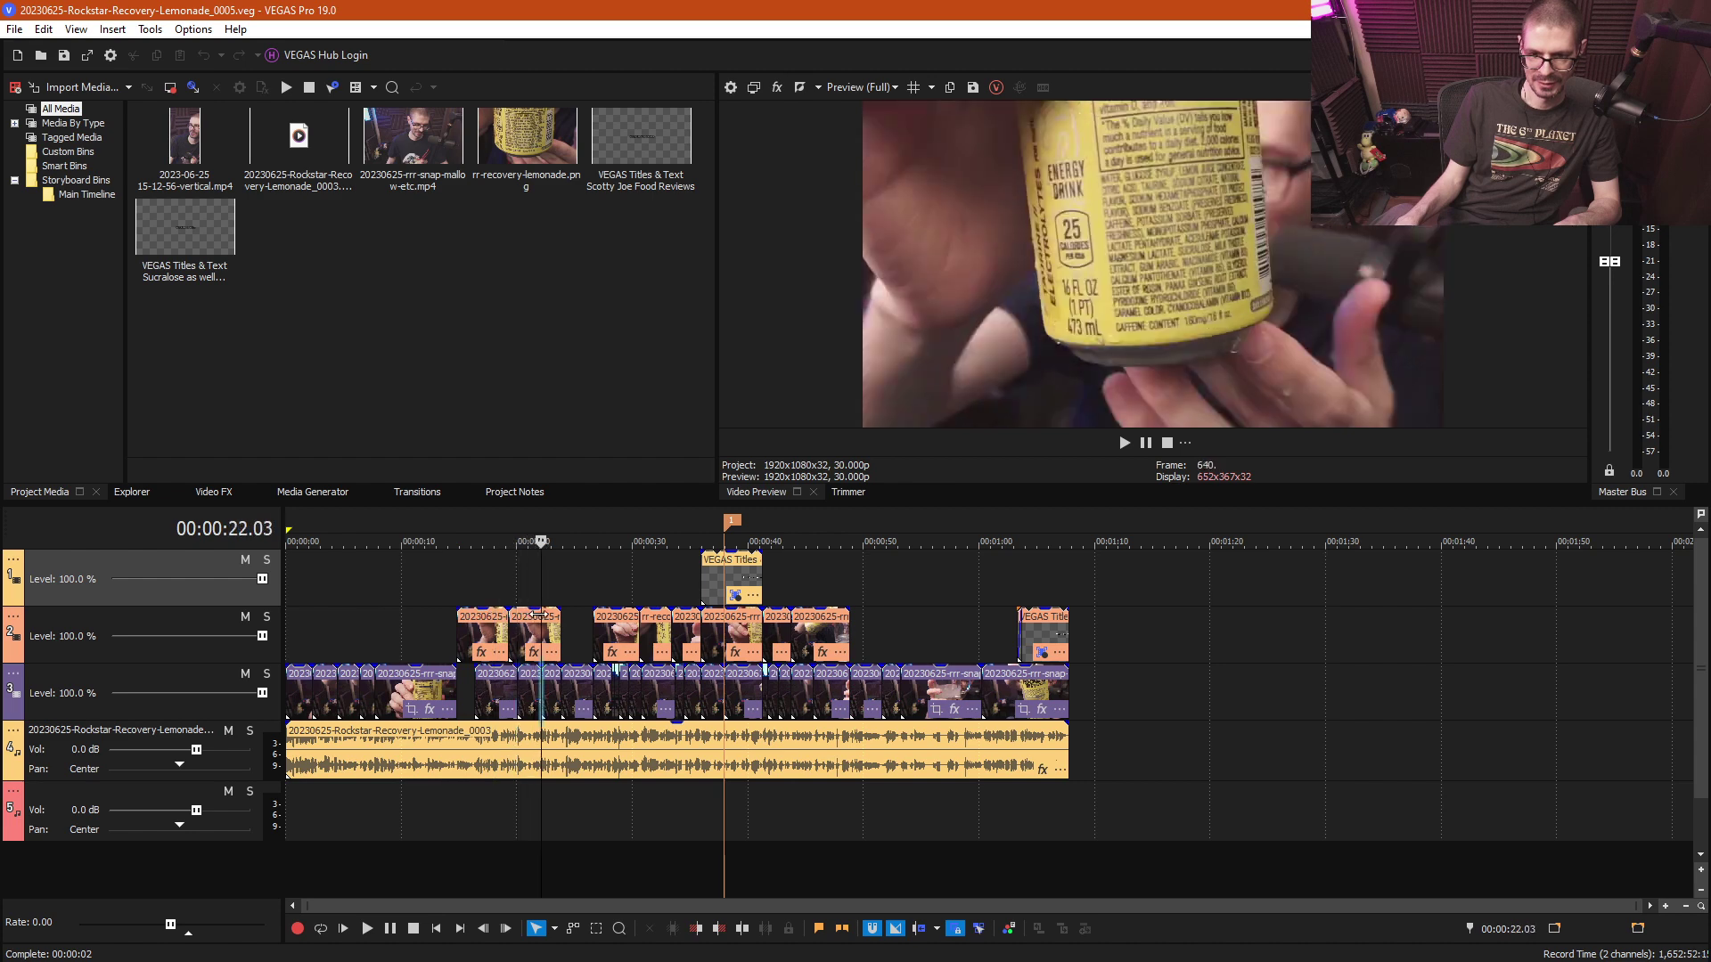
- Enlarge the timeline view and play the lemonade energy drink project from its start
key(alt+Tab)
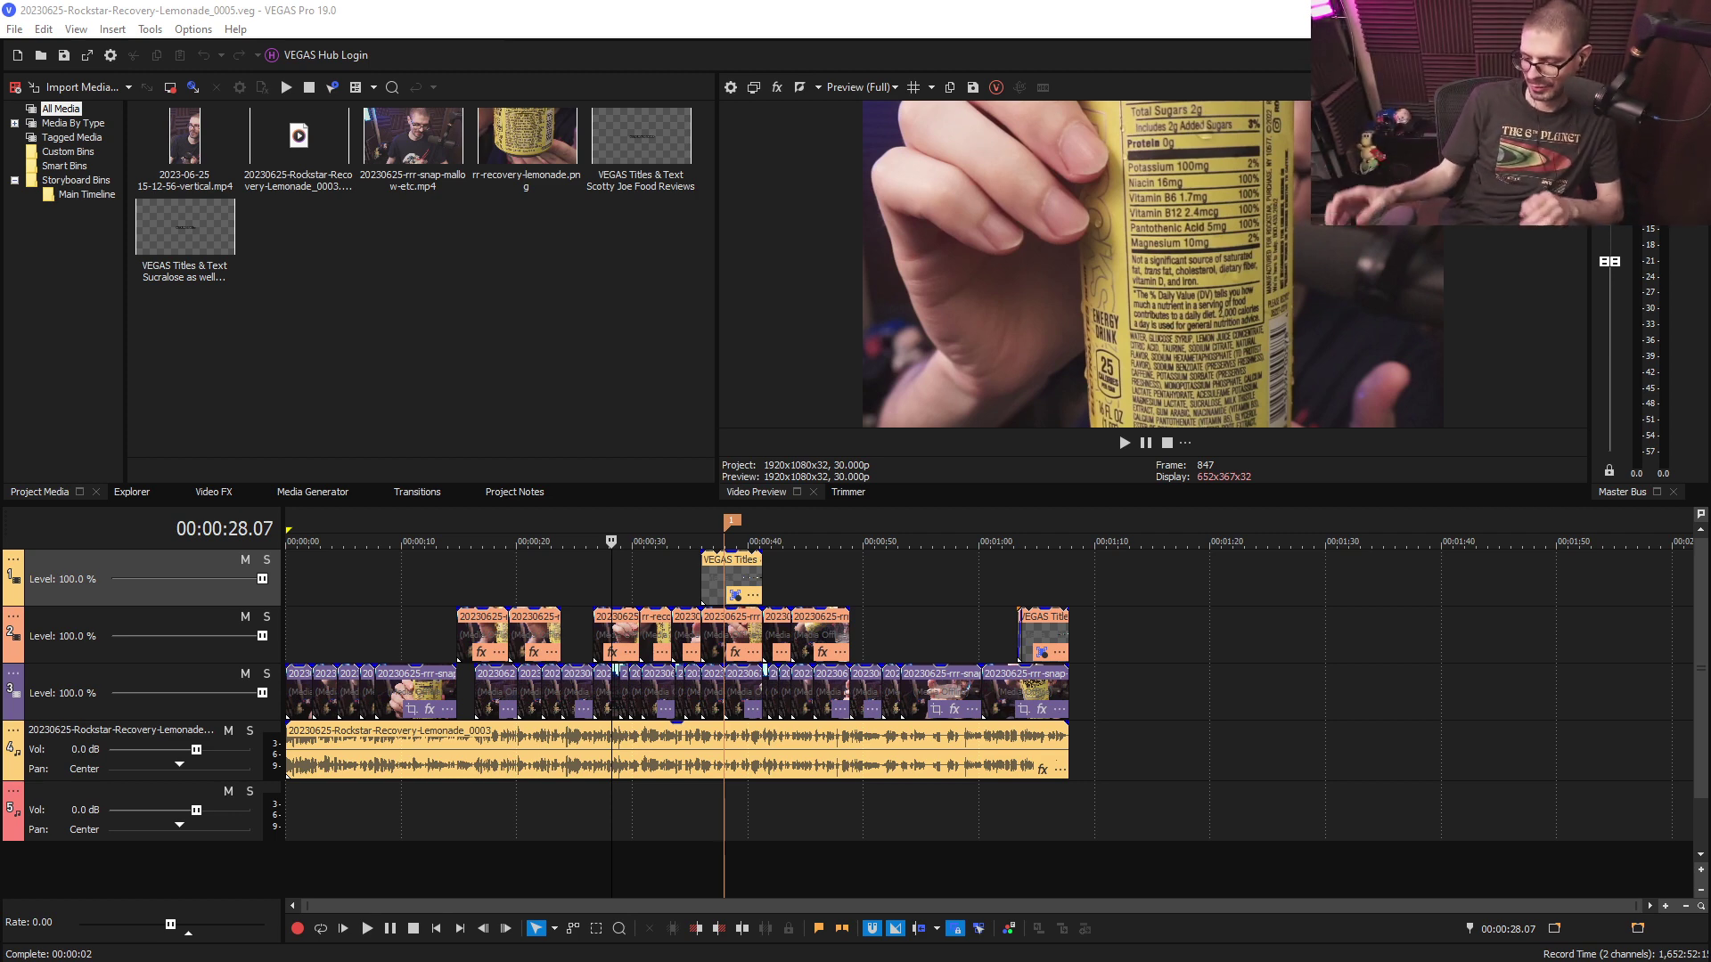
click(388, 622)
scroll(357, 642, up, 2)
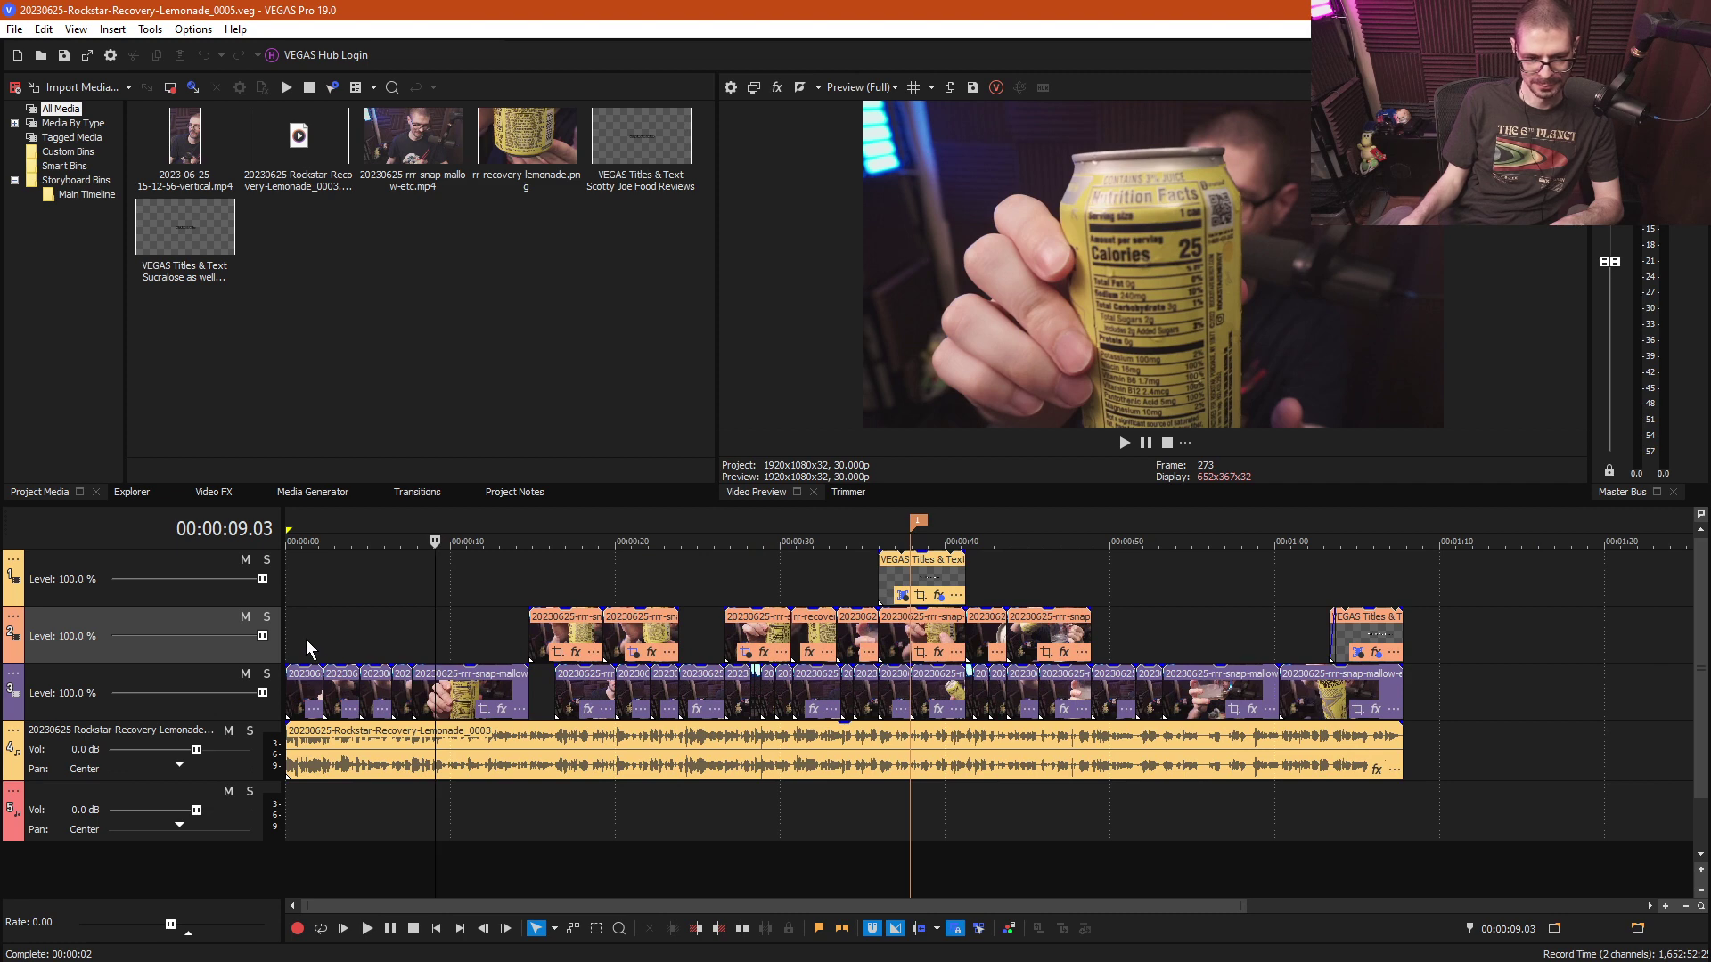
click(304, 638)
click(292, 631)
key(space)
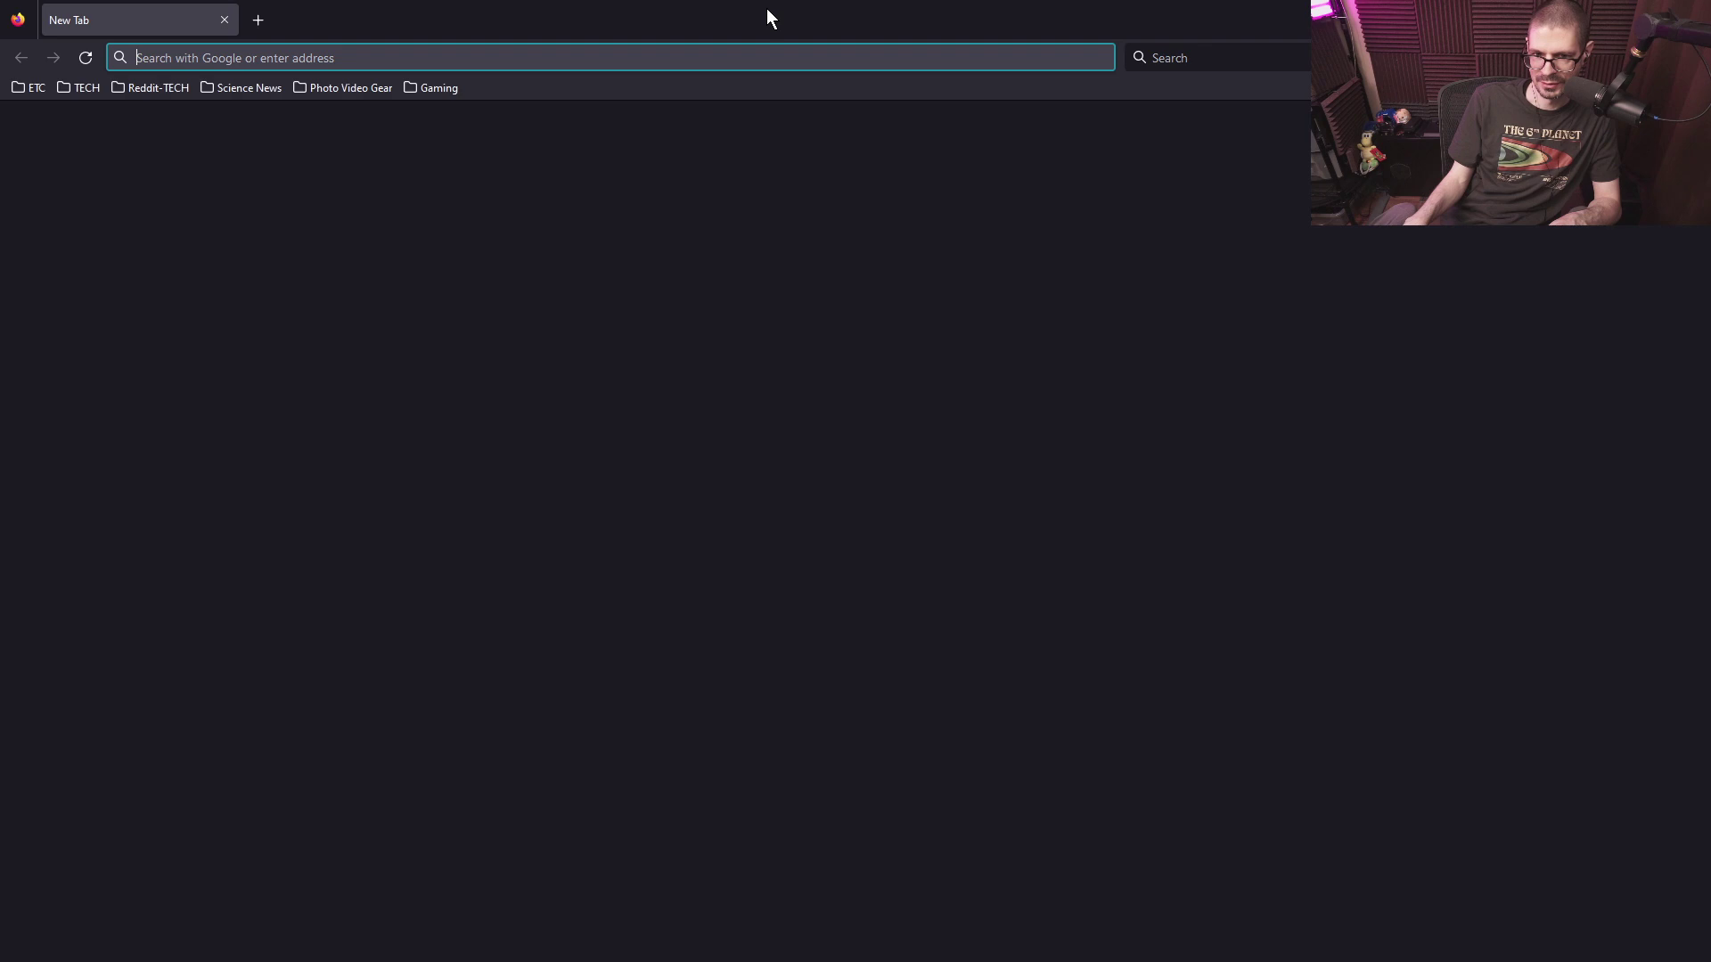
- Move the empty browser window away from the video editor and place the playhead near the project's start
drag(766, 8, 1590, 255)
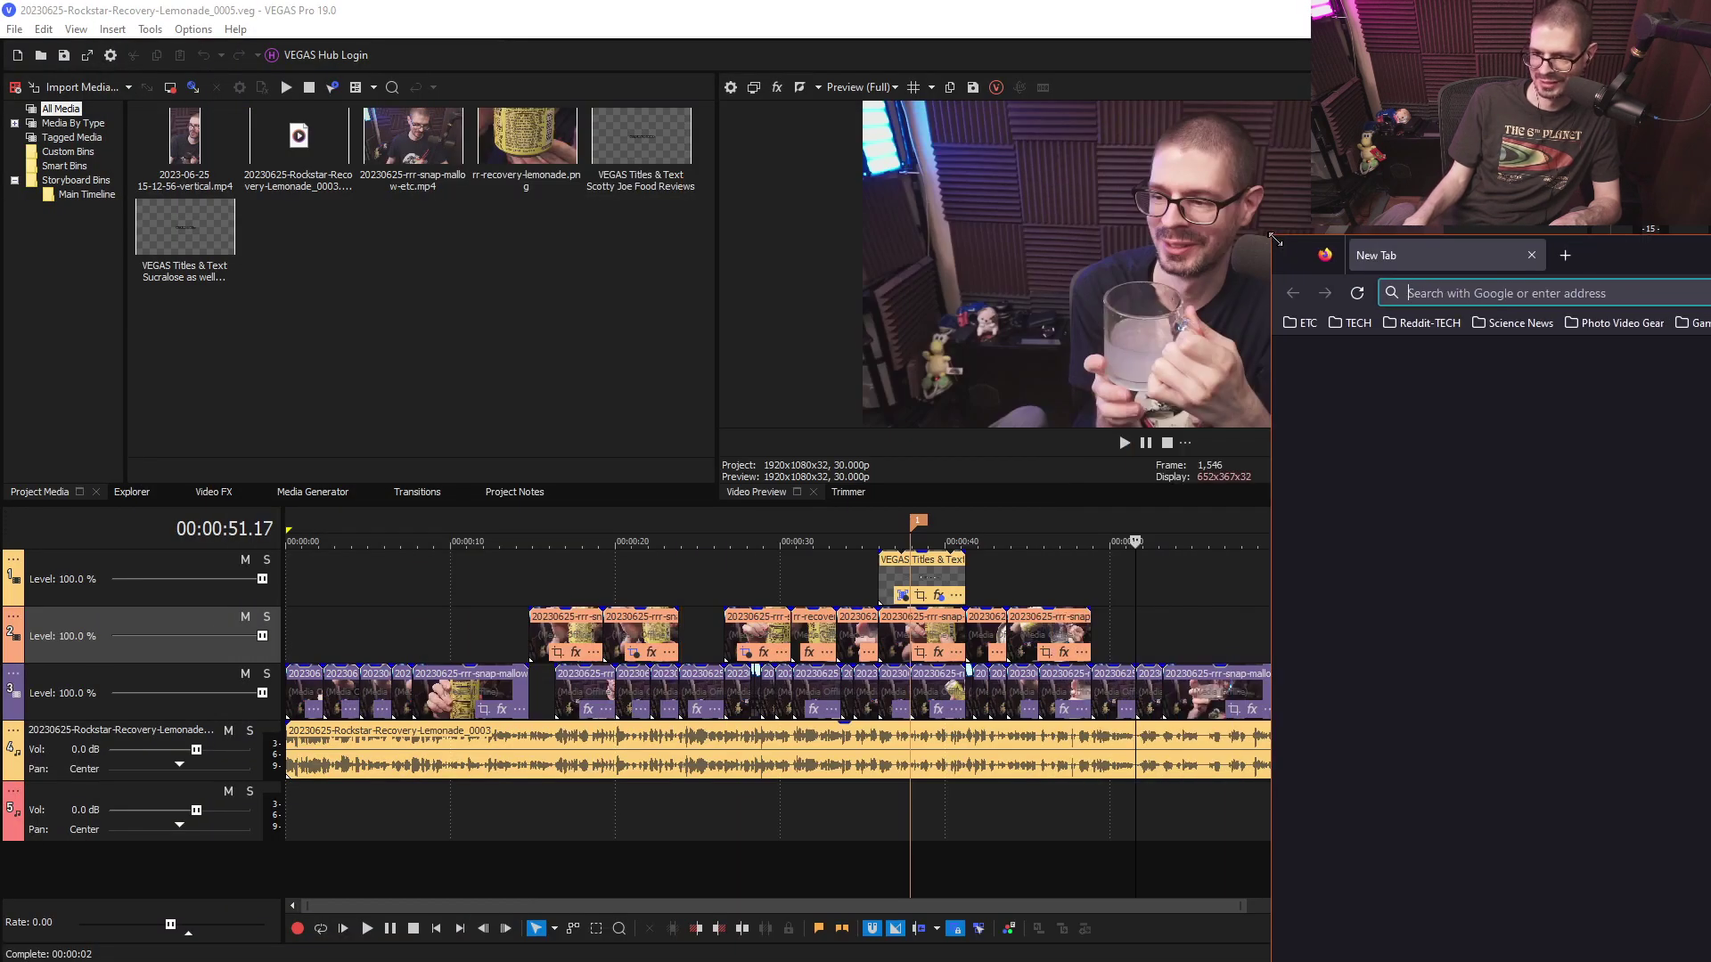
drag(1443, 255, 1710, 267)
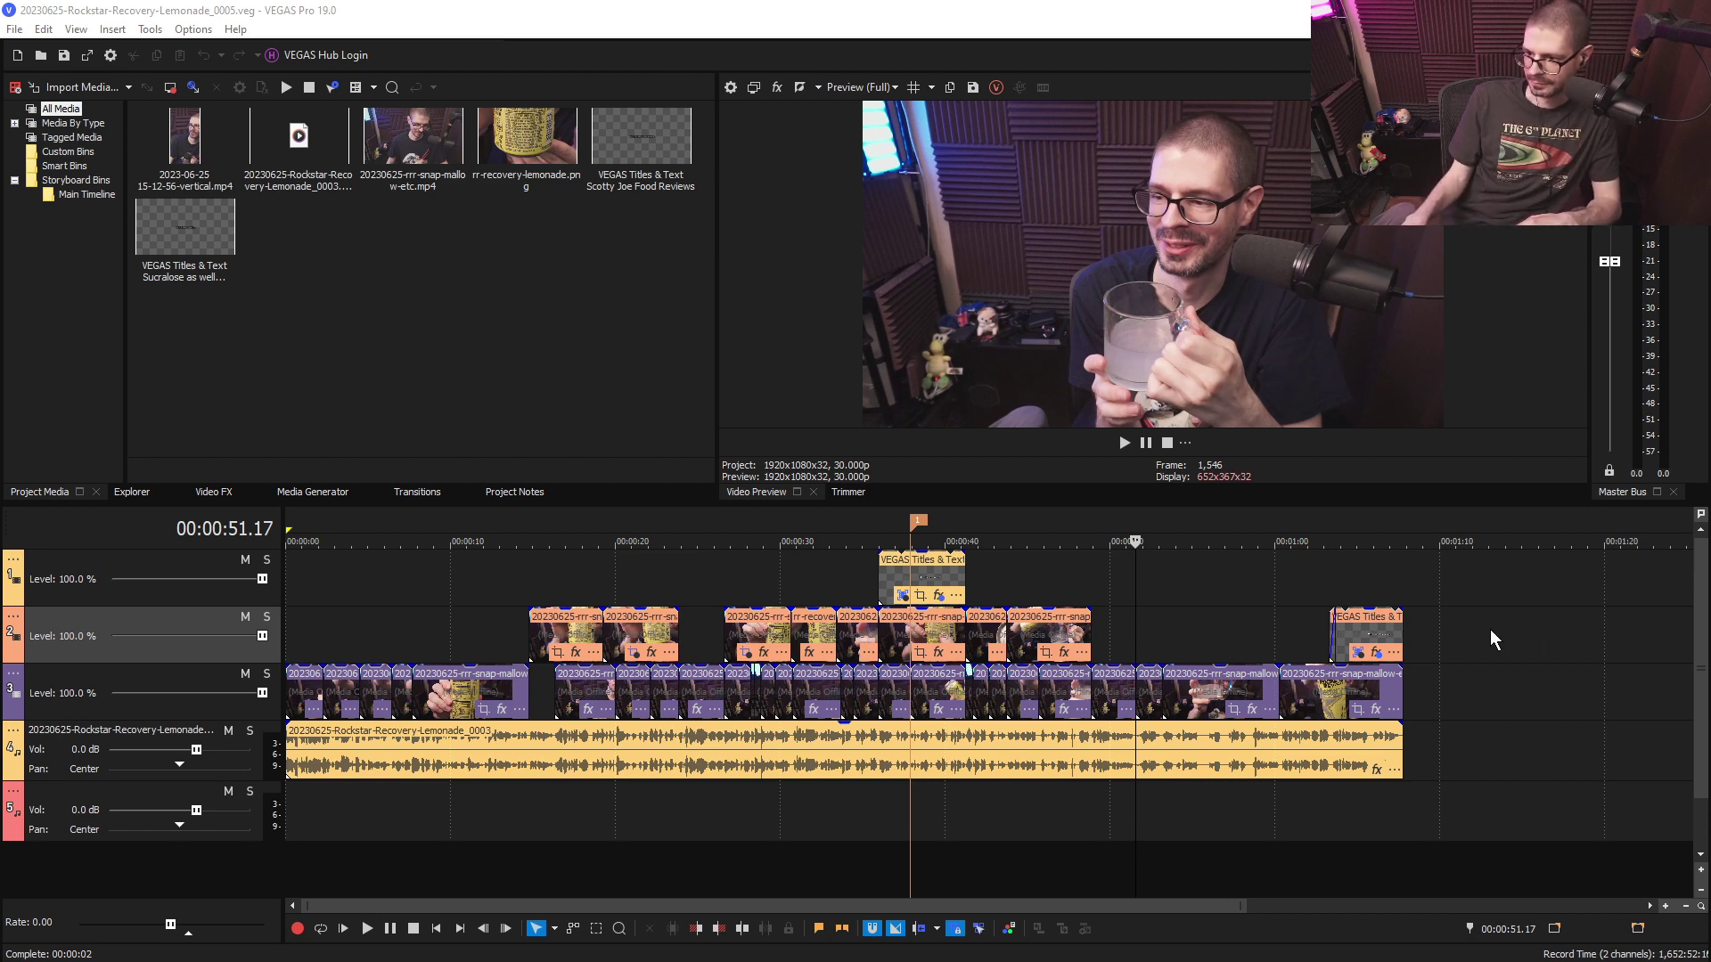
click(299, 595)
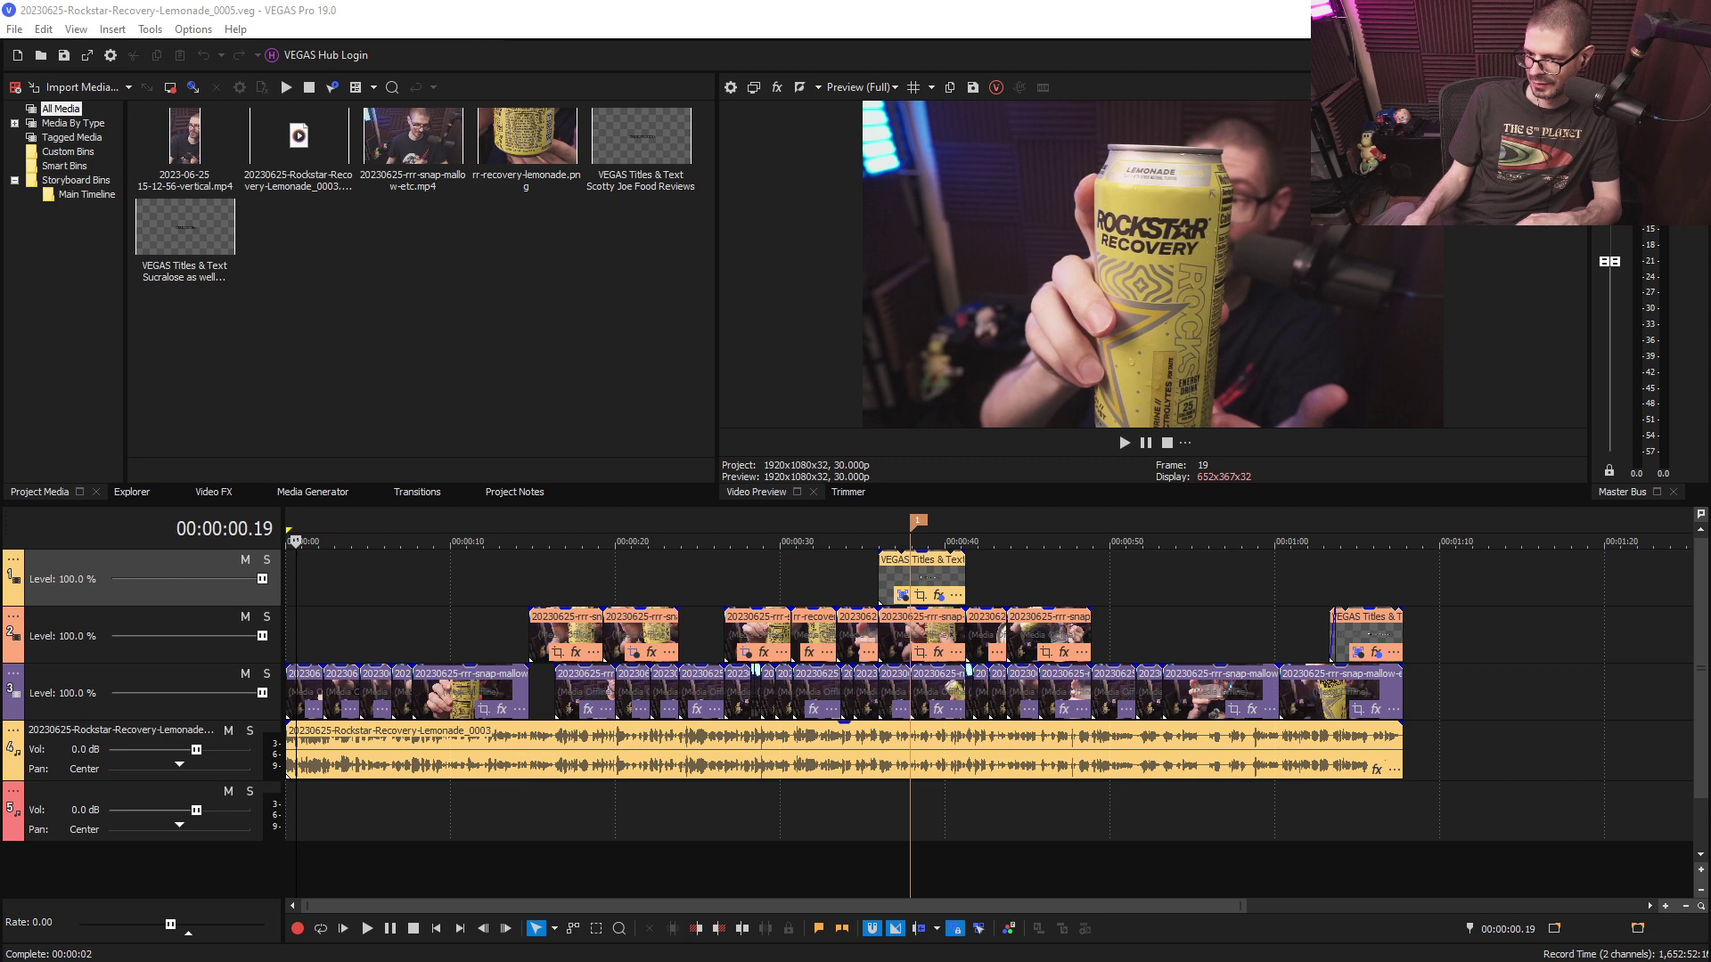
- Bring the food review channel's YouTube Studio window into view, widen it and review its video list and view counts
drag(1710, 268, 806, 69)
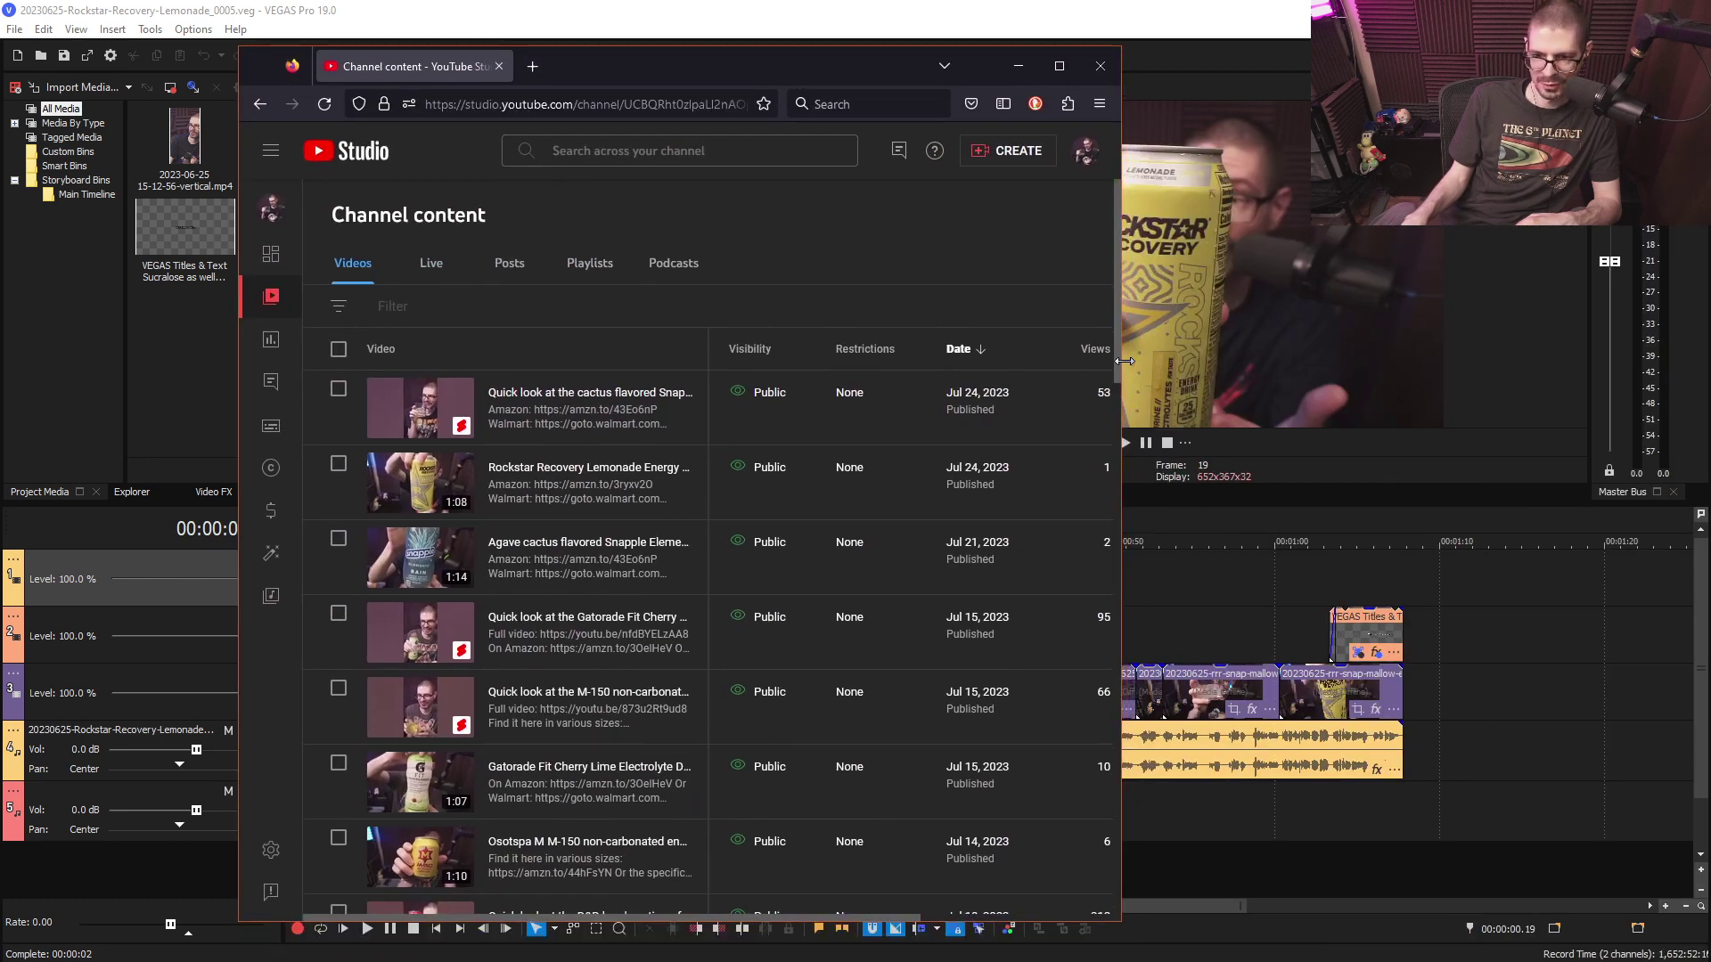
drag(1122, 374, 1519, 372)
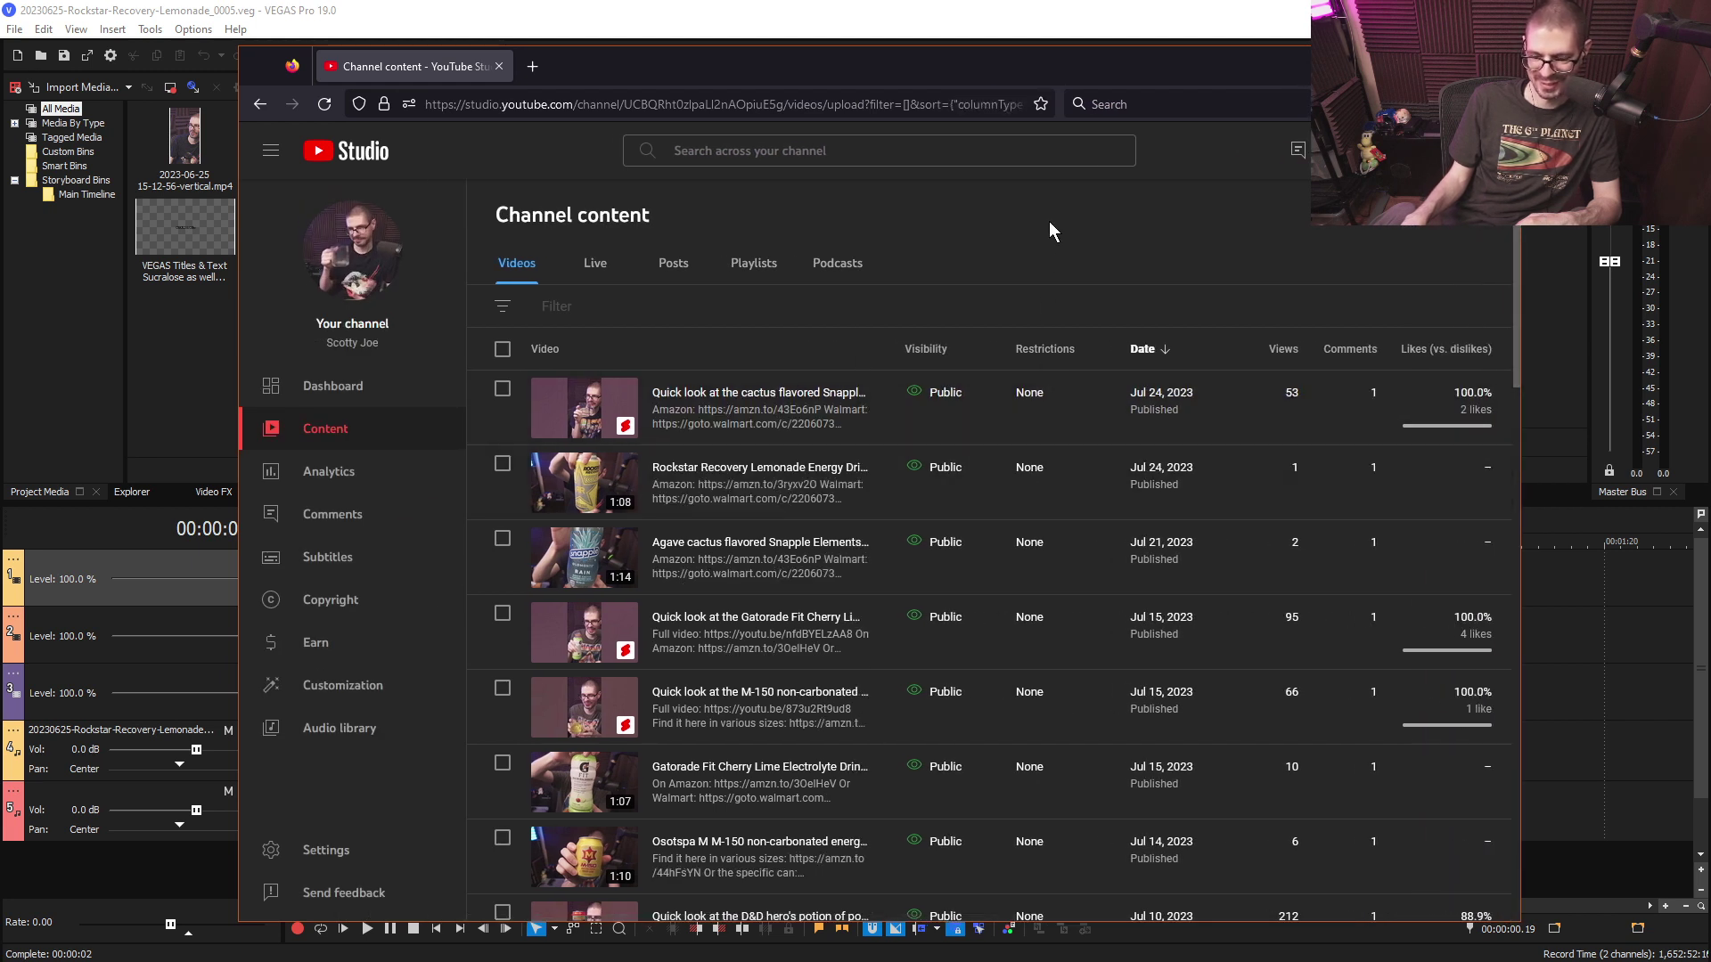
scroll(1292, 597, down, 8)
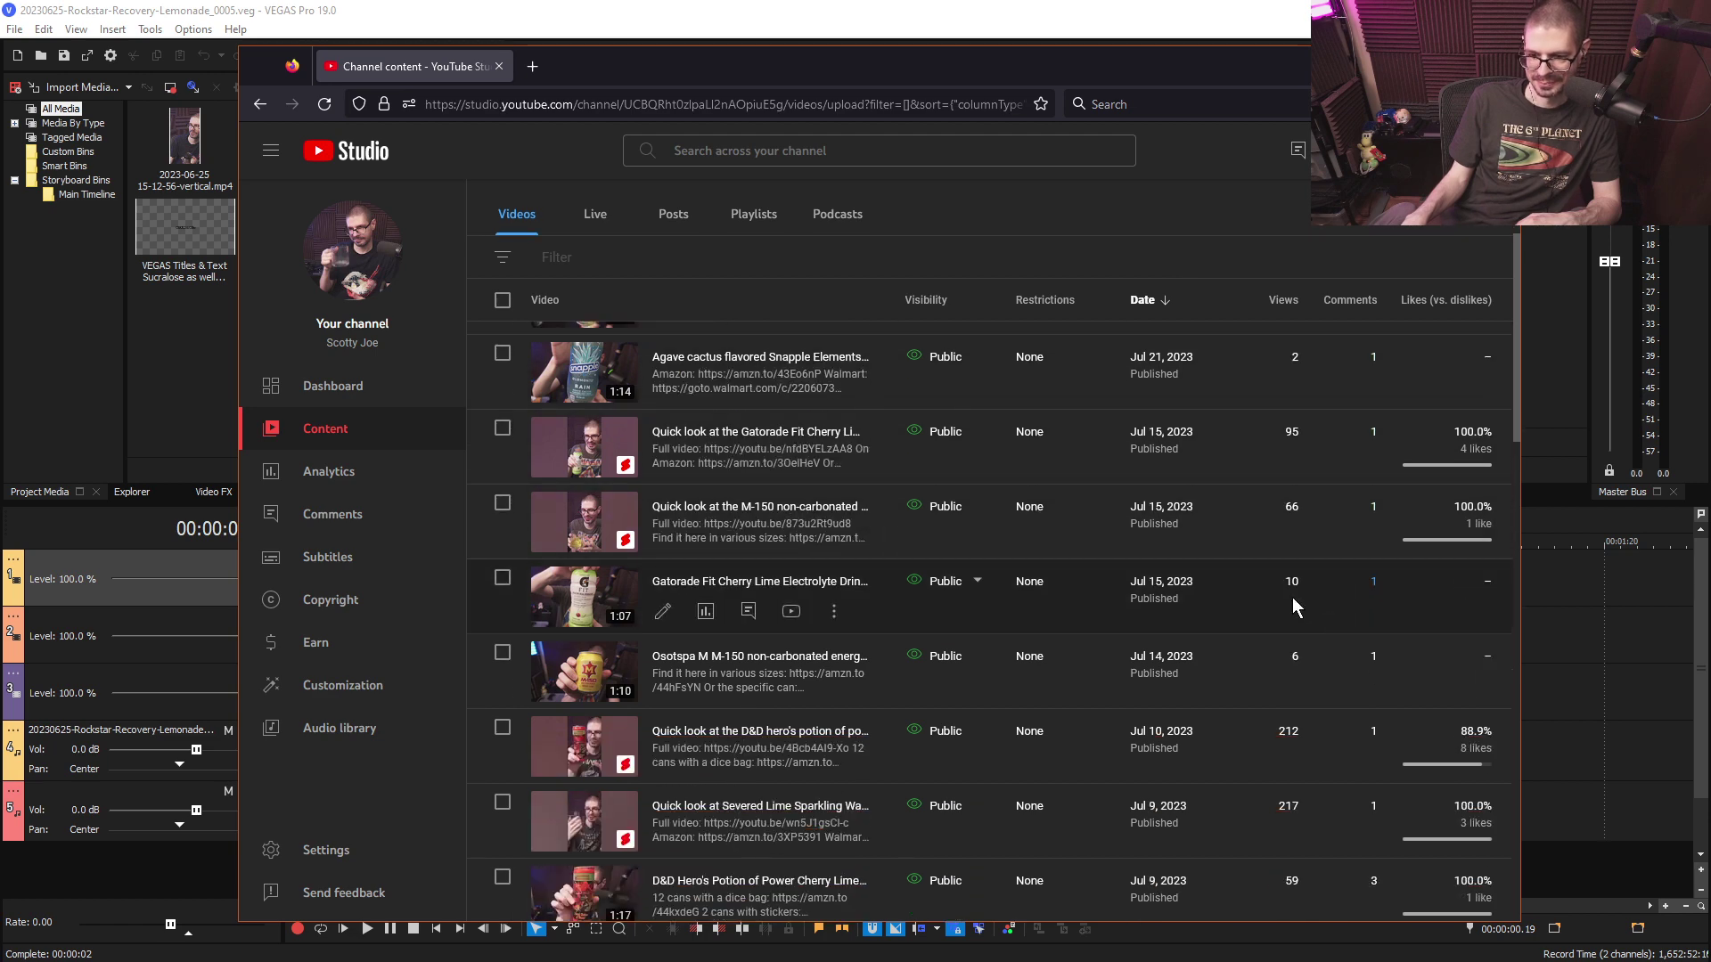
scroll(1272, 603, up, 10)
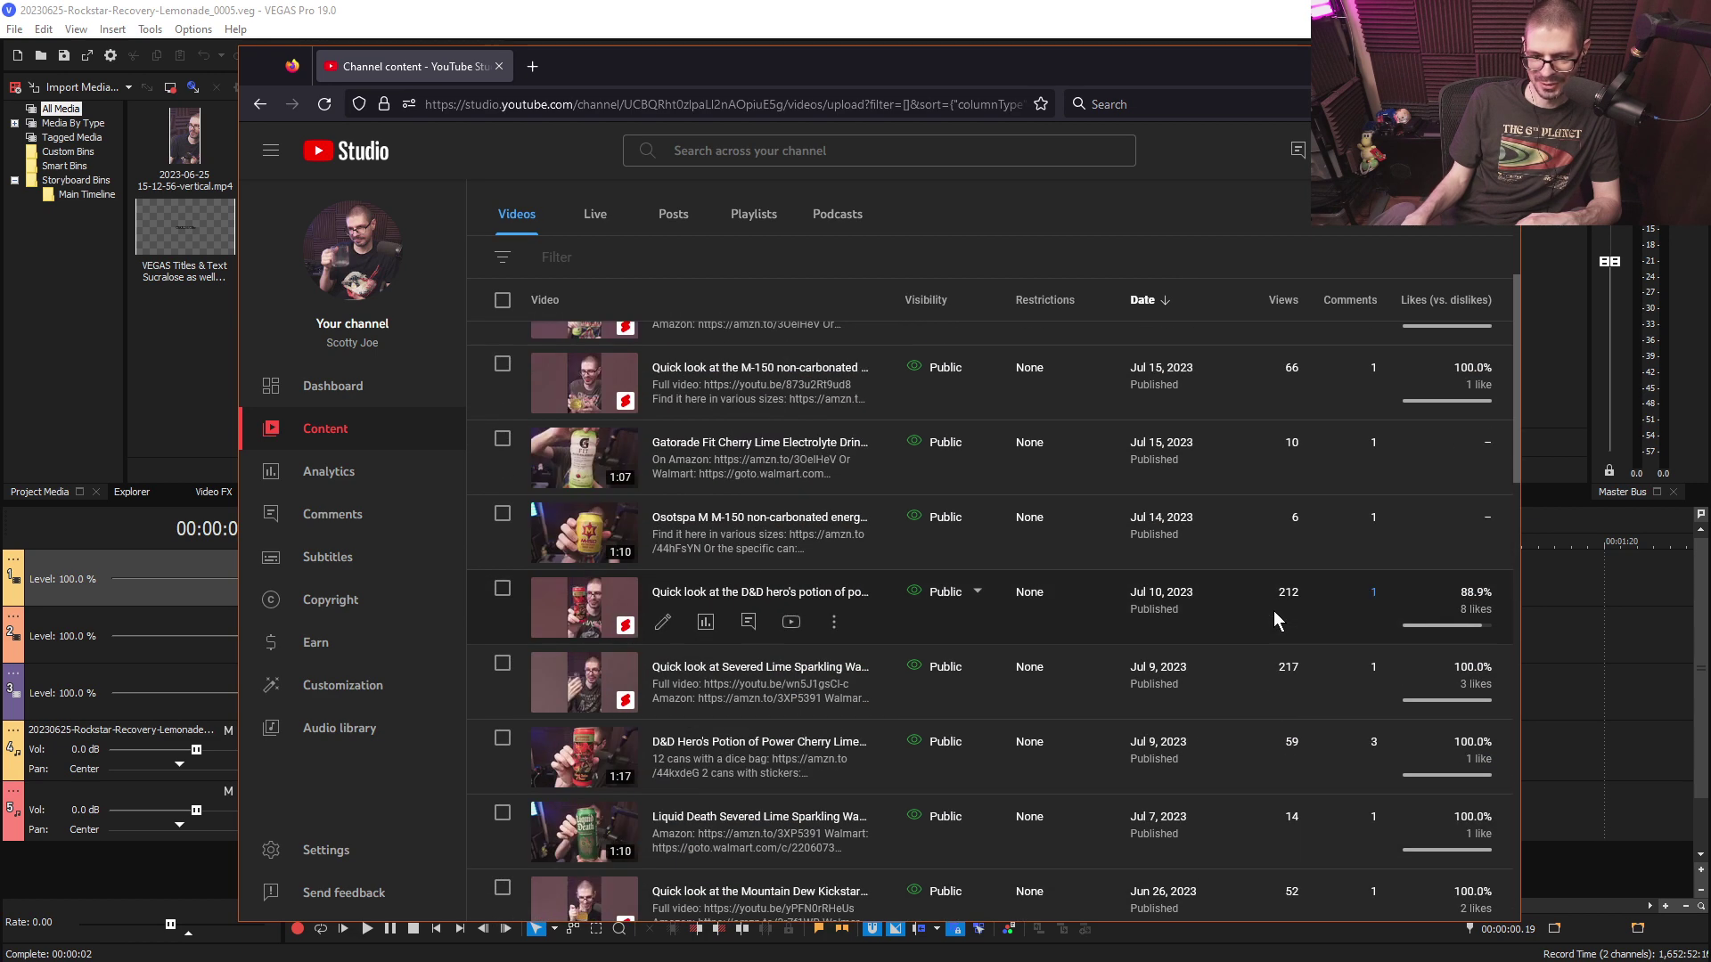
drag(837, 73, 800, 60)
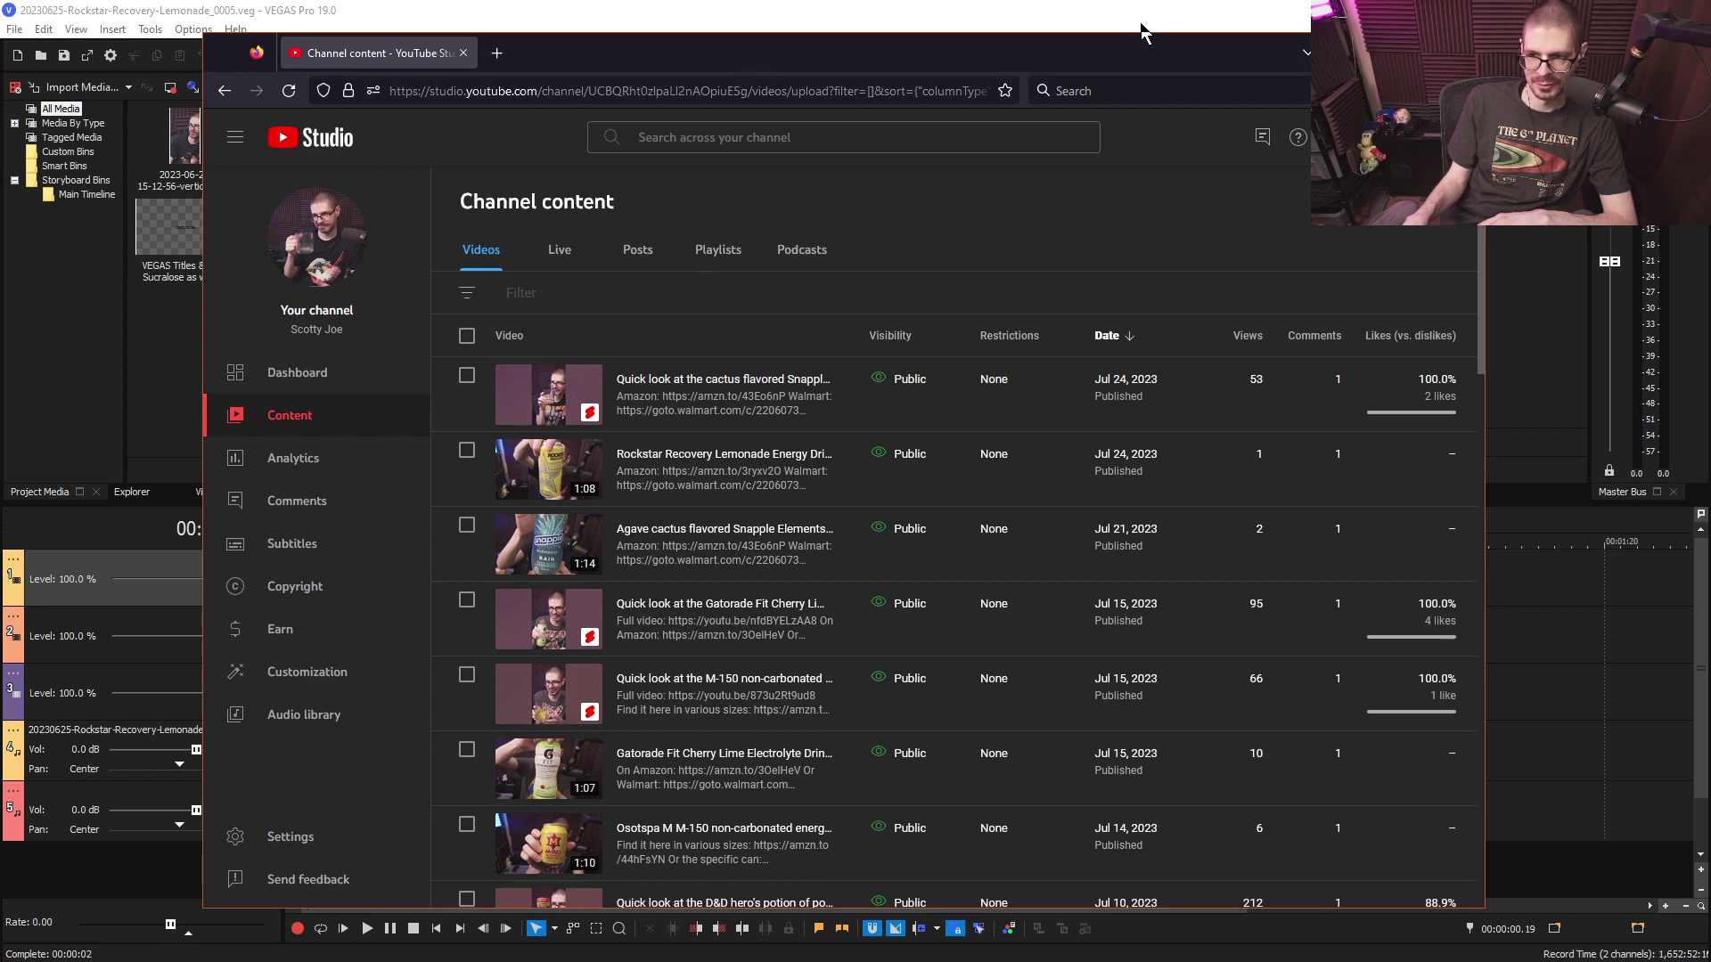
- Put that window aside, bring in YouTube Studio for the "TECH, I suppose" channel and open its list of videos
drag(1145, 40, 1709, 133)
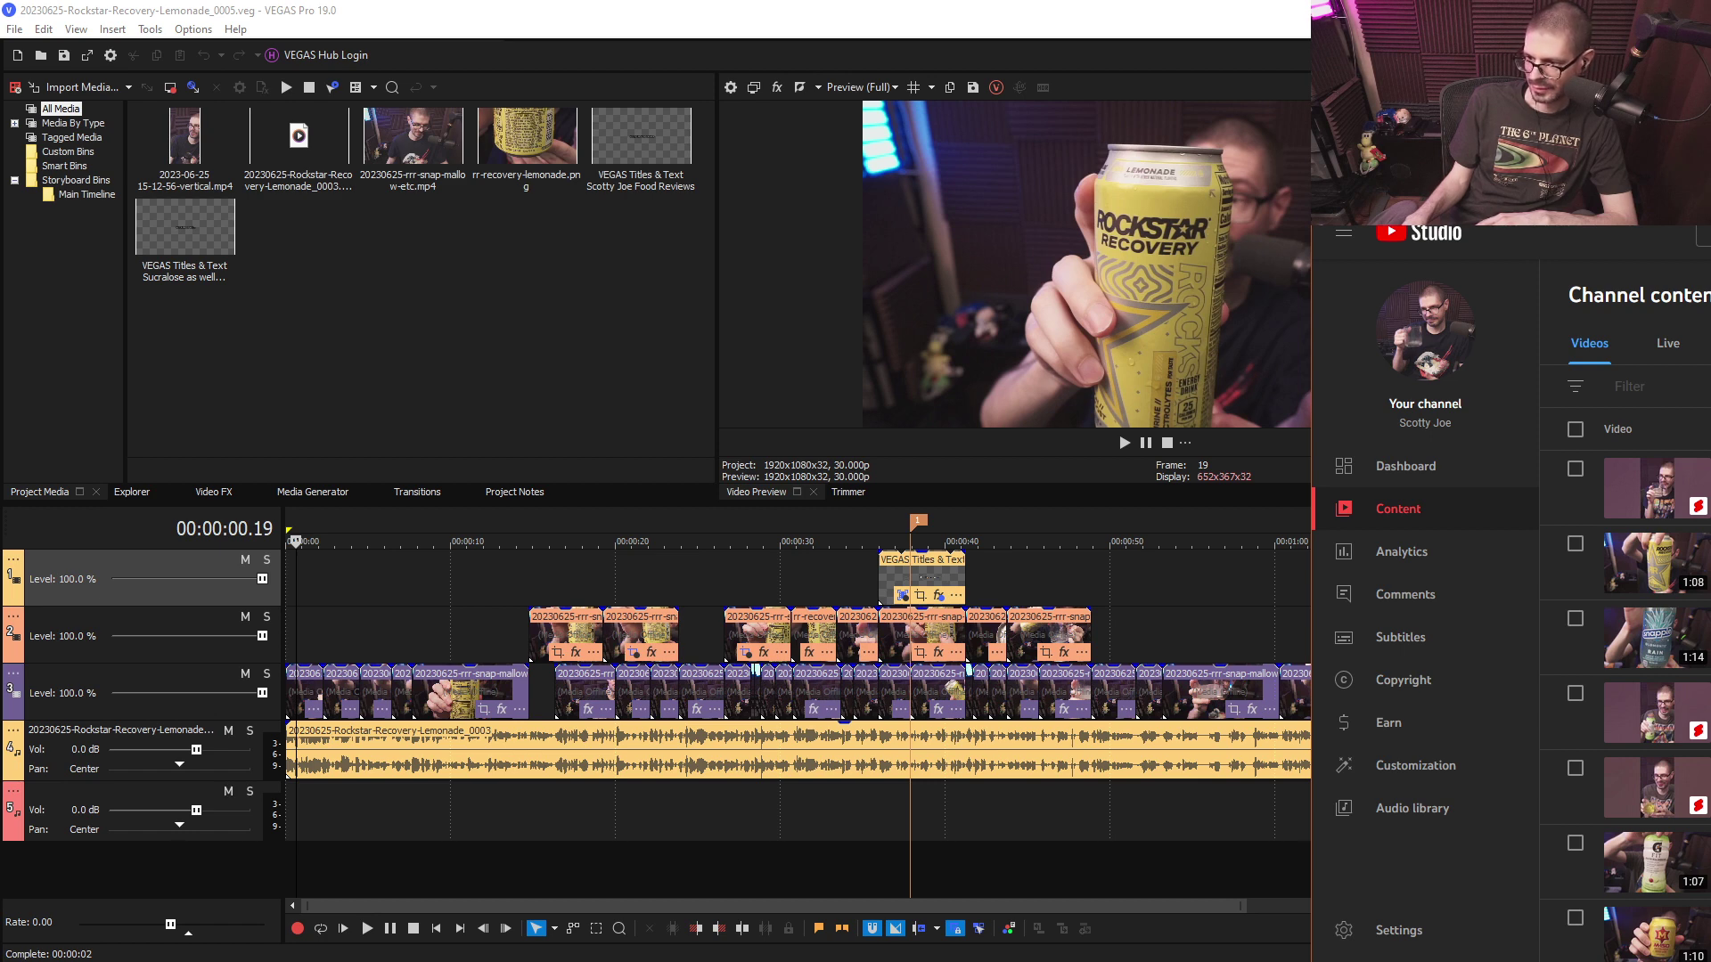
drag(1710, 132, 1709, 132)
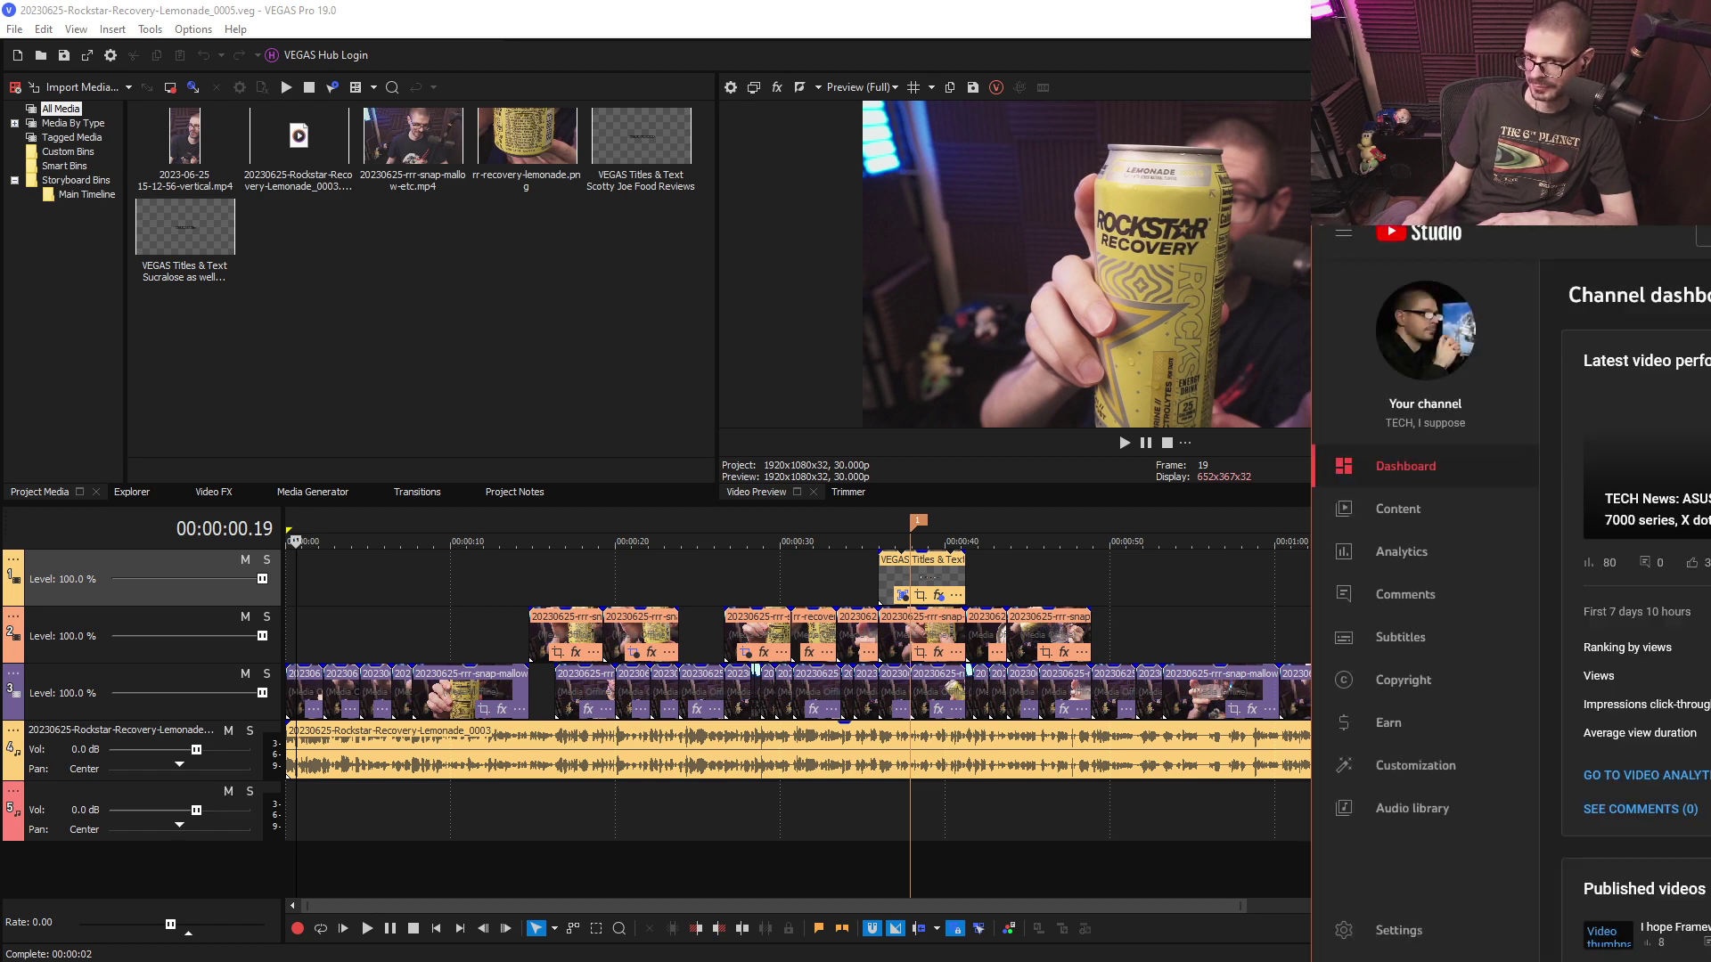
key(super+shift+Left)
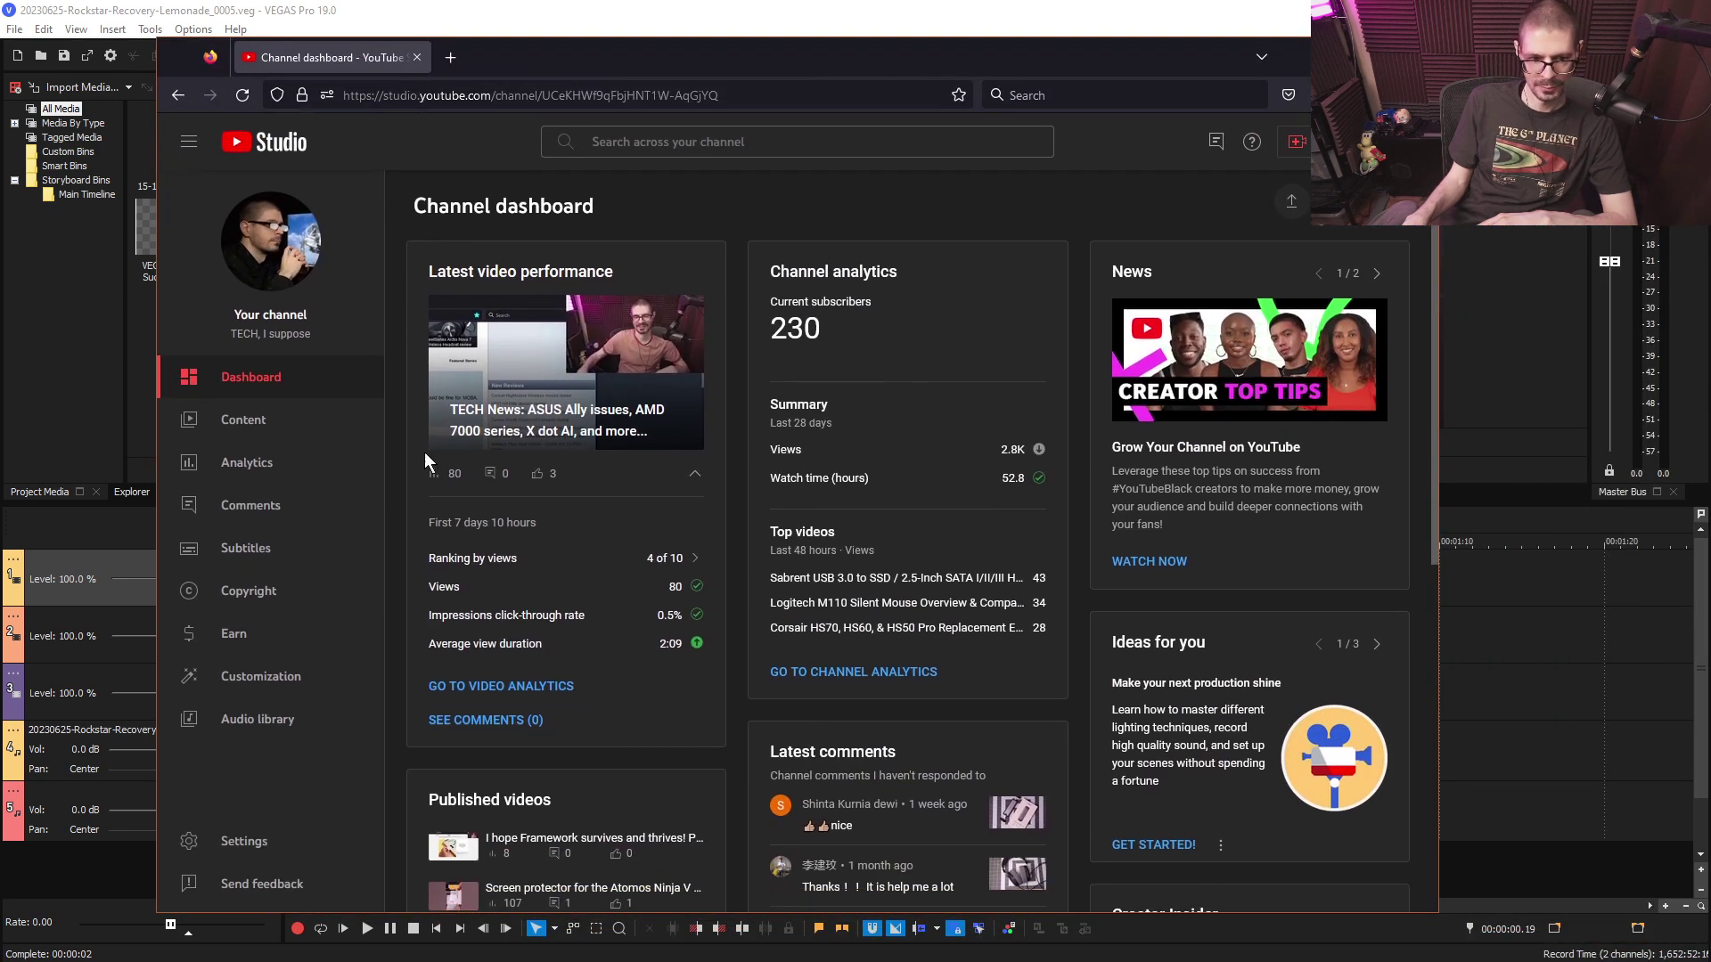
click(246, 423)
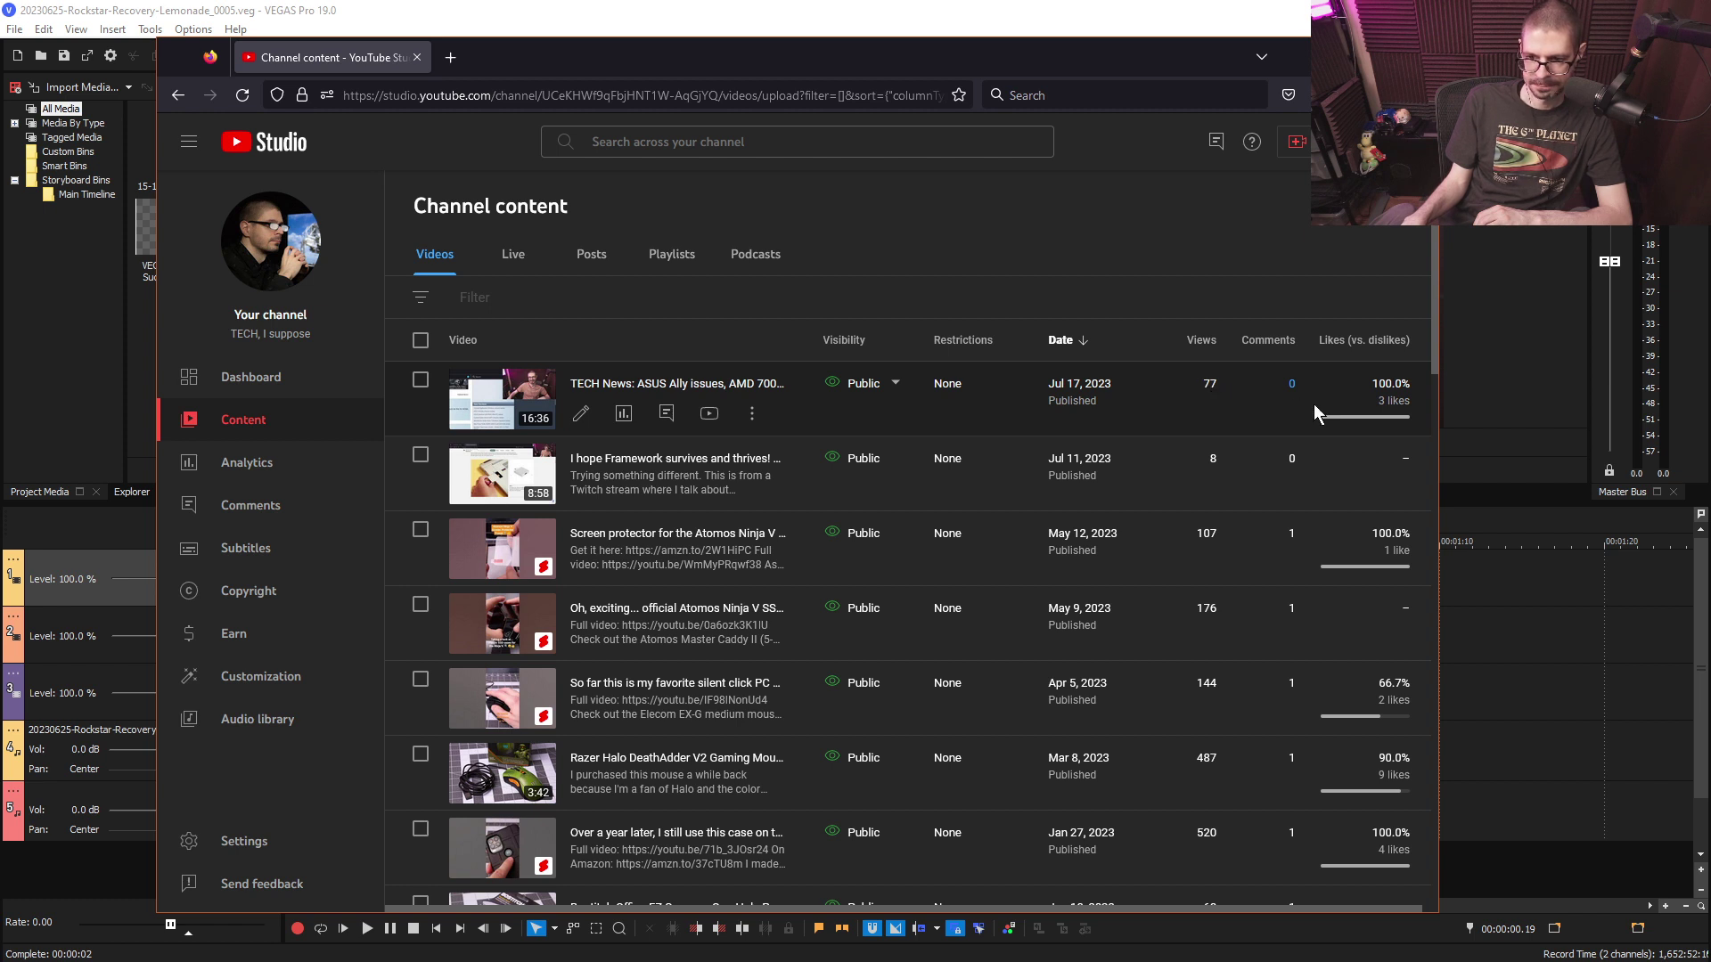
mouse_move(1352, 424)
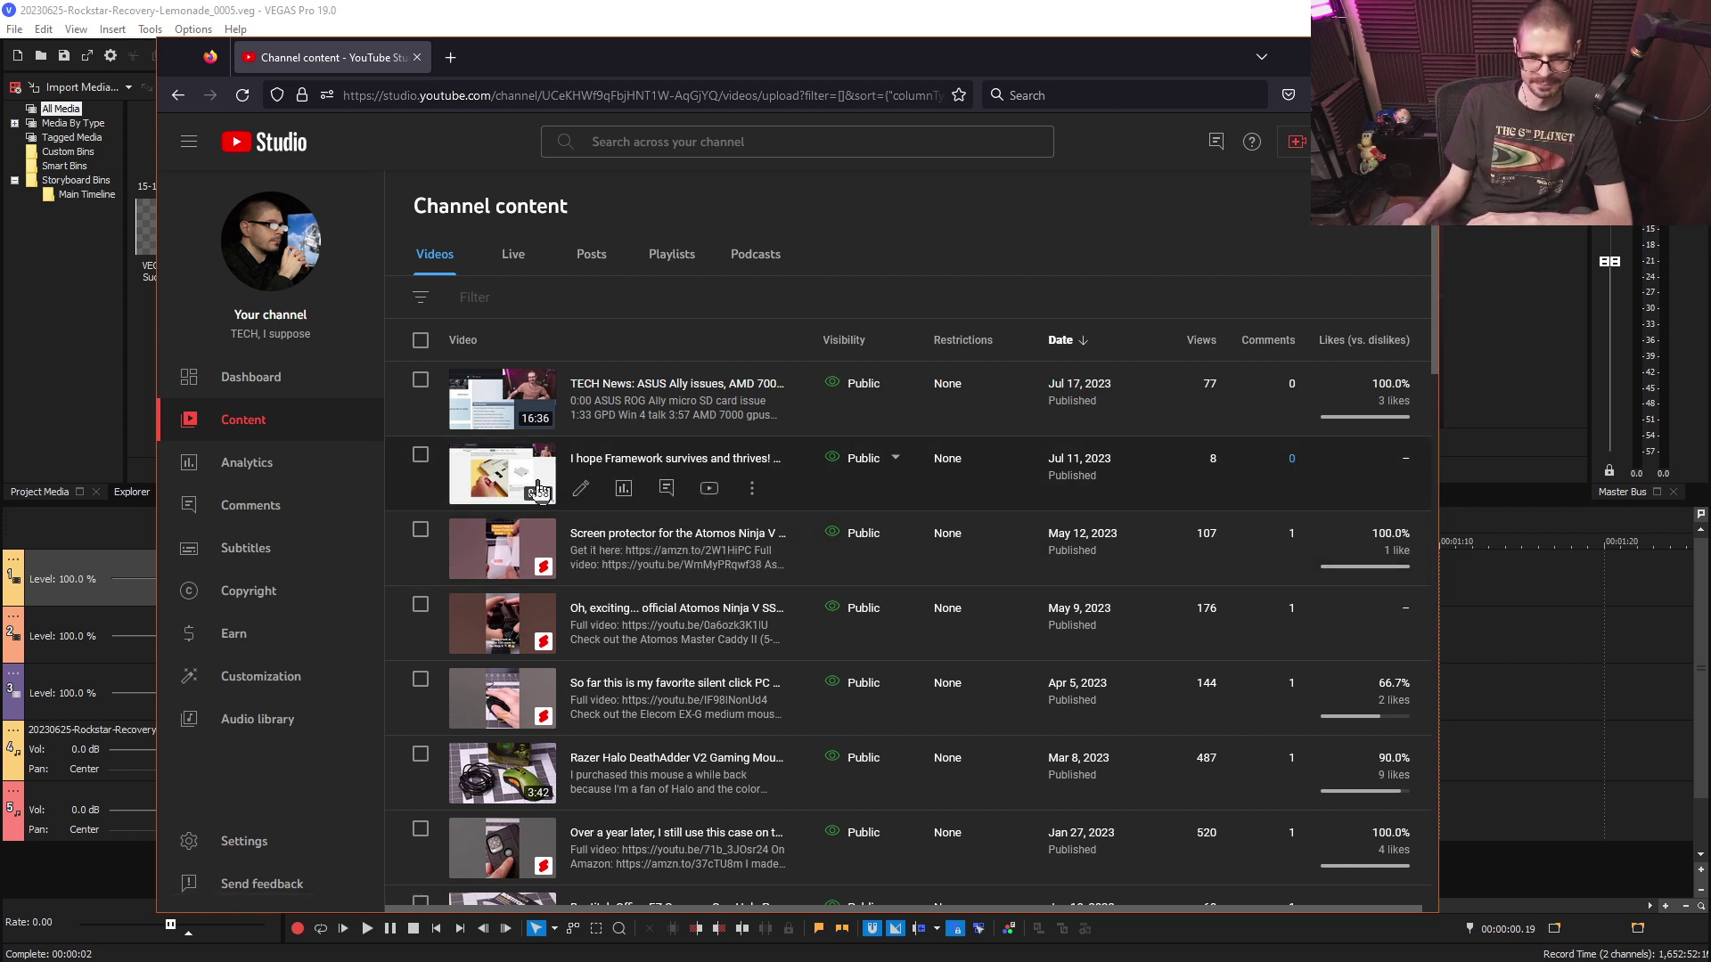
- Open the details of the "I hope Framework survives and thrives!" video and show the suggested titles
click(610, 463)
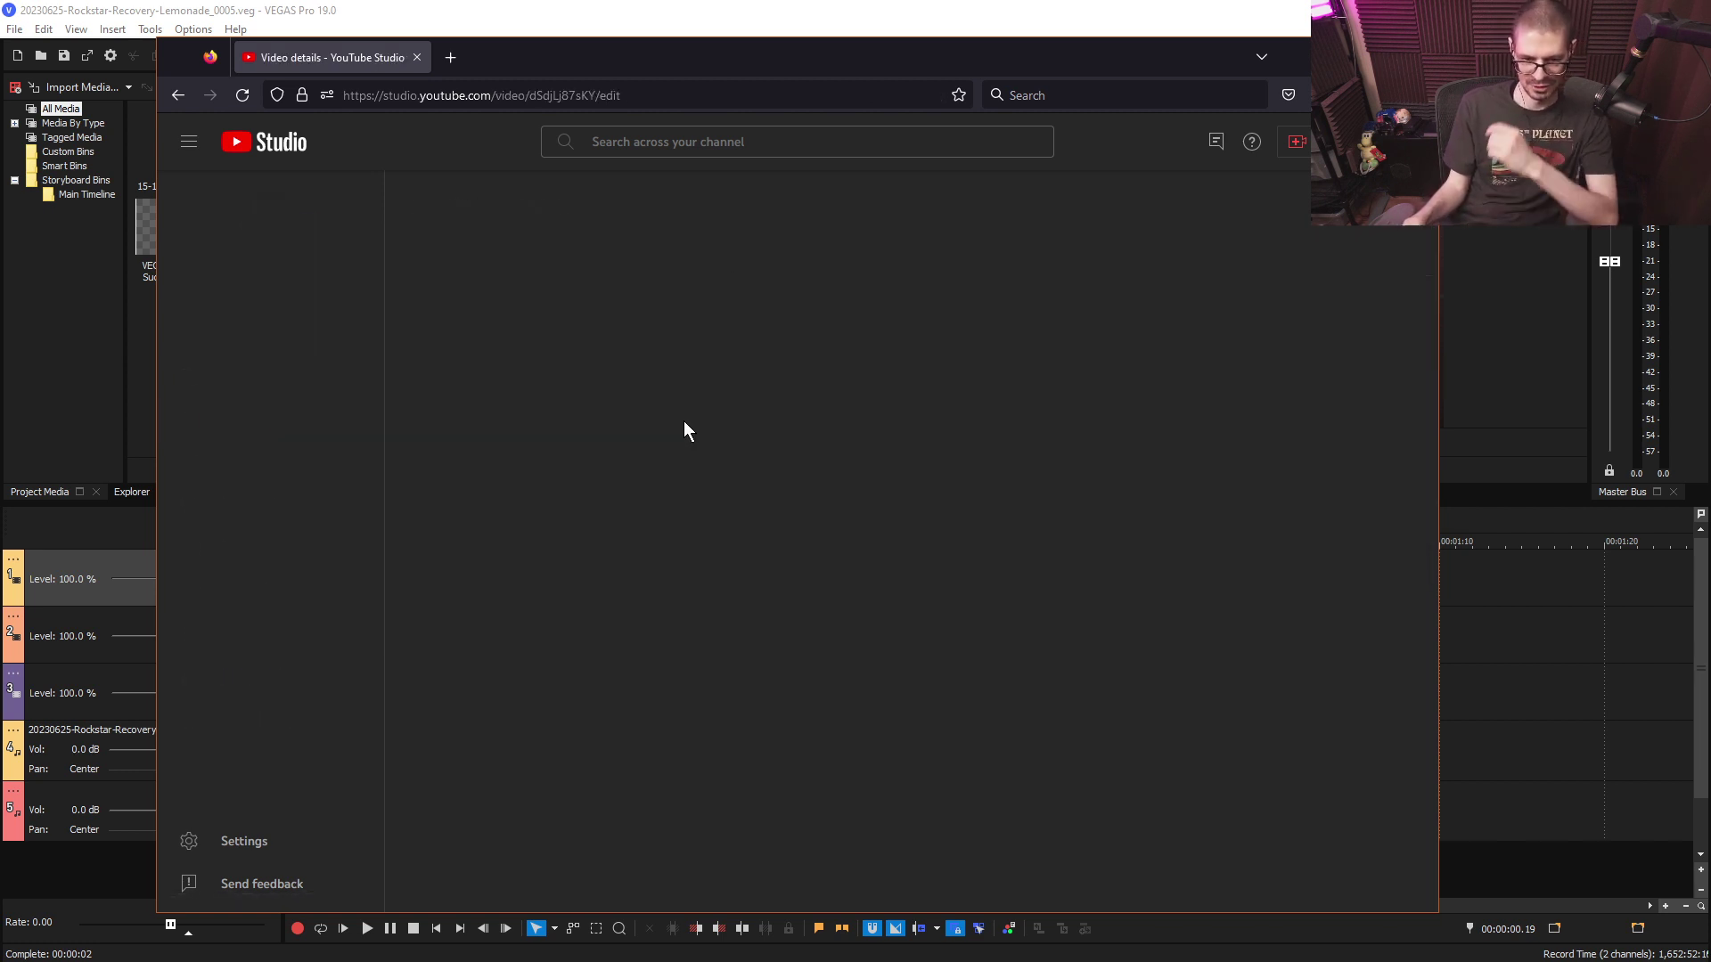
click(776, 270)
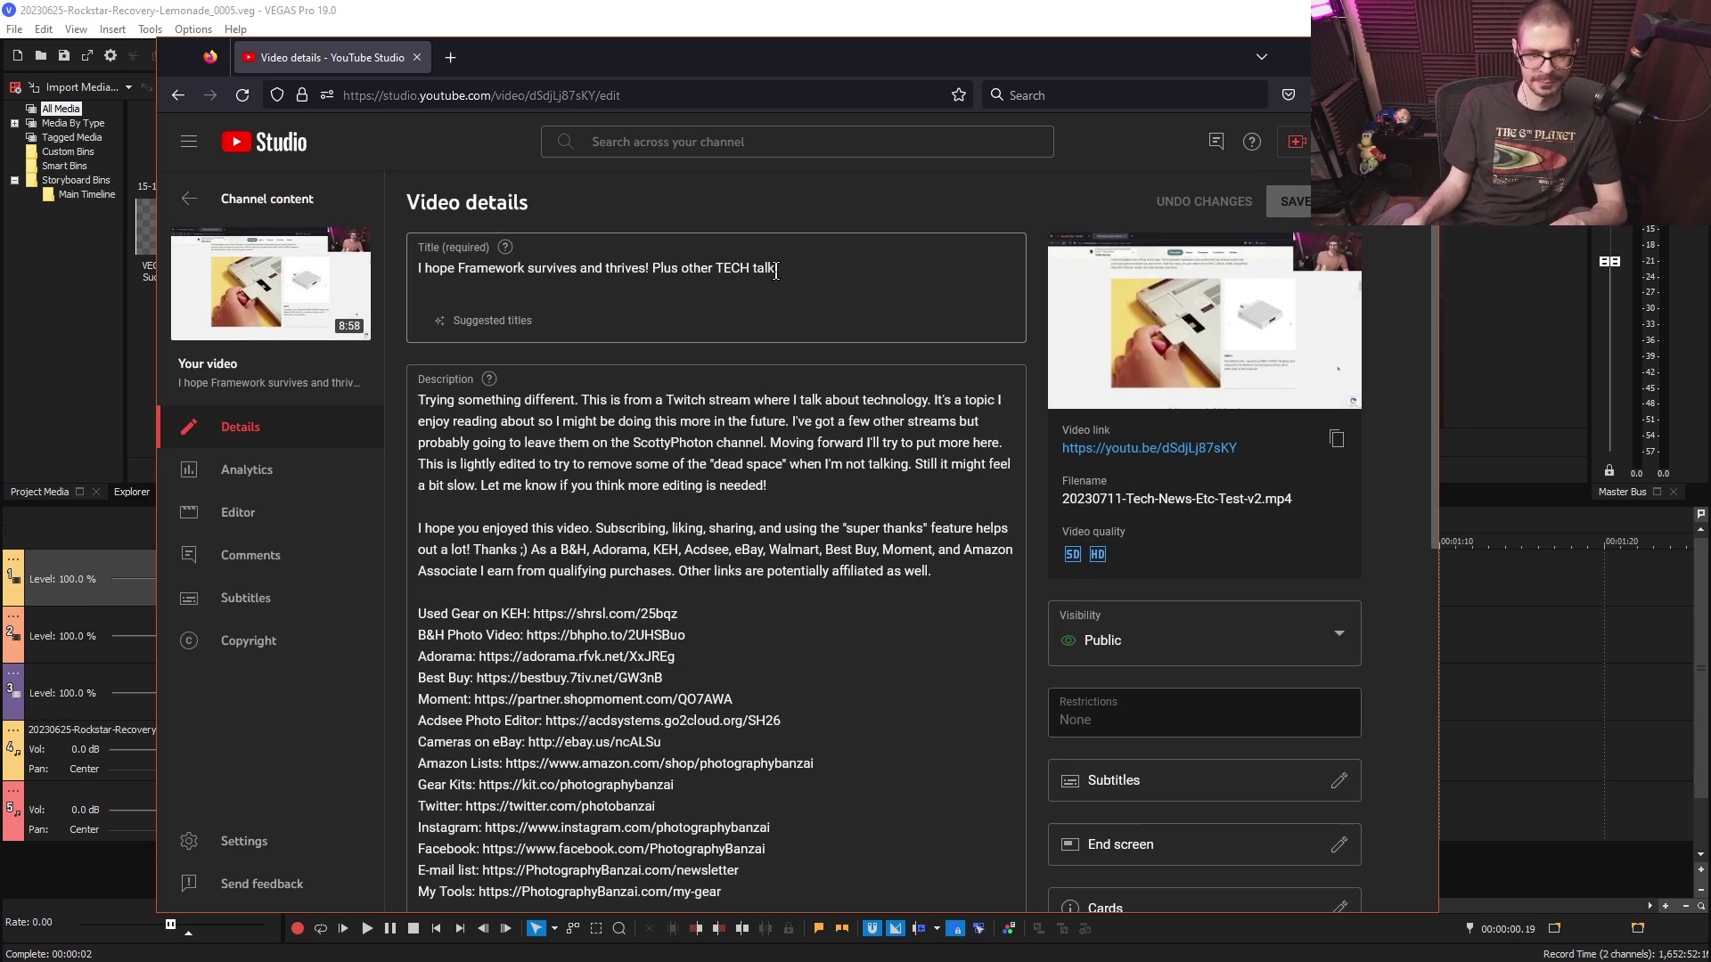
click(500, 323)
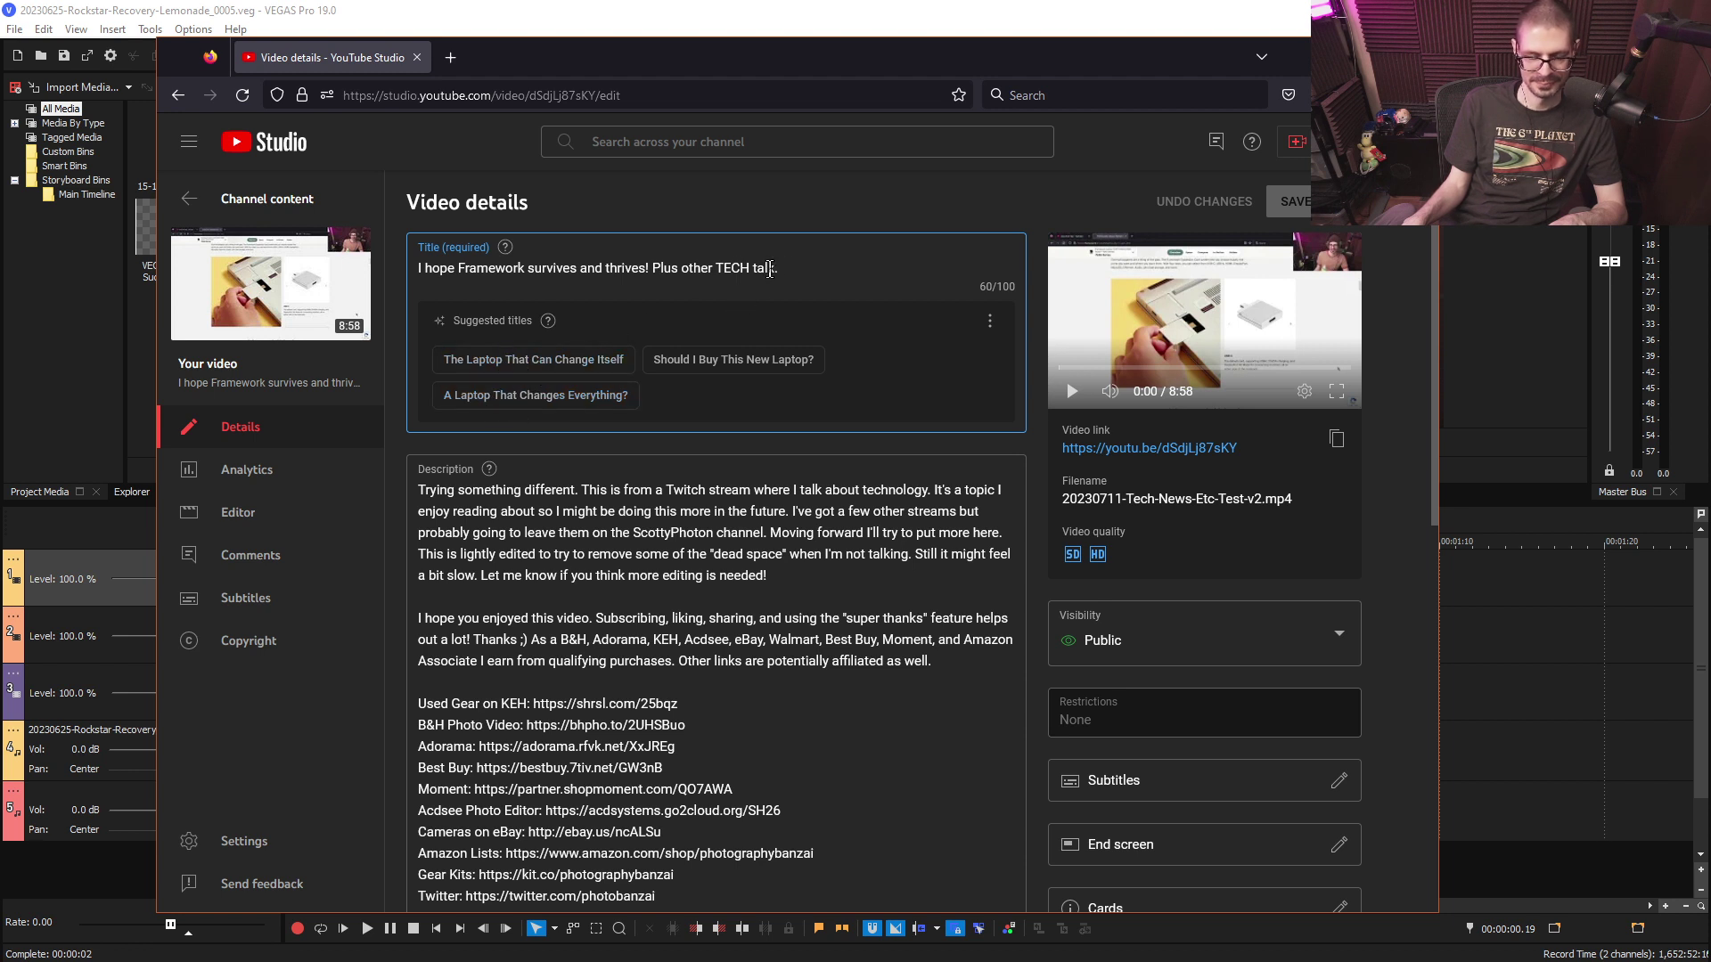
- Remove "survives and thrives!" from the video title and replace the opening "I hope" with "Transformable"
drag(649, 267, 374, 263)
key(BackSpace)
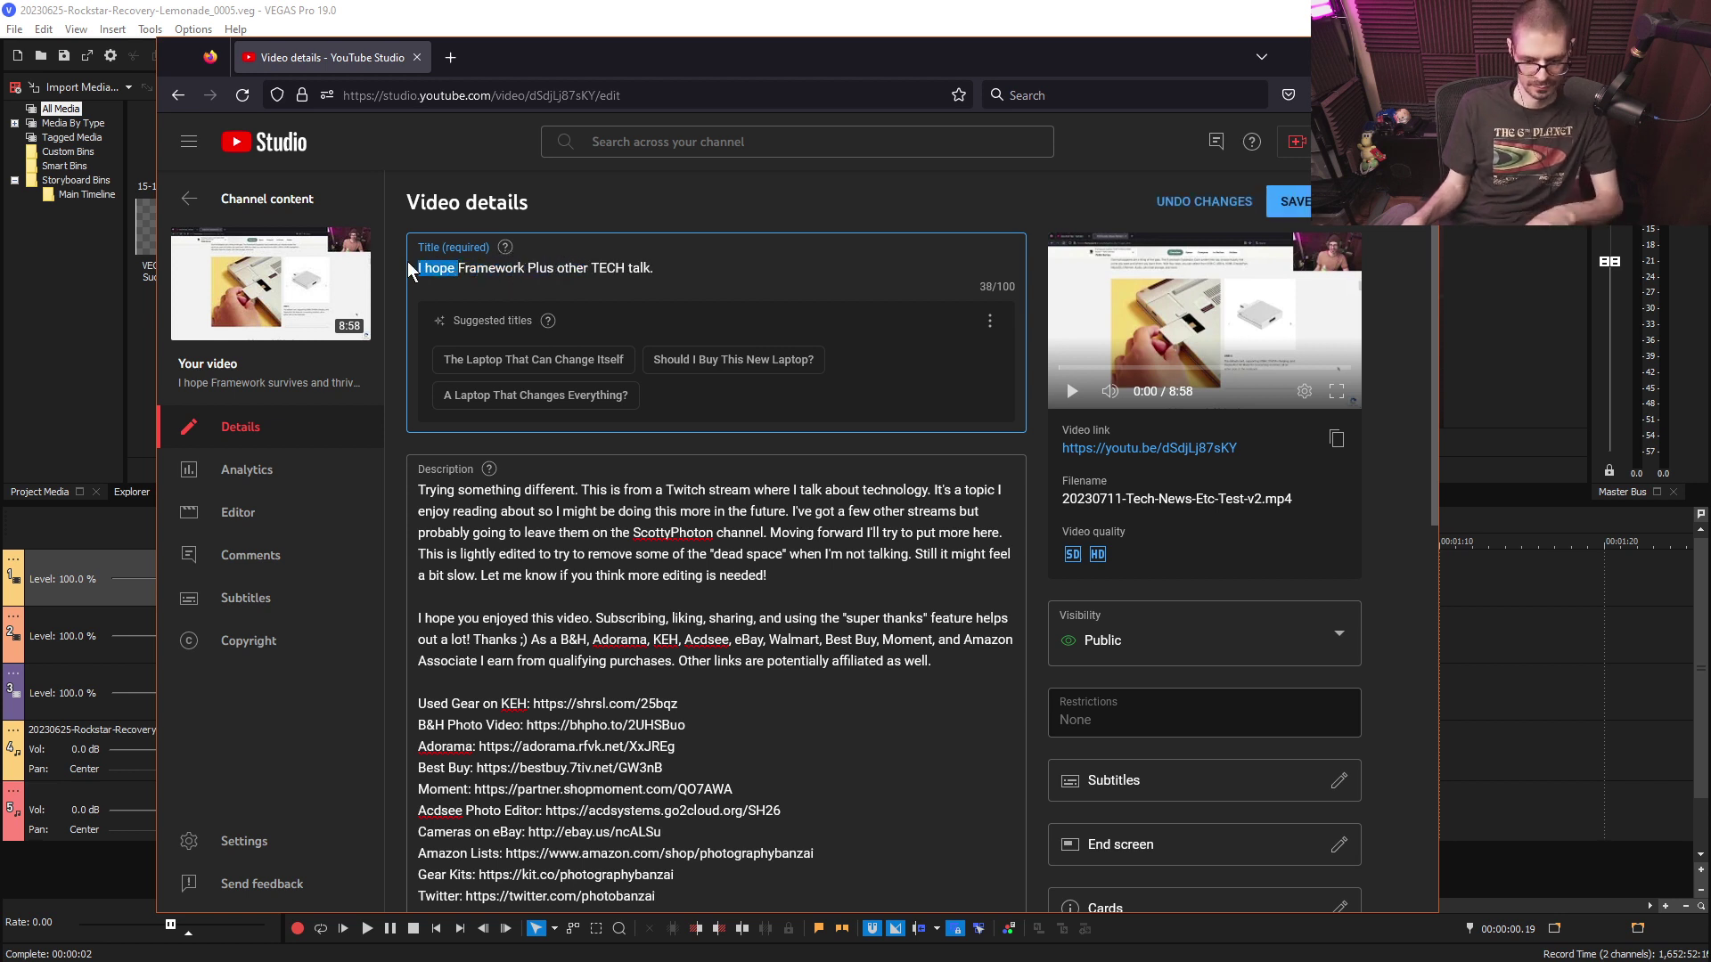
text(Transformab)
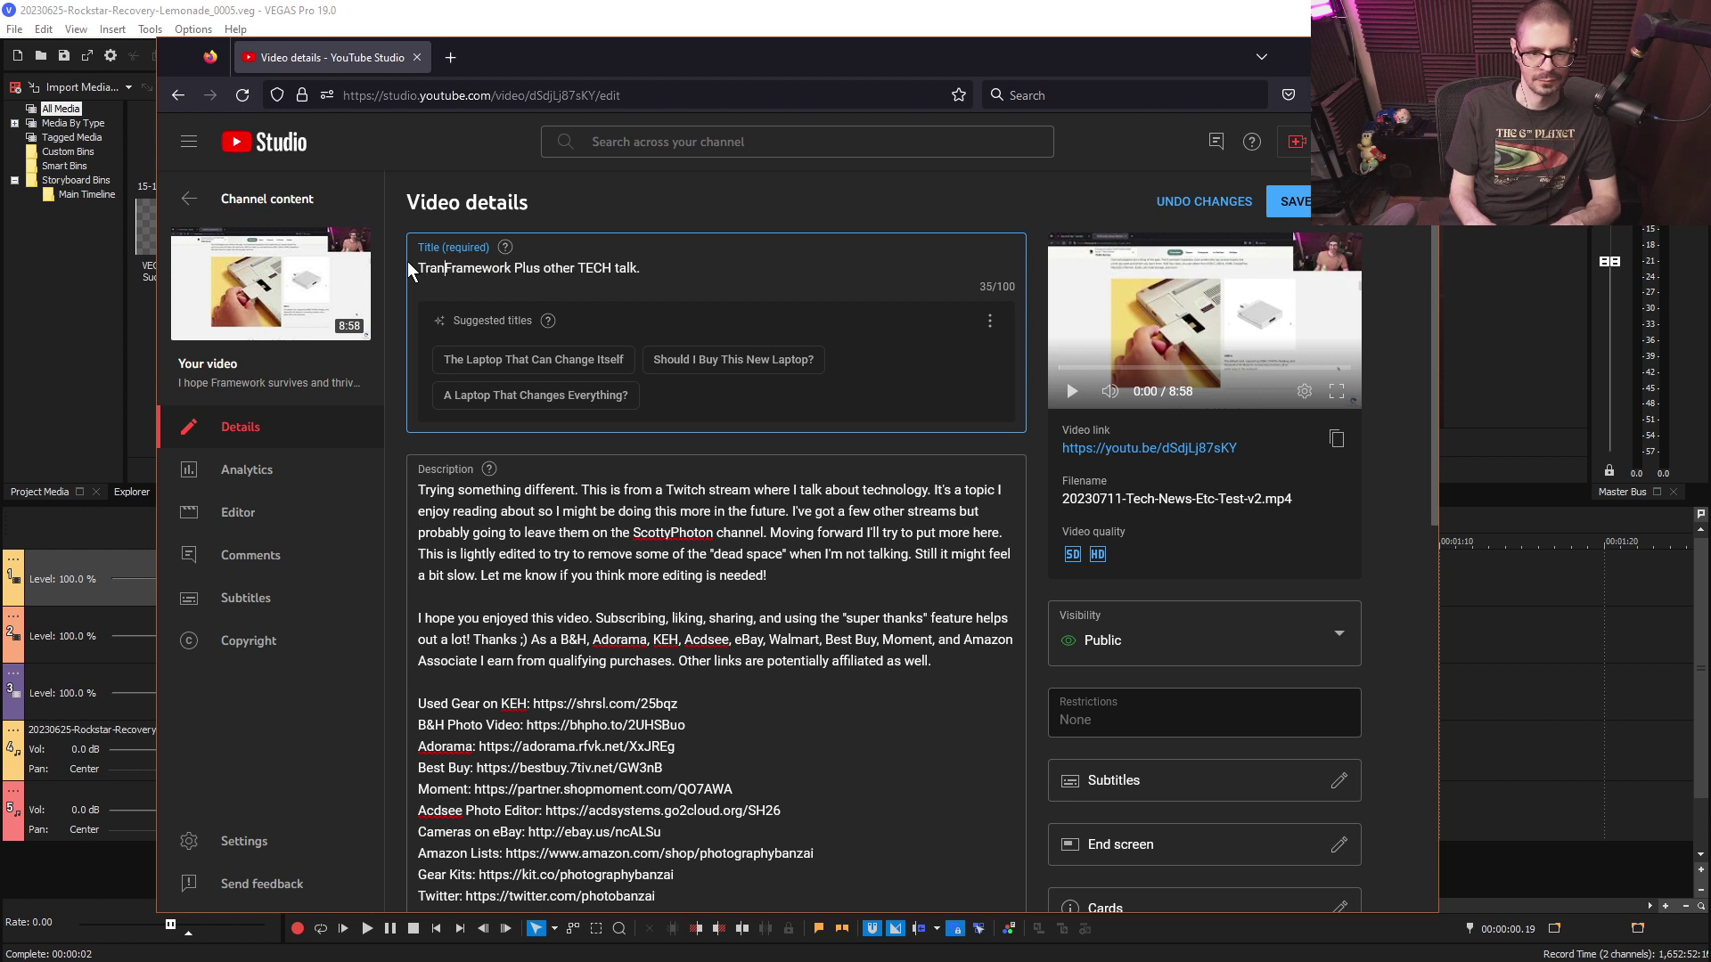
text(le)
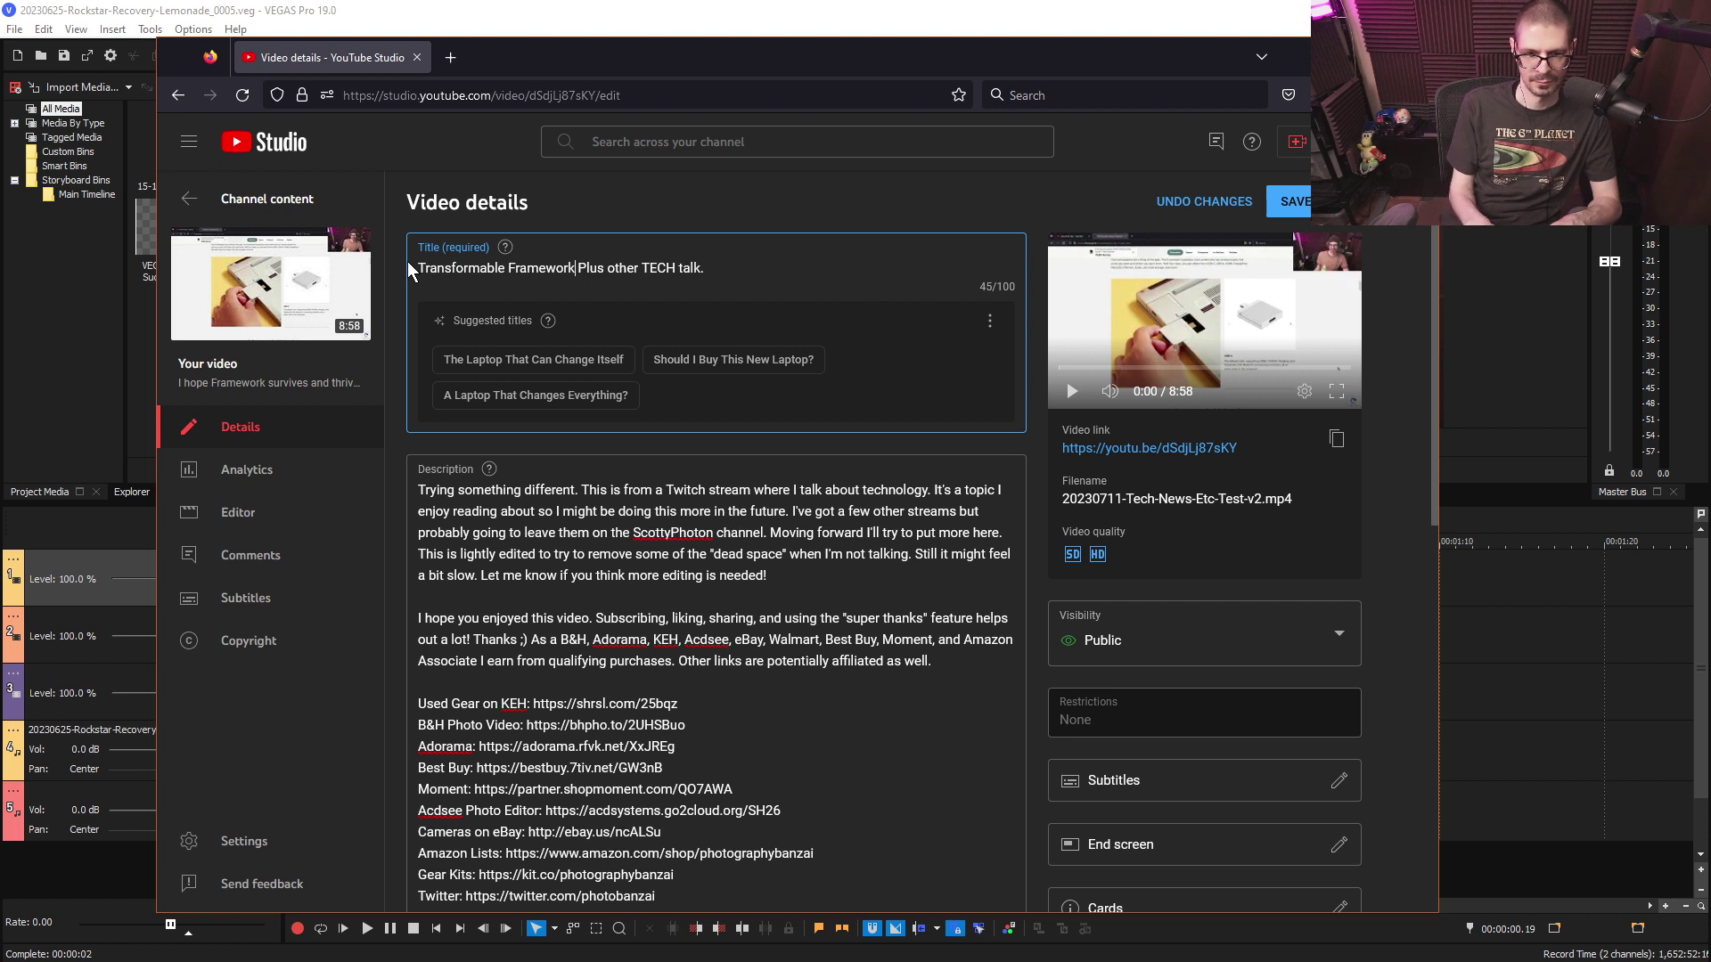
- Complete the title as "Transformable Framework laptop talk plus other TECH talk."
key(ctrl+Right)
text(|)
key(BackSpace)
key(BackSpace)
text(lapto)
text(alk)
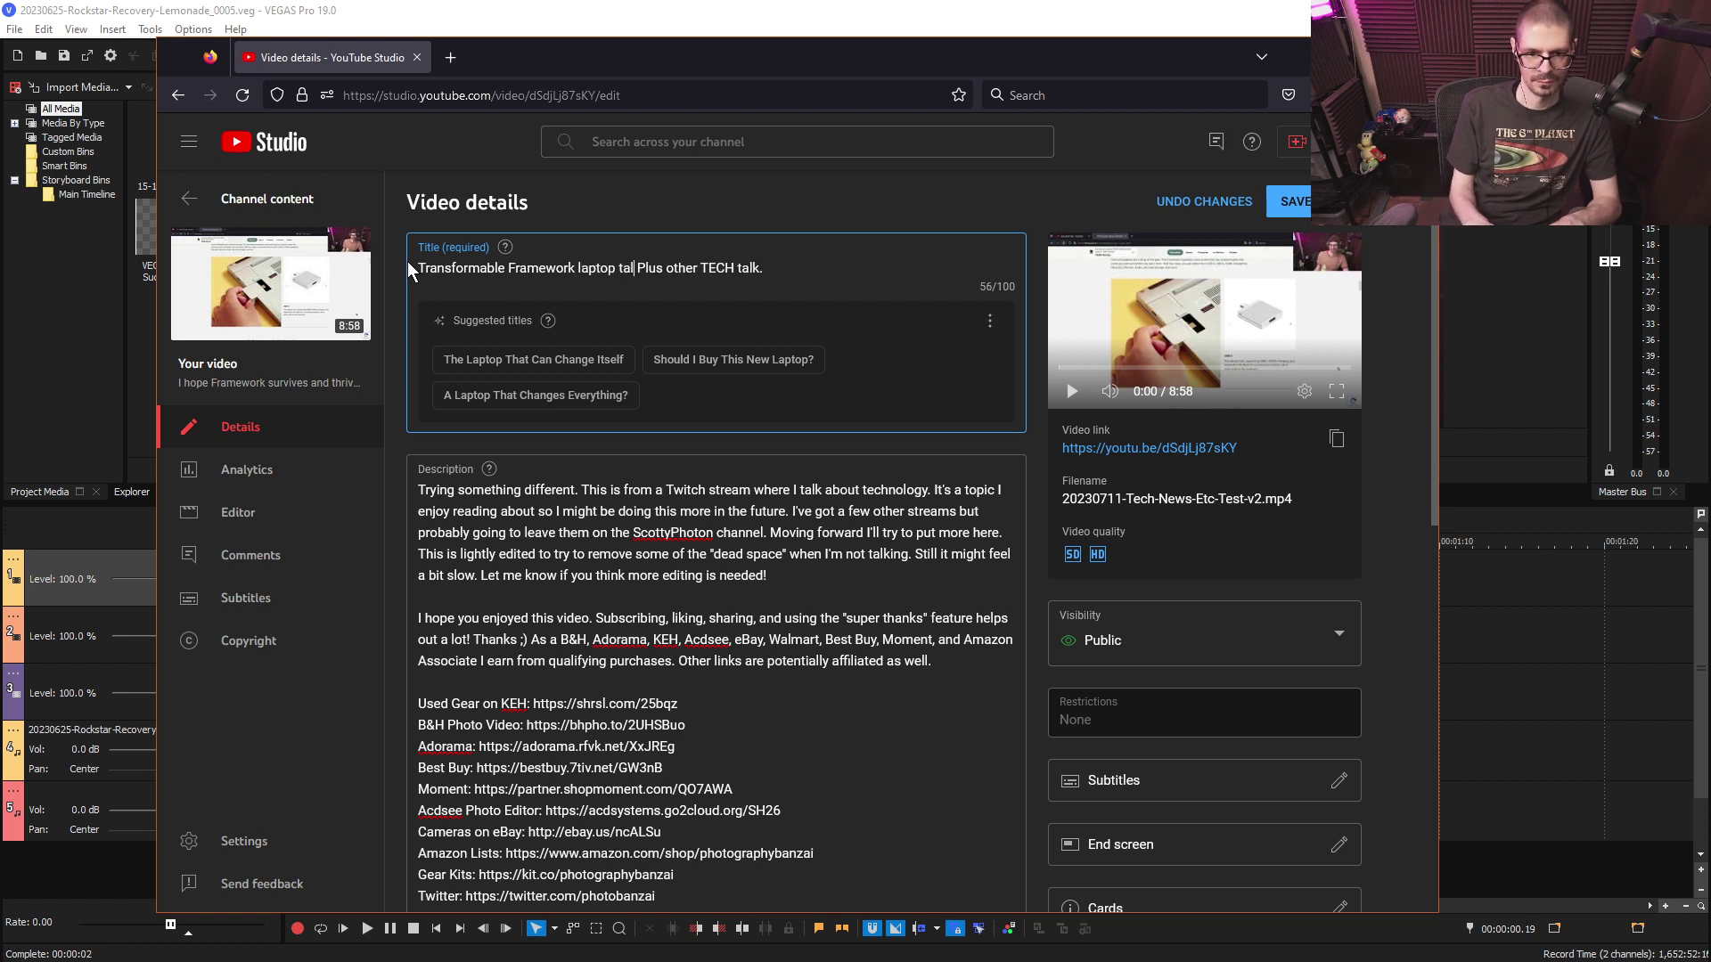
key(Right)
key(shift+Right)
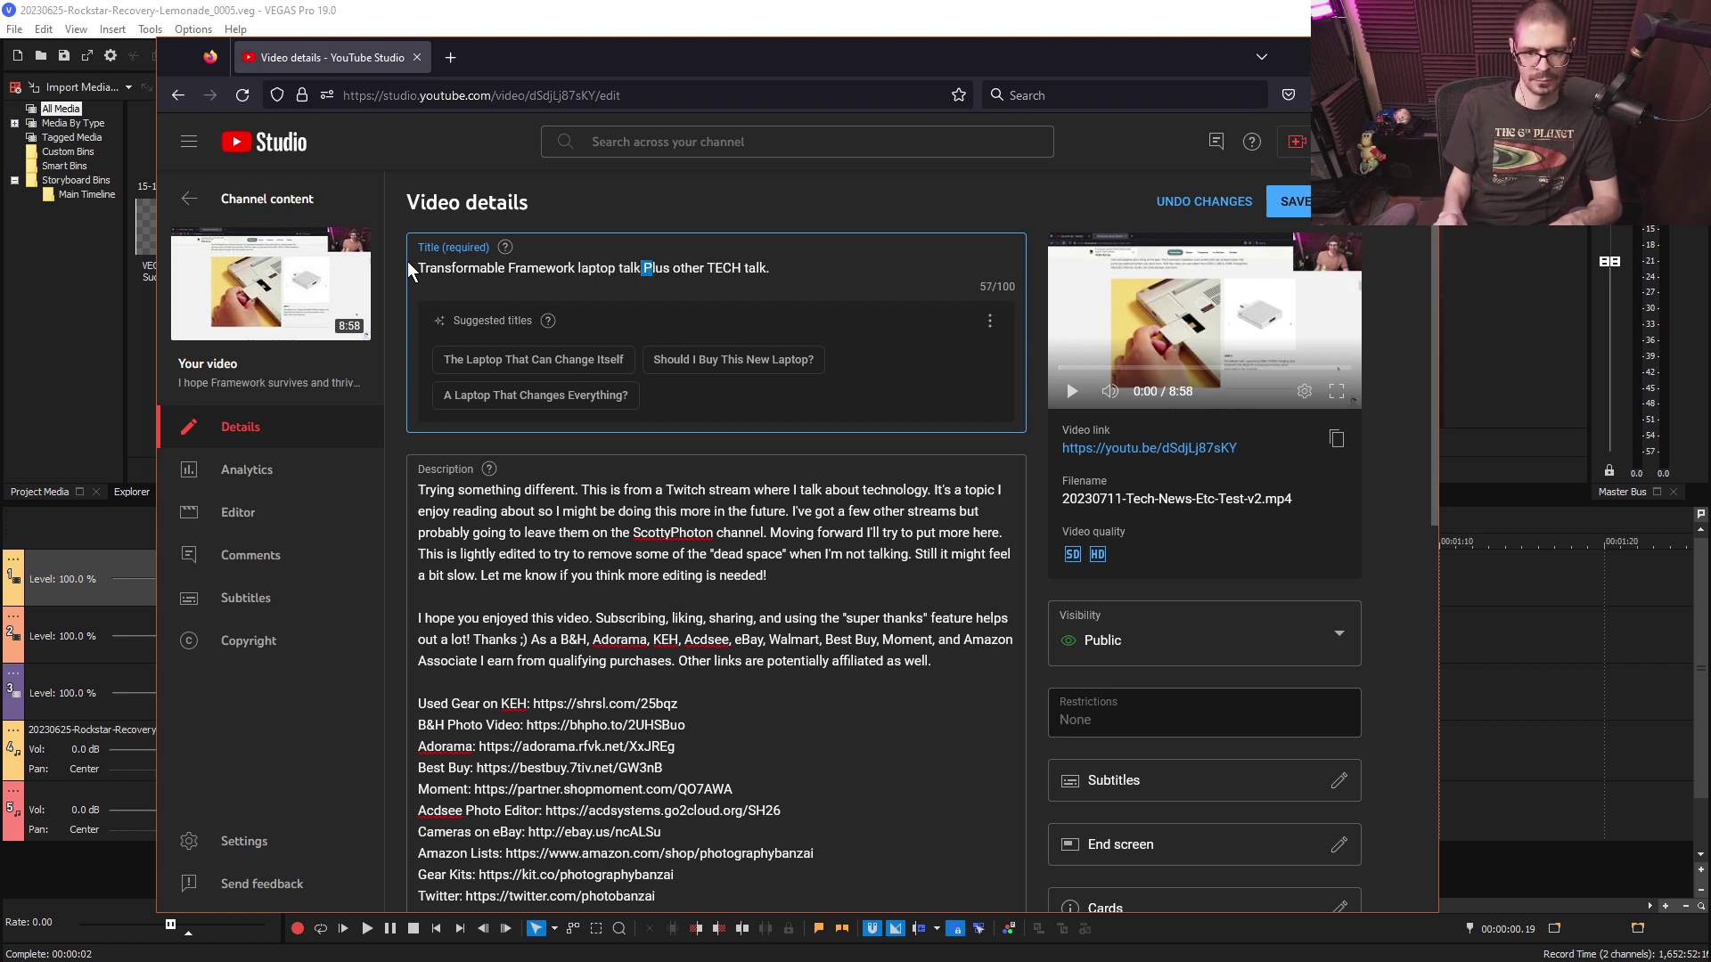
key(BackSpace)
text(p)
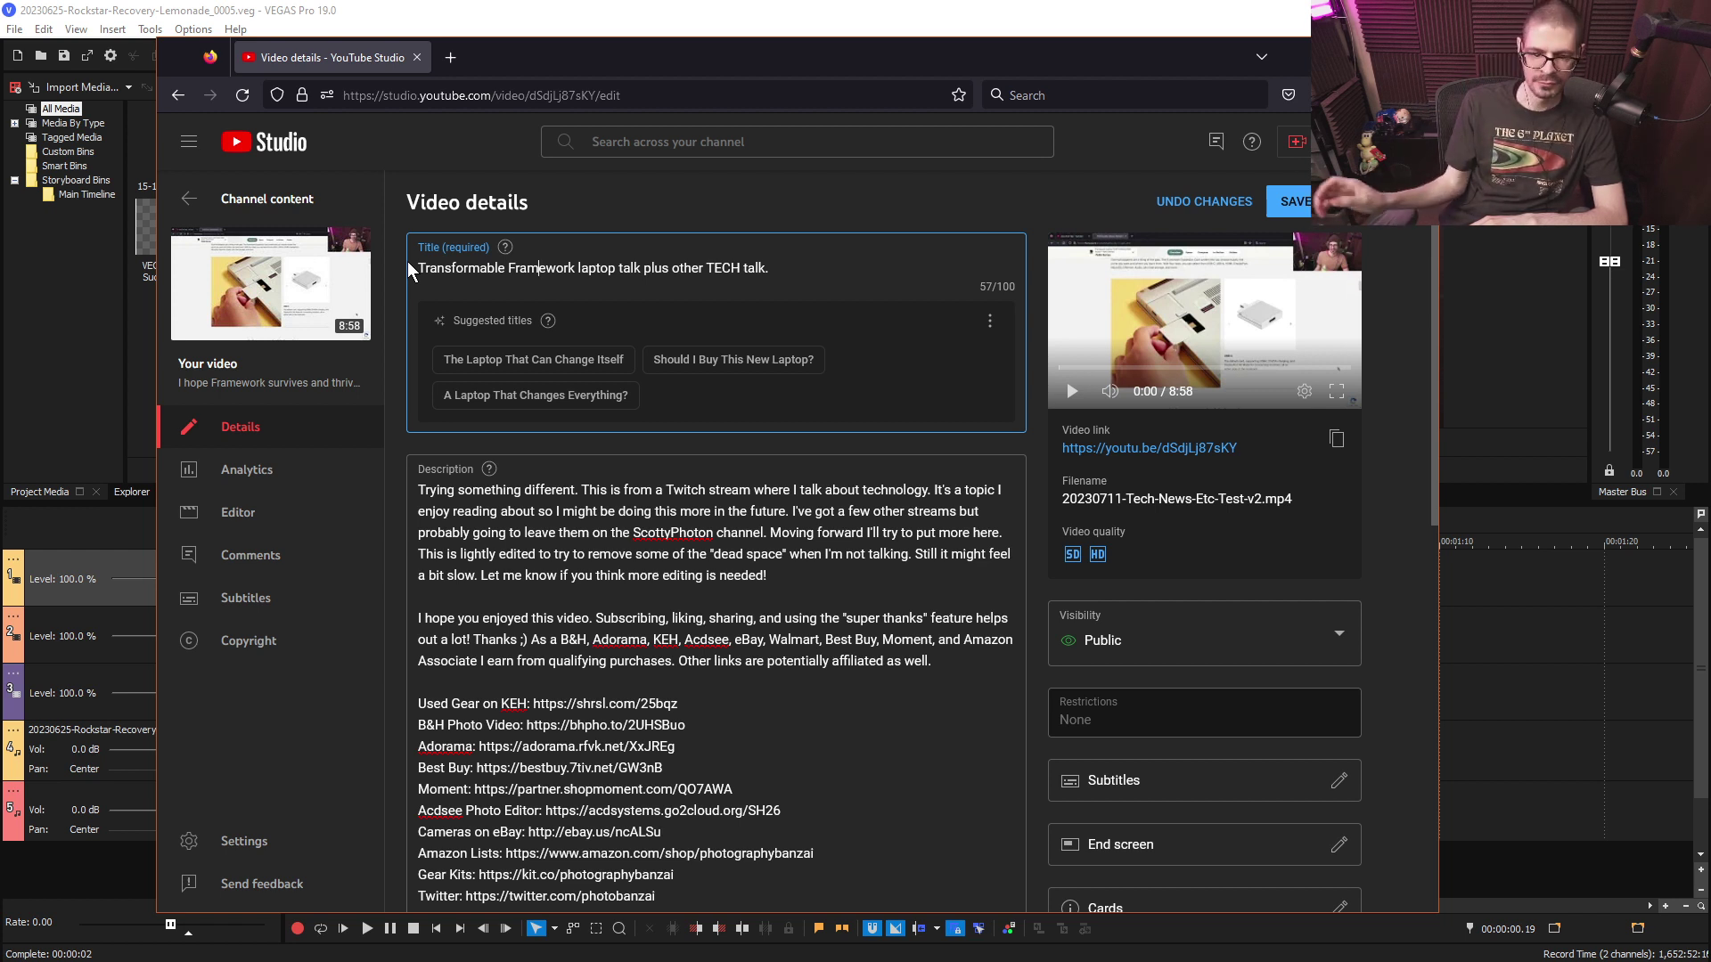
- Review the suggested titles and their options, and collapse them without choosing any
click(732, 526)
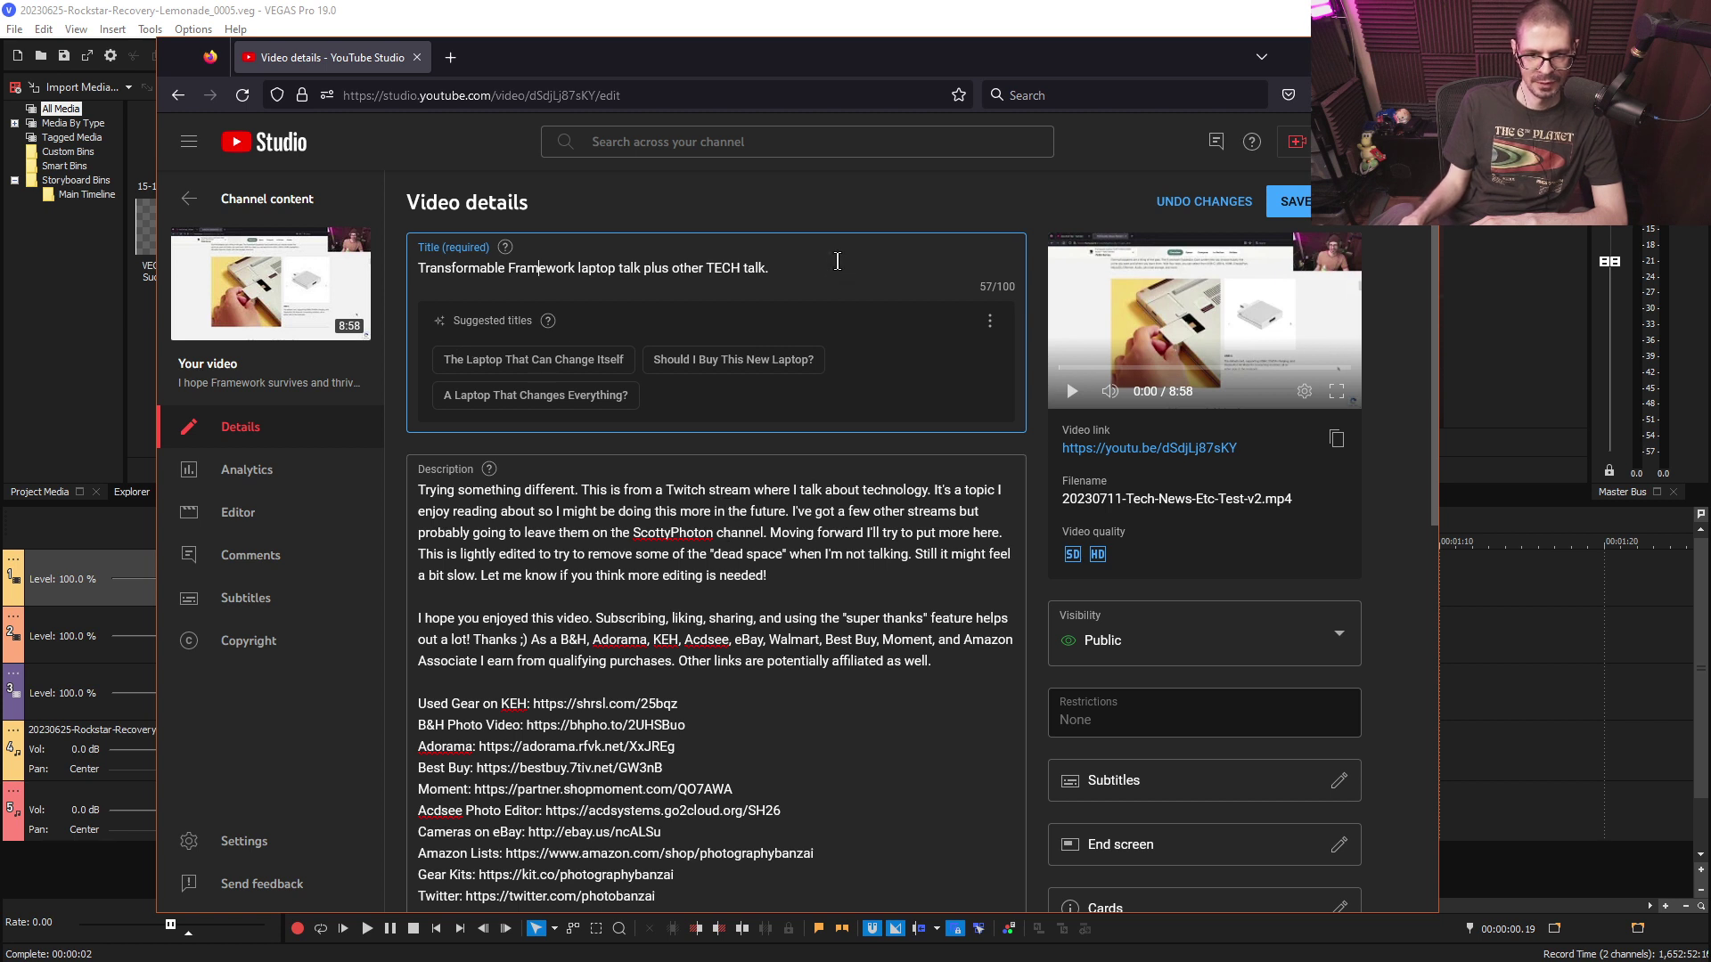
click(466, 328)
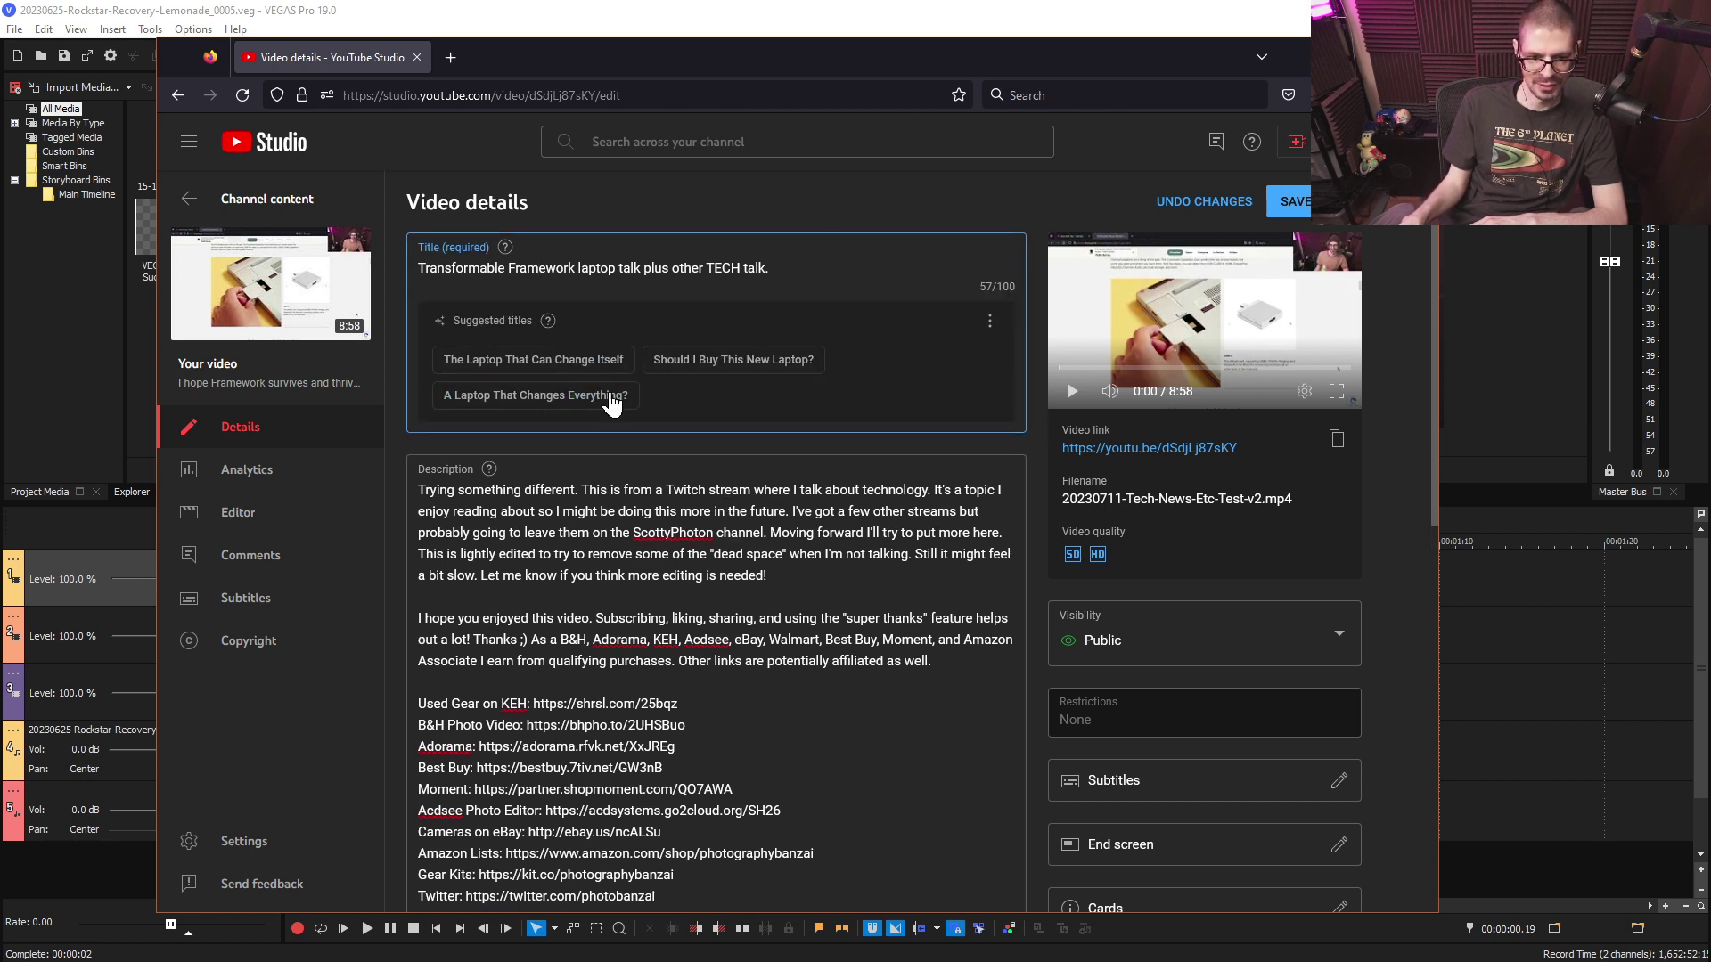
click(989, 321)
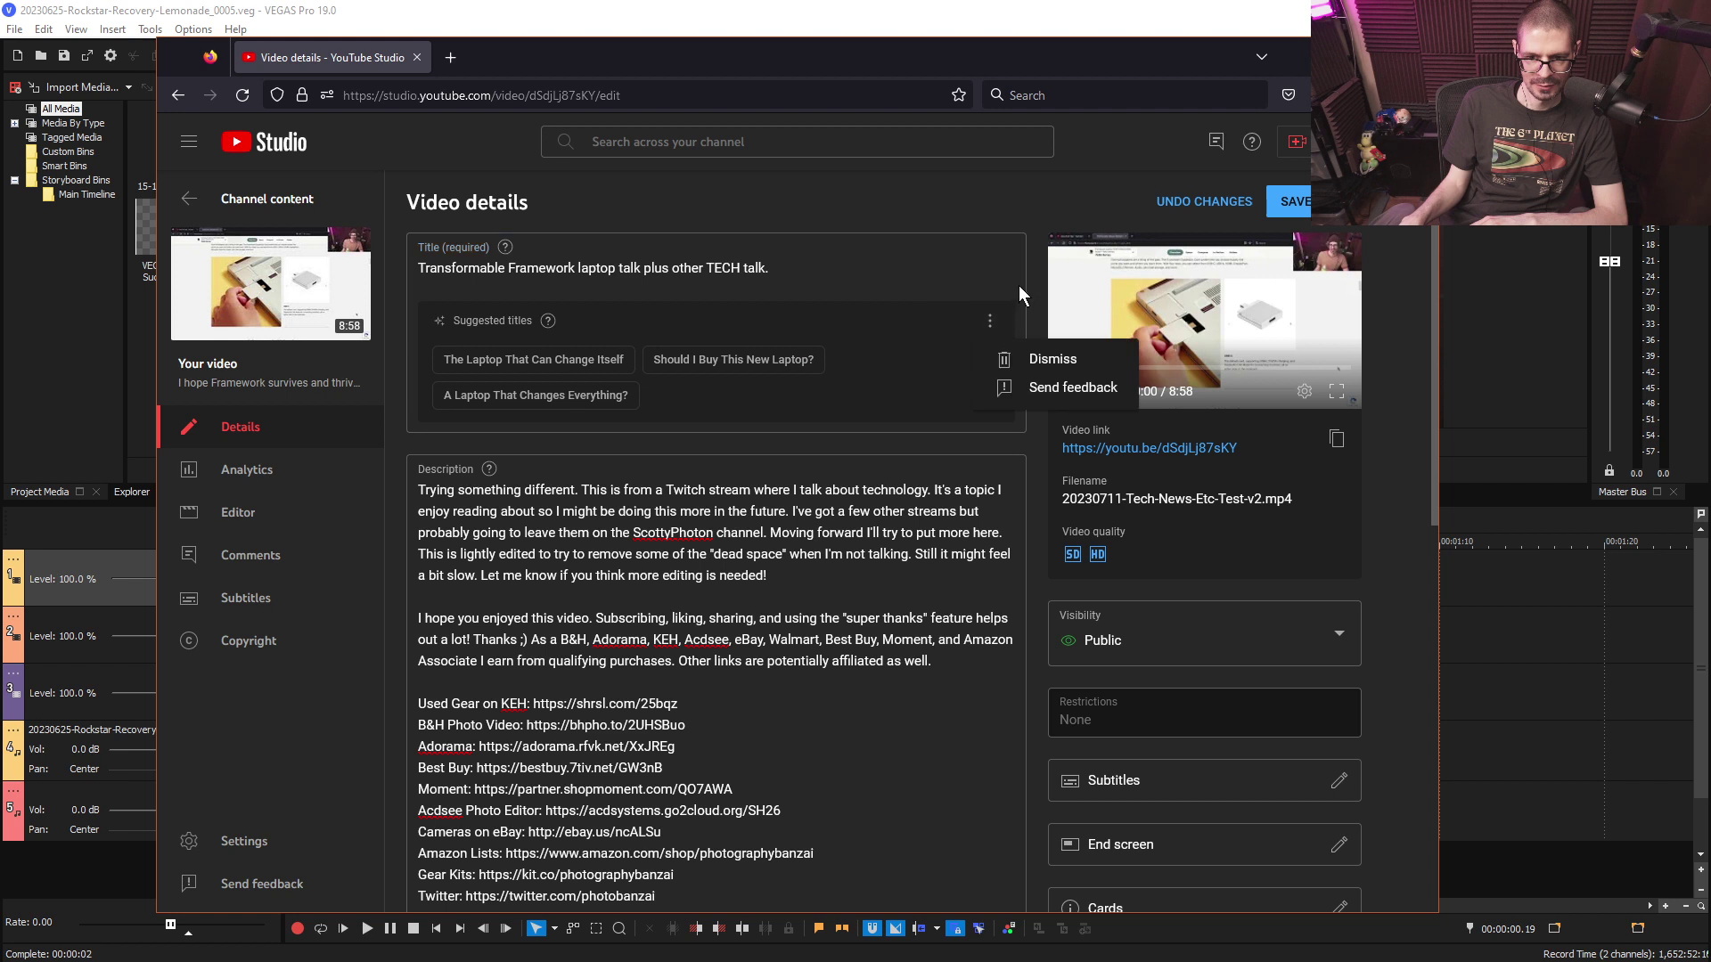
click(922, 203)
click(1028, 504)
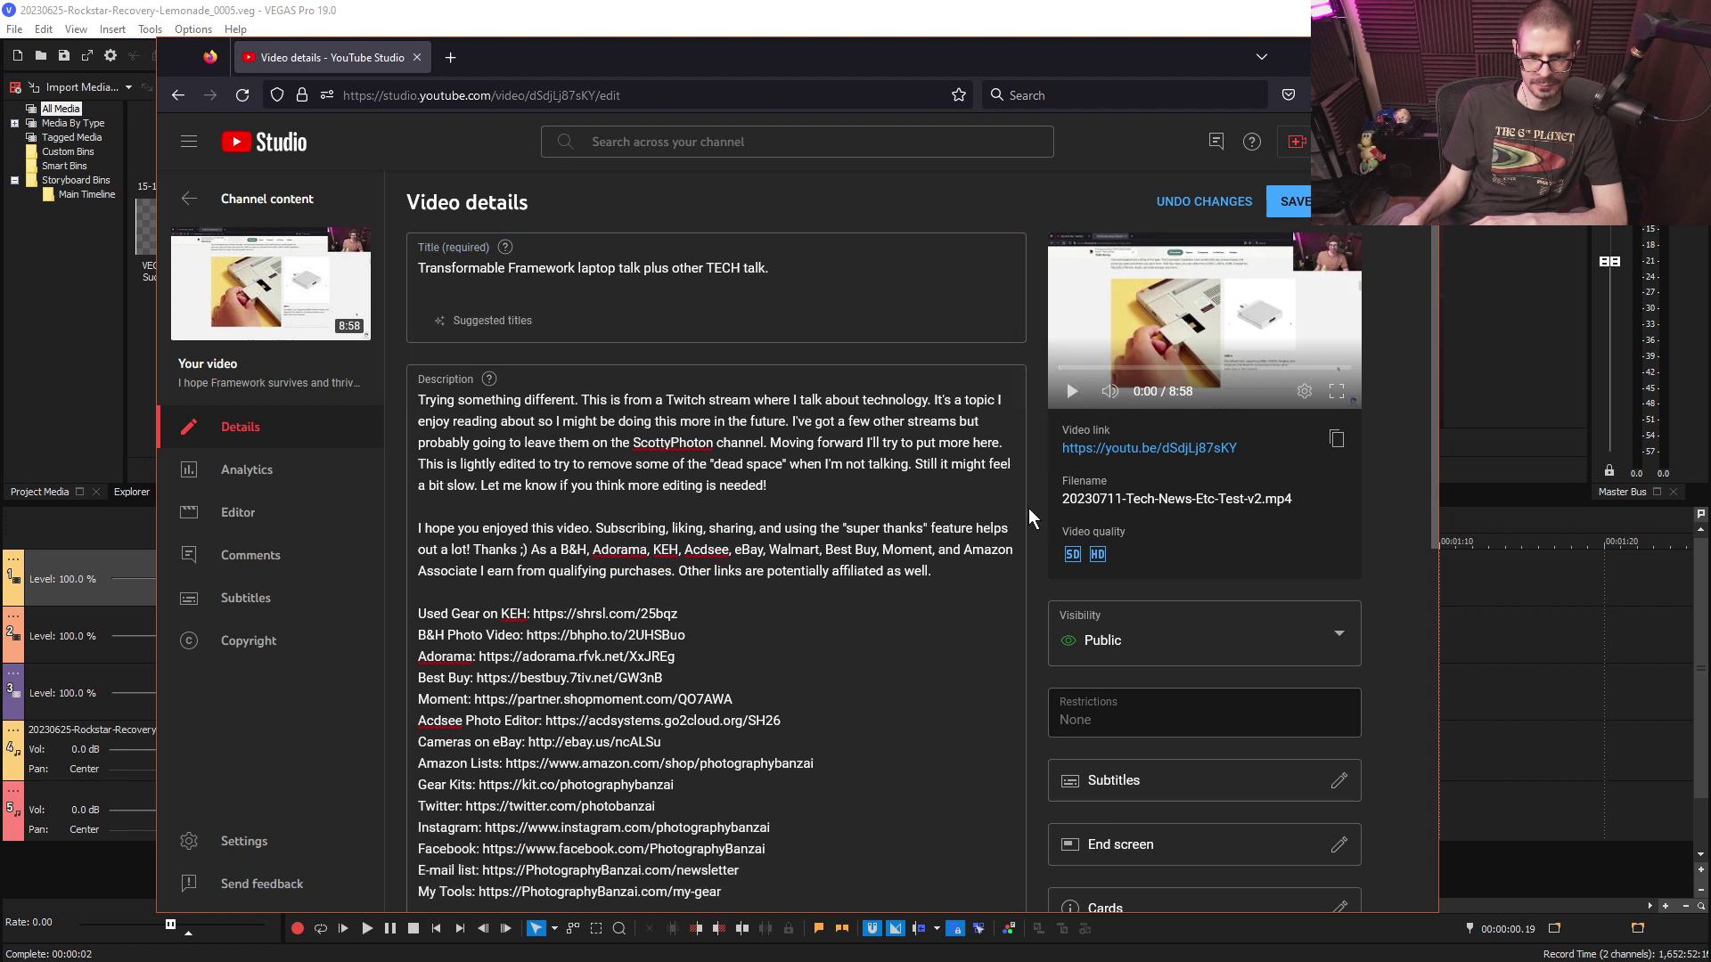
- Look through the video's thumbnail, playlist and audience settings, and expand the additional options down to the tags
scroll(1028, 507, down, 5)
scroll(1032, 533, down, 3)
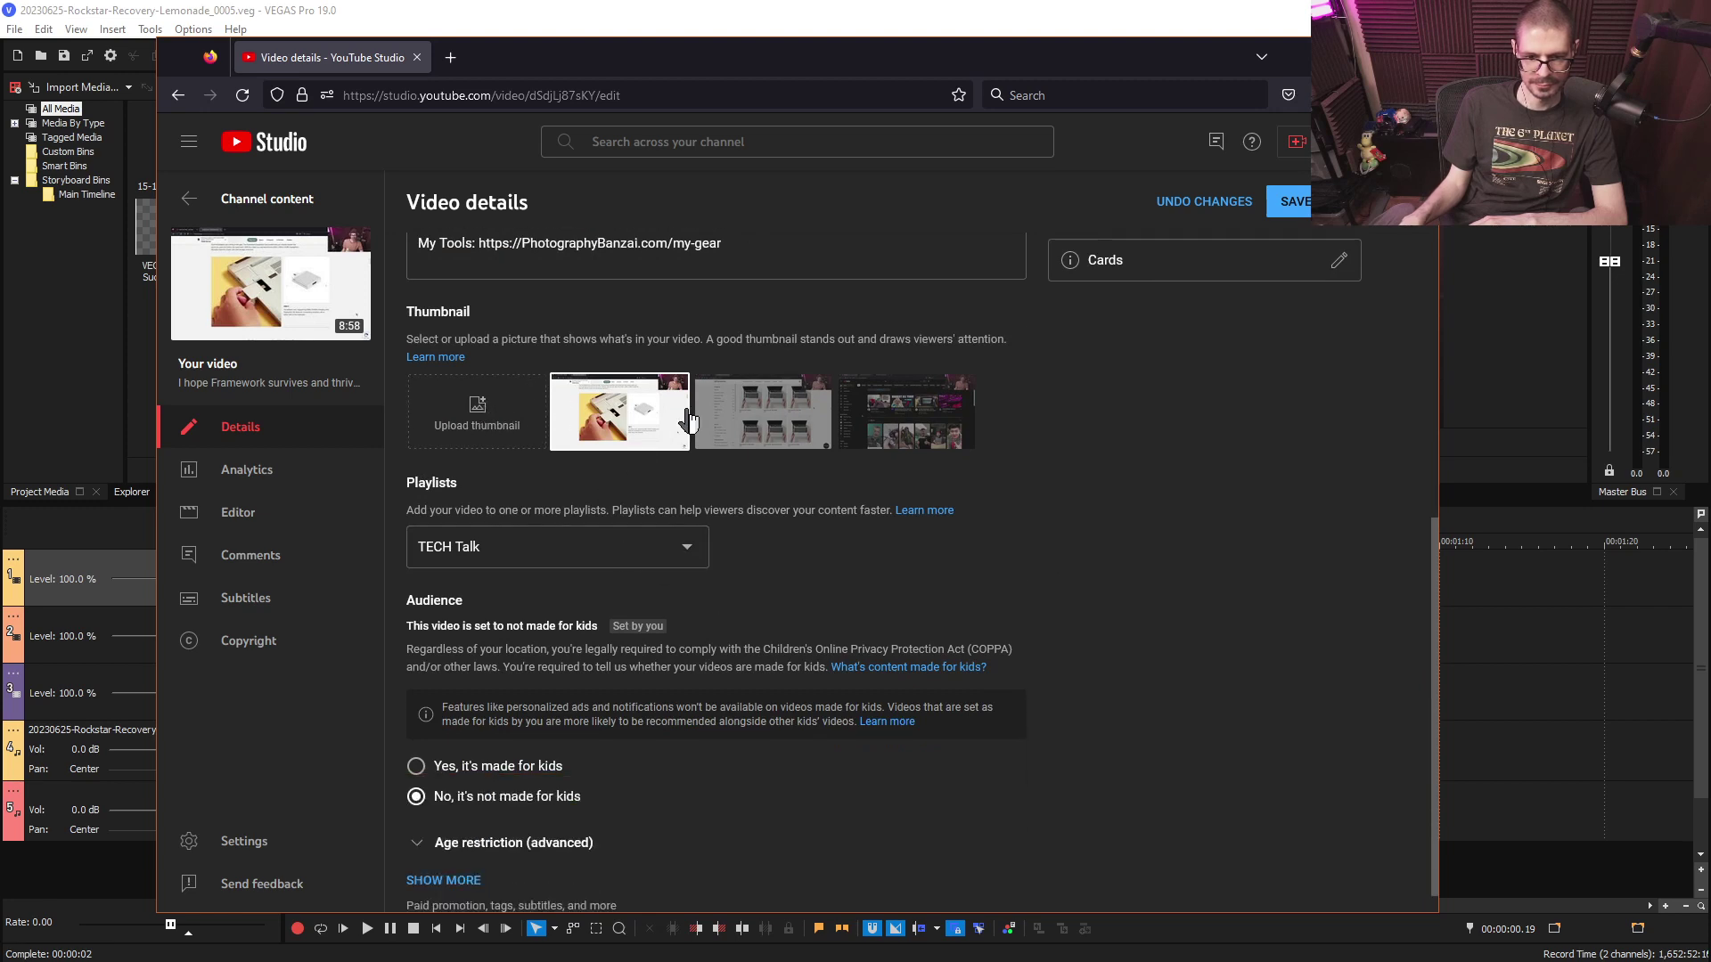
scroll(1140, 606, down, 1)
scroll(1196, 639, up, 6)
scroll(1070, 624, down, 3)
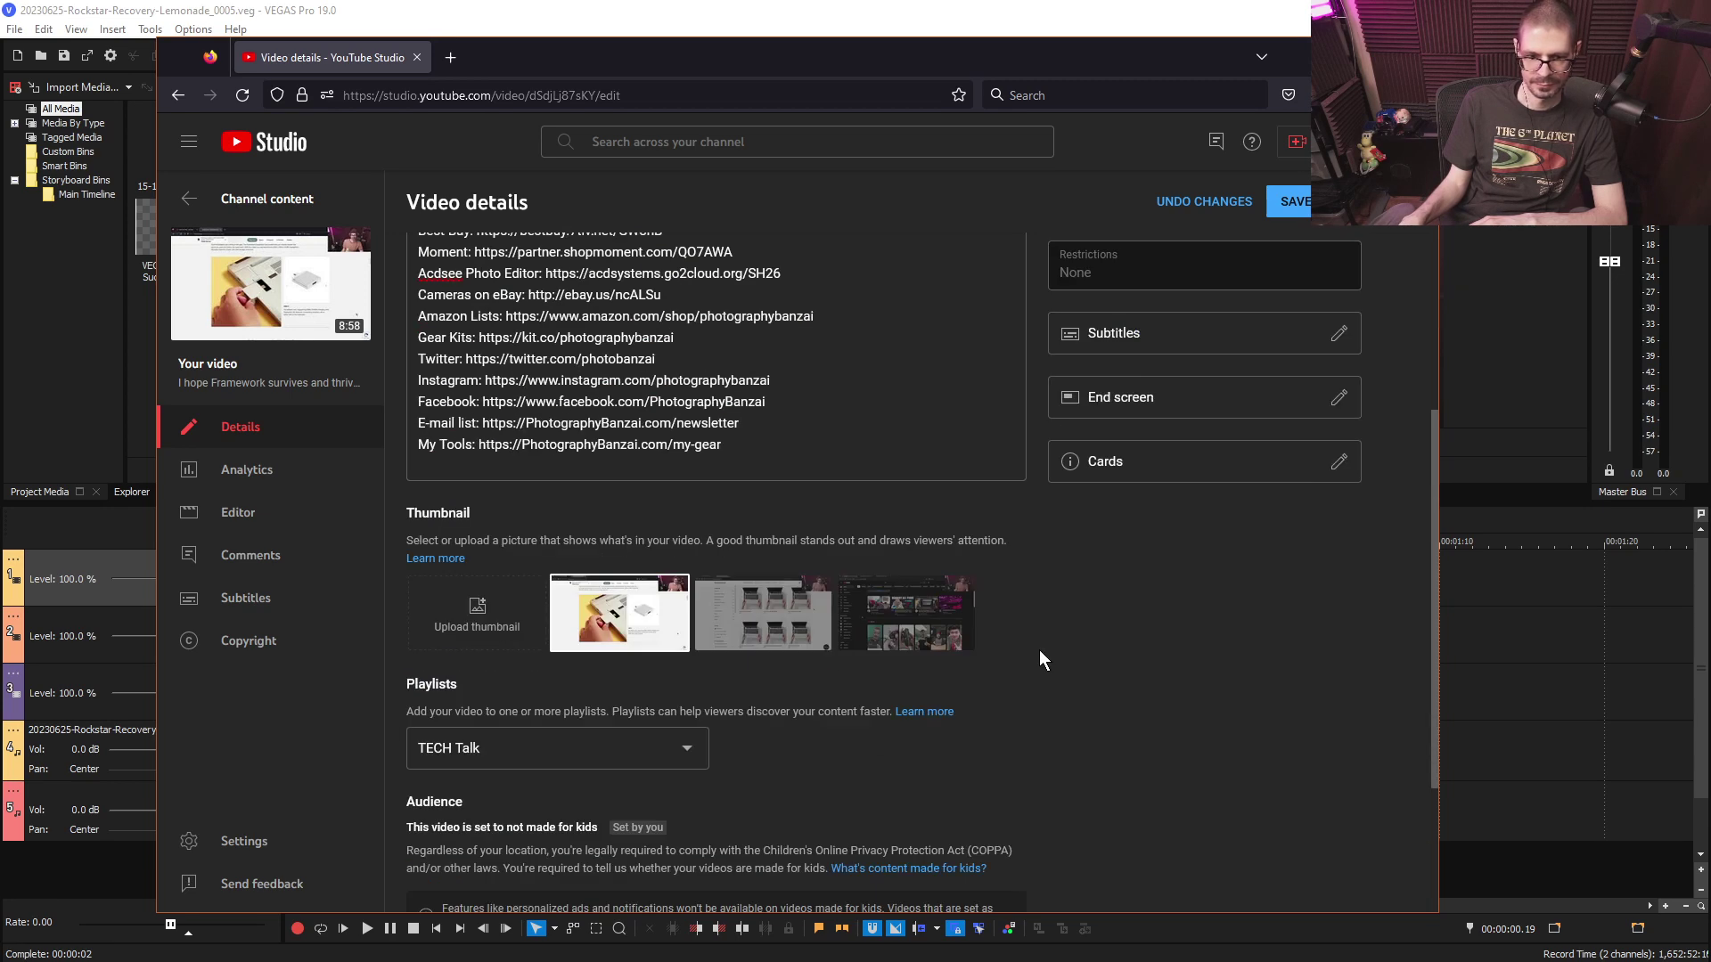
scroll(1041, 652, down, 3)
click(458, 851)
scroll(673, 807, down, 10)
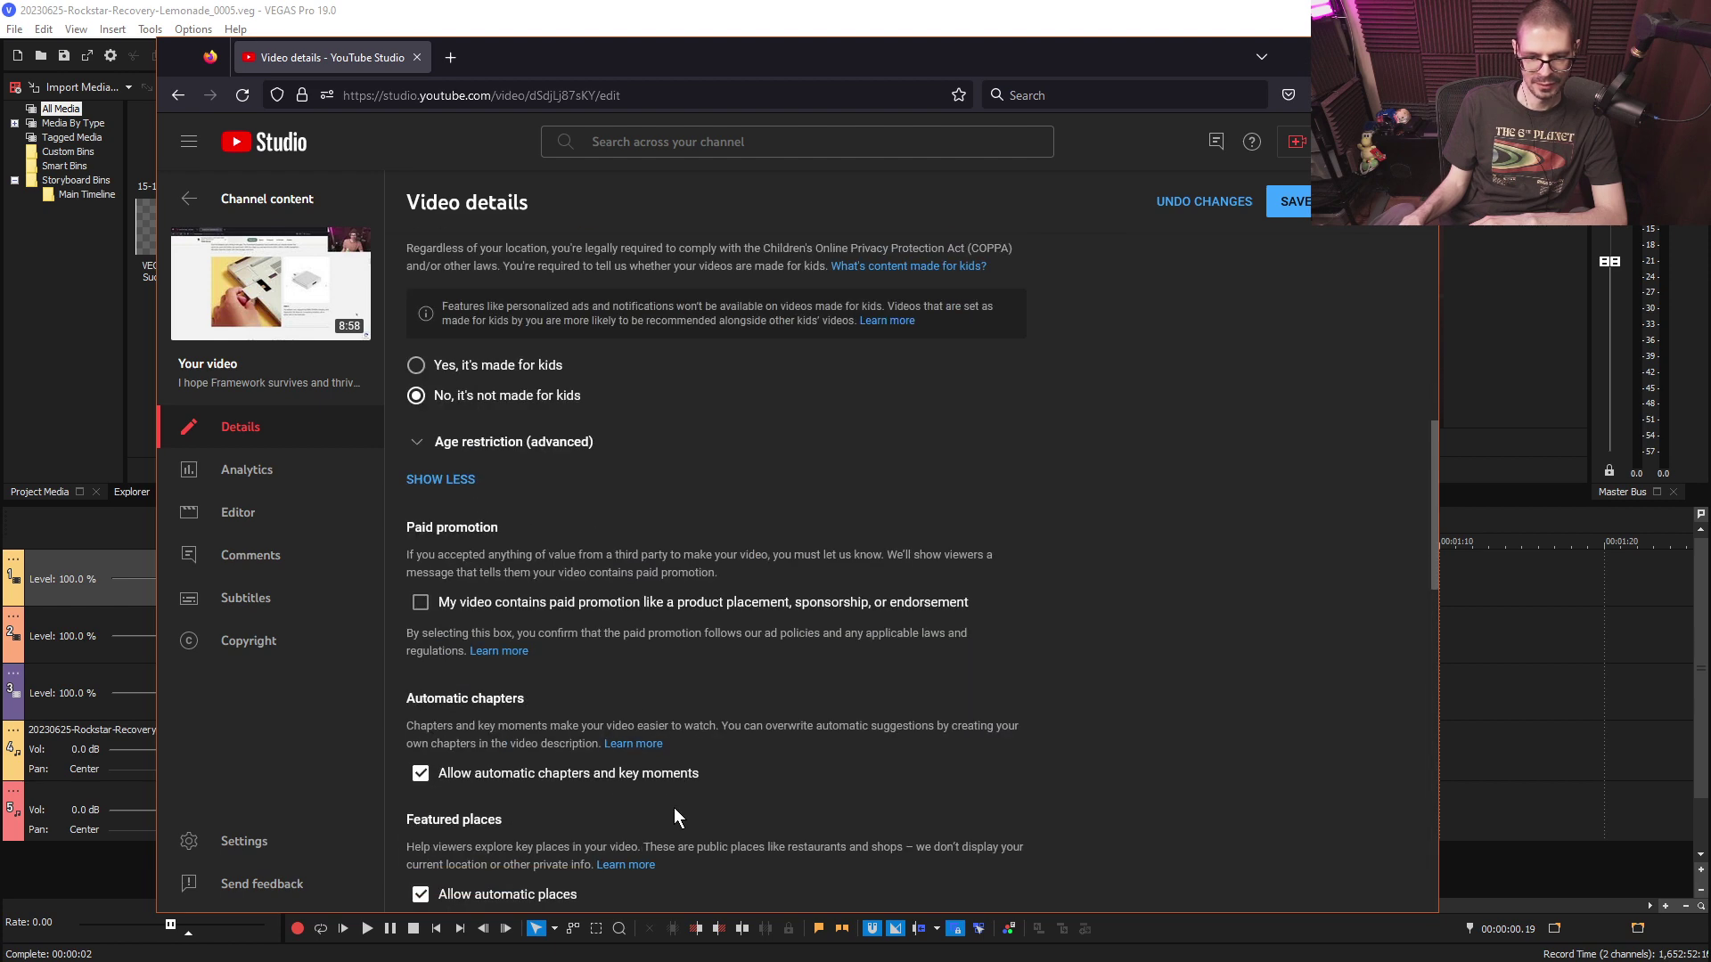
- Add the tags "framework laptop" and "tech news" to the video and save the changes
click(571, 469)
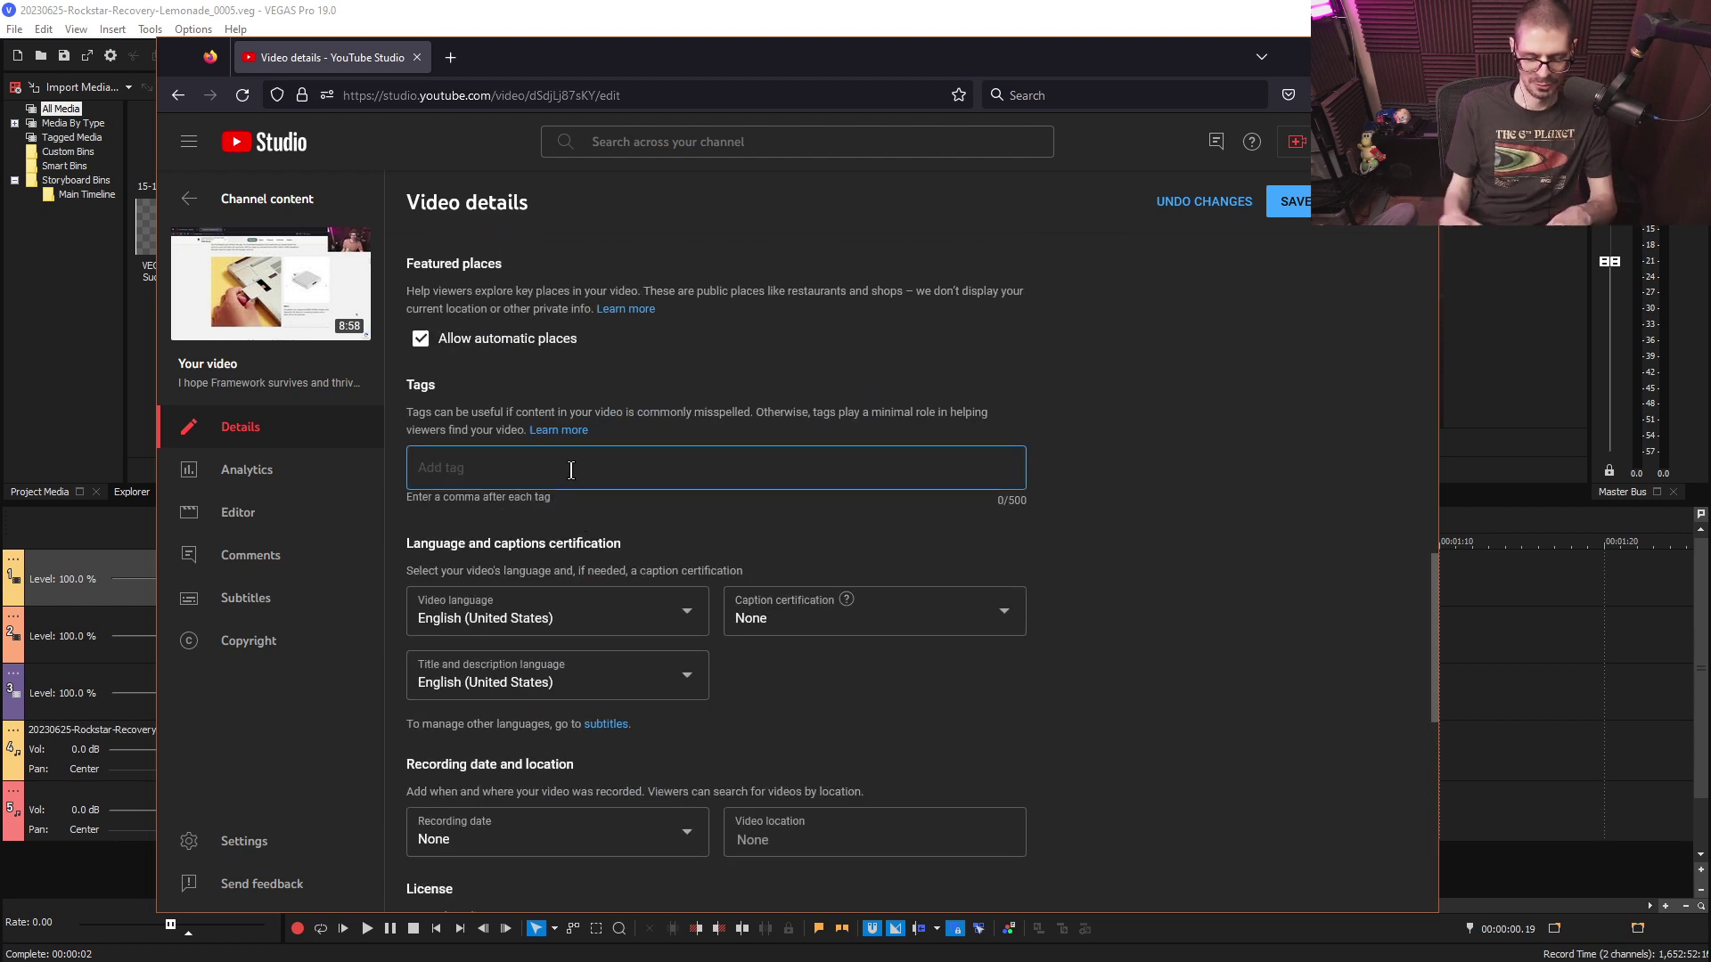
text(frame)
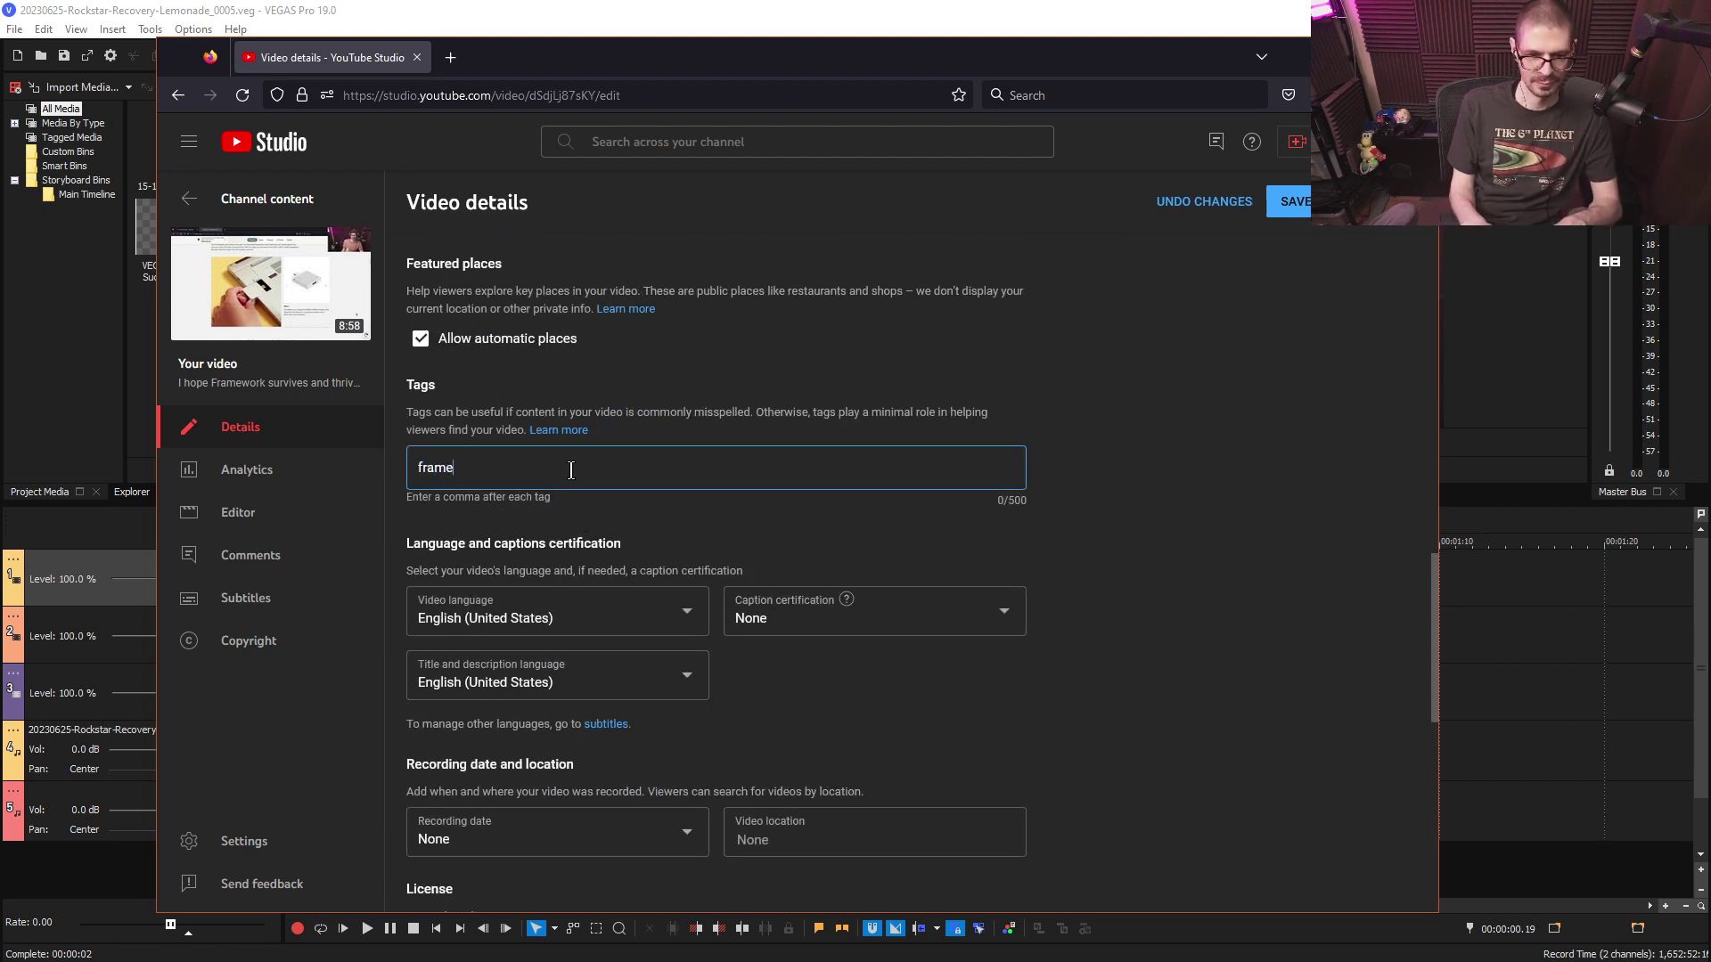
text(work lapto)
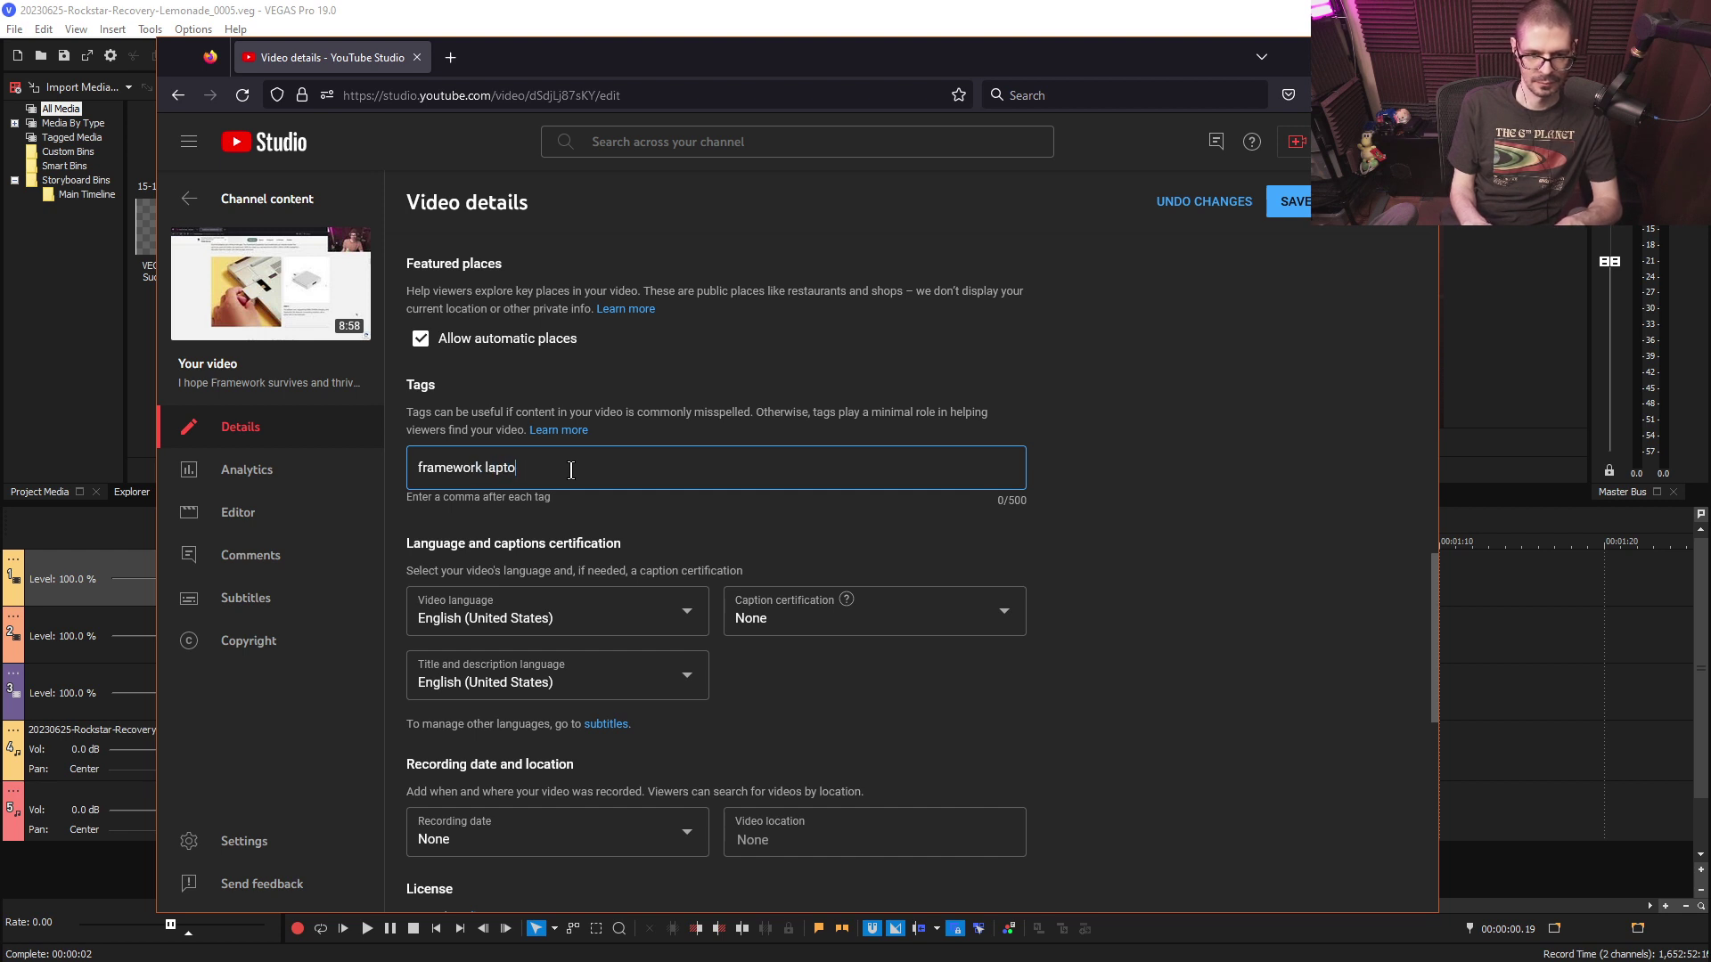
text(p)
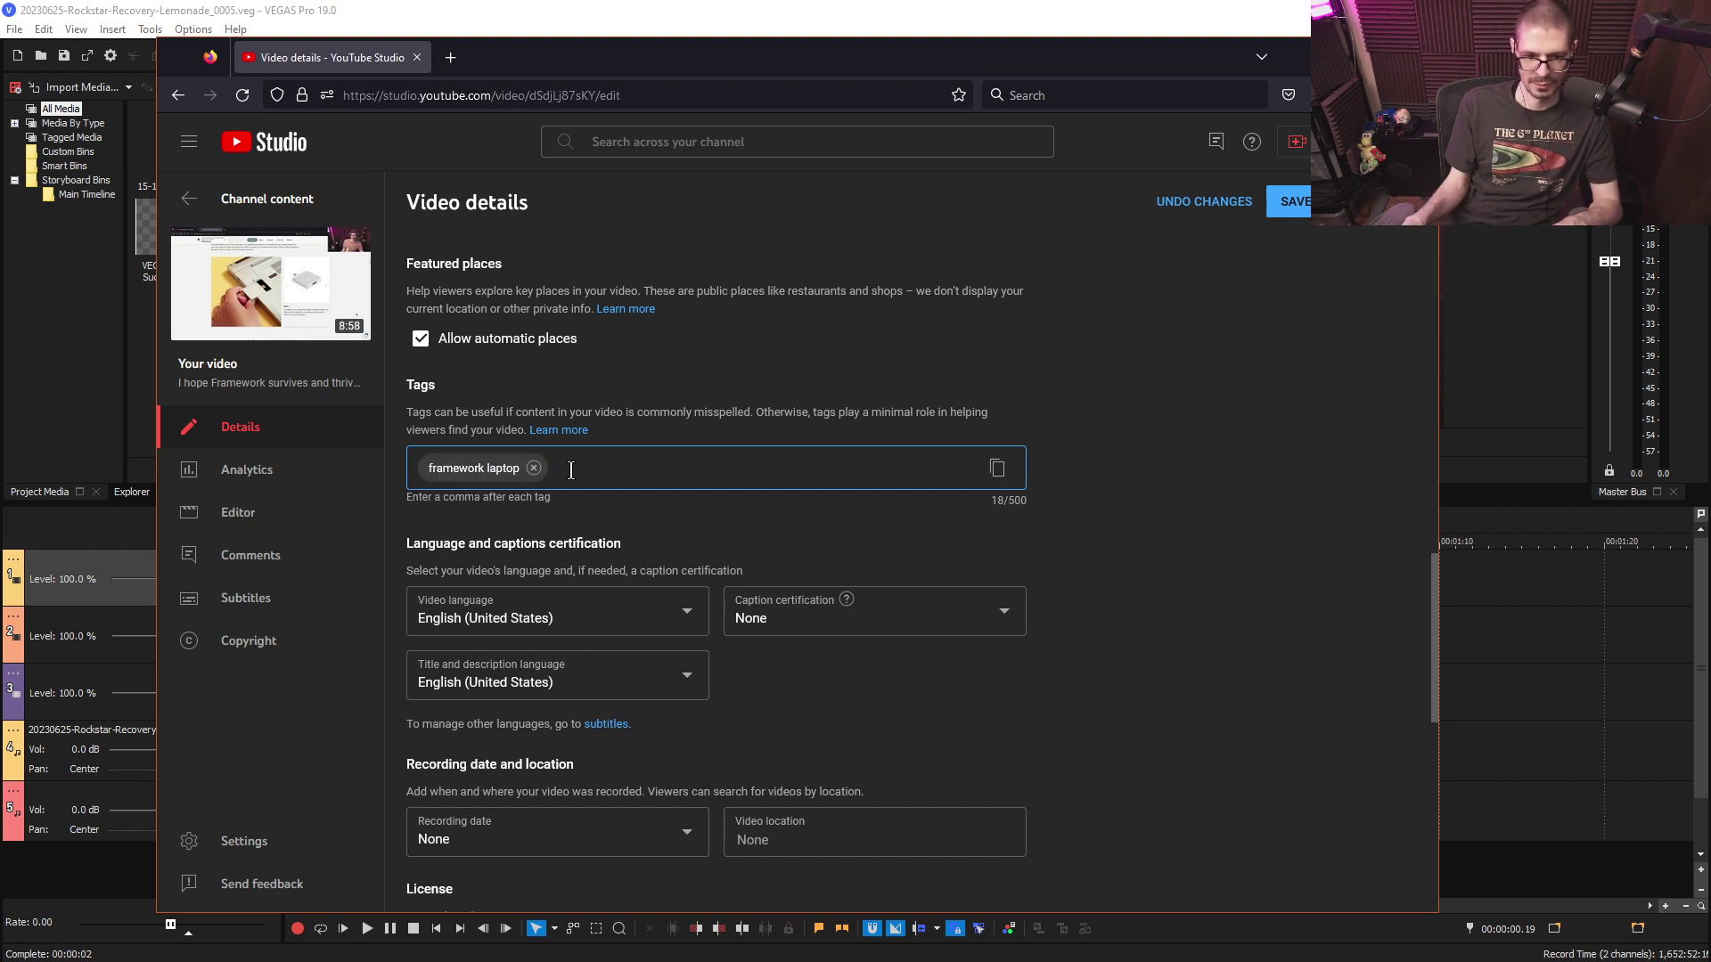
text(,tech news)
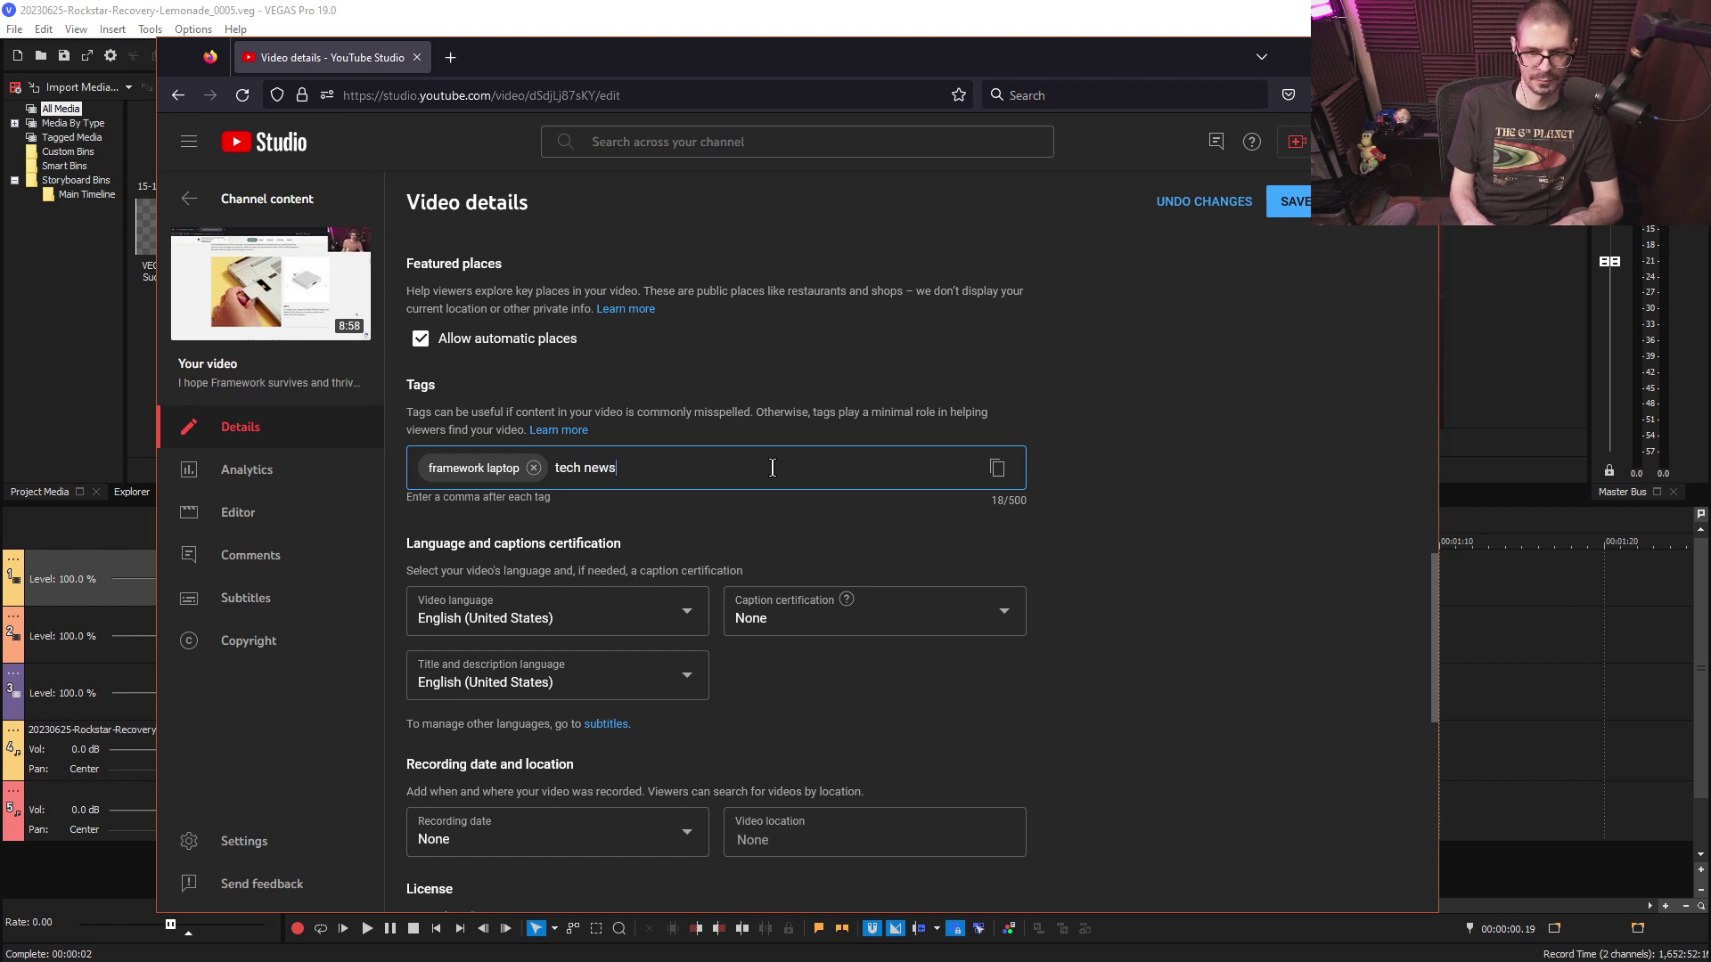
text(,)
click(1279, 207)
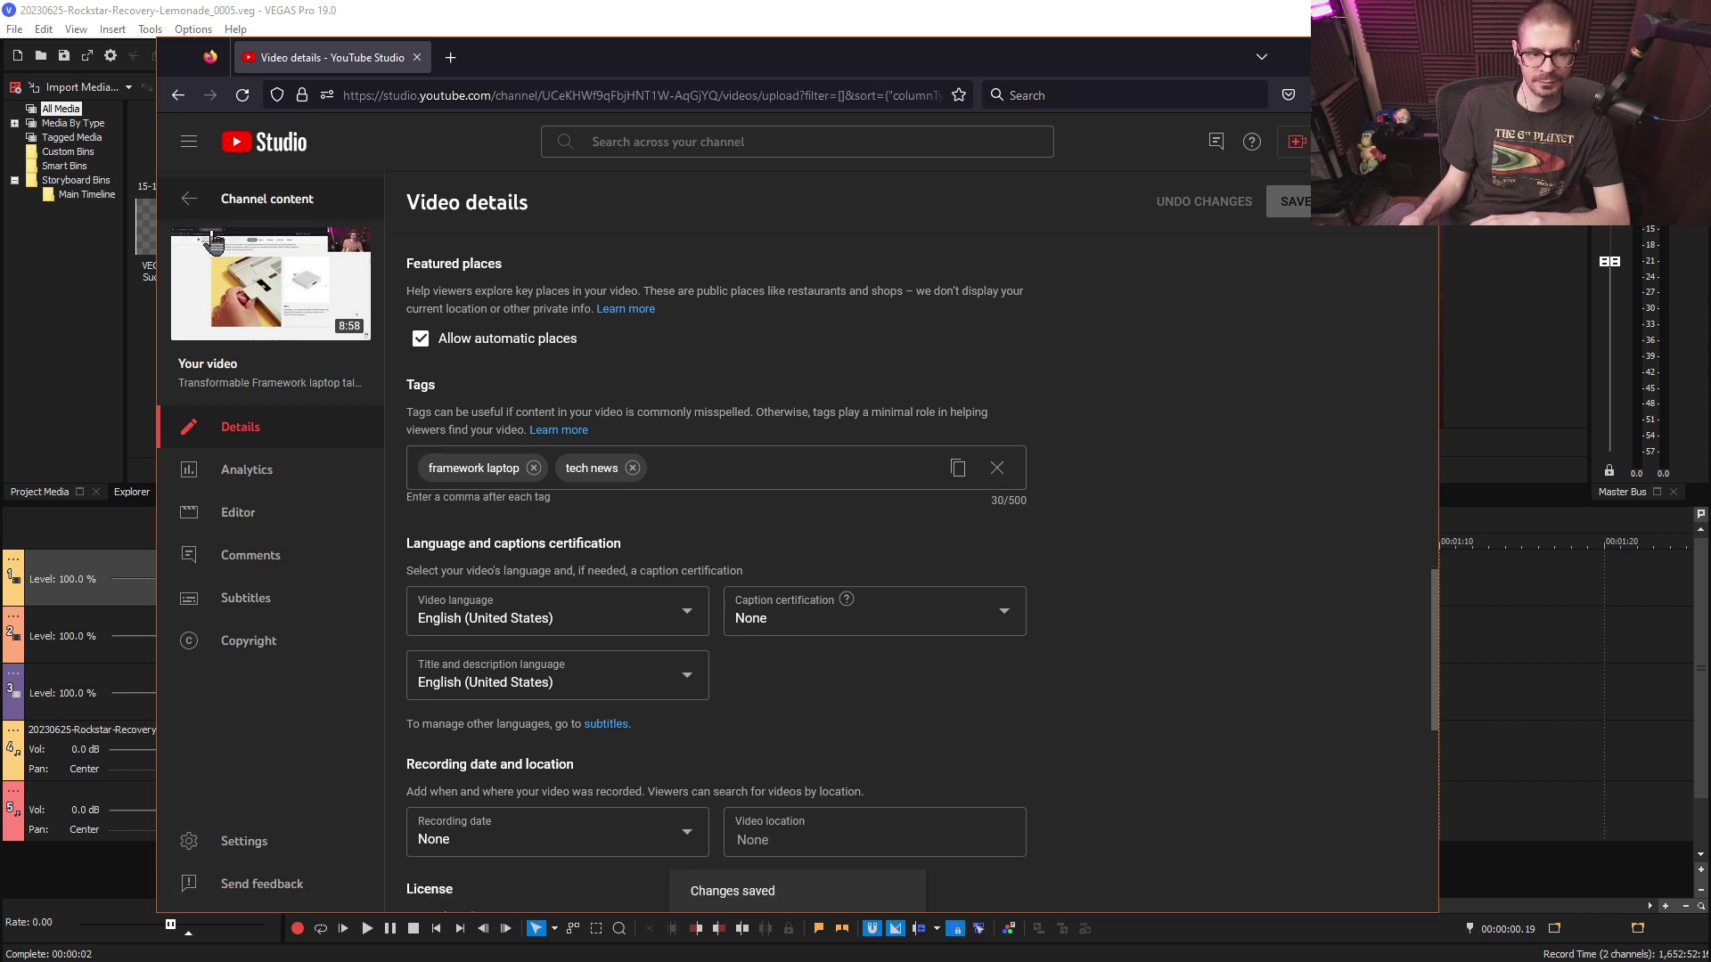
- Return to the channel content list and open the details of the "TECH News: ASUS Ally issues" video
click(182, 216)
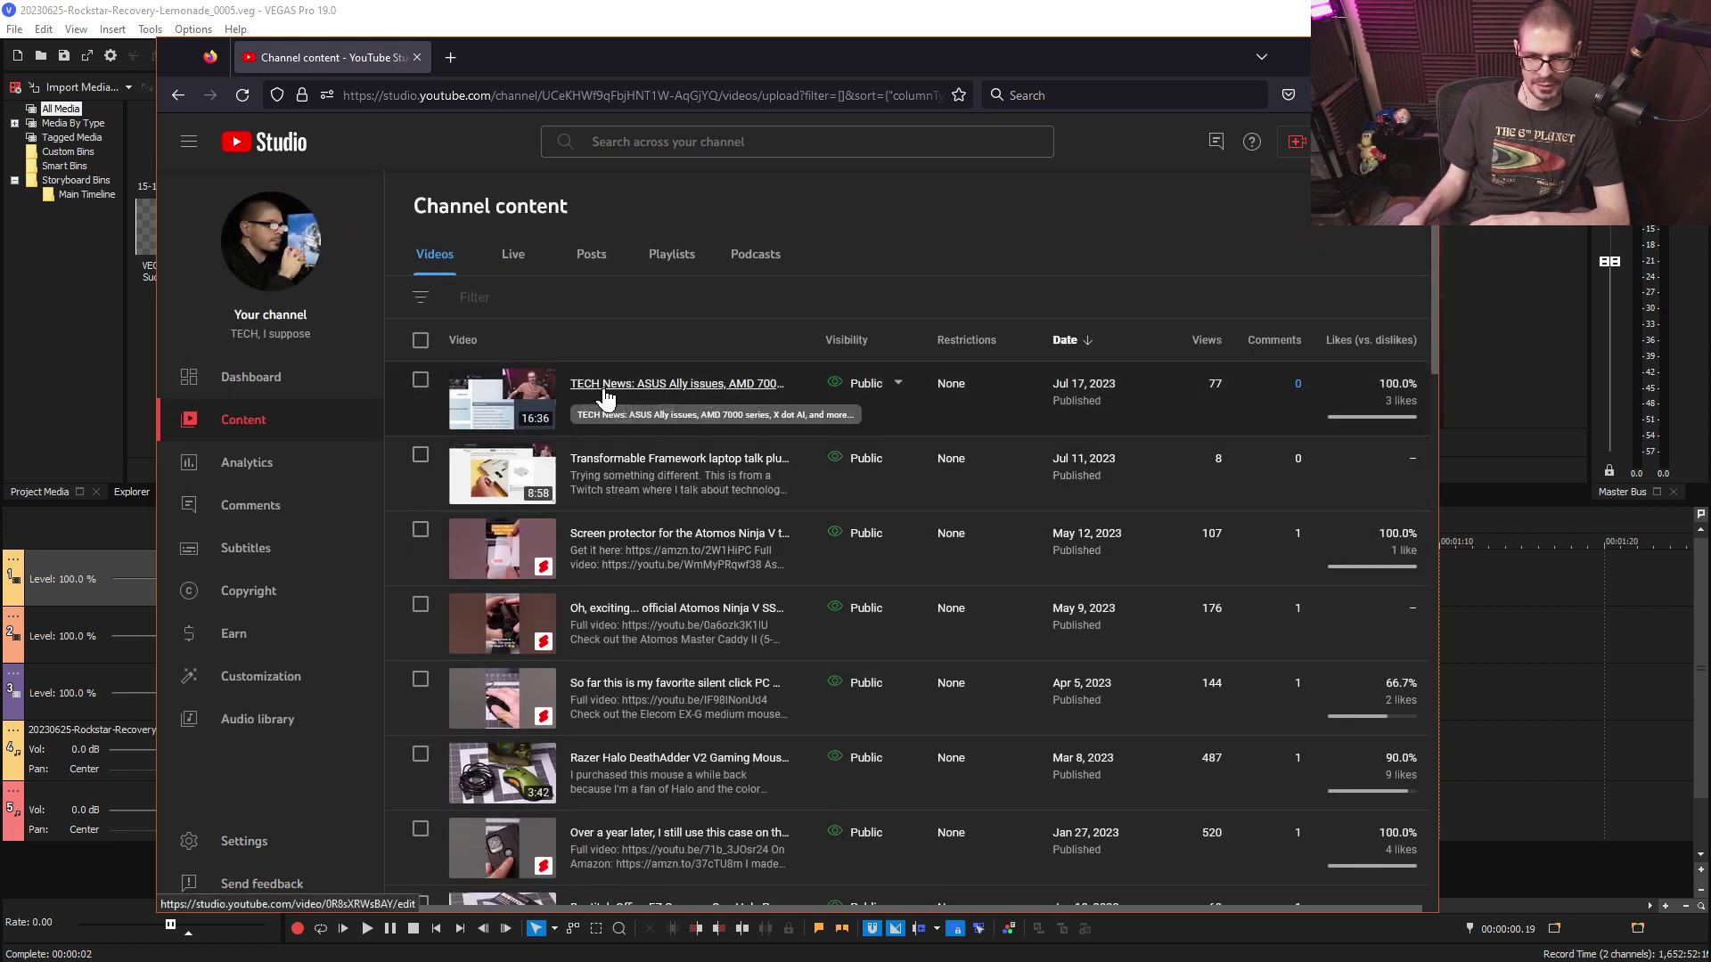
click(699, 395)
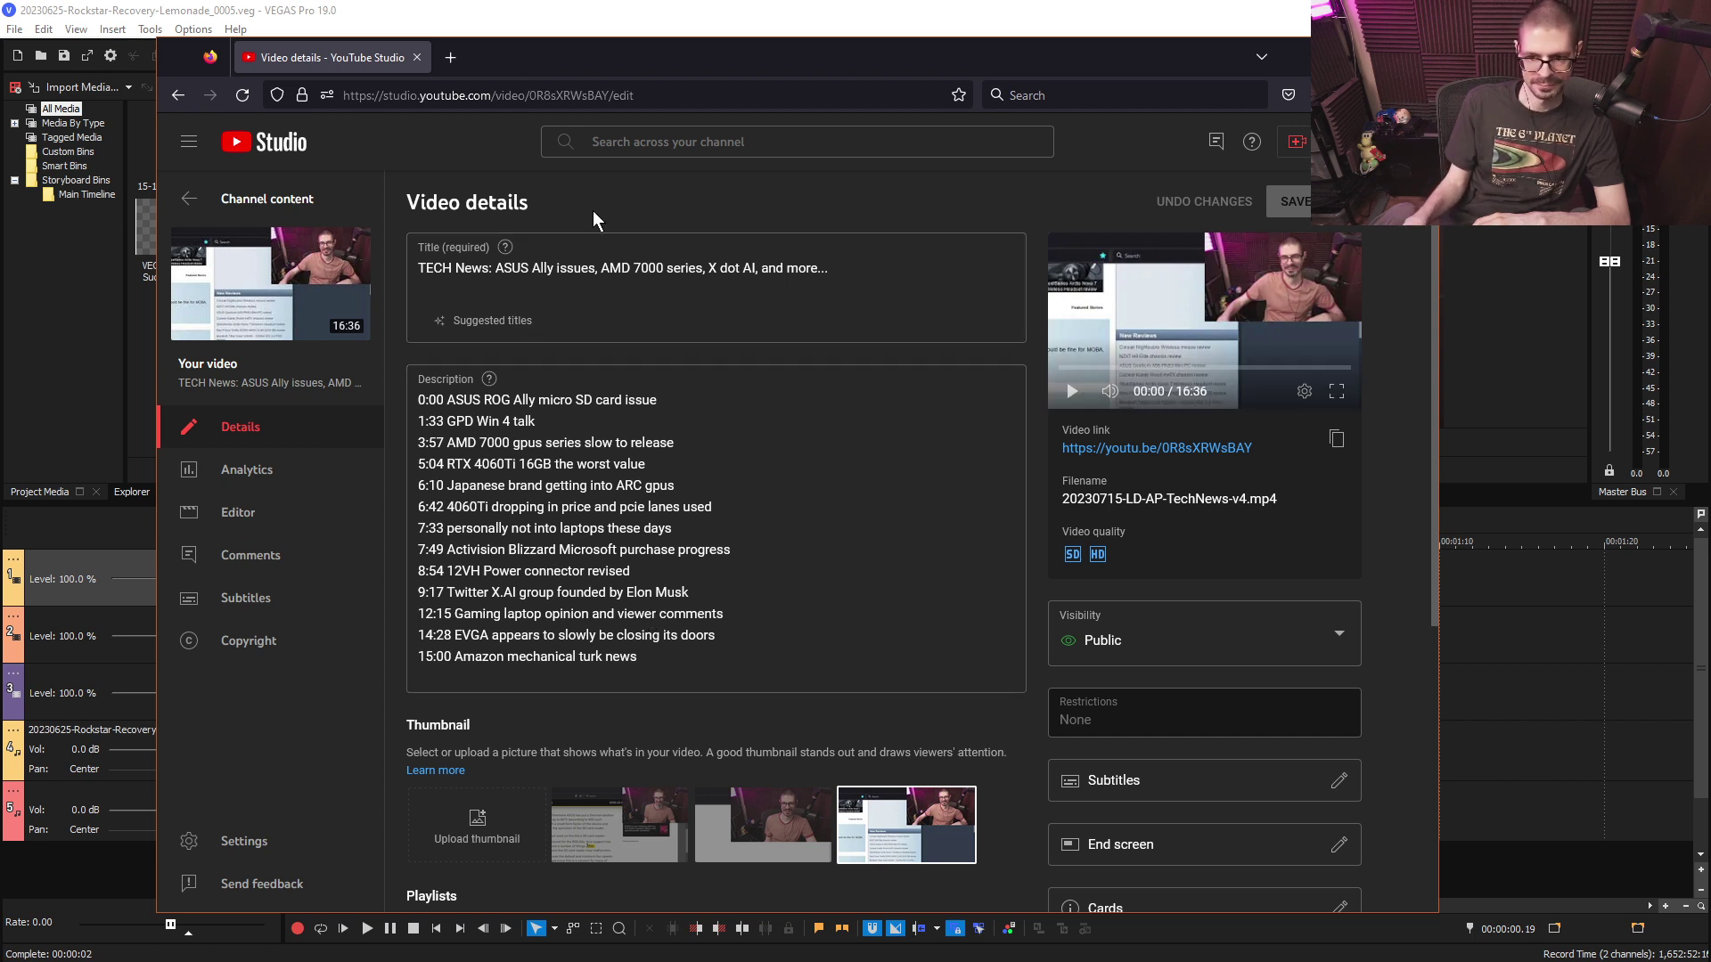
- Open the channel dashboard and review the latest comments and the video performance summary
click(304, 147)
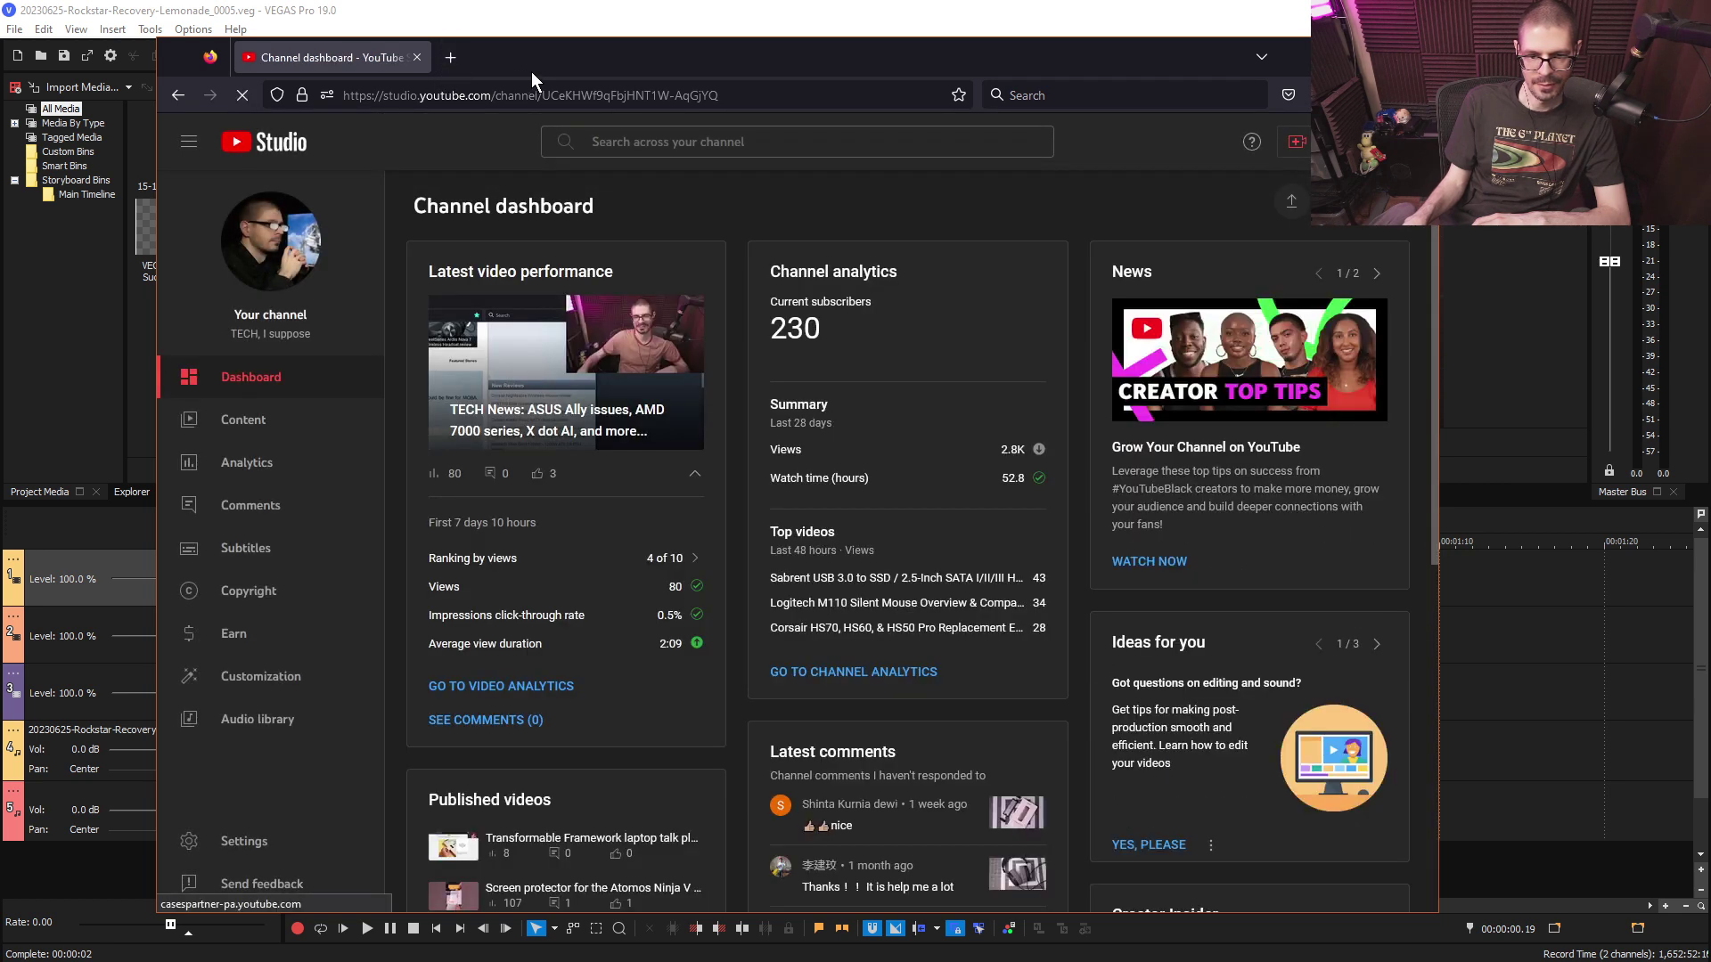
scroll(902, 559, down, 3)
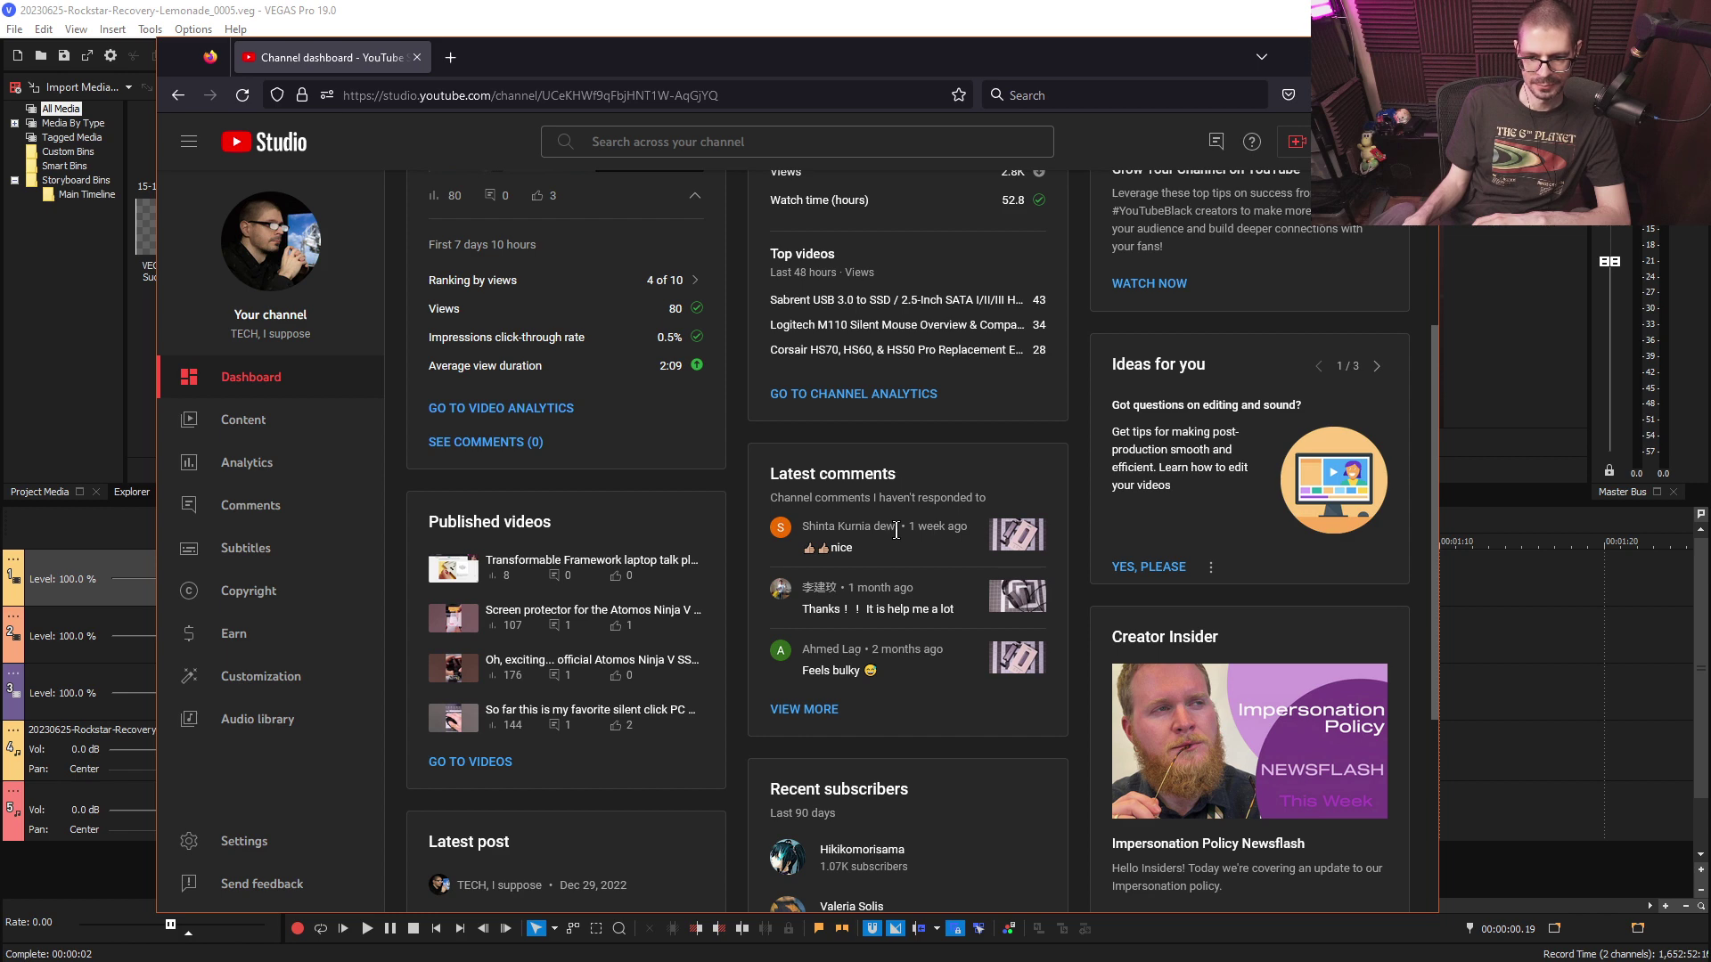
drag(837, 616, 945, 608)
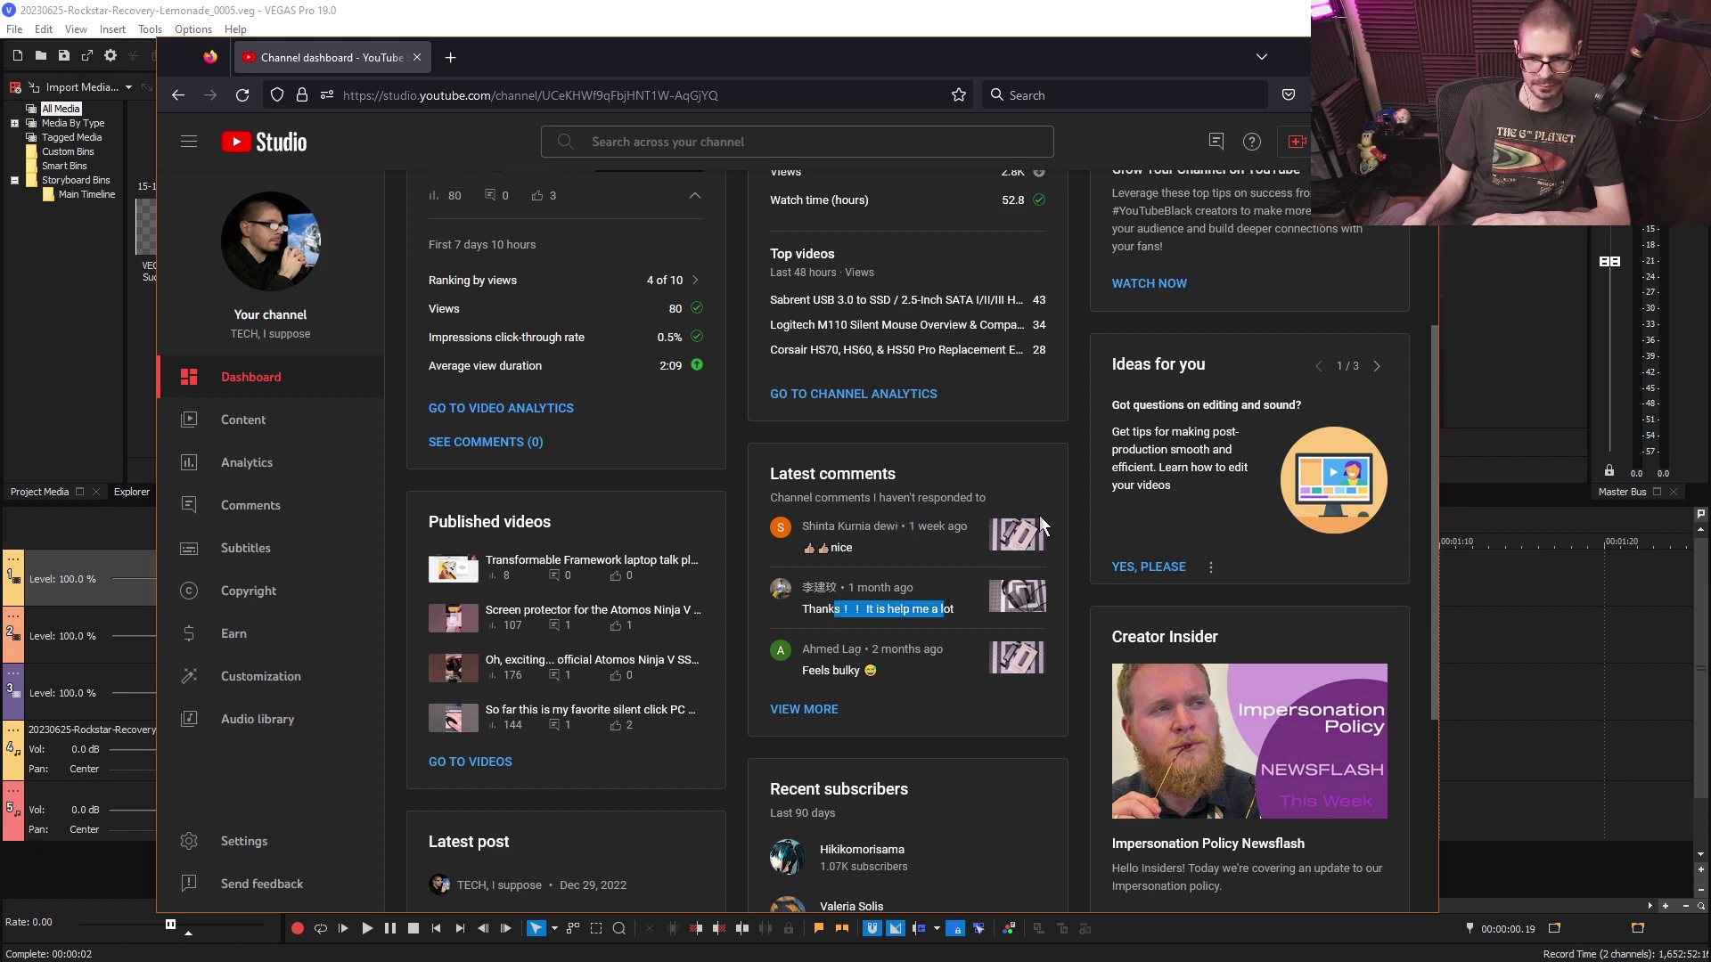
click(808, 609)
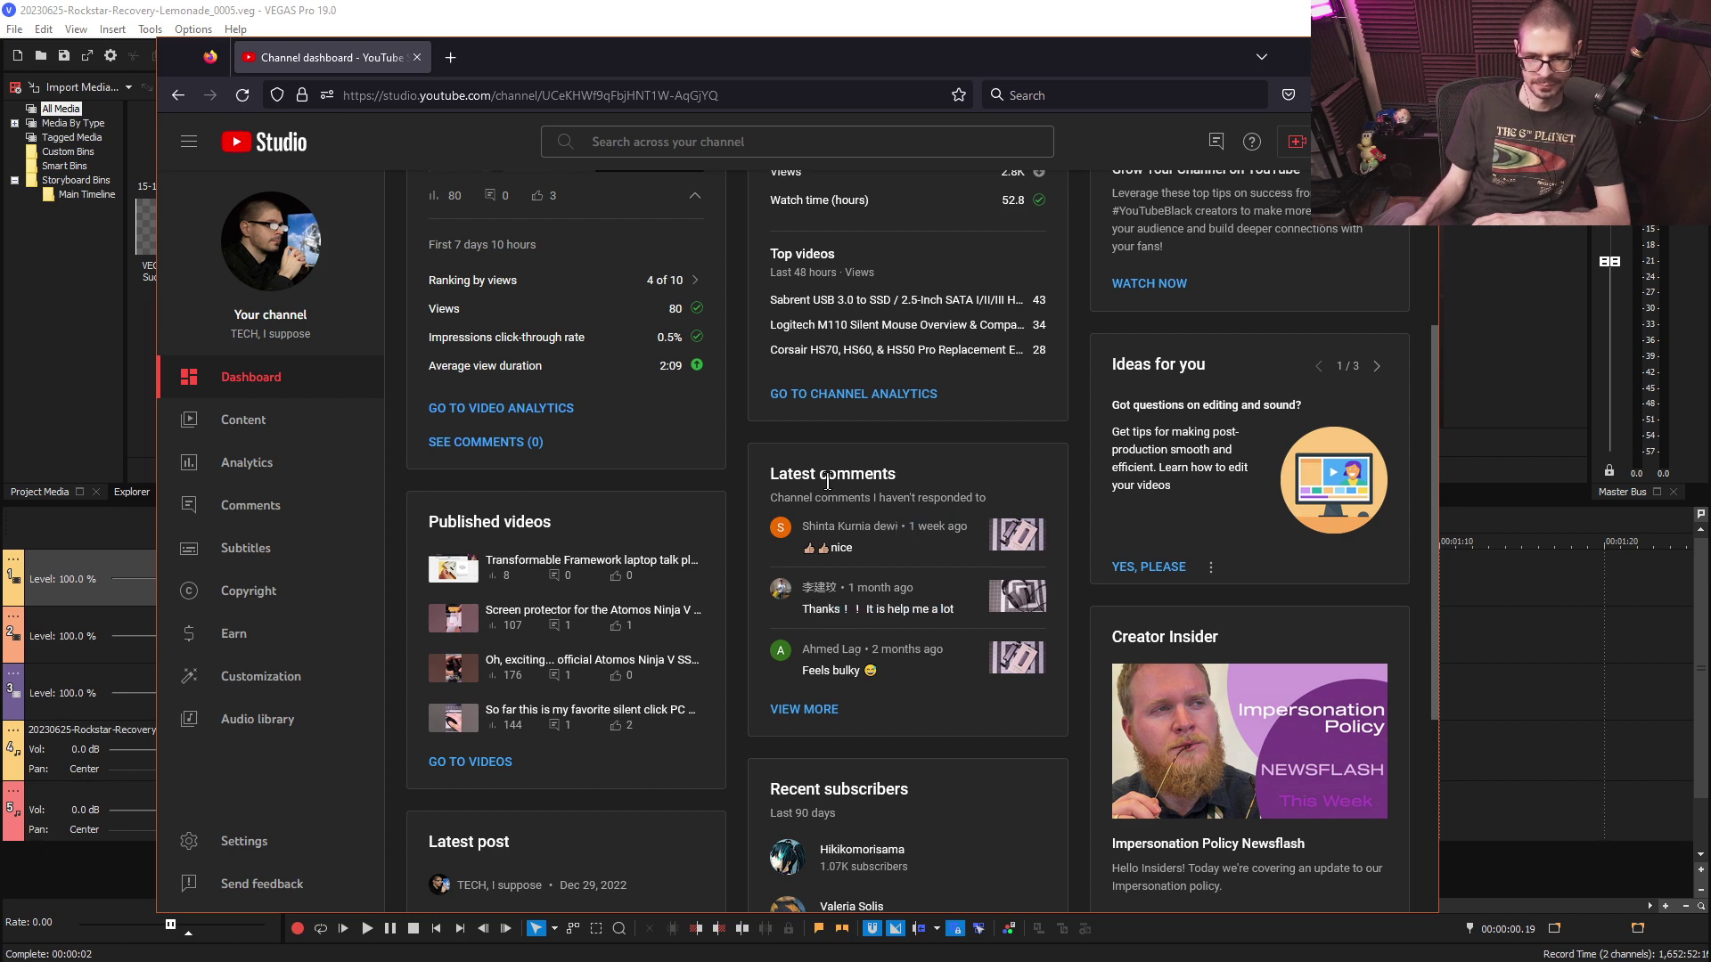
scroll(989, 454, up, 3)
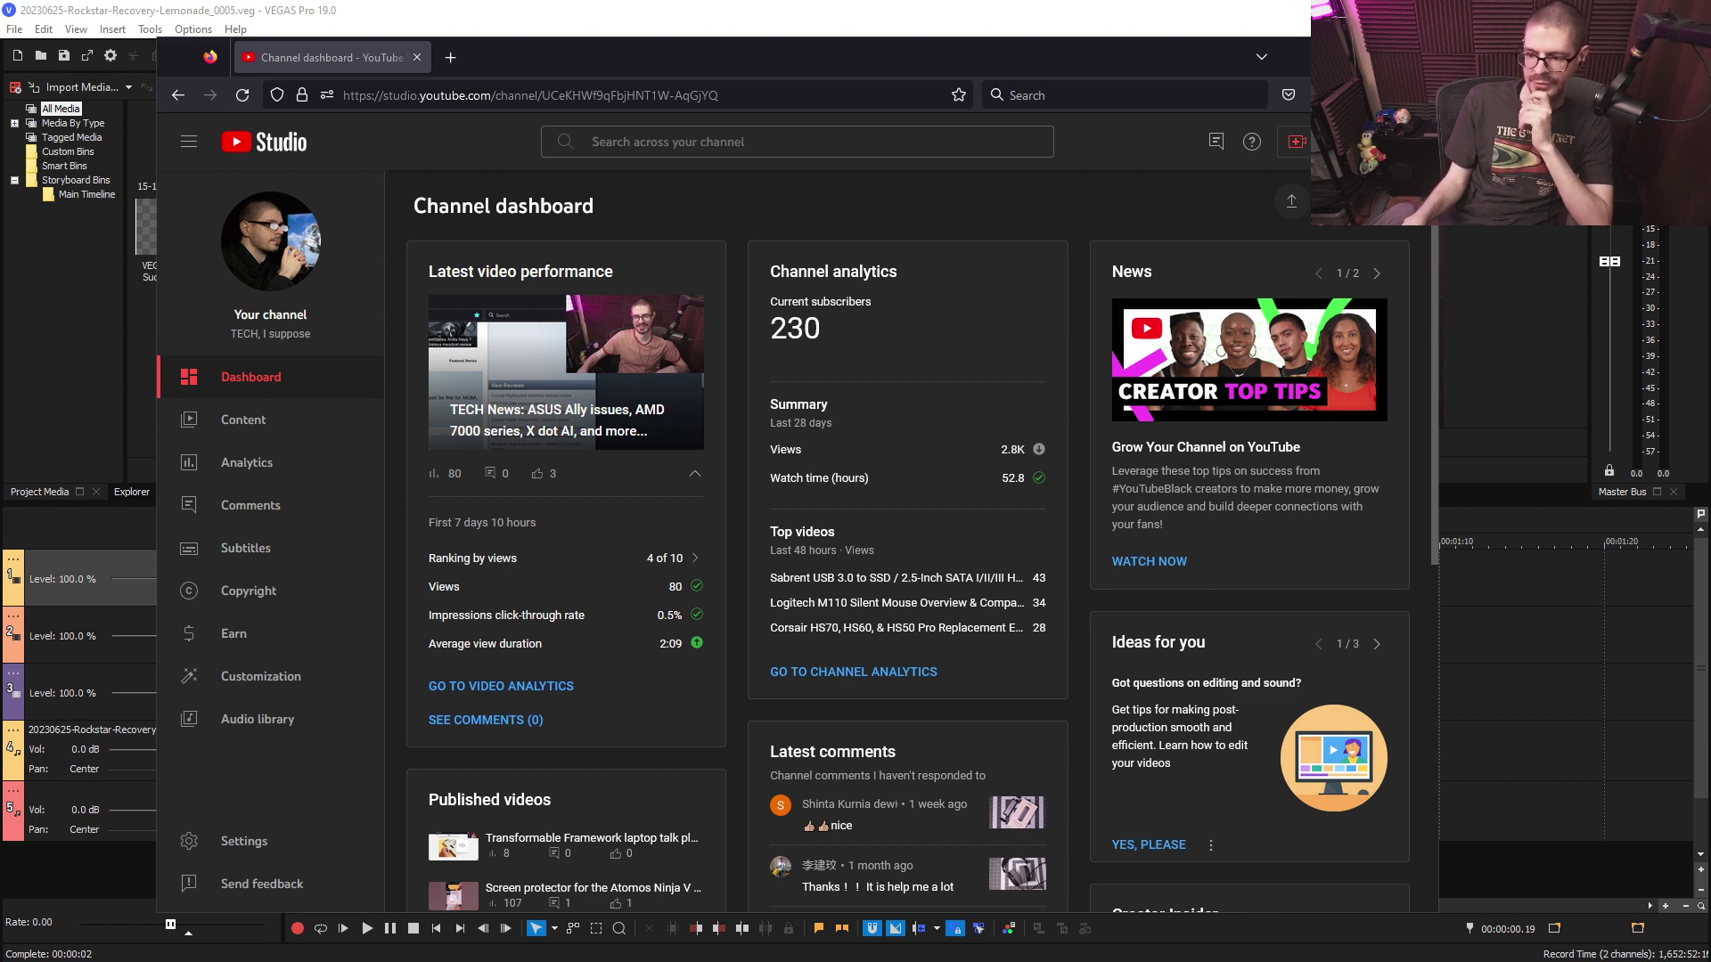
- Switch to VEGAS Pro and check the project's frames near the start and at 00:00:59.01
click(489, 11)
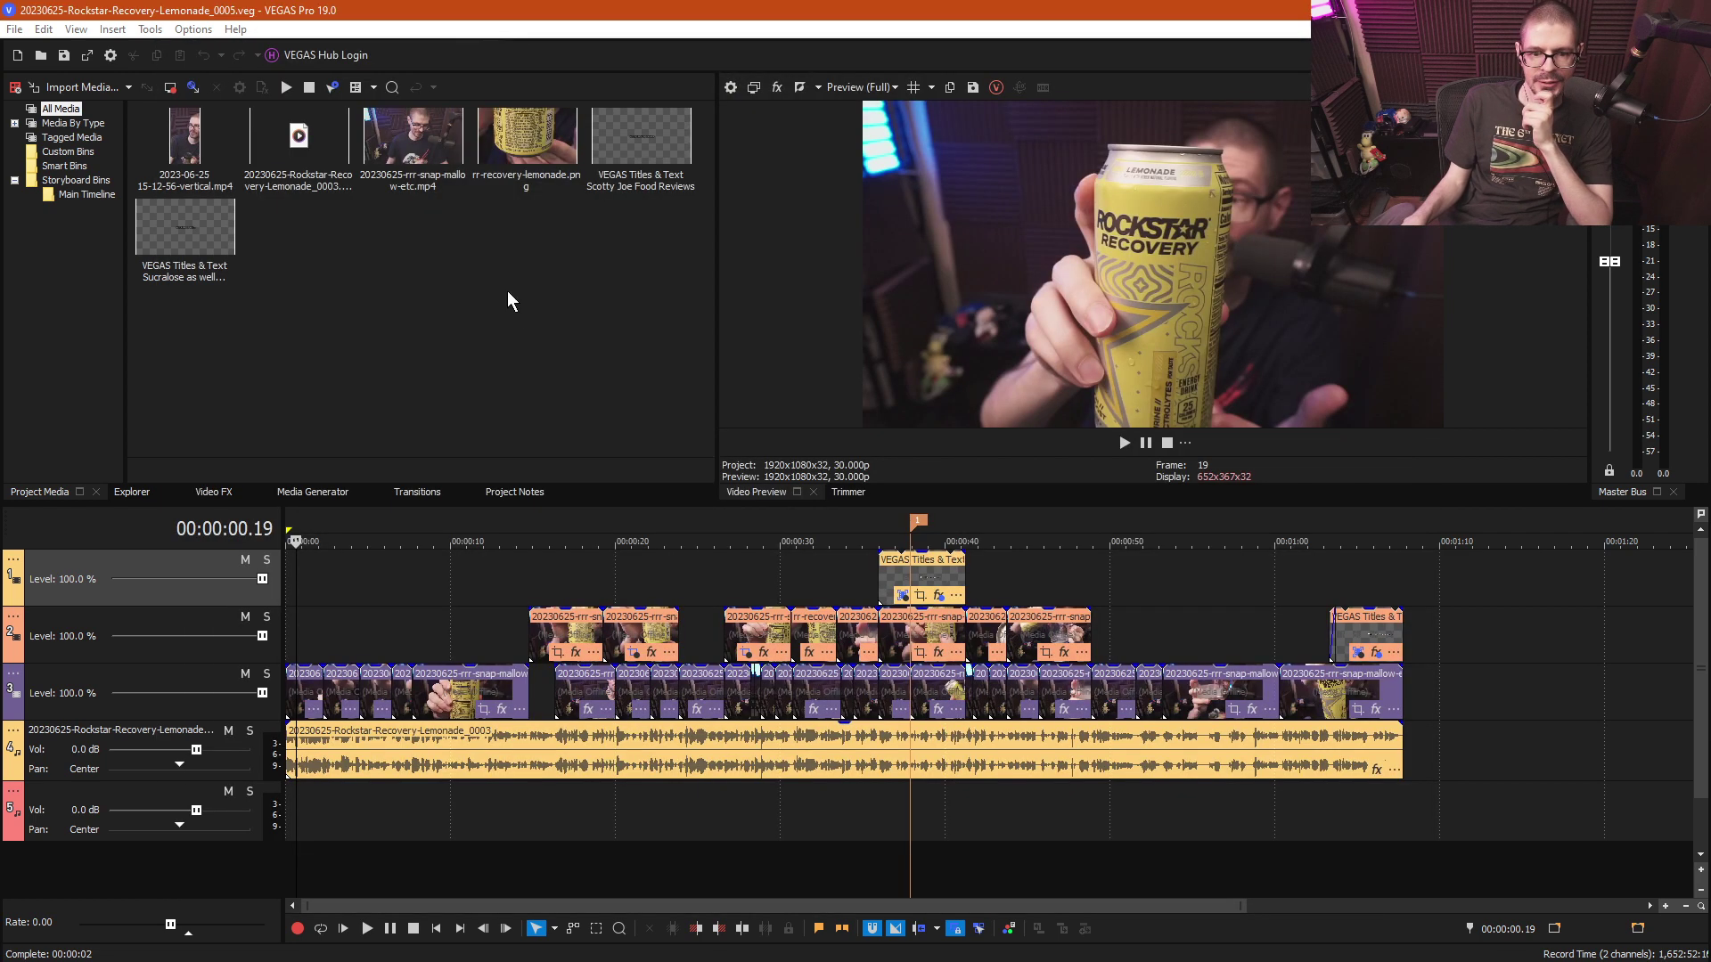
click(307, 632)
scroll(339, 635, down, 2)
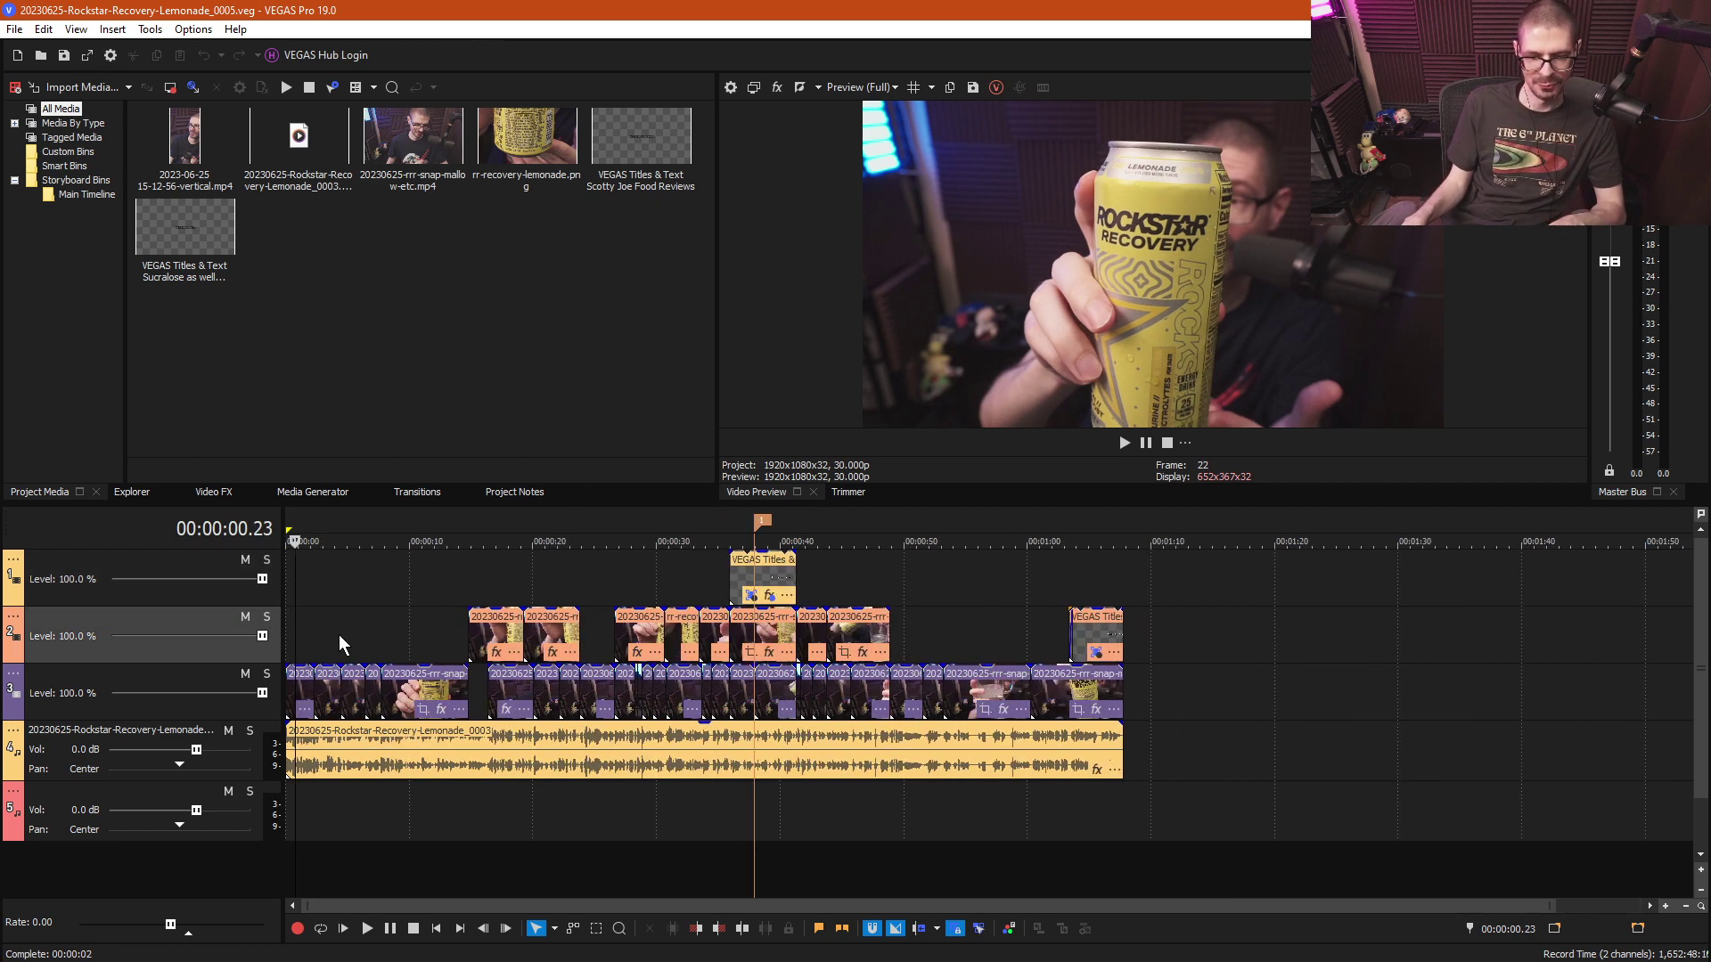
scroll(339, 635, up, 2)
click(1258, 609)
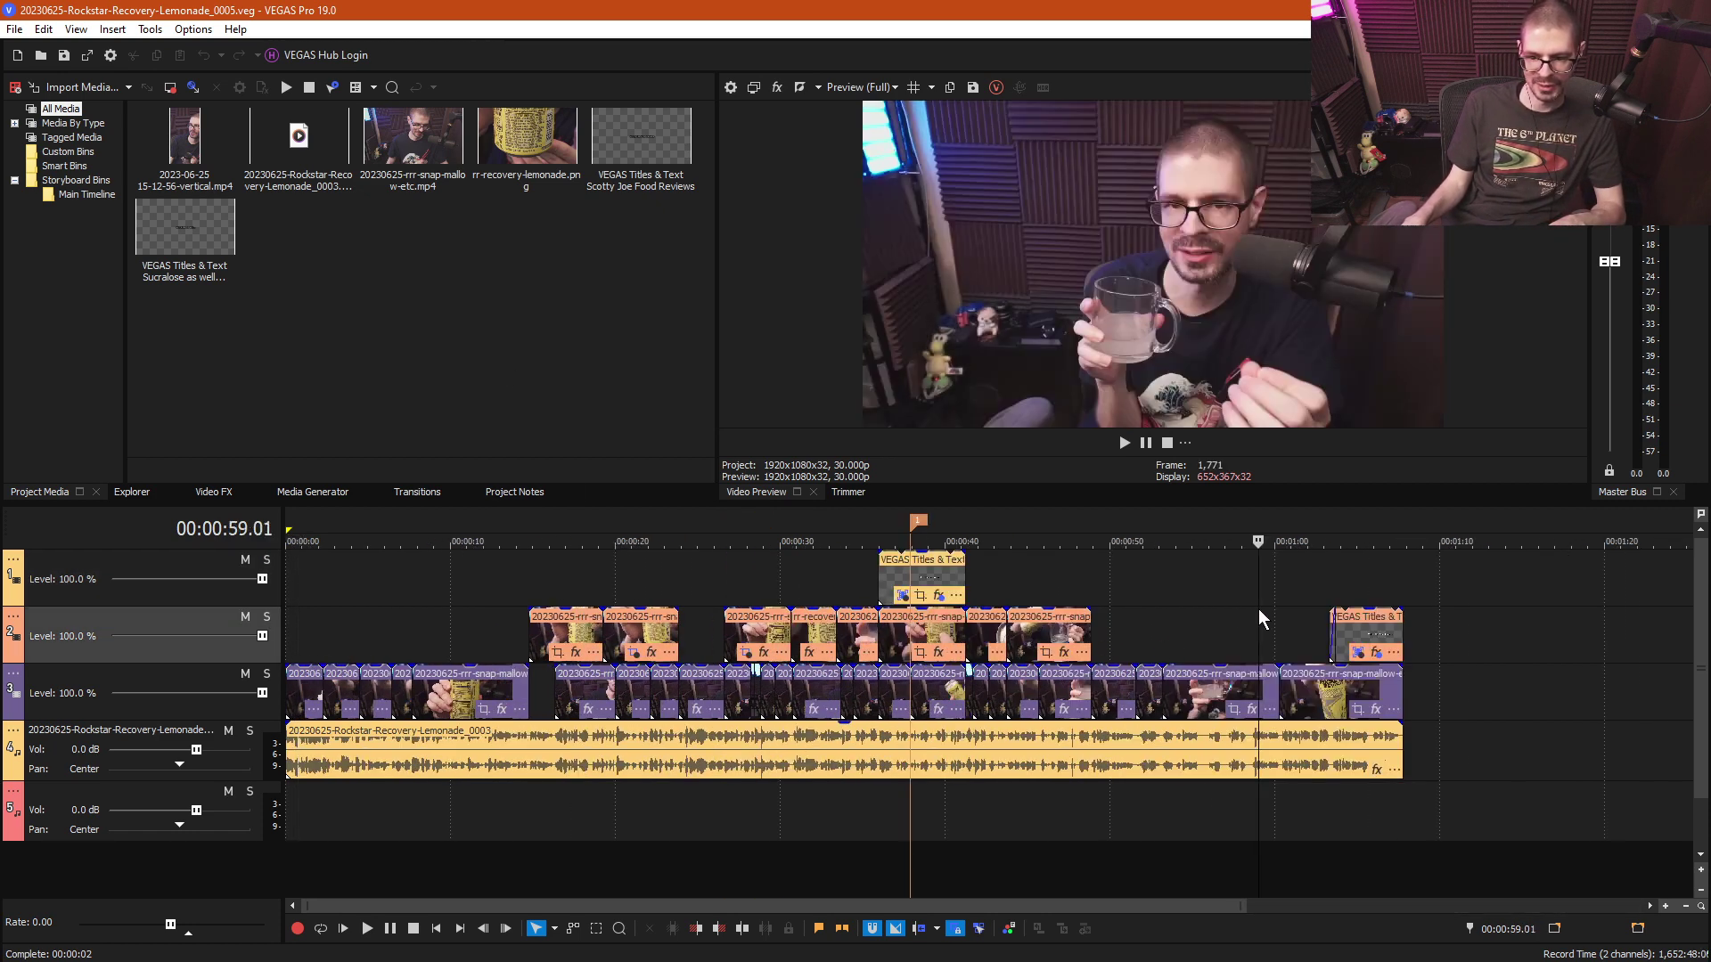
- Examine the closing frames of the project up to the end of the last clips at 00:01:07.24
click(1394, 587)
click(1405, 585)
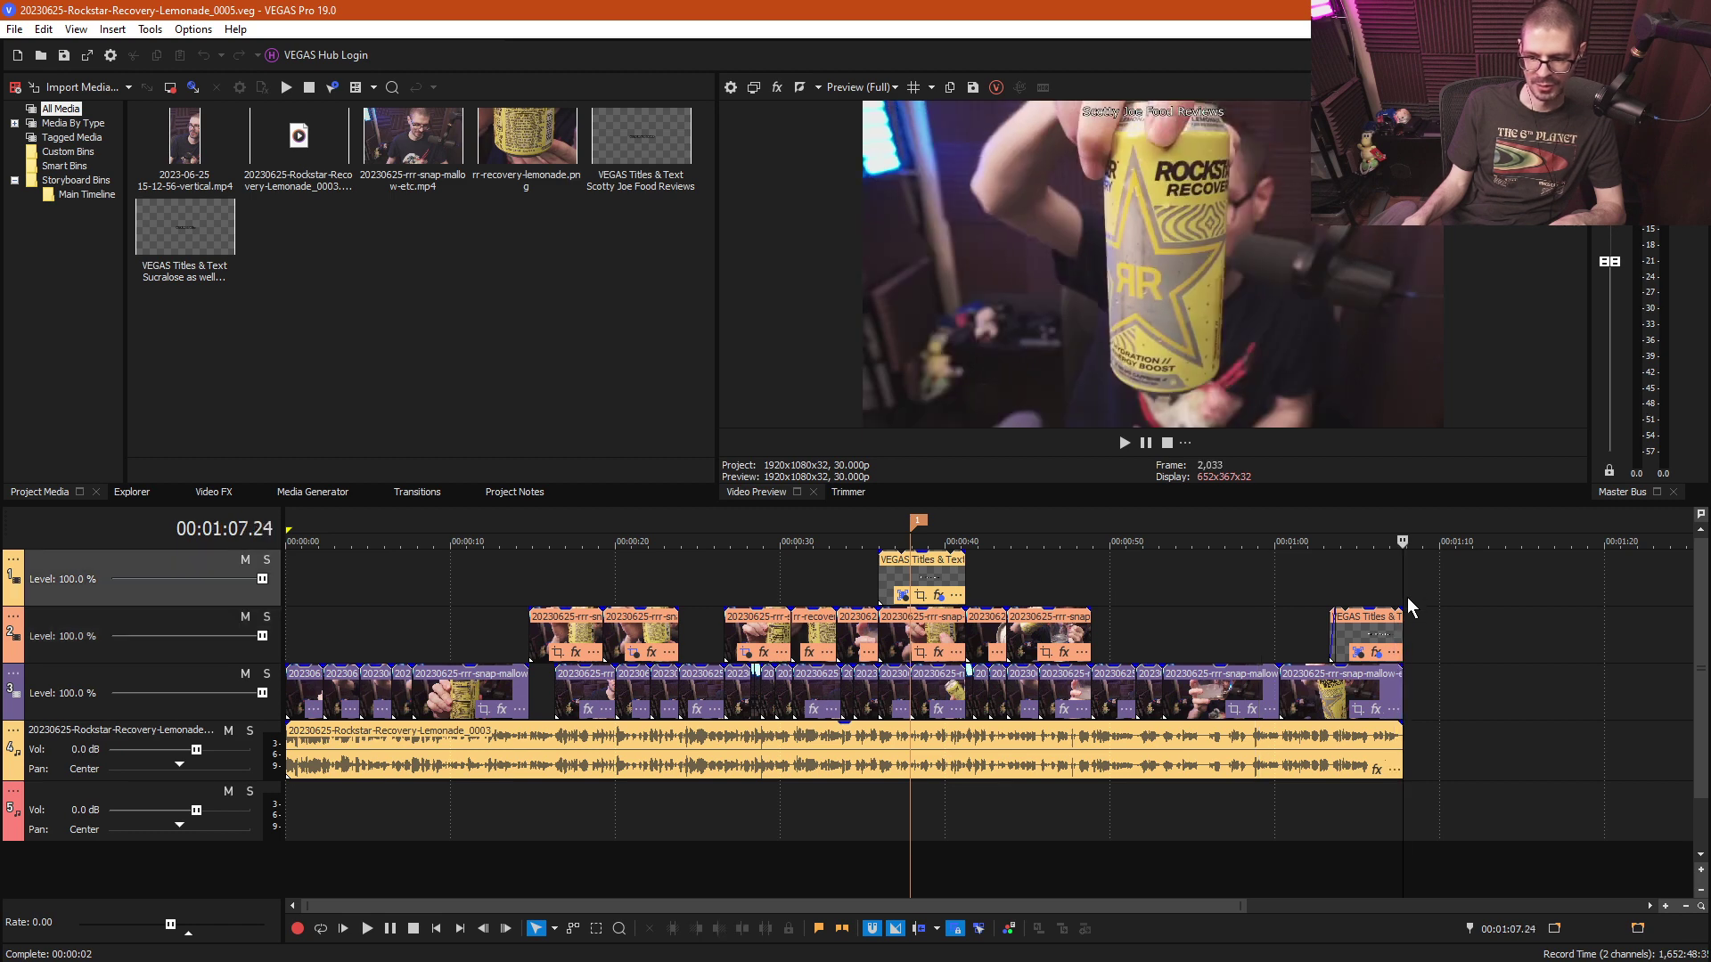
click(1430, 579)
click(1403, 585)
click(1395, 589)
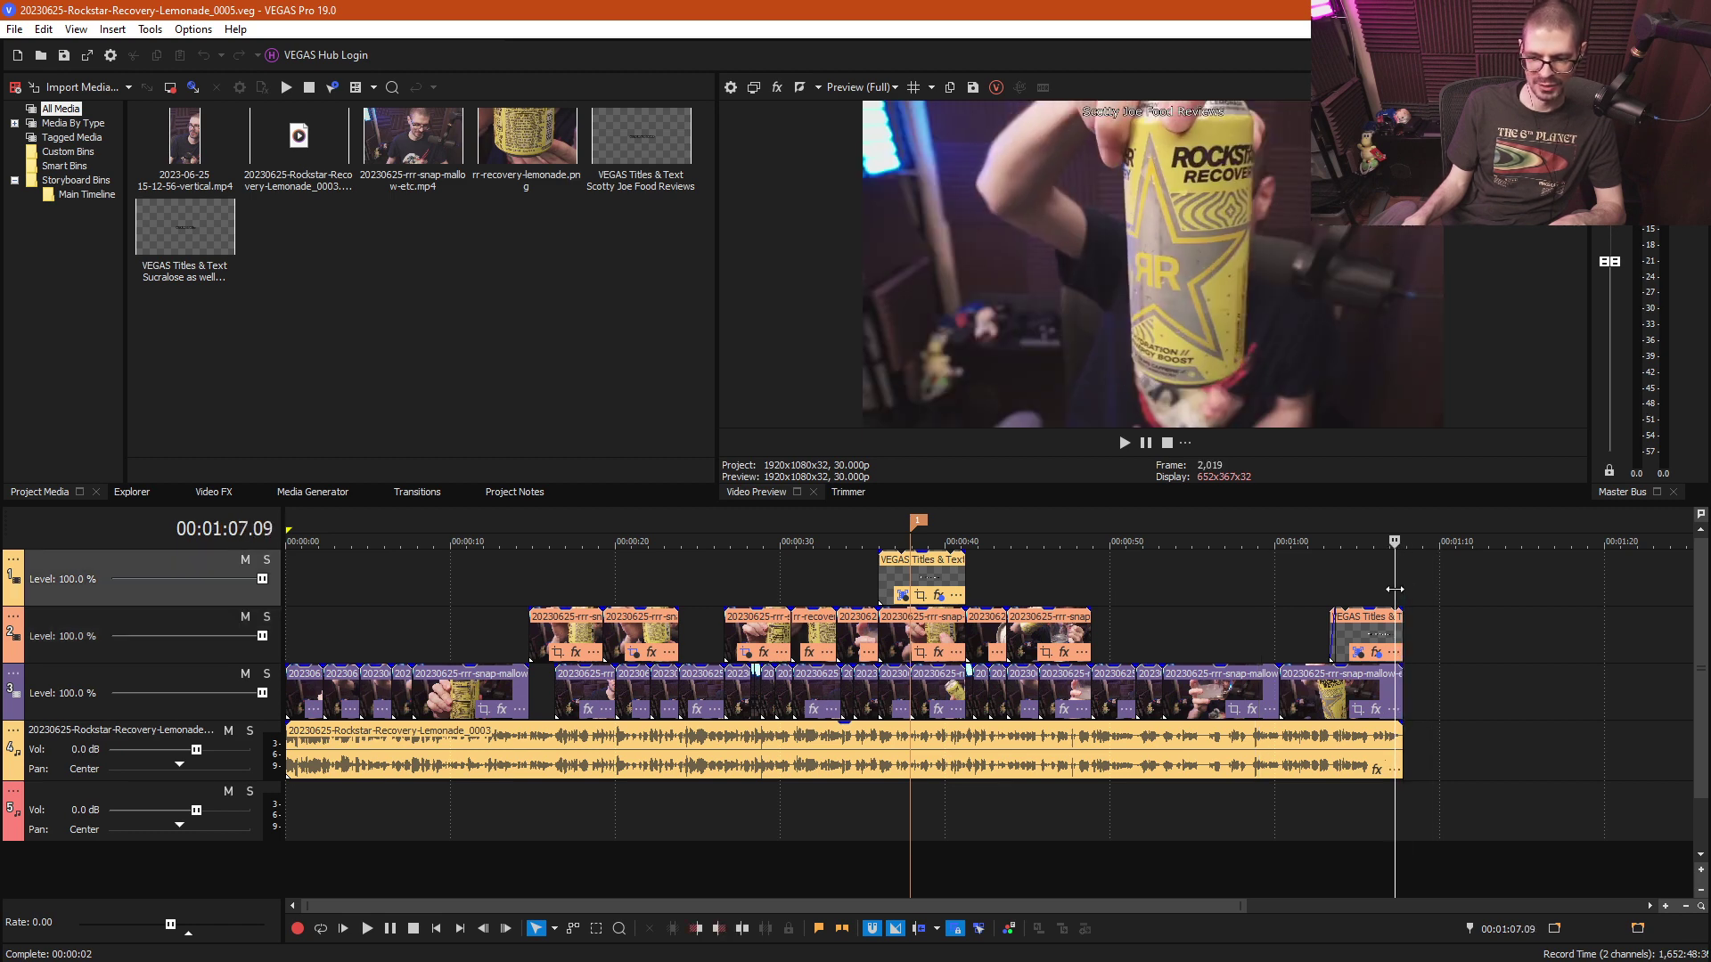
click(1403, 588)
click(1389, 588)
click(1388, 588)
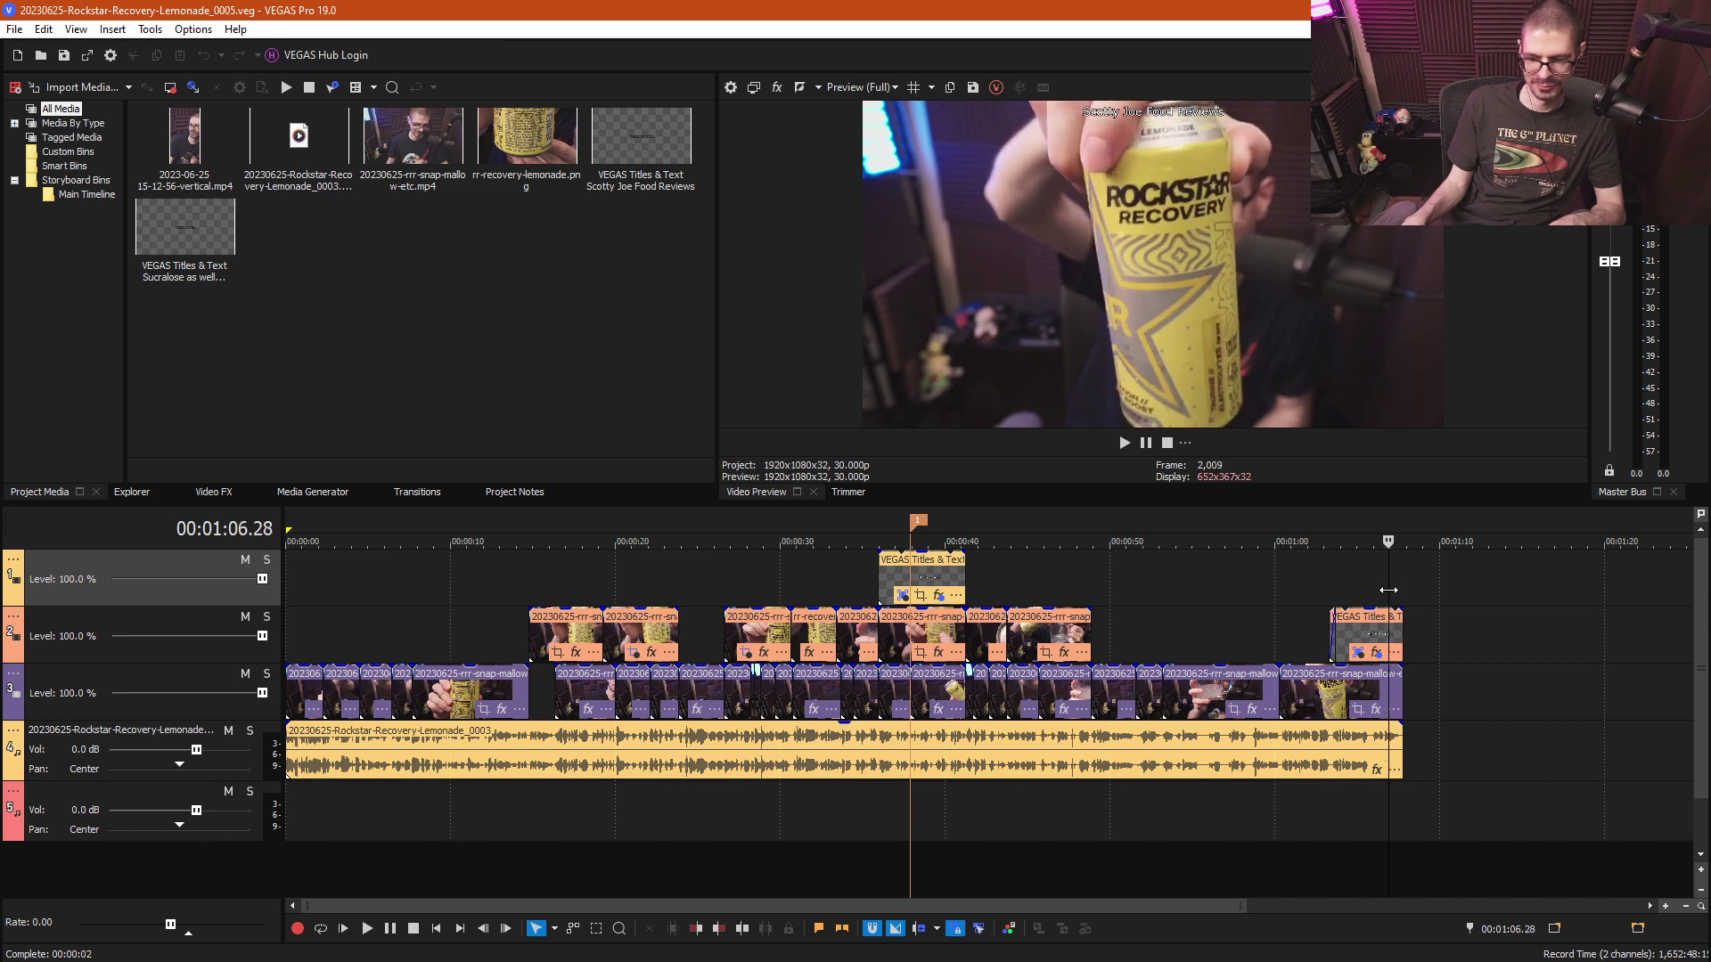
click(1389, 588)
click(1403, 591)
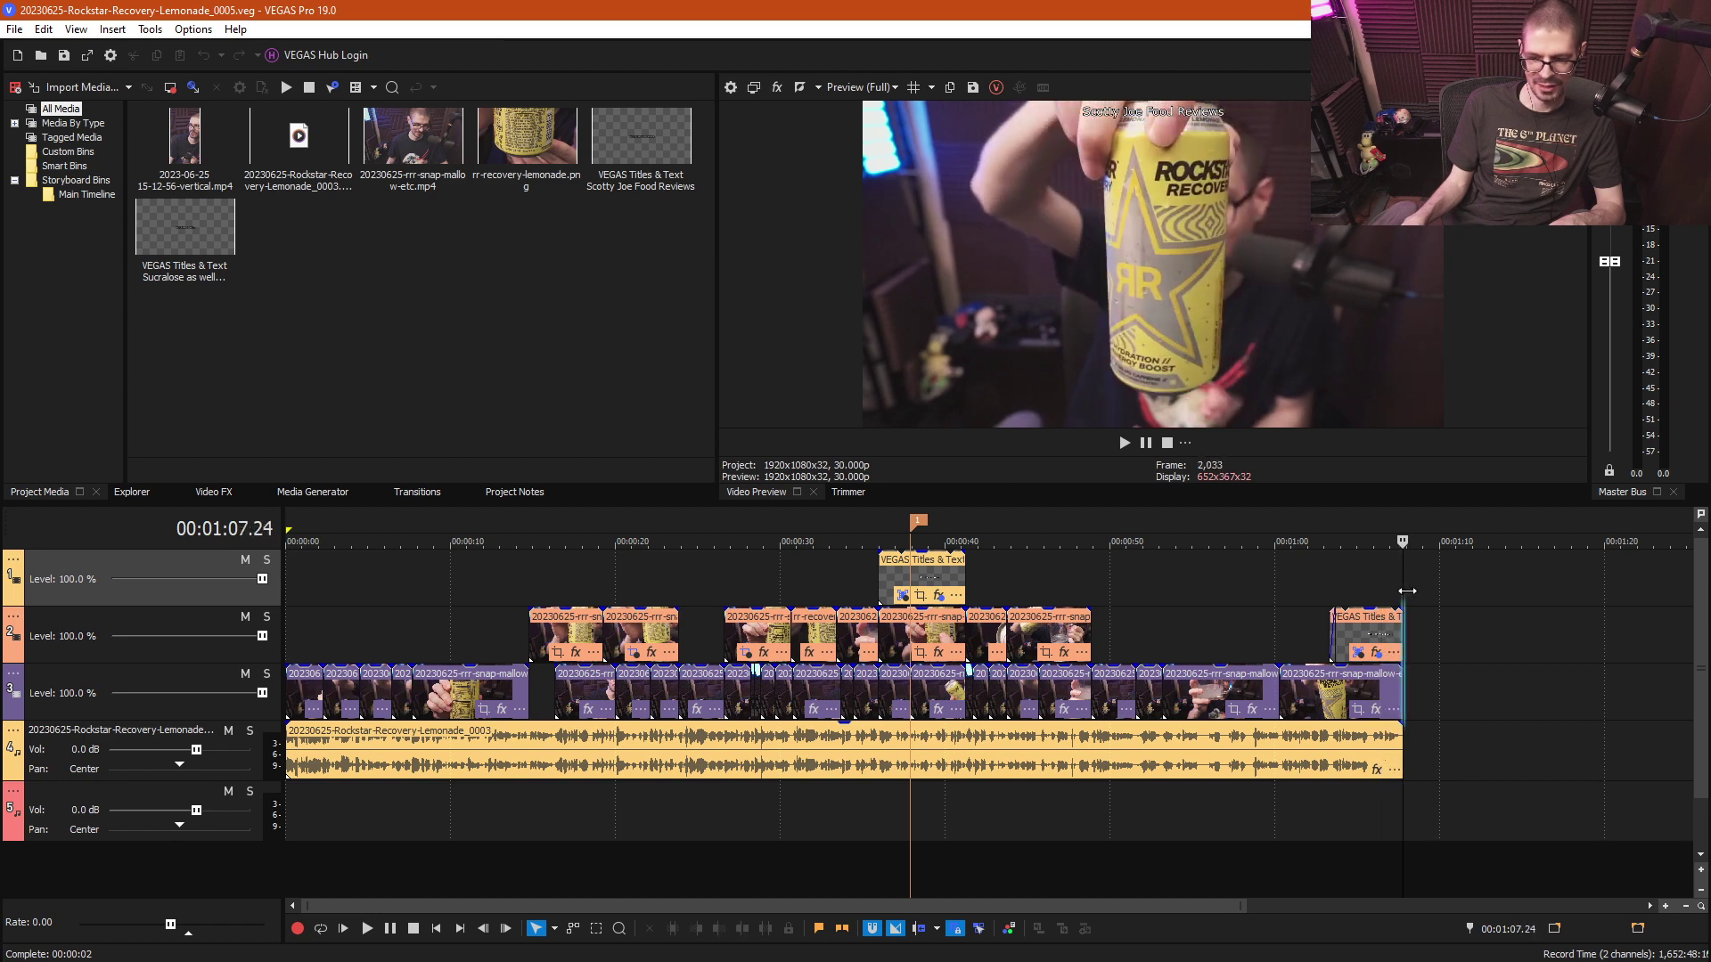
- Play back the project's opening seconds several times, from the very beginning and from about 3 seconds in
key(ctrl+Home)
key(space)
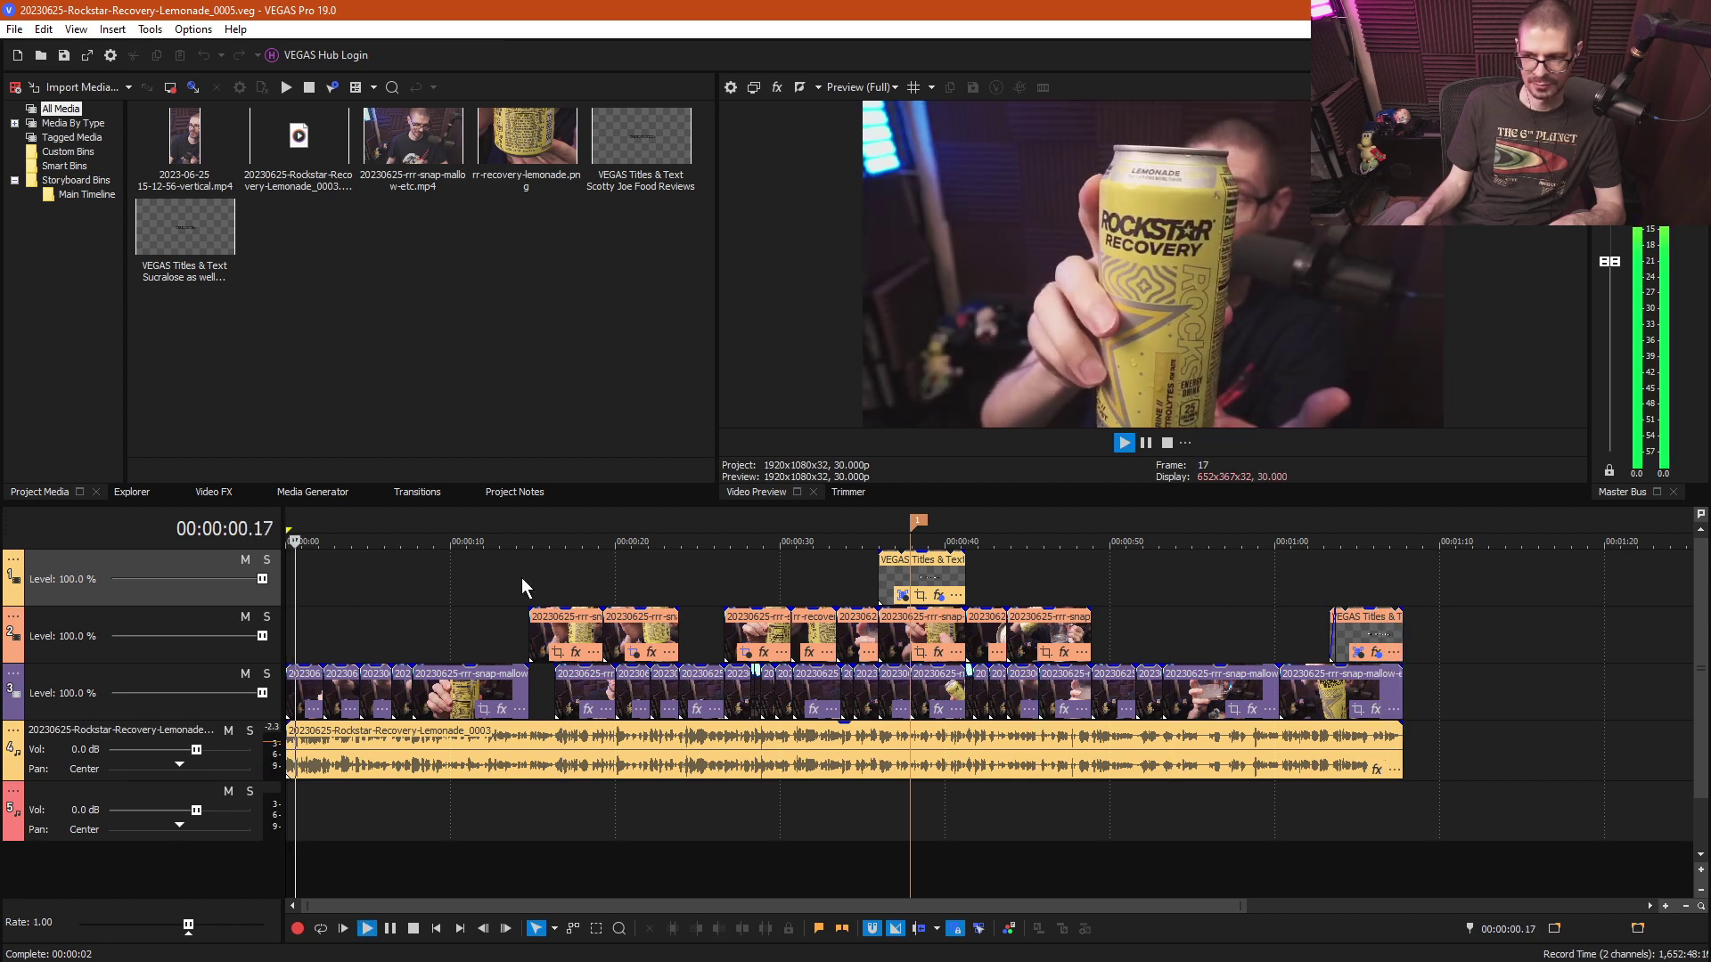
key(space)
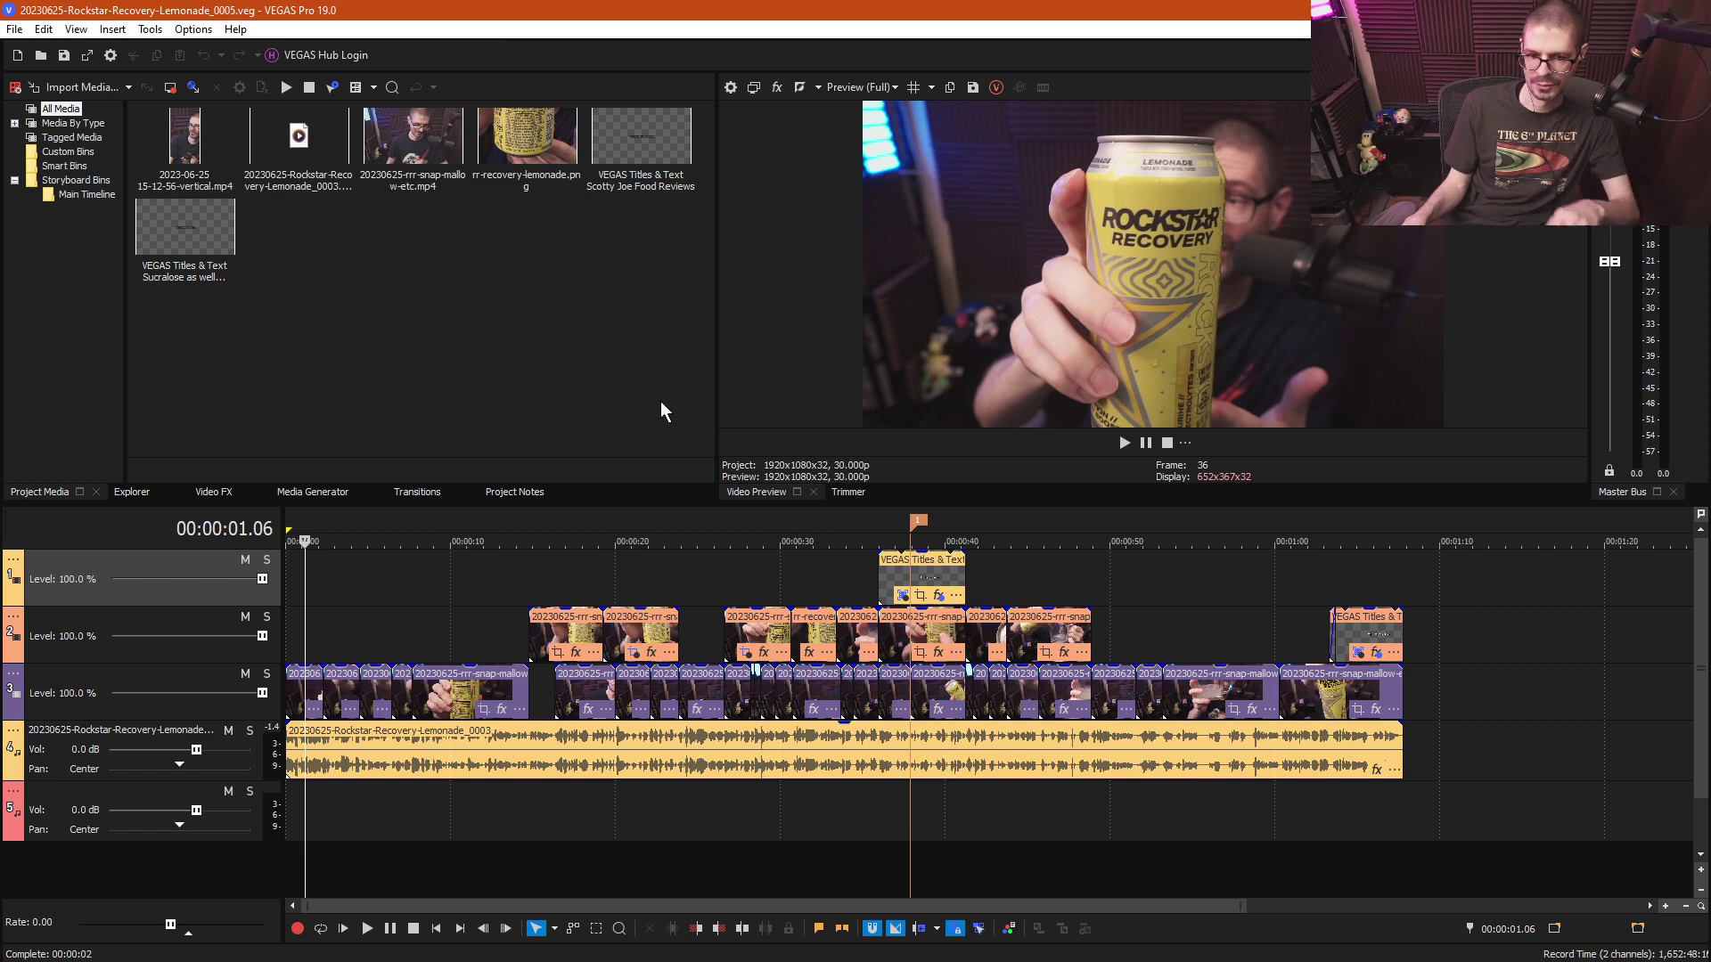
click(339, 640)
key(space)
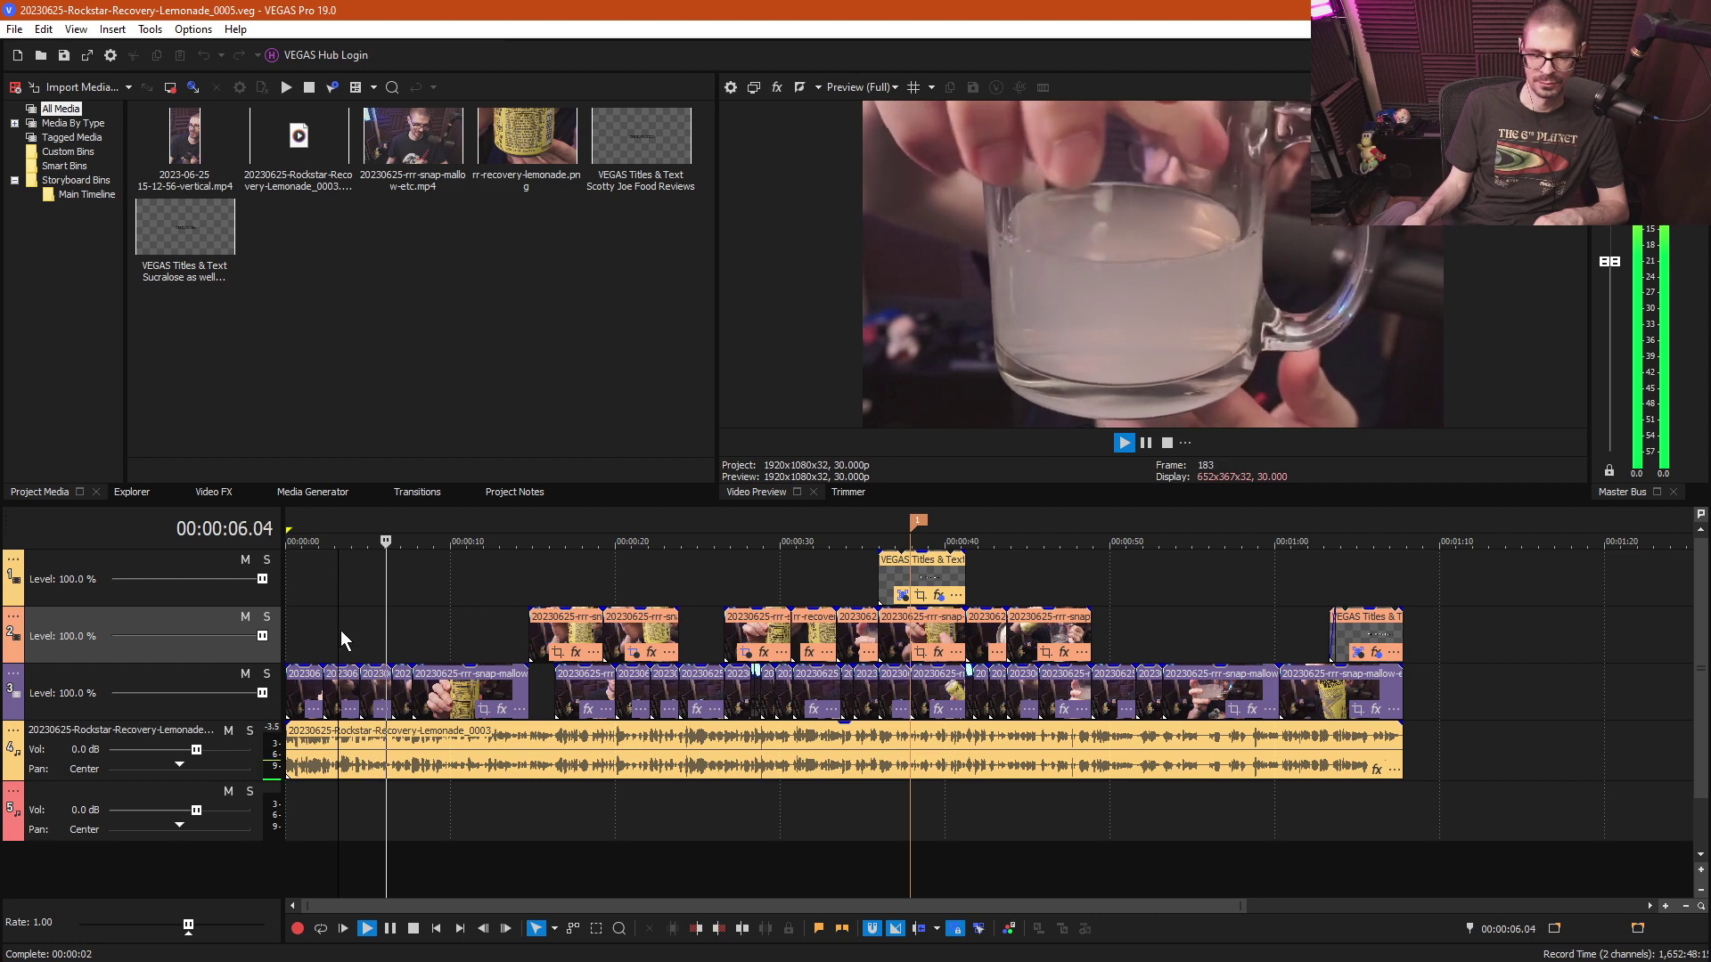
key(space)
click(287, 638)
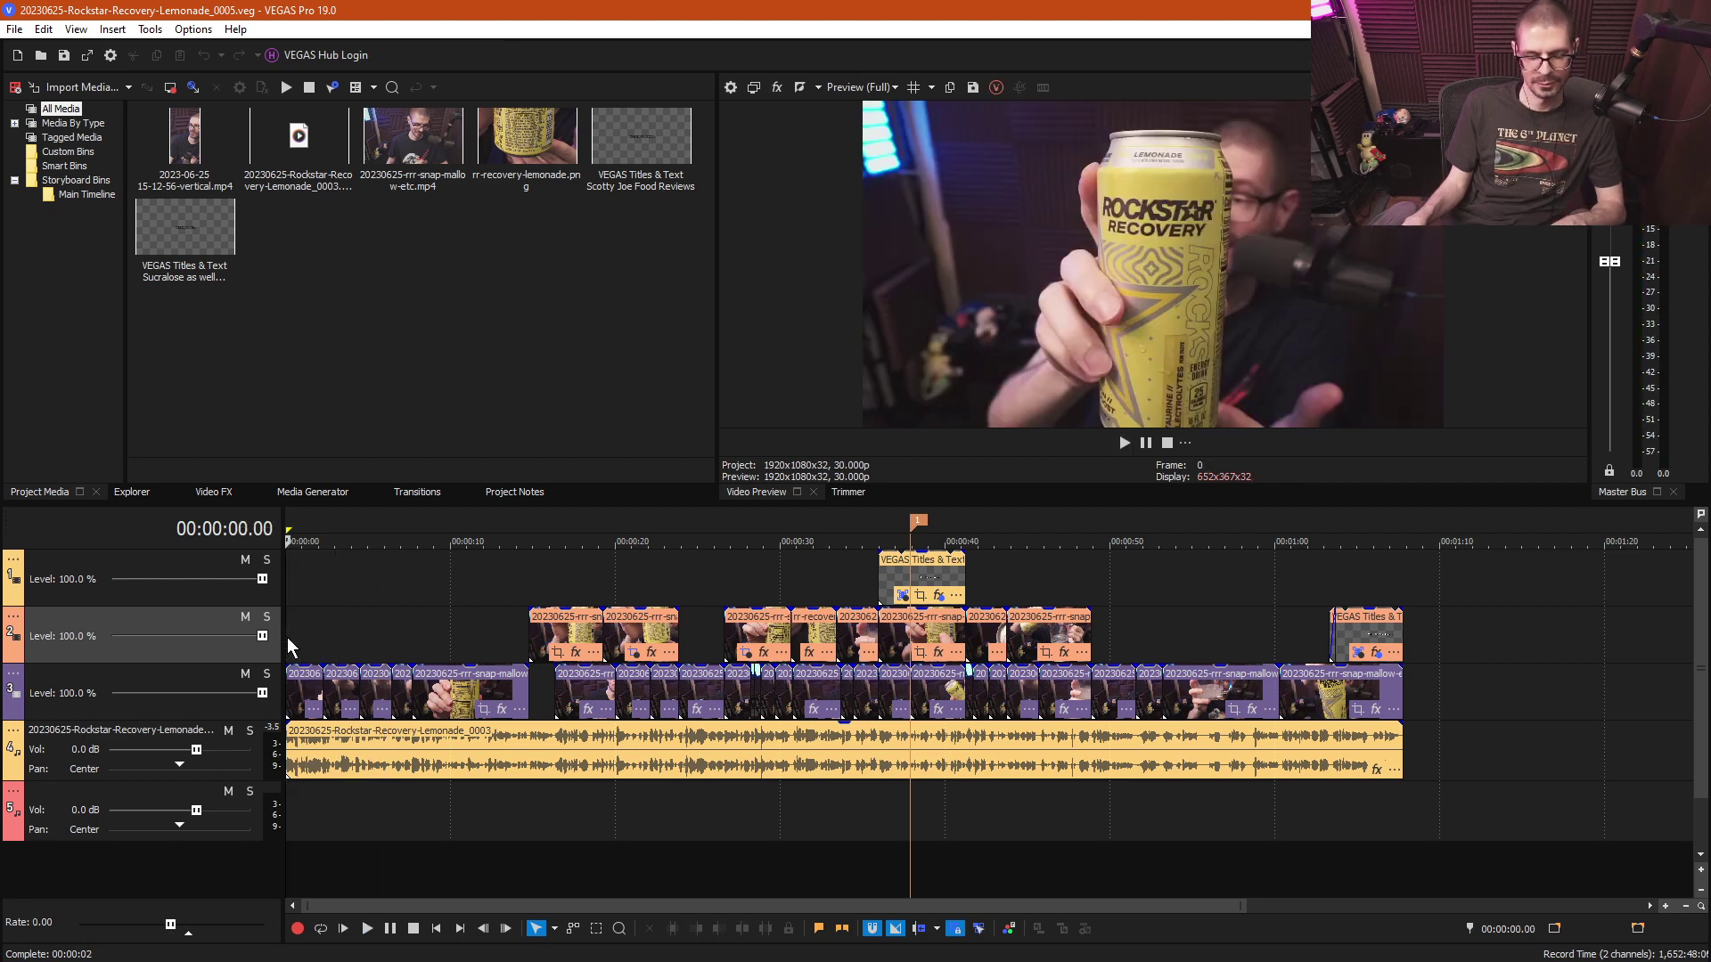
key(space)
key(space)
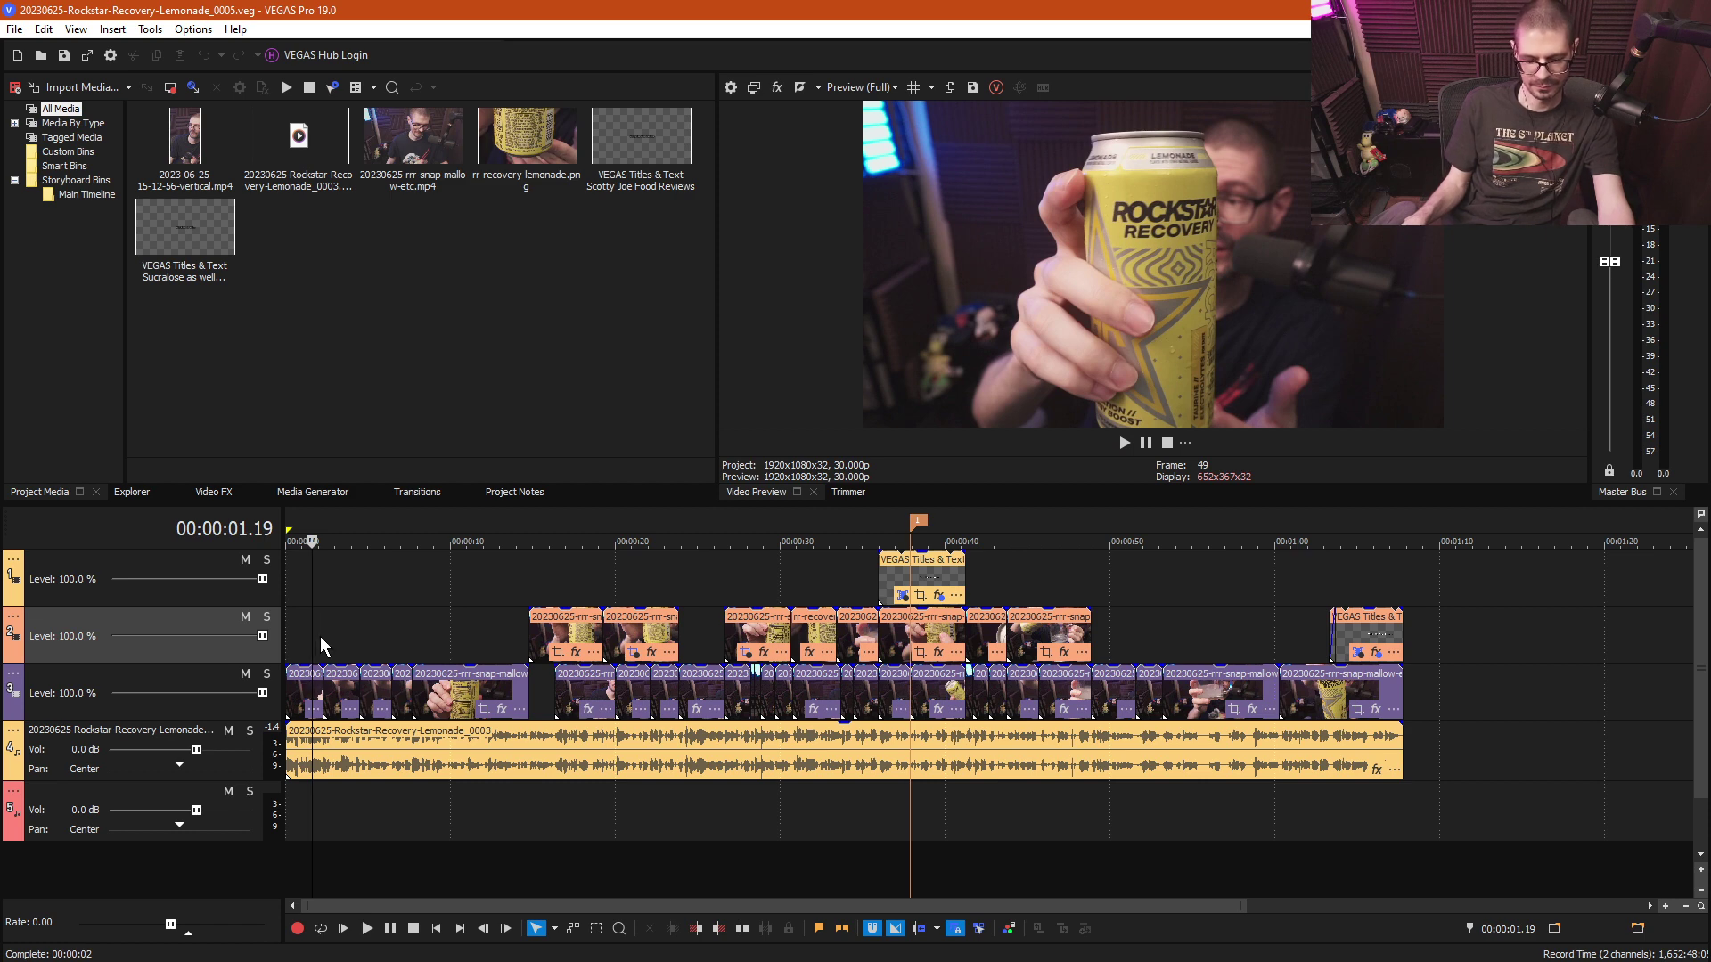
key(space)
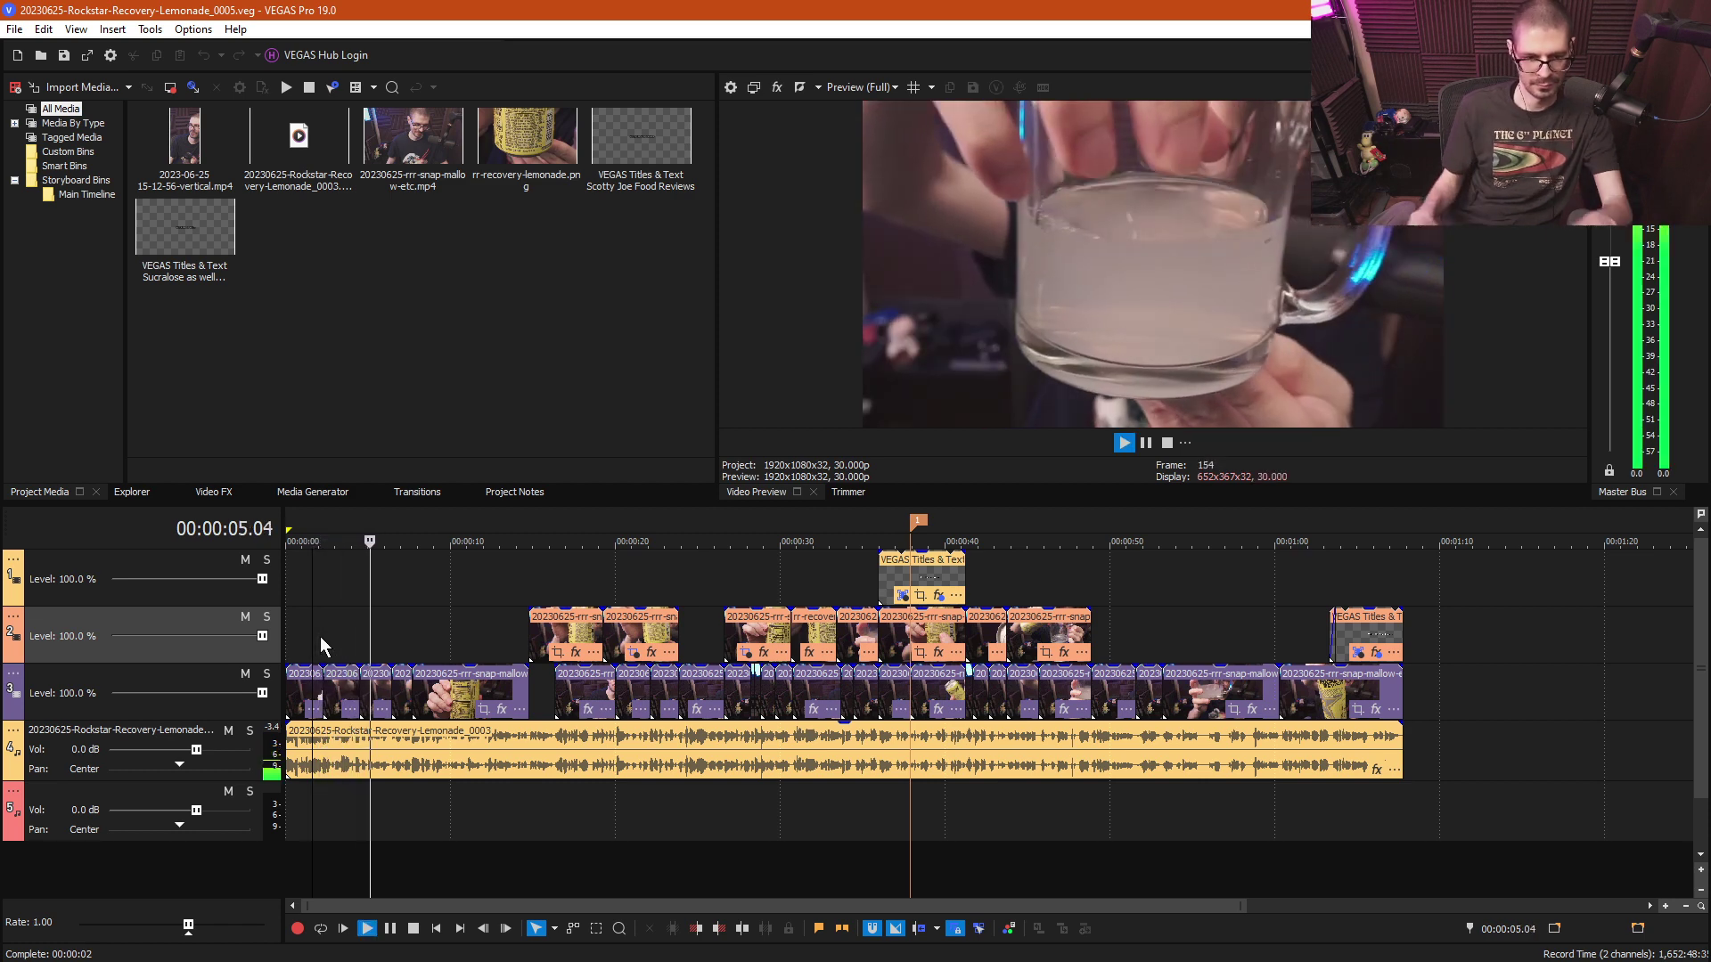
- Zoom in on the mug shot and play short passages around 3 seconds to find a cut point
click(341, 627)
scroll(341, 623, up, 4)
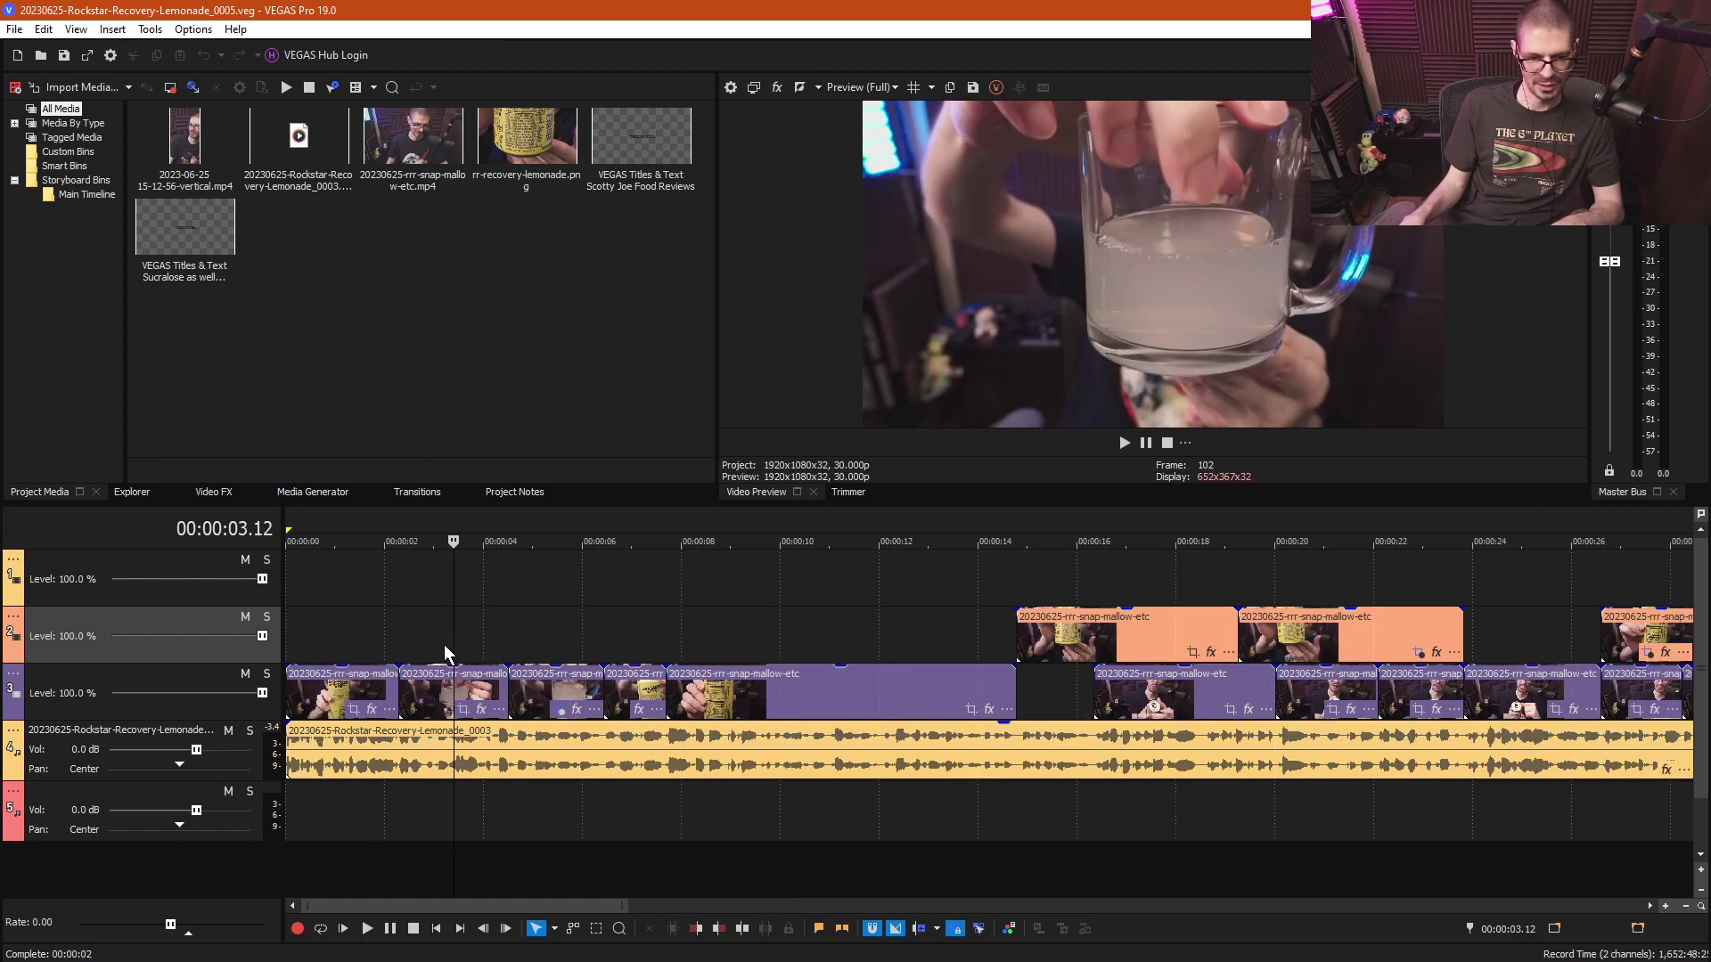
key(space)
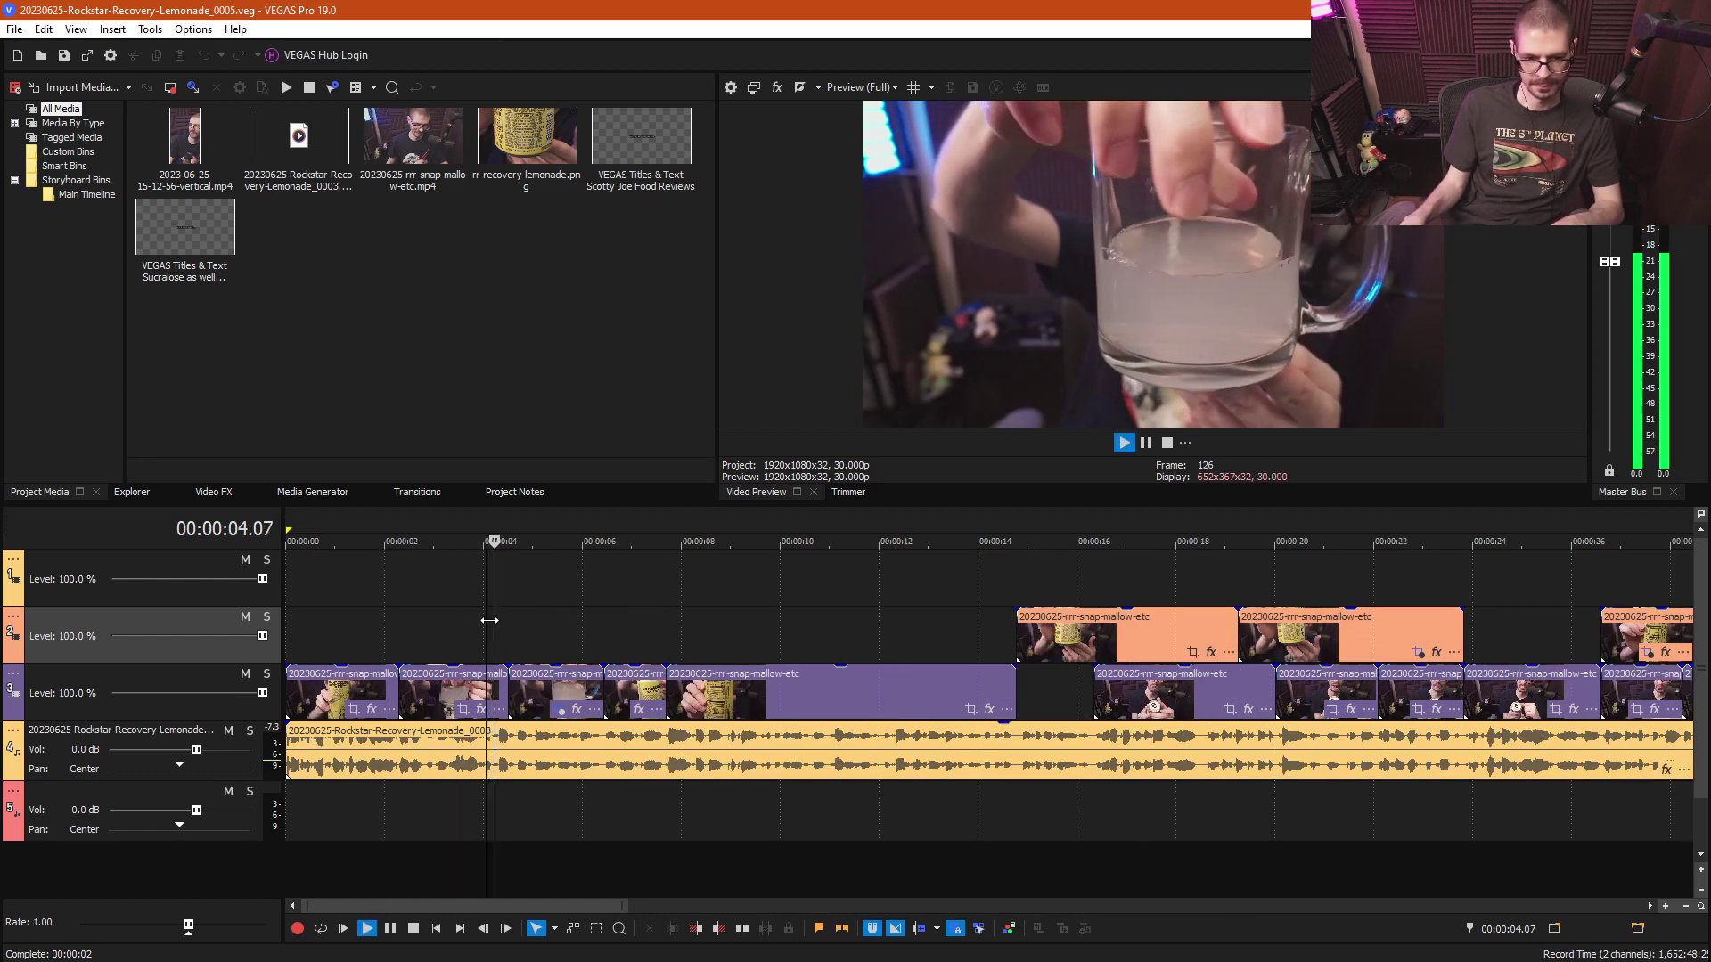
scroll(717, 637, up, 5)
click(711, 629)
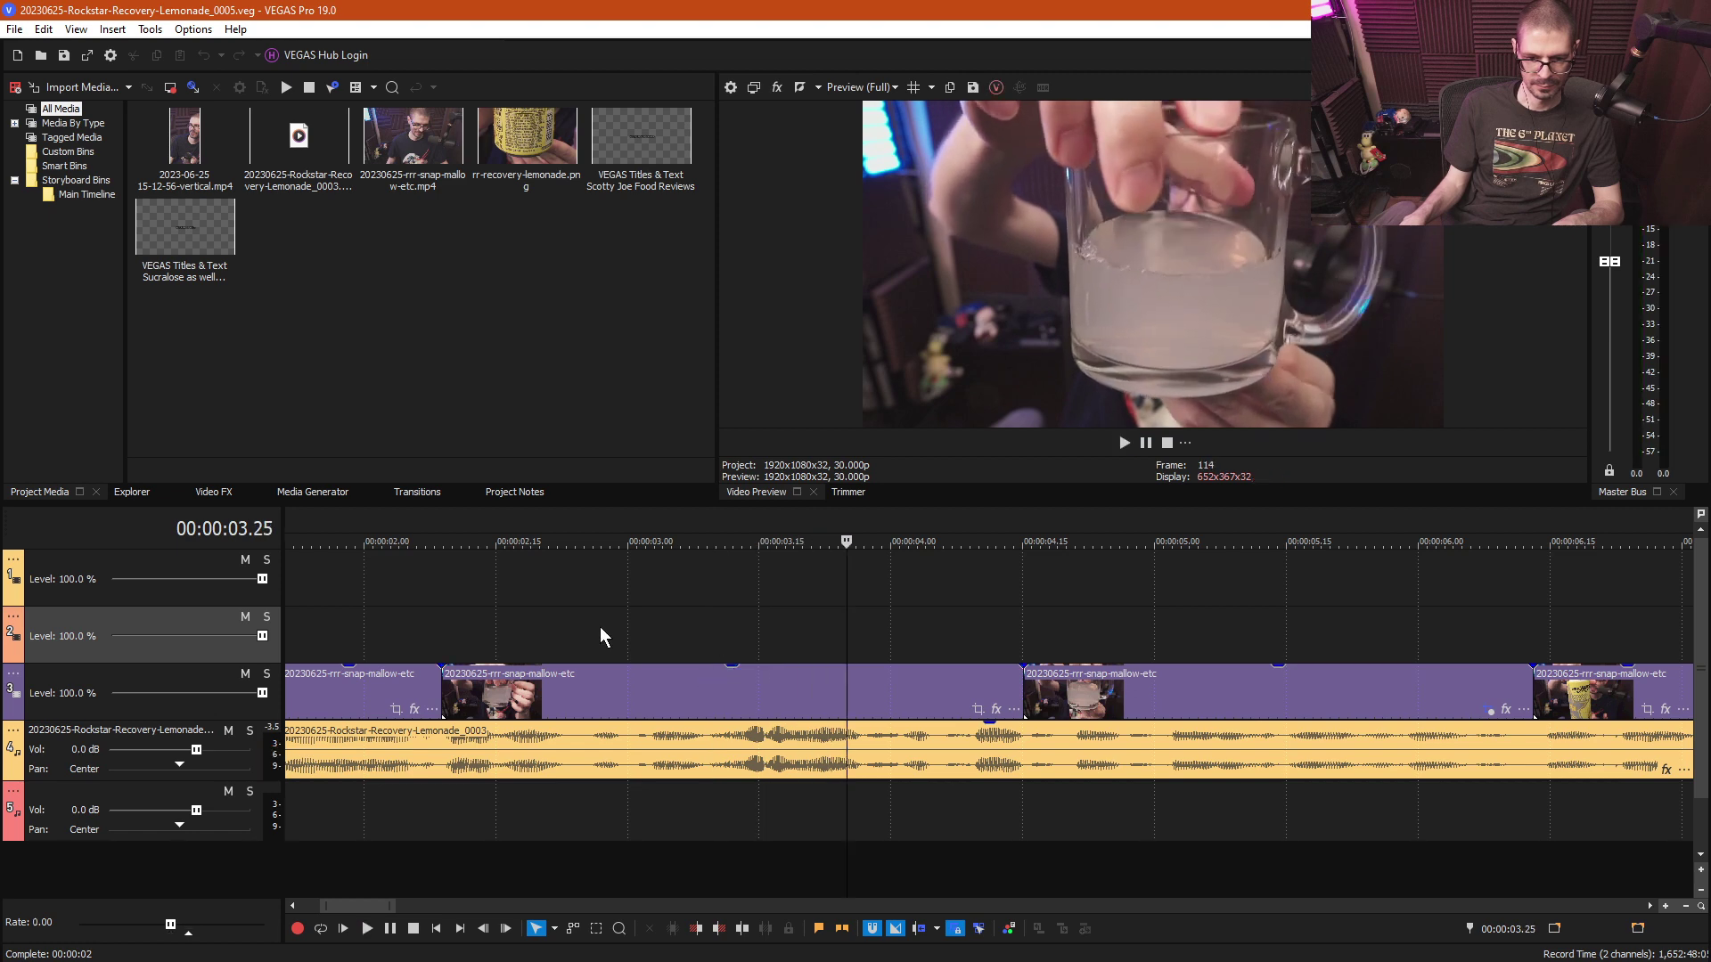
click(569, 627)
key(space)
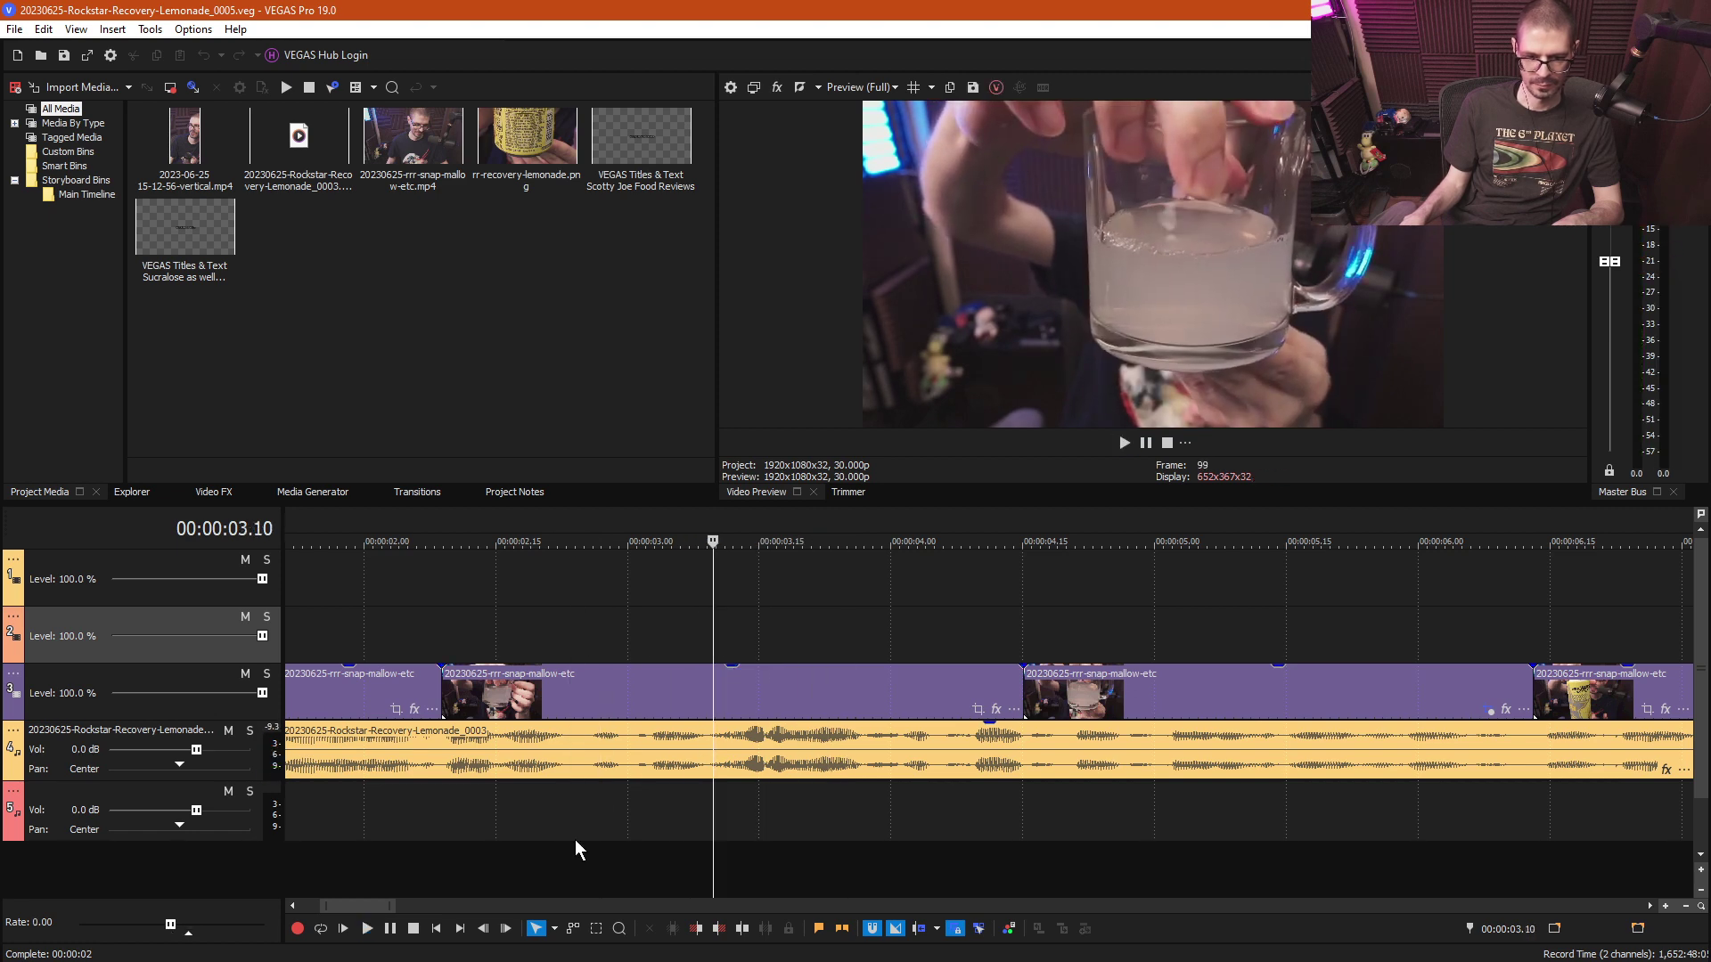
- Split the video and audio clips at 00:00:02.24 and play the project on from the cut
click(575, 839)
key(s)
scroll(893, 680, down, 4)
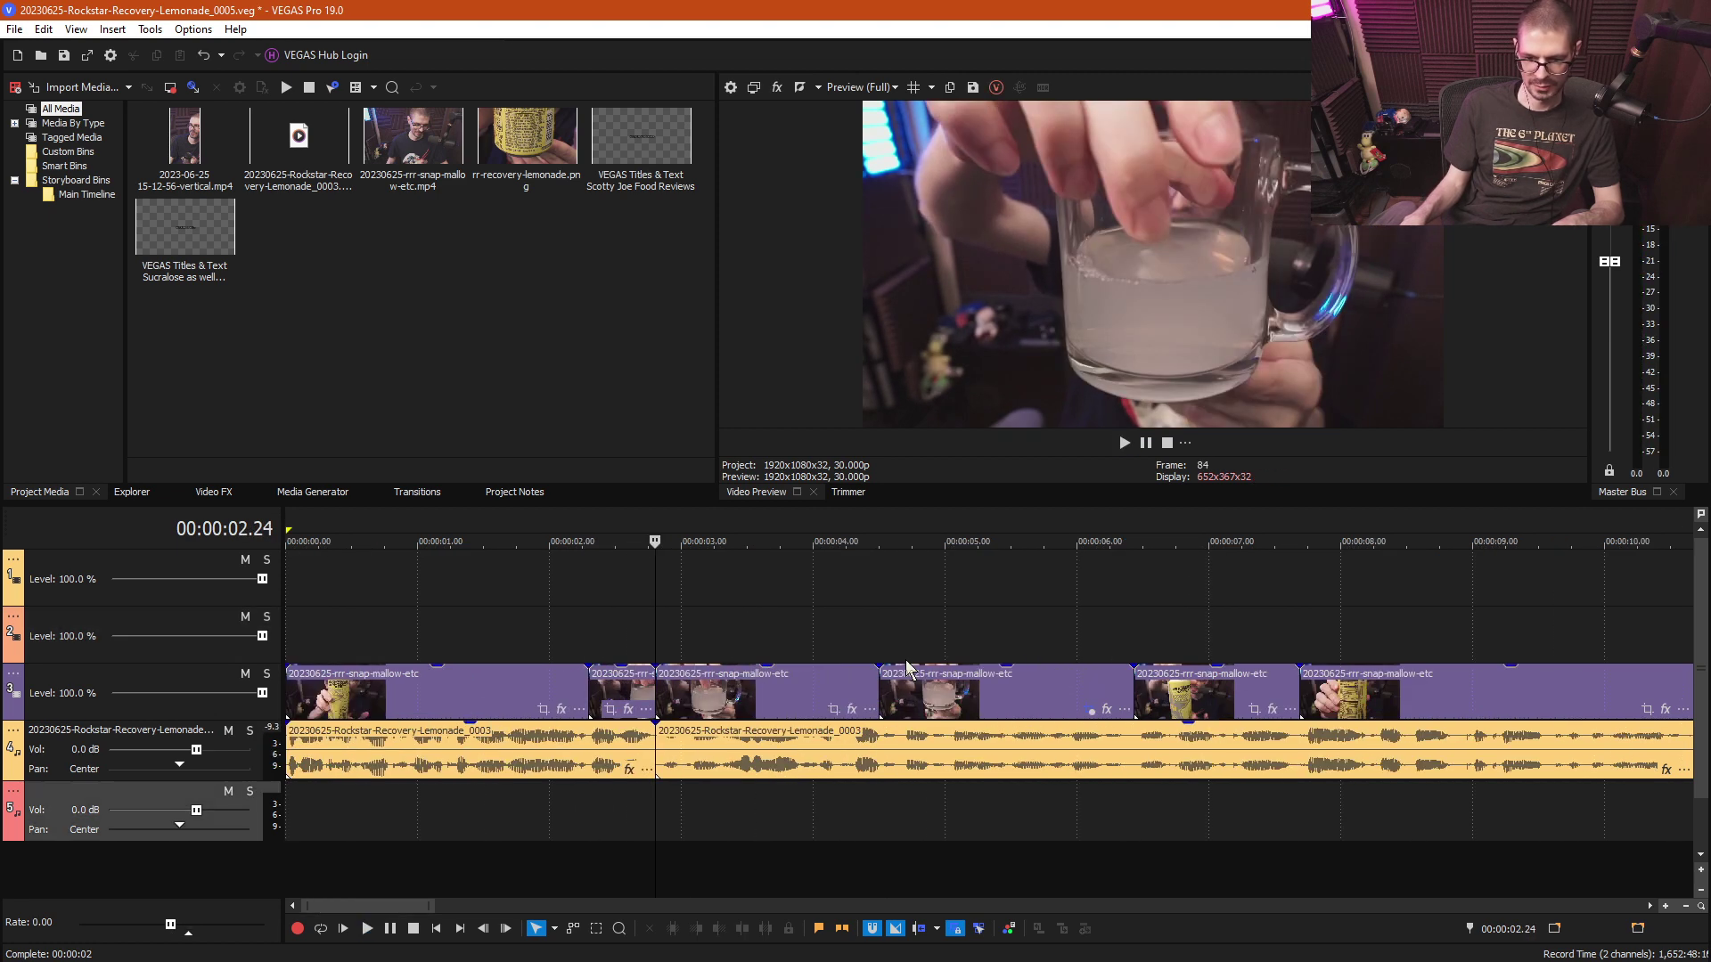
key(space)
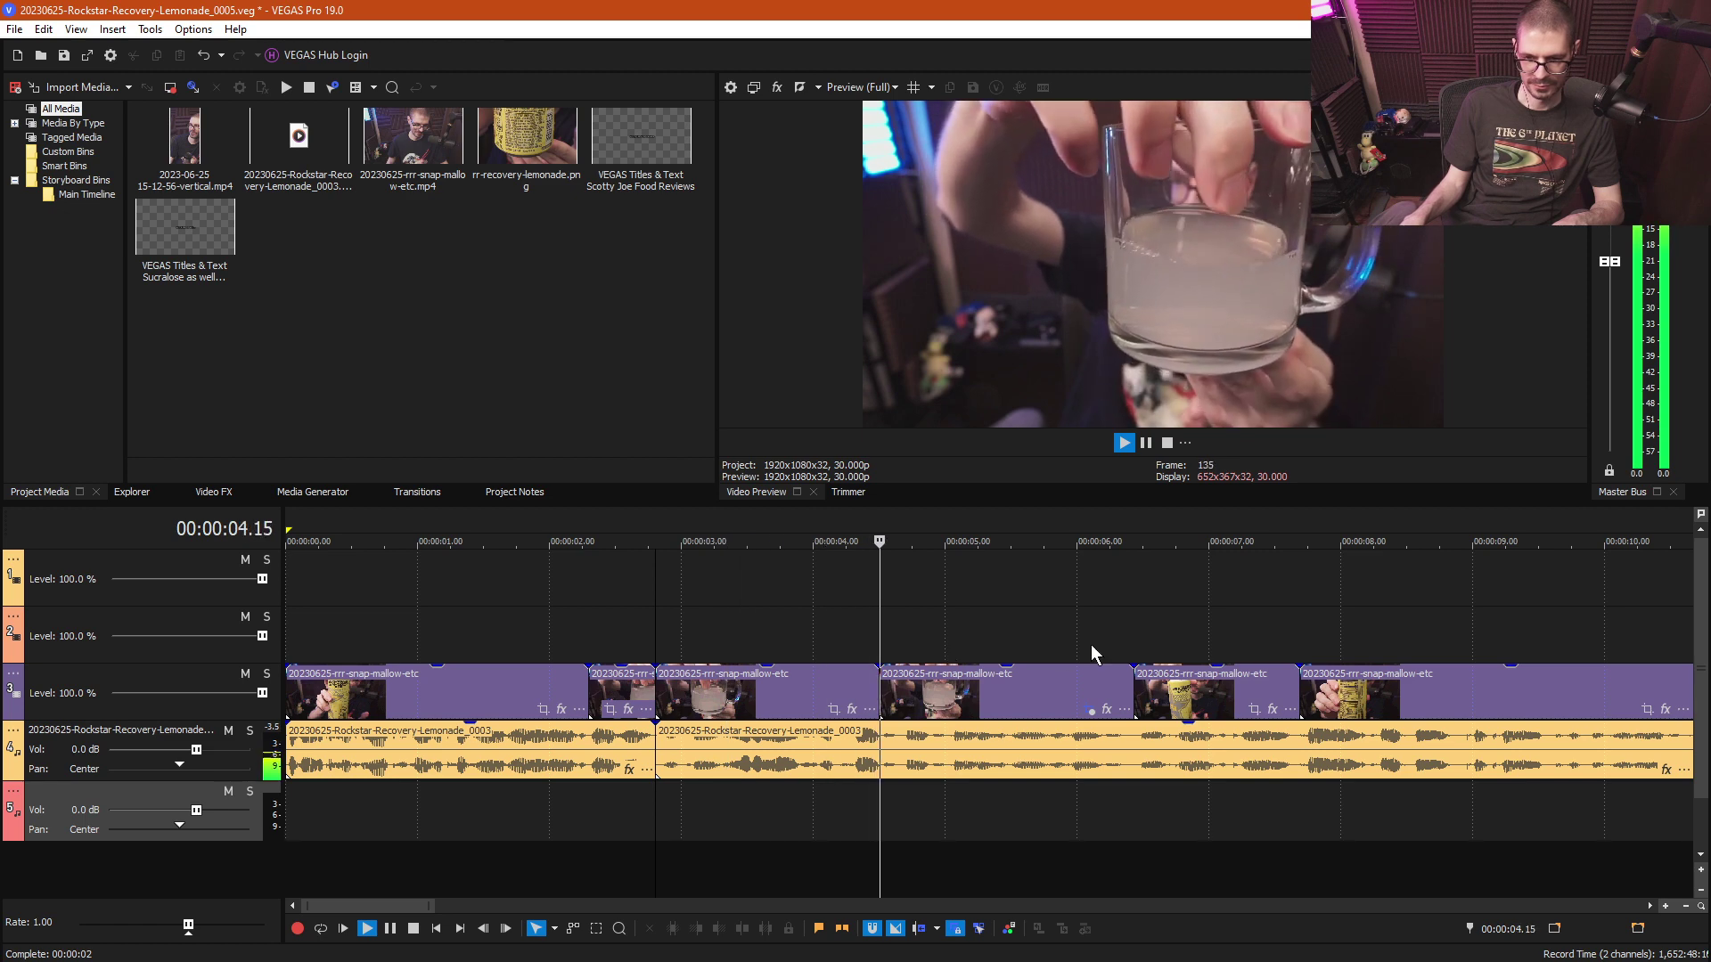
- Play on to about 8 seconds, stop, and split the video and audio clips at 00:00:07.21
scroll(1096, 643, down, 2)
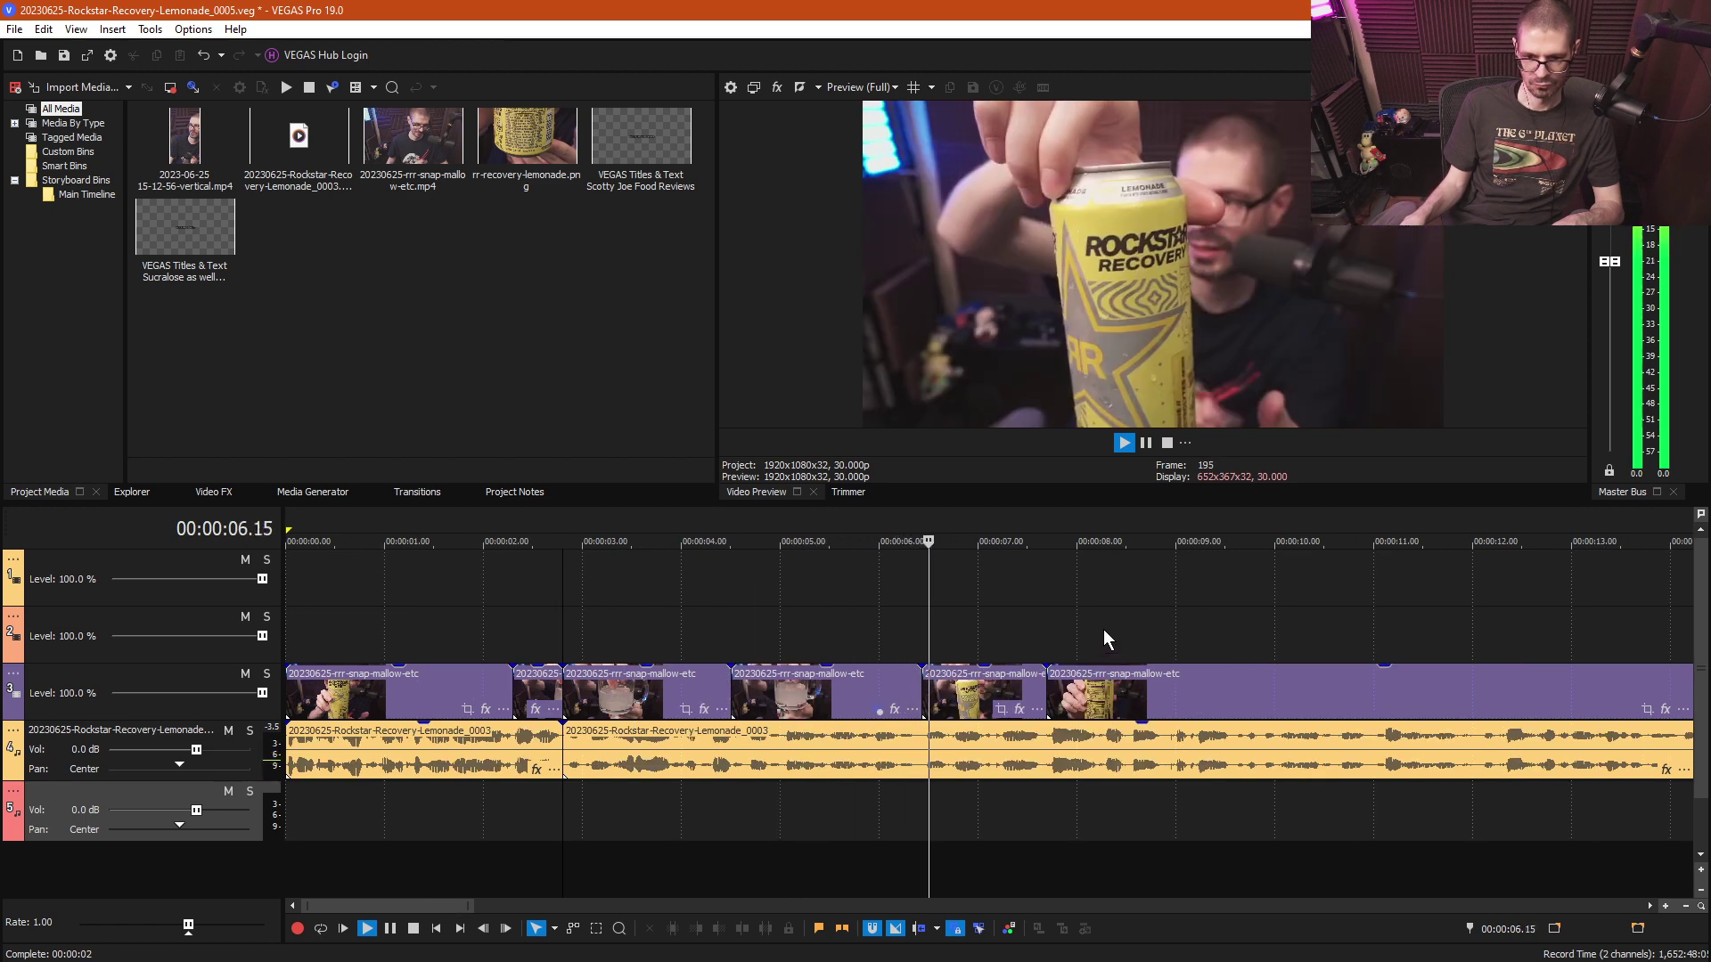
key(space)
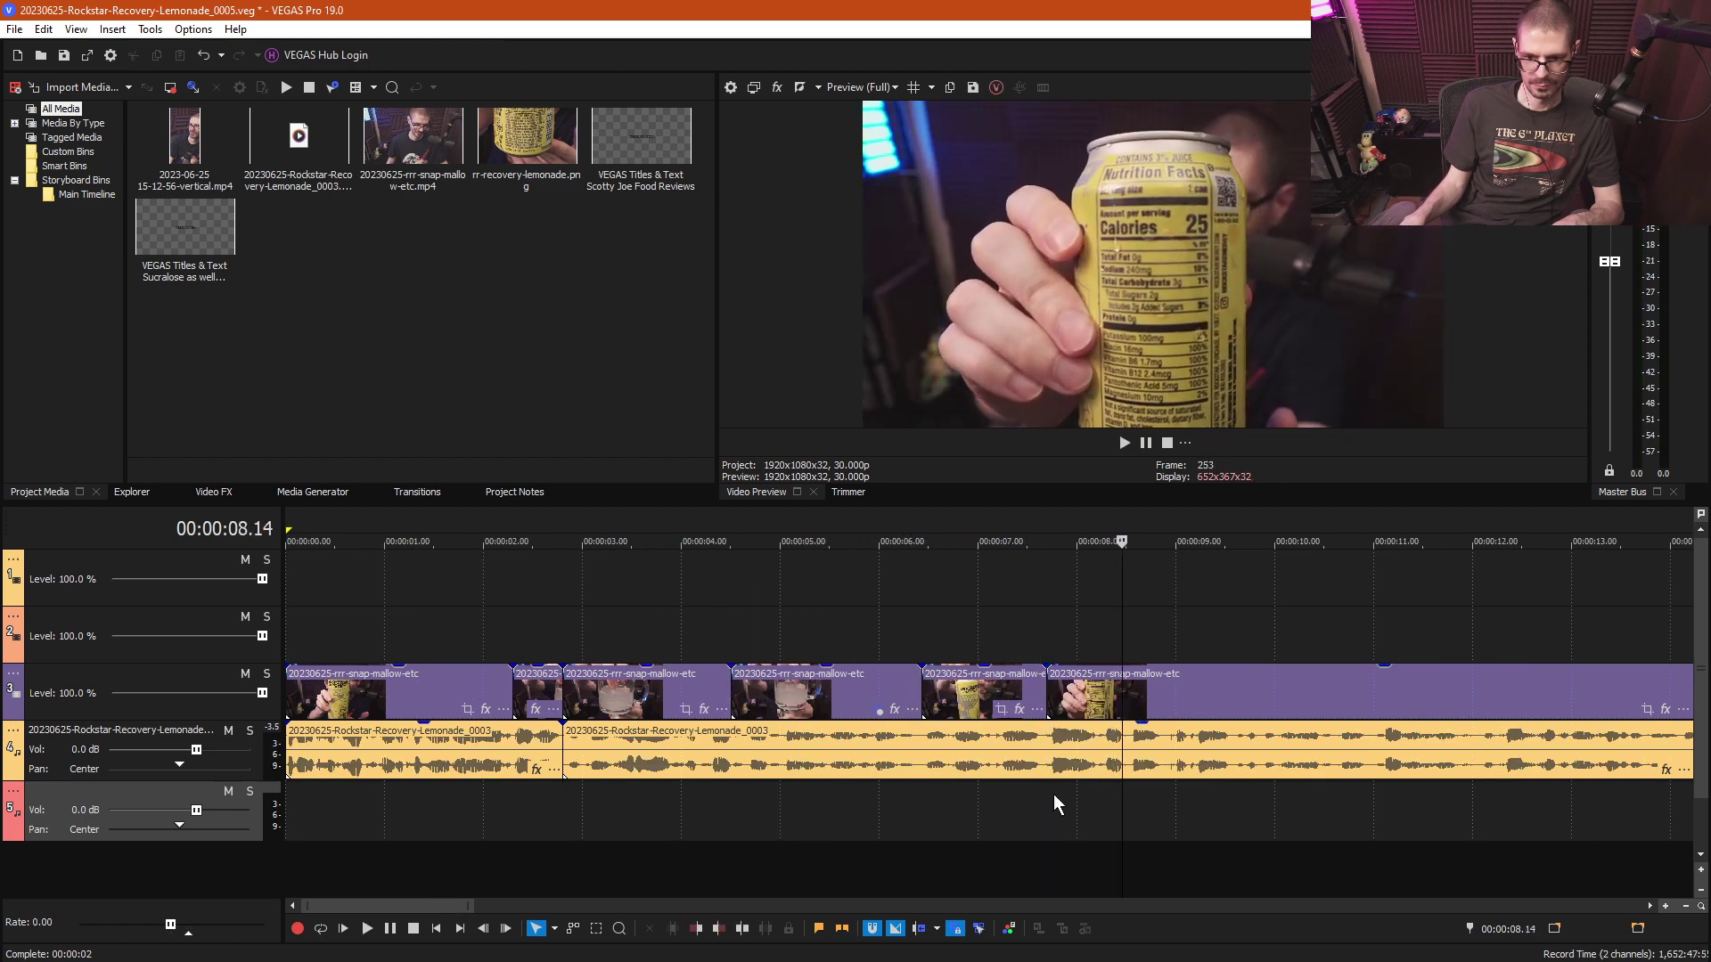
click(1048, 807)
key(s)
- Move the clips between 00:00:02.24 and 00:00:07.21 past the end of the project and delete their audio portion
key(d)
drag(620, 630, 966, 839)
scroll(961, 834, down, 4)
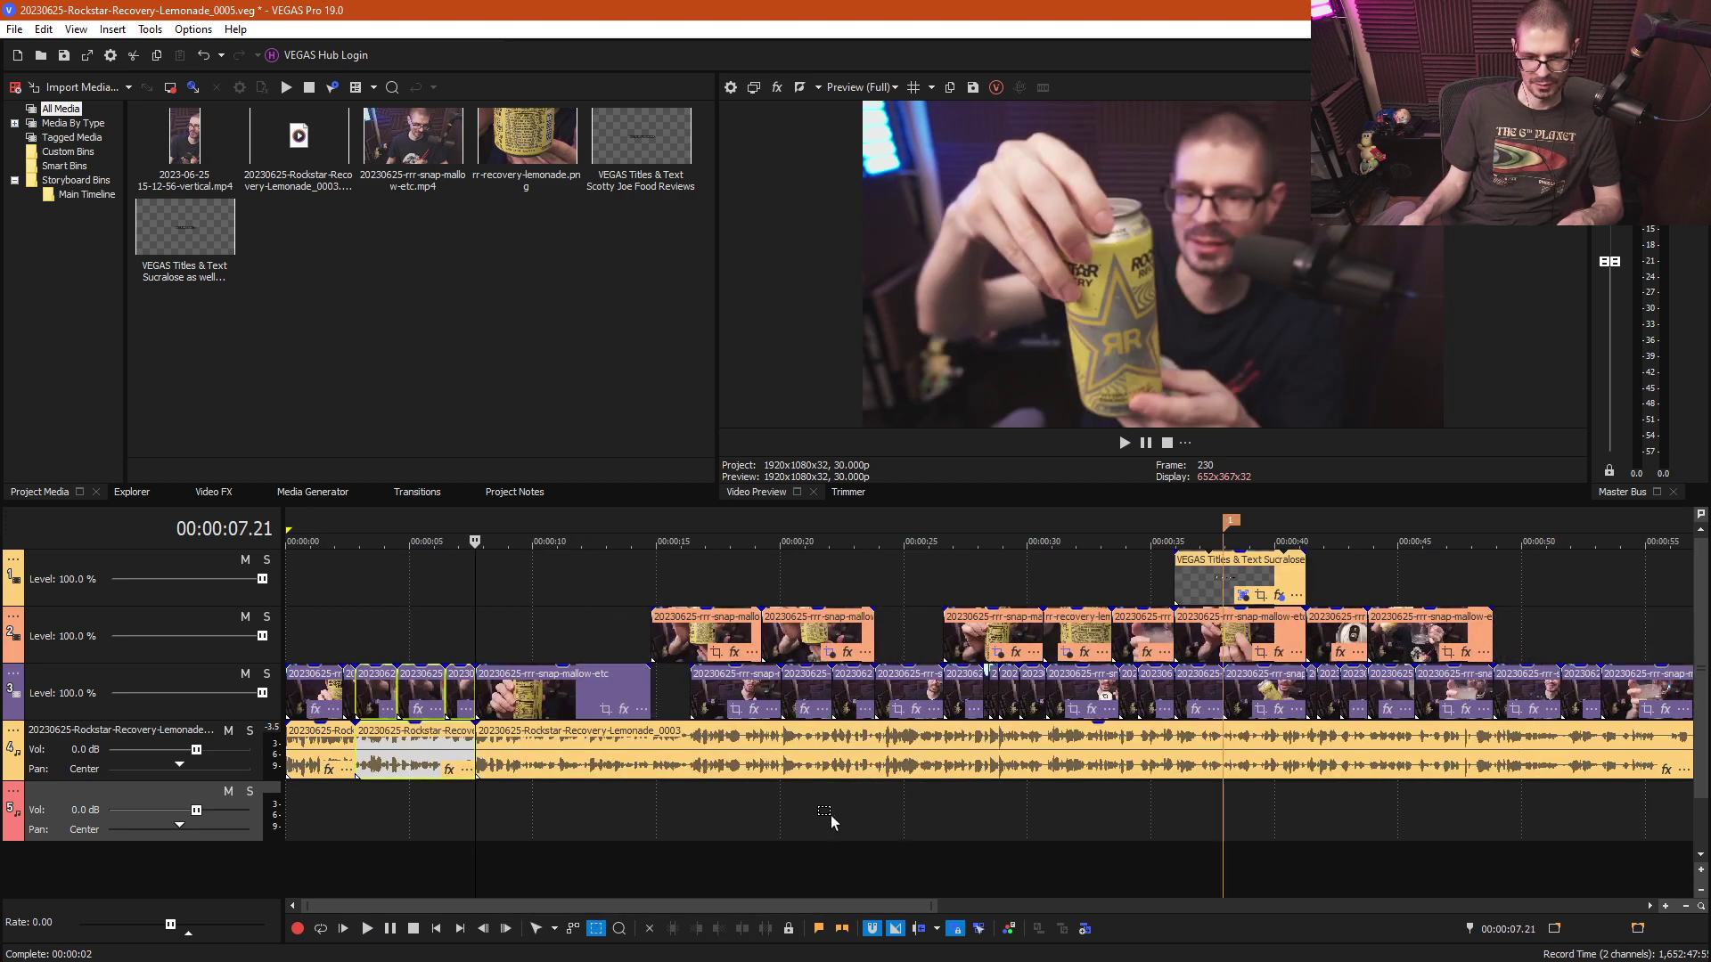
scroll(354, 703, down, 2)
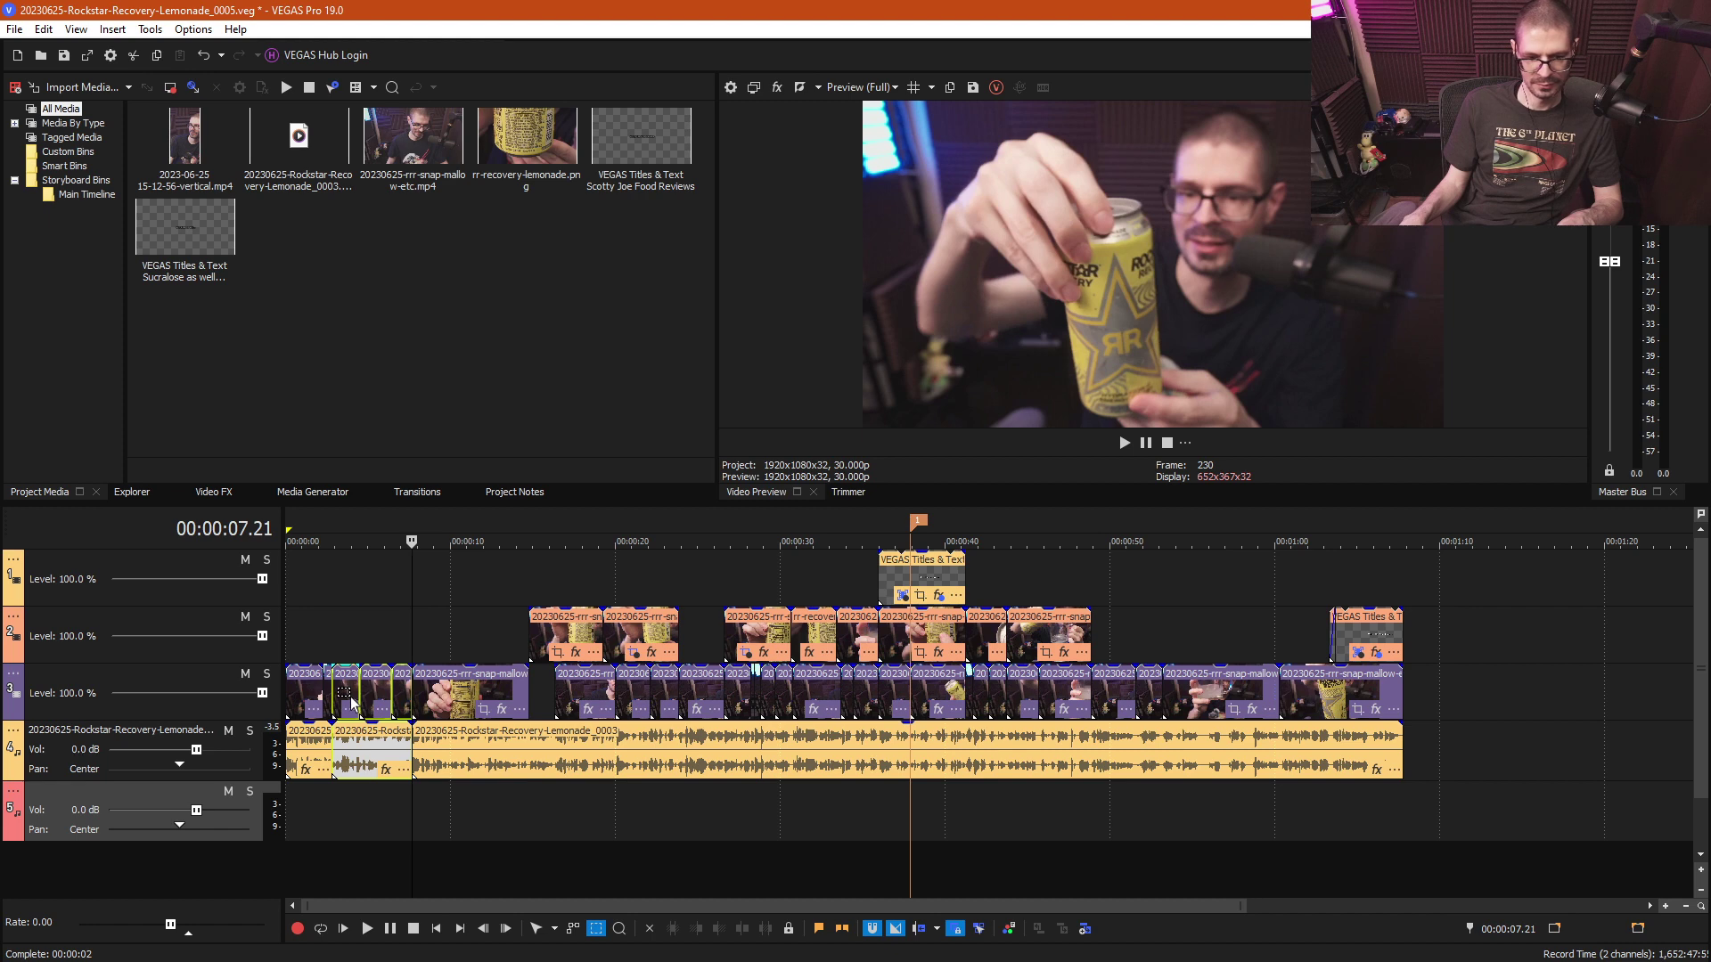
drag(354, 703, 1494, 725)
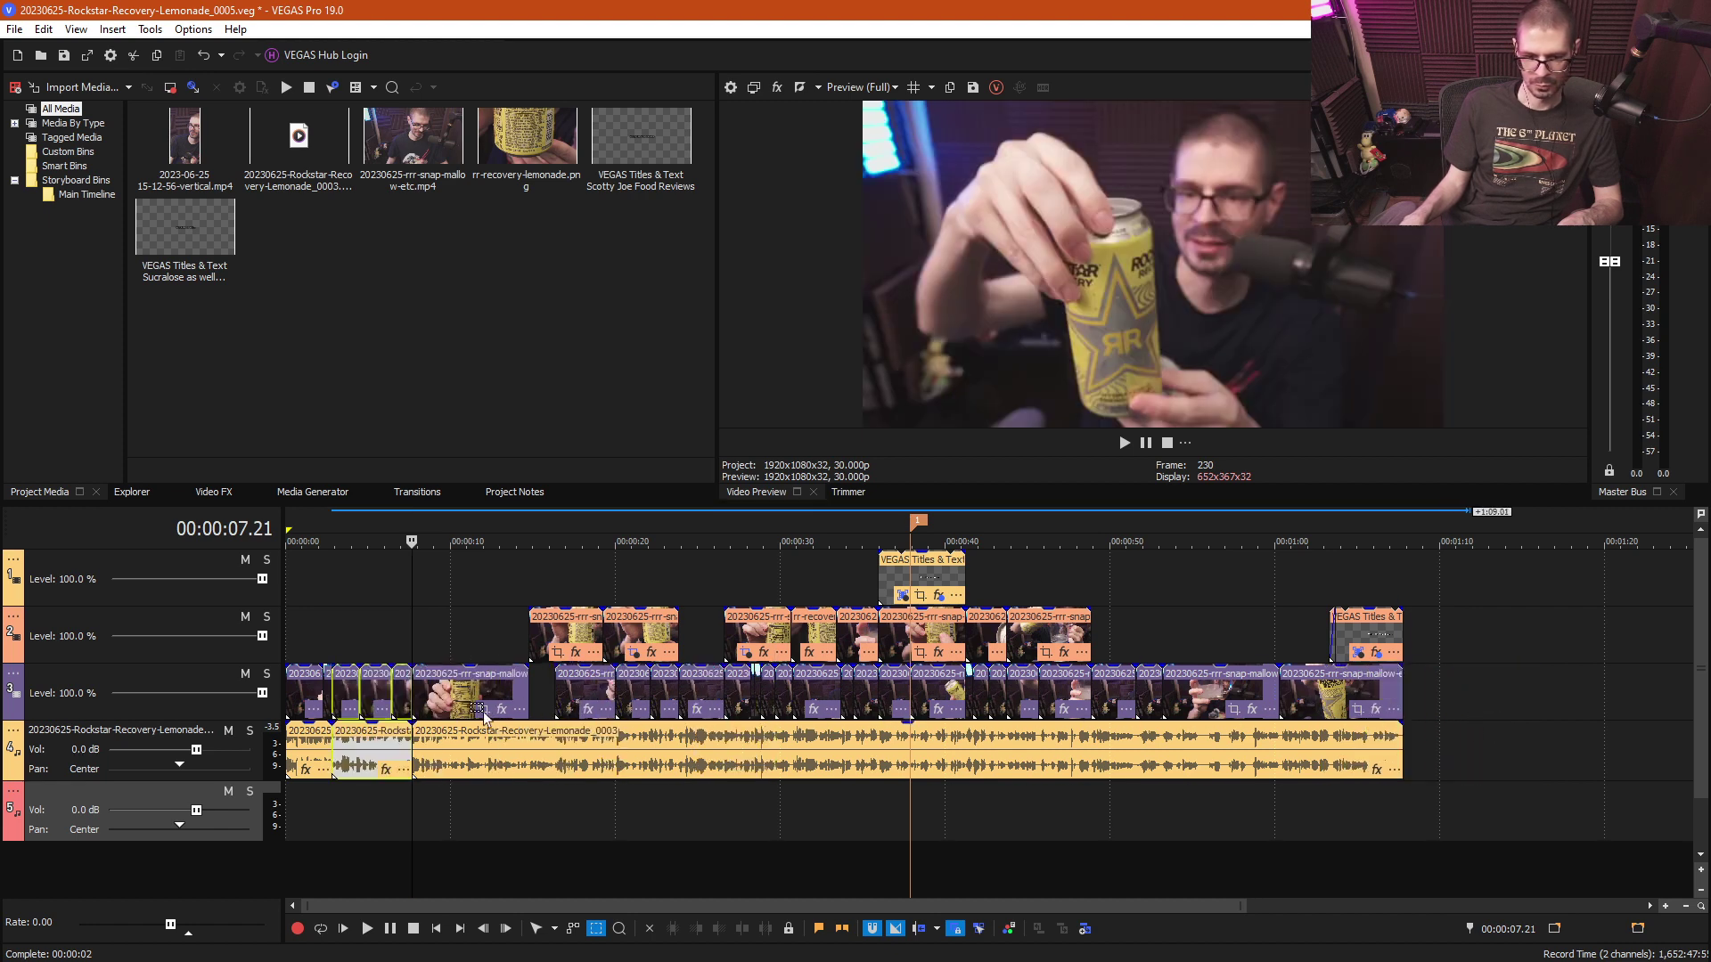
drag(350, 720, 1458, 720)
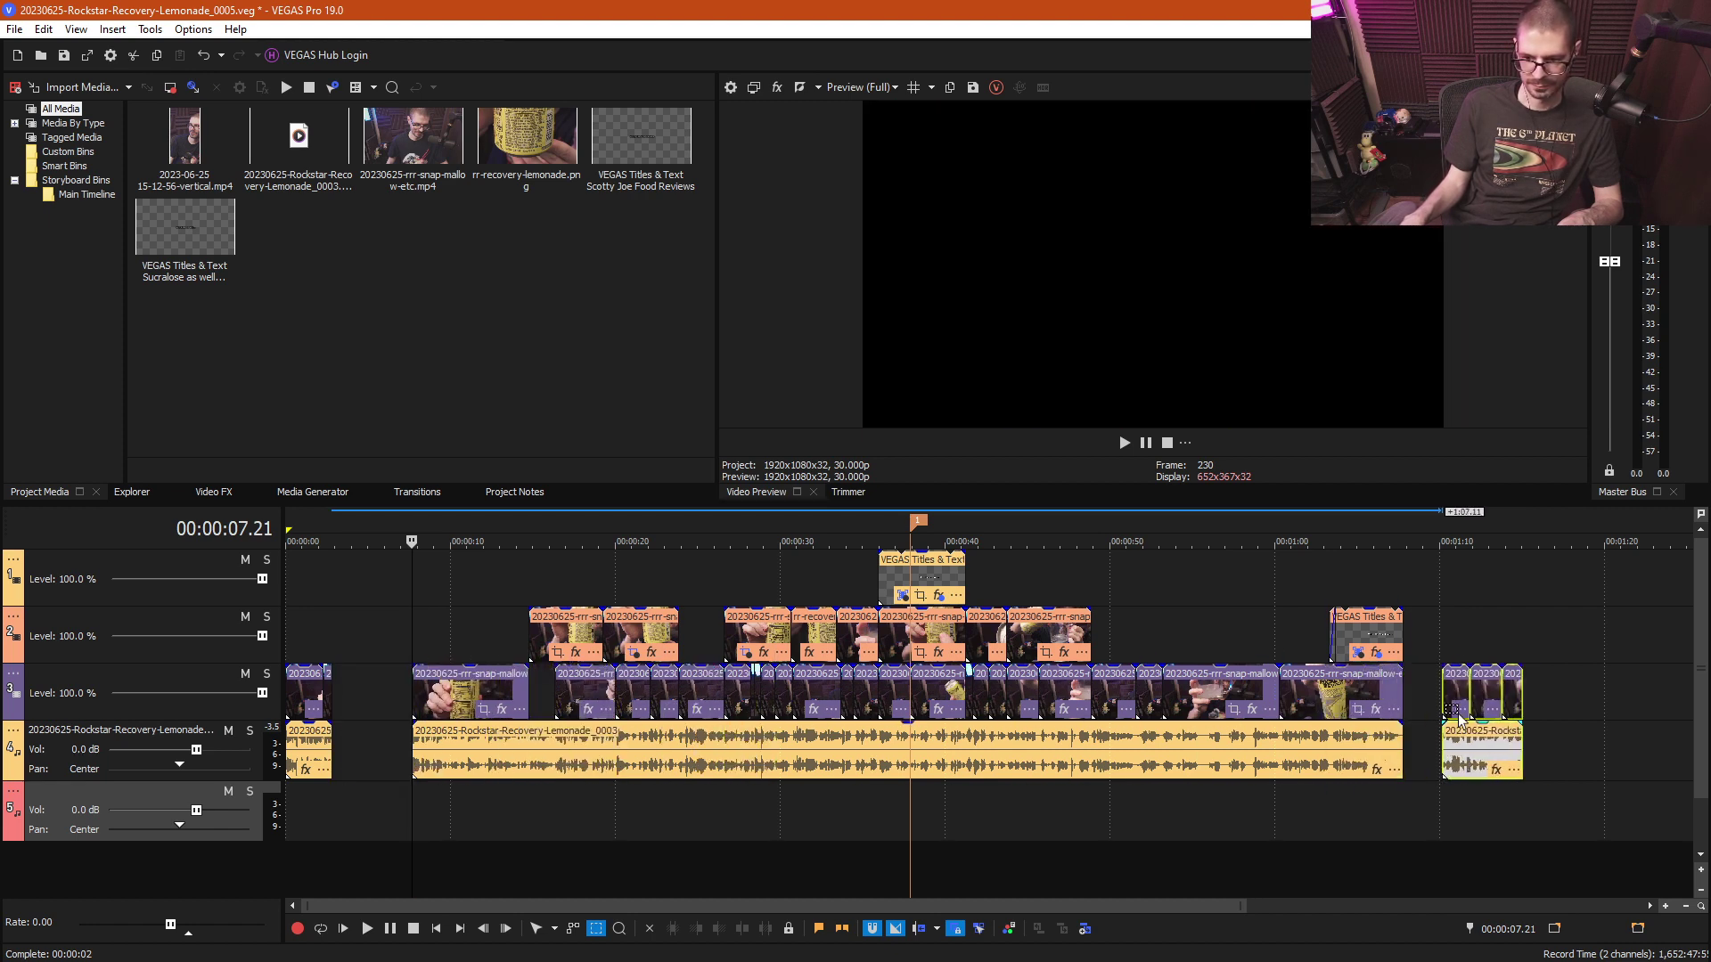
click(1460, 720)
click(1486, 759)
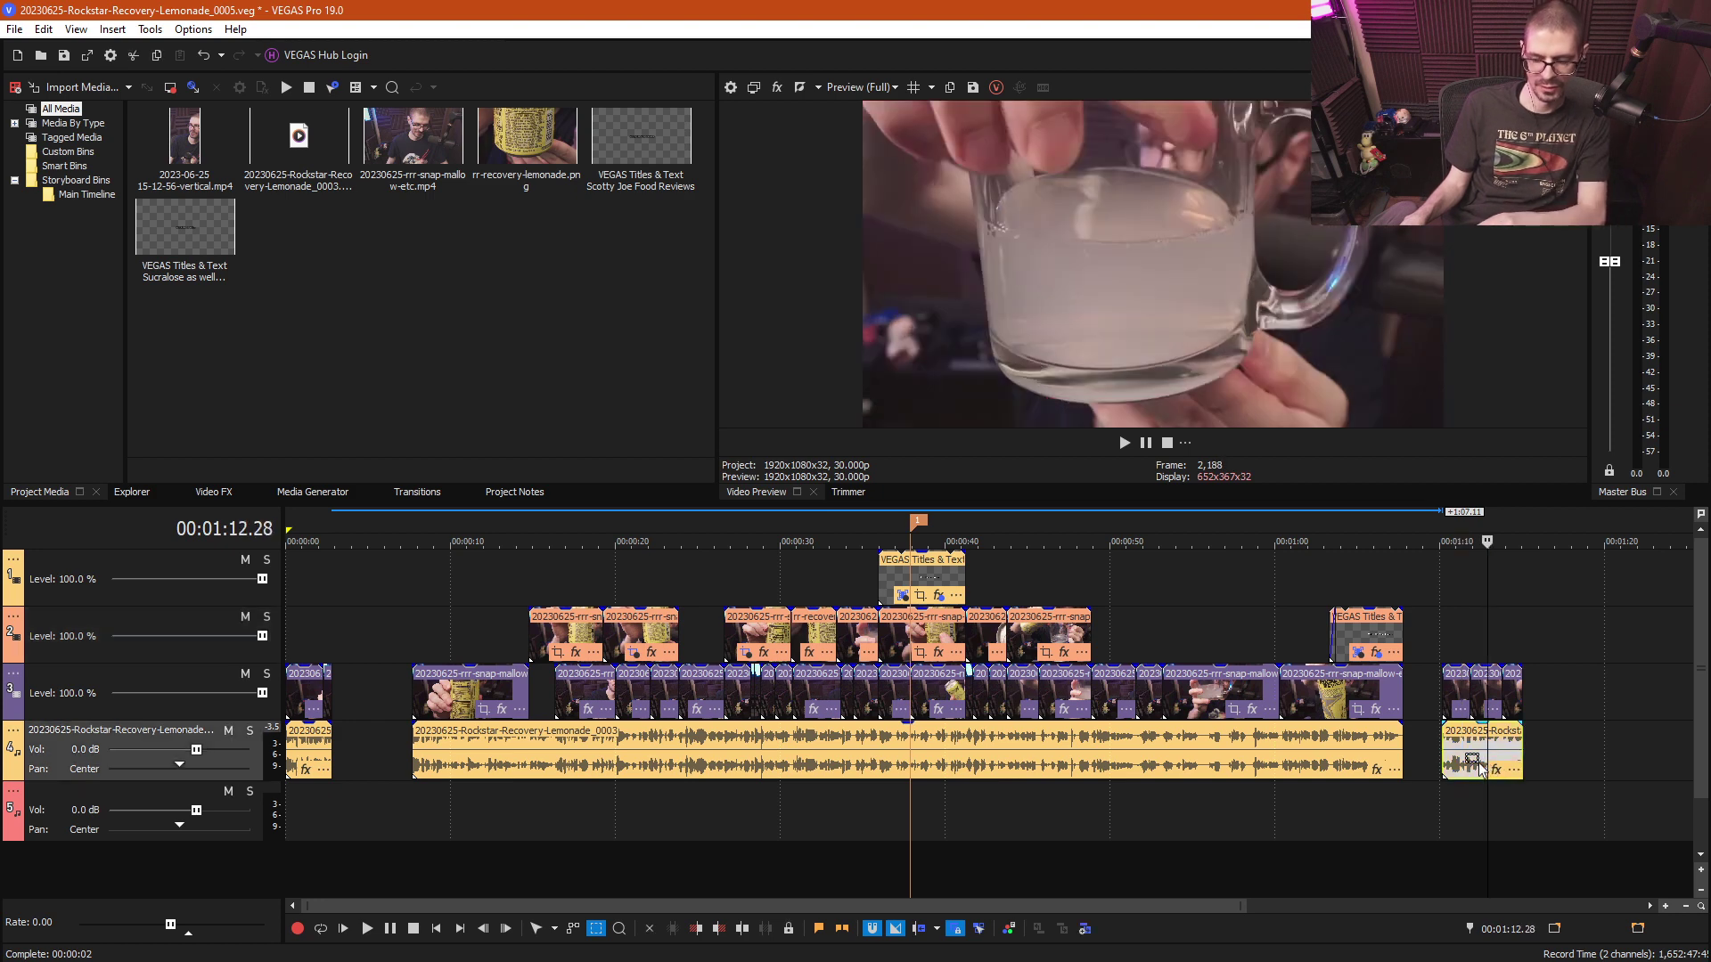
key(Delete)
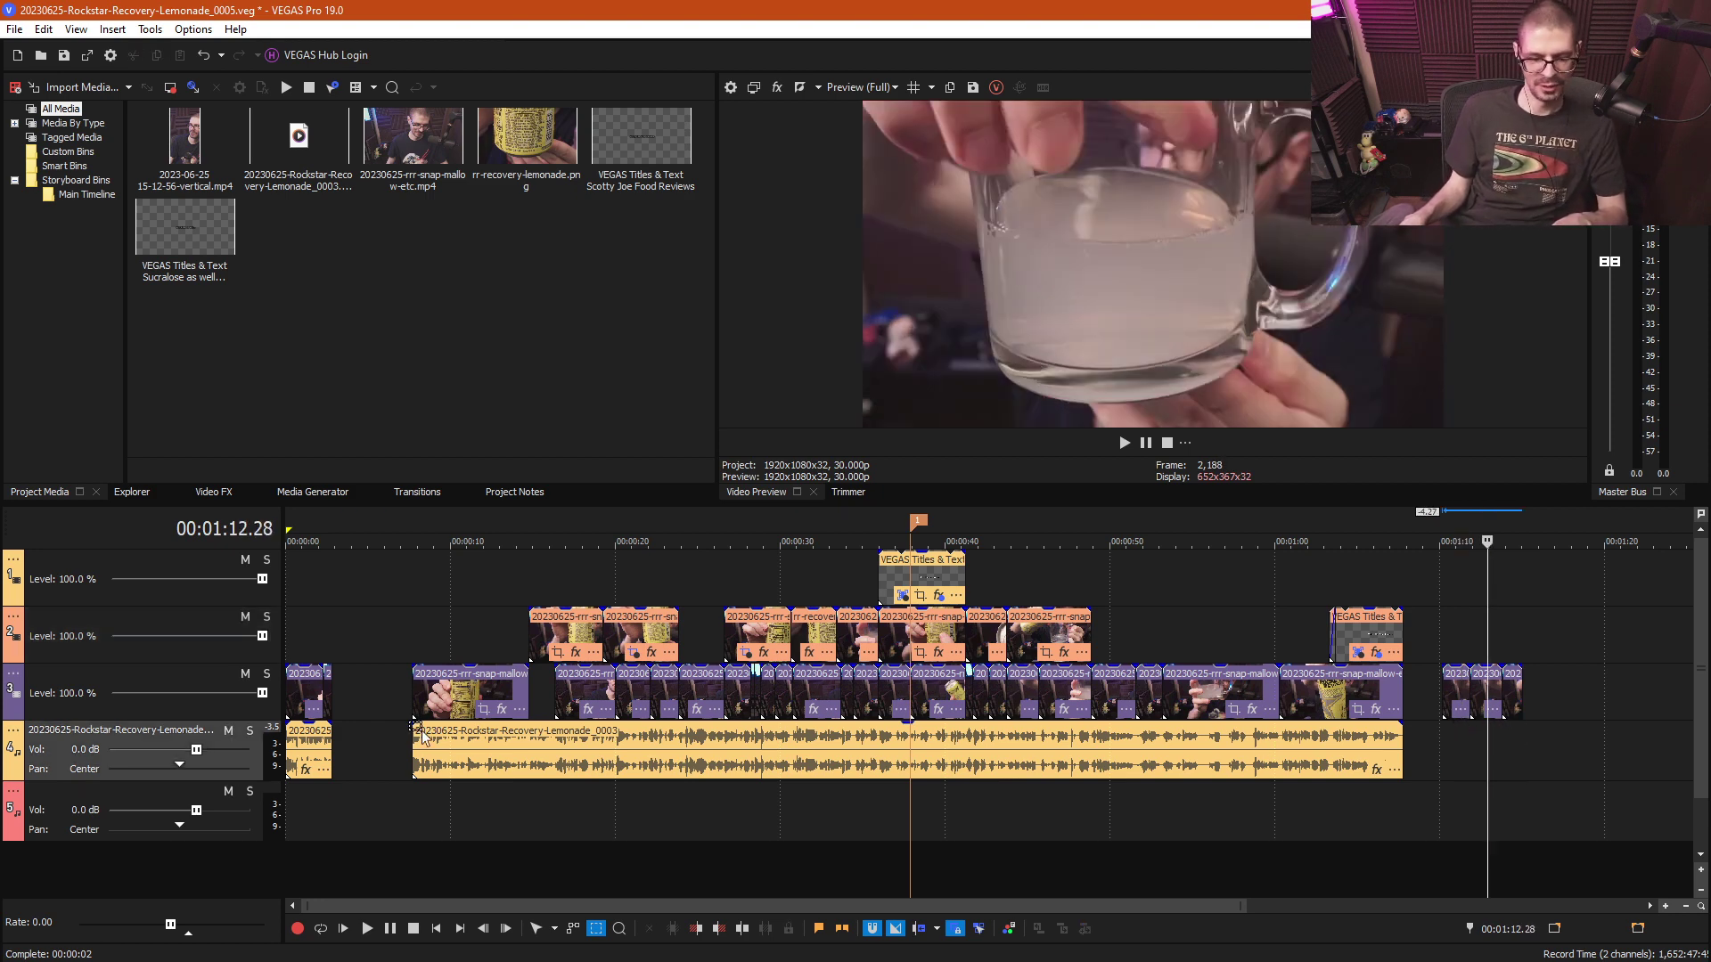
- Close the gap by moving the nutrition-label clip and everything following it back to 00:00:02.24
click(362, 665)
key(ctrl+d)
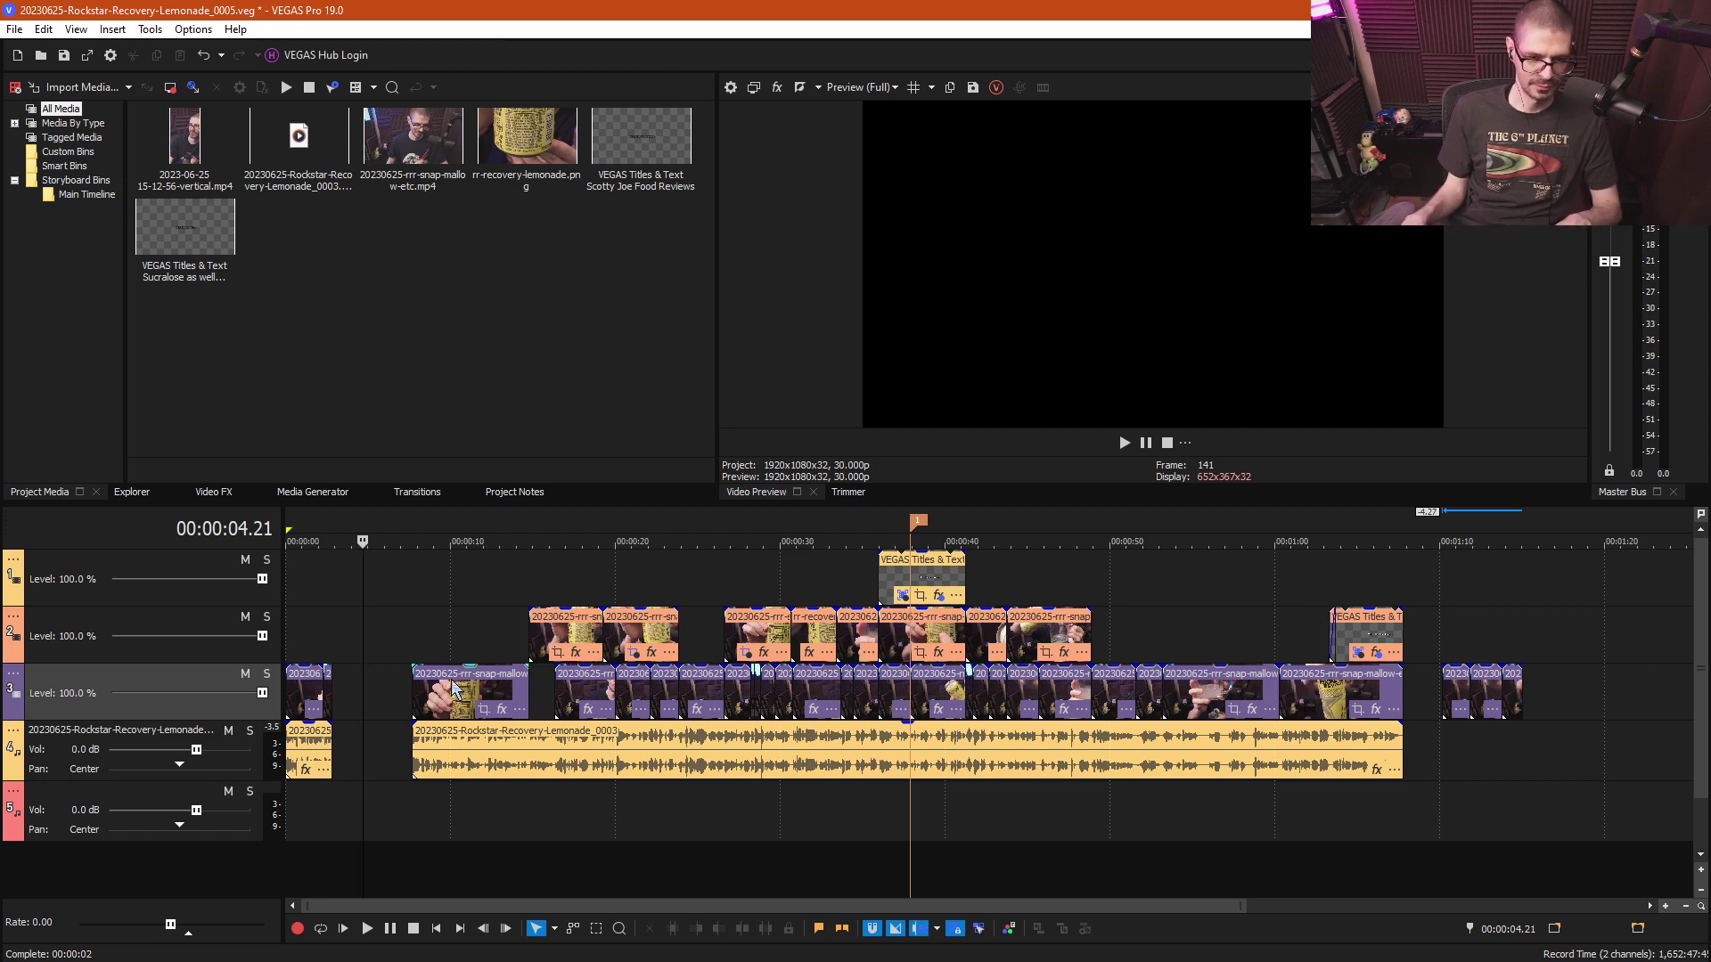
drag(455, 691, 387, 694)
scroll(351, 697, up, 5)
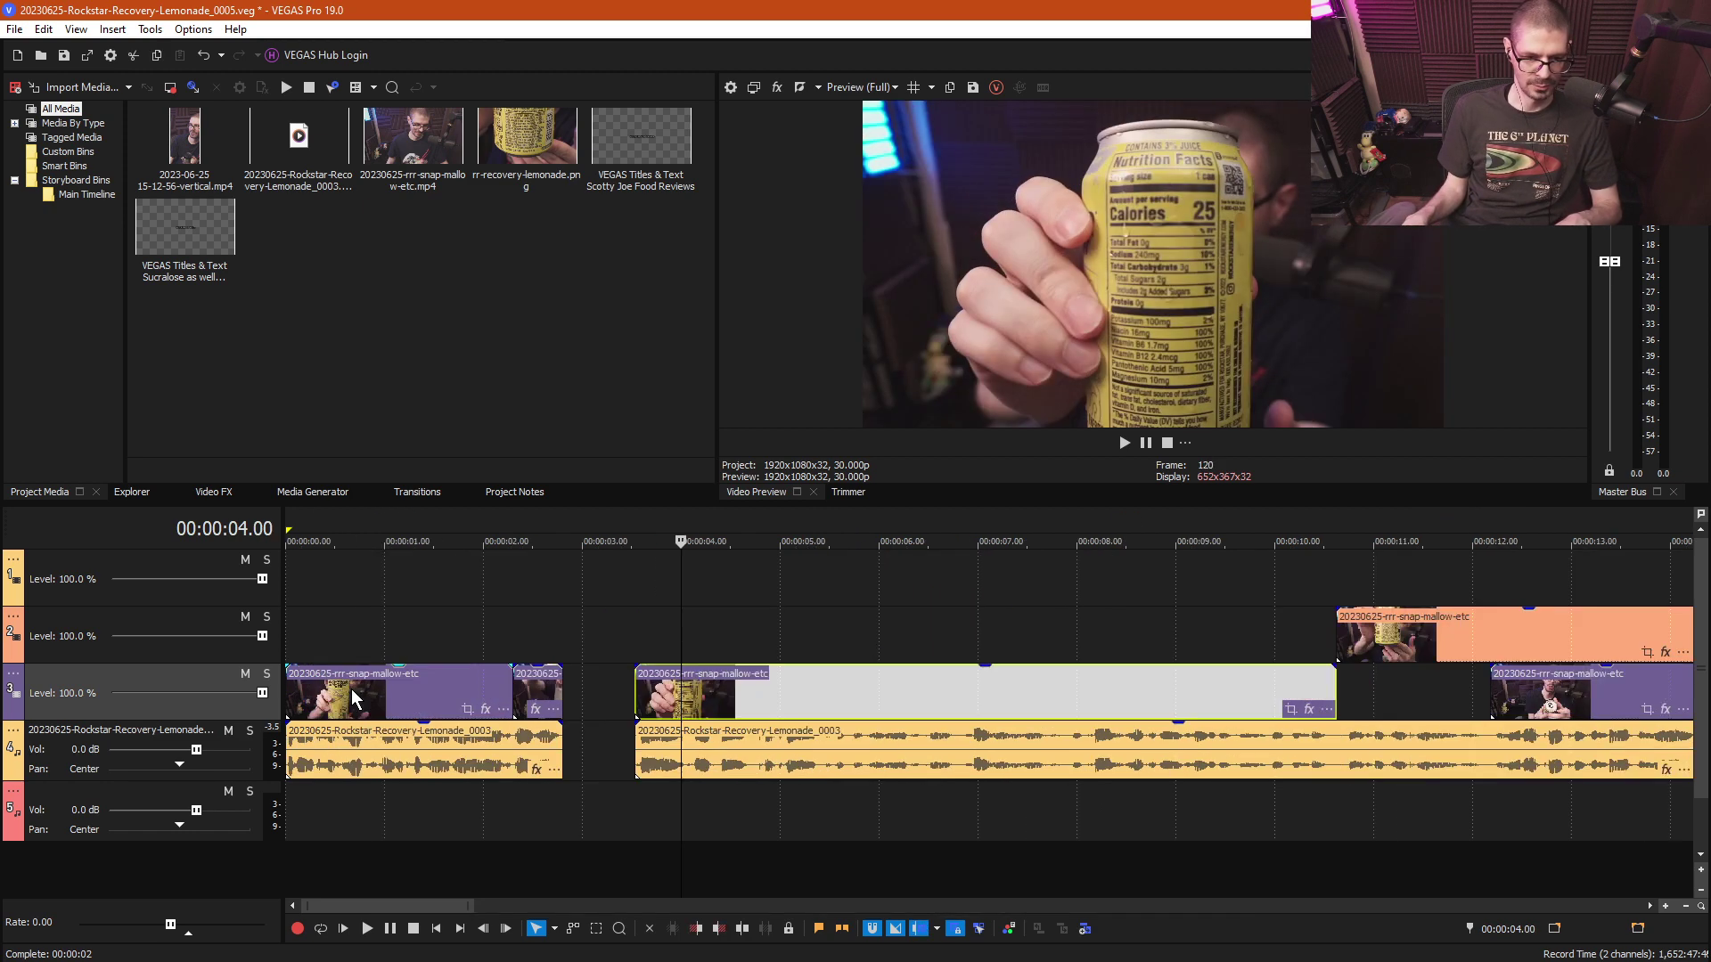
scroll(352, 691, up, 3)
drag(922, 693, 729, 707)
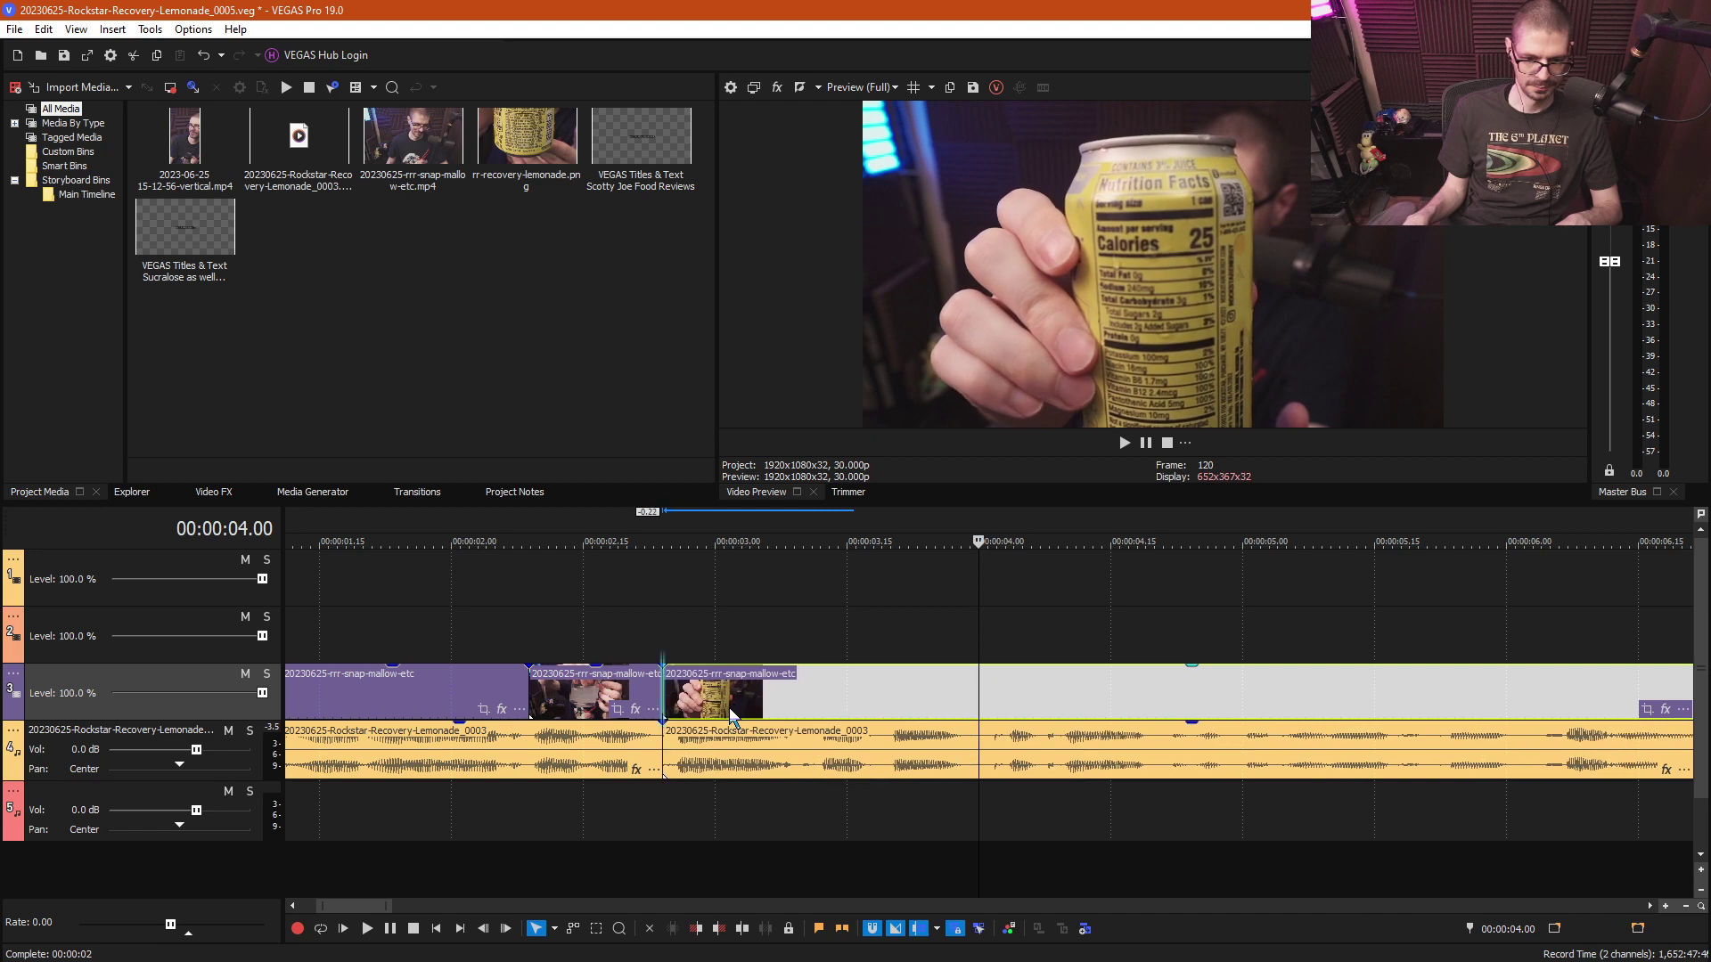
- Save the project under the new name 20230625-Rockstar-Recovery-Lemonade-VERT.veg in the same folder
click(14, 29)
click(40, 136)
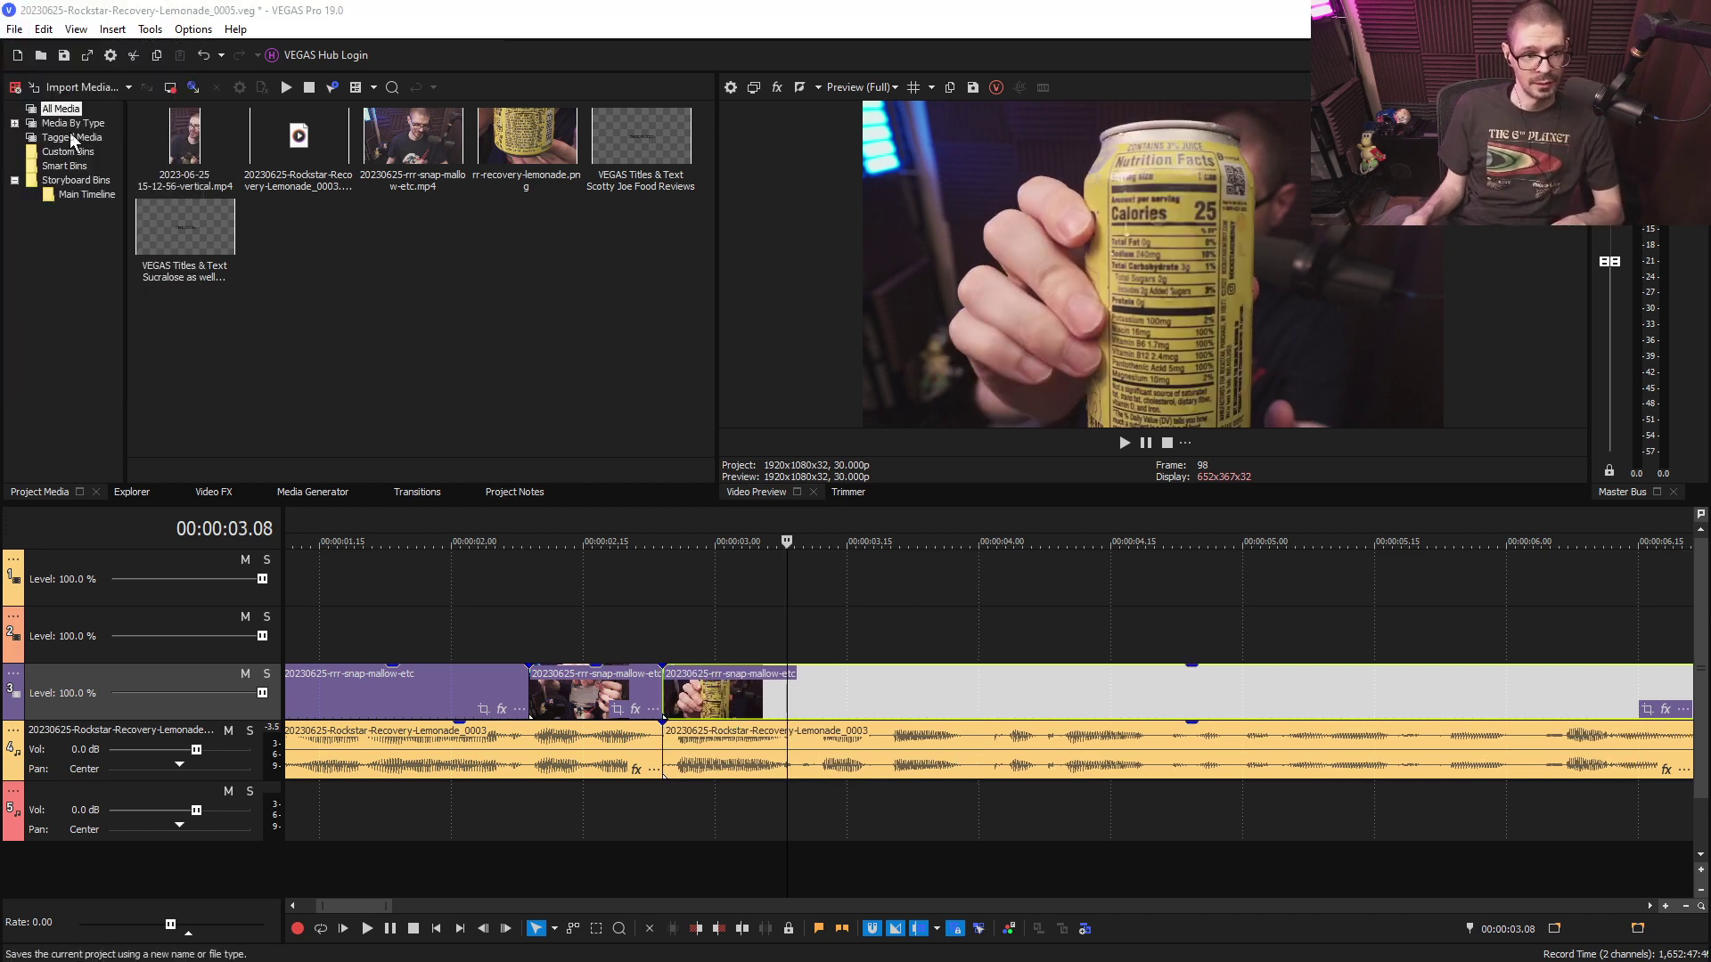
click(988, 608)
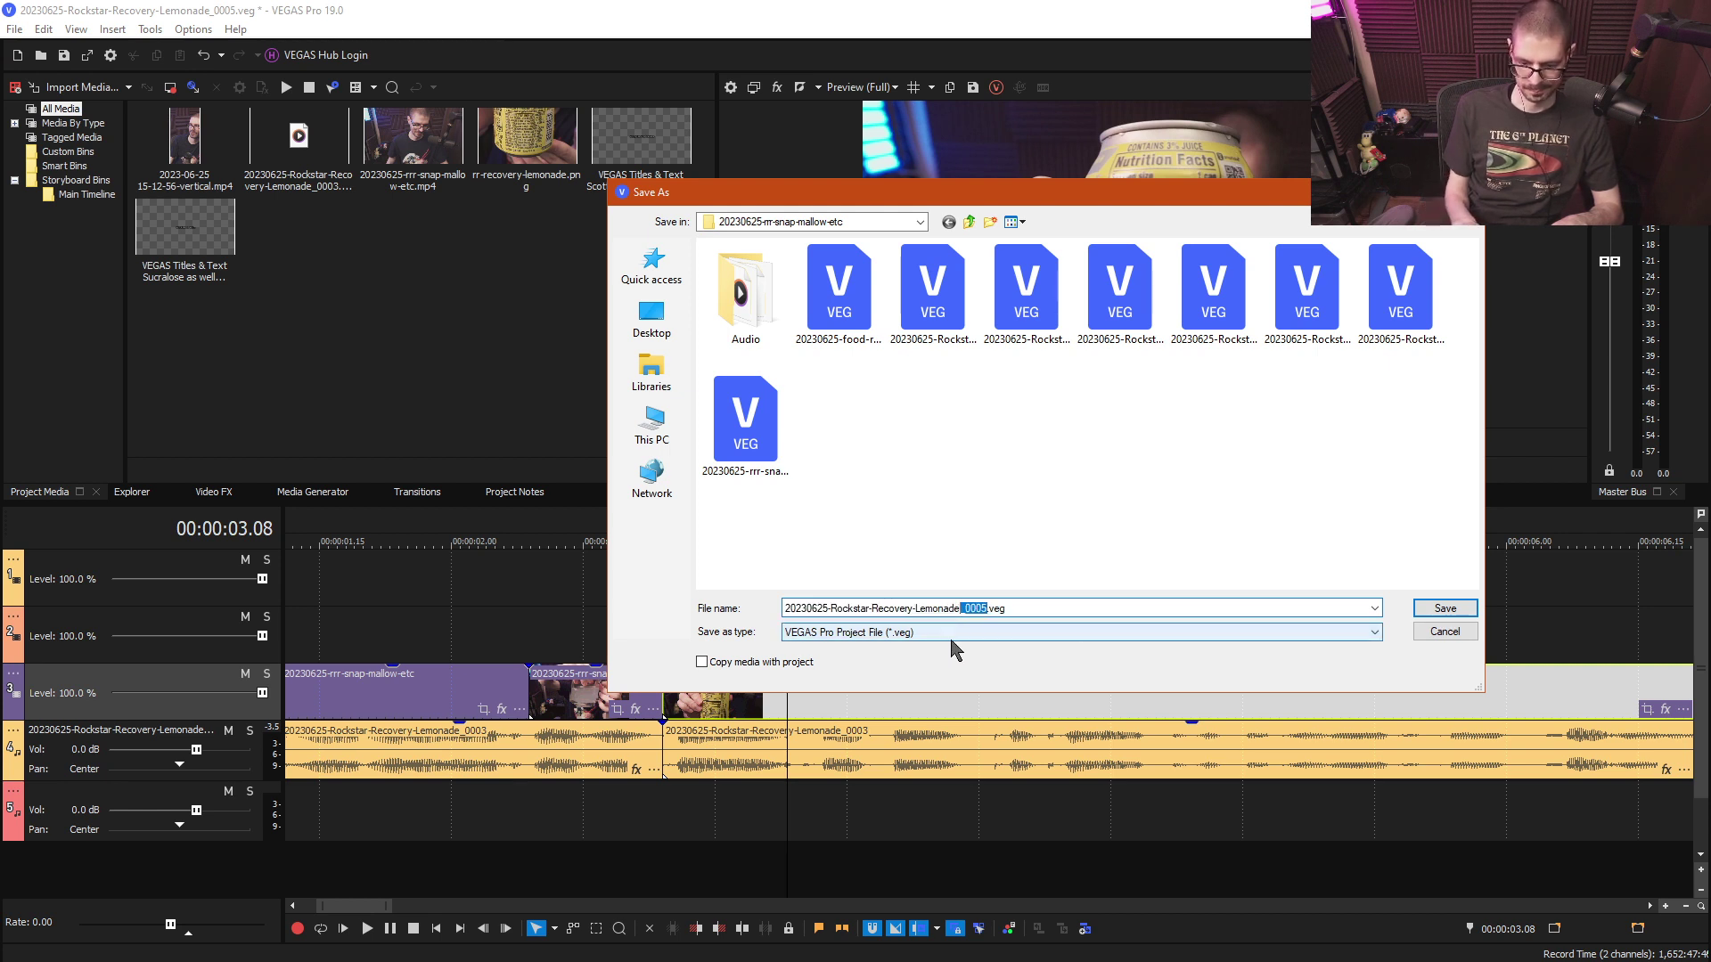
text(-VERT)
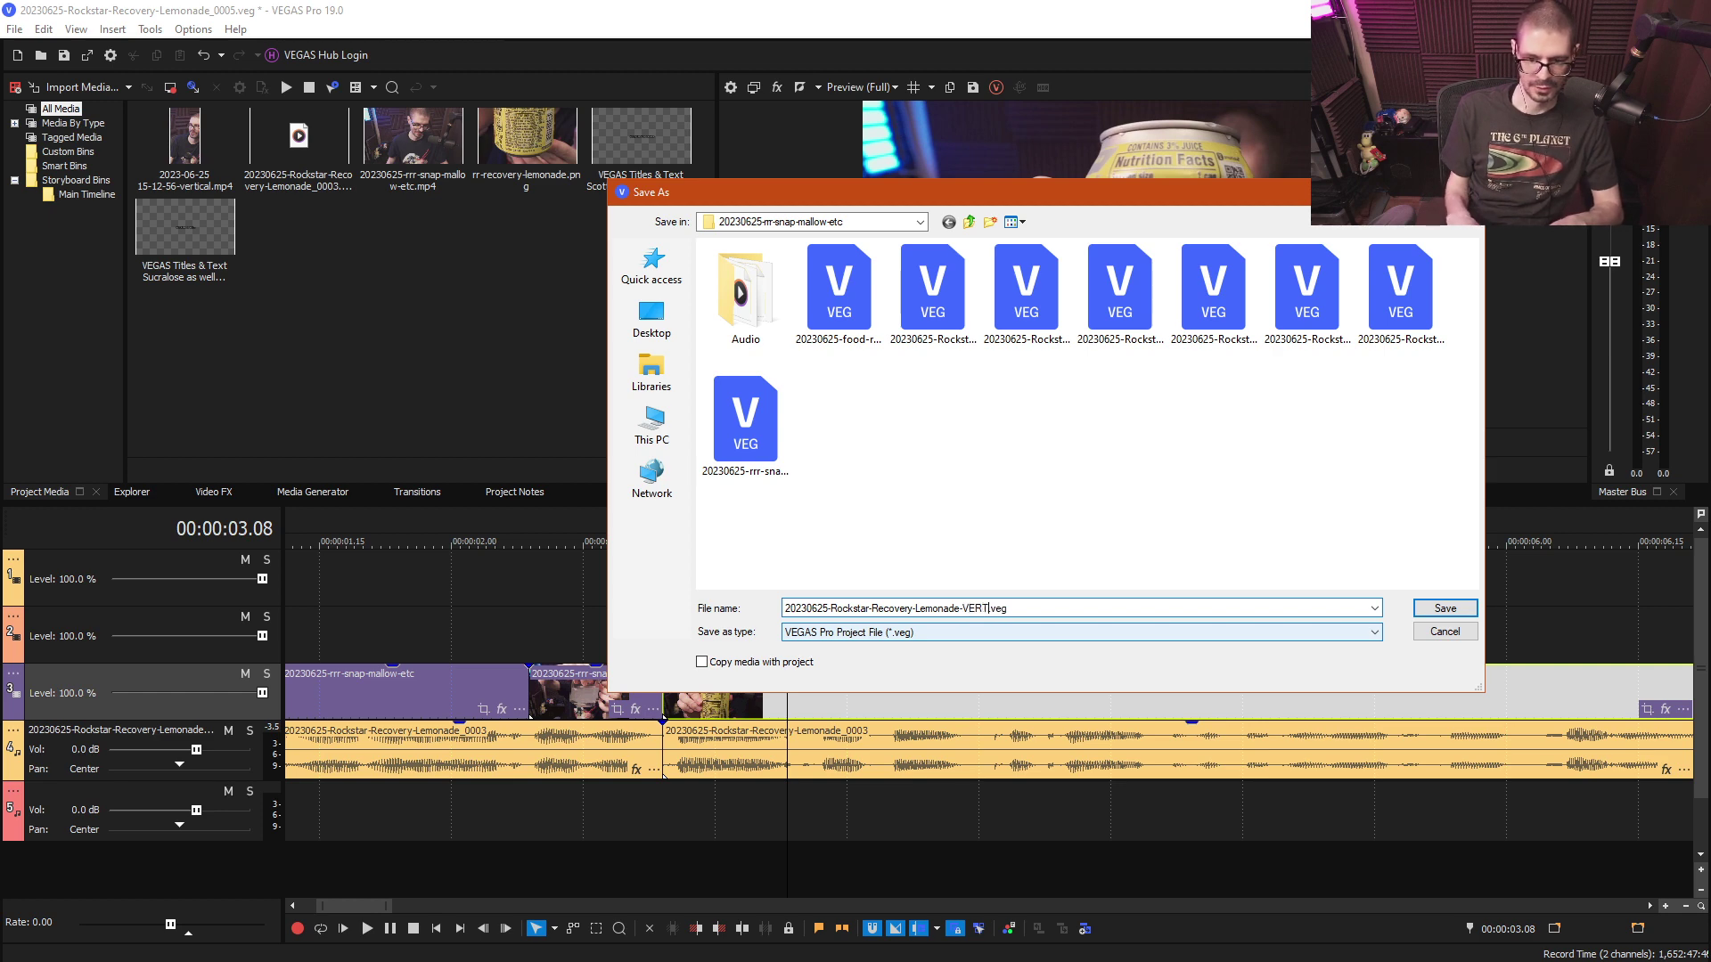
key(Return)
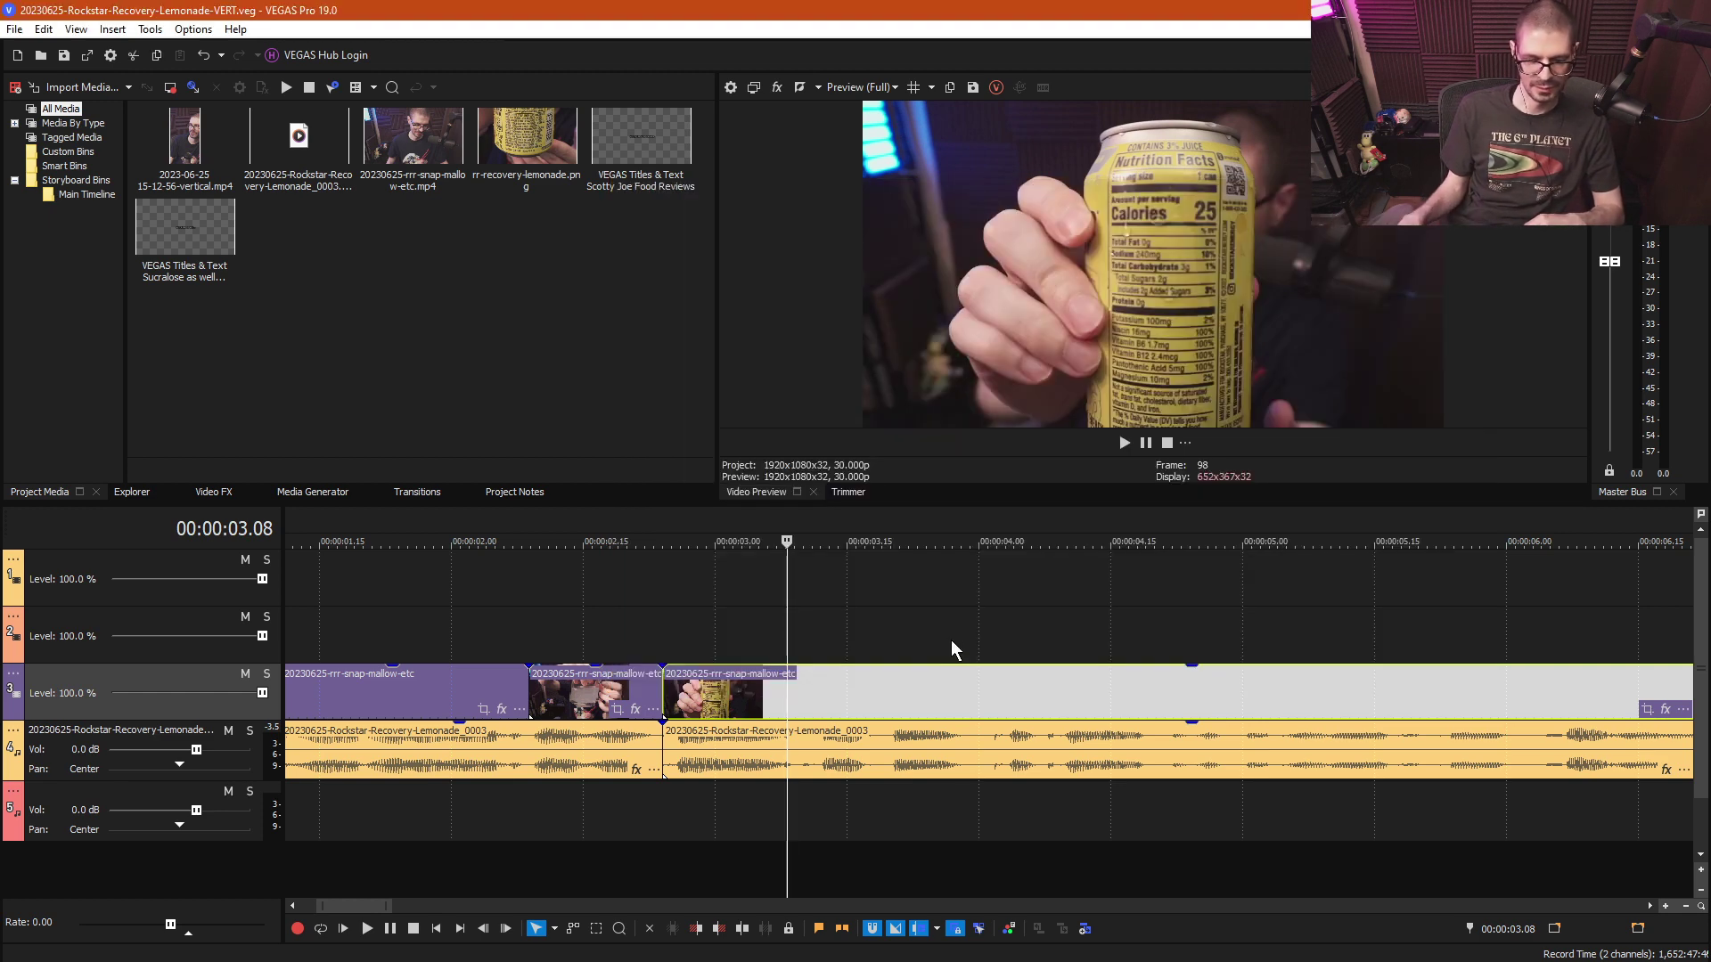
- Play the project from the new cut to about 32 seconds, speeding playback up to 1.5 times
click(714, 630)
scroll(714, 630, down, 6)
key(space)
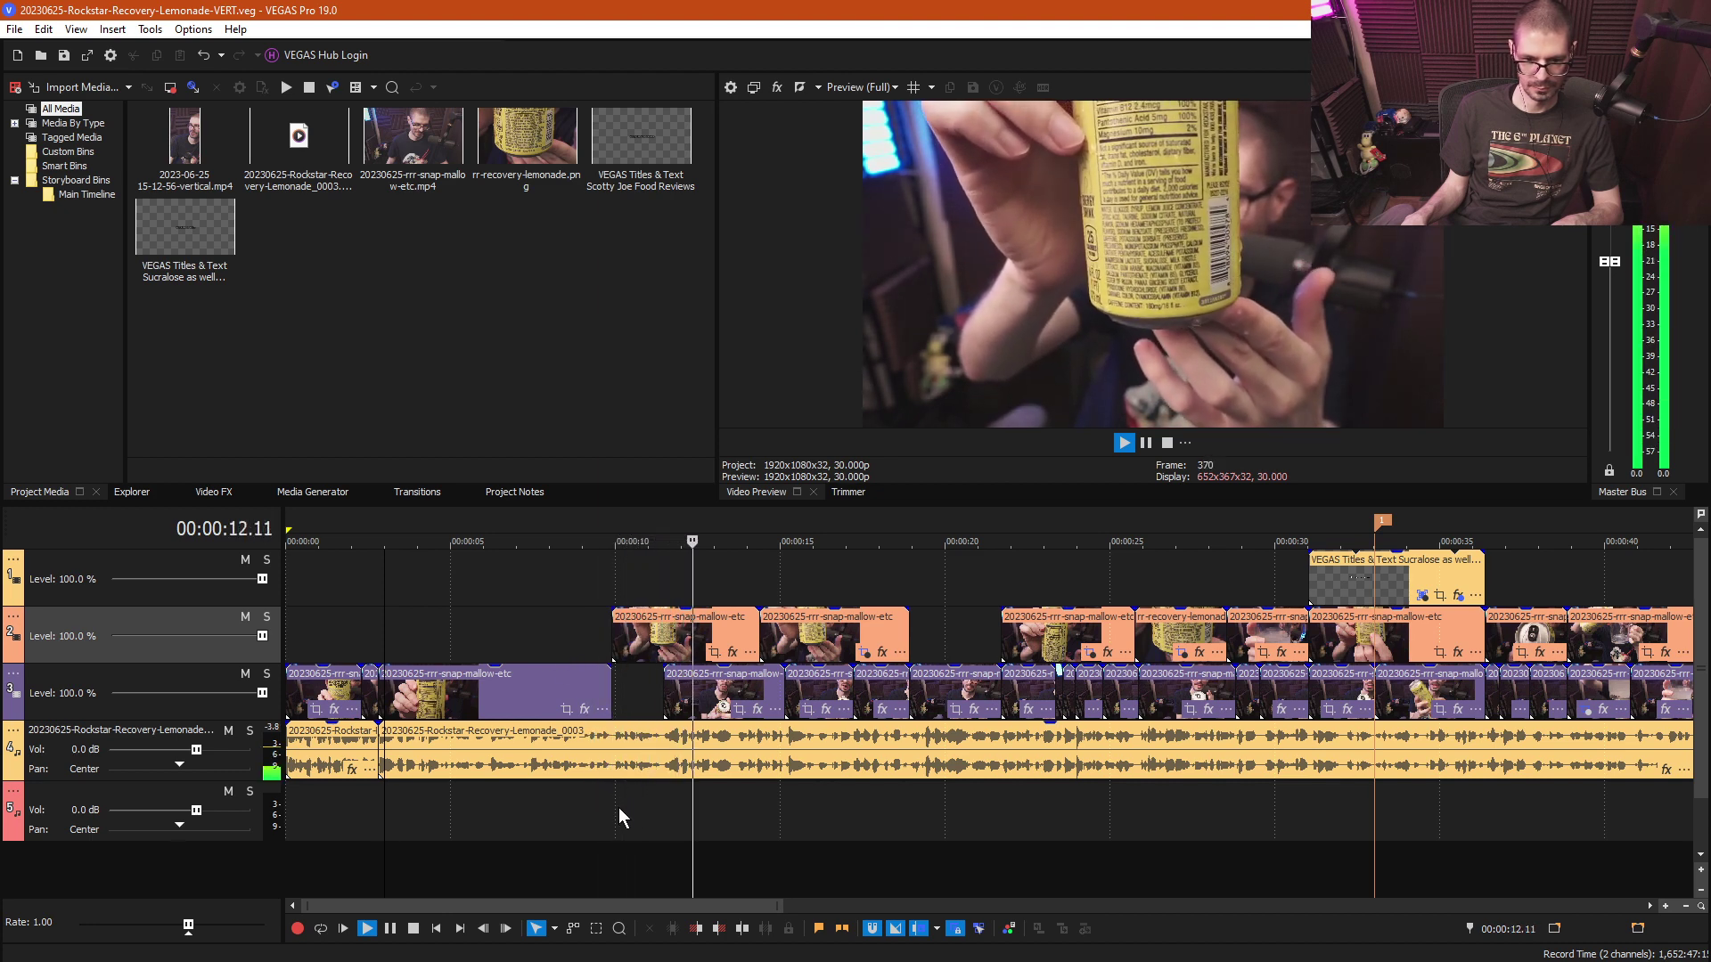
key(l)
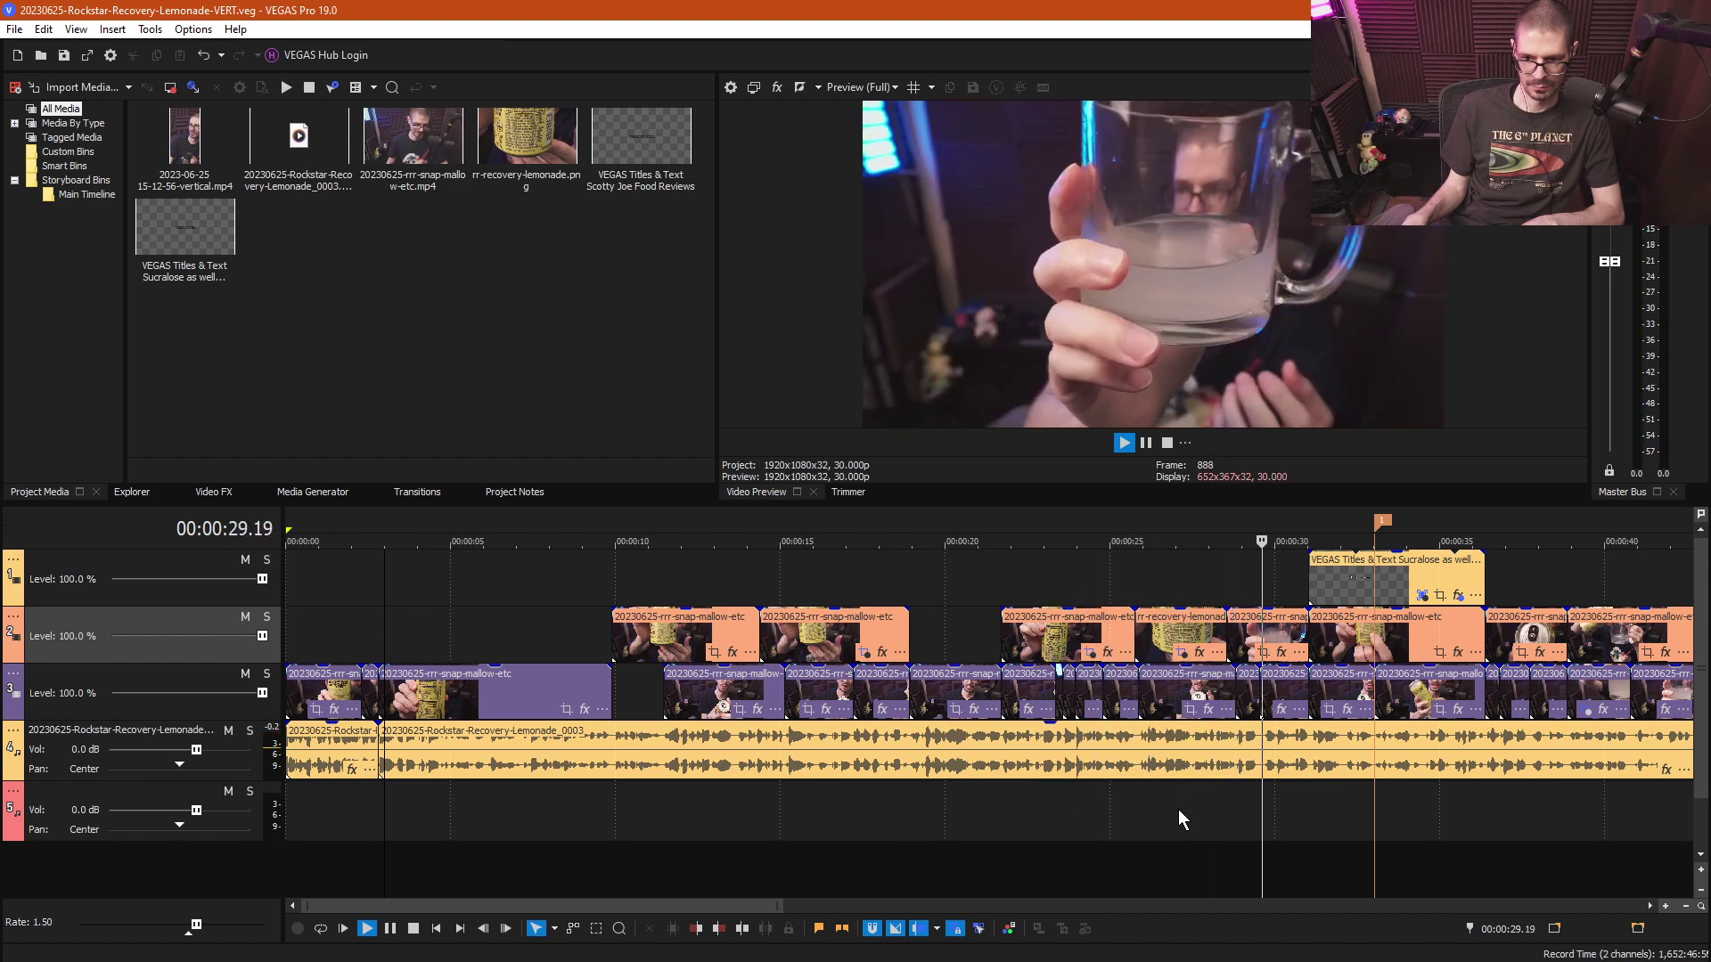
key(k)
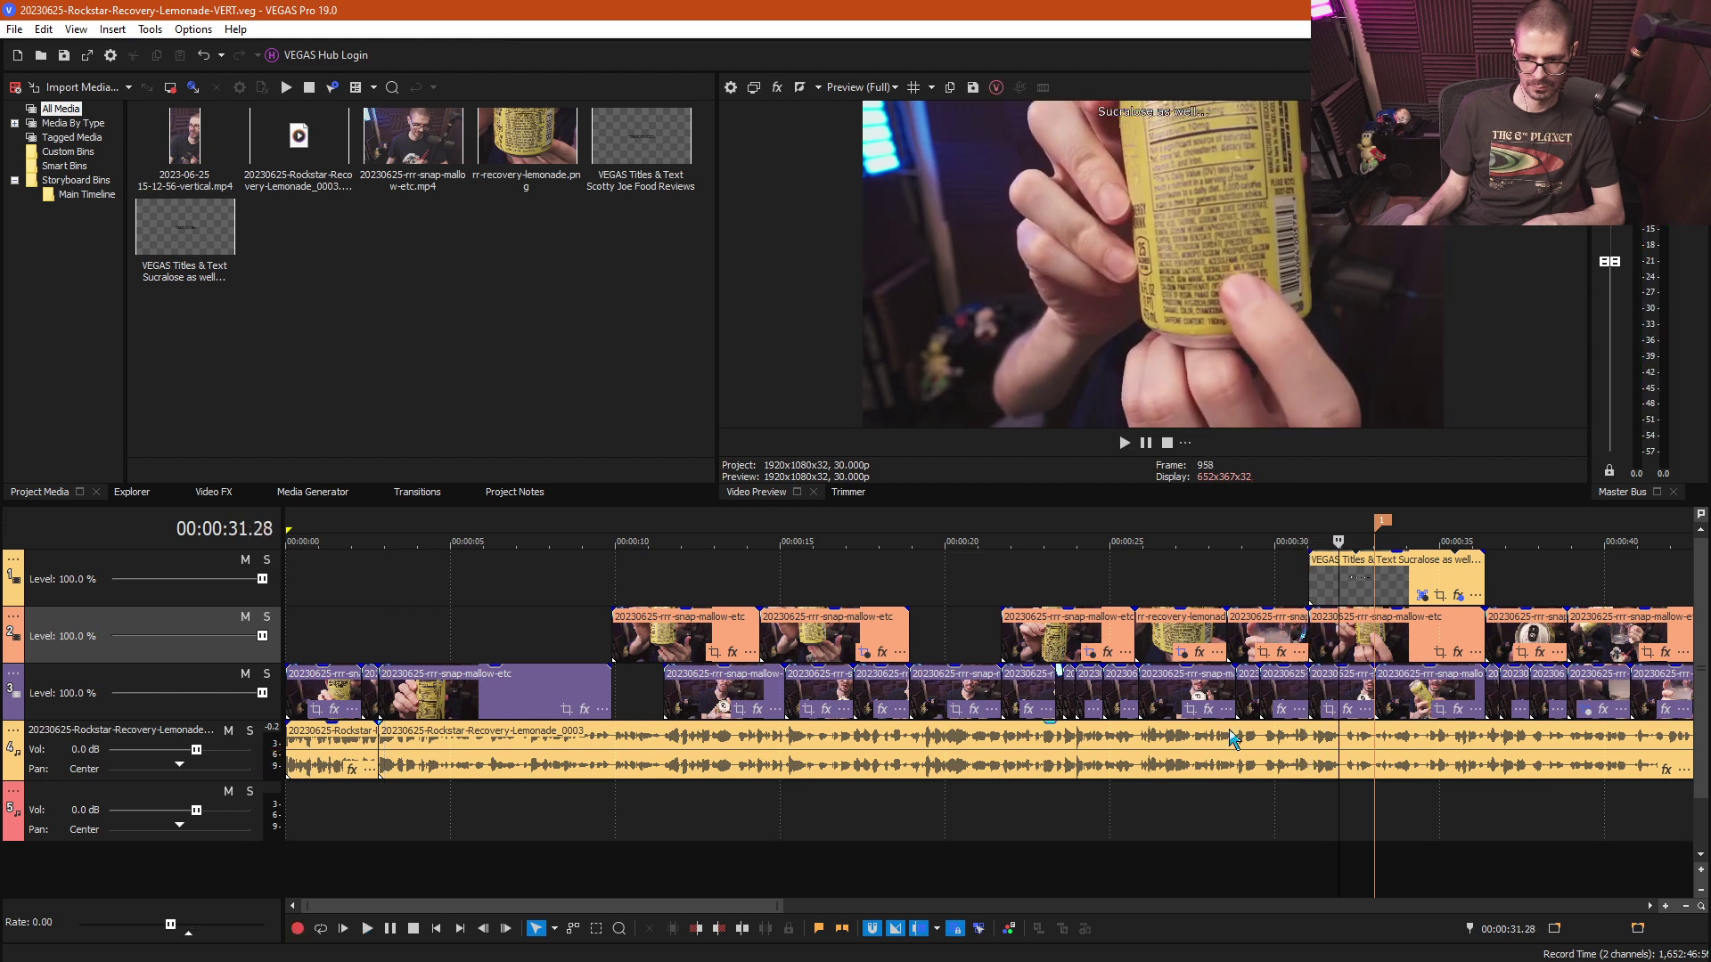
- Replay the ingredients still and the mug shot from about 26 seconds to the start of the Sucralose title
click(1156, 586)
scroll(1162, 588, up, 3)
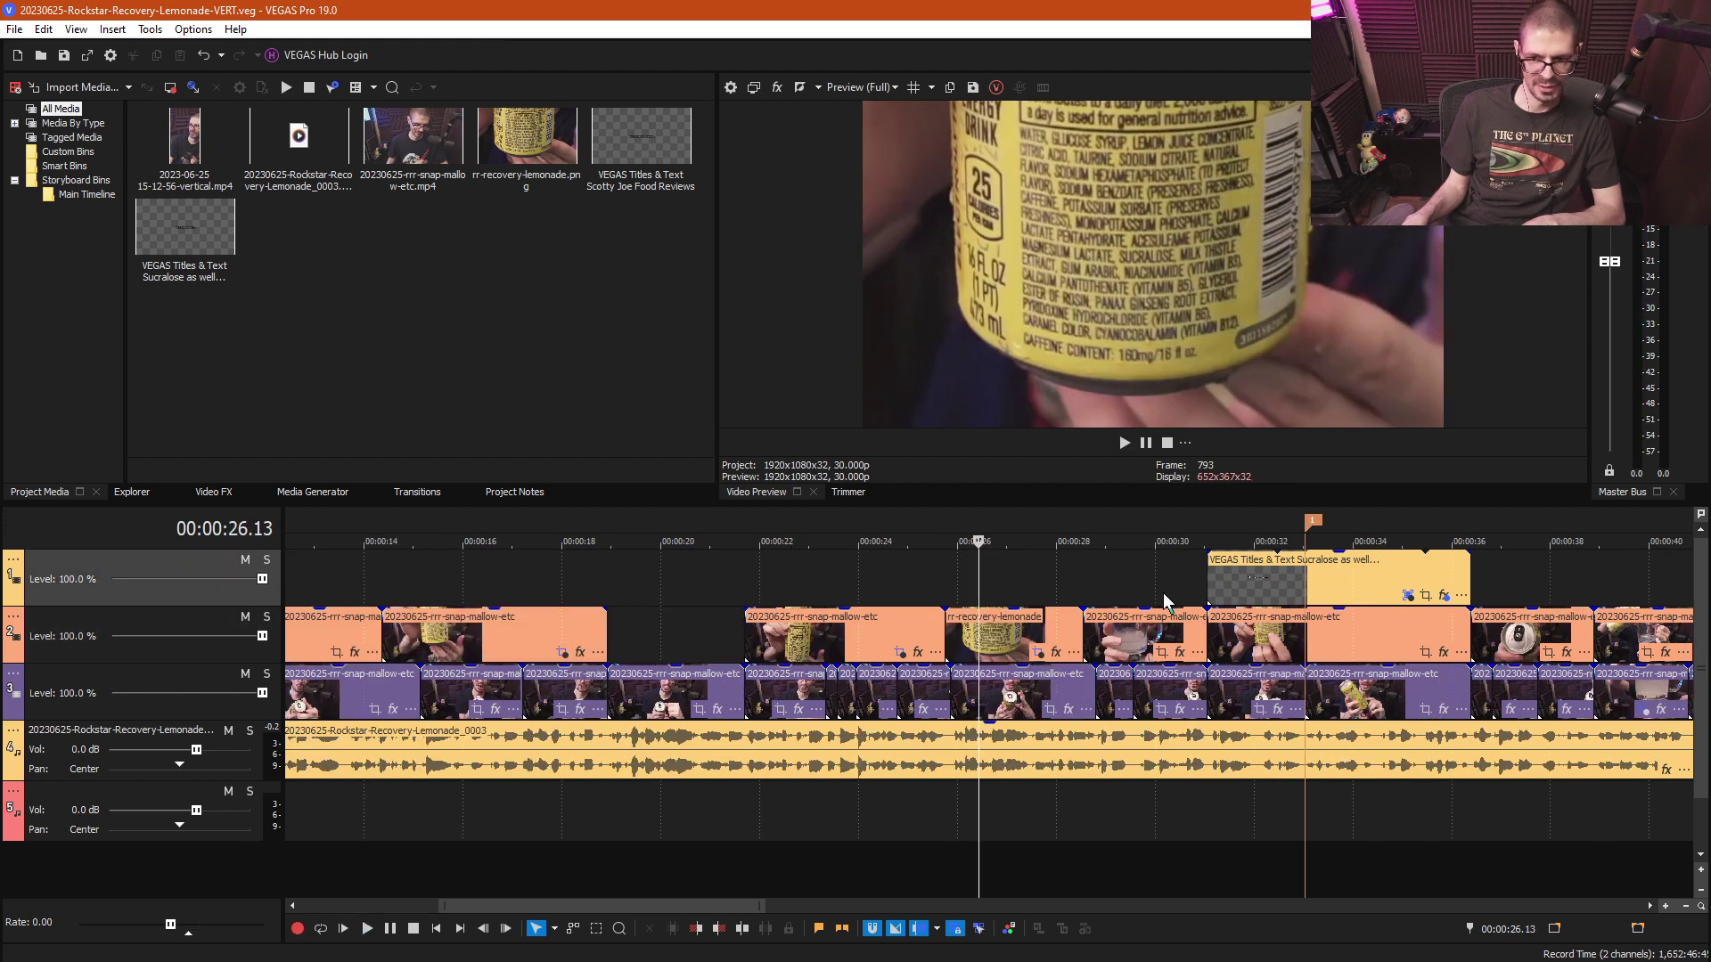
click(995, 621)
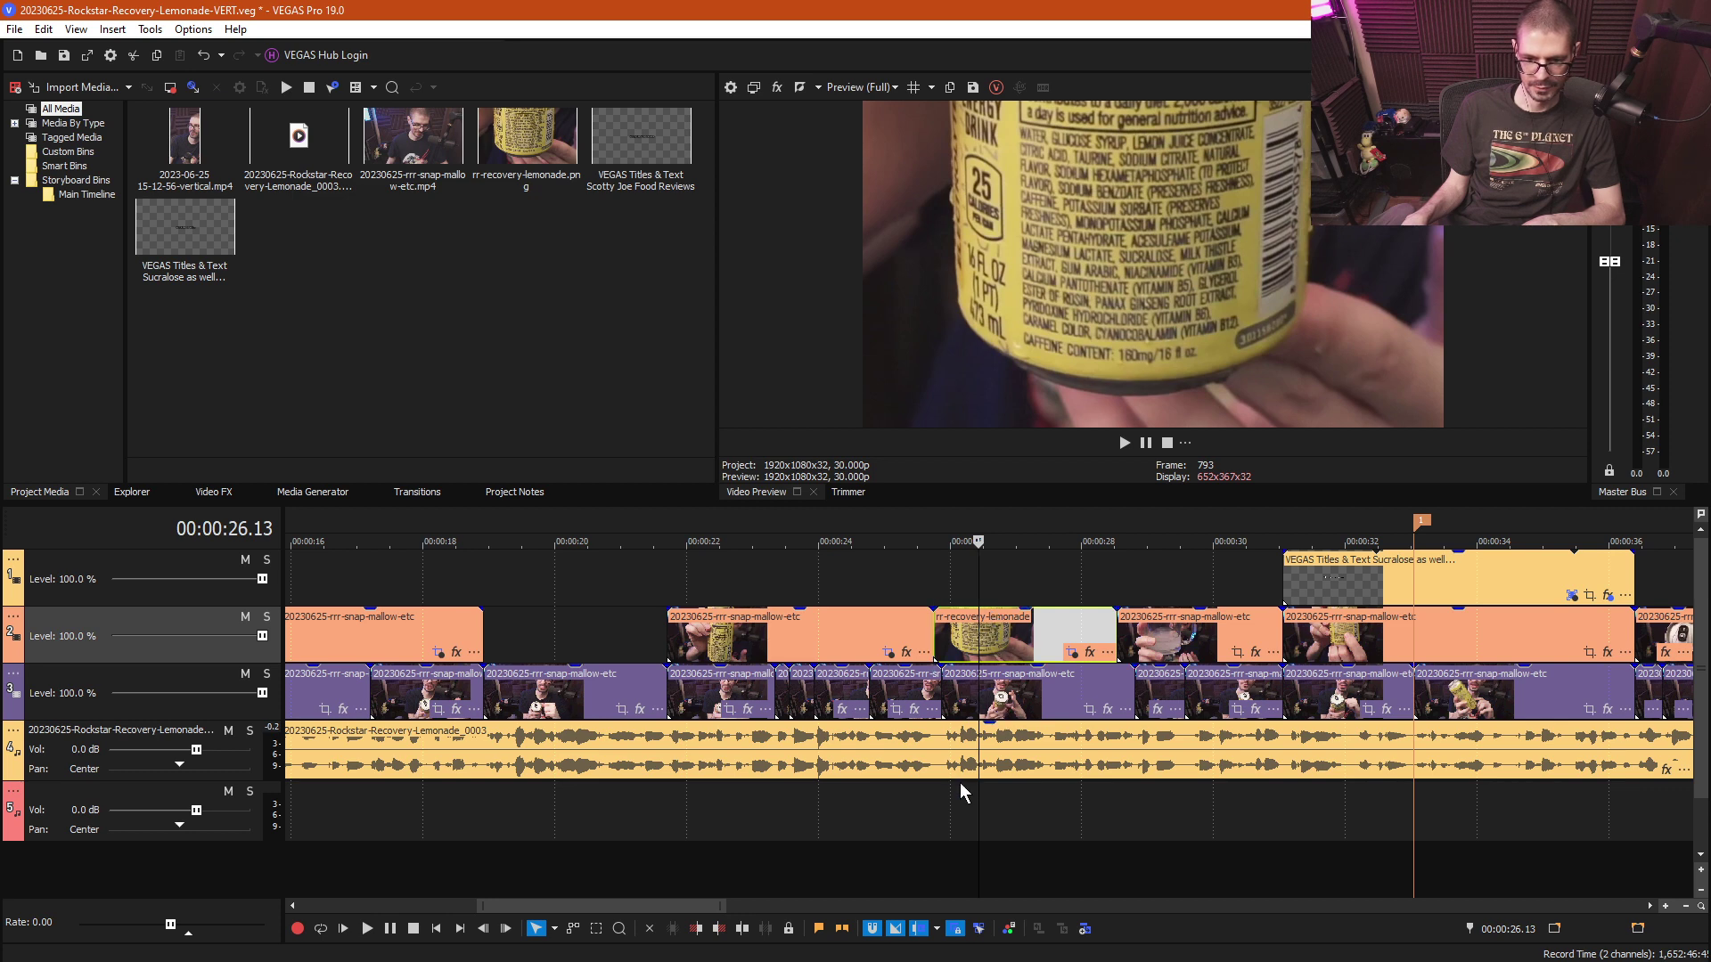
click(939, 773)
key(space)
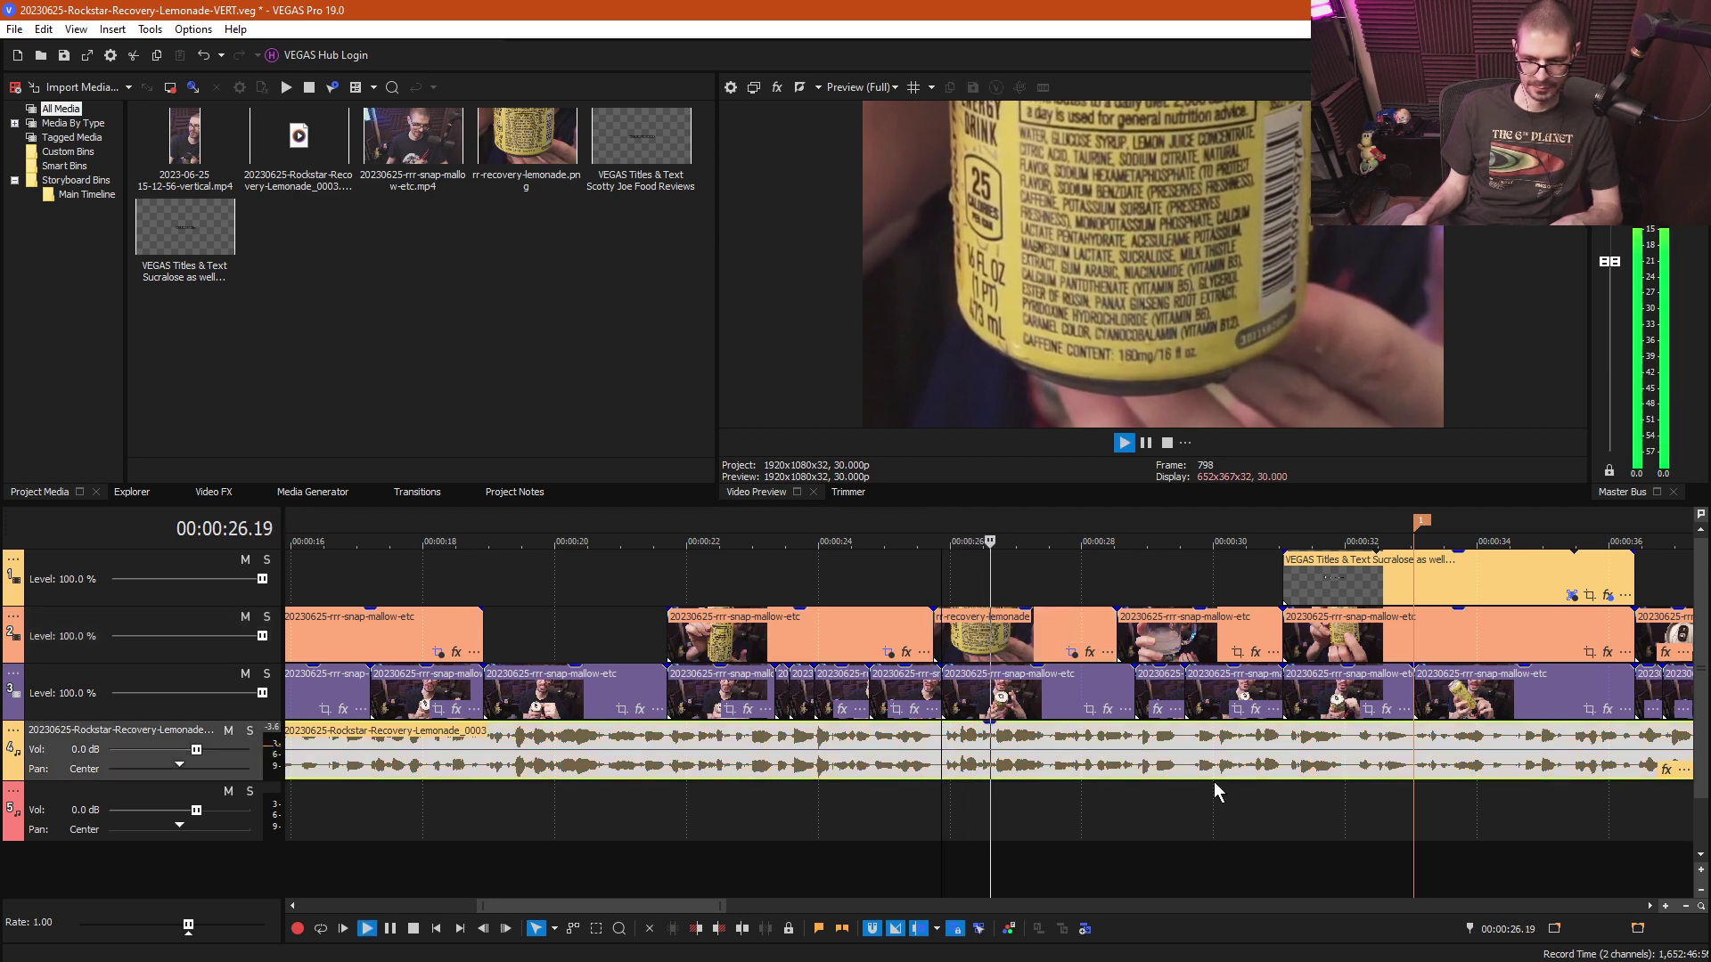
click(1090, 586)
key(l)
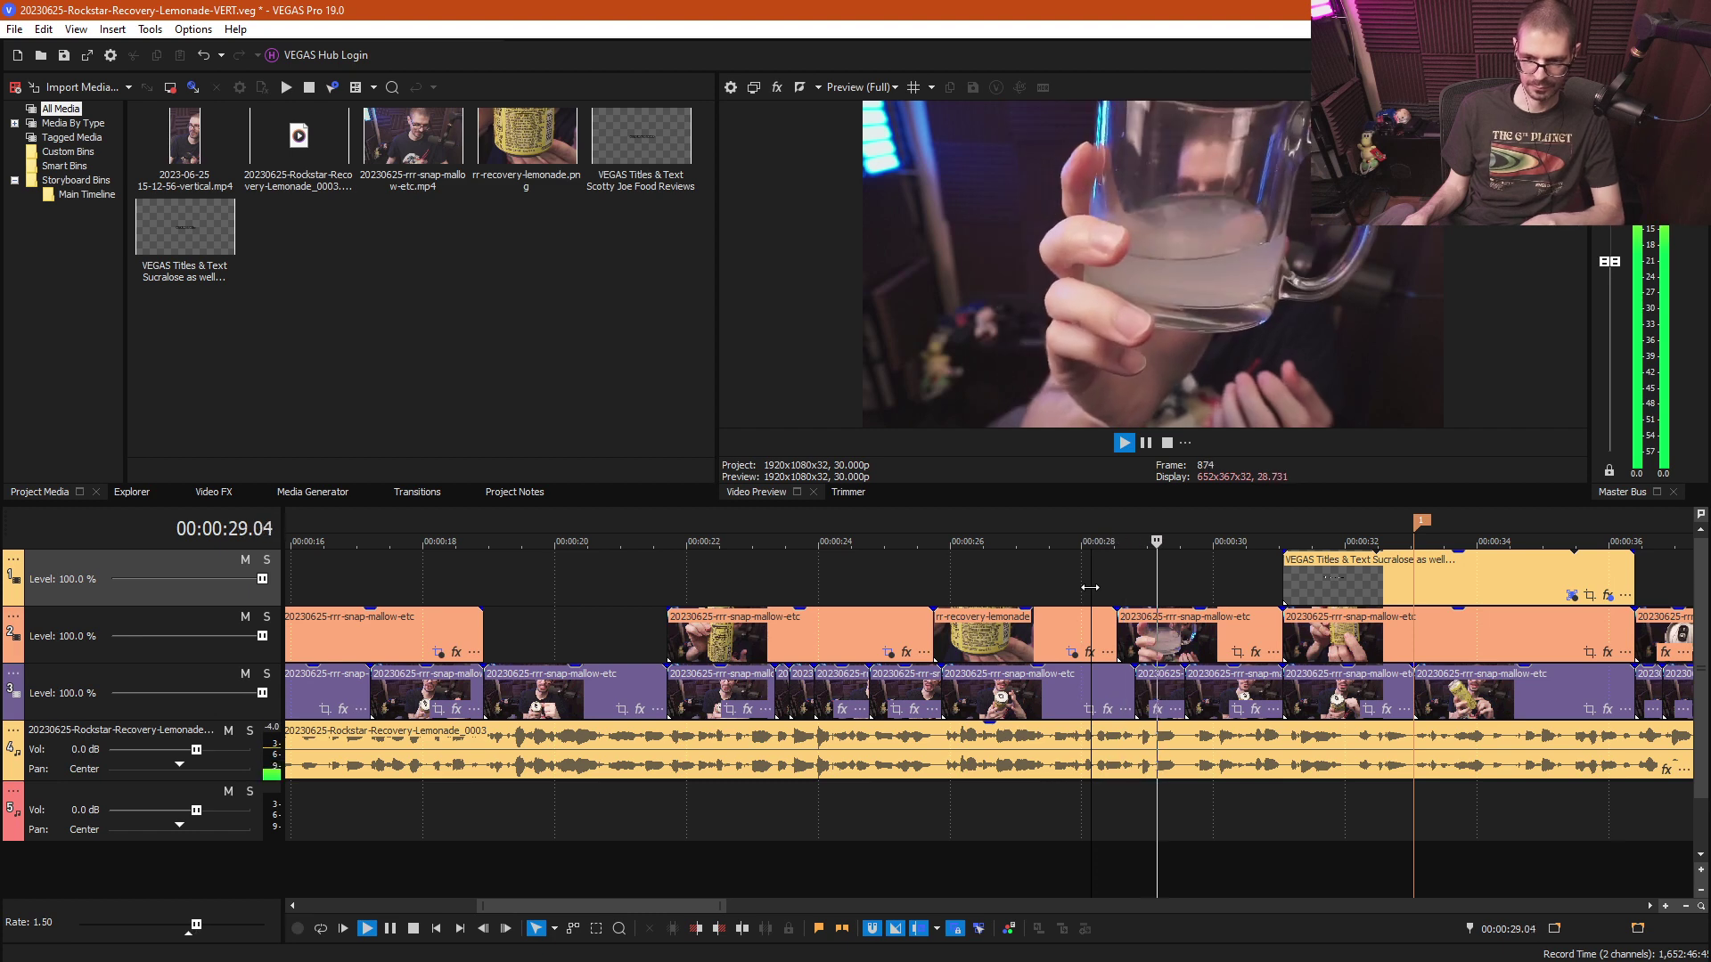
scroll(1091, 588, down, 3)
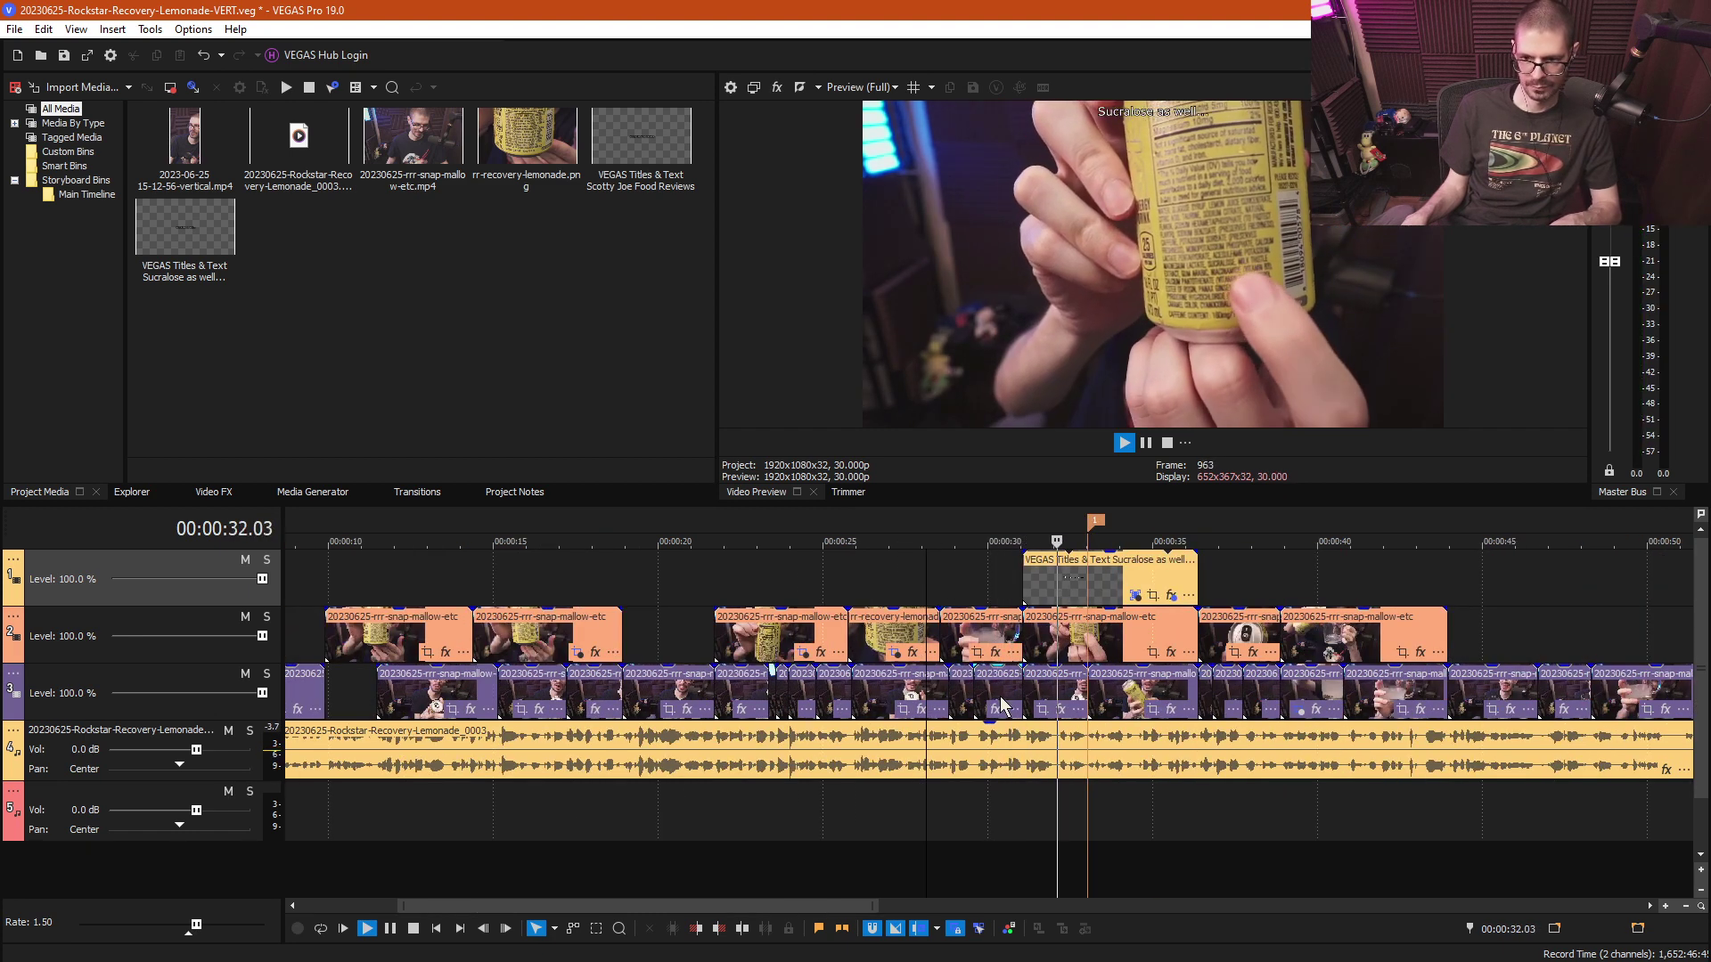
key(k)
- Play short passages between about 32 and 38 seconds to find where the ingredients section ends
click(1114, 759)
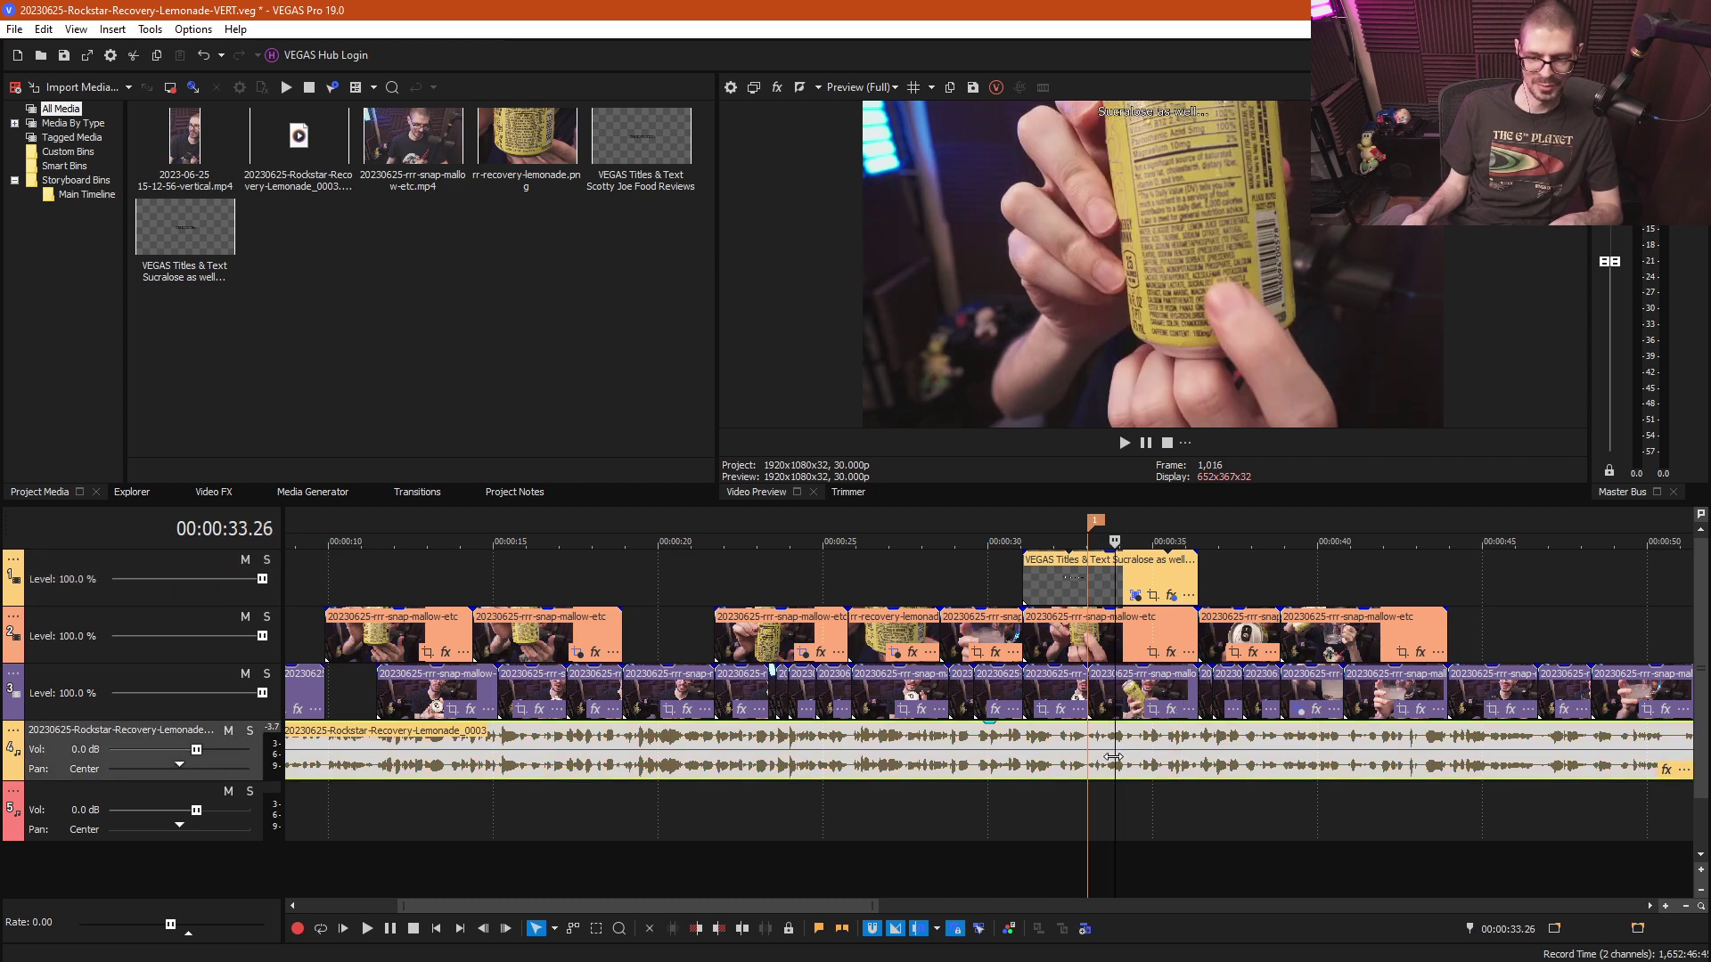
key(space)
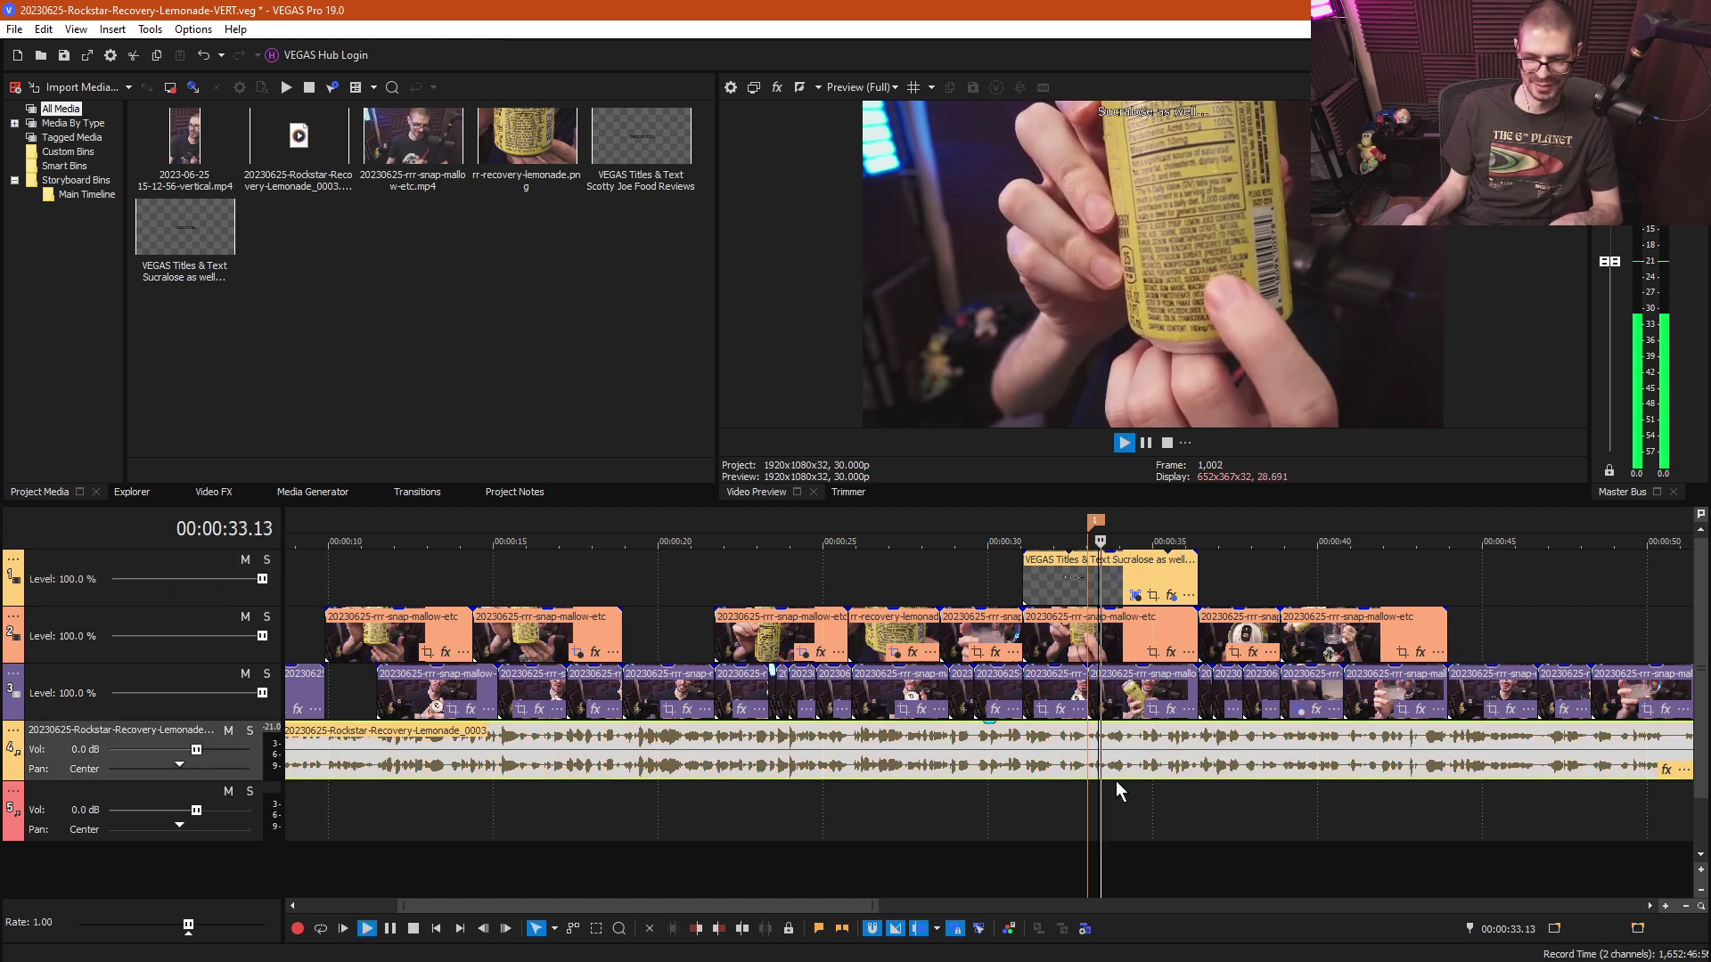
click(1066, 762)
key(space)
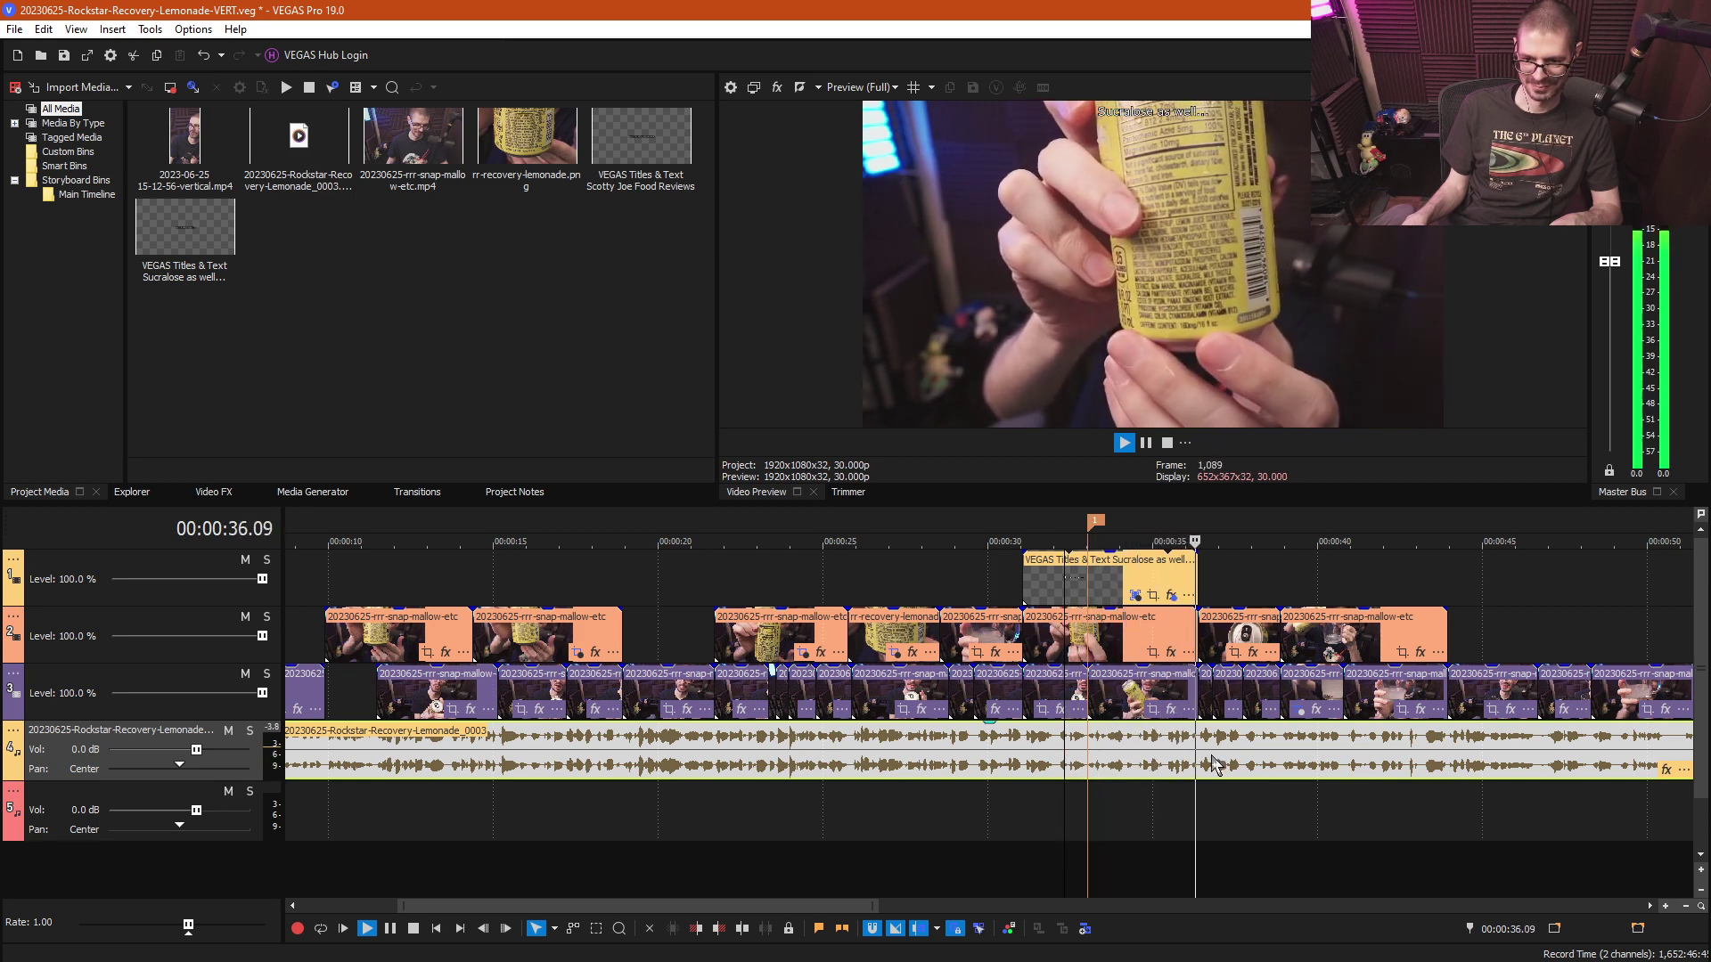
key(space)
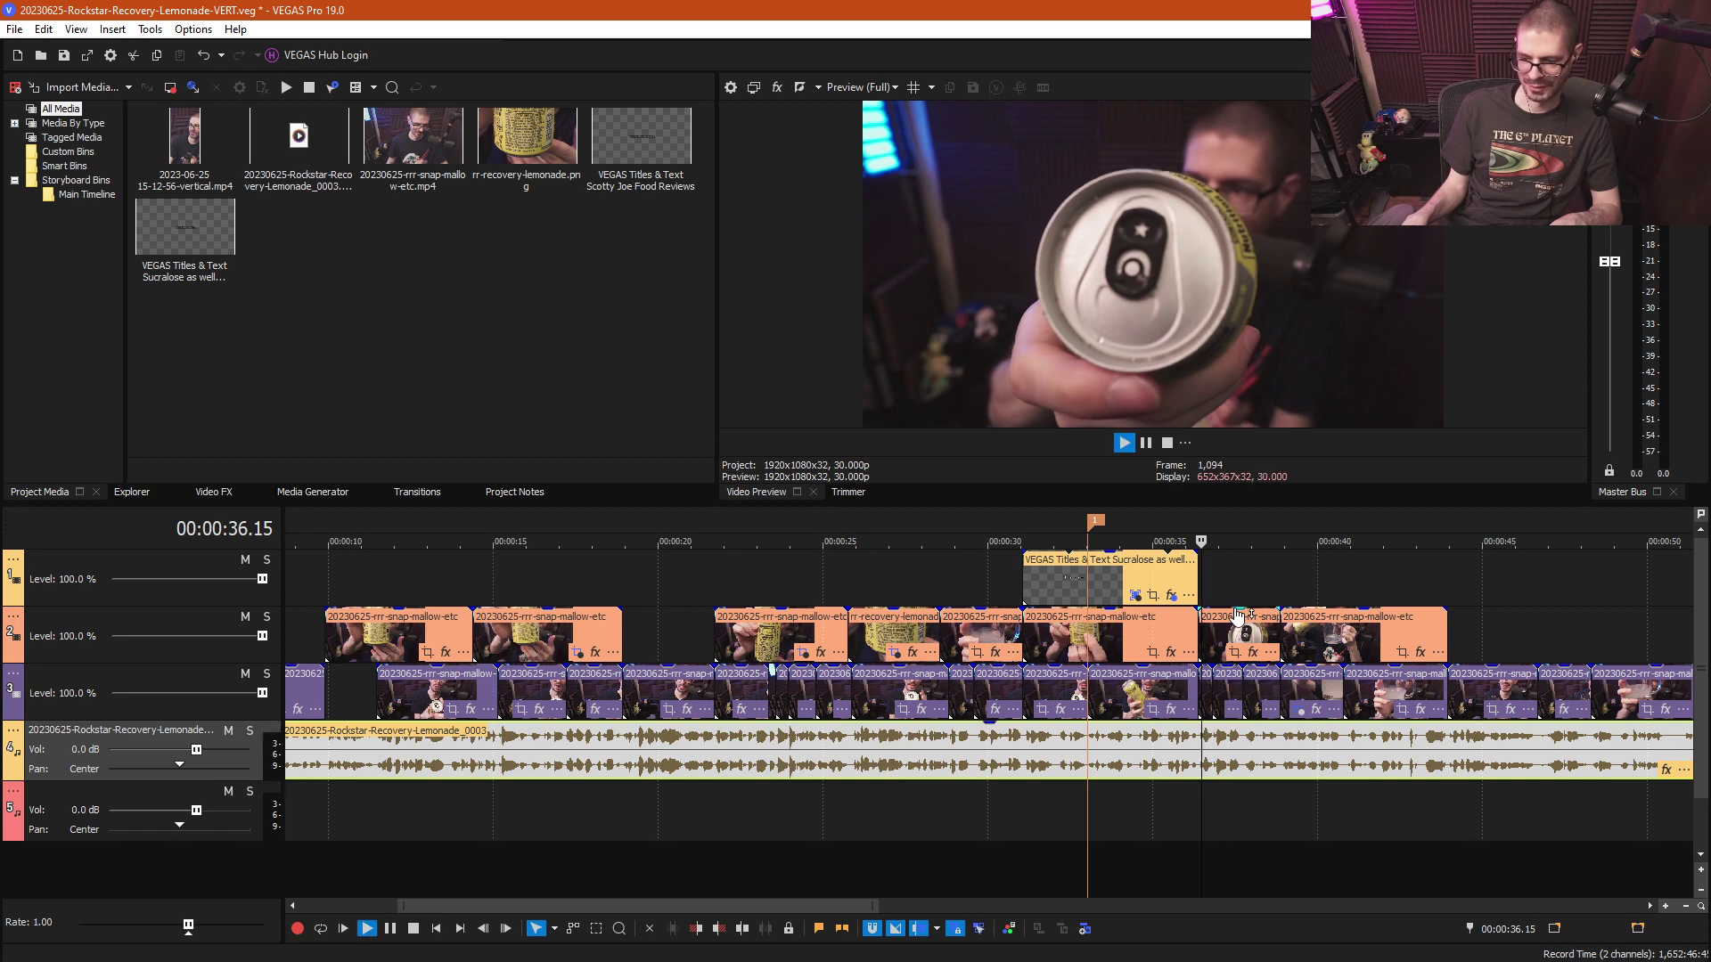
key(space)
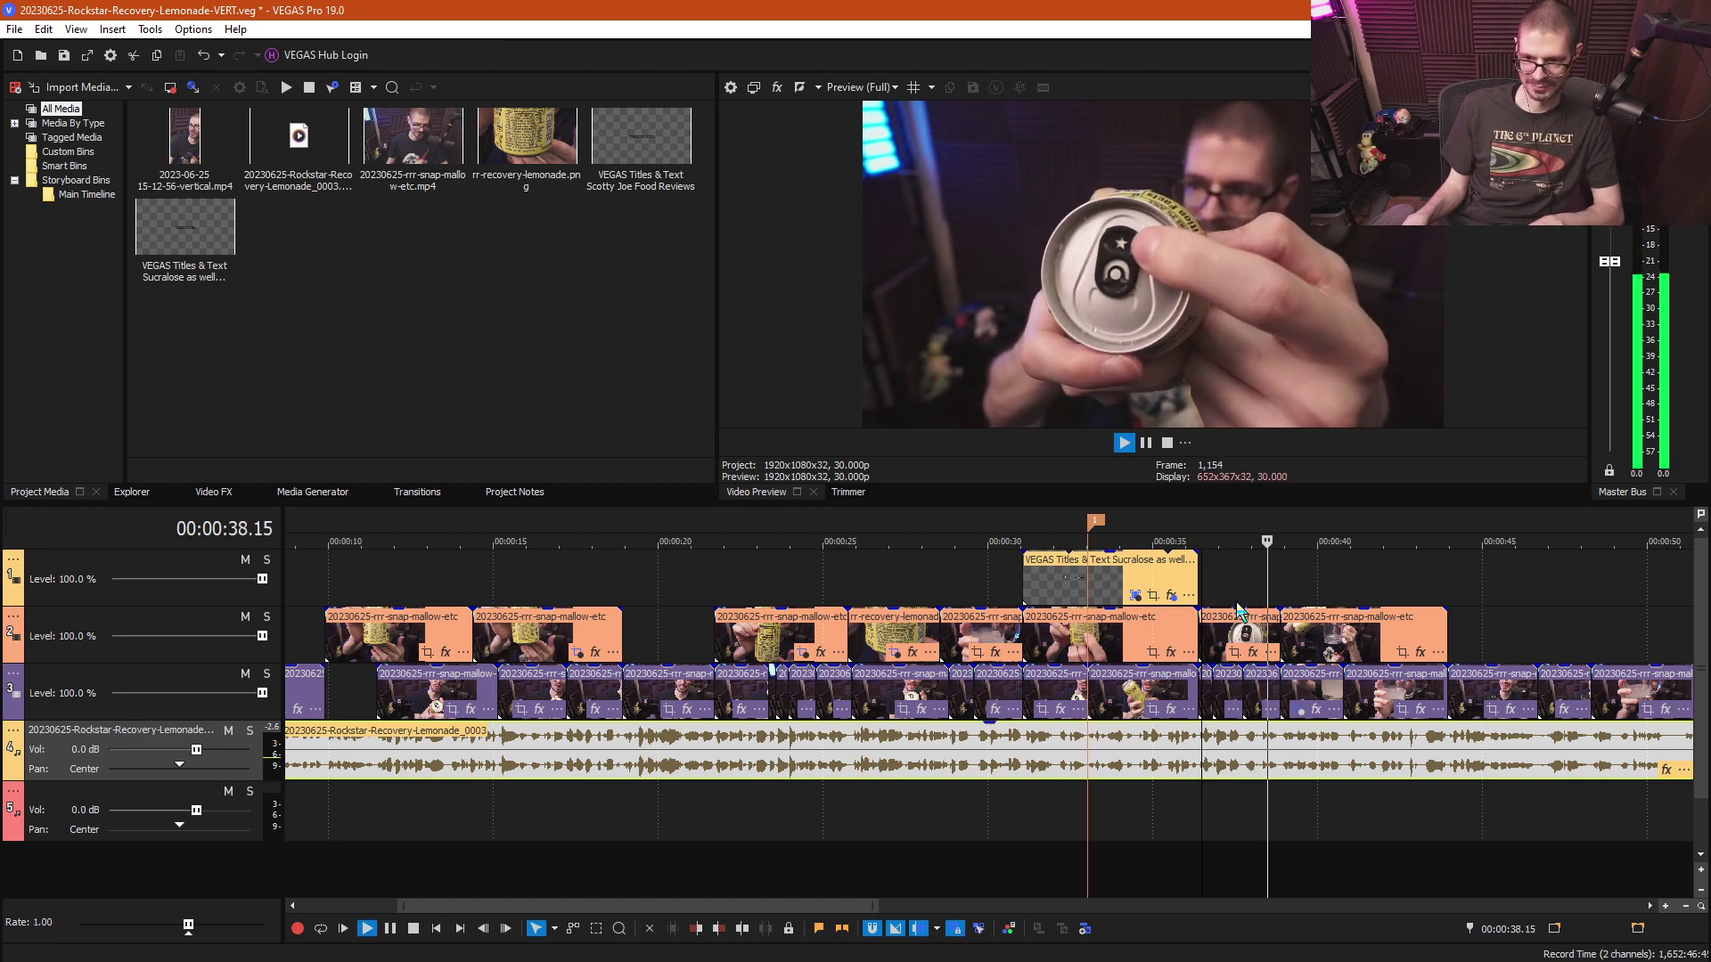
key(space)
- Split the audio clip at 00:00:36.12, where the Sucralose title ends
click(1203, 805)
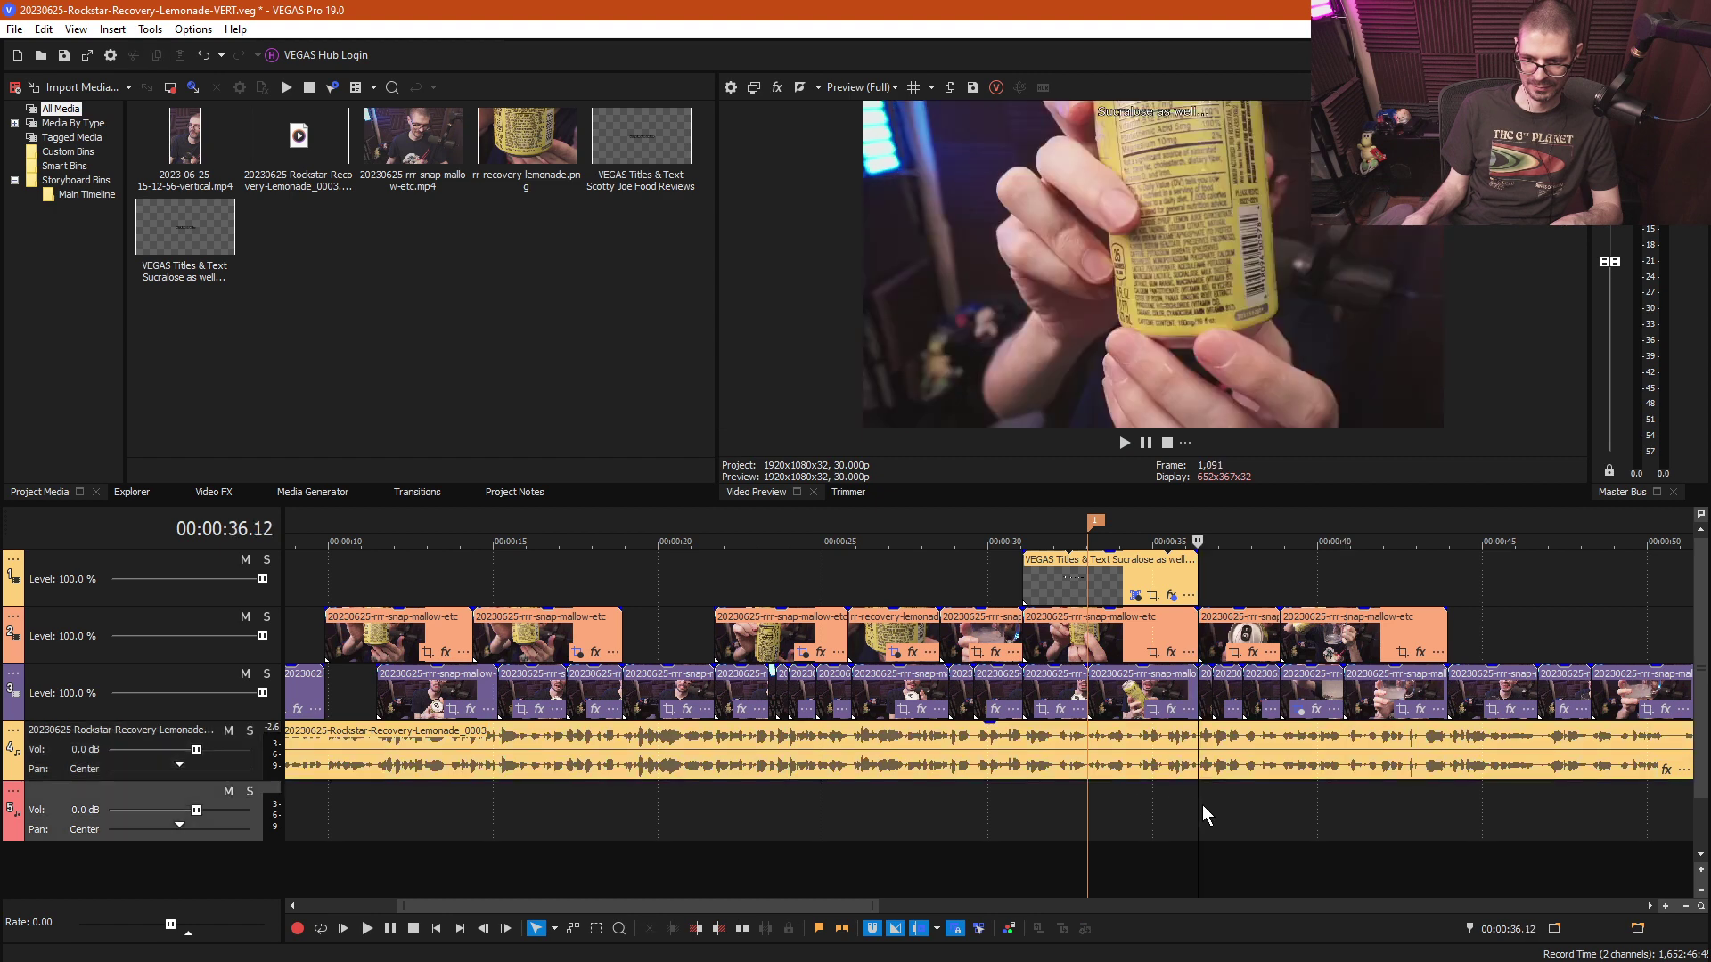
scroll(1201, 807, up, 5)
scroll(1025, 813, down, 5)
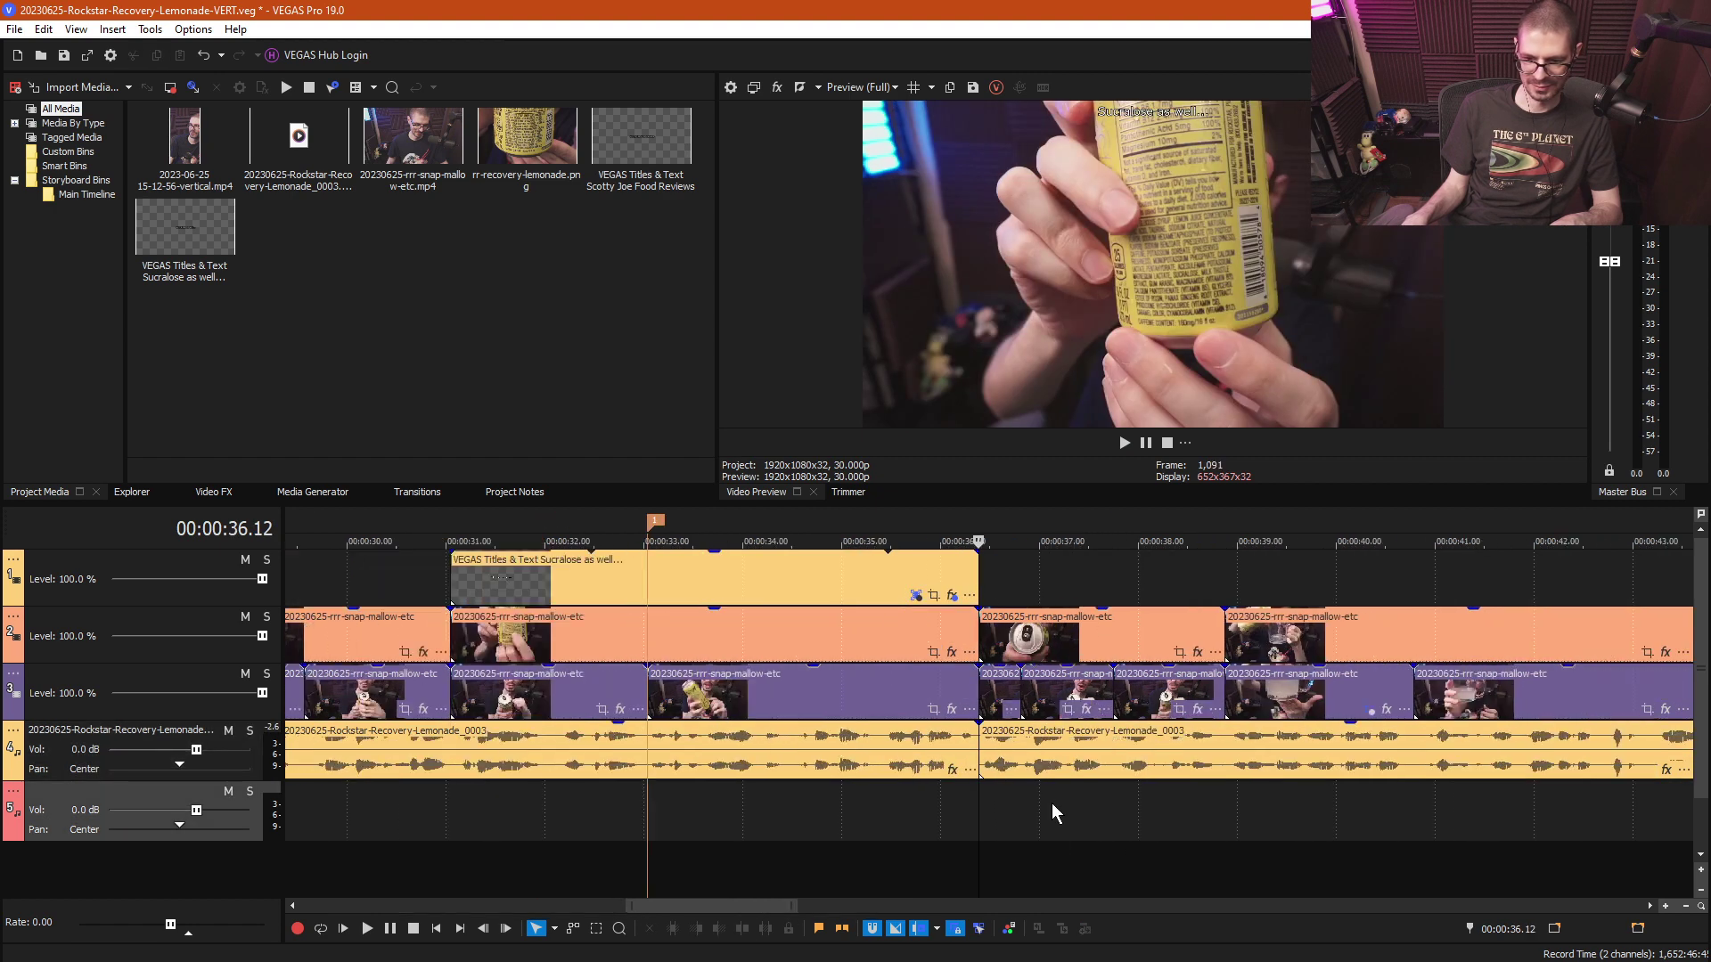
- Play the can-pouring shot to find a cut point and split the video and audio clips at 00:00:40.26
click(1276, 804)
key(space)
scroll(1159, 806, down, 2)
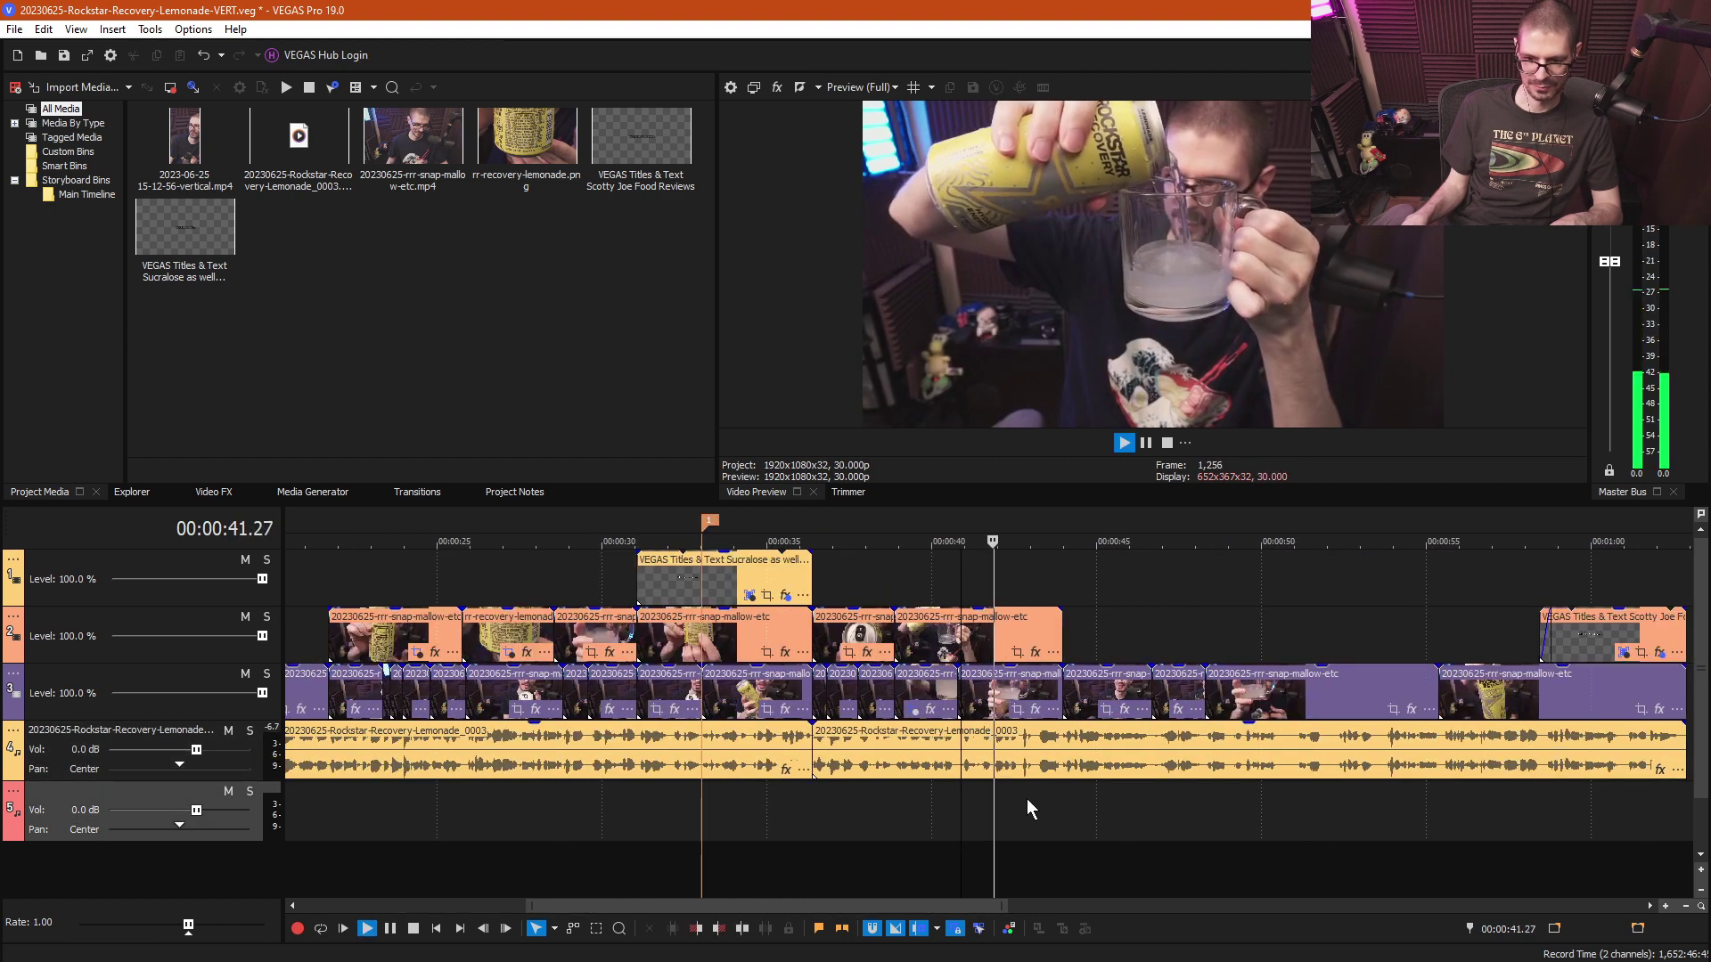
scroll(980, 802, up, 4)
scroll(839, 818, down, 1)
key(Return)
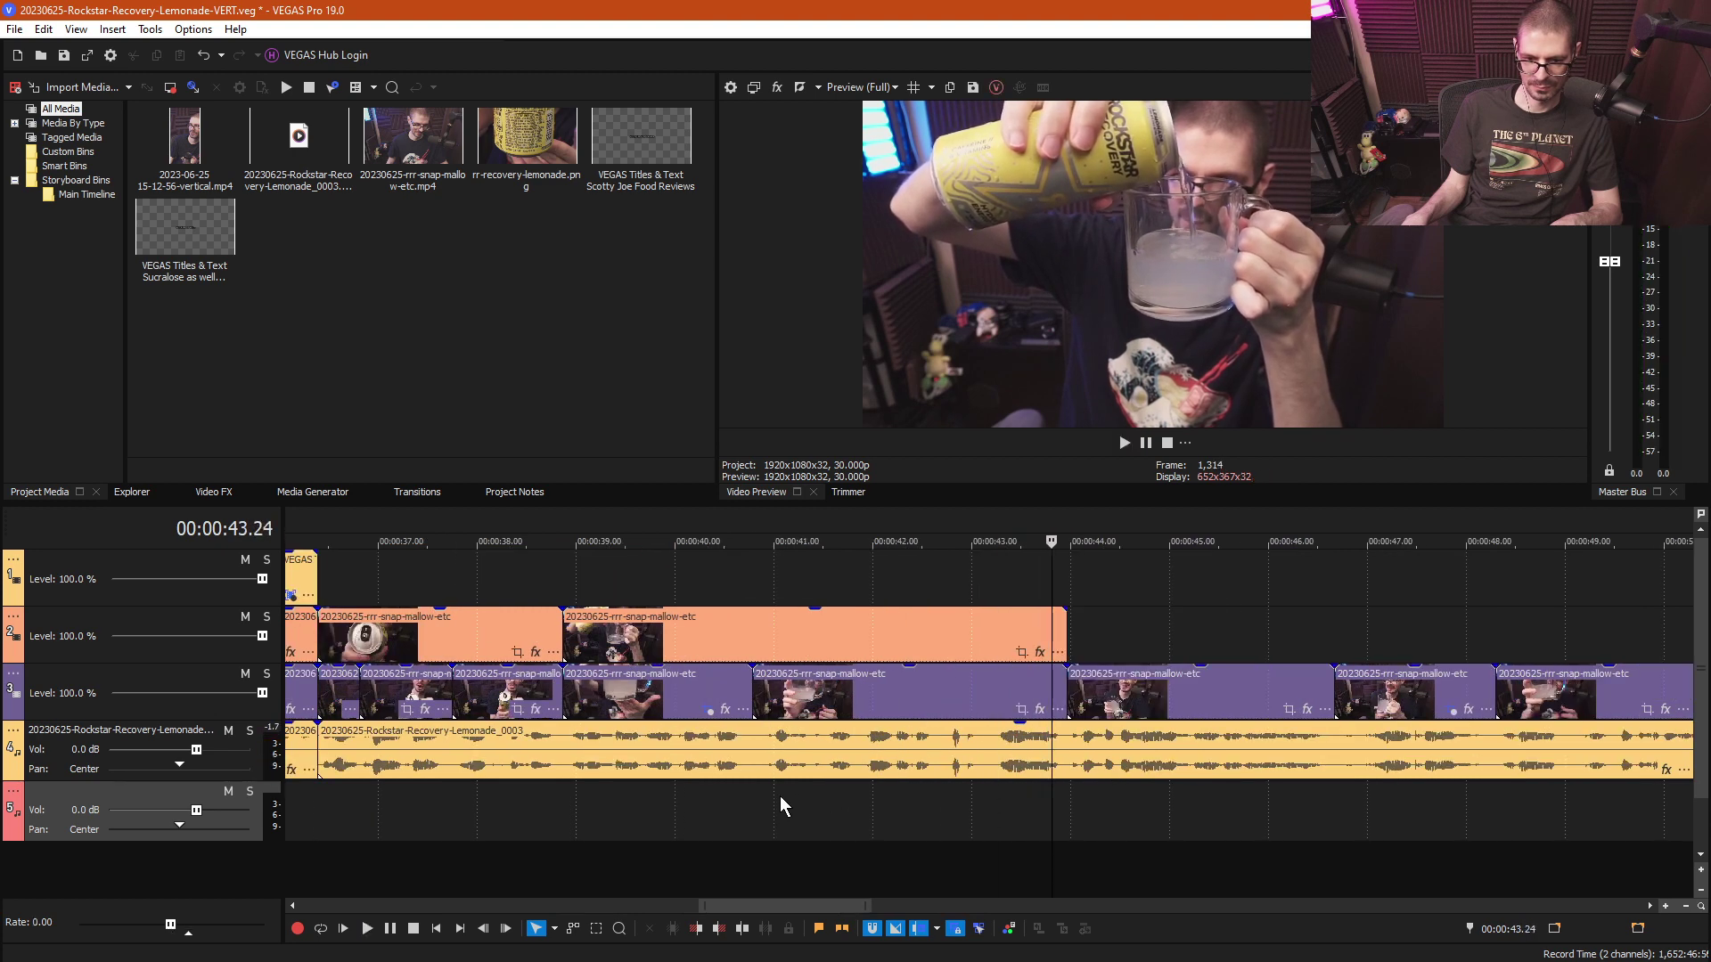
click(762, 798)
key(s)
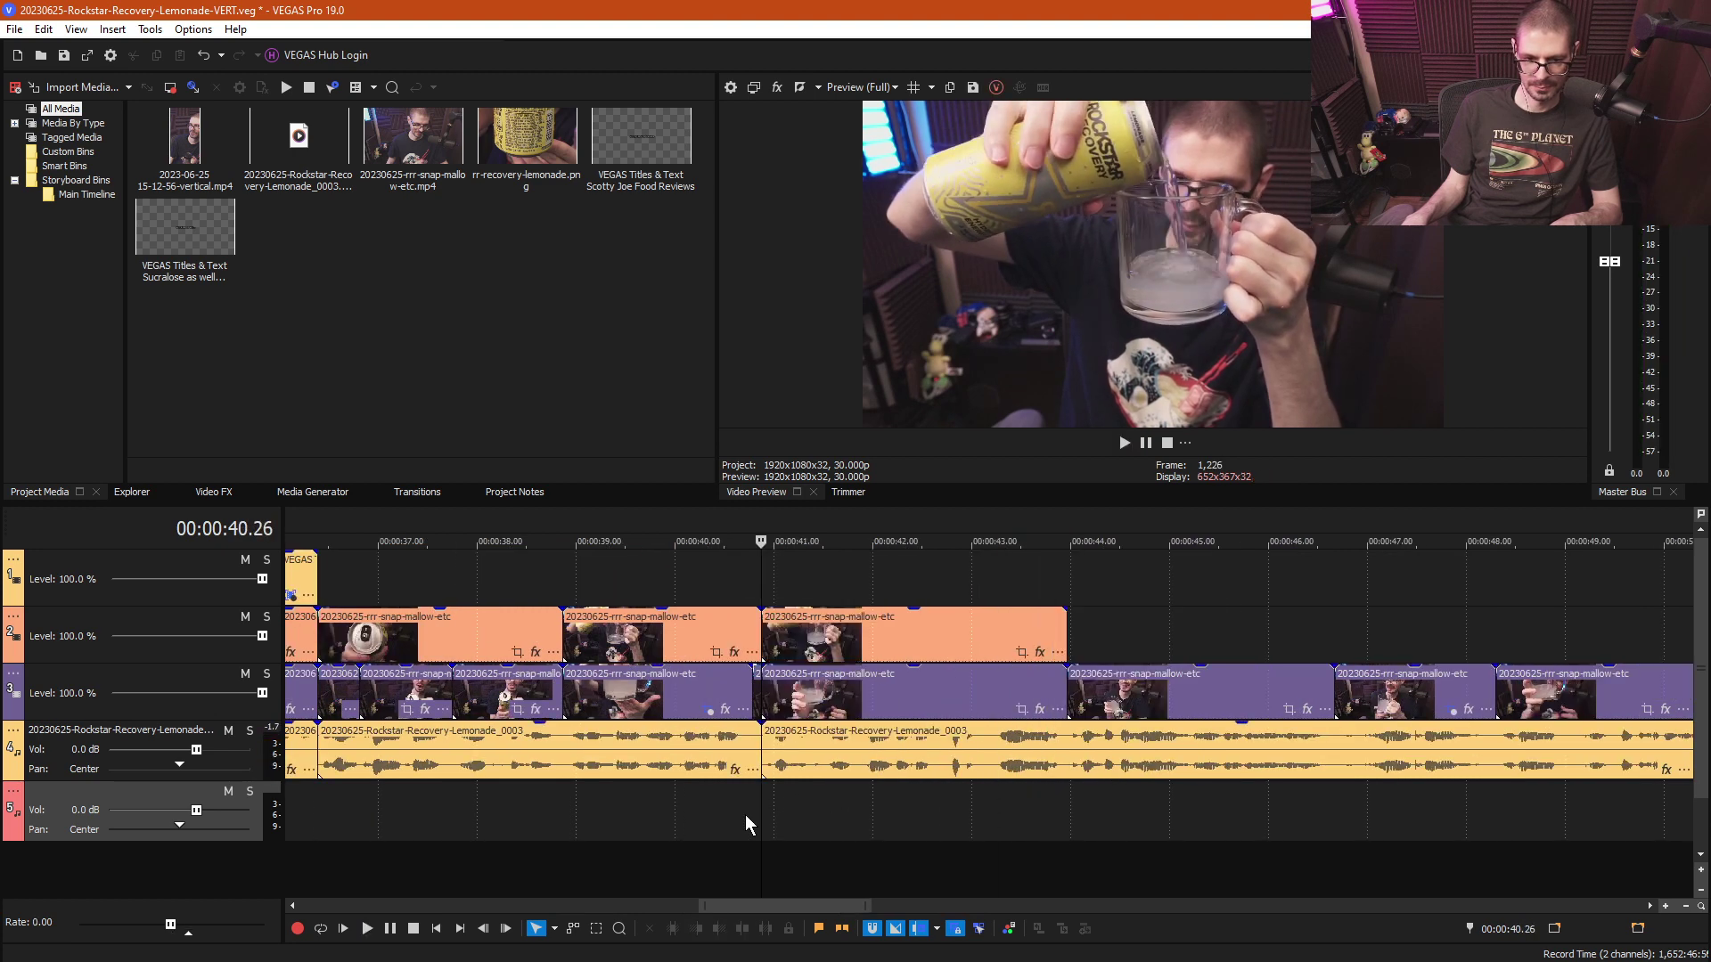
- Delete all video and audio clips between 00:00:36.12 and 00:00:40.26 and return to the normal edit tool
scroll(745, 814, down, 2)
drag(718, 579, 976, 800)
click(698, 599)
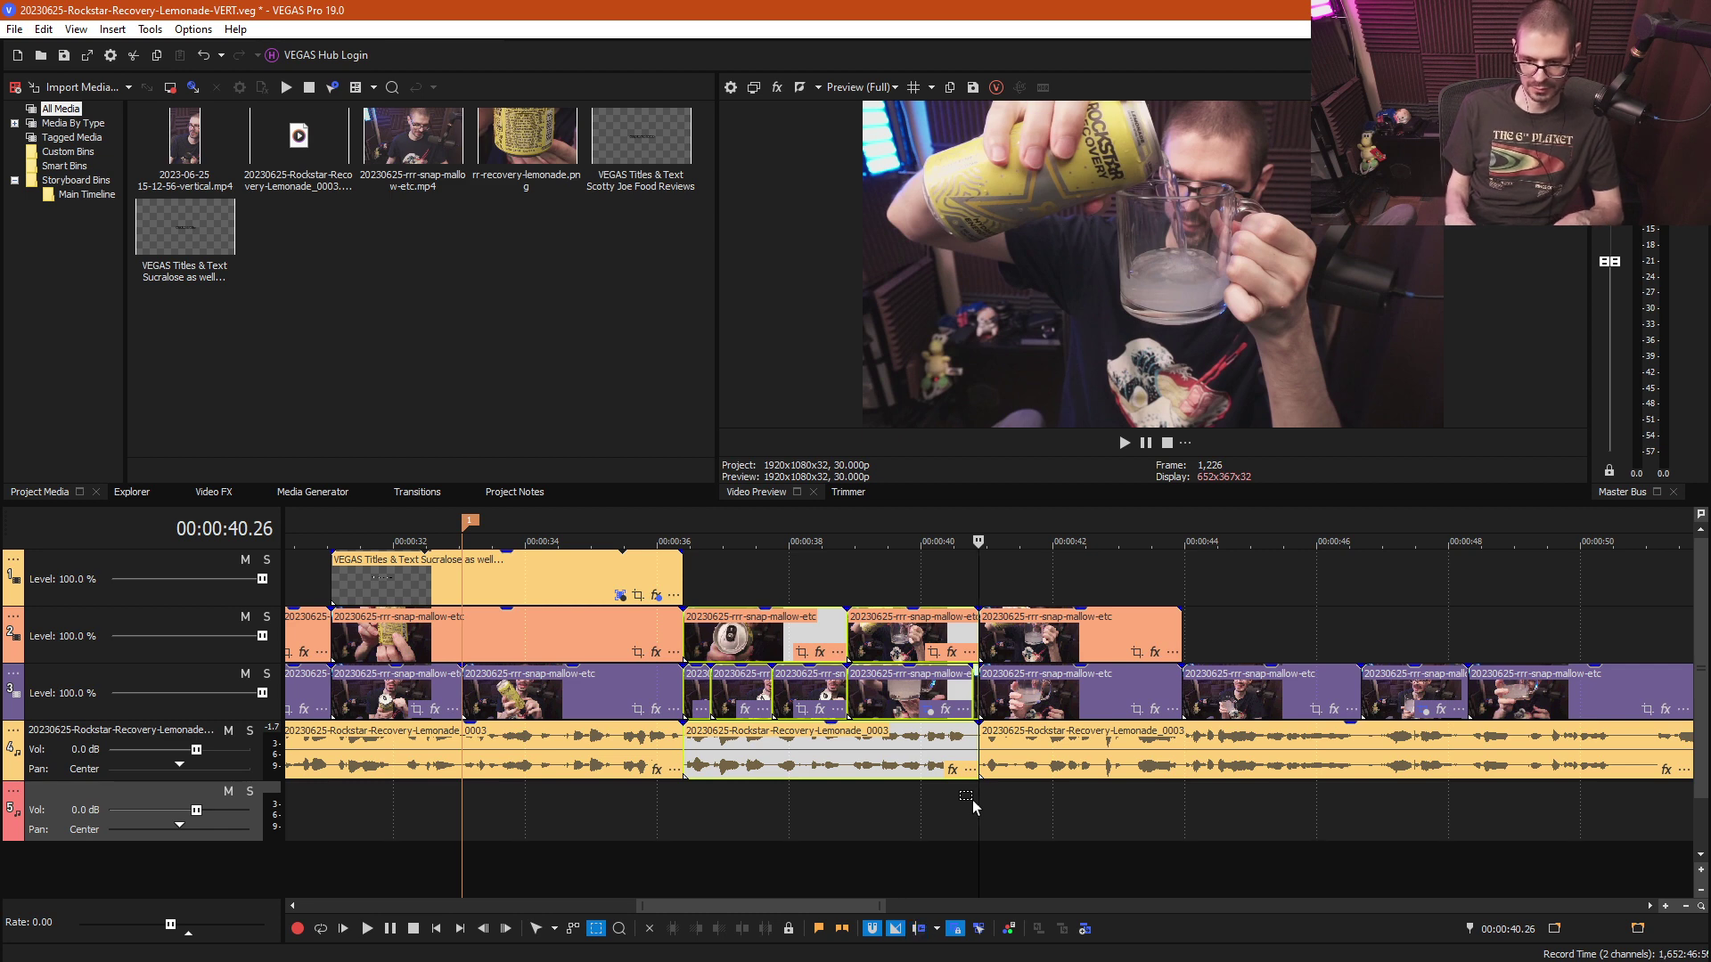
key(Delete)
click(857, 715)
key(ctrl+d)
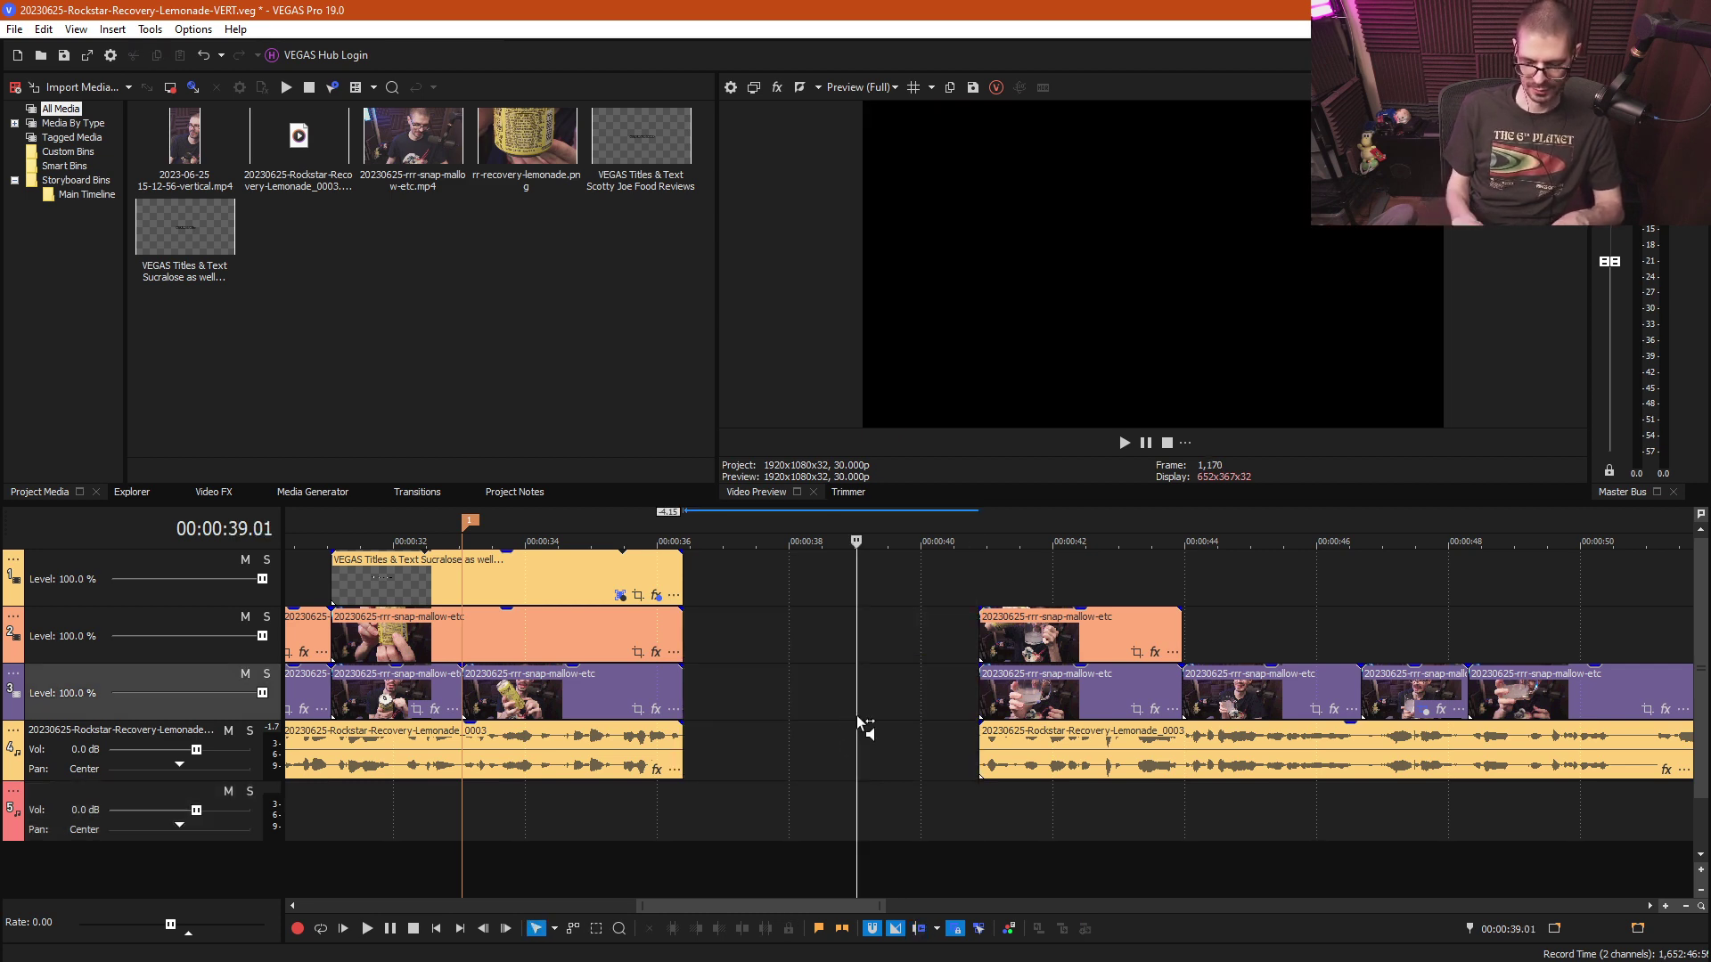
- Turn on auto ripple and move the clips after the gap back to 00:00:36.12, closing the gap on all tracks
key(ctrl+l)
drag(1027, 704, 731, 704)
click(758, 566)
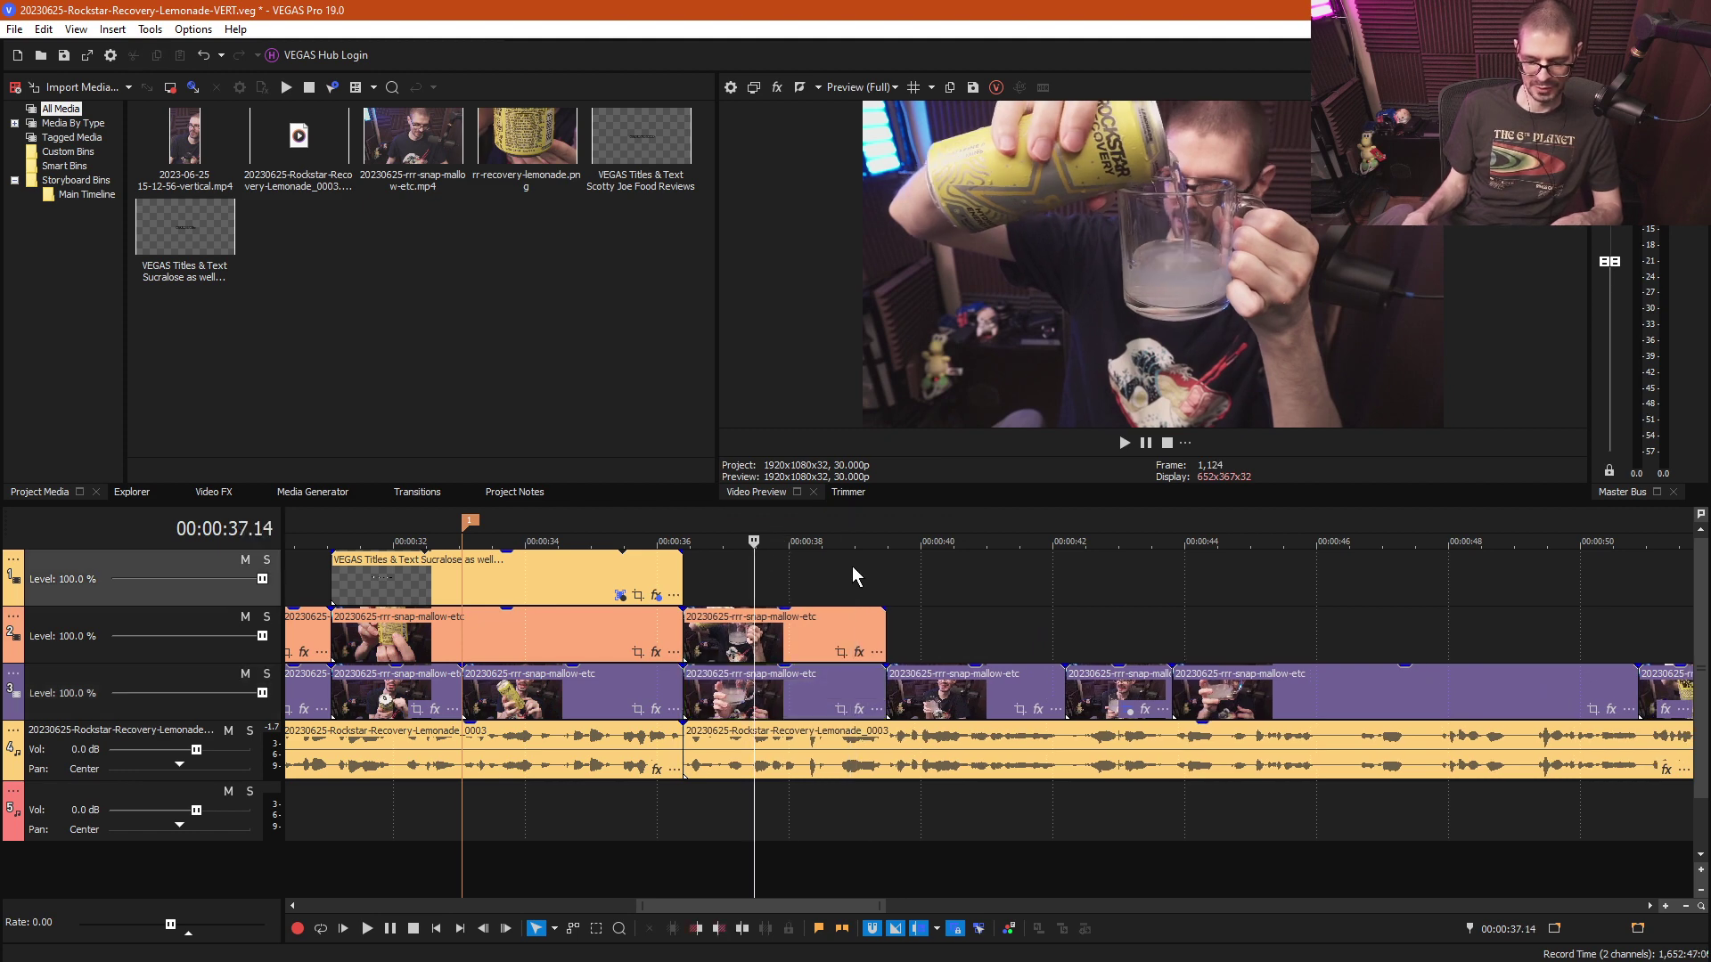
- Play the pouring and tasting shots between about 00:00:37 and 00:00:46 to review the passage following the closed gap
key(space)
scroll(948, 590, down, 3)
key(space)
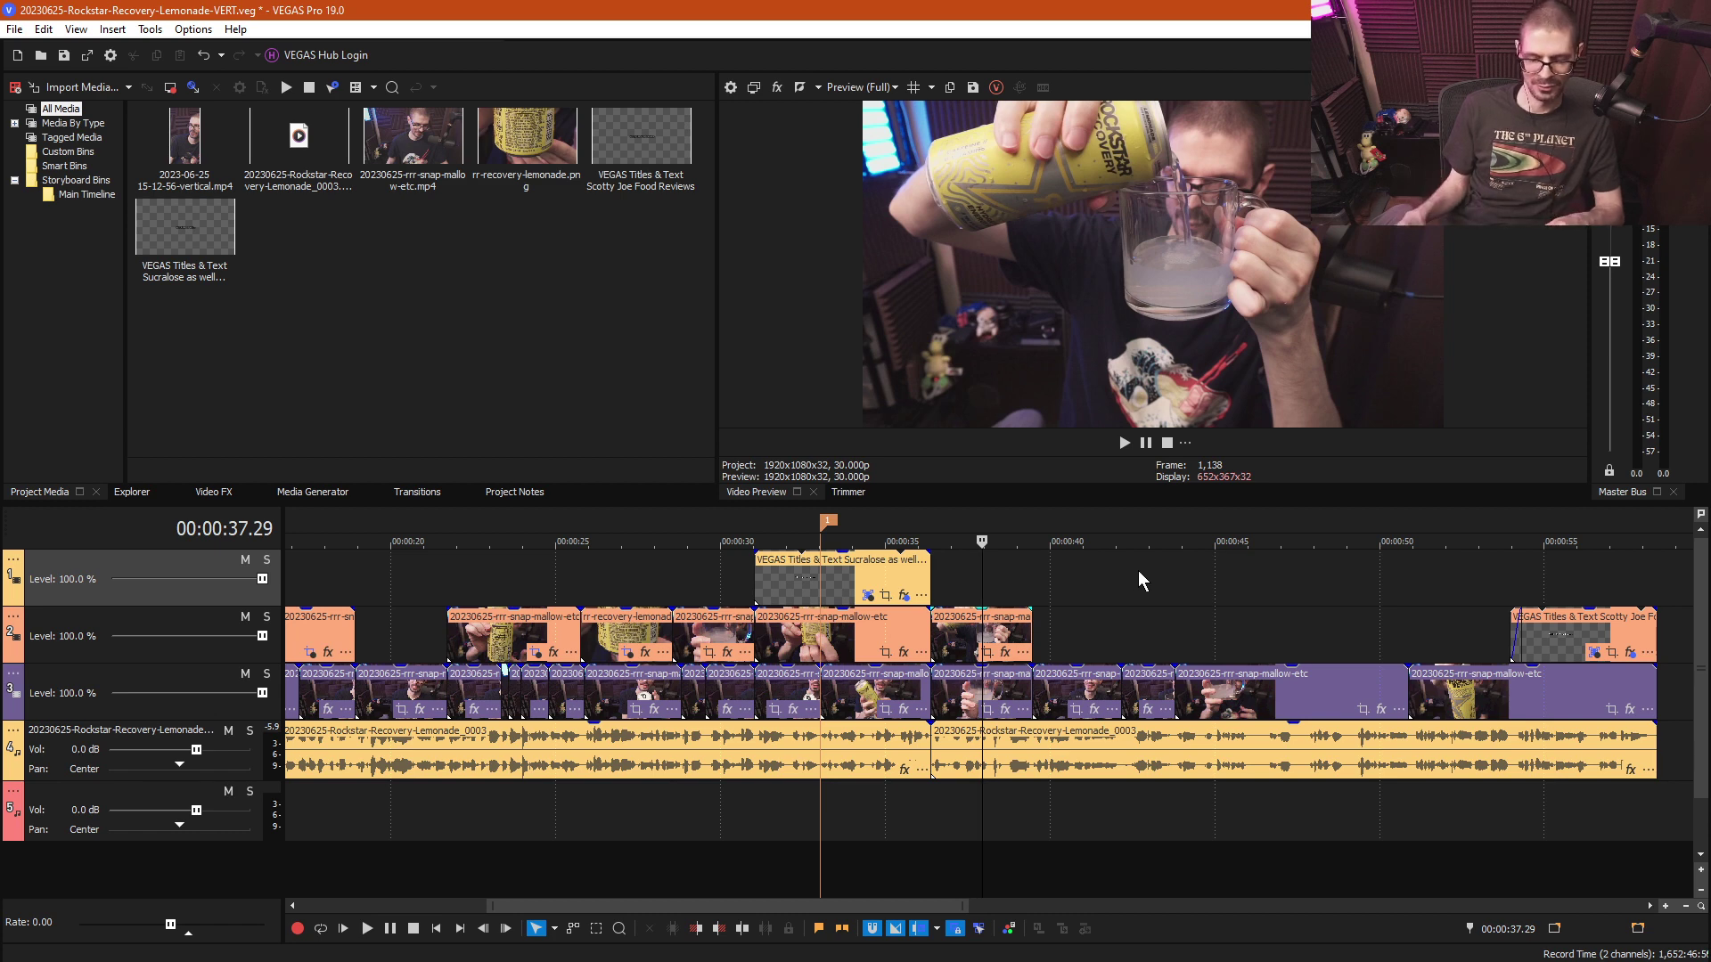
key(space)
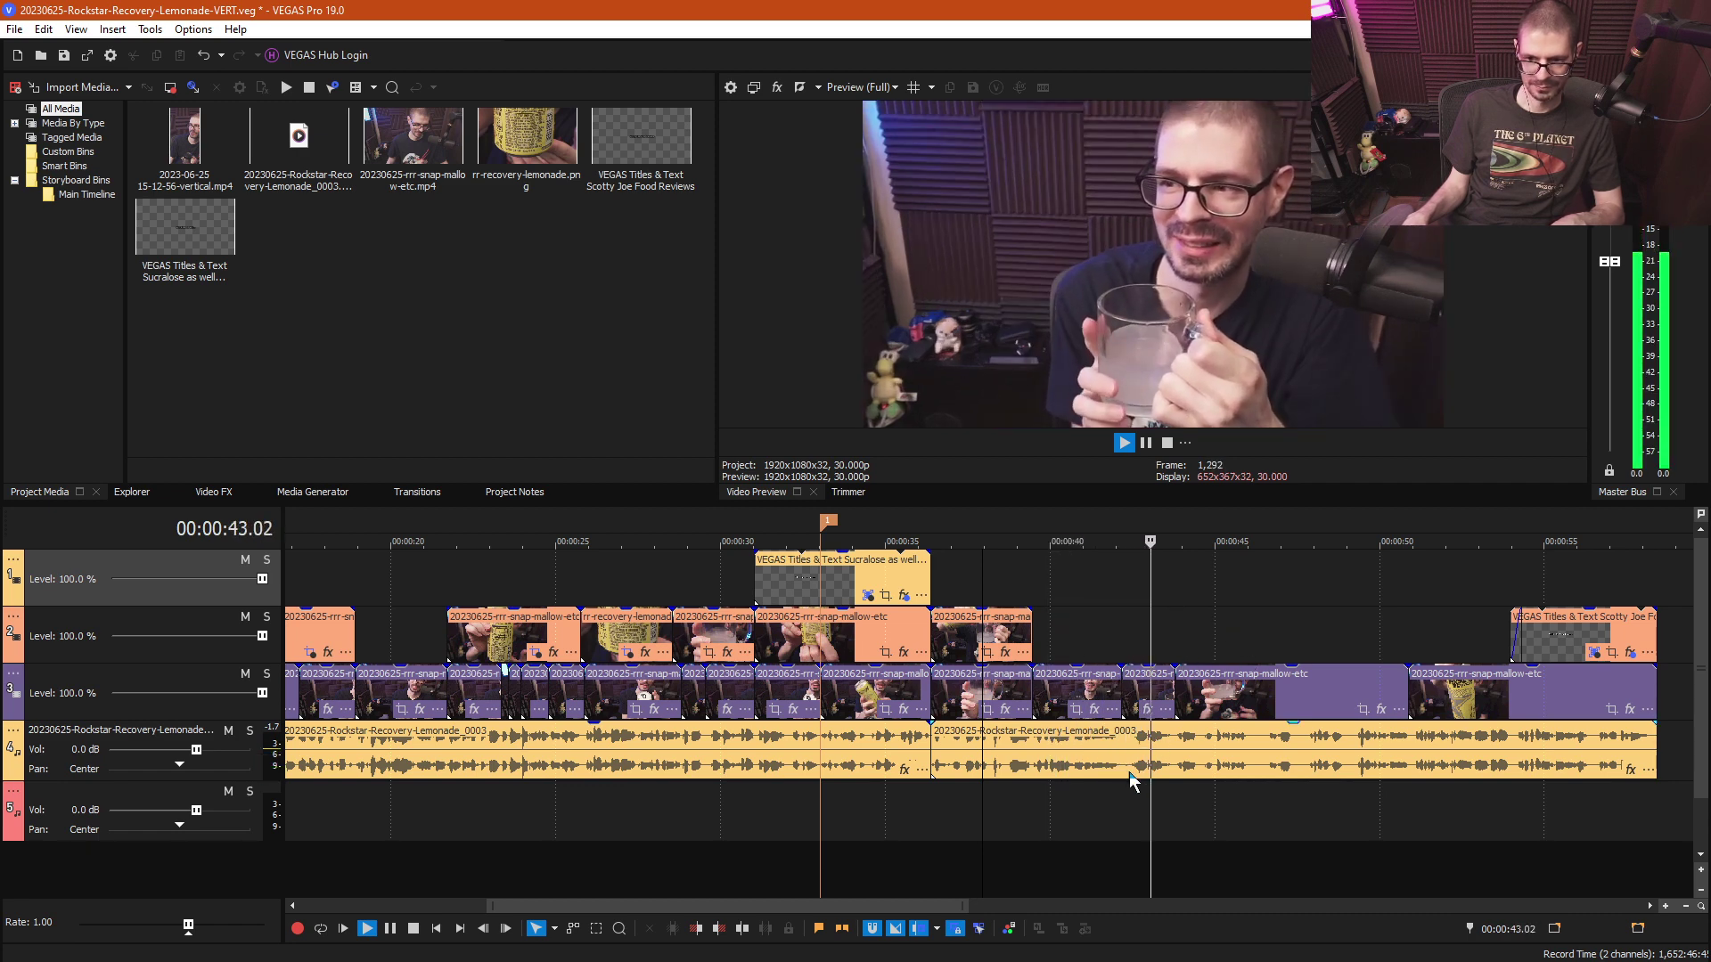
key(space)
click(1185, 642)
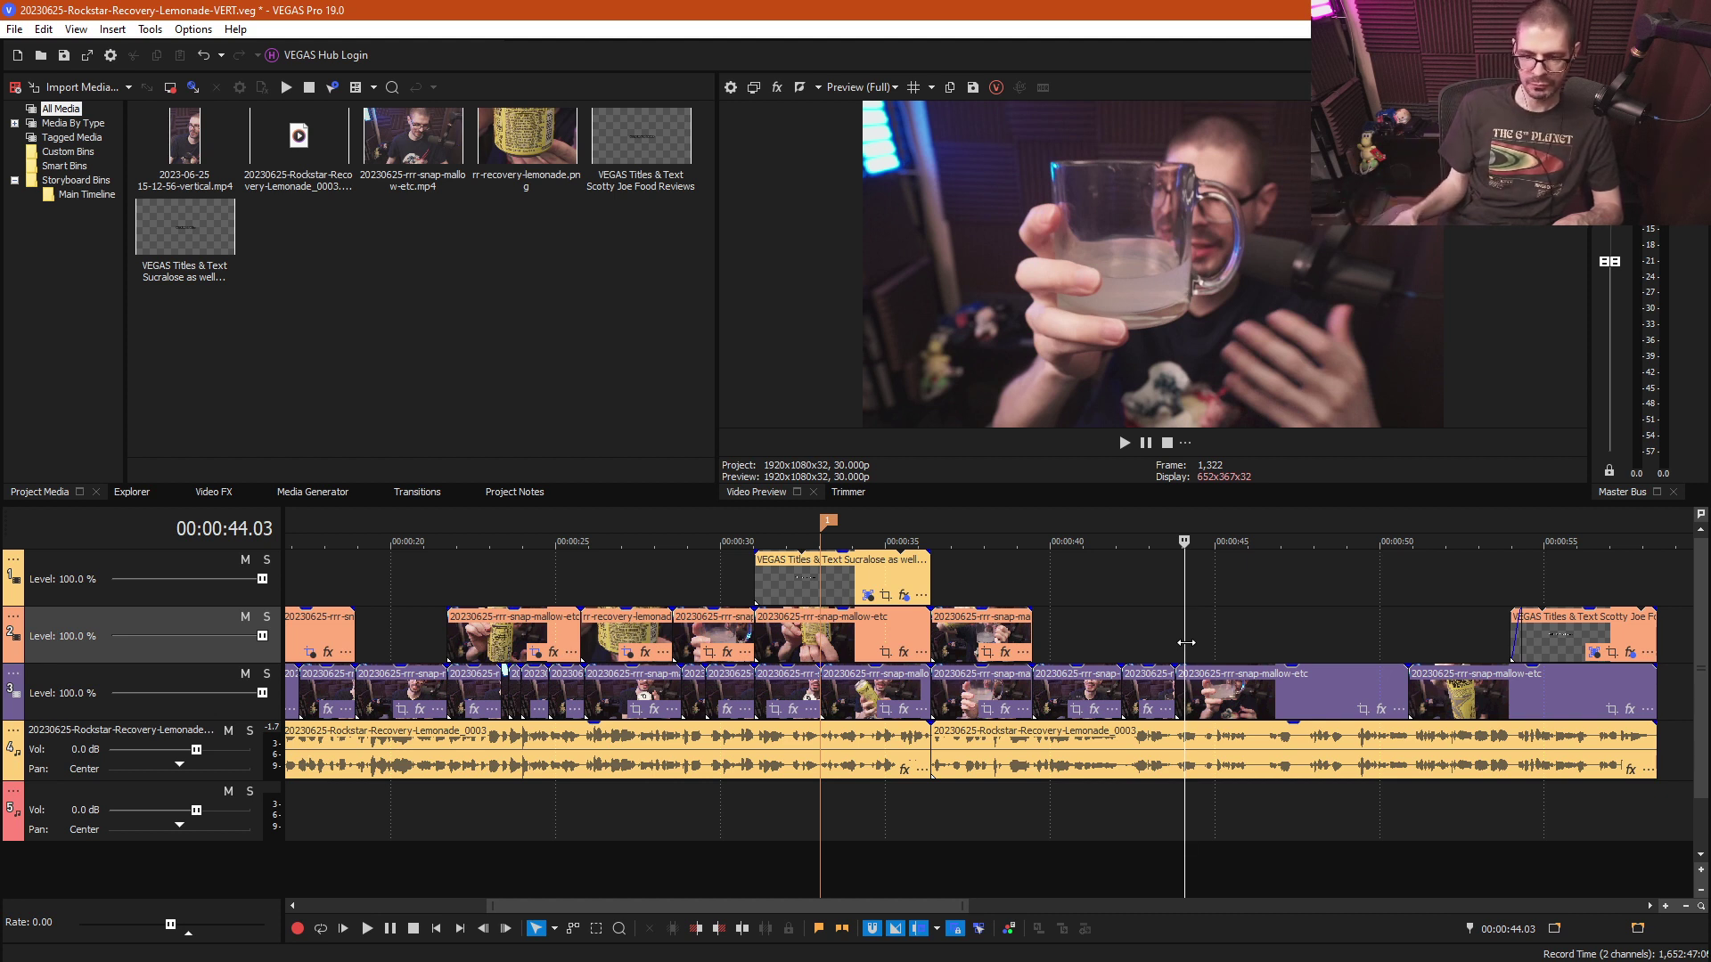
key(space)
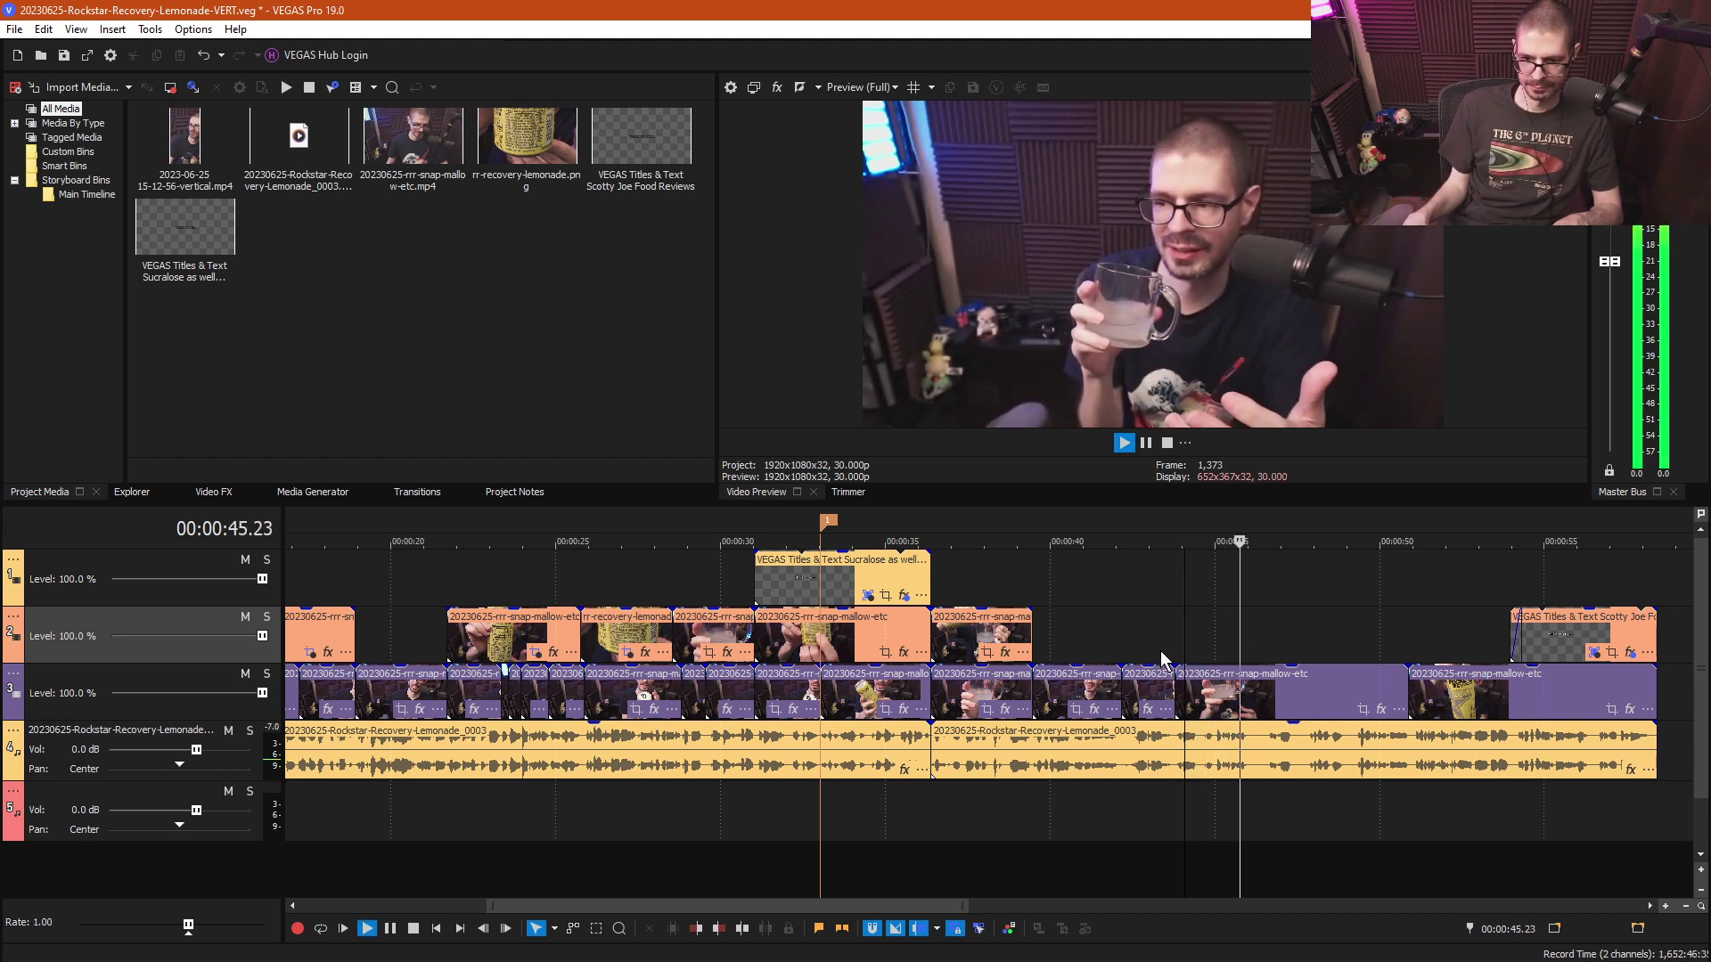
key(space)
click(1037, 602)
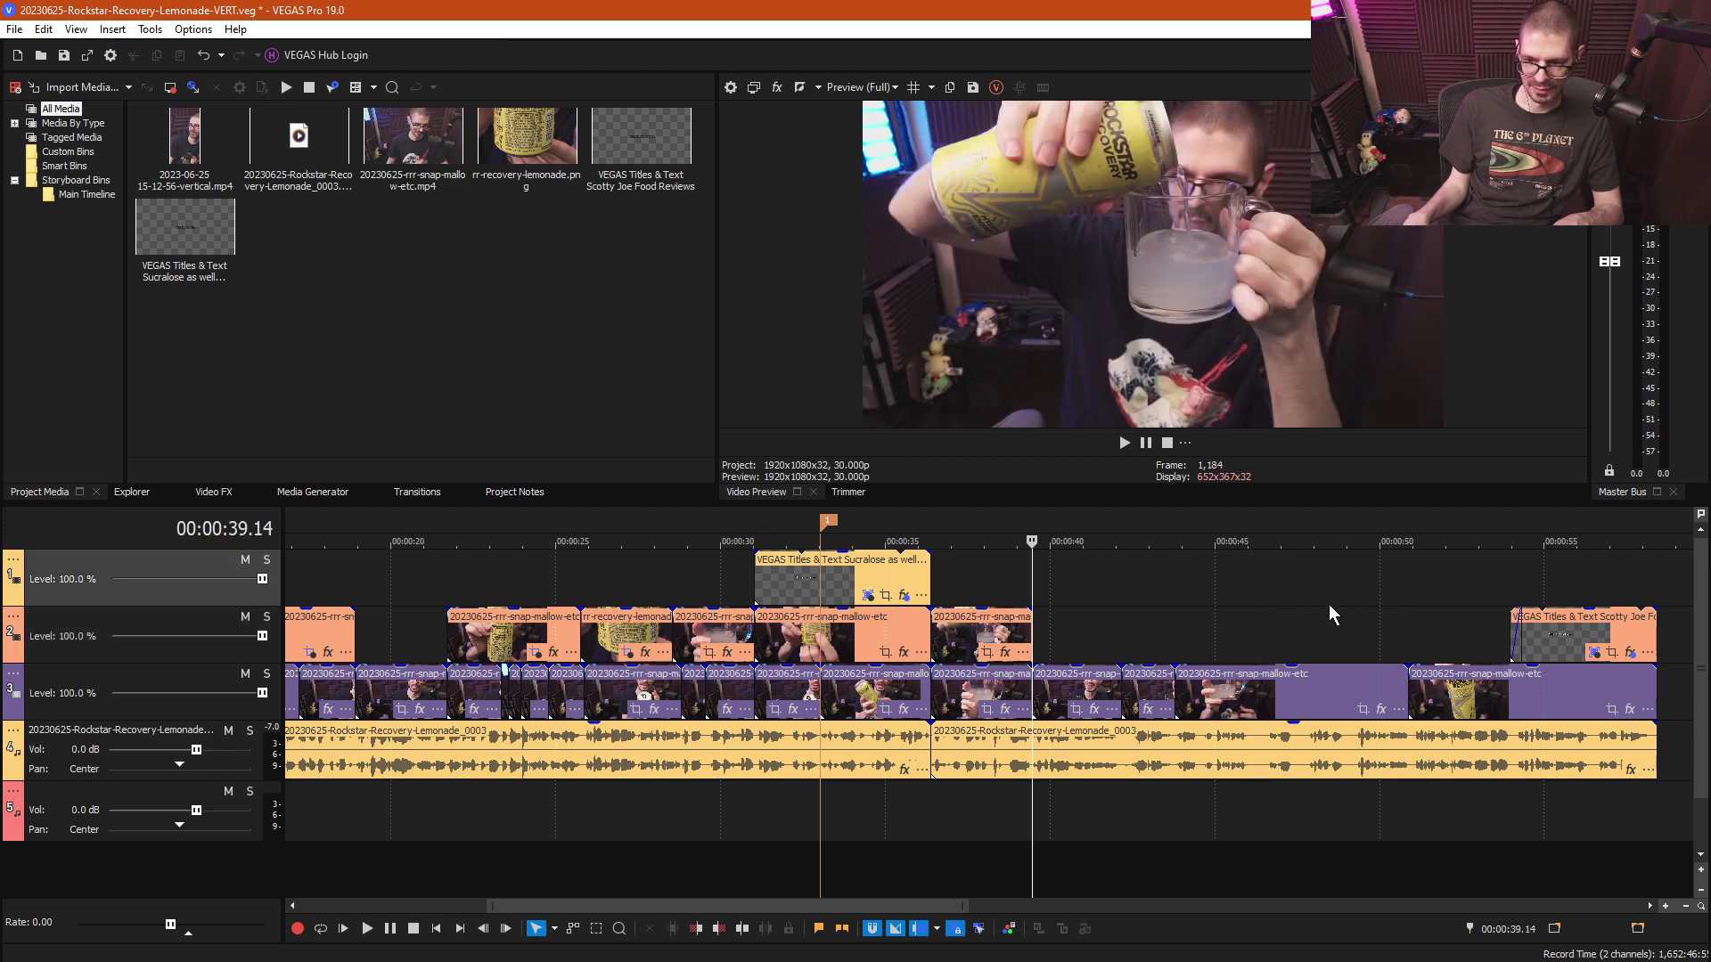
- Check where the final audio clip ends and replay from about 00:00:37 to 00:00:48 to find another passage to cut
scroll(1444, 695, down, 1)
click(1444, 800)
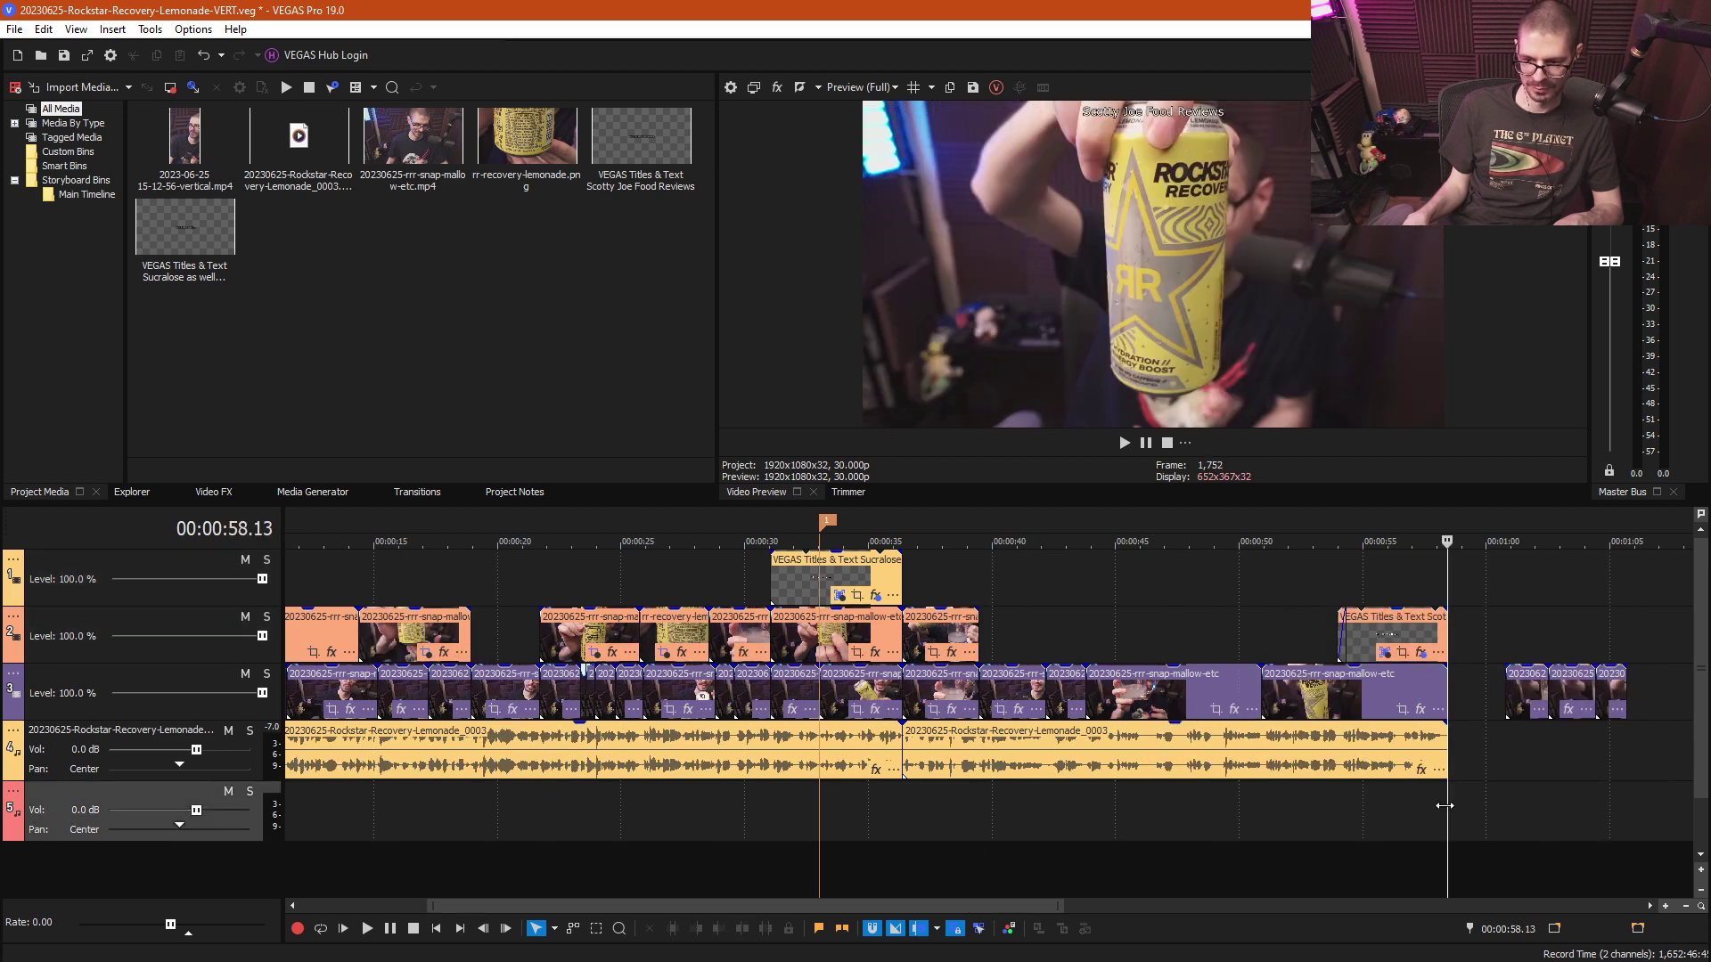
click(912, 587)
scroll(912, 586, up, 1)
key(space)
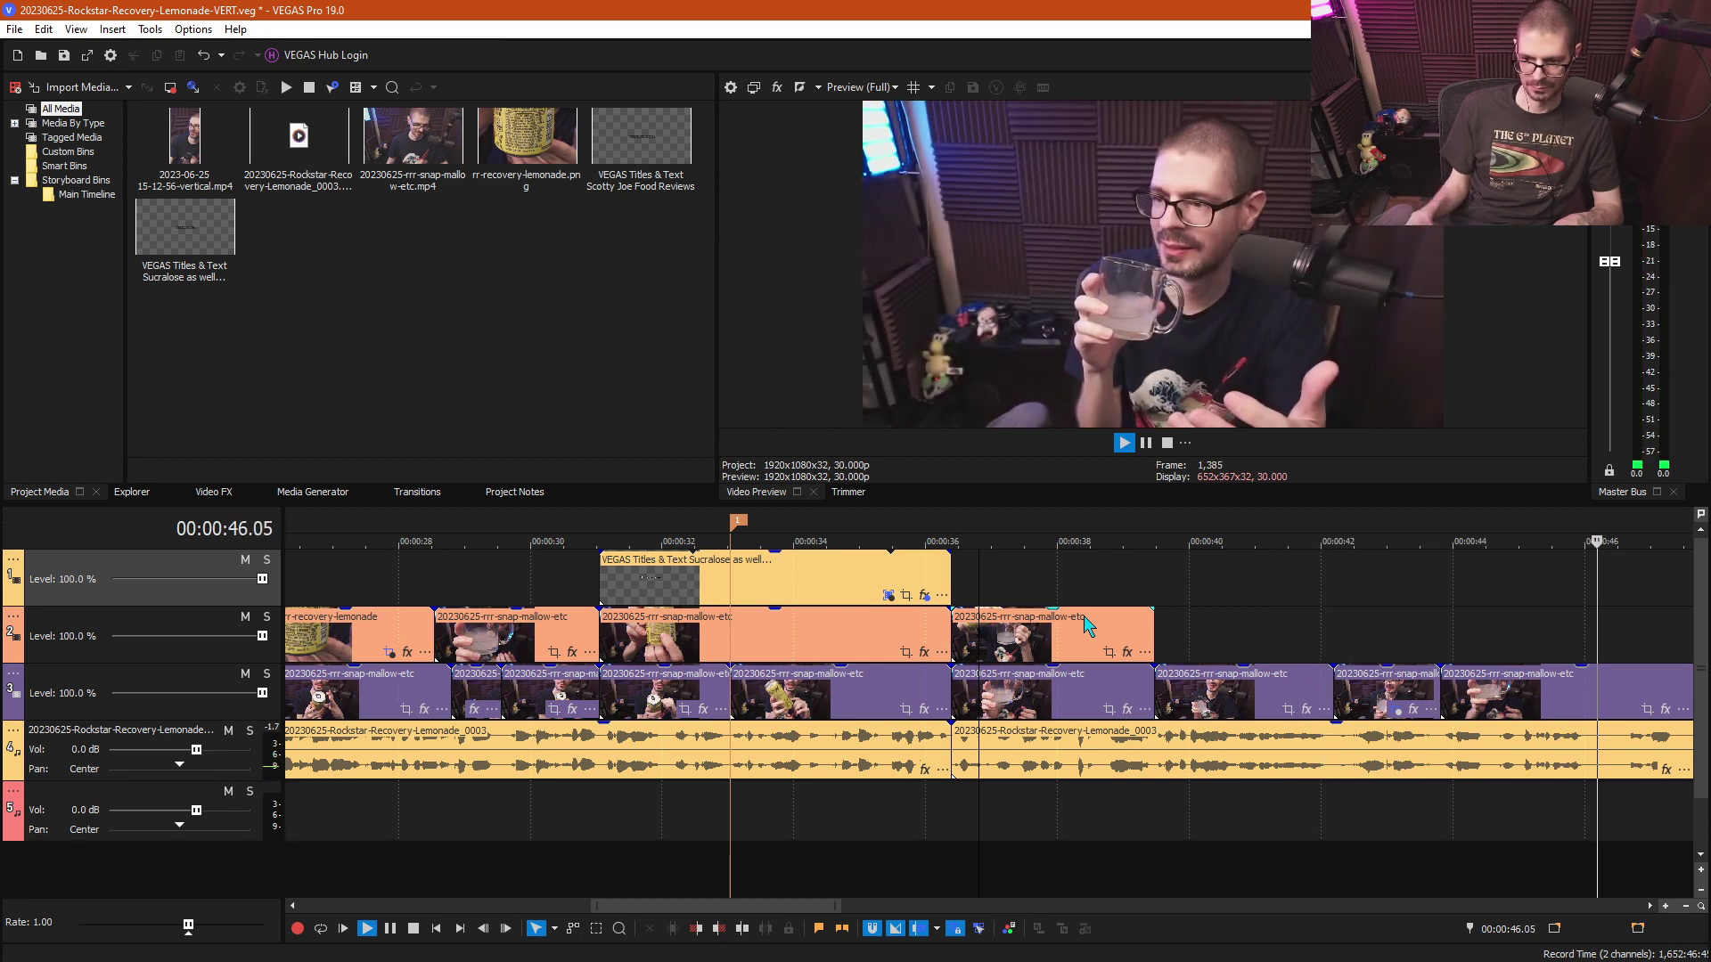
scroll(1104, 622, down, 3)
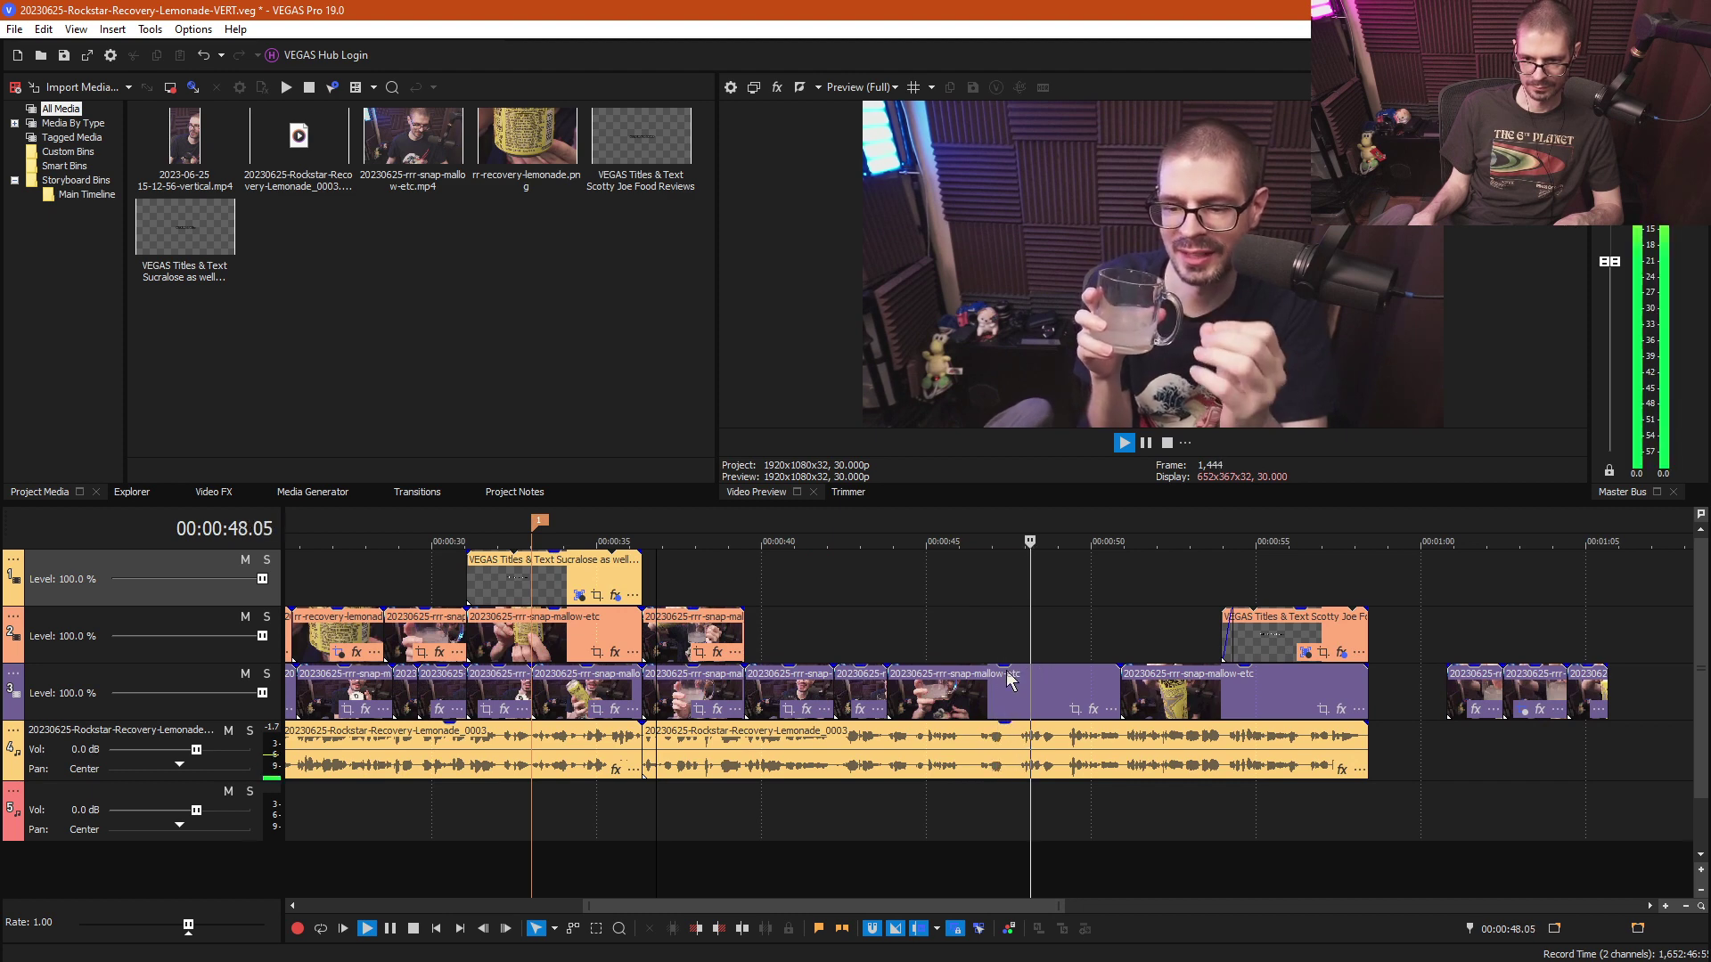
- Split the video and audio clips in the pause at 00:00:47.24
click(1000, 765)
scroll(1024, 798, up, 5)
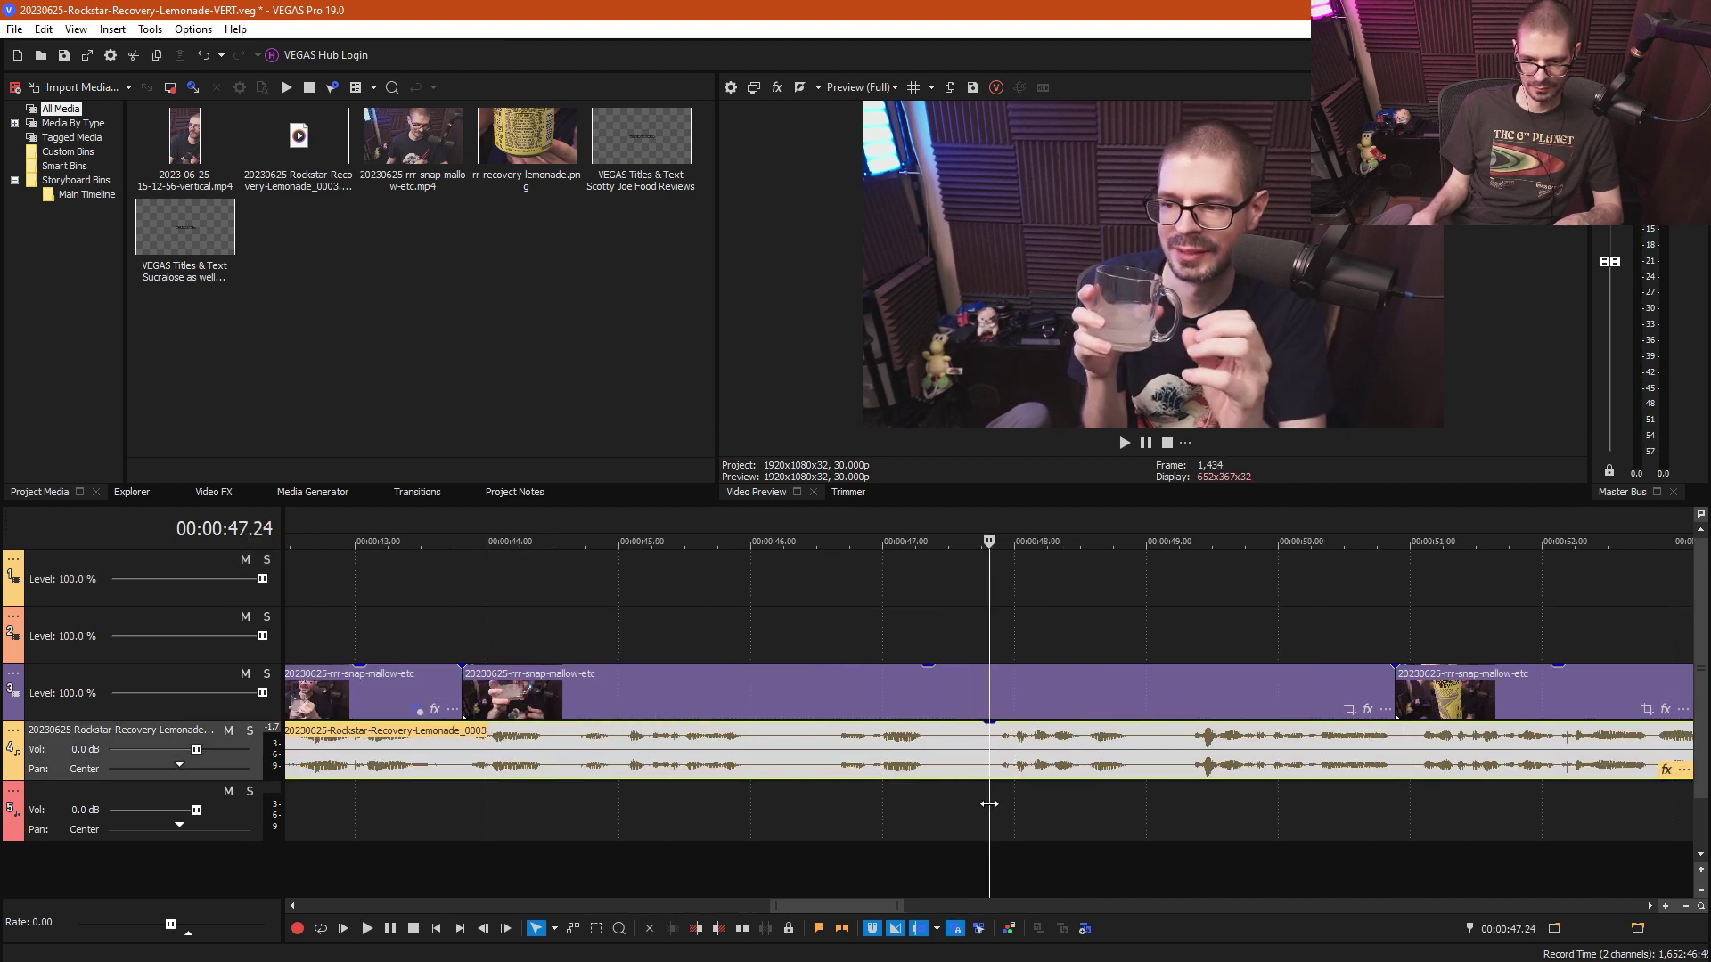
click(989, 803)
key(s)
- Split the video and audio clips at 00:00:45.29 and ripple-delete the section up to the next split
click(747, 811)
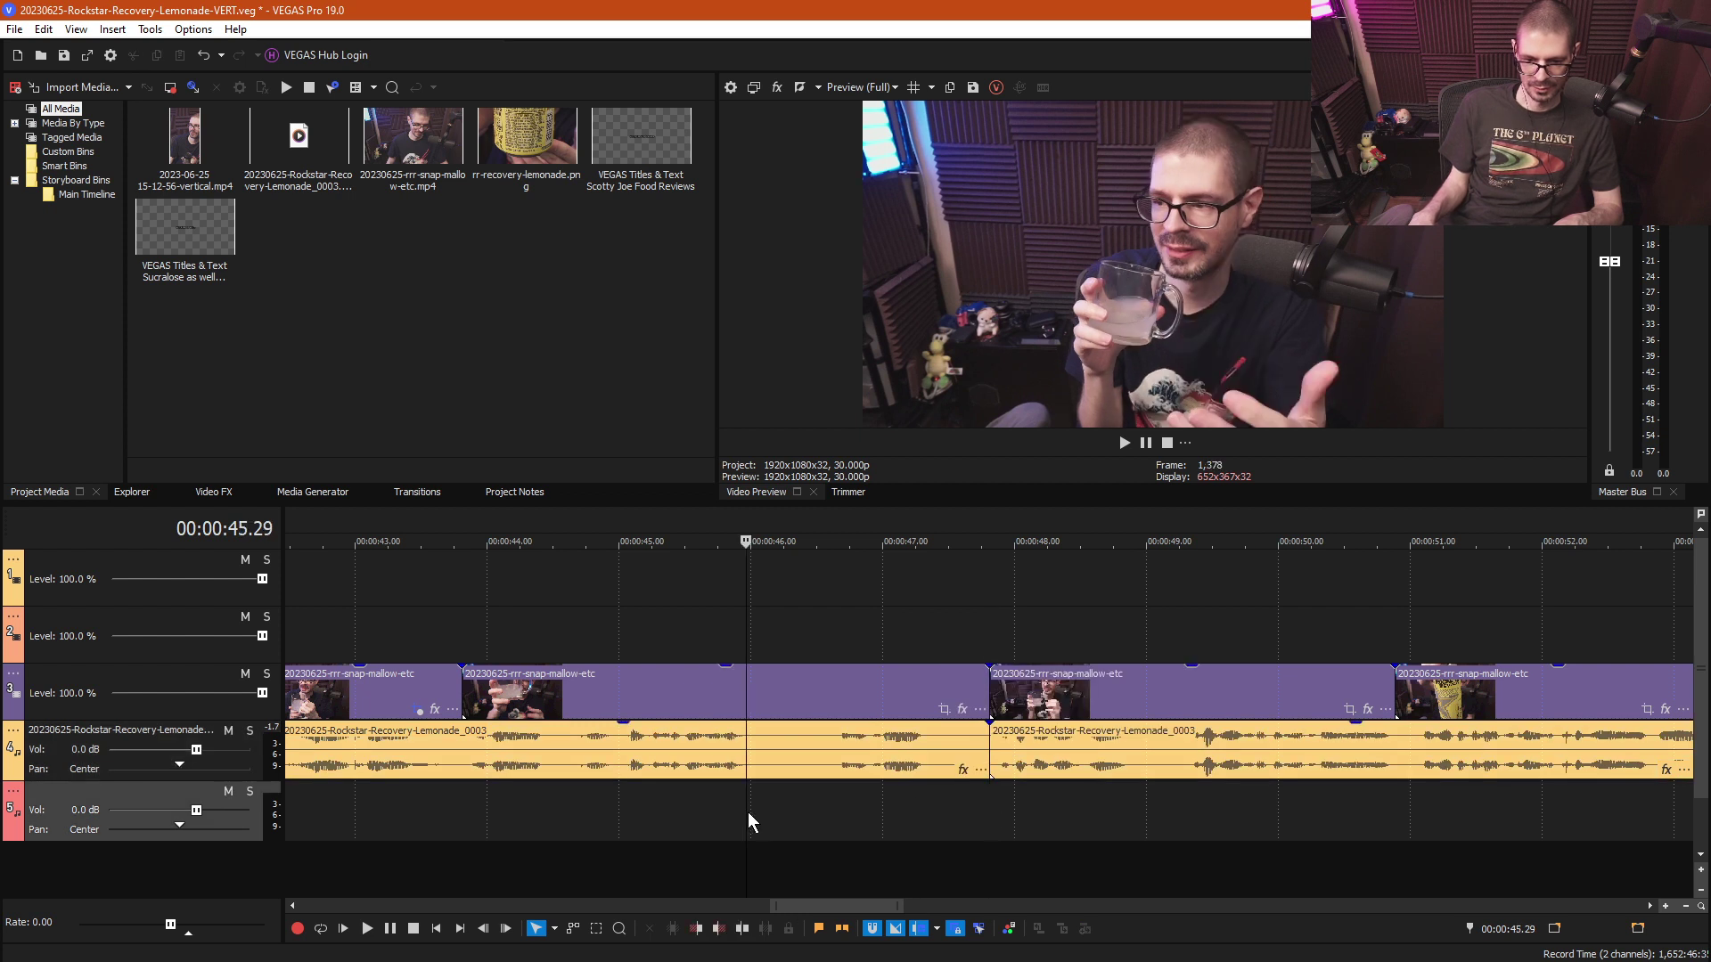
key(s)
key(ctrl+d)
drag(883, 757, 886, 757)
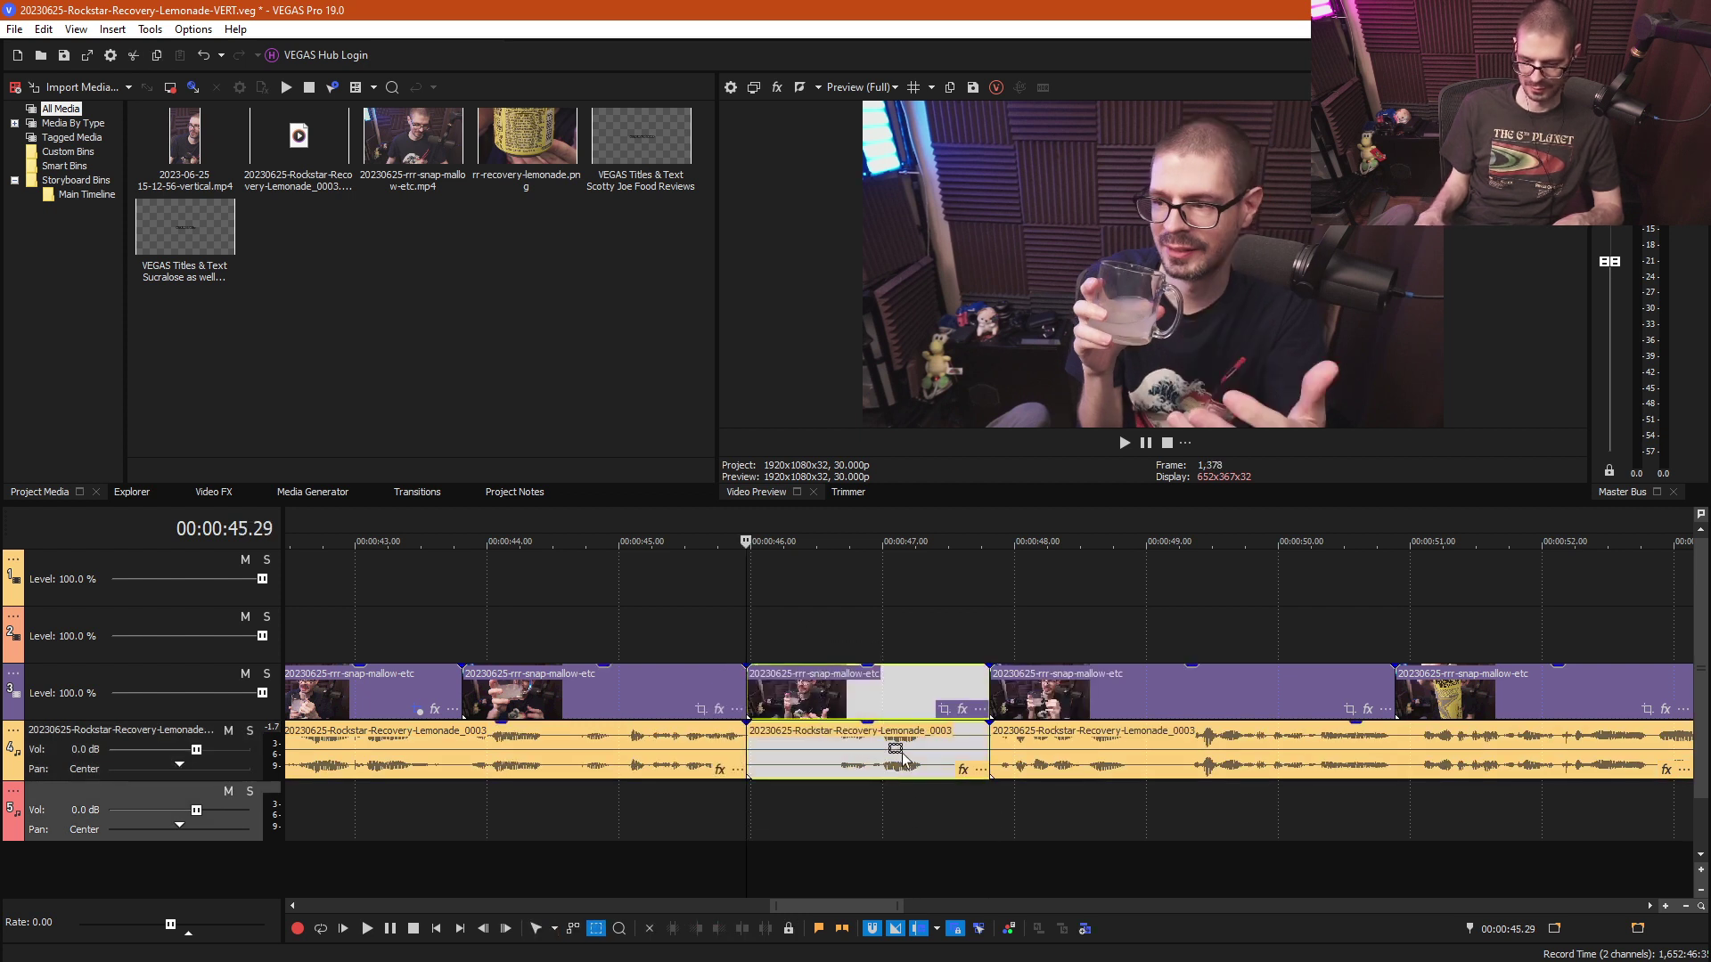
key(Delete)
- Play from the new cut at 00:00:45.29 through the closing can shot to find where the speech should end
key(space)
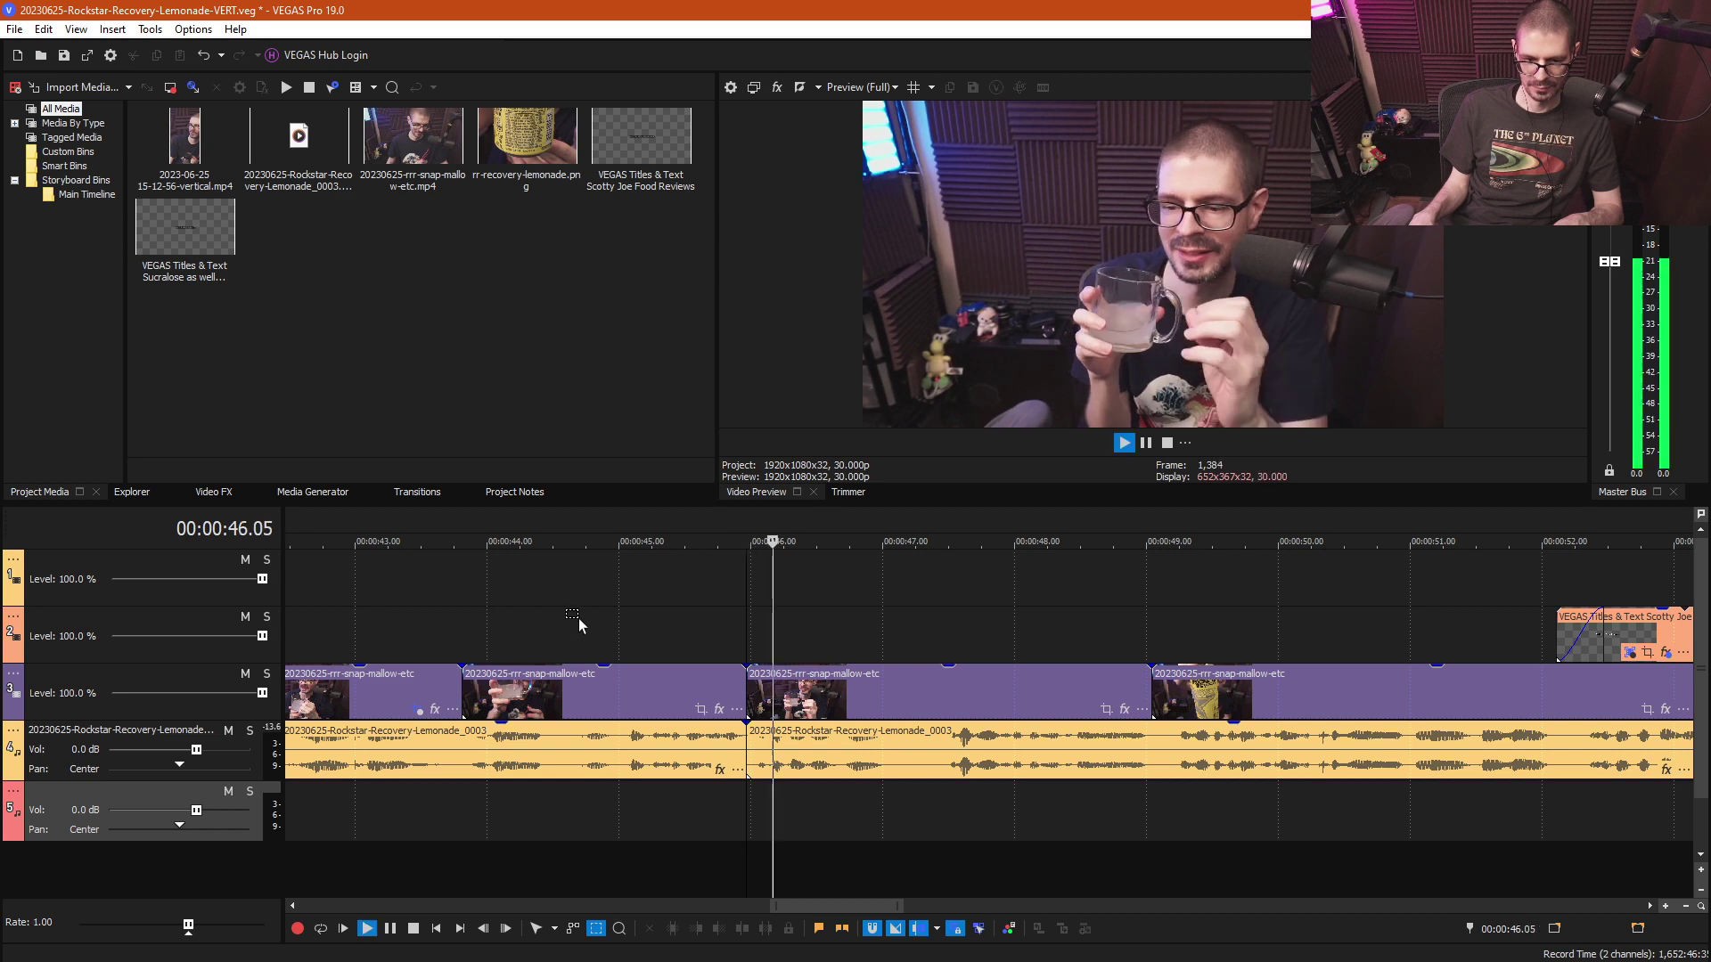
click(539, 634)
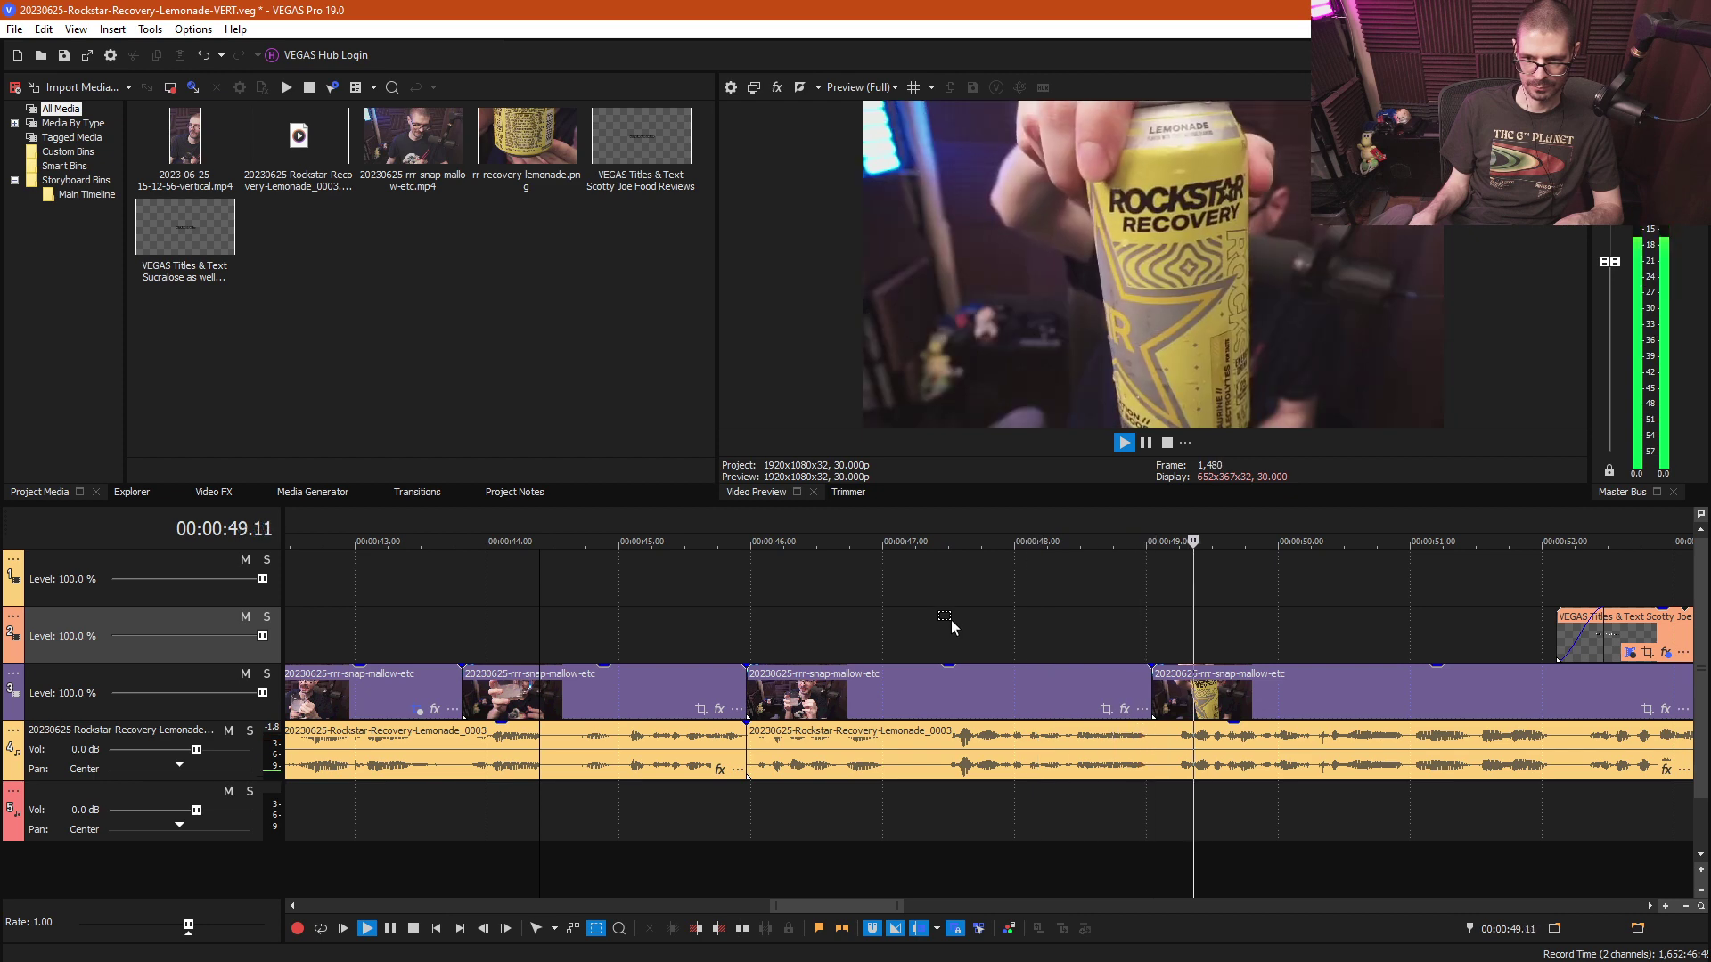
scroll(950, 620, down, 2)
scroll(950, 621, down, 1)
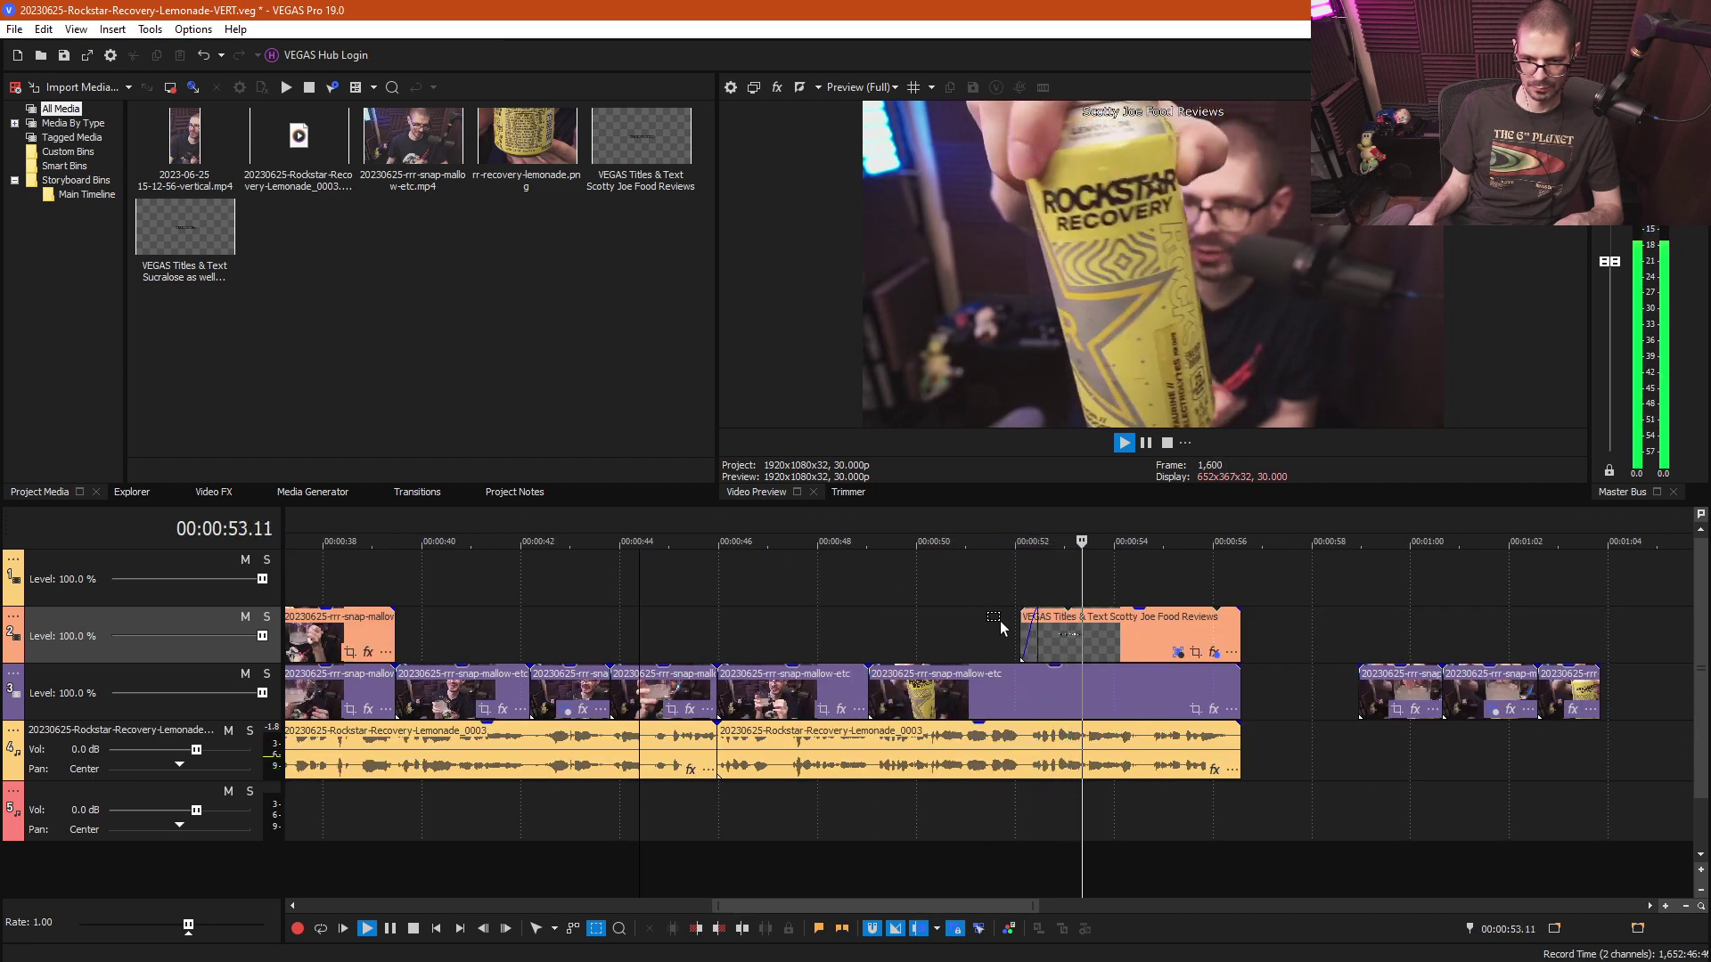
key(s)
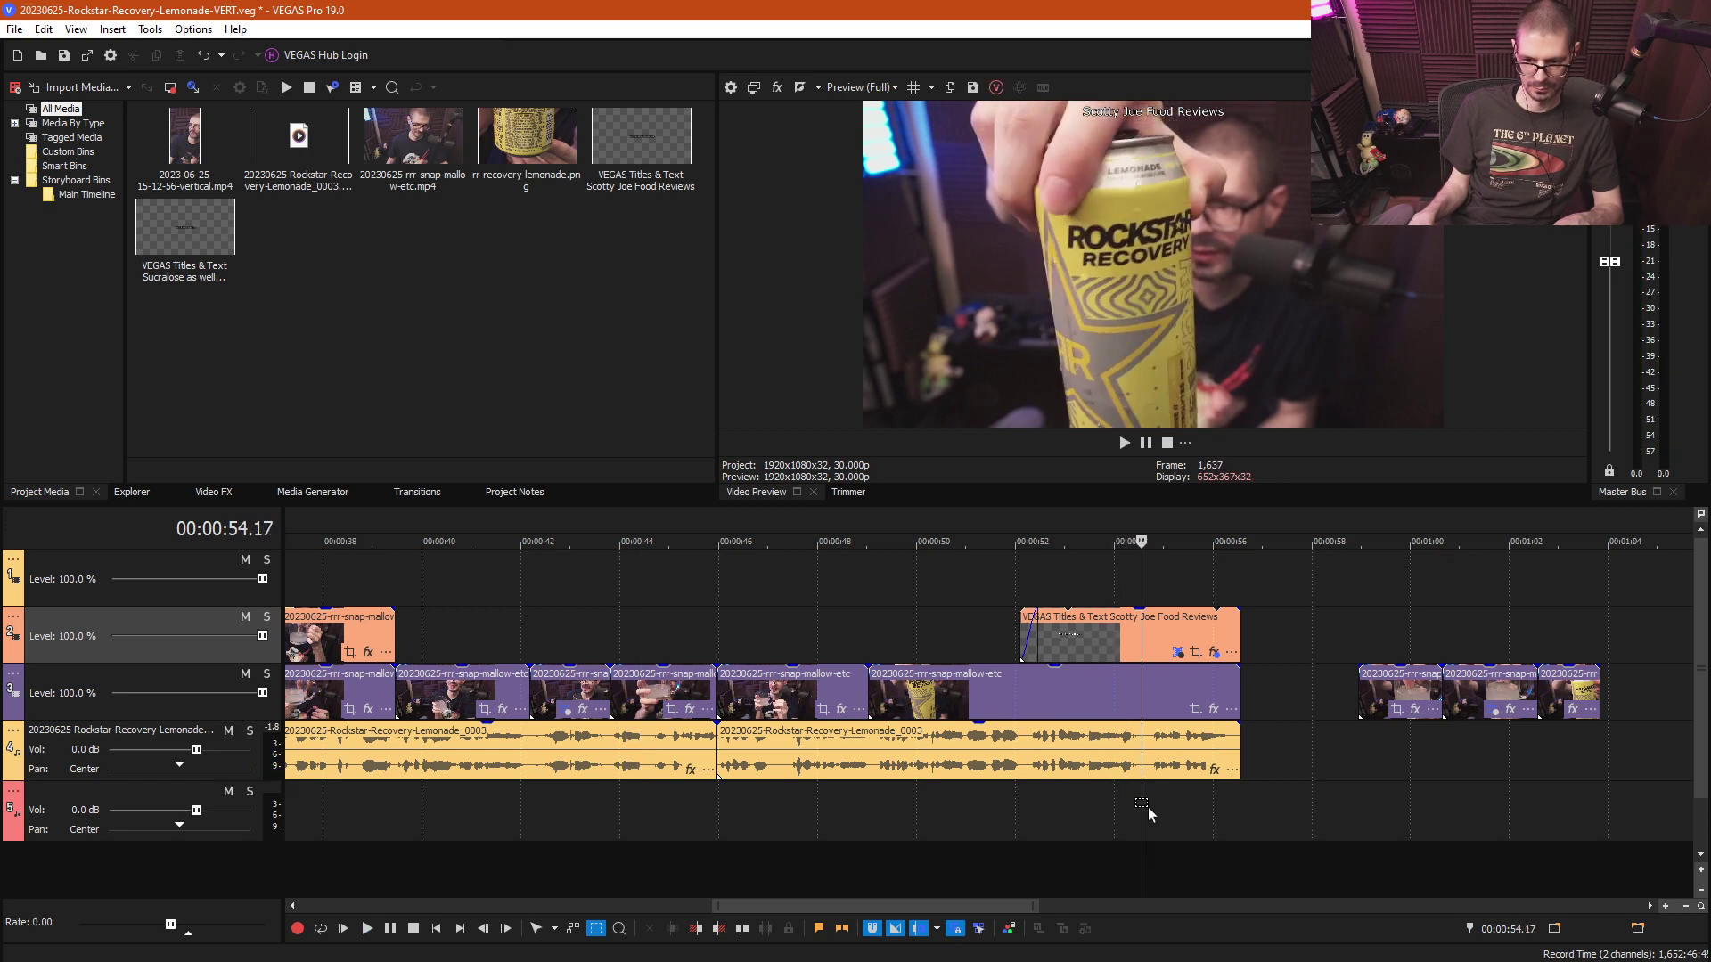
key(ctrl+d)
scroll(1148, 807, up, 4)
key(space)
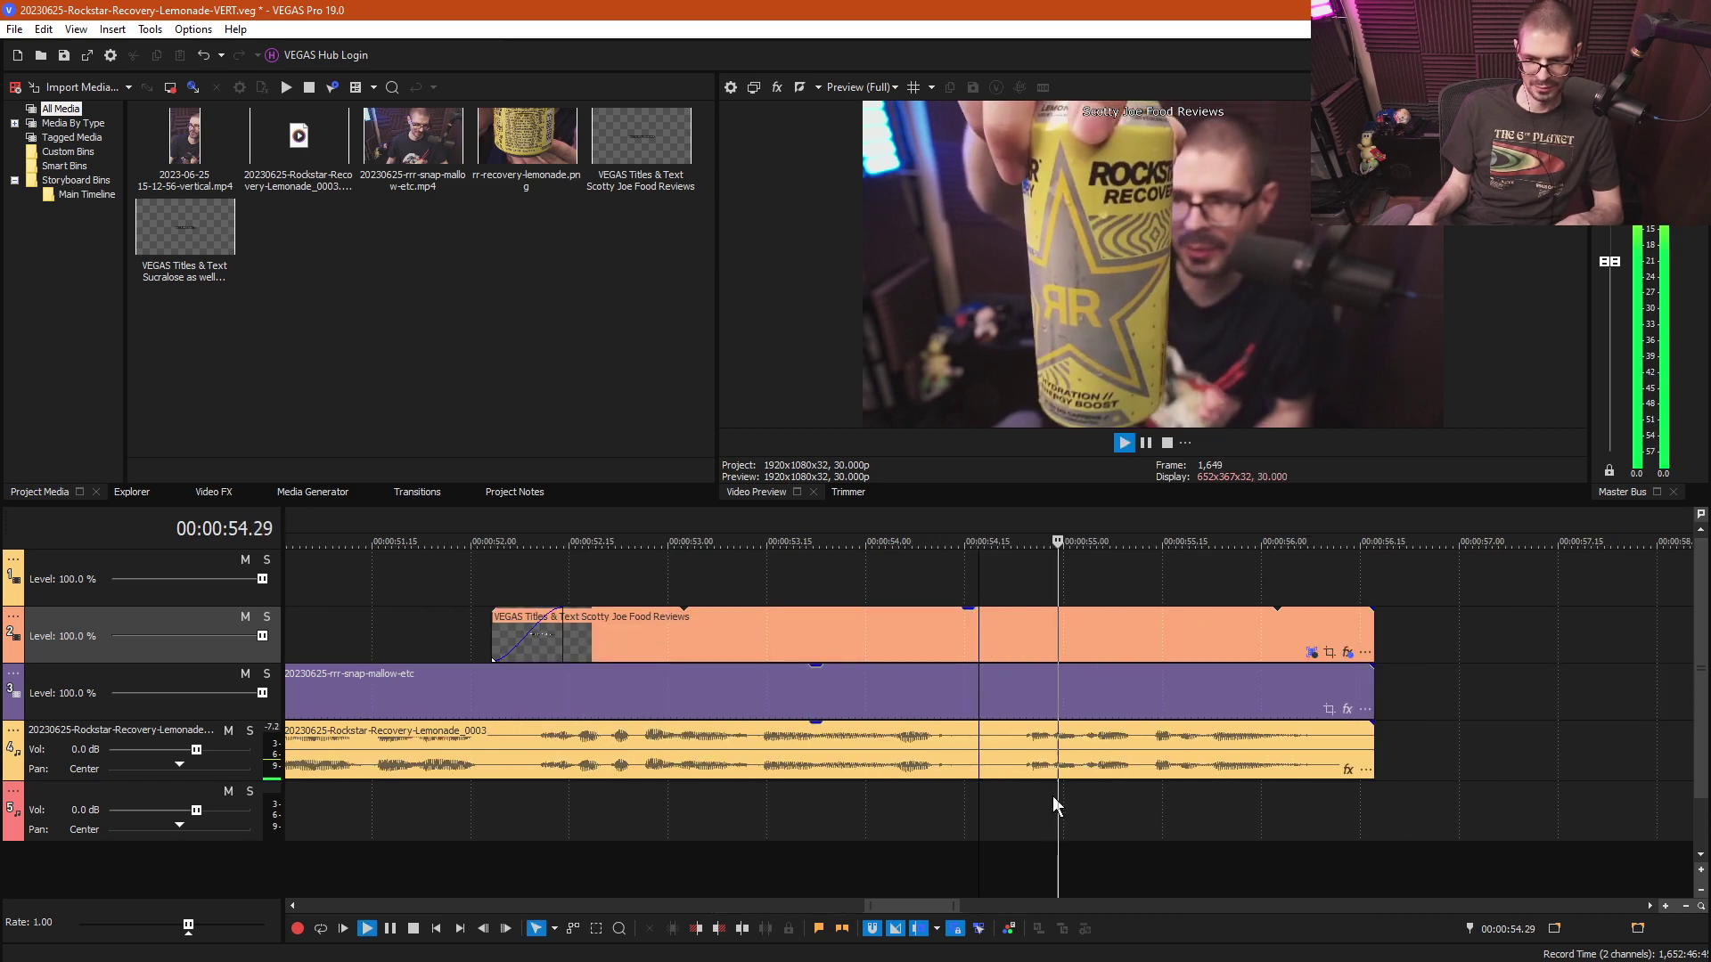
- Split the title, video and audio clips at 00:00:54.17, delete the parts after it and return to the normal edit tool
key(Return)
click(980, 807)
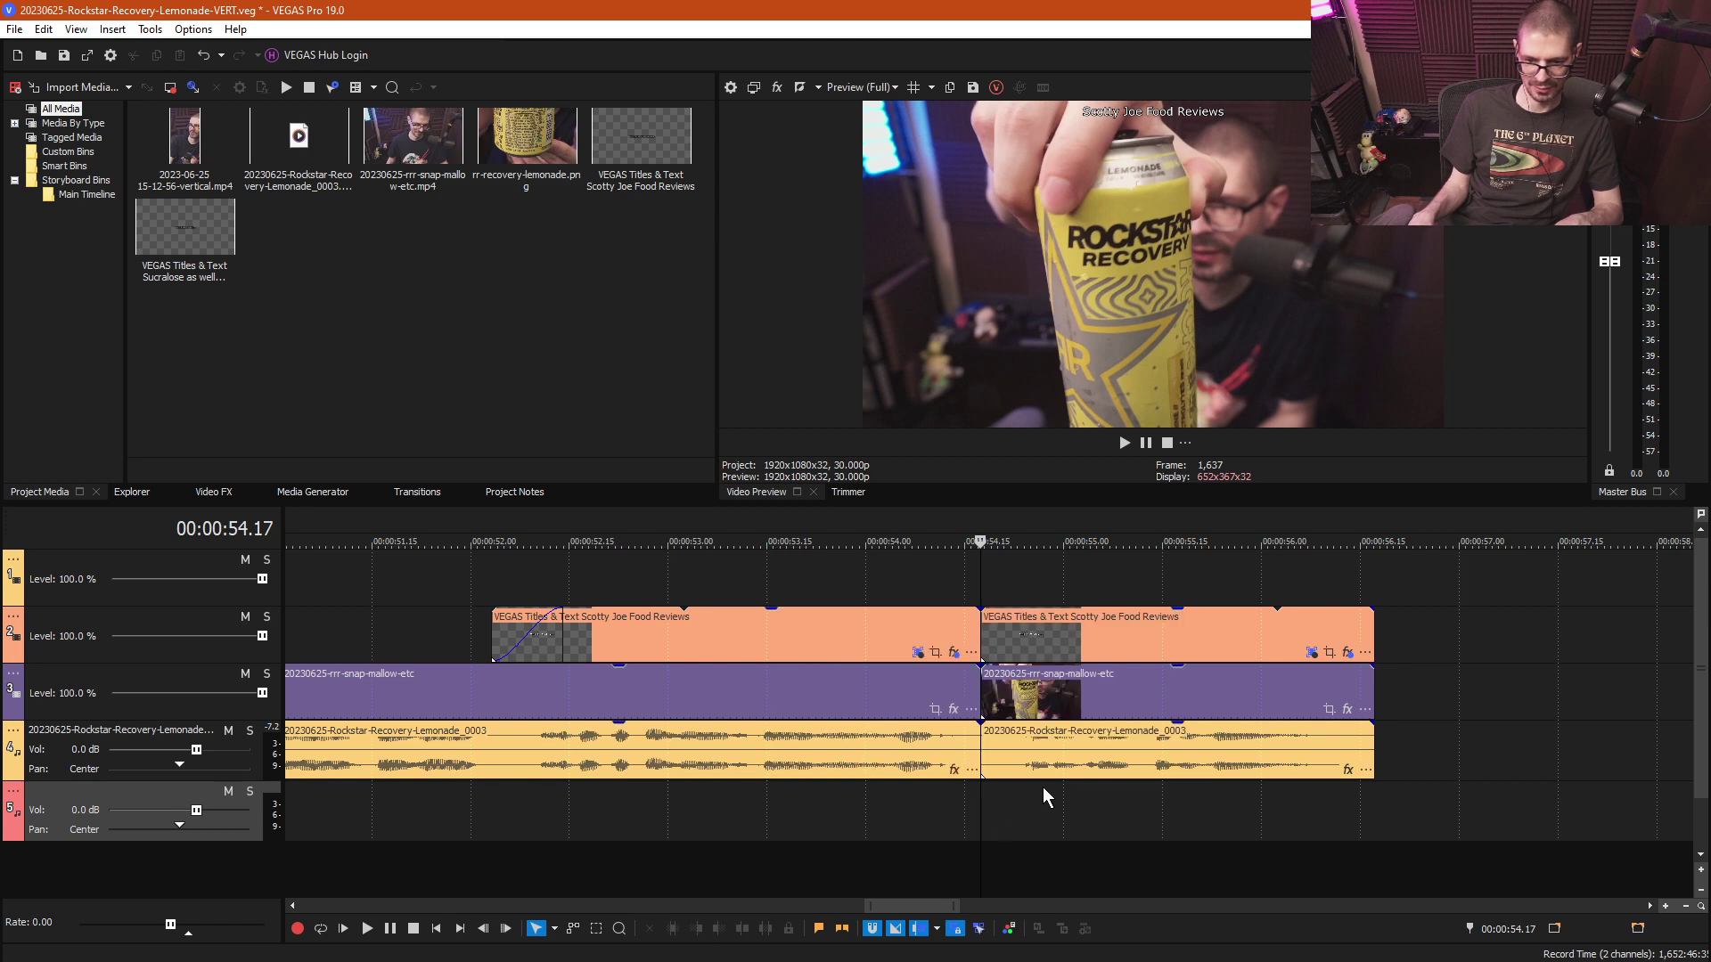
key(ctrl+d)
key(ctrl+d)
drag(1106, 583, 1212, 757)
key(Delete)
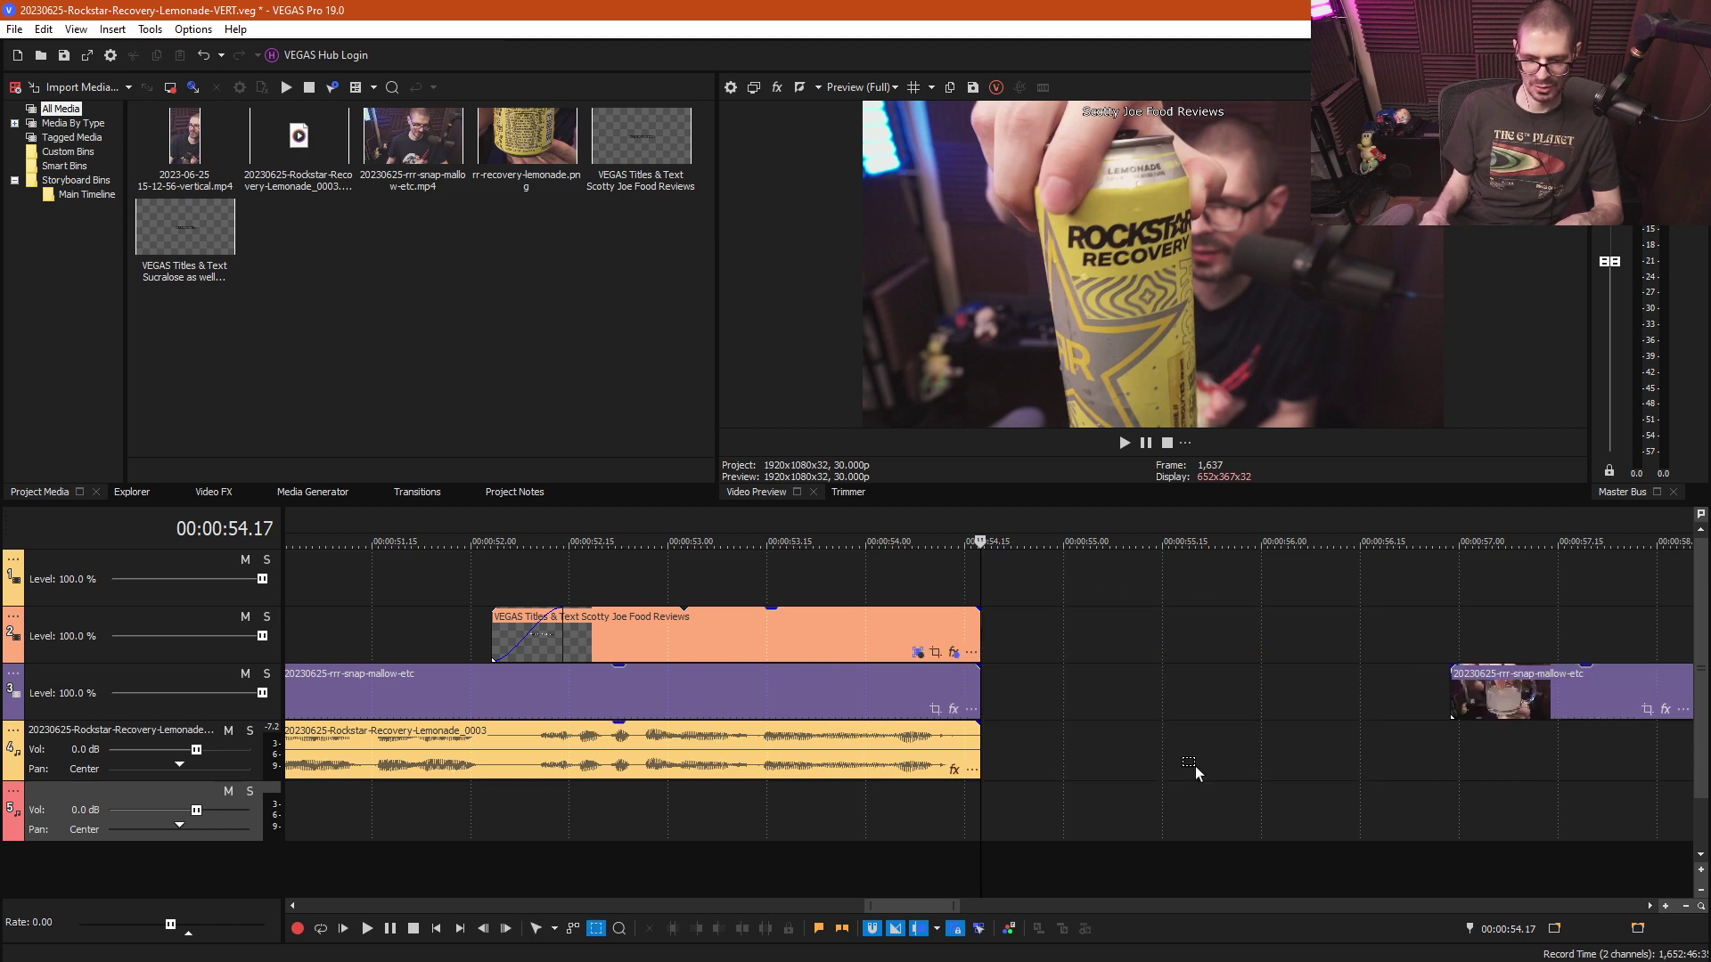
scroll(903, 718, down, 3)
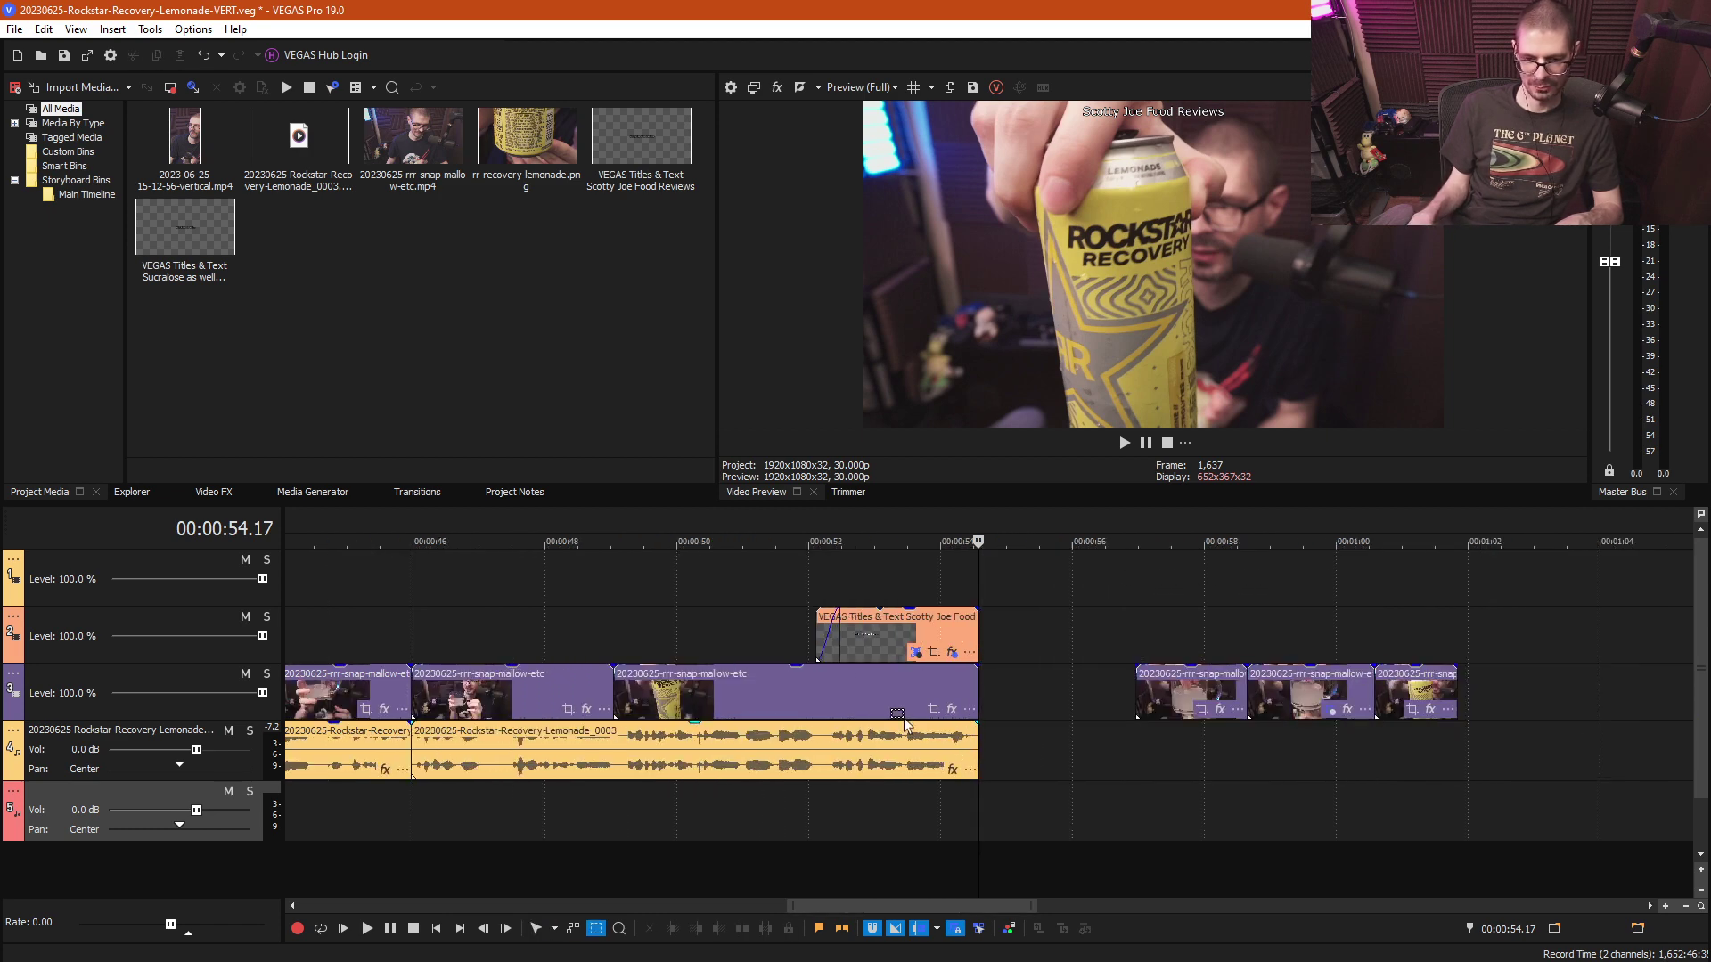
key(ctrl+d)
- Examine the closing title clip and the leftover clips beyond the ending, between about 00:00:56 and 00:01:01
click(868, 634)
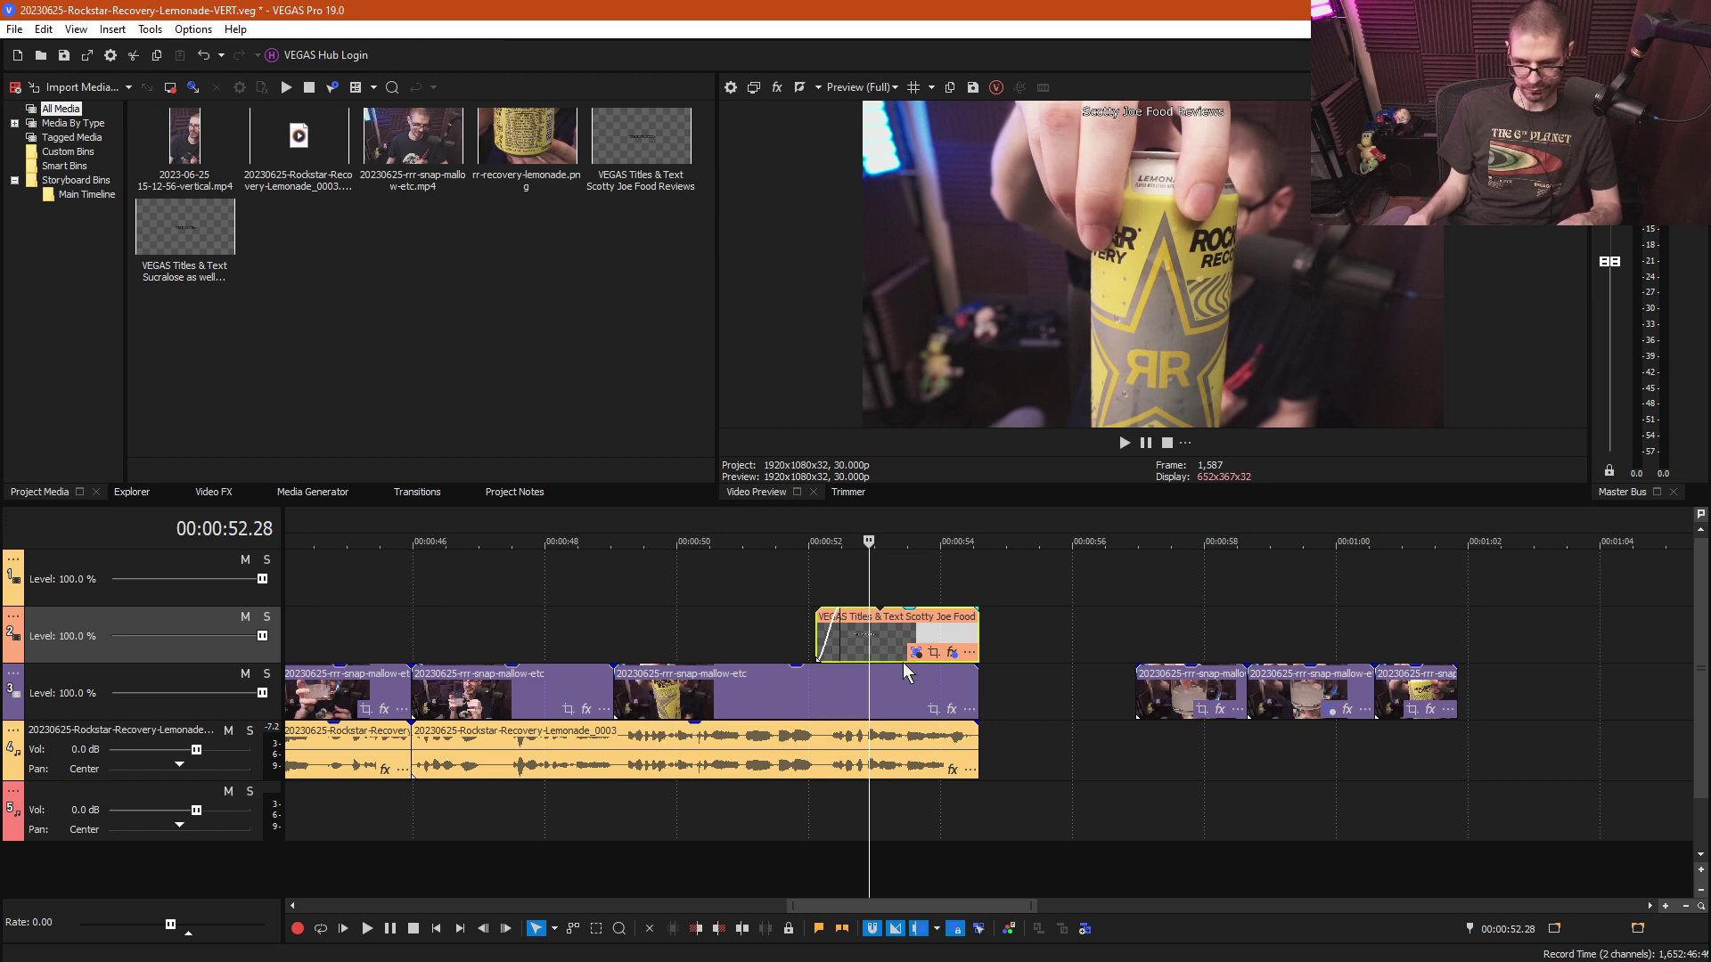
scroll(864, 685, down, 3)
click(1132, 623)
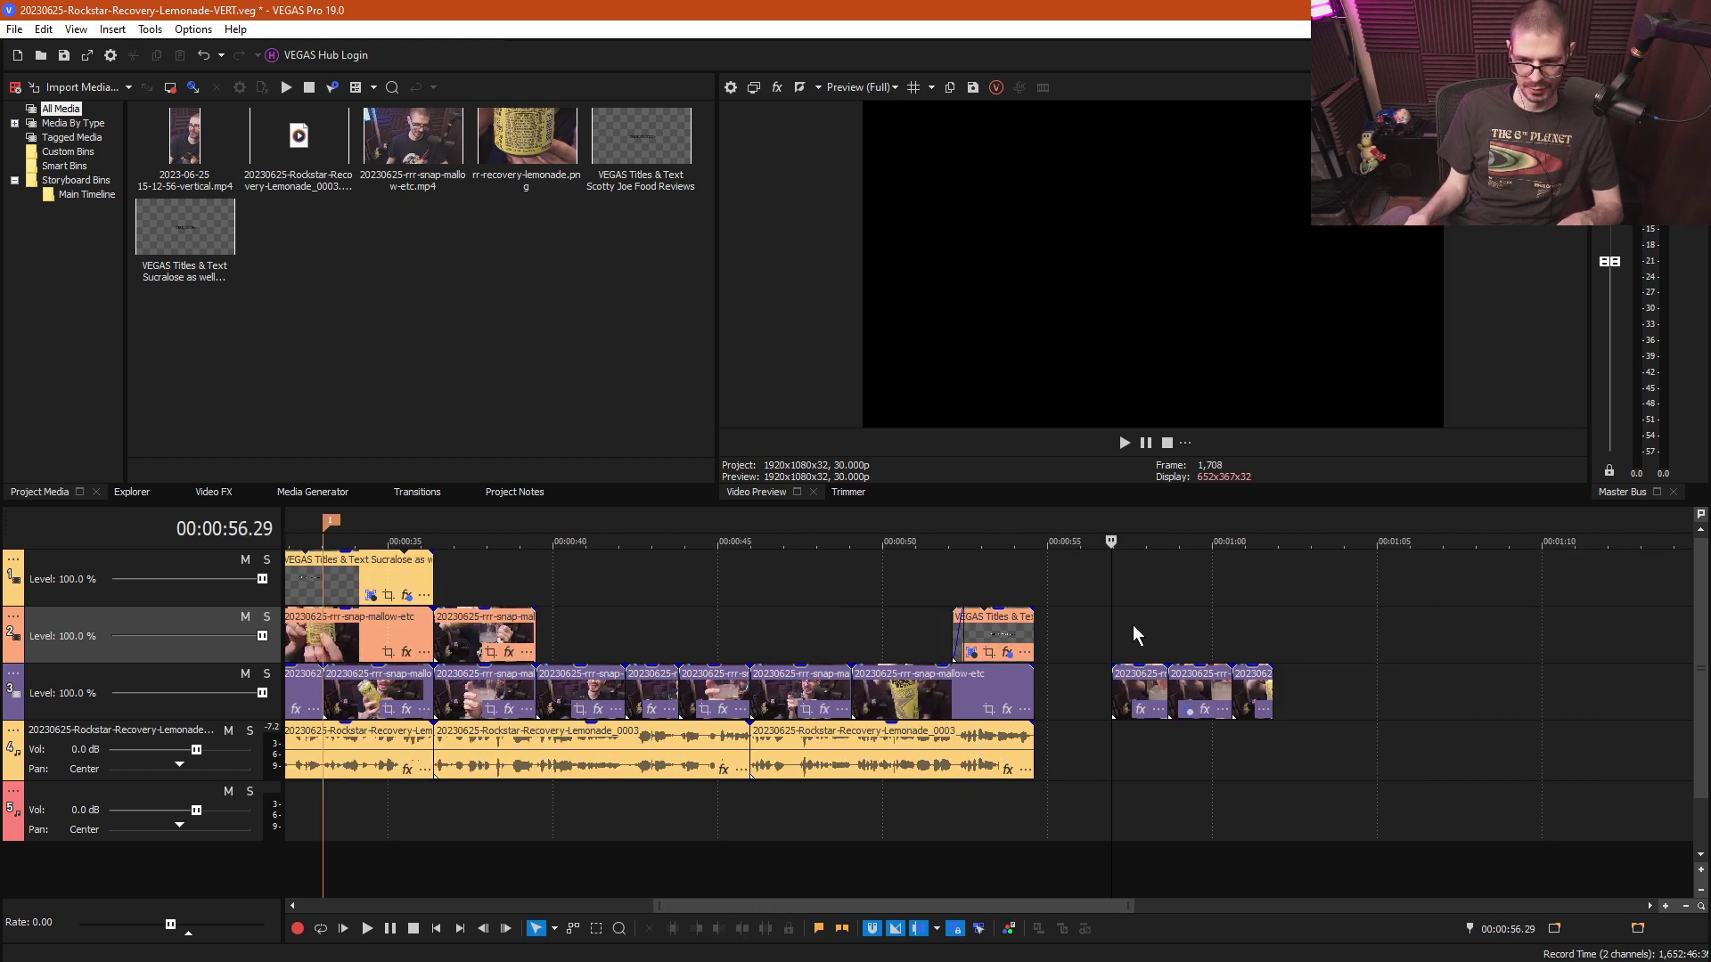
click(1146, 624)
click(1194, 638)
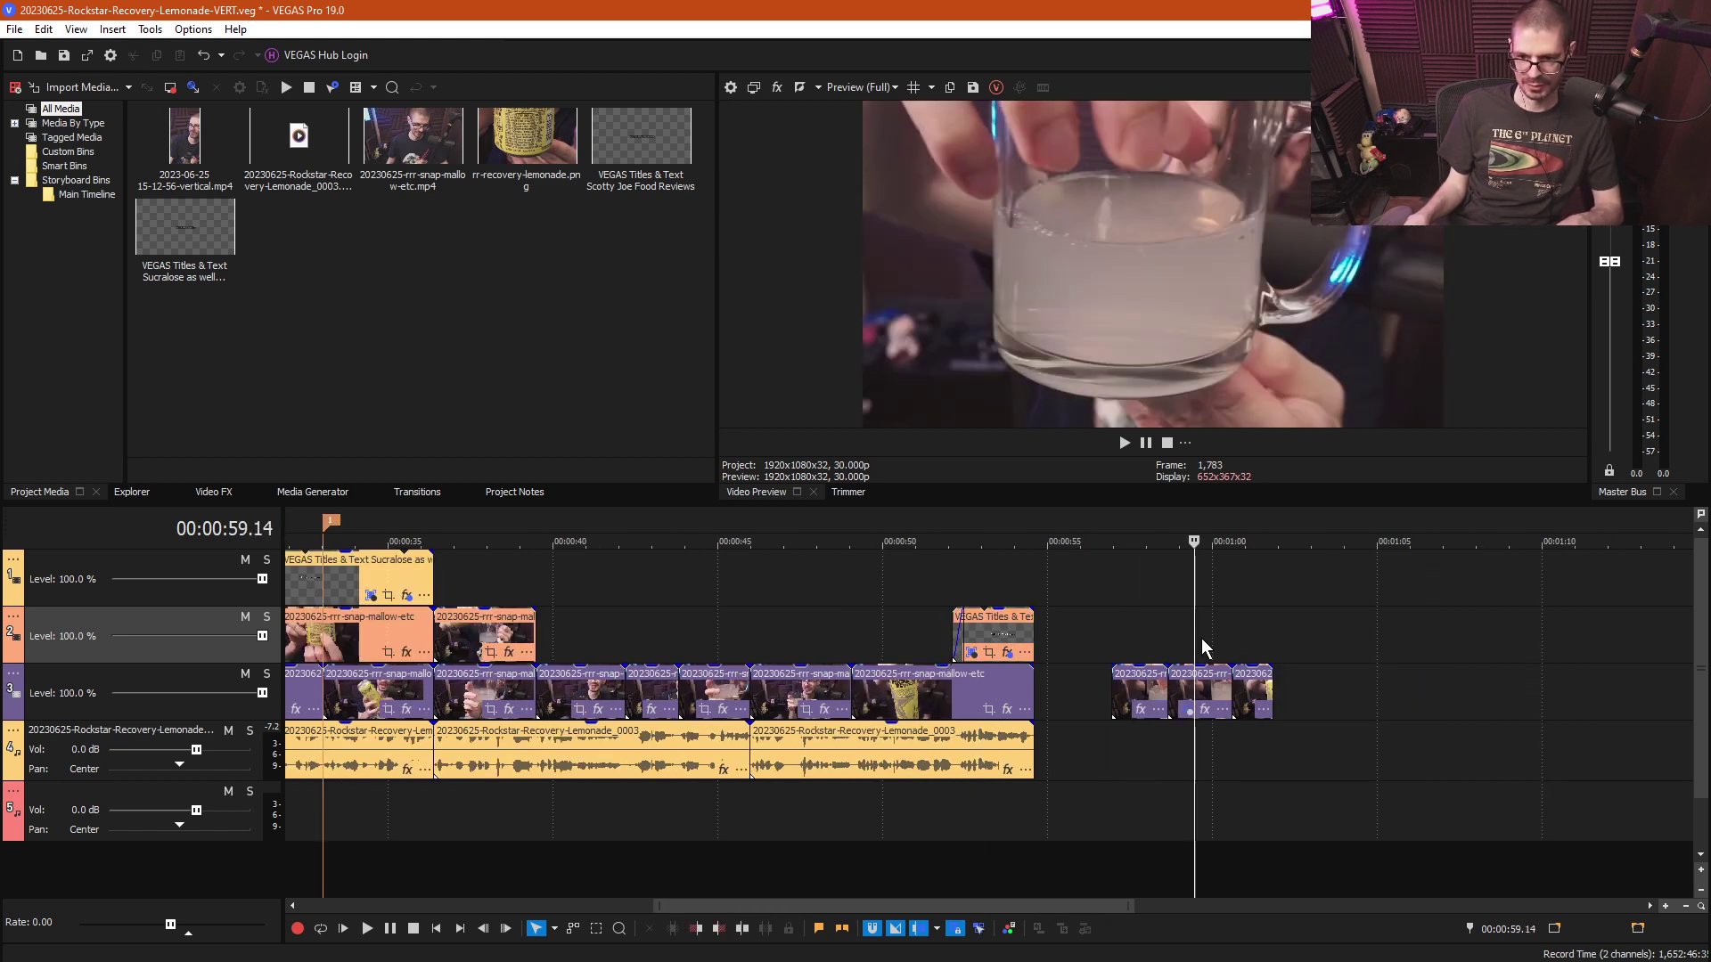
click(1201, 638)
click(1247, 636)
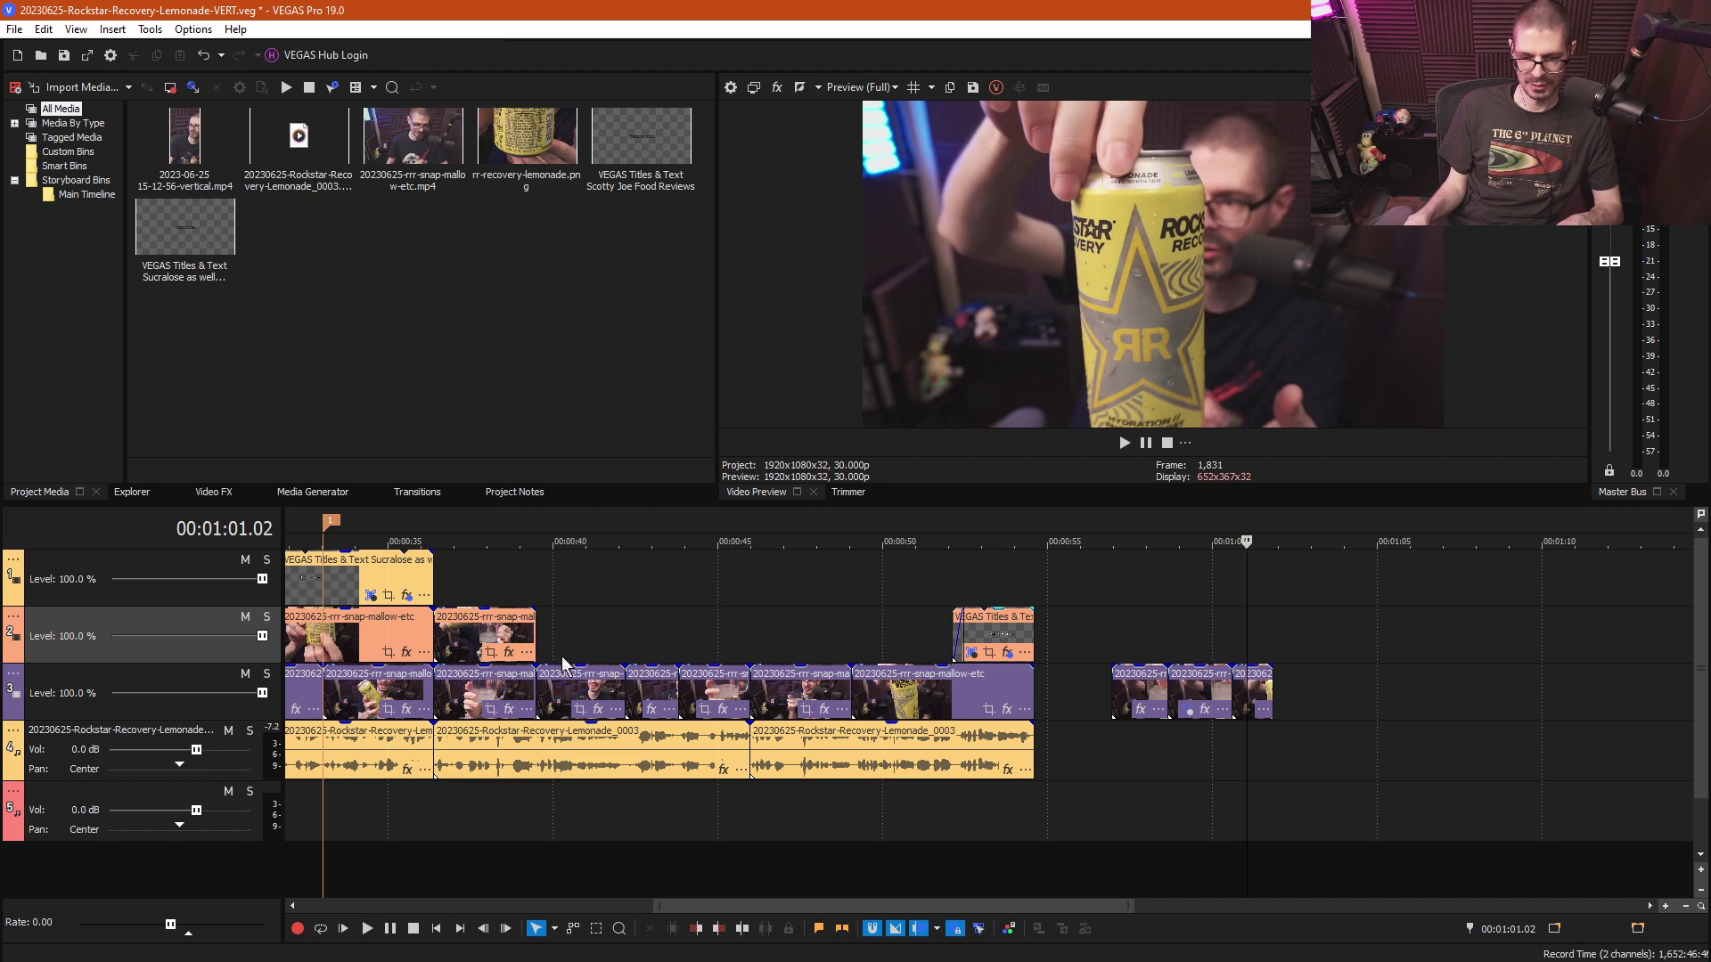
- Scrub back through the pouring and ingredient-label shots between about 00:00:37 and 00:00:16
click(469, 574)
scroll(584, 591, down, 3)
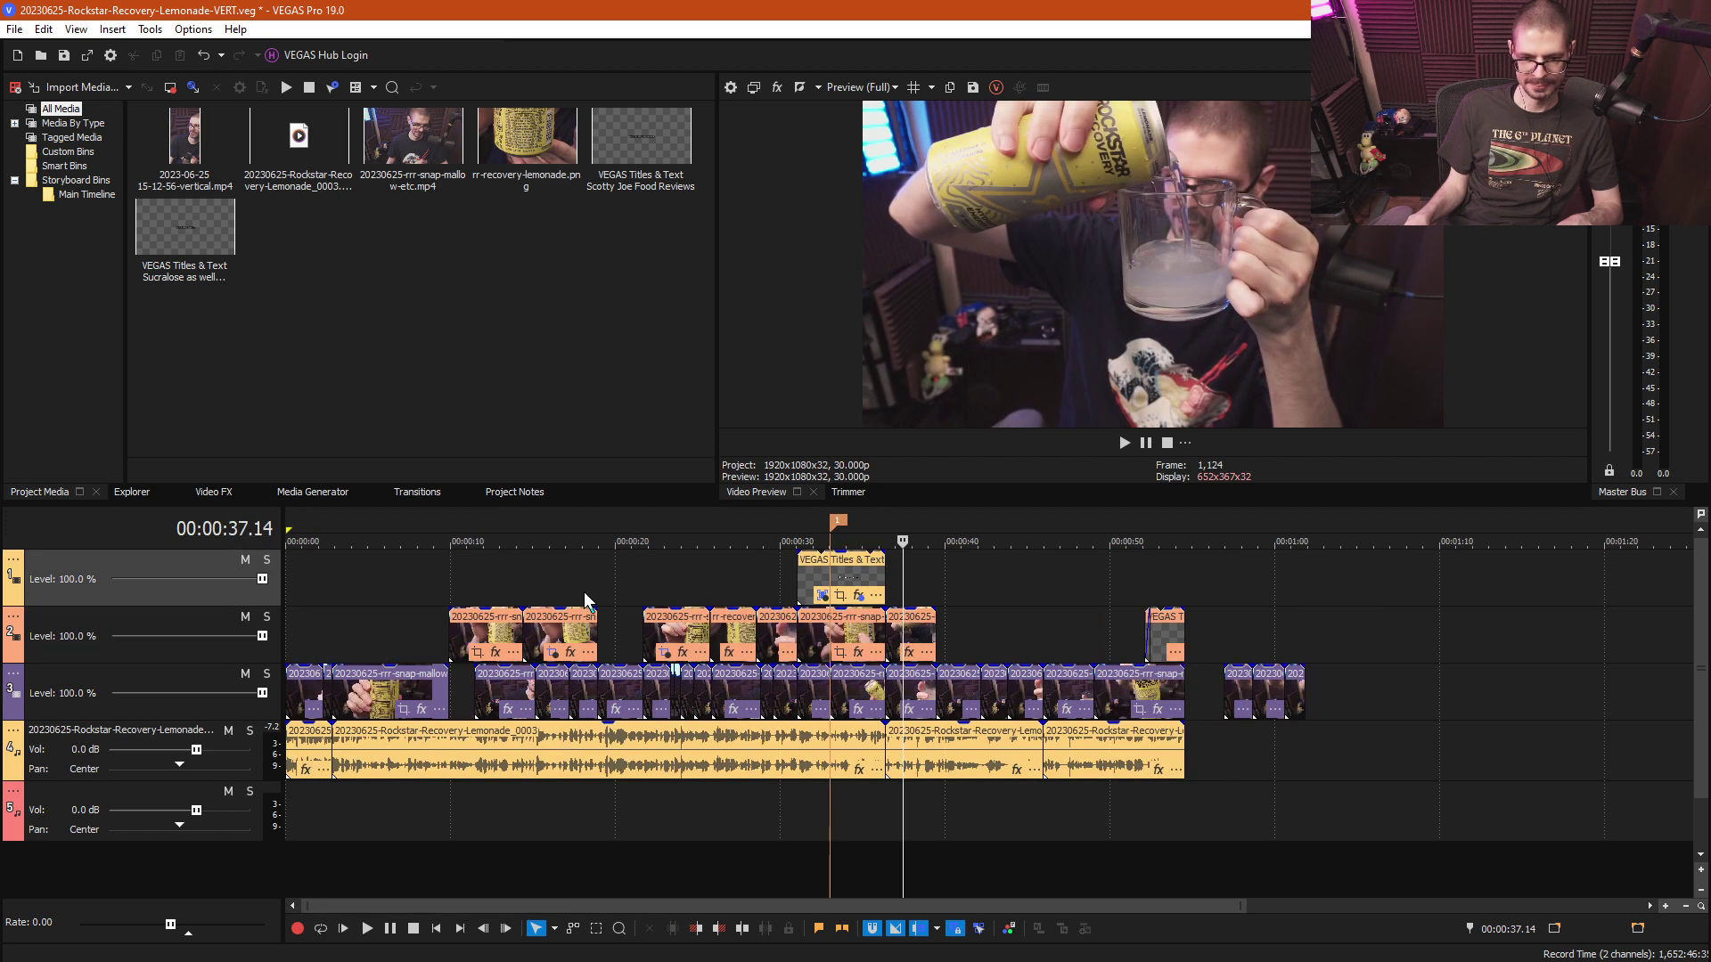
click(654, 574)
click(753, 584)
scroll(692, 604, up, 4)
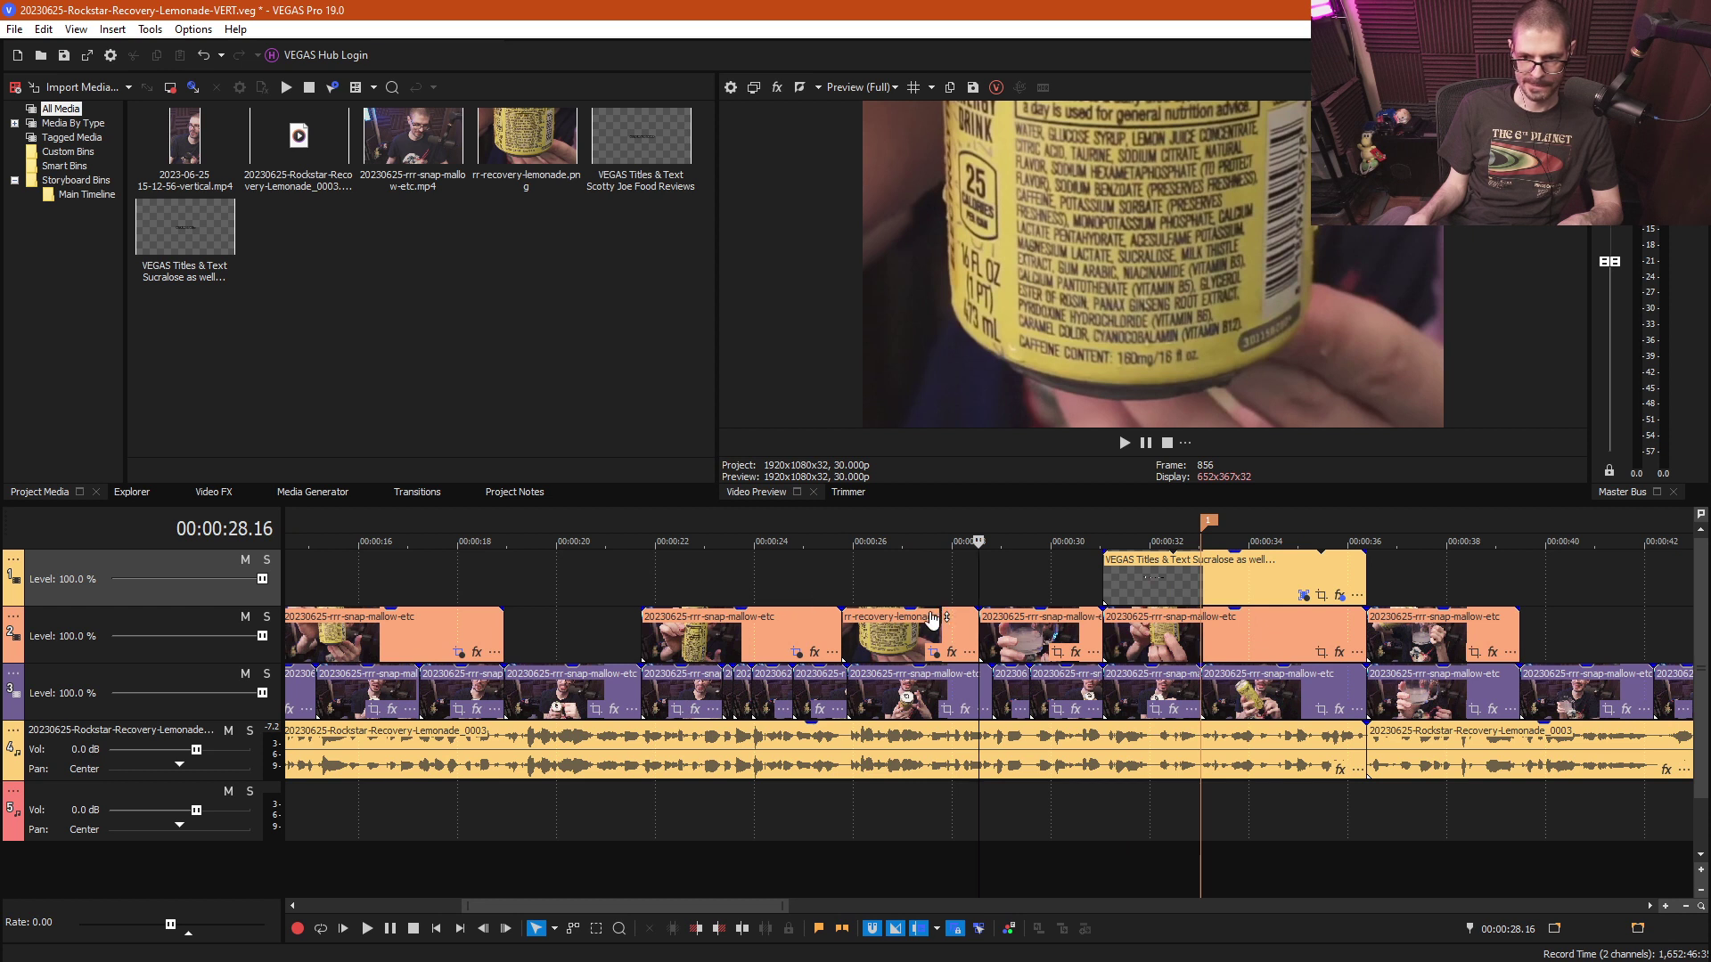
click(891, 585)
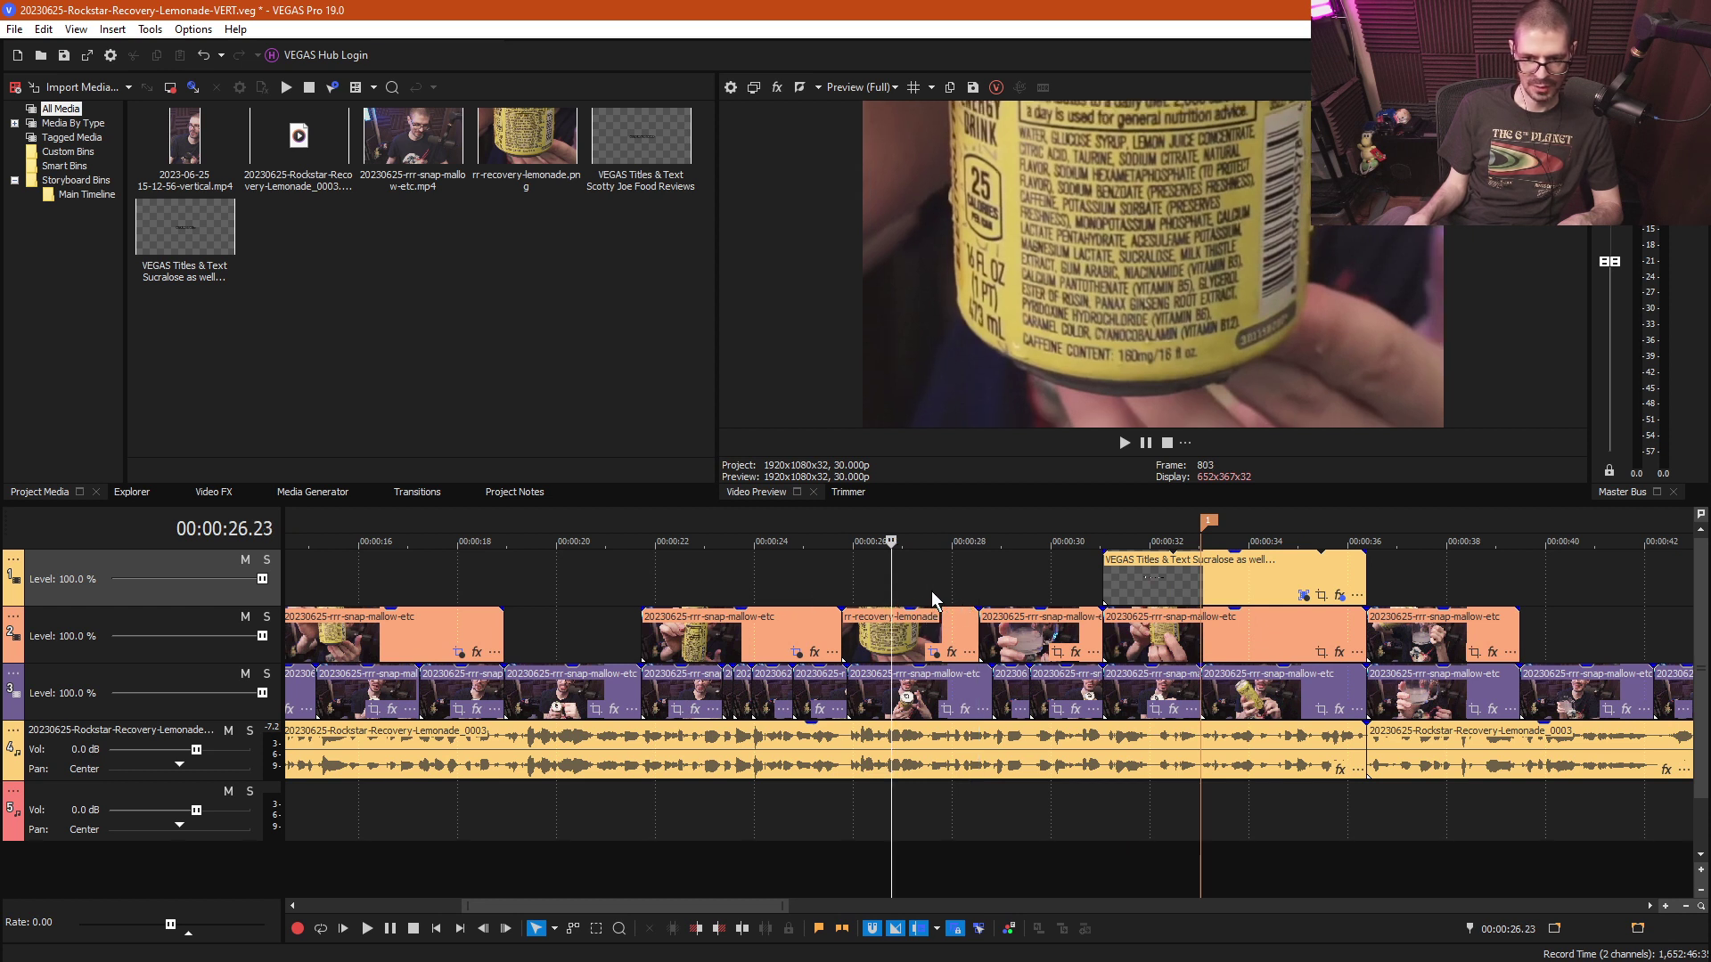
click(866, 592)
drag(856, 593, 893, 587)
drag(385, 588, 404, 581)
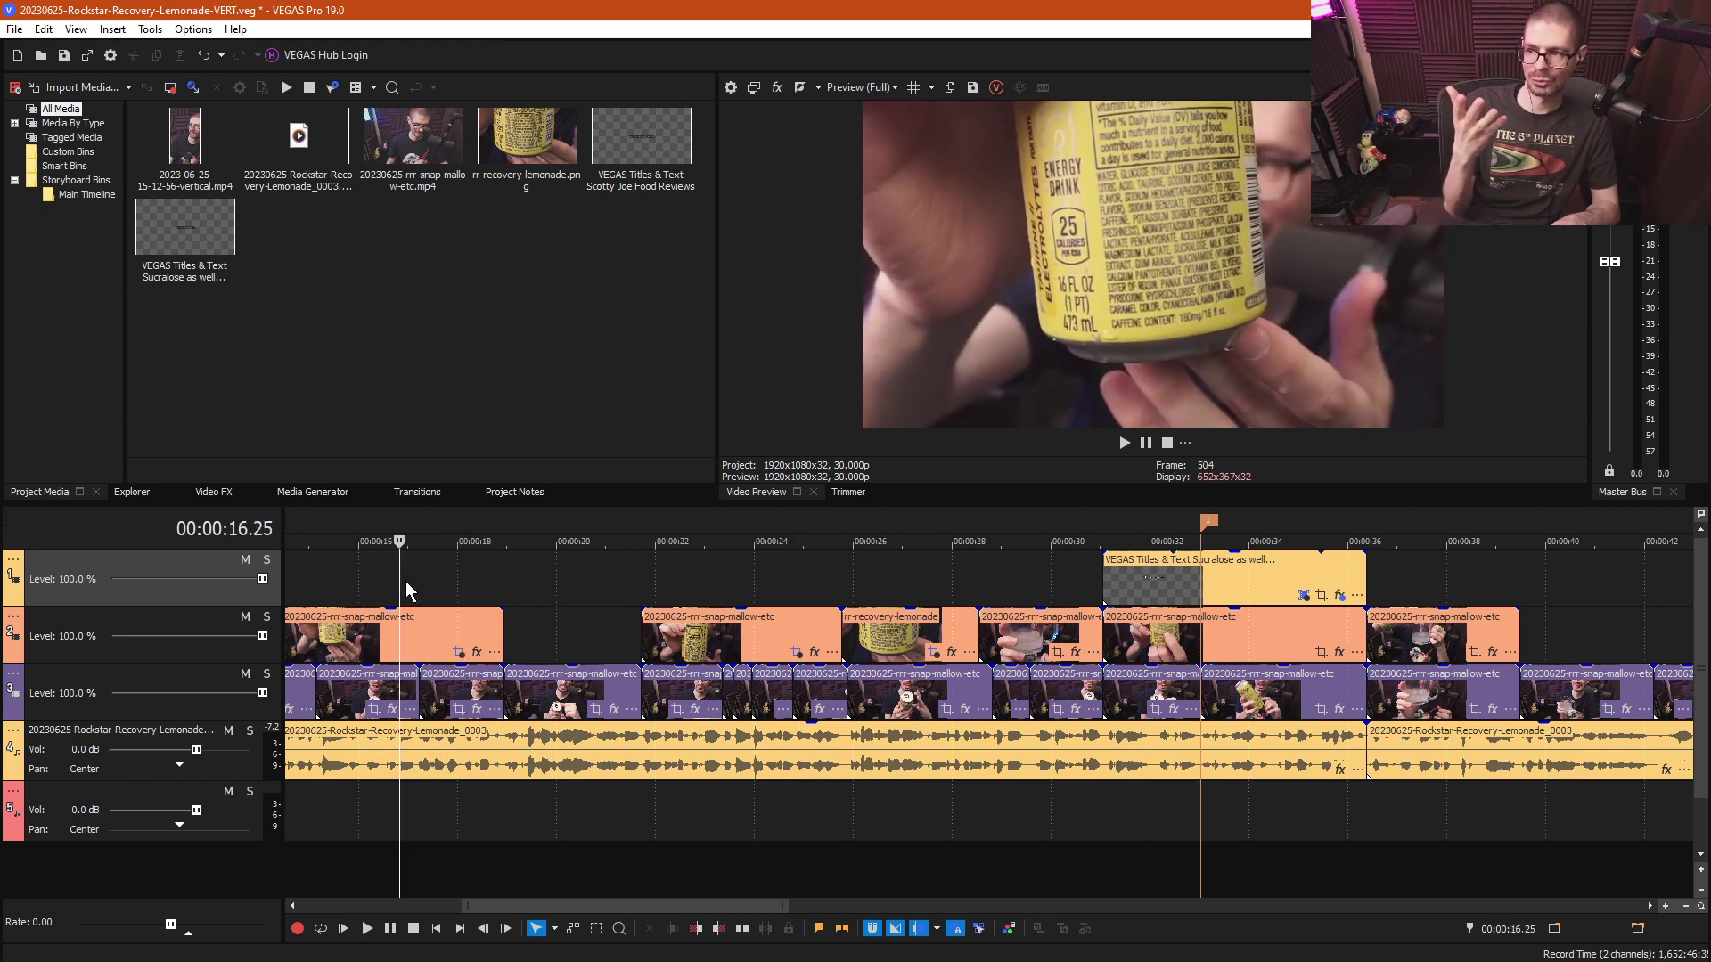
- Scrub through the opening can shots and play the passage around 00:00:02 to examine the short mug shot
scroll(404, 580, down, 3)
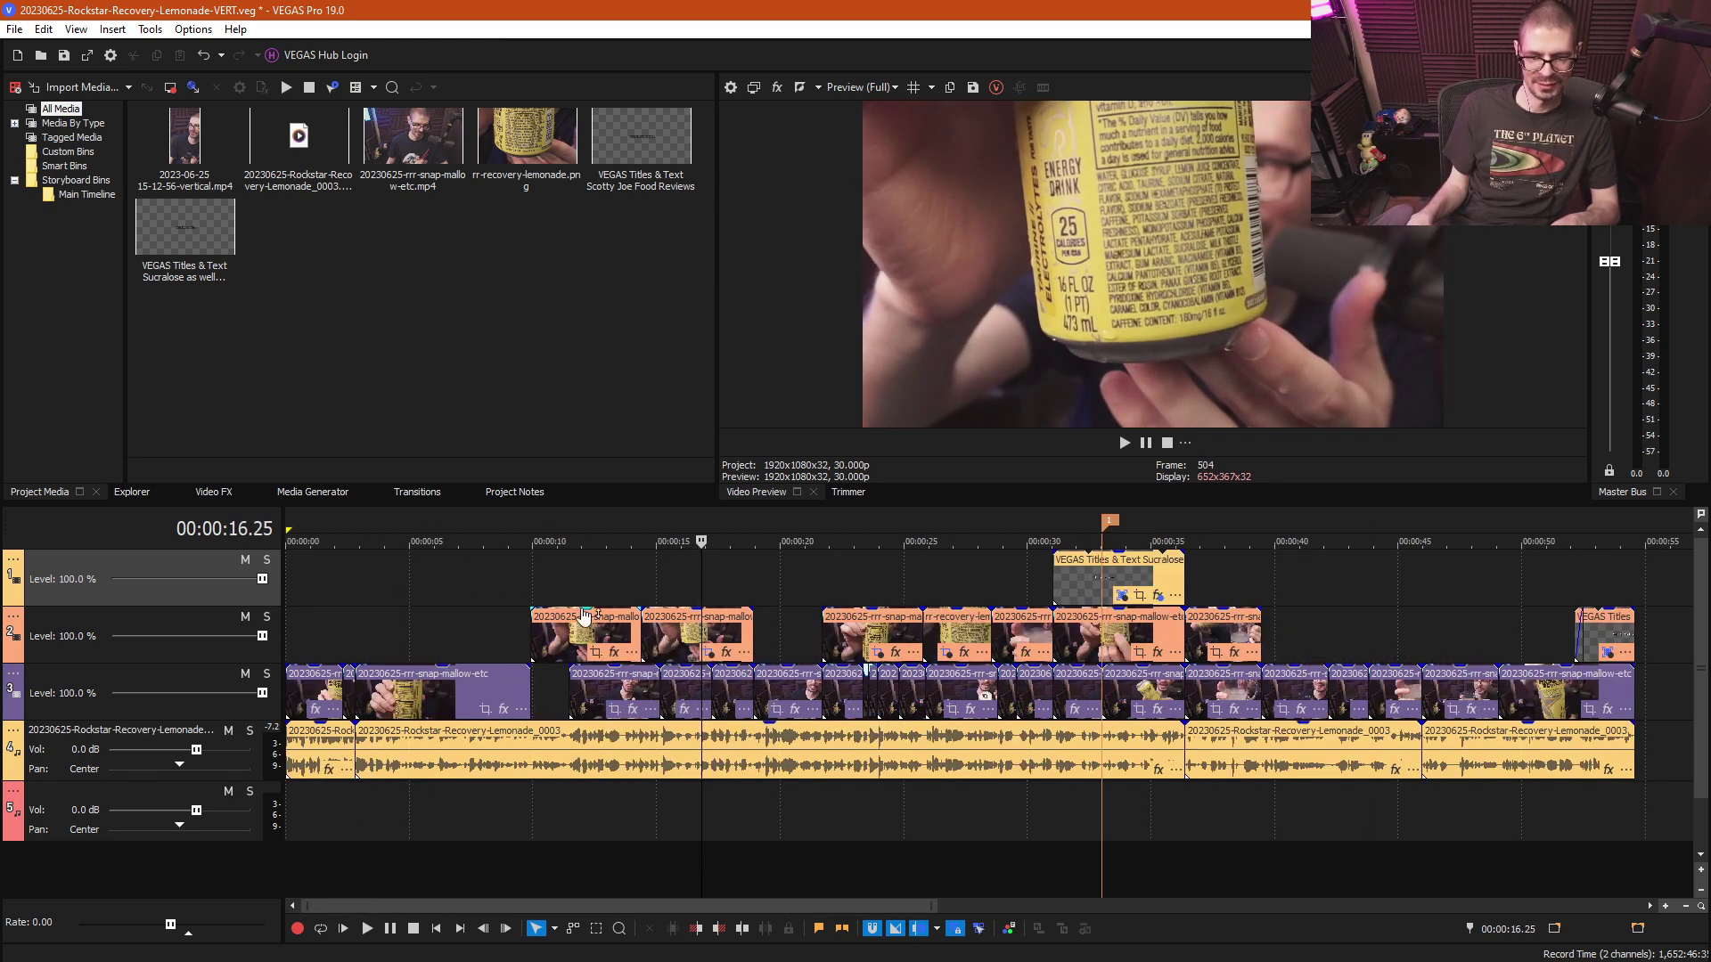
click(580, 581)
click(470, 597)
click(435, 618)
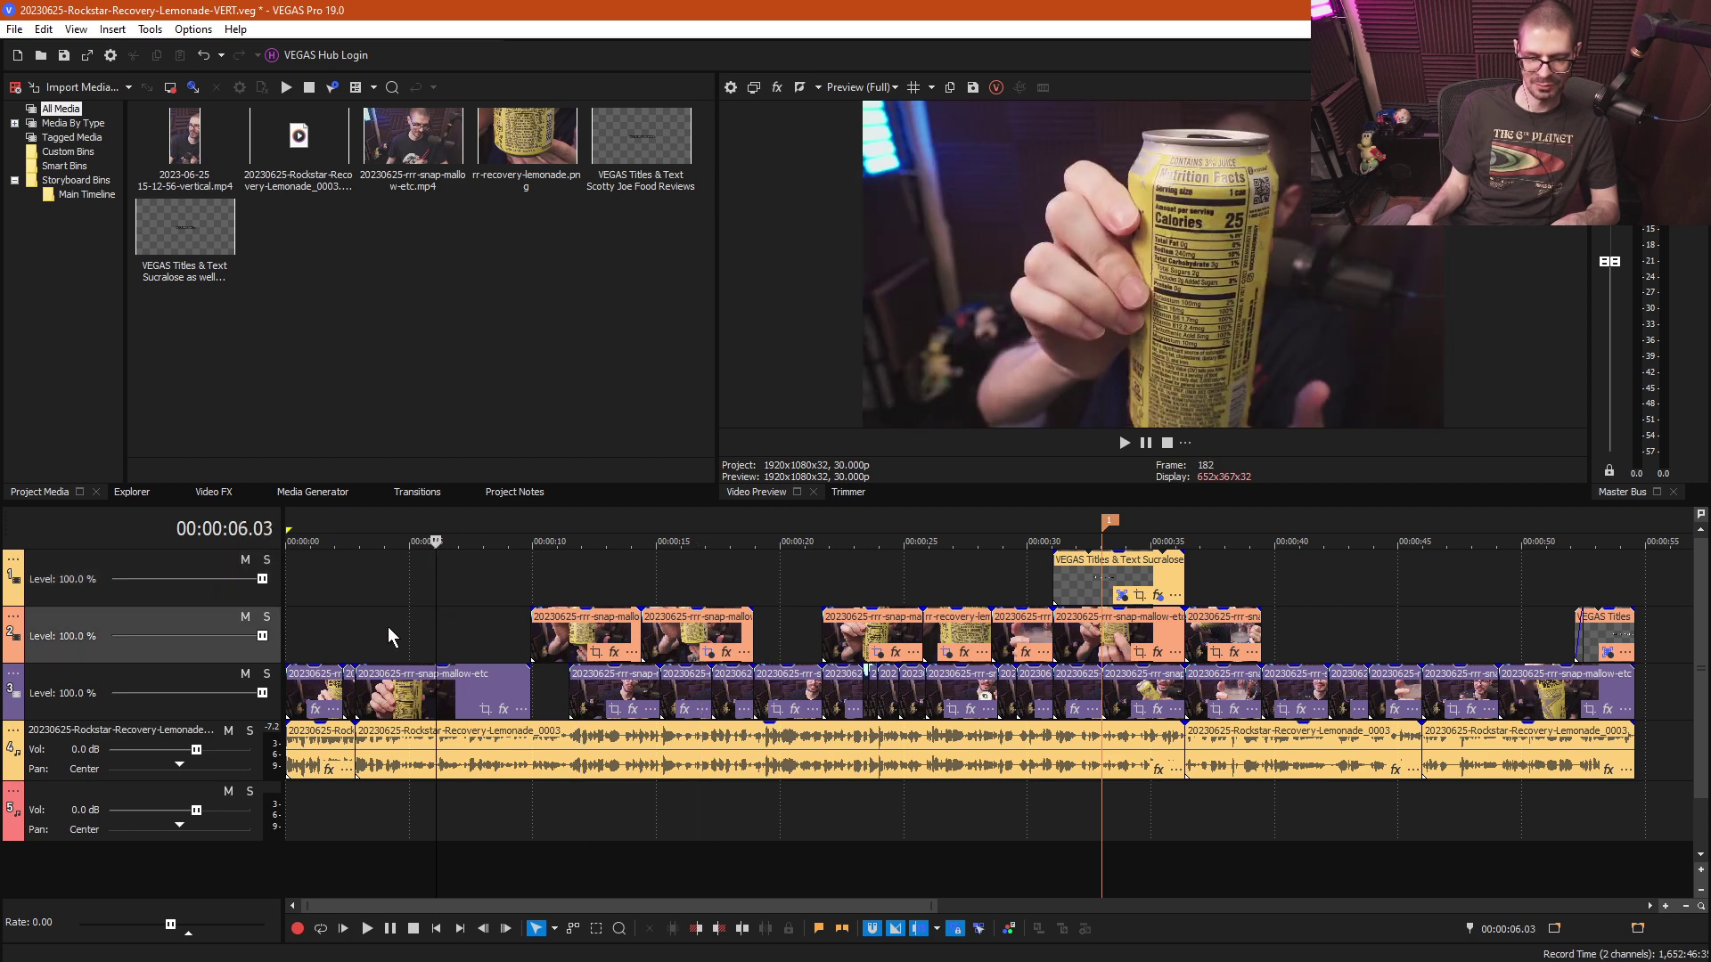
click(363, 626)
scroll(467, 629, up, 2)
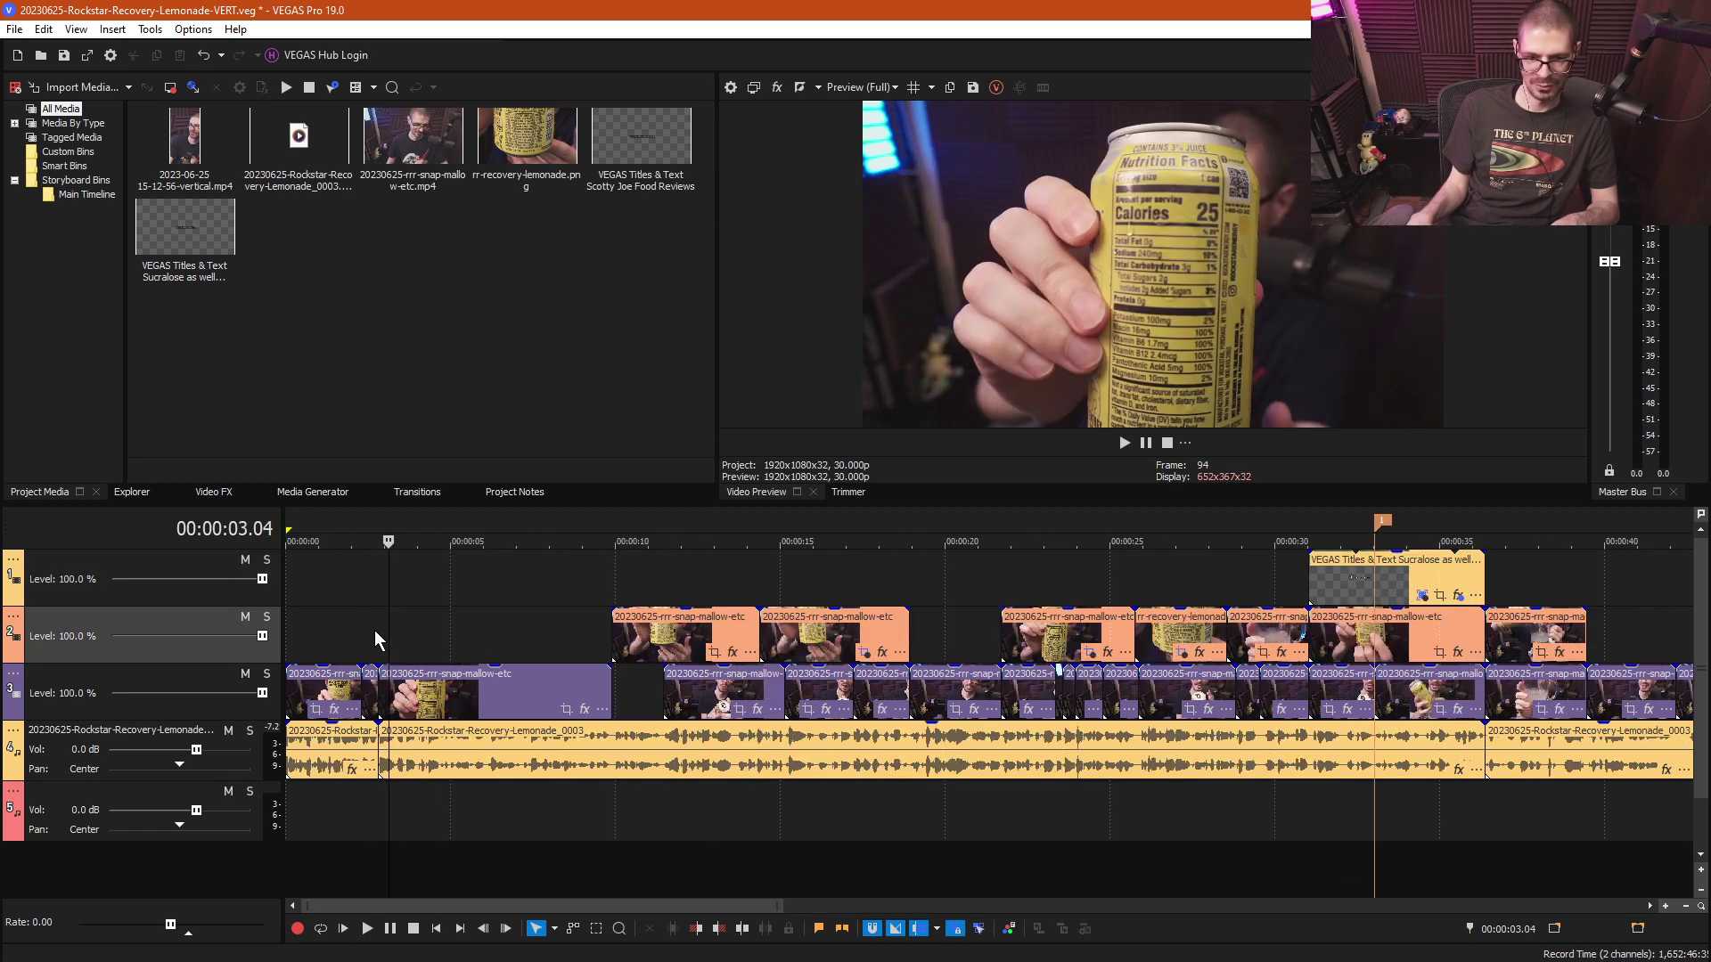
mouse_move(389, 635)
mouse_down()
mouse_move(320, 634)
mouse_move(415, 637)
mouse_move(361, 635)
mouse_up()
scroll(553, 633, up, 3)
key(space)
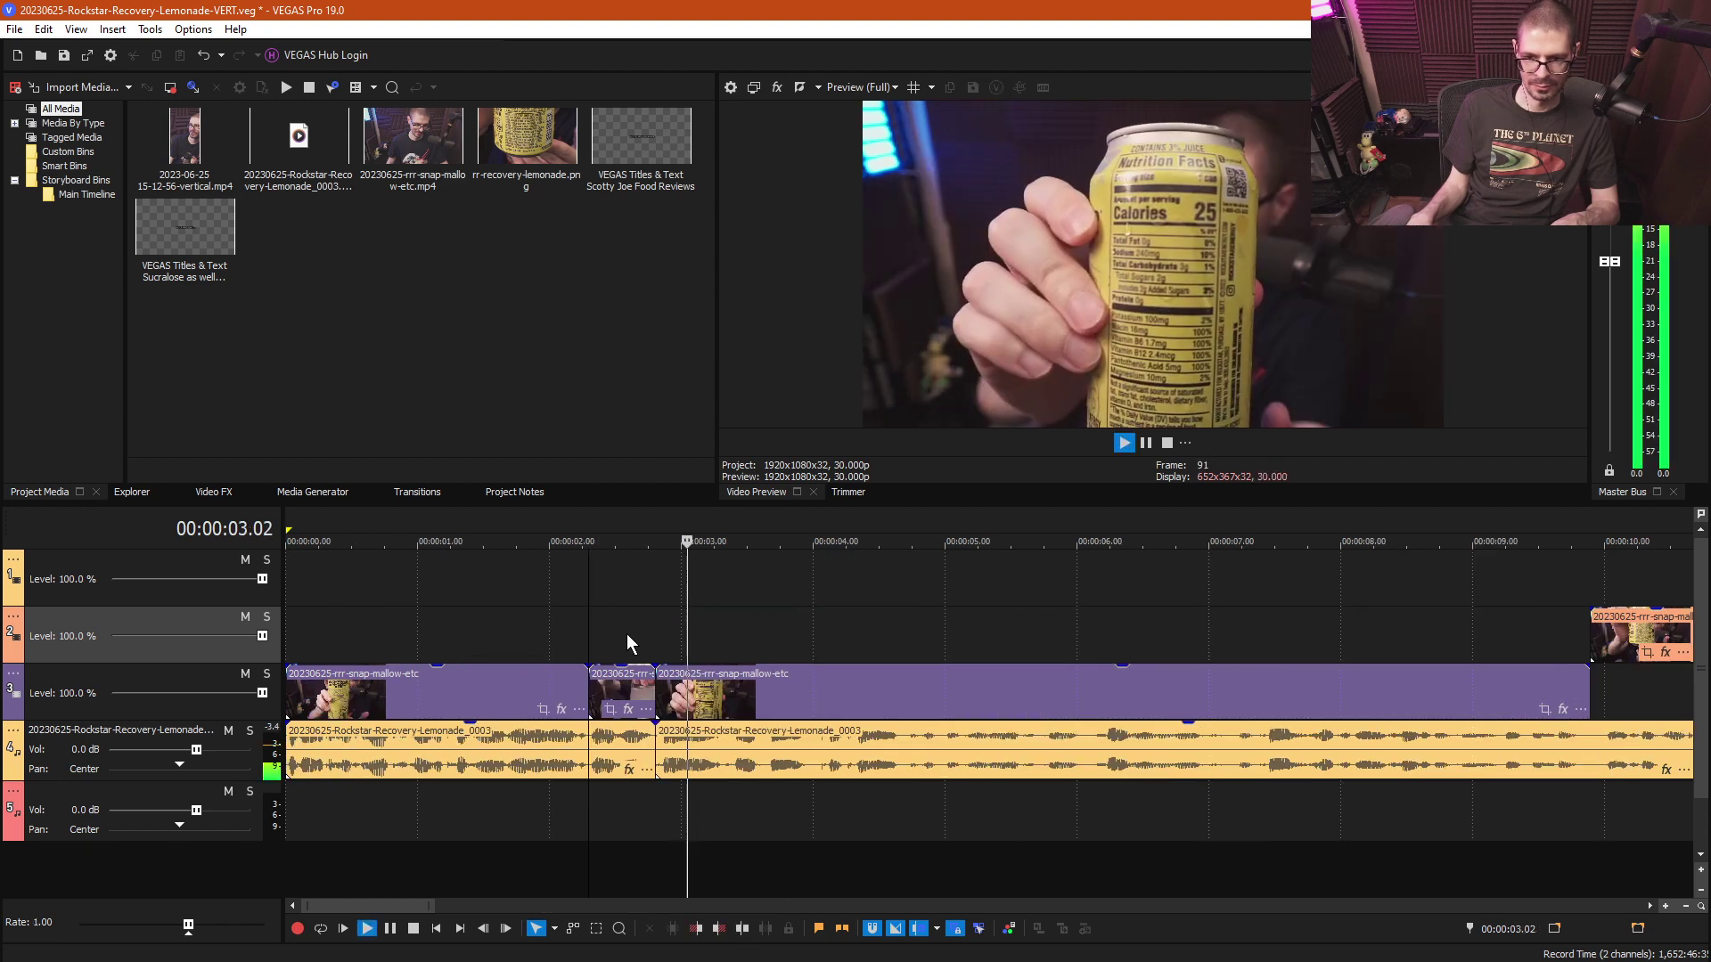
key(space)
click(576, 611)
- Delete the short mug clip at about 00:00:02.17 from the main video track, keeping the audio in place
click(612, 685)
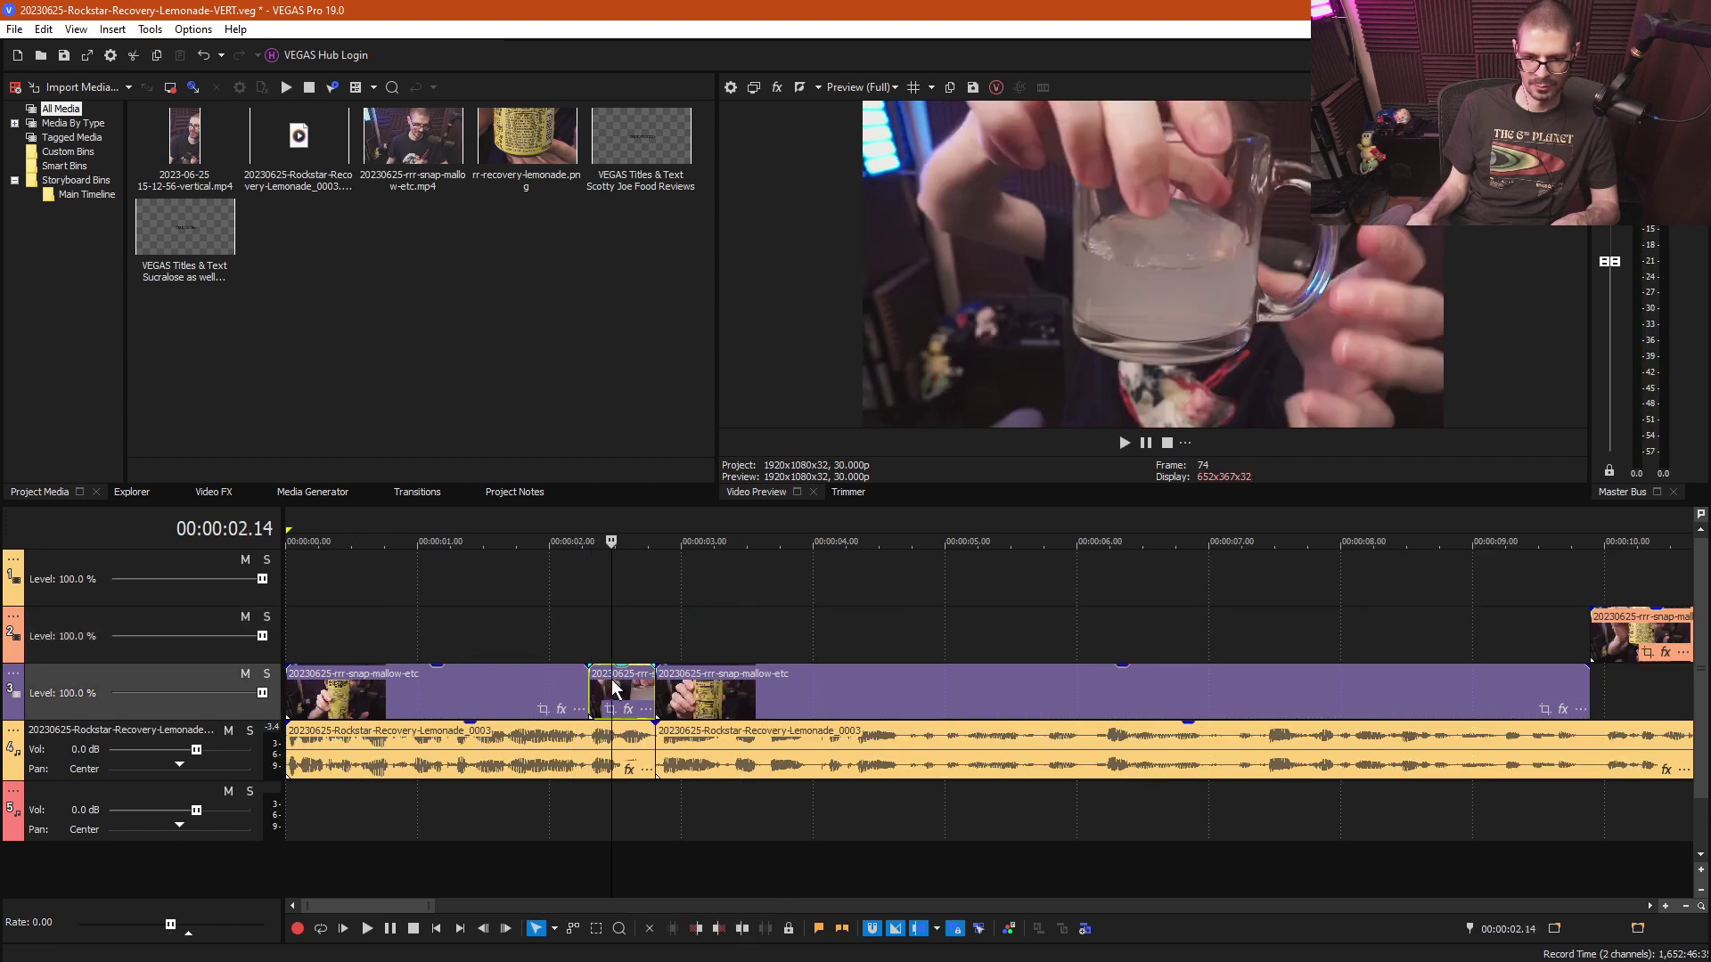
click(623, 688)
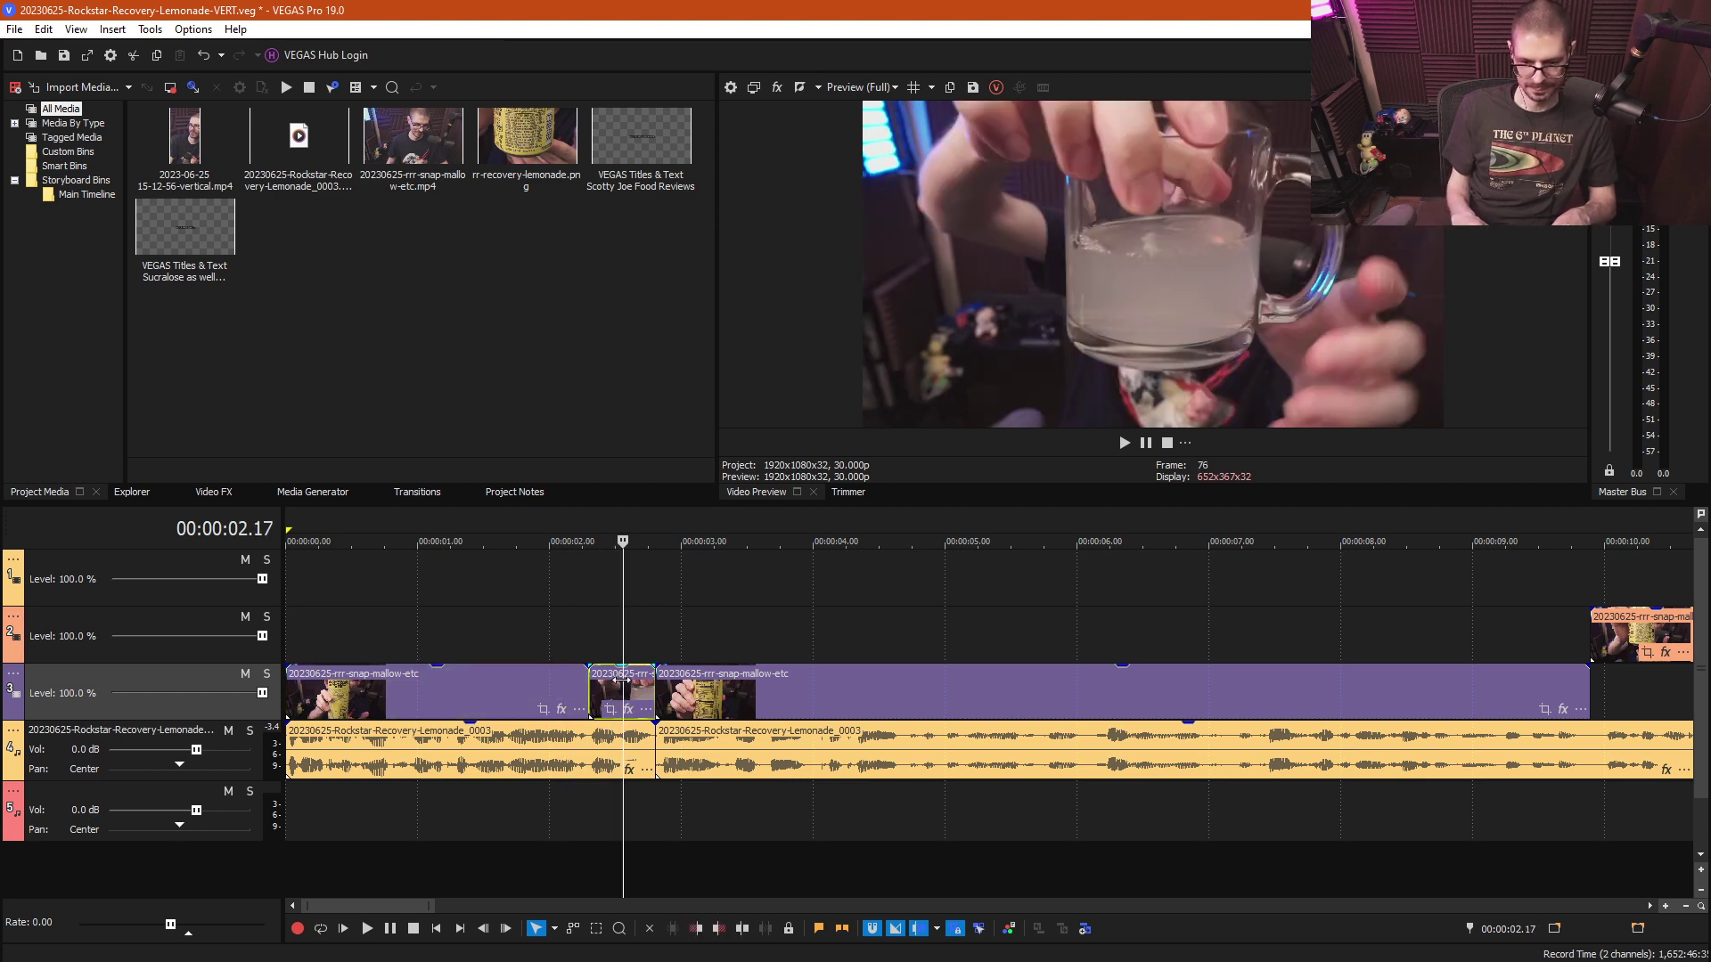
scroll(641, 679, down, 10)
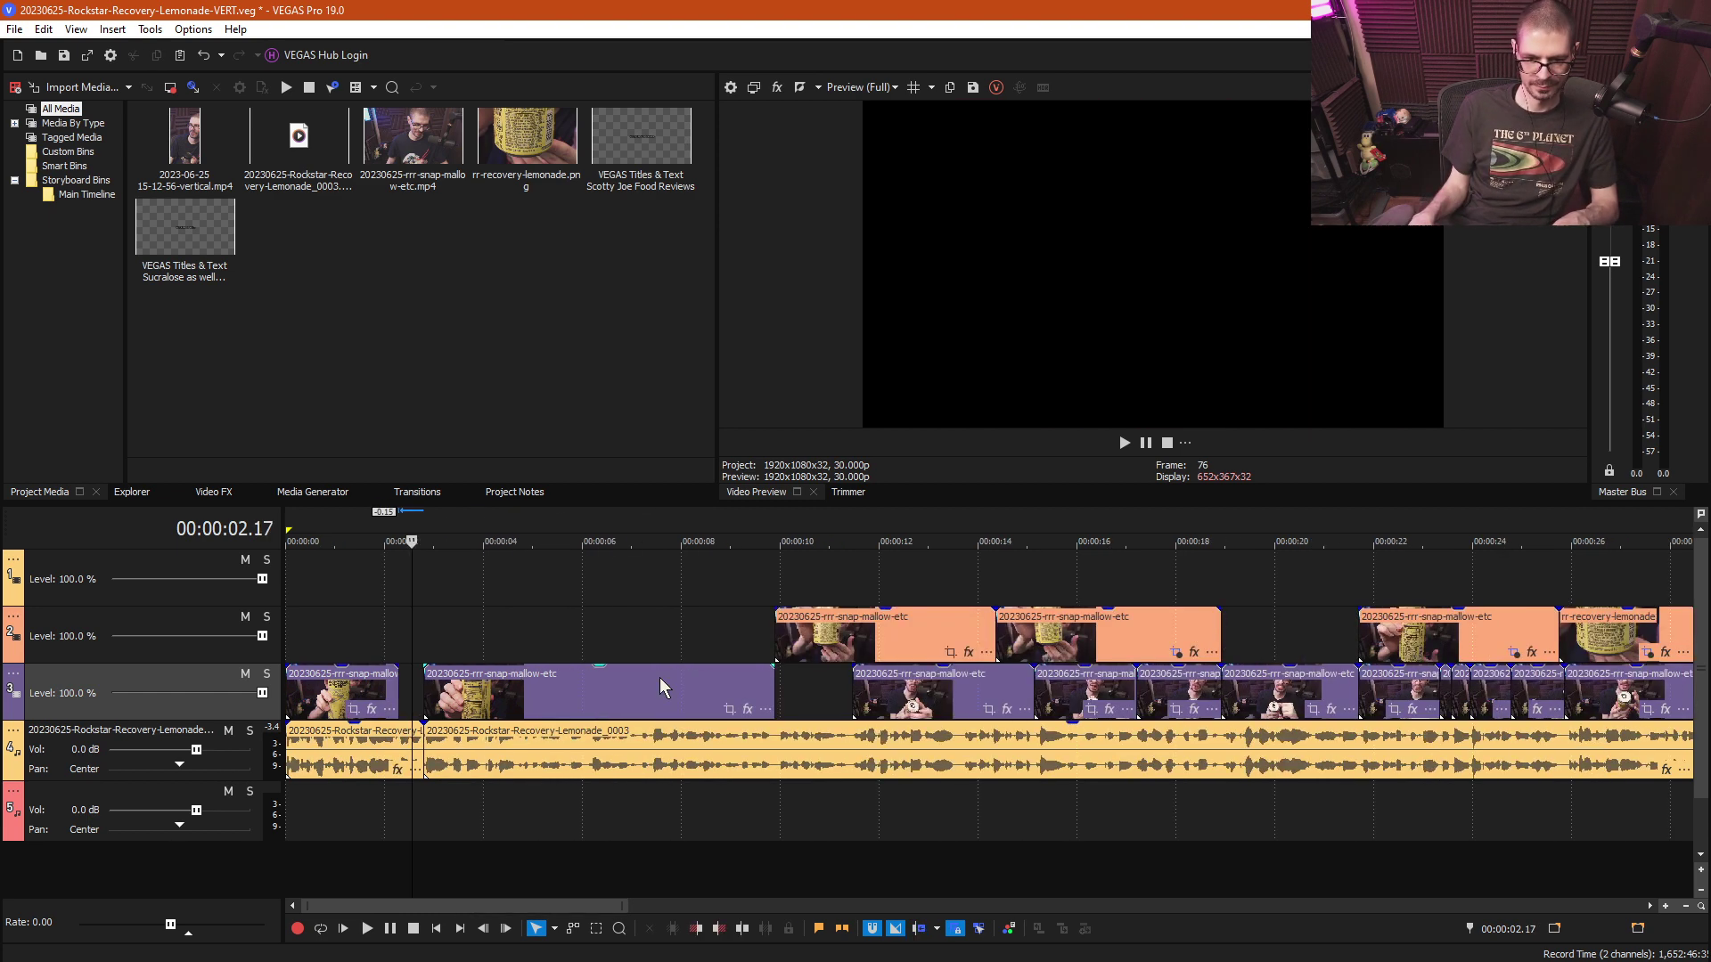
- Extend the end of the opening can clip on the main video track to fill the gap before the next can clip
click(1324, 686)
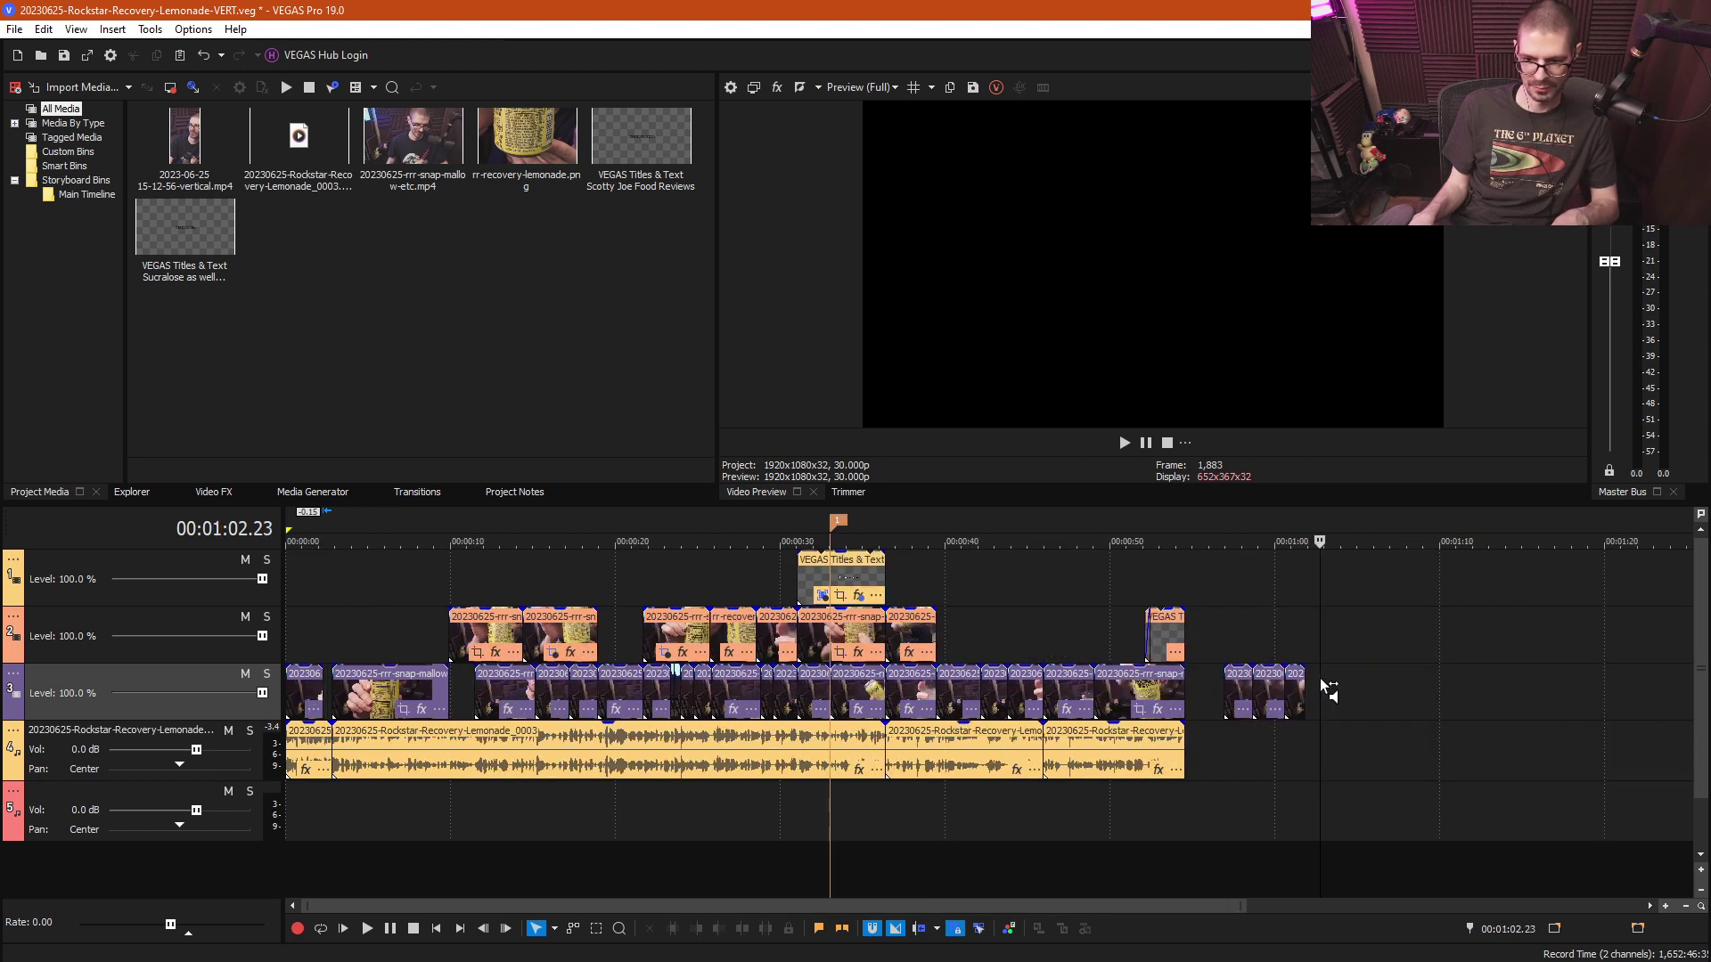
click(318, 633)
scroll(395, 644, up, 10)
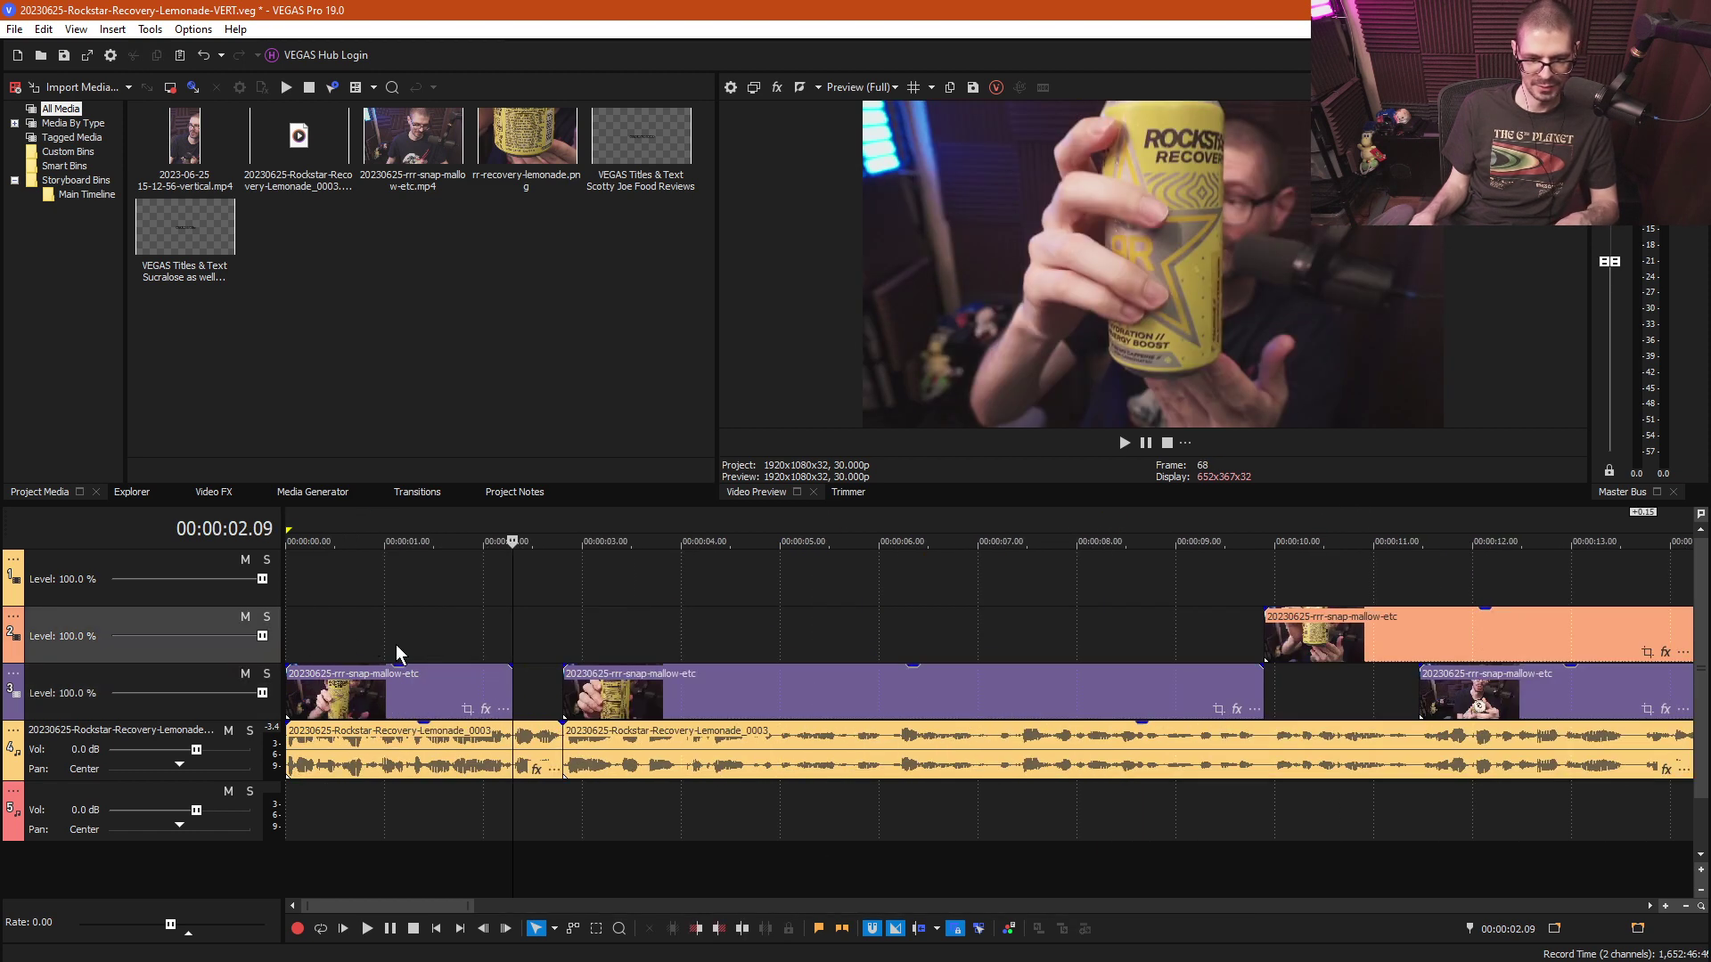
click(524, 697)
key(s)
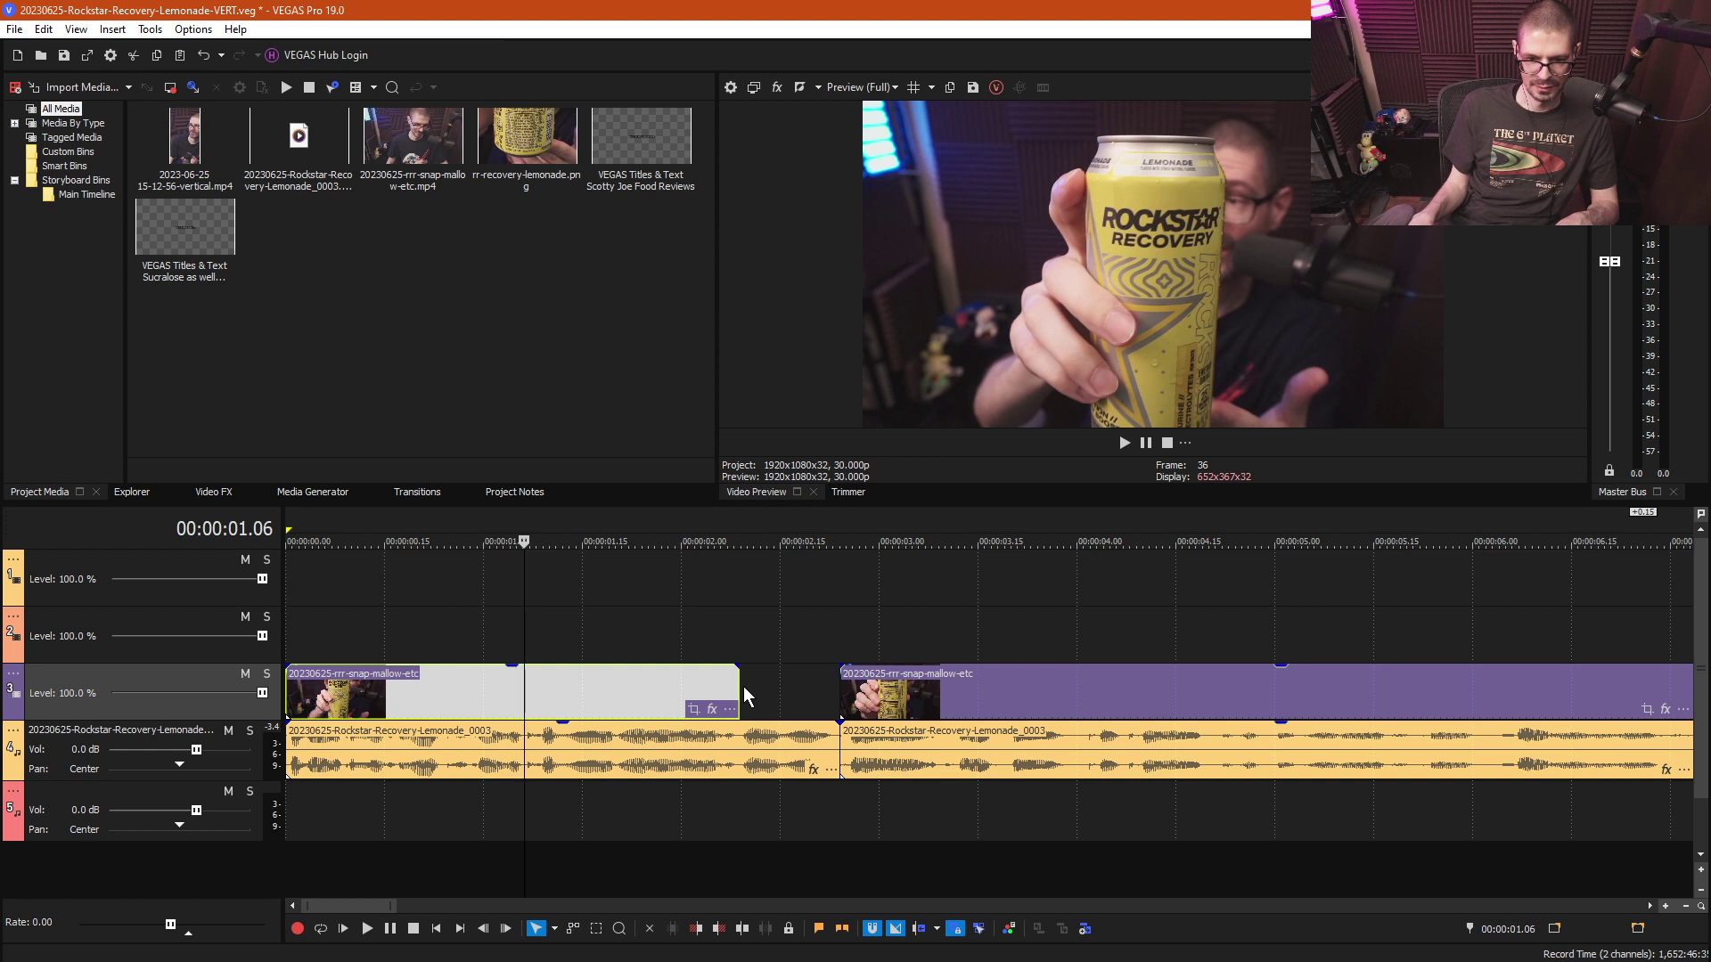
drag(738, 688, 838, 688)
- Play the edit from about 00:00:01.14 to 00:00:27.10 to review the can and ingredient-label shots
click(577, 615)
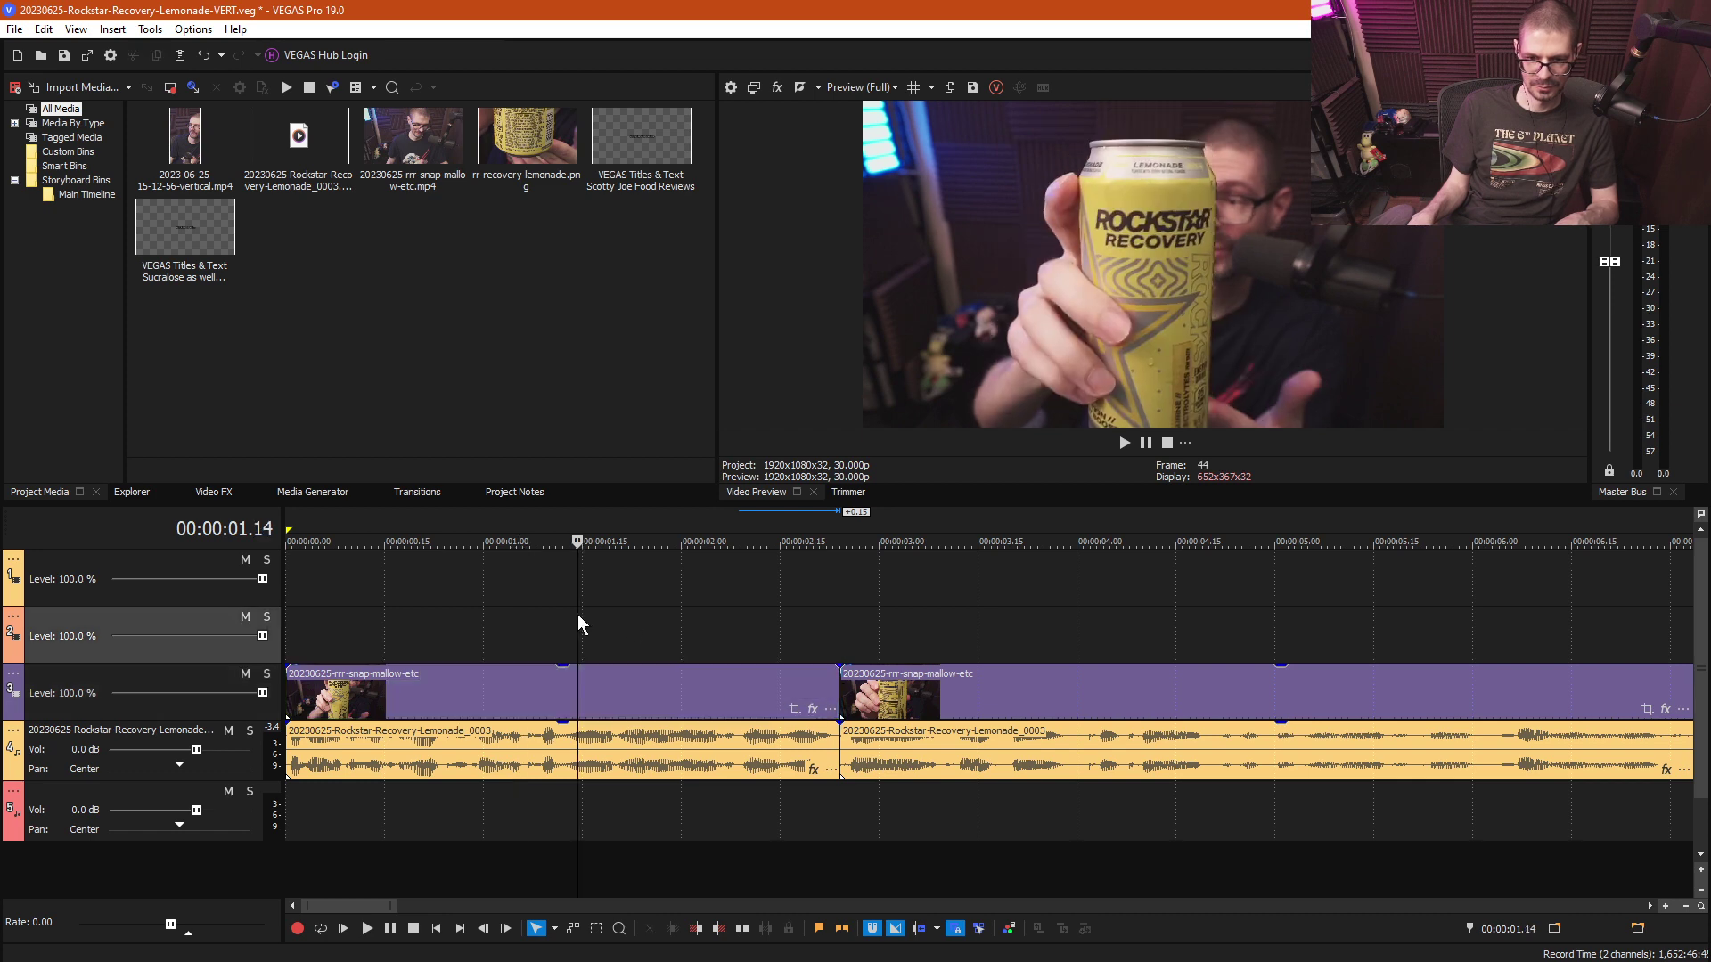
key(space)
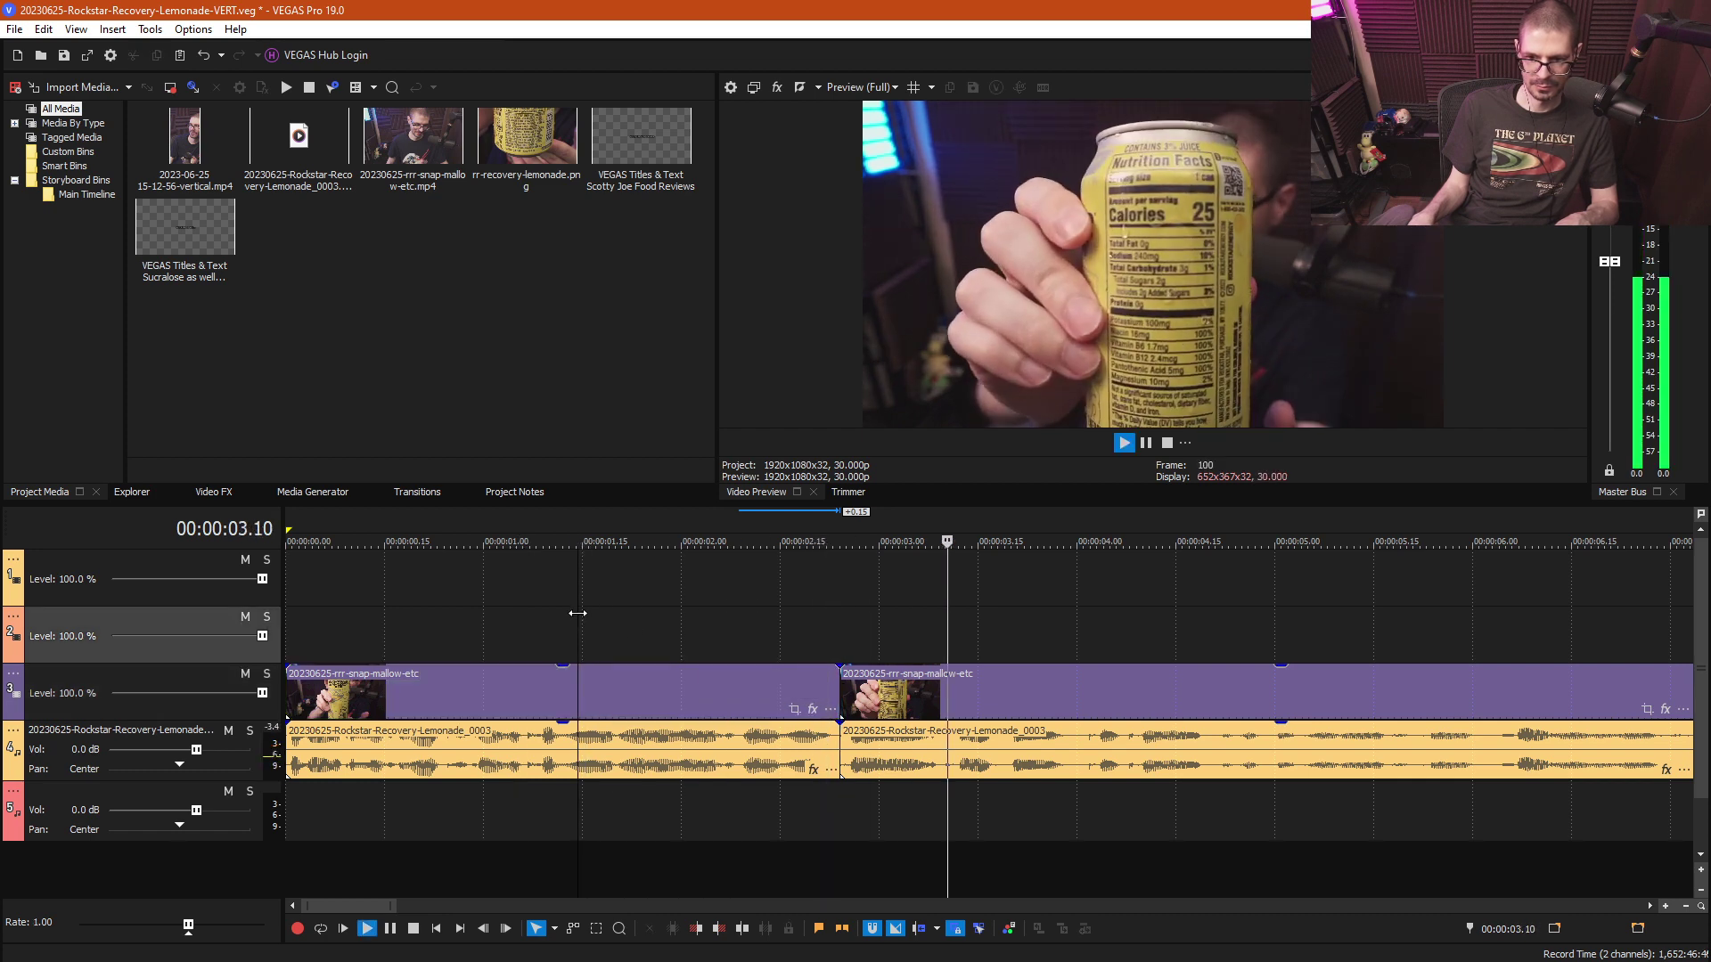
scroll(967, 627, down, 3)
scroll(968, 631, down, 2)
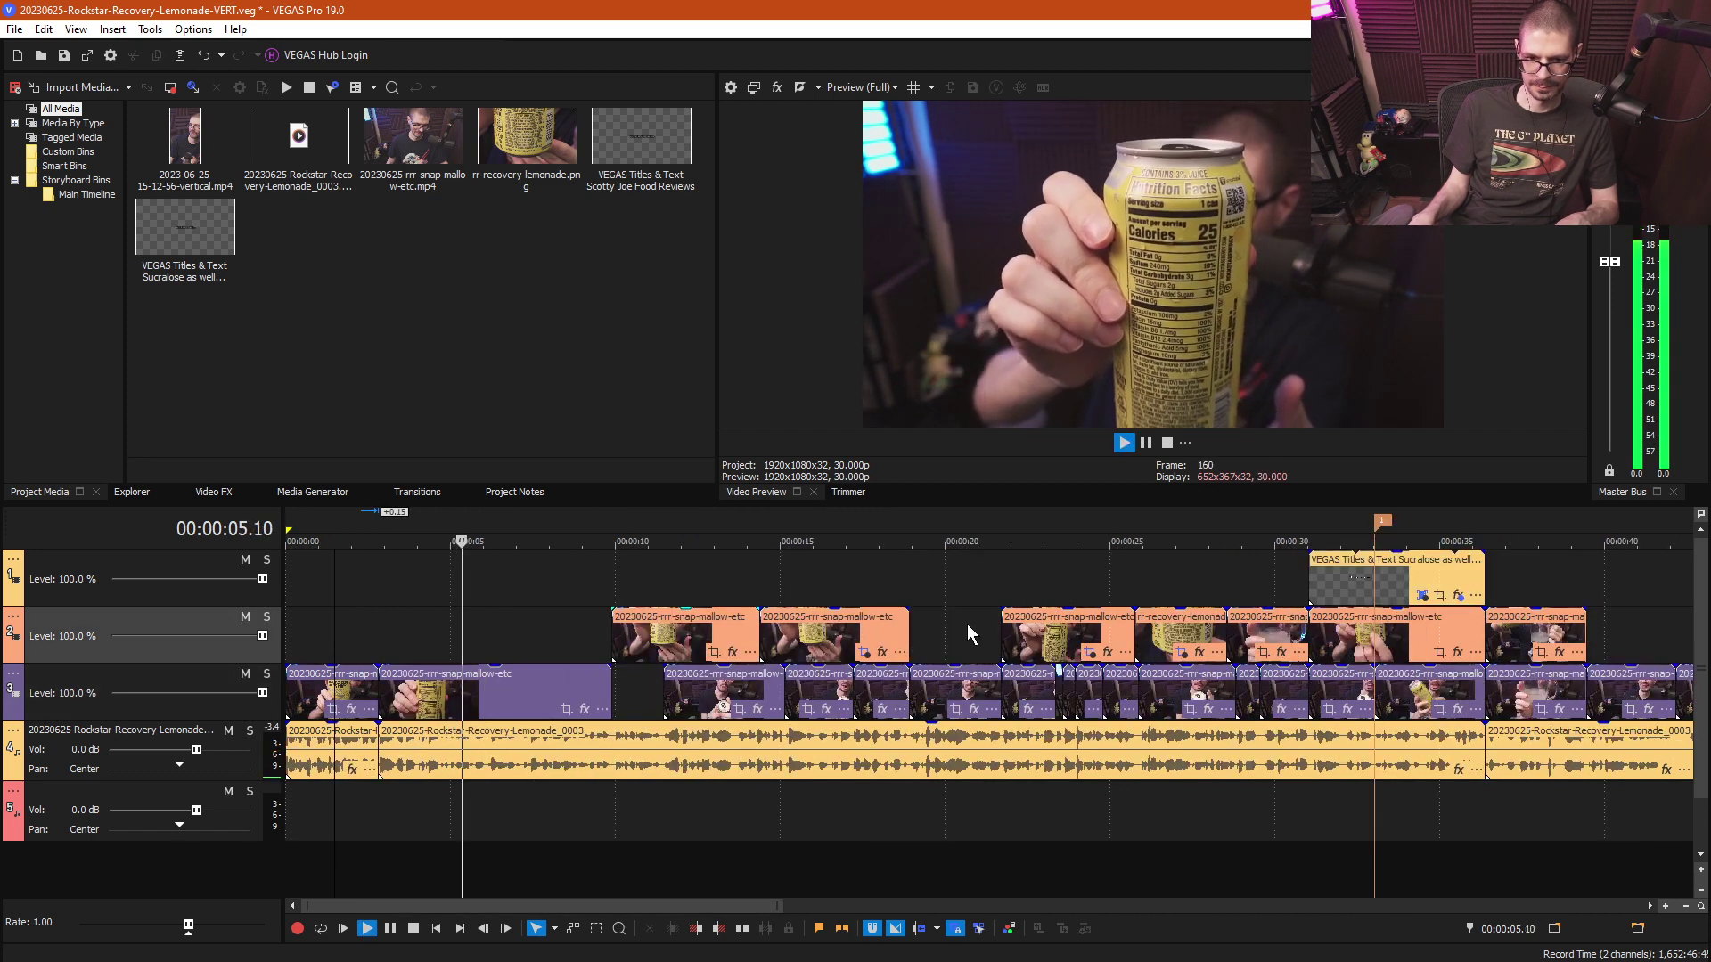
scroll(703, 659, up, 2)
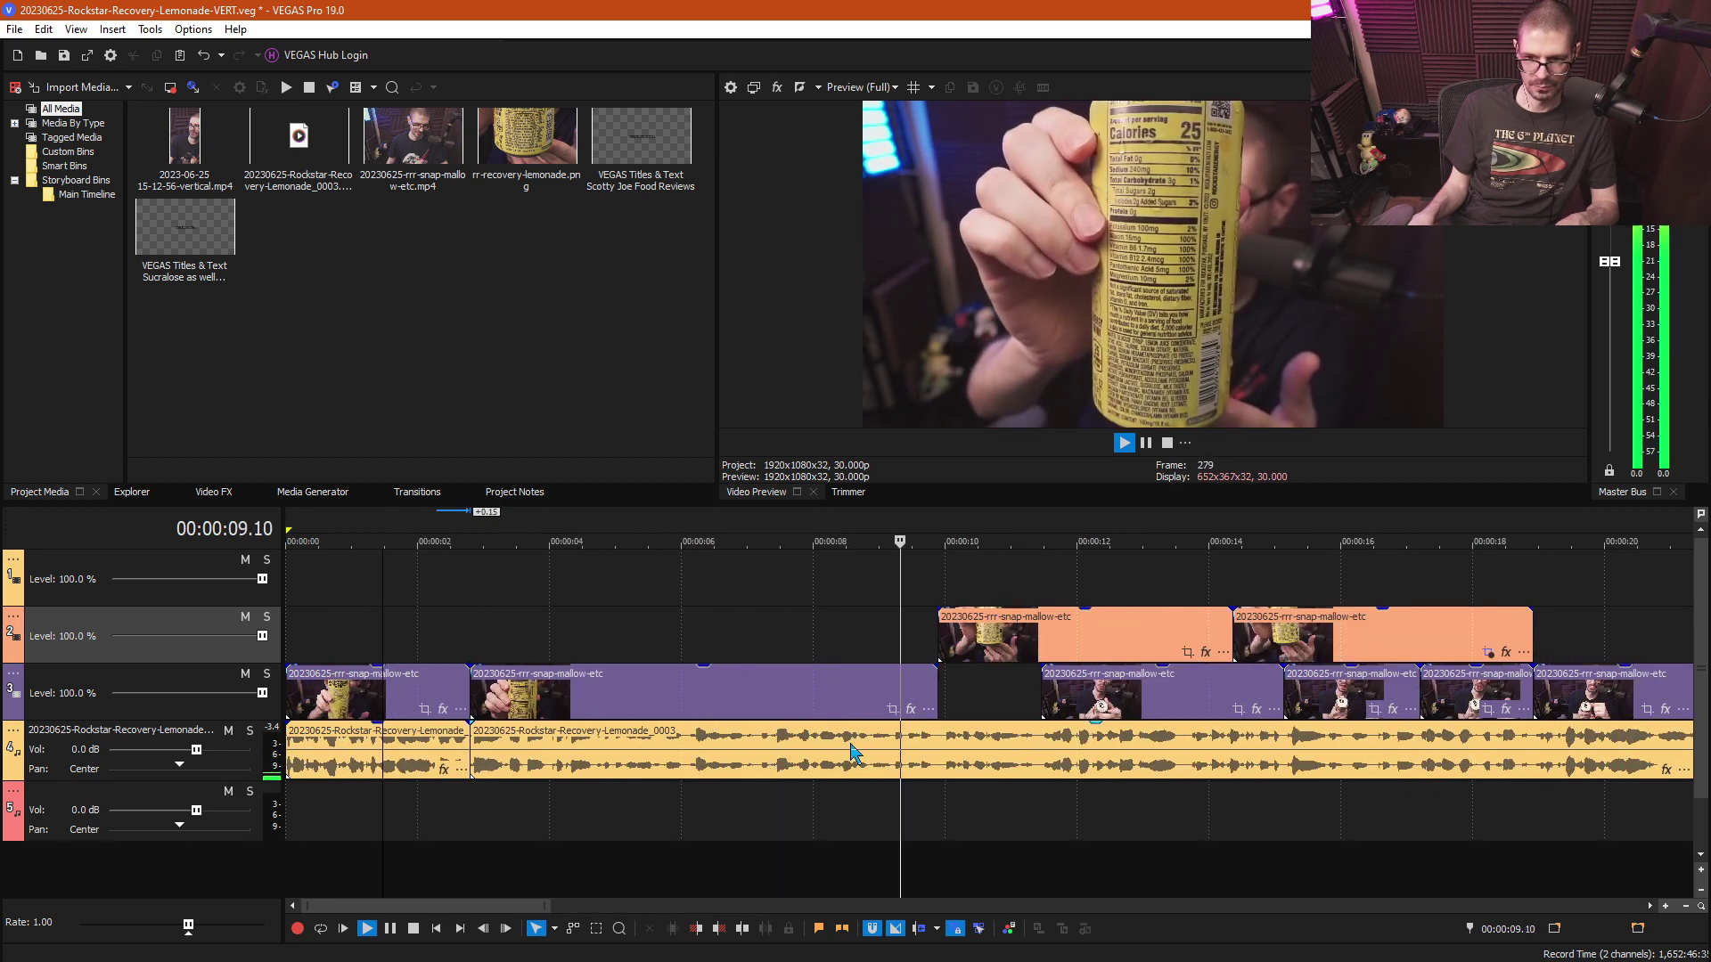
scroll(906, 732, down, 3)
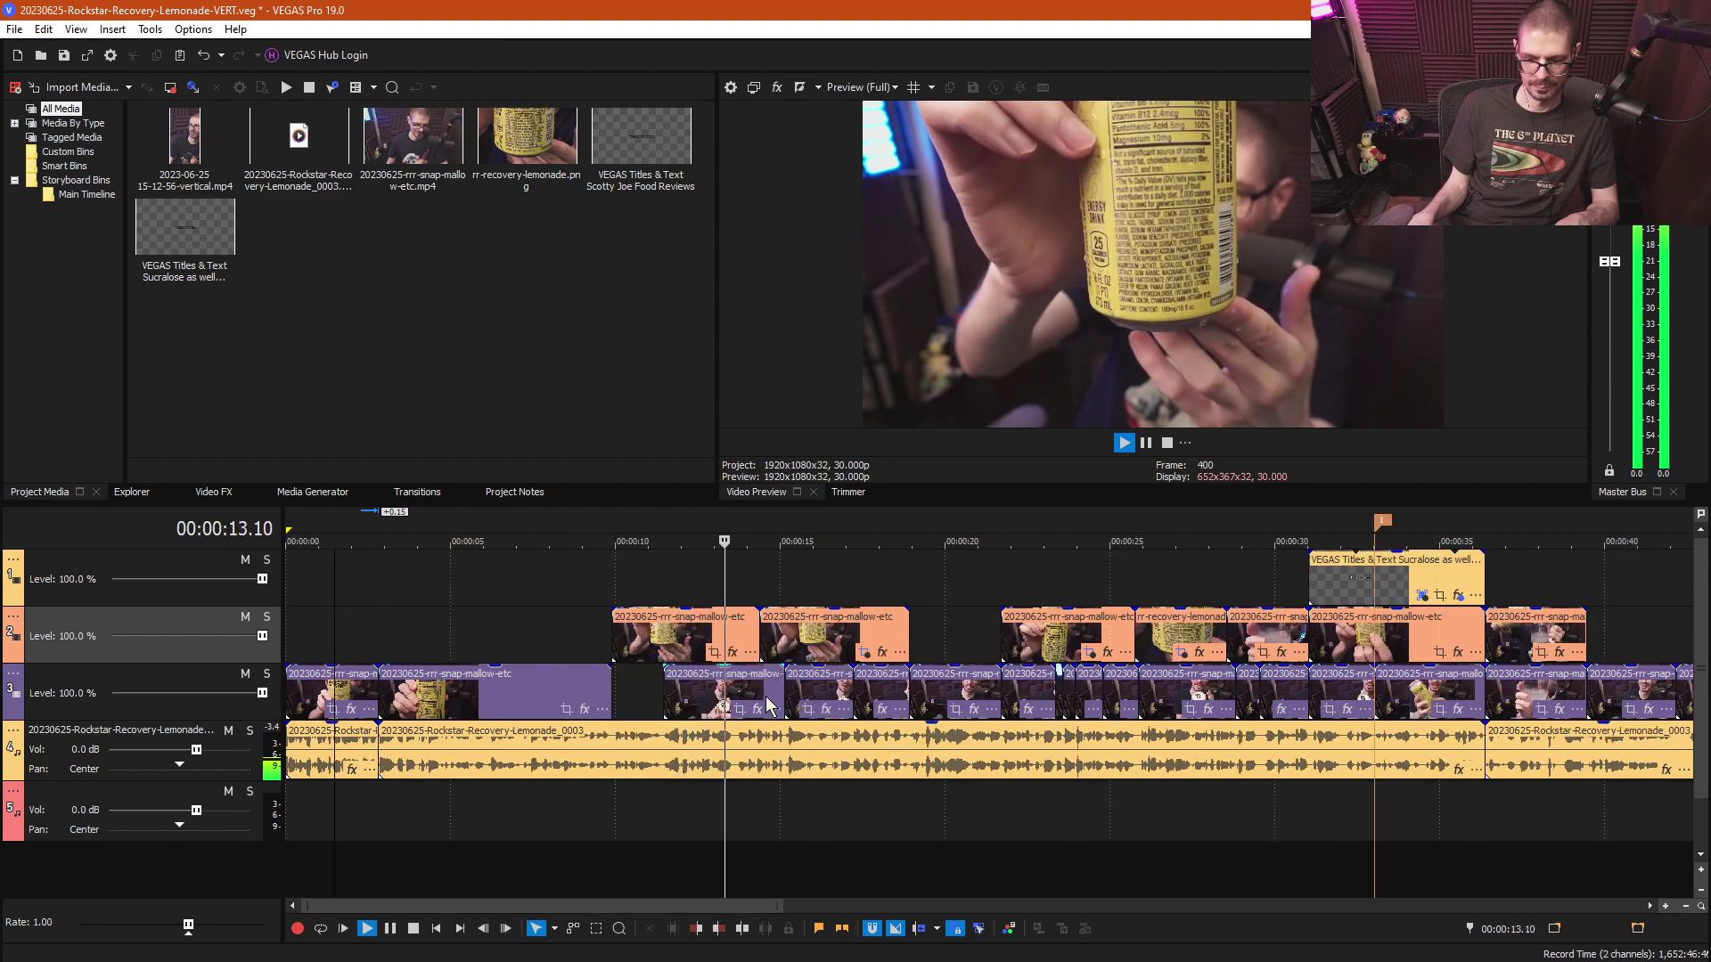
key(l)
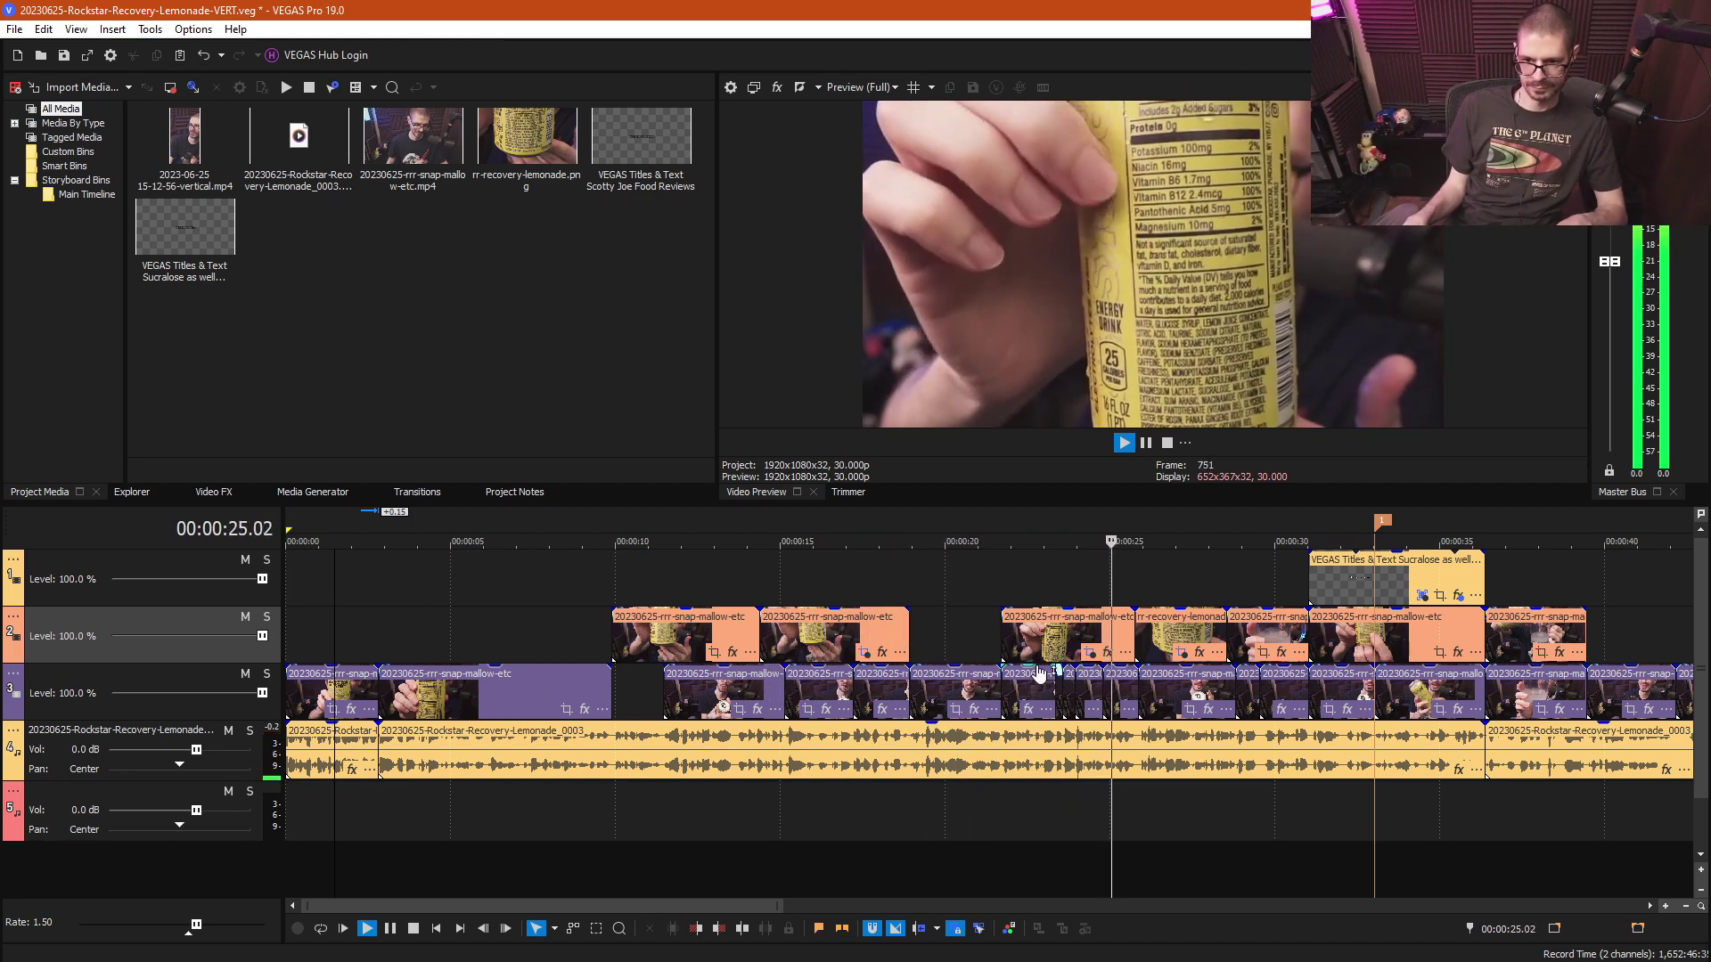
key(space)
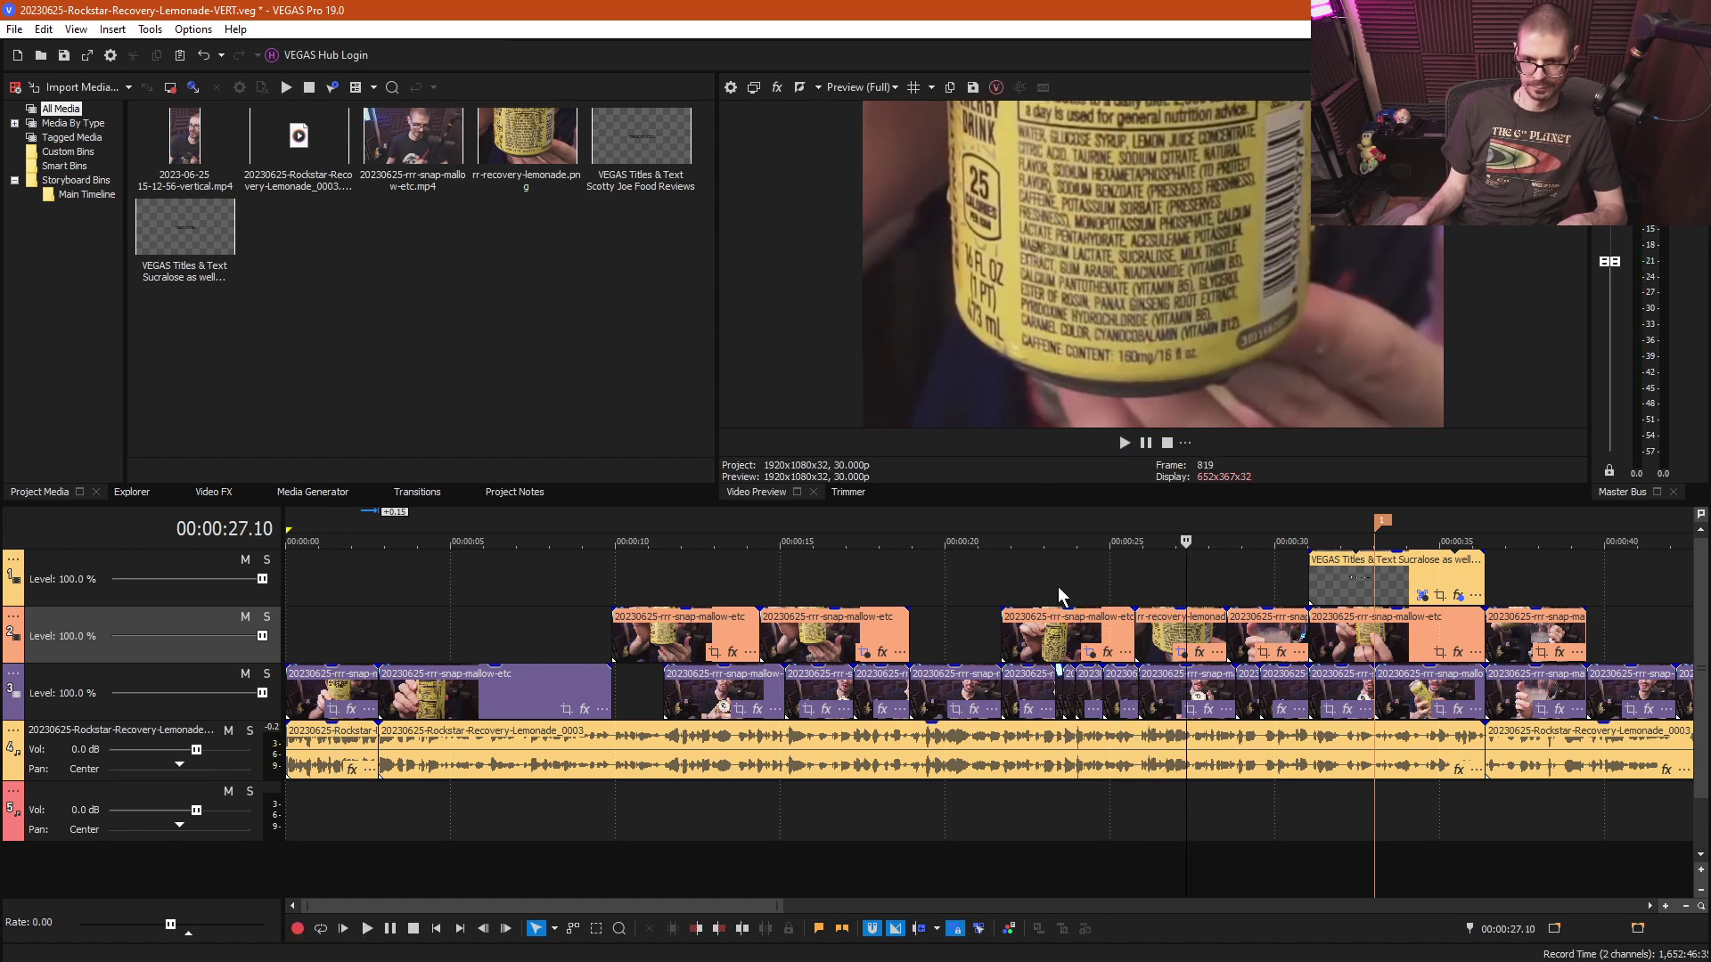
- Save a snapshot of the ingredient-label frame at 00:00:16.14 as rr-recovery-lemonade-2.png
click(1062, 579)
click(843, 584)
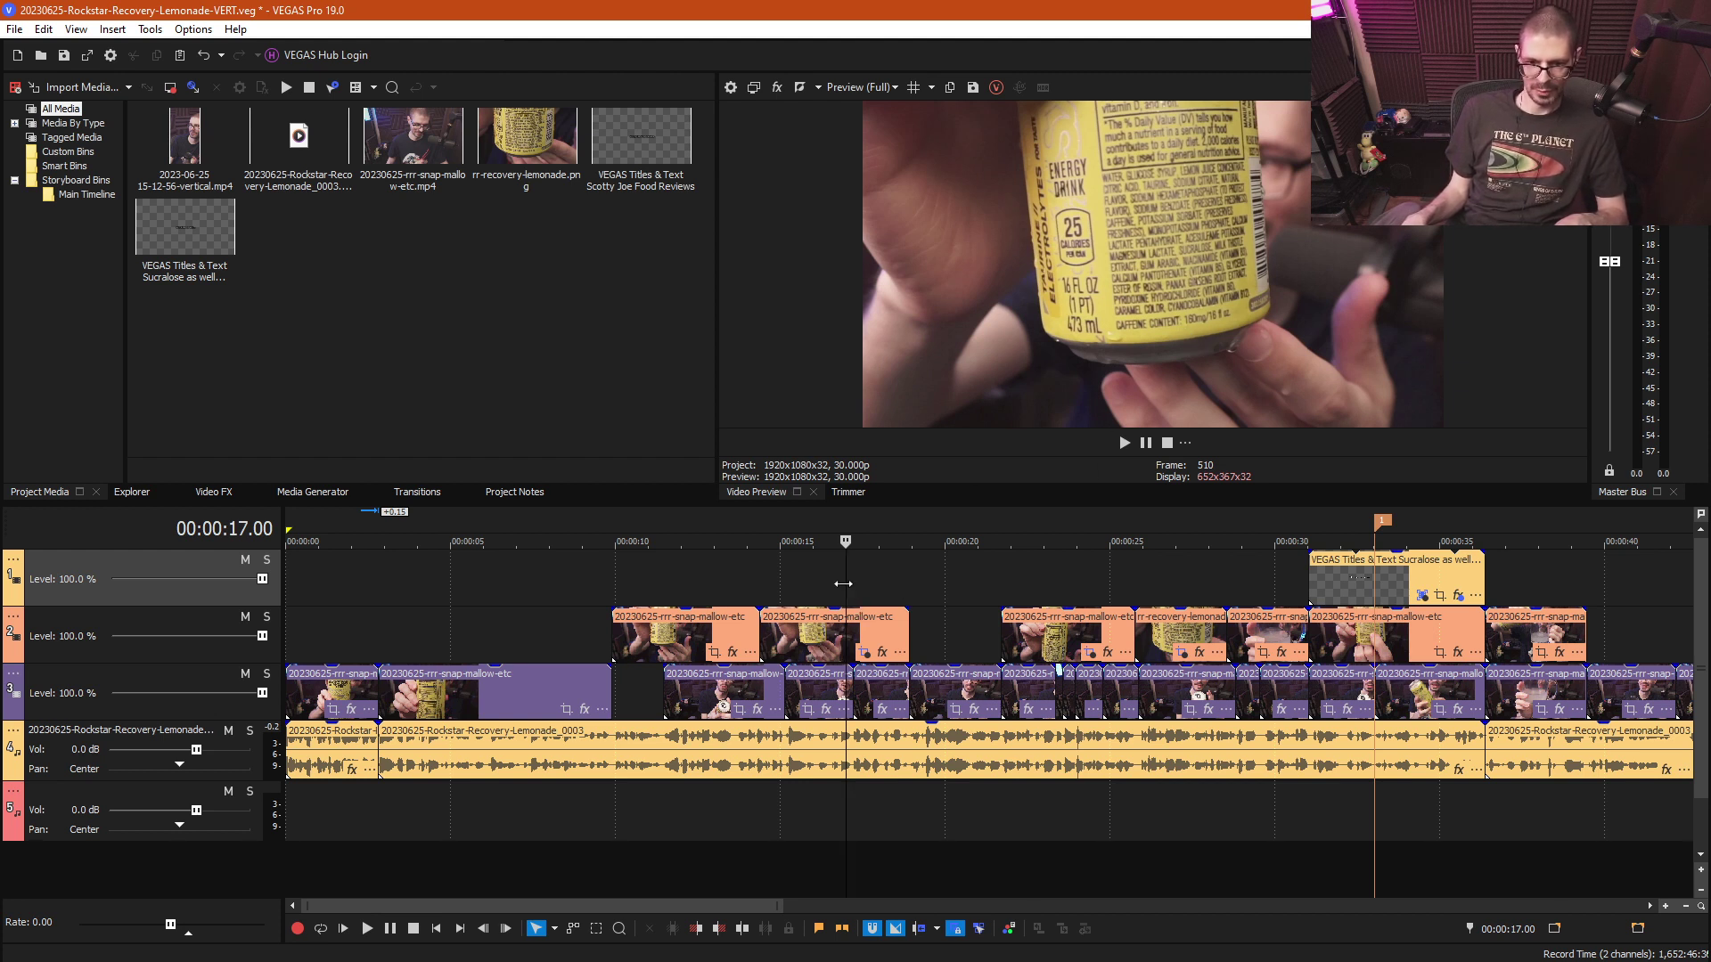
drag(843, 584, 828, 589)
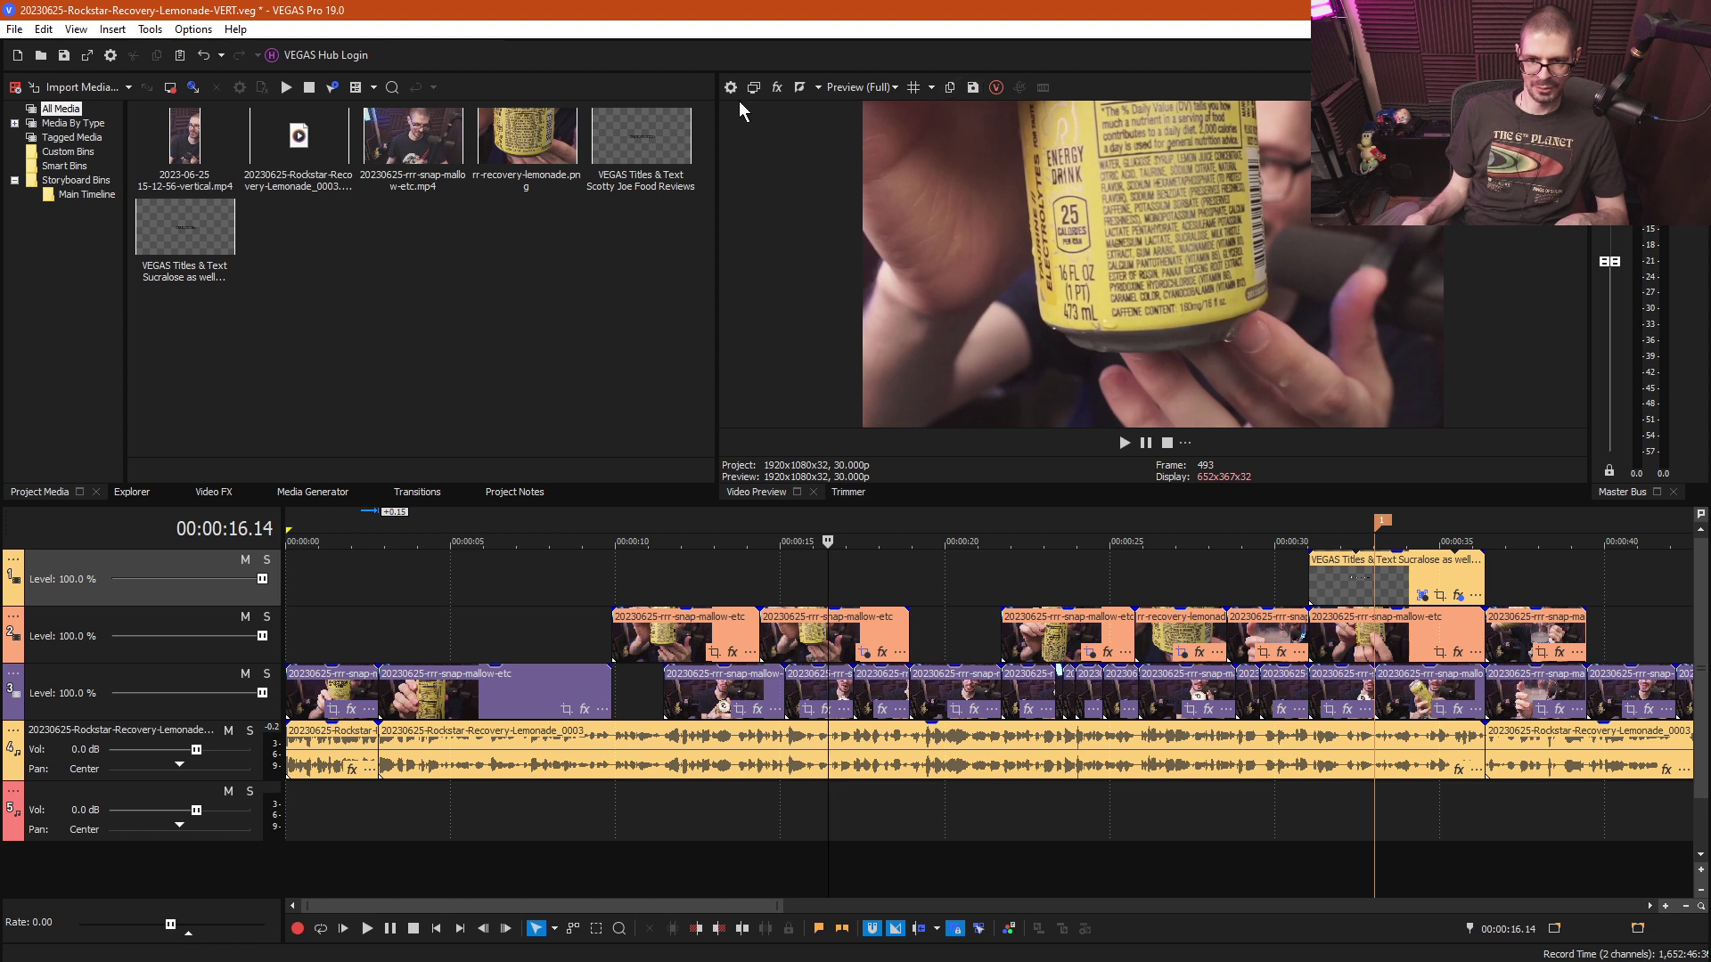
click(972, 88)
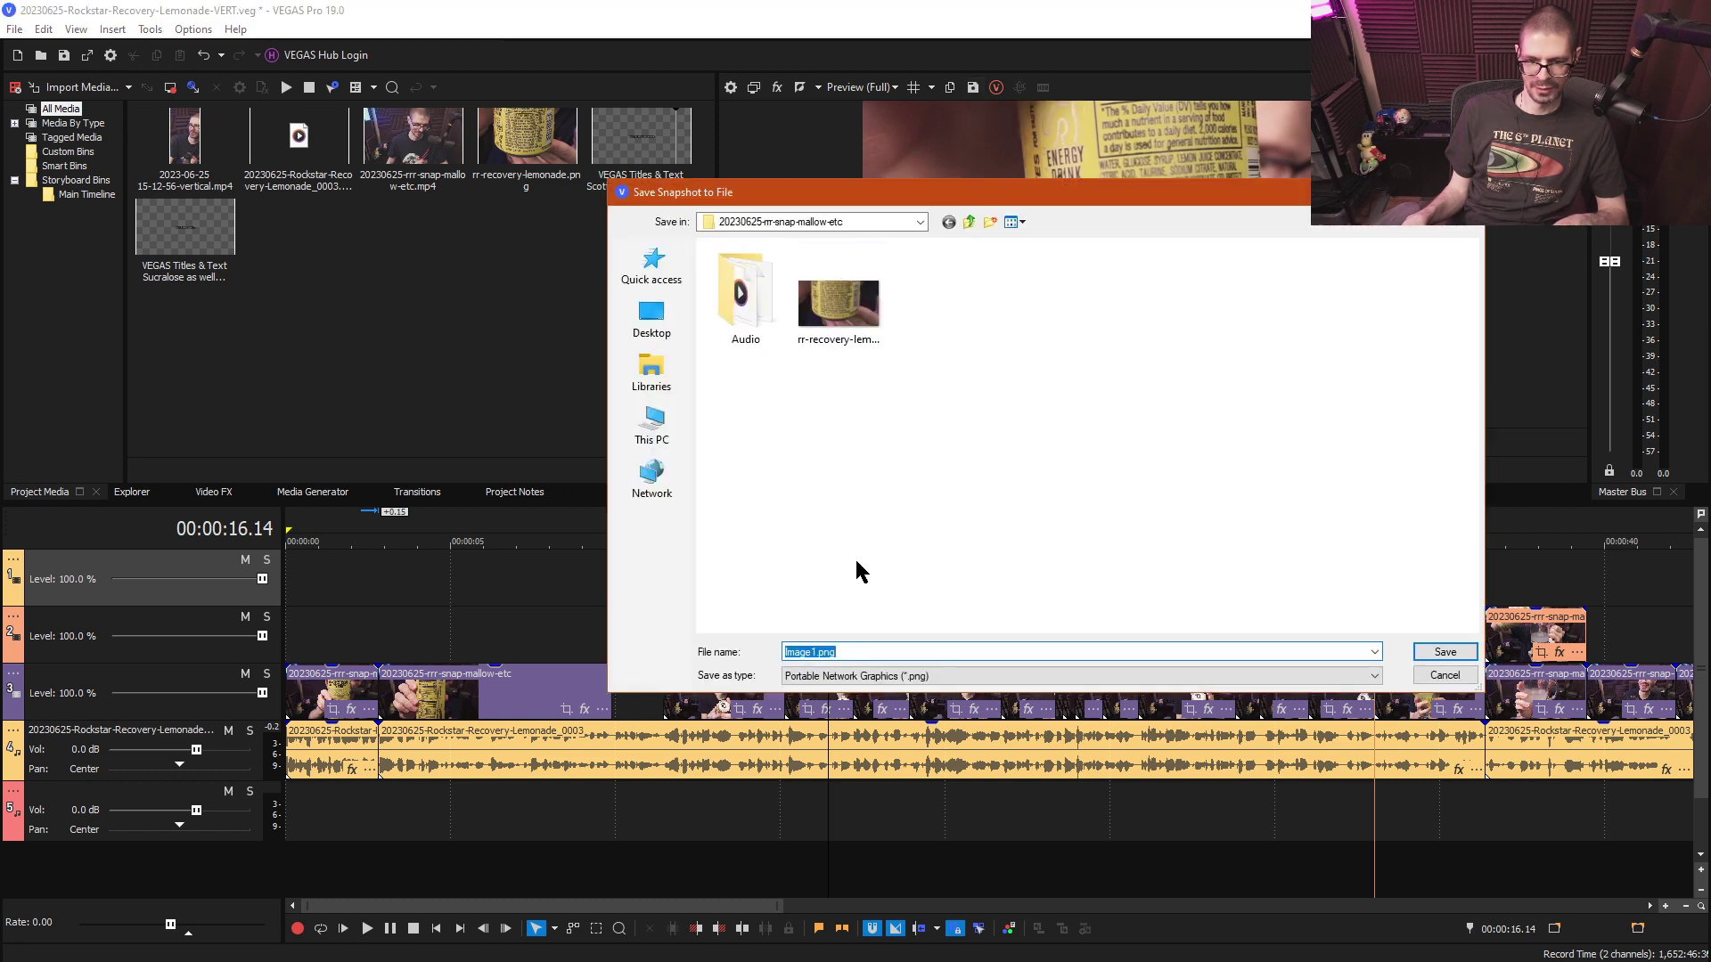
click(856, 348)
click(875, 651)
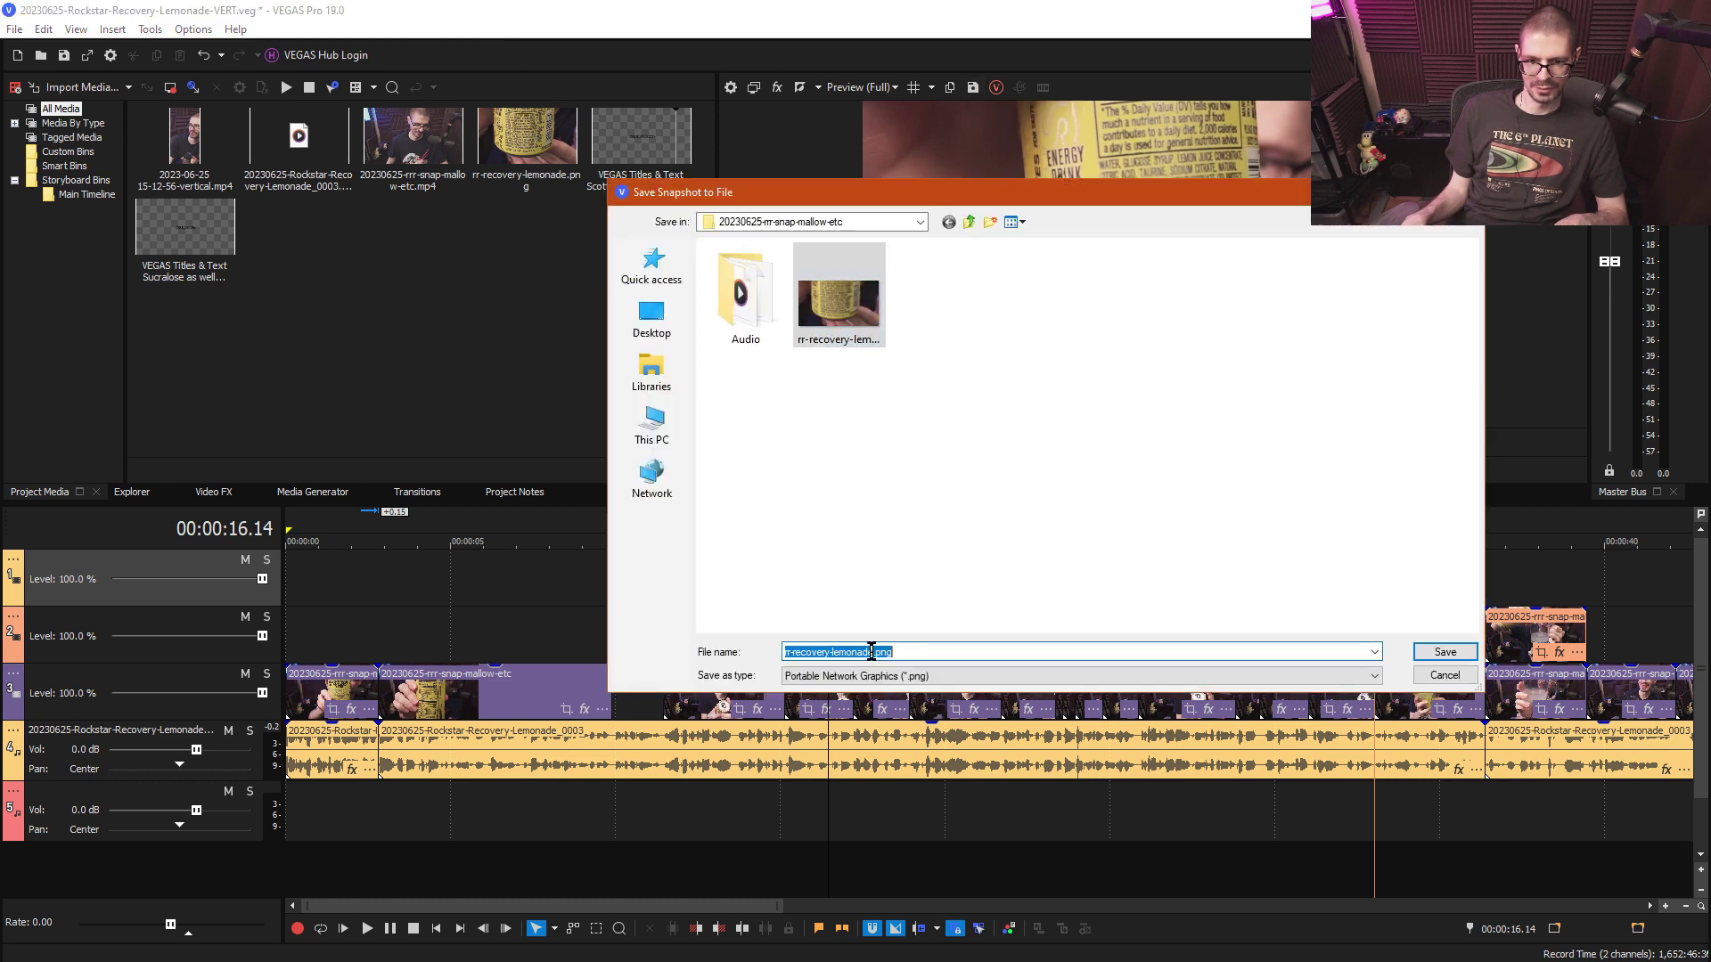
click(875, 651)
text(-2)
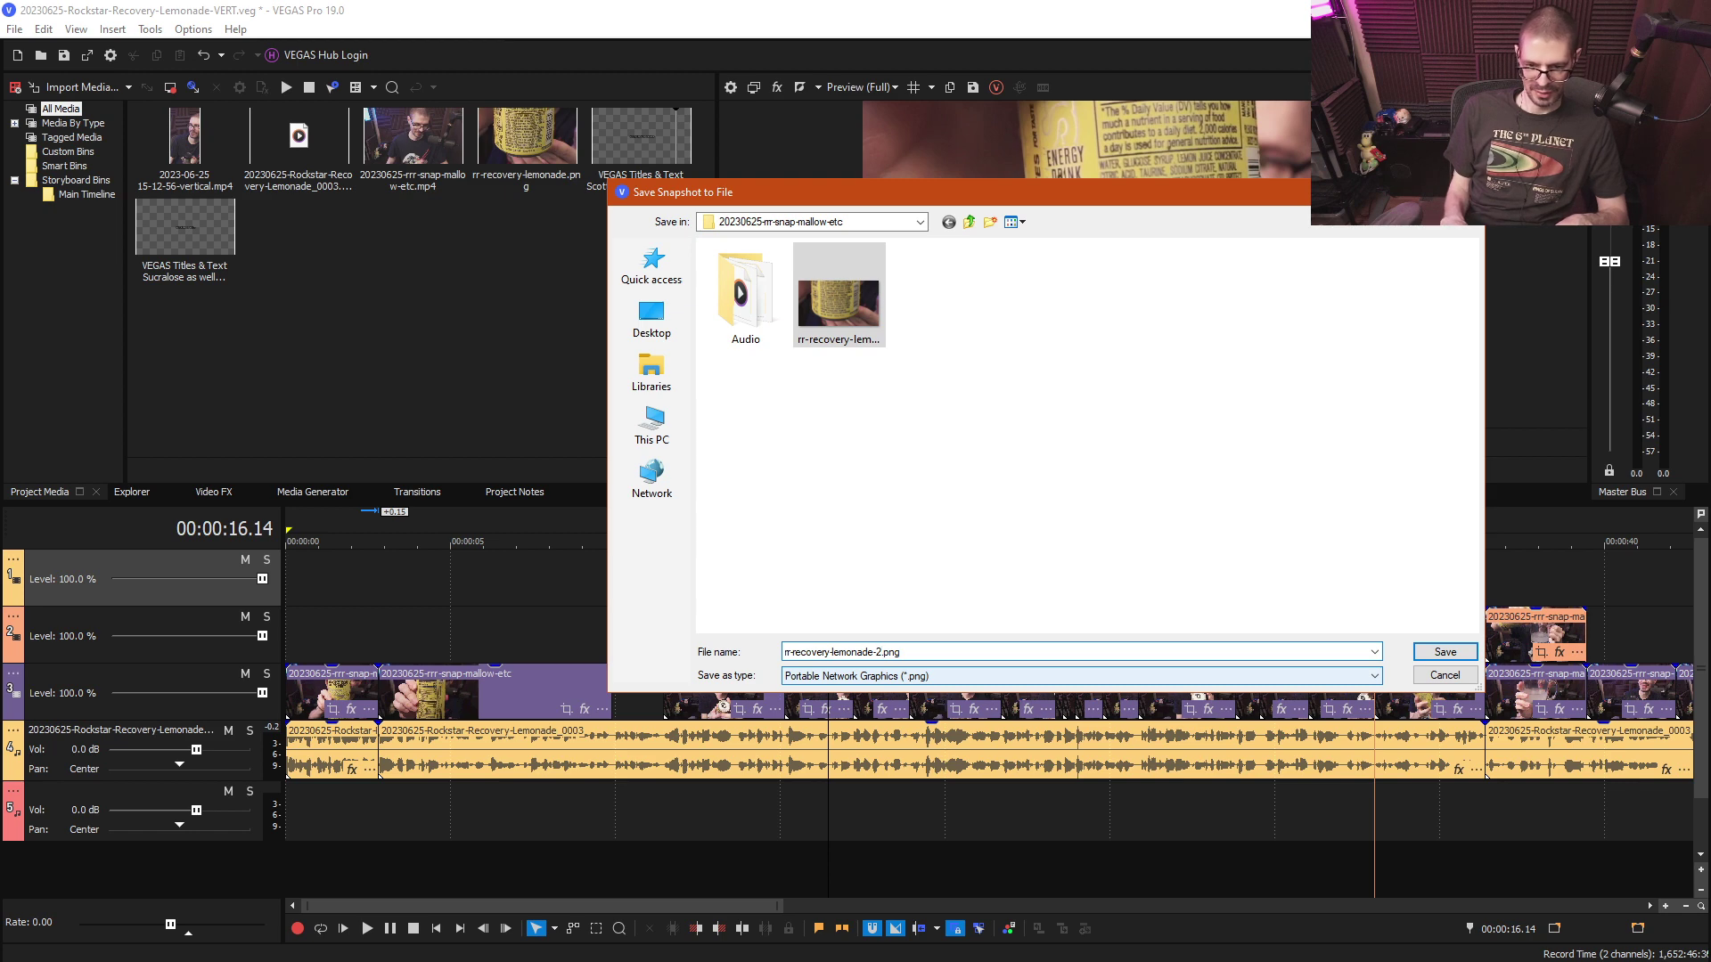
key(Return)
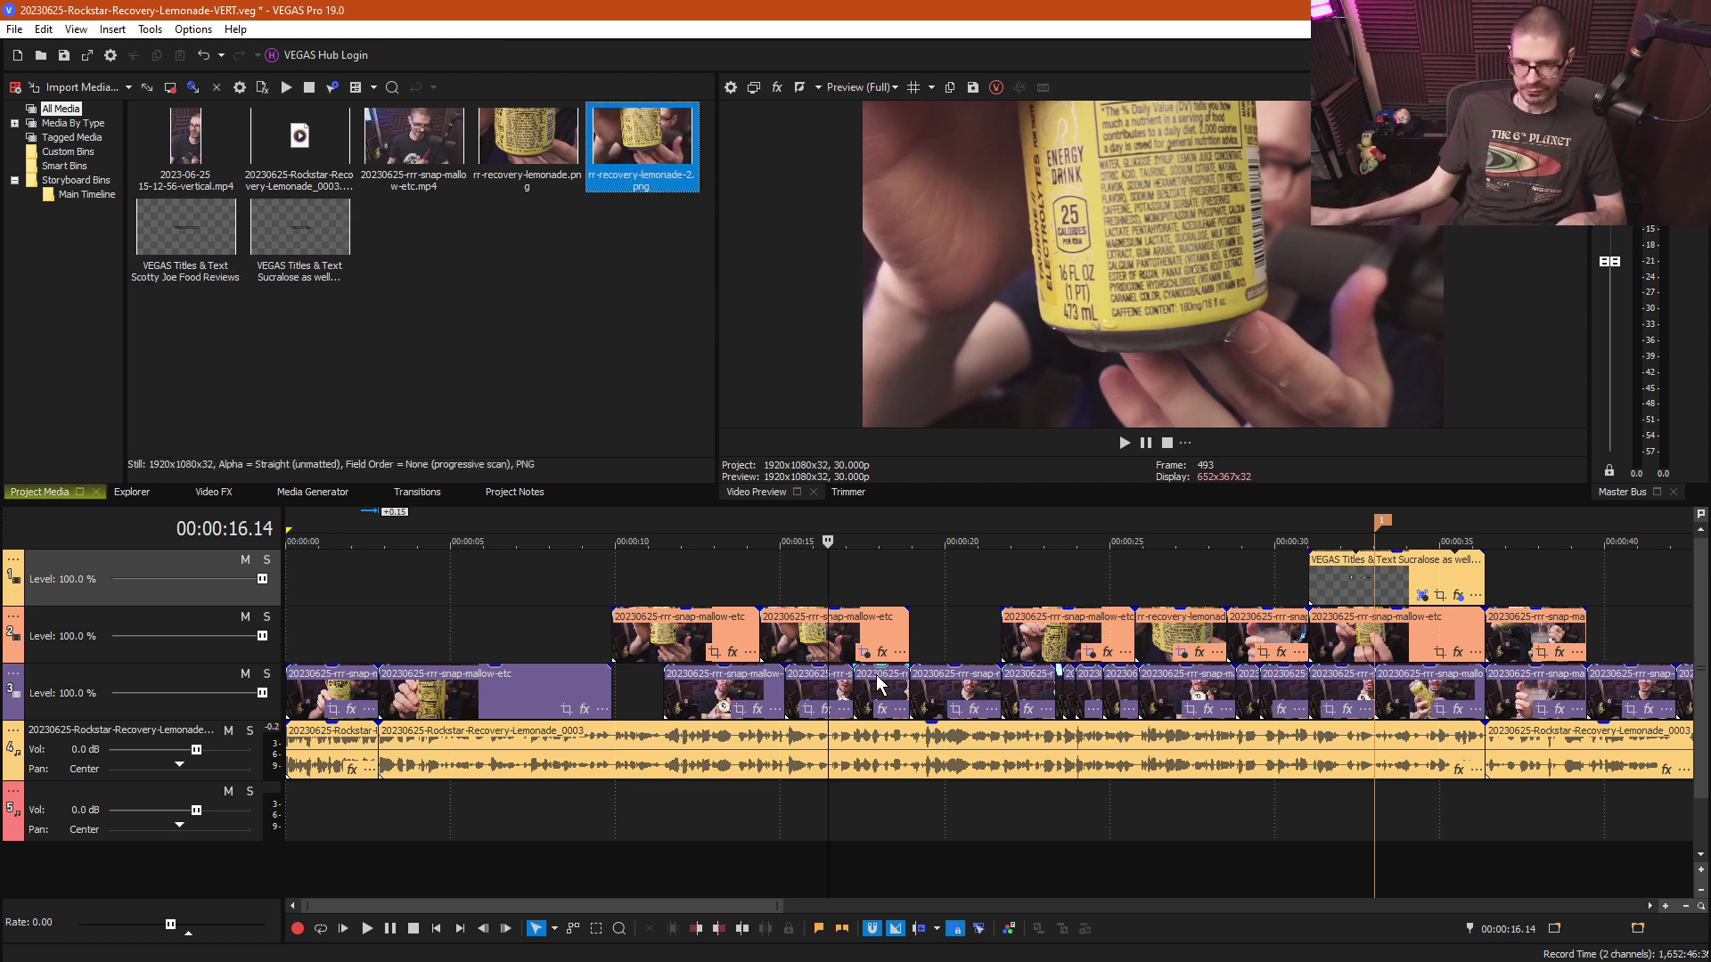
- Place the rr-recovery-lemonade-2.png still on the uppermost video track above the can clip spanning about 00:00:14 to 00:00:19
click(626, 265)
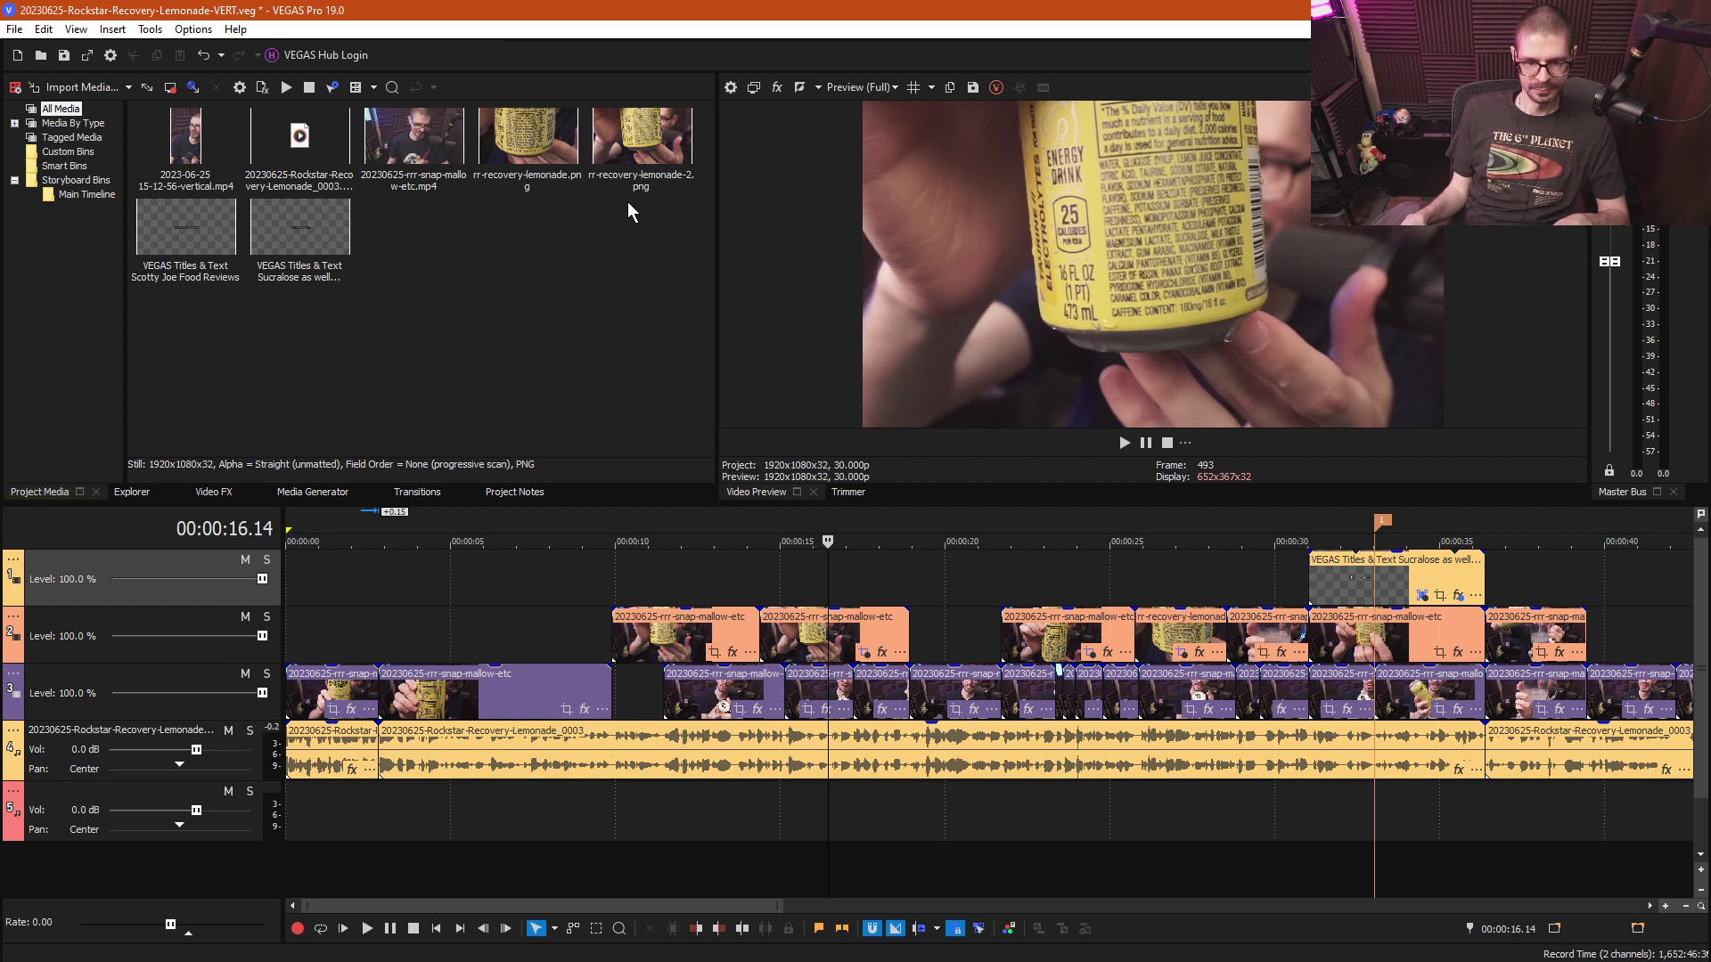
drag(629, 187, 909, 580)
click(819, 648)
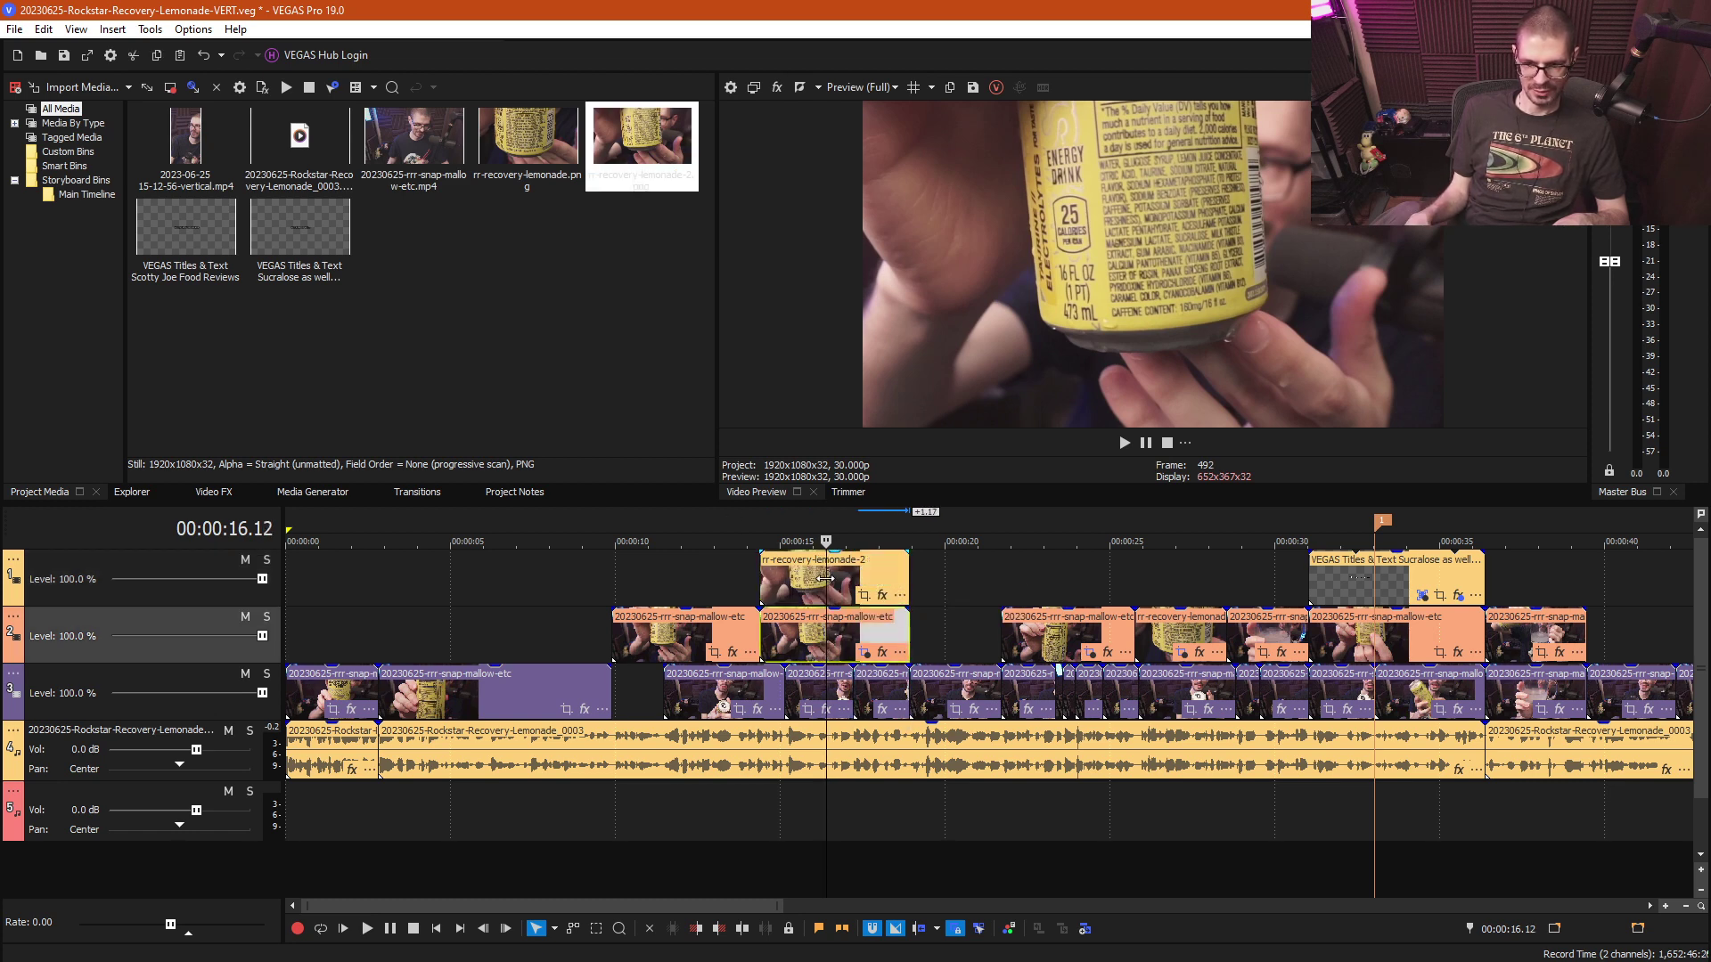
drag(826, 579, 1036, 615)
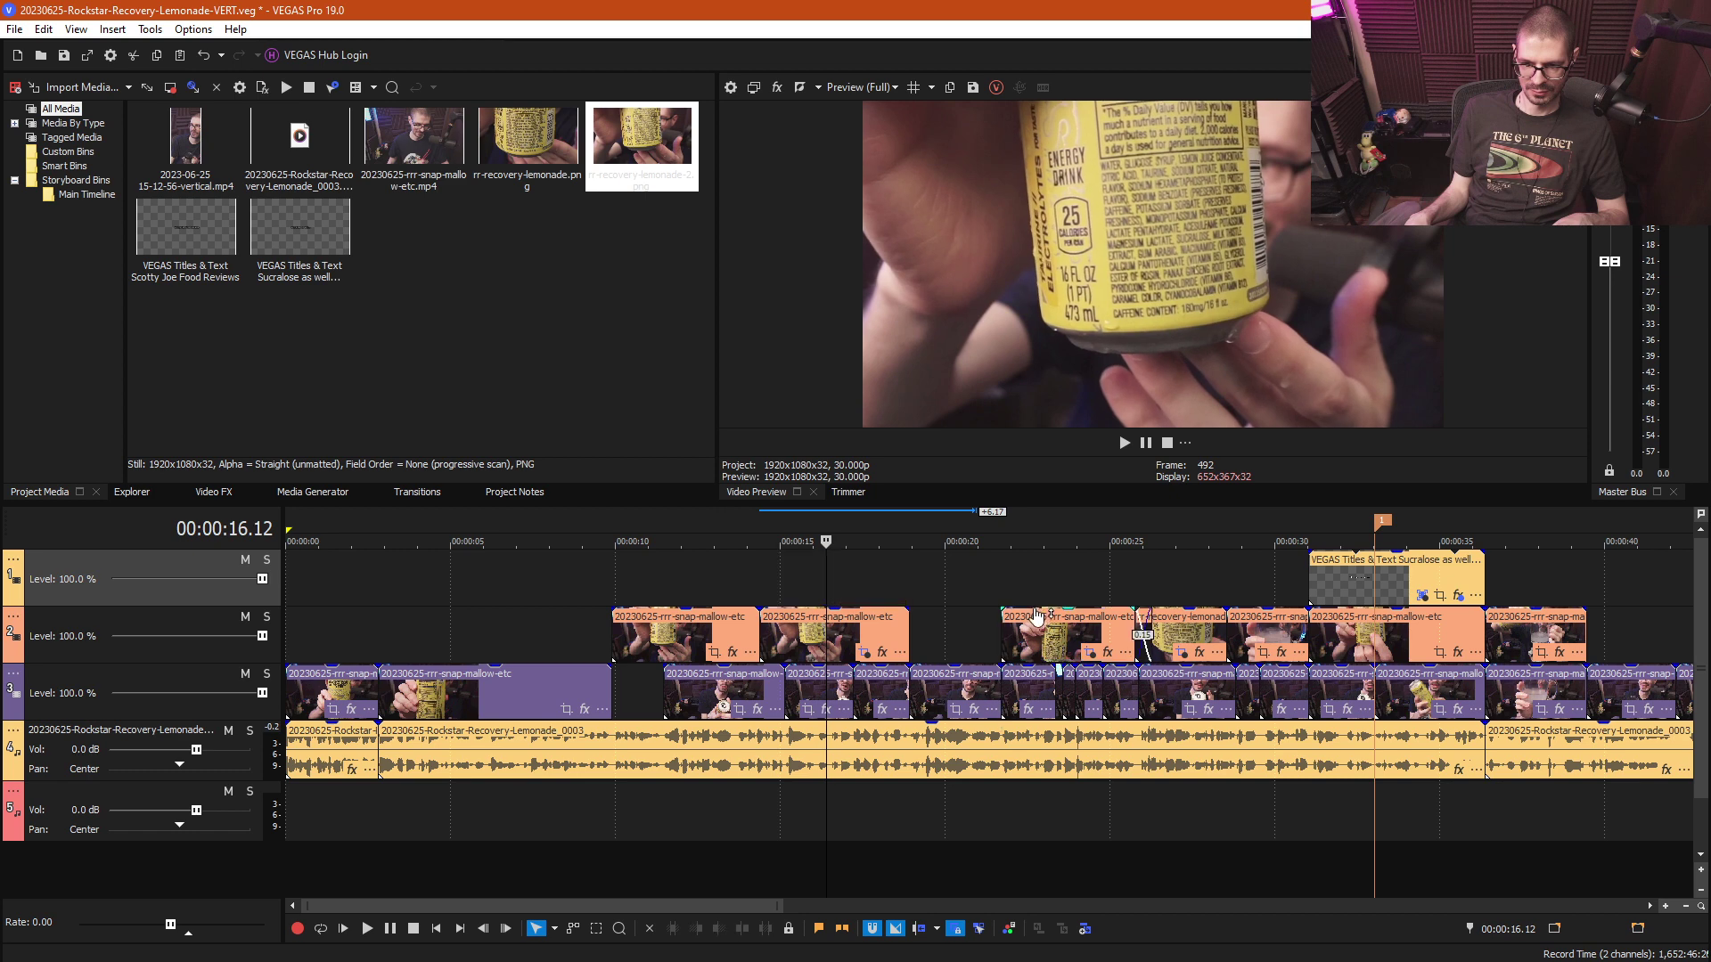
key(Escape)
- Replace the old rr-recovery-lemonade.png still at about 00:00:26 on the second track with the rr-recovery-lemonade-2.png still, fitted to the same gap
click(1077, 576)
click(1159, 580)
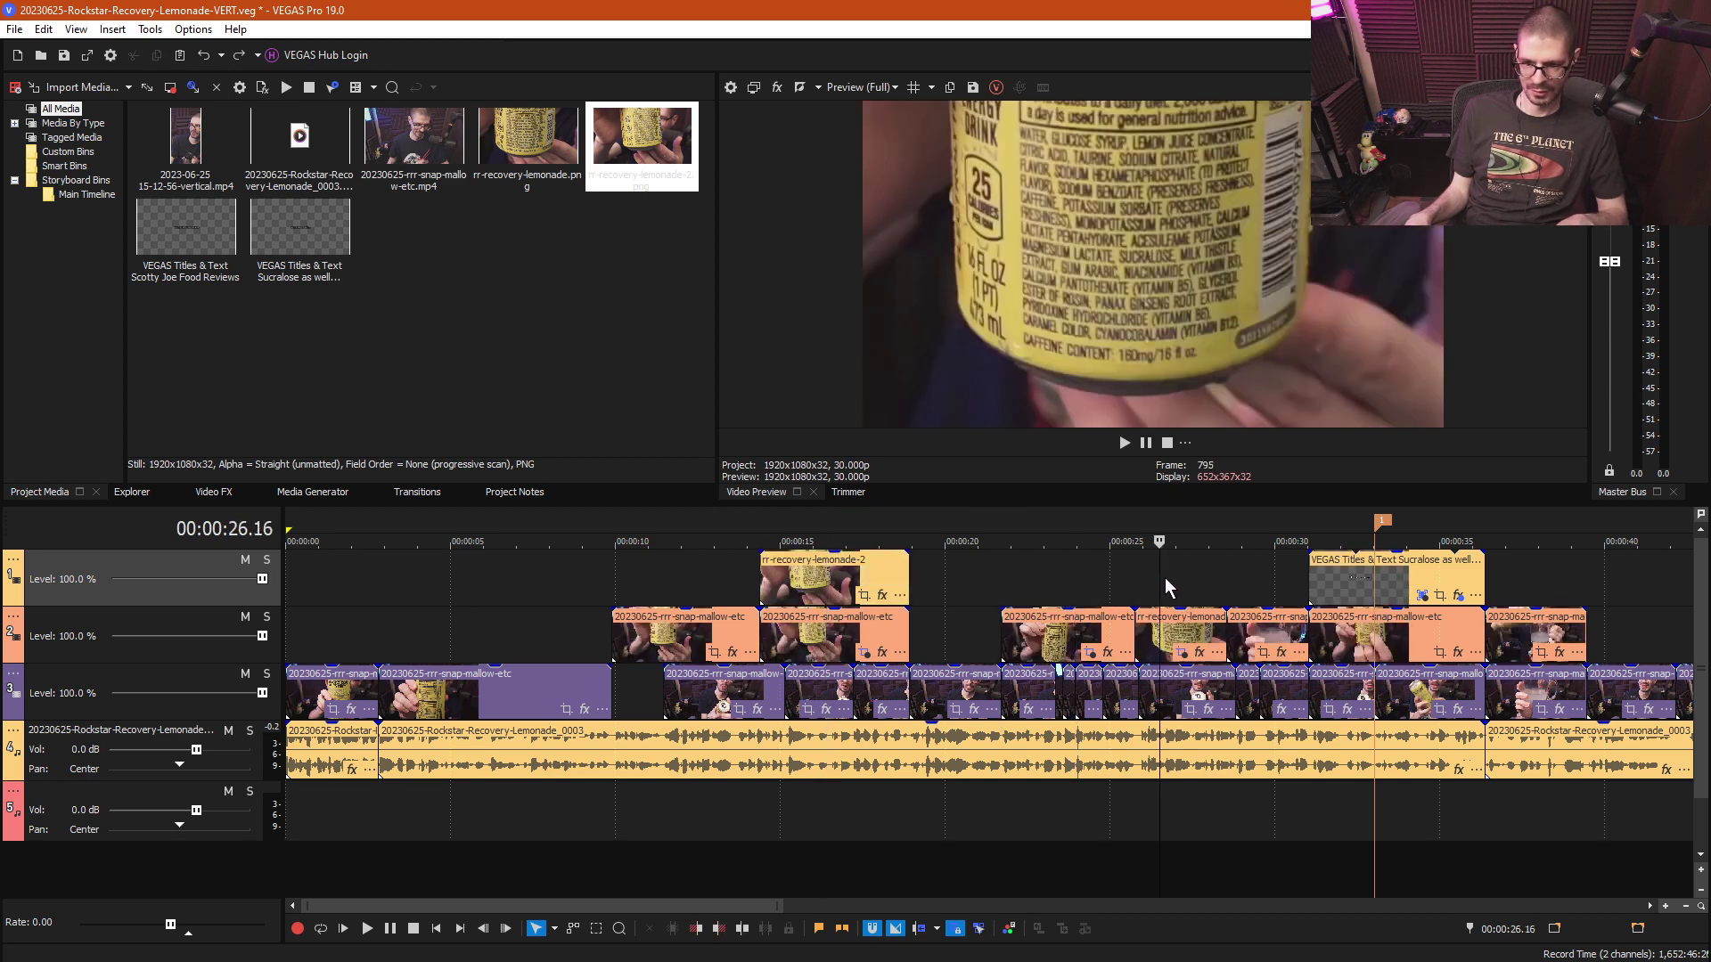
click(1185, 581)
click(1174, 648)
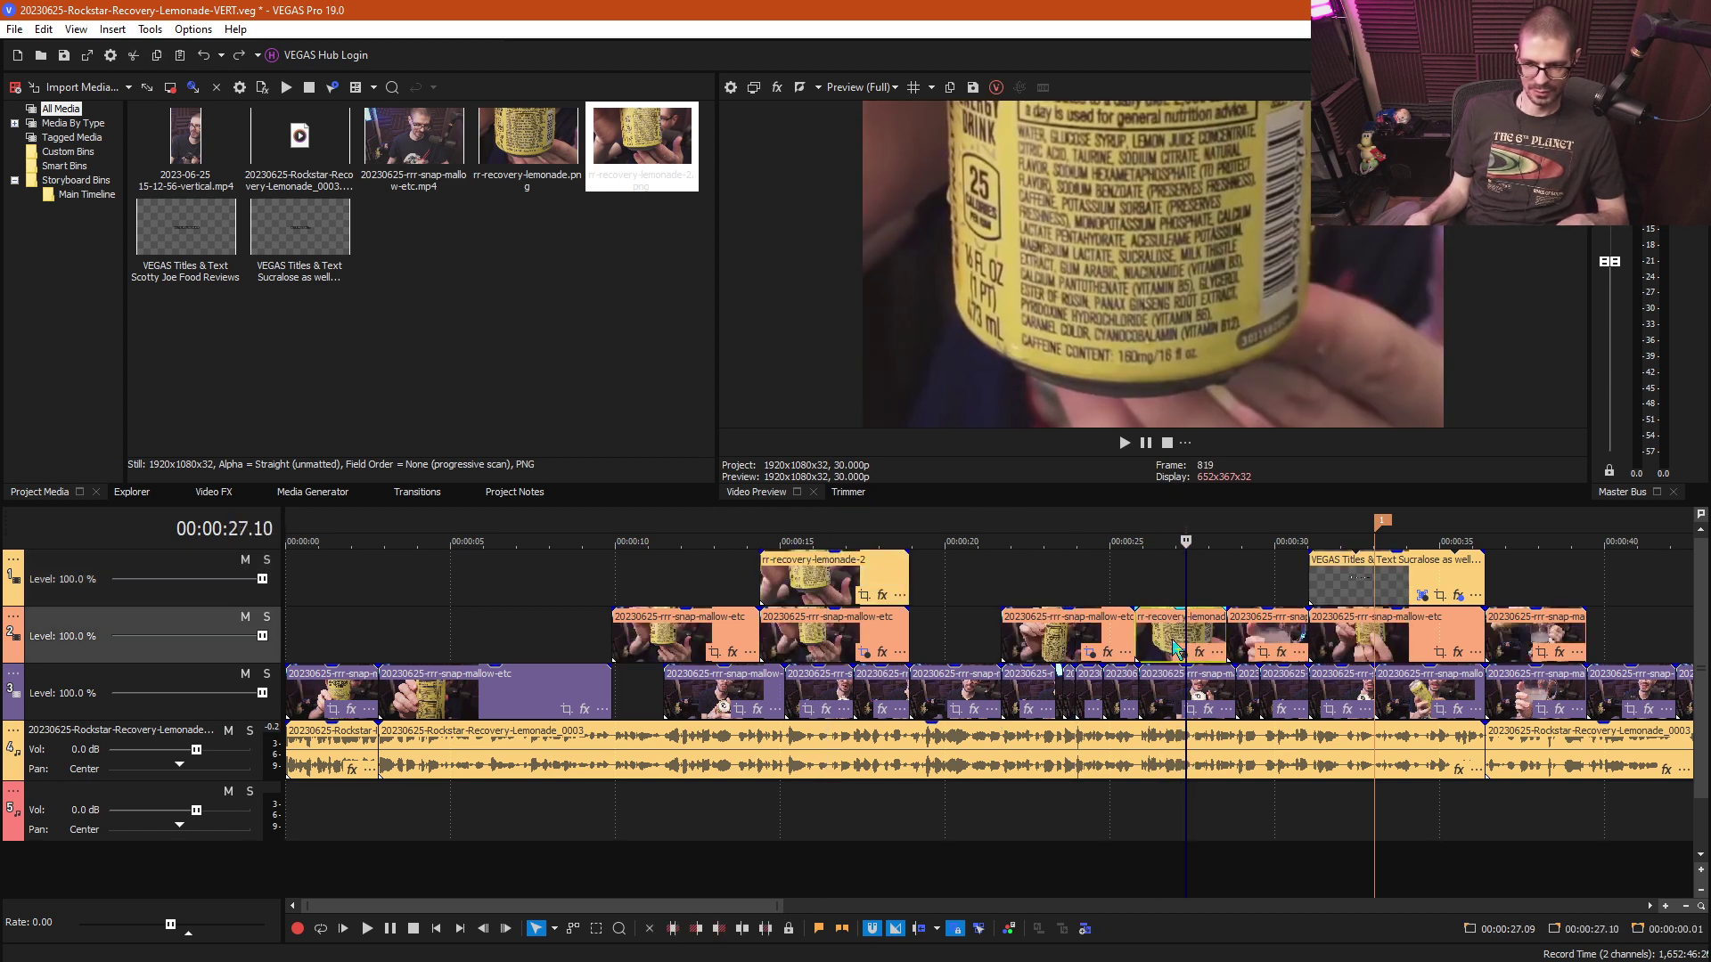
click(1172, 647)
key(Delete)
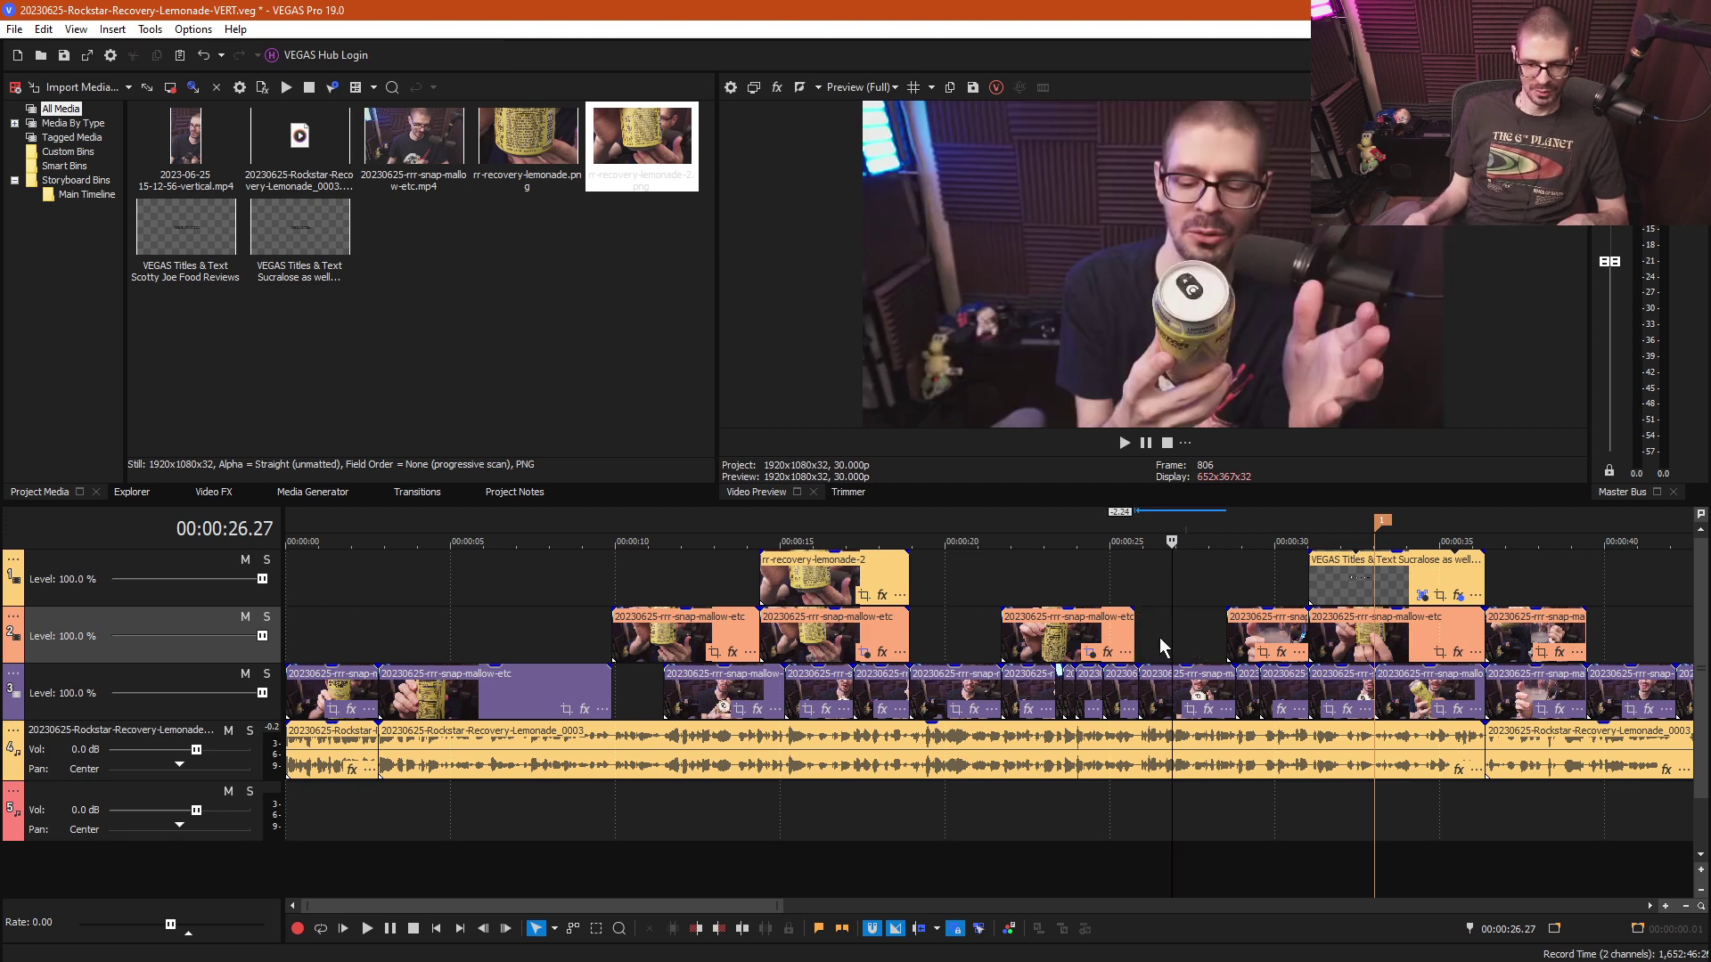
drag(848, 588, 1133, 580)
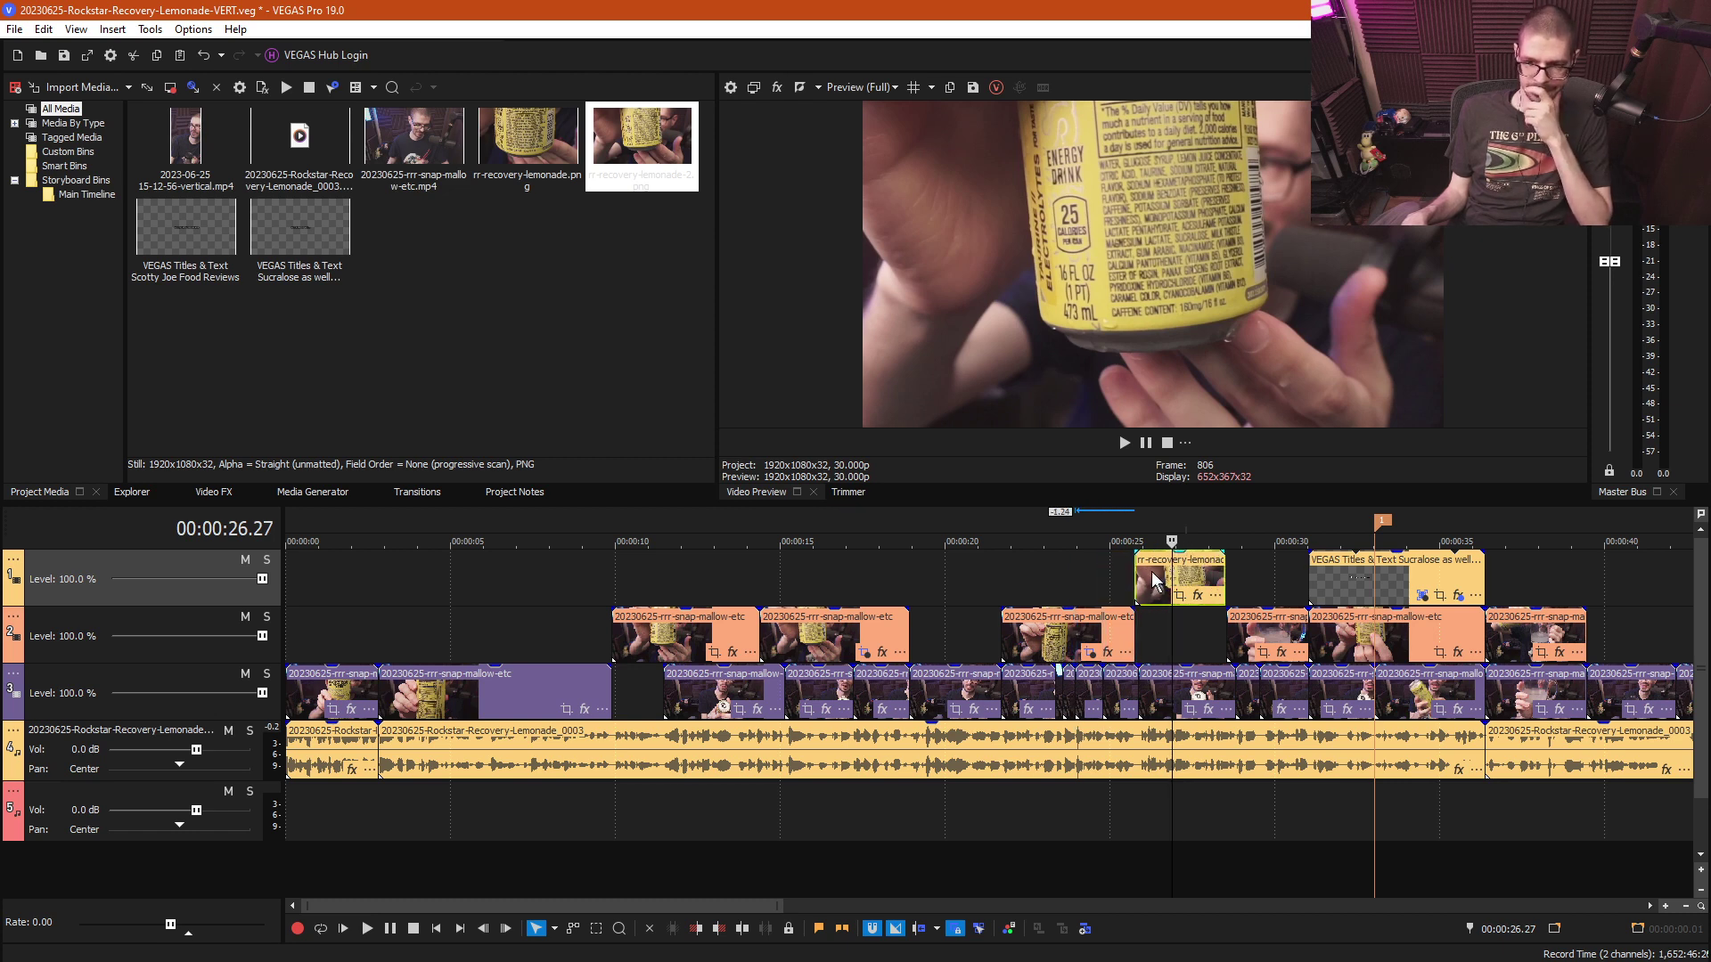
drag(1157, 563, 1156, 628)
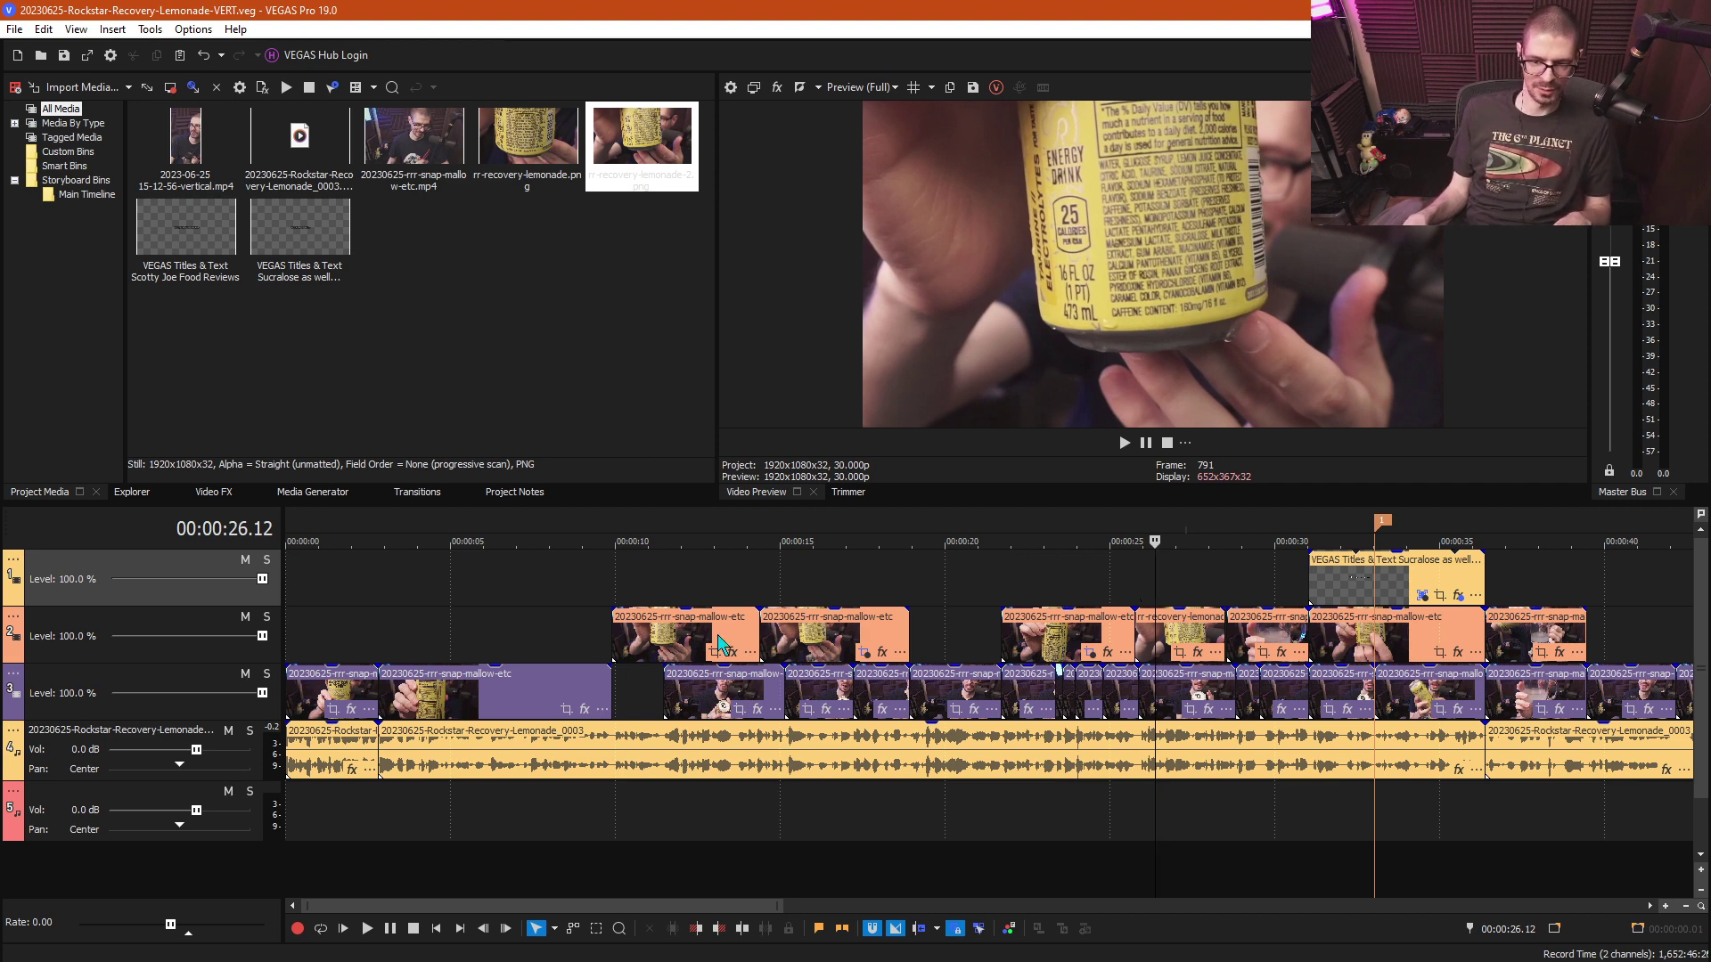
- Replace the three main-track clips between about 00:00:11 and 00:00:19 with the two can clips moved down from the track above
click(758, 695)
scroll(740, 696, up, 3)
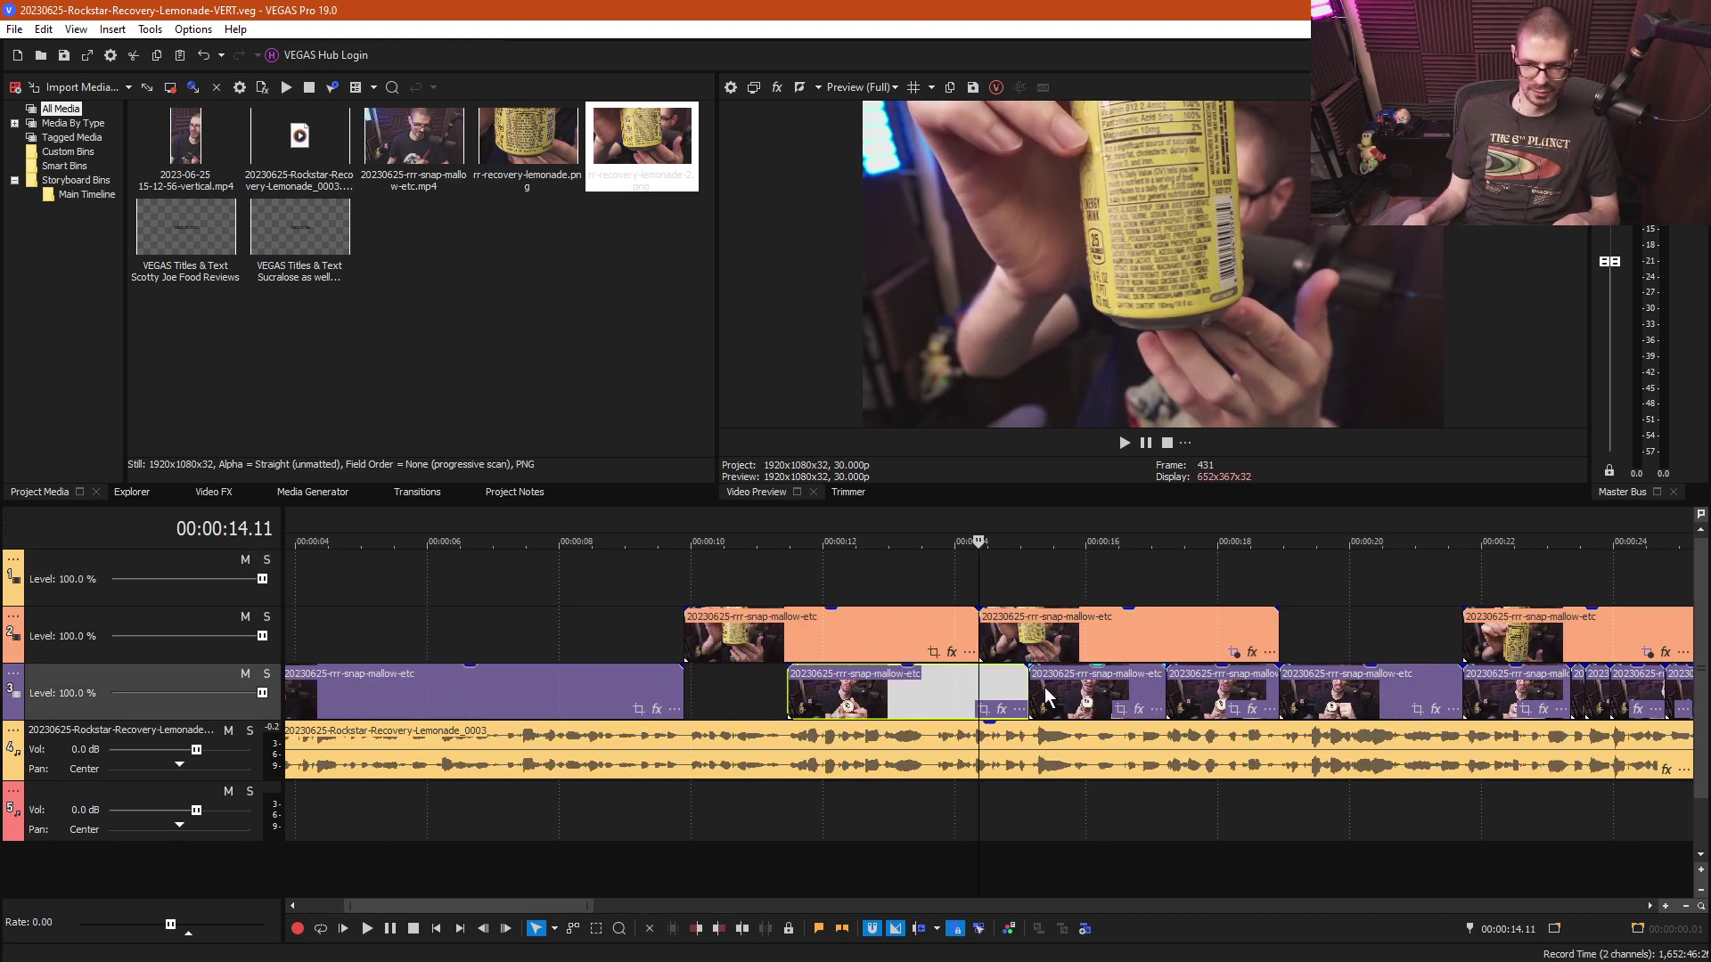
ctrl+click(1049, 697)
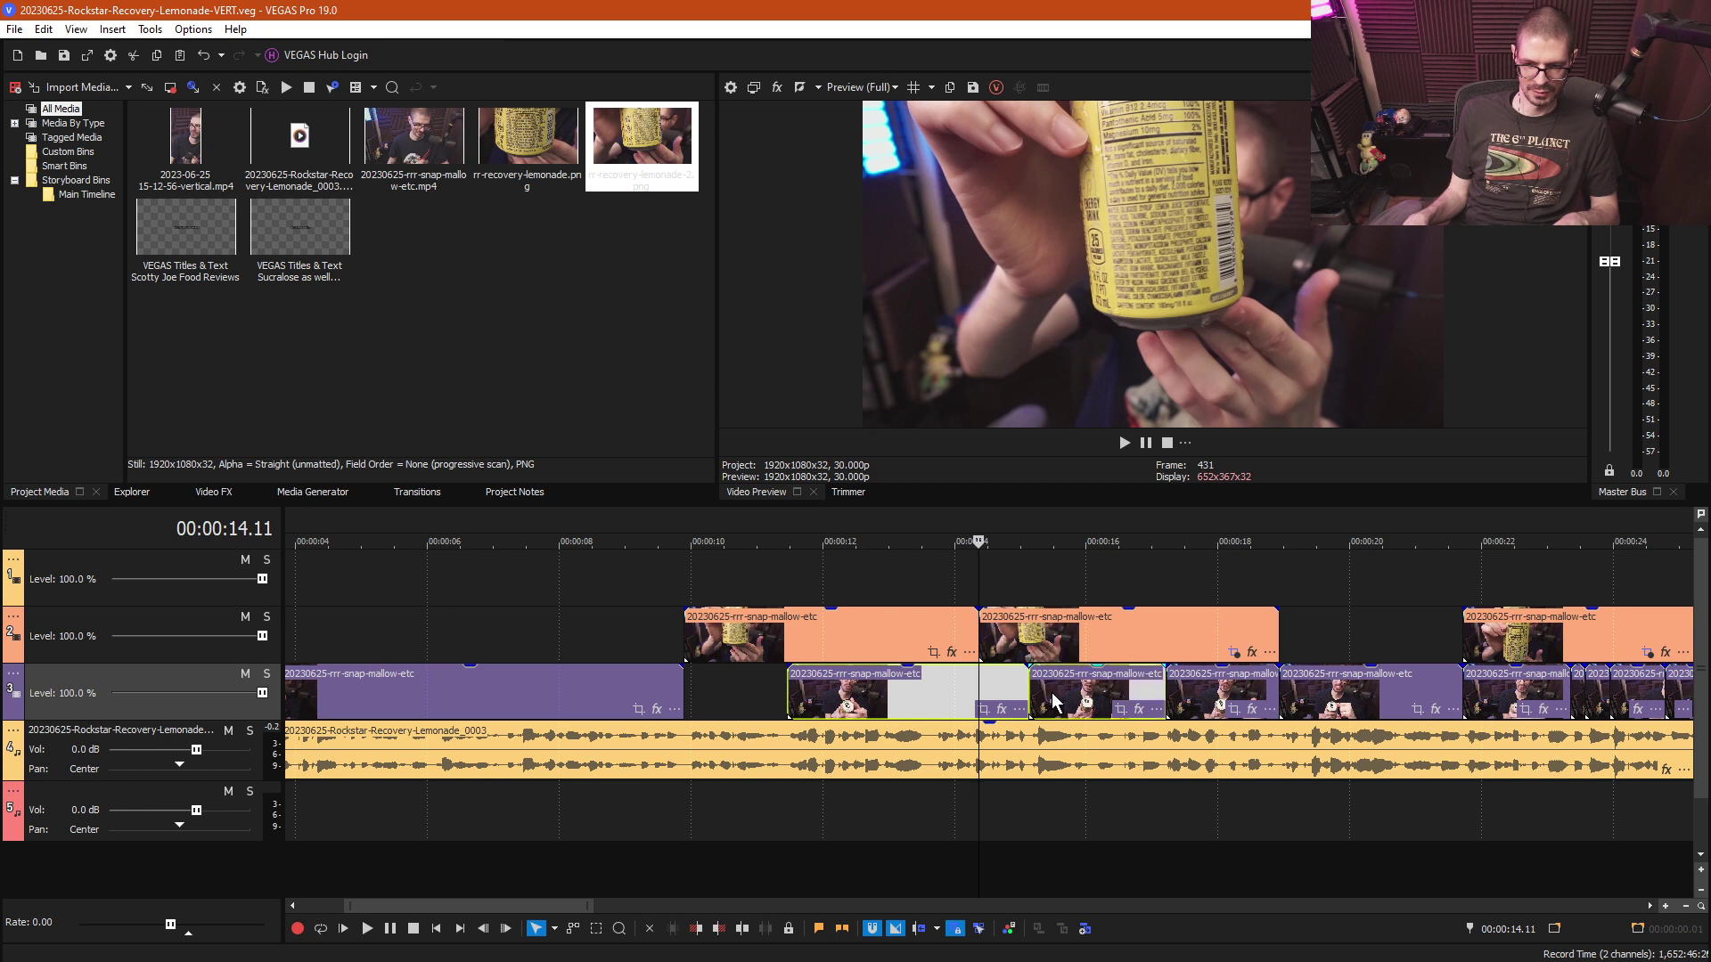
ctrl+click(1188, 697)
key(Delete)
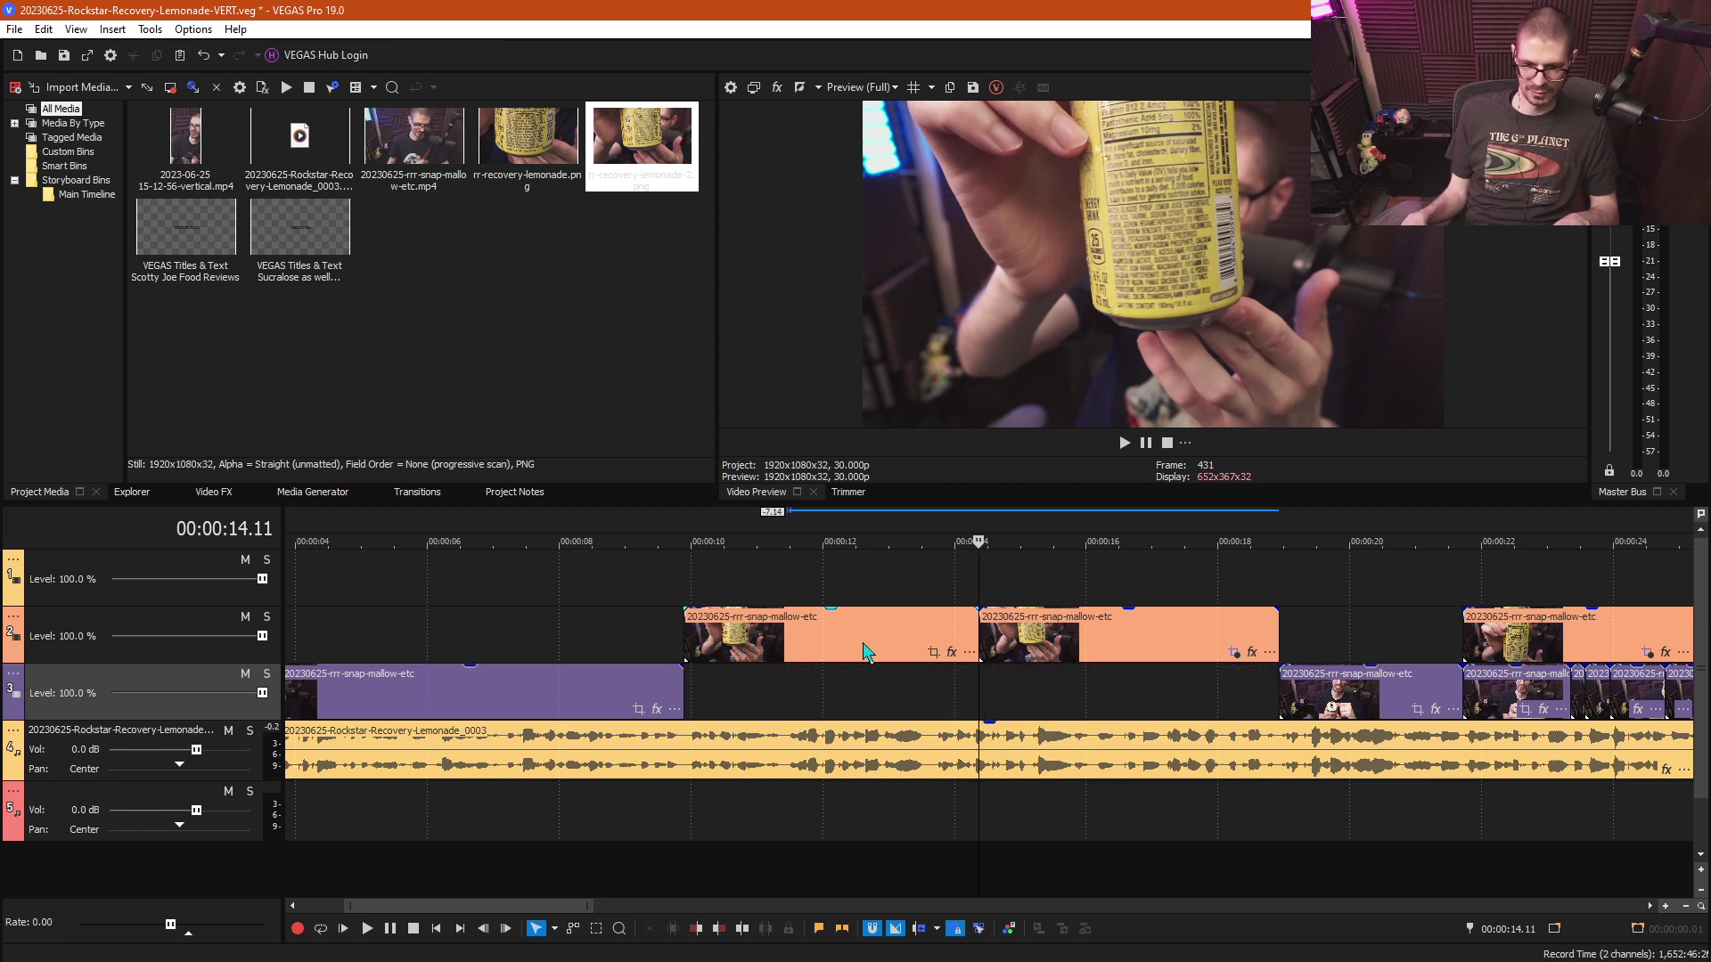
drag(869, 653, 842, 699)
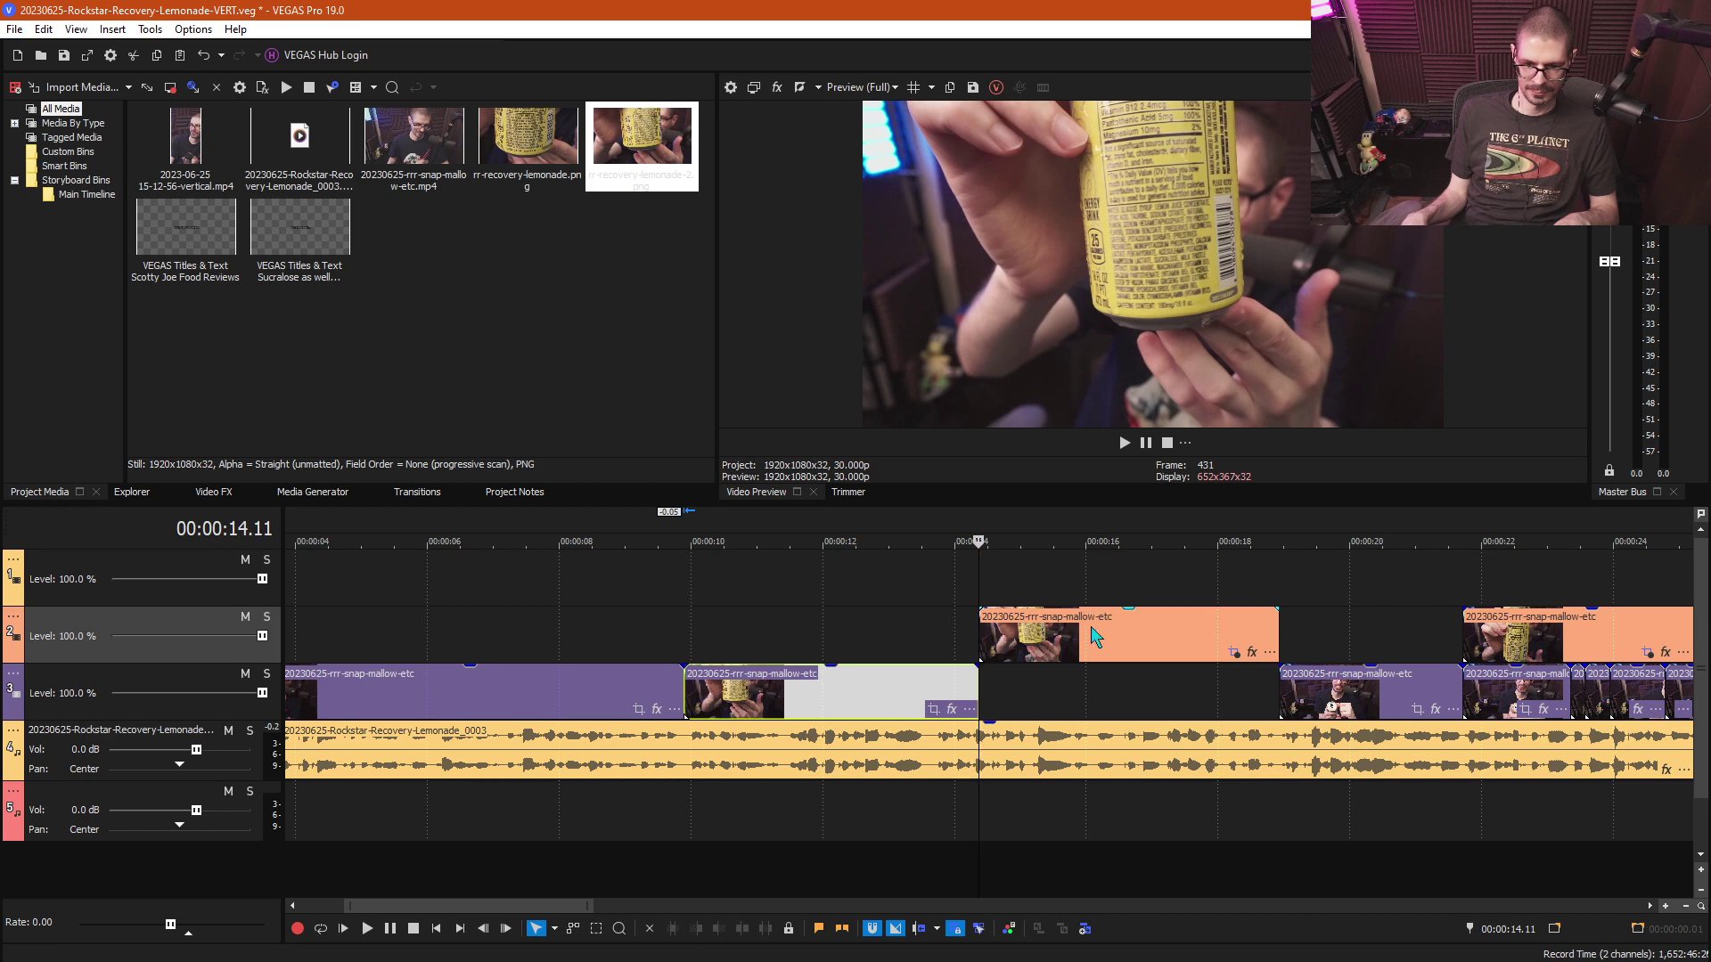
drag(1096, 637, 1082, 682)
- Scrub through the label, mug and pouring shots between about 00:00:24 and 00:00:40 to examine the remaining overlay clips
scroll(1082, 683, down, 4)
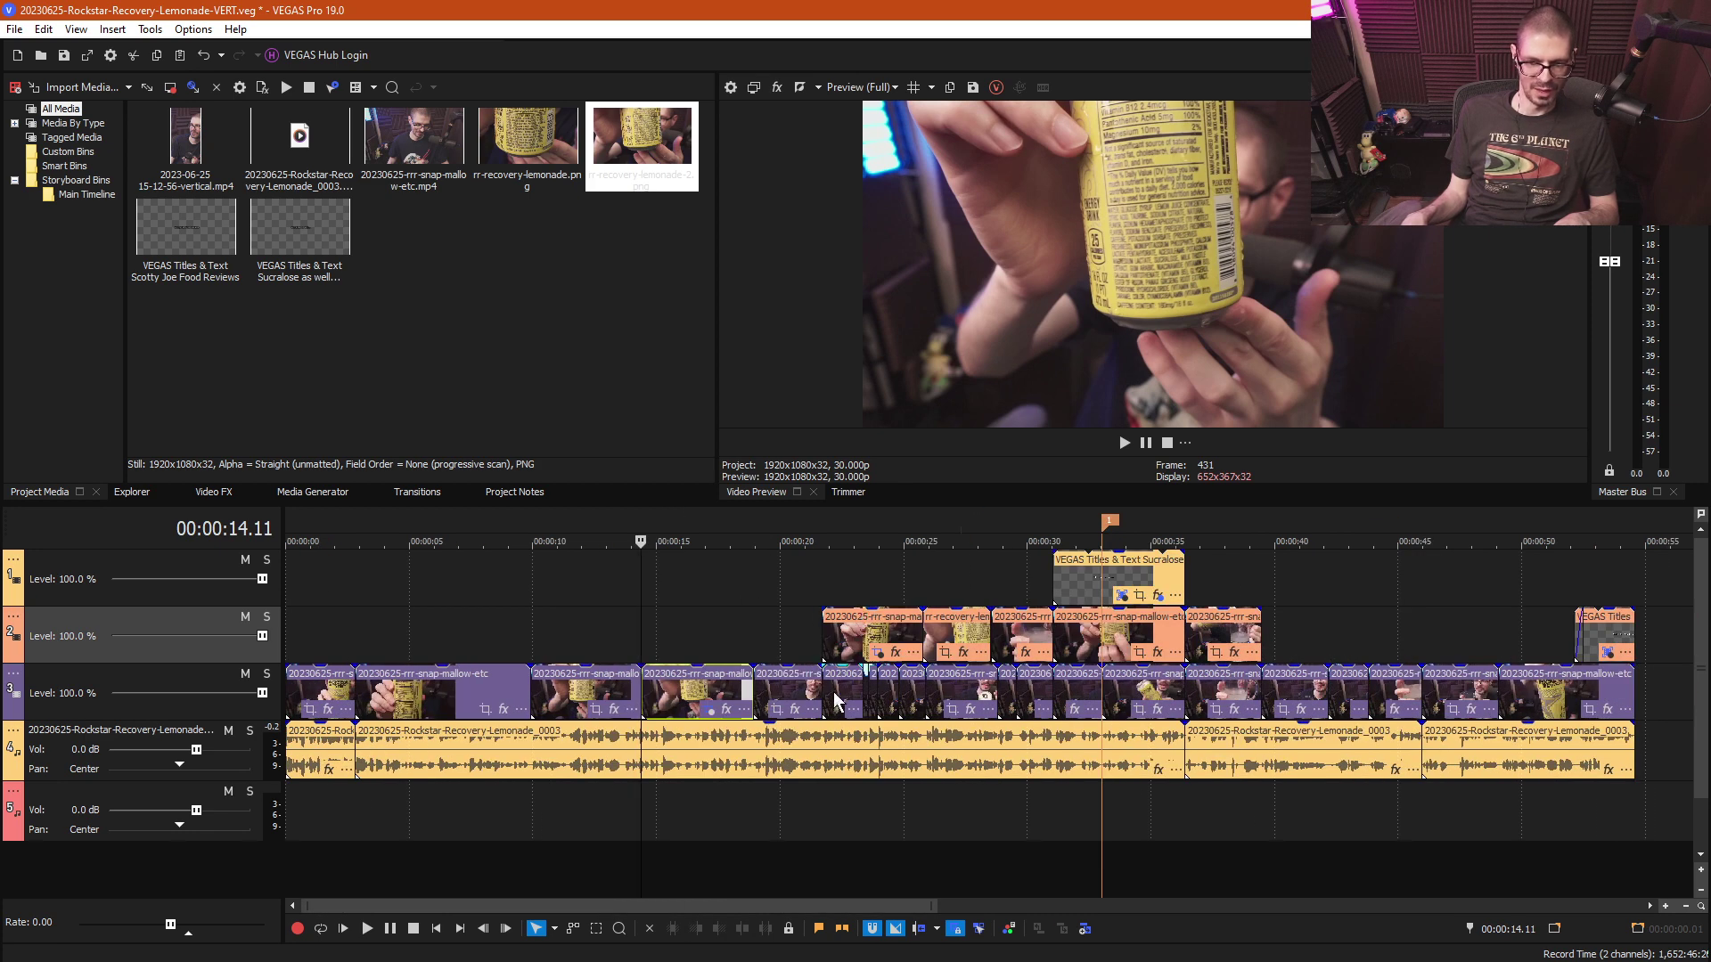
scroll(983, 660, up, 2)
click(1075, 576)
click(1161, 574)
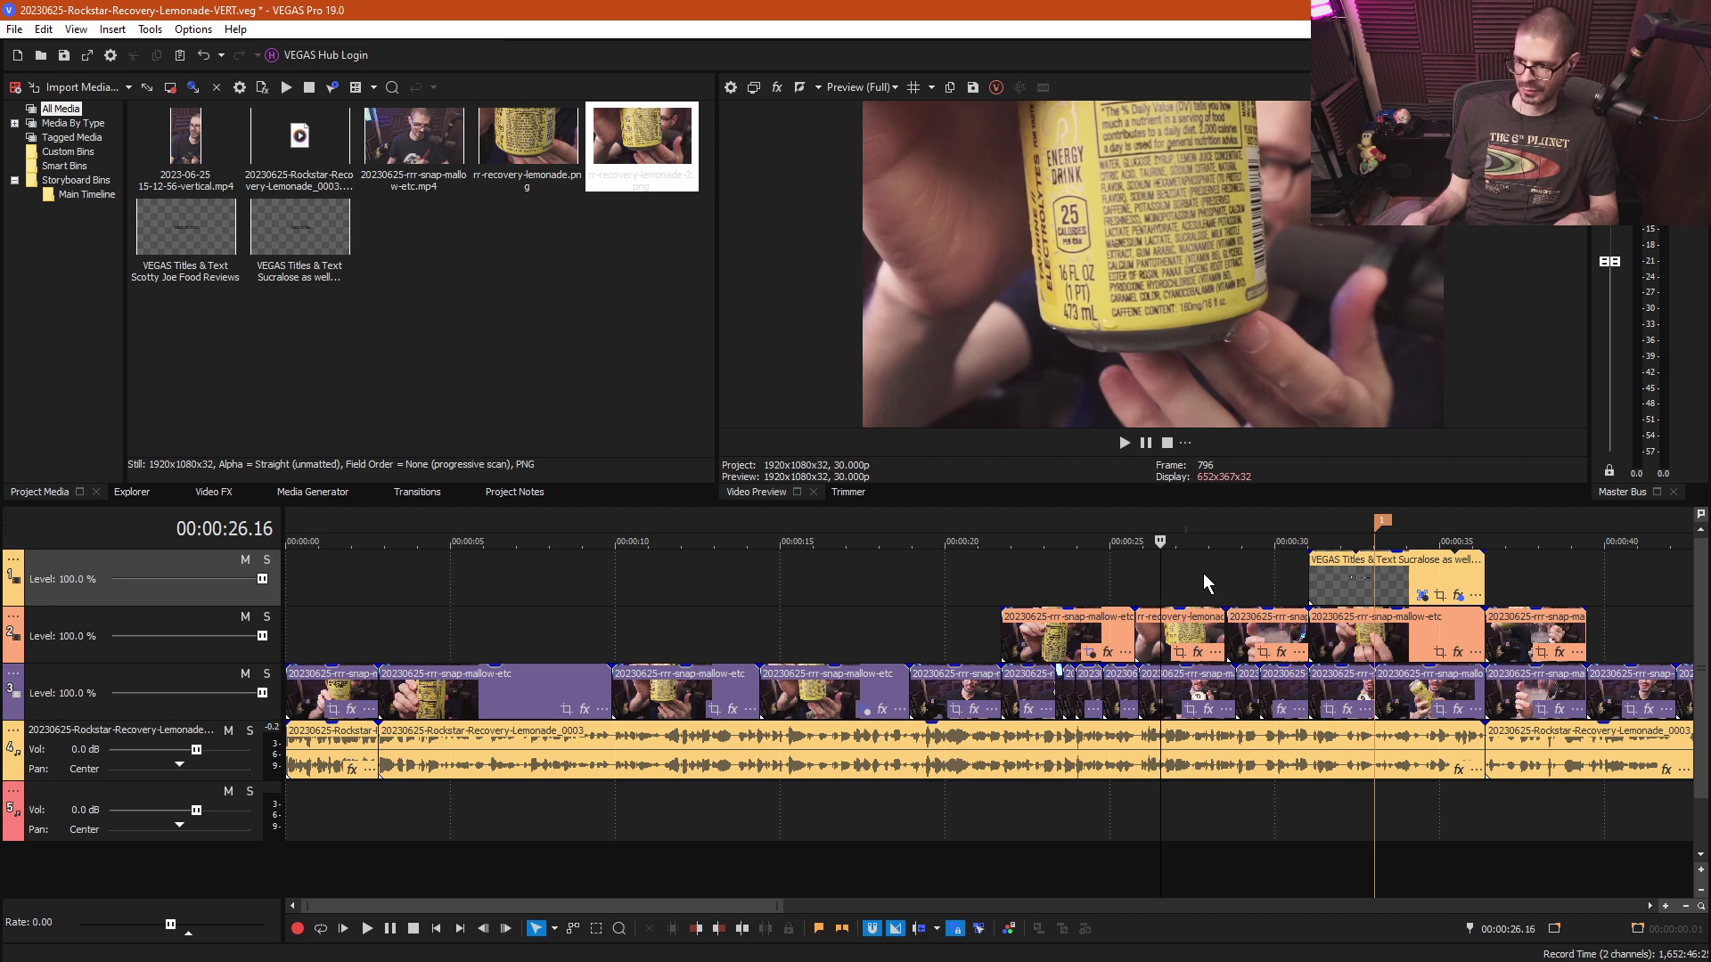
click(1275, 581)
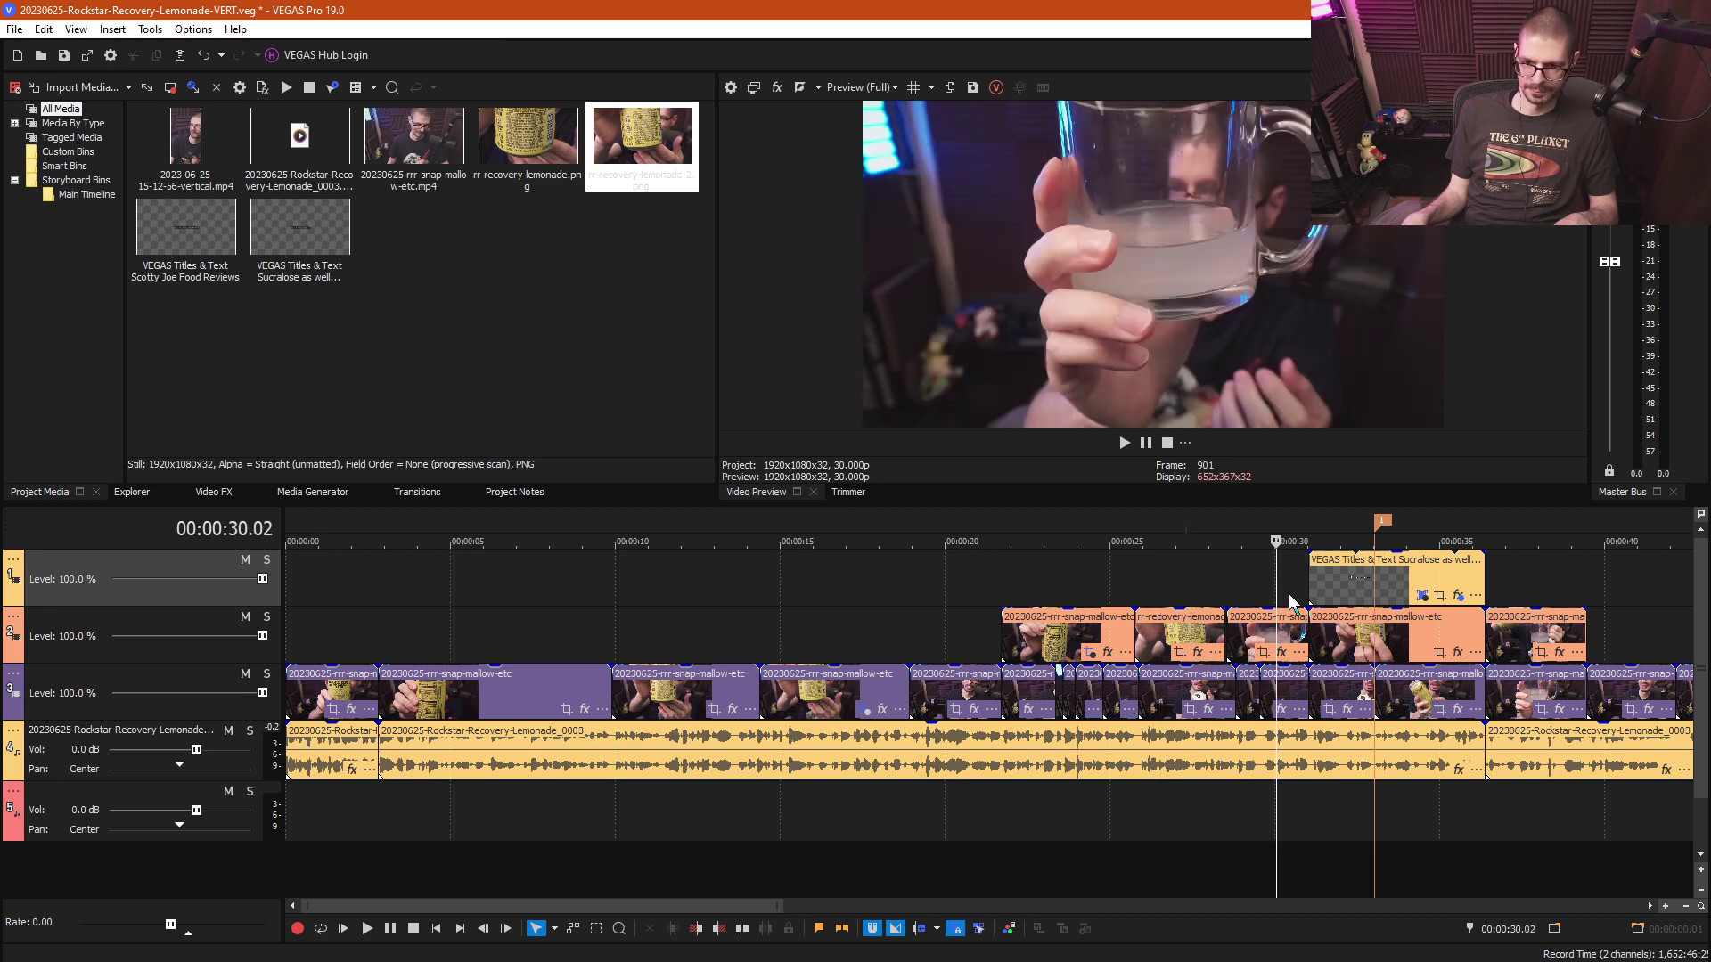
click(1356, 588)
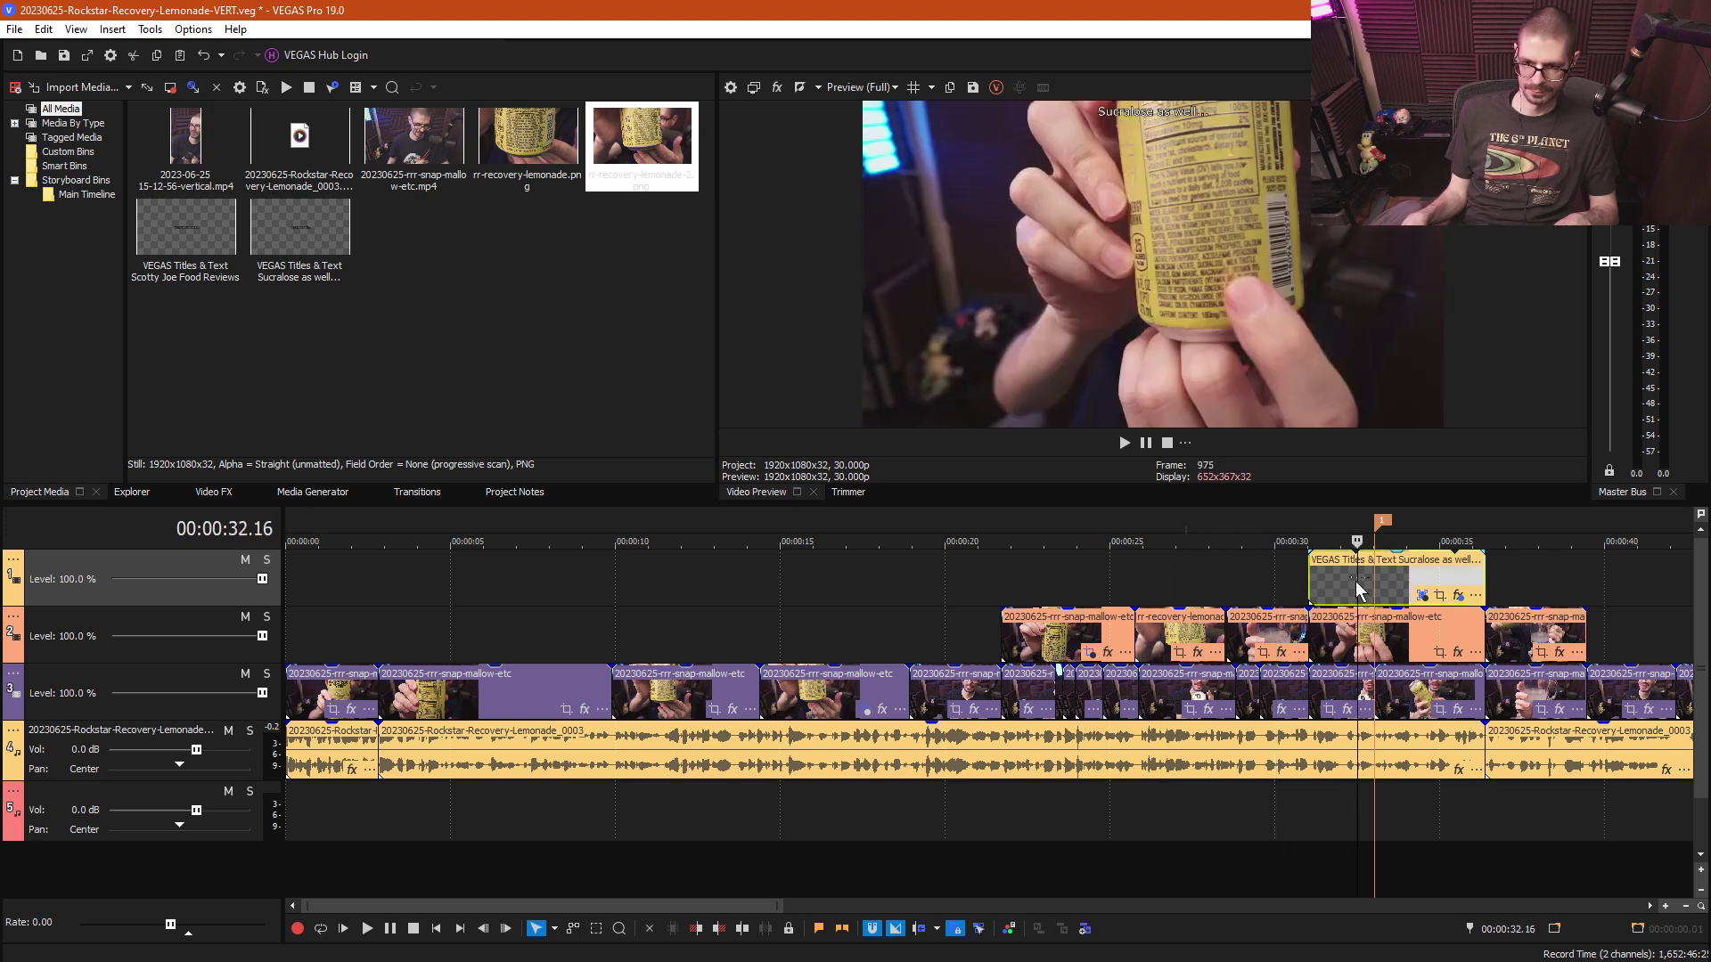
click(1520, 579)
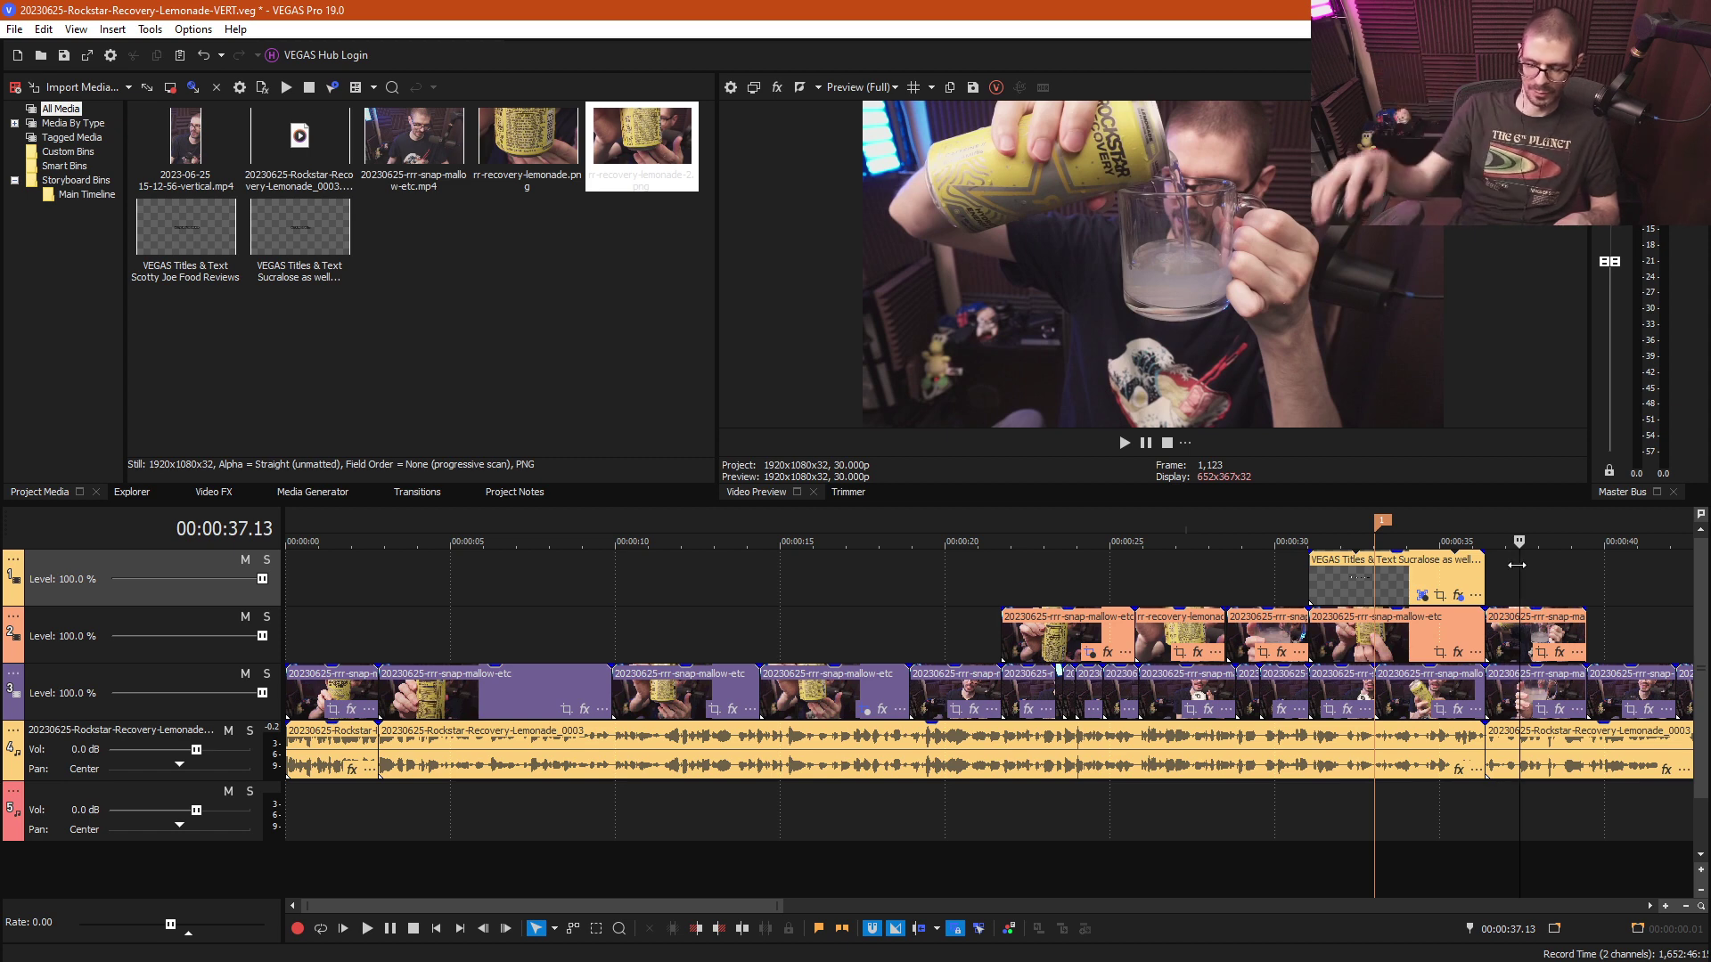
click(1543, 585)
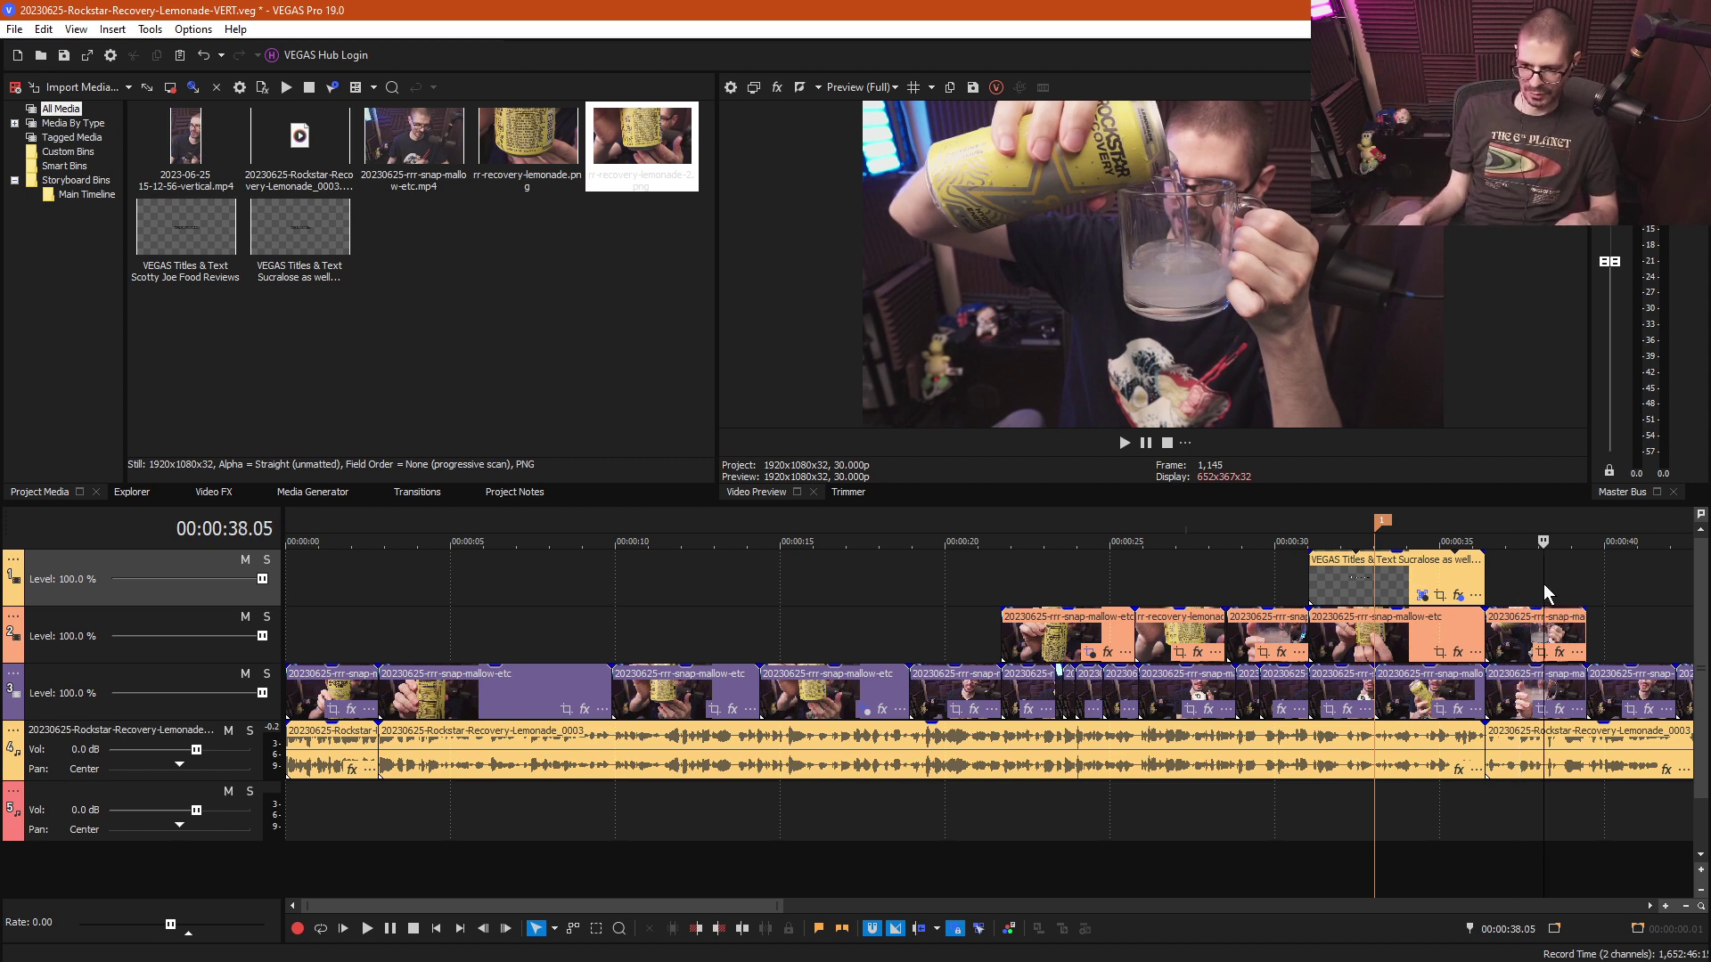
double_click(1568, 574)
click(1606, 589)
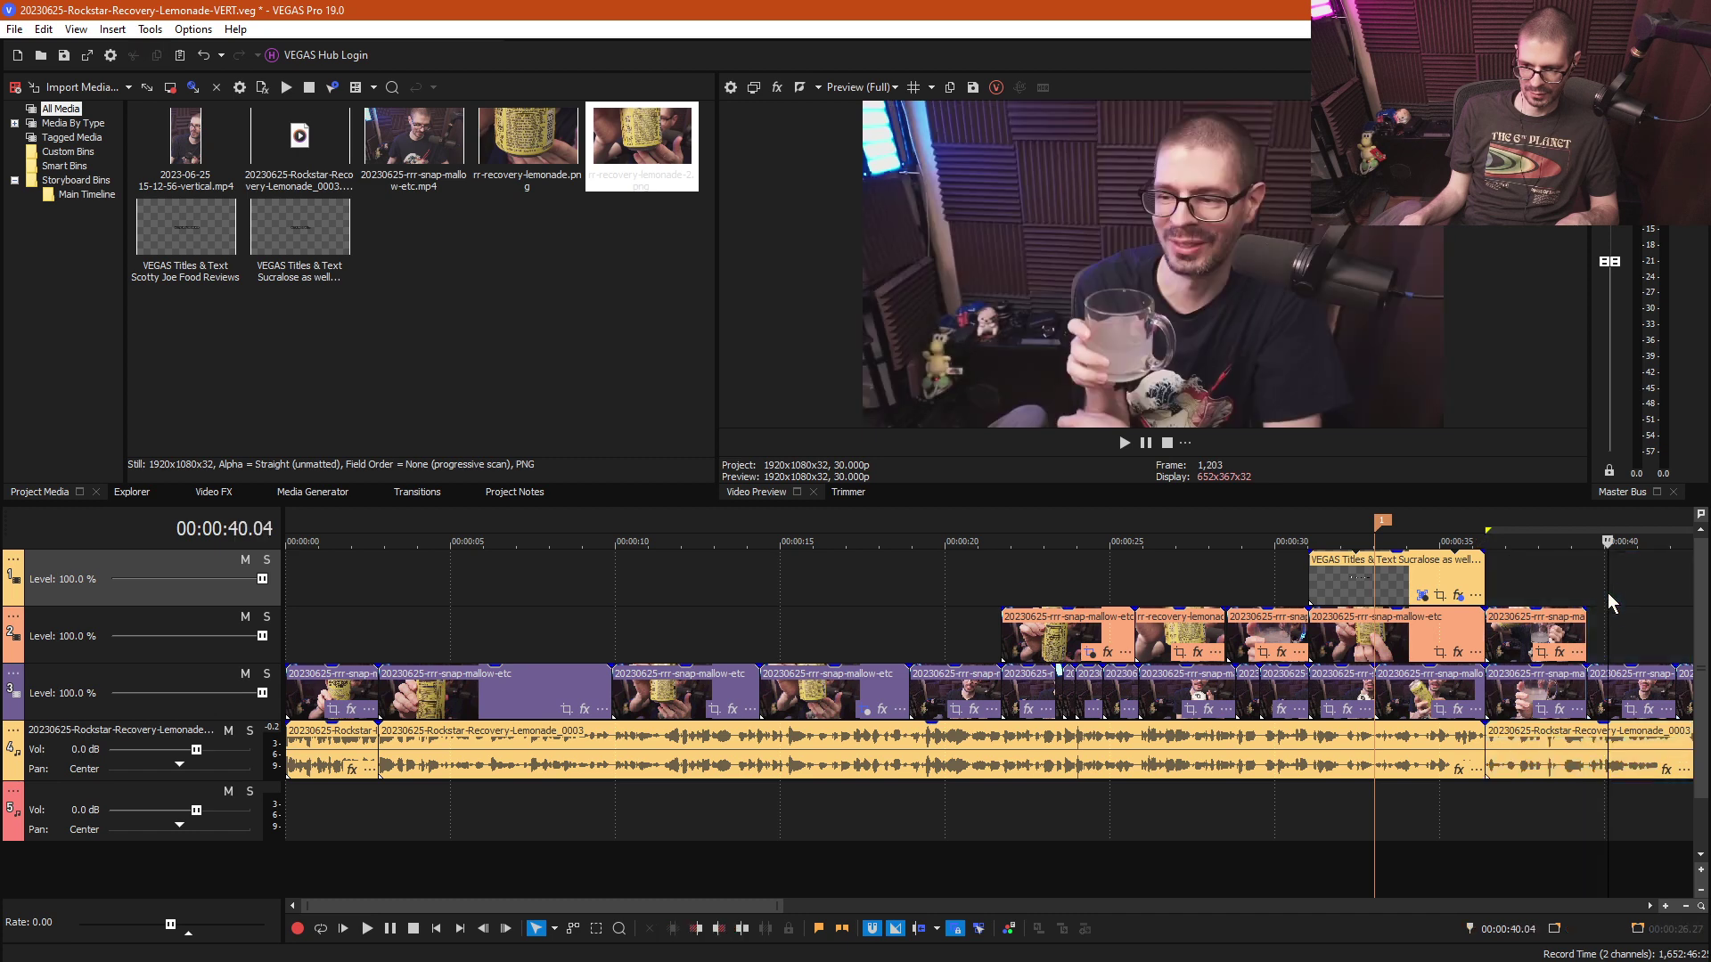
- Delete the main-track video clips lying between about 00:00:22 and 00:00:39, beneath the overlay clips
scroll(1574, 632, down, 2)
scroll(1142, 647, up, 2)
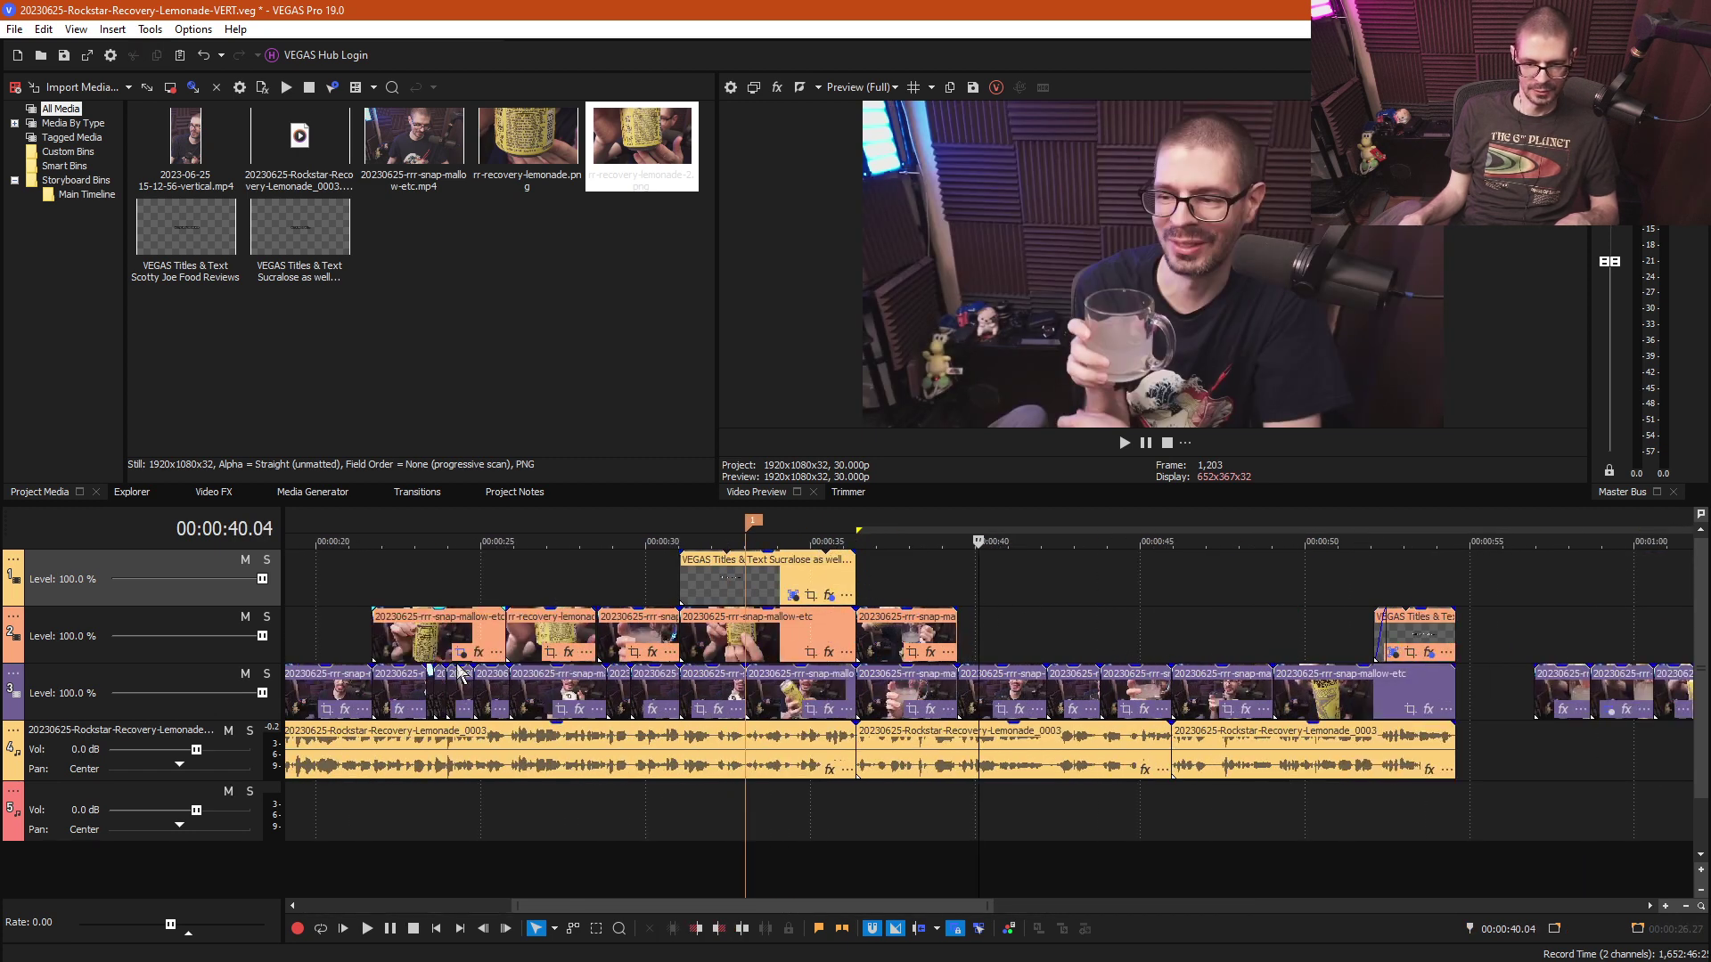
key(ctrl+d)
key(ctrl+d)
drag(447, 694, 892, 703)
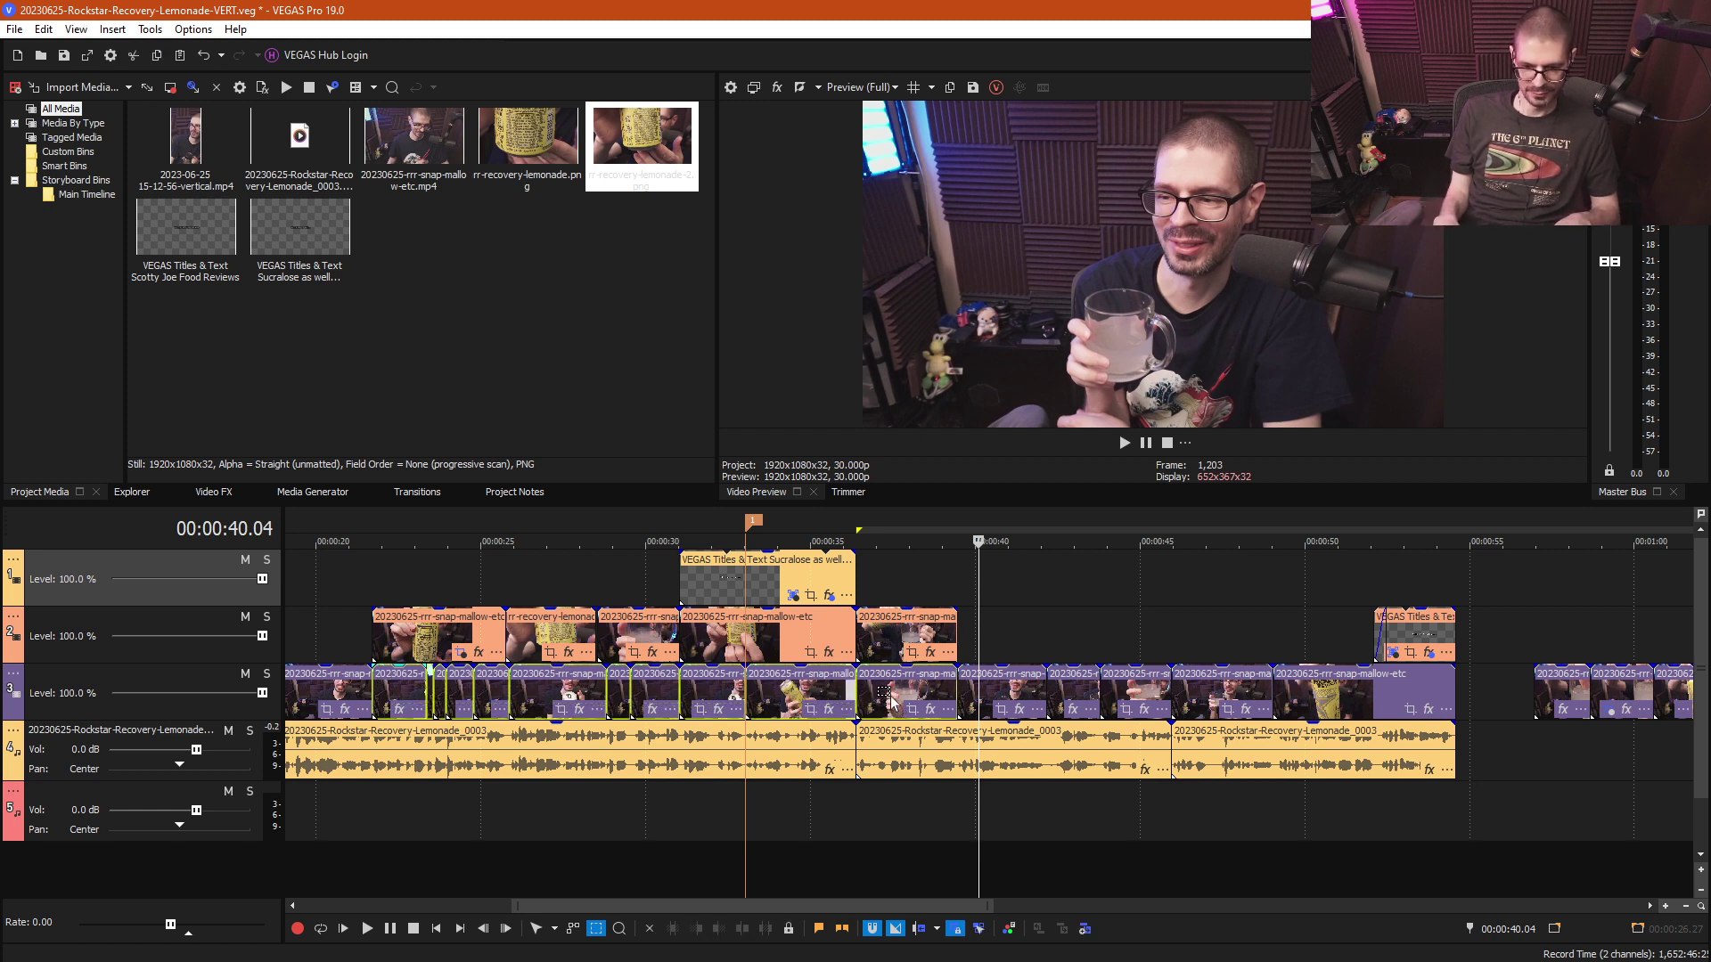
key(Delete)
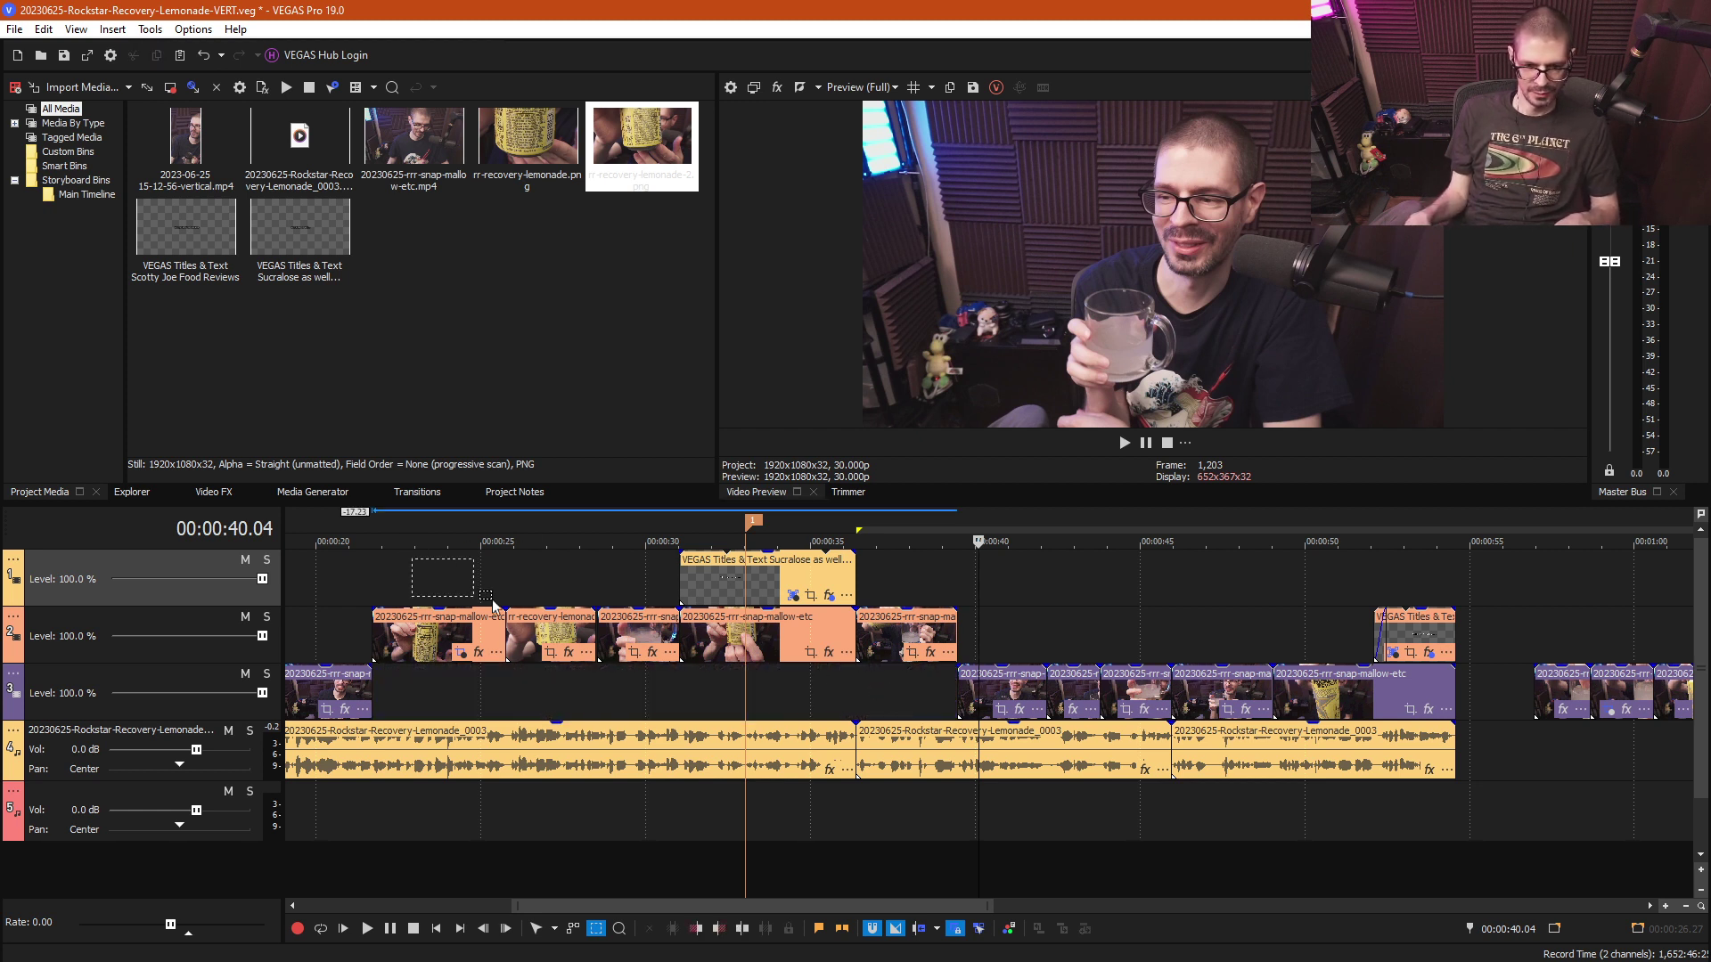
- Move the overlay clips between about 00:00:22 and 00:00:39 down one track to fill the main-track gap, along with the Sucralose title above them
click(759, 649)
drag(759, 649, 763, 684)
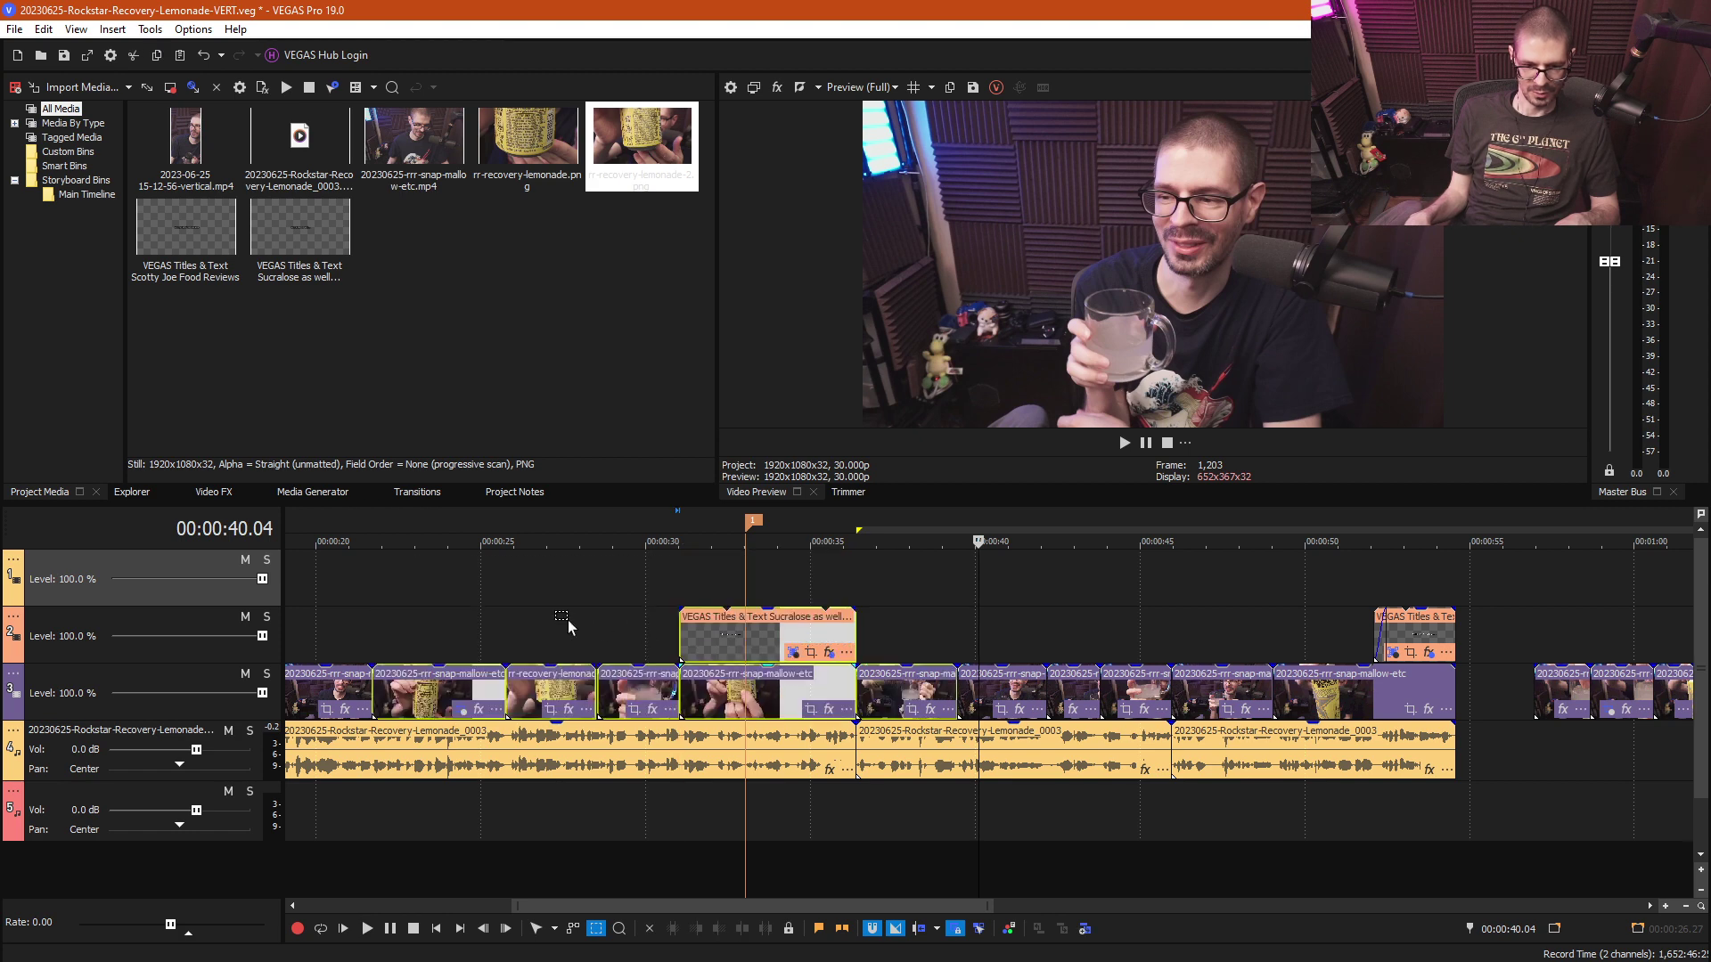
click(458, 628)
key(ctrl+d)
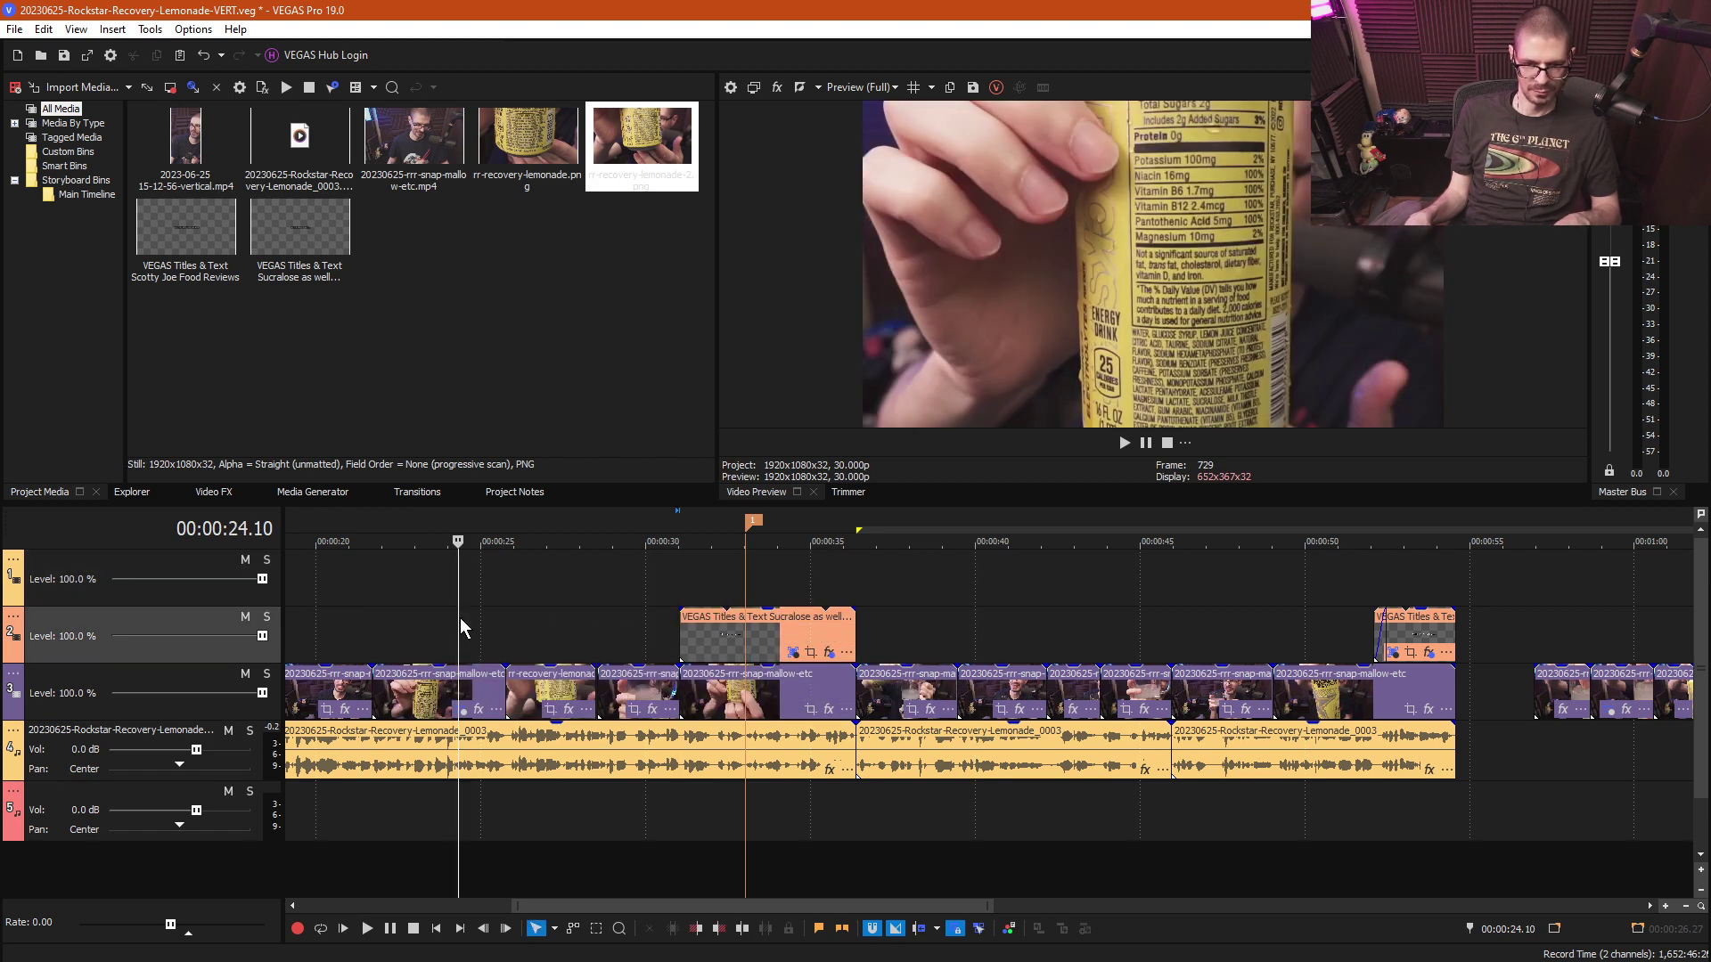
- Review the simplified timeline from the opening can shot to the end of the audio at about 00:00:54
click(539, 618)
drag(554, 618, 7, 573)
scroll(451, 586, down, 3)
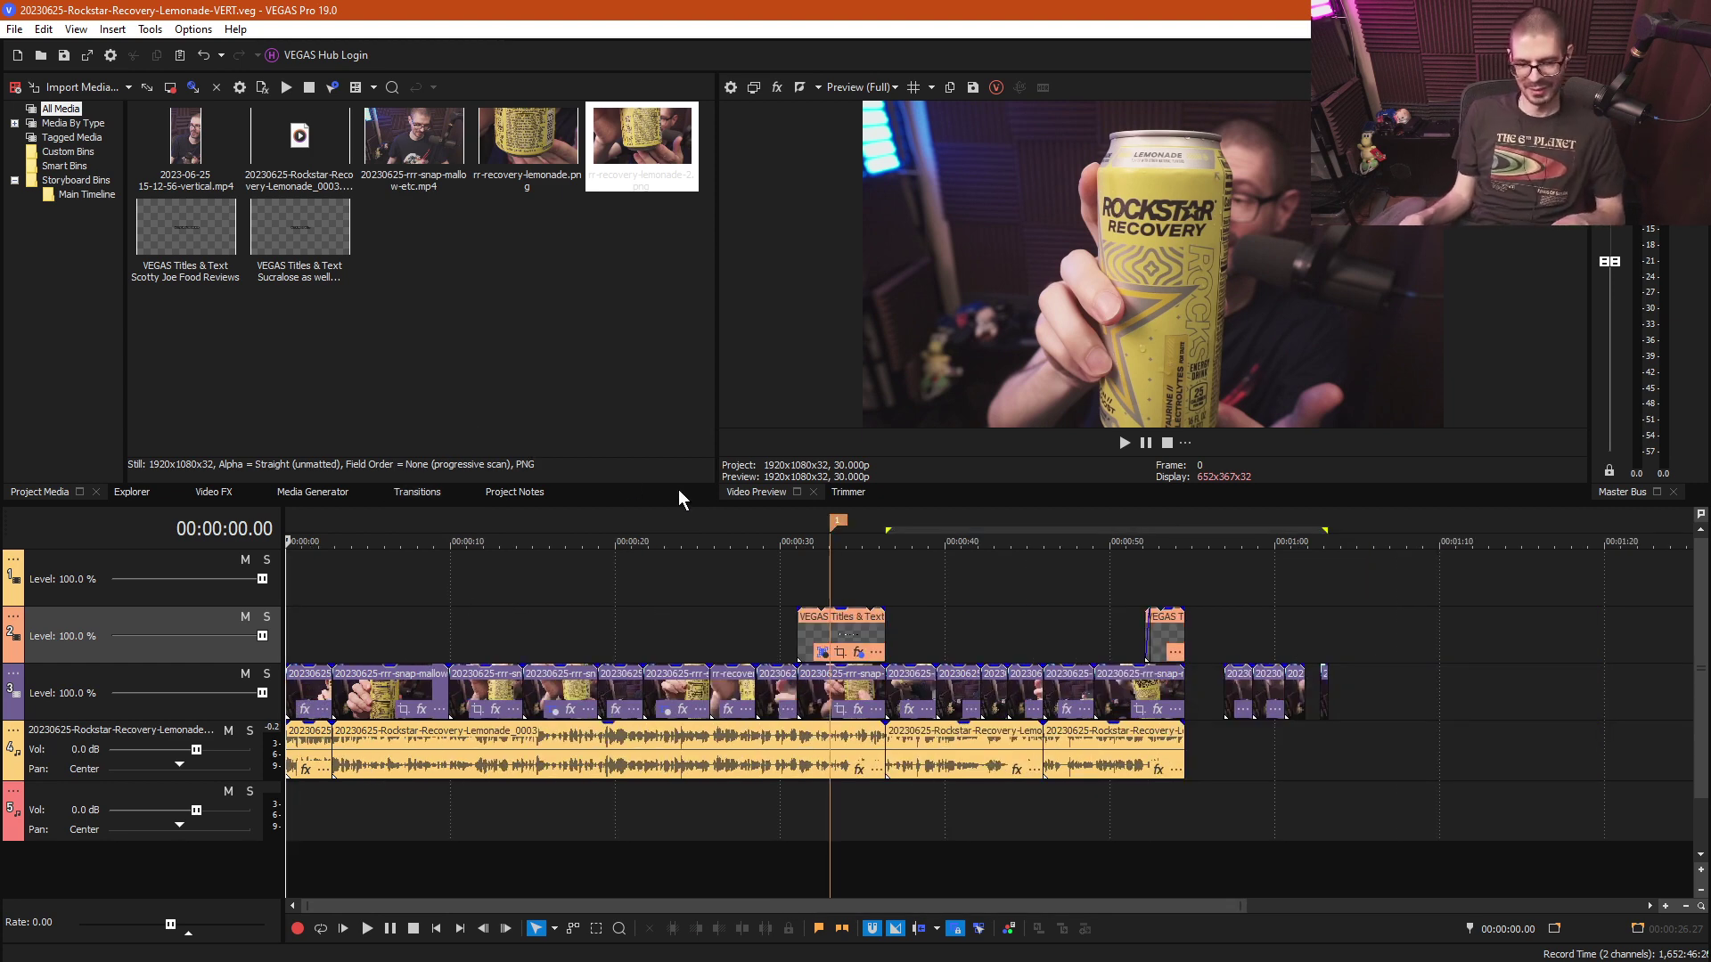
click(1182, 695)
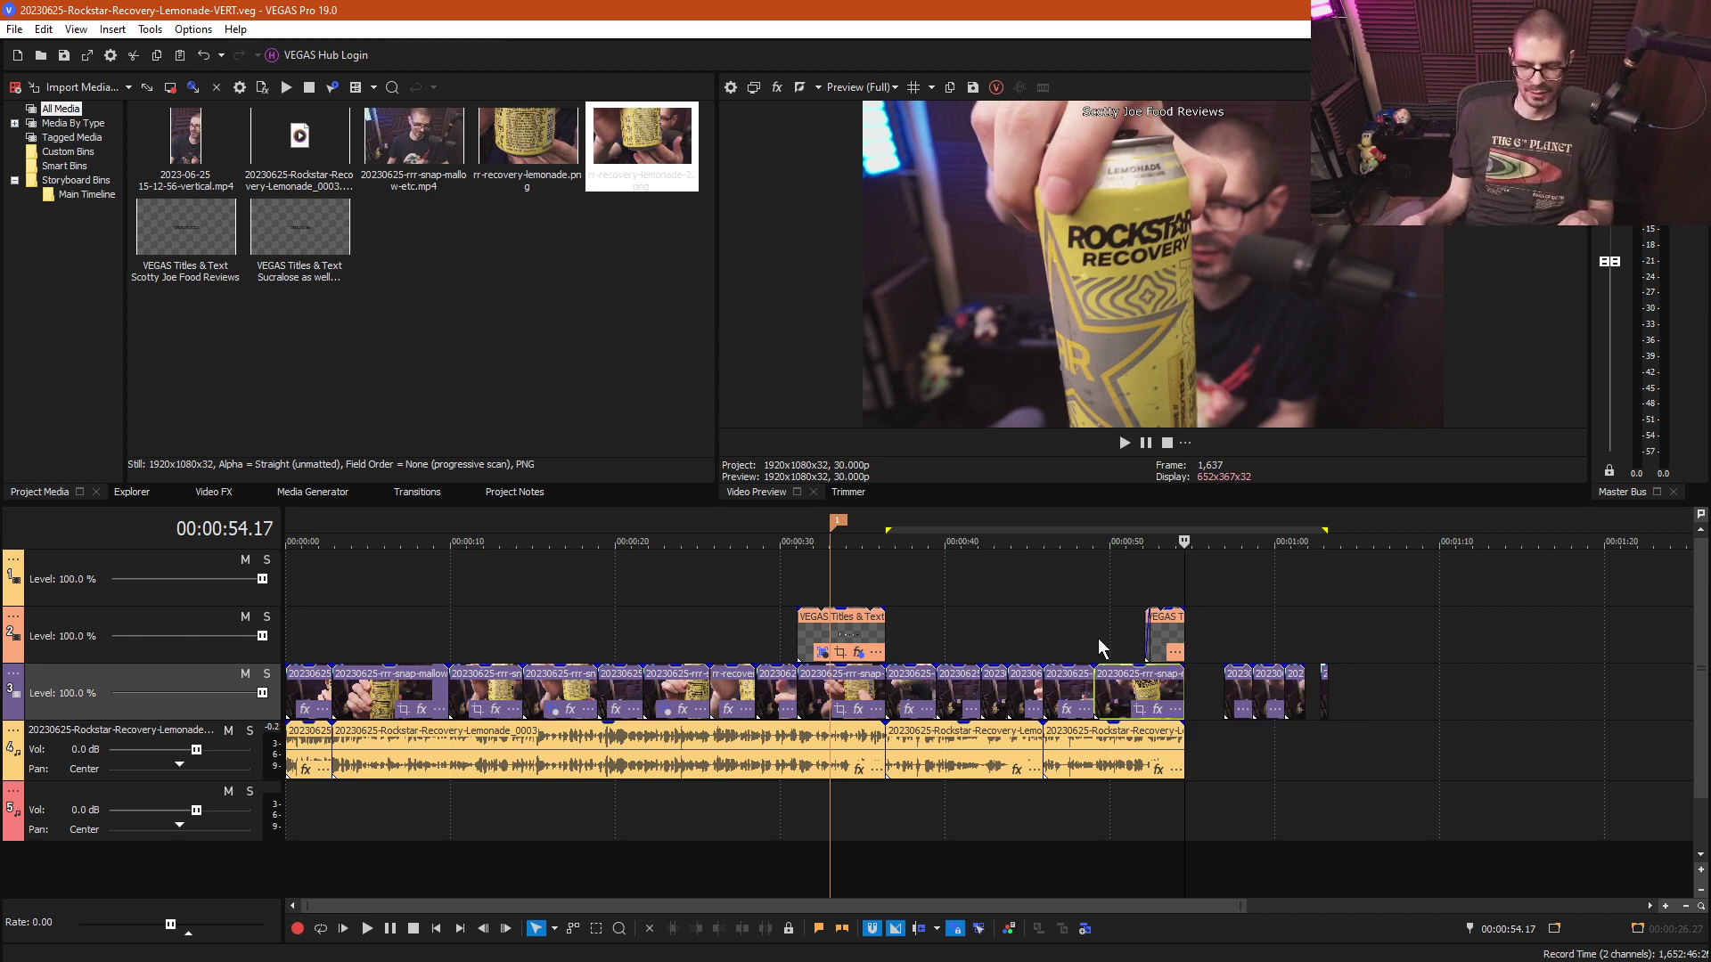
click(319, 643)
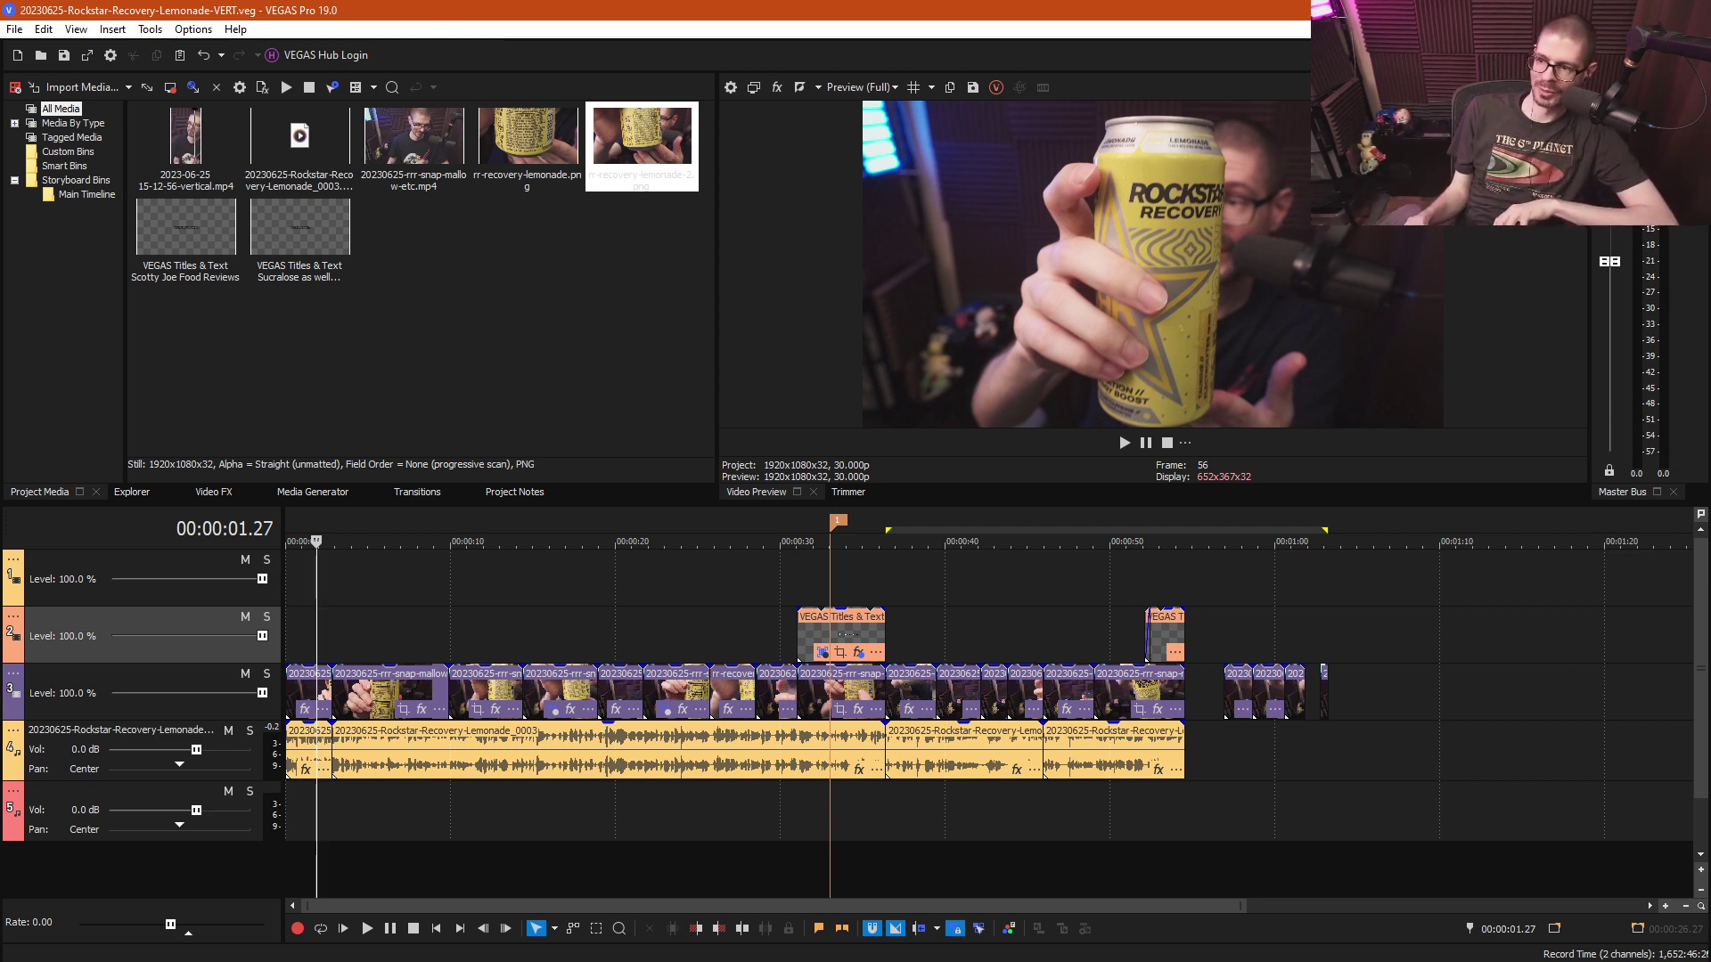
- Switch to OBS to examine the vertical canvas preview of the V-Main scene, and move its window off the editing screen
key(alt+Tab)
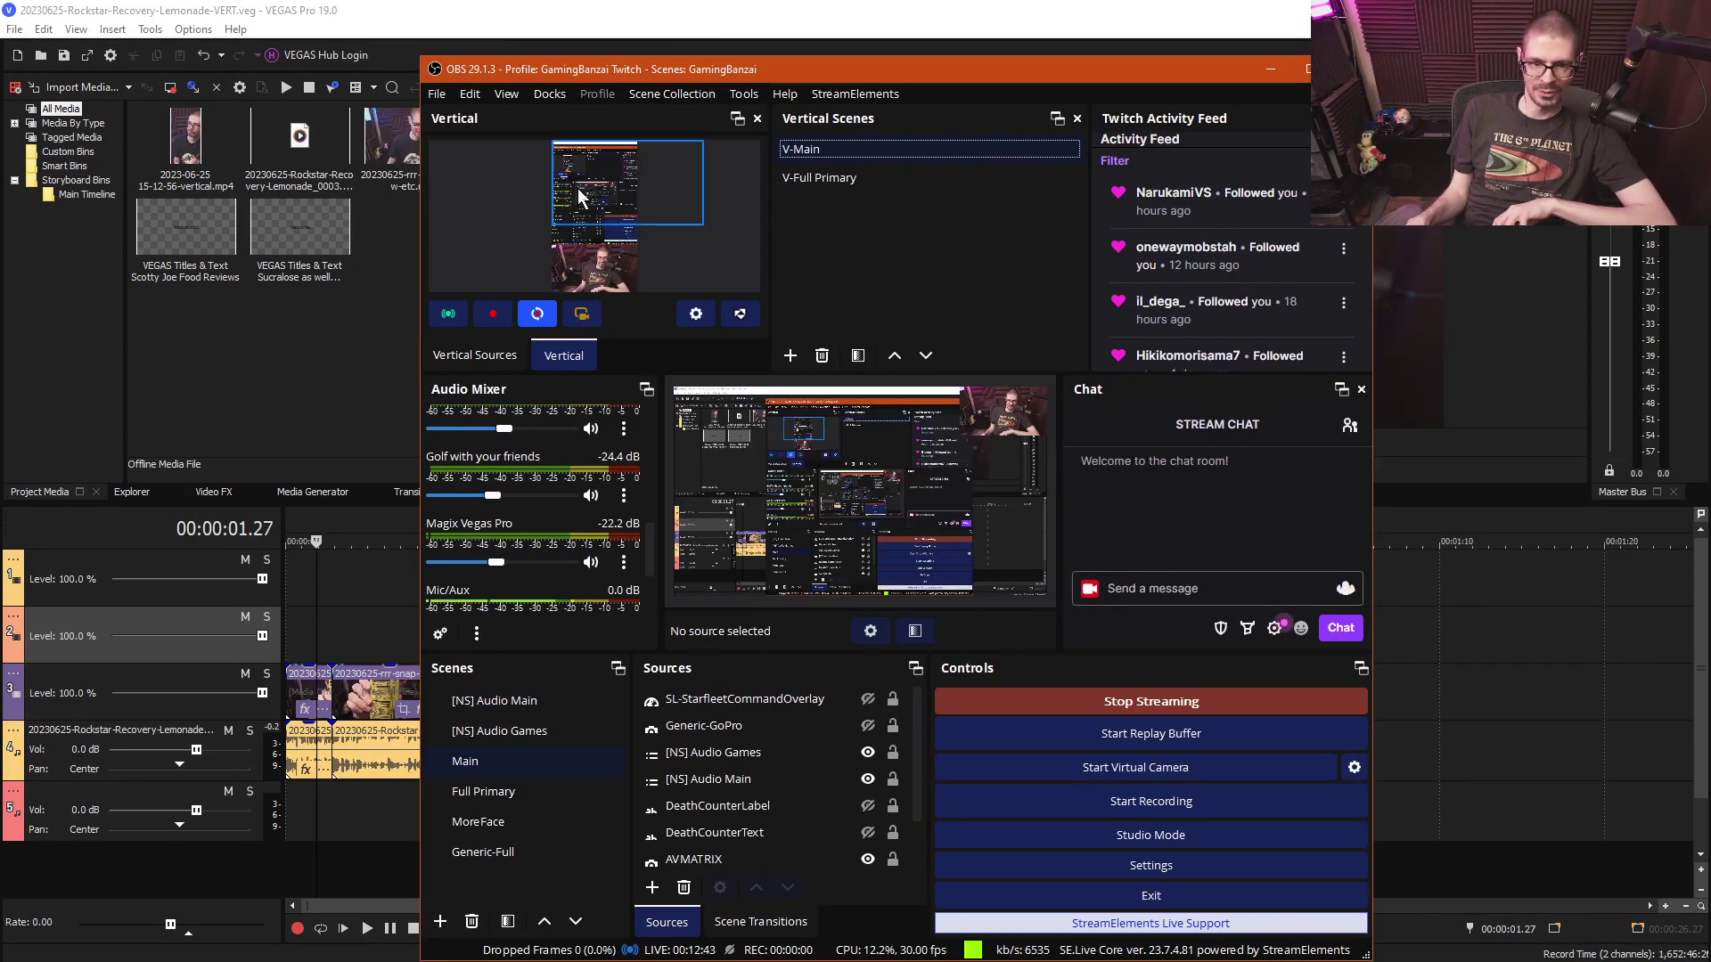
drag(627, 223, 544, 203)
click(526, 262)
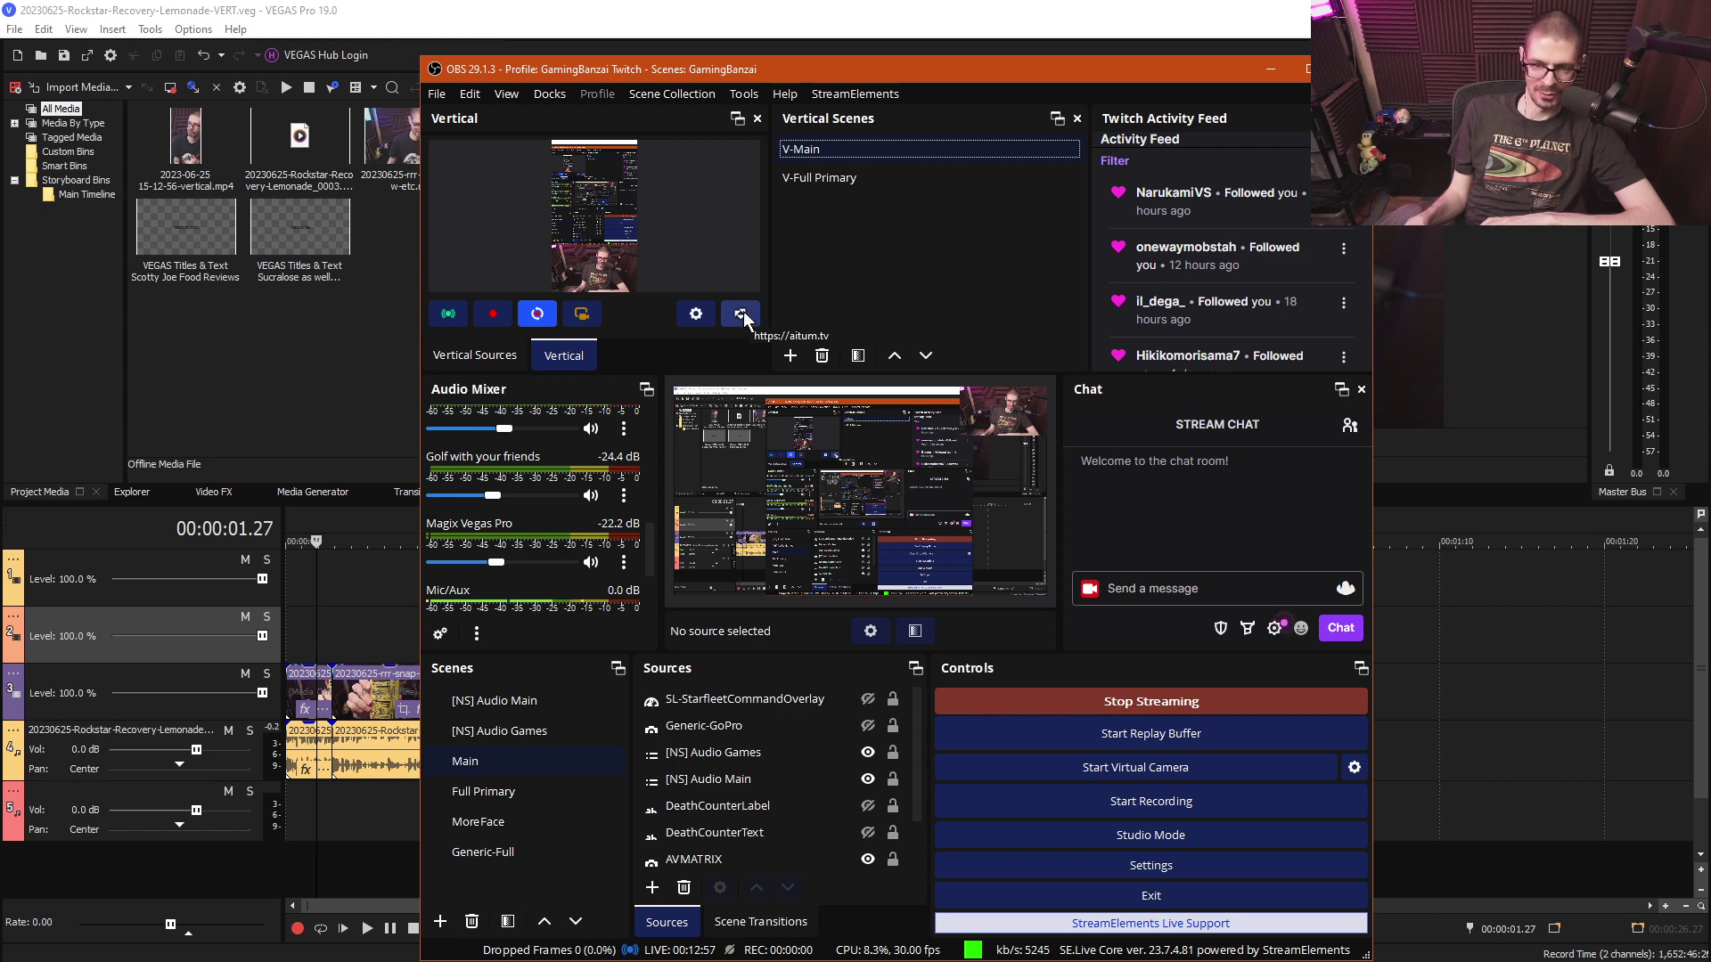
drag(860, 68, 1710, 53)
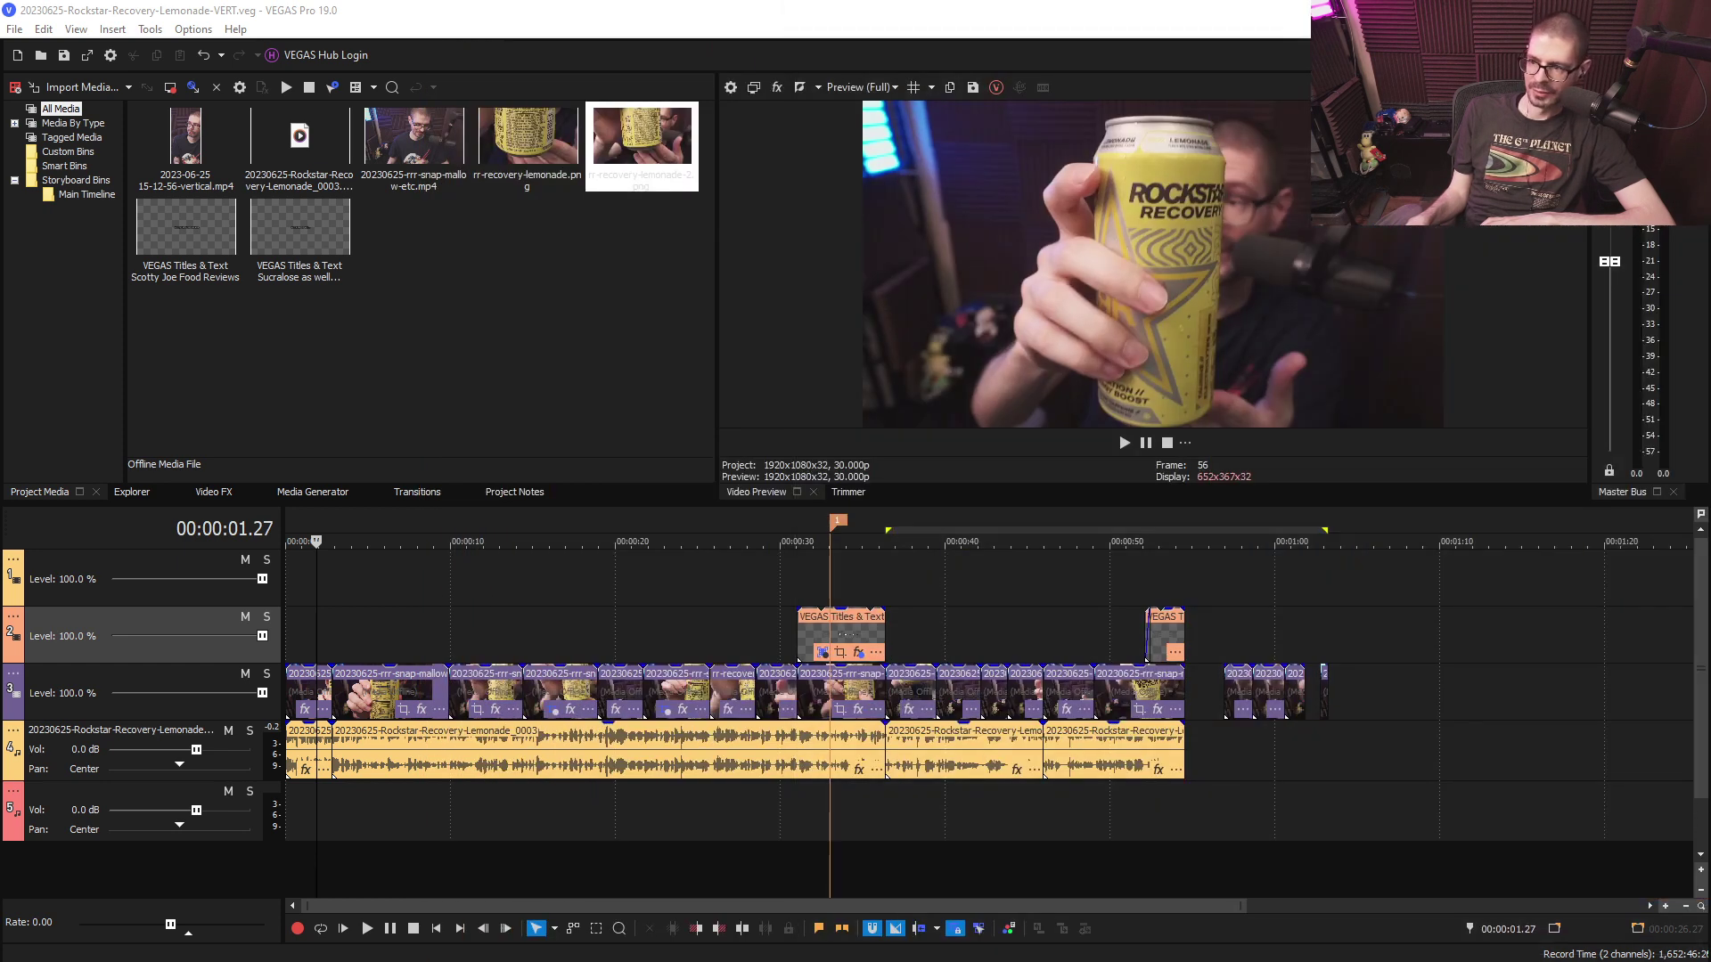
- Try deleting the leftover main-track clips between about 00:00:57 and 00:01:03
click(742, 606)
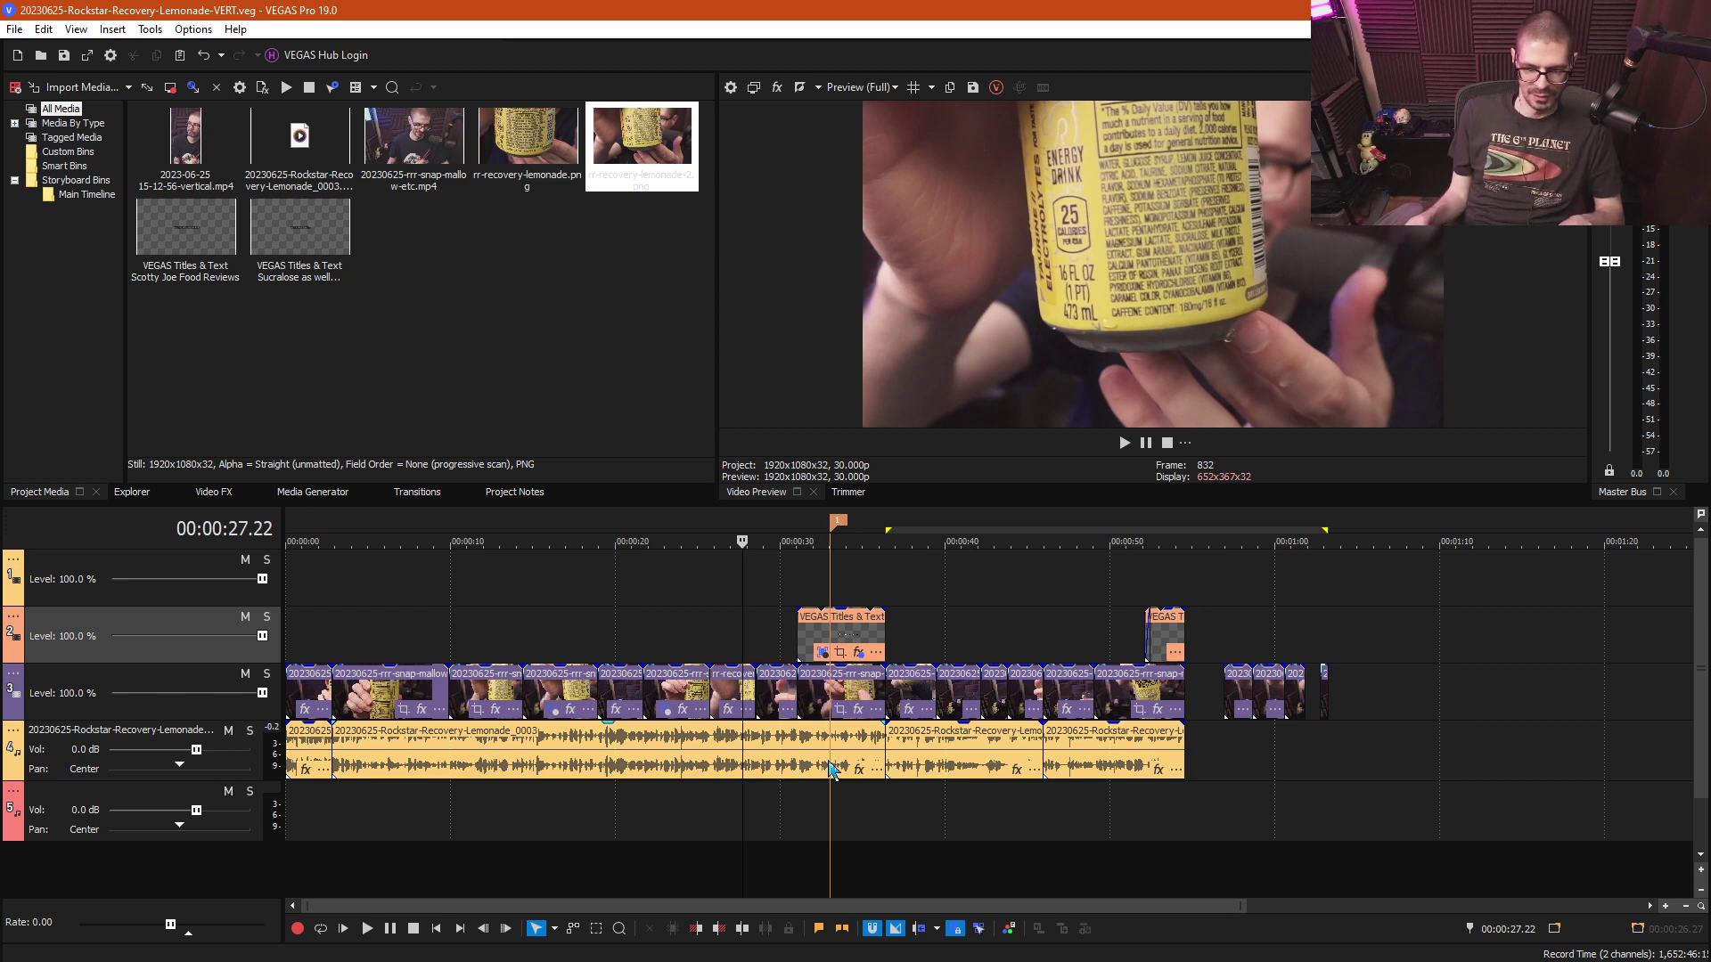
drag(742, 657, 725, 654)
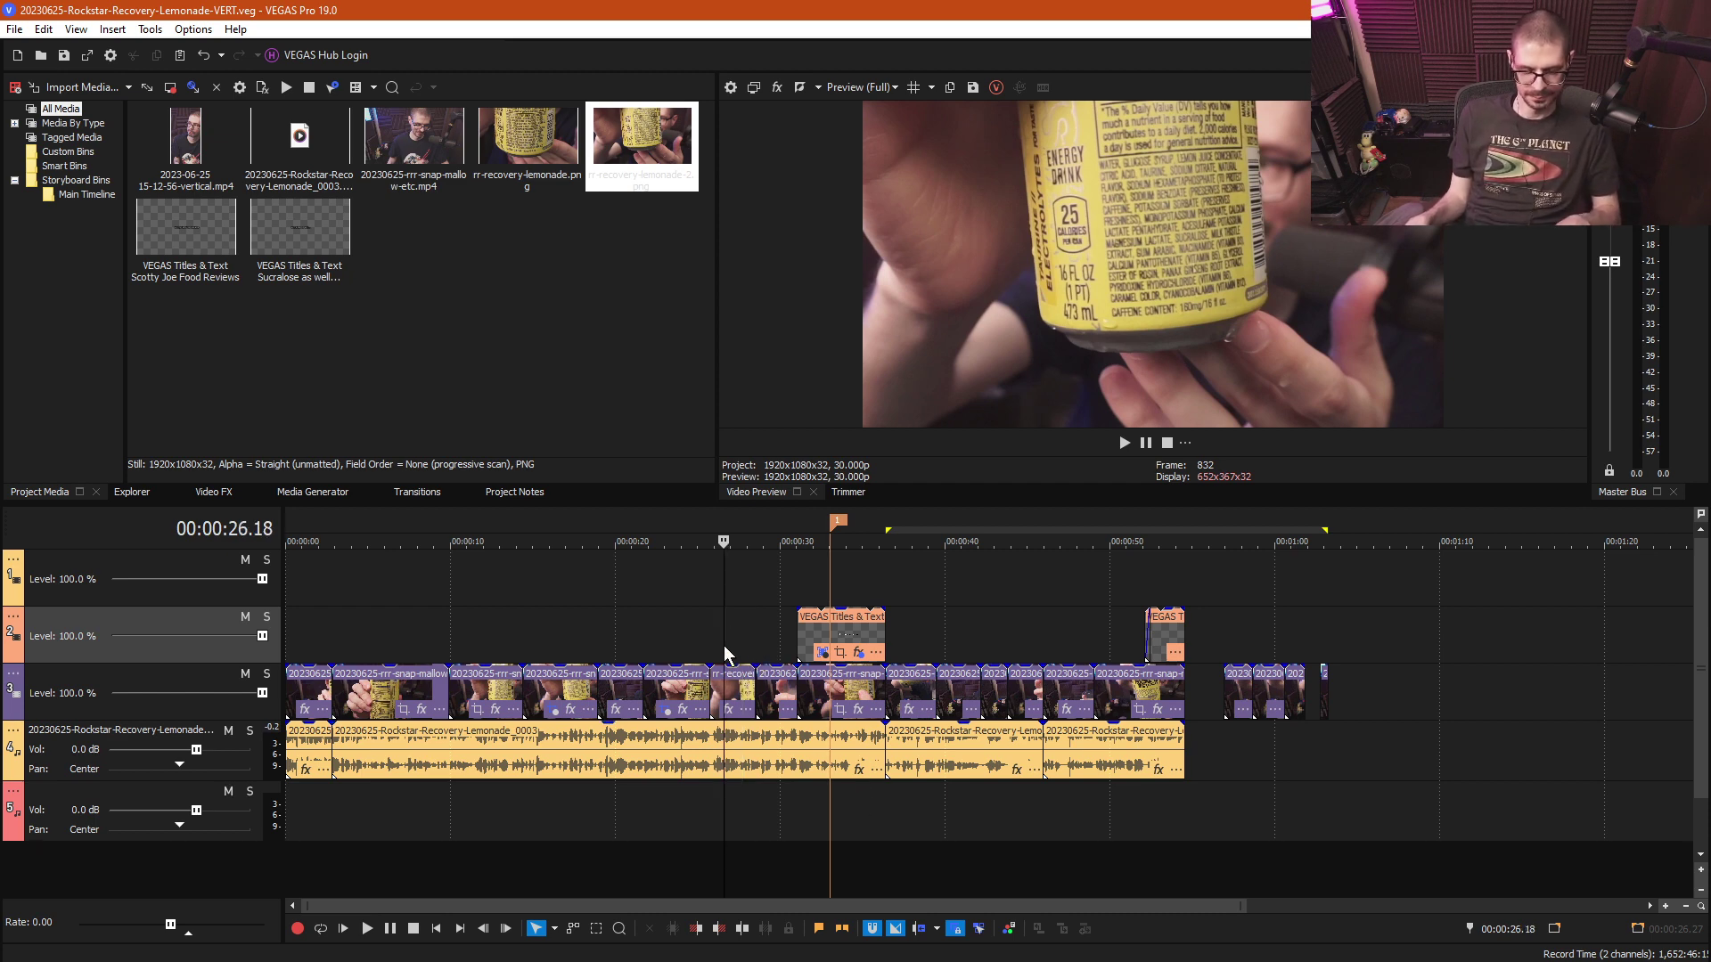
click(353, 636)
click(1328, 636)
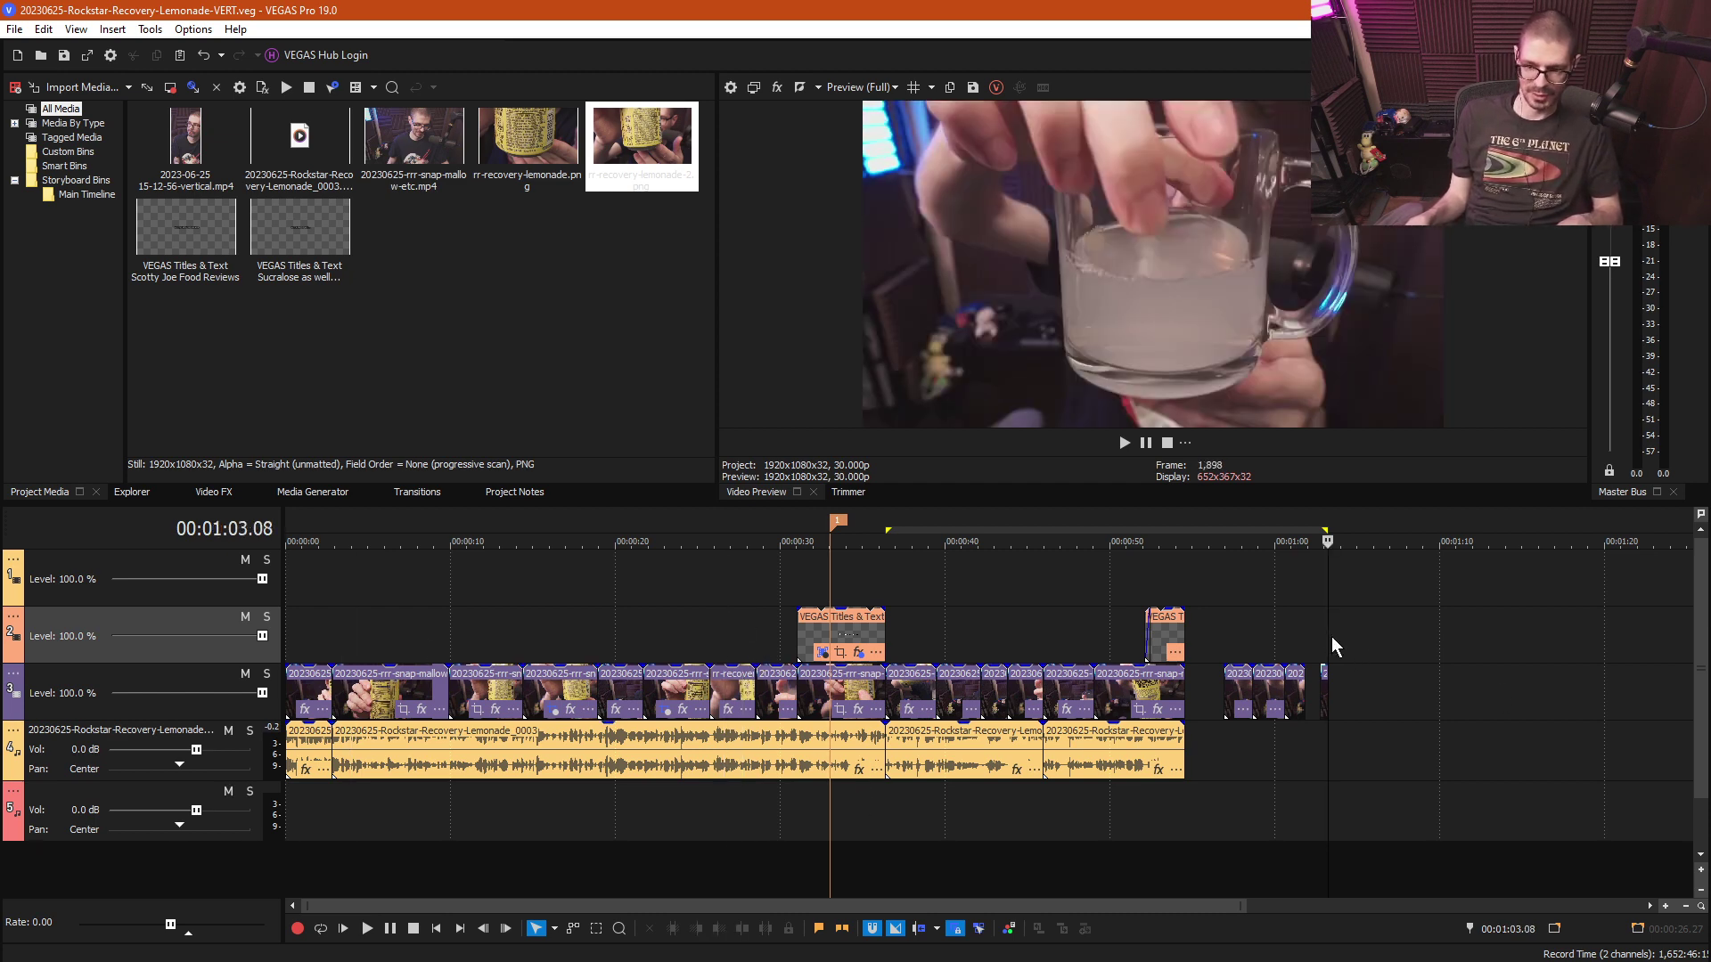
key(ctrl+d)
drag(1385, 638, 1222, 735)
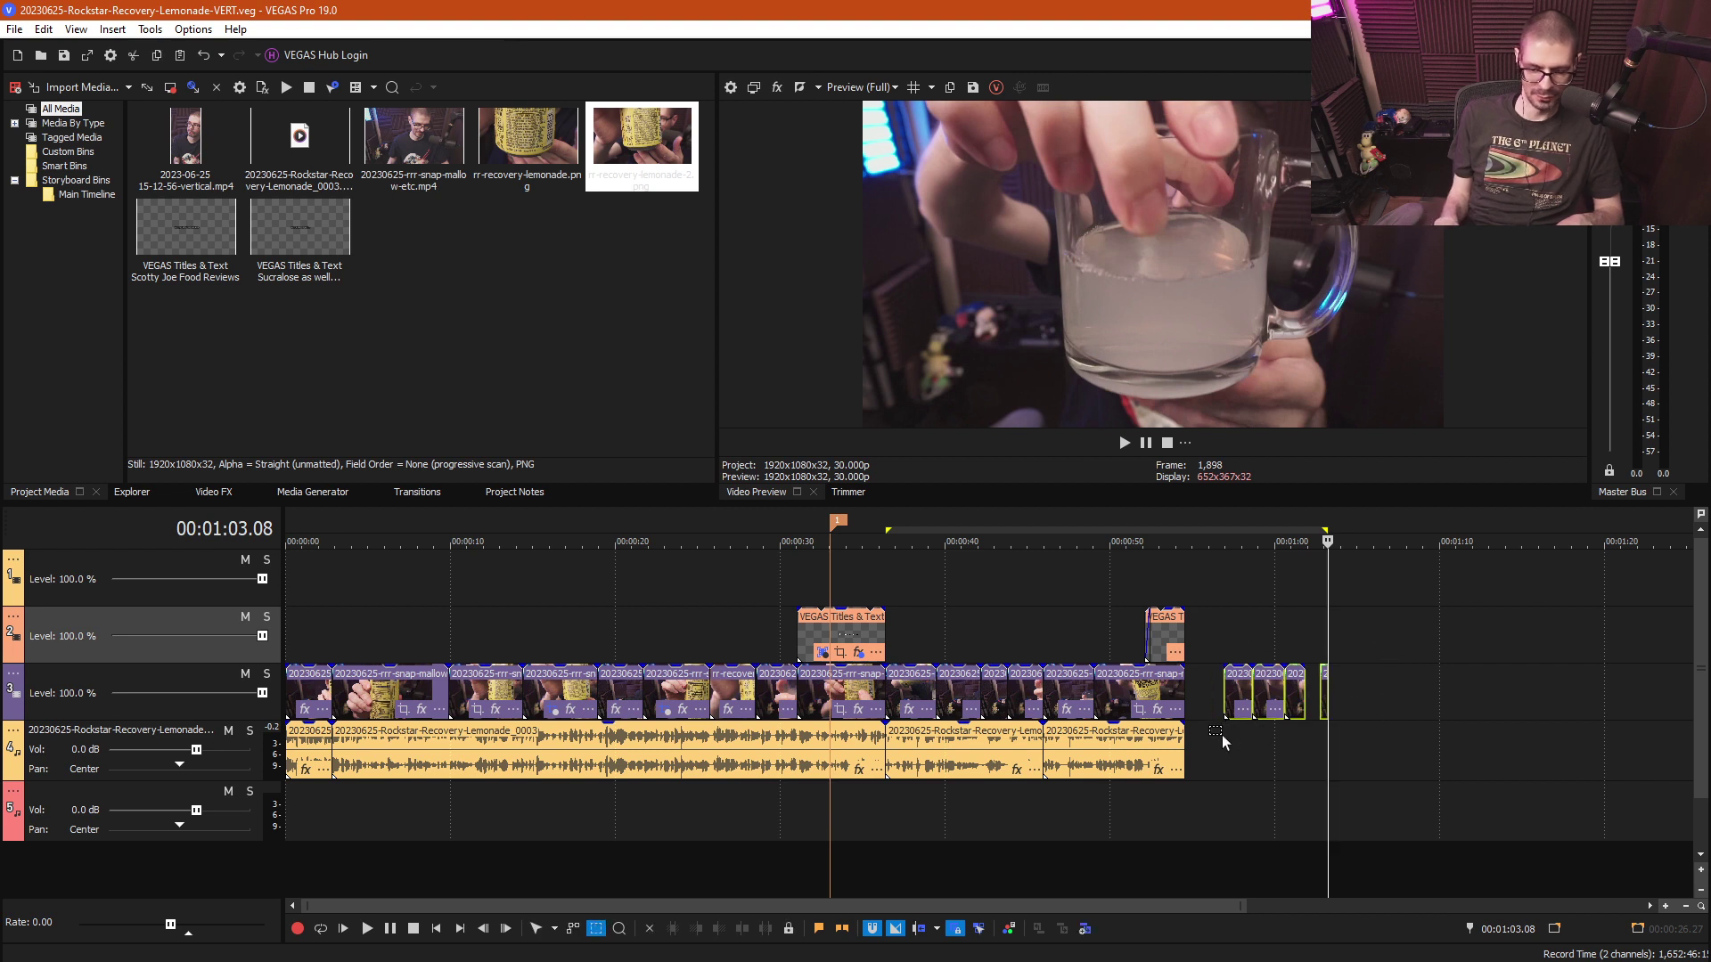
key(Delete)
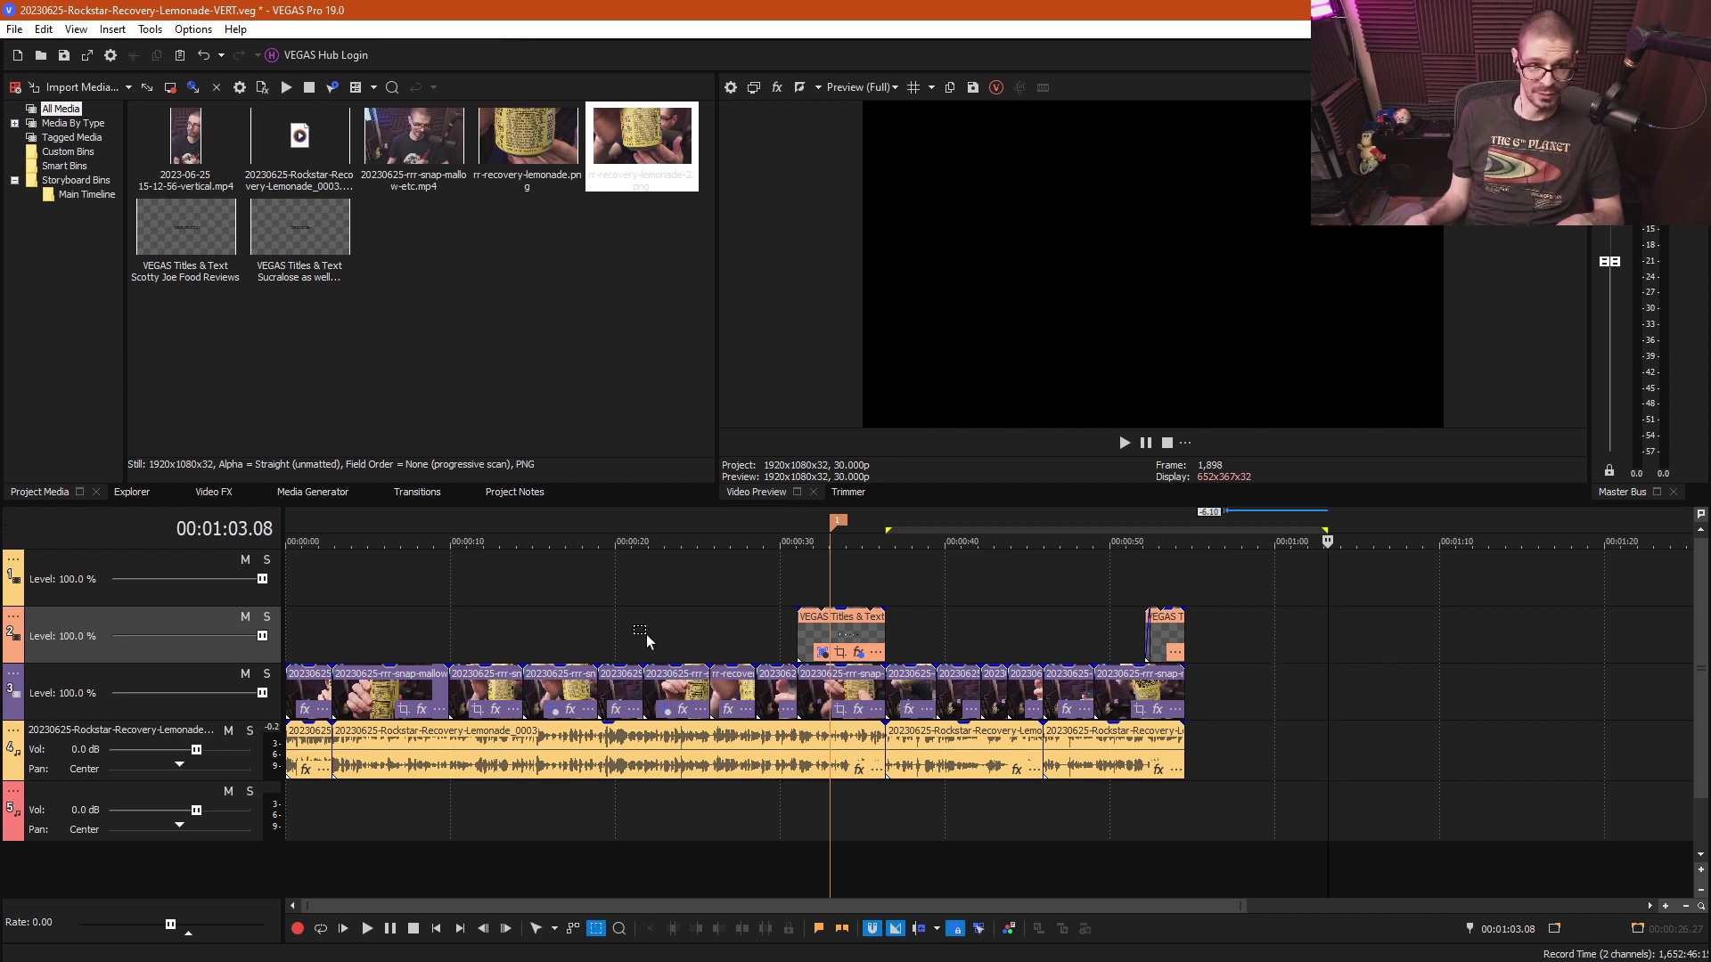
- Undo the deletion of the leftover clips beyond the end of the audio
click(495, 650)
key(ctrl+d)
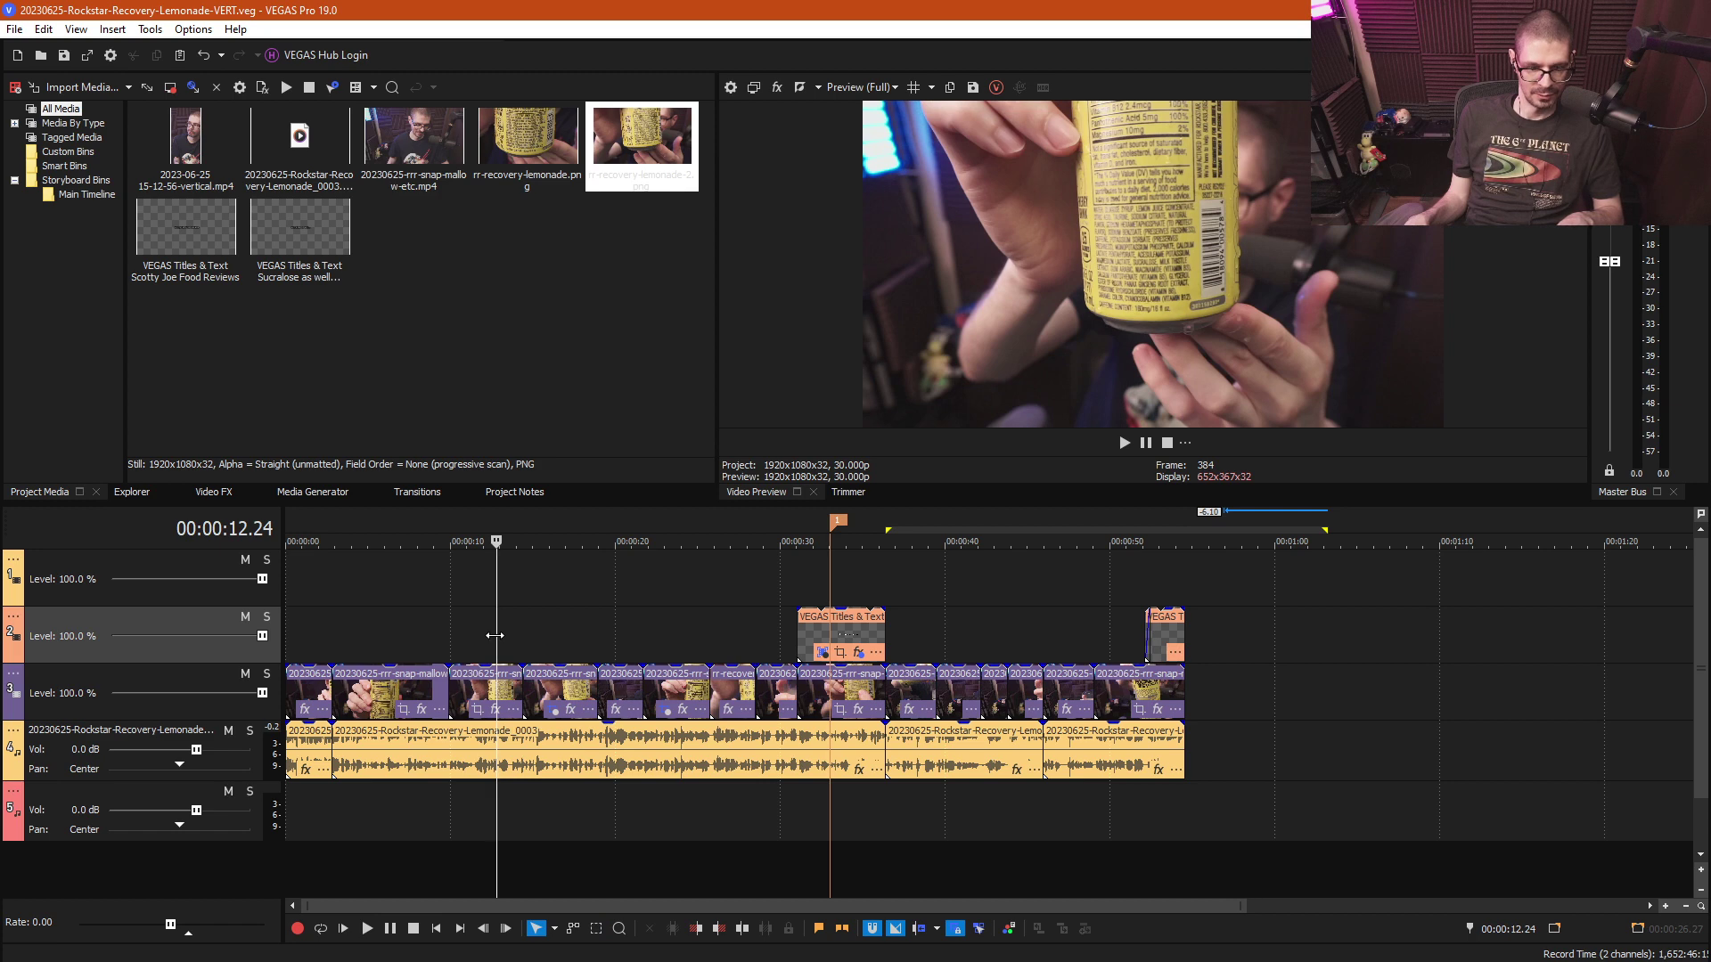
scroll(378, 634, down, 2)
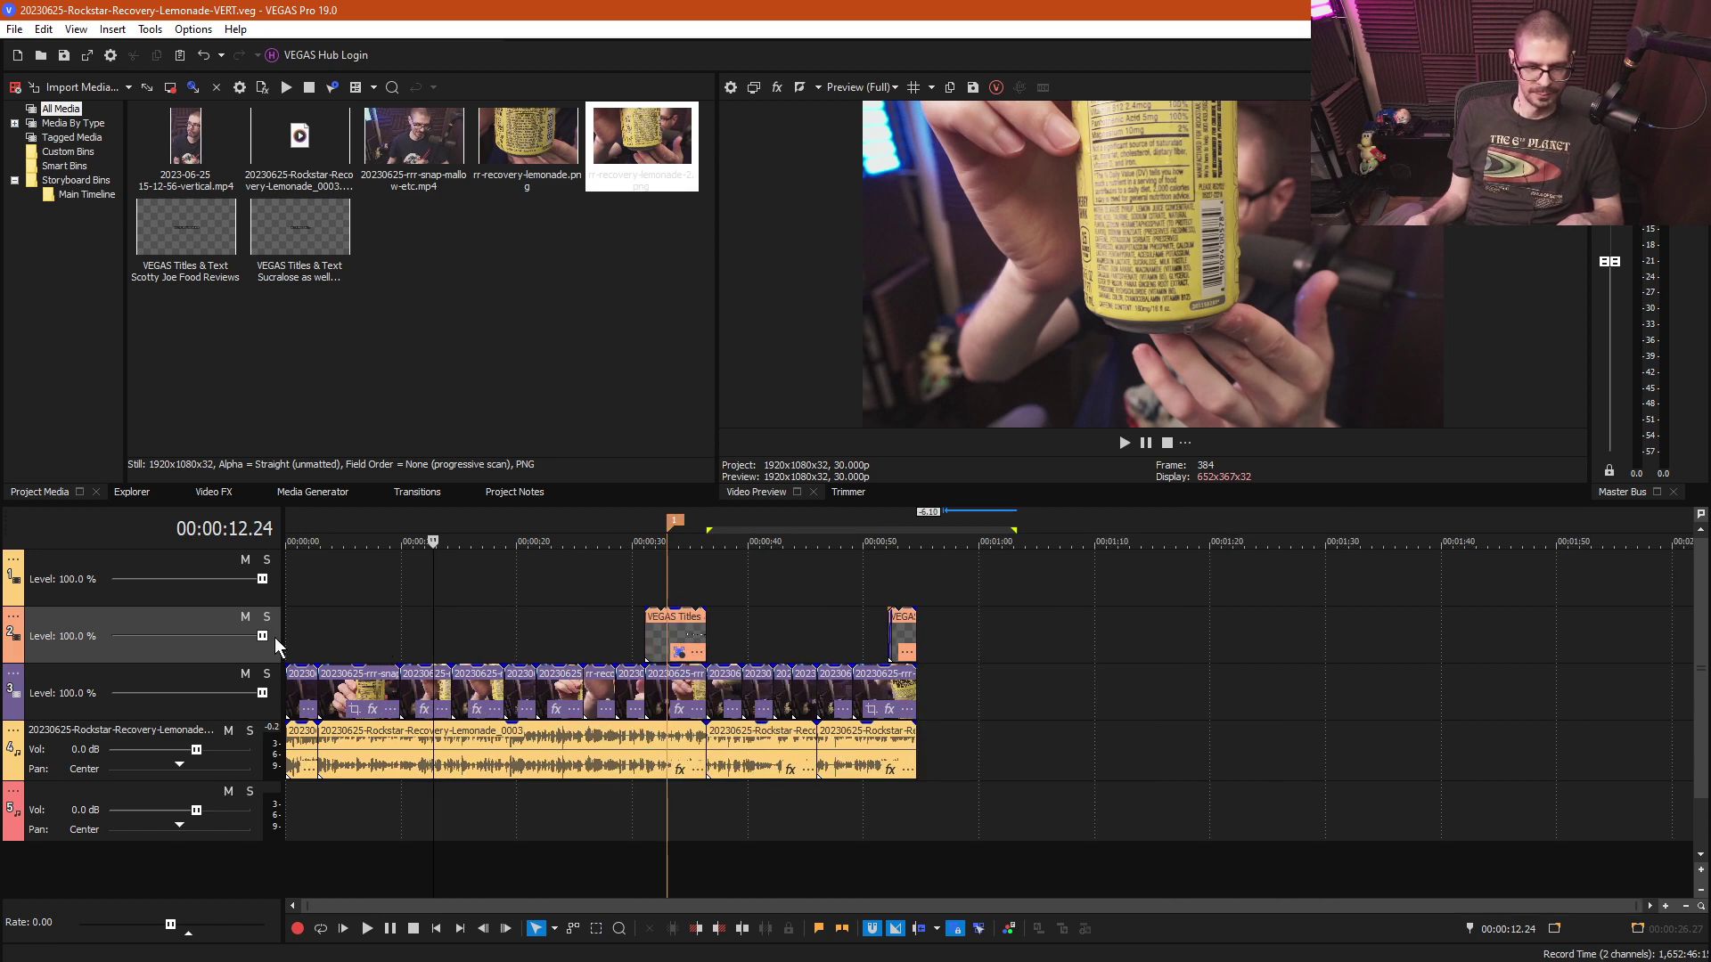
click(297, 638)
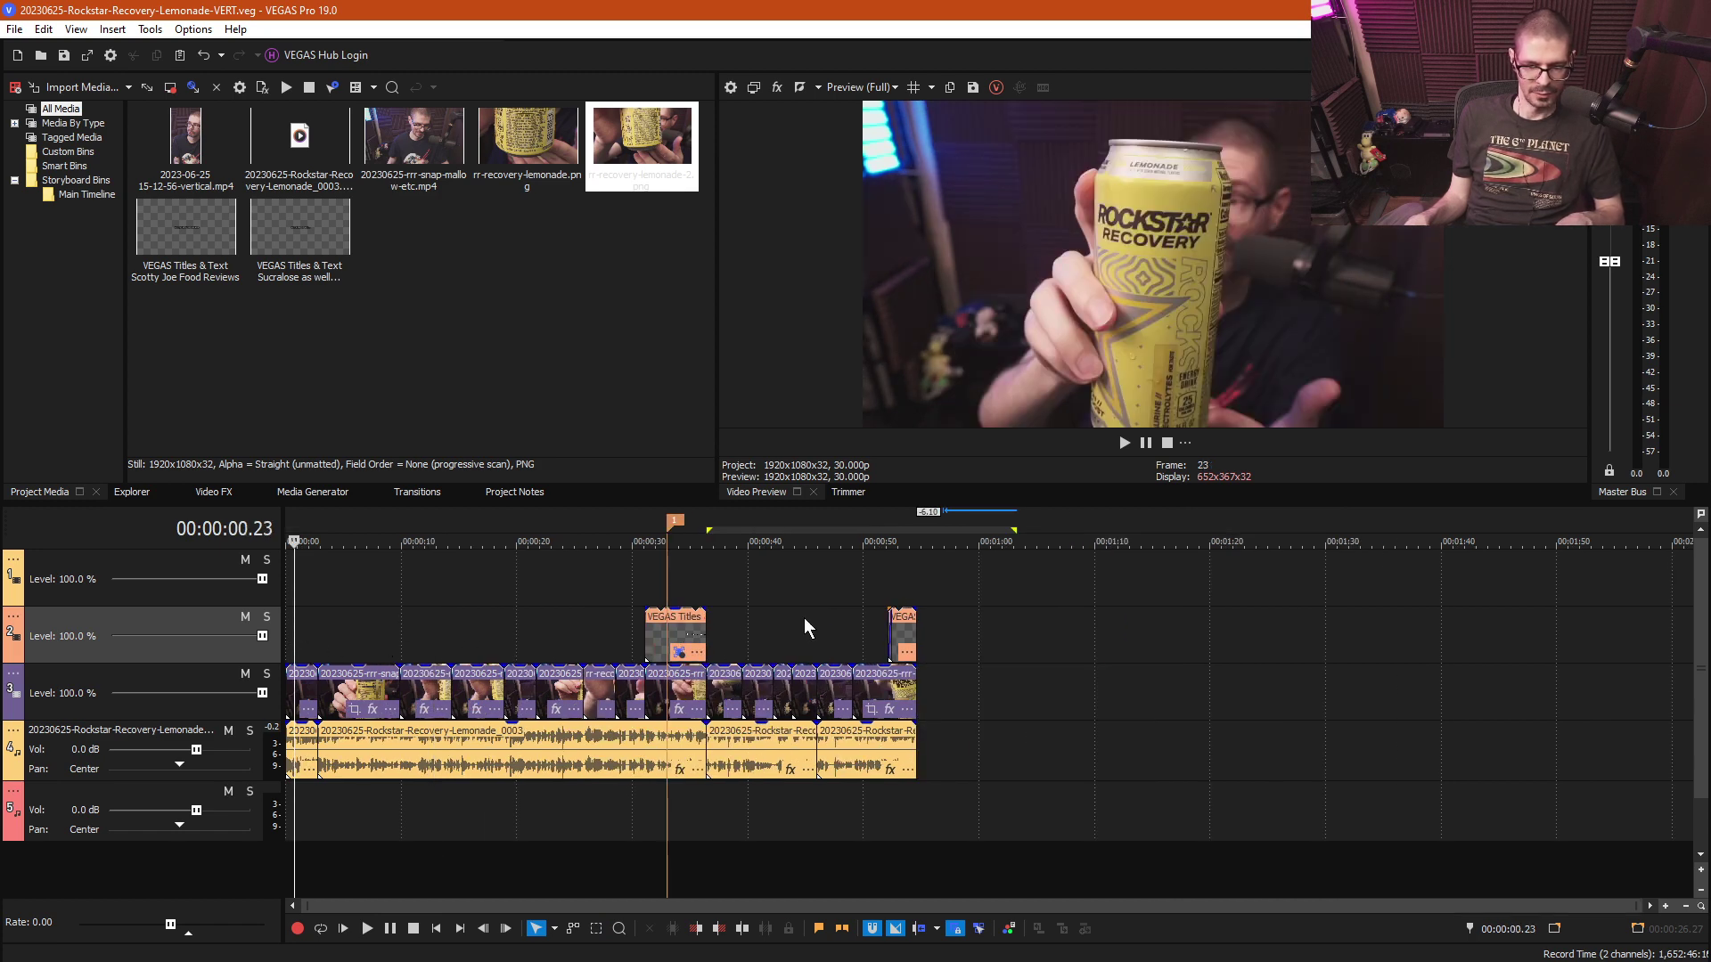
key(ctrl+z)
click(950, 624)
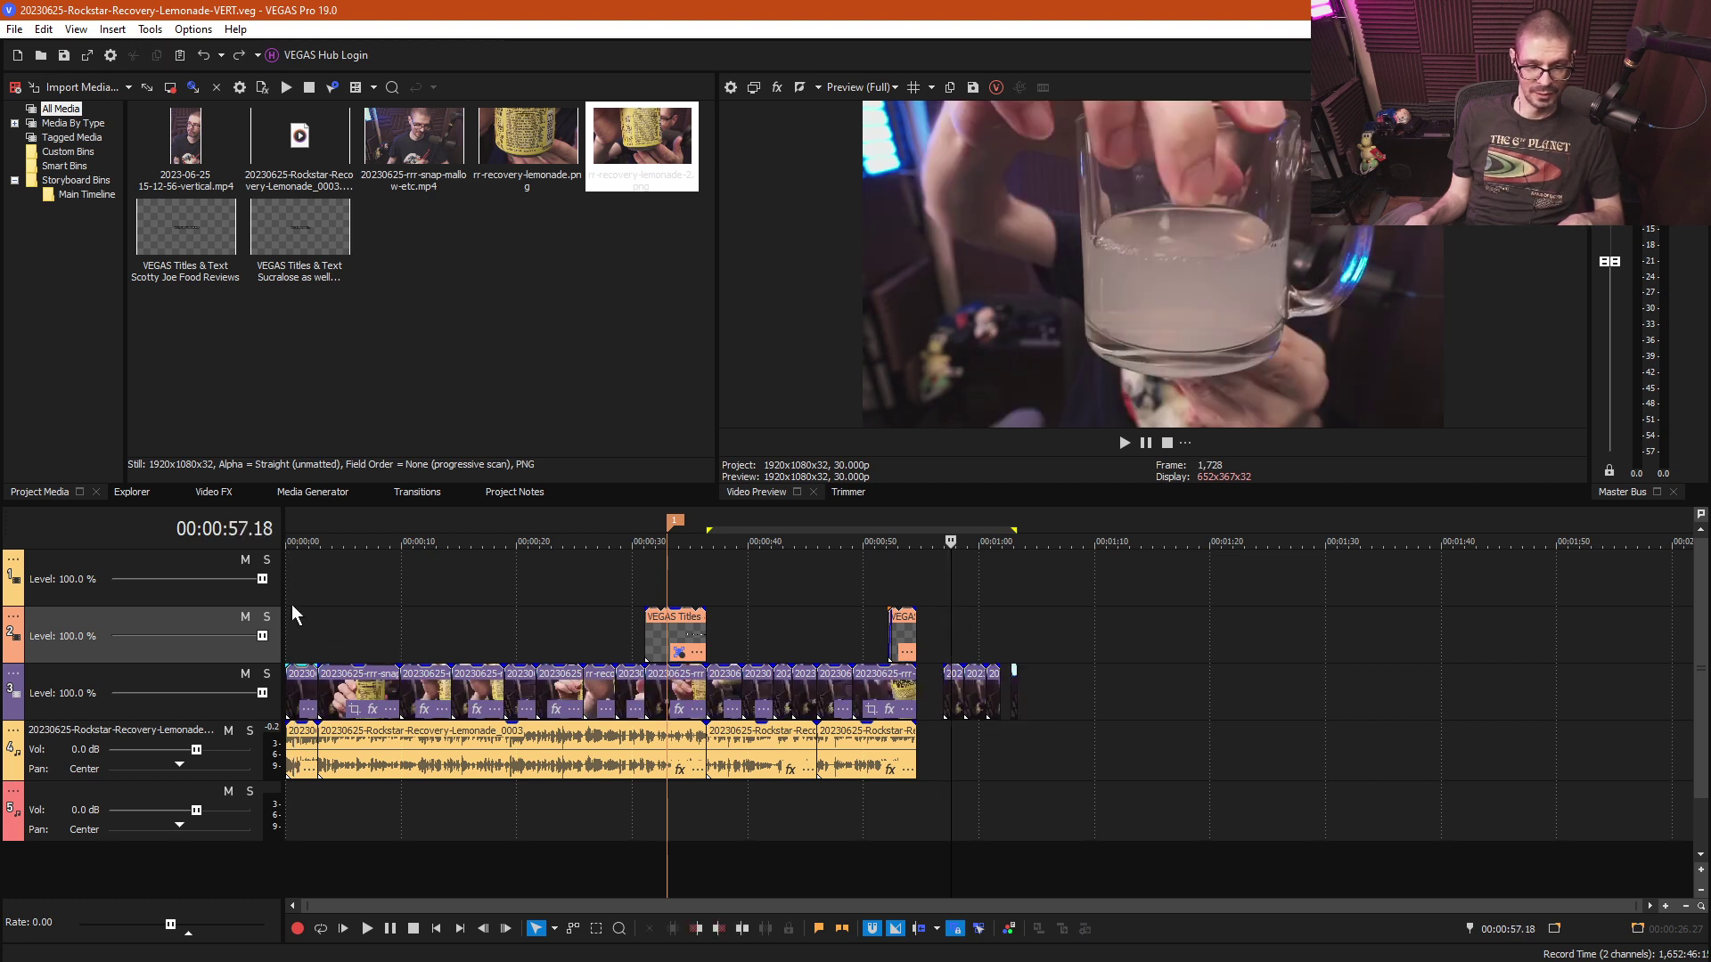
- Set the project's video dimensions to 1080 wide by 1920 high in the project properties
click(15, 28)
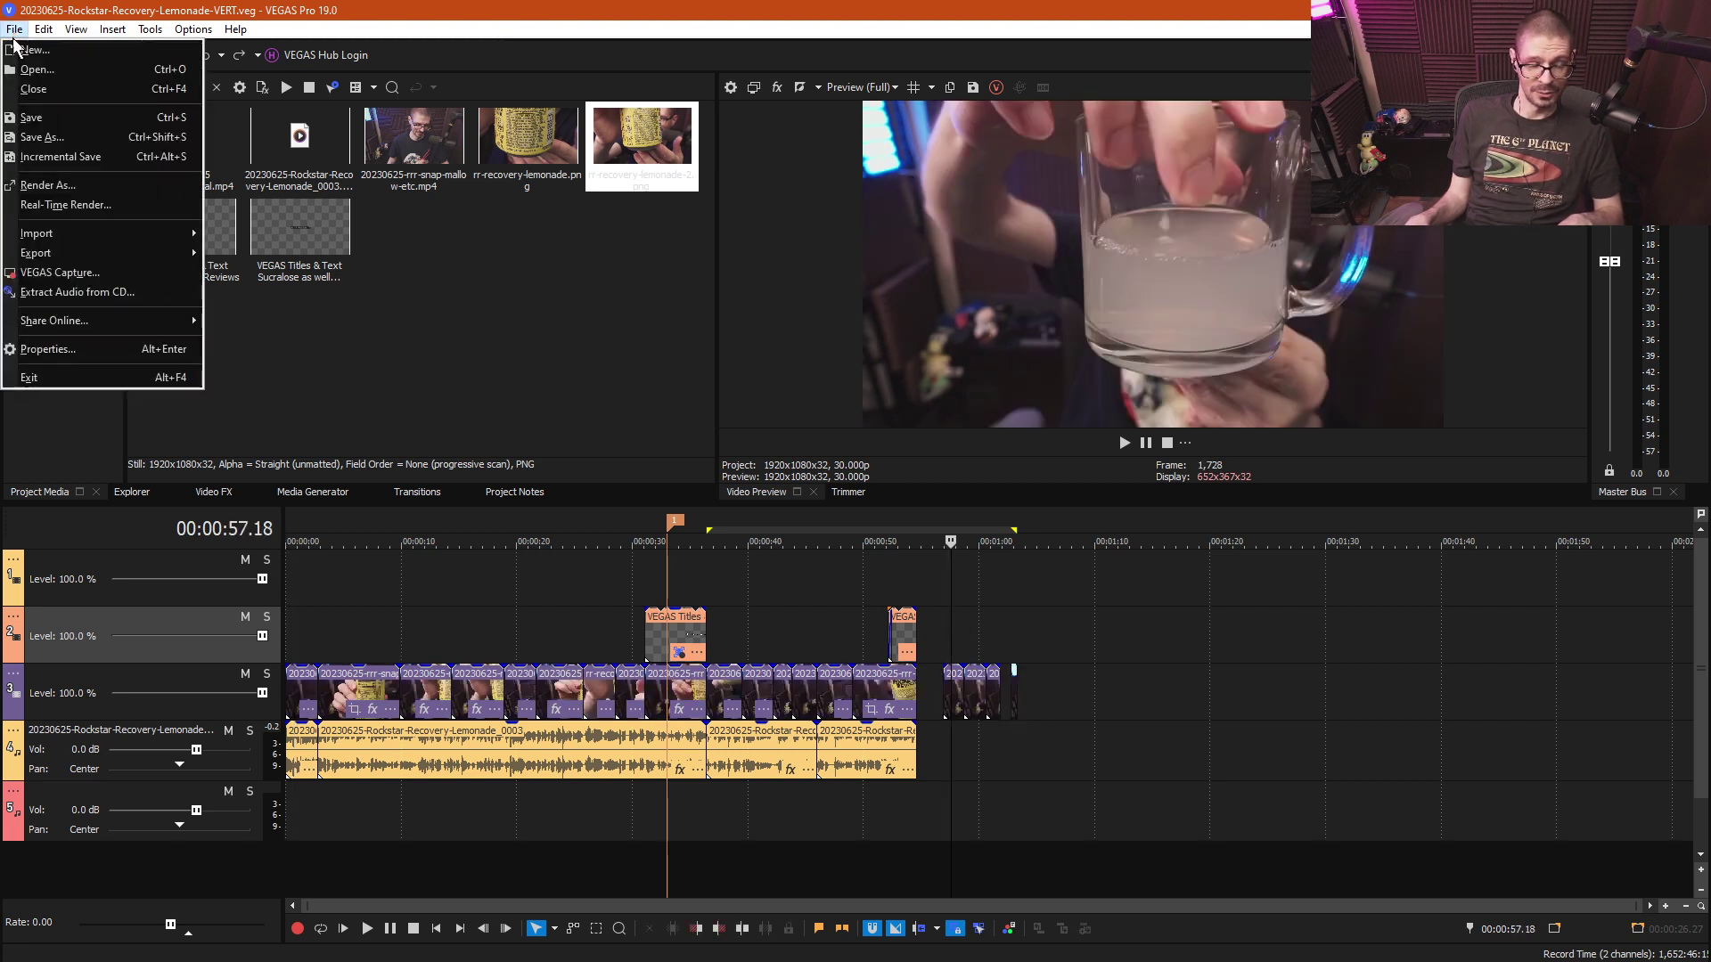
click(54, 344)
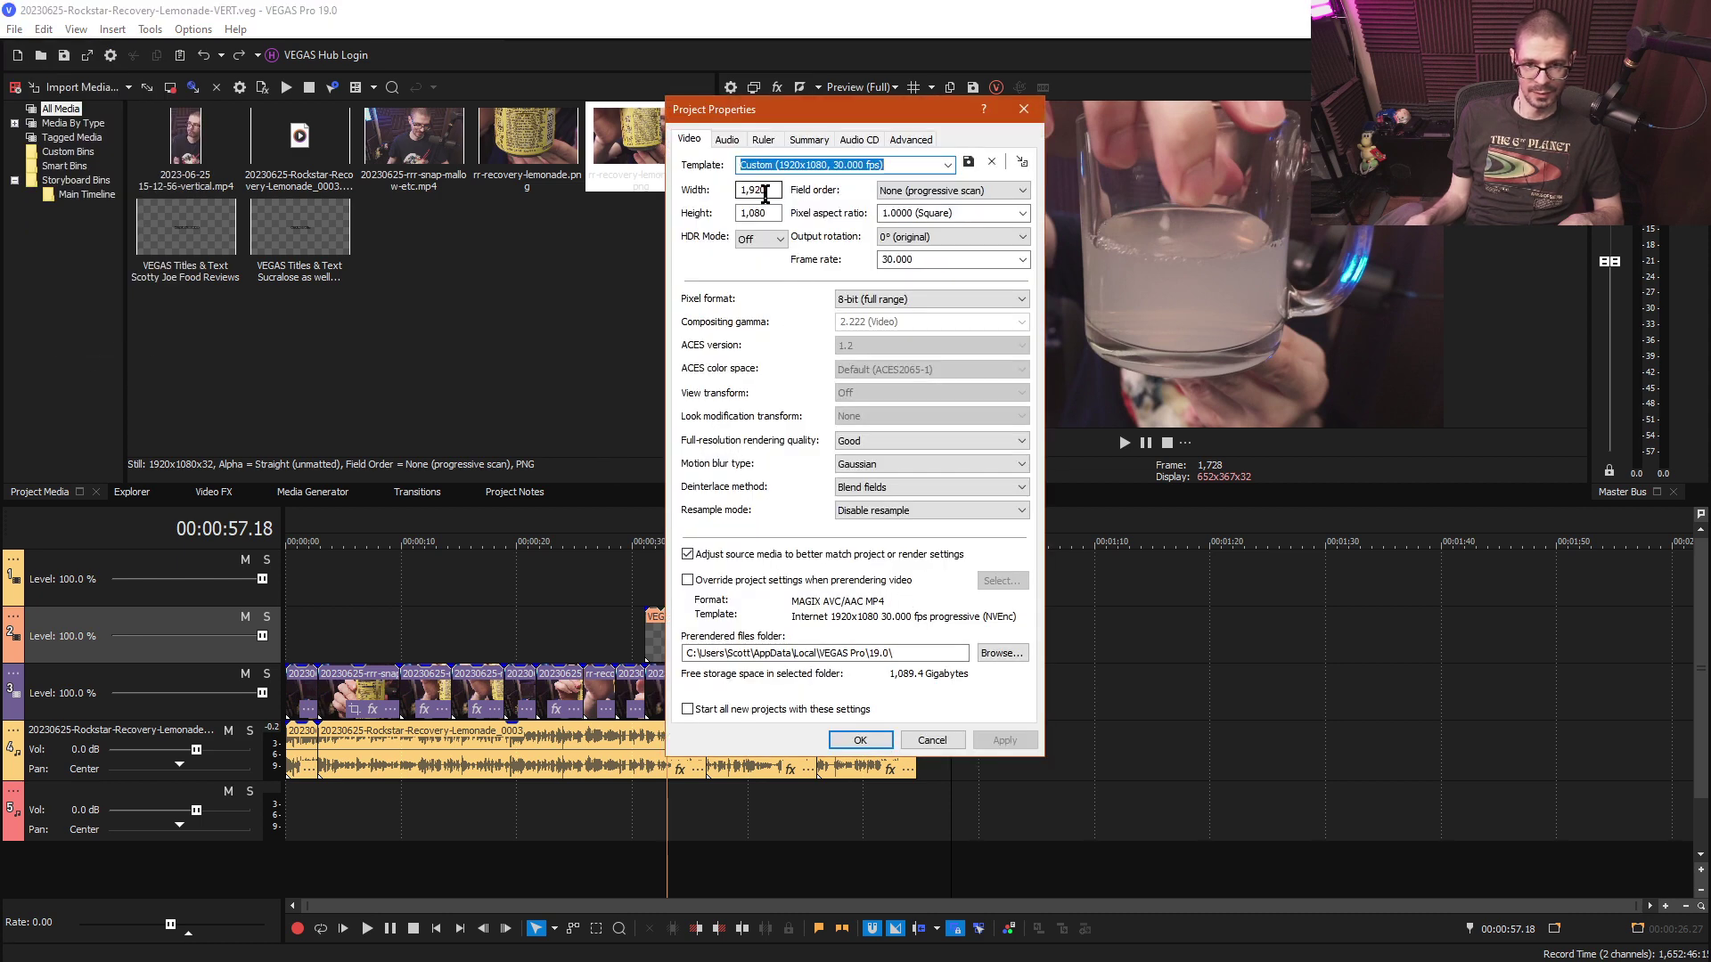
double_click(767, 191)
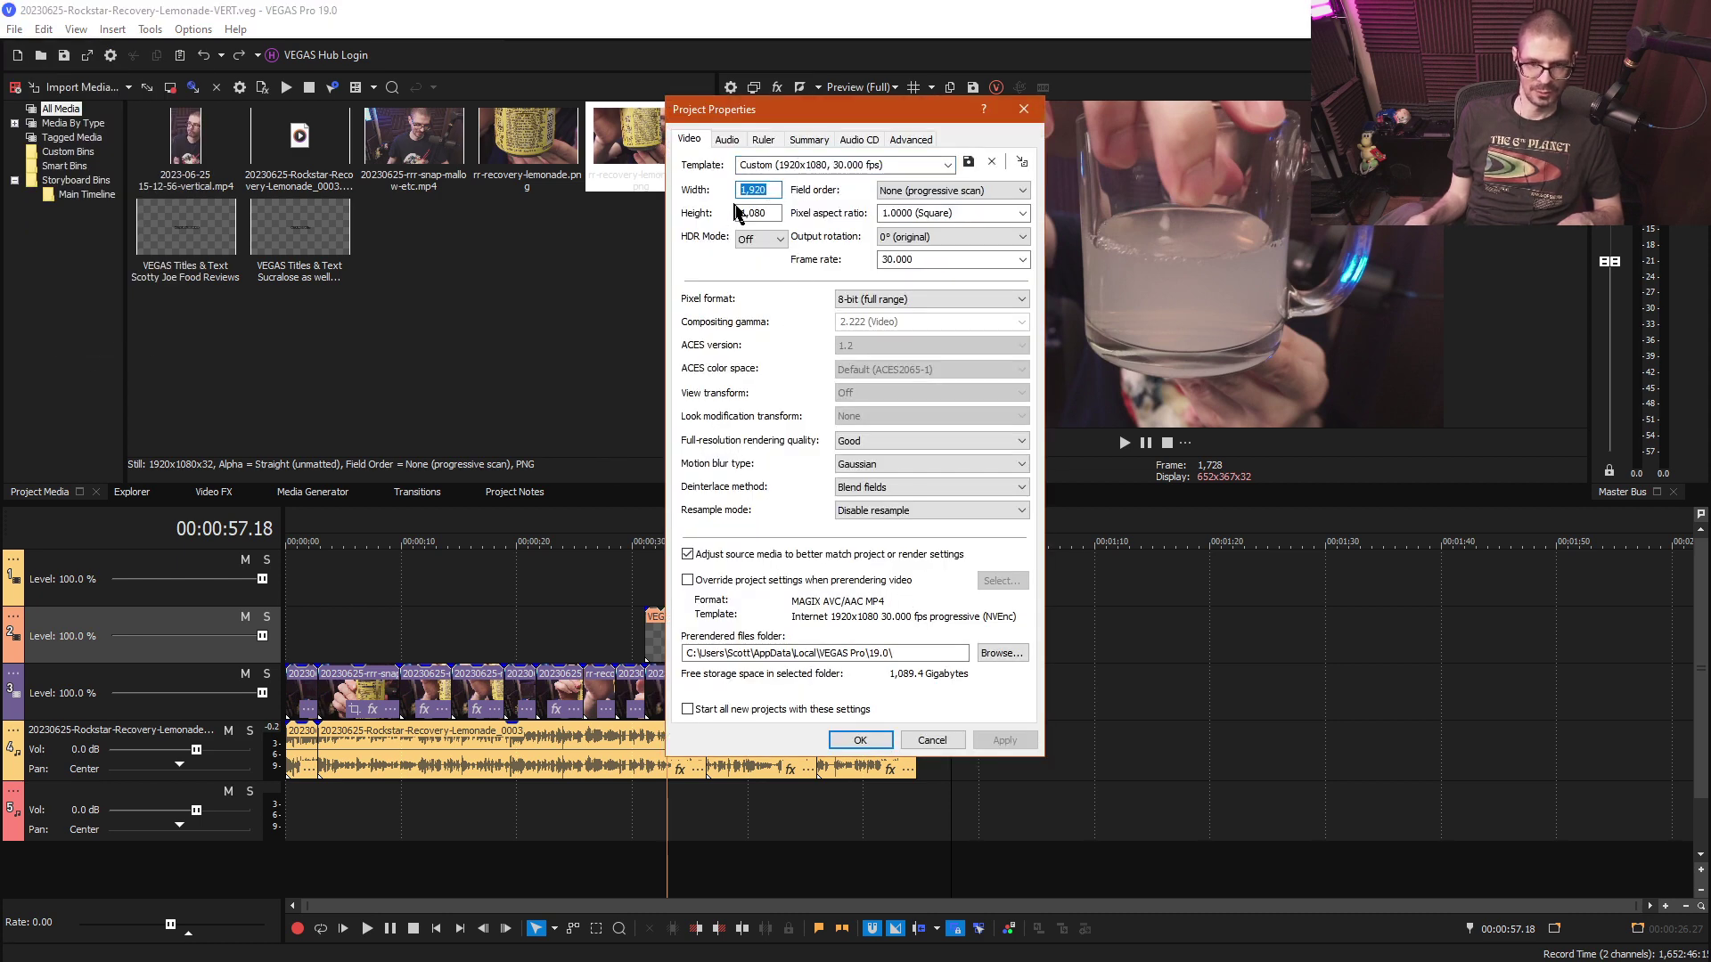
text(1)
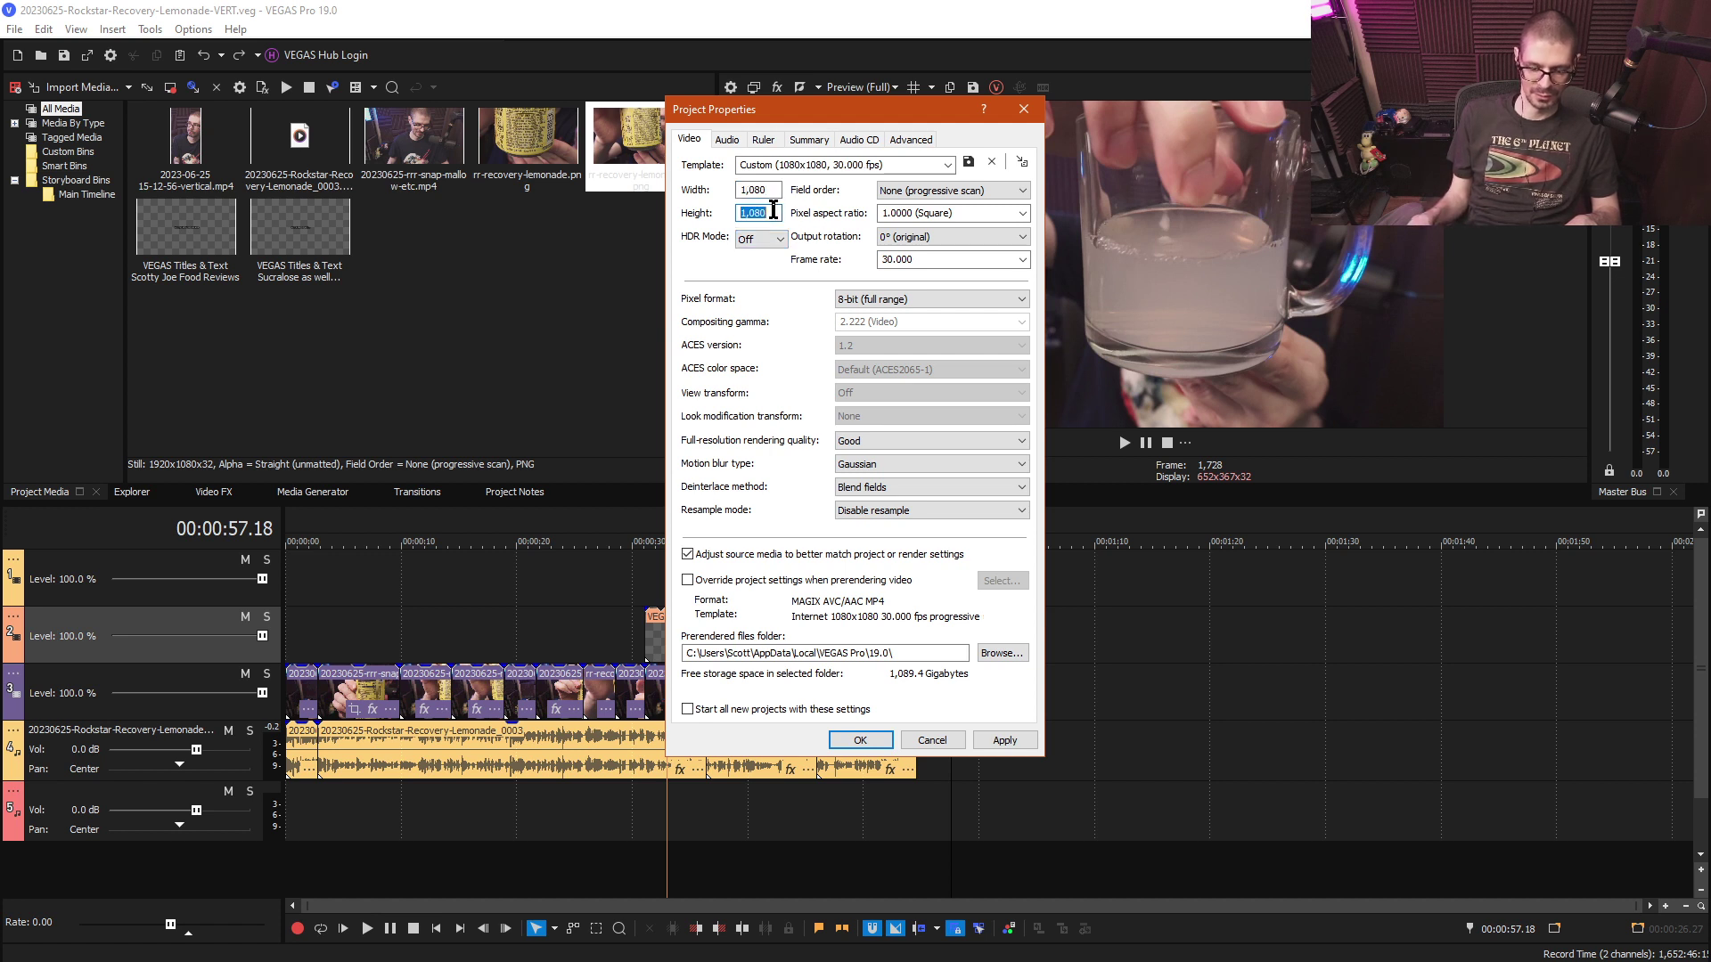
text(1920)
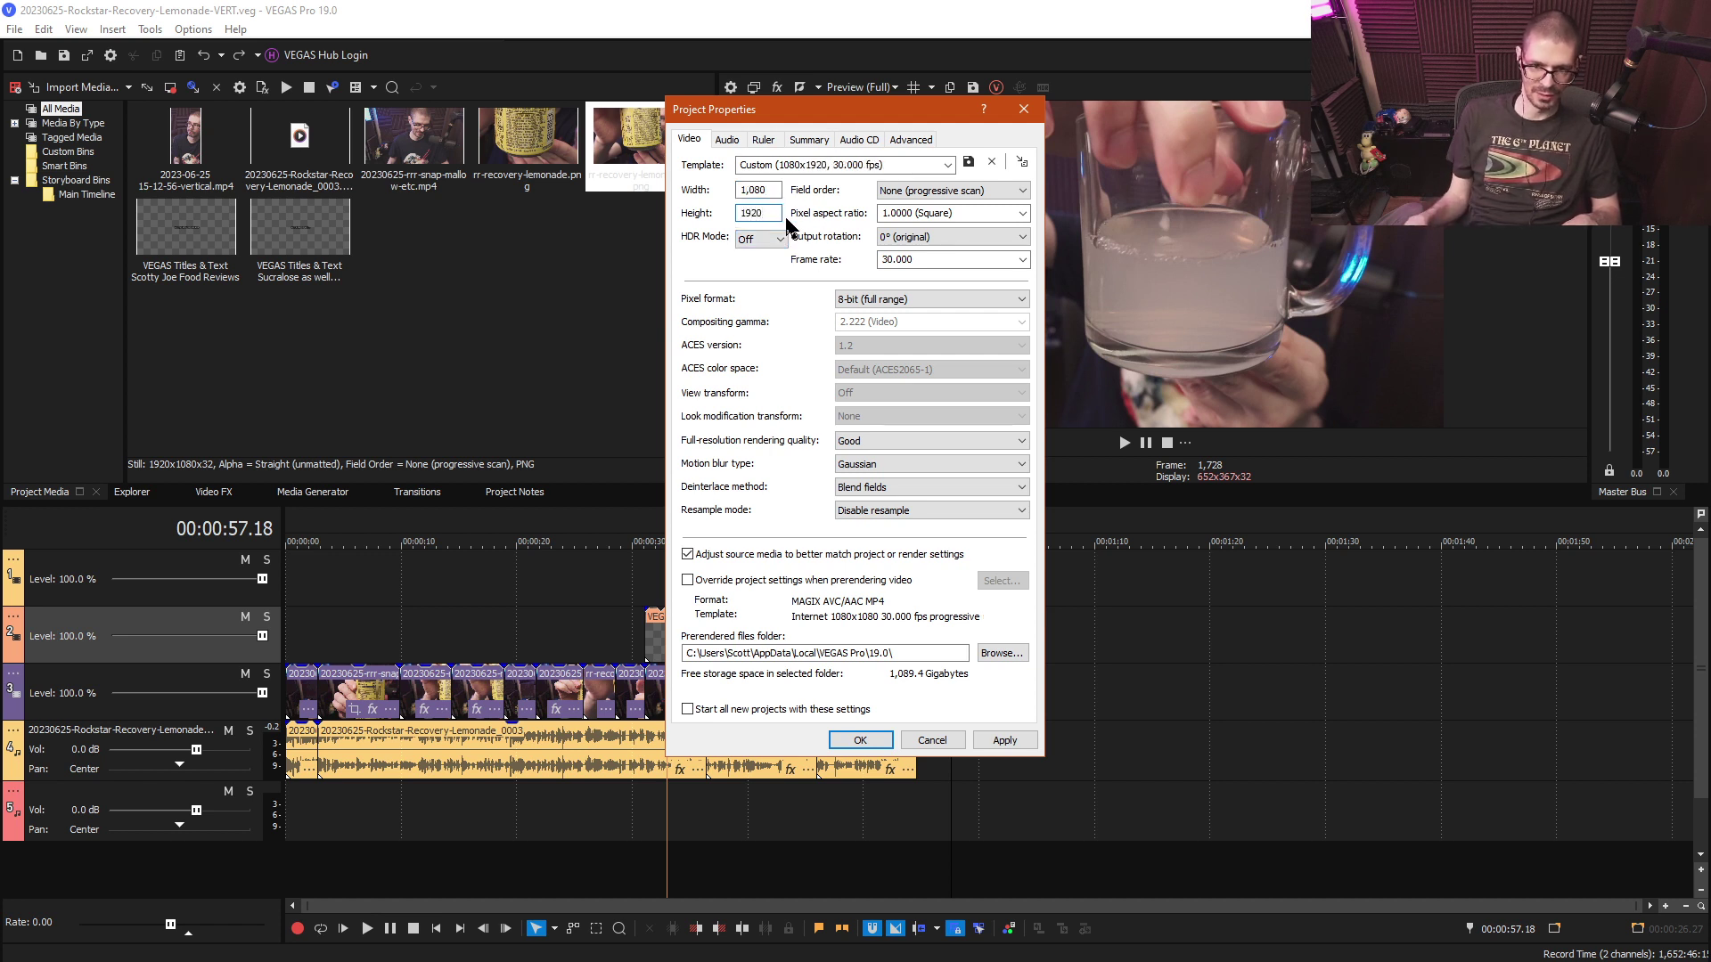
click(774, 190)
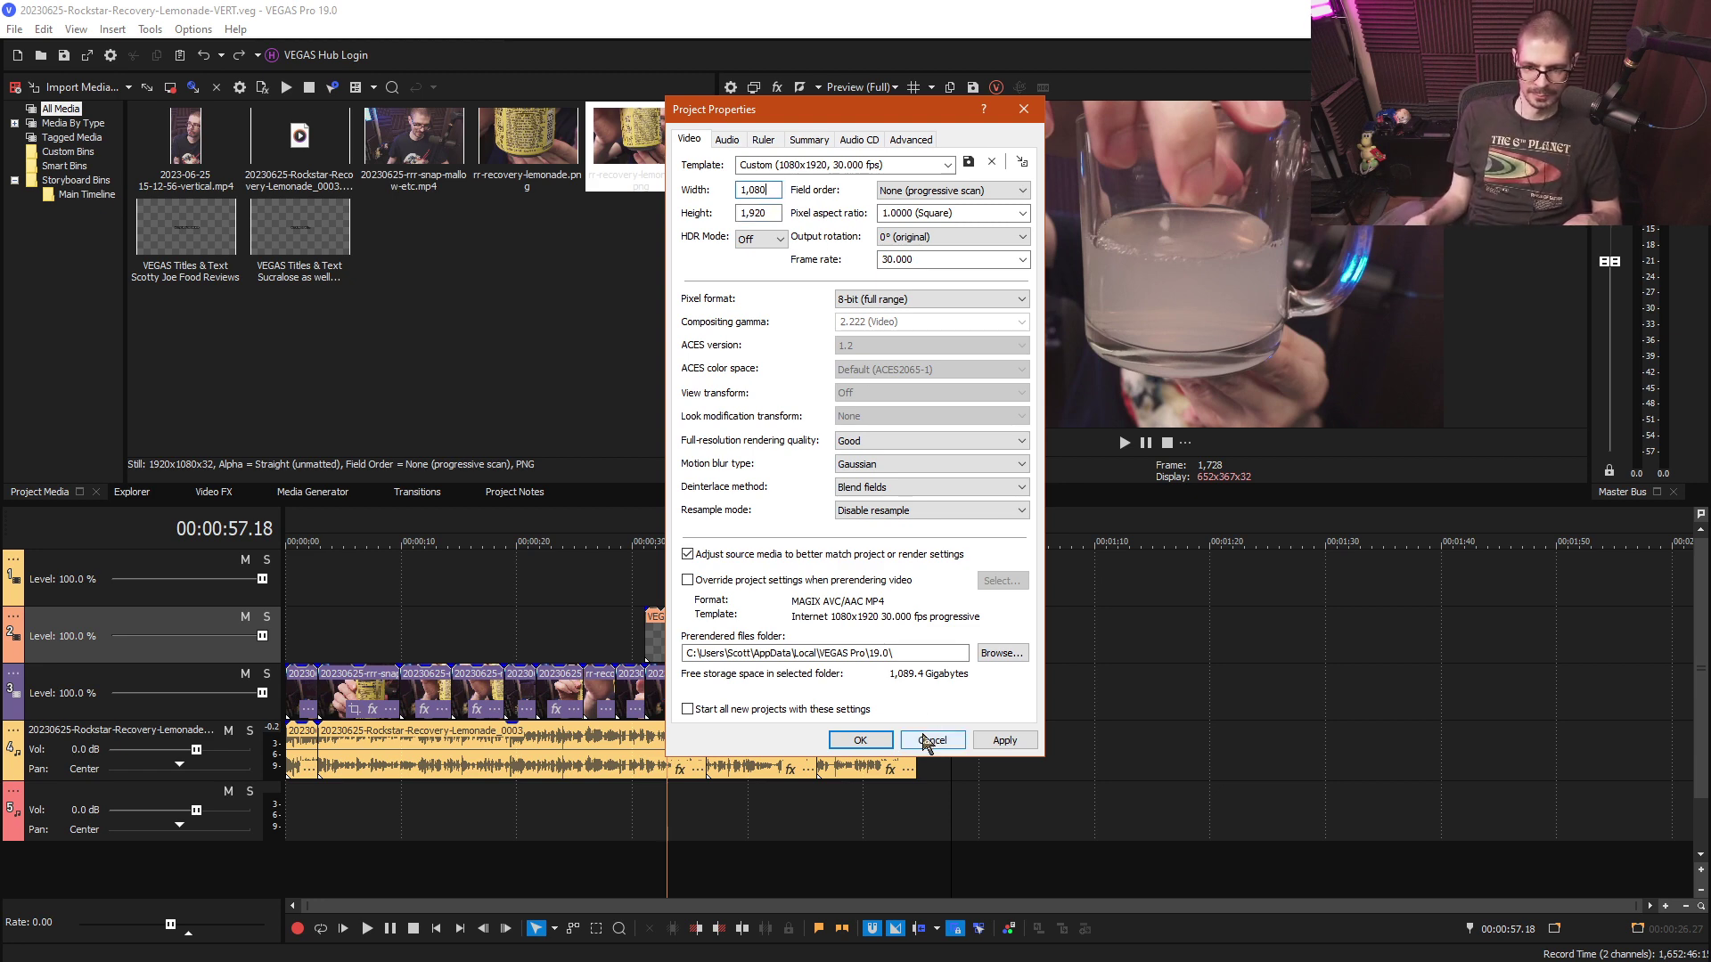
click(860, 740)
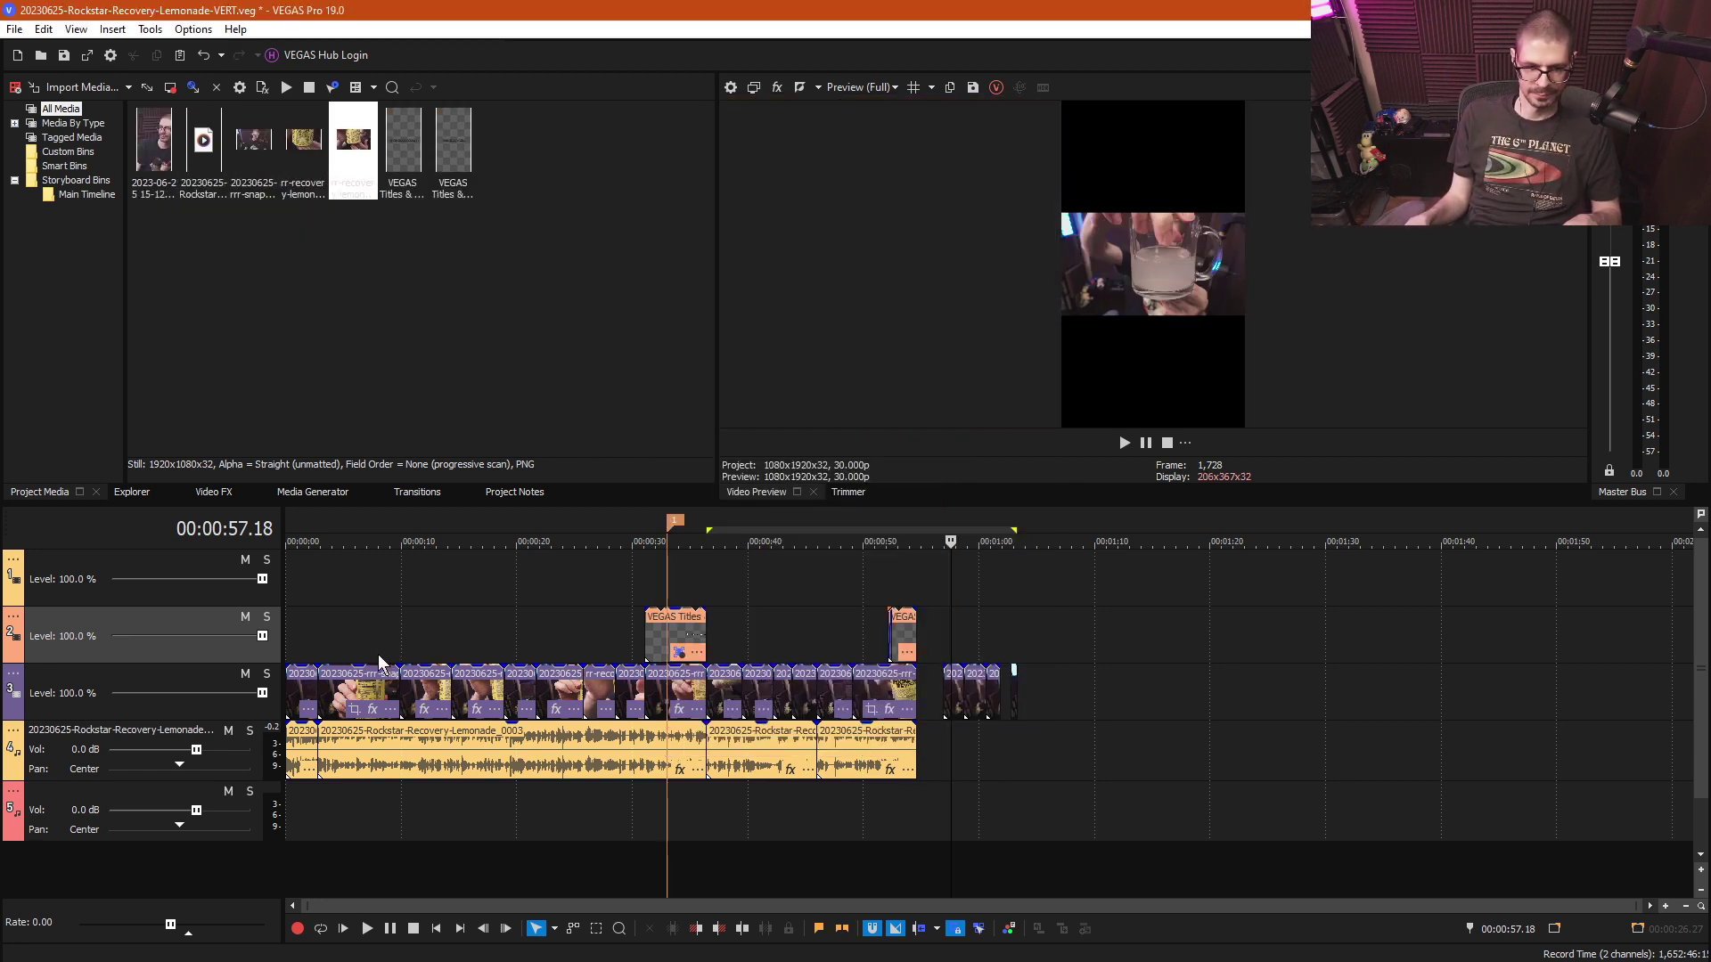
- Crop the first main-track can clip to match the vertical output aspect using Event Pan/Crop
click(305, 643)
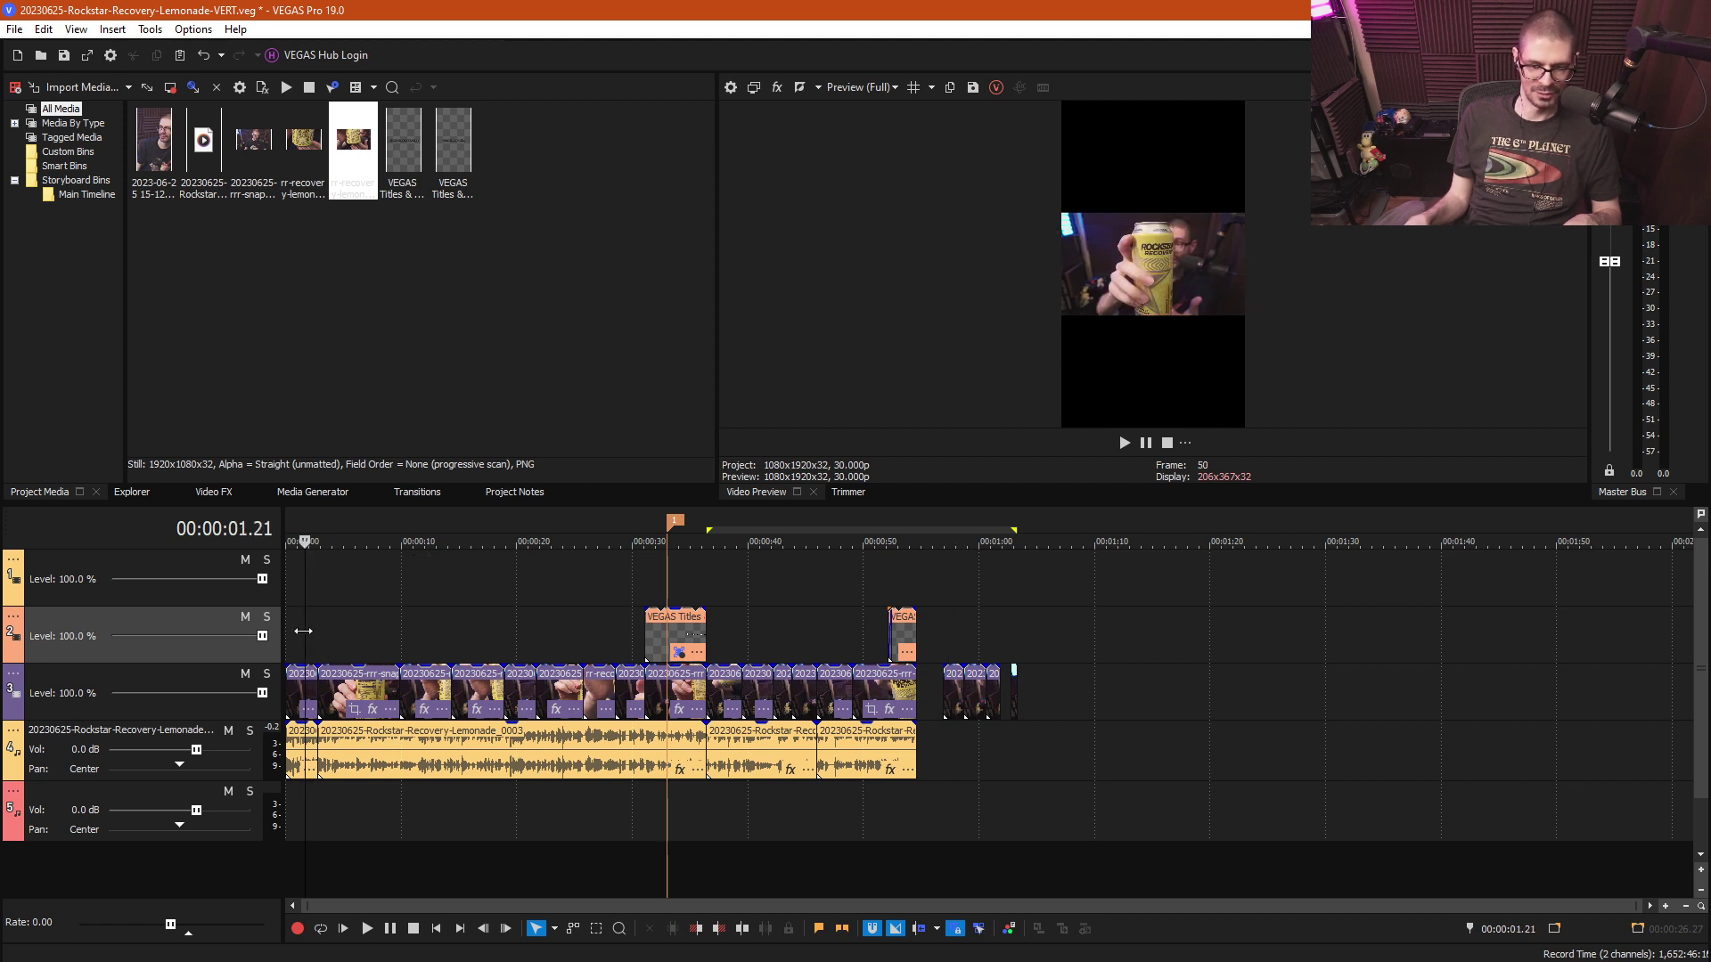
mouse_move(303, 631)
mouse_down()
mouse_move(906, 638)
mouse_move(303, 640)
mouse_up()
scroll(369, 677, up, 4)
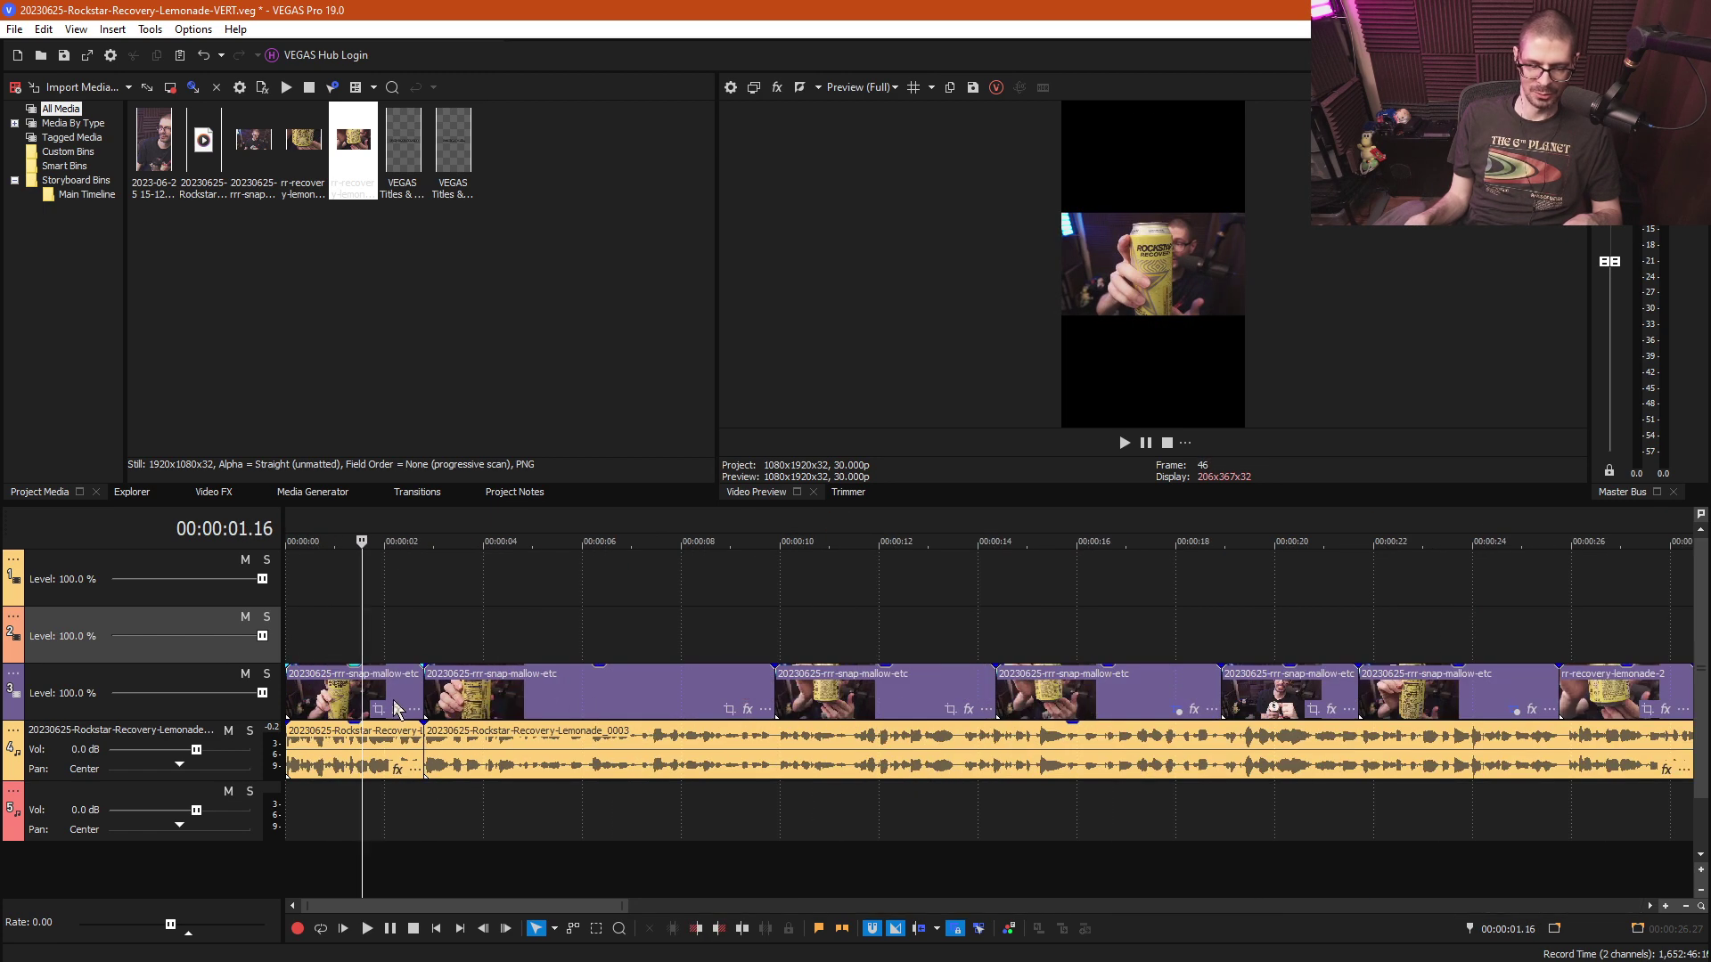
click(378, 713)
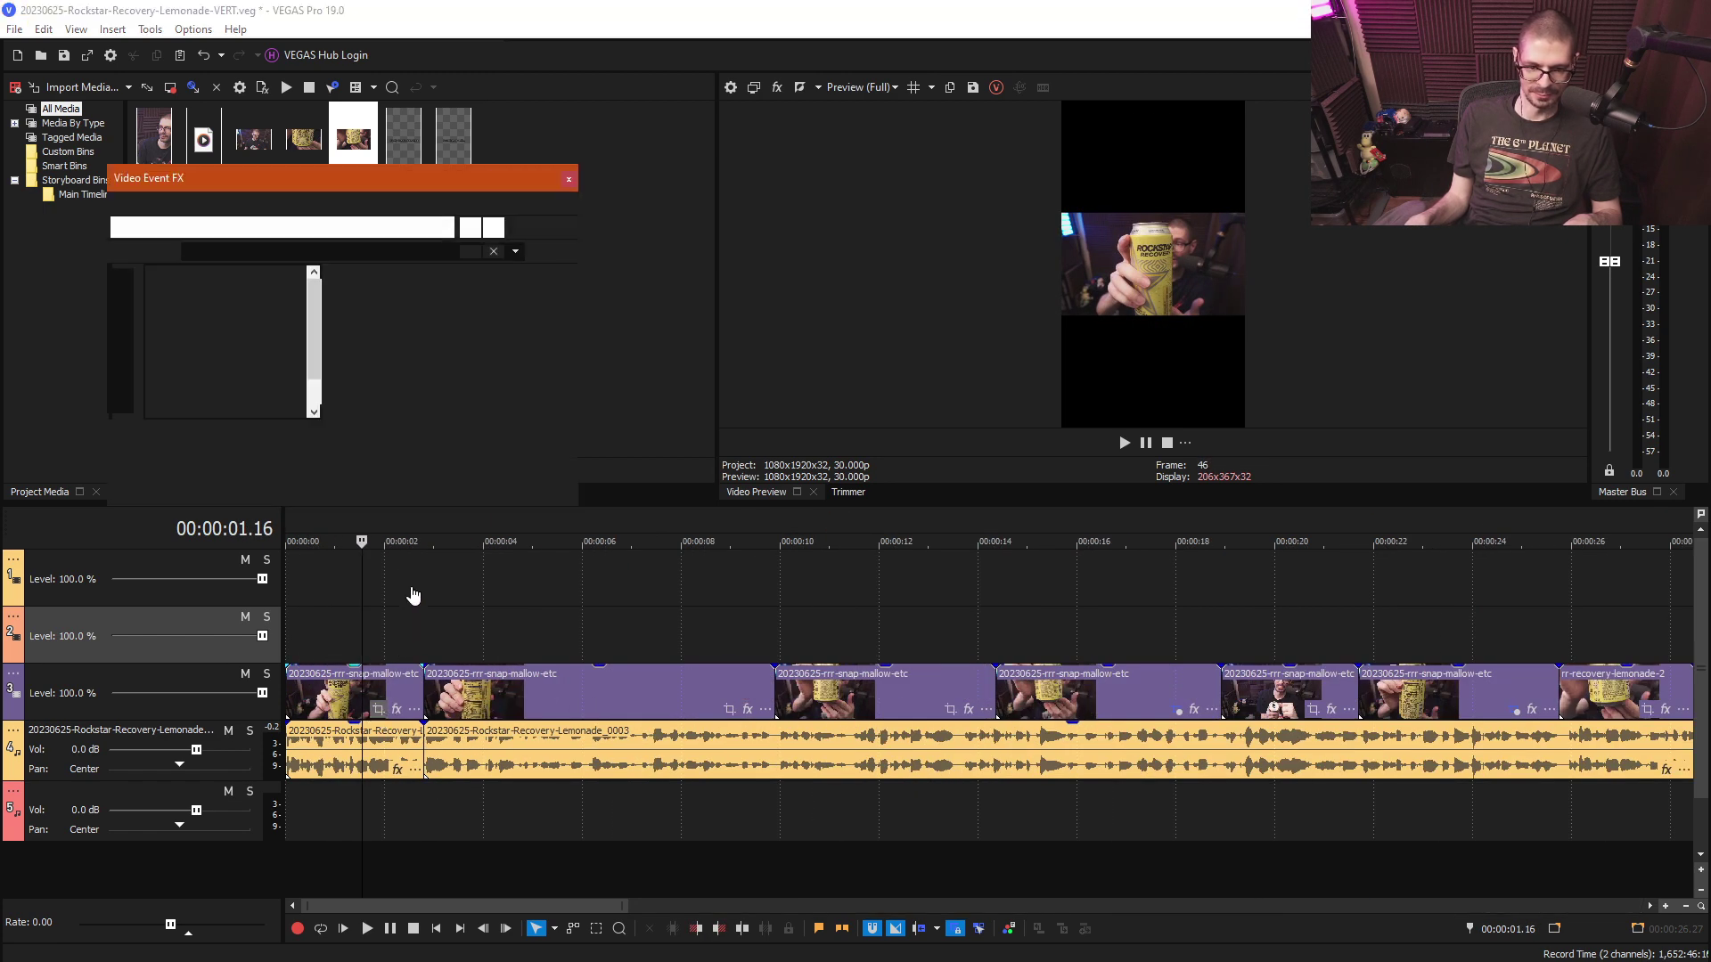
click(877, 179)
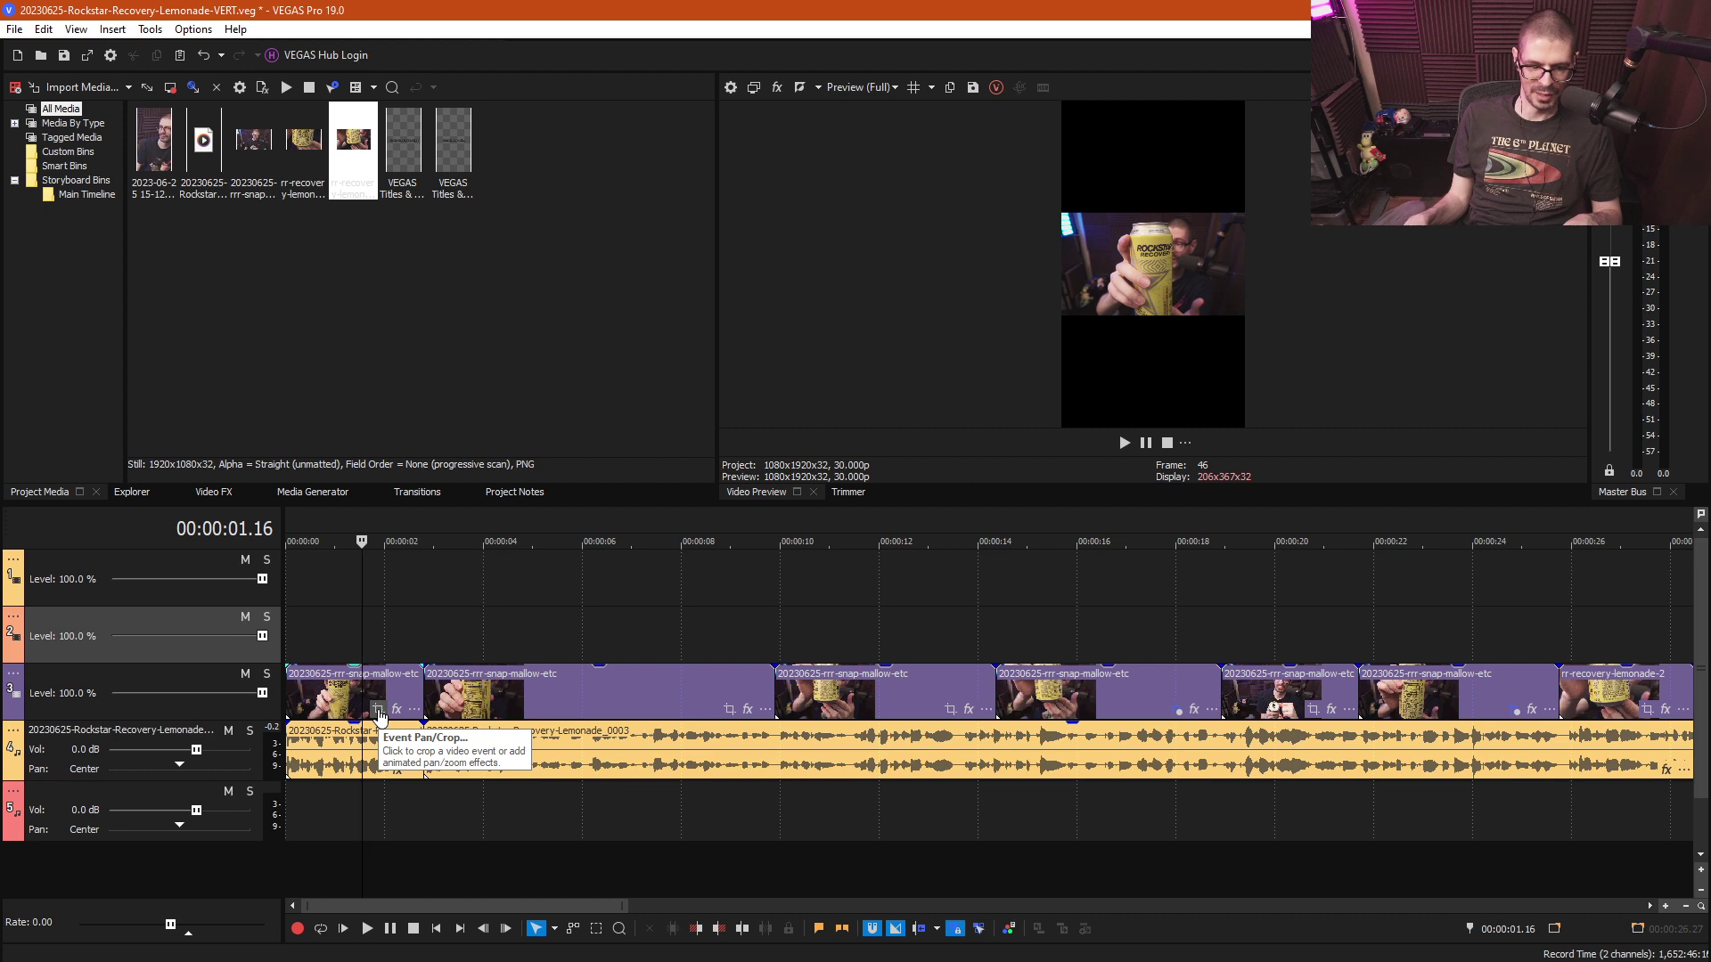
click(377, 713)
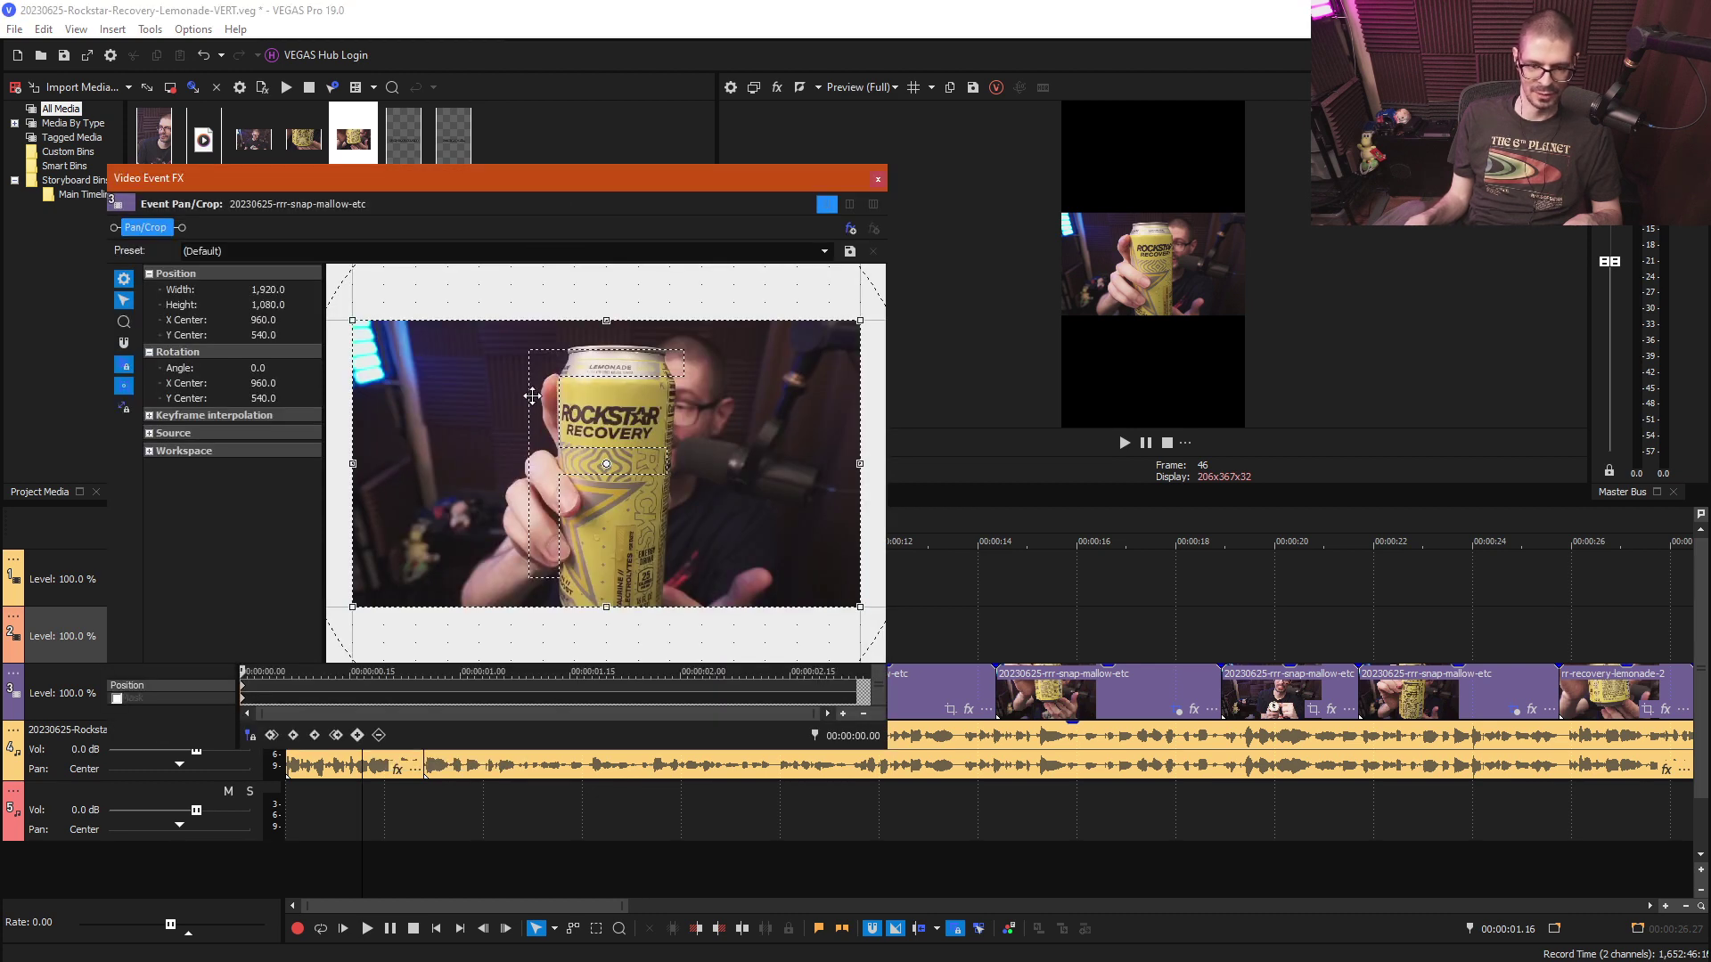
right_click(532, 396)
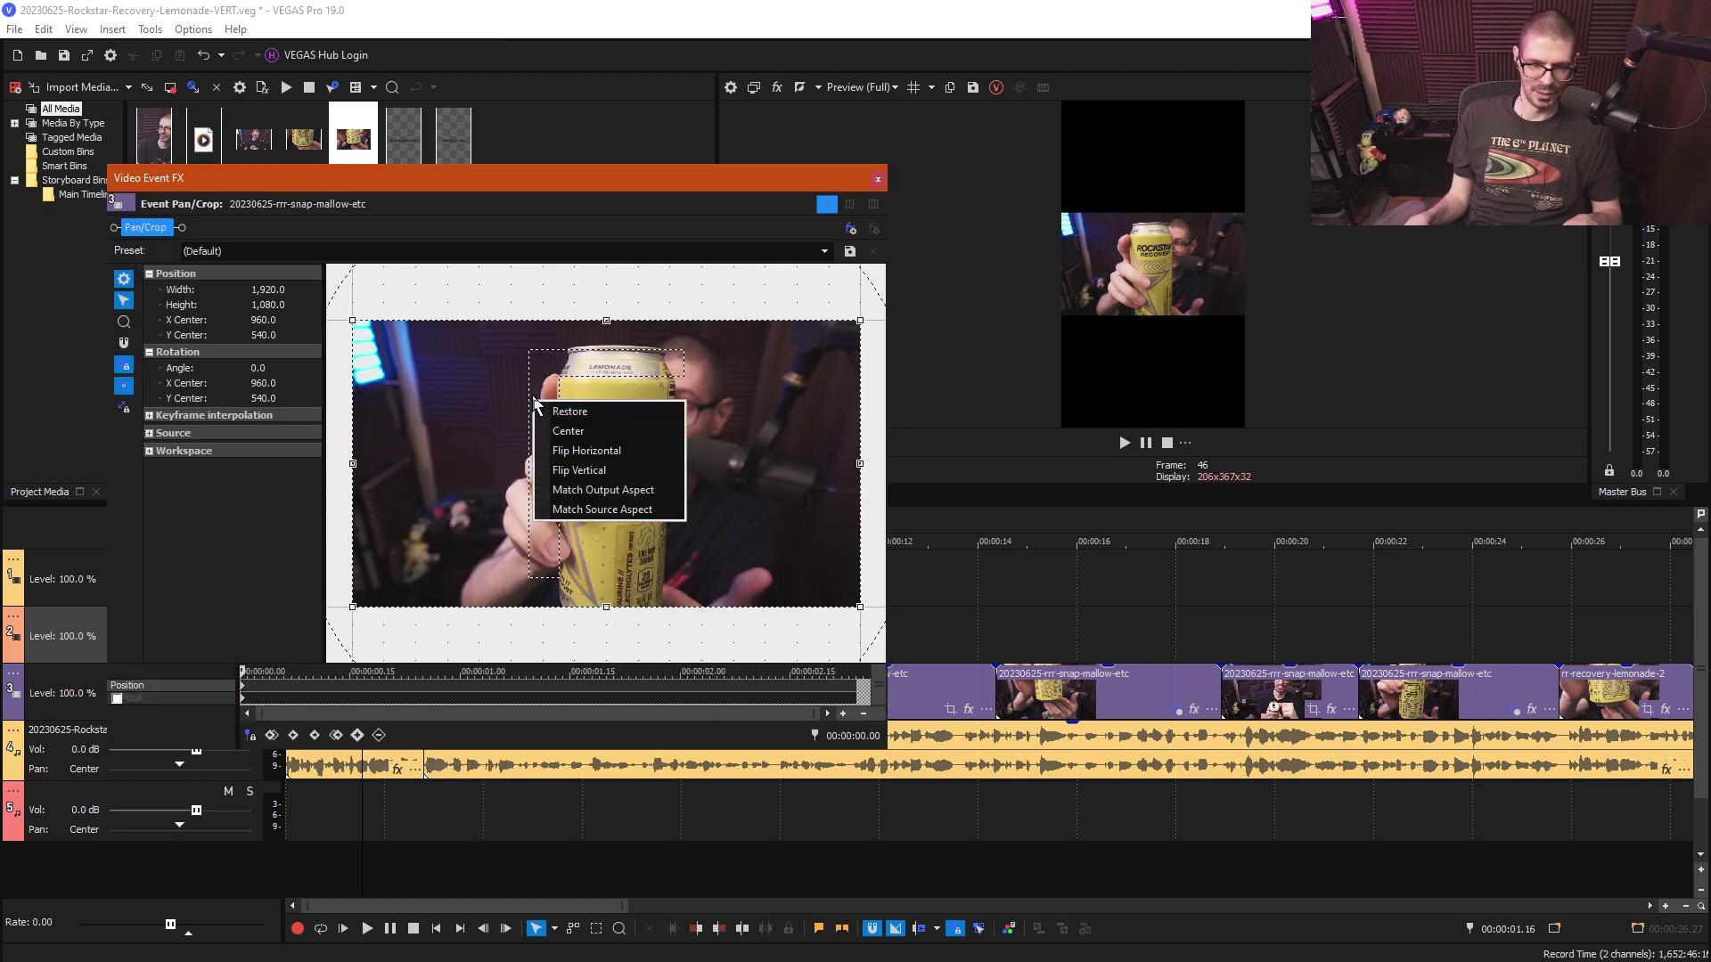
click(602, 490)
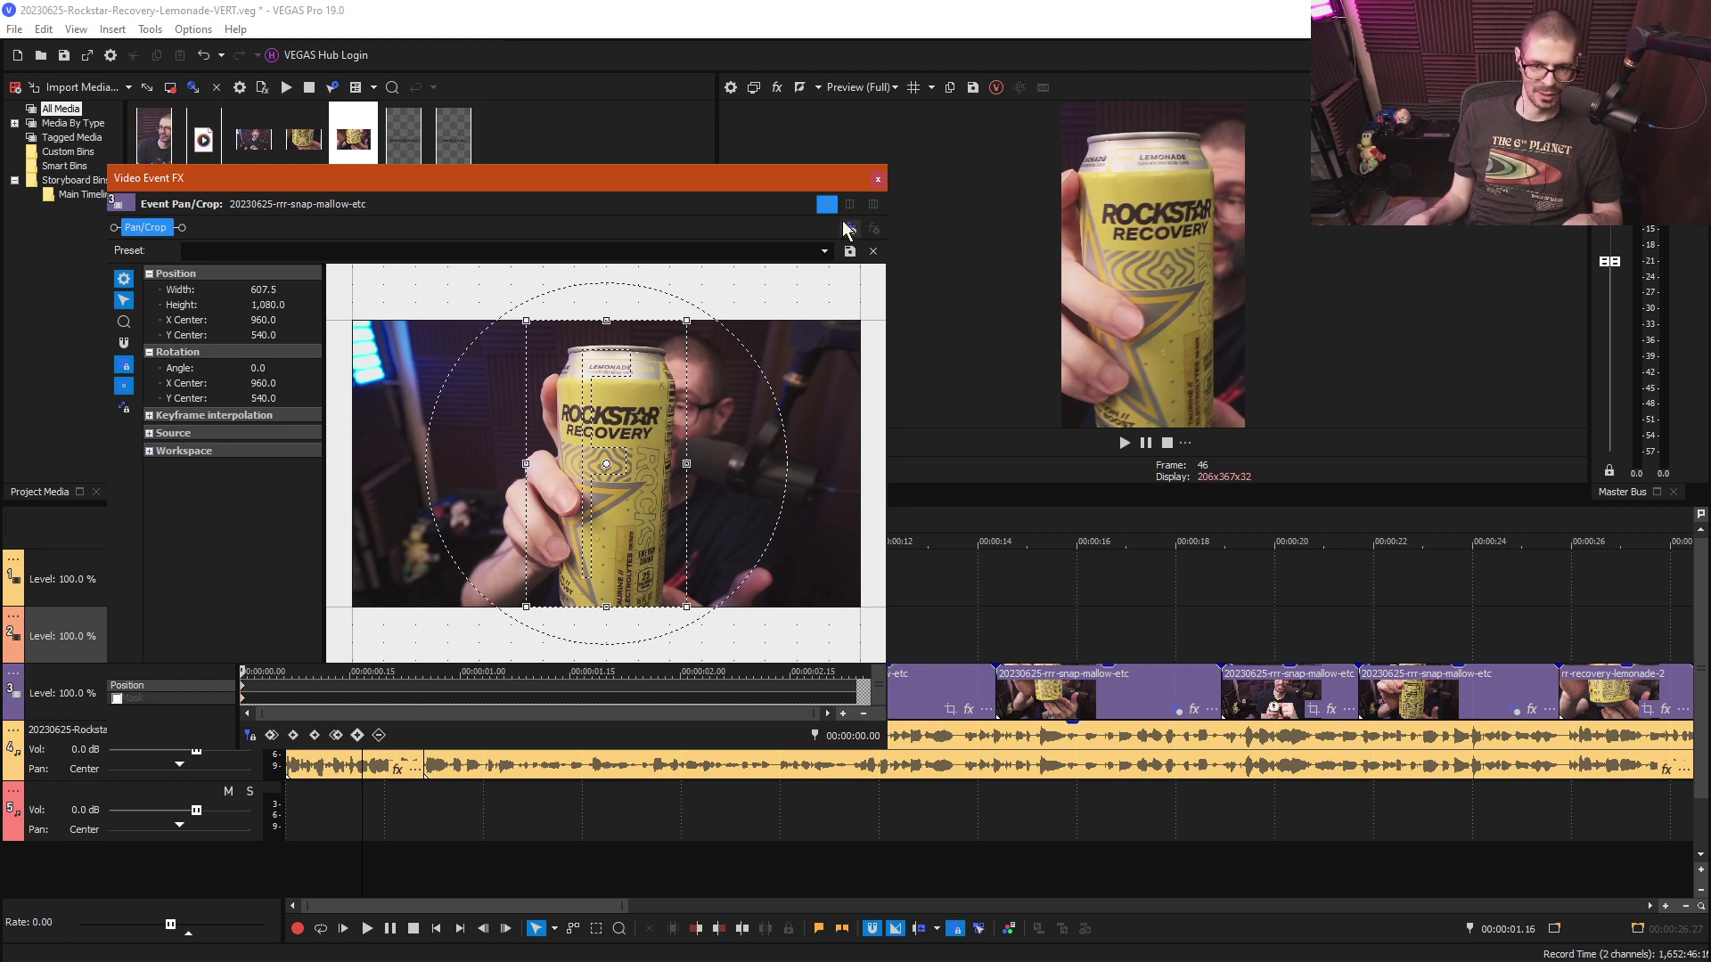
click(878, 182)
- Copy the first can clip and paste its event attributes onto all the other main-track clips up to the end of the audio
right_click(321, 700)
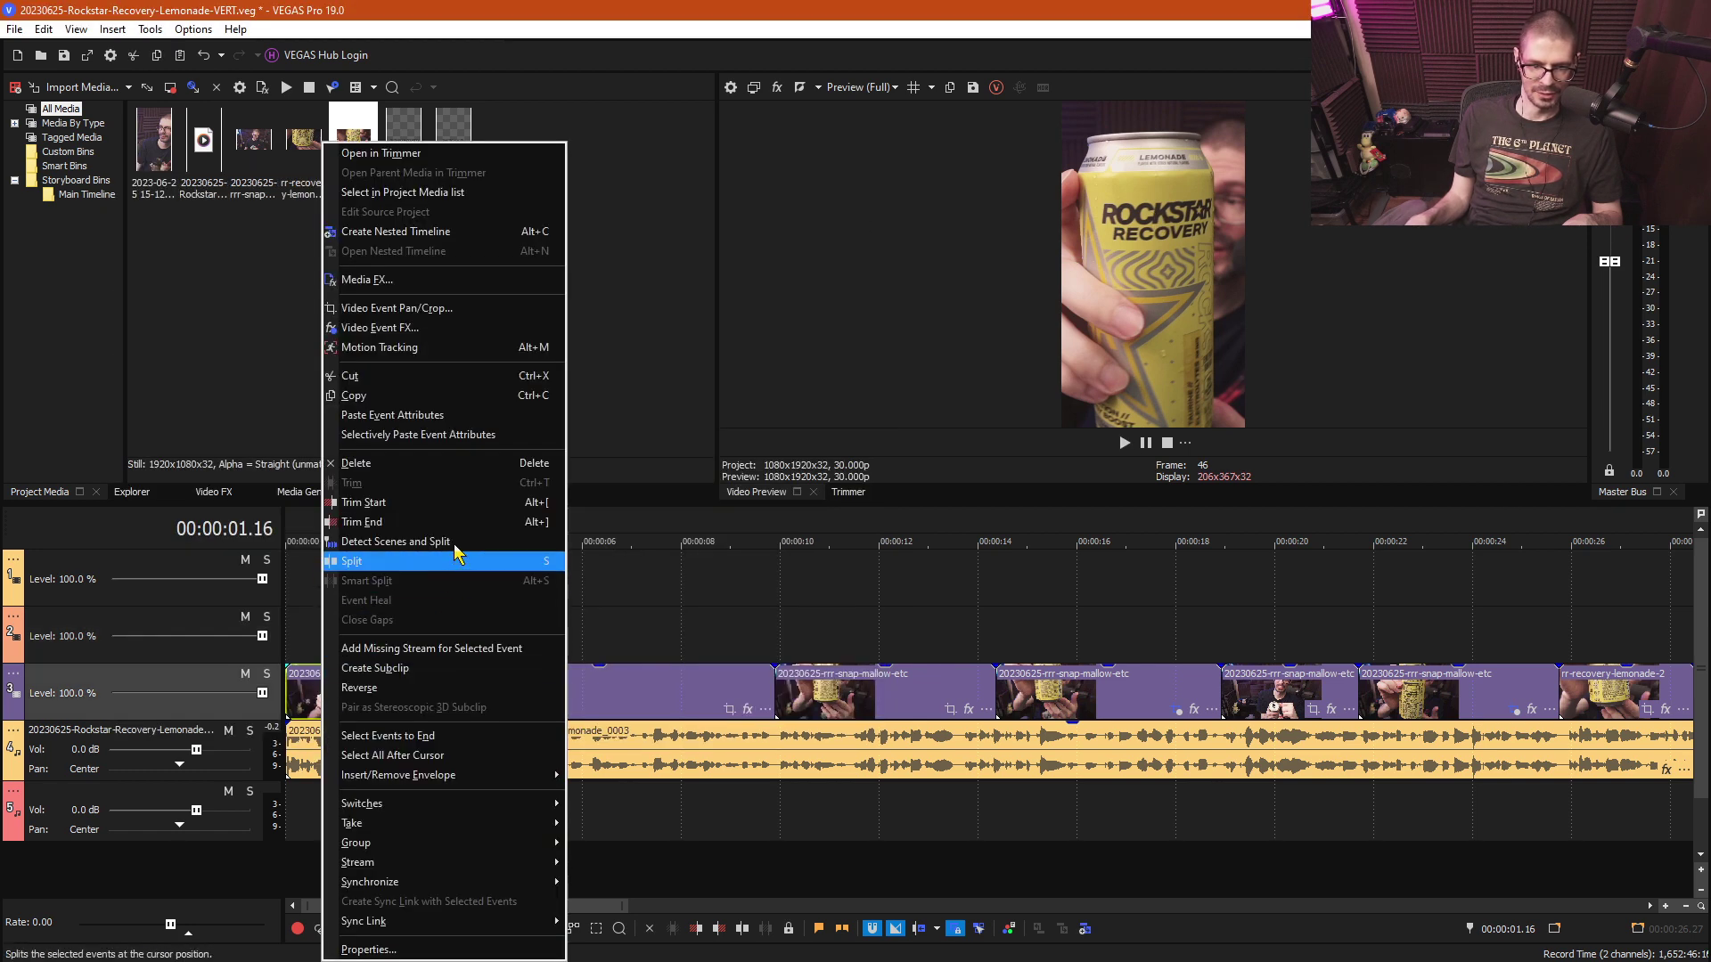
click(420, 397)
scroll(698, 649, down, 5)
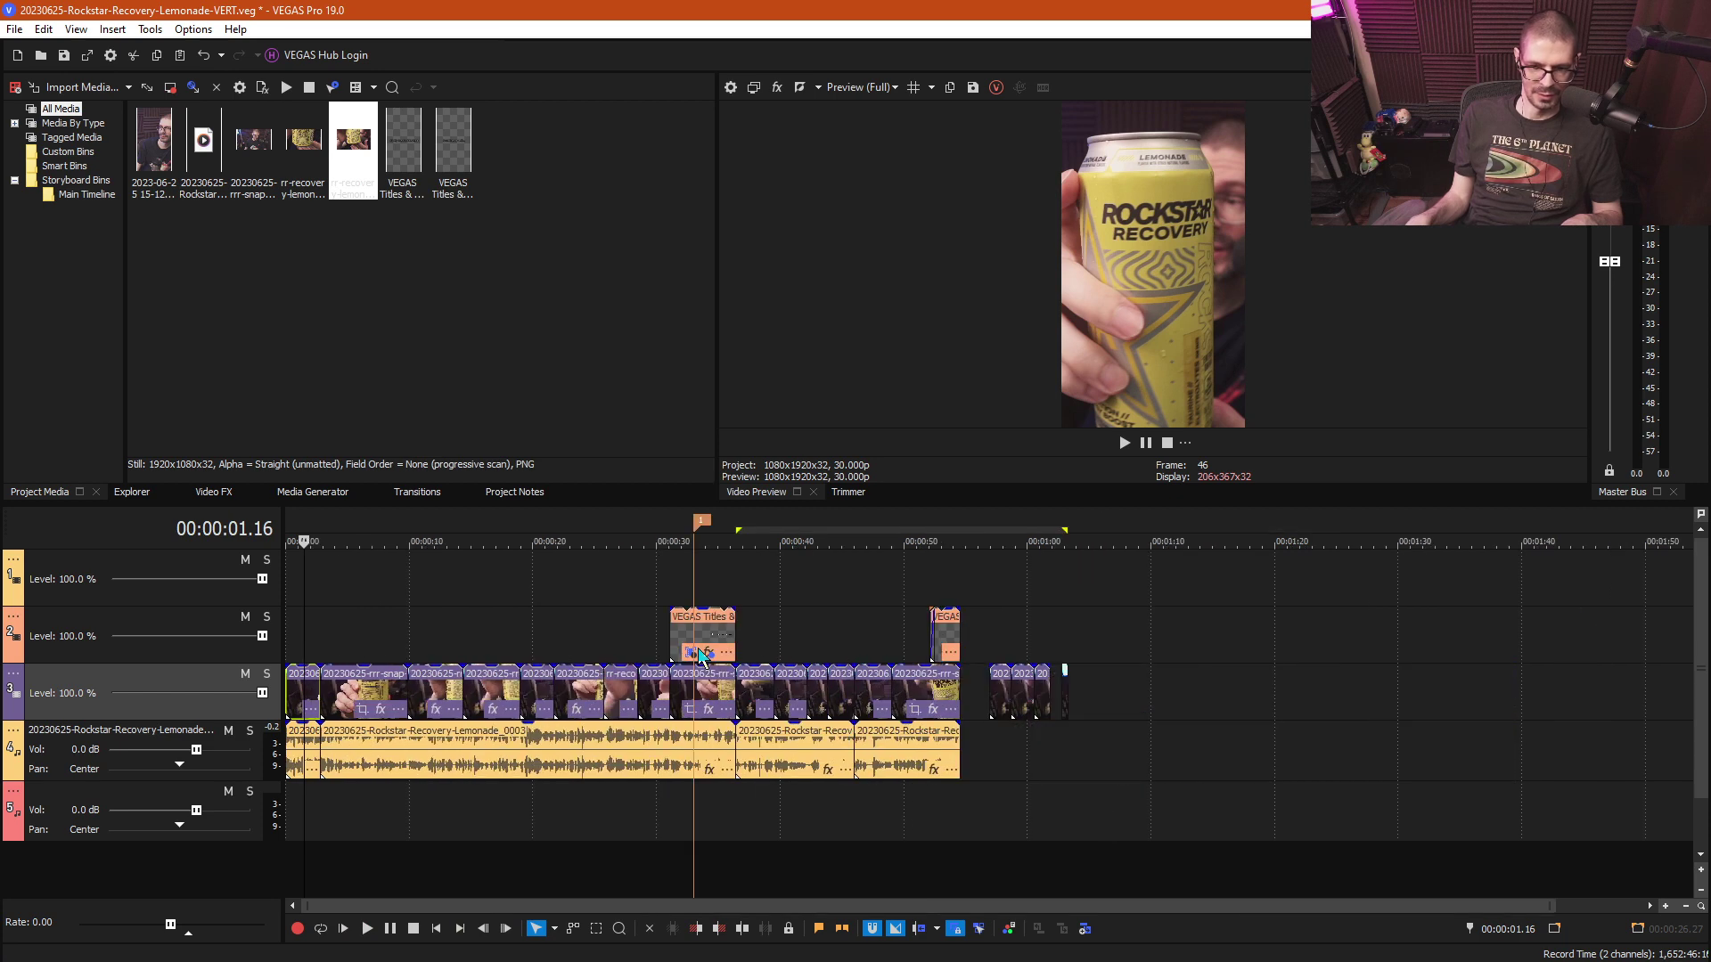
drag(976, 692, 343, 701)
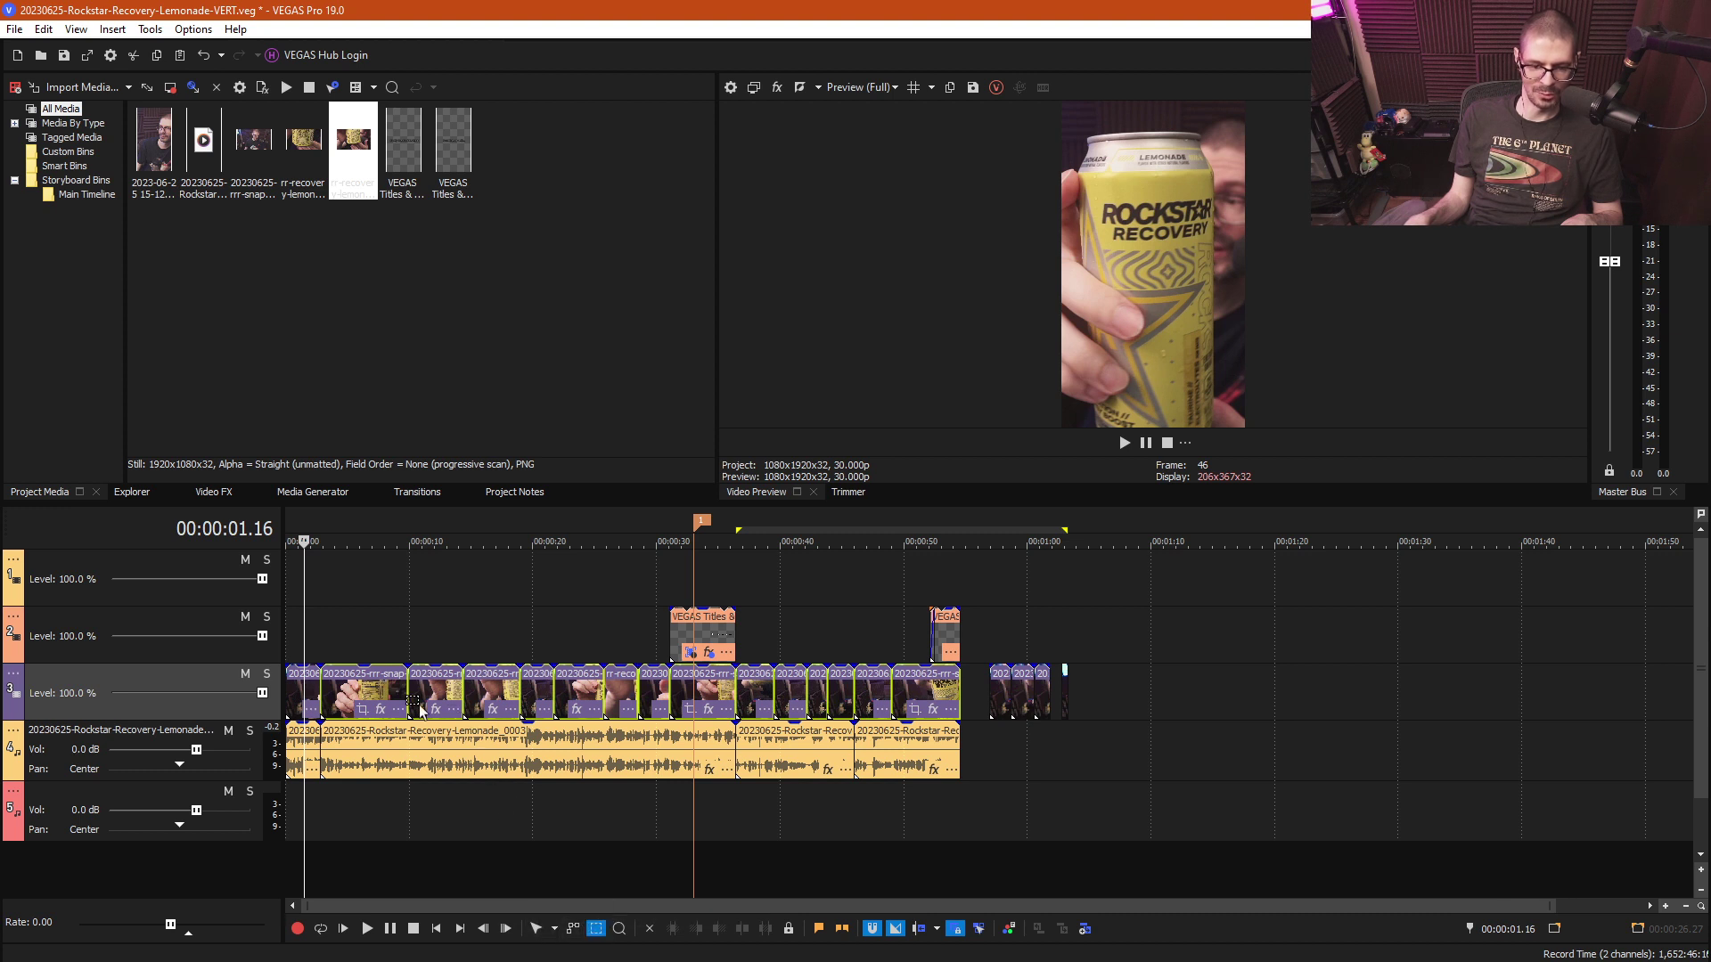
right_click(344, 700)
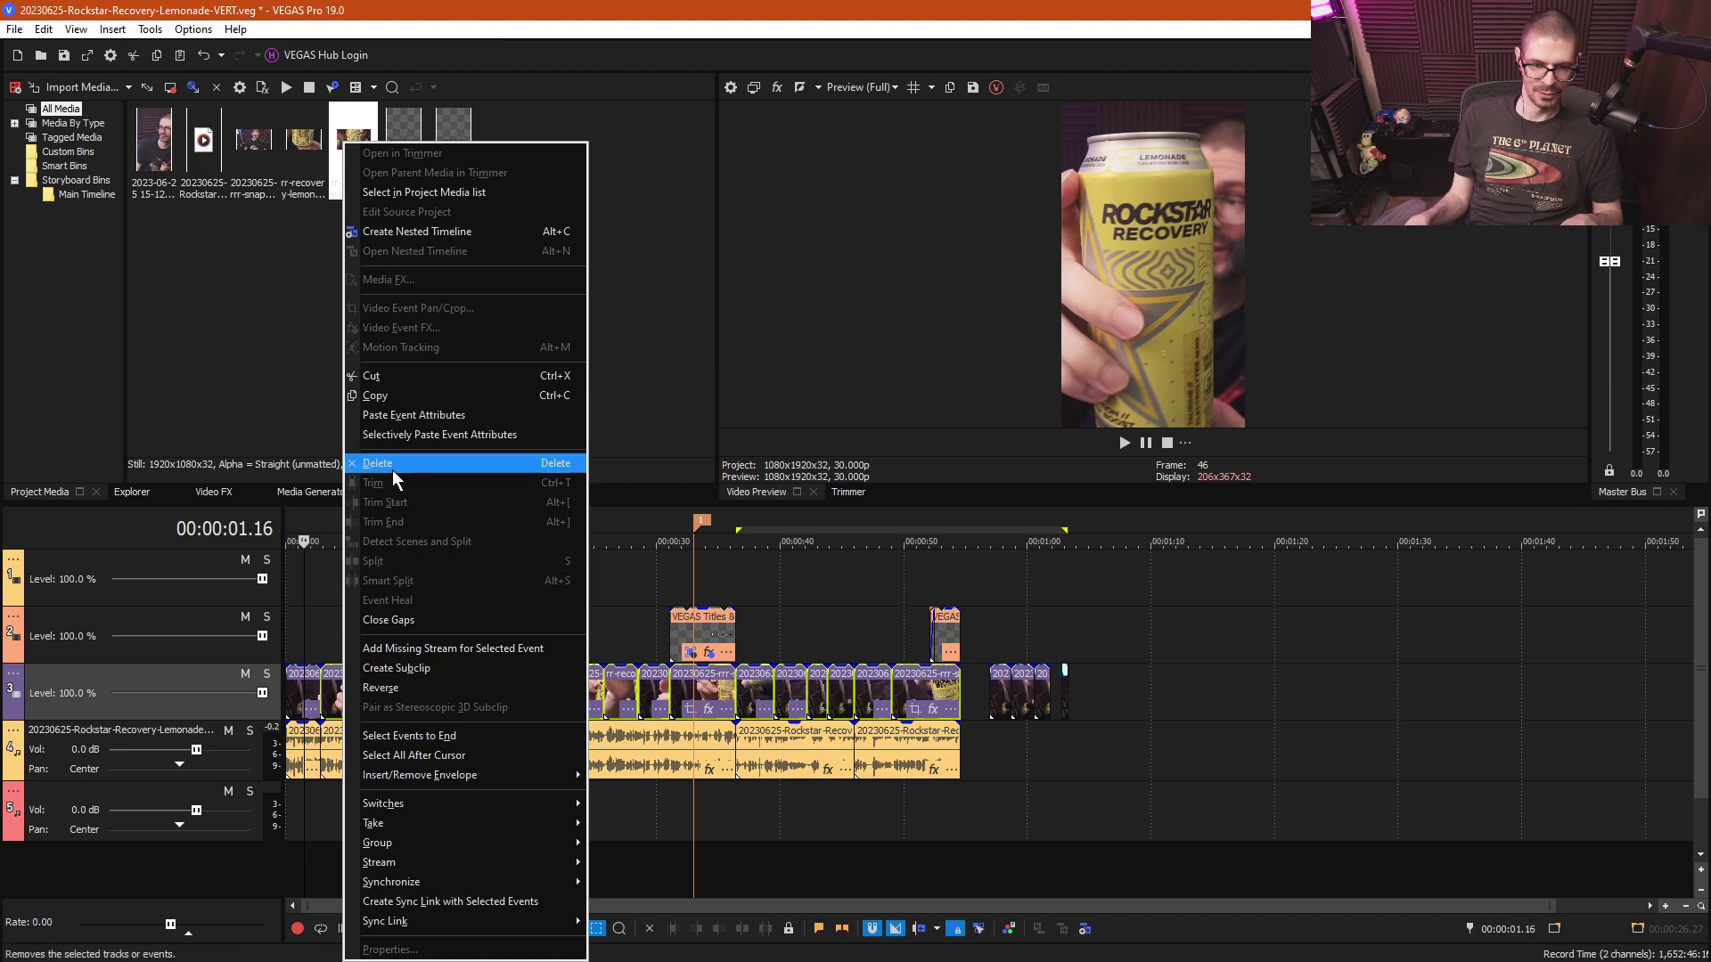
click(405, 415)
click(361, 634)
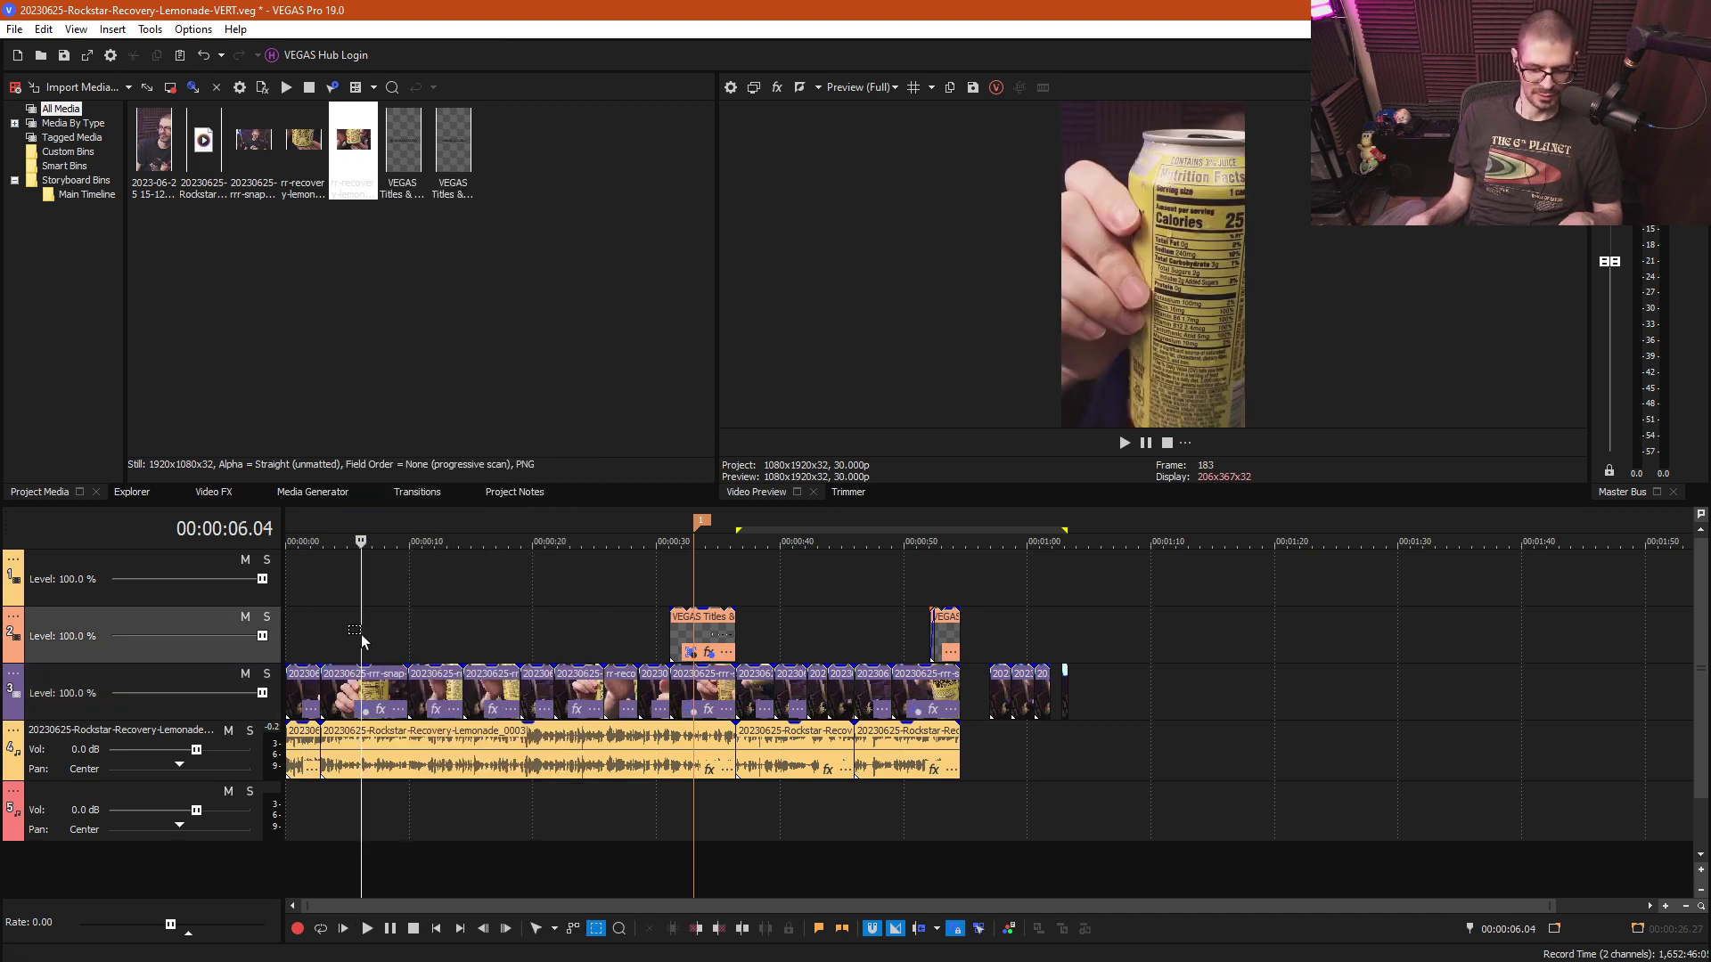
key(ctrl+d)
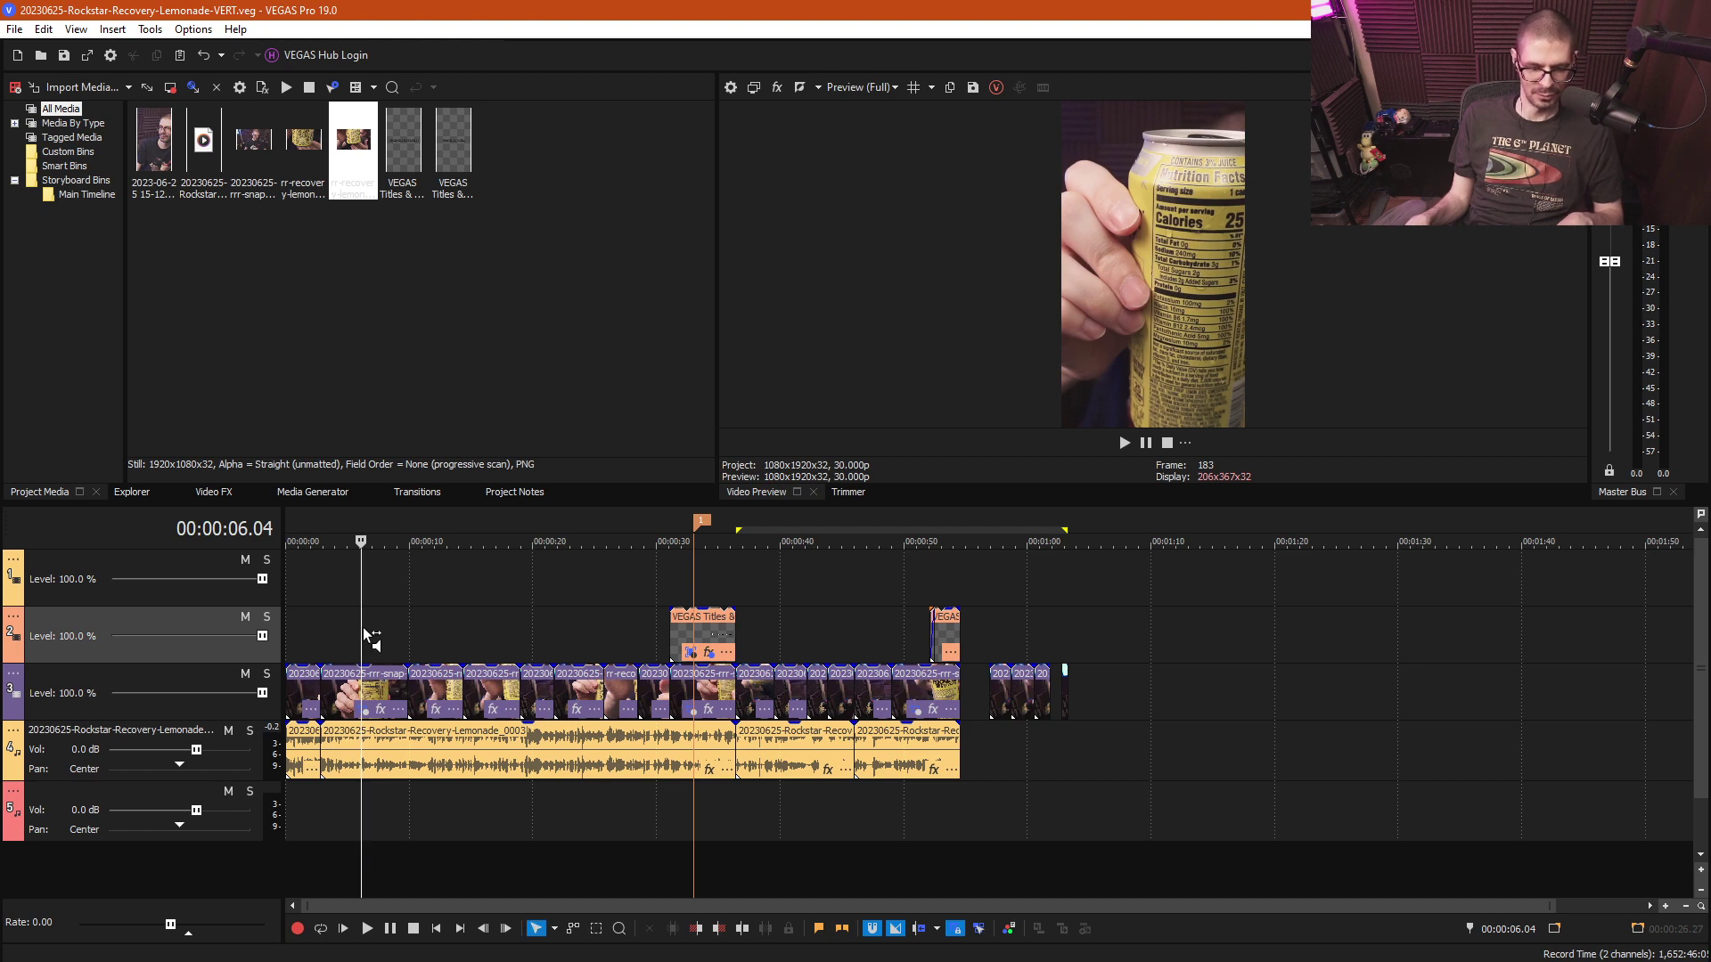
- Scrub through the timeline between the start and about 00:00:51 to check how the main-track clips are framed in the vertical preview
click(503, 618)
click(606, 618)
click(637, 618)
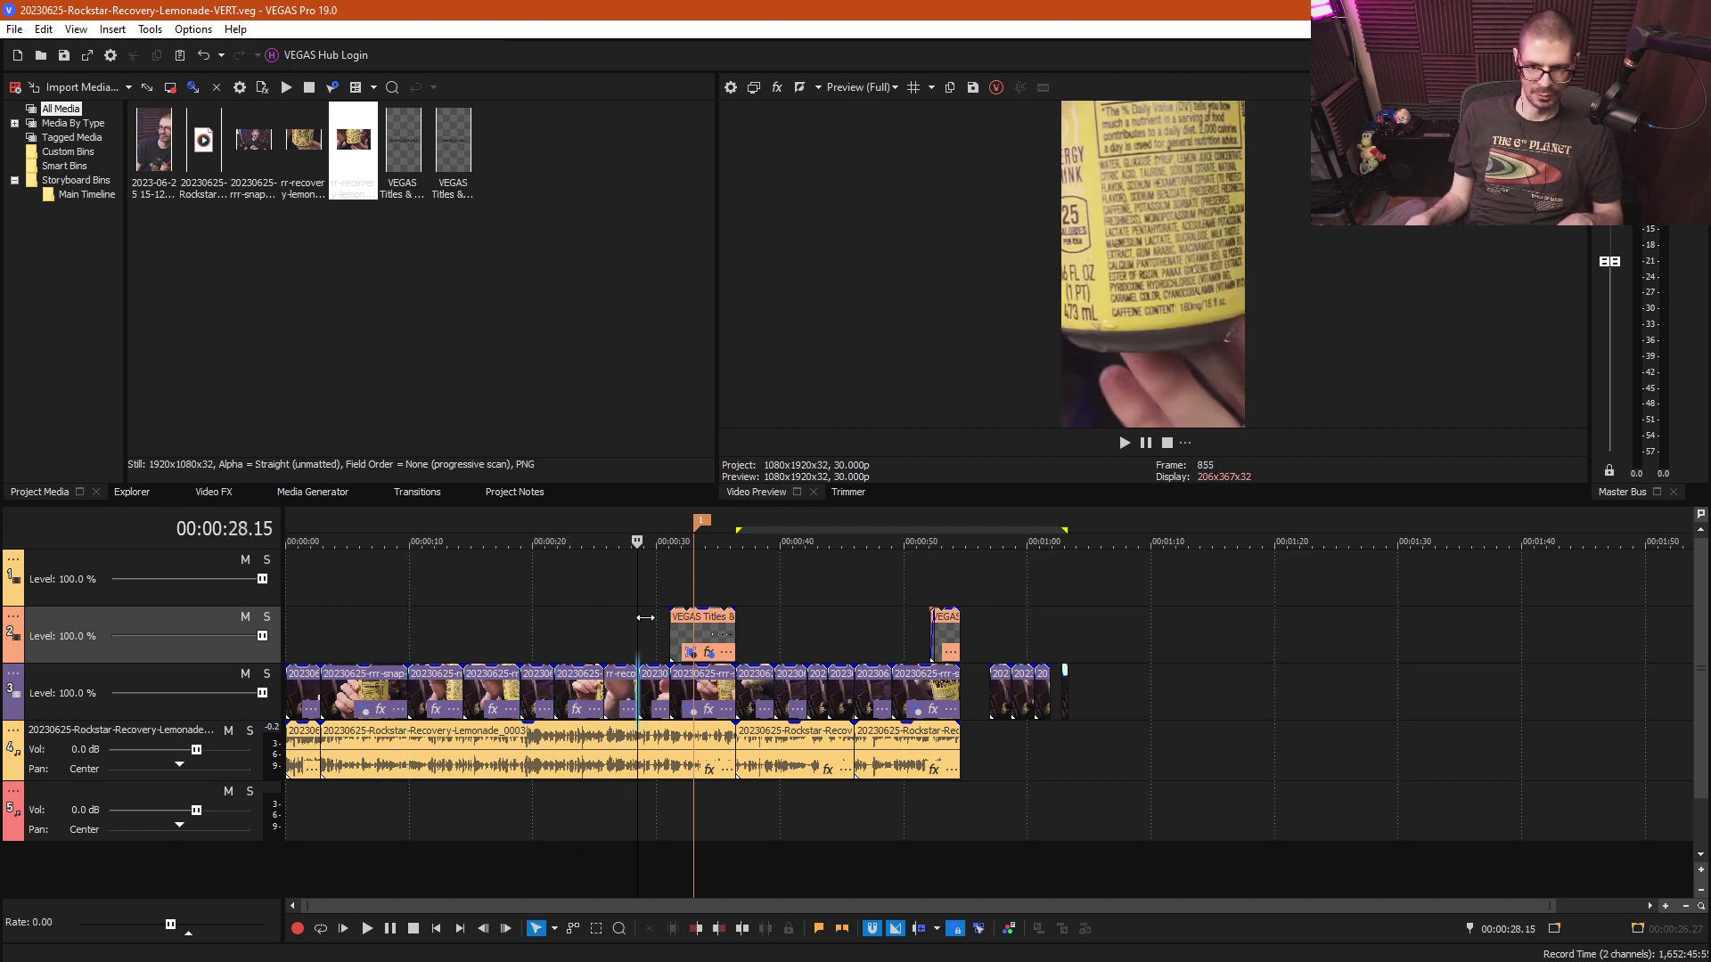
click(719, 617)
click(765, 617)
click(704, 617)
click(807, 613)
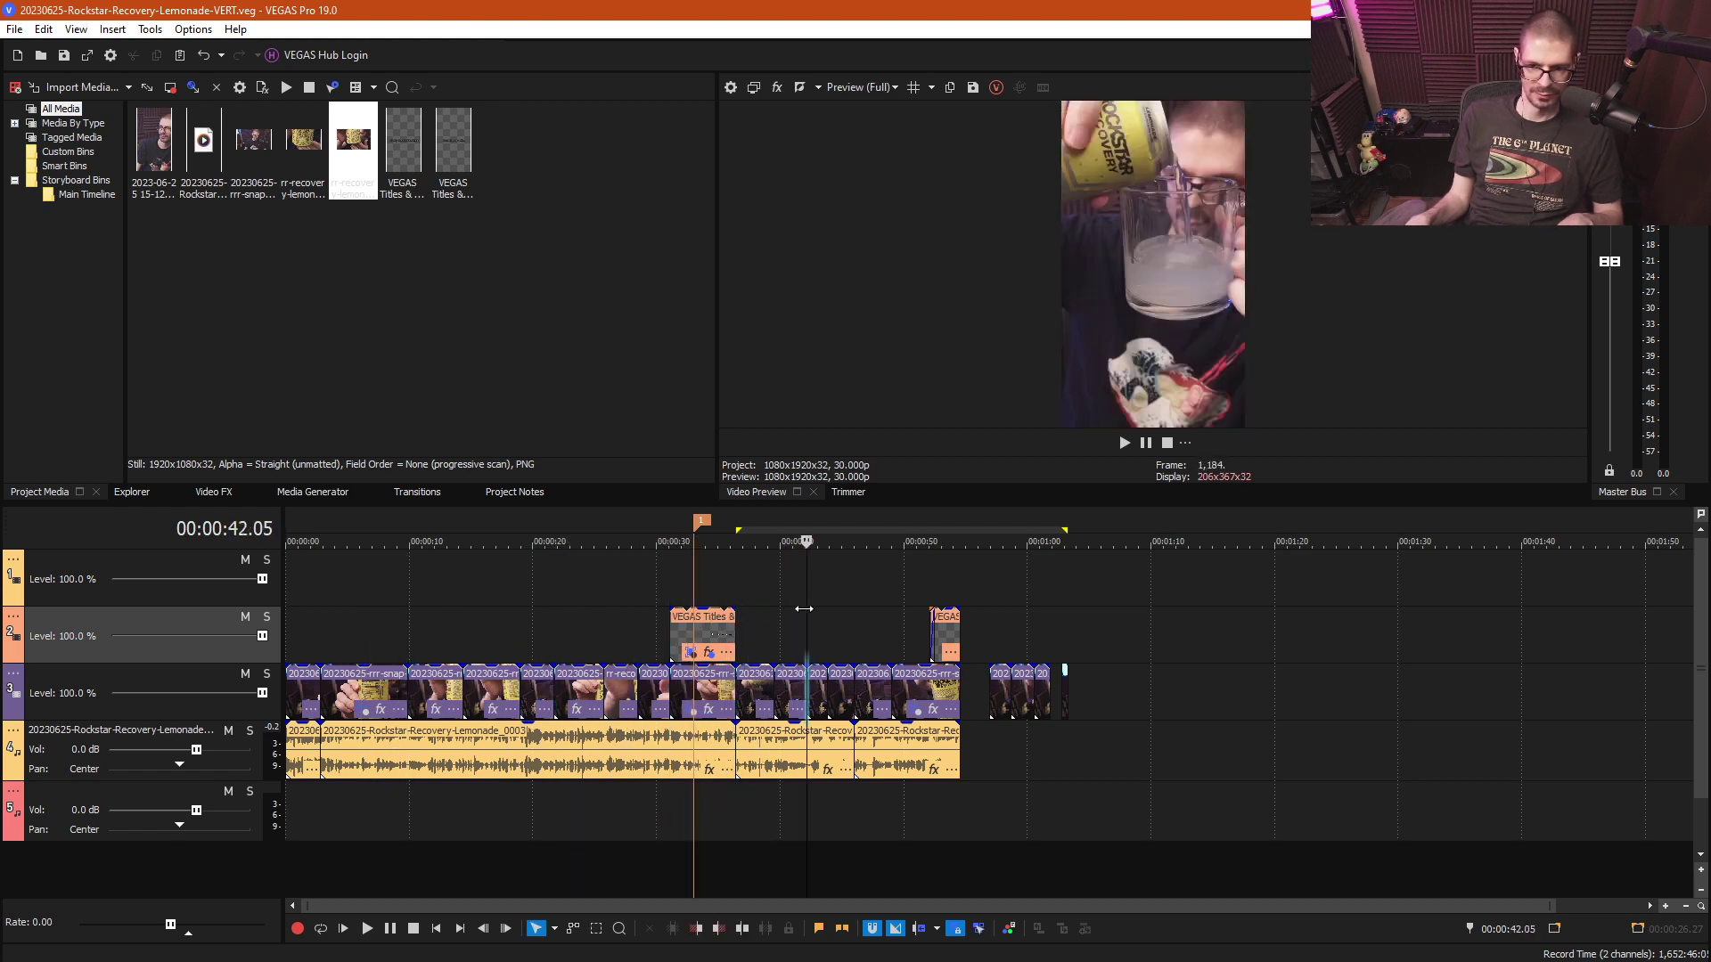
click(846, 613)
click(885, 609)
click(916, 613)
click(924, 614)
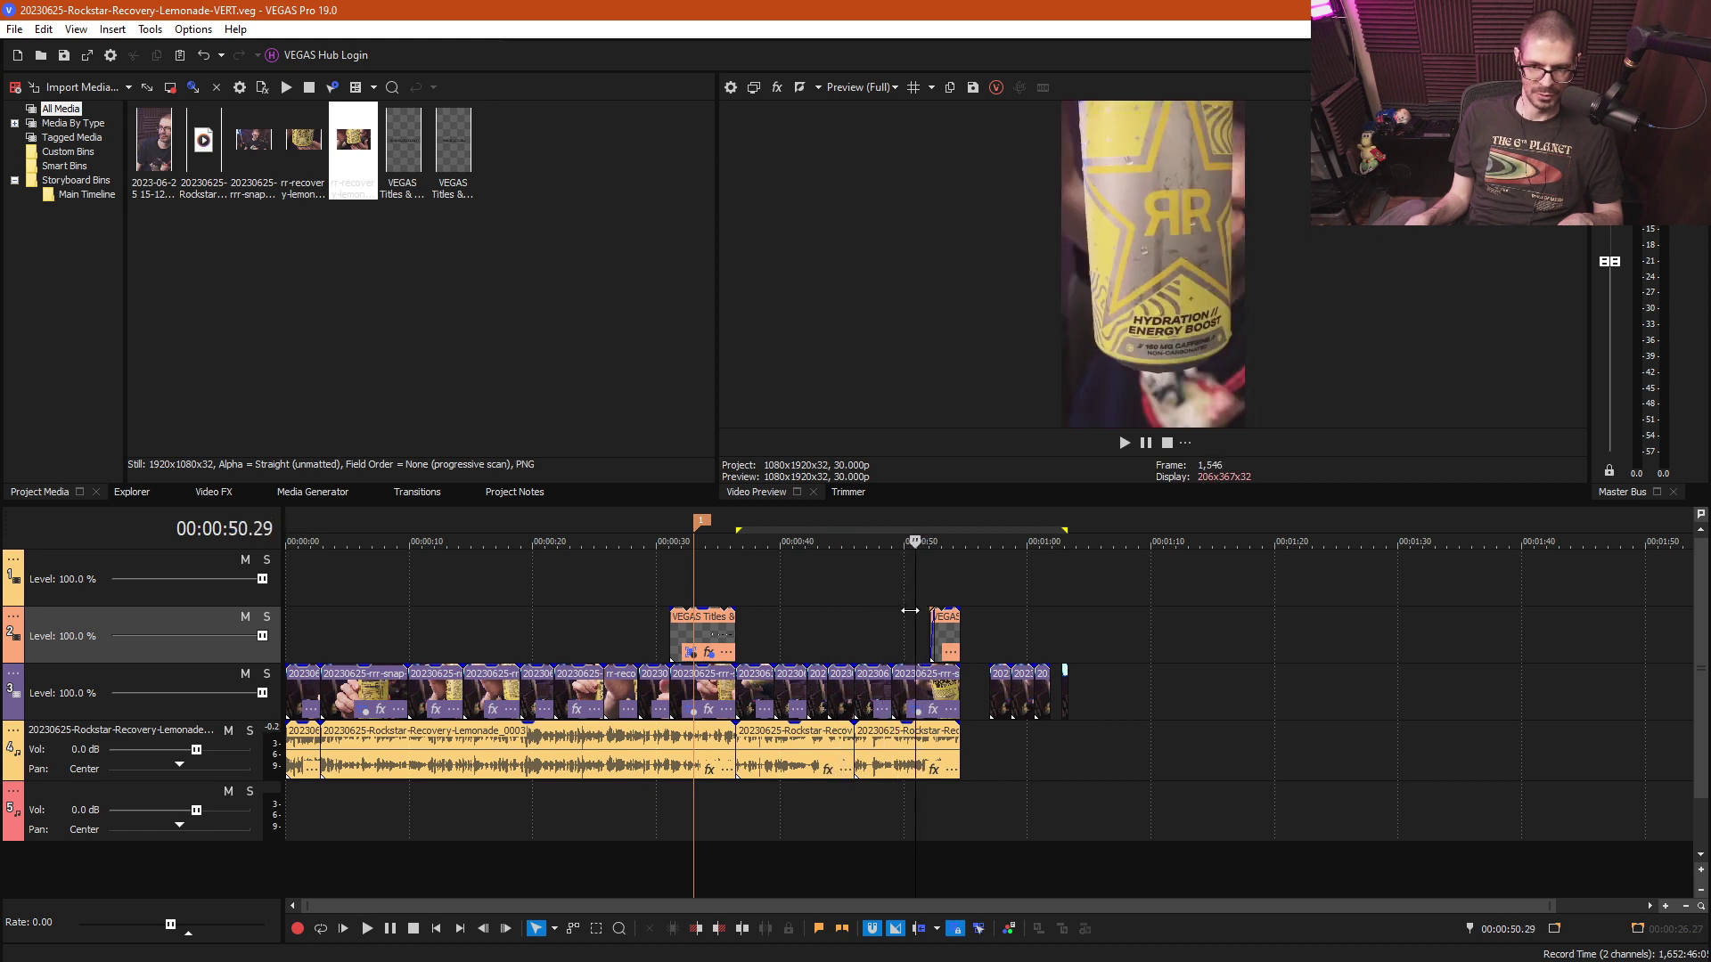
click(773, 619)
click(520, 624)
click(384, 631)
click(321, 631)
click(296, 632)
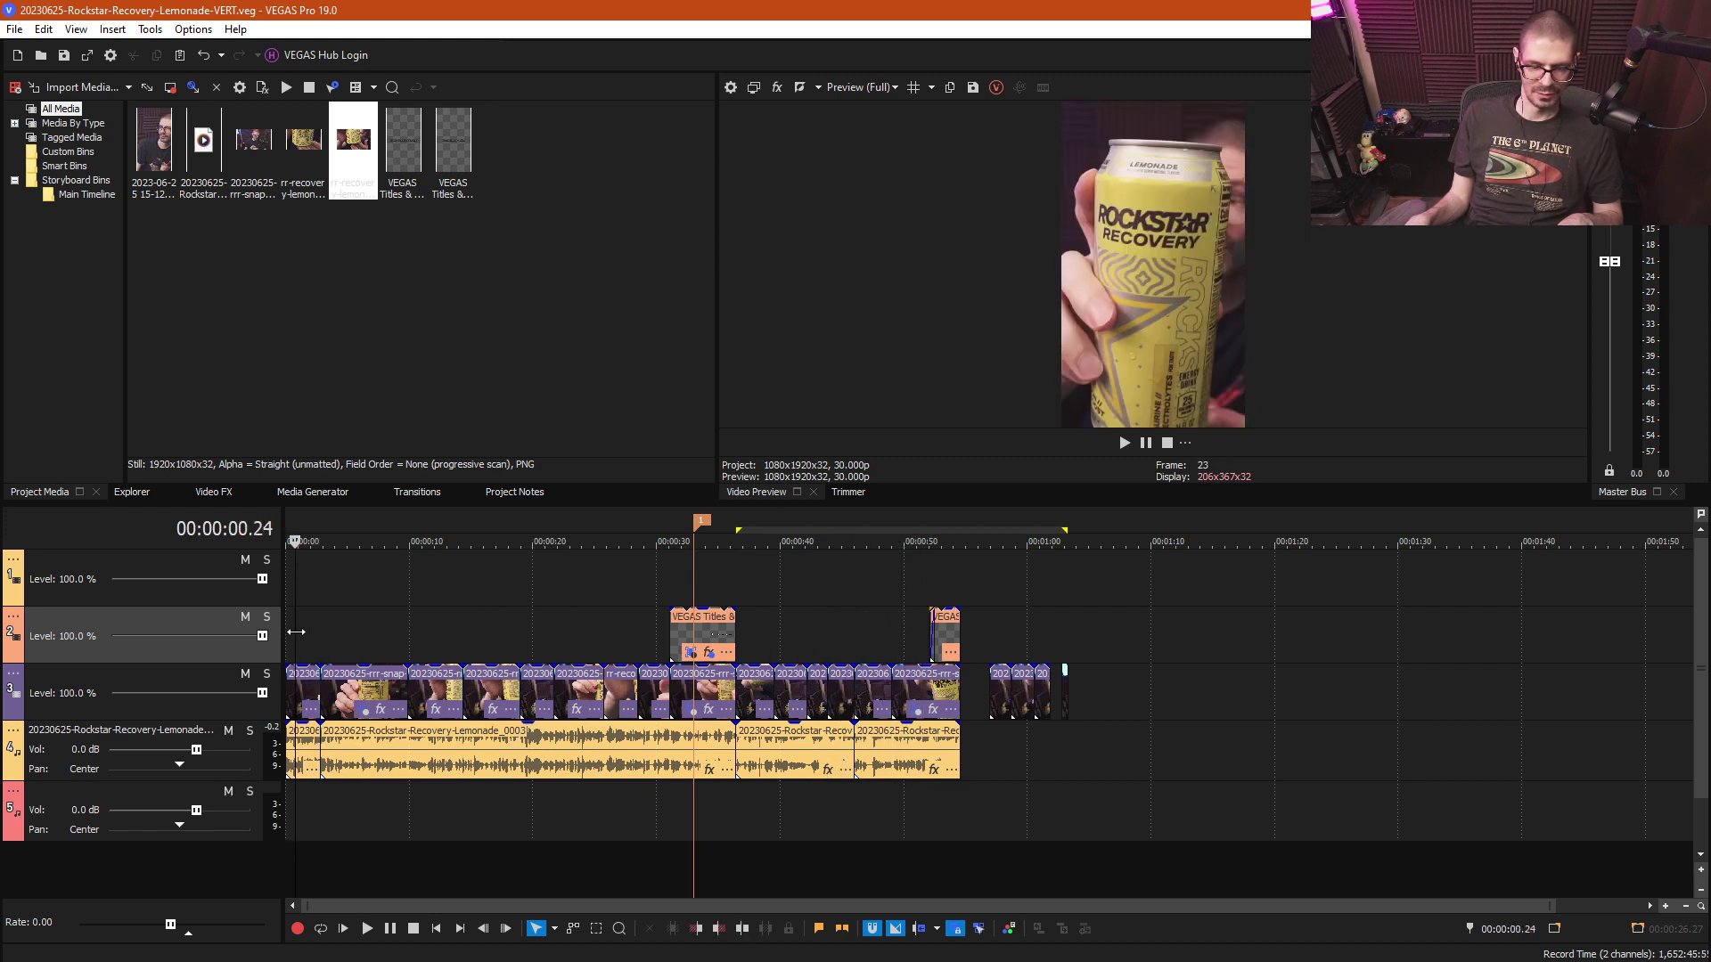
- Examine the vertical framing of the opening can clip within its first two seconds
click(302, 631)
click(303, 632)
scroll(417, 655, up, 5)
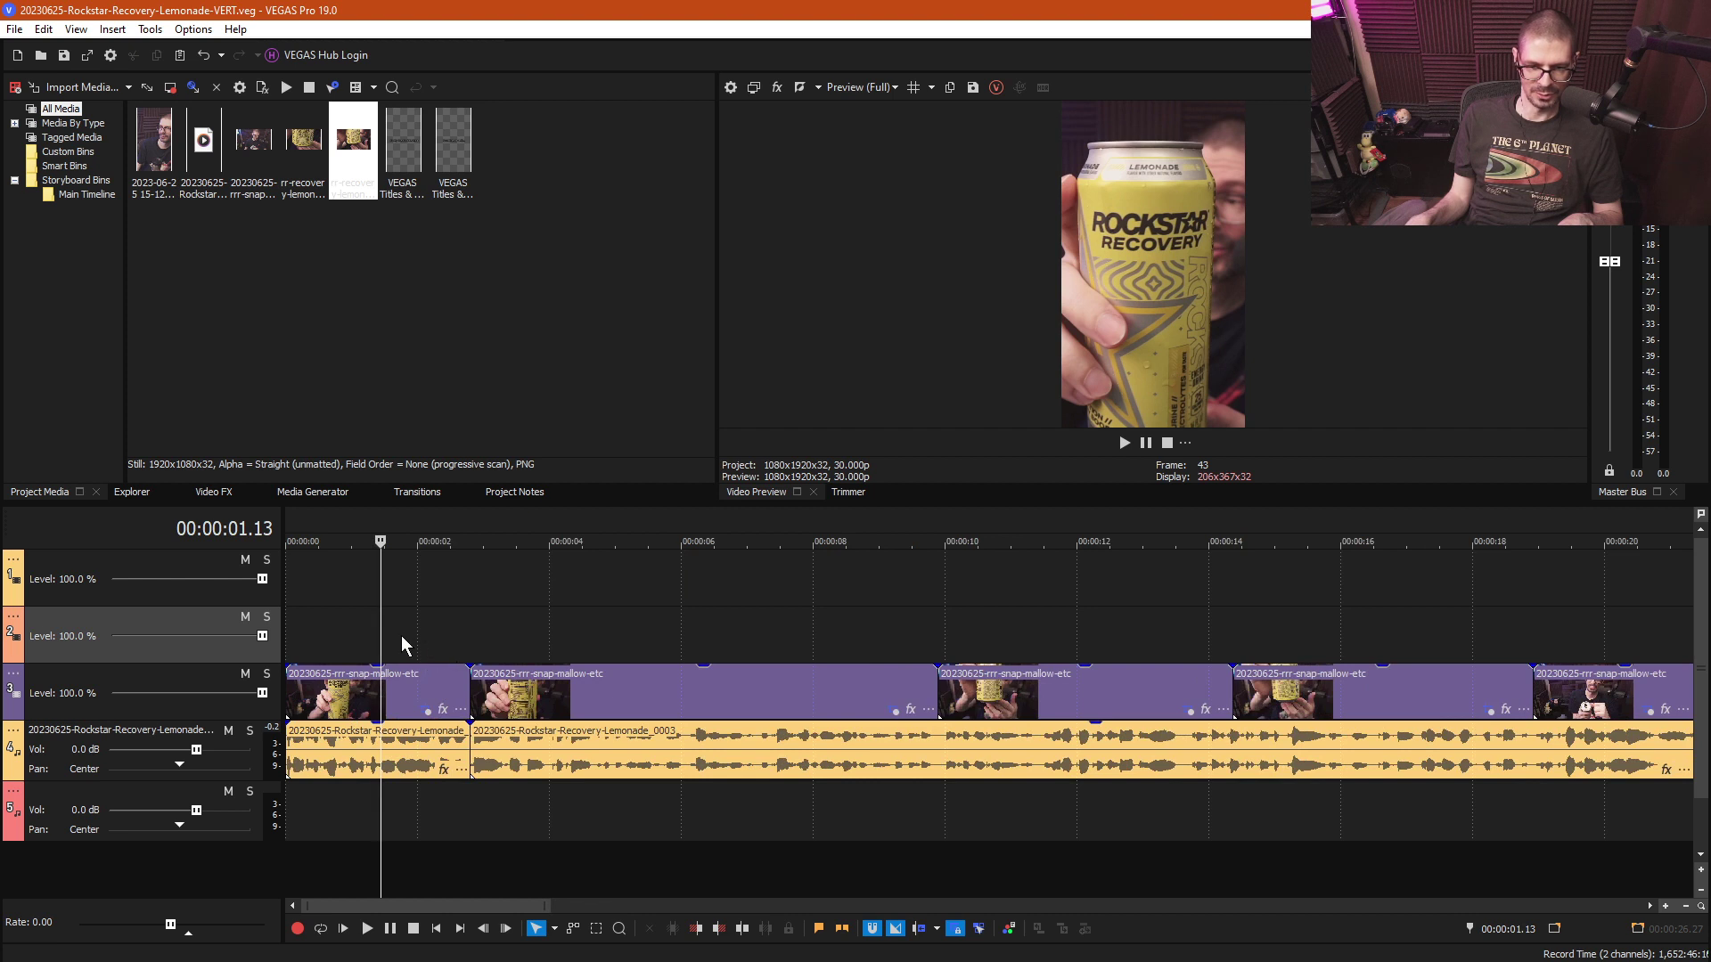
click(322, 644)
click(288, 646)
click(359, 655)
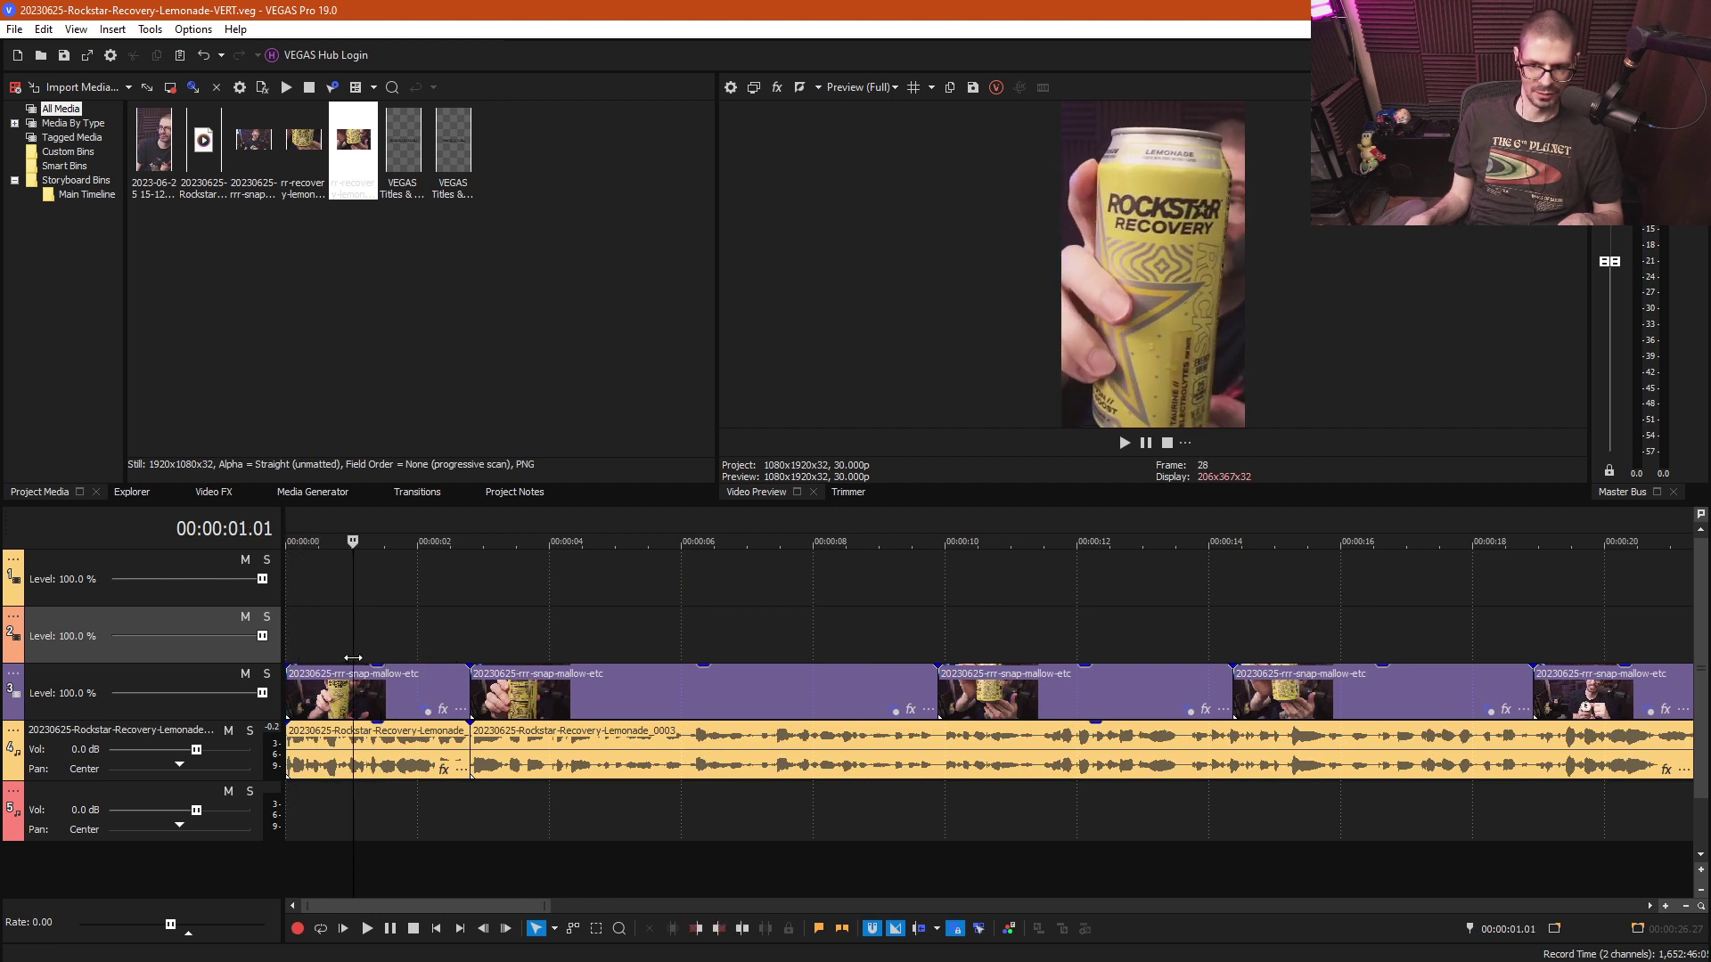
click(366, 655)
- Shift the Pan/Crop frame of the second main-track clip to an X center of about 1,024 so the nutrition label is framed
drag(367, 656, 823, 647)
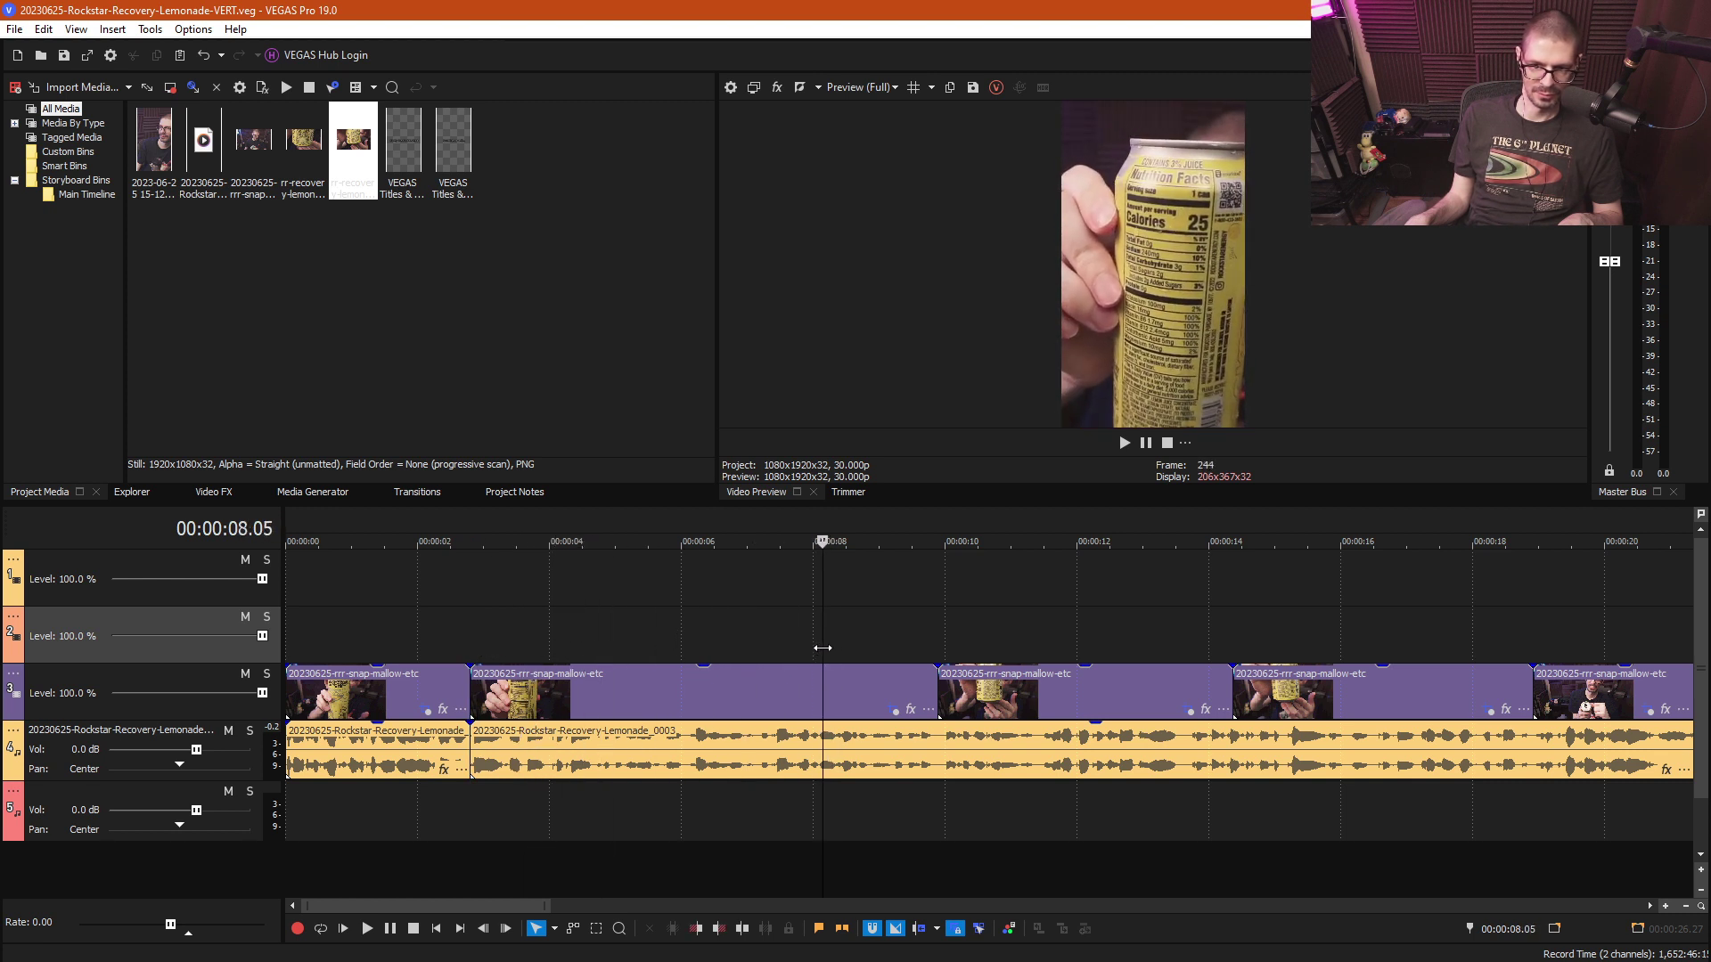
click(895, 714)
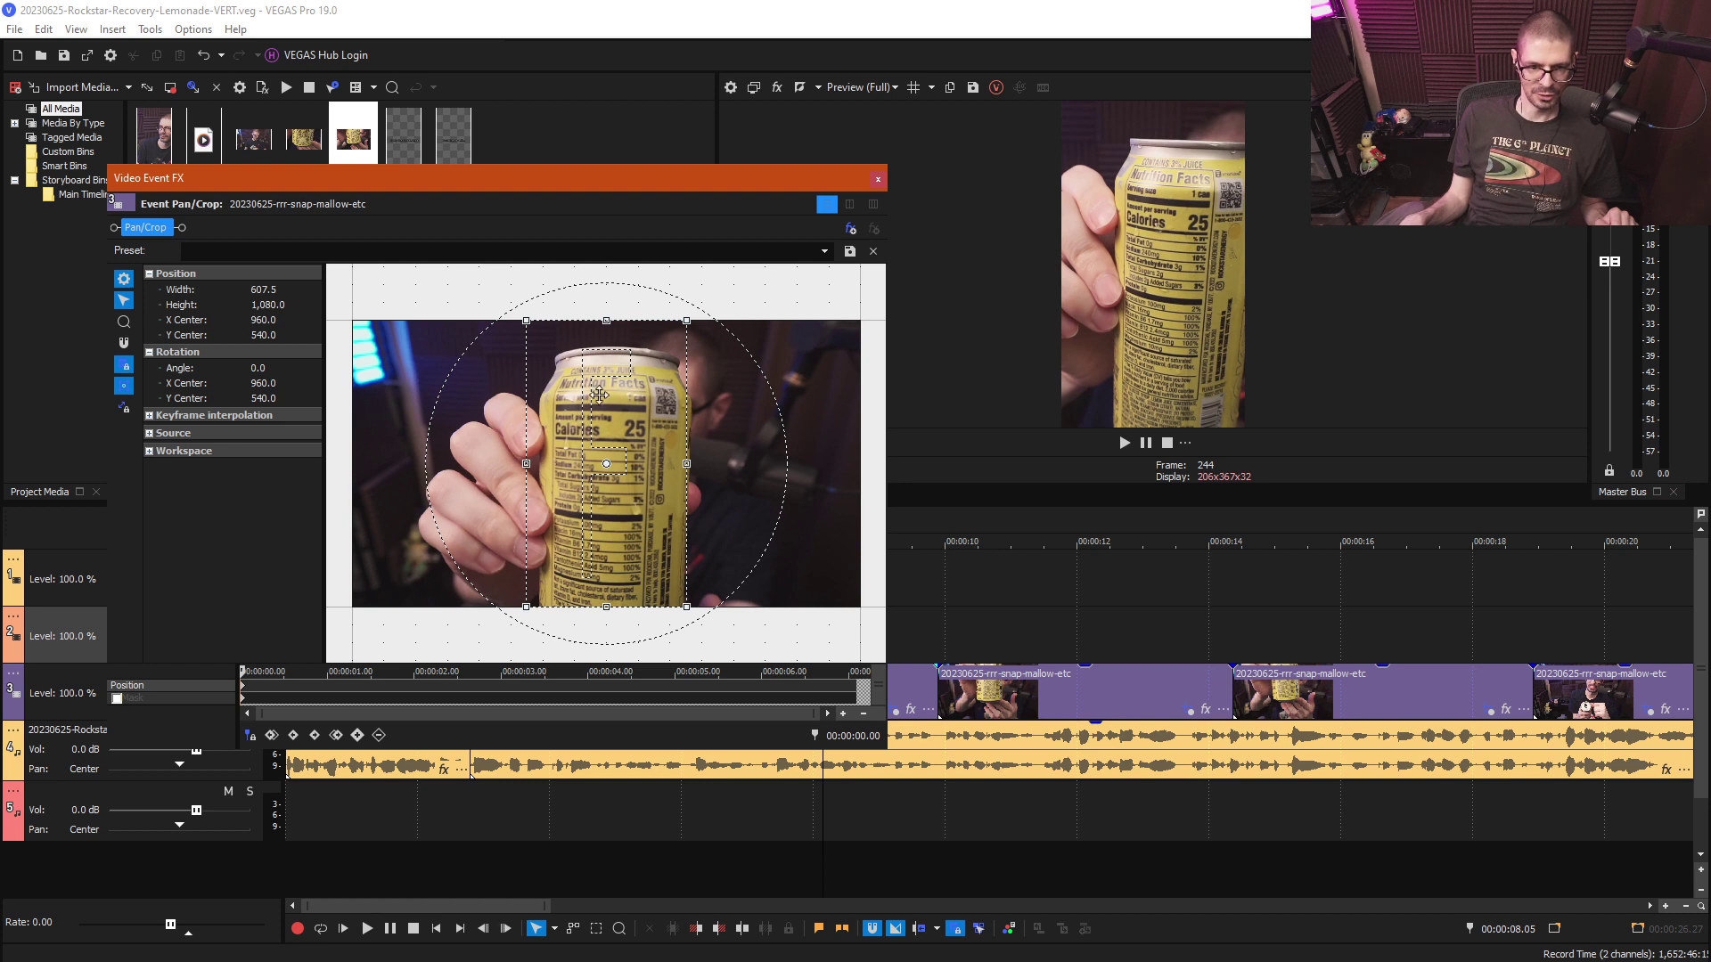
click(637, 515)
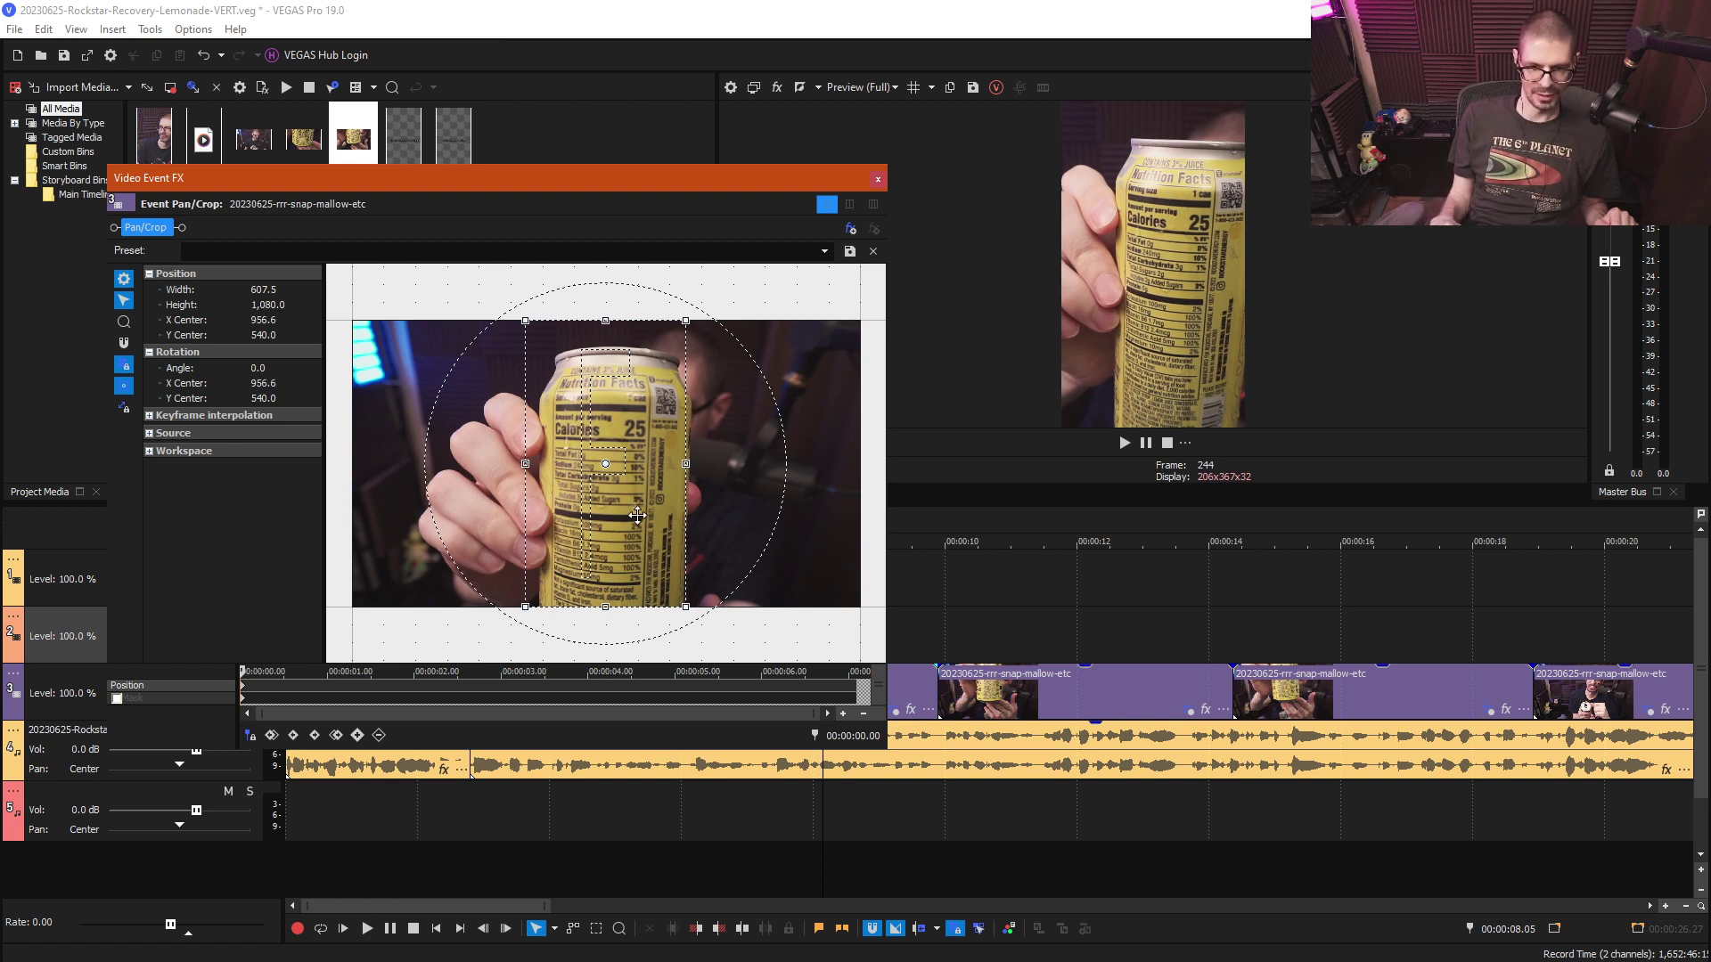
mouse_move(637, 515)
mouse_down()
mouse_move(662, 515)
mouse_move(635, 515)
mouse_up()
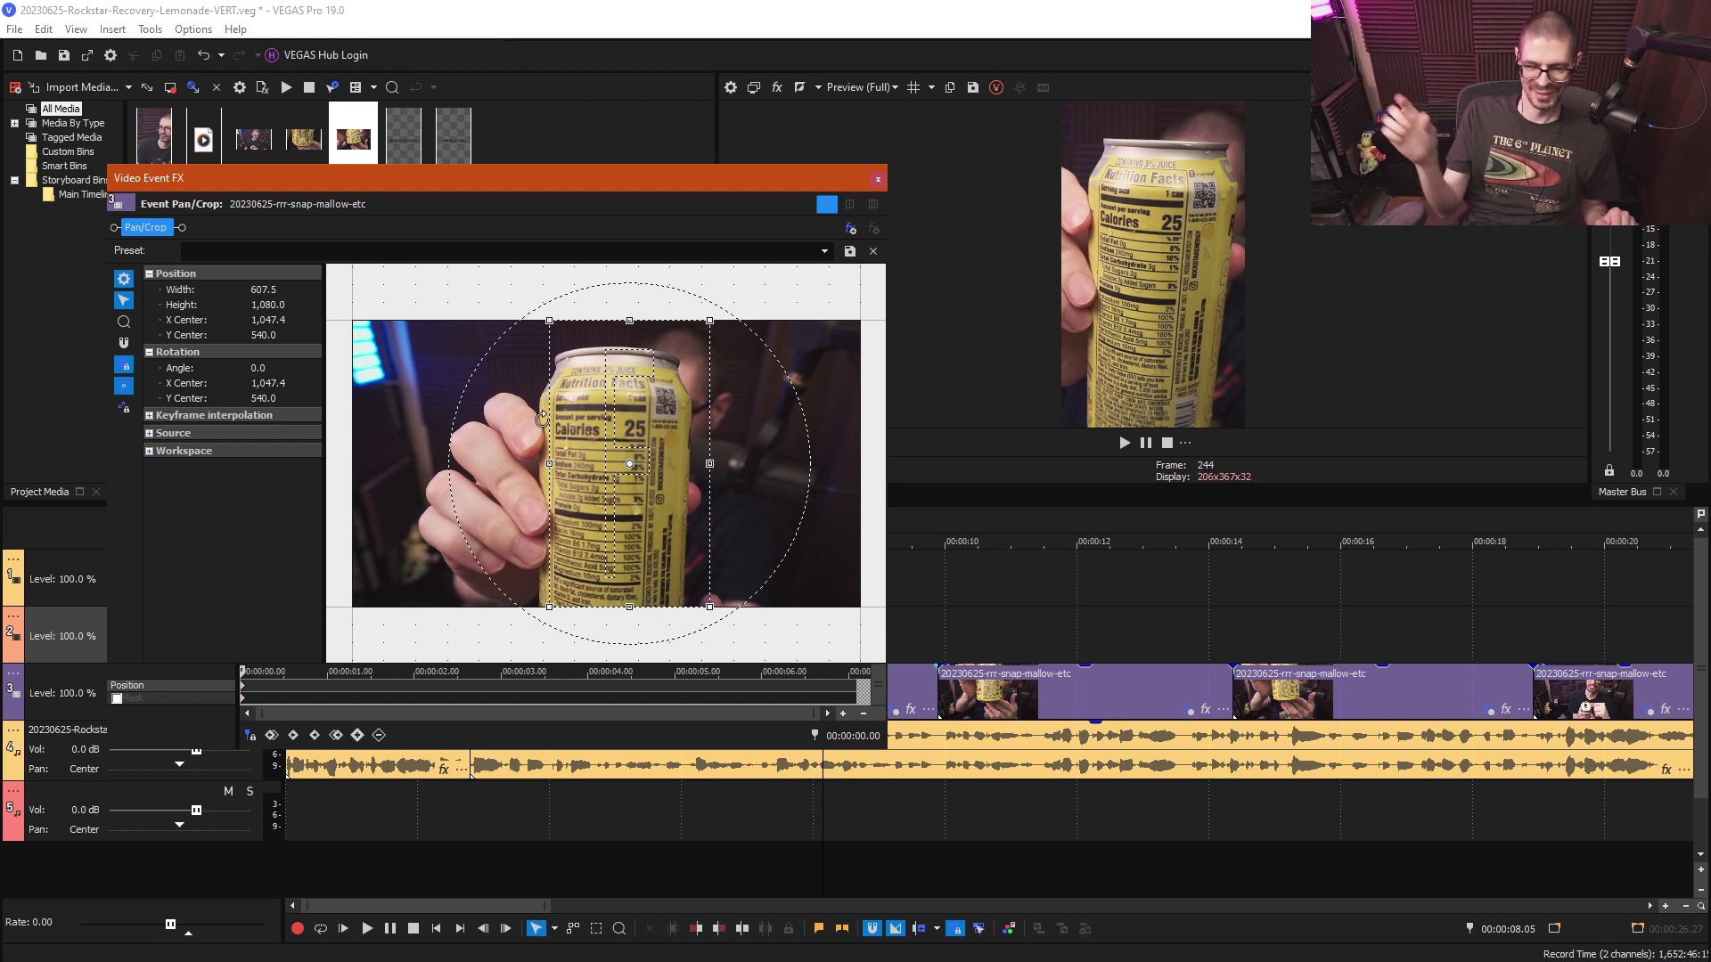
drag(548, 418, 542, 420)
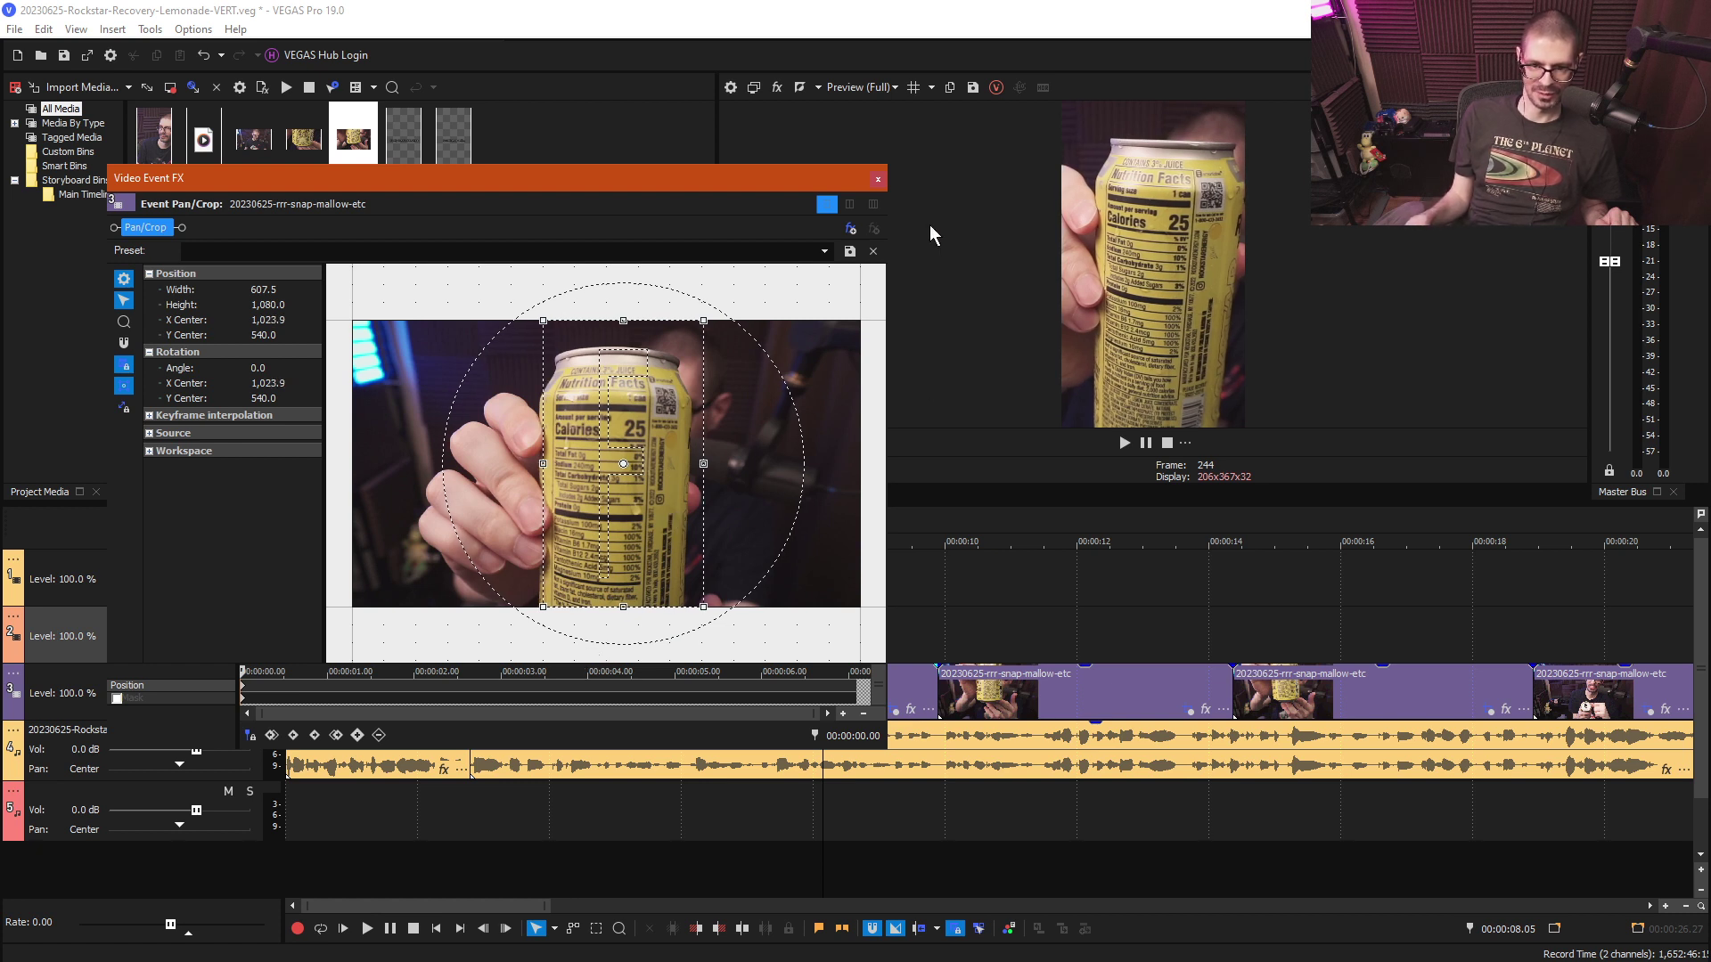
click(879, 179)
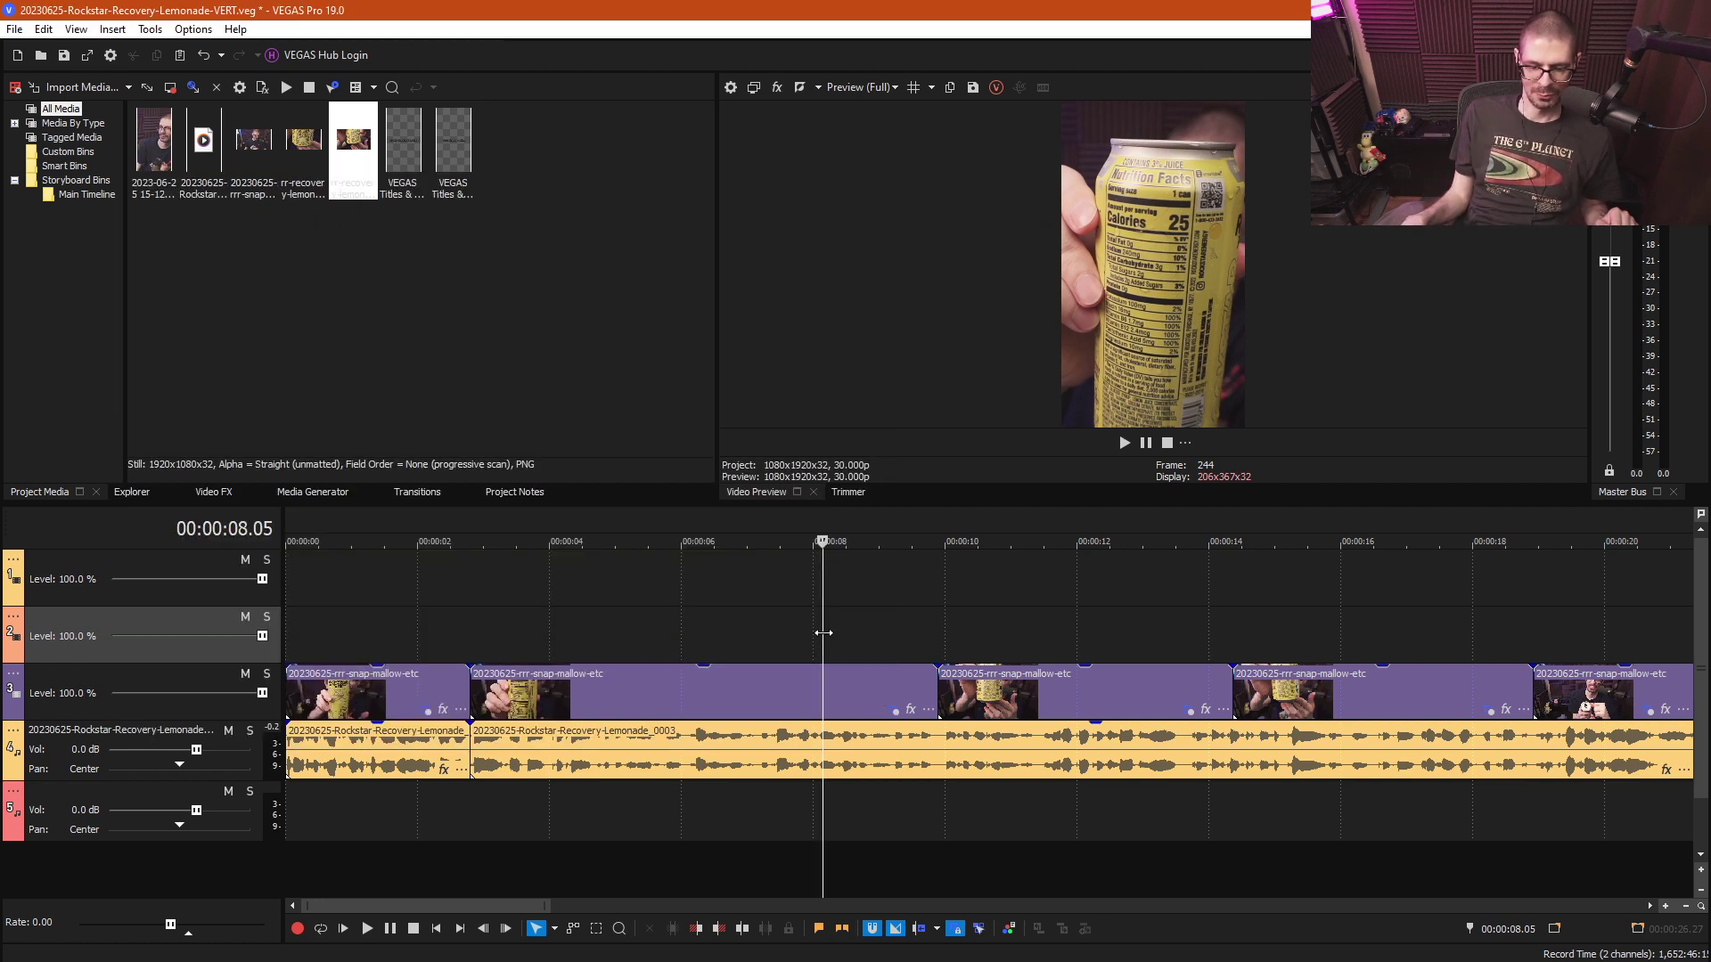
- Tighten the crop of the can clip at about 00:00:15 to roughly 480 by 853, with its X center at about 983.5
drag(823, 632, 923, 671)
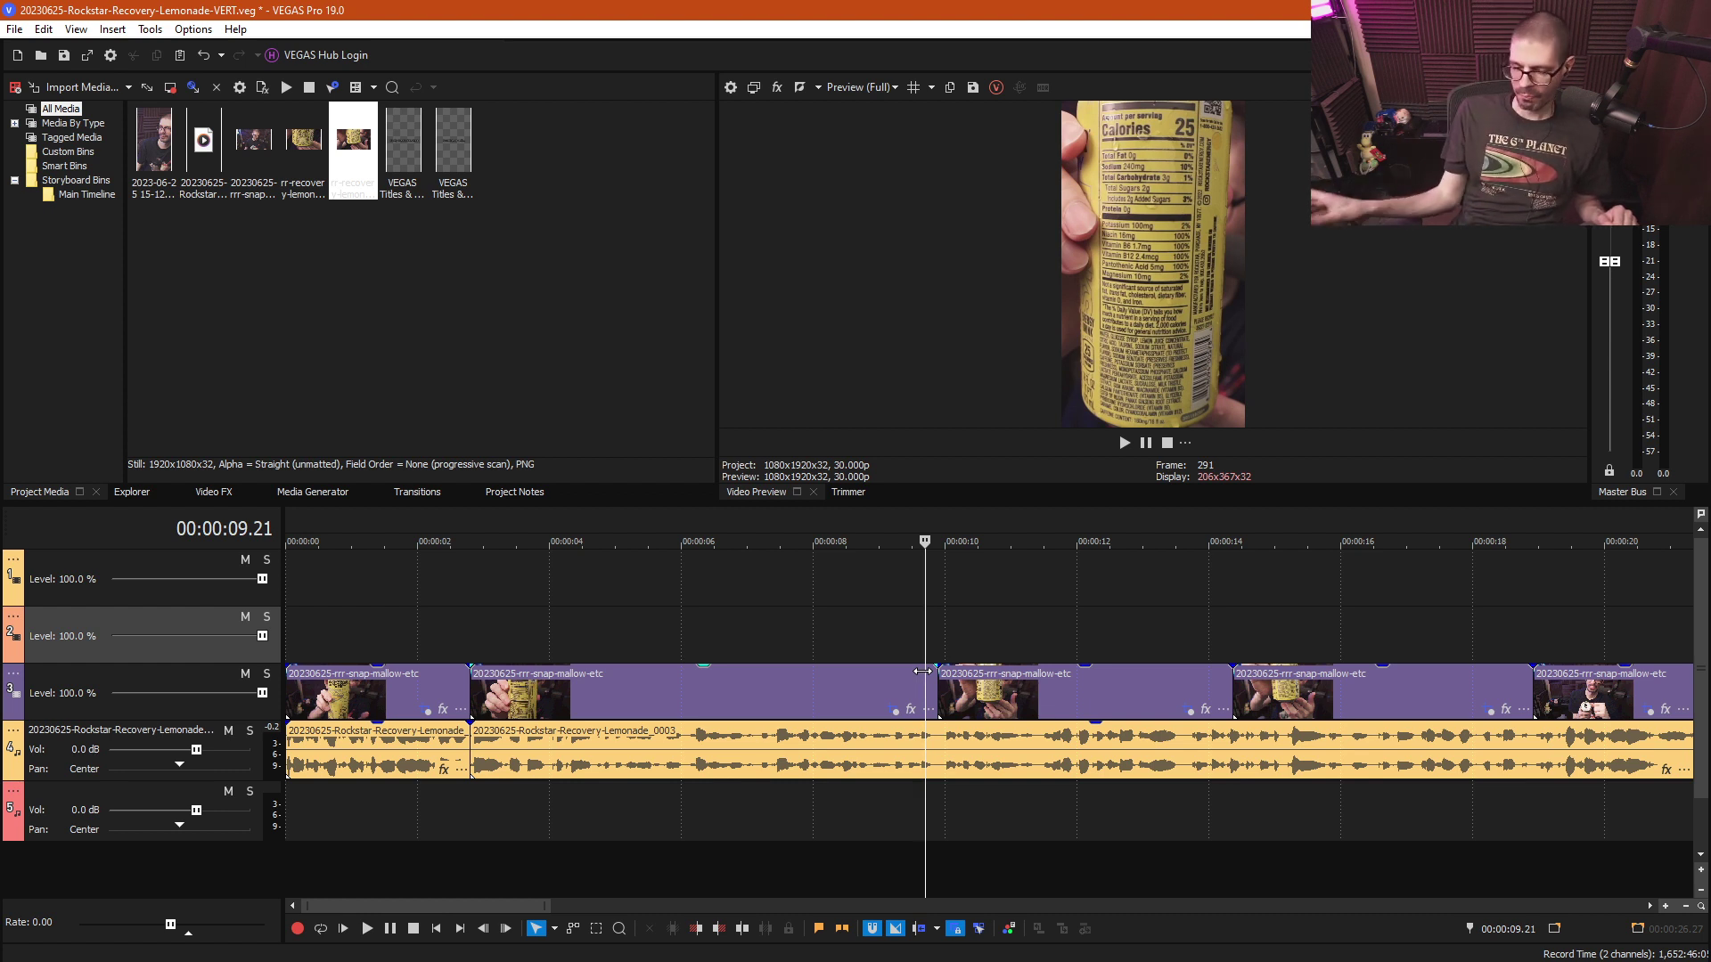
drag(924, 647, 1310, 635)
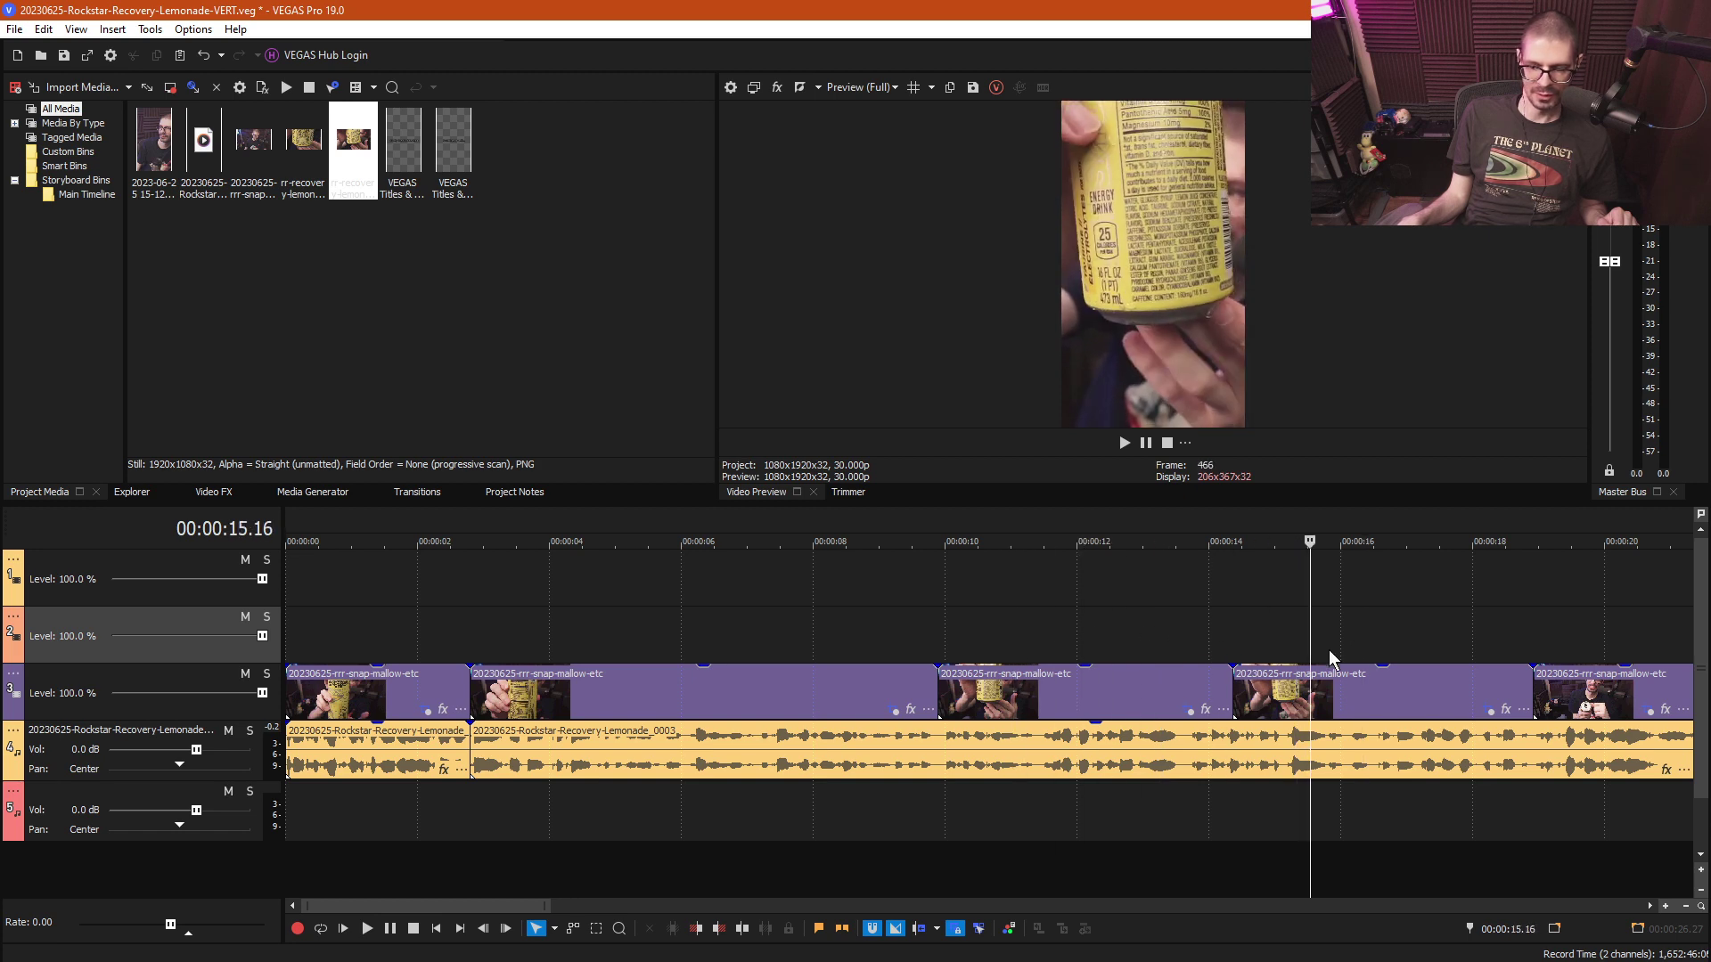
scroll(1370, 684, up, 2)
click(1273, 708)
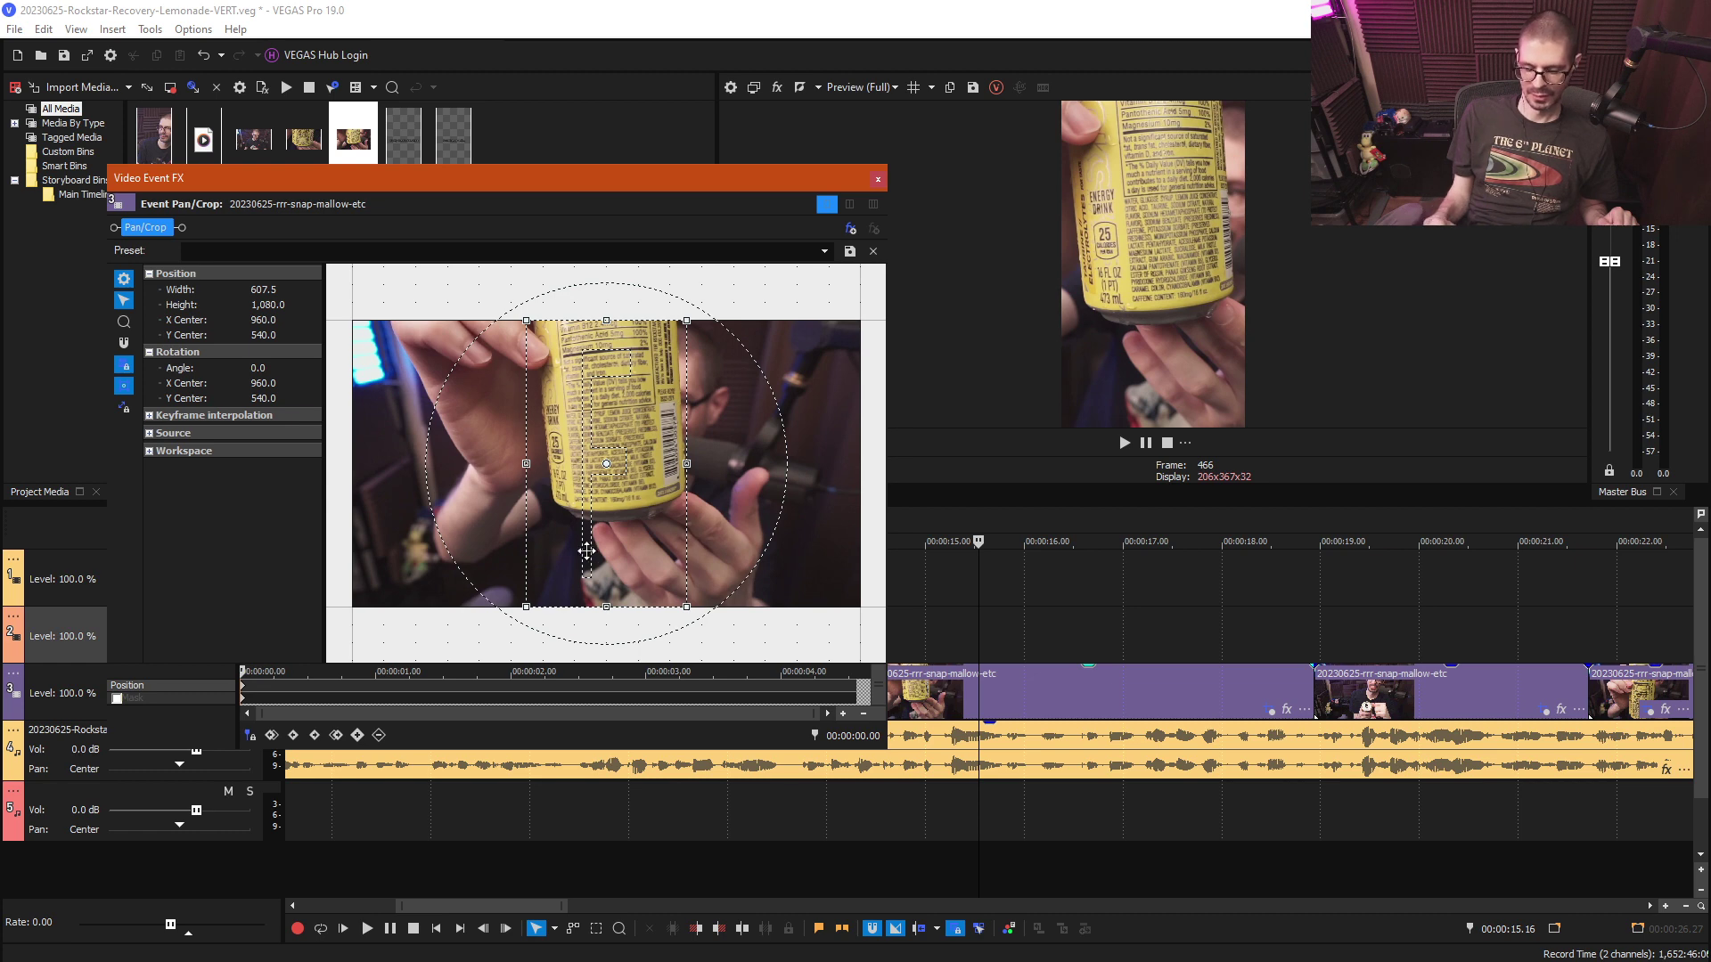
drag(586, 550, 586, 552)
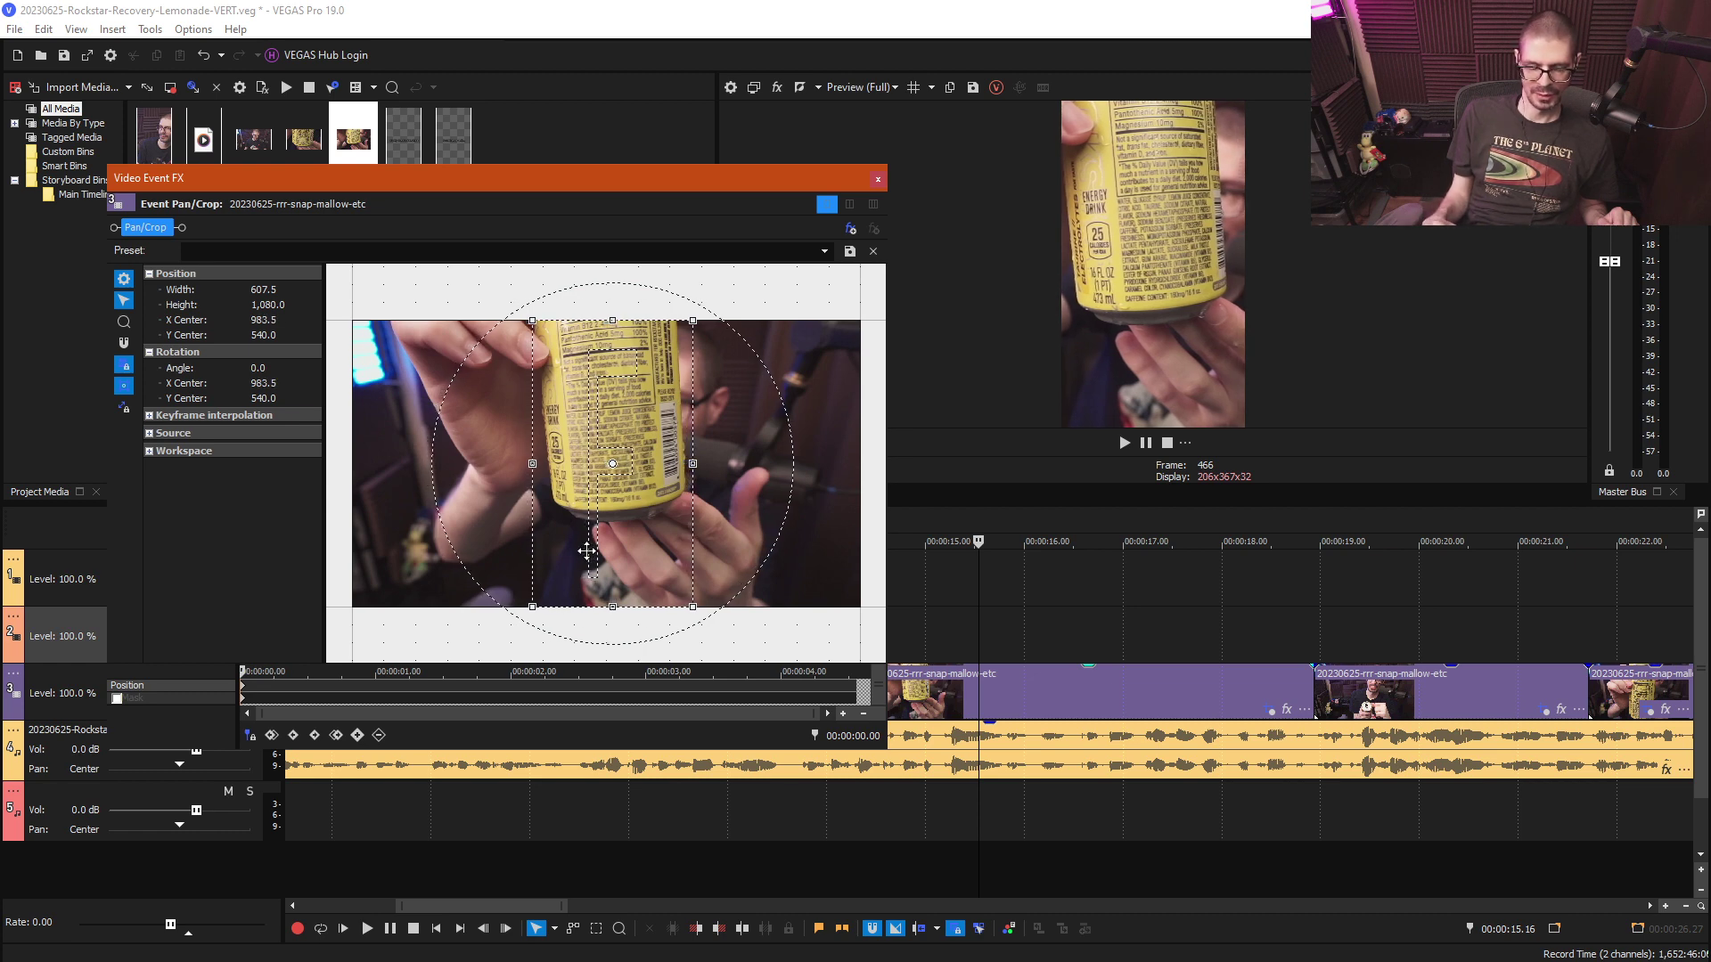
drag(530, 610, 548, 592)
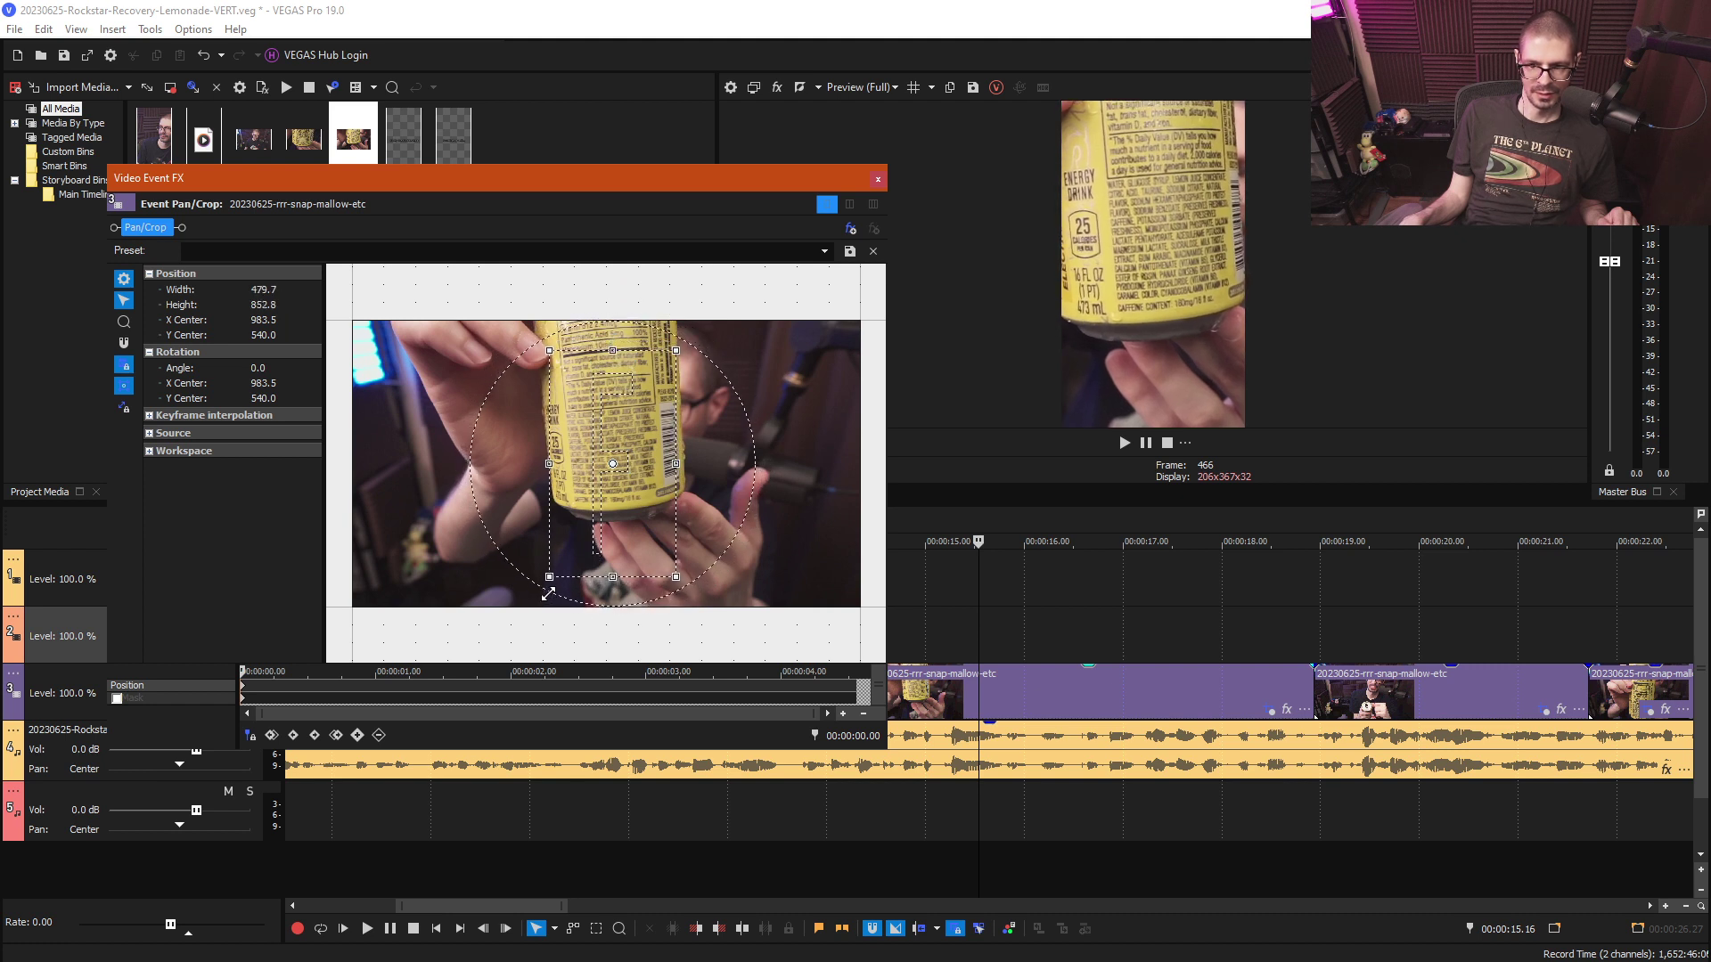
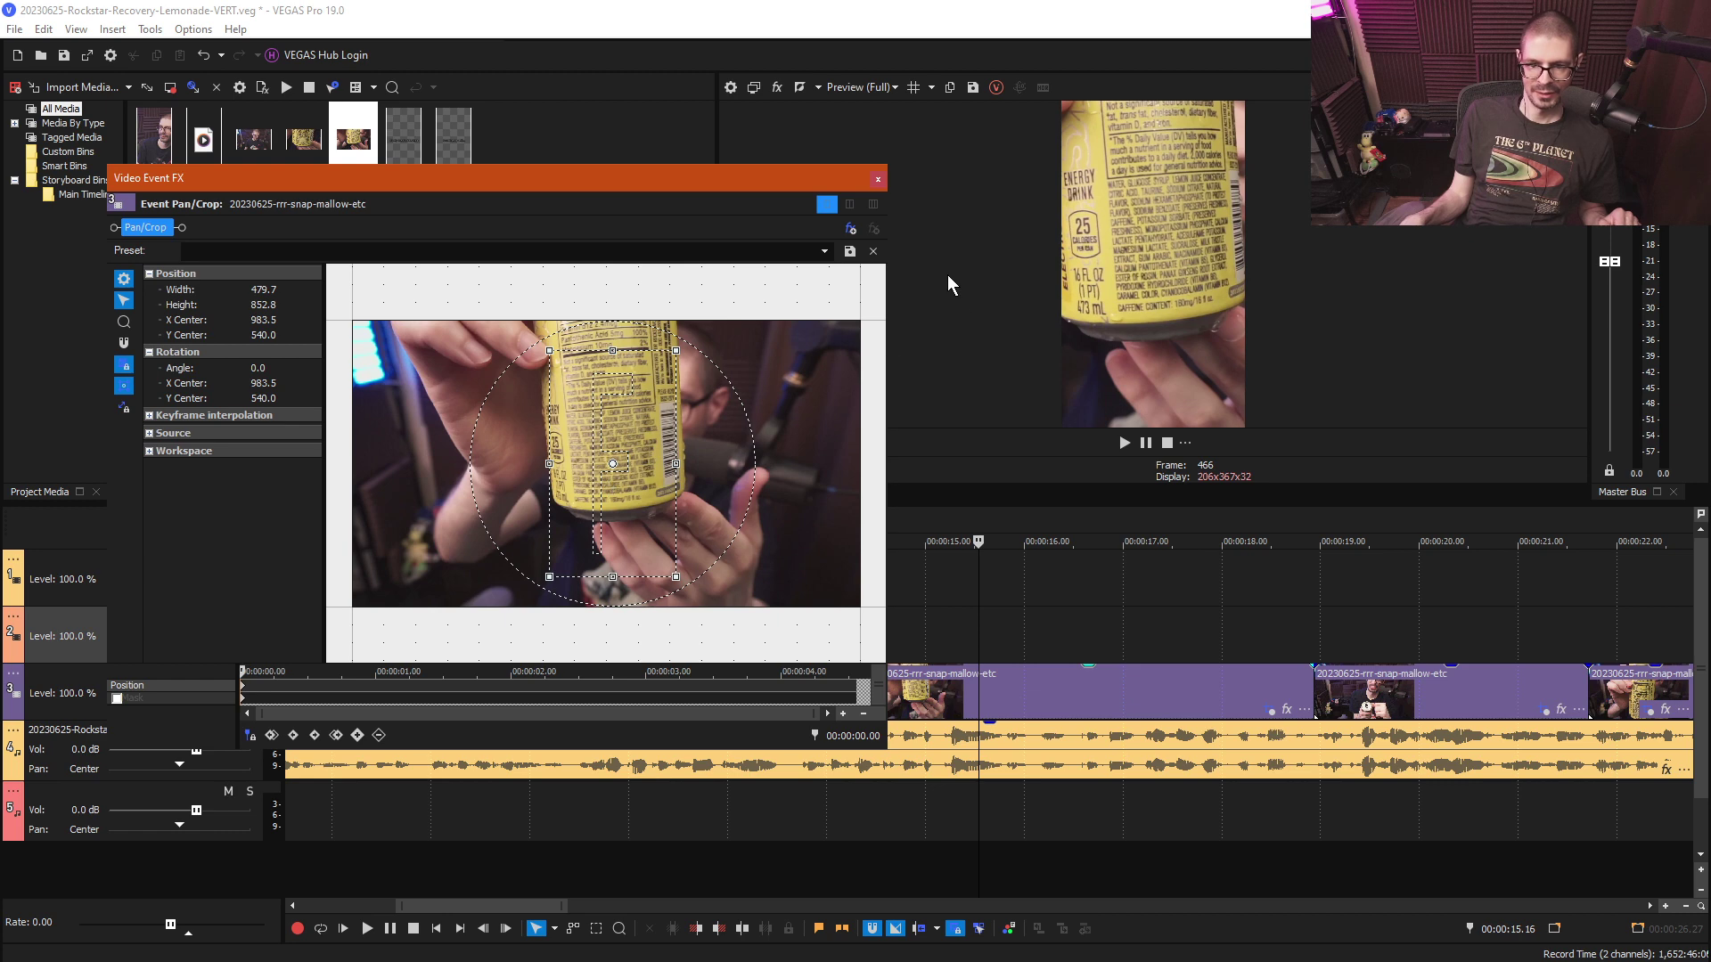
click(878, 180)
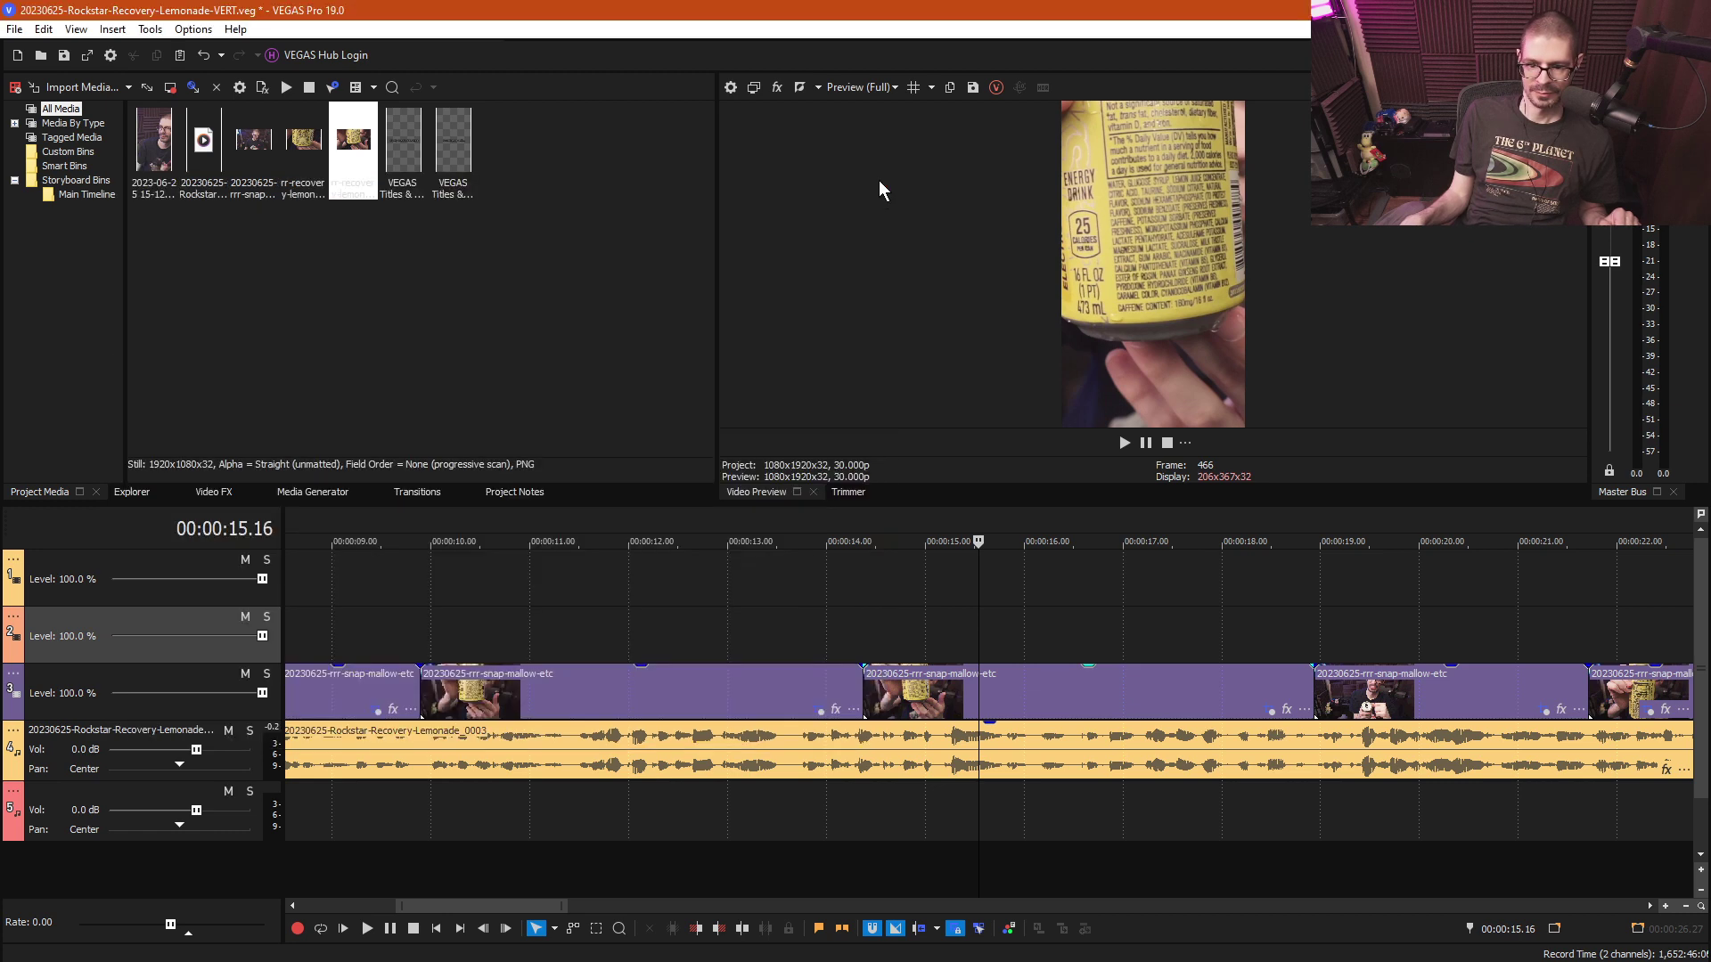
- Play the can clip around 00:00:16 and shift its crop frame to an X center of about 1,004
click(795, 622)
key(space)
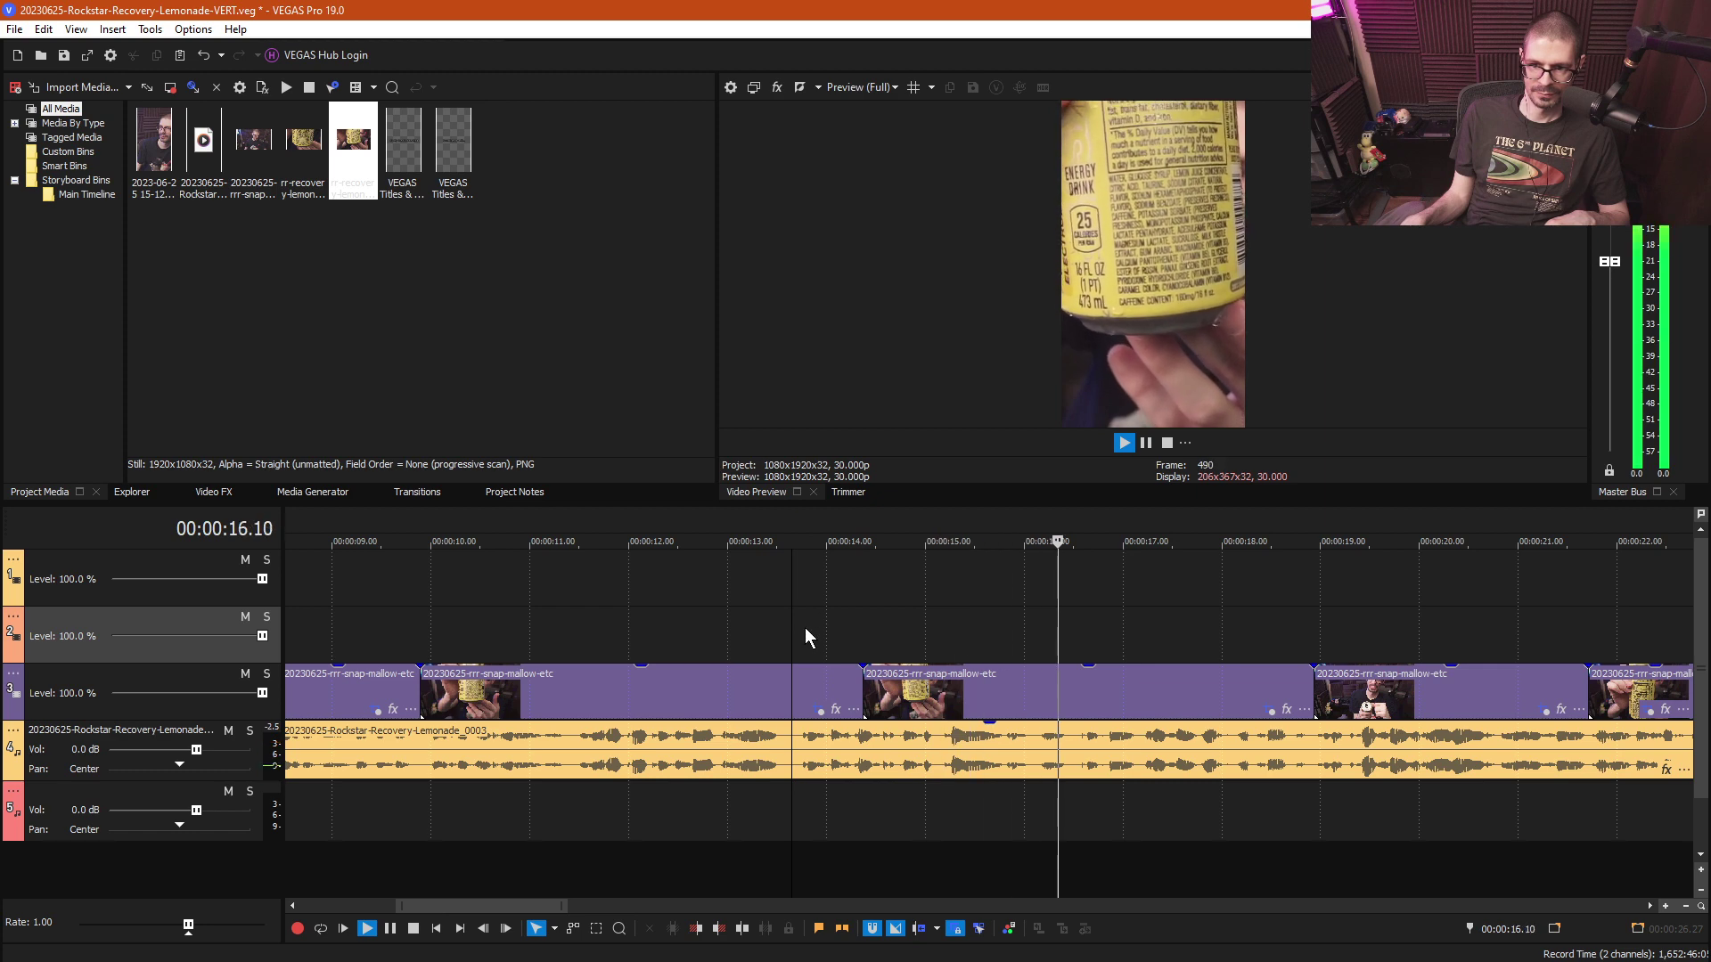
key(space)
click(1286, 709)
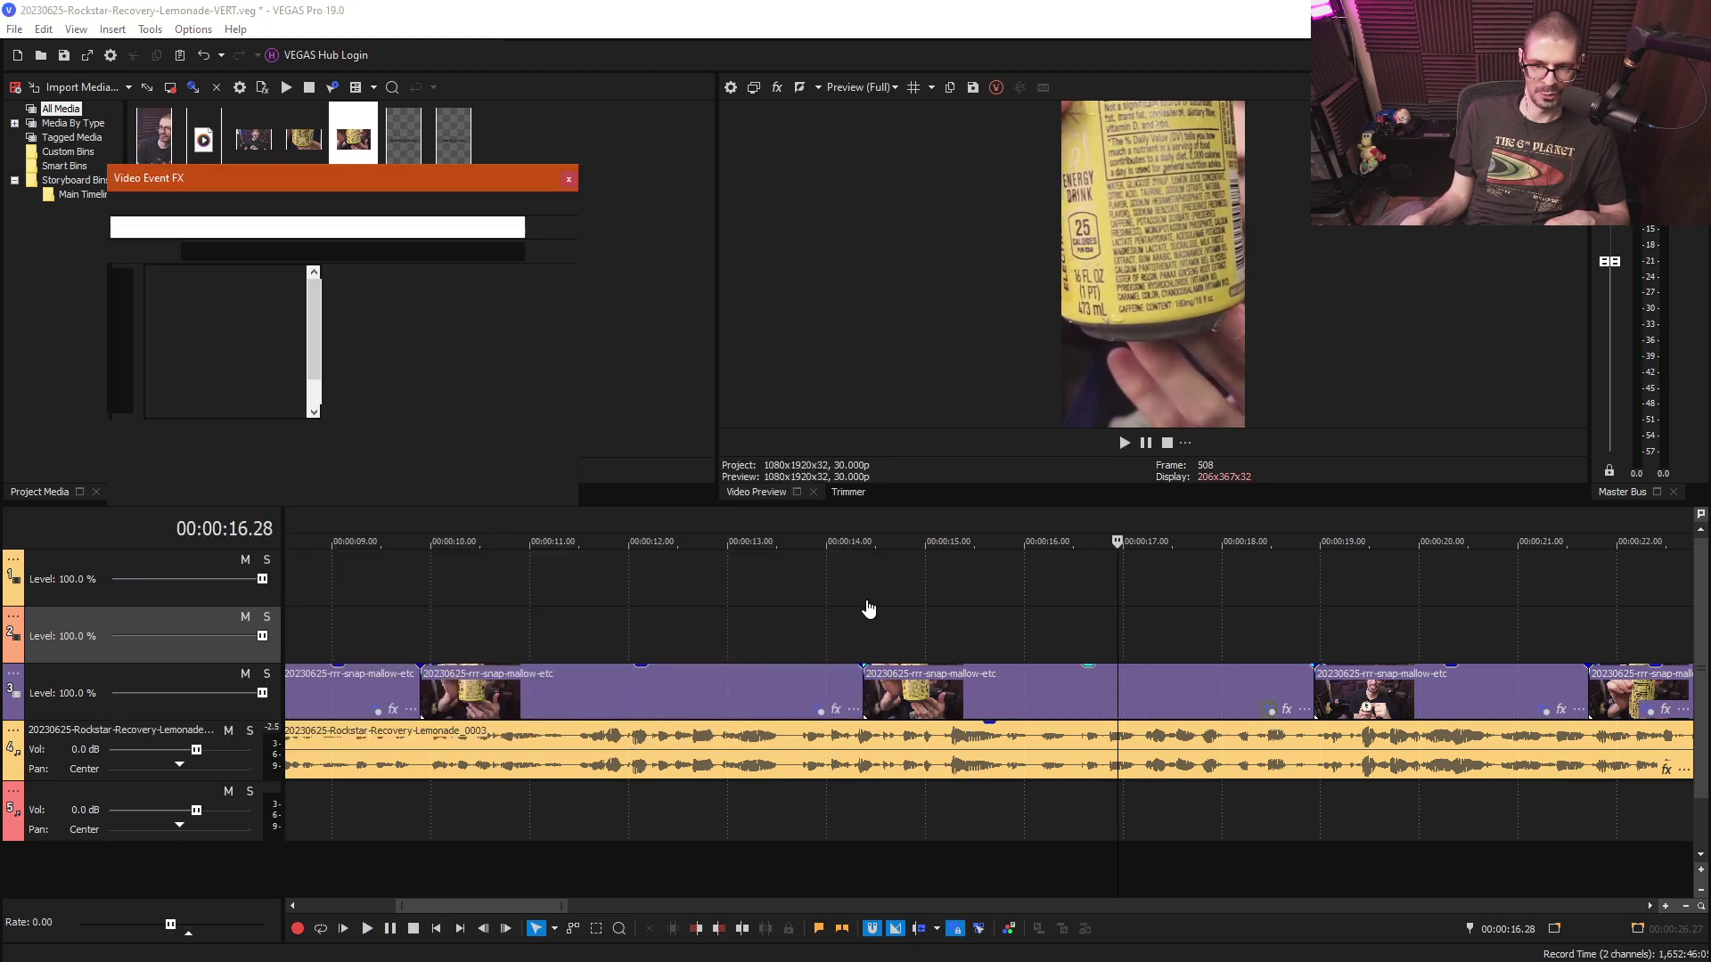
drag(595, 505, 596, 506)
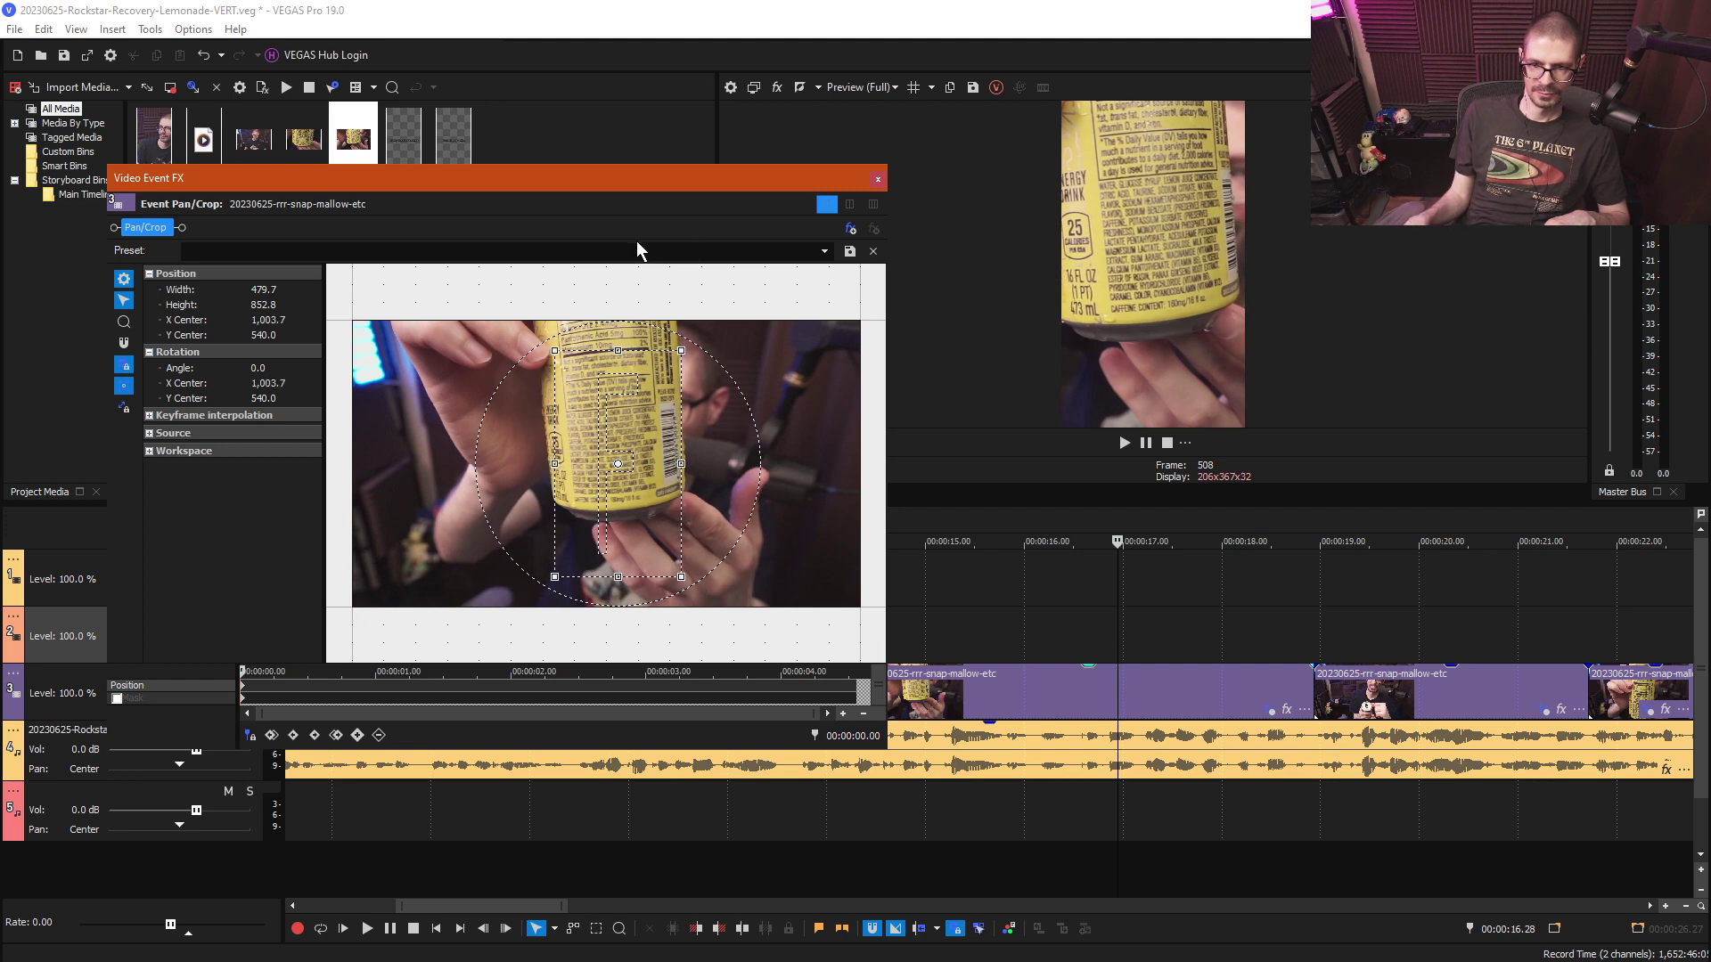
click(878, 181)
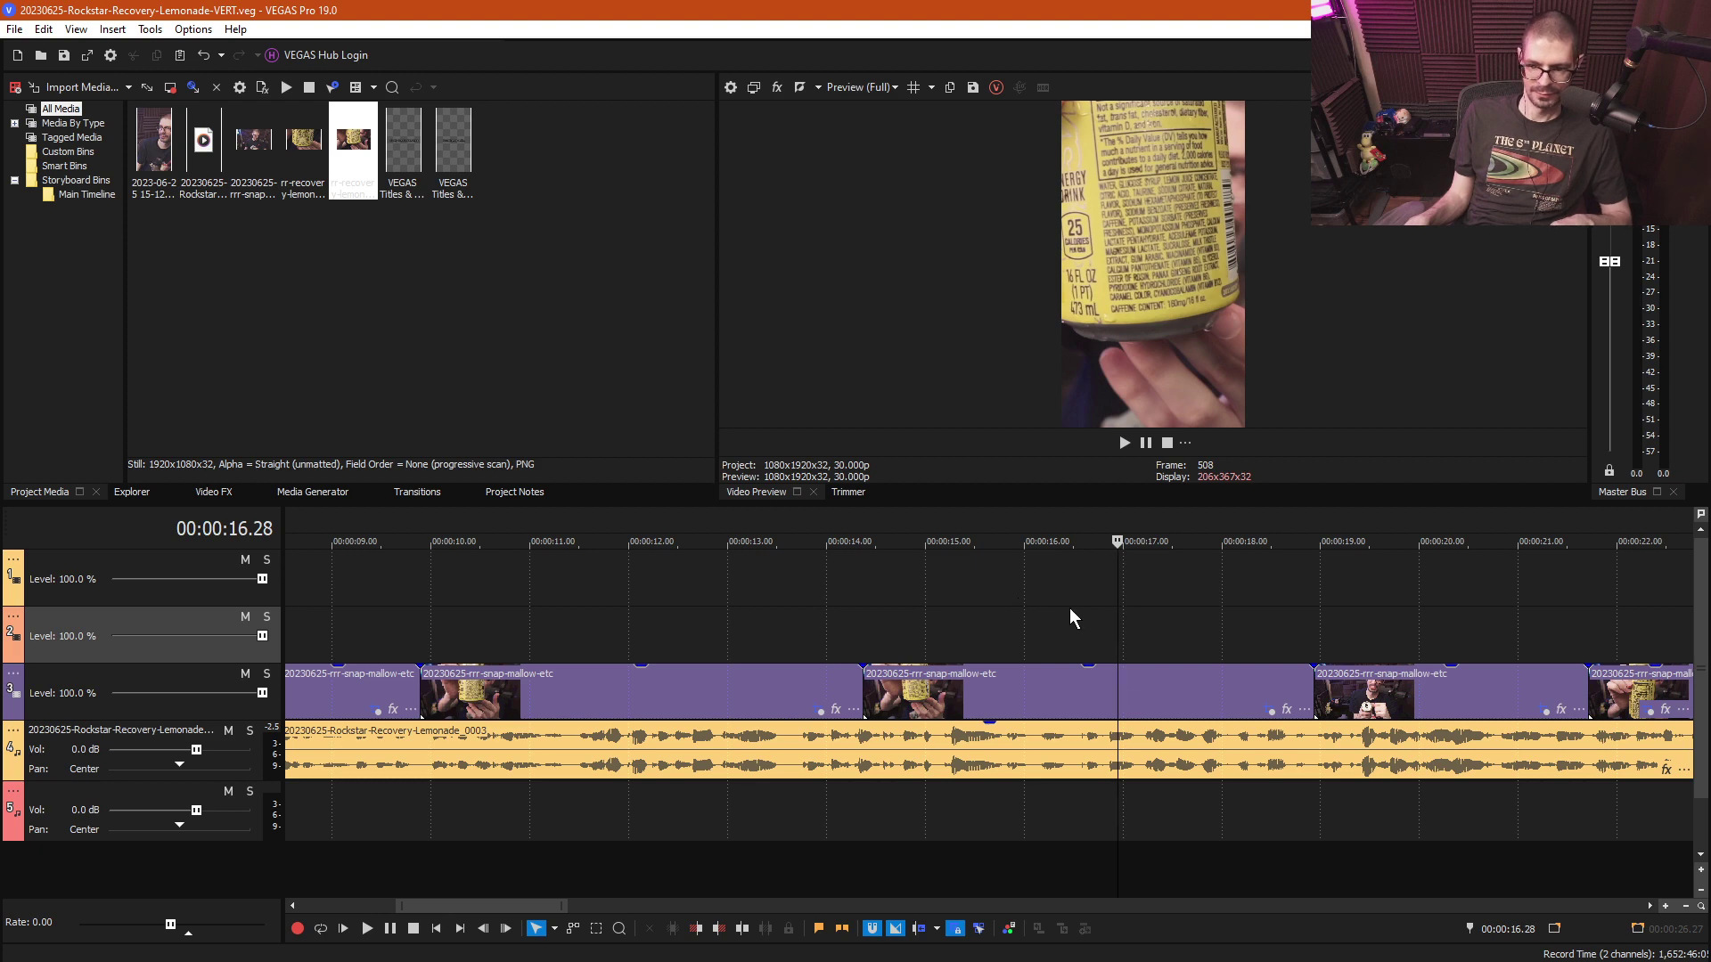
- Center the crop on the man holding the can in the clip at about 00:00:19, with an X center of about 1,098
key(space)
scroll(1178, 626, down, 2)
scroll(1071, 603, down, 1)
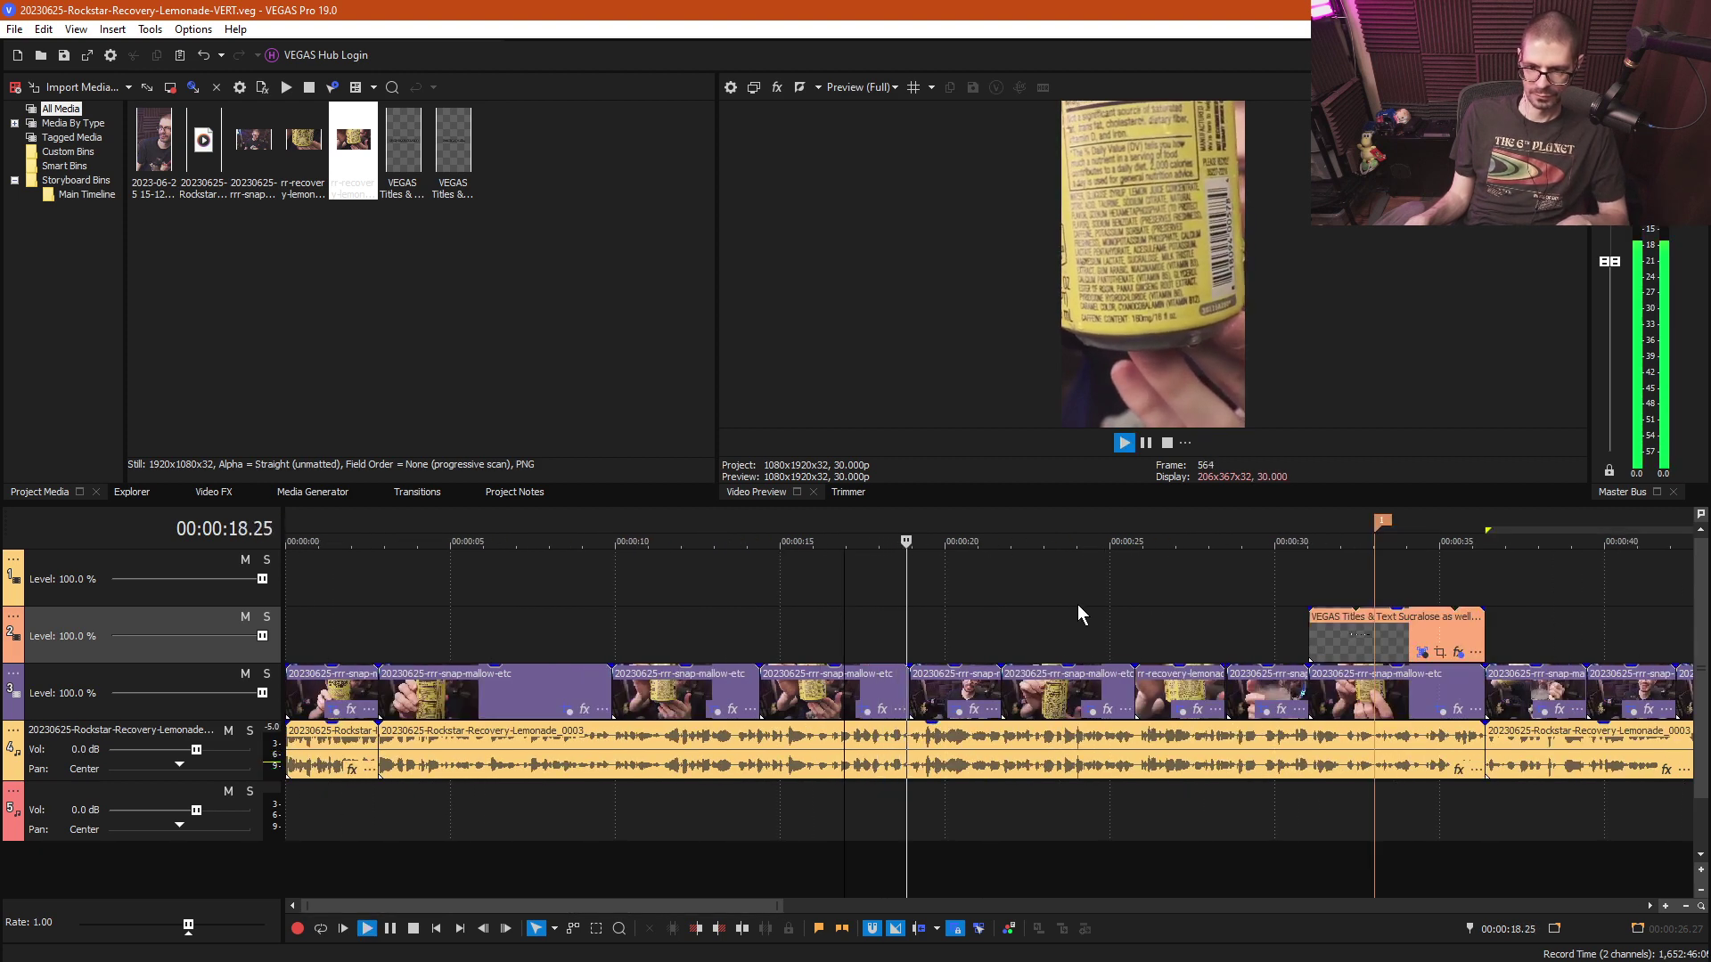
scroll(1077, 605, up, 1)
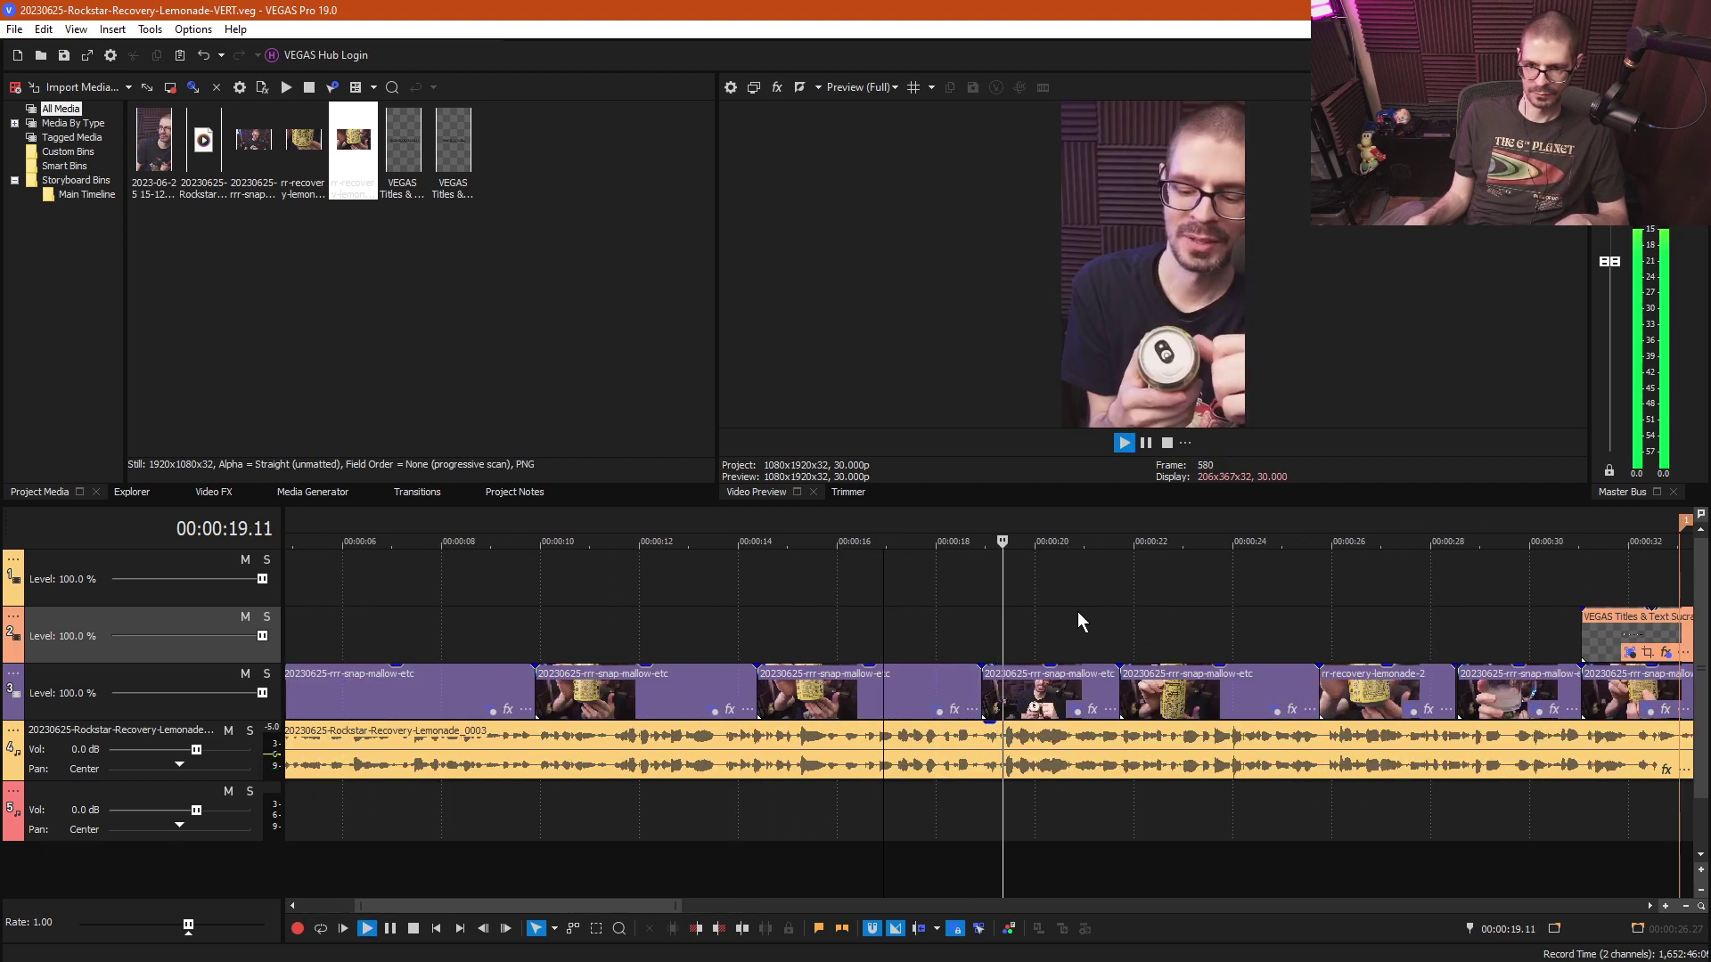
click(1078, 709)
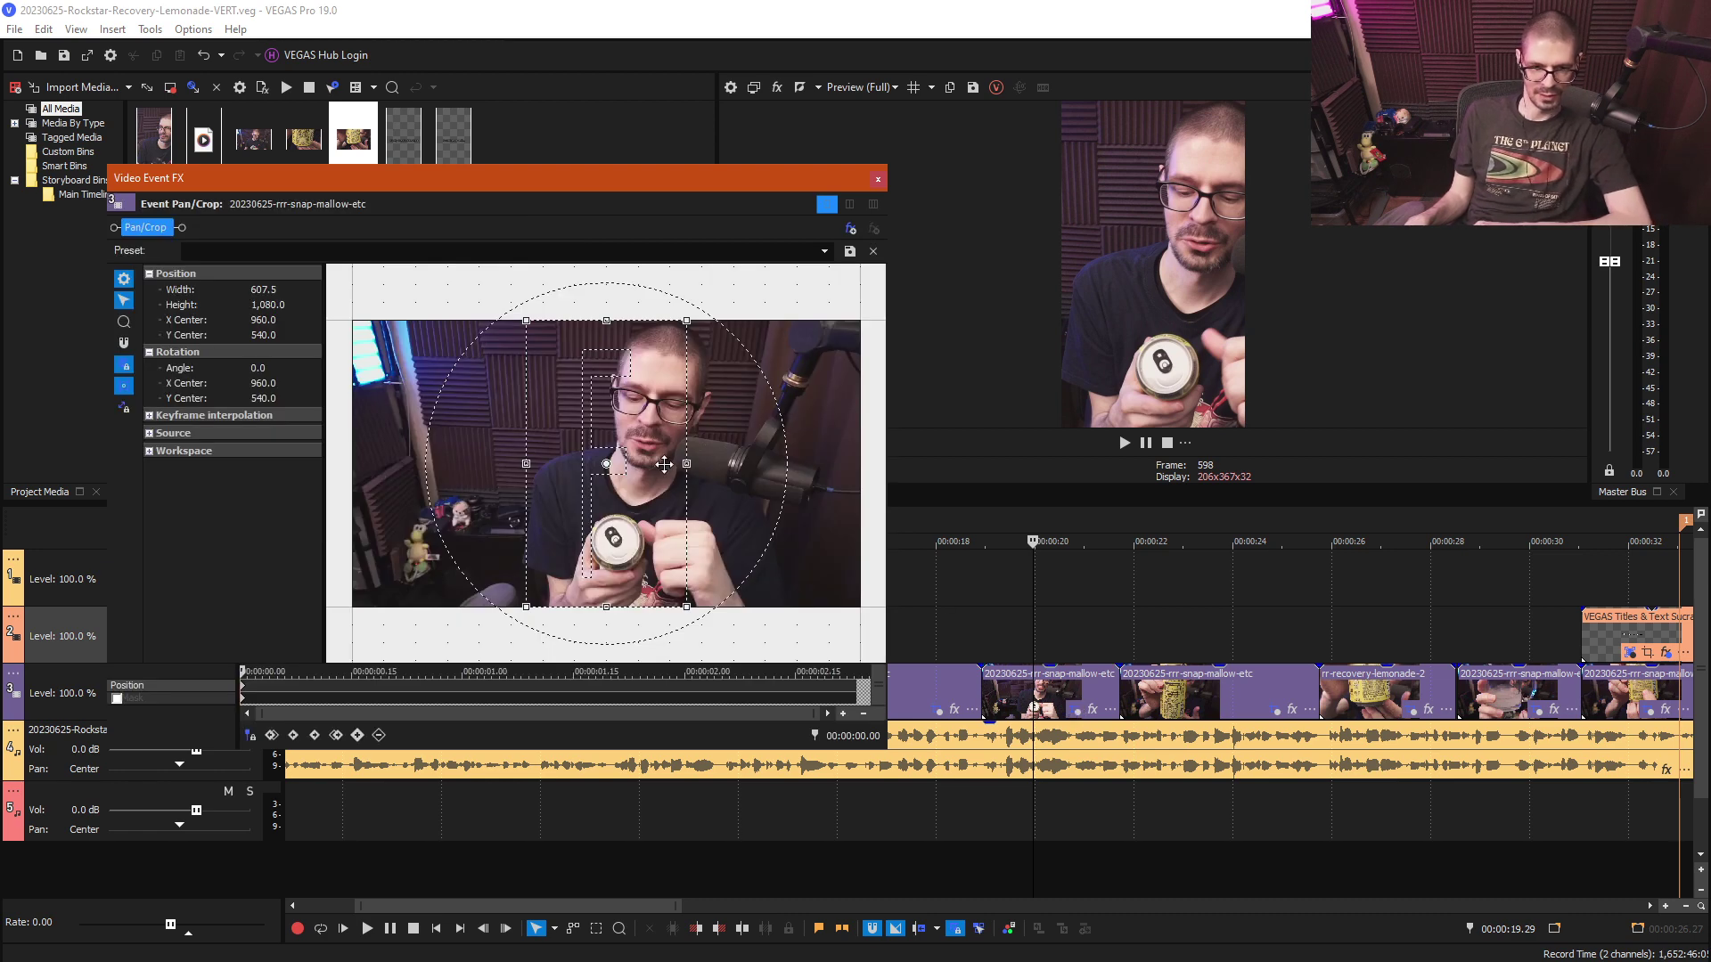
drag(664, 464, 665, 464)
drag(665, 464, 665, 464)
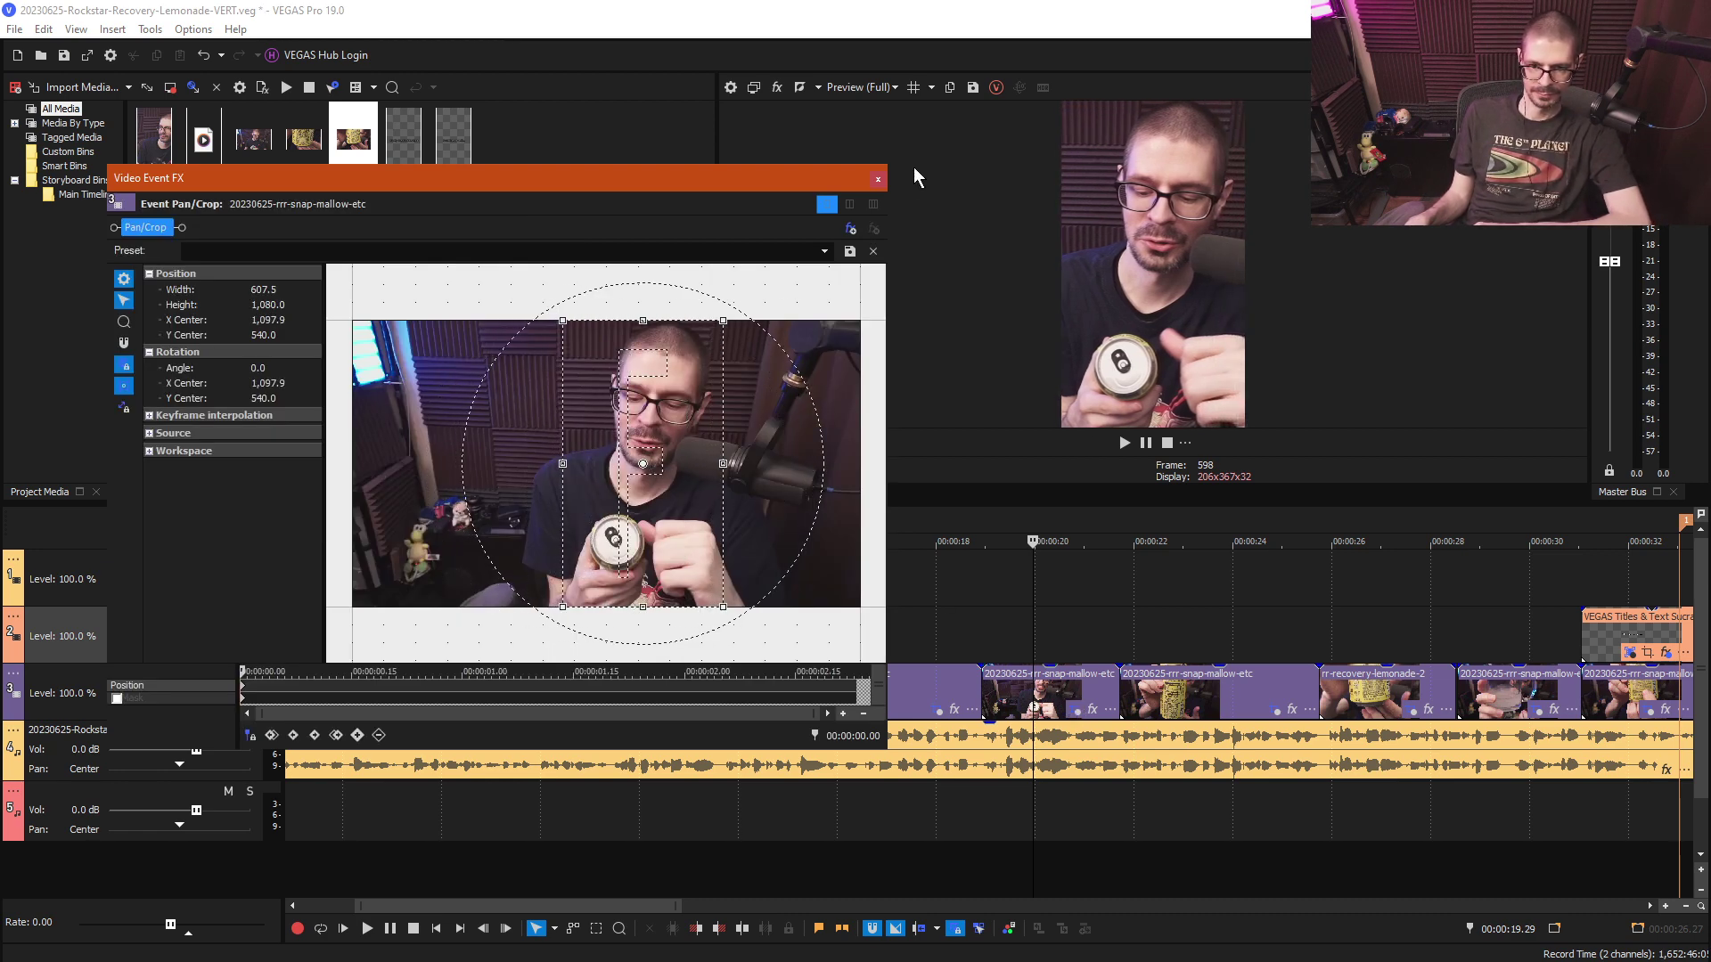
click(881, 185)
- Play to the nutrition label clip at about 00:00:23 and shift its Pan/Crop frame to an X center of about 1,000
key(space)
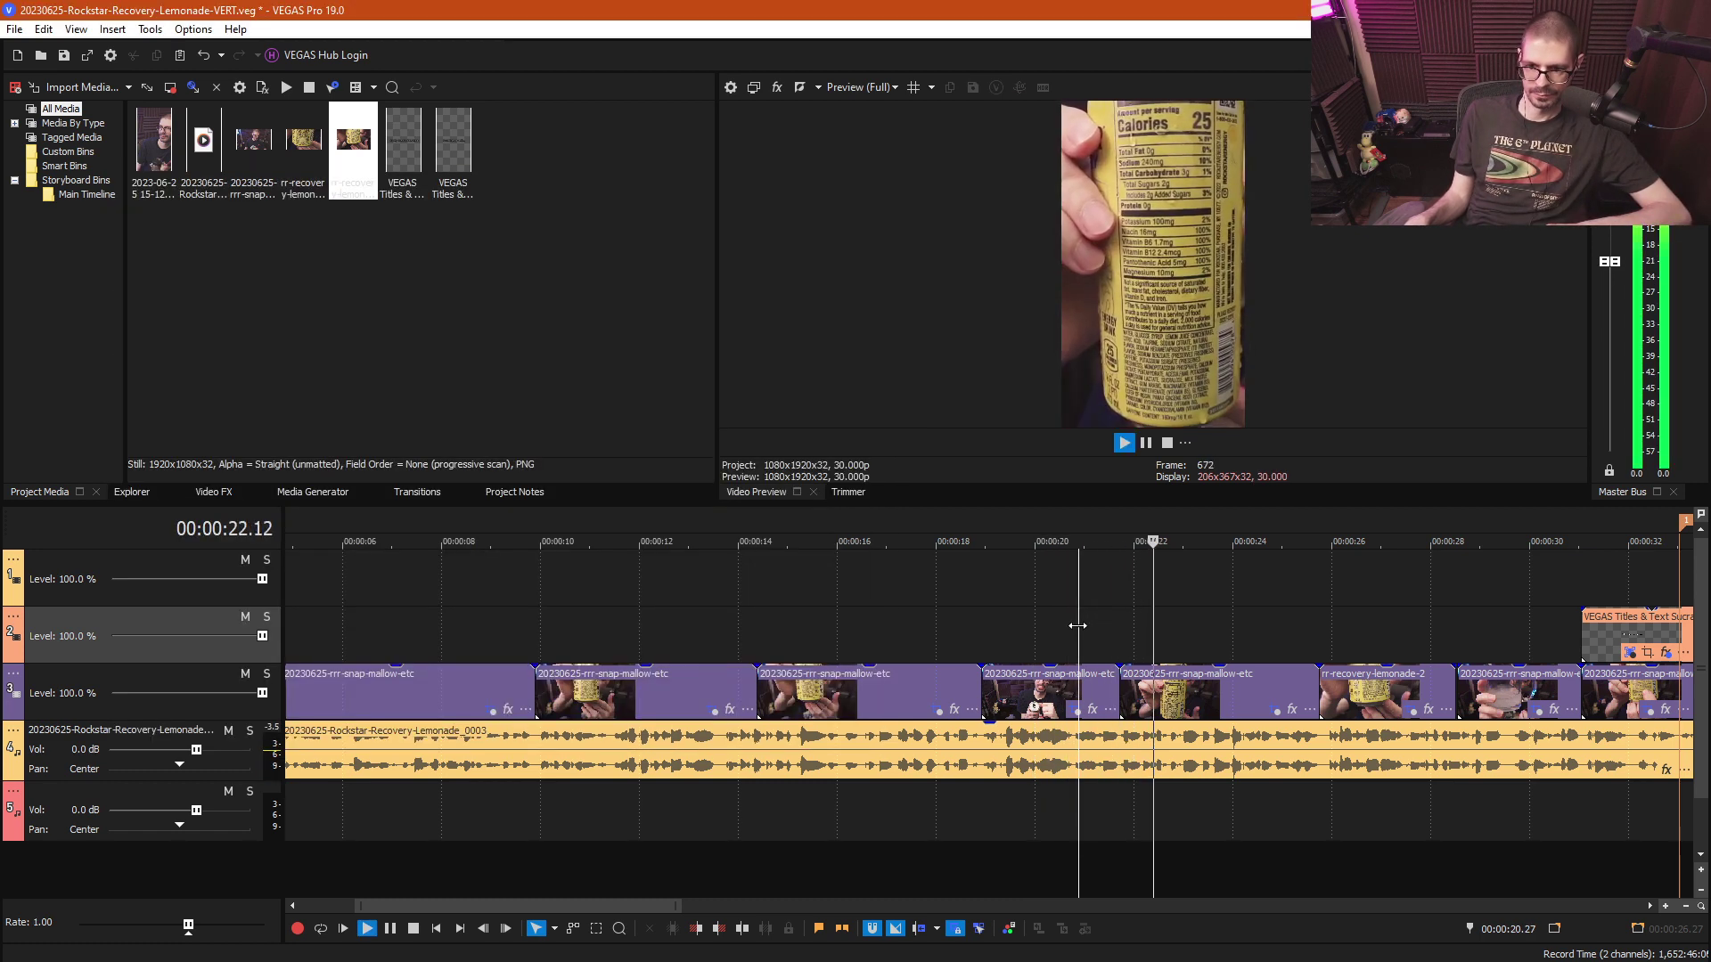
key(Return)
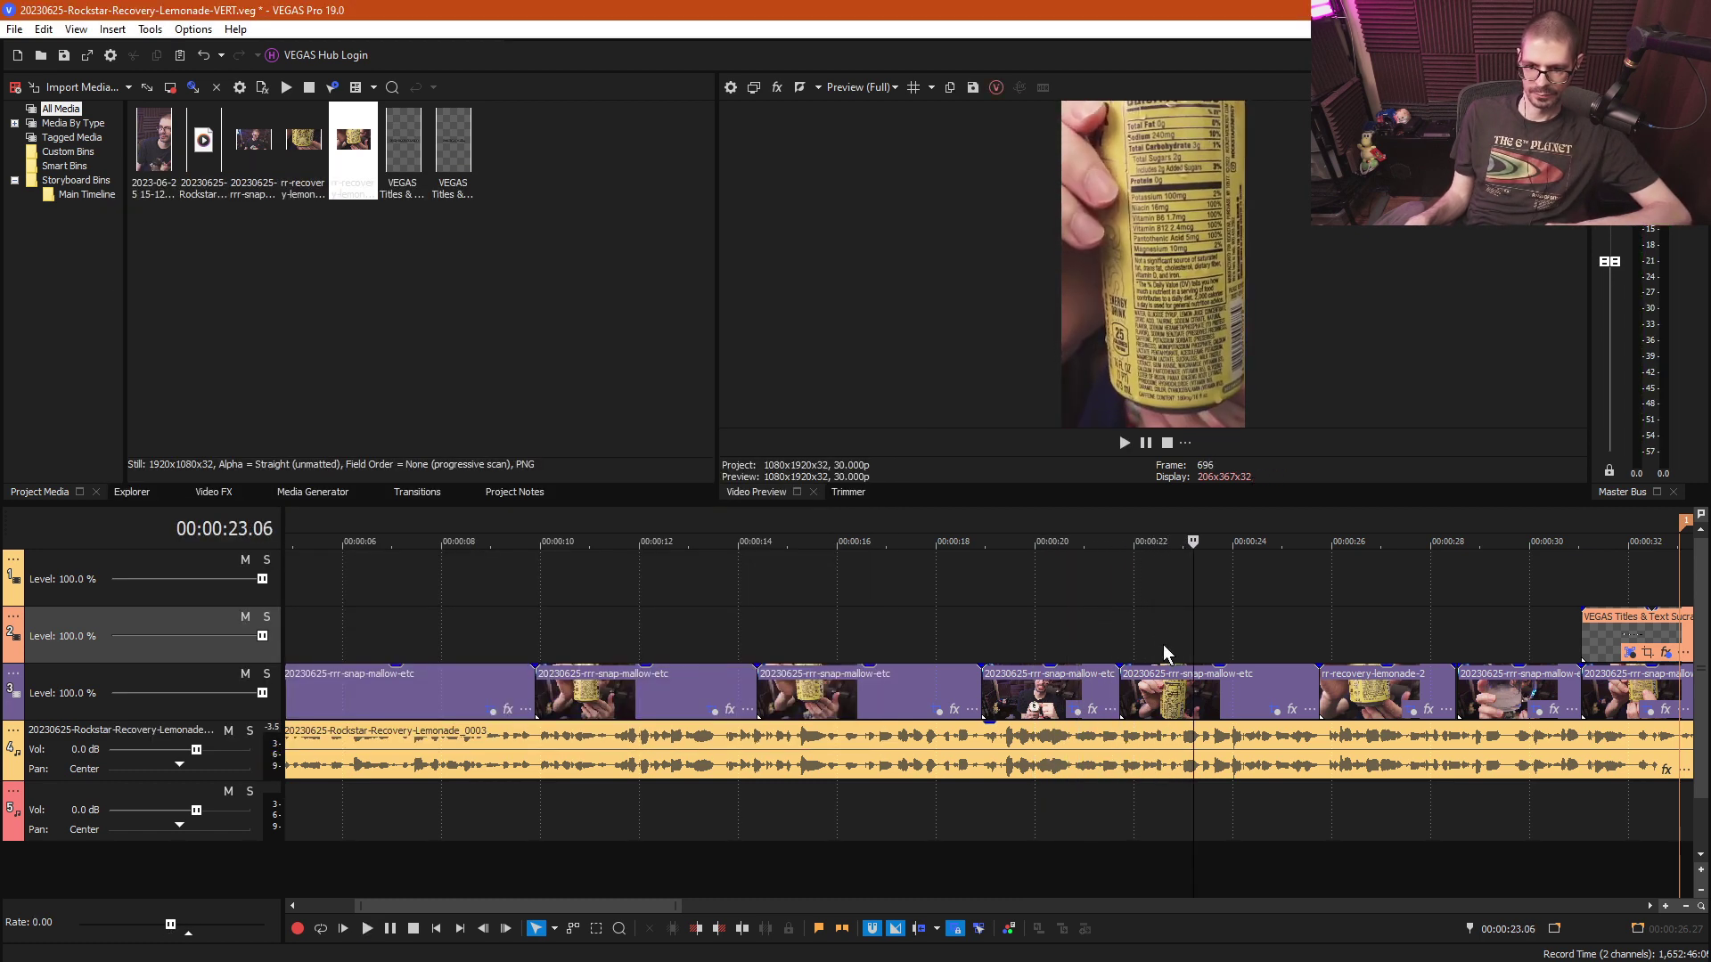
click(1274, 710)
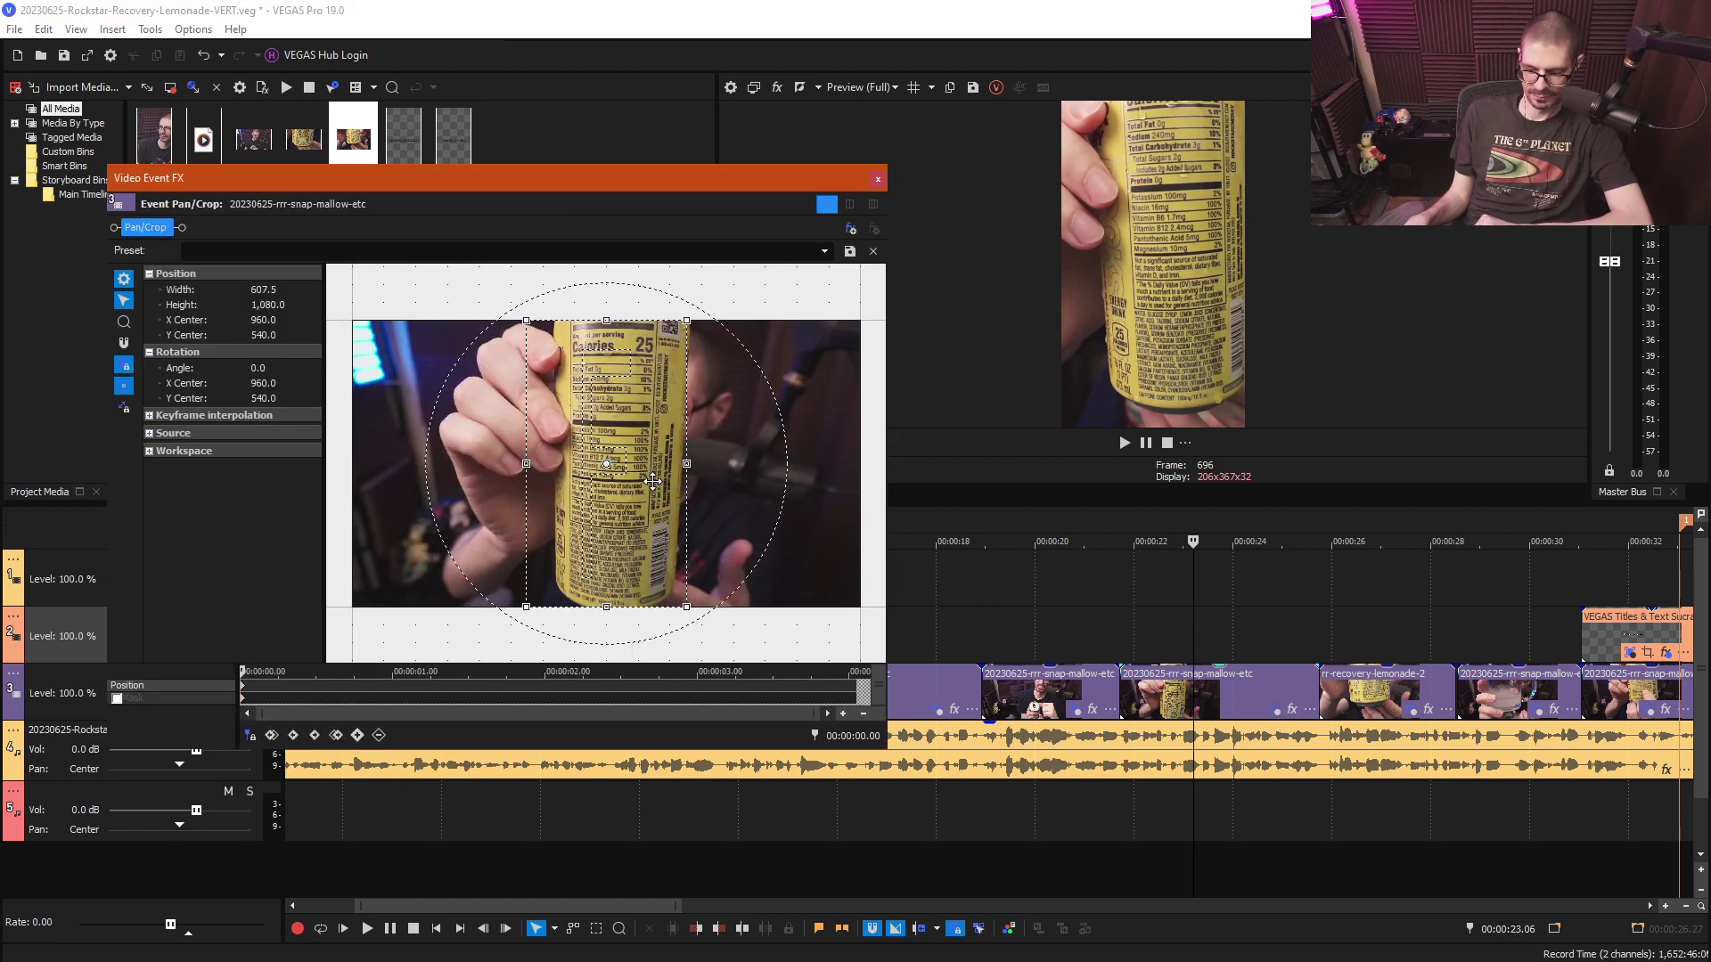
drag(652, 481, 663, 481)
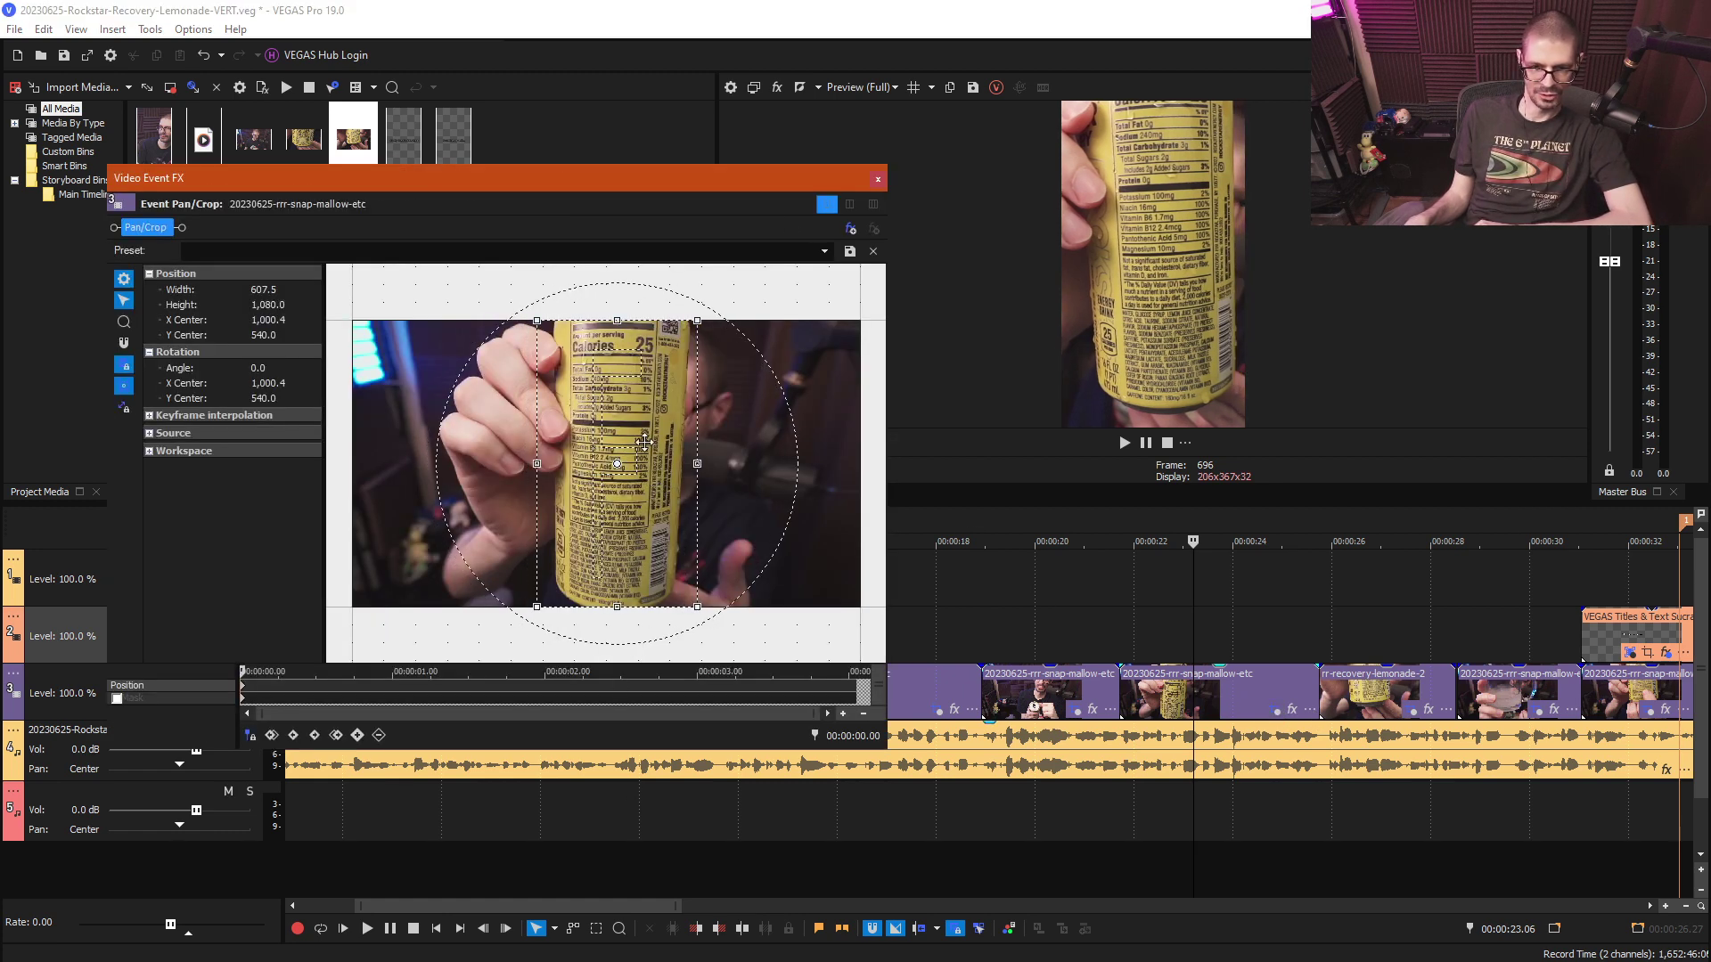
click(877, 179)
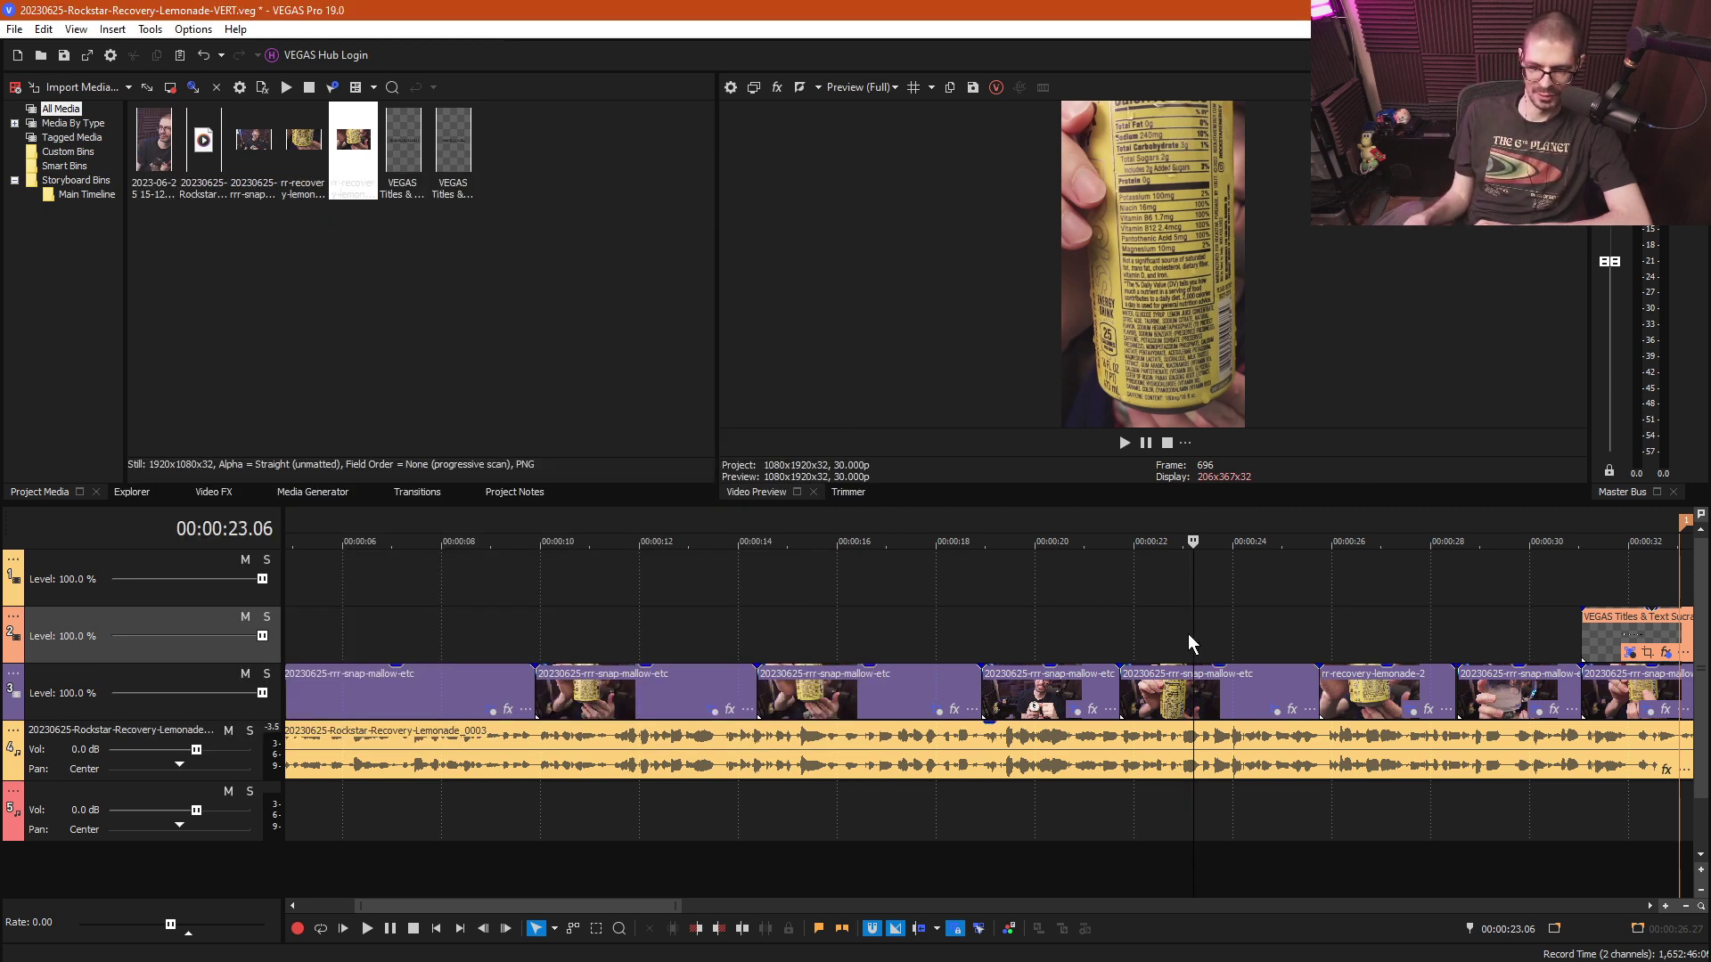
- Check the nutrition label clip near 00:00:24 and refine its crop frame to an X center of about 1,034
drag(1193, 635, 1257, 648)
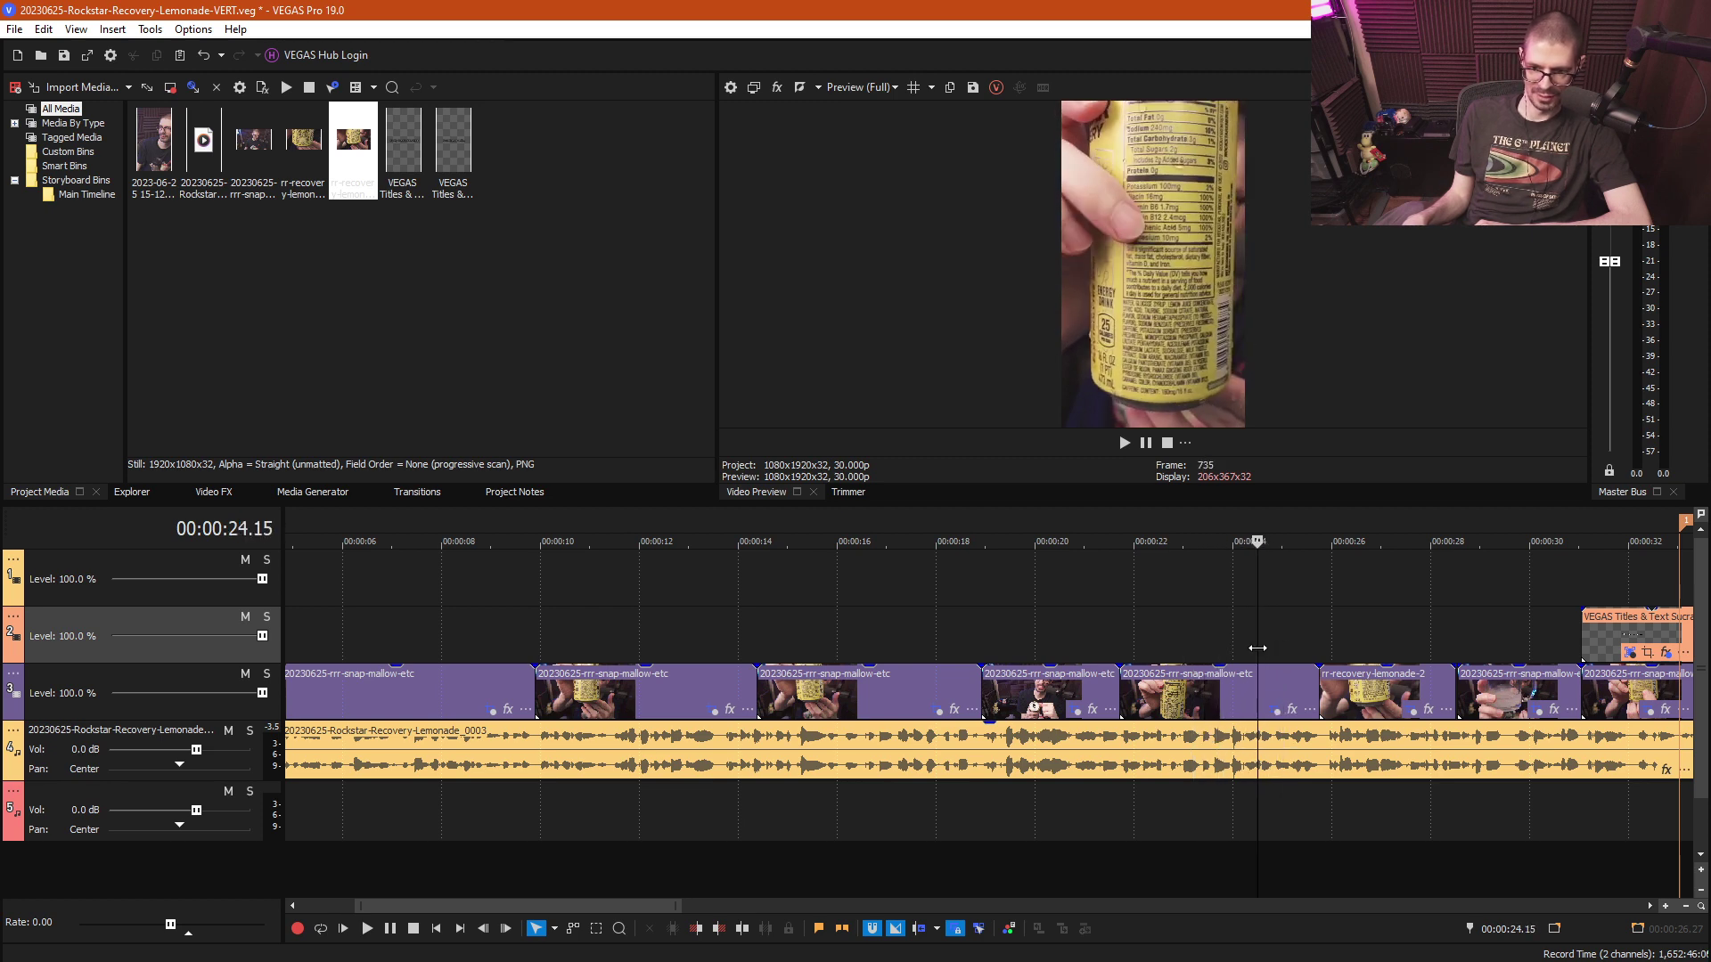
click(1291, 709)
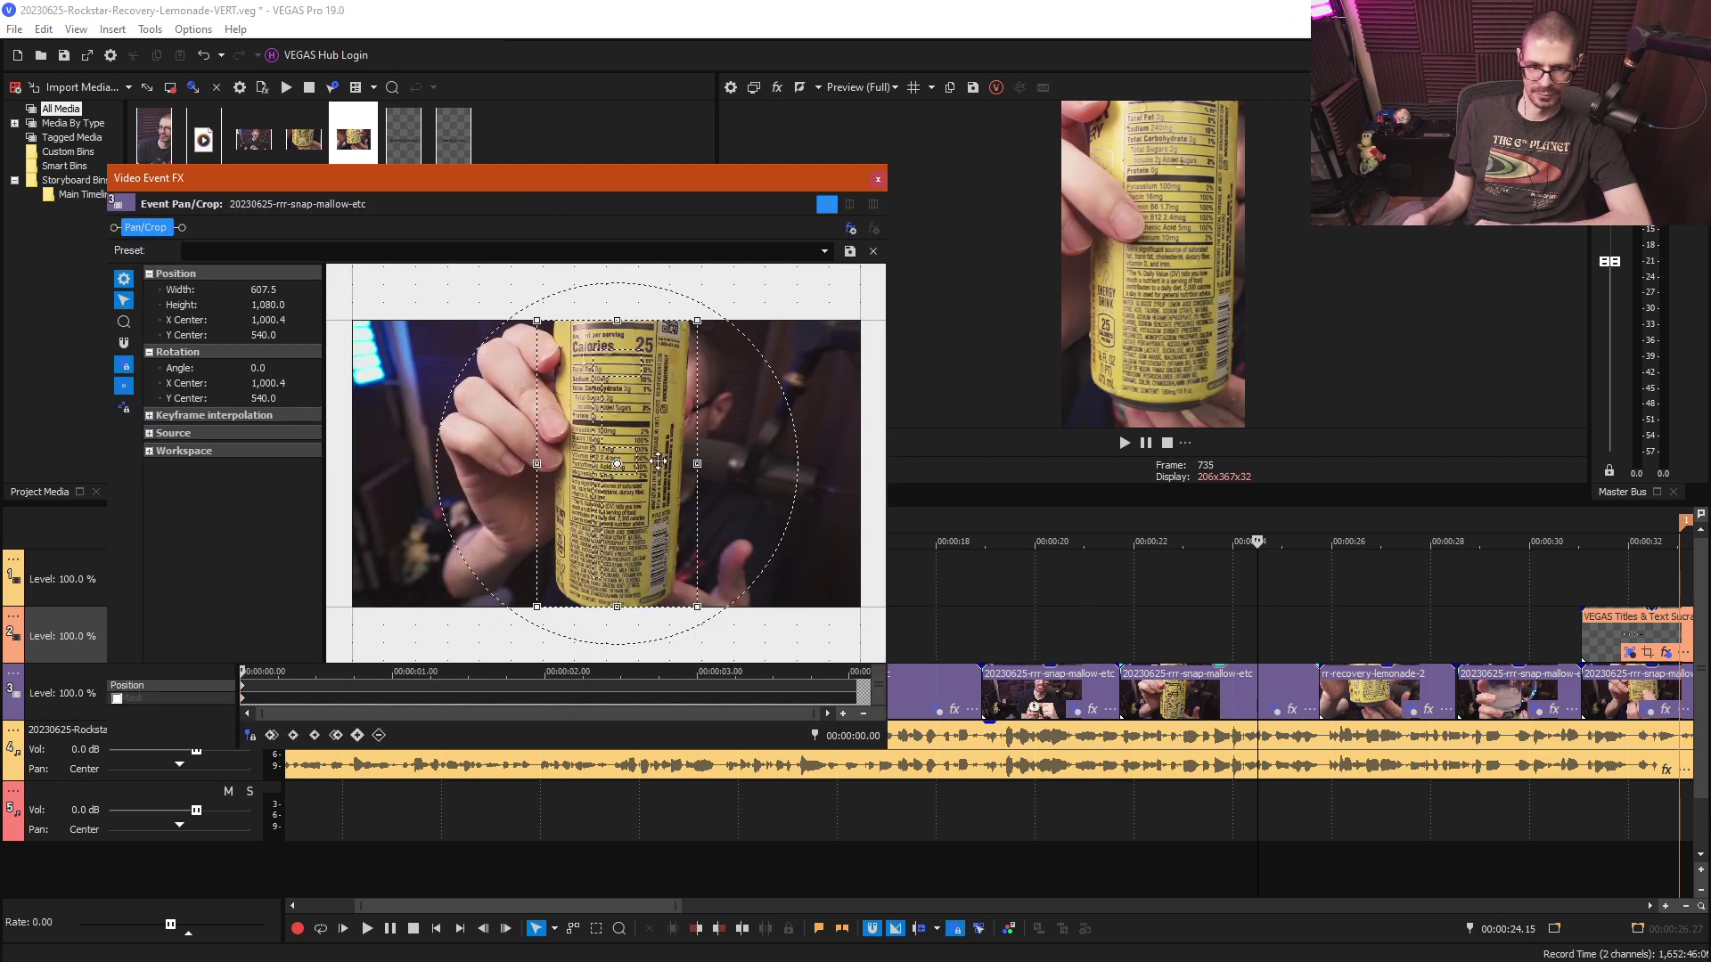
drag(604, 479, 609, 468)
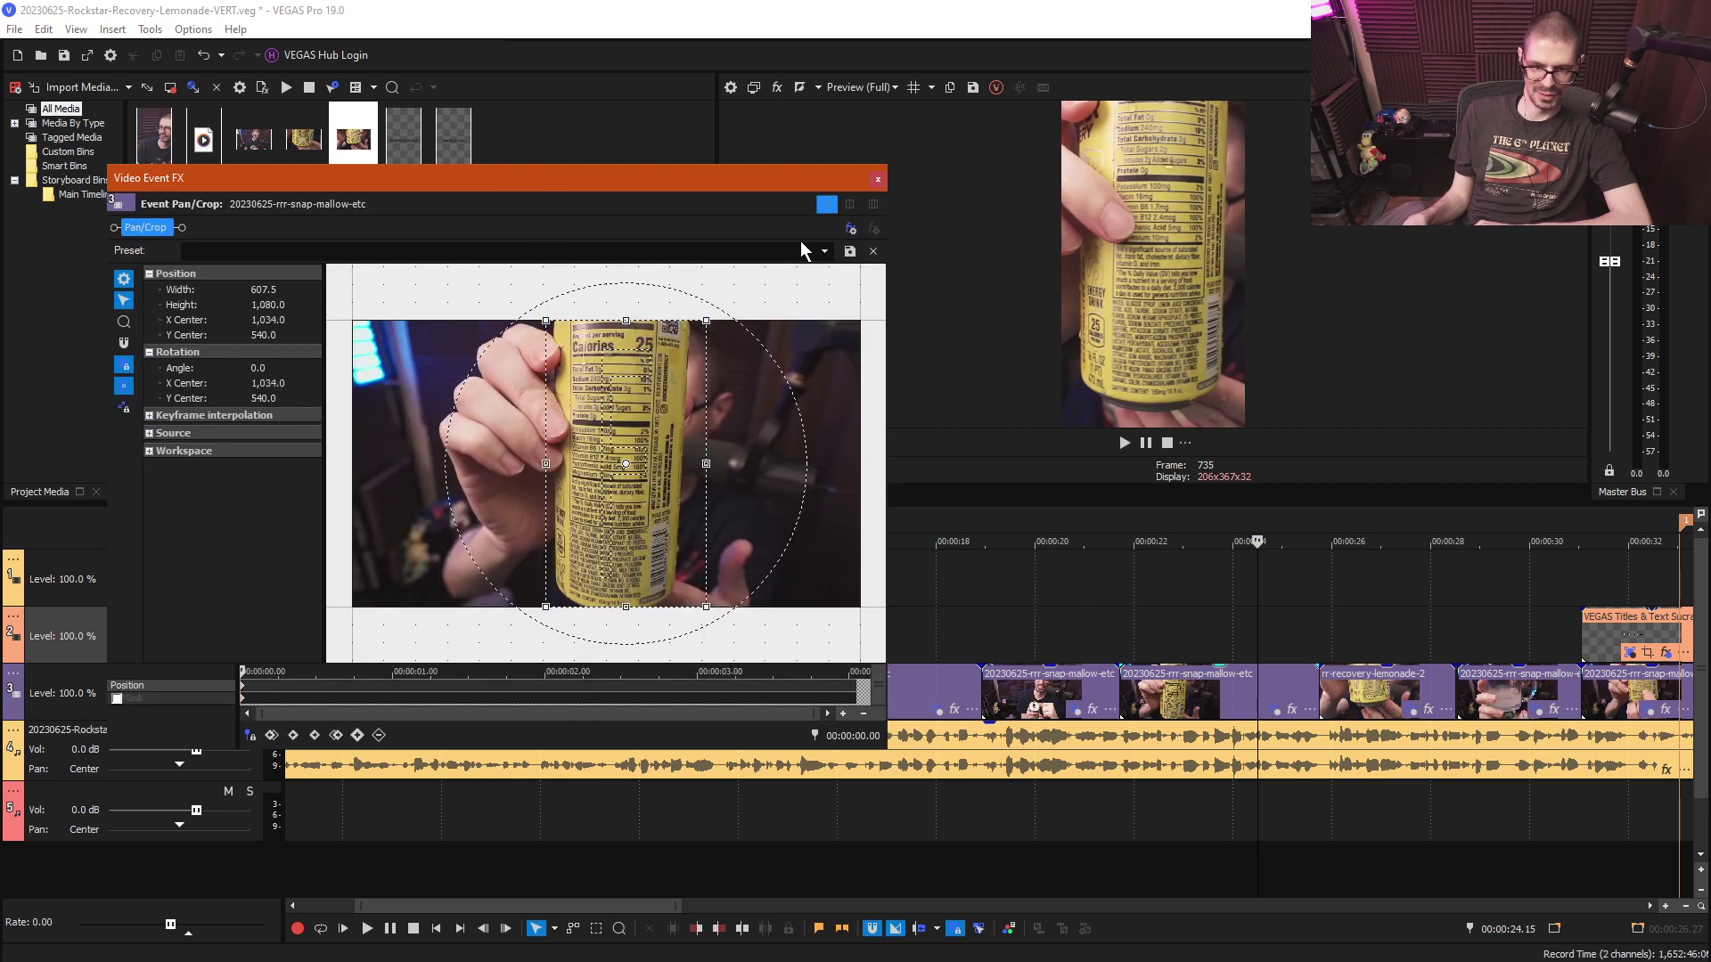
click(879, 183)
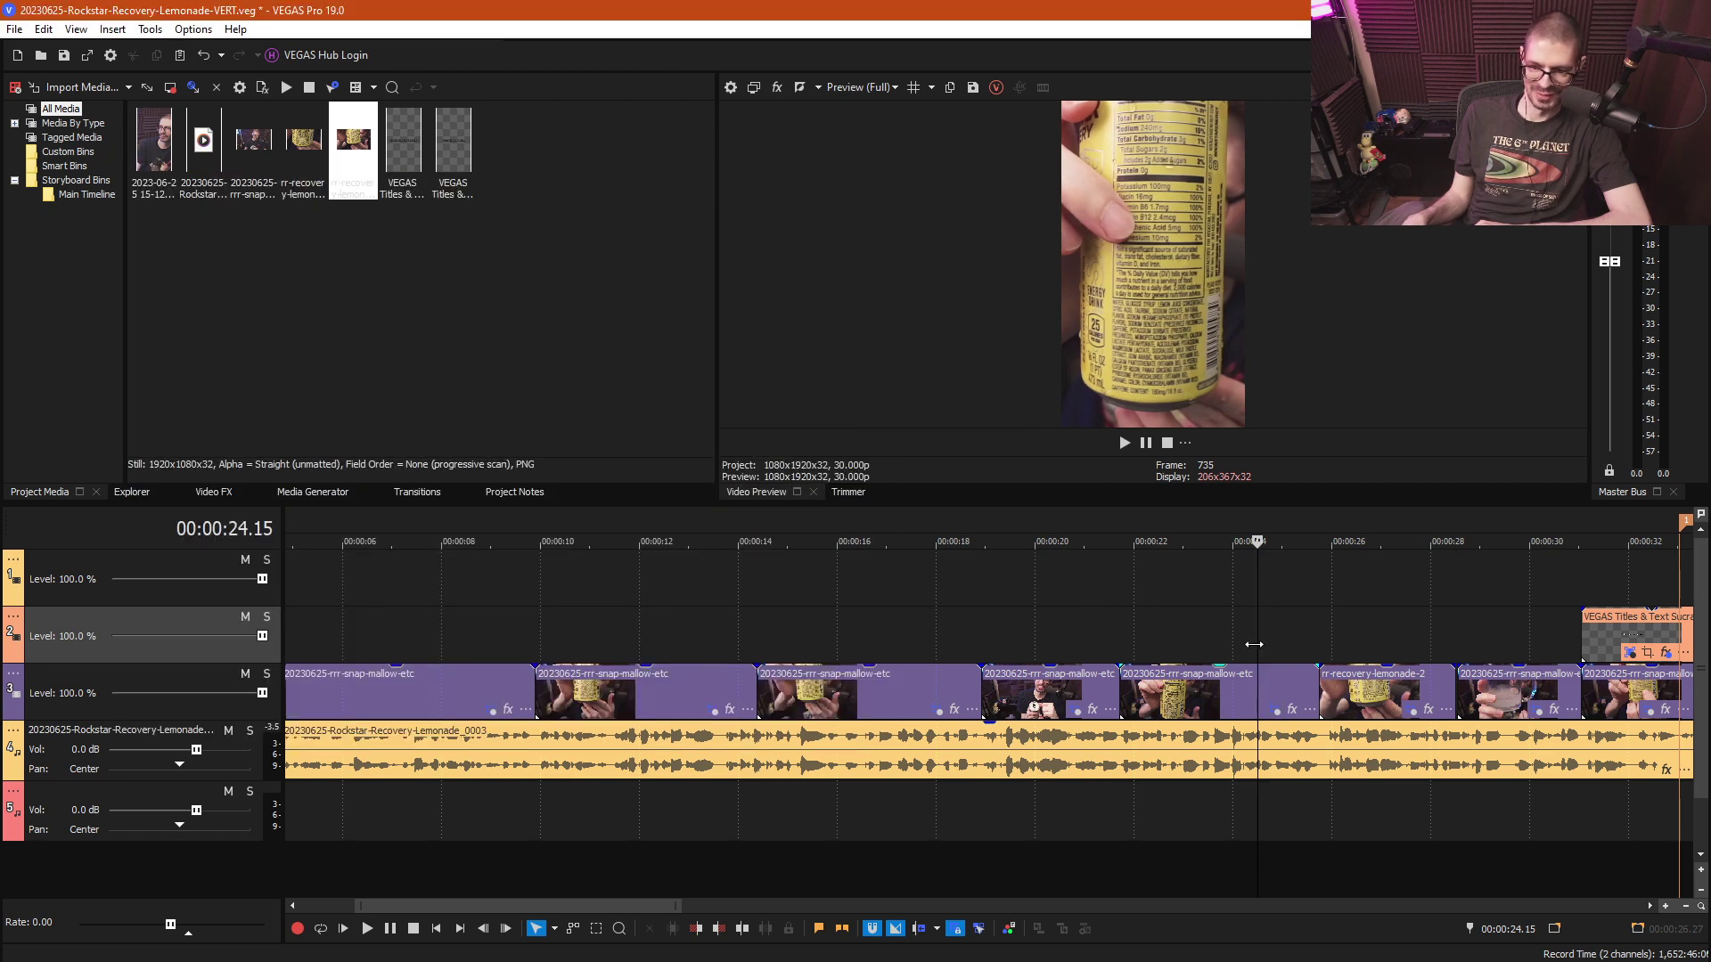
- Extend the end of the rr-recovery-lemonade-2 clip to close the small gap before the mug clip at about 00:00:28
drag(1253, 645, 1358, 646)
scroll(1395, 659, down, 2)
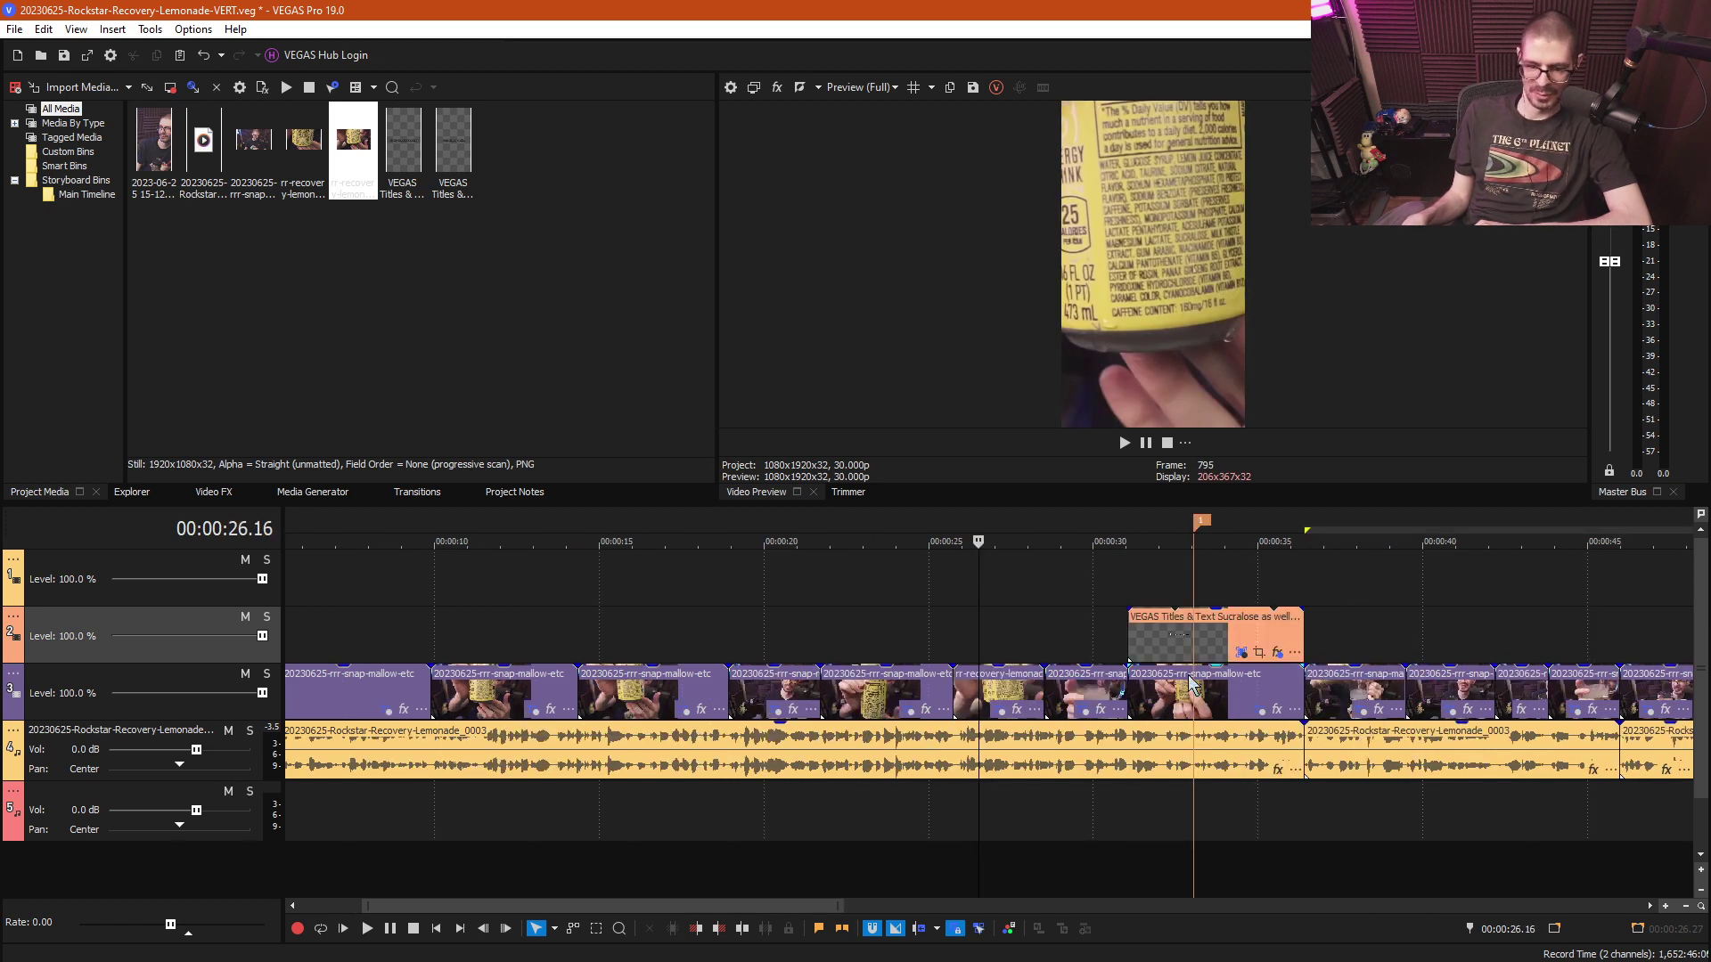
scroll(1189, 675, up, 5)
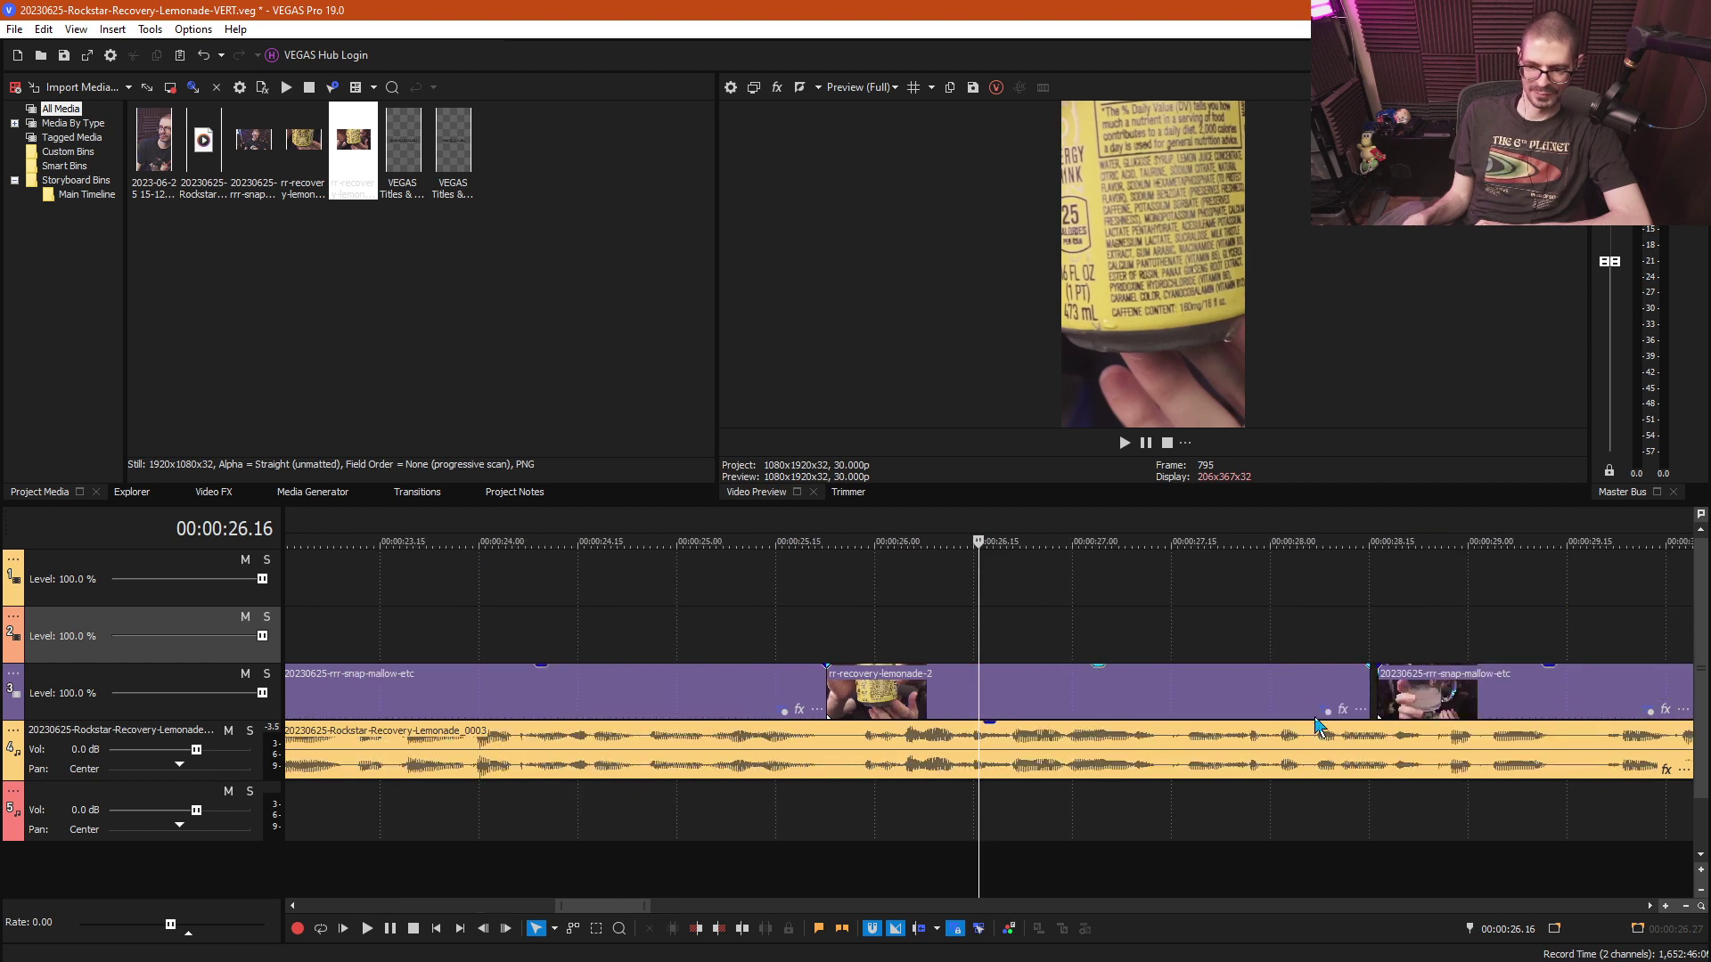
click(1356, 691)
scroll(1356, 691, up, 3)
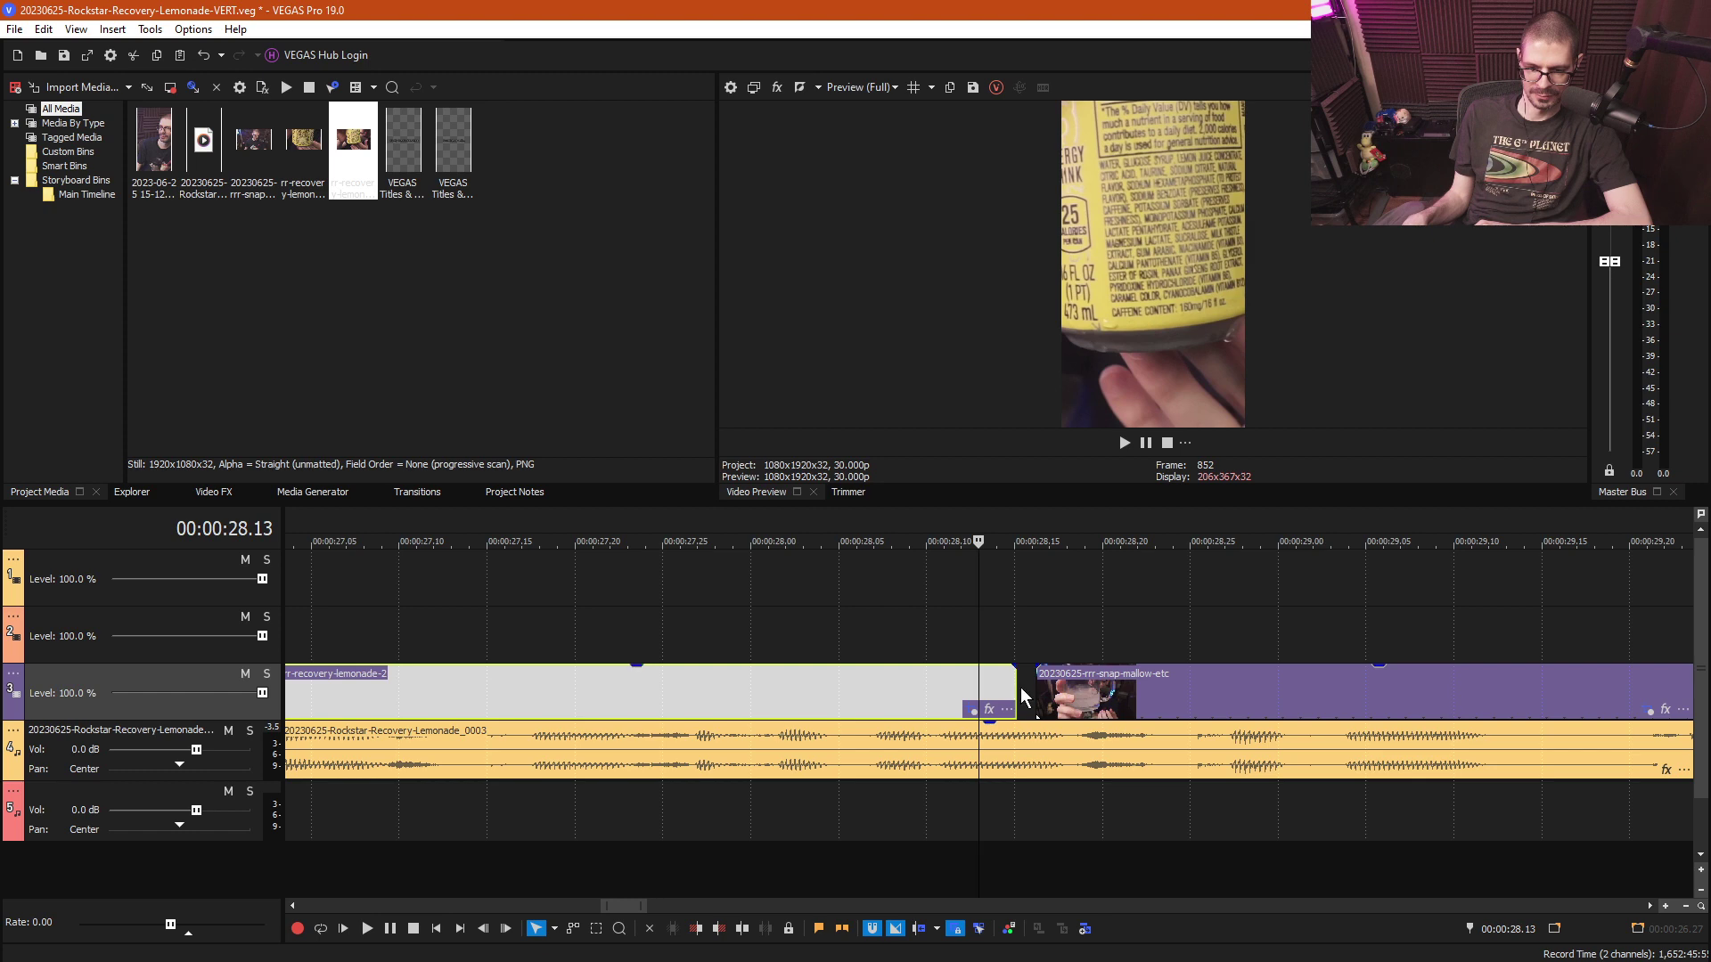
drag(1011, 686, 1032, 688)
click(863, 643)
scroll(858, 645, down, 3)
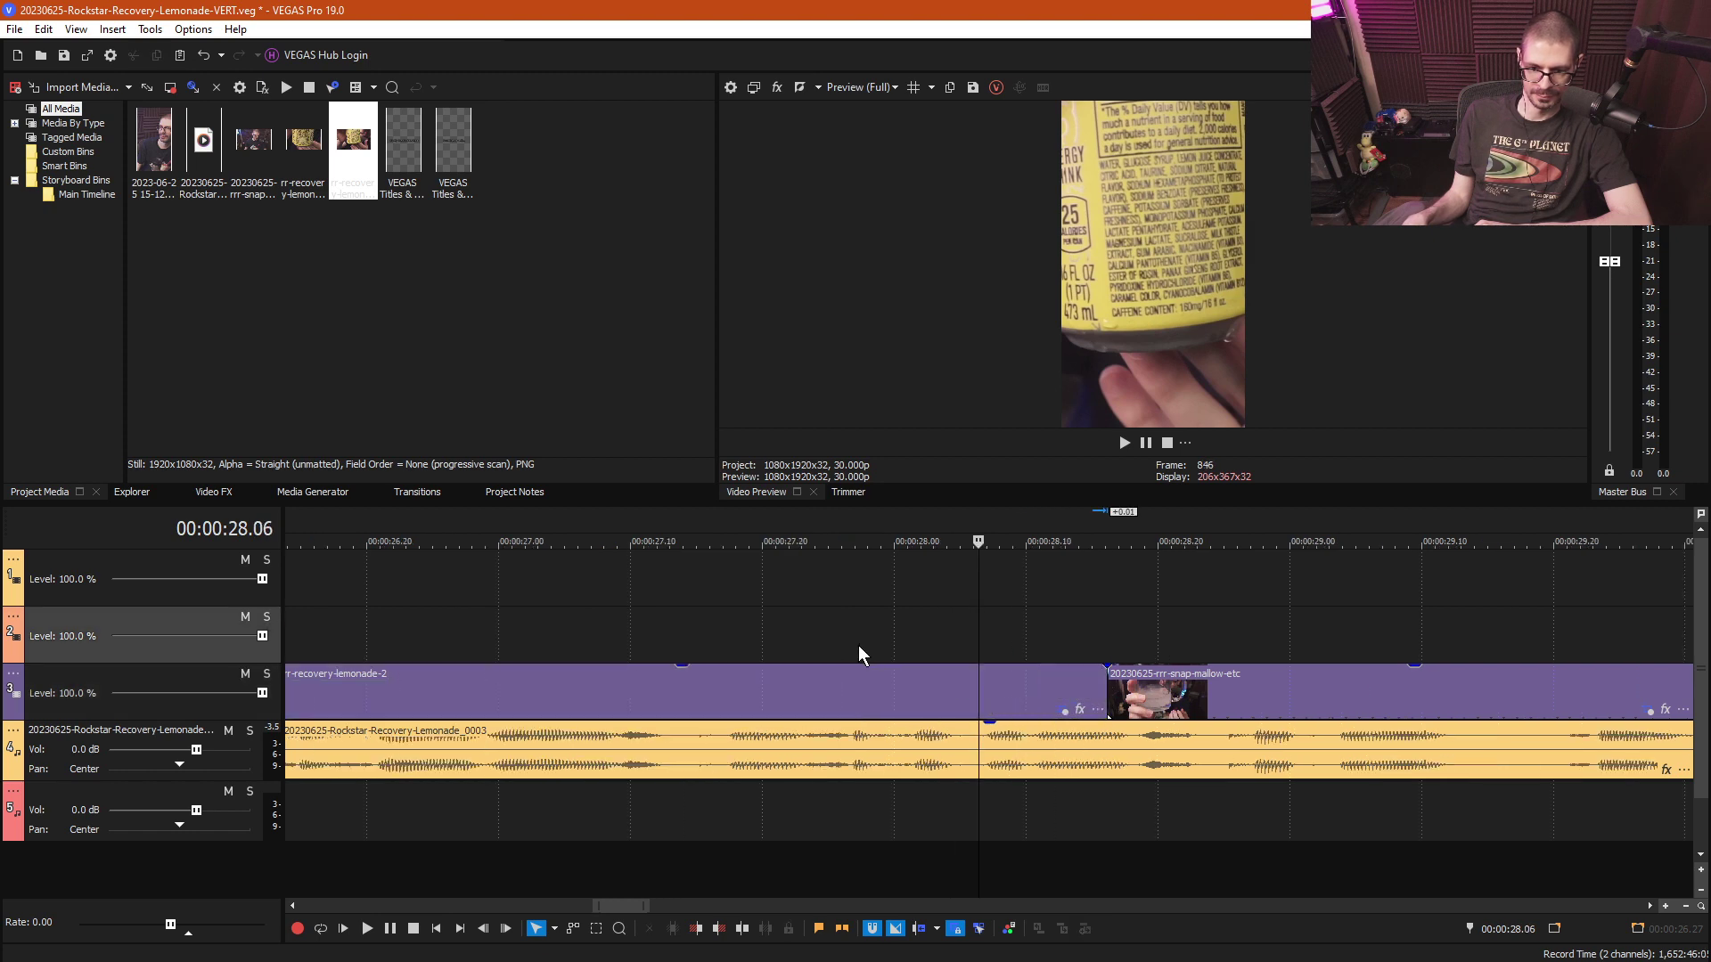
- Shift the Pan/Crop frame of the rr-recovery-lemonade-2 clip to an X center of about 1,051 so the ingredients text is framed
click(718, 647)
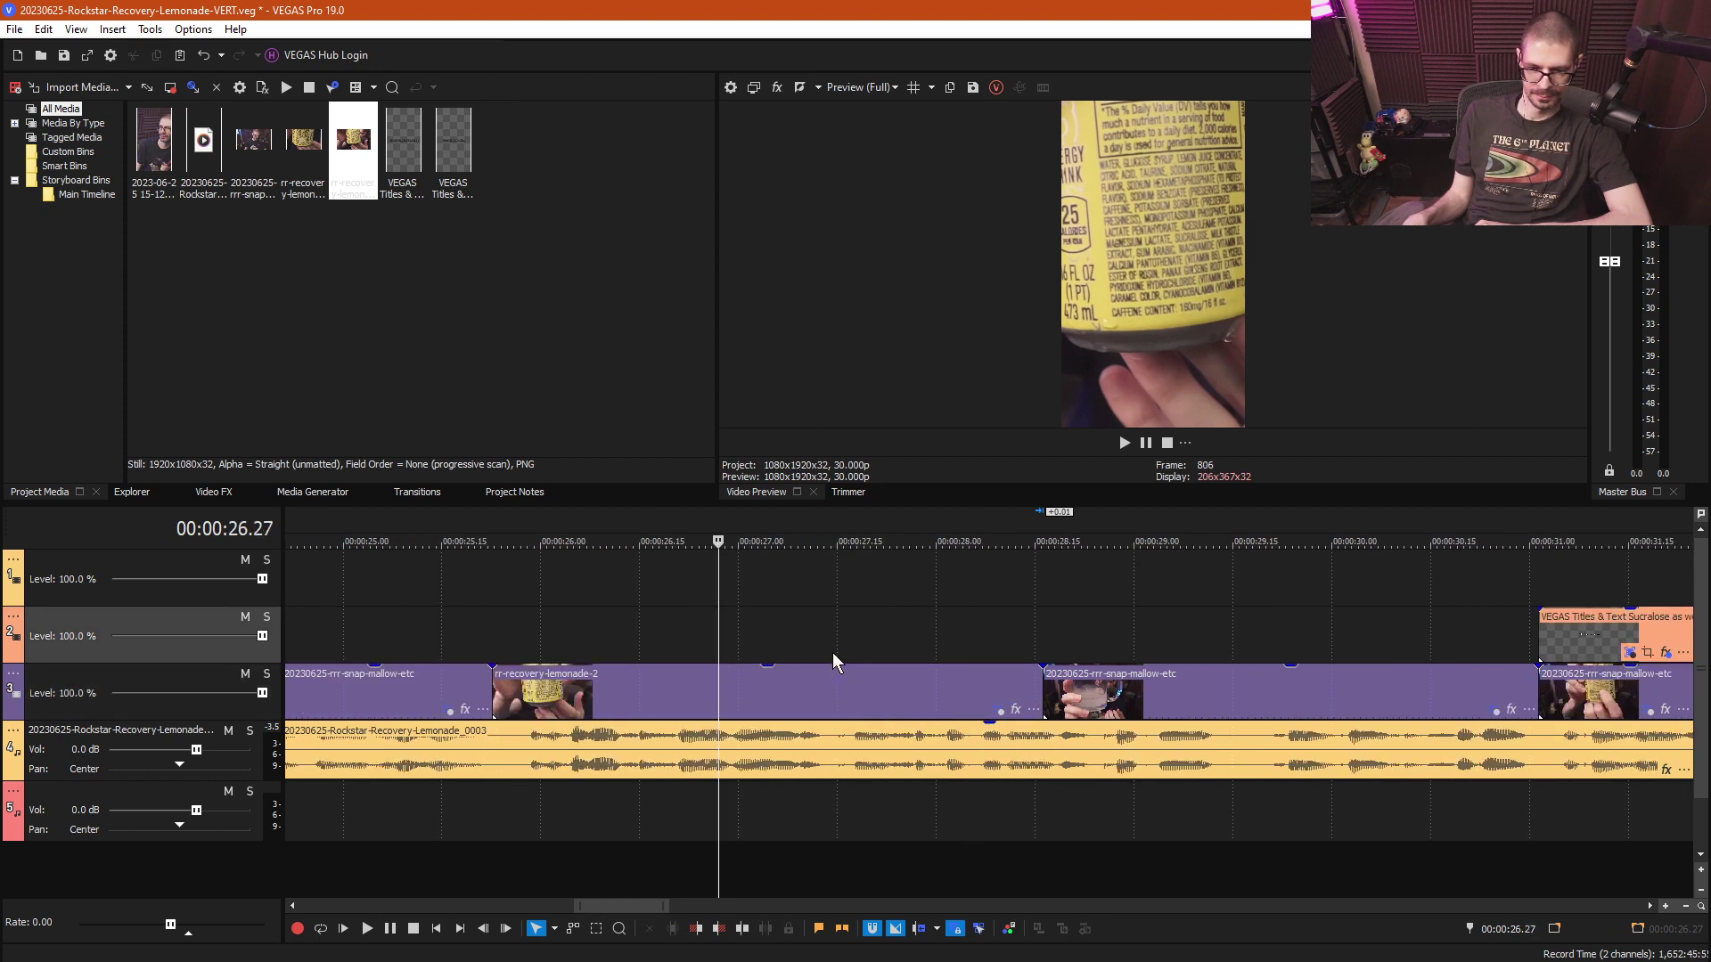
click(995, 713)
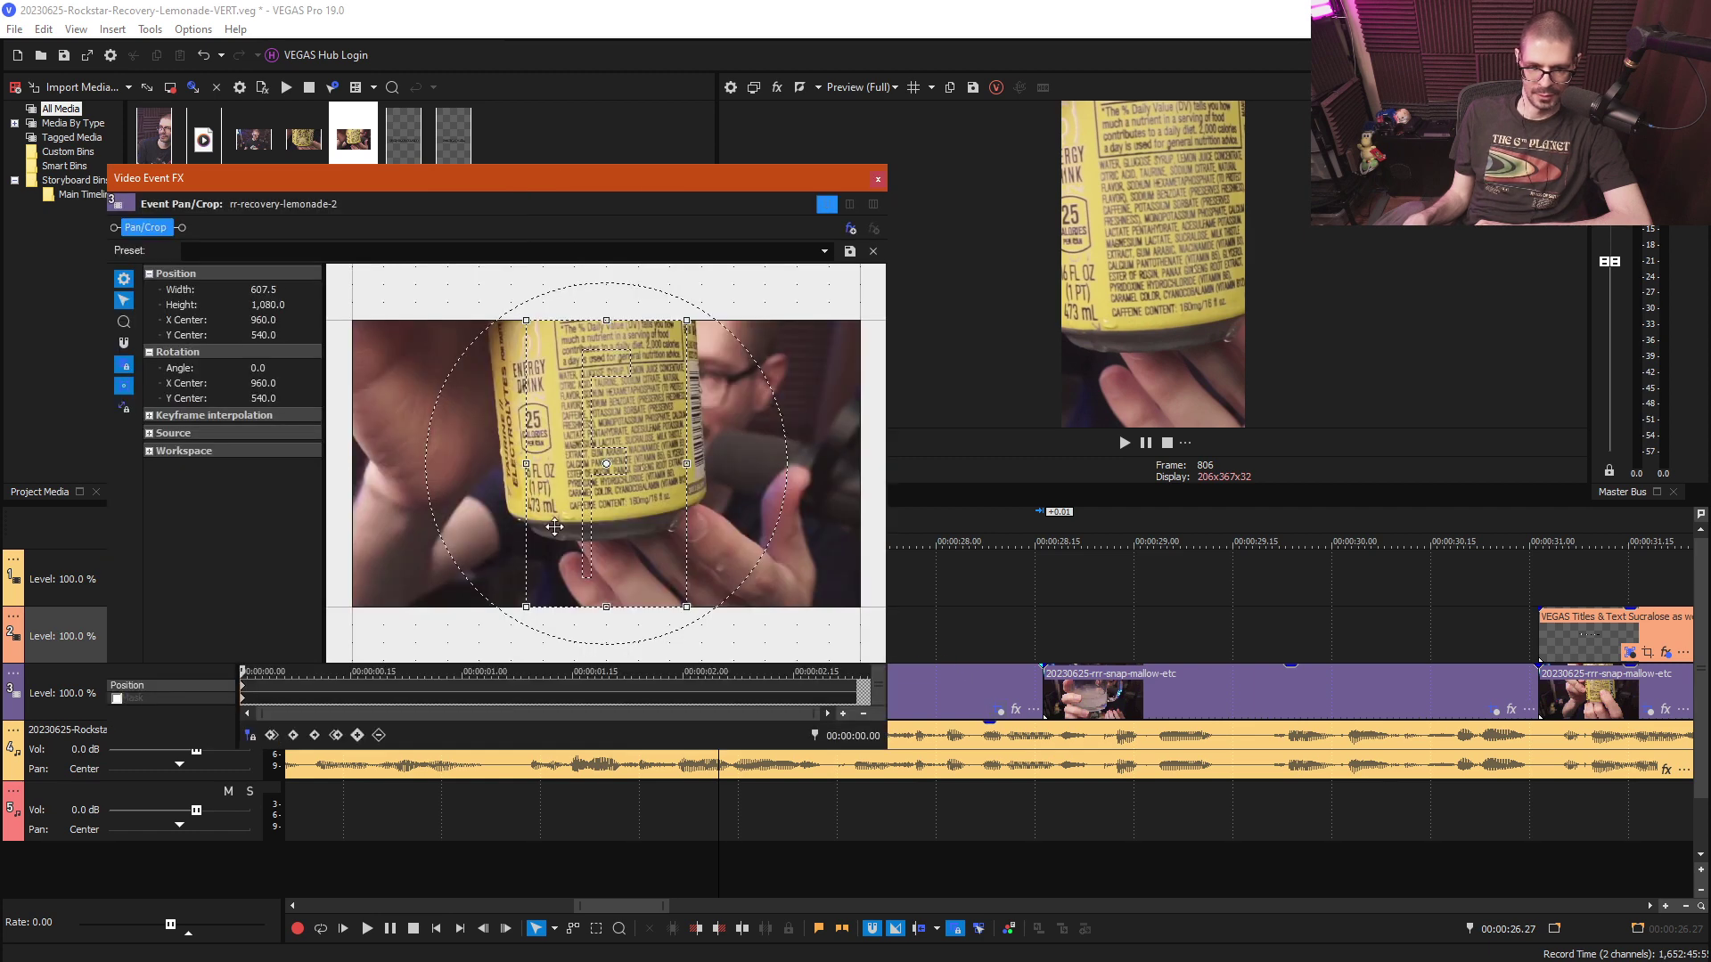
drag(580, 509, 580, 507)
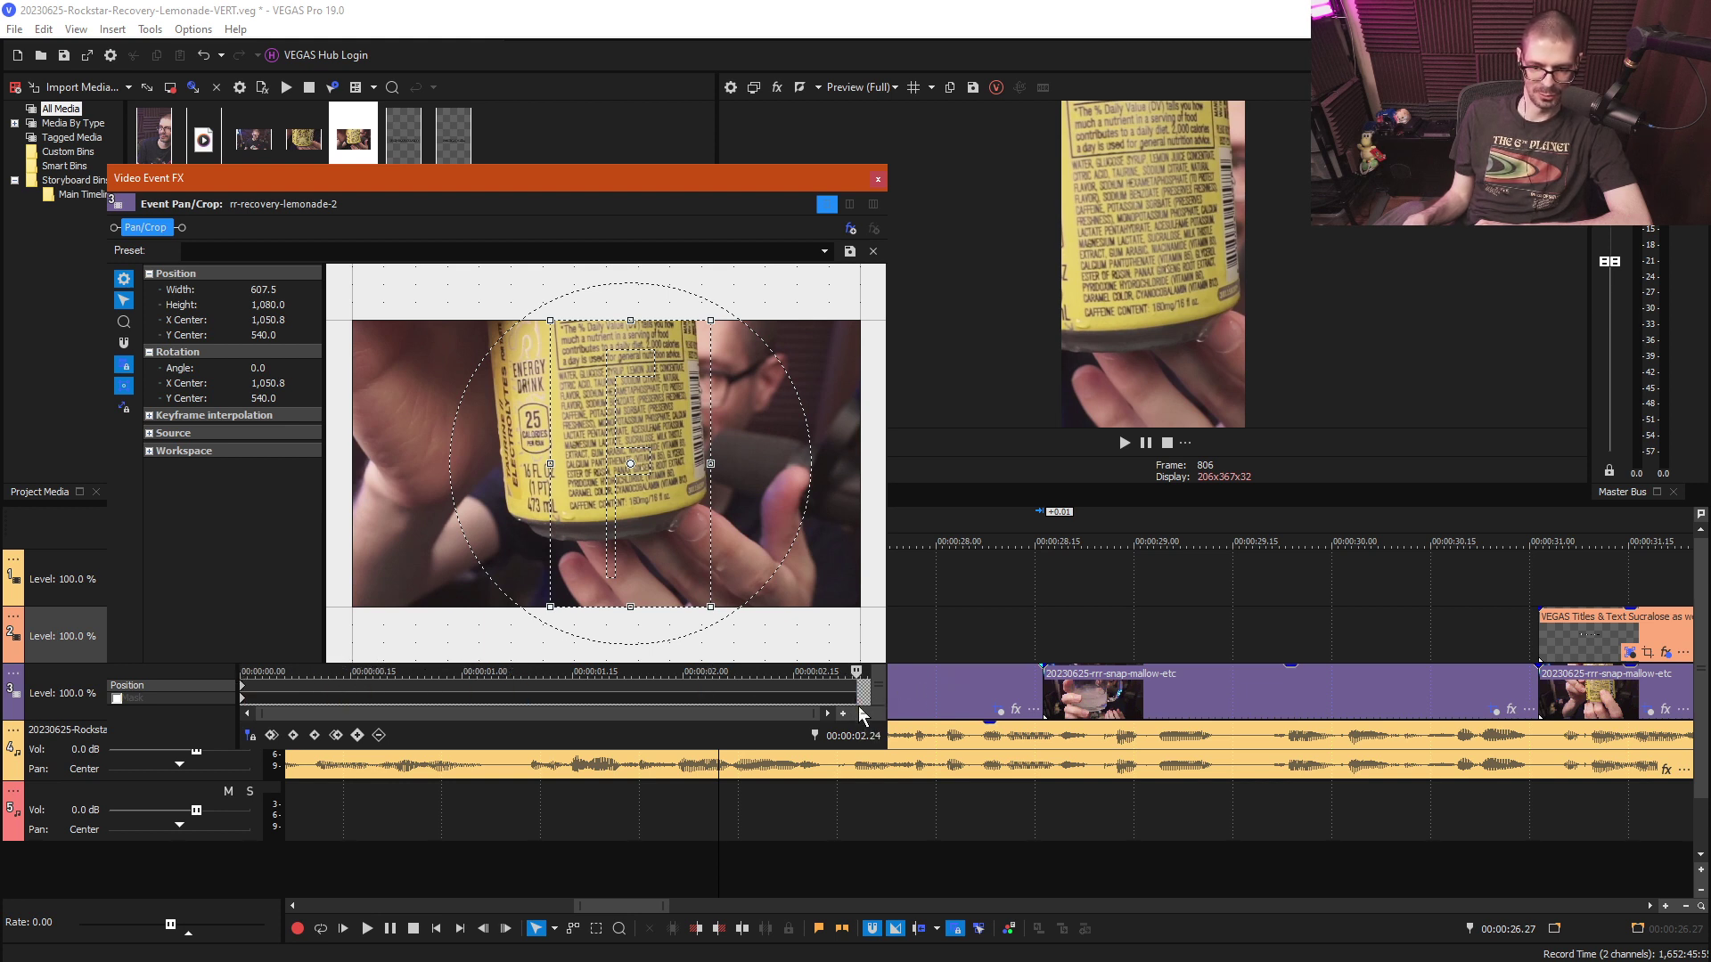
- Add a Pan/Crop keyframe at 00:00:02.24 in the rr-recovery-lemonade-2 clip and tighten its crop to about 574 by 1,020
click(355, 734)
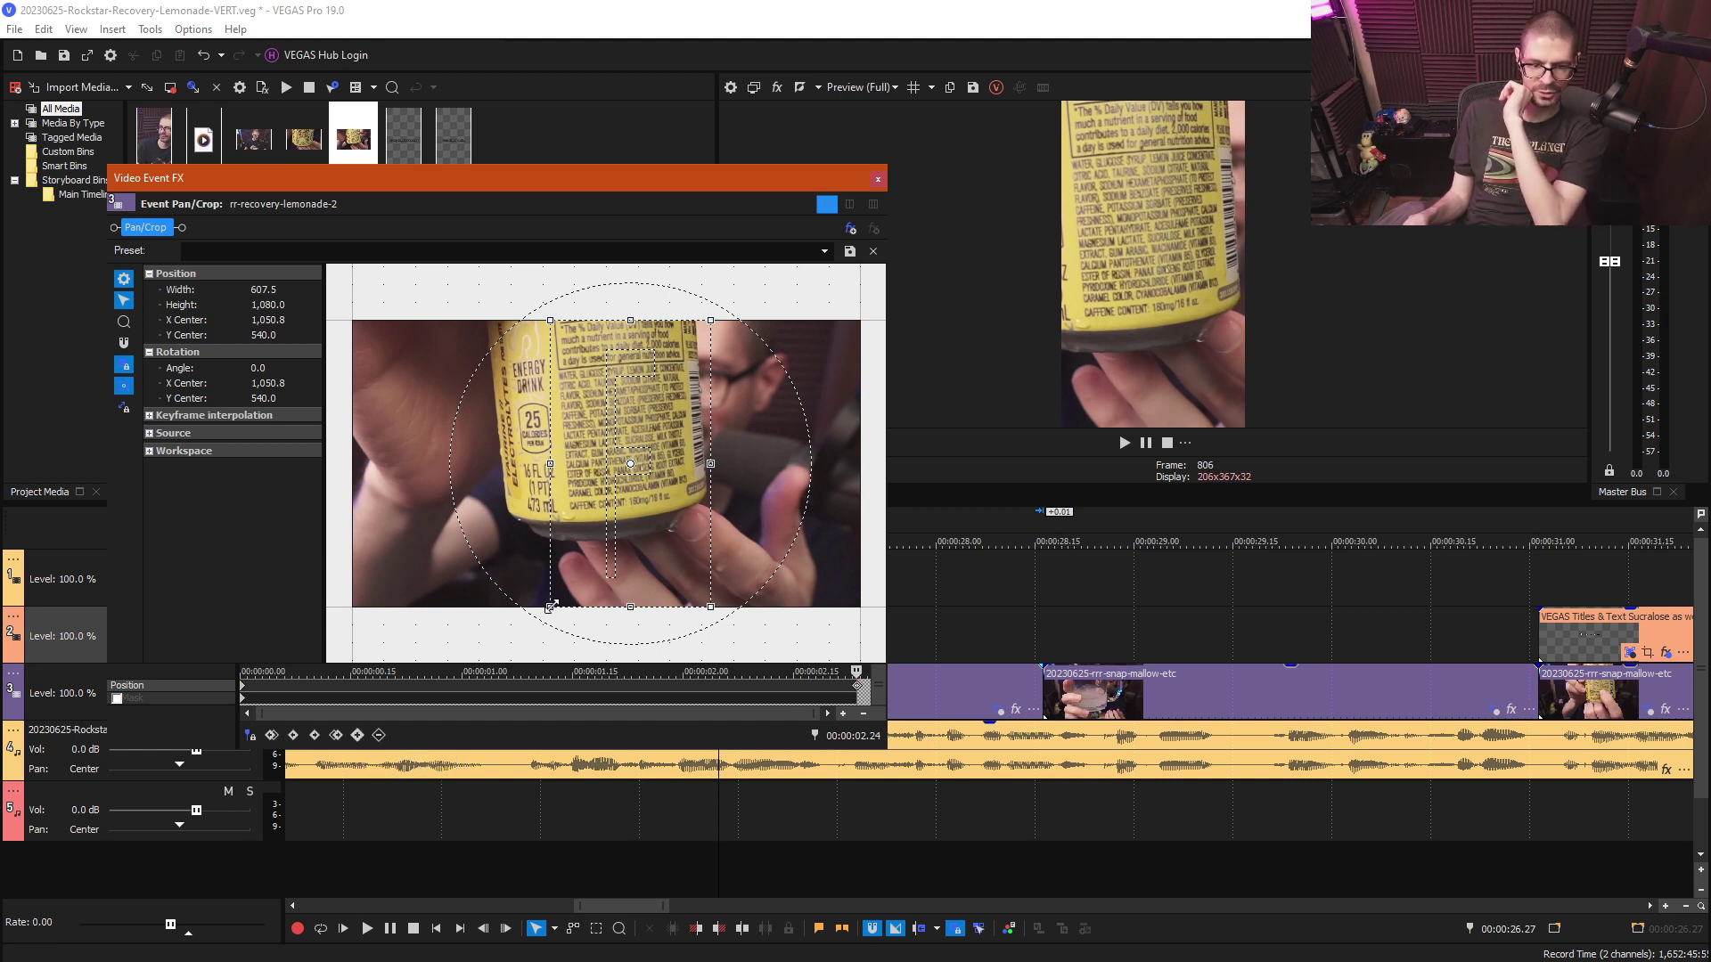
drag(548, 608, 556, 618)
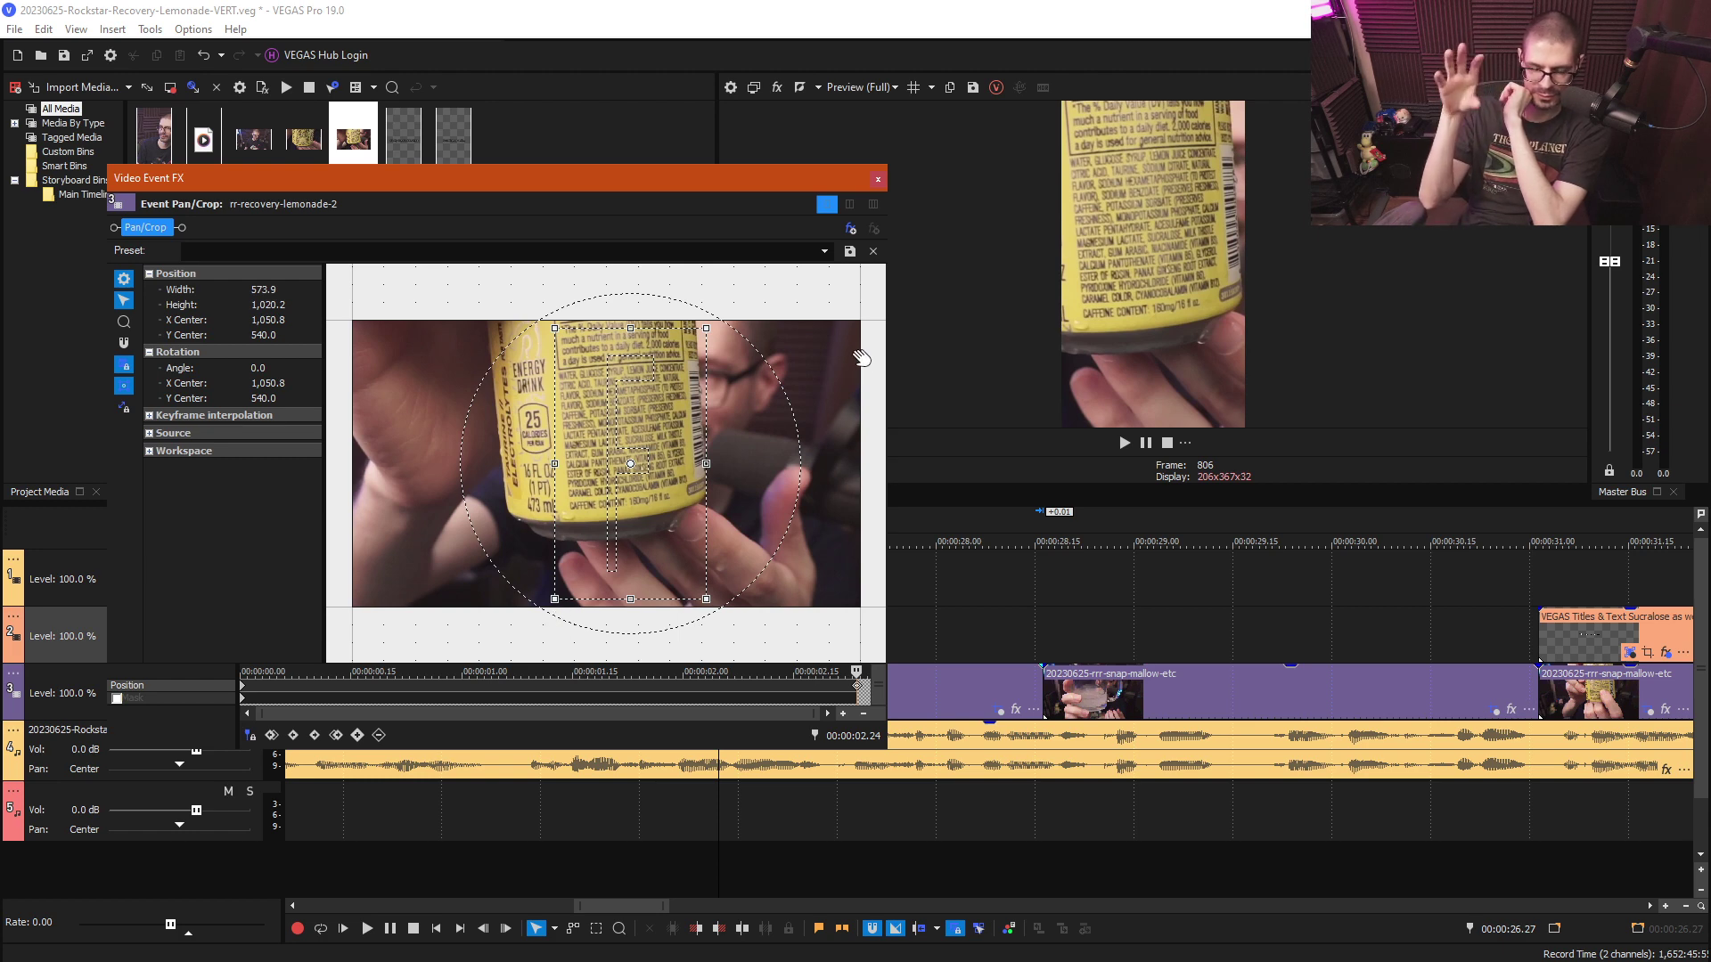
click(878, 180)
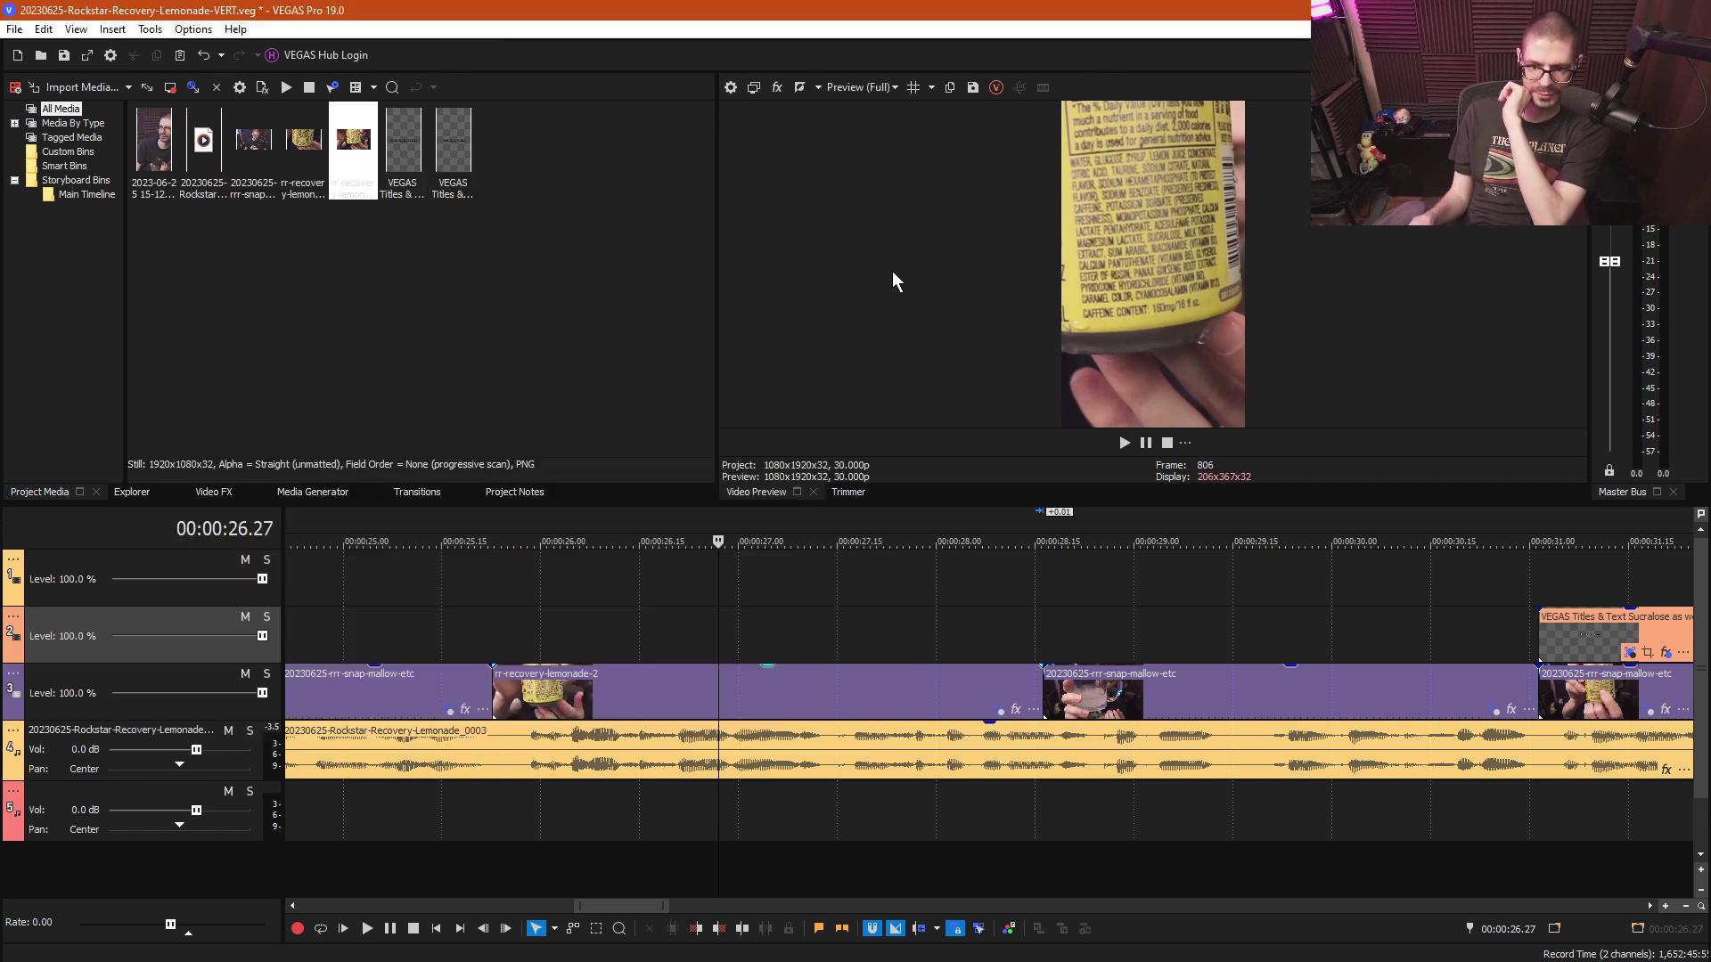
- Play from the start of the rr-recovery-lemonade-2 clip into the mug clip to check the zoom and framing
click(467, 615)
key(space)
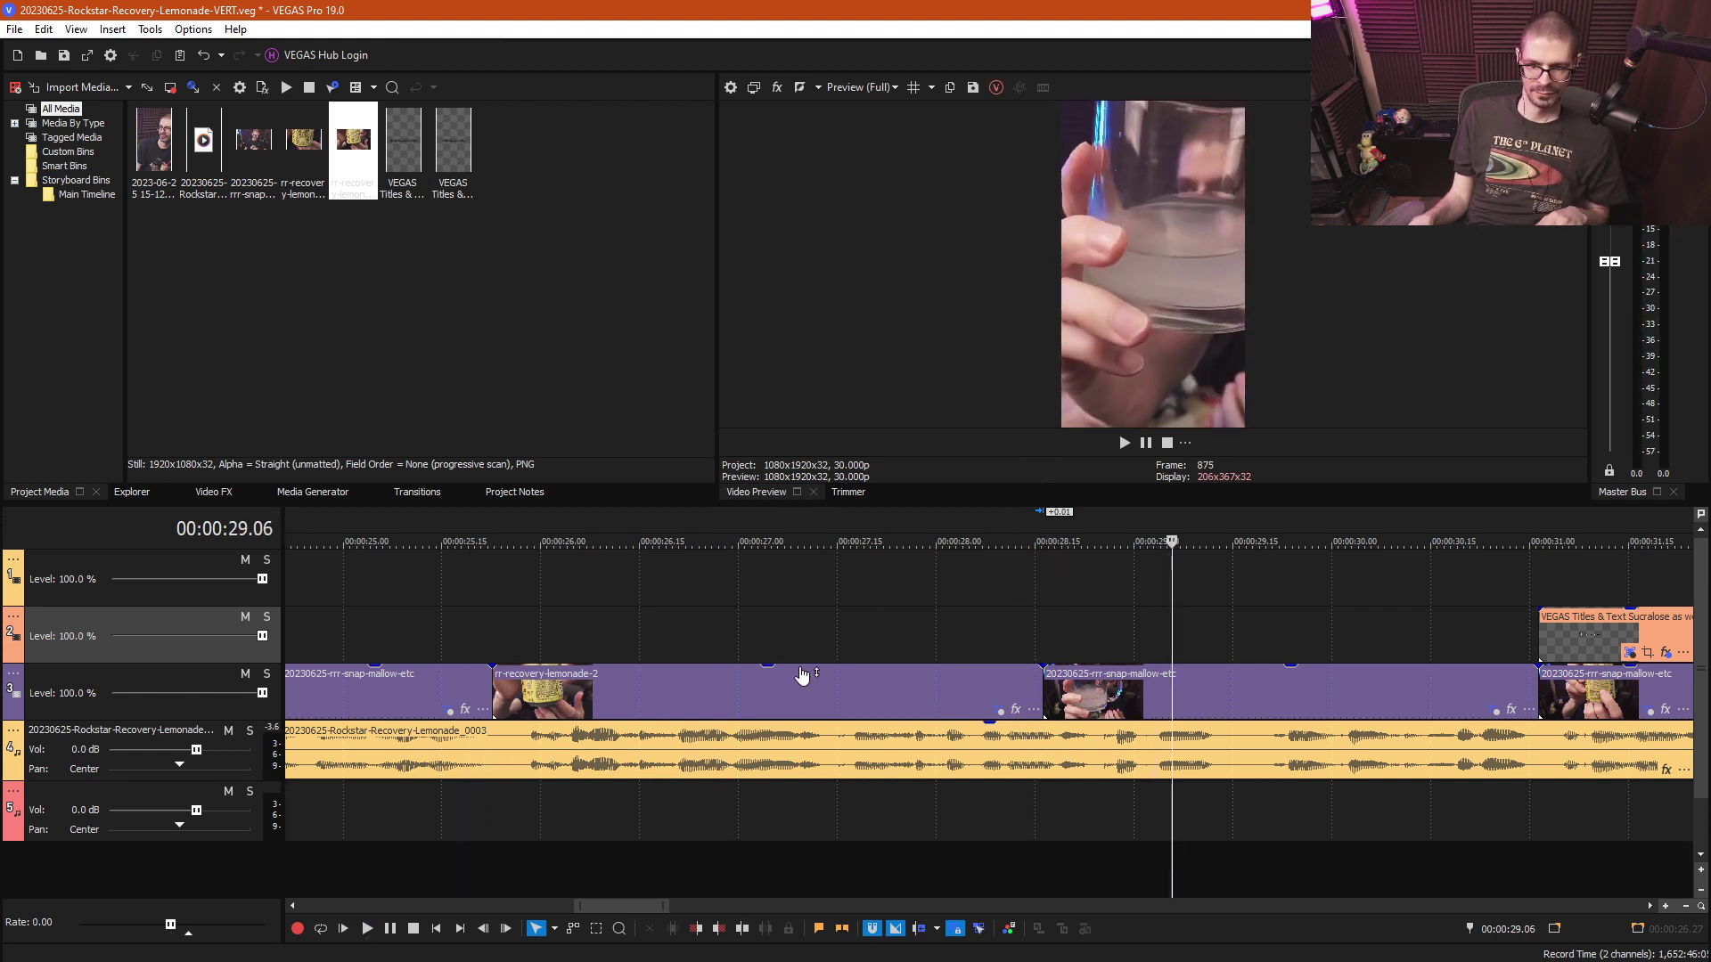
key(space)
click(860, 623)
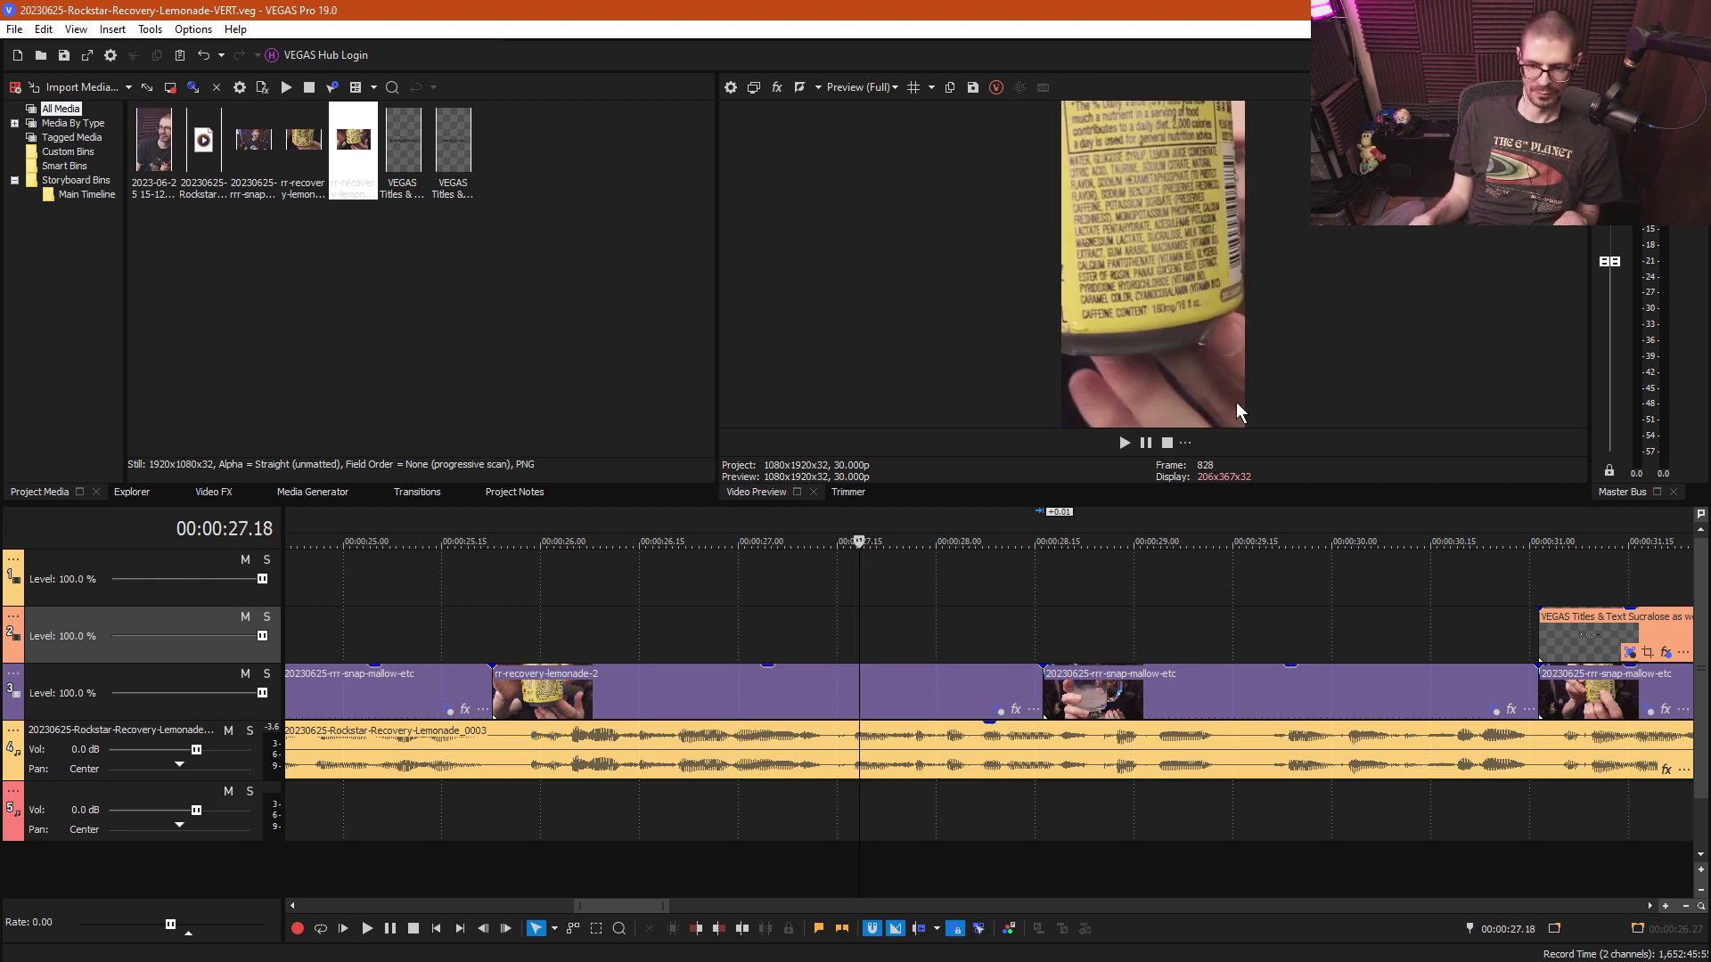
key(space)
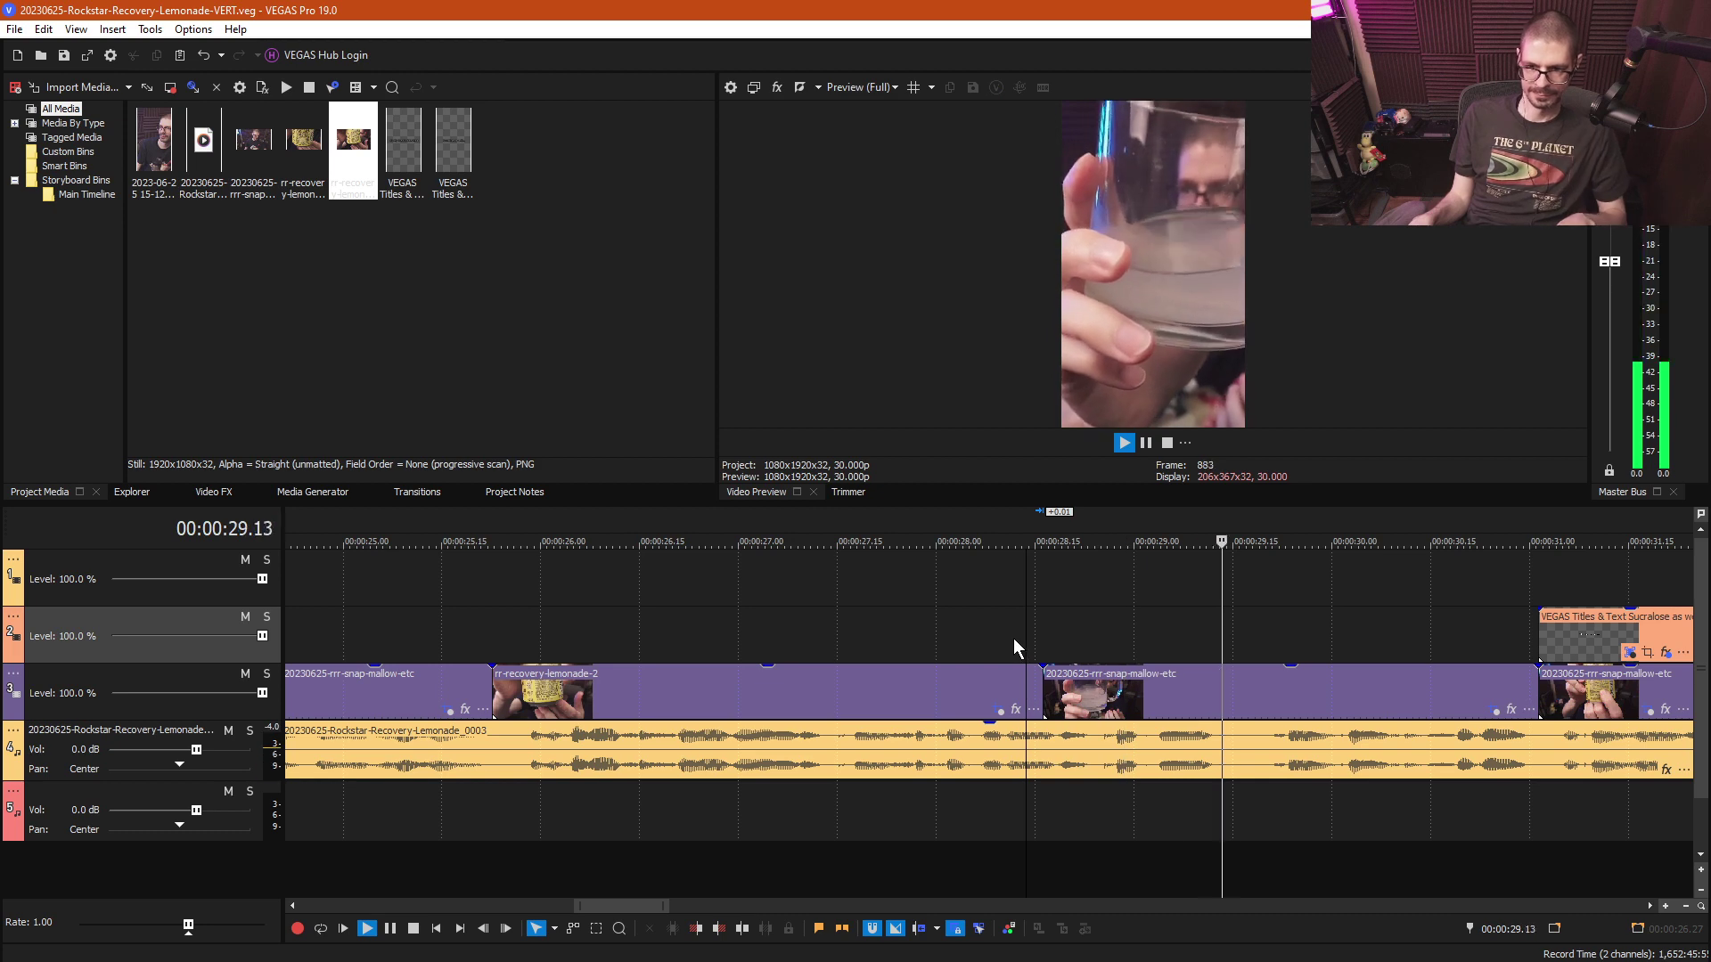
- Nudge the Pan/Crop frame of the mug clip at about 00:00:29 to an X center of about 983.5
click(1494, 712)
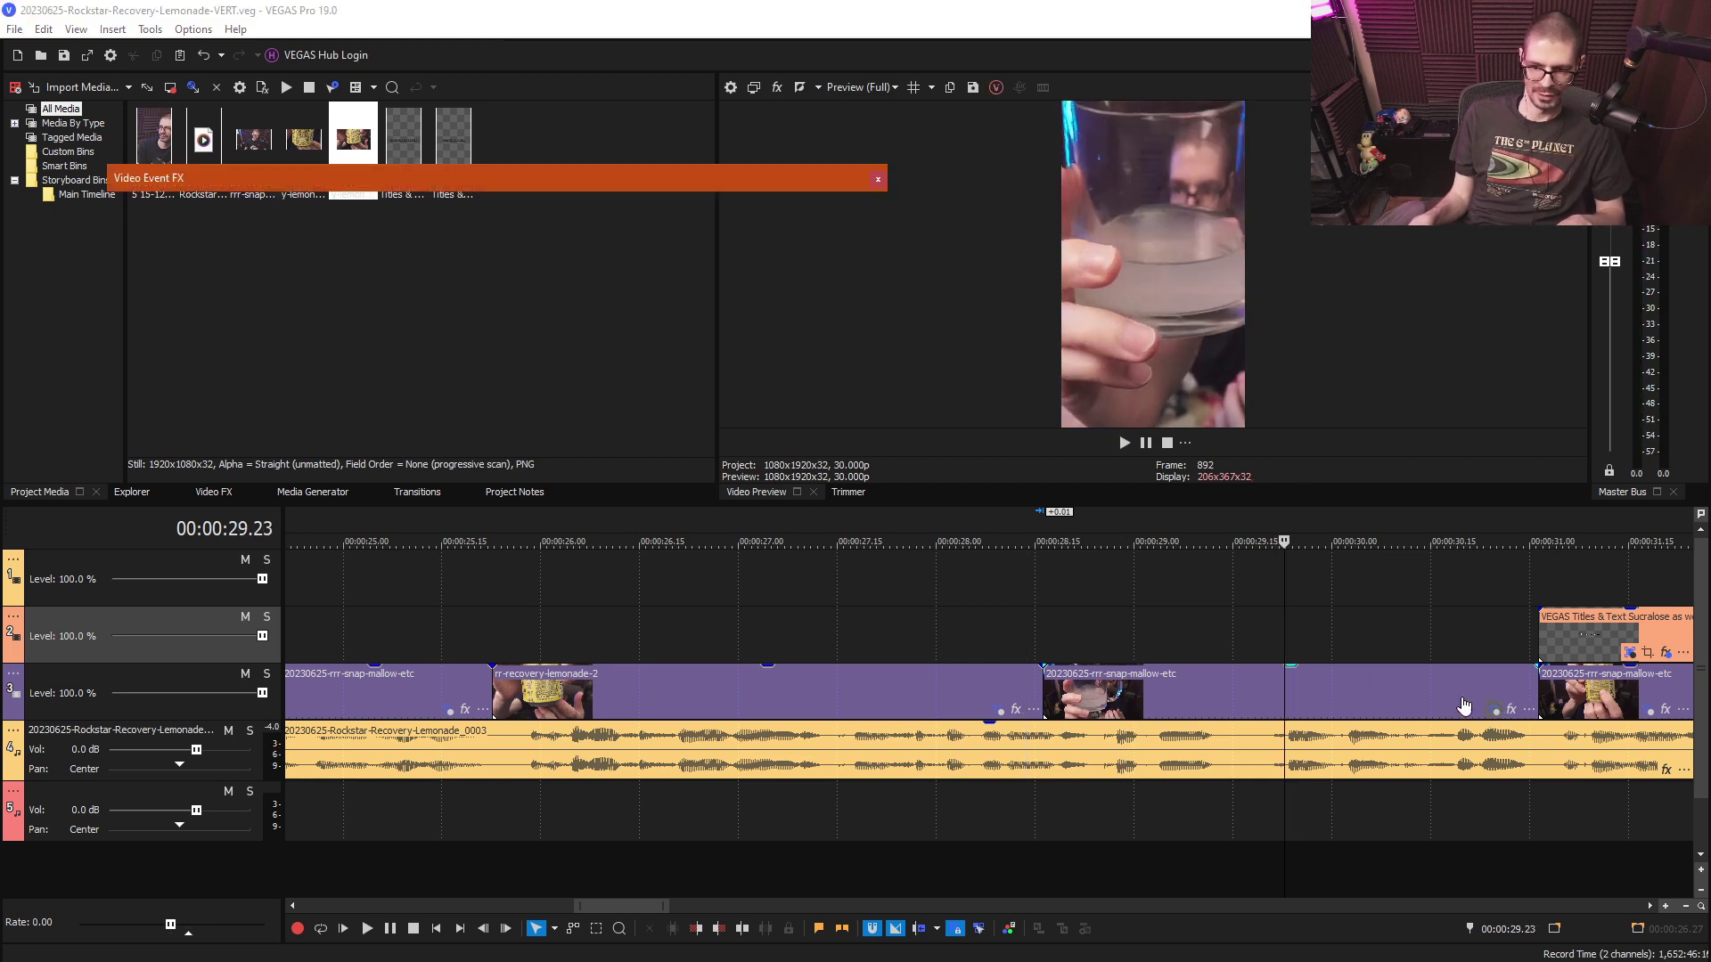
key(Right)
key(Right)
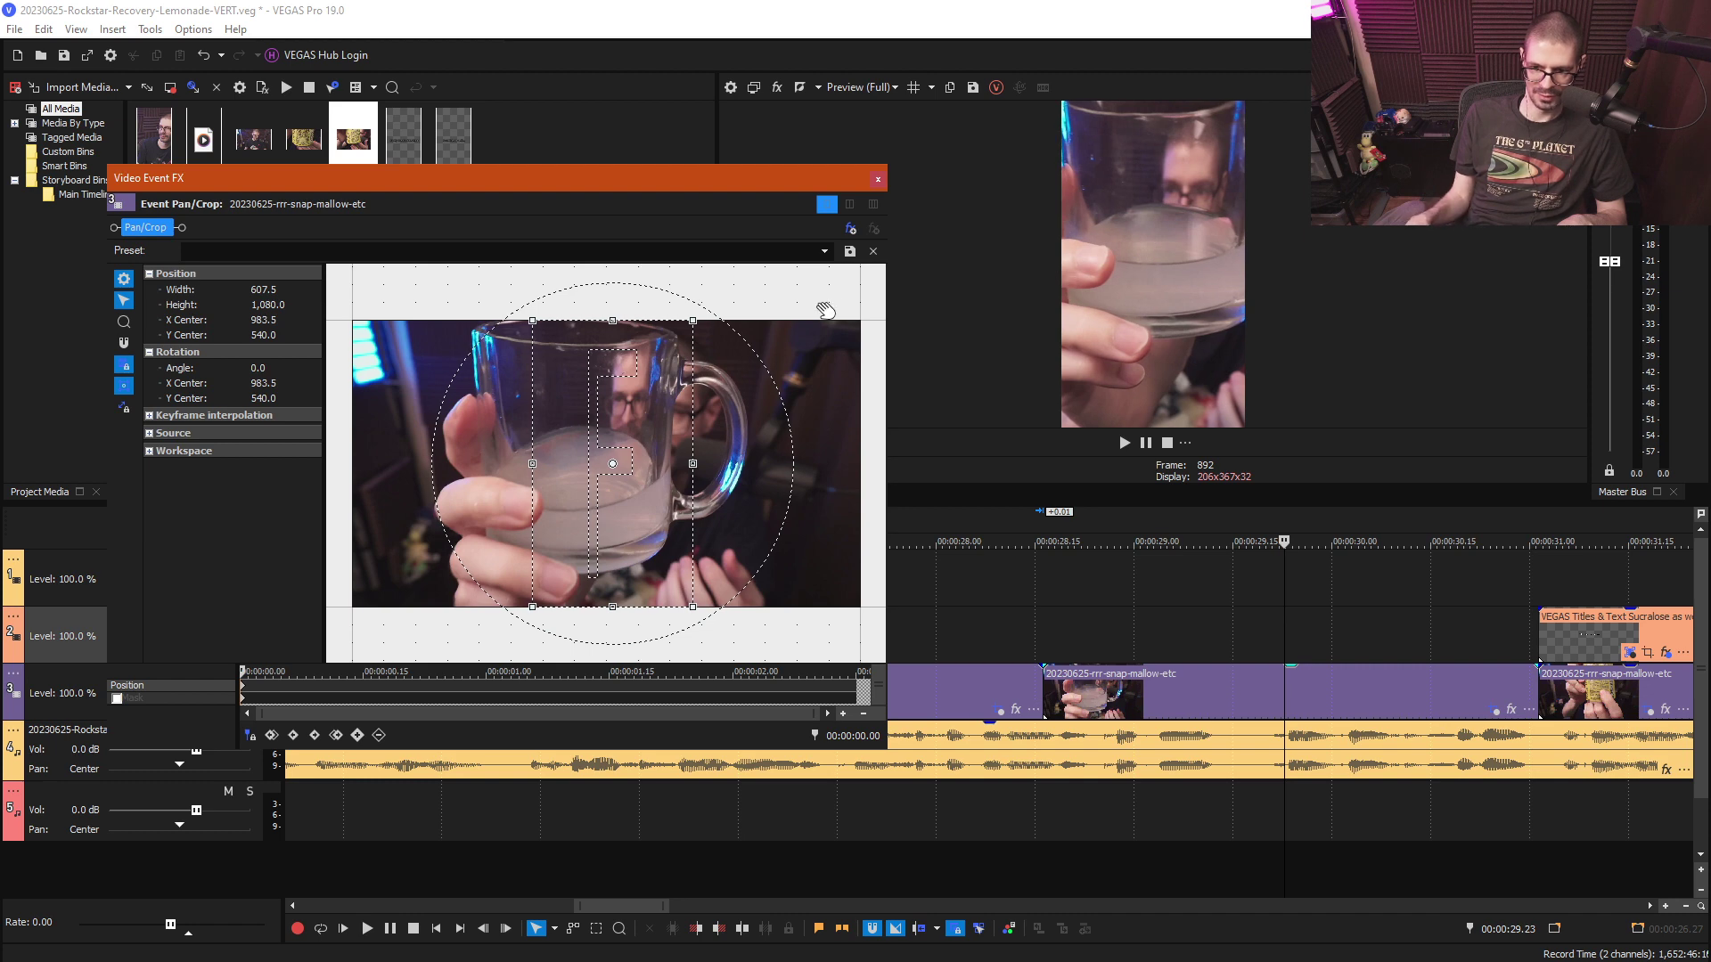
click(878, 181)
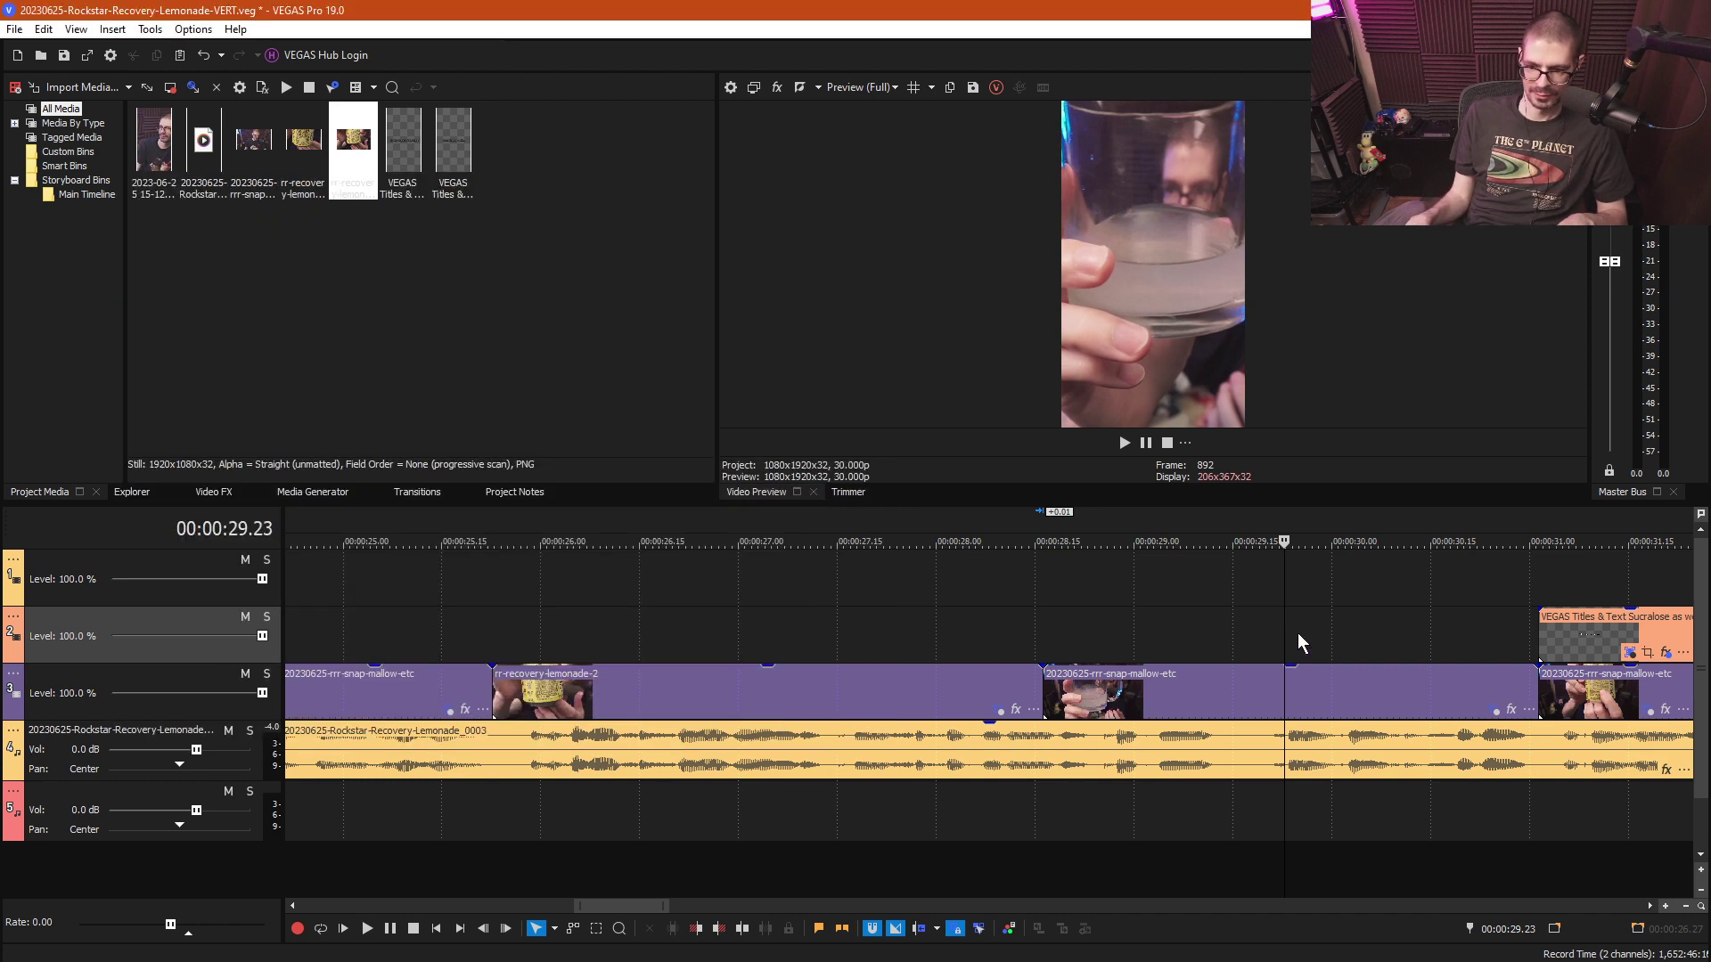
- Play from the mug clip through the can clip beneath the Sucralose title and examine how the can is framed
key(space)
scroll(1149, 630, down, 3)
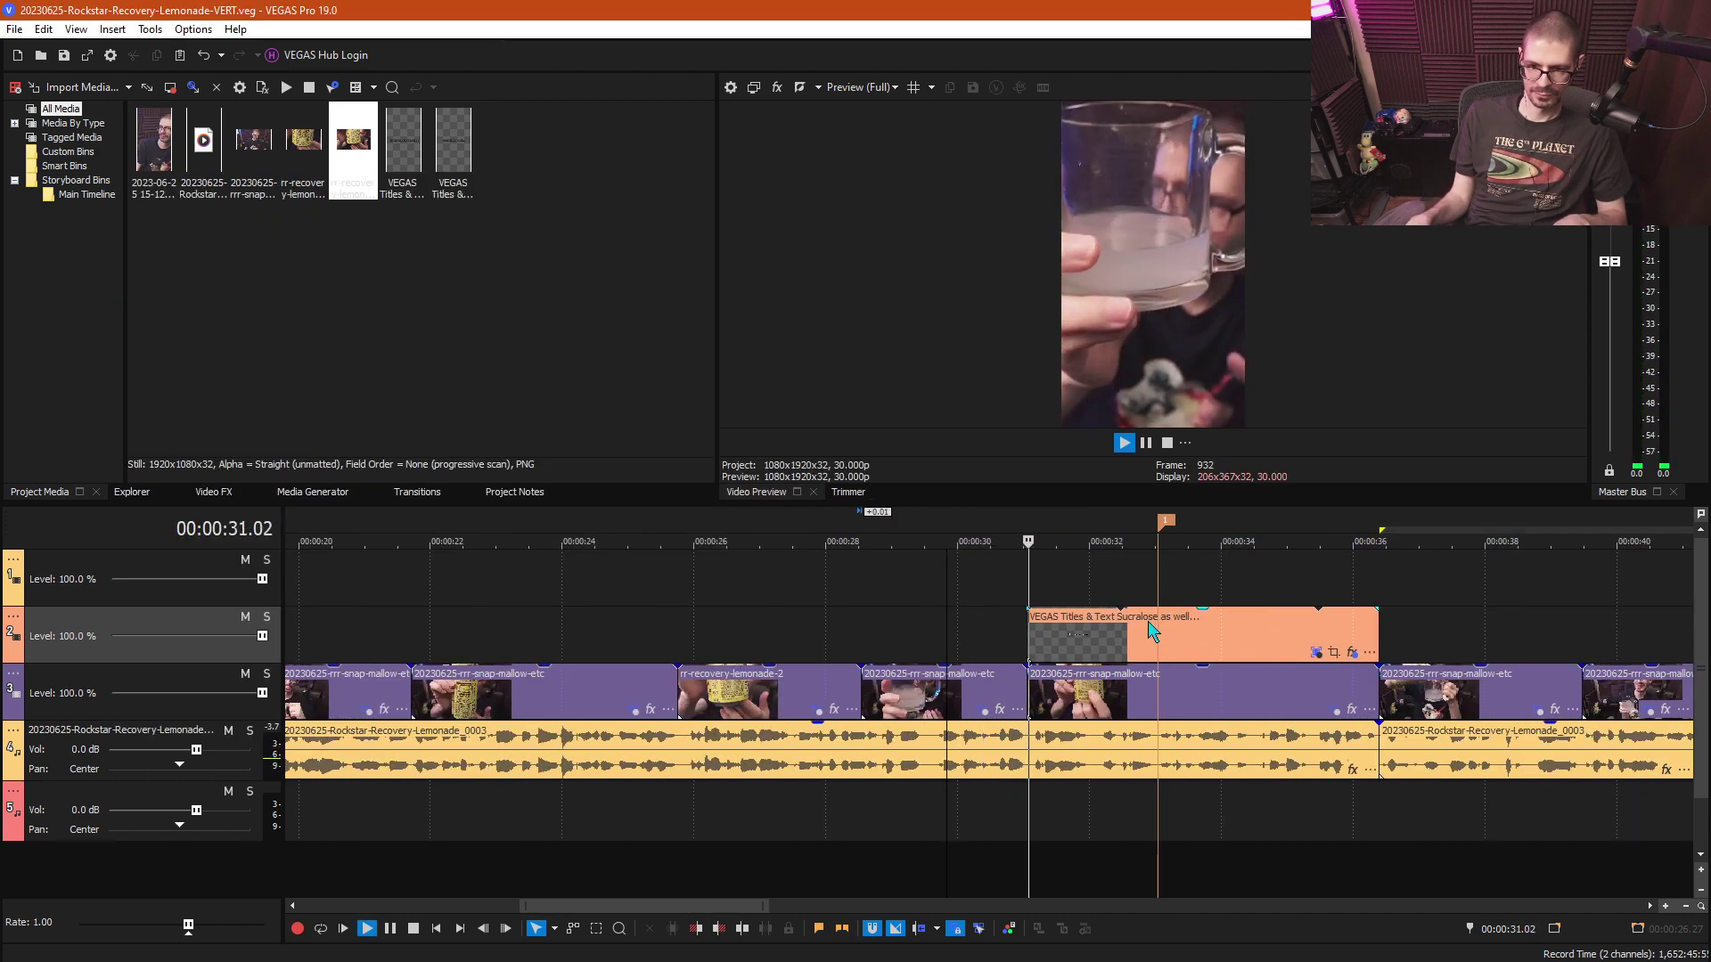
key(space)
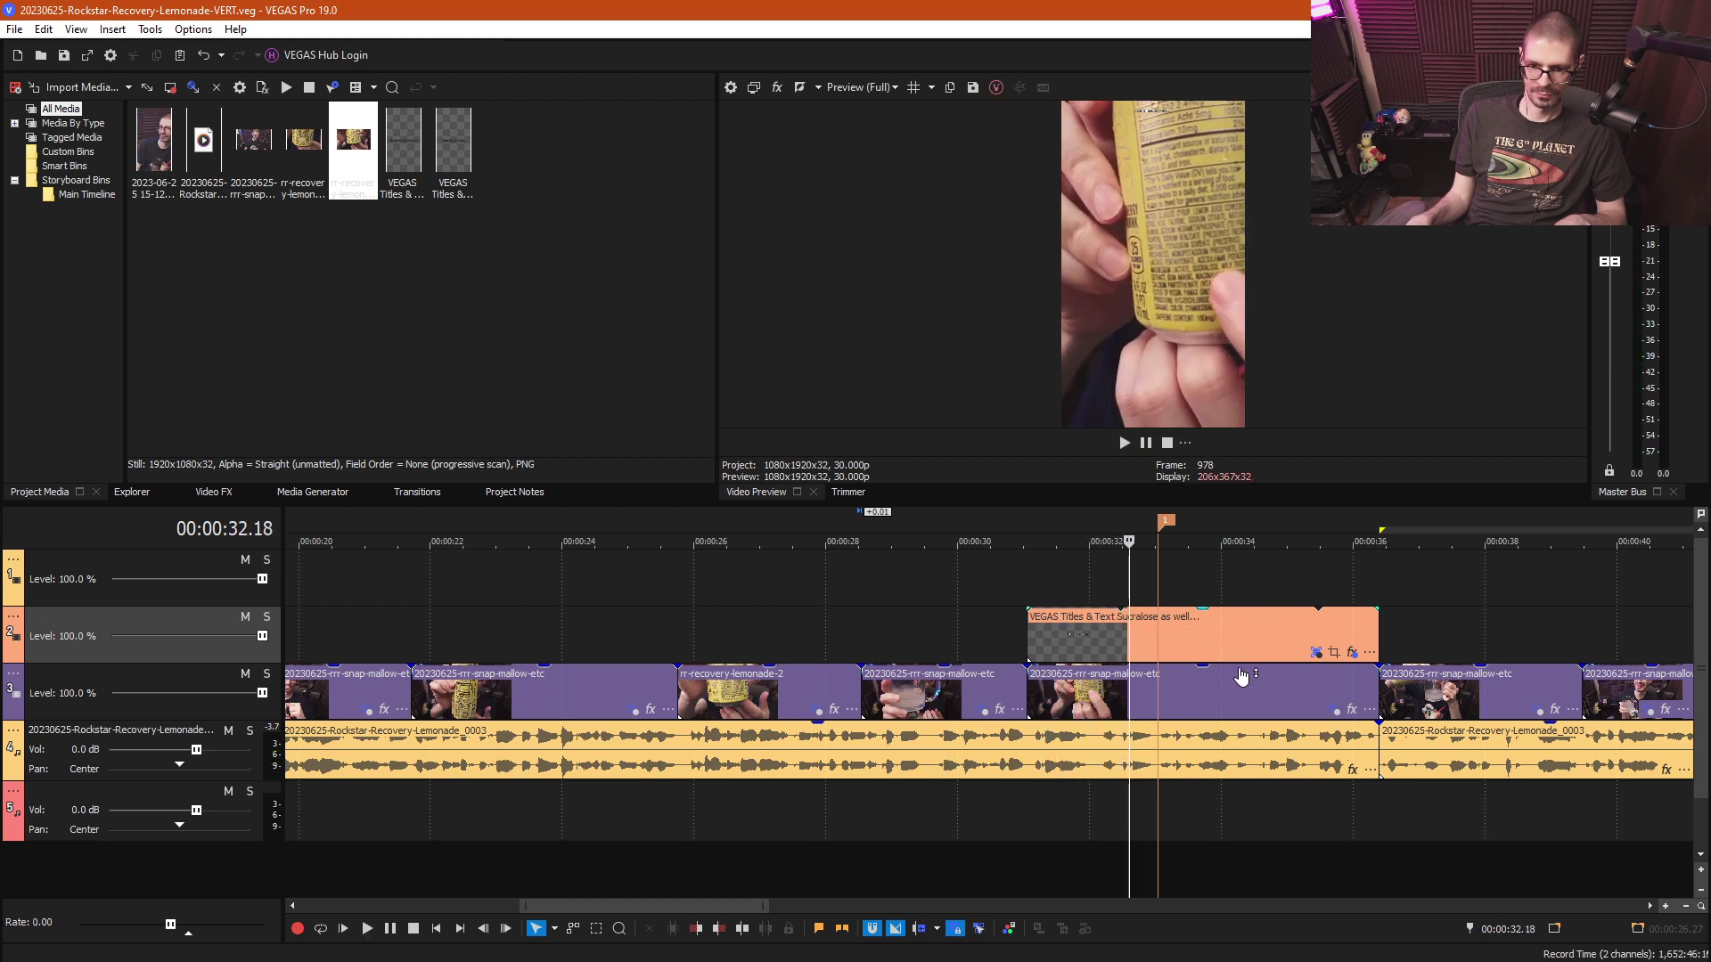
key(space)
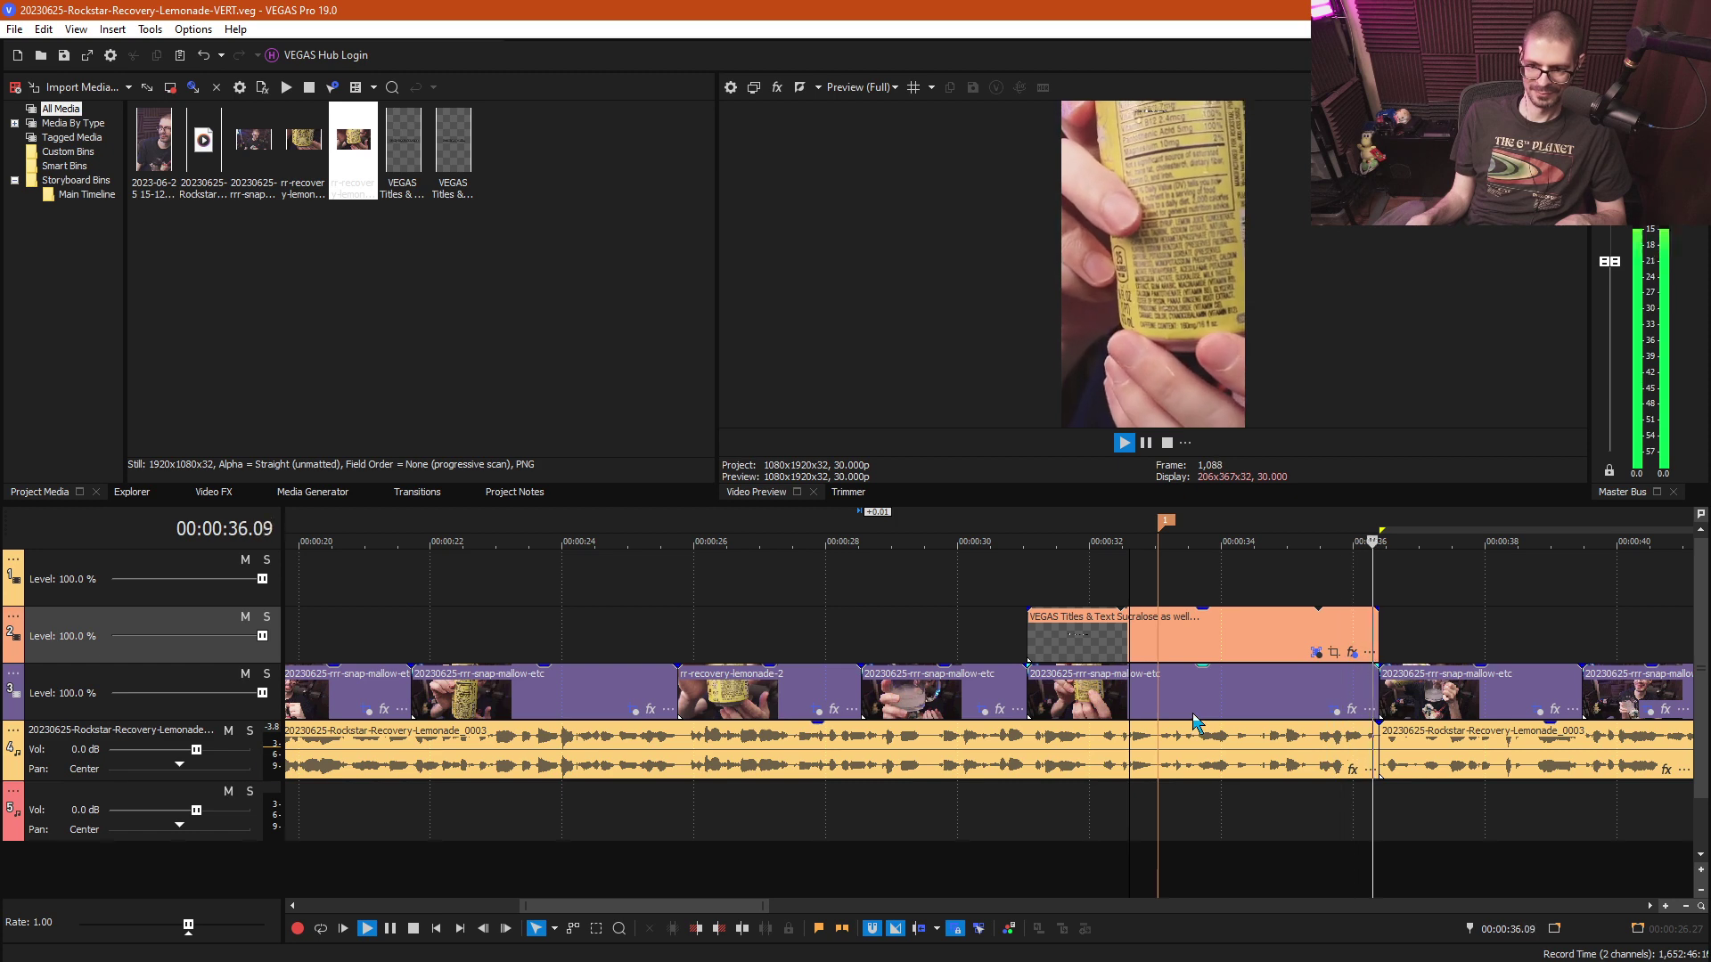
key(space)
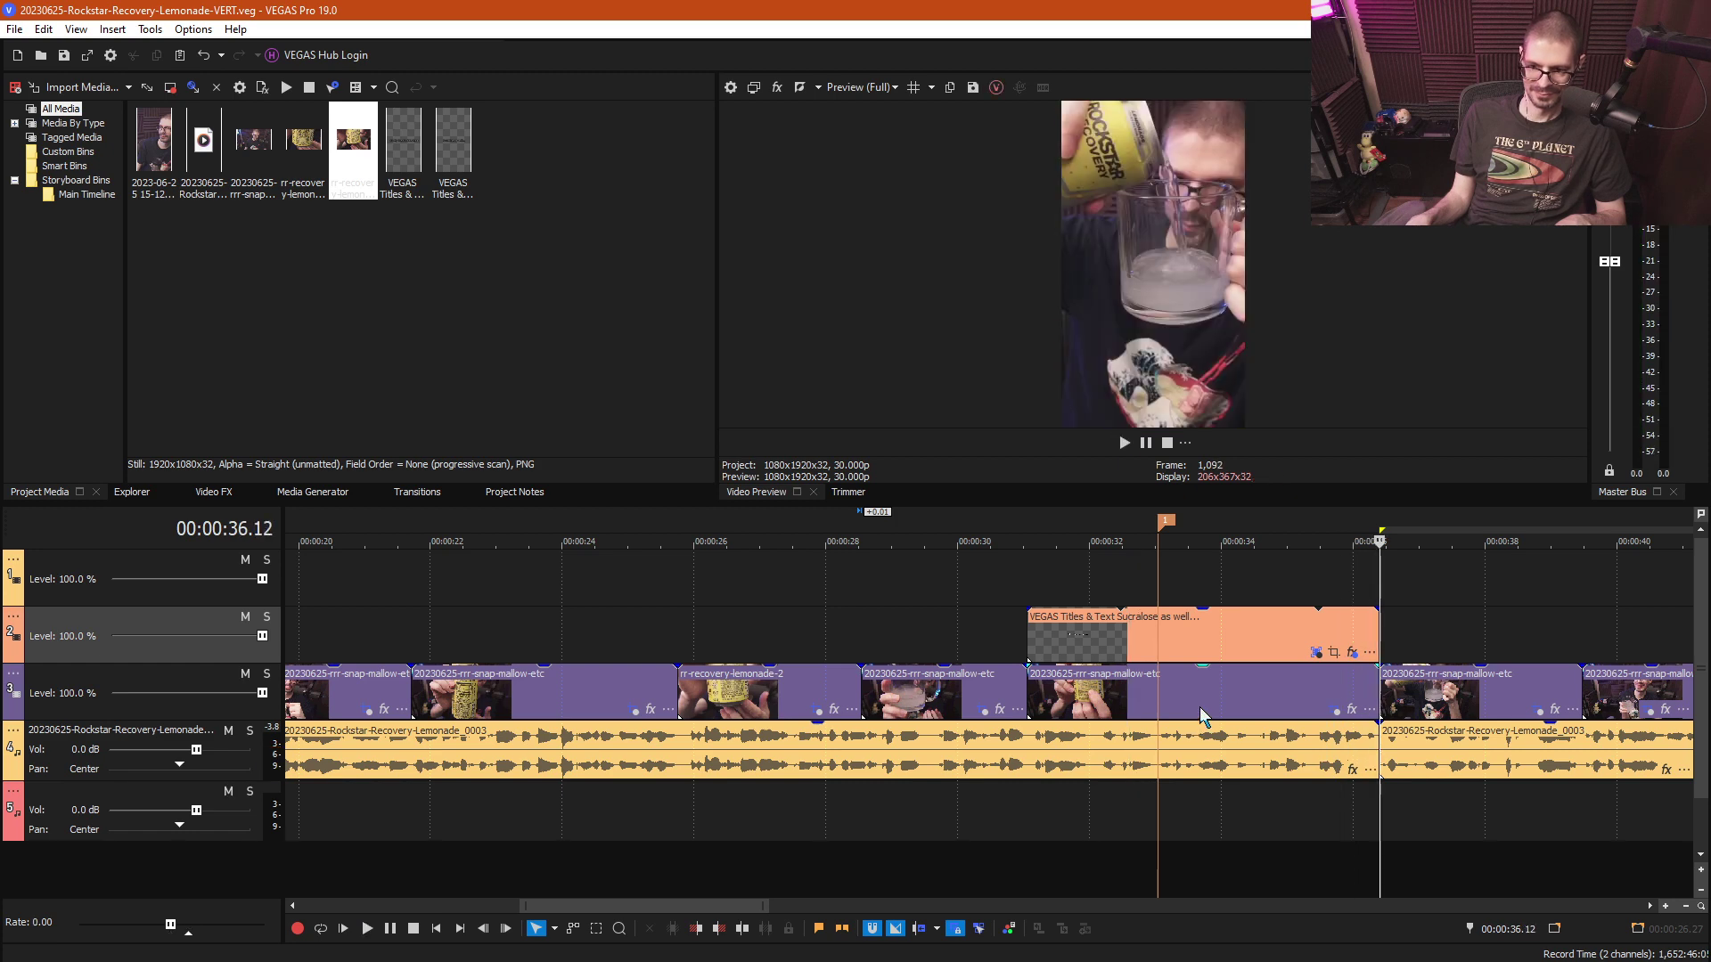
click(1099, 697)
scroll(1101, 695, up, 3)
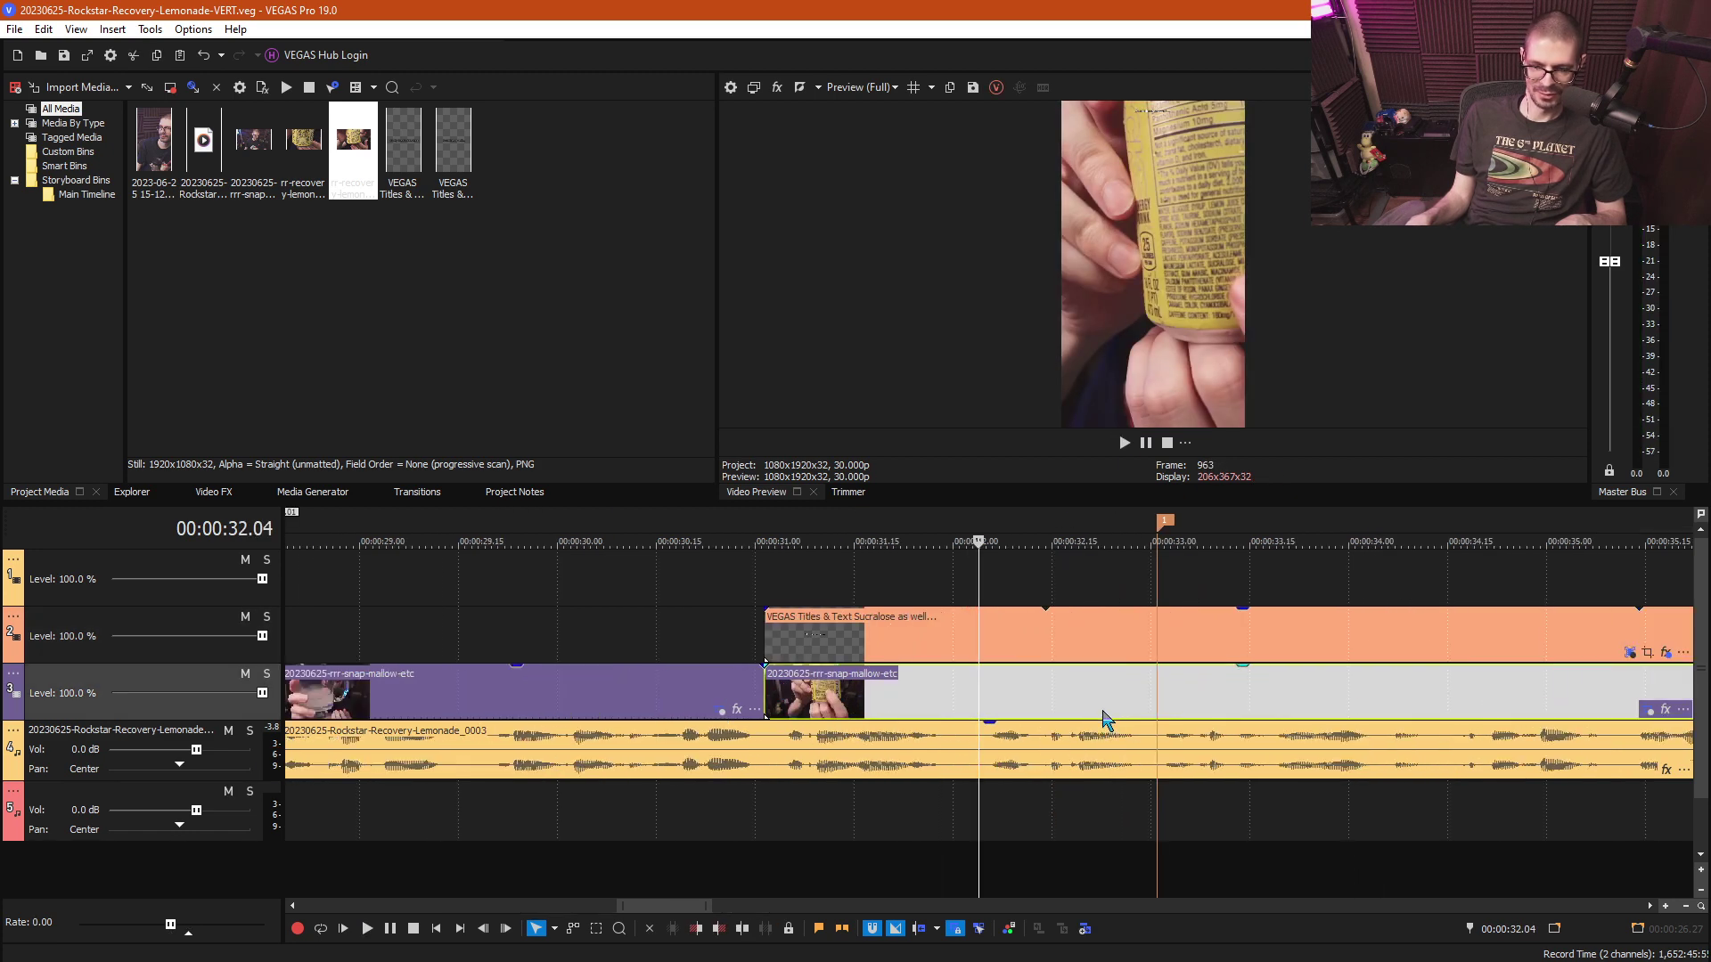
scroll(1103, 713, down, 3)
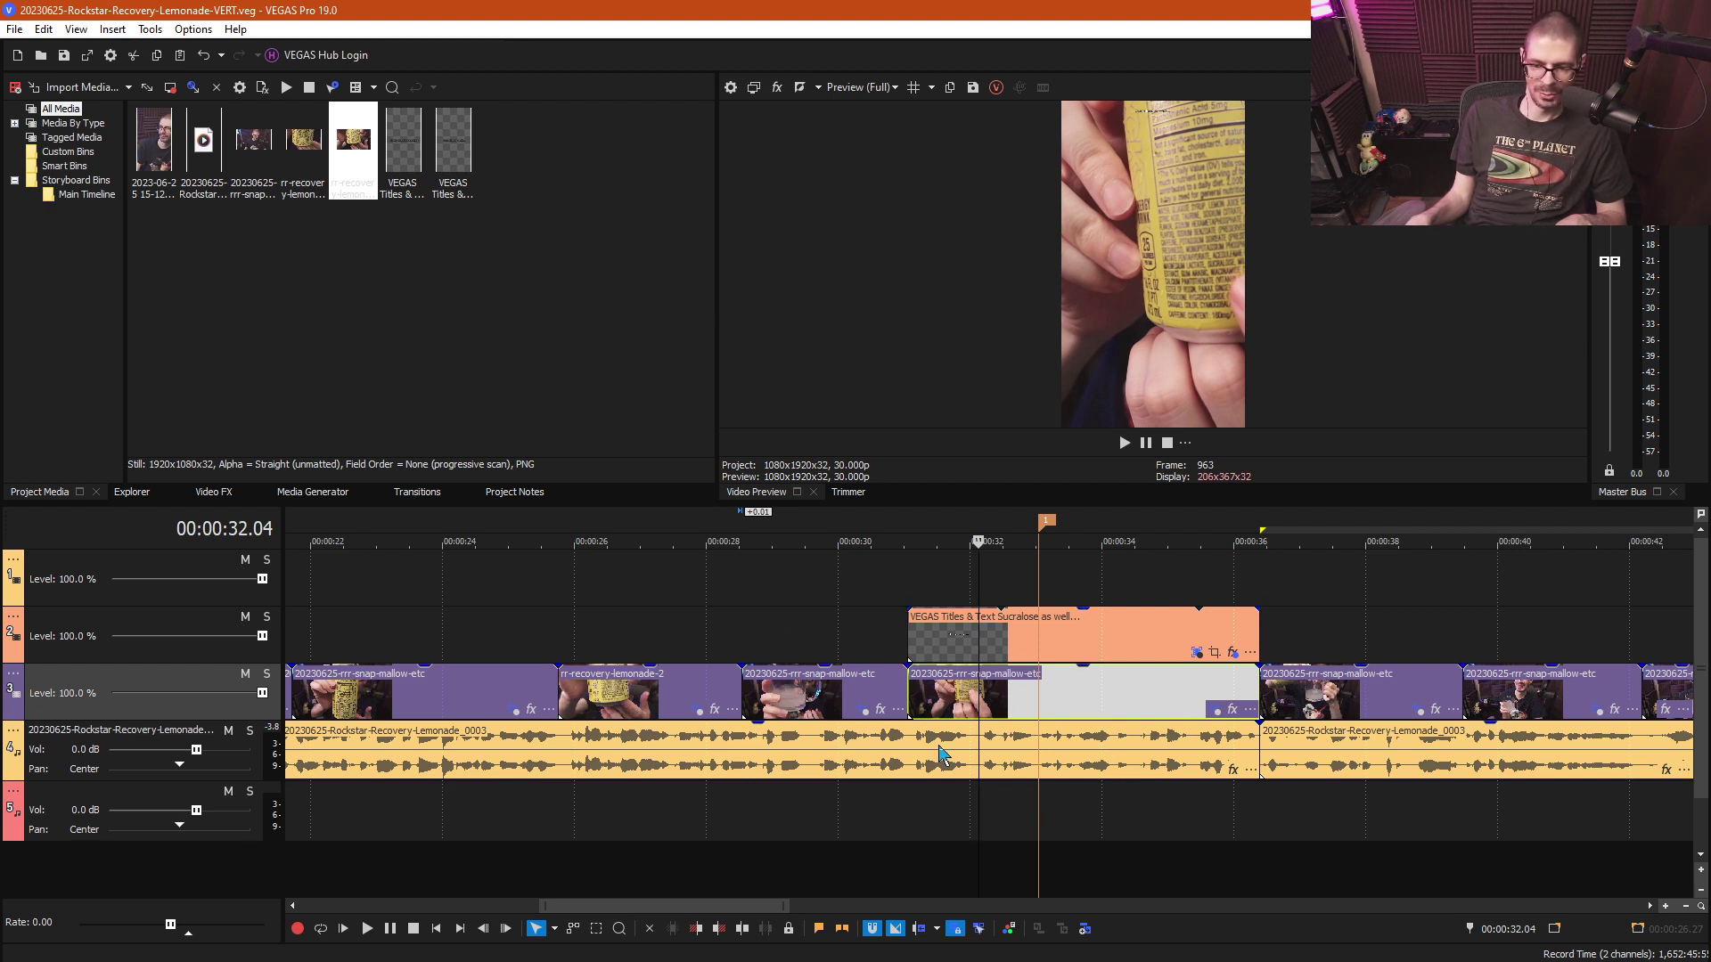
- Replay the can clip beneath the Sucralose title and shift its crop frame to an X center of about 1,135
click(955, 597)
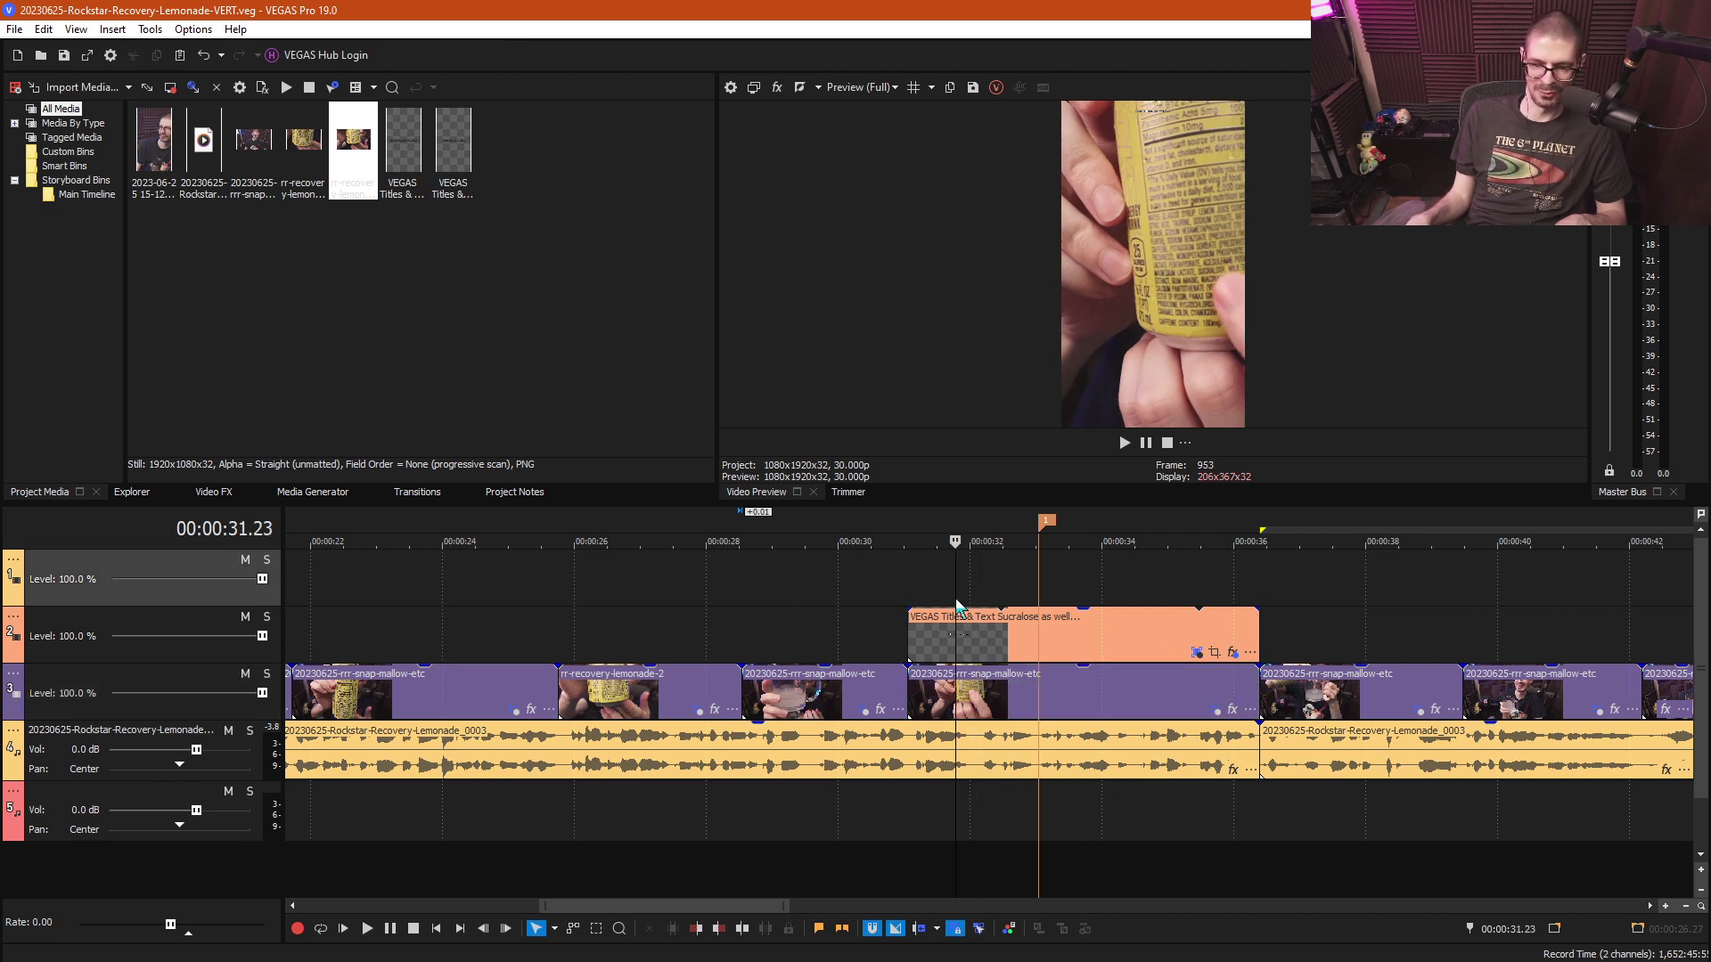
key(space)
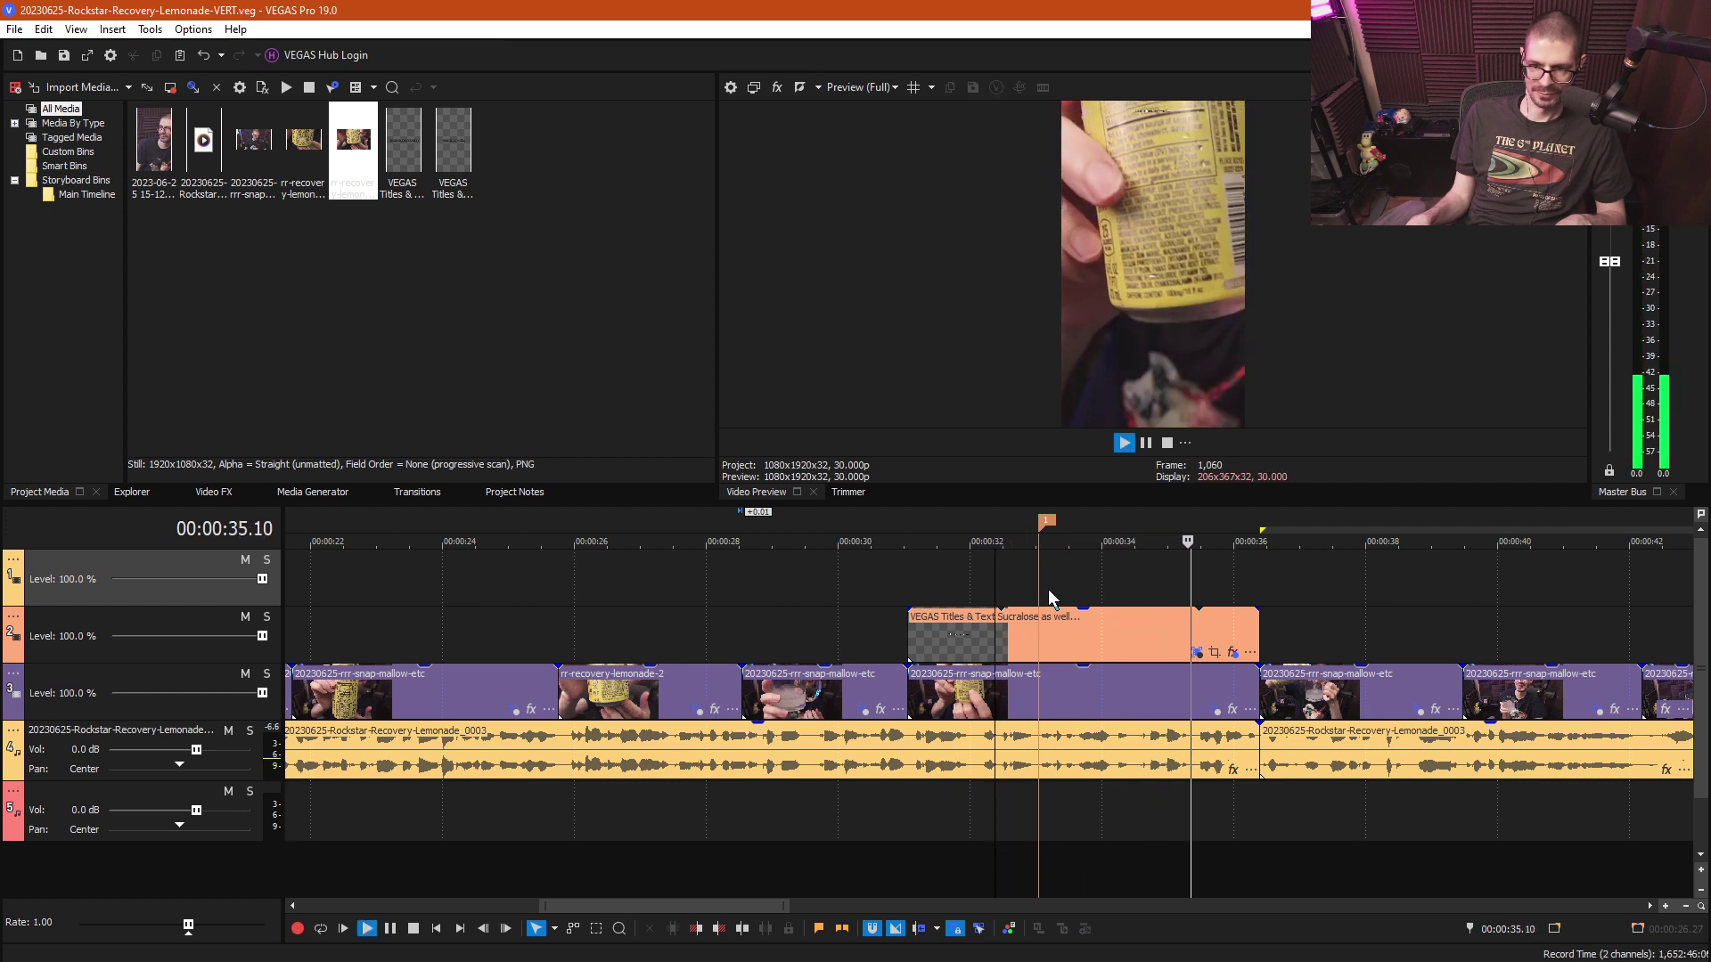
click(1232, 709)
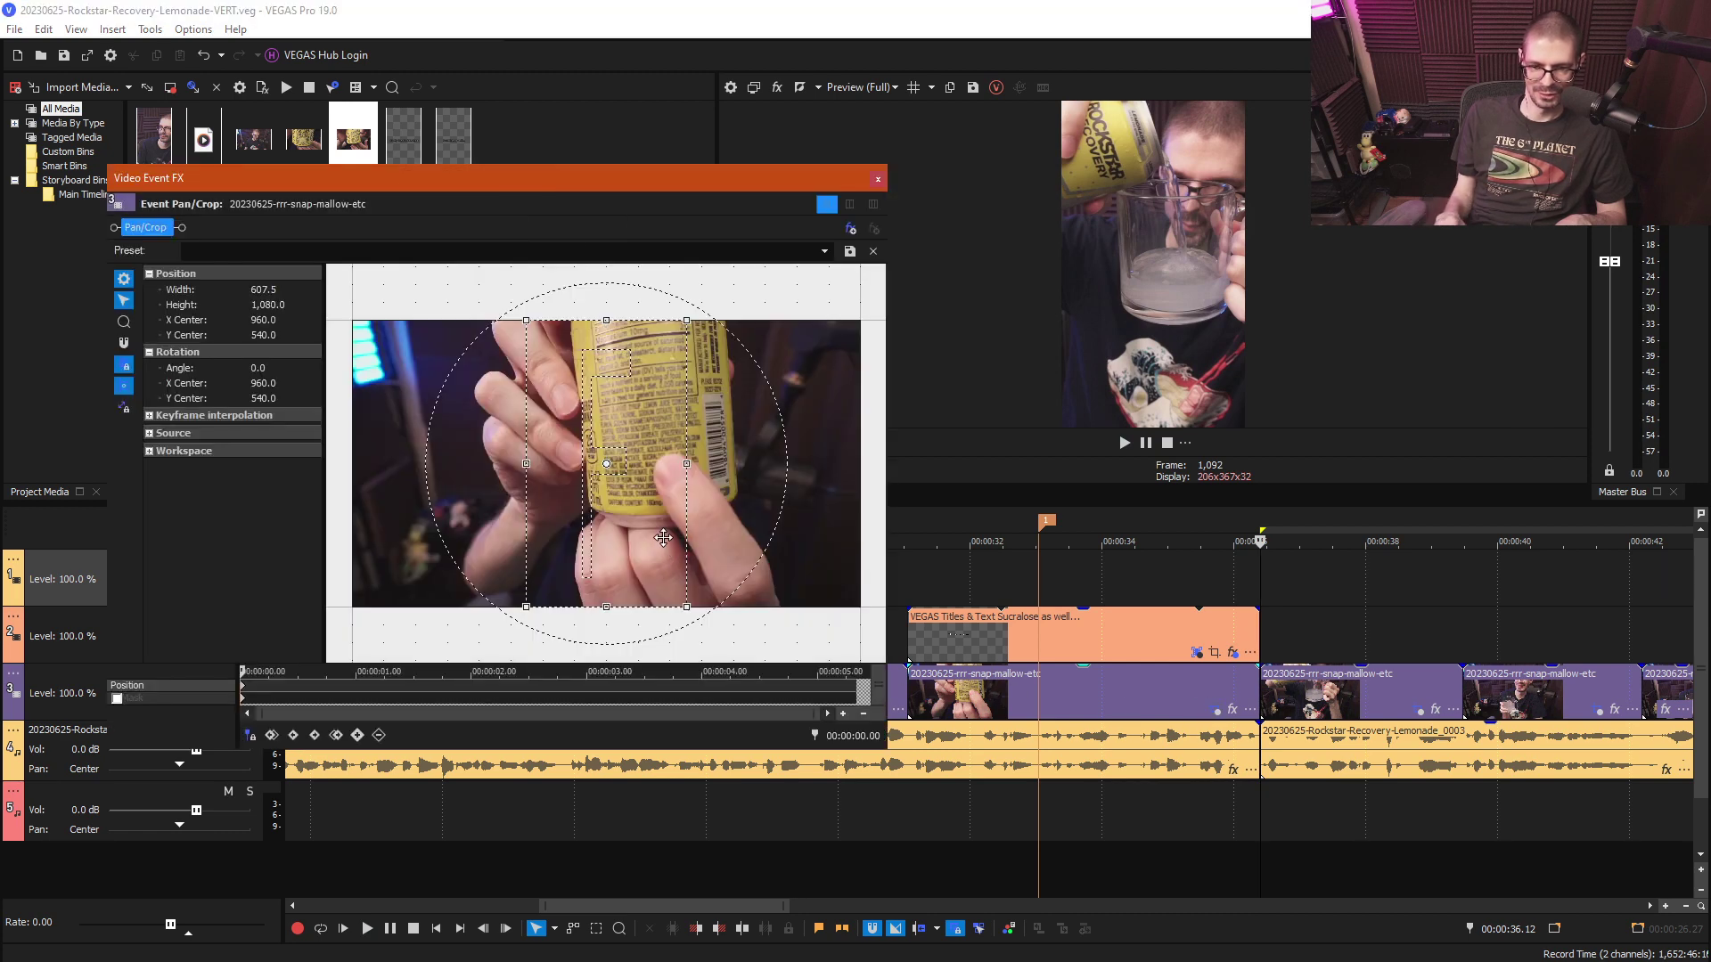
drag(668, 548, 664, 537)
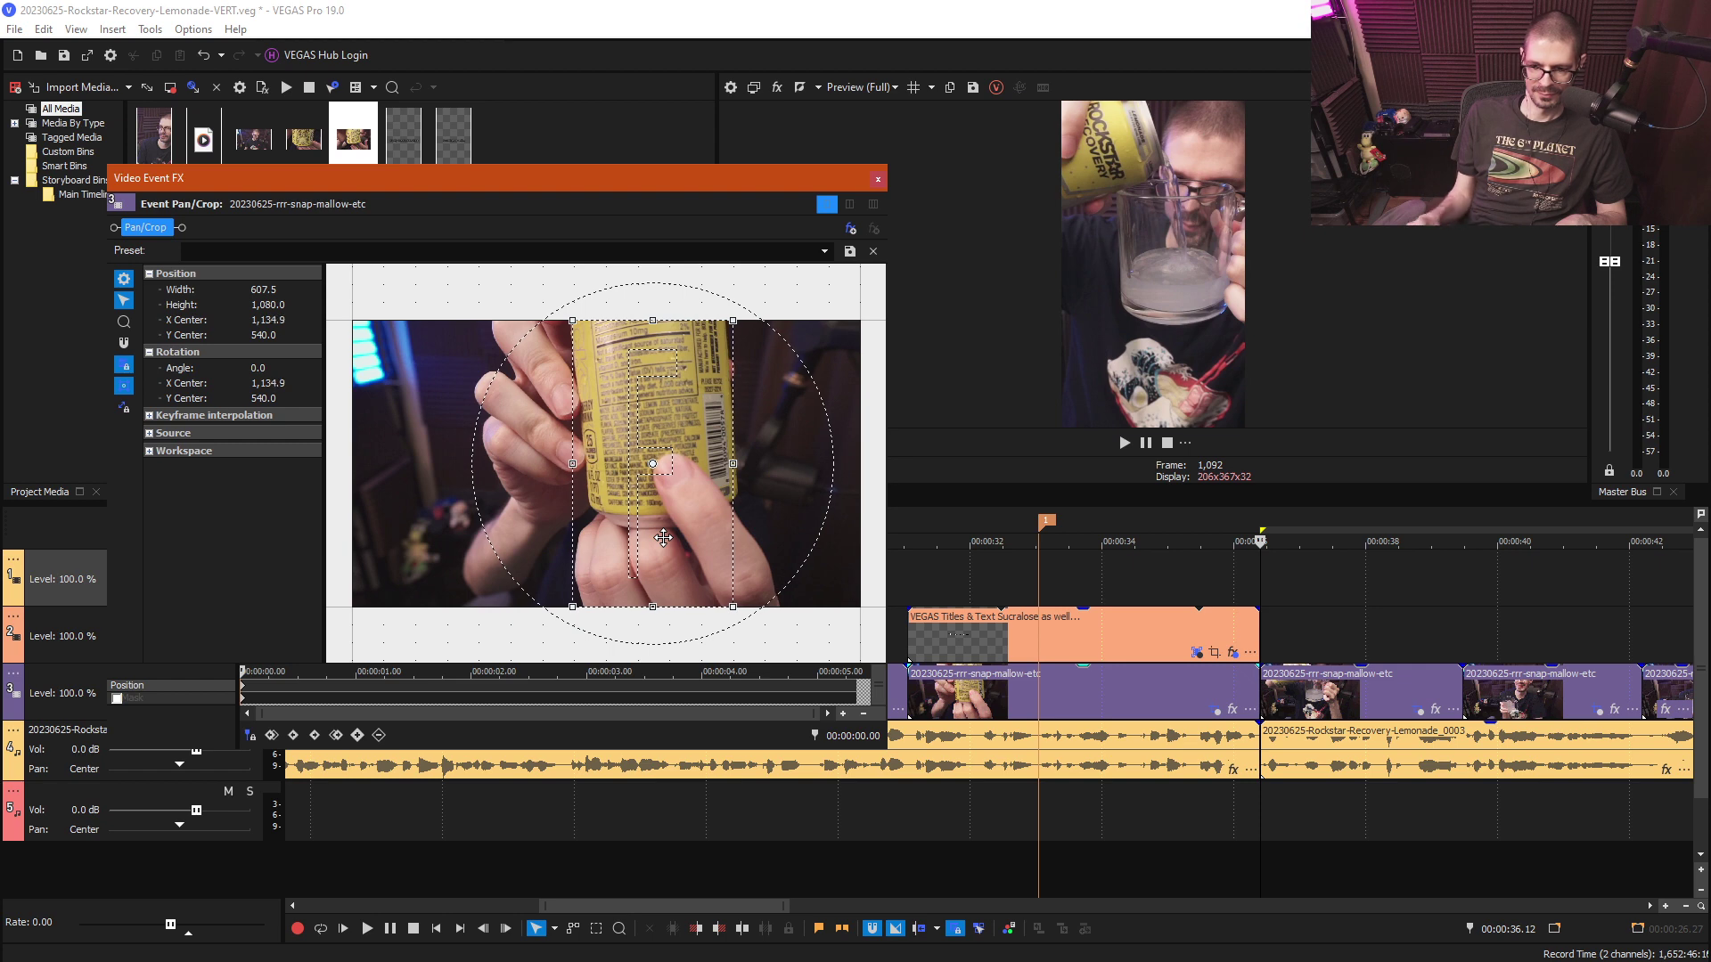
- Close the can clip's crop settings and replay from the mug clip into the can clip beneath the Sucralose title
click(880, 180)
click(1250, 588)
scroll(1247, 606, up, 8)
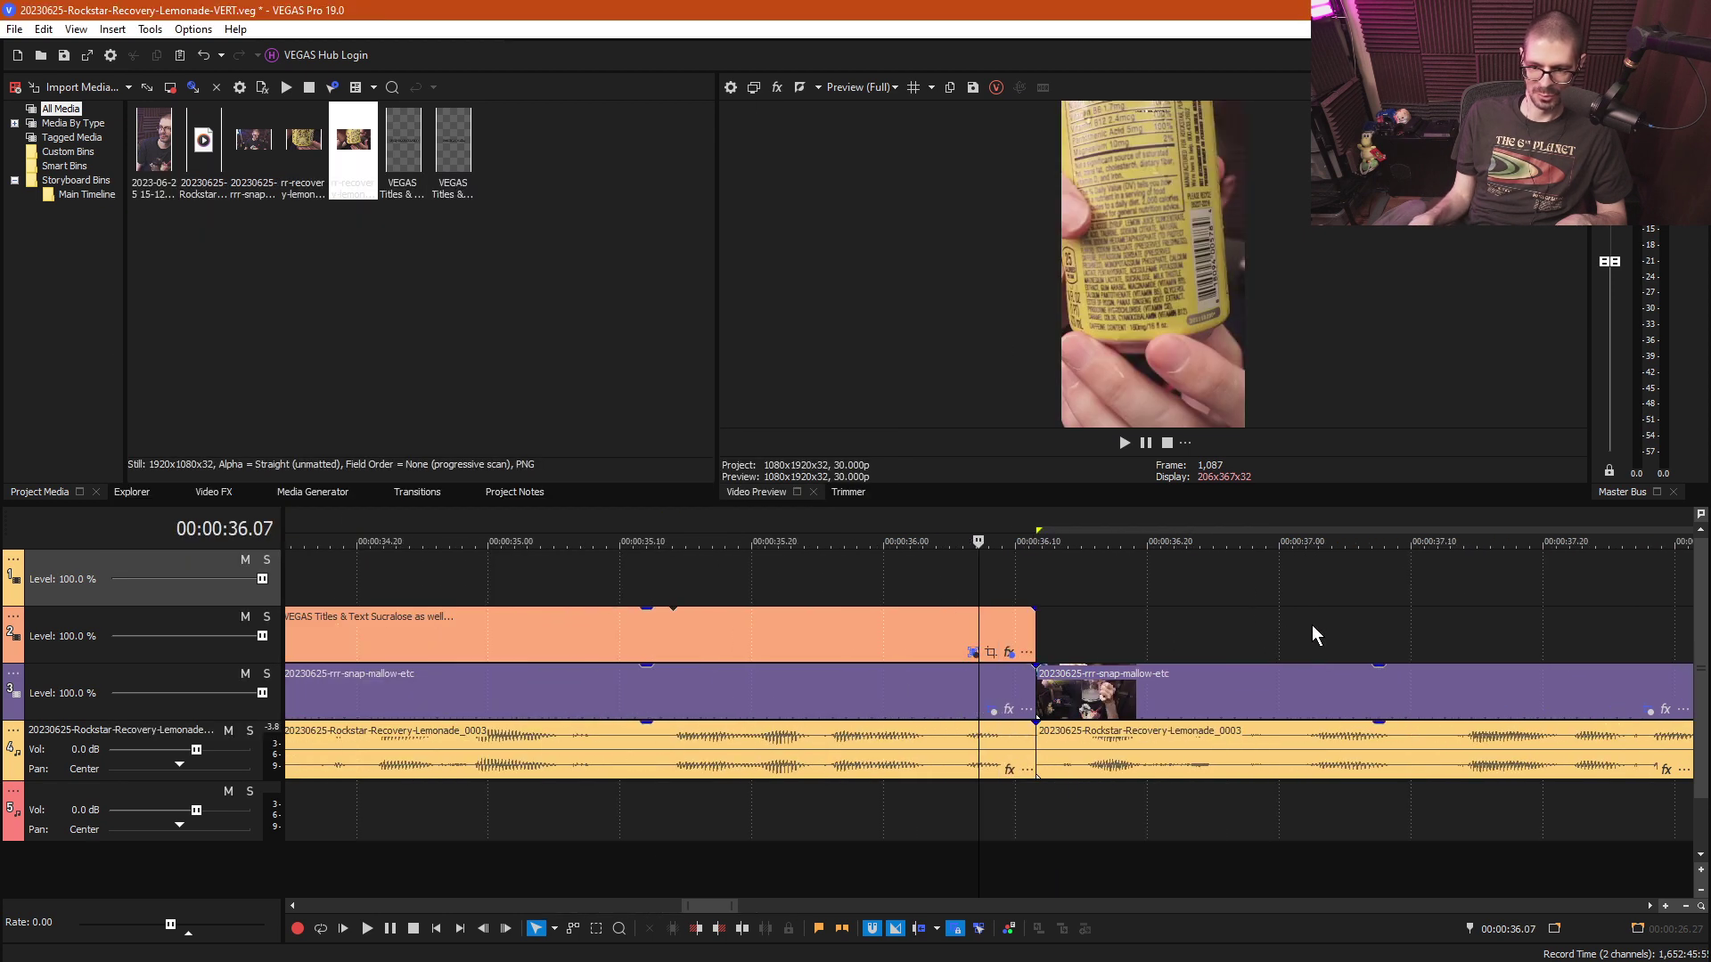
scroll(1036, 642, down, 10)
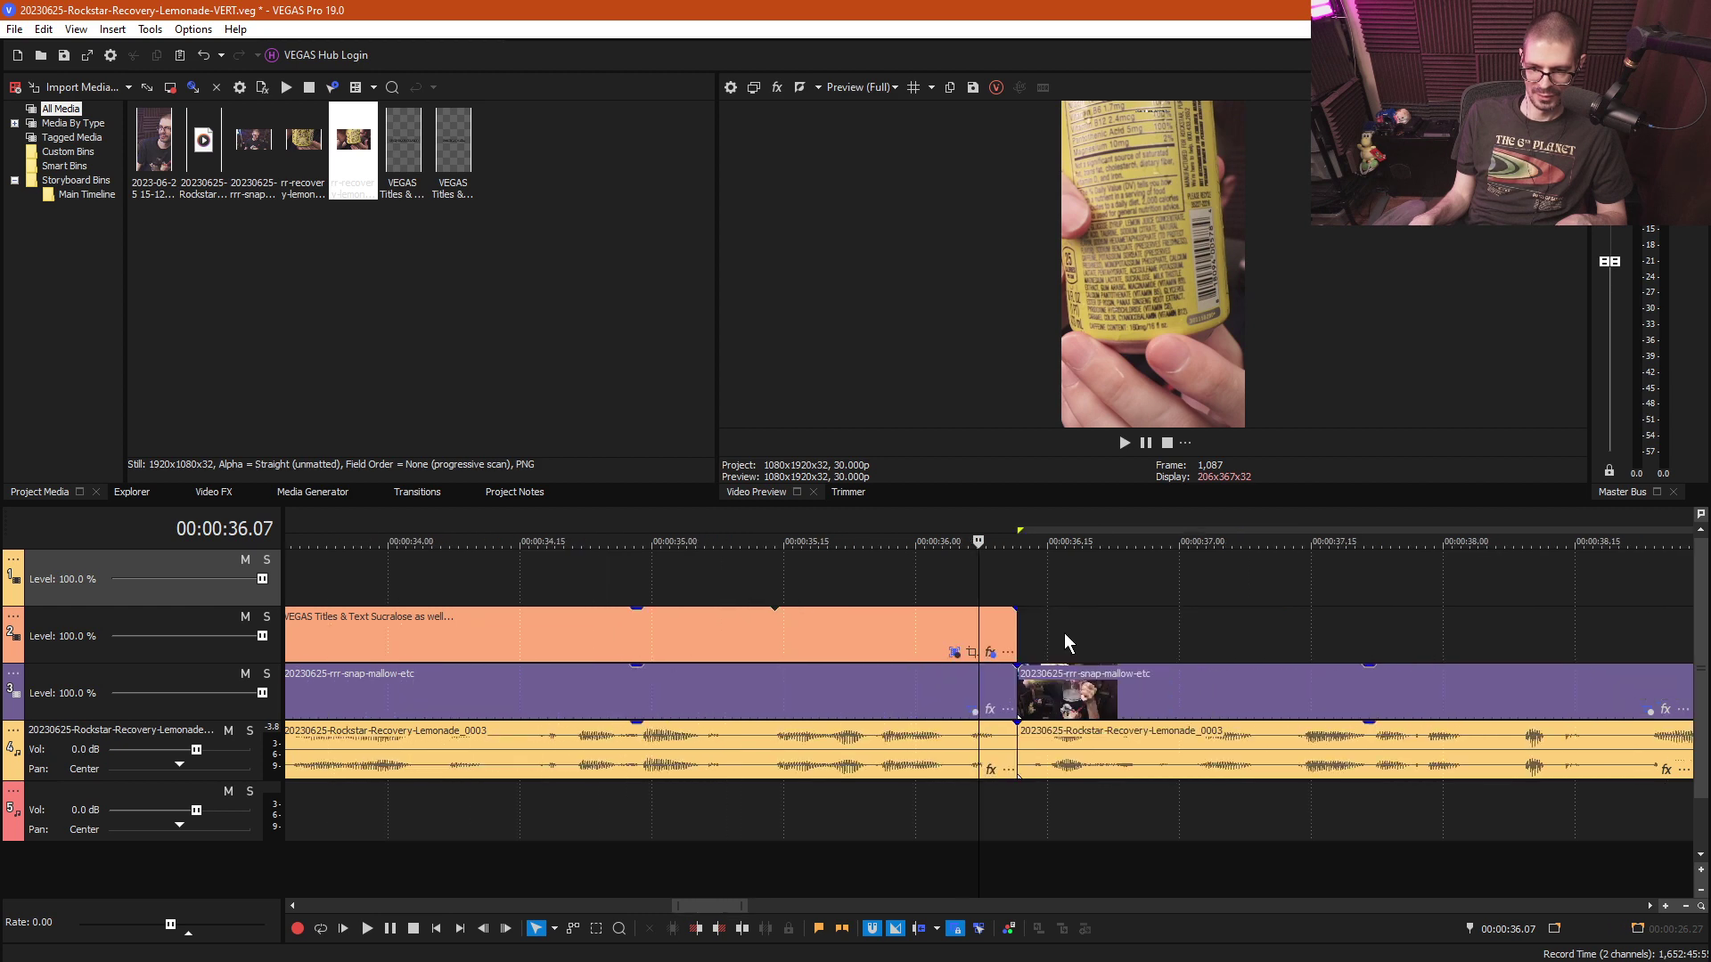
click(833, 623)
key(space)
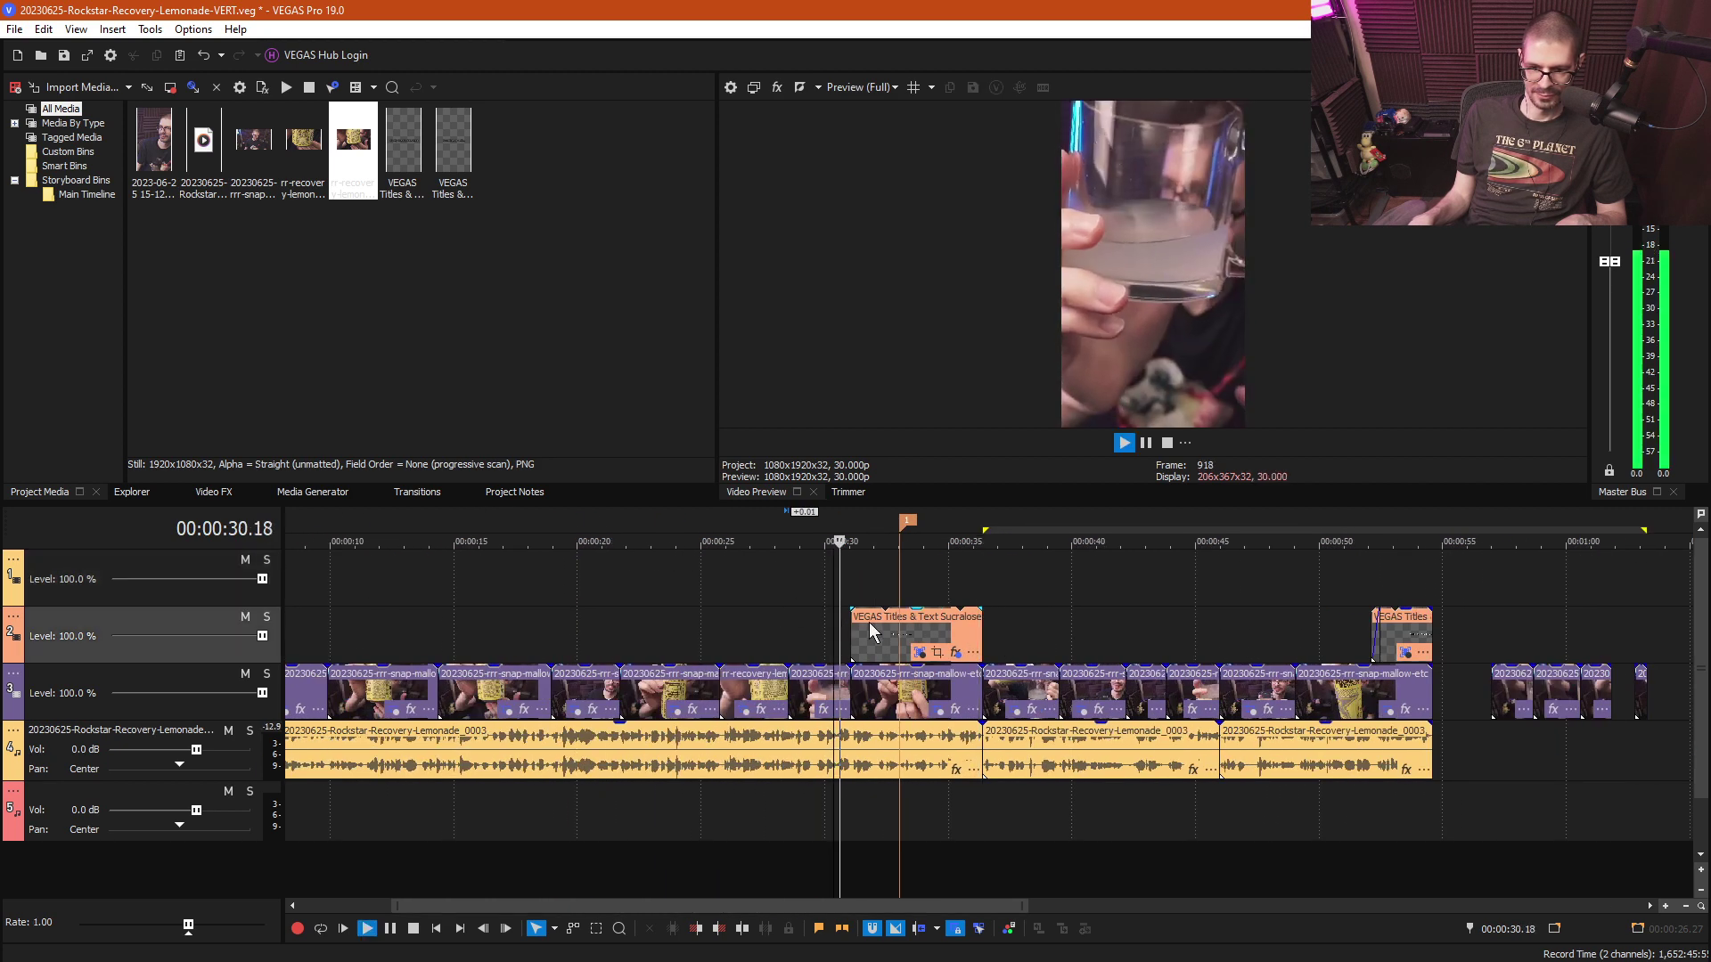
scroll(980, 606, up, 5)
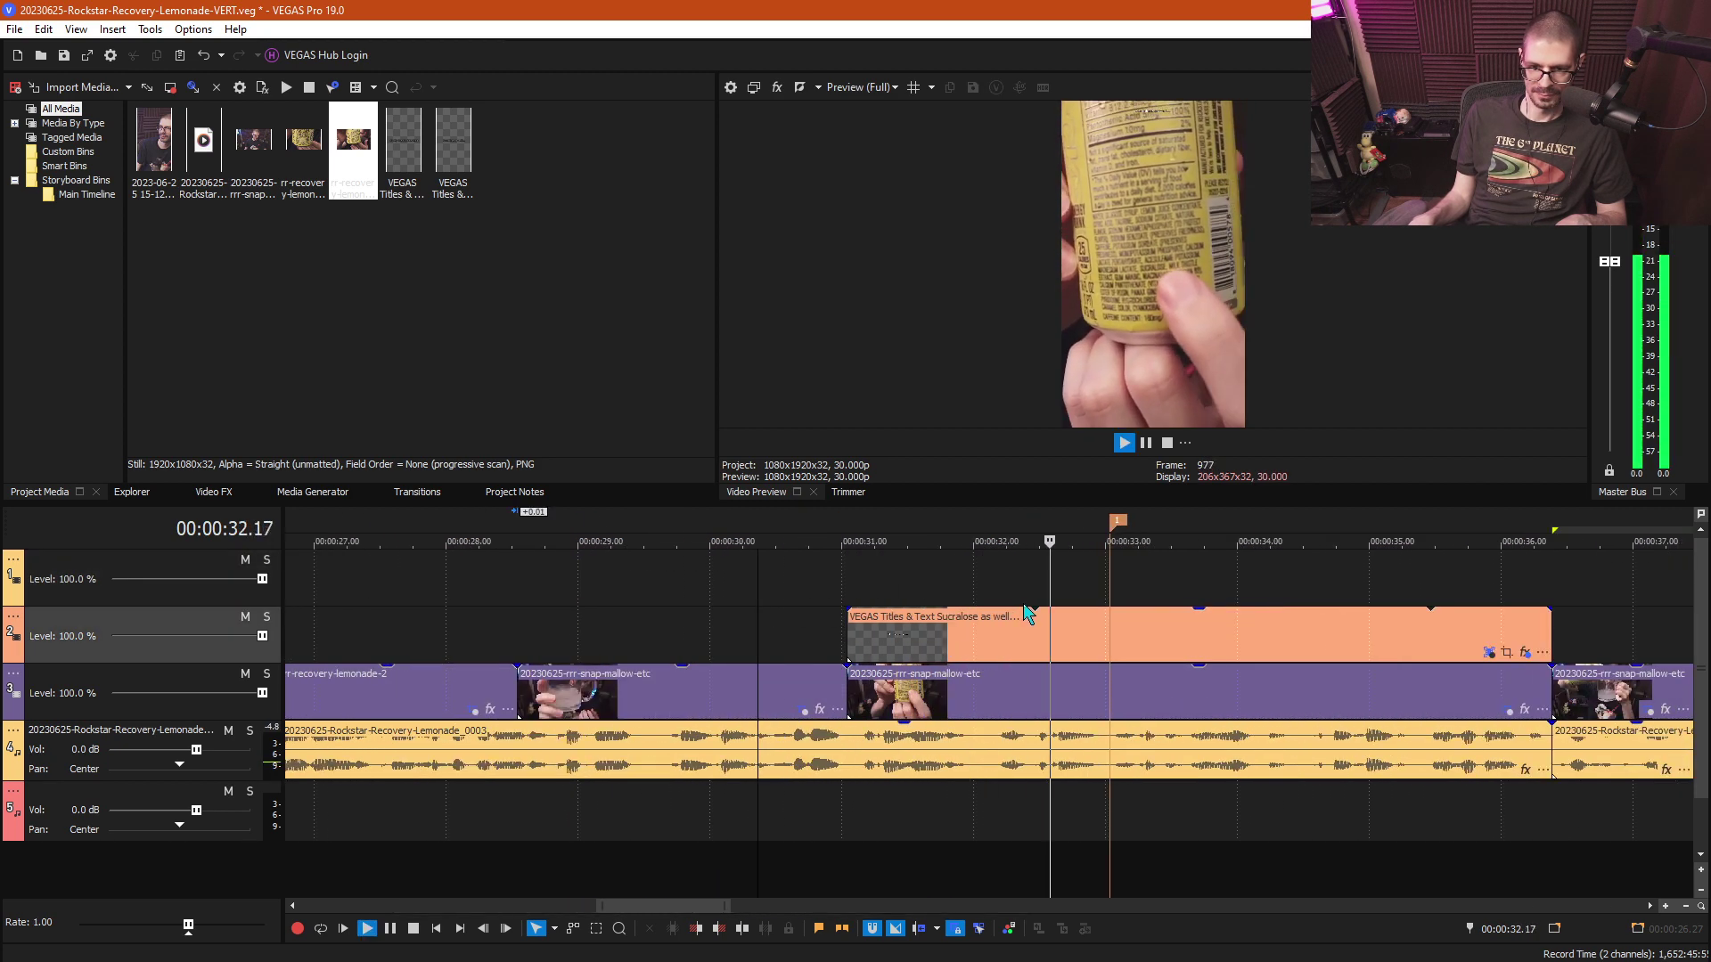
key(Return)
- Delete the timeline marker at about 00:00:33, above the Sucralose title
click(1108, 795)
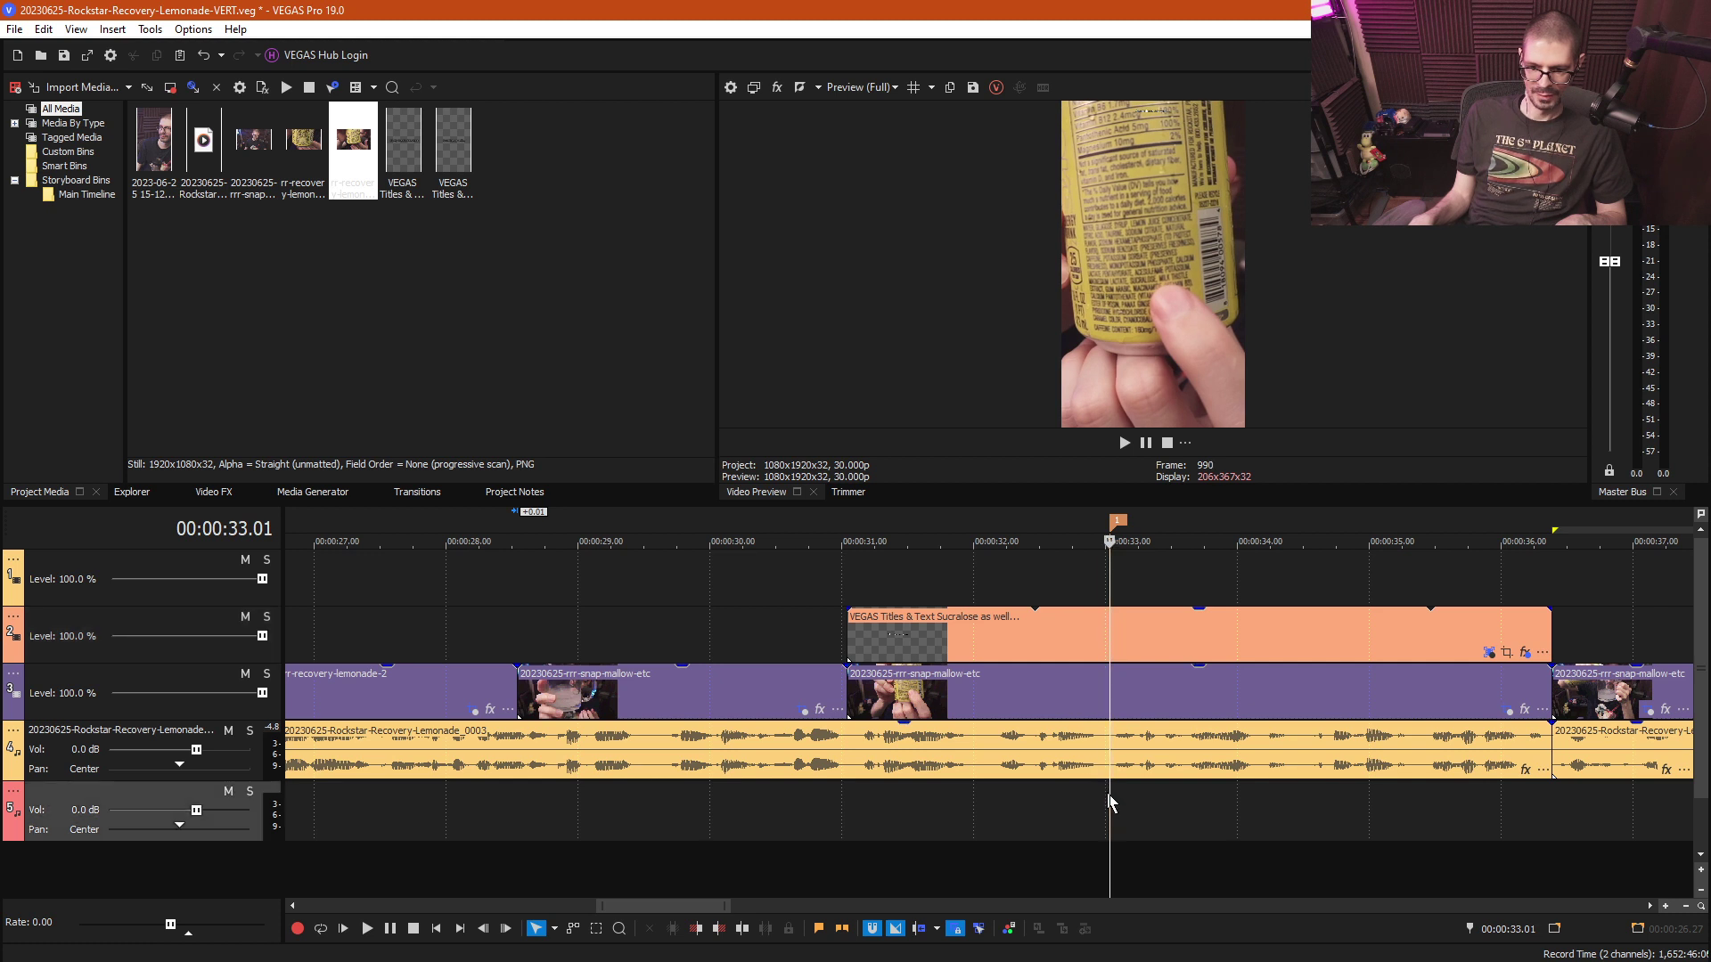
right_click(1119, 521)
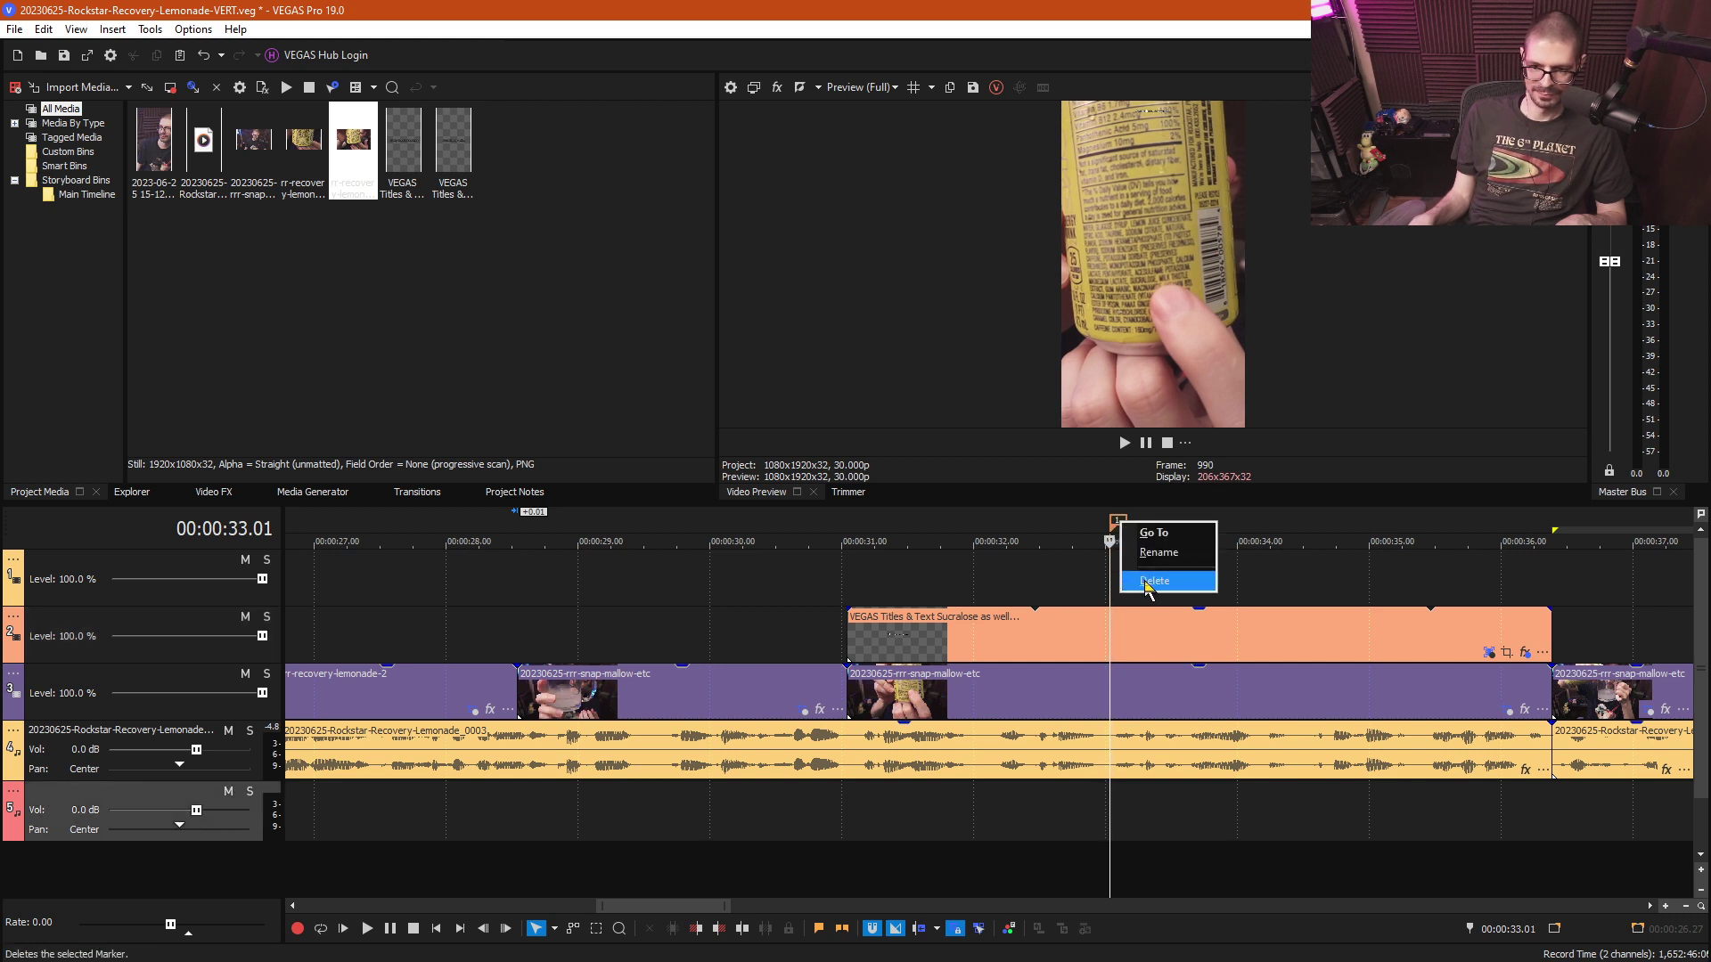
click(1153, 580)
- Play from 00:00:33.00 through the rest of the can clip into the pouring clip to judge the section's length
click(1079, 587)
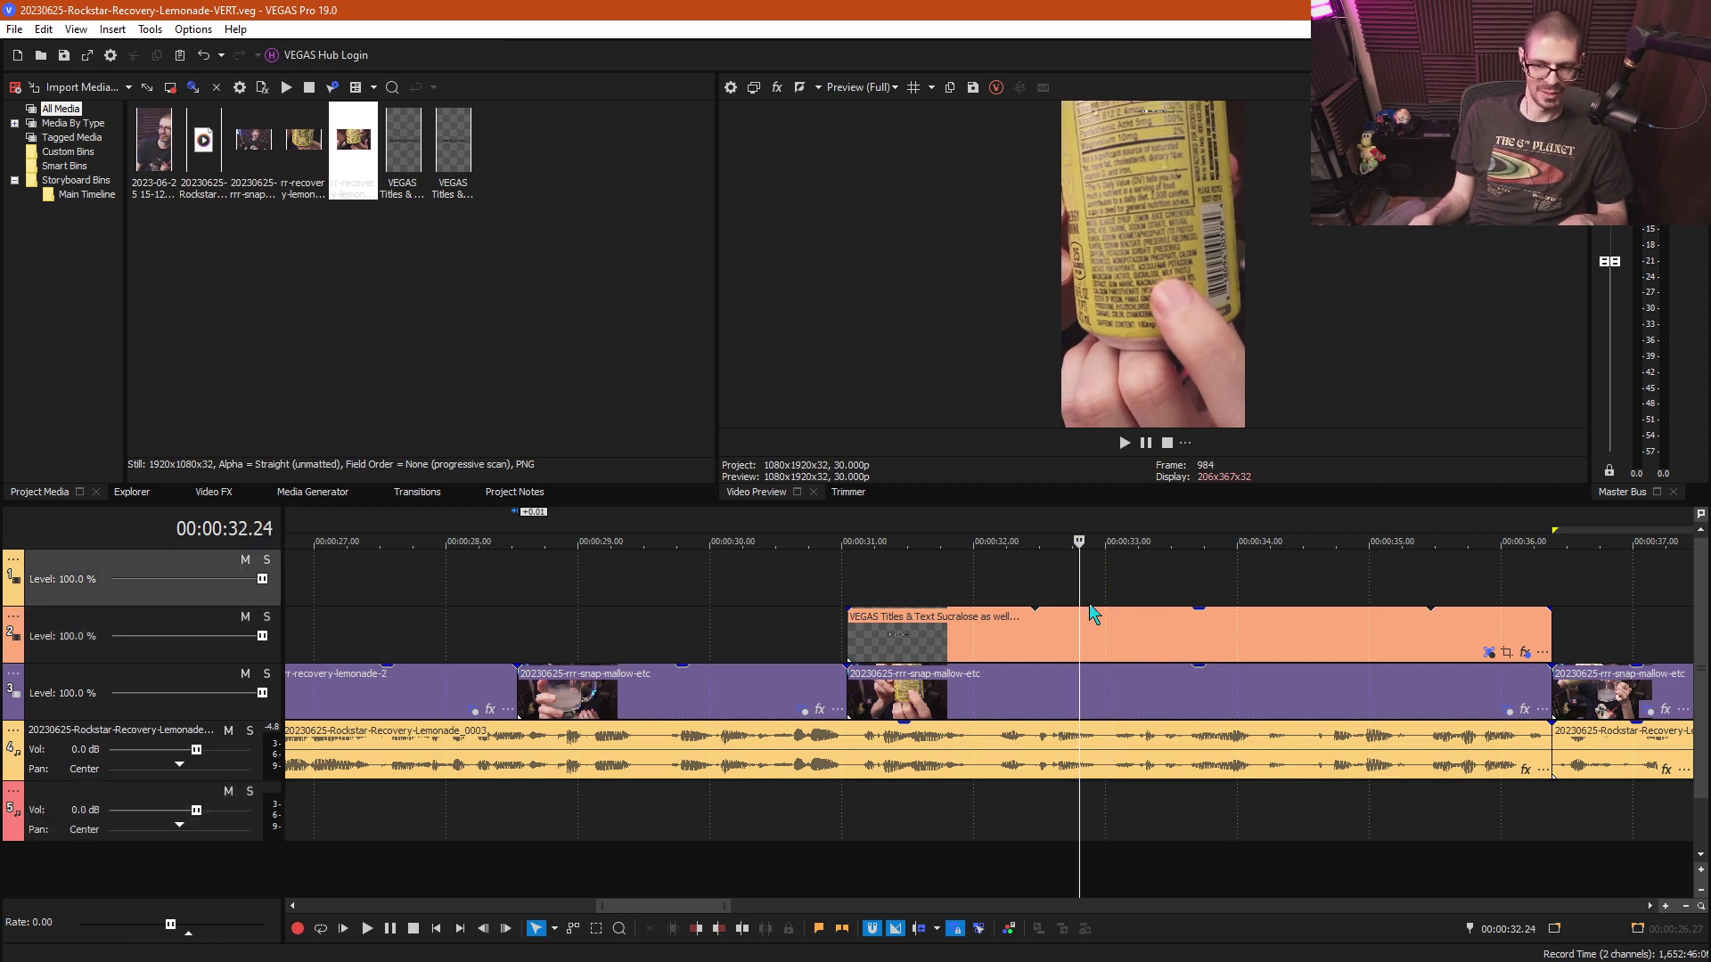
click(1103, 586)
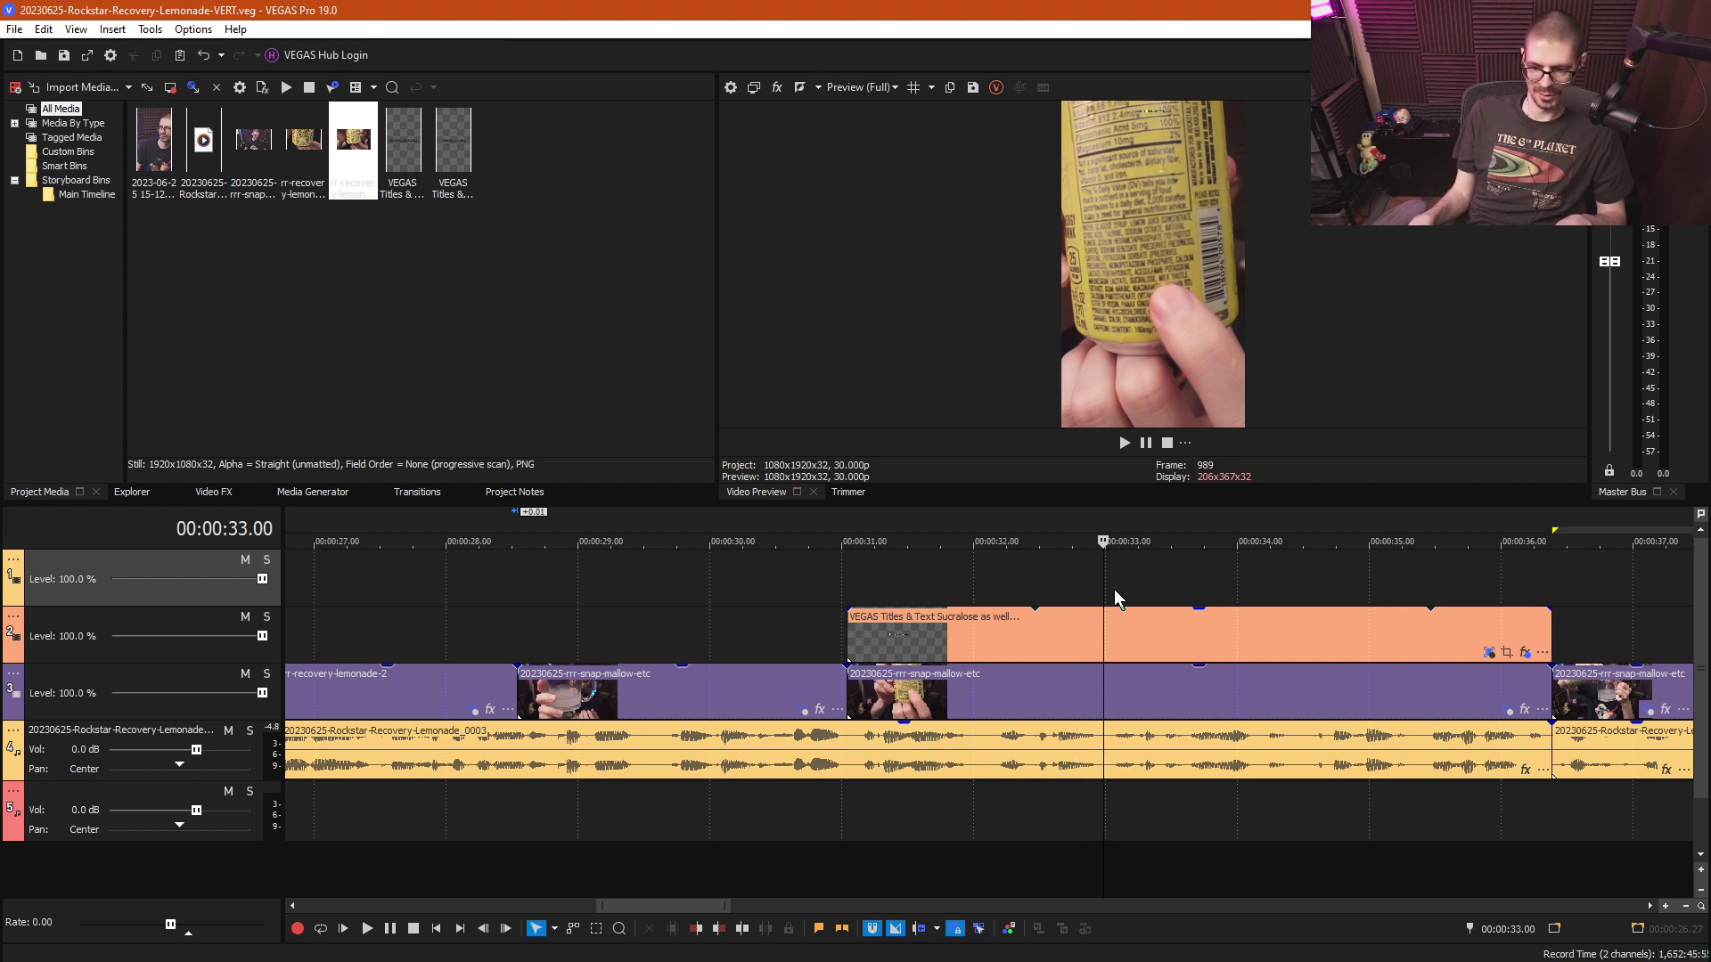
scroll(1114, 590, down, 2)
key(space)
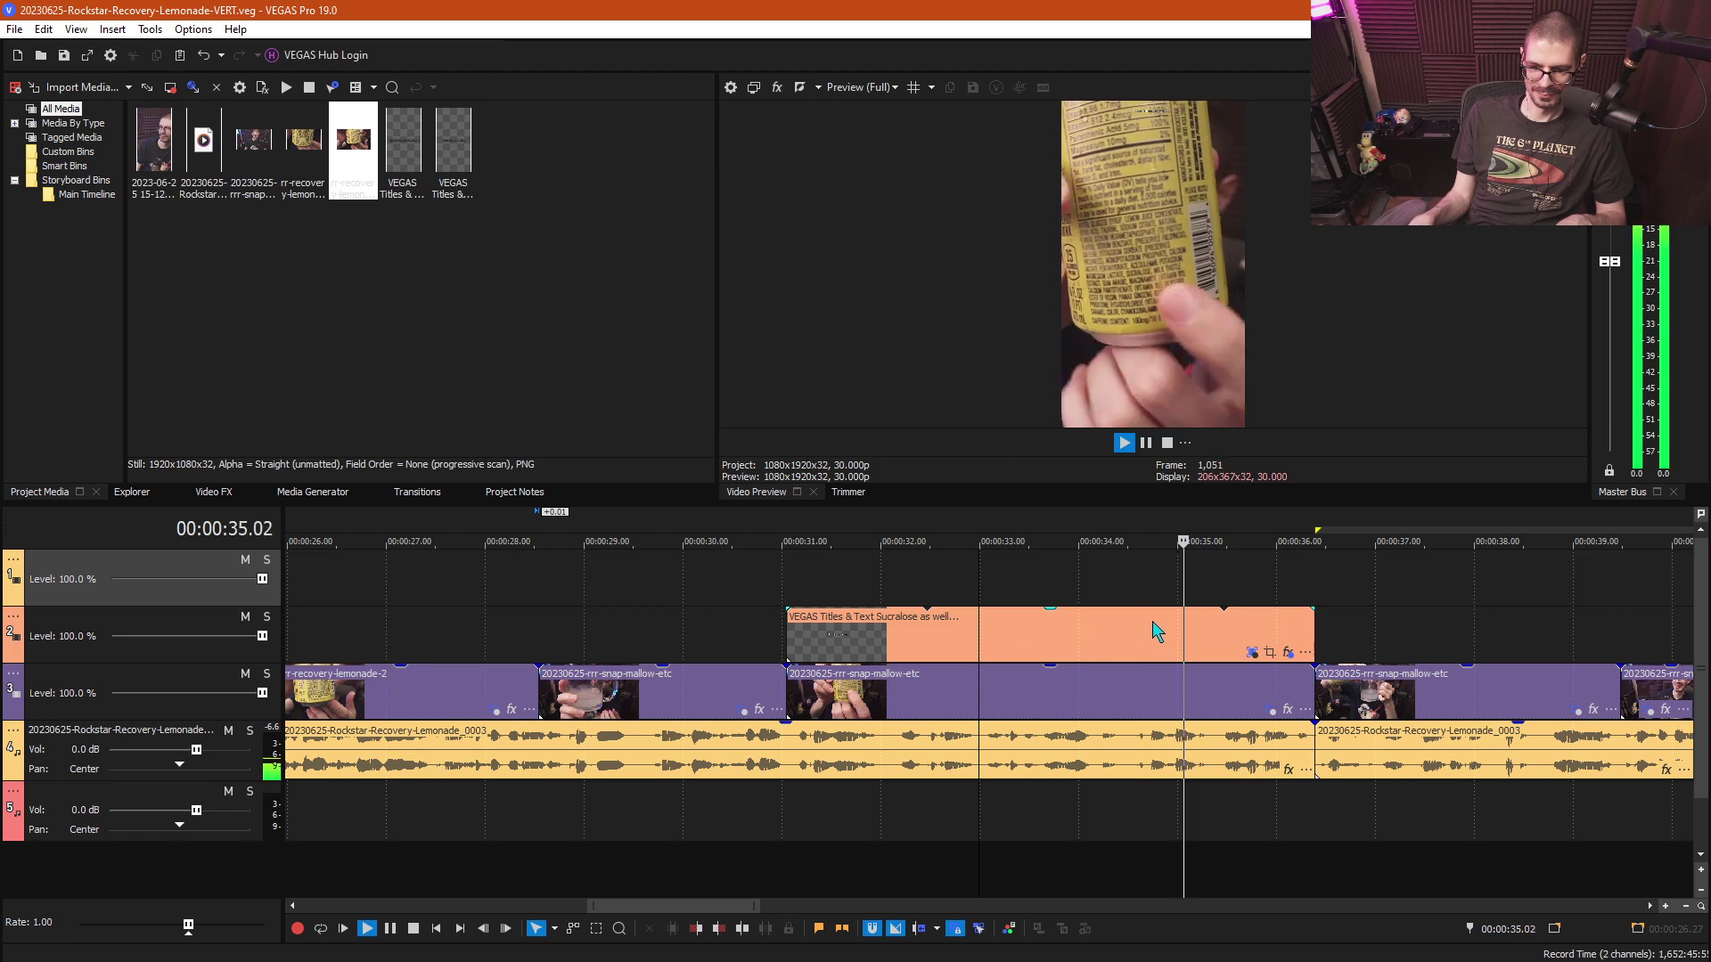
scroll(1260, 624, down, 3)
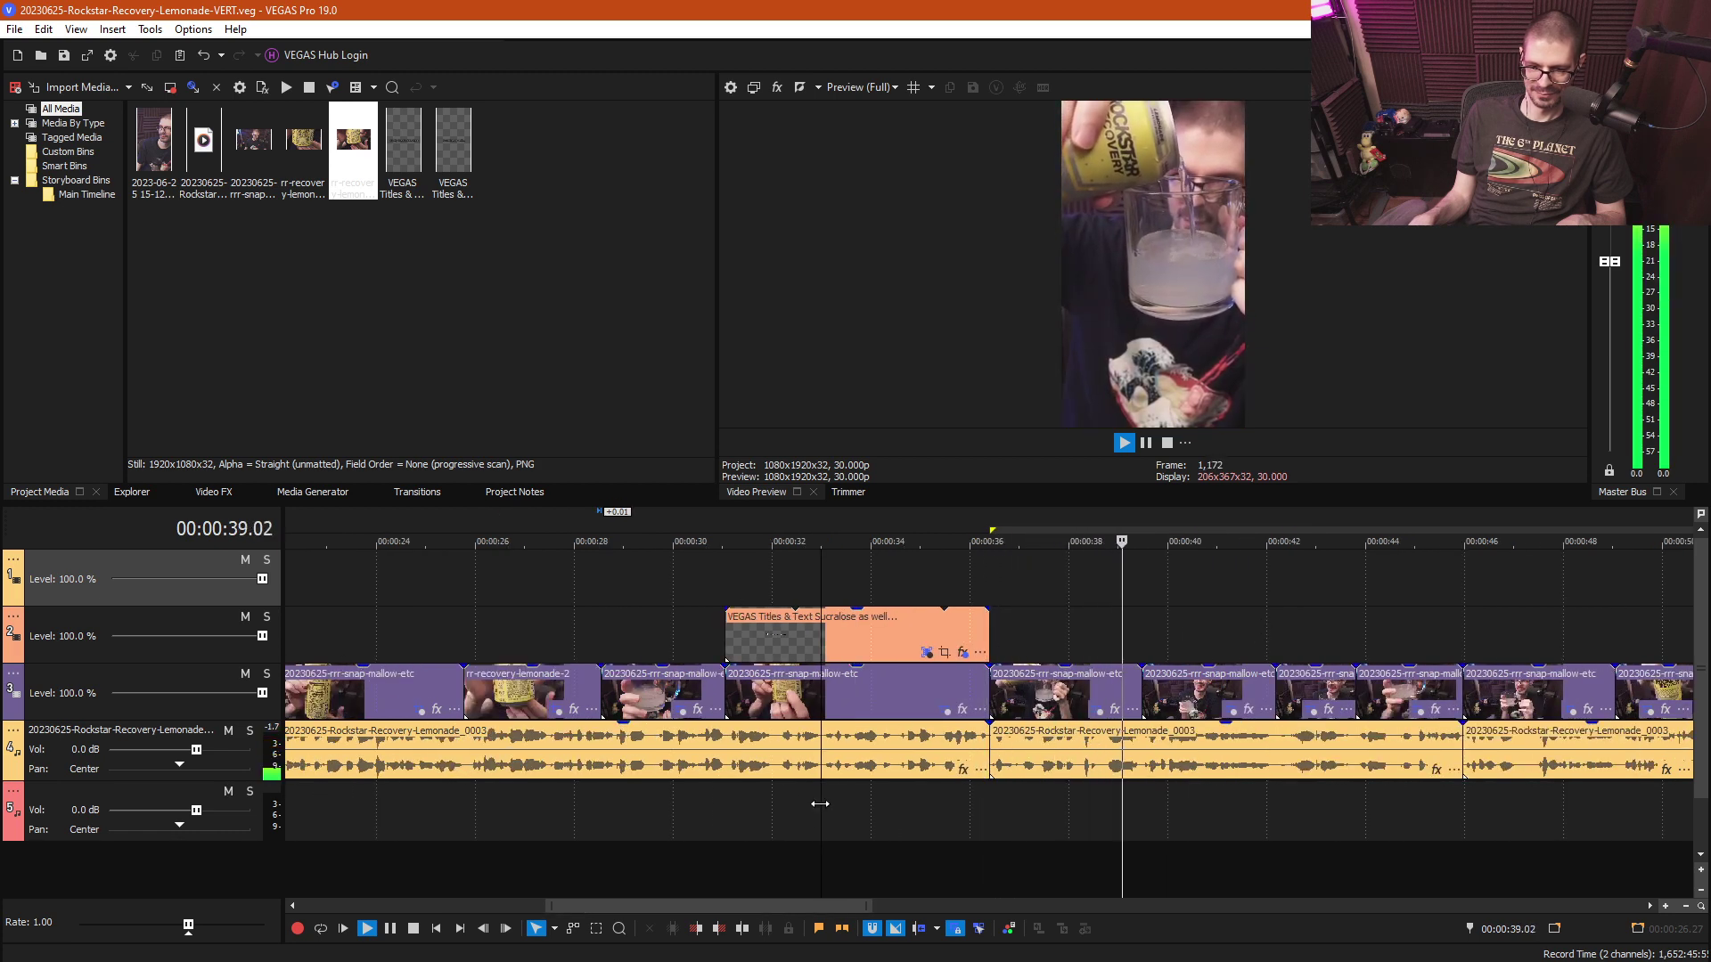
key(space)
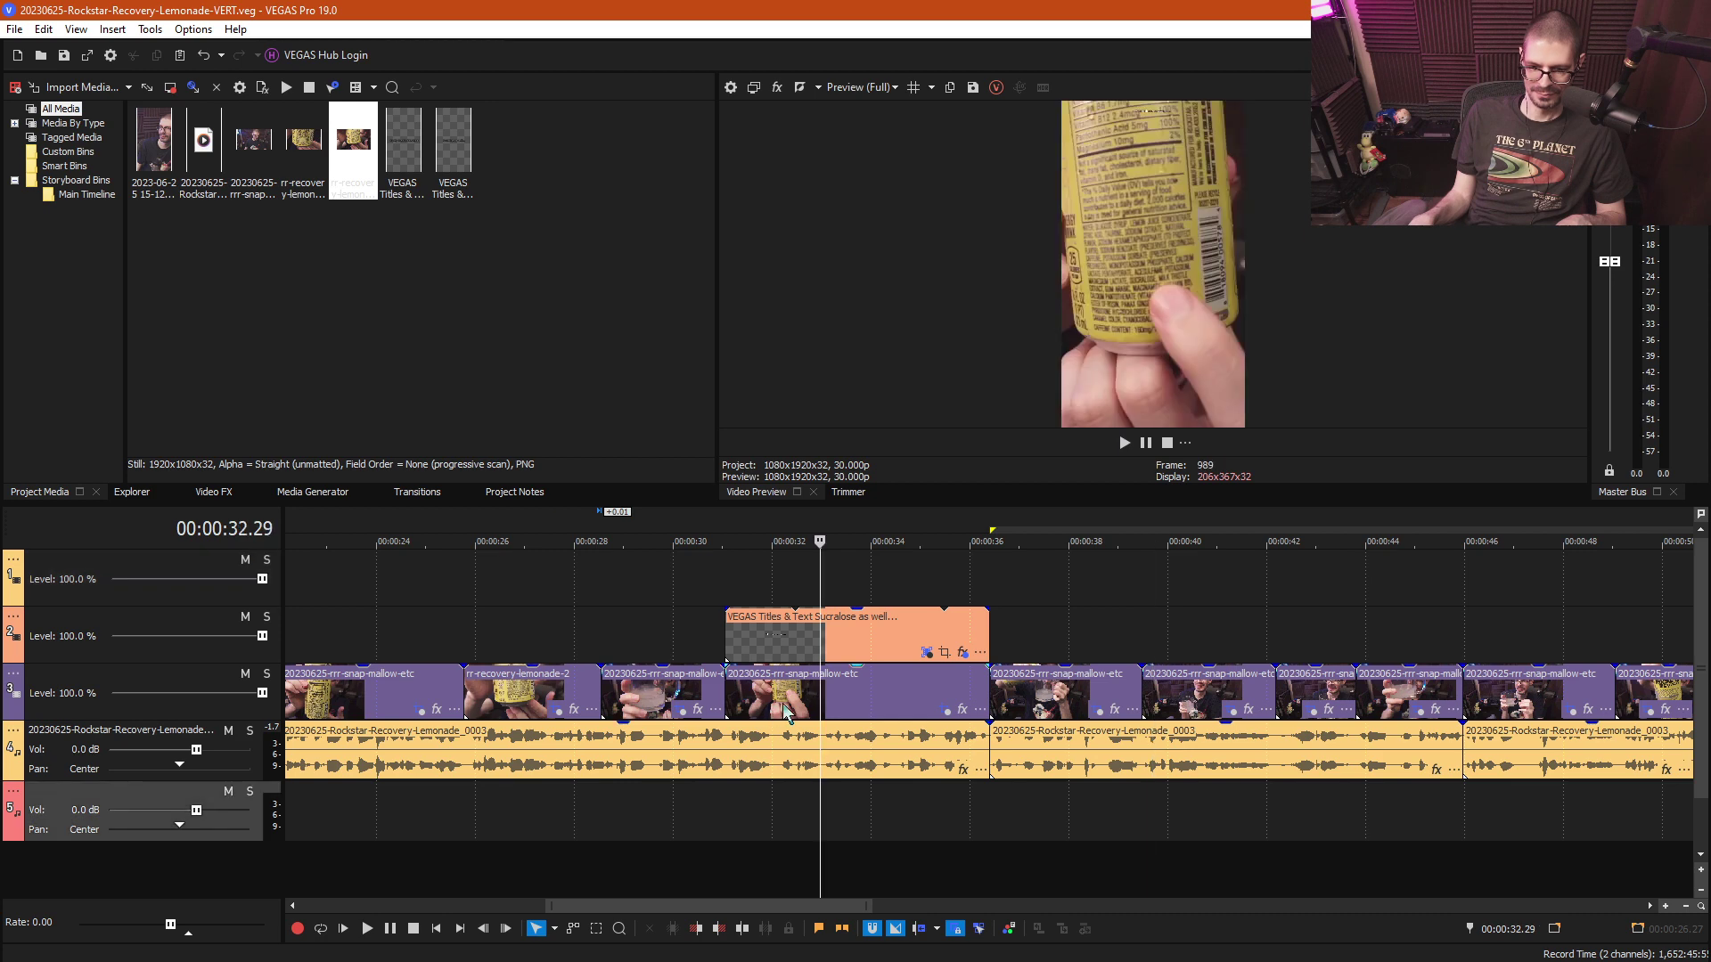
- Split the Sucralose title, the can clip and the audio at 00:00:33.00
click(784, 709)
scroll(936, 713, up, 3)
key(space)
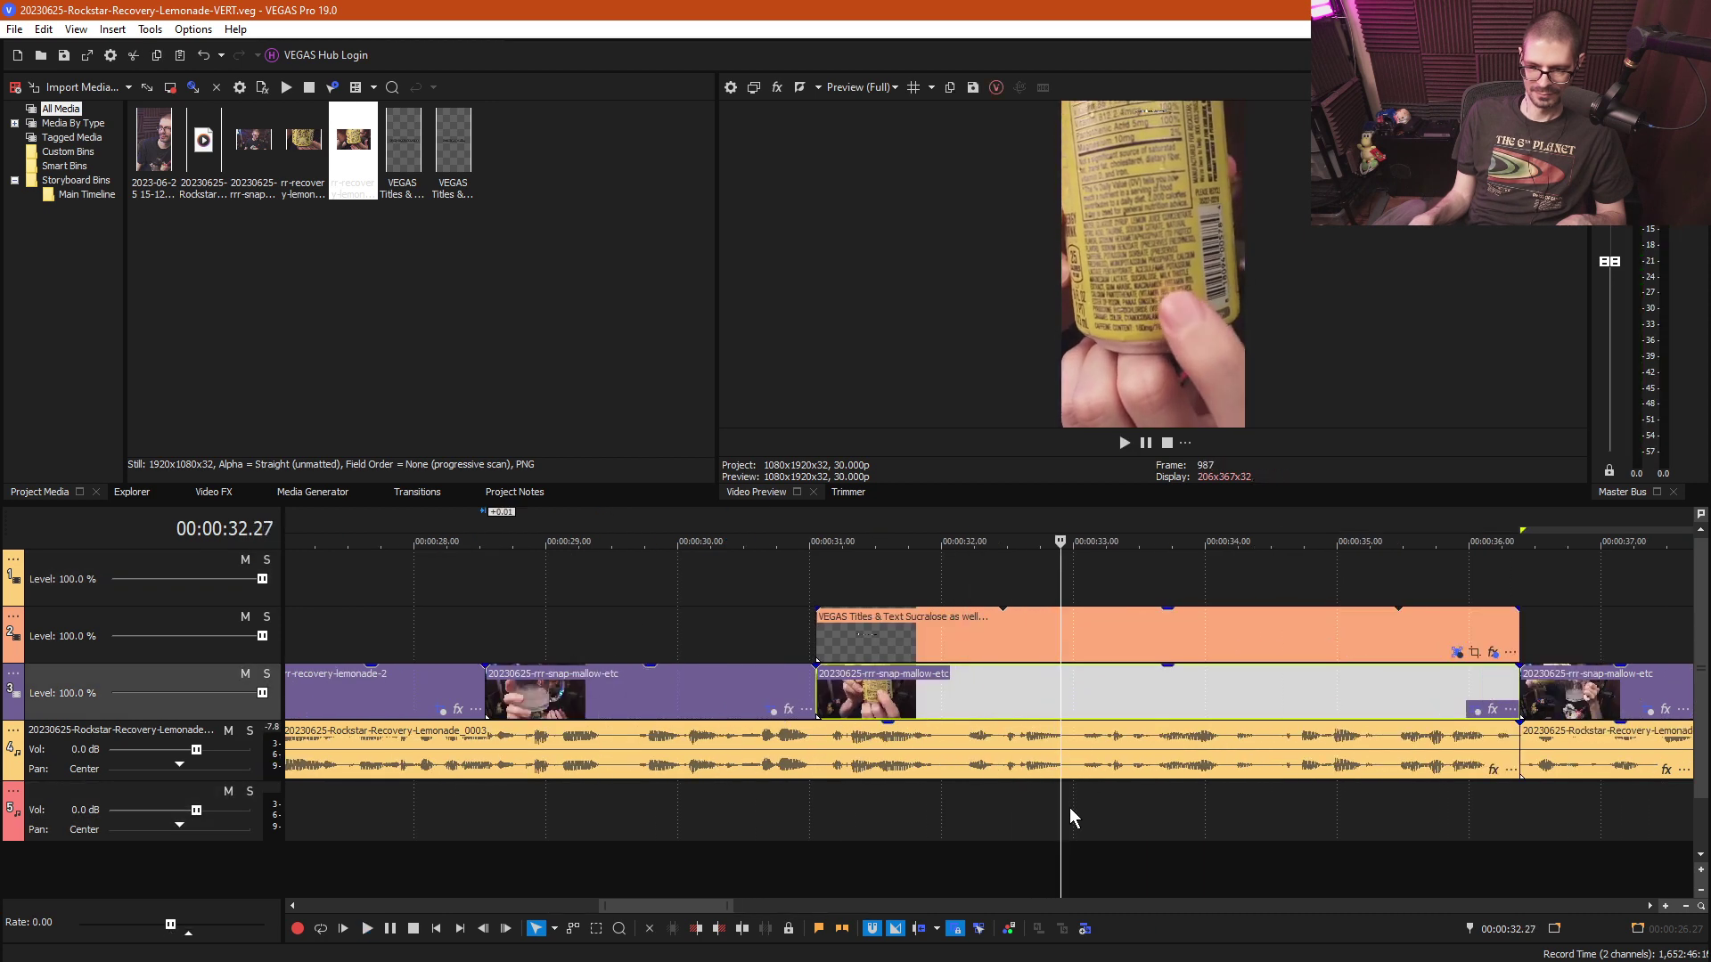
click(1069, 807)
click(1073, 811)
key(s)
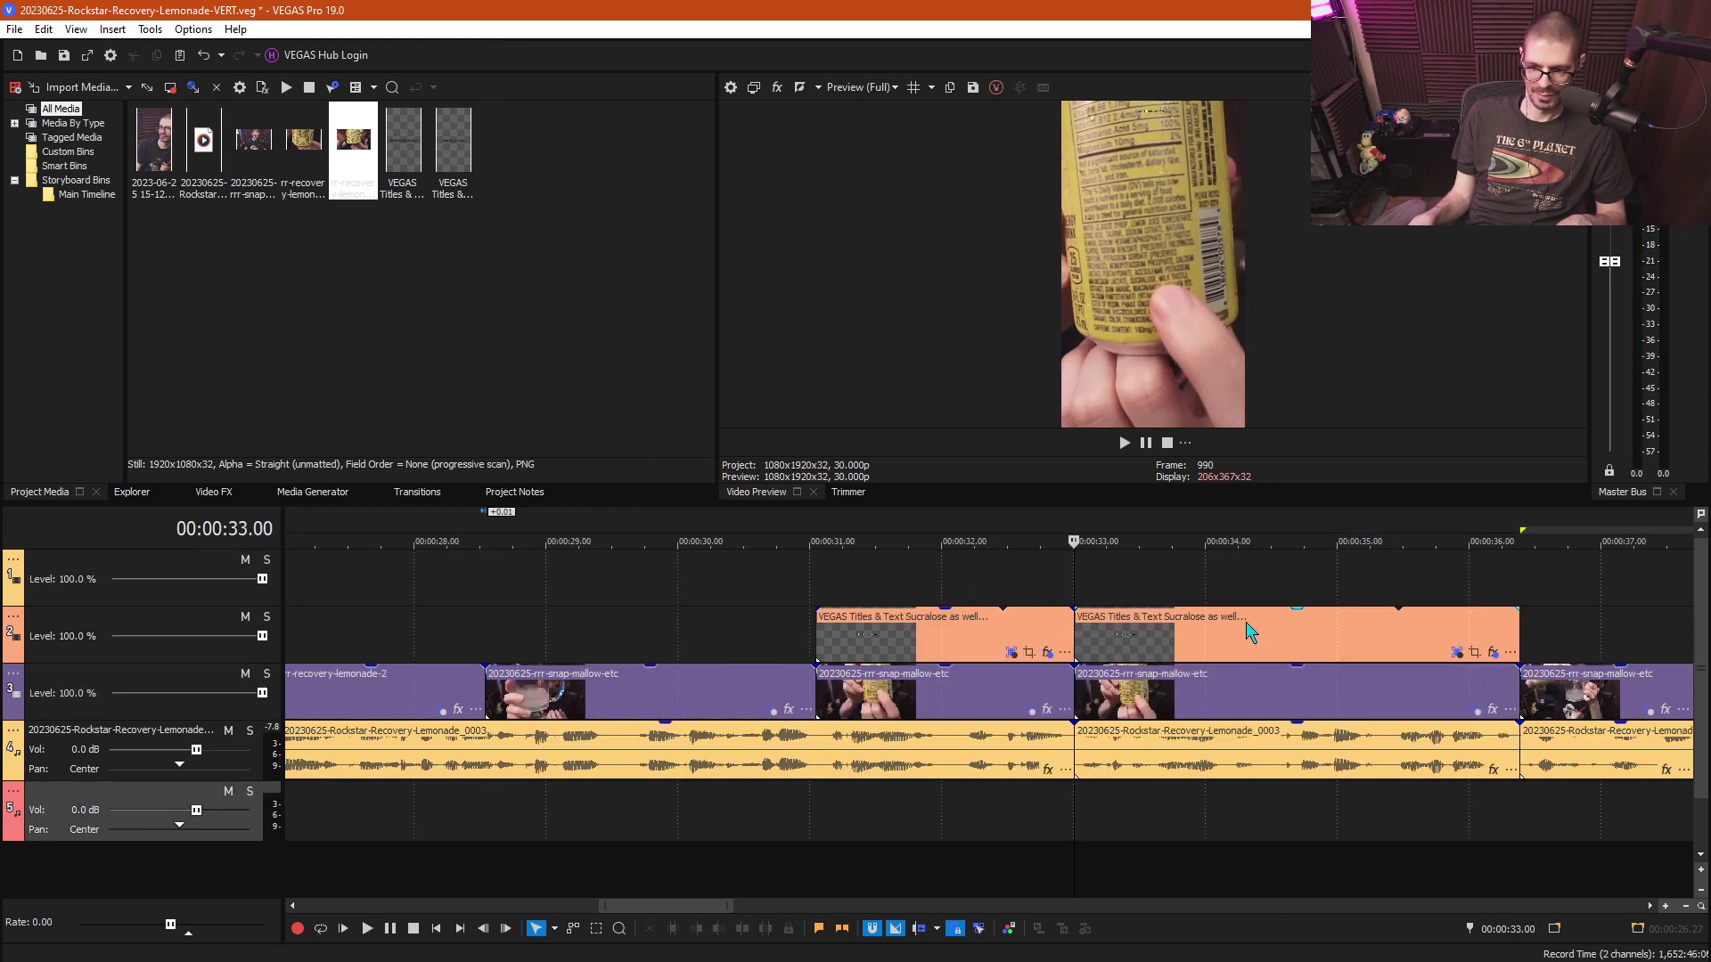
- Delete the title, can video and audio pieces after the split and pull the following clips back to 00:00:33.00
key(d)
key(d)
drag(1176, 584, 1267, 760)
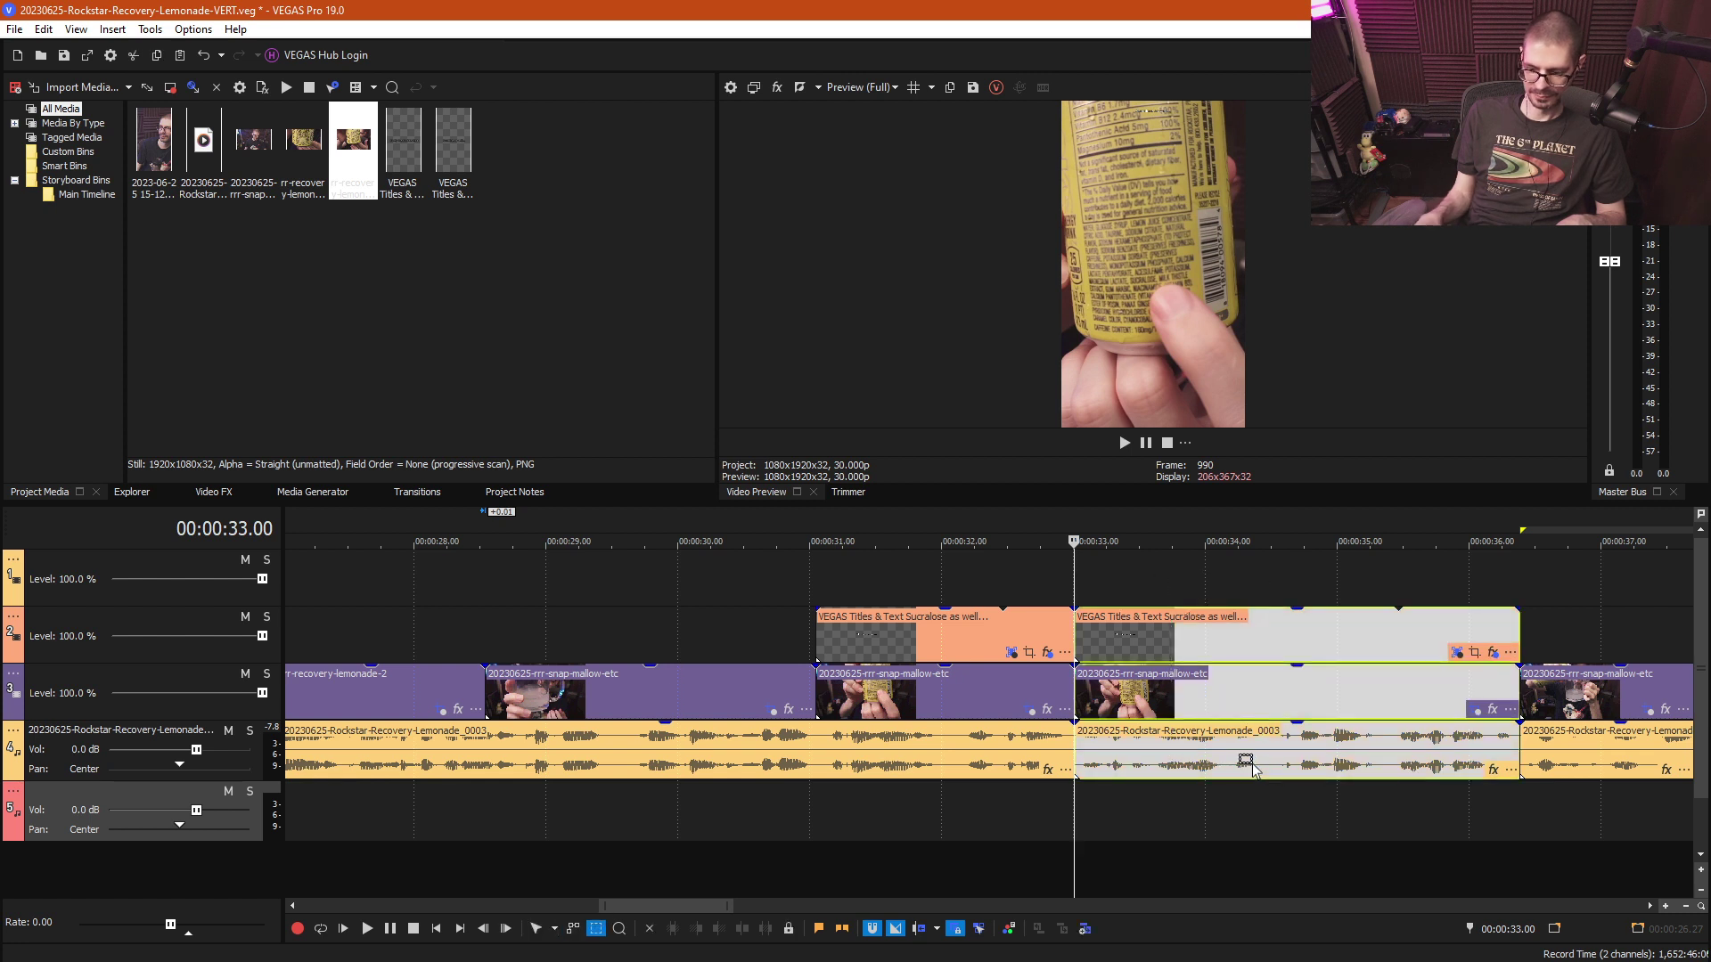
key(Delete)
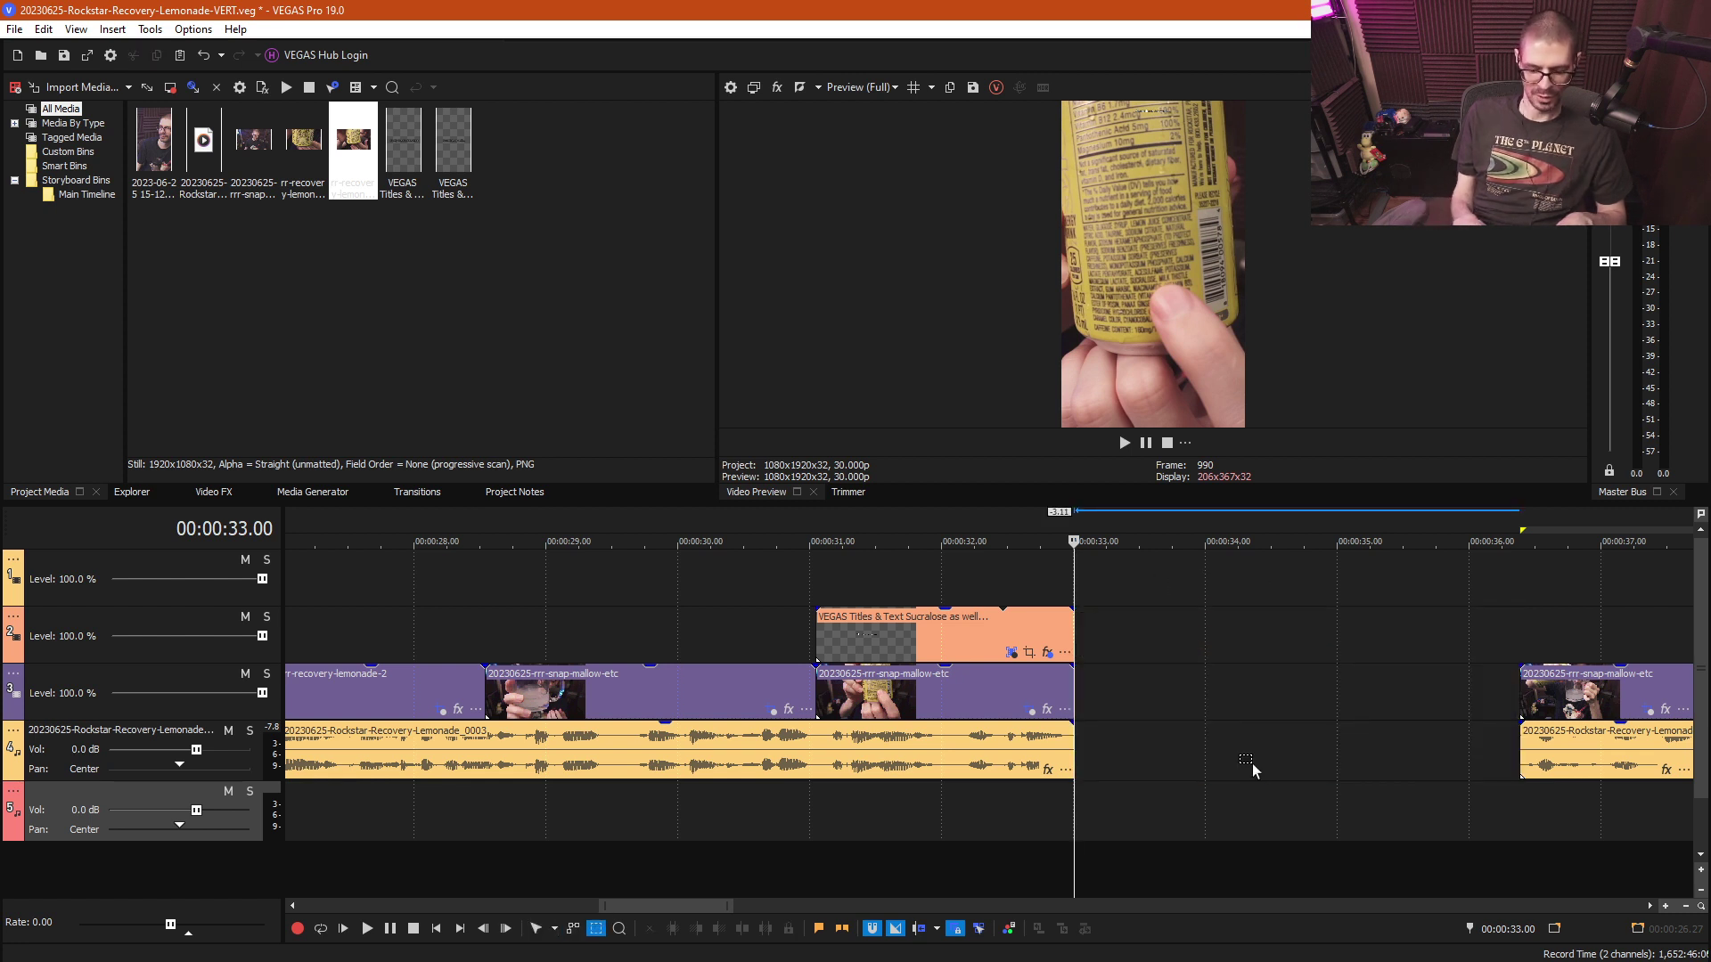
key(ctrl+d)
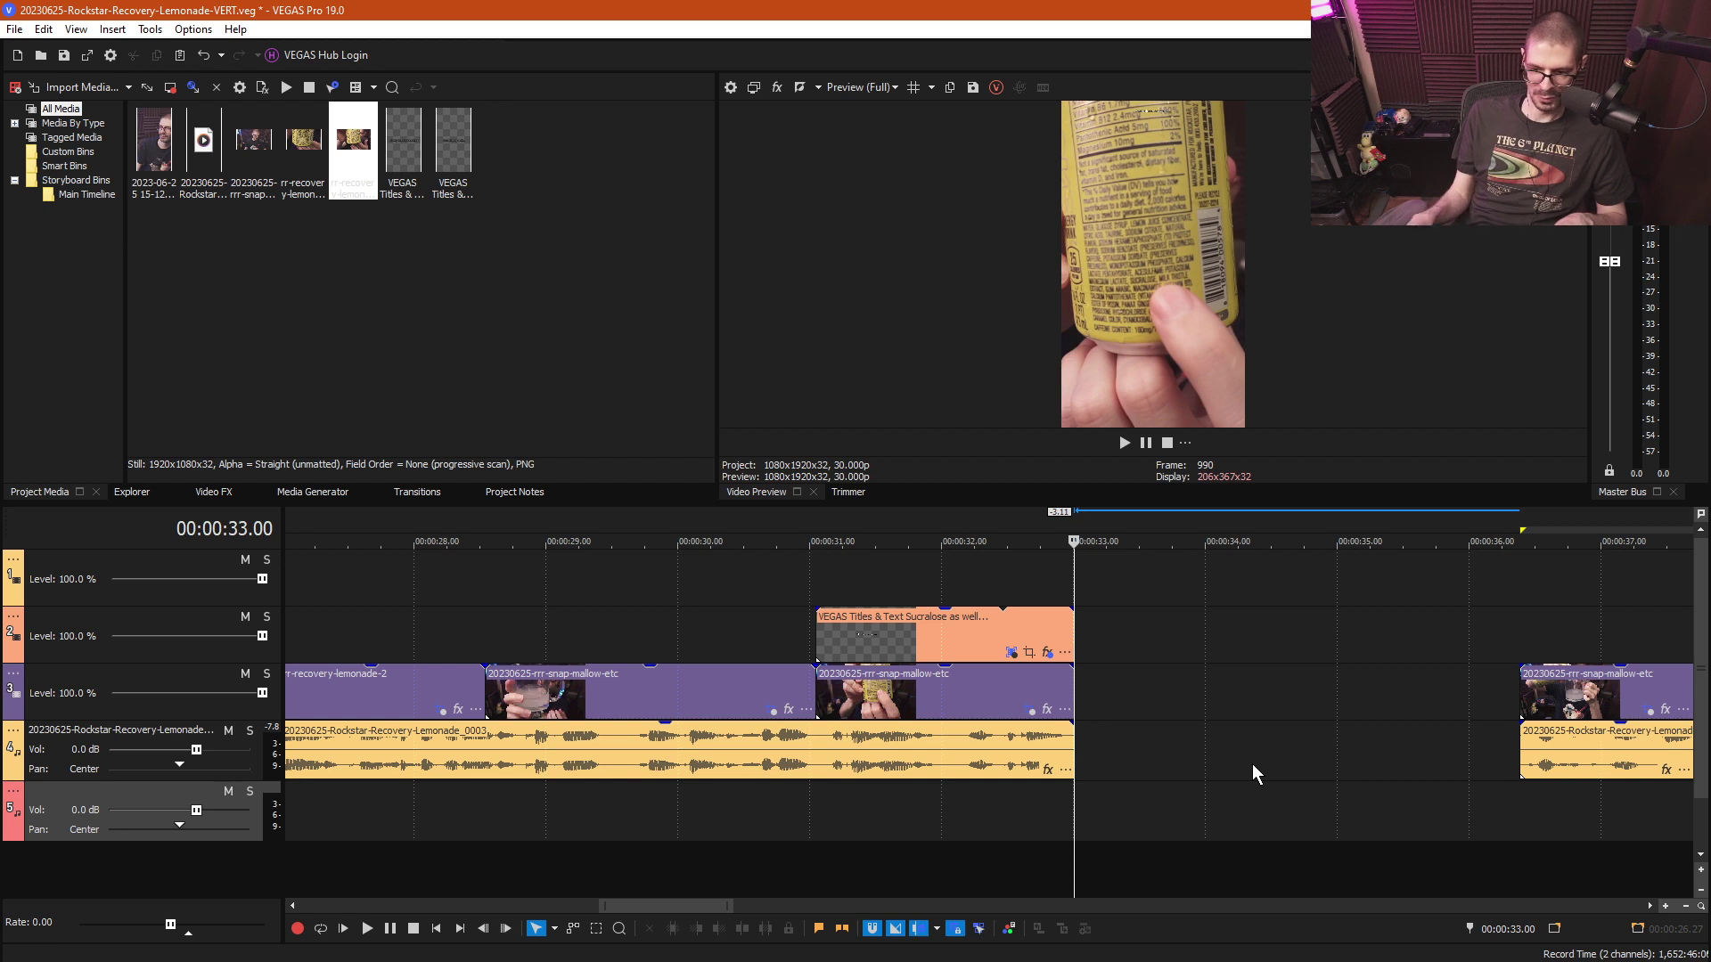
drag(1695, 723, 1175, 709)
- Match the Sucralose title's Pan/Crop frame to the output aspect, giving a width of 607.5 and height of 1,080
click(1039, 580)
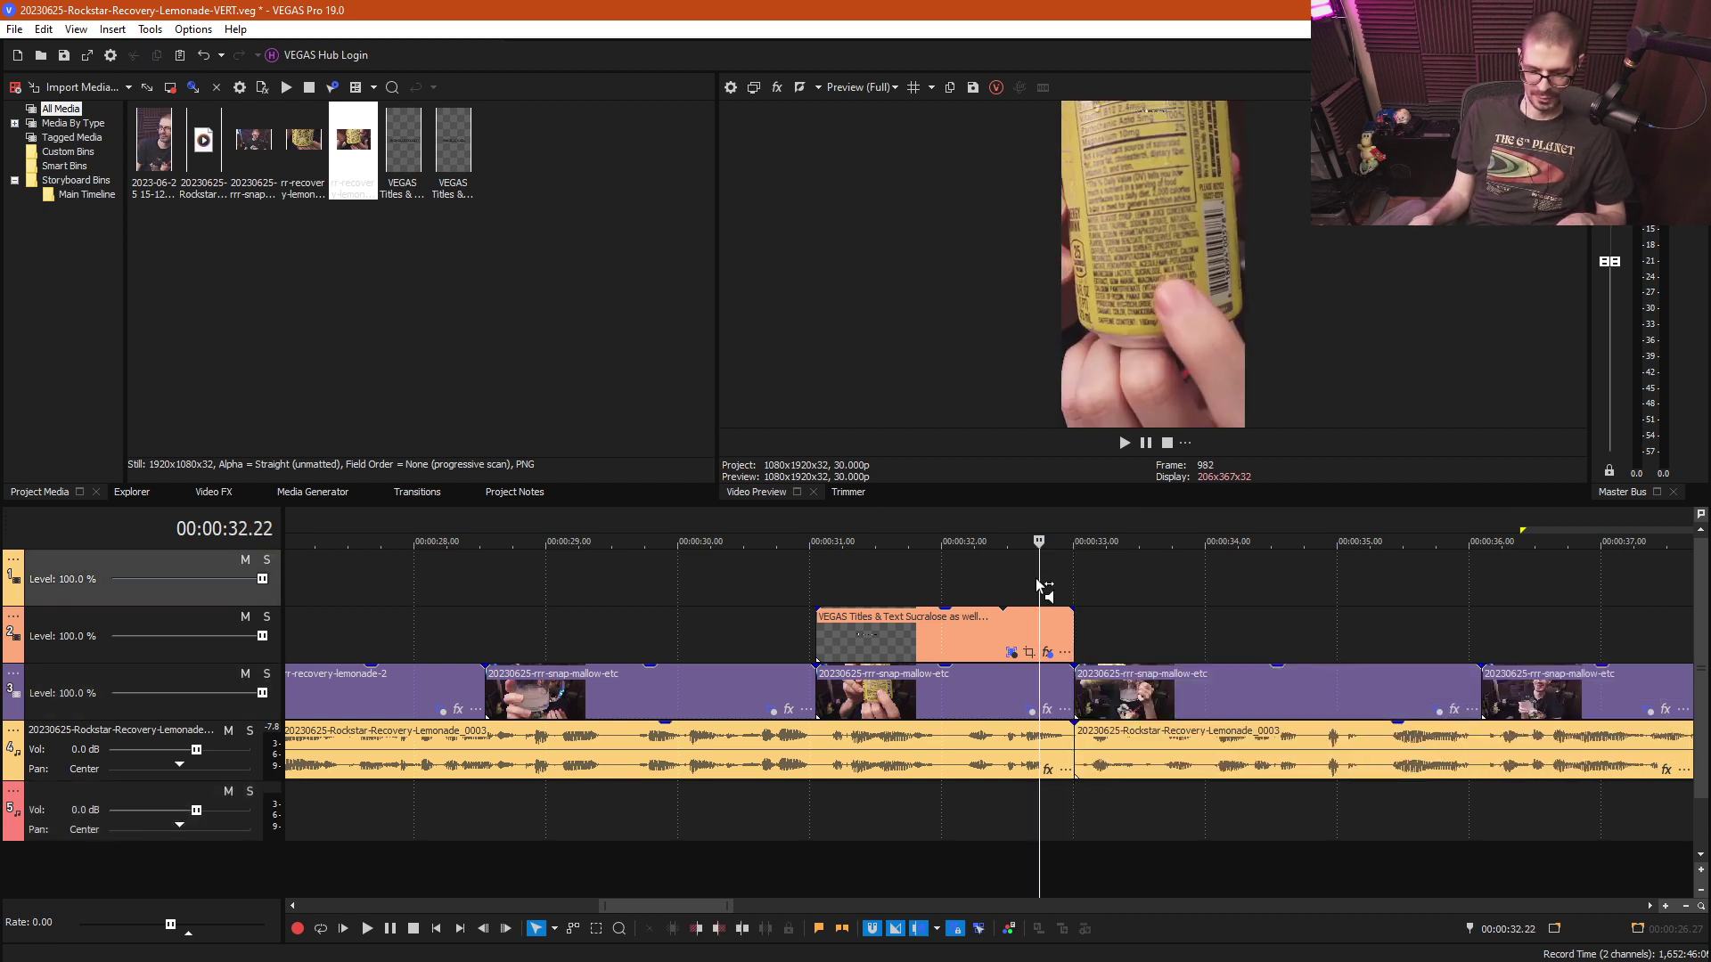
click(757, 593)
click(879, 564)
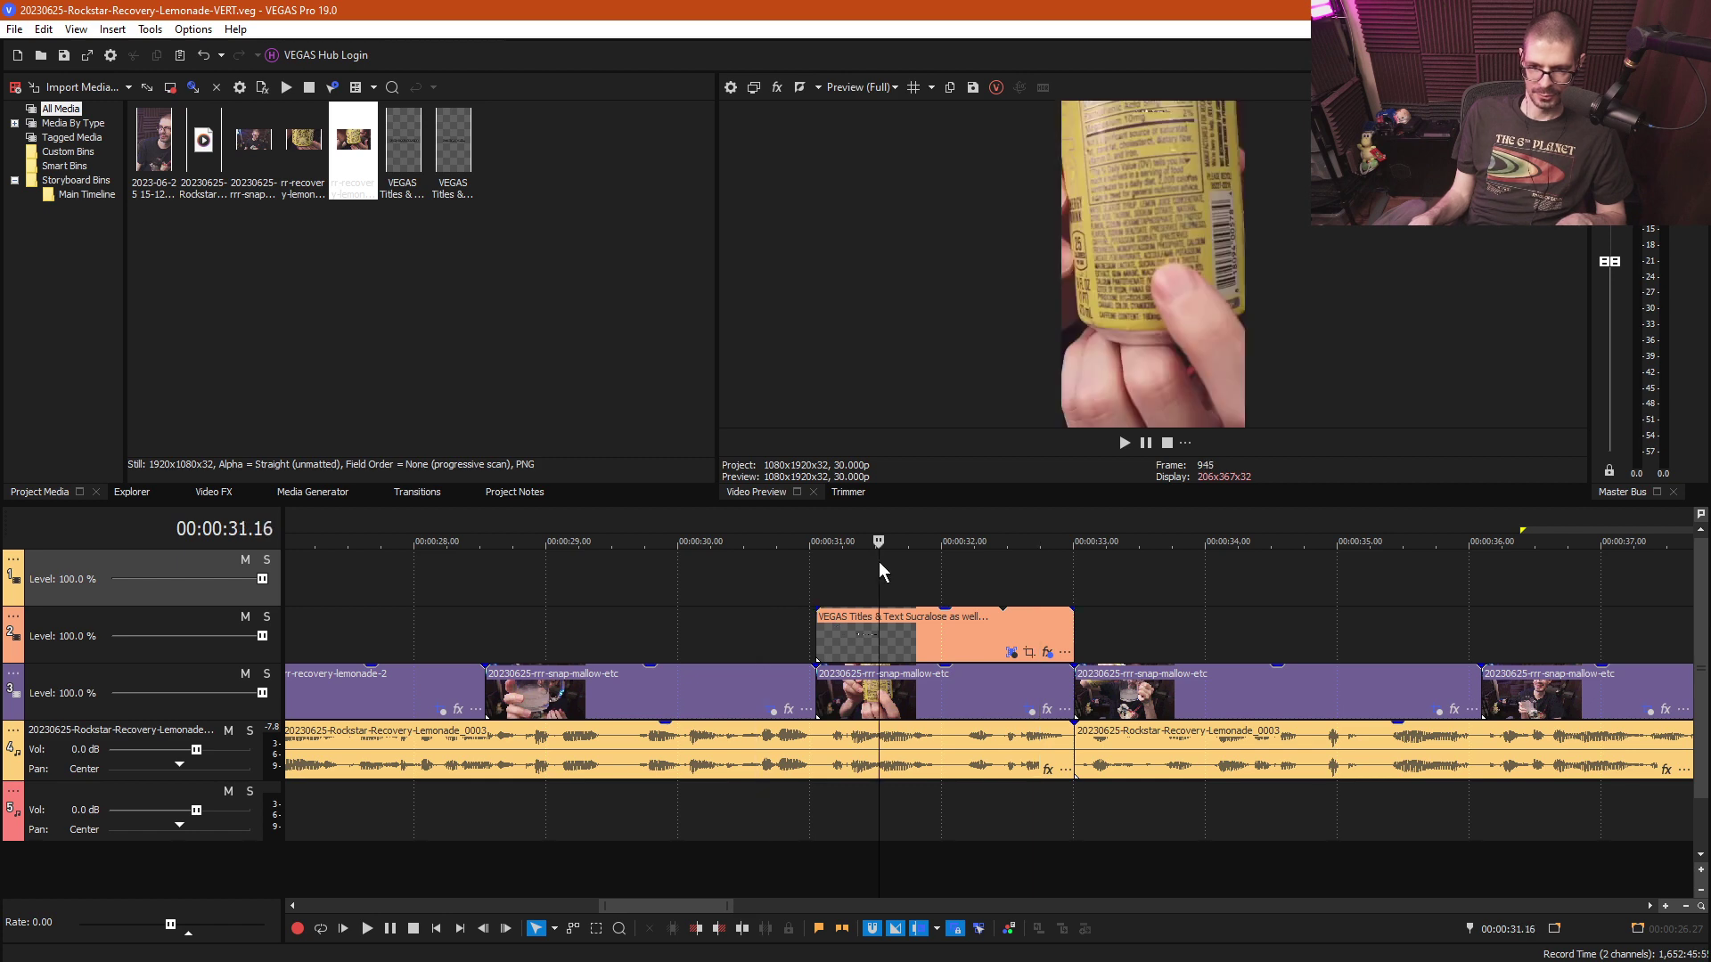
click(964, 565)
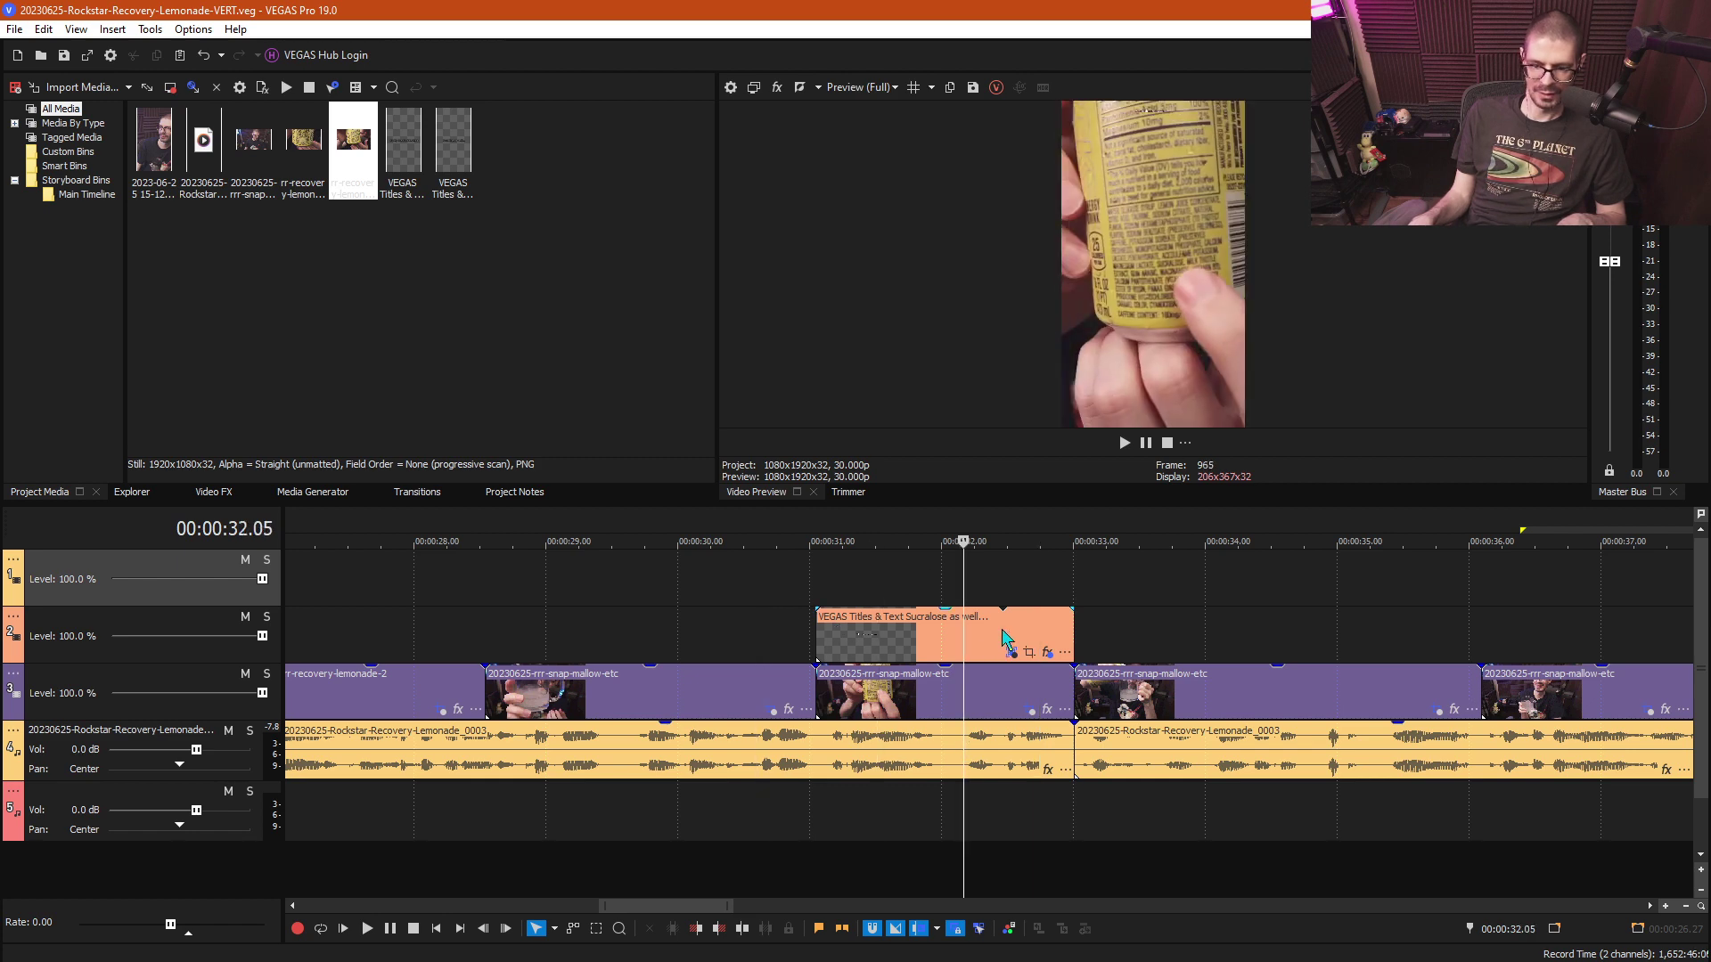
click(1029, 653)
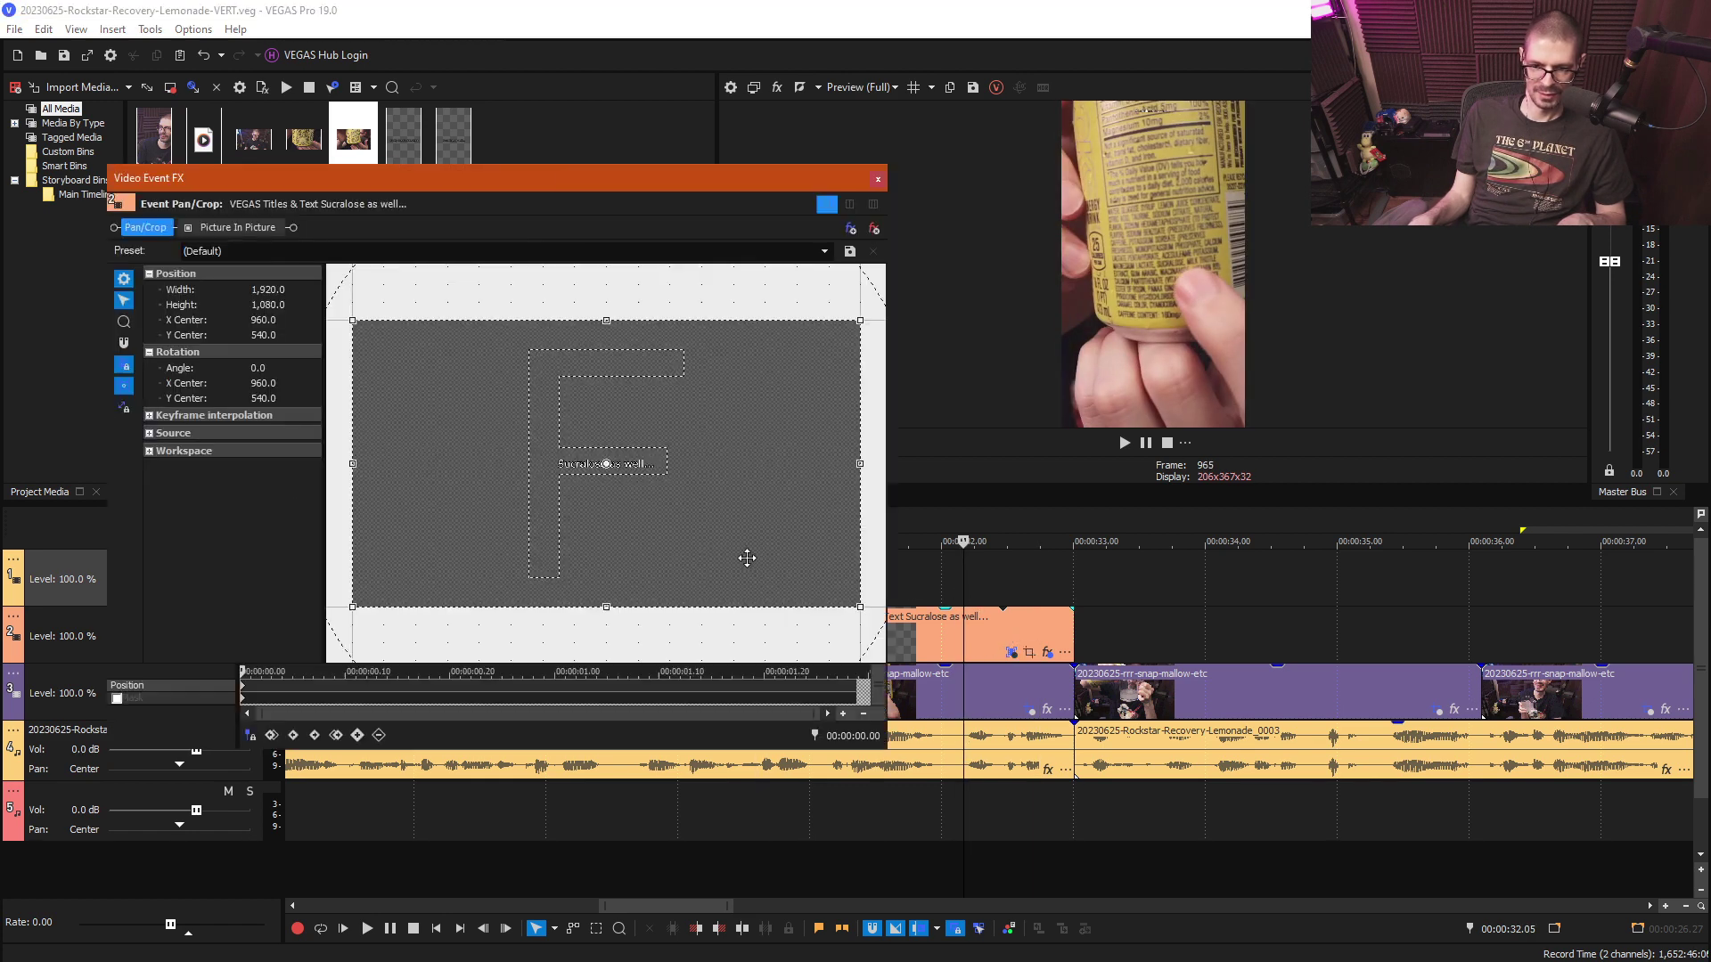
right_click(624, 505)
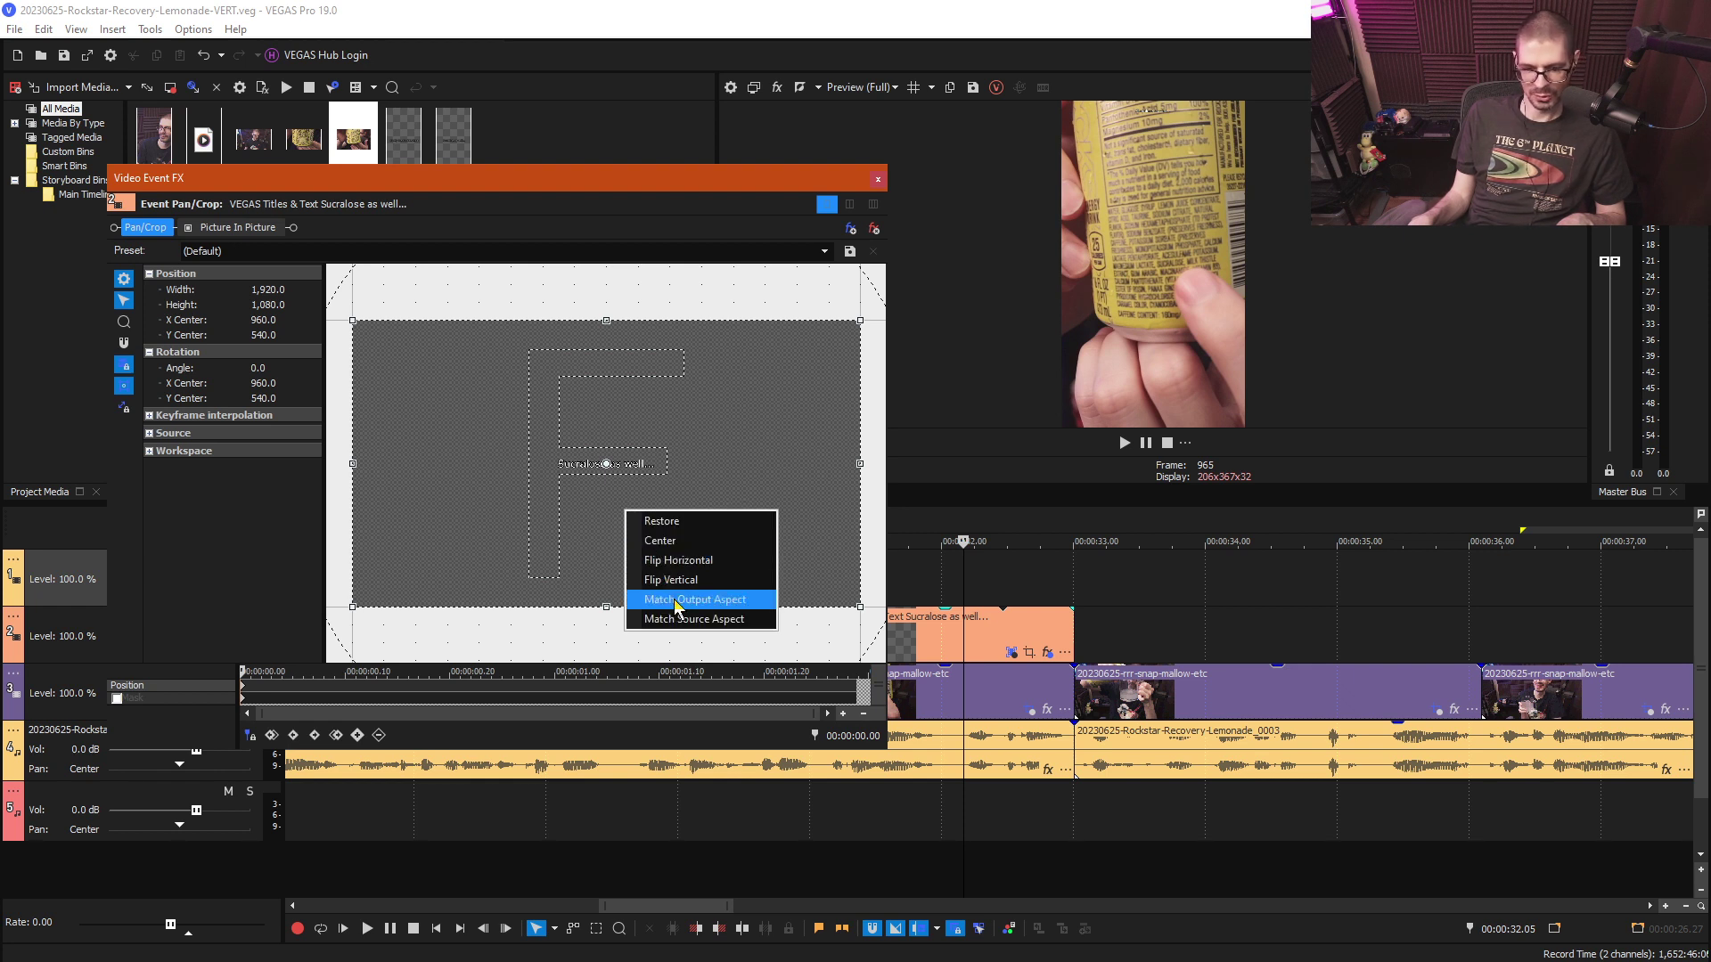
click(678, 601)
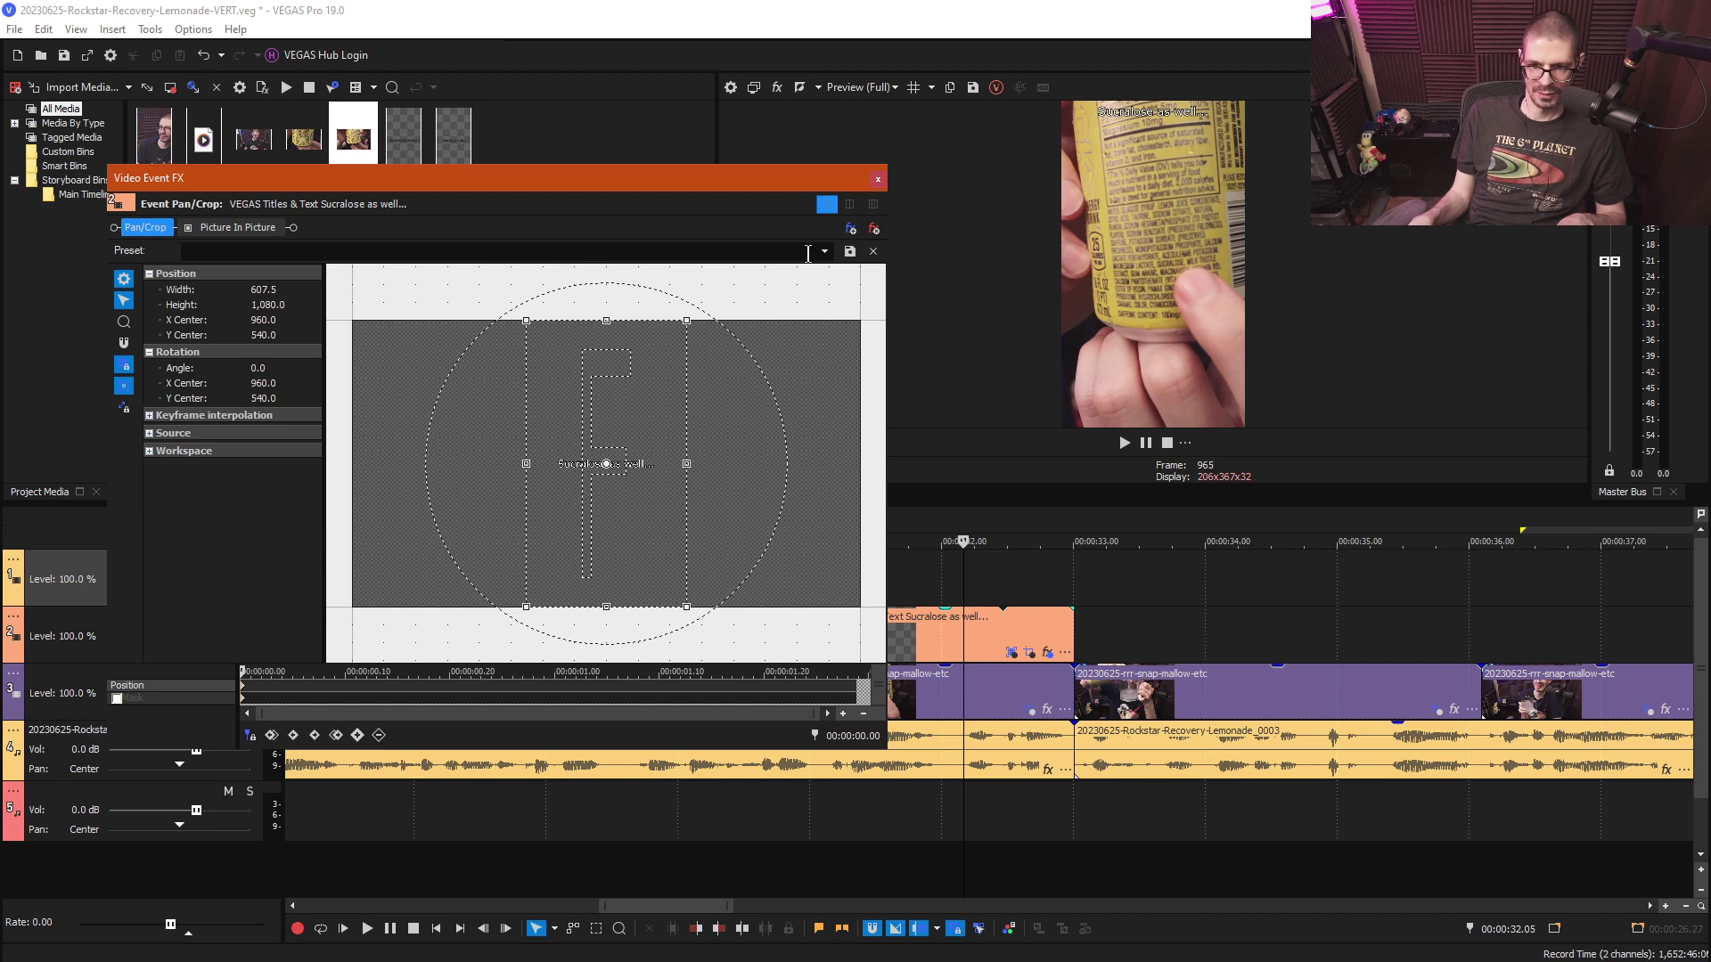
click(877, 179)
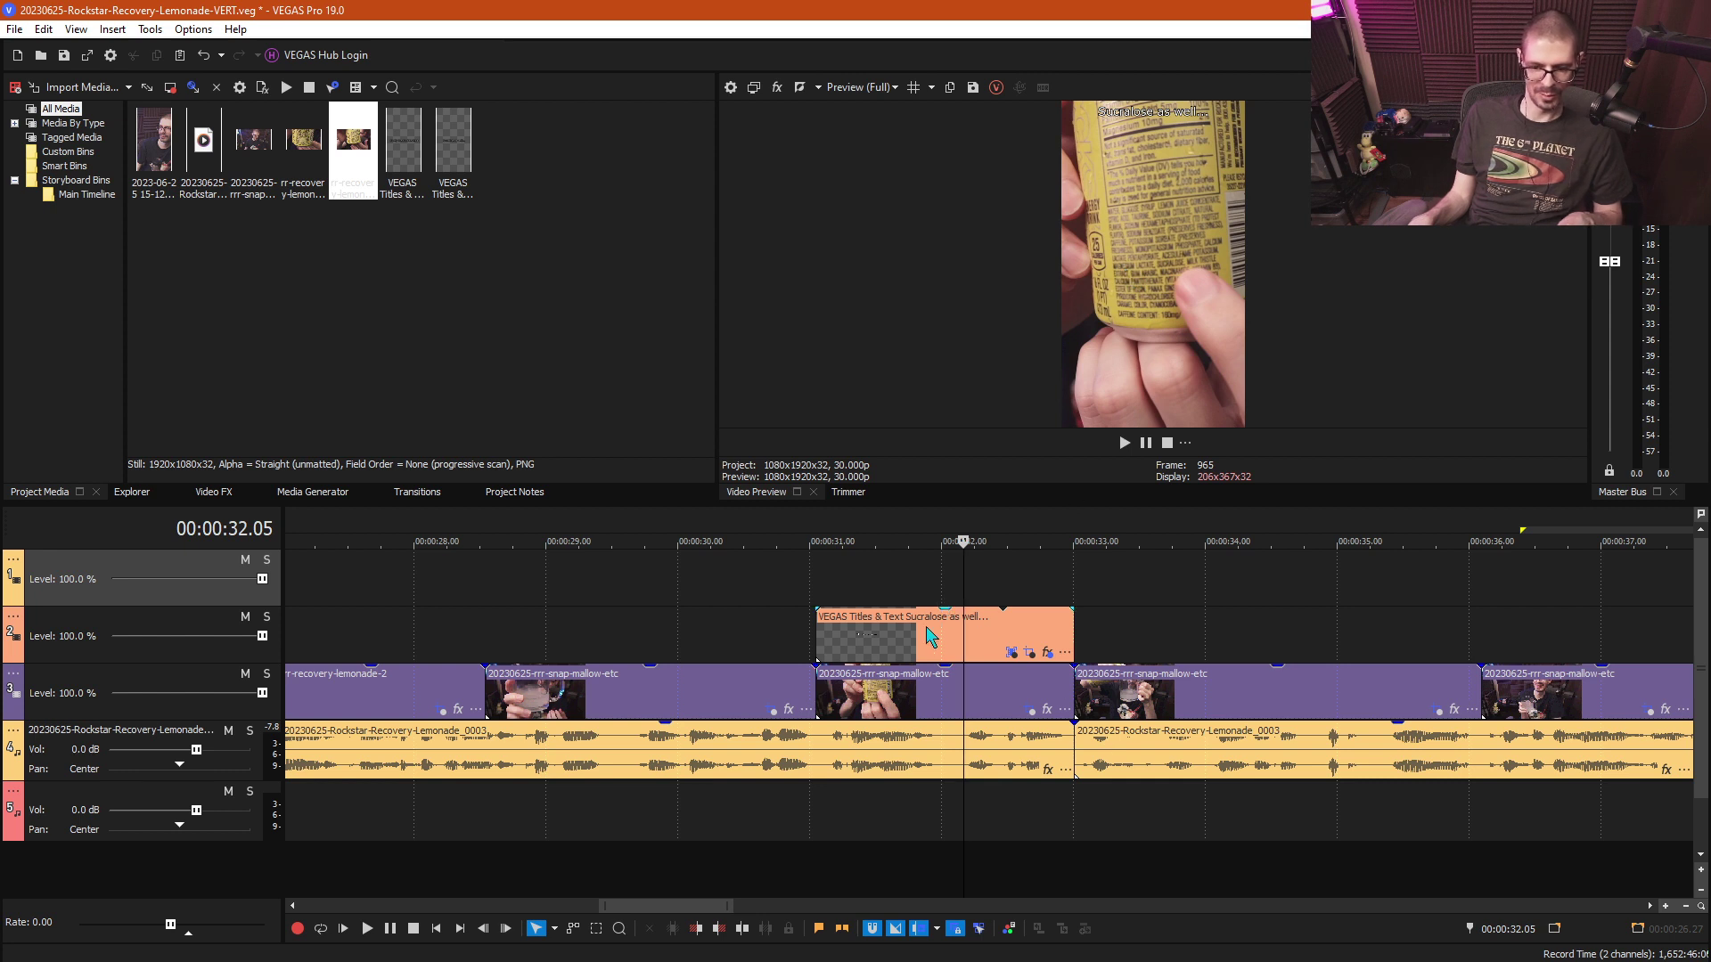
- Extend the start of the Sucralose title back to the beginning of the mug clip
click(773, 617)
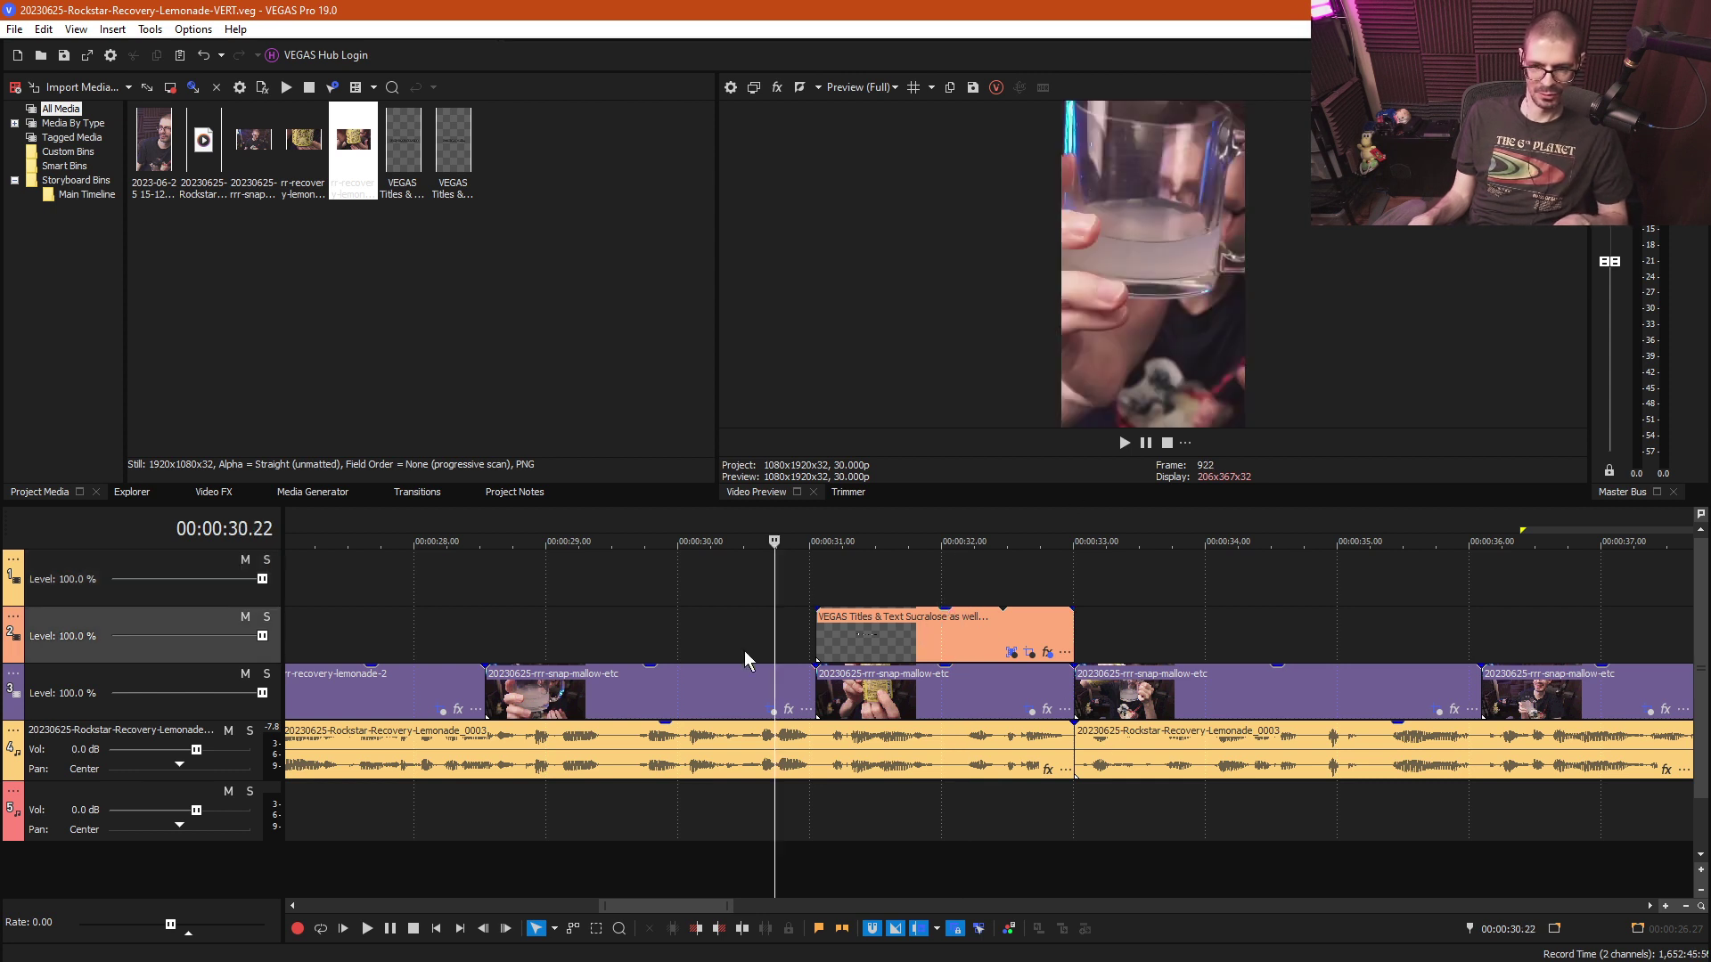
click(740, 645)
key(space)
key(space)
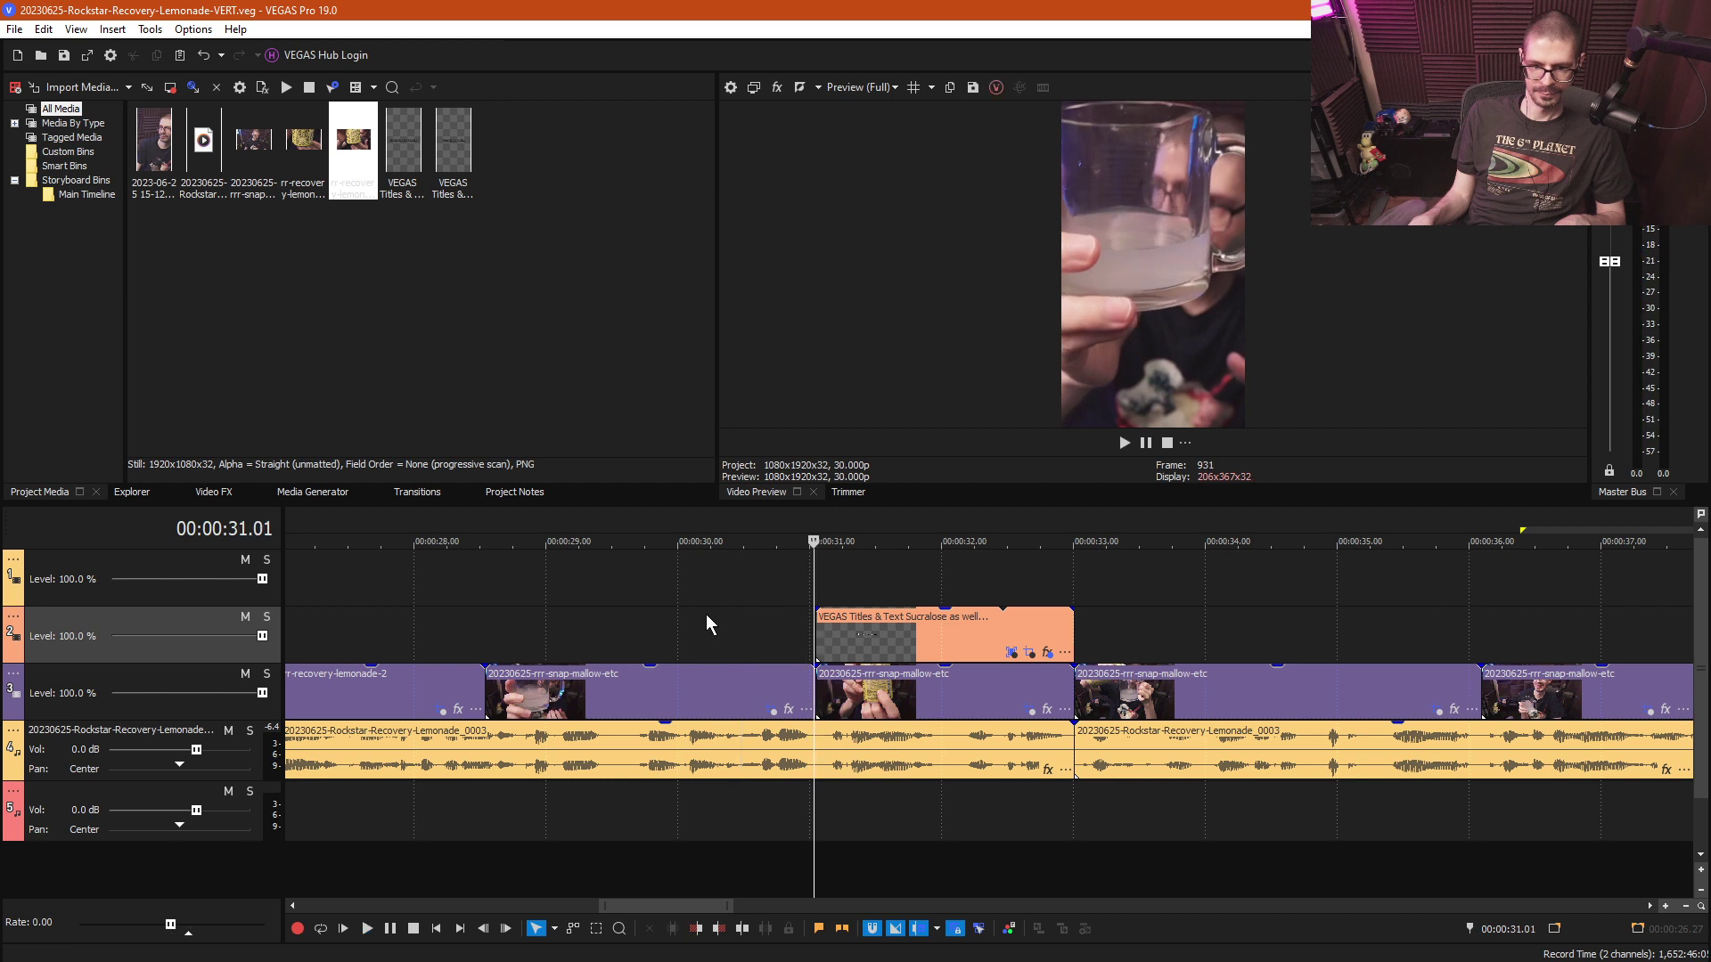
click(819, 633)
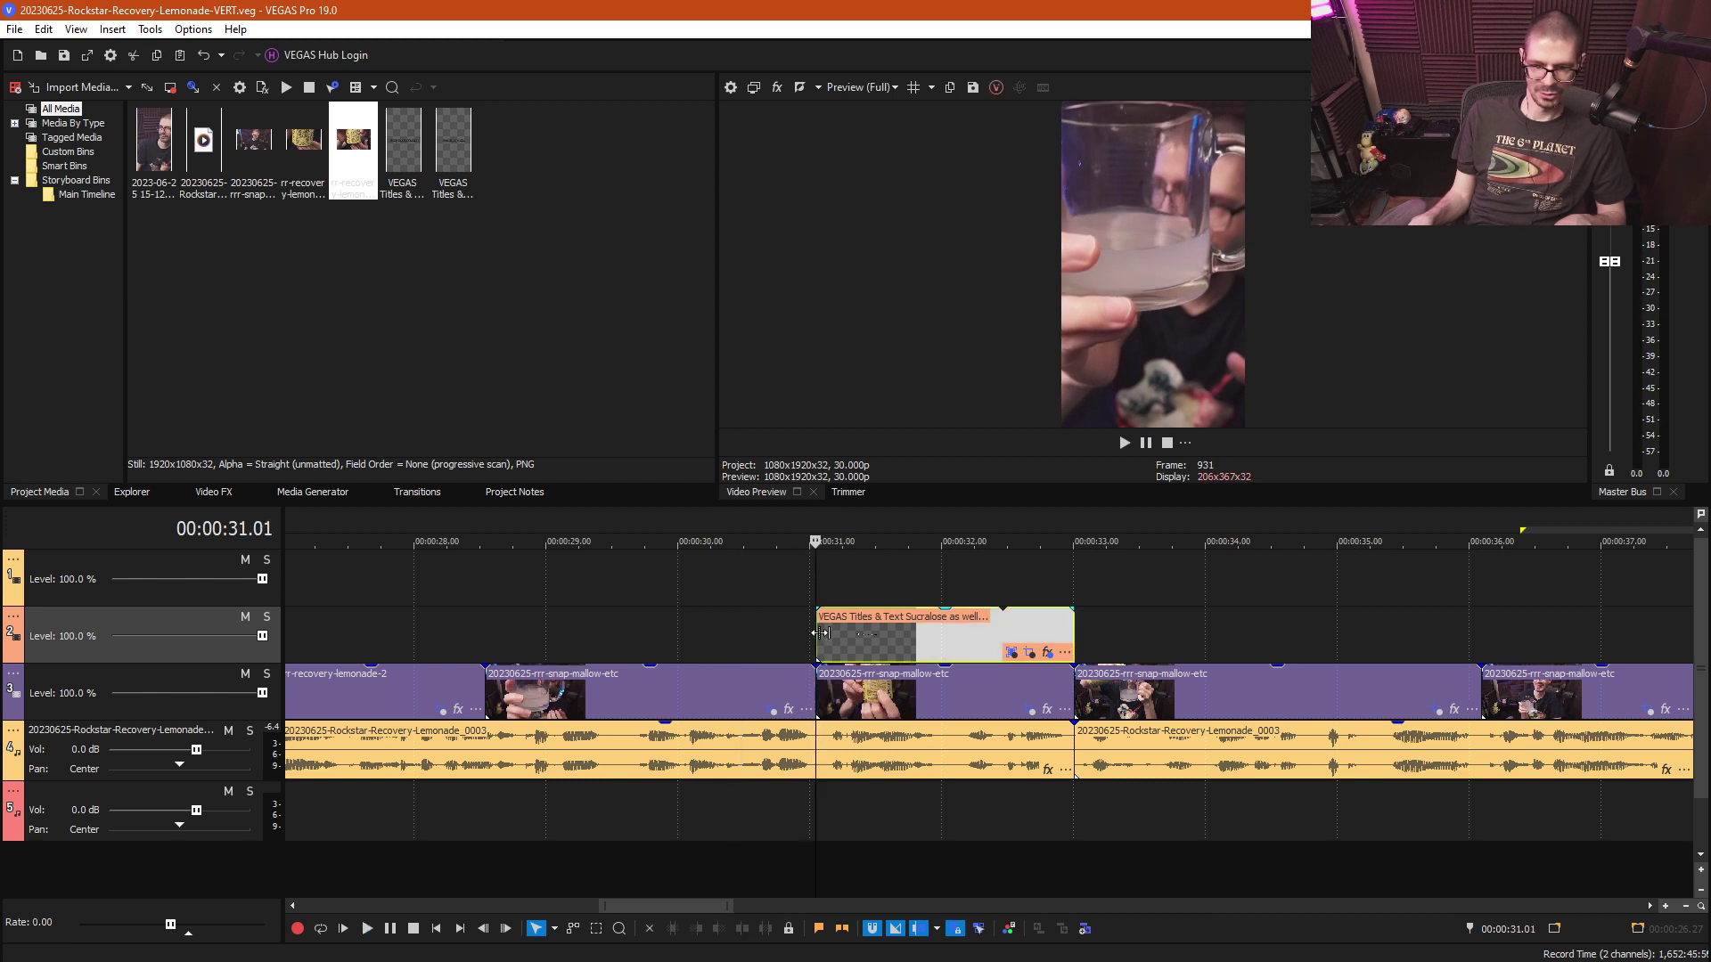
drag(818, 630, 487, 635)
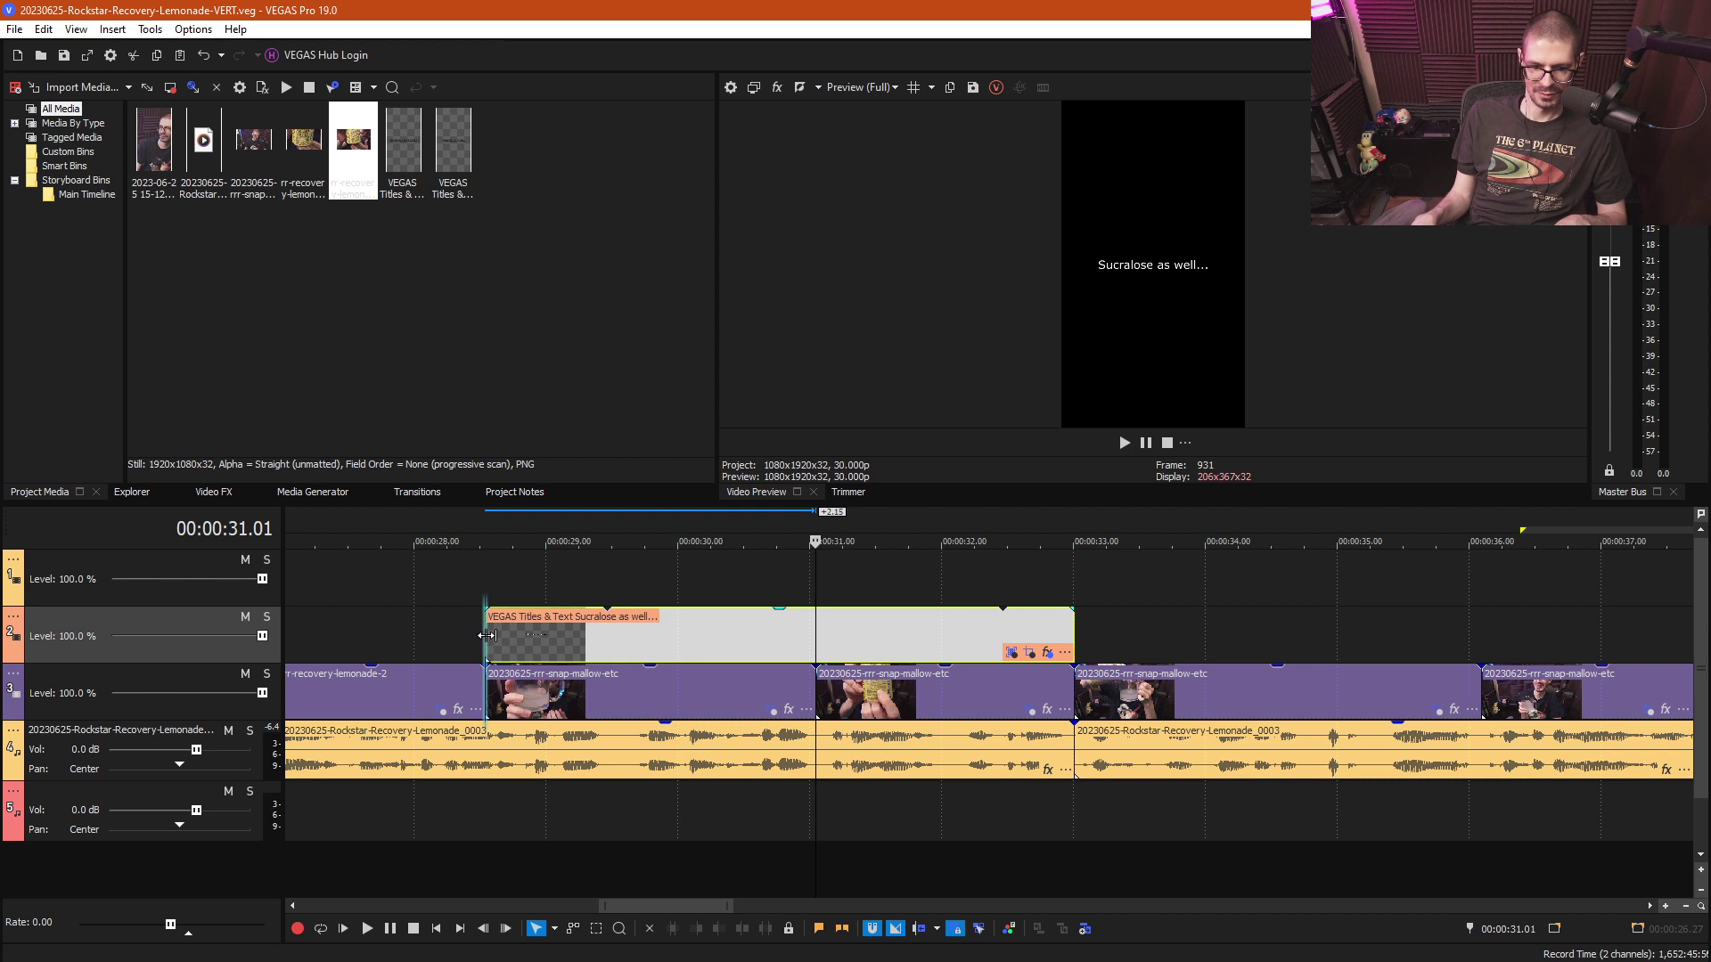
- Play the title over the mug clip and move the title's start to just after 00:00:30
click(417, 611)
key(space)
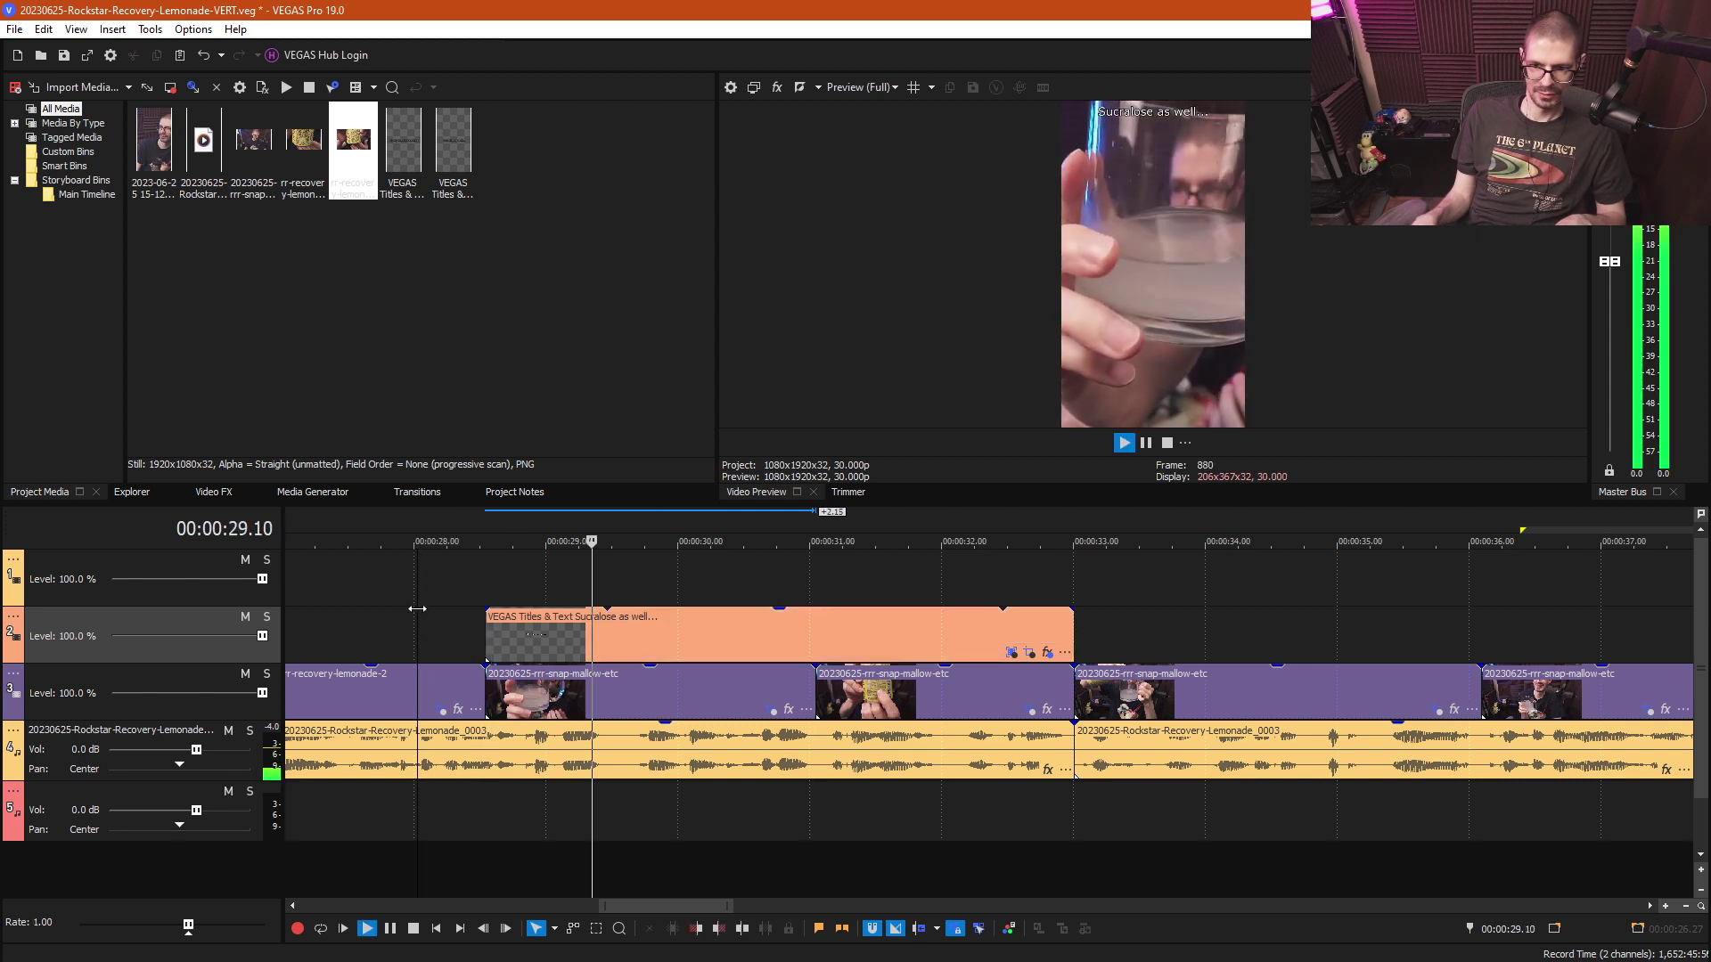
key(space)
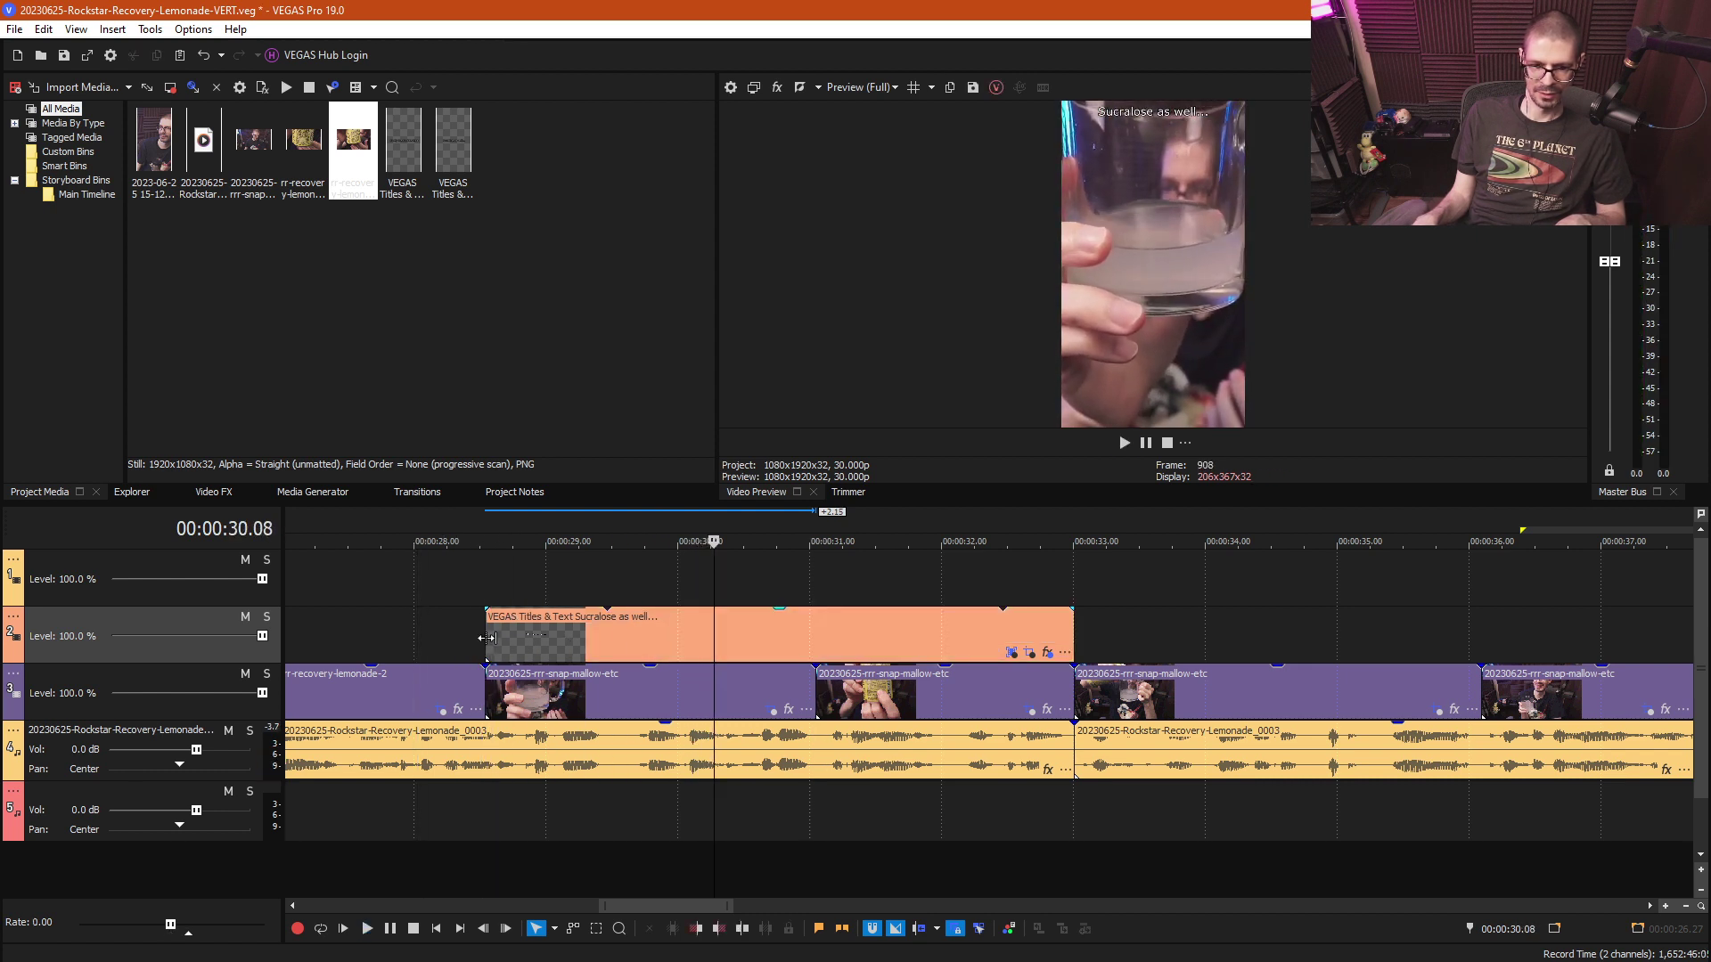
drag(487, 634, 703, 615)
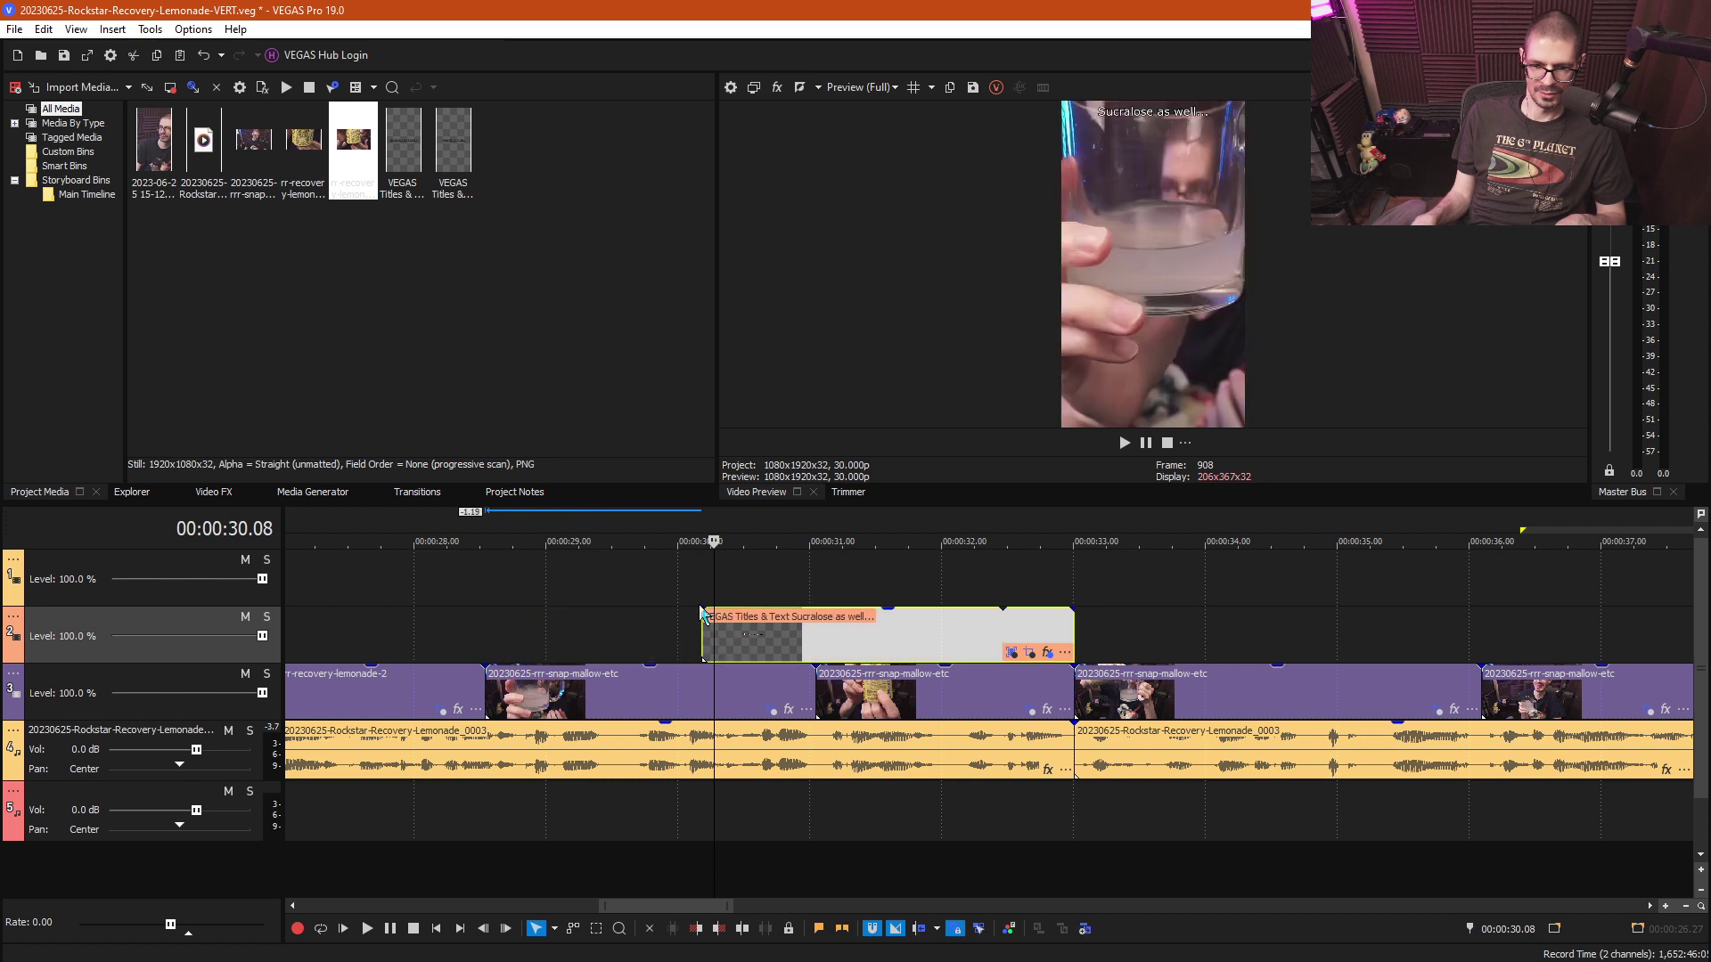
- Play the end of the Sucralose title into the pouring clip, and replay from just before the title to check its timing
click(1054, 590)
key(space)
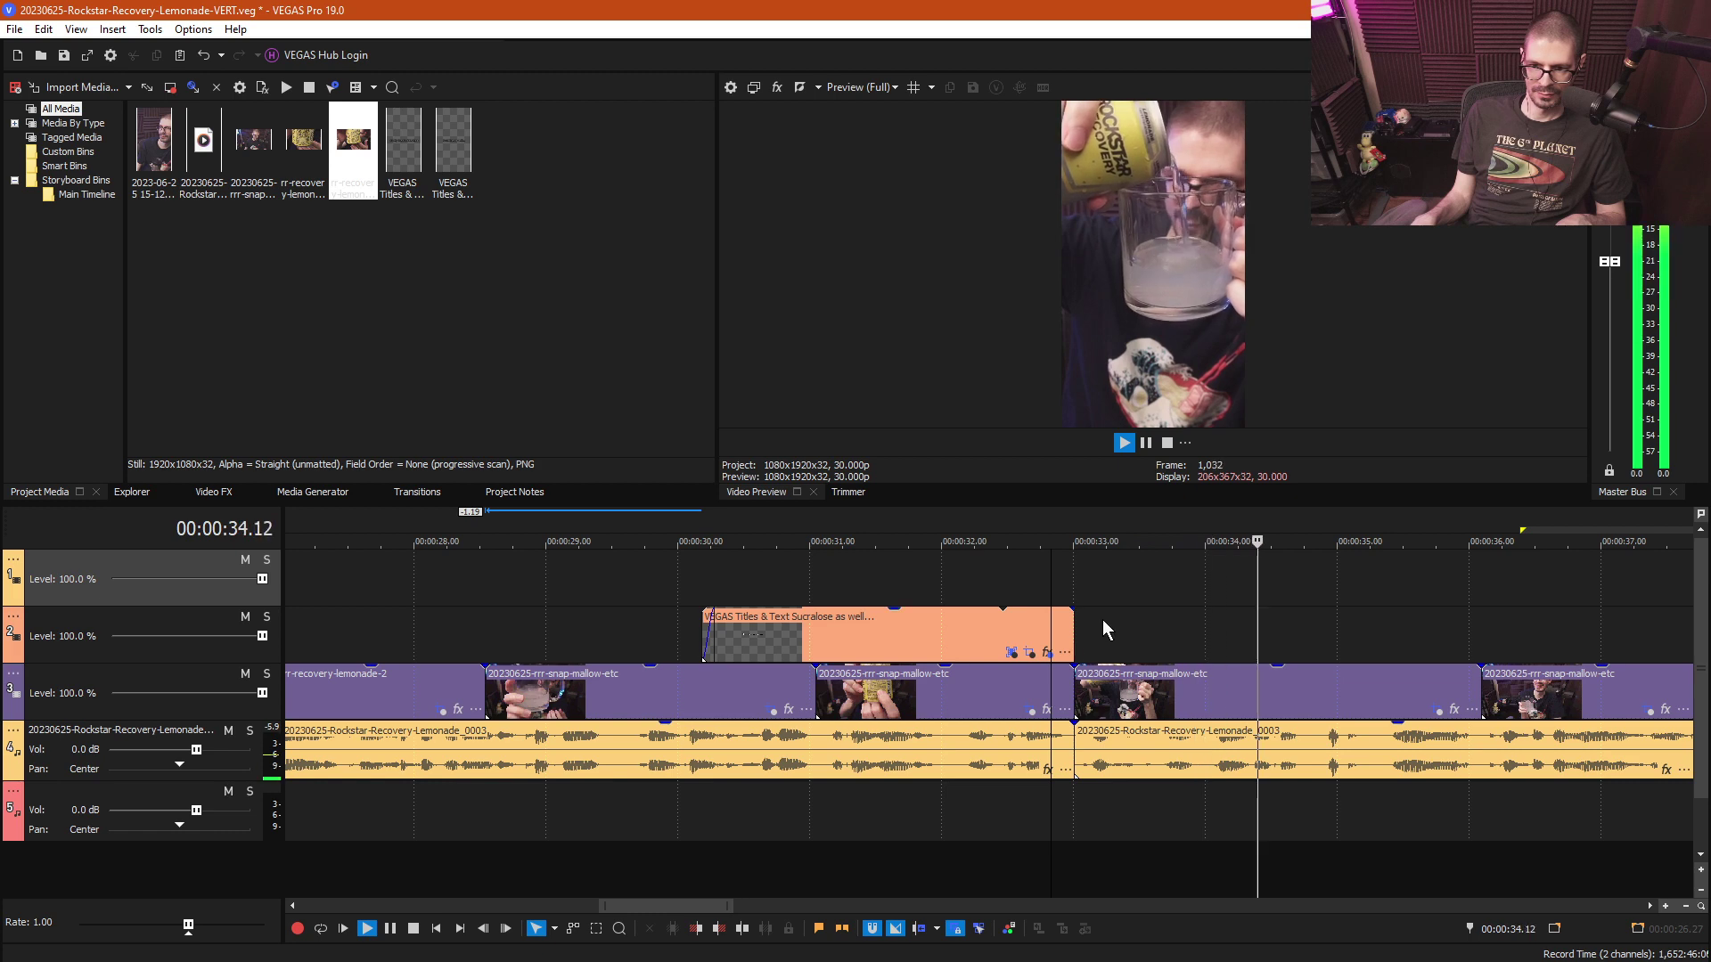
scroll(1103, 618, down, 2)
key(space)
click(670, 613)
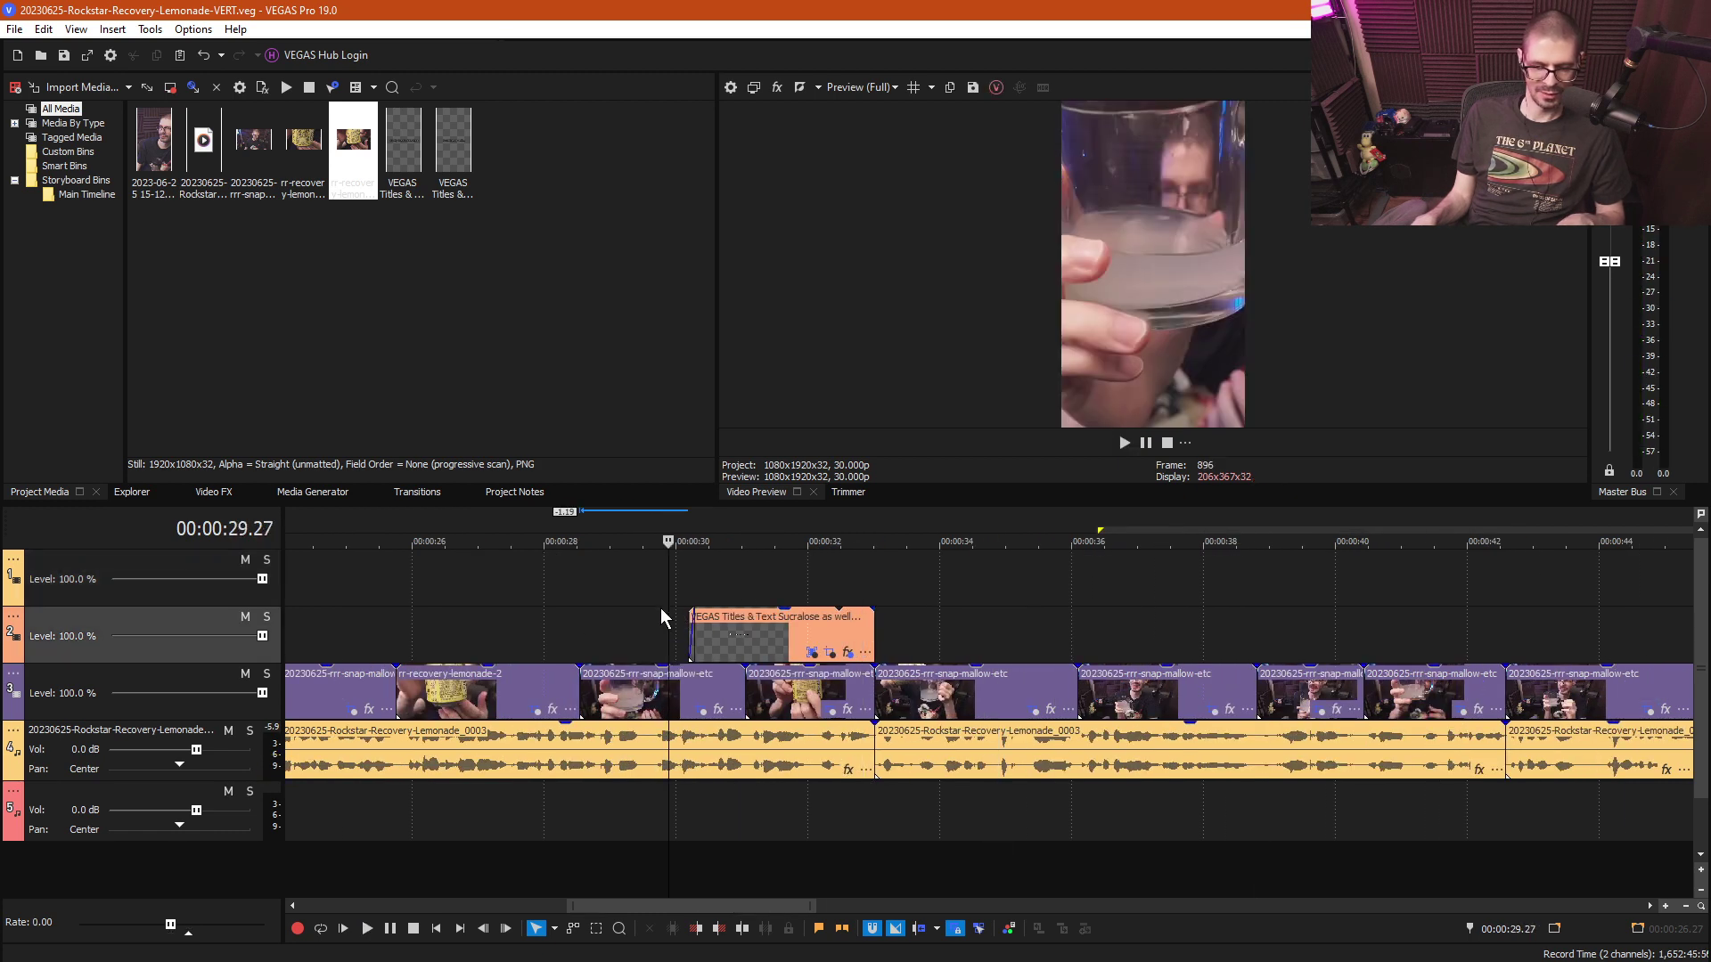
key(space)
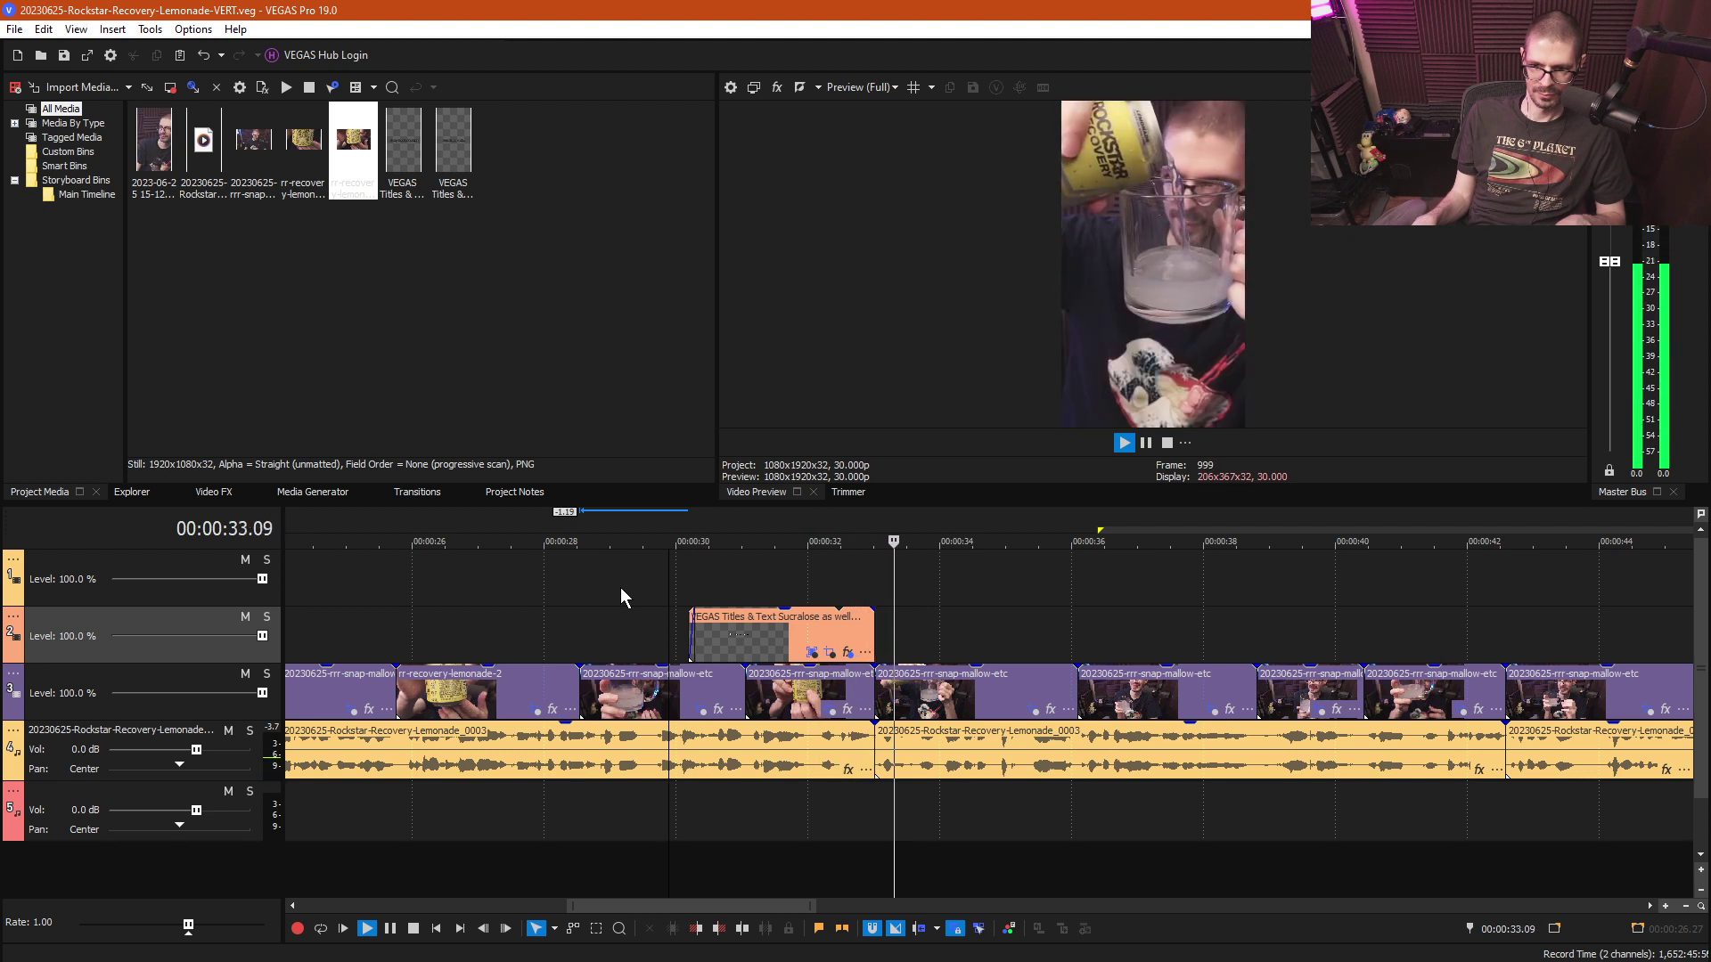
key(space)
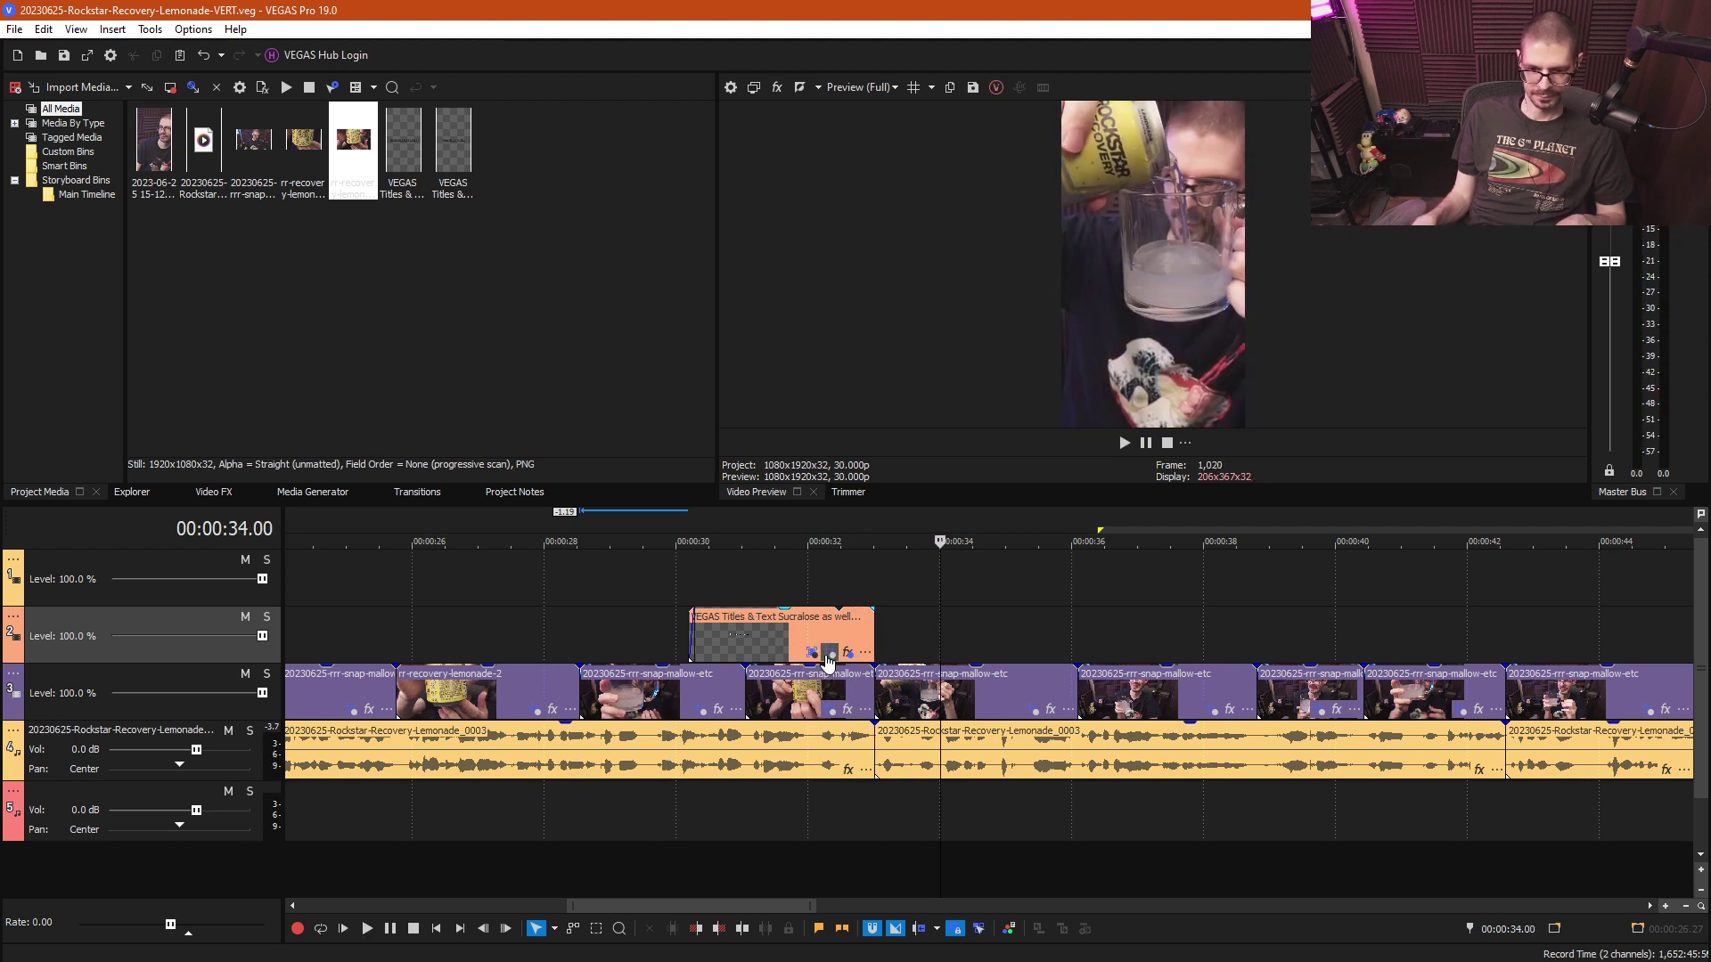
- Open the Sucralose title's text settings and replace "as well..." with "and" after "Sucralose"
click(777, 702)
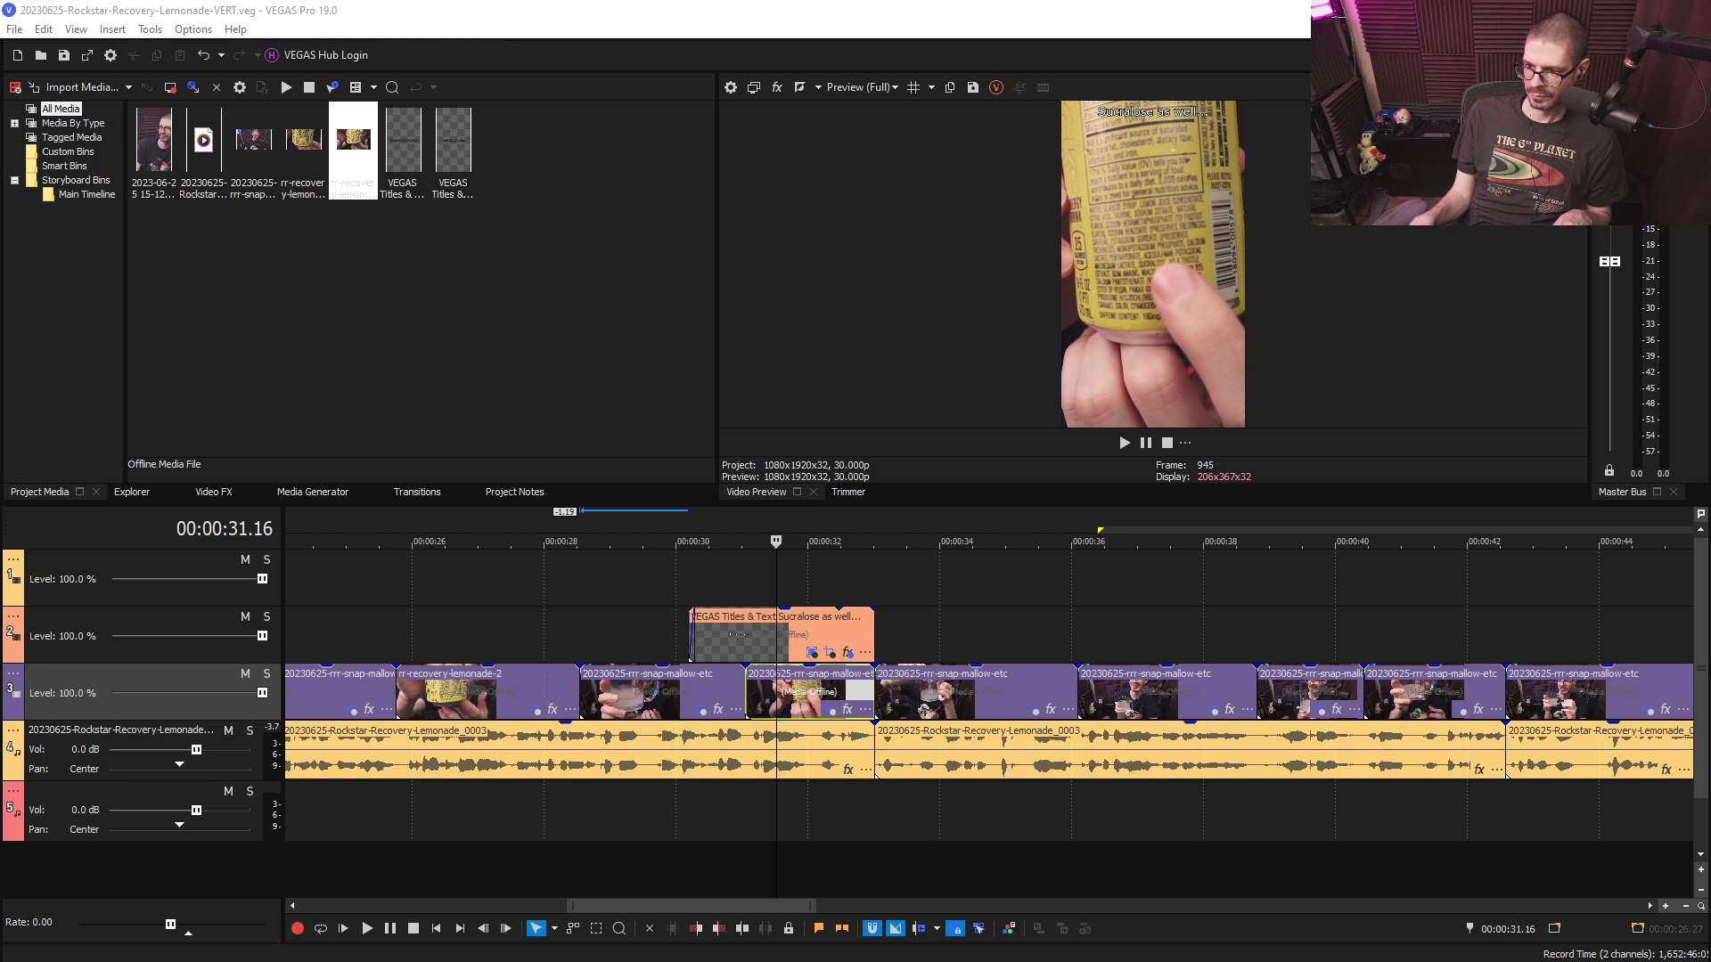
click(758, 641)
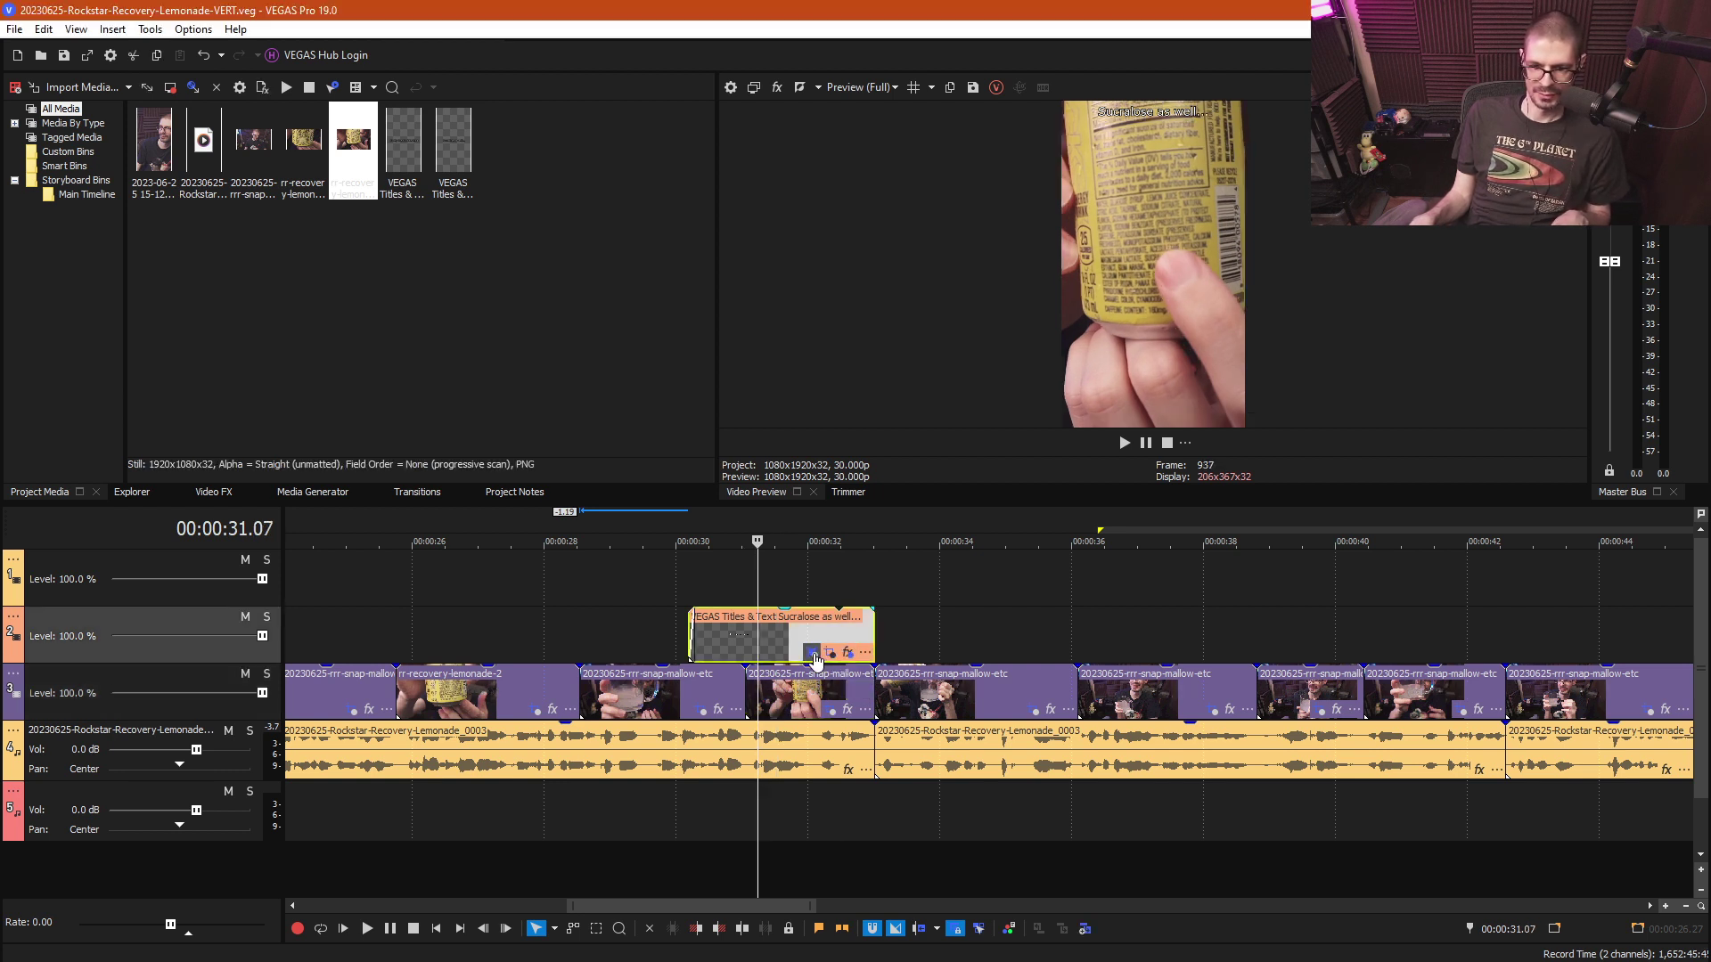
click(813, 653)
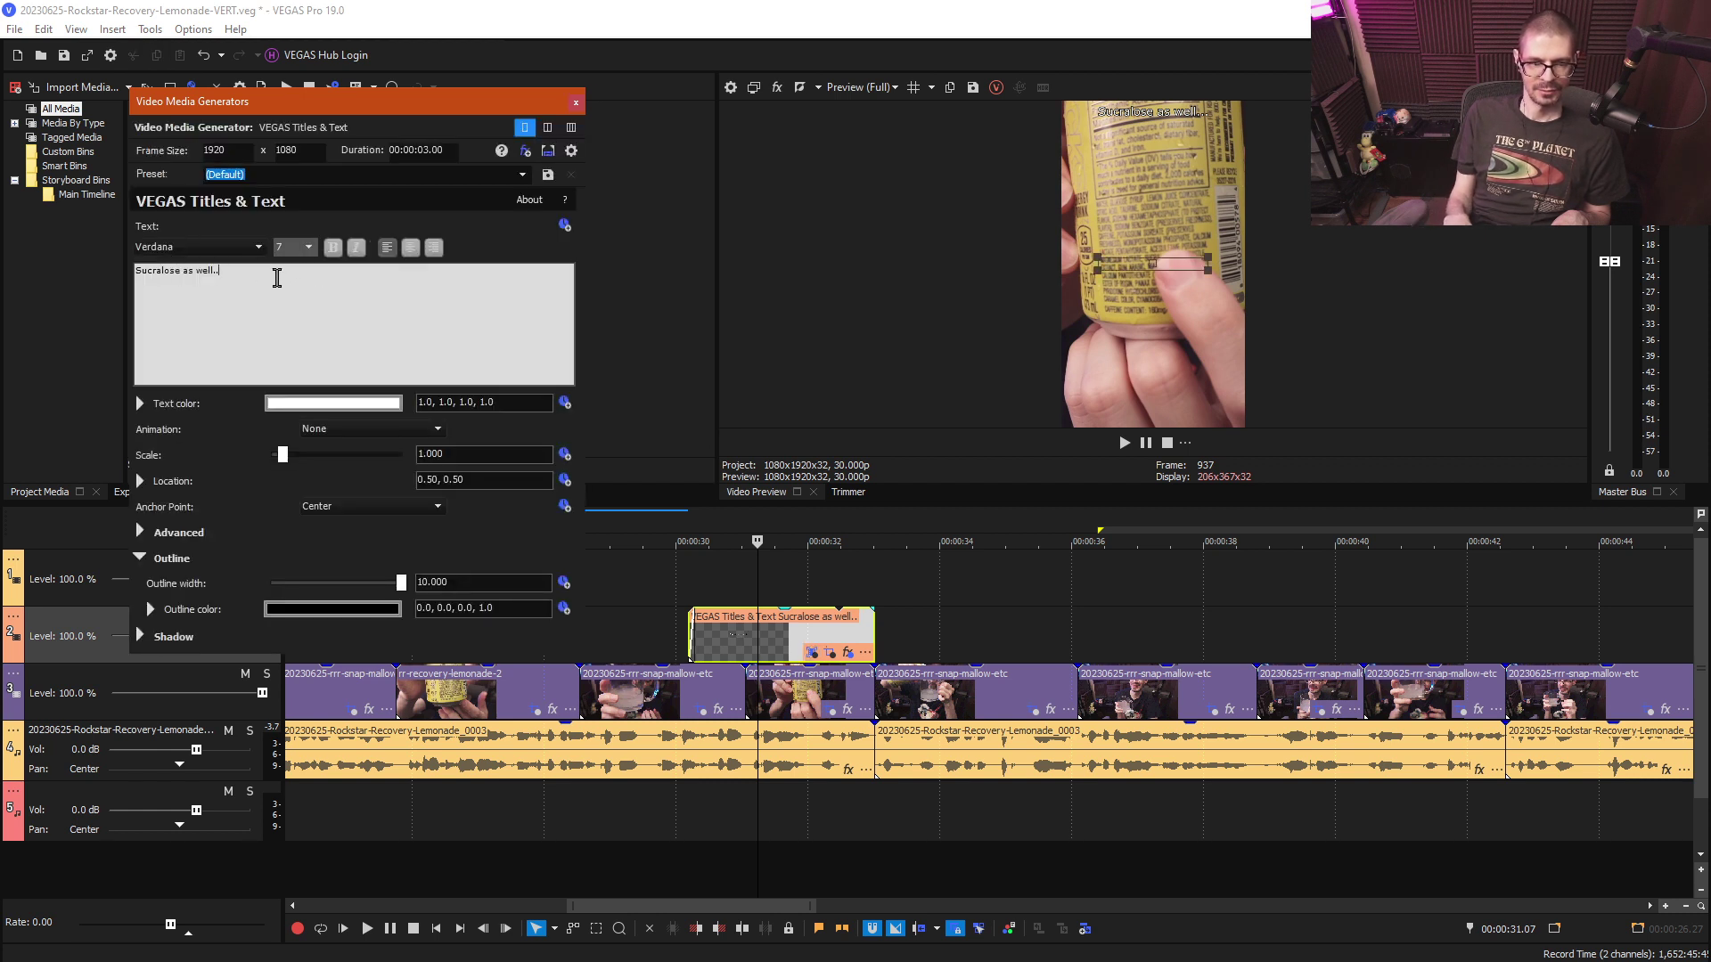
key(BackSpace)
key(BackSpace)
key(BackSpace)
key(BackSpace)
key(BackSpace)
key(BackSpace)
key(BackSpace)
key(BackSpace)
key(BackSpace)
key(BackSpace)
key(BackSpace)
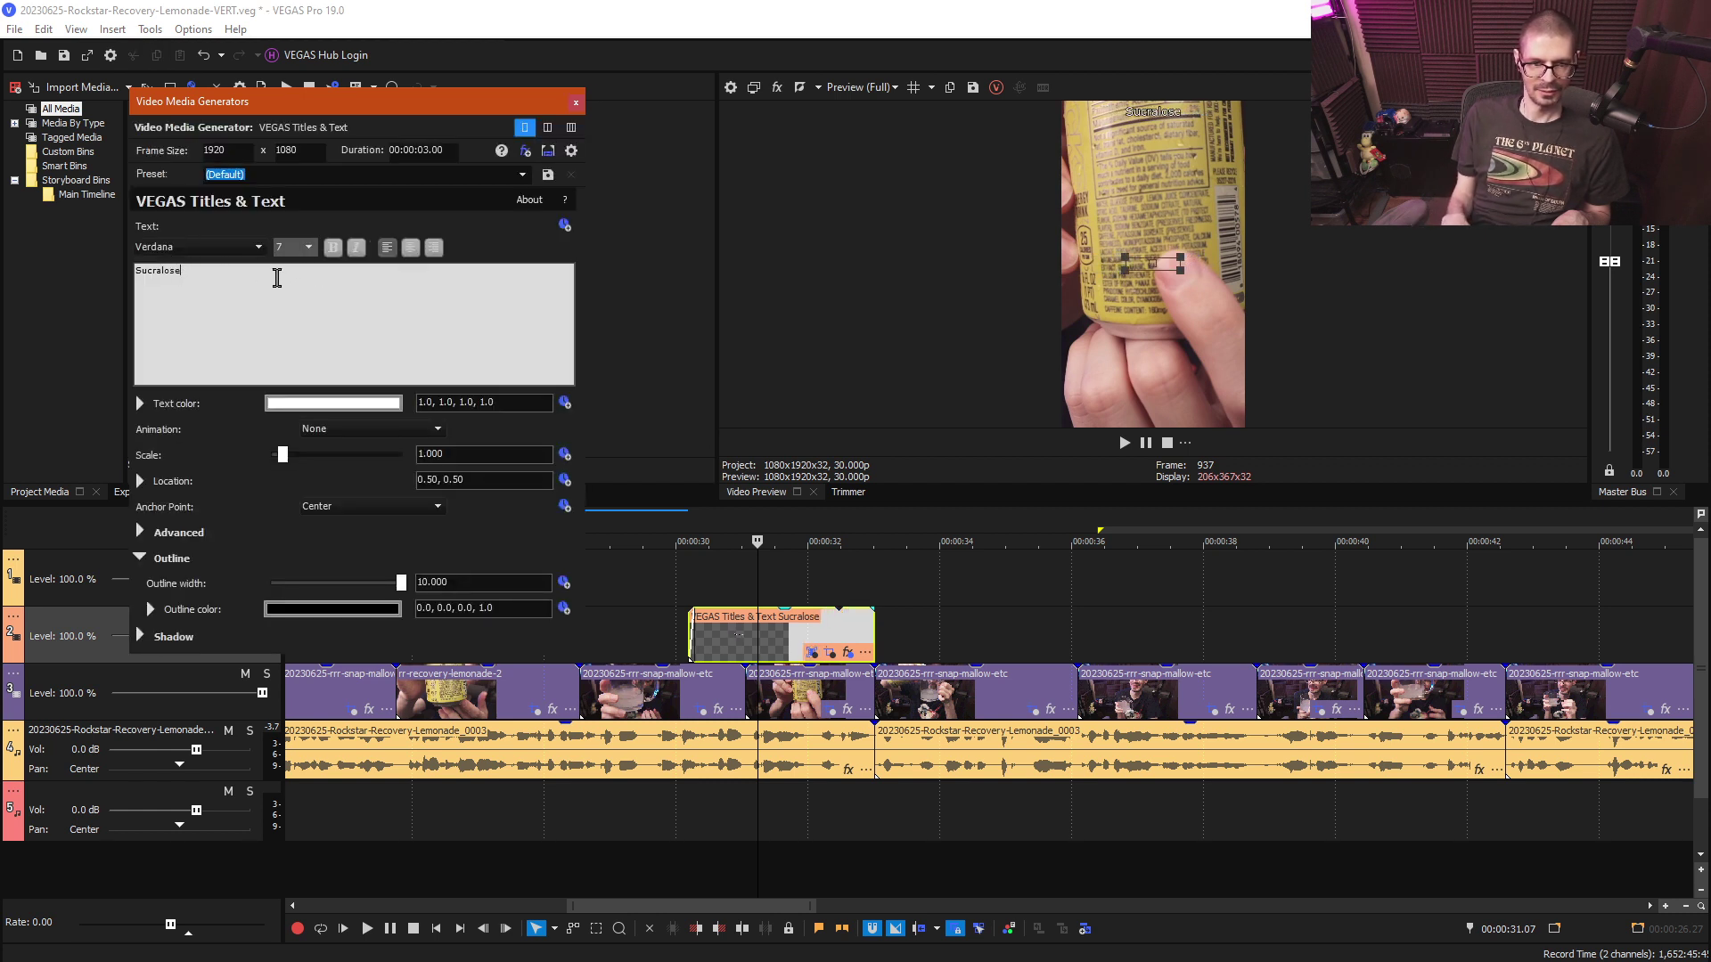
text(and )
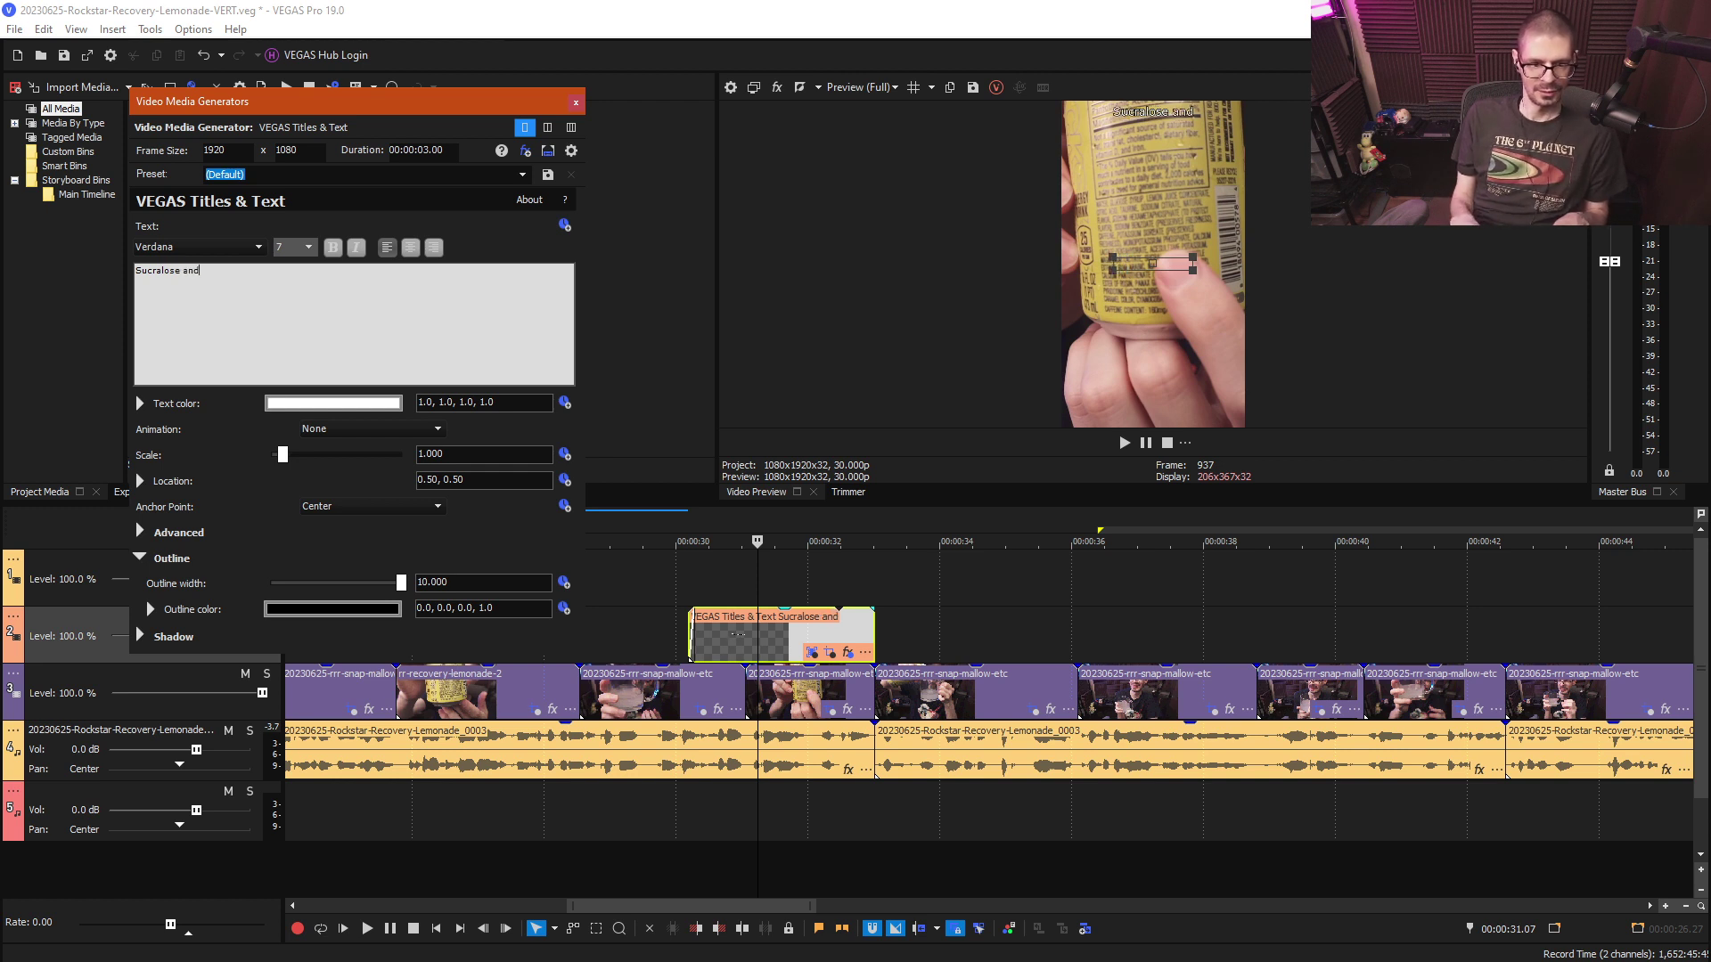
- Complete the title text as "Sucralose and / aspartame potassium / as well..." on three lines and centre-align it
text(aspartame potassium)
key(Return)
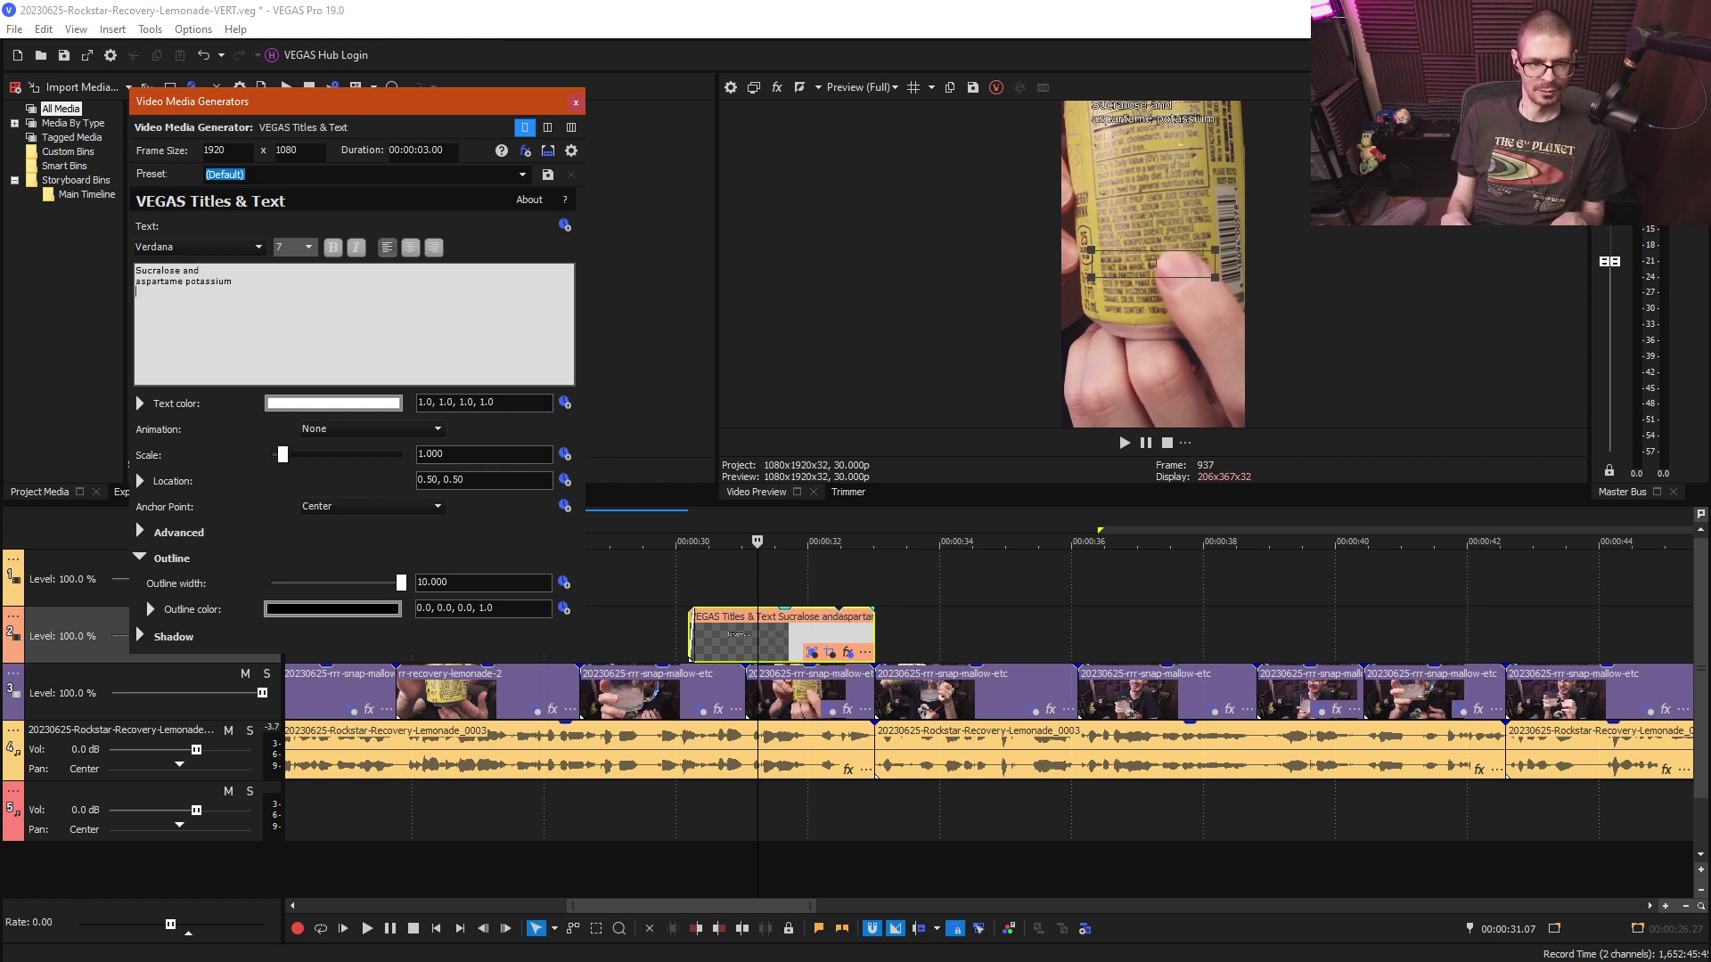
text(as well...)
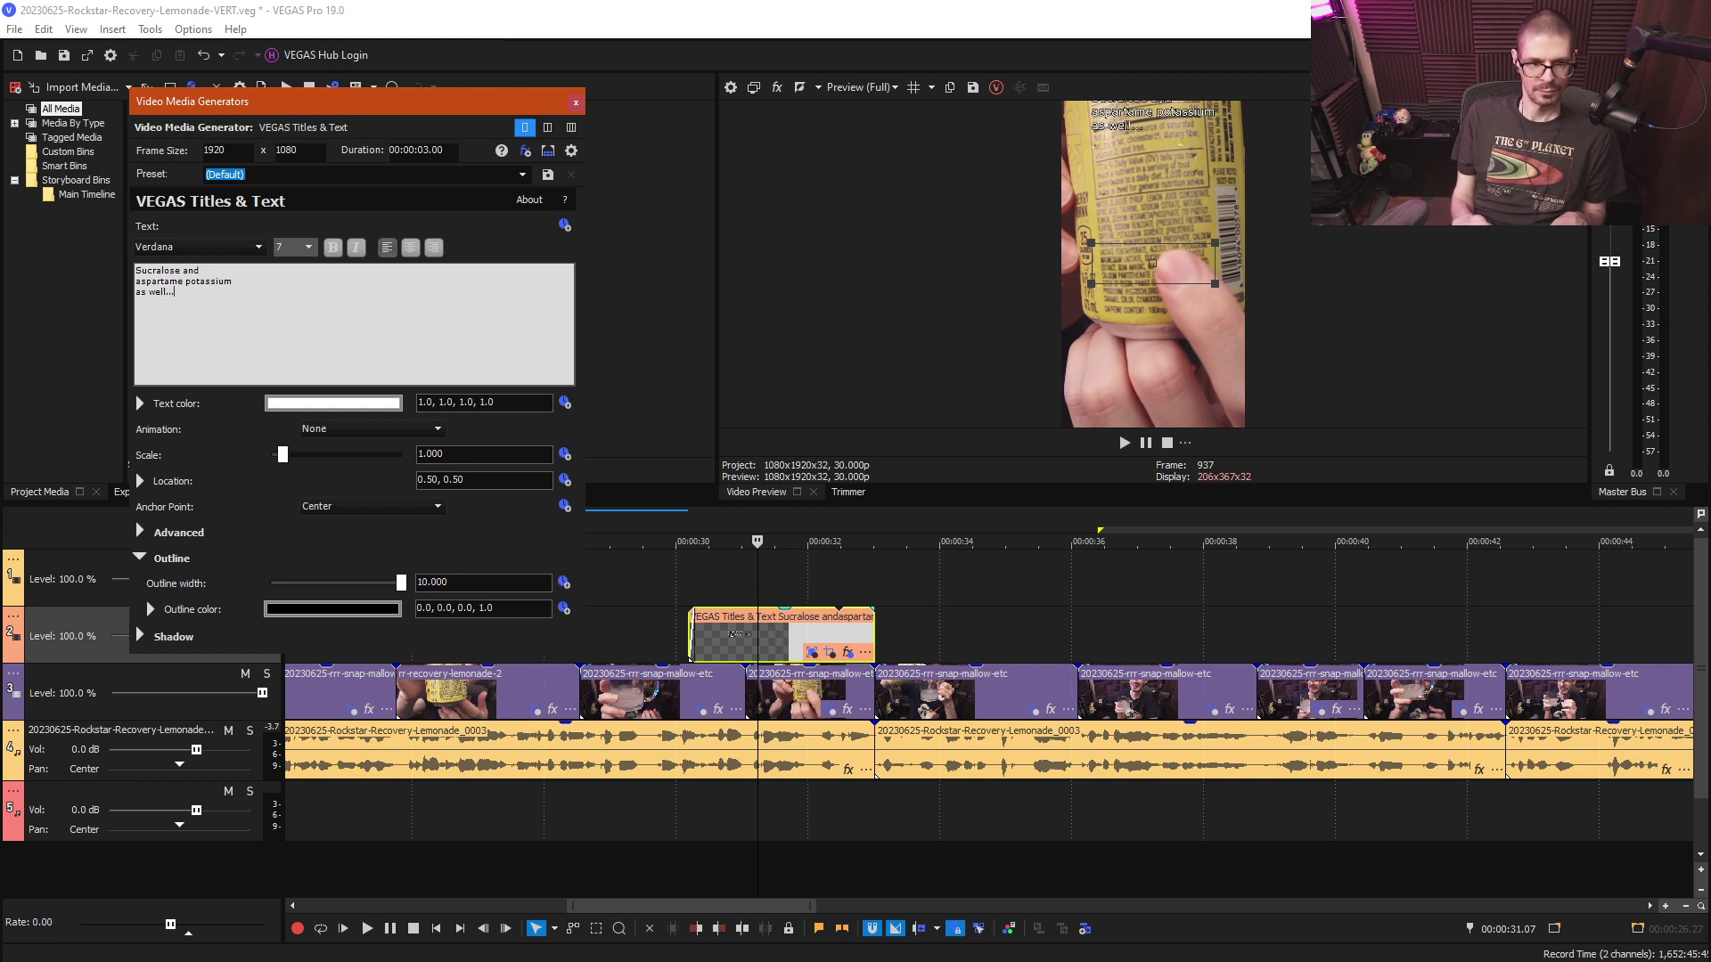
key(ctrl+a)
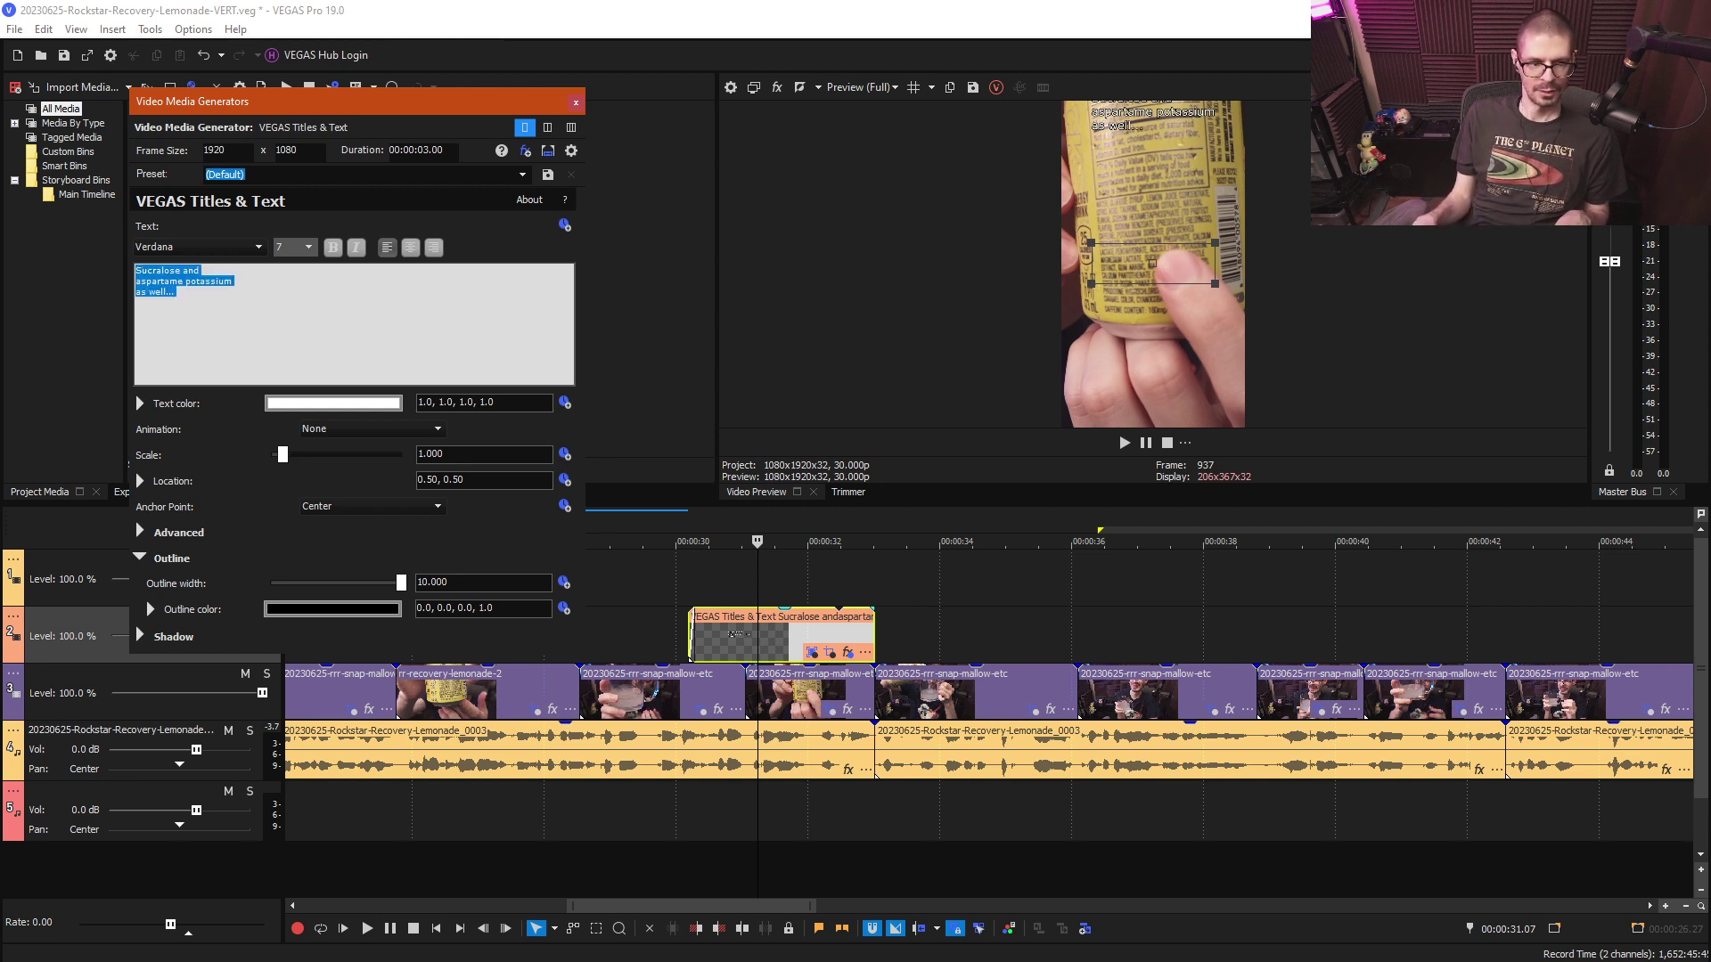
click(409, 247)
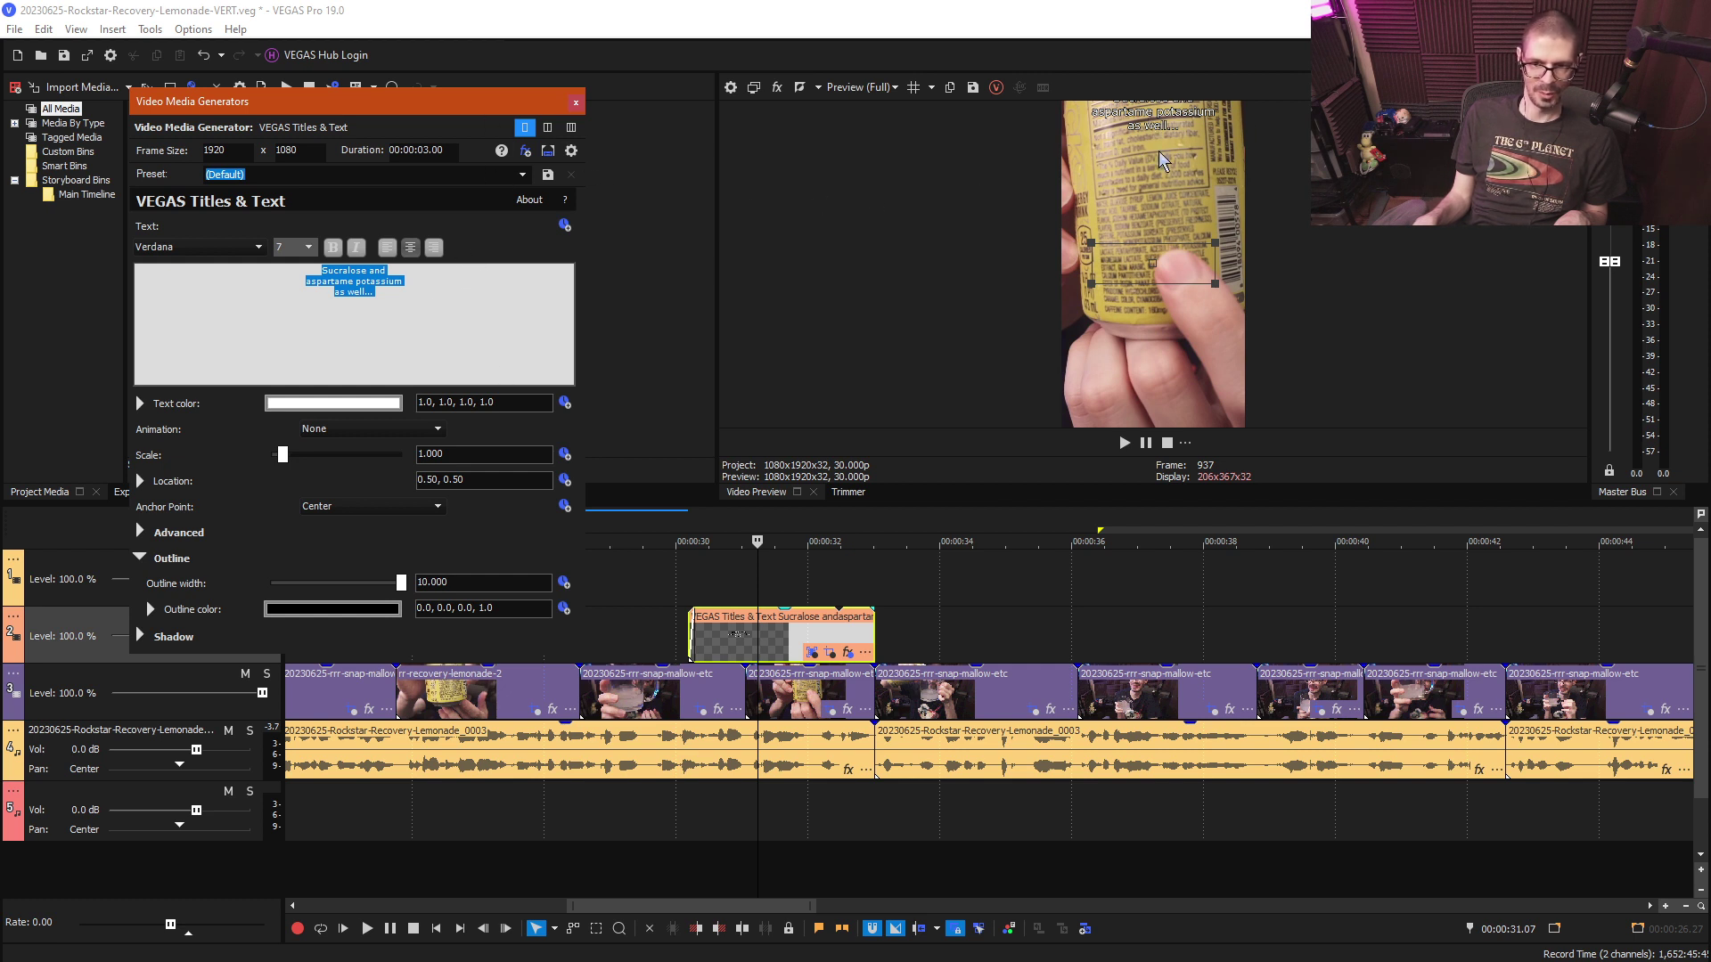
click(423, 318)
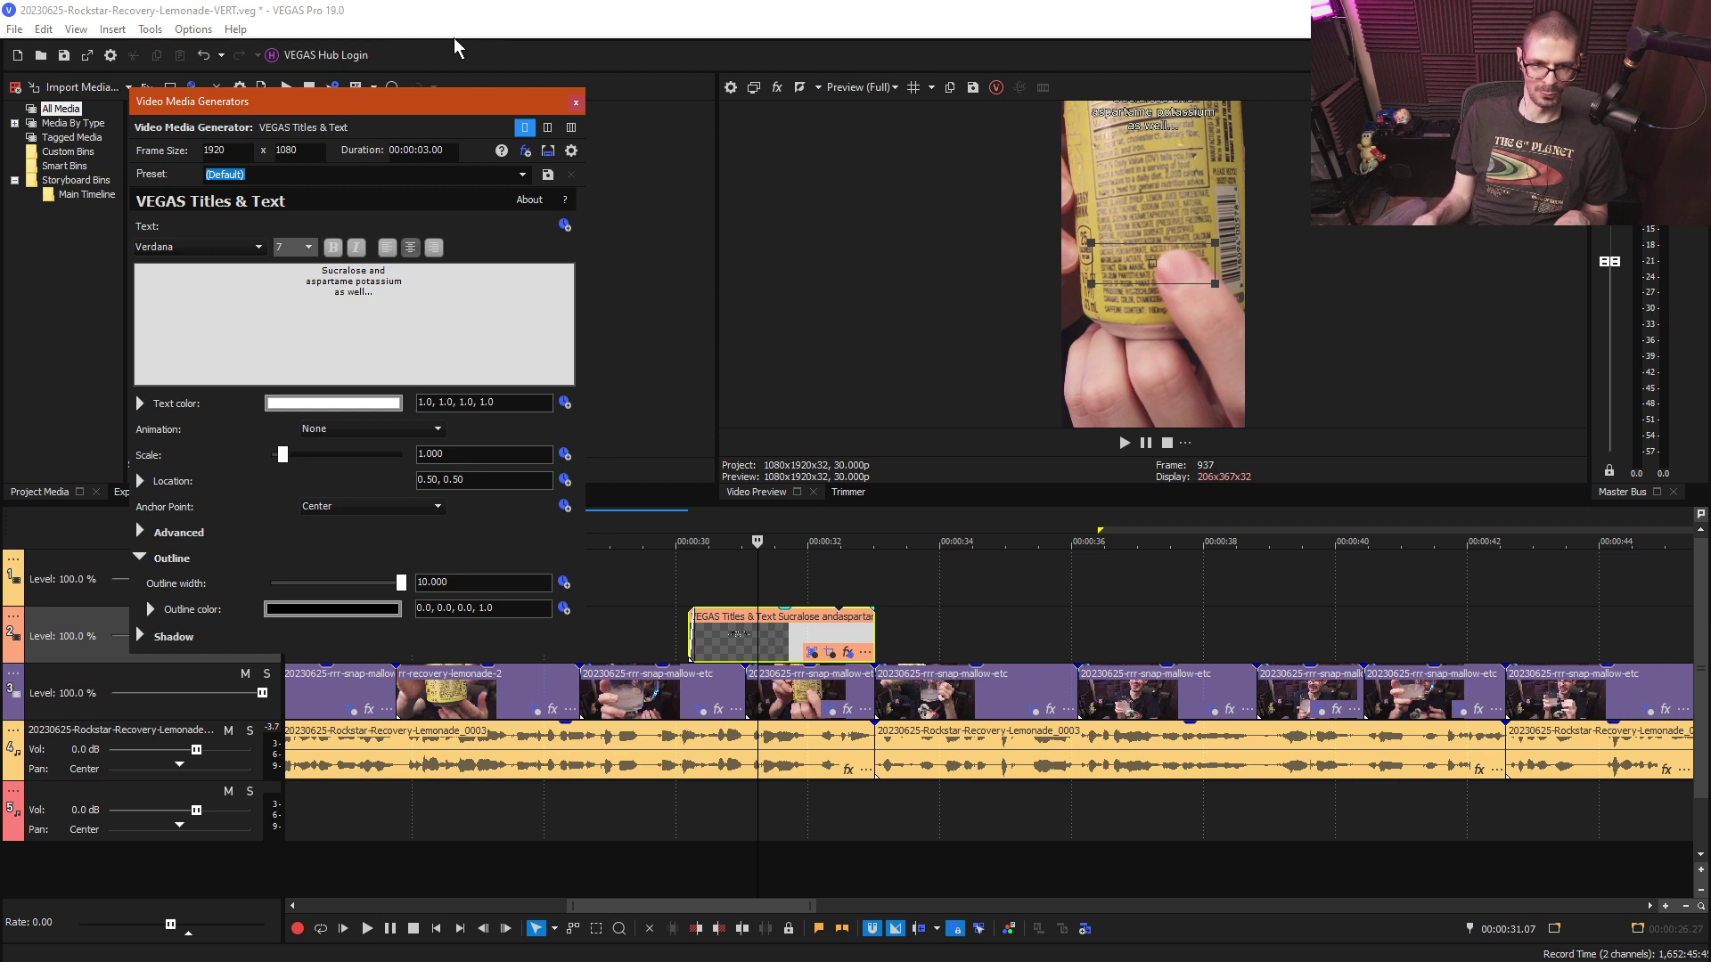
click(575, 102)
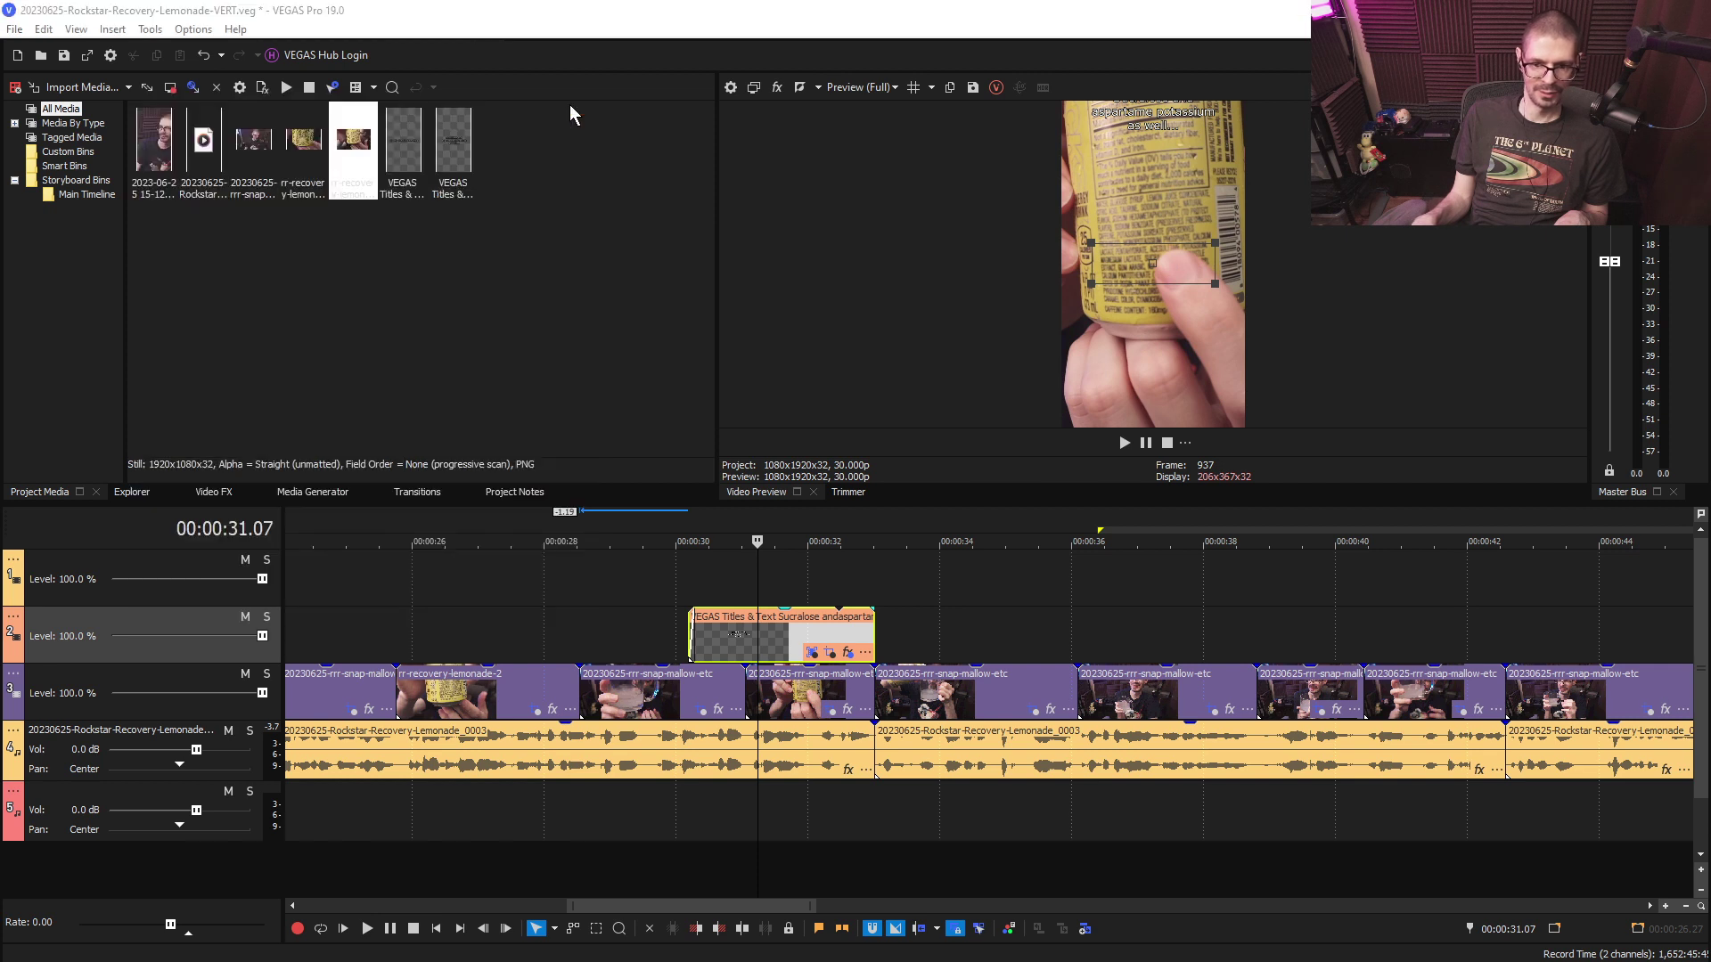
- Lower the Sucralose title slightly with its Picture In Picture effect, setting the location to 0.500, 0.921
click(847, 655)
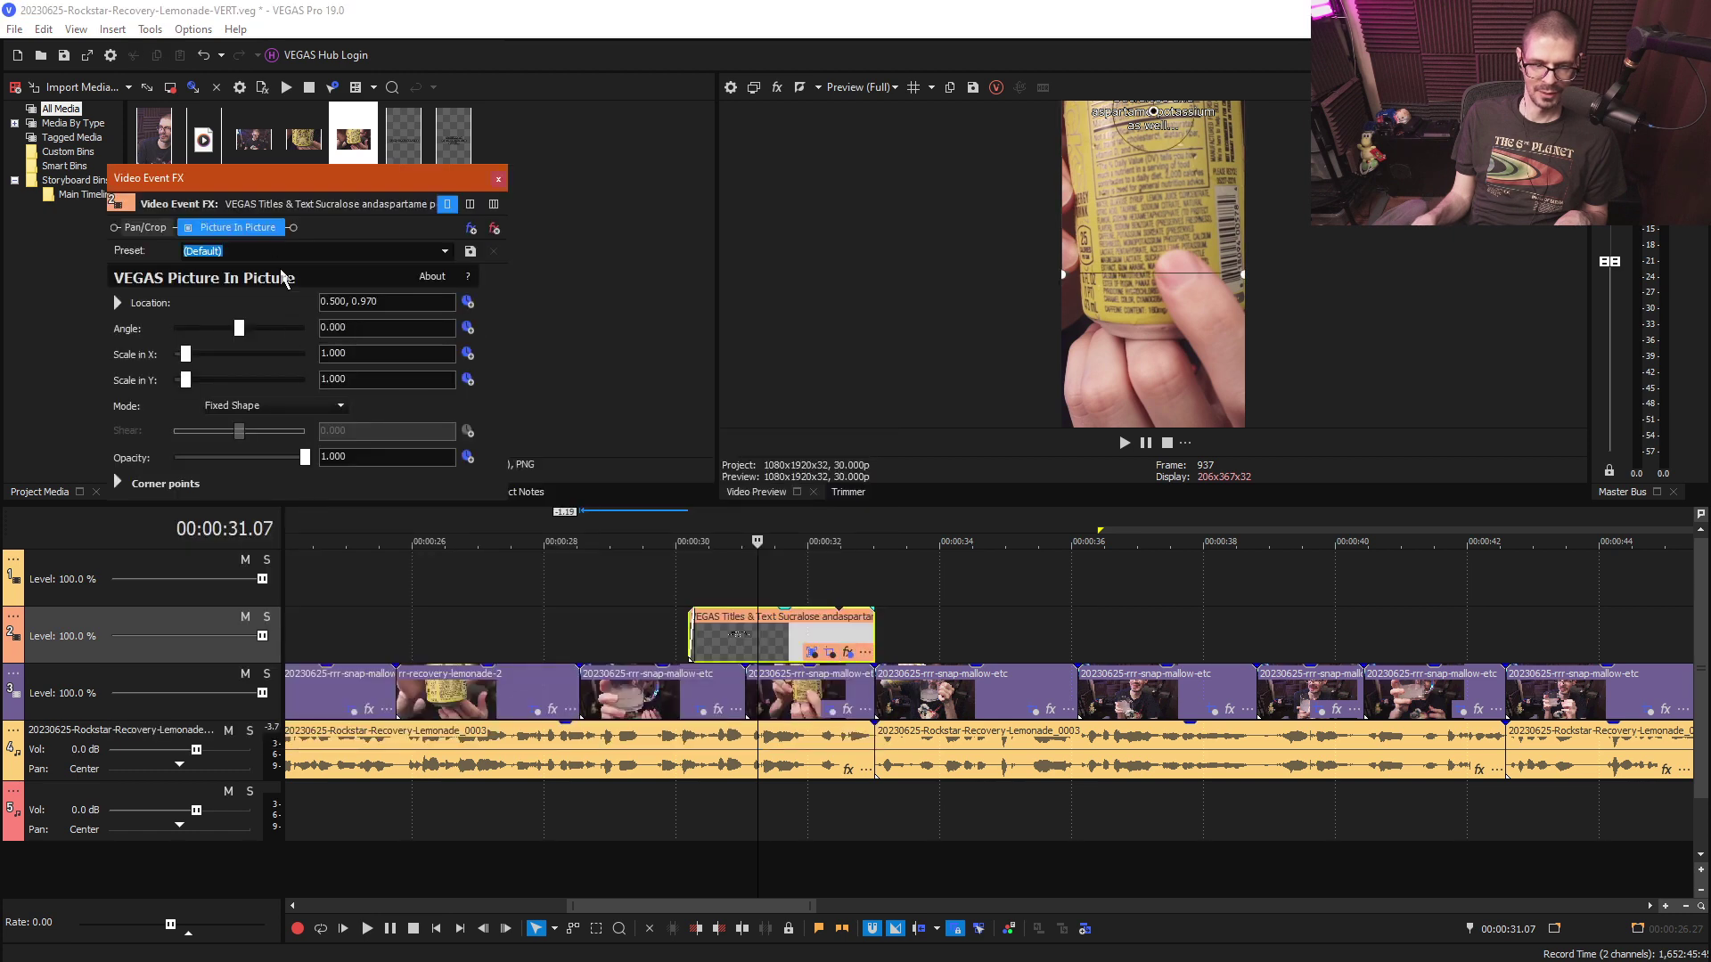
drag(1159, 224, 1154, 240)
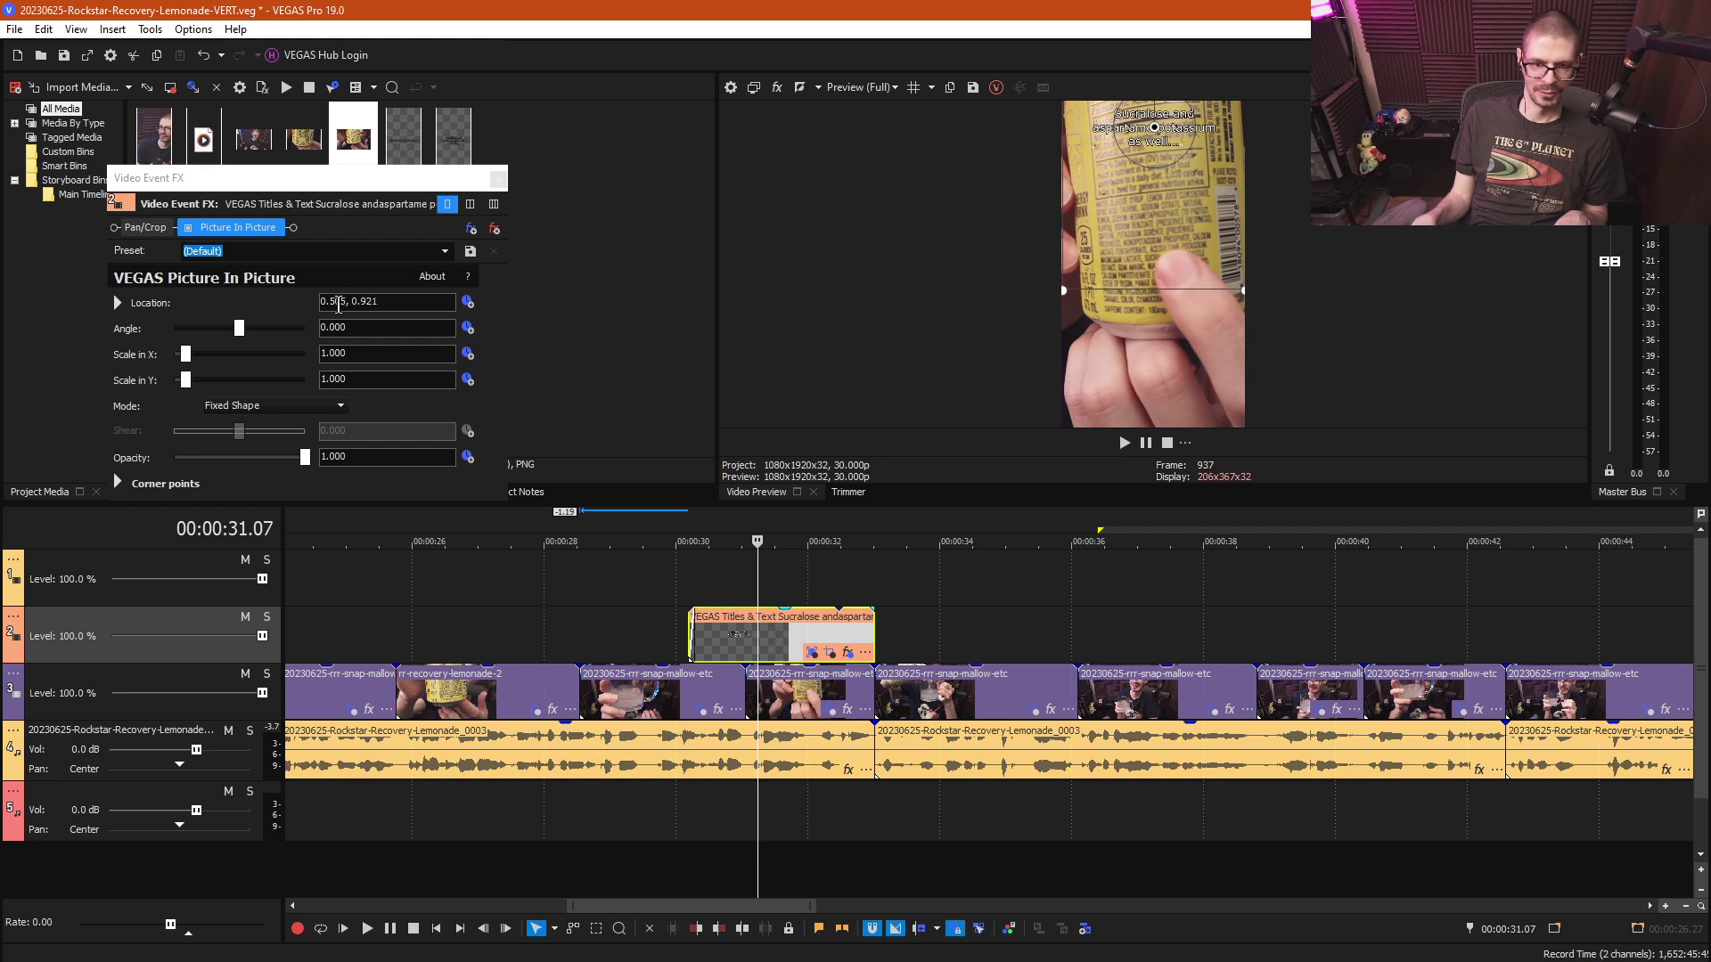
click(347, 301)
key(BackSpace)
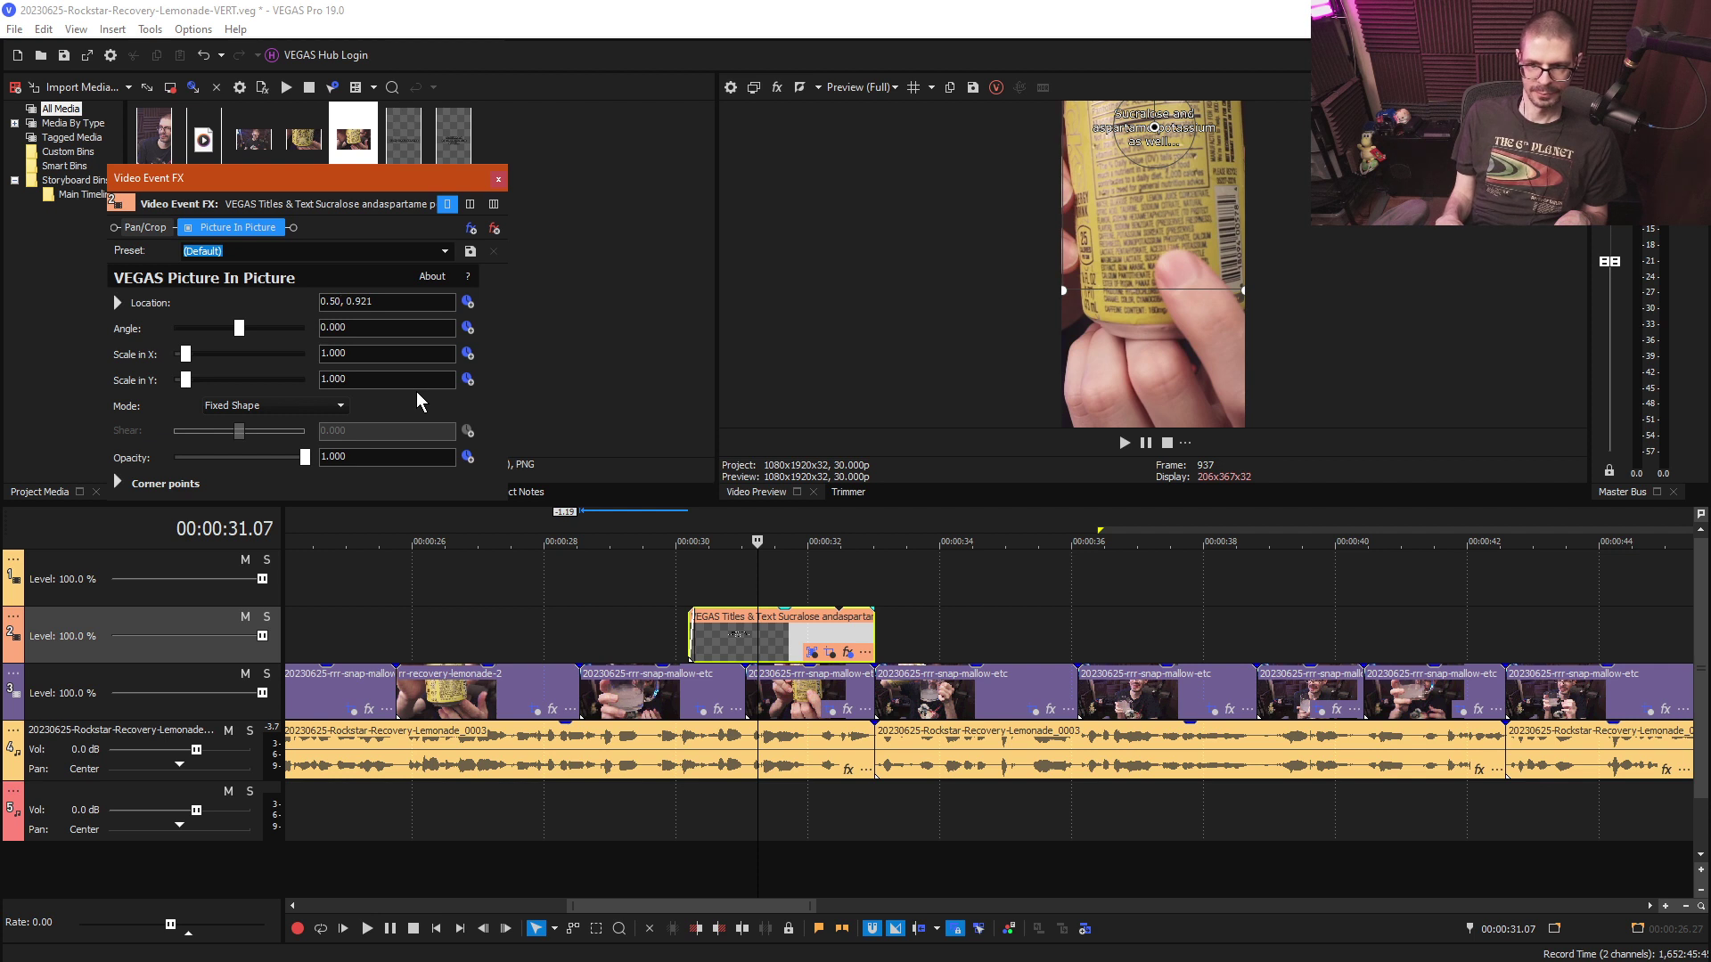
key(Return)
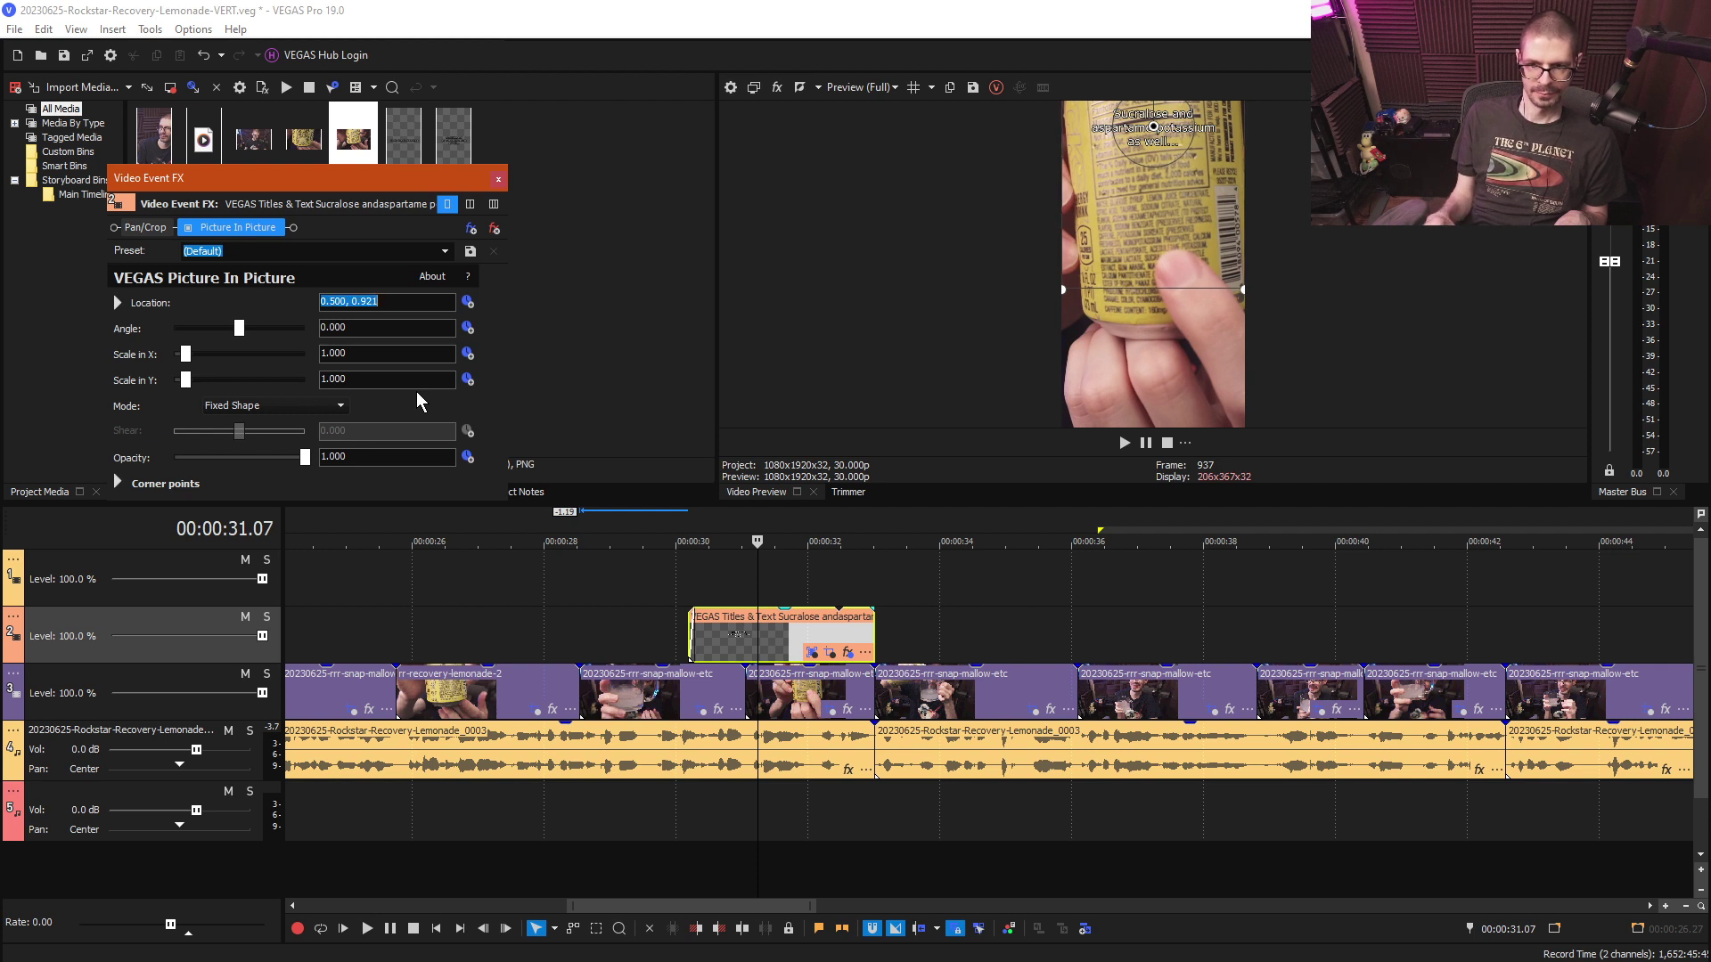
click(498, 179)
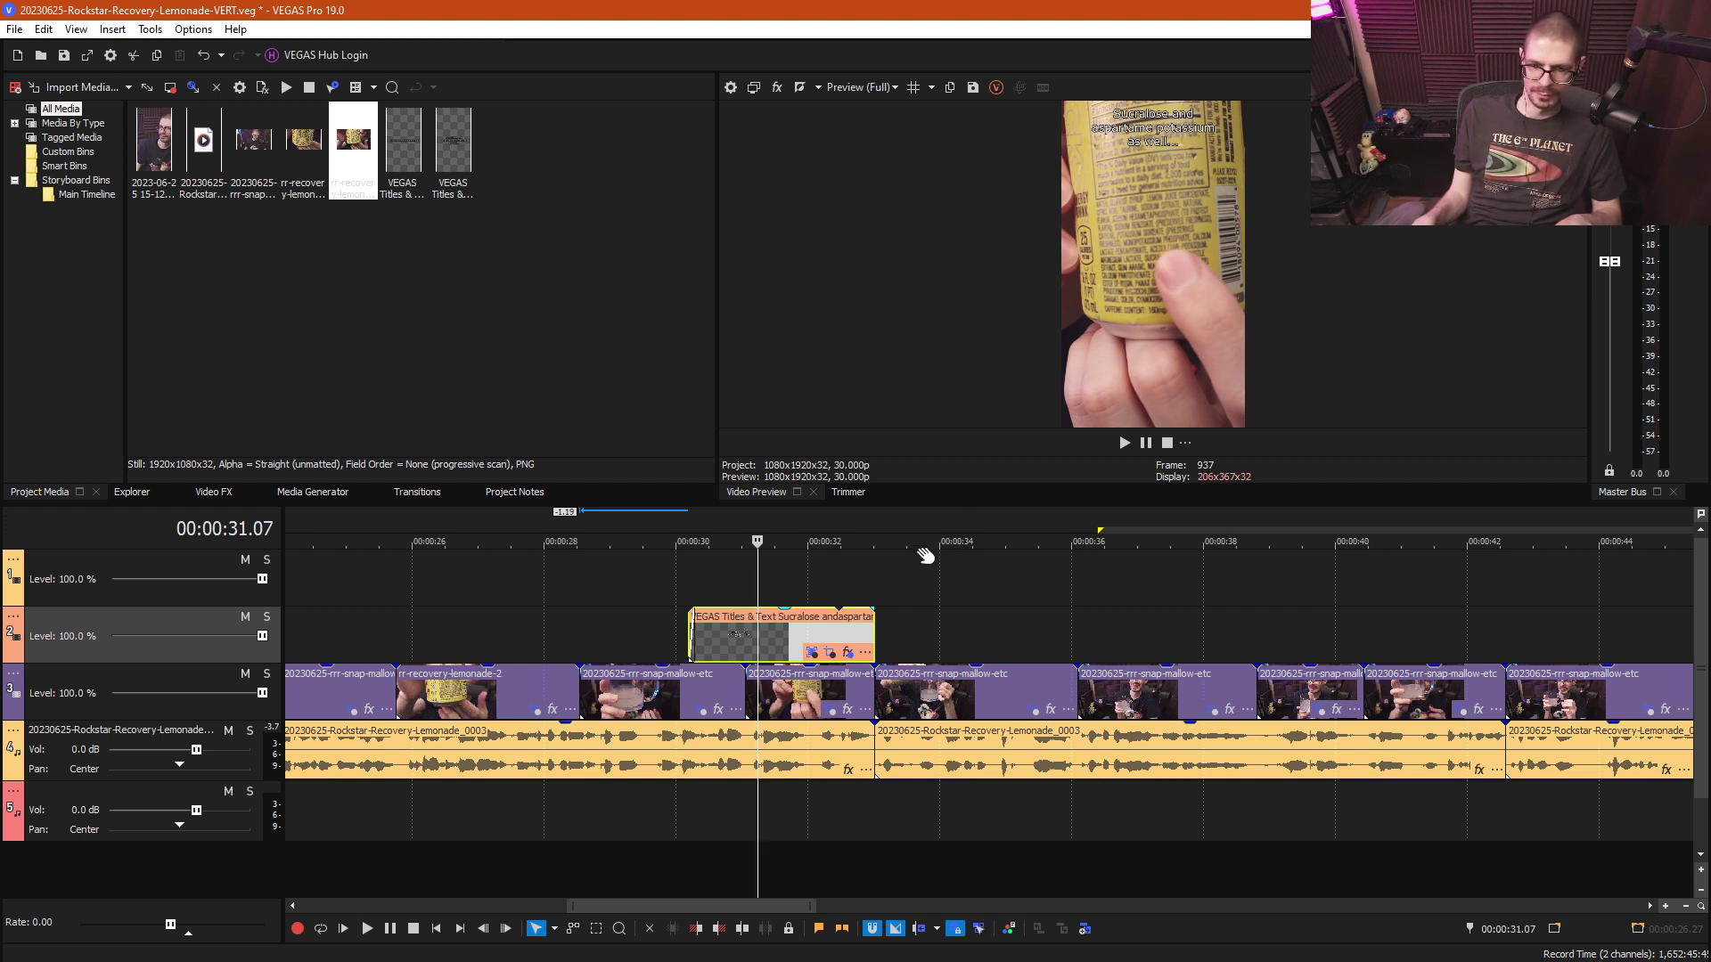
- Play past the title and shift the pouring clip's pan/crop frame to an X Center of about 1,000.4
click(784, 569)
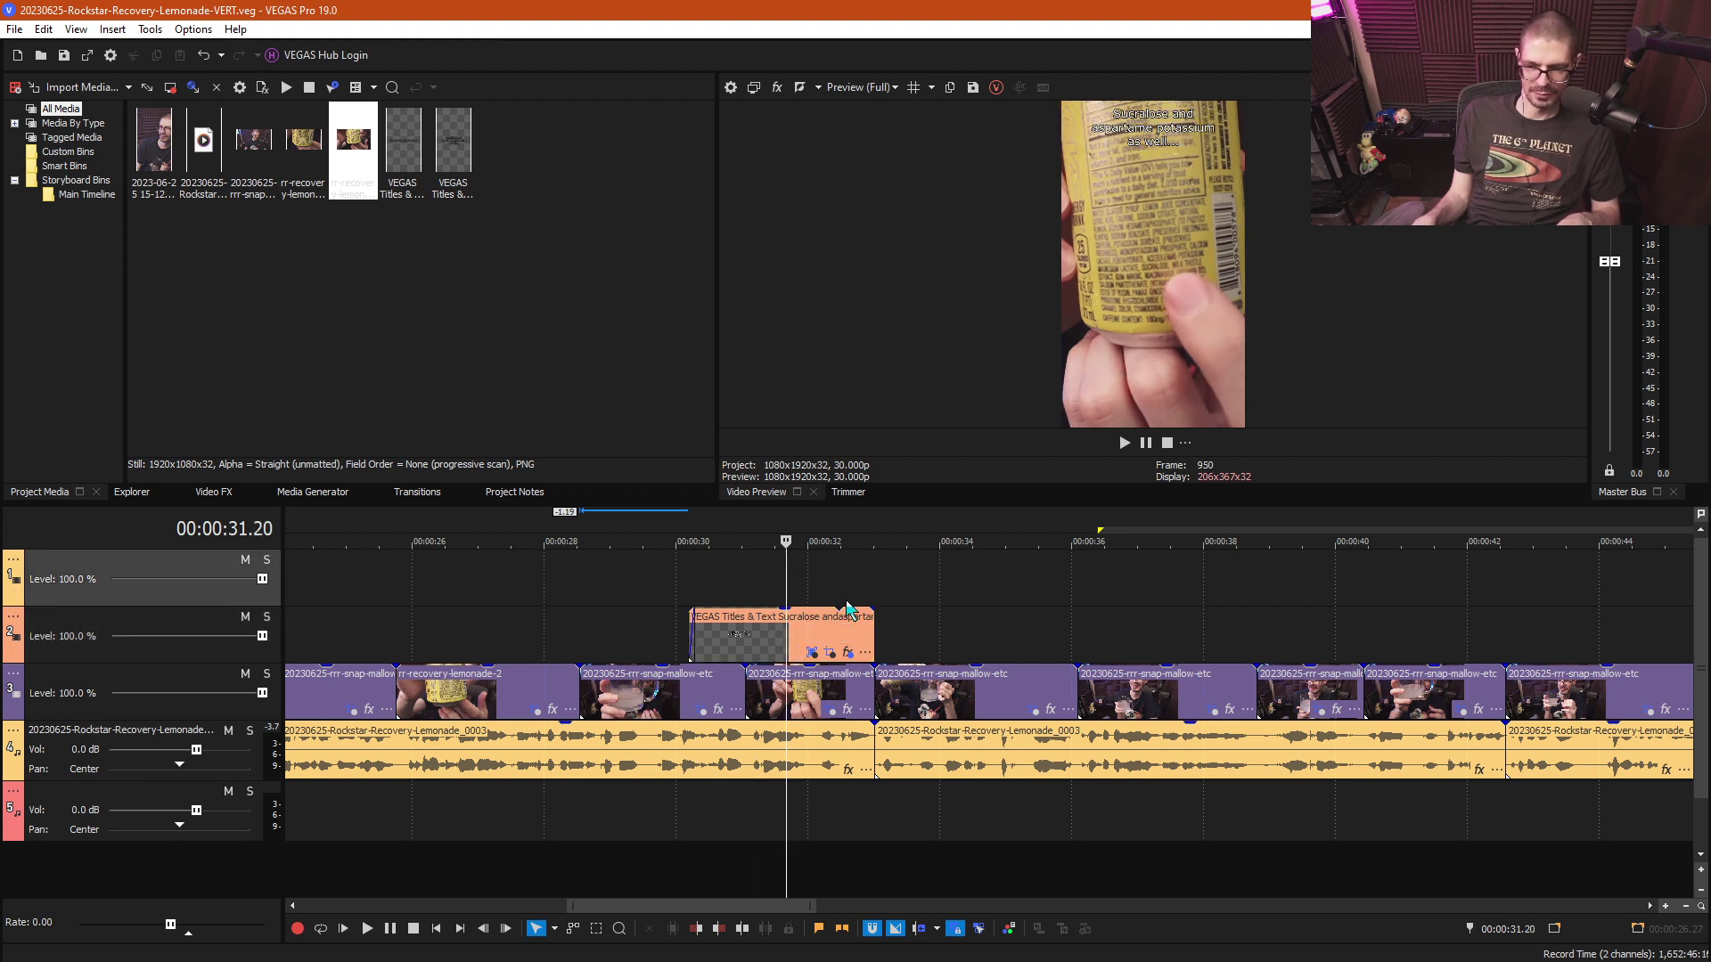
key(space)
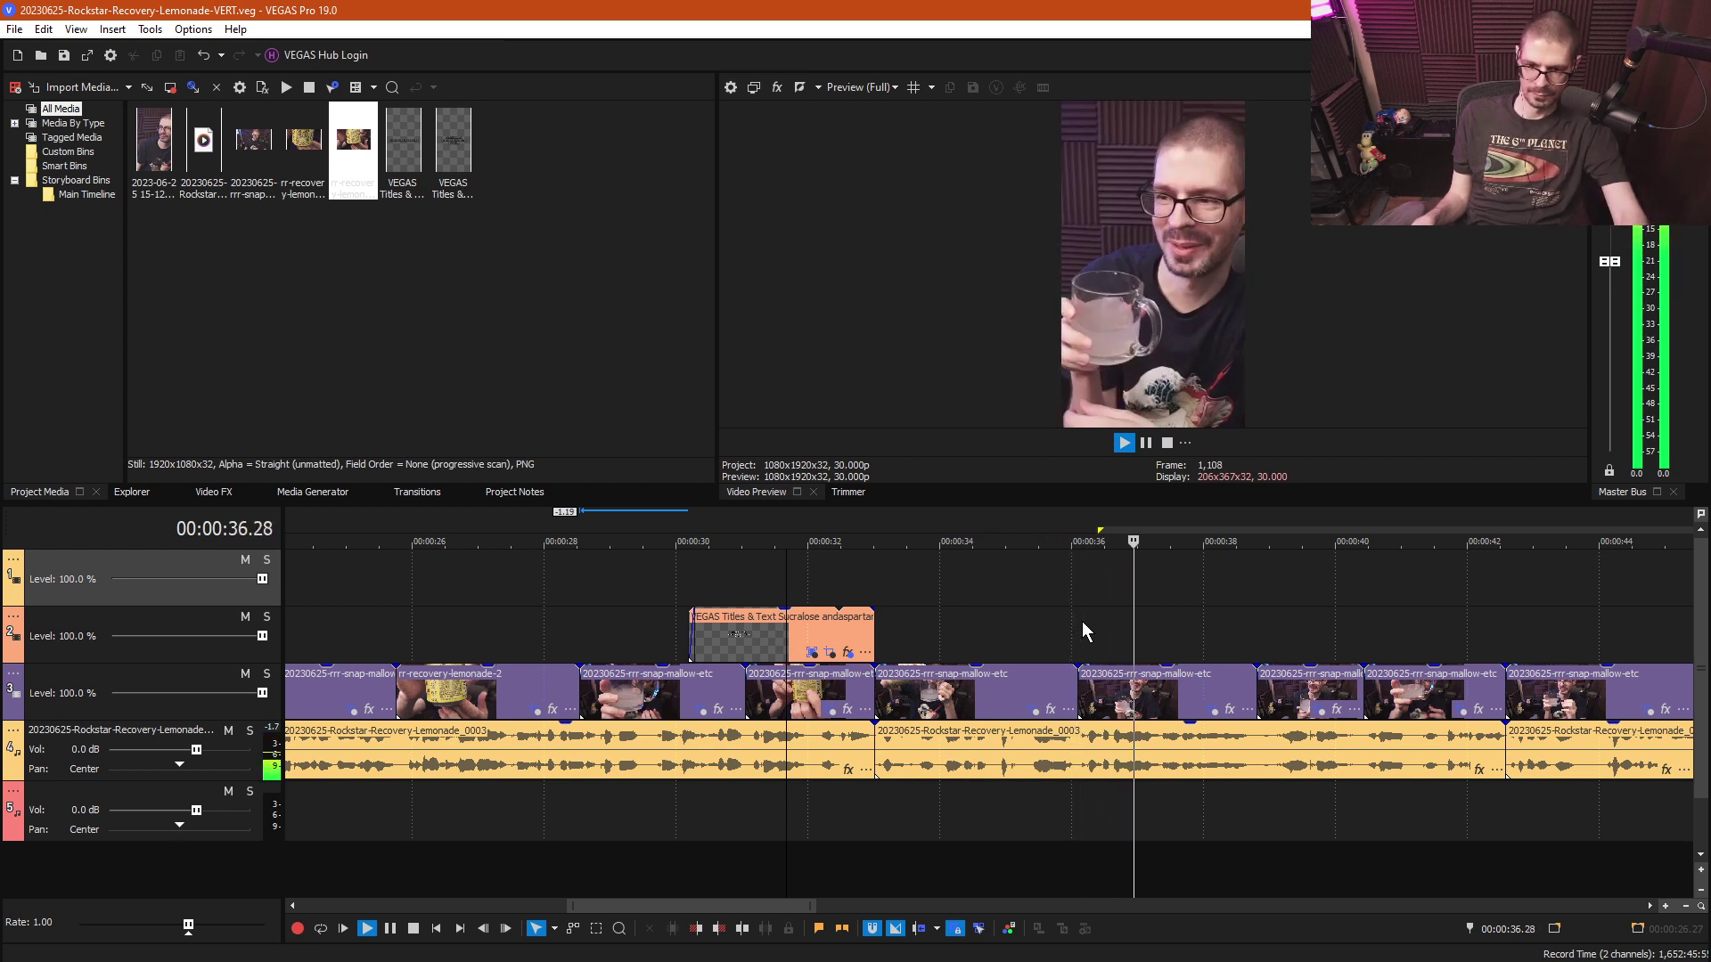
click(954, 615)
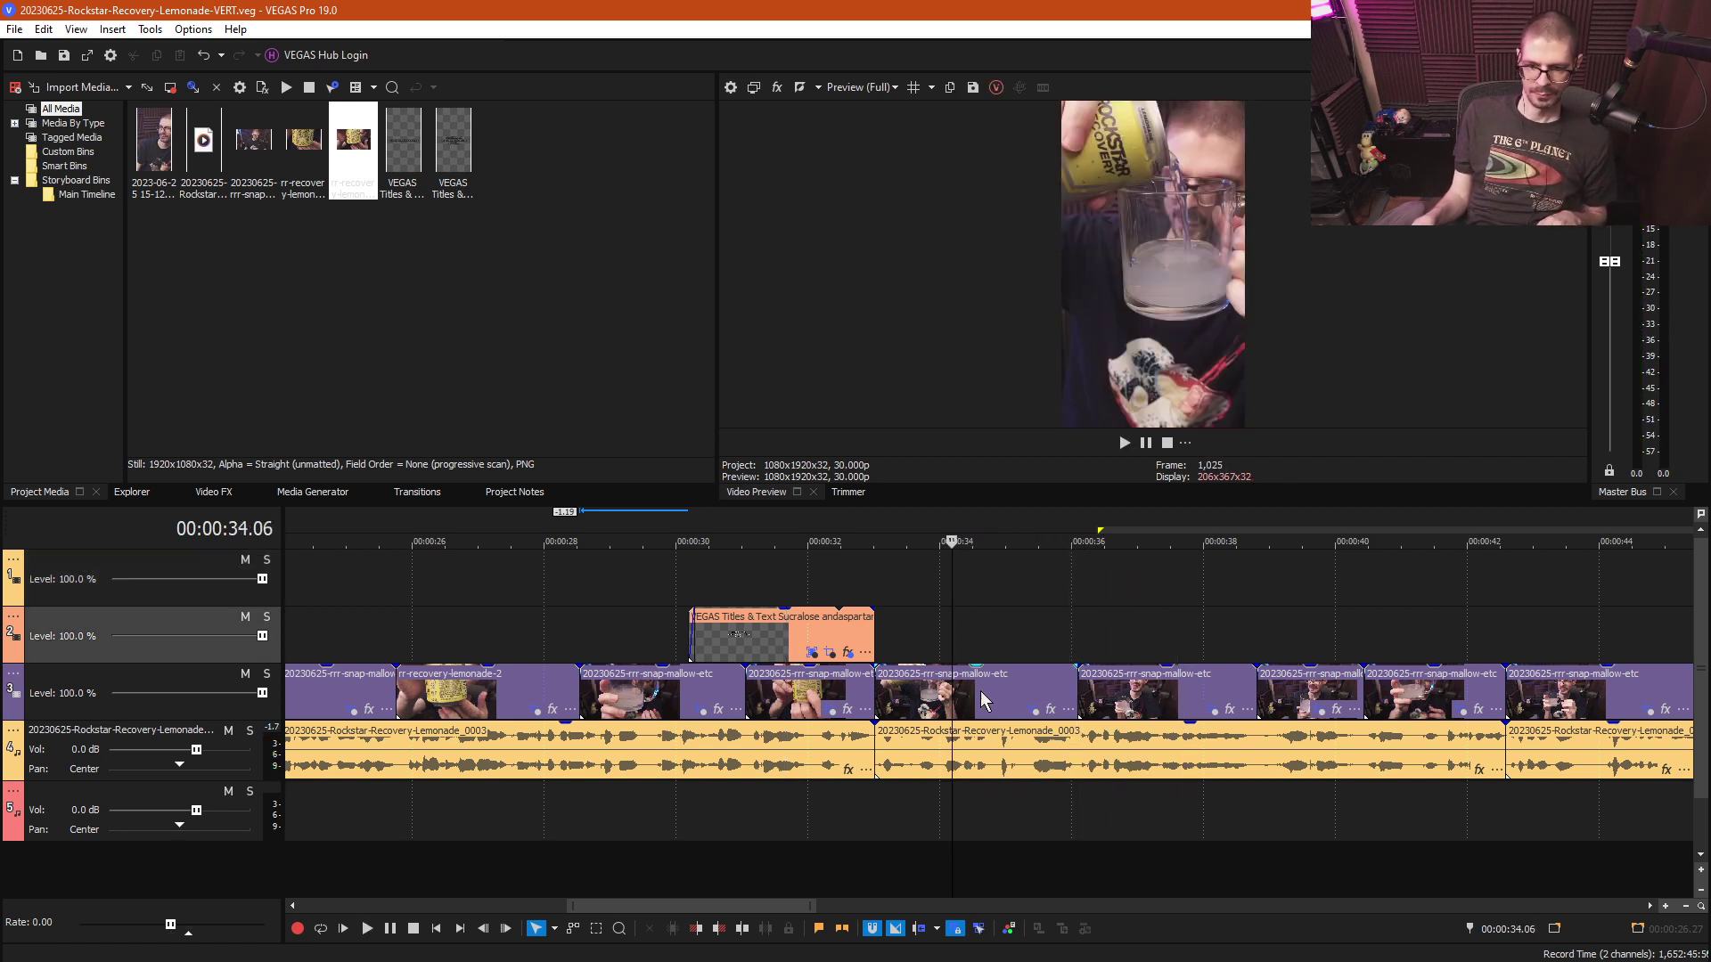
click(1052, 712)
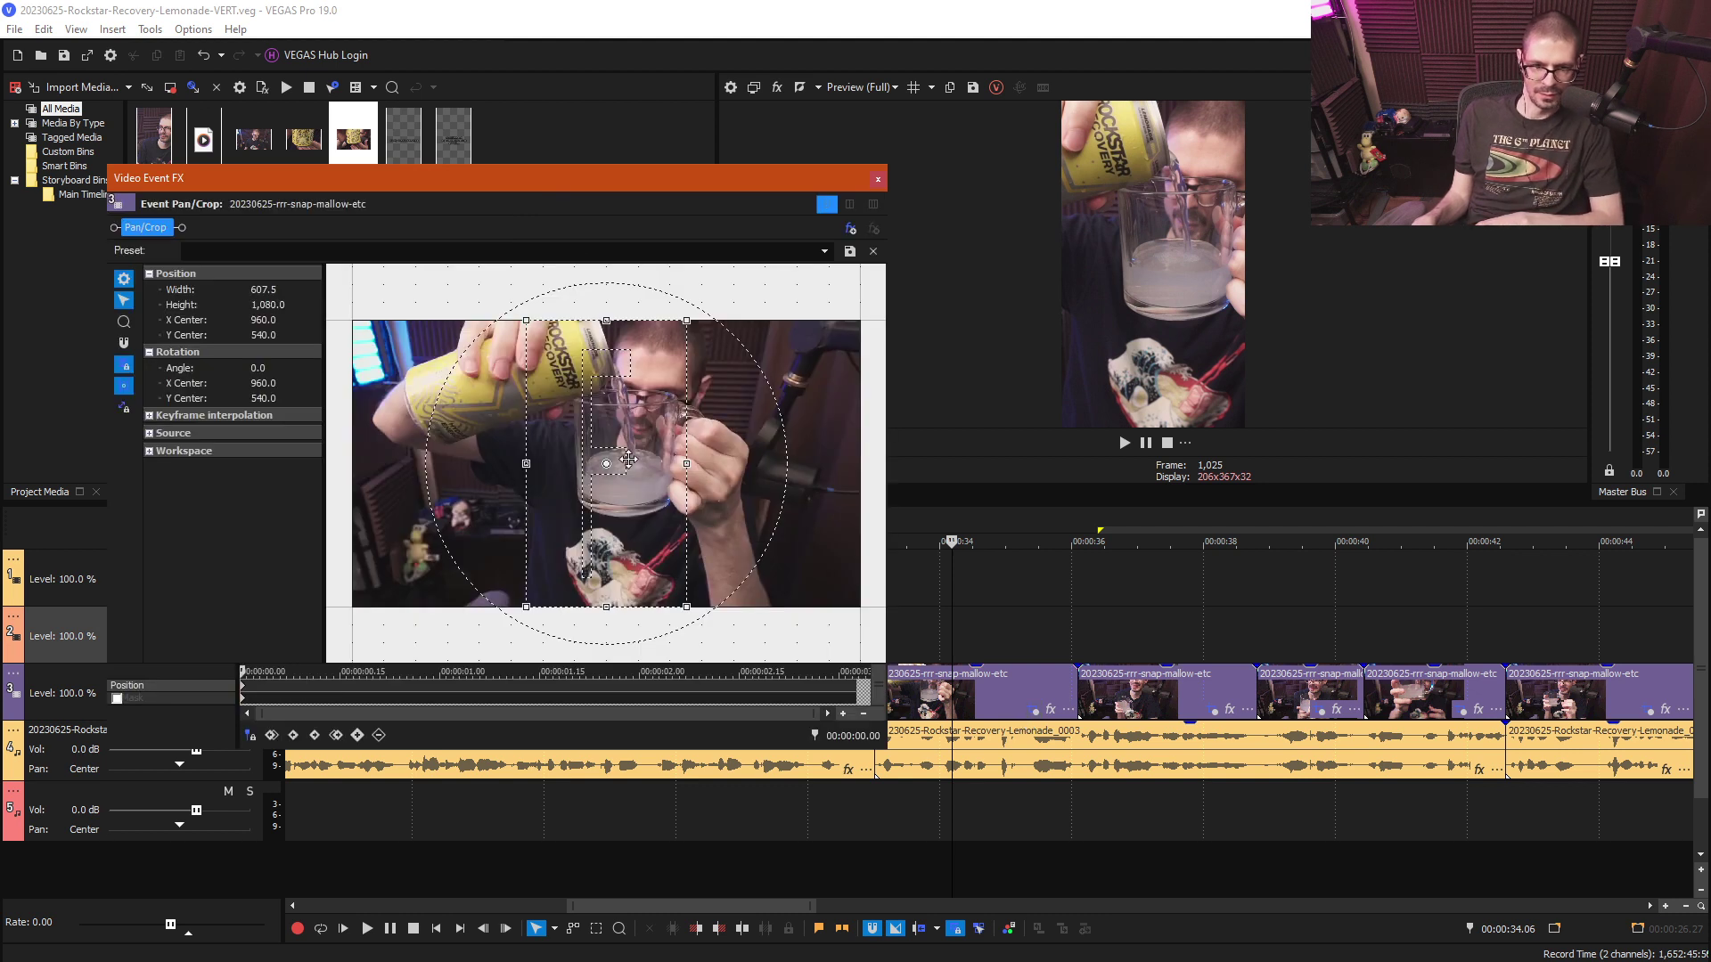
drag(629, 460, 630, 460)
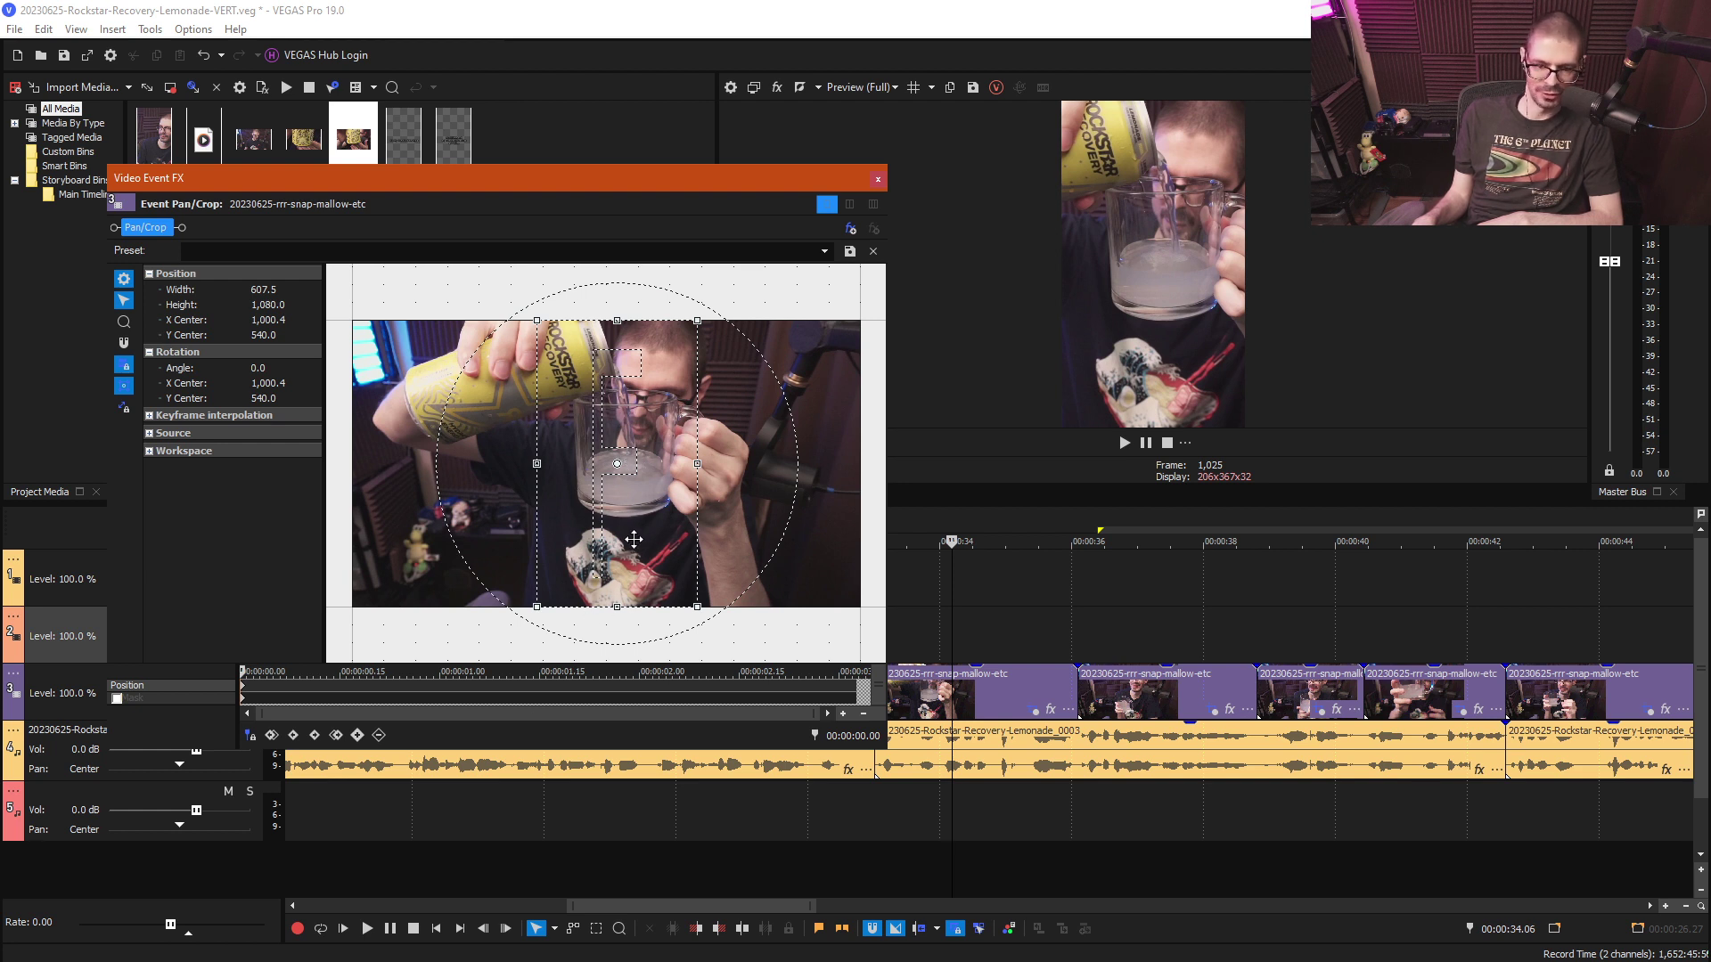
click(878, 179)
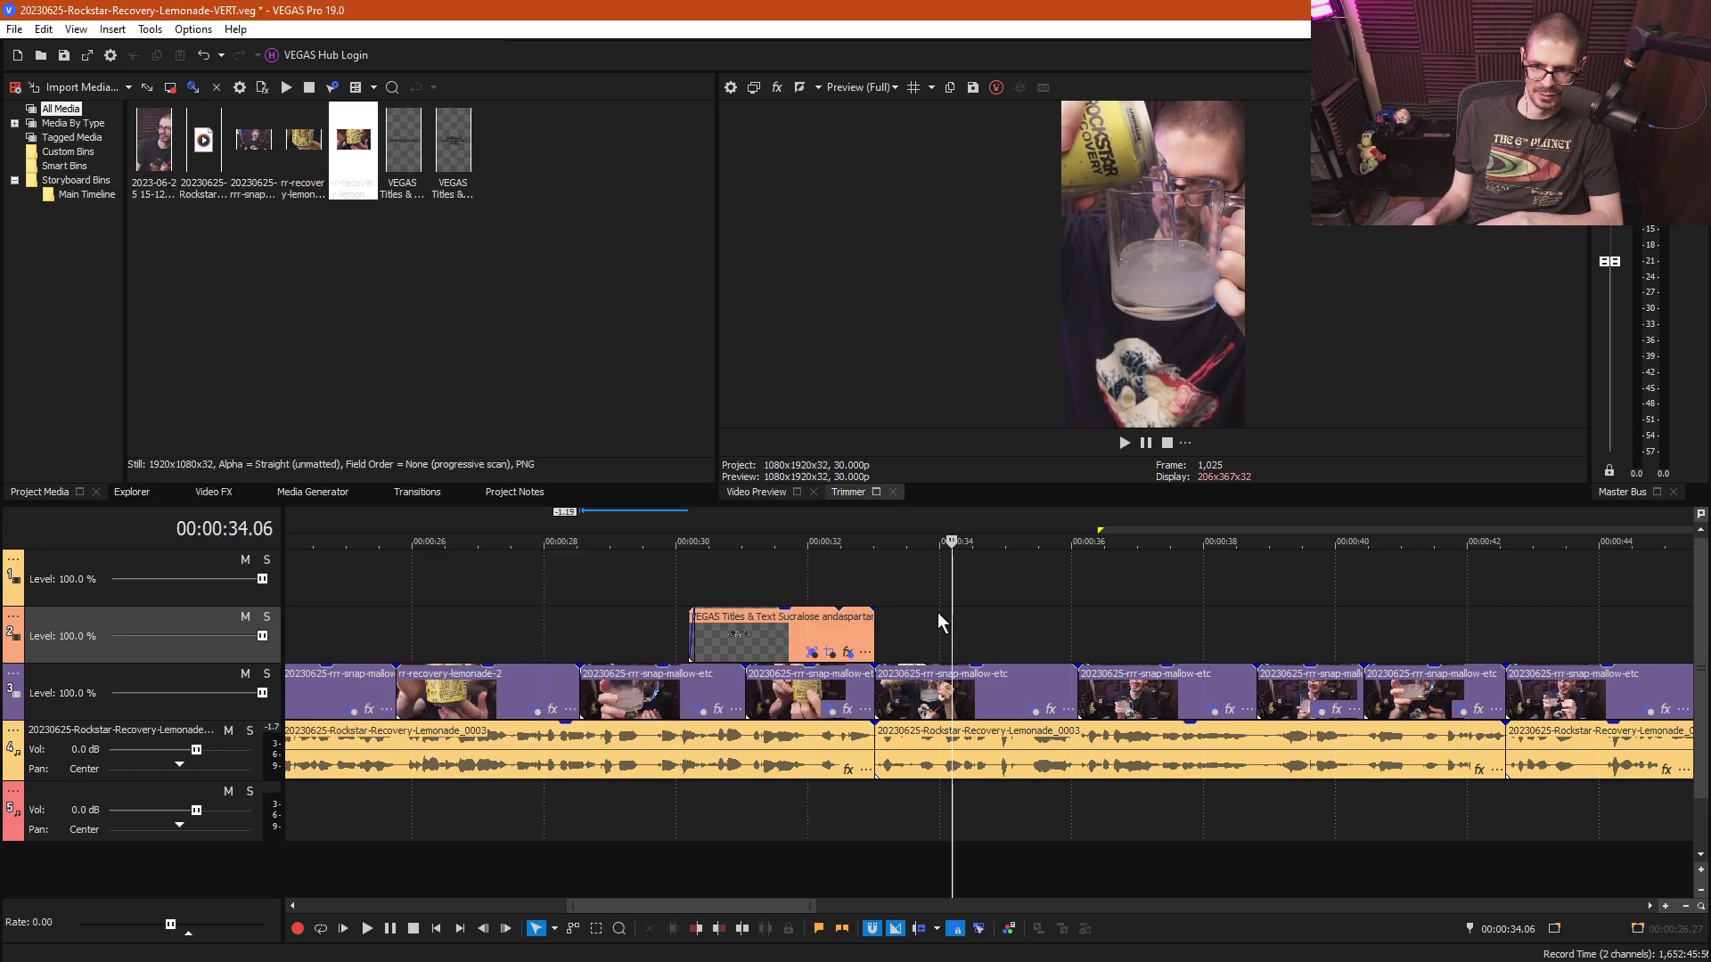
- Play on to the mug-holding clip near 00:00:37 and shift its pan/crop frame to an X Center of 1,003.7
click(968, 576)
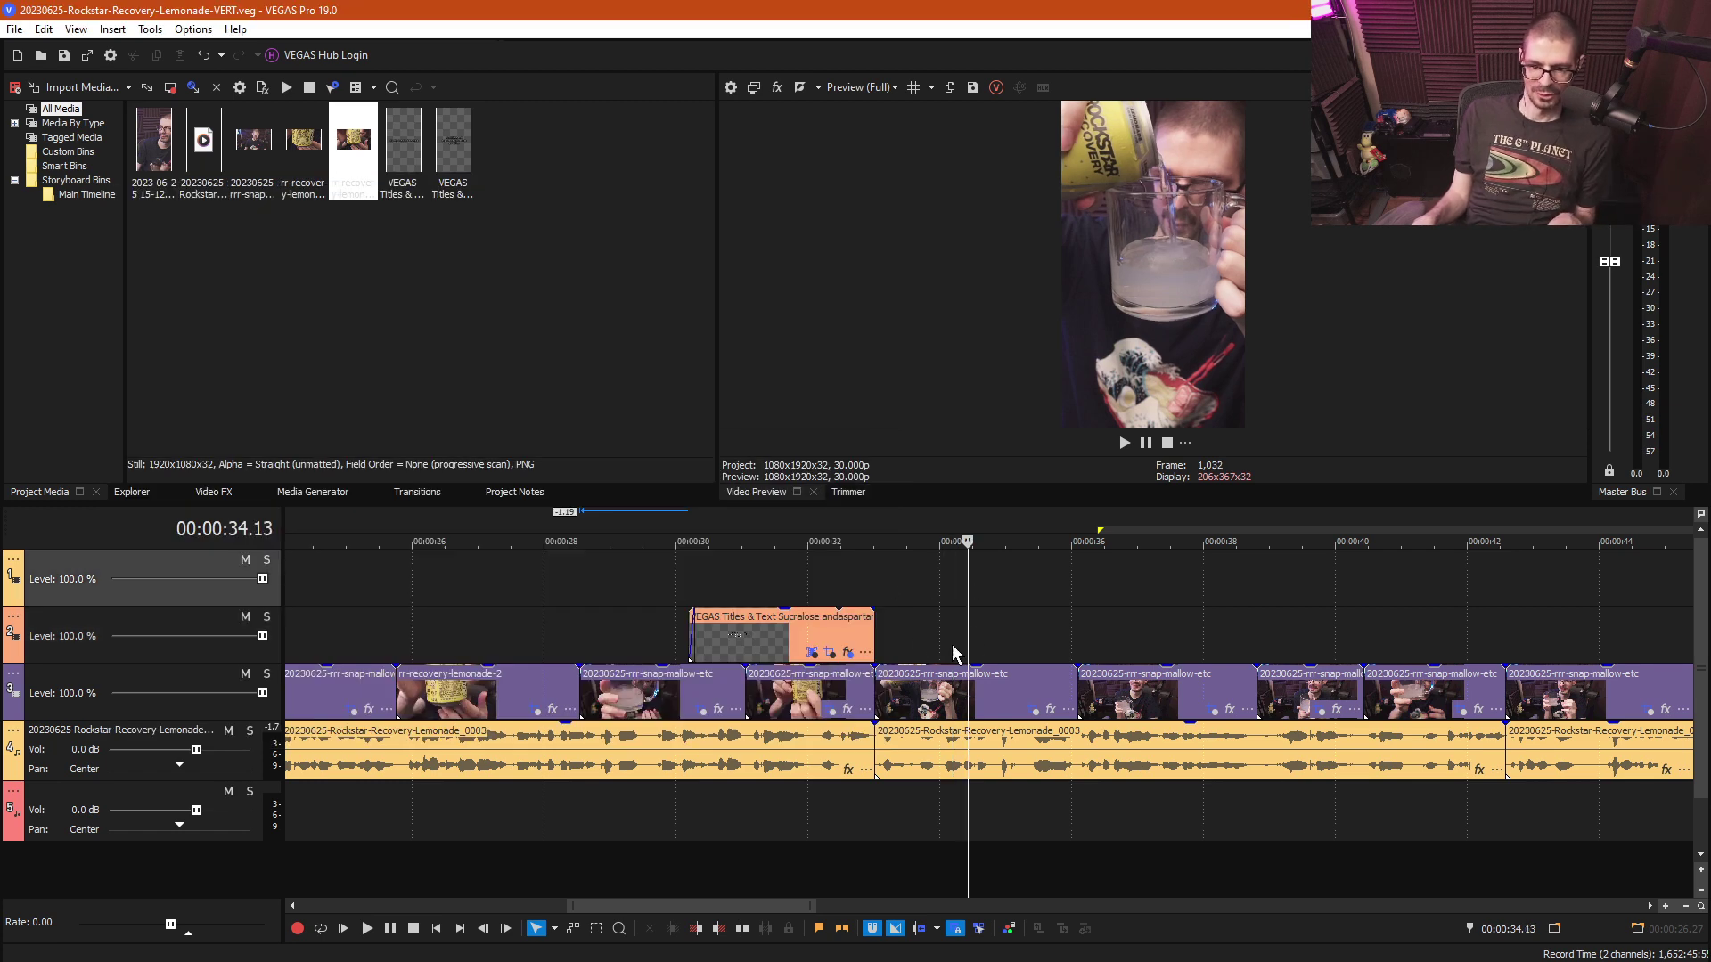
scroll(1025, 597, down, 1)
key(space)
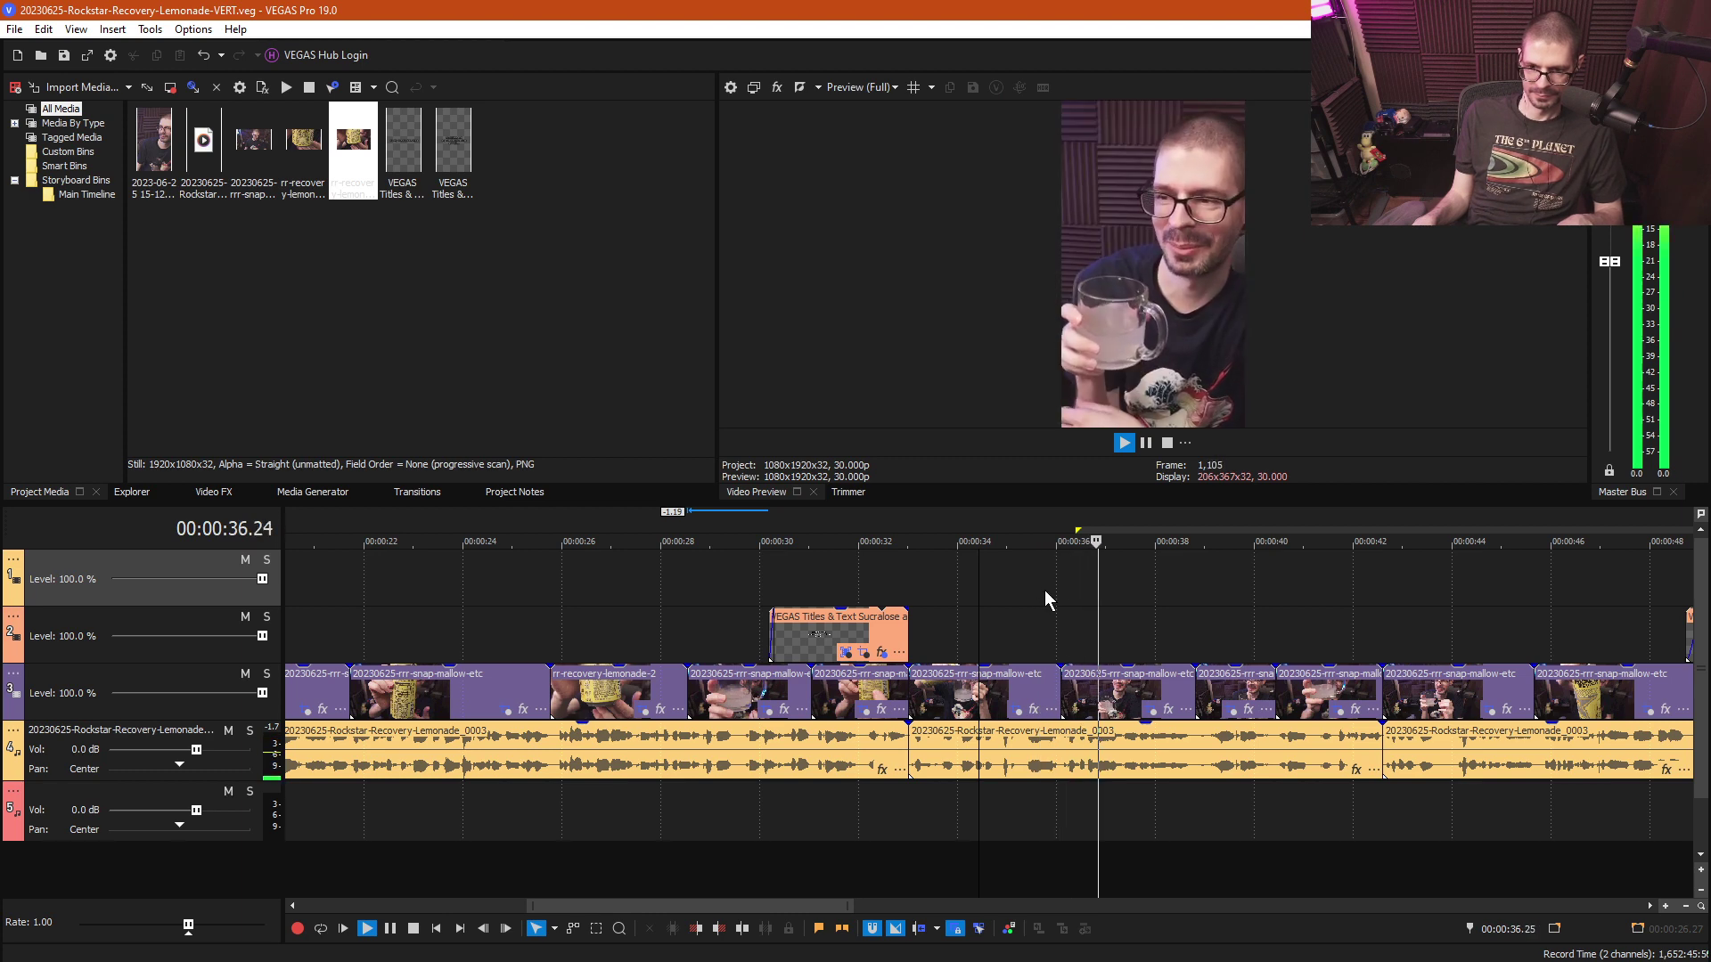
key(Return)
click(1151, 711)
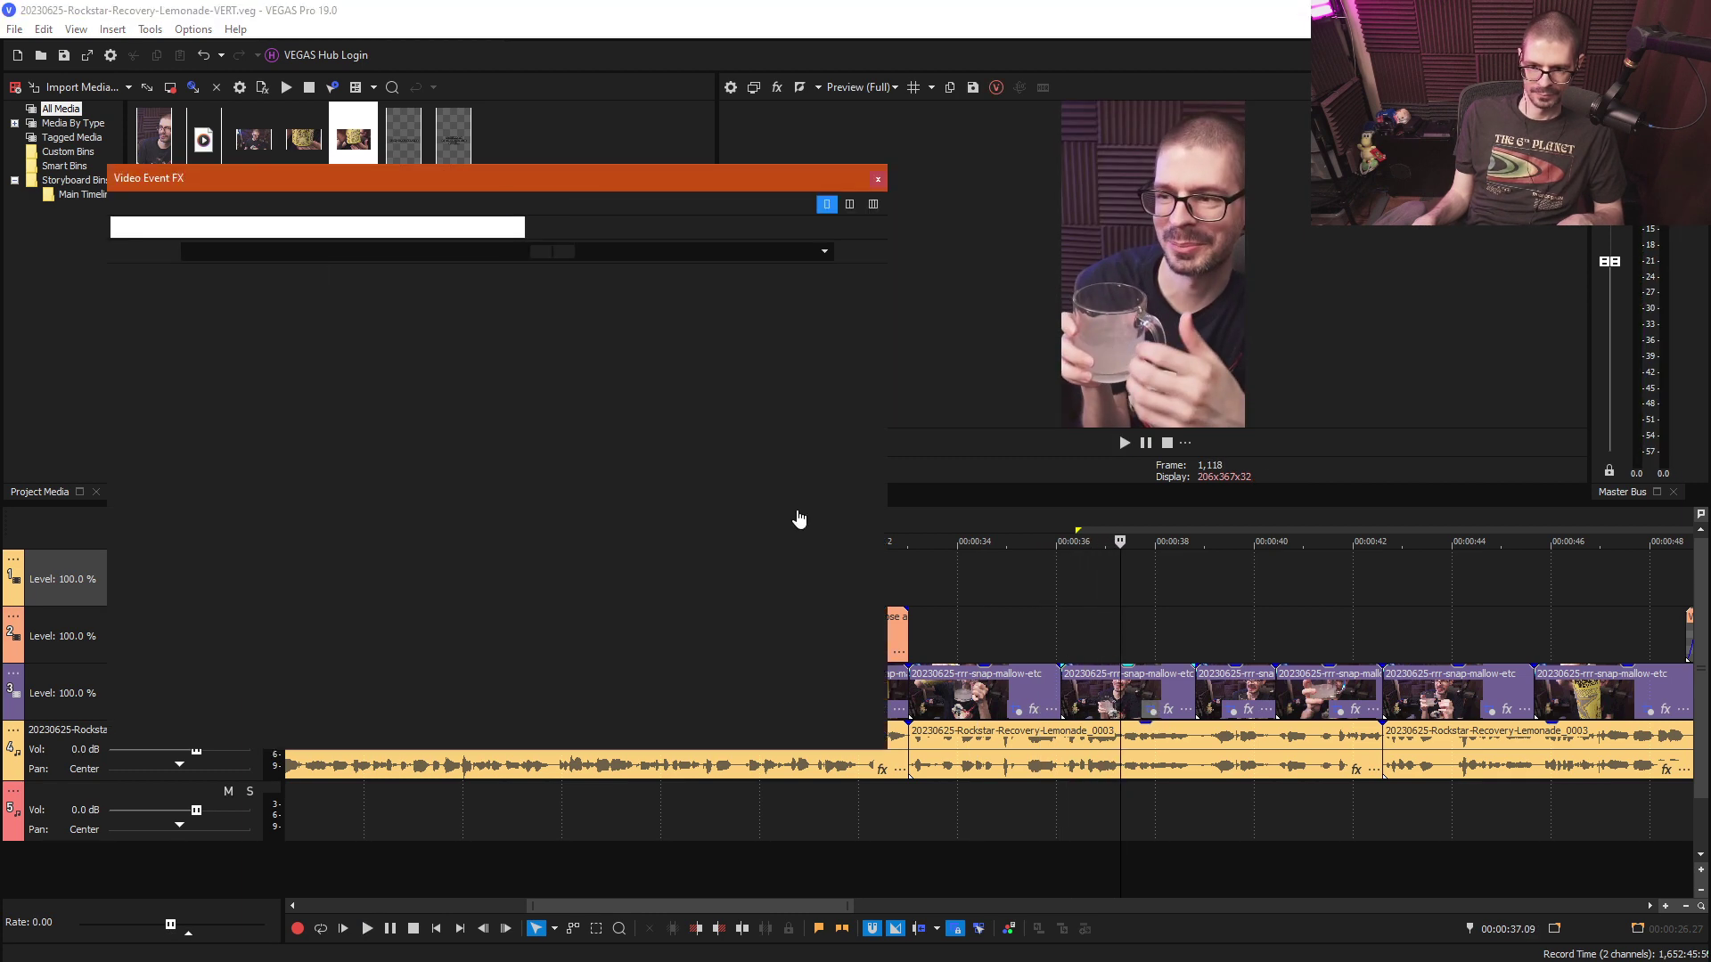
key(Right)
key(Right)
key(Right)
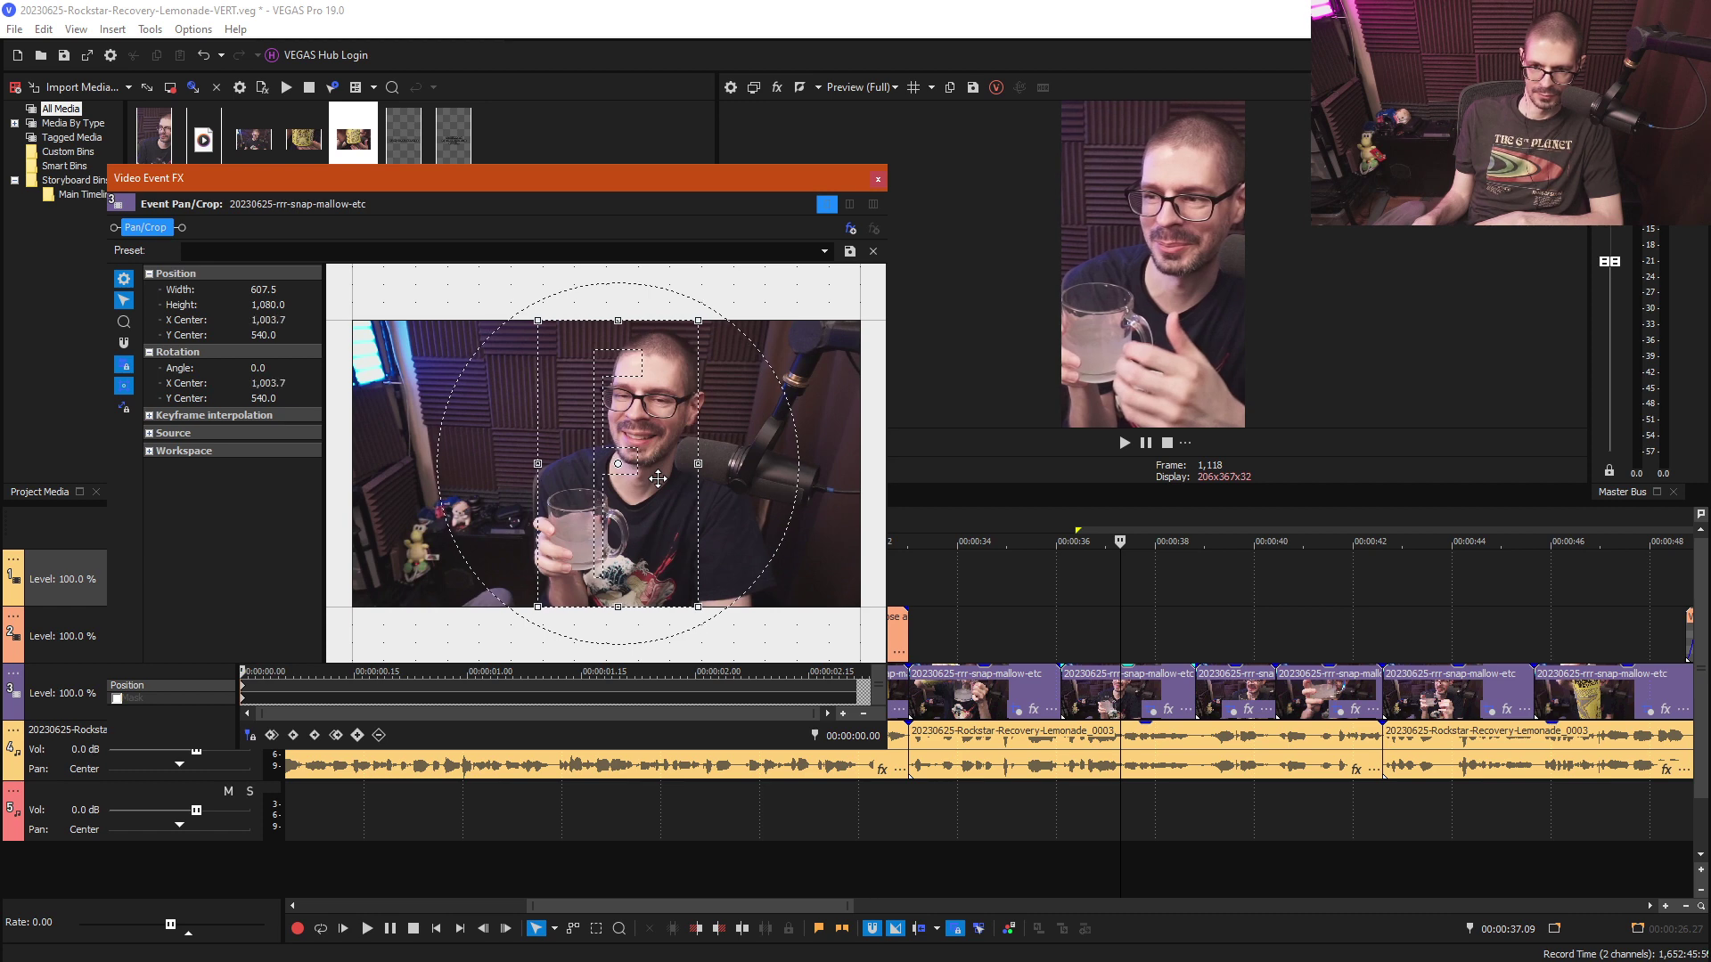
click(879, 180)
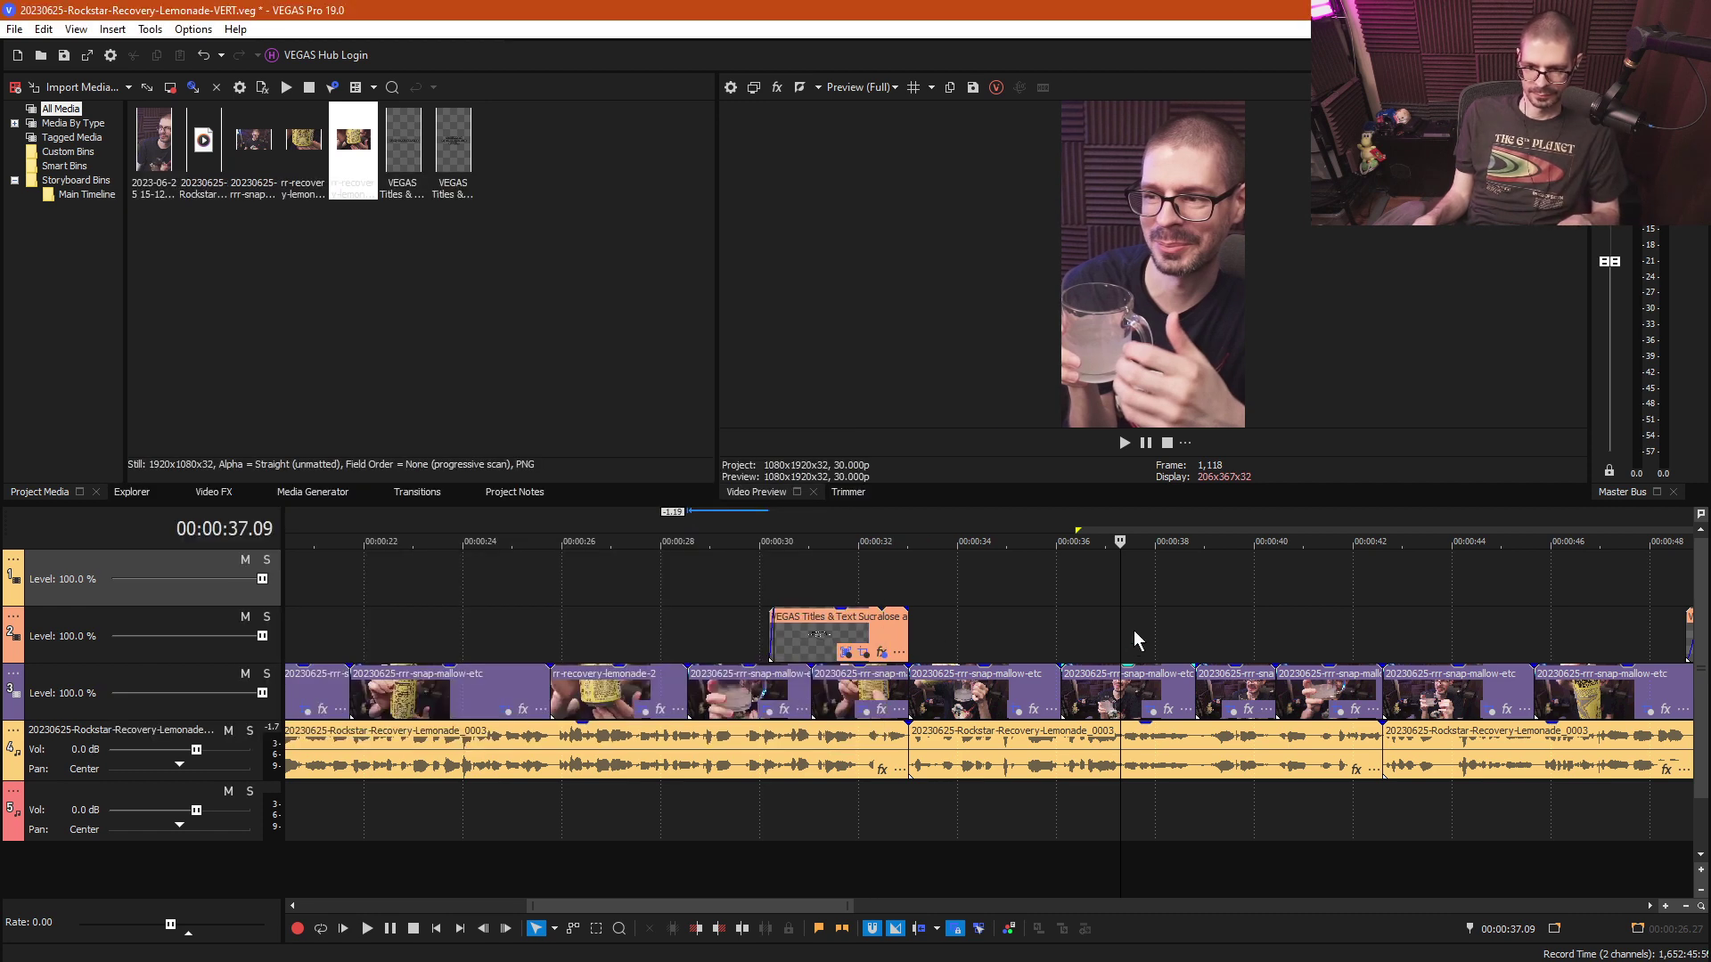
- Copy the reframed mug-holding clip and paste its event attributes onto the clip that follows it
key(space)
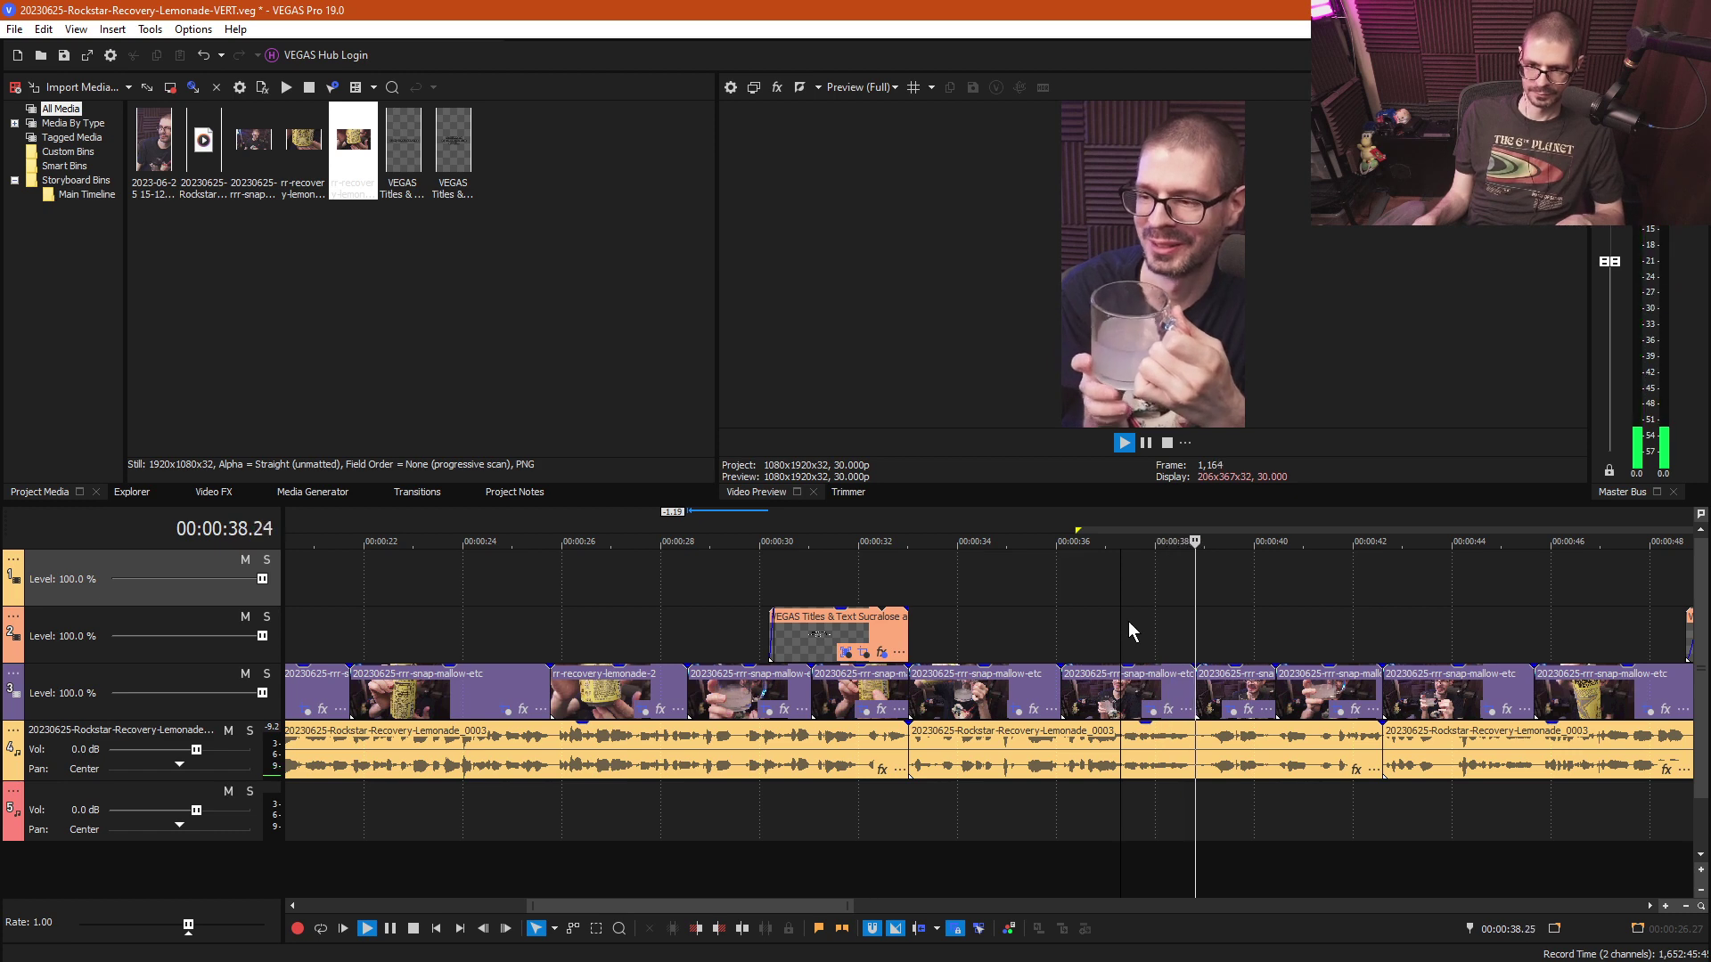
right_click(1157, 690)
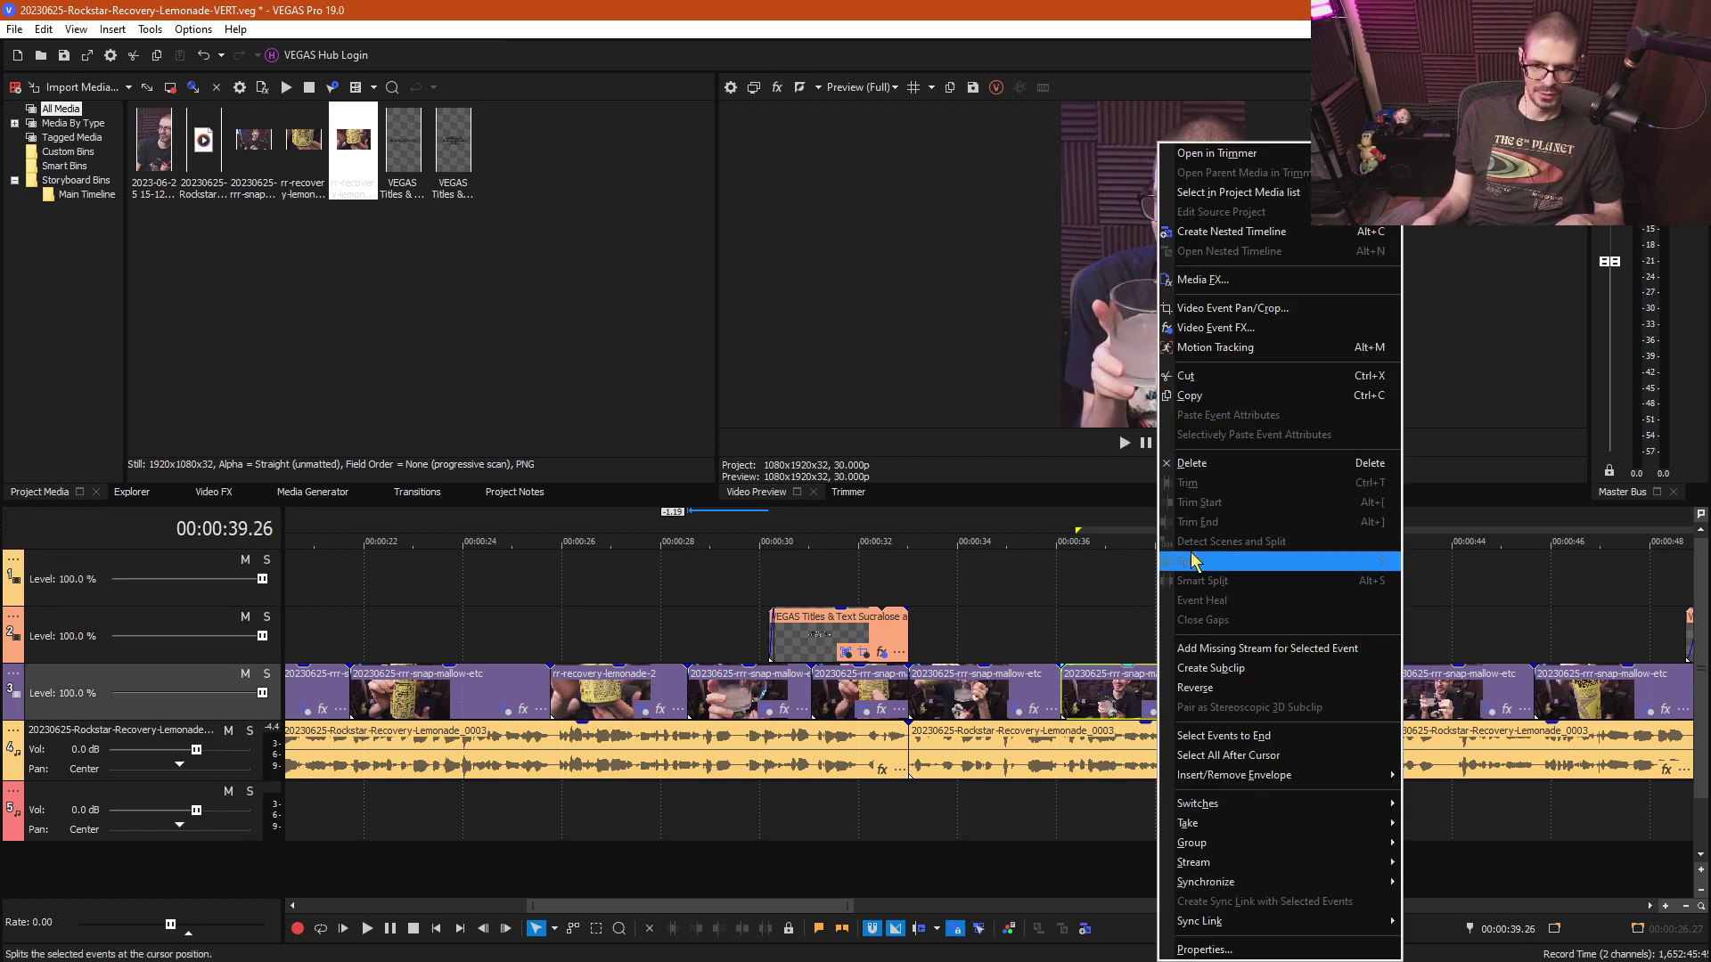
click(1215, 403)
right_click(1243, 717)
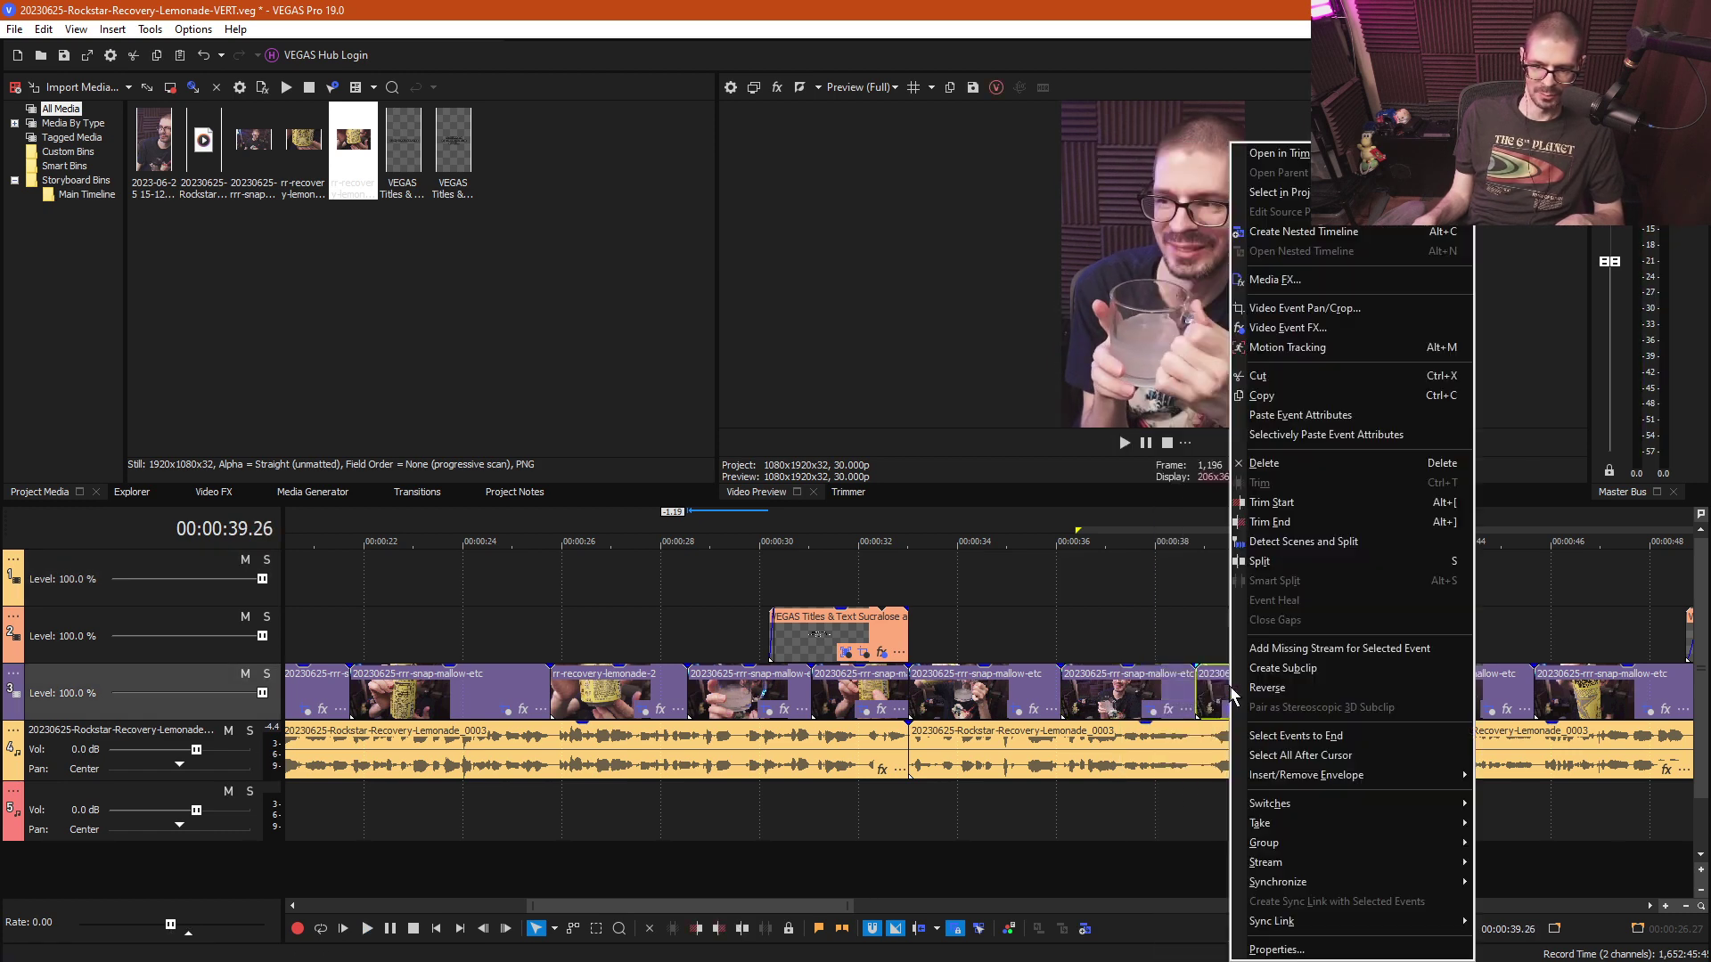
click(1308, 420)
- Review the reframed clips between about 00:00:38 and 00:00:42 by playing them back
click(1155, 623)
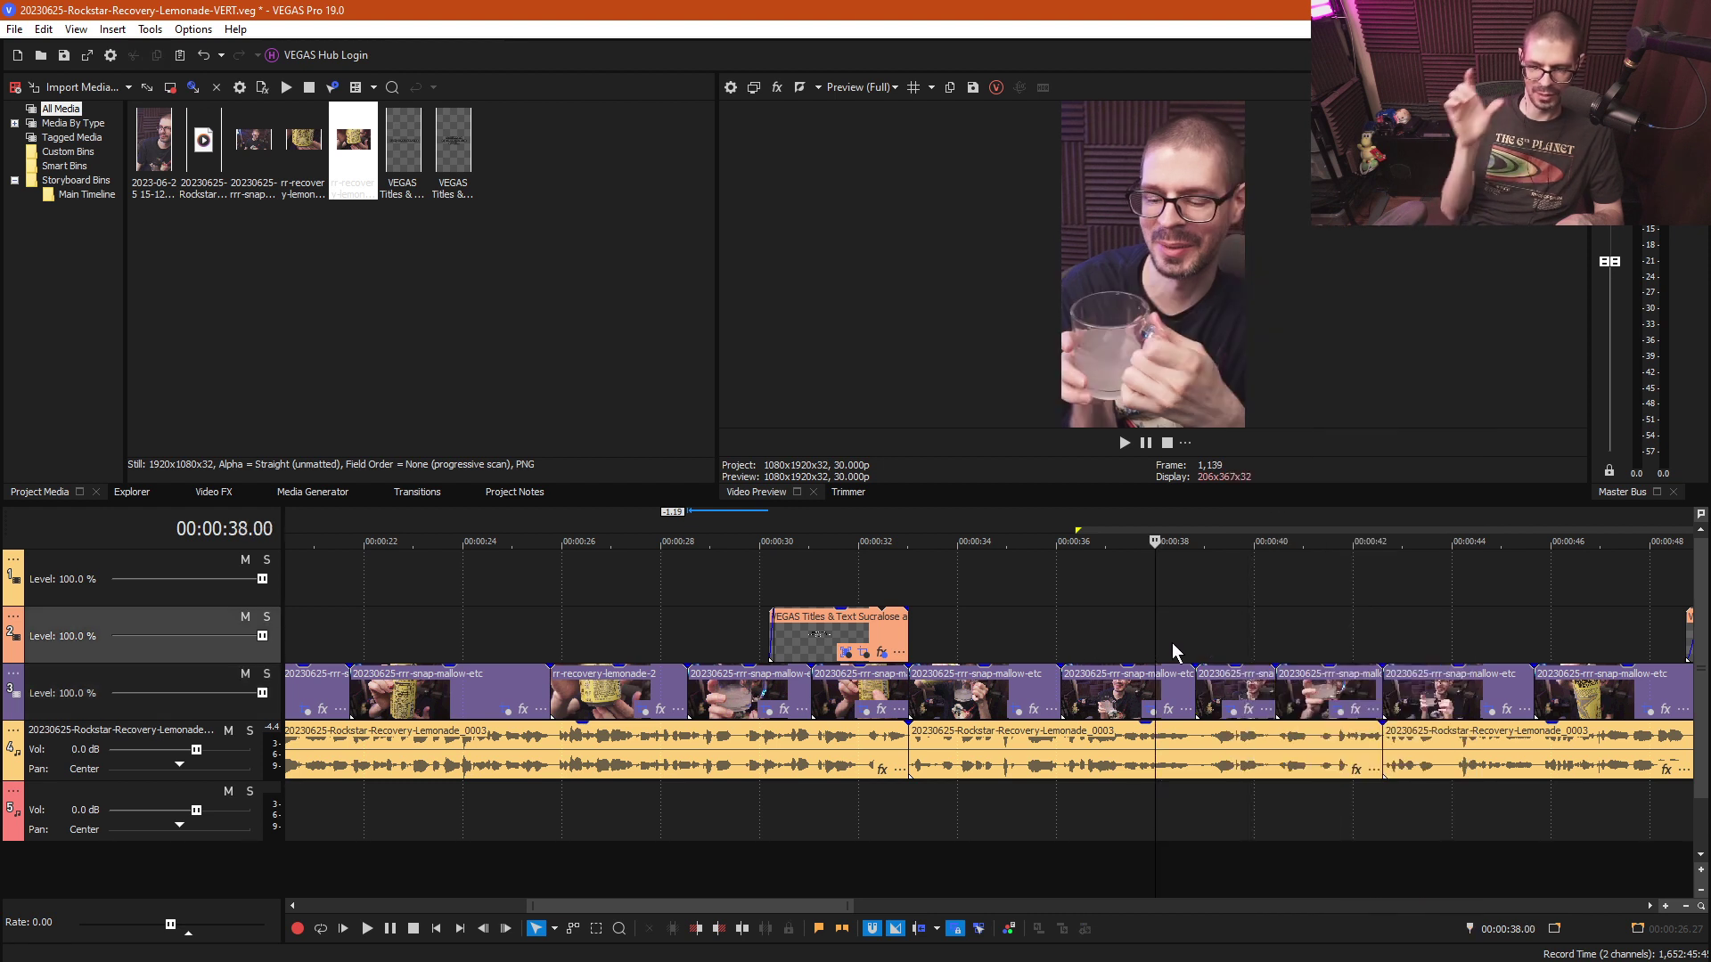
click(1207, 648)
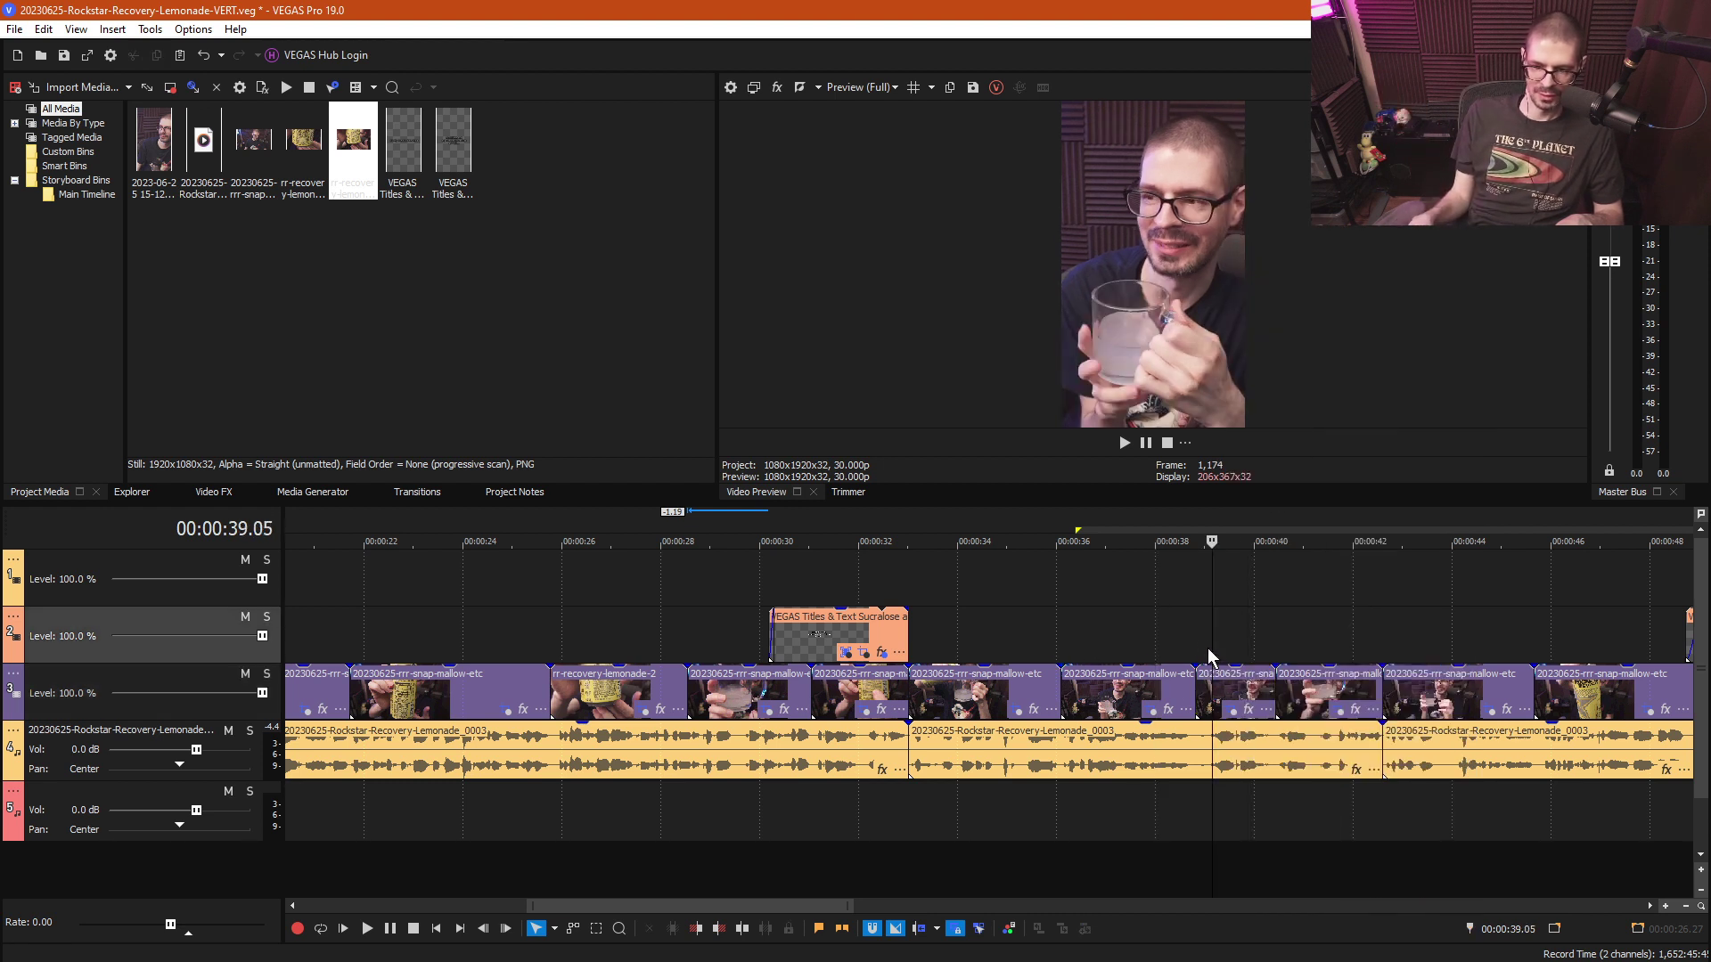
click(1164, 640)
key(space)
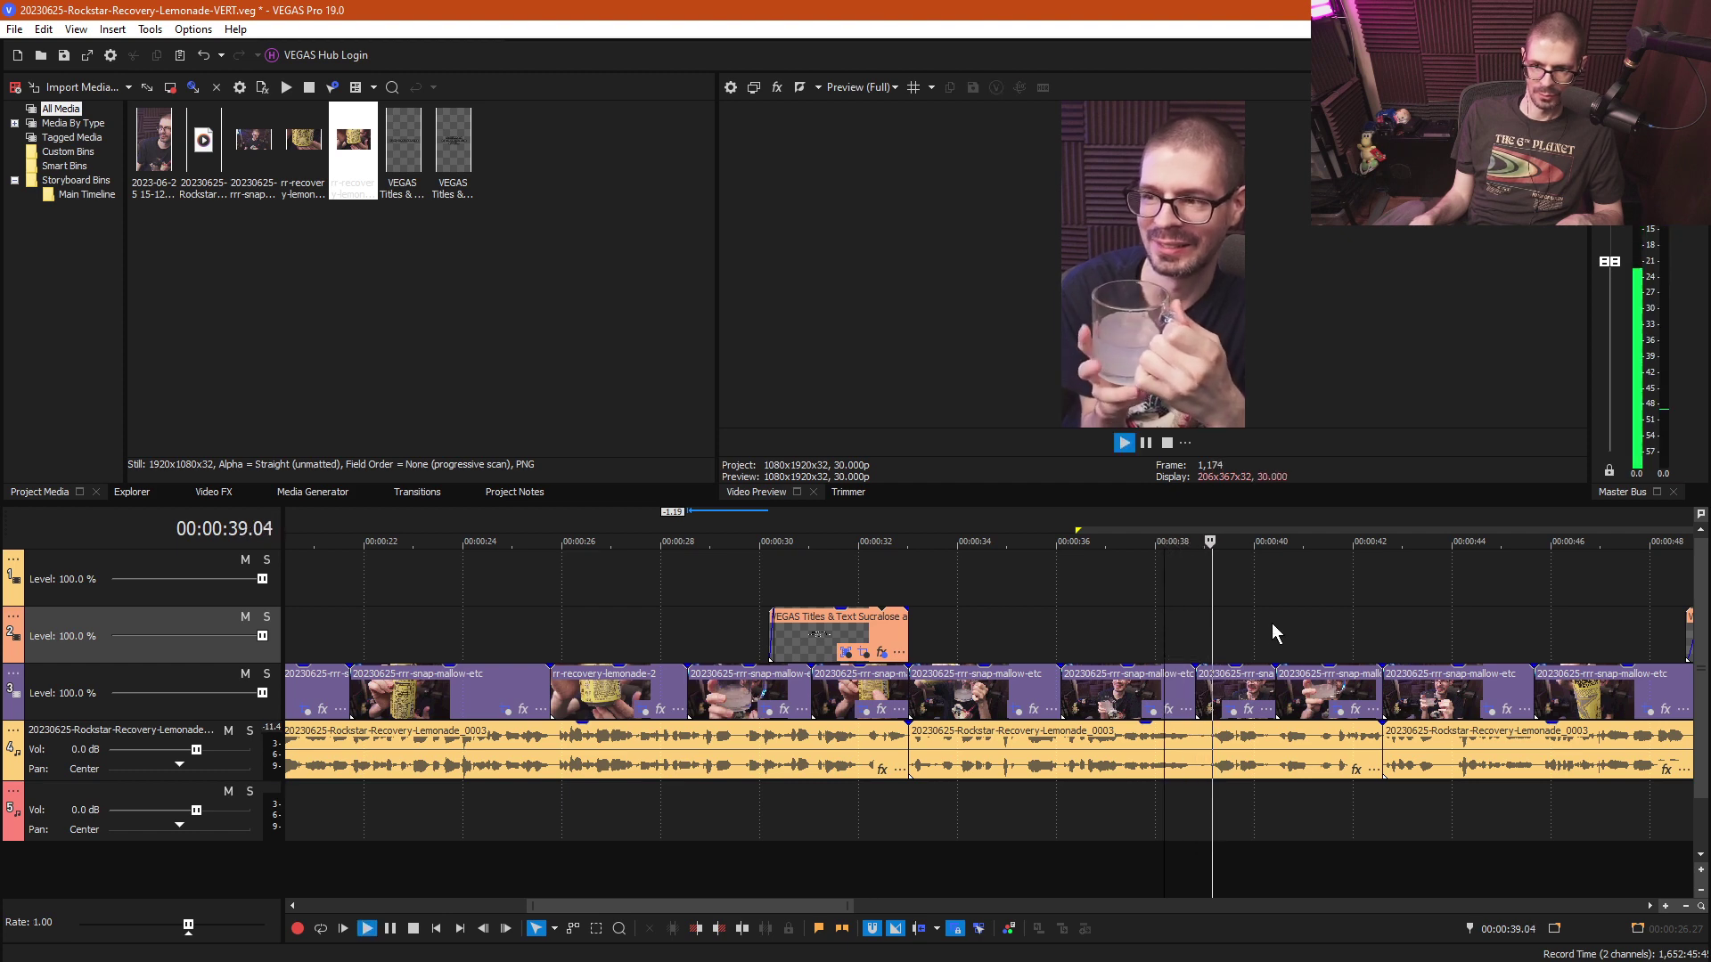
scroll(1270, 623, down, 2)
scroll(984, 650, up, 2)
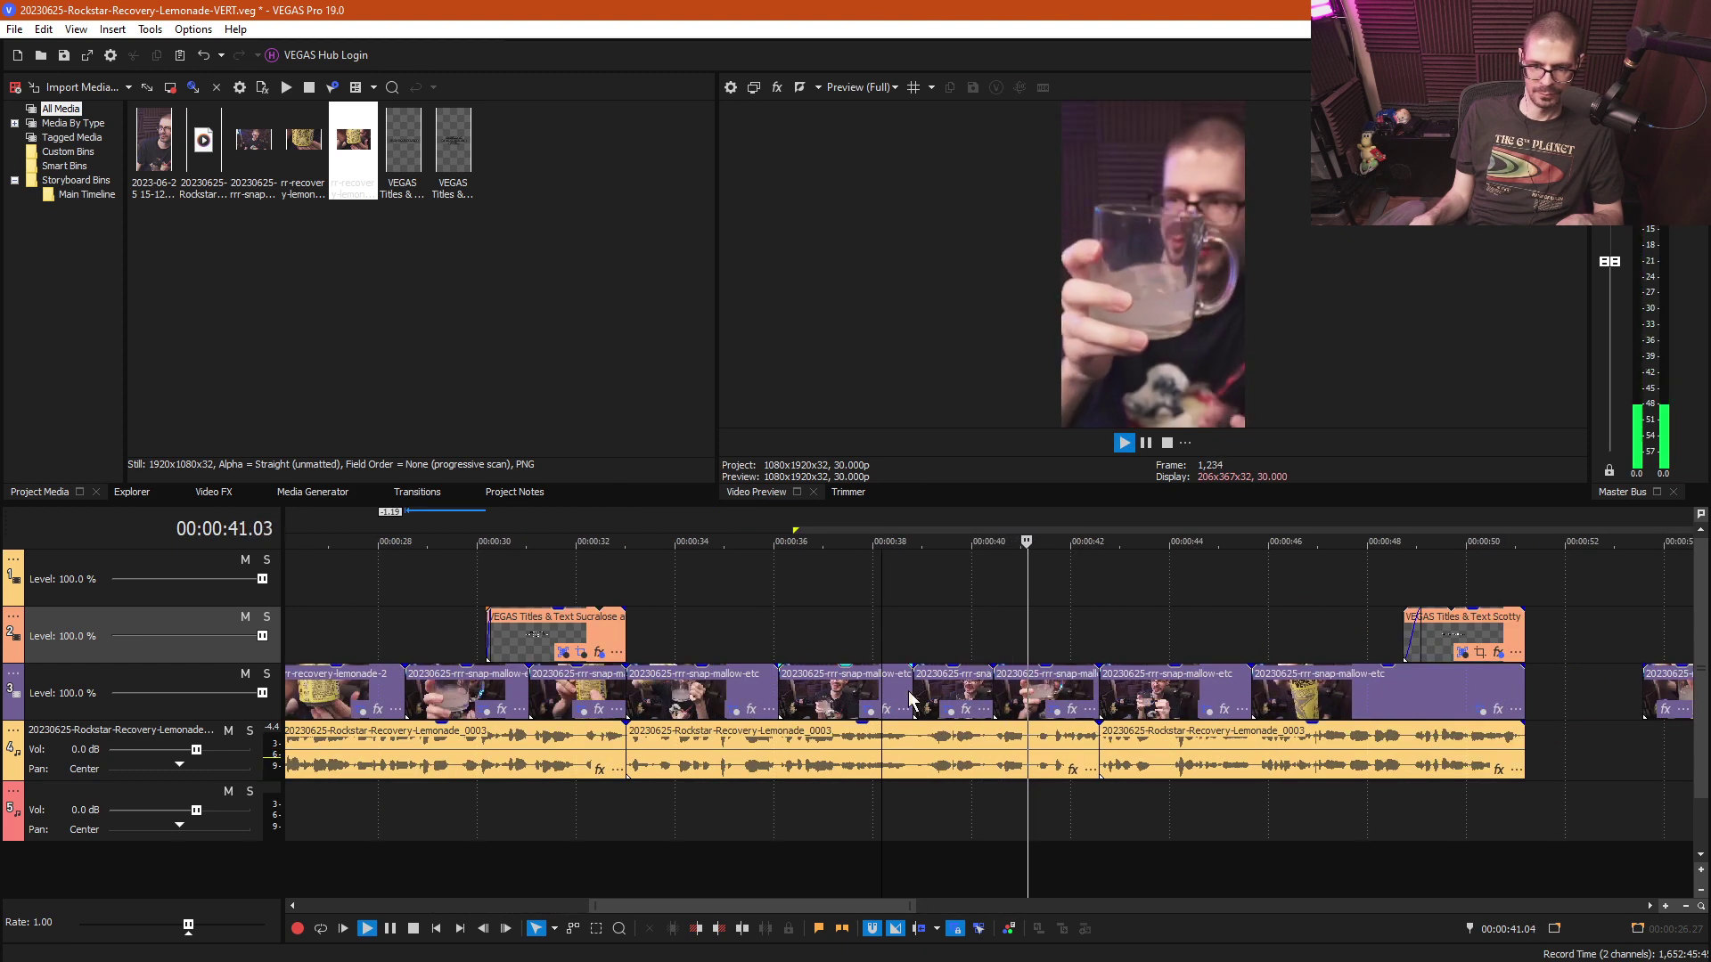
key(space)
click(925, 625)
key(space)
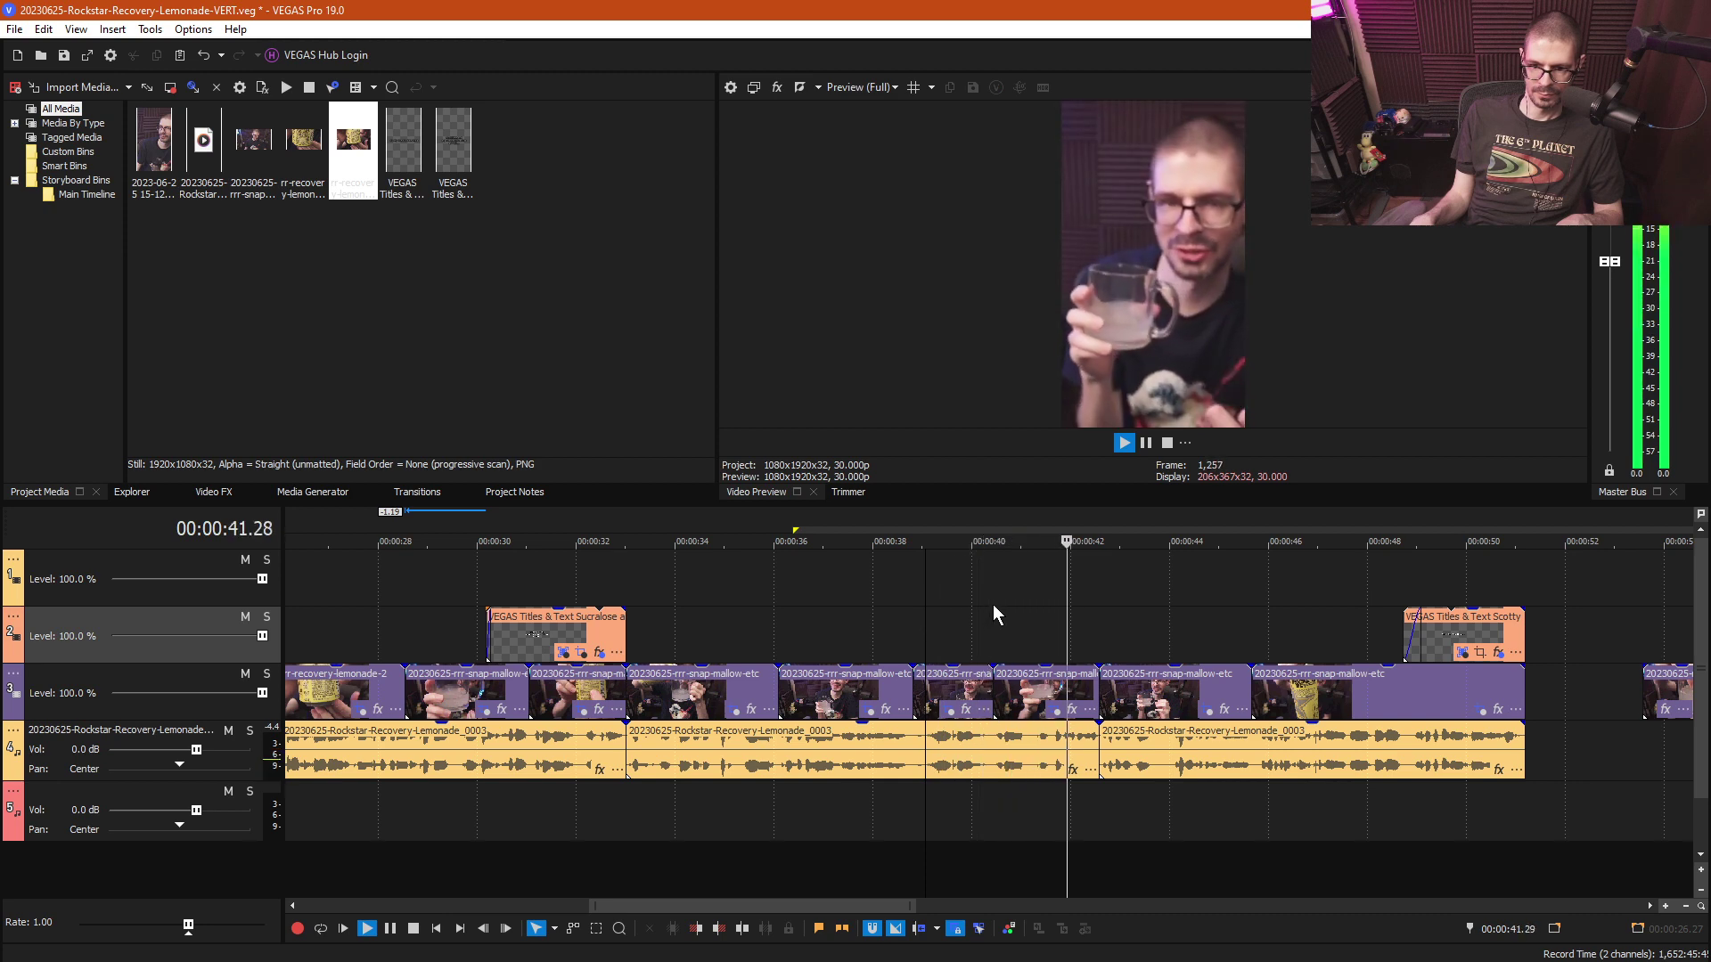
key(space)
click(1030, 631)
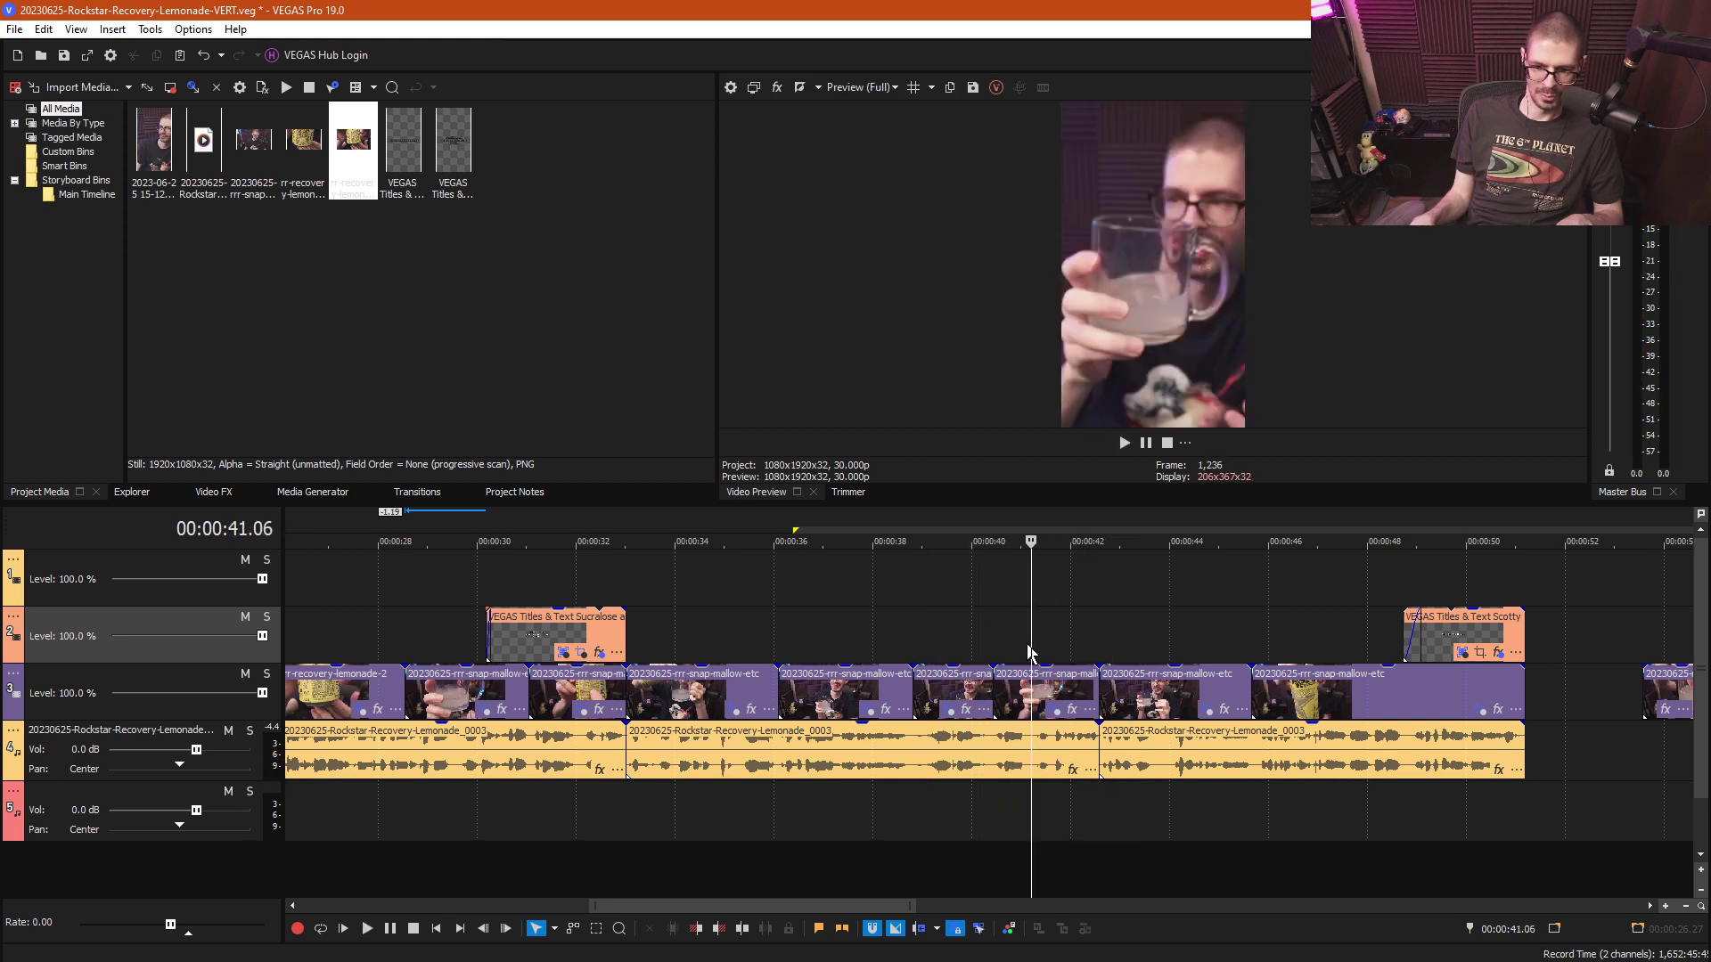
- Split the spare mug close-up clip at 00:00:56.25 and move a piece to the second track near 00:00:44
scroll(1229, 655, down, 2)
click(1310, 636)
scroll(1226, 647, up, 2)
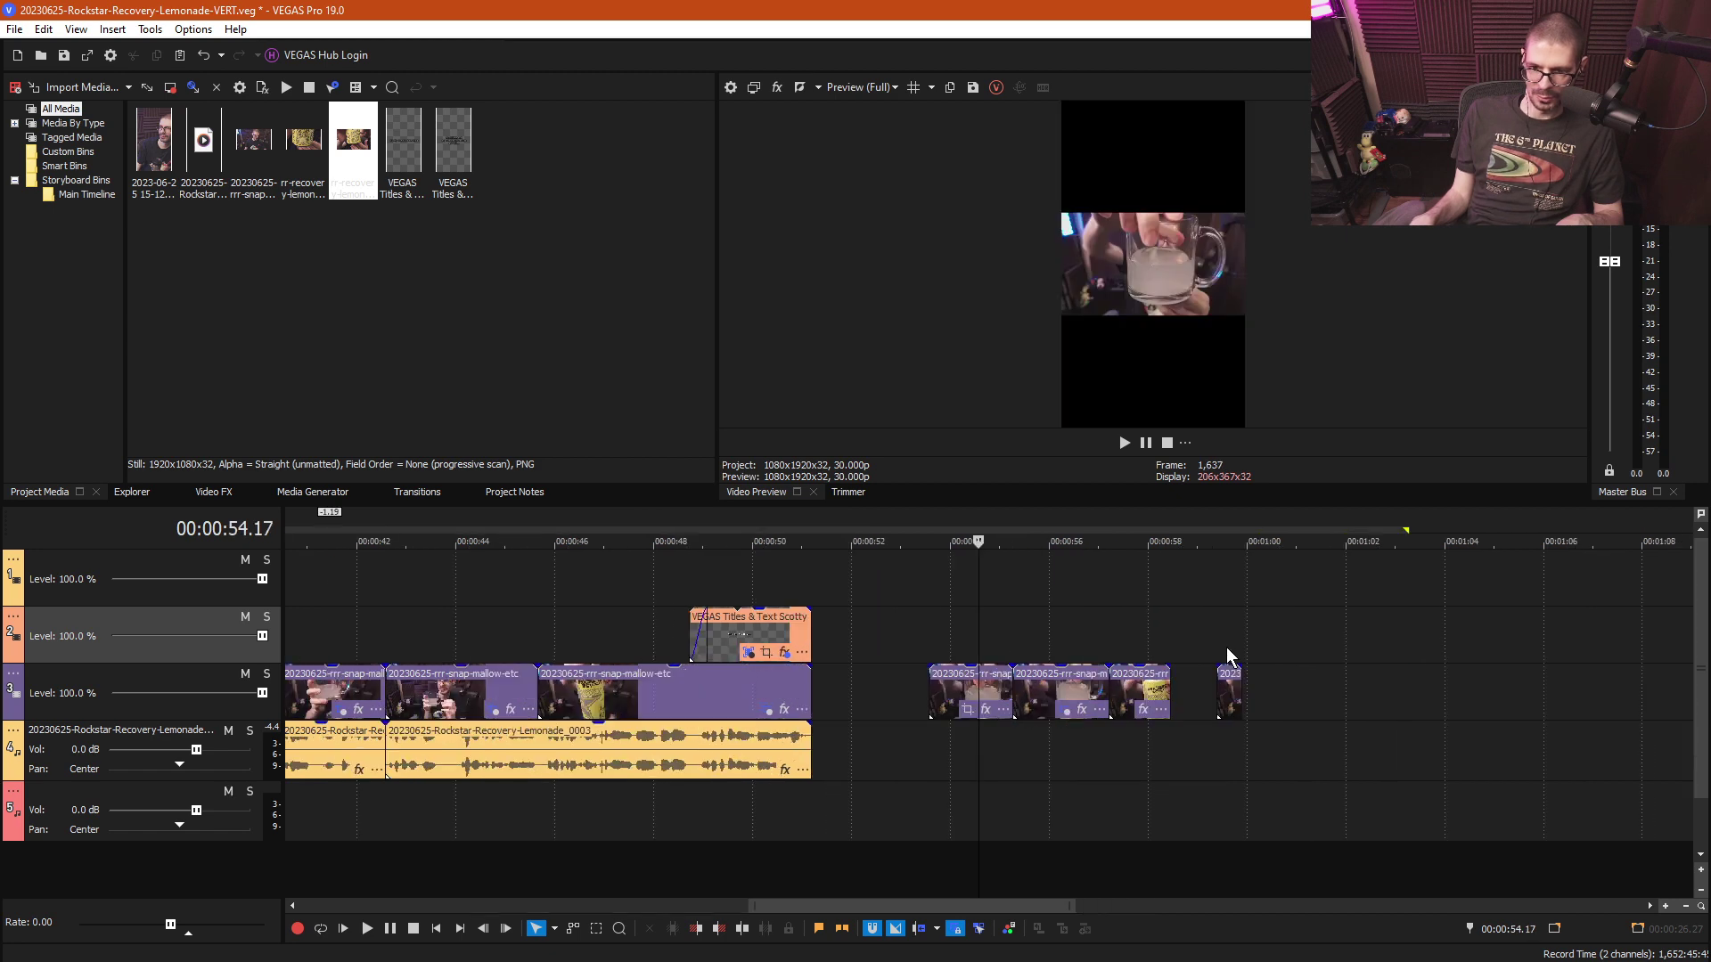
click(953, 695)
click(1055, 642)
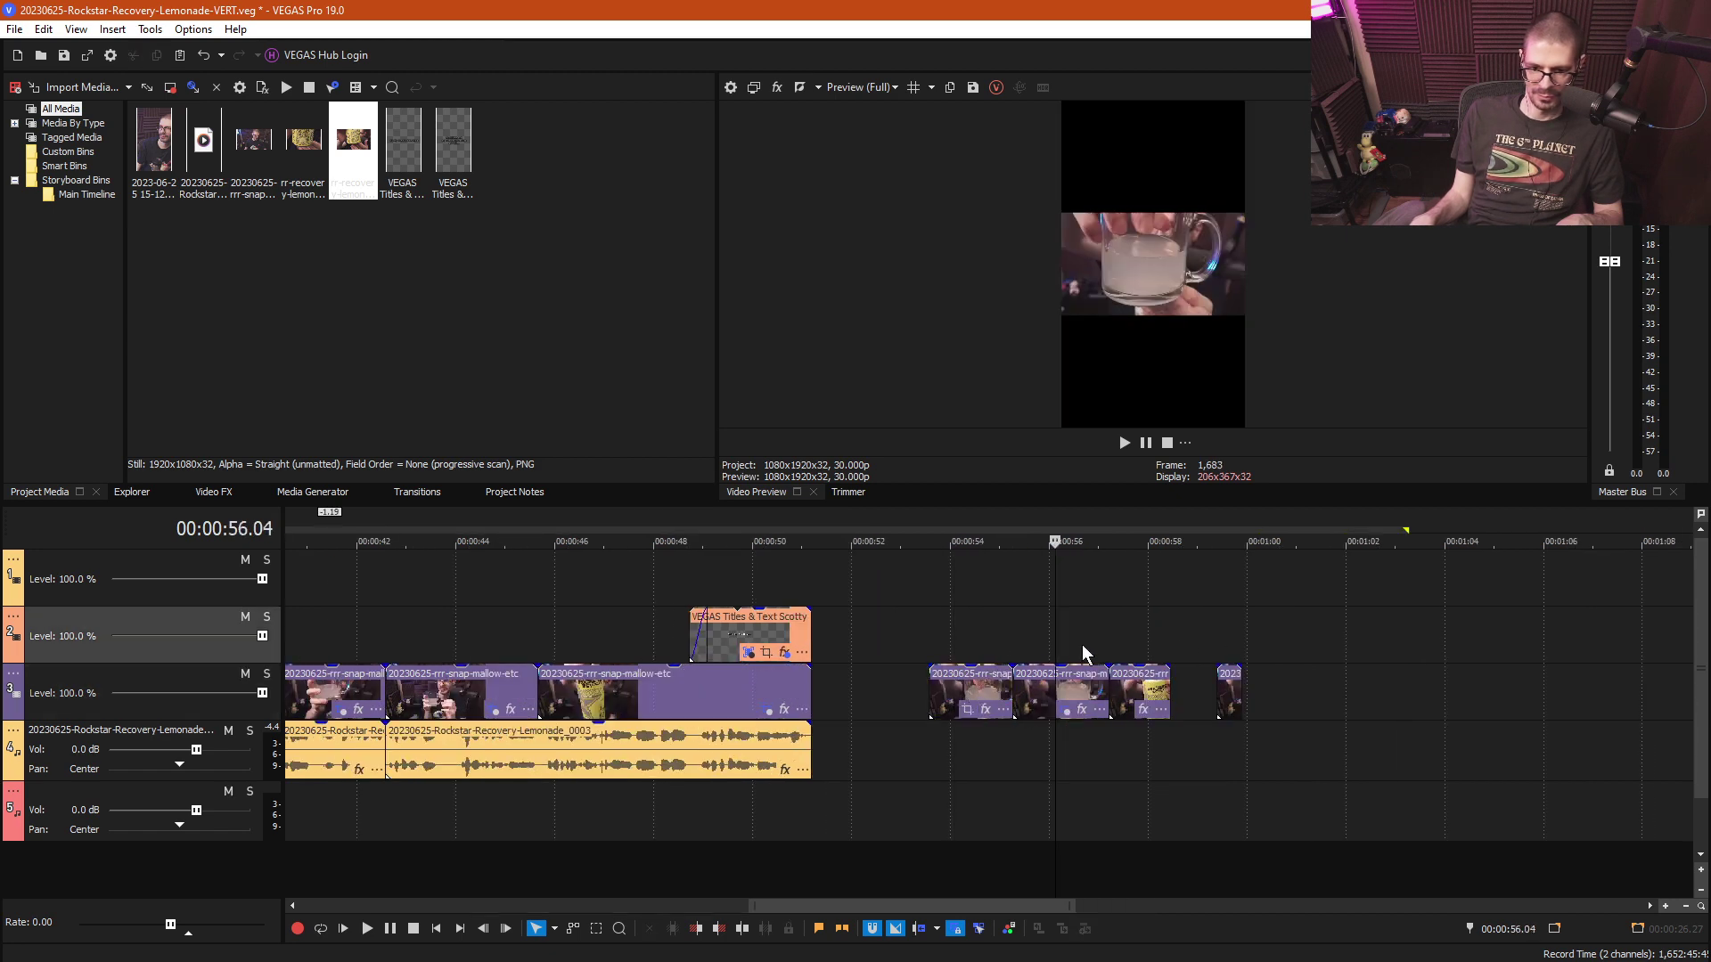
click(1089, 645)
click(1058, 700)
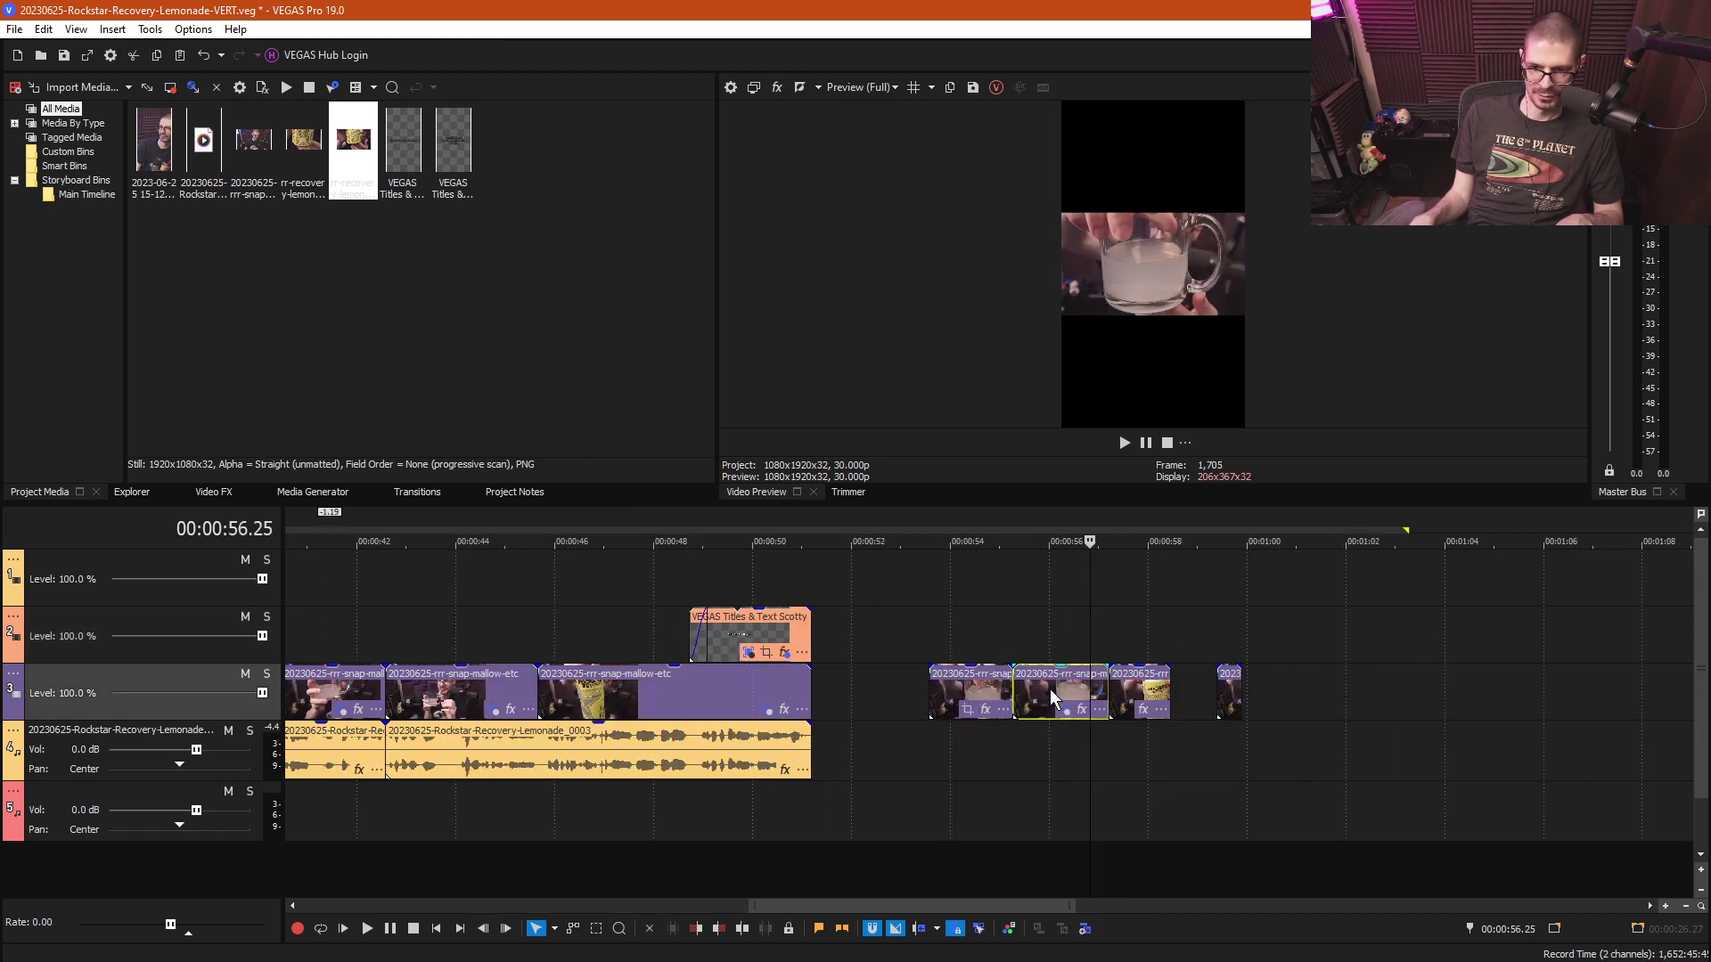
key(s)
drag(1085, 686, 1115, 624)
- Play from about 00:00:39 and move the spare close-up on the second track to sit above the mug clip starting near 00:00:40
click(827, 616)
key(space)
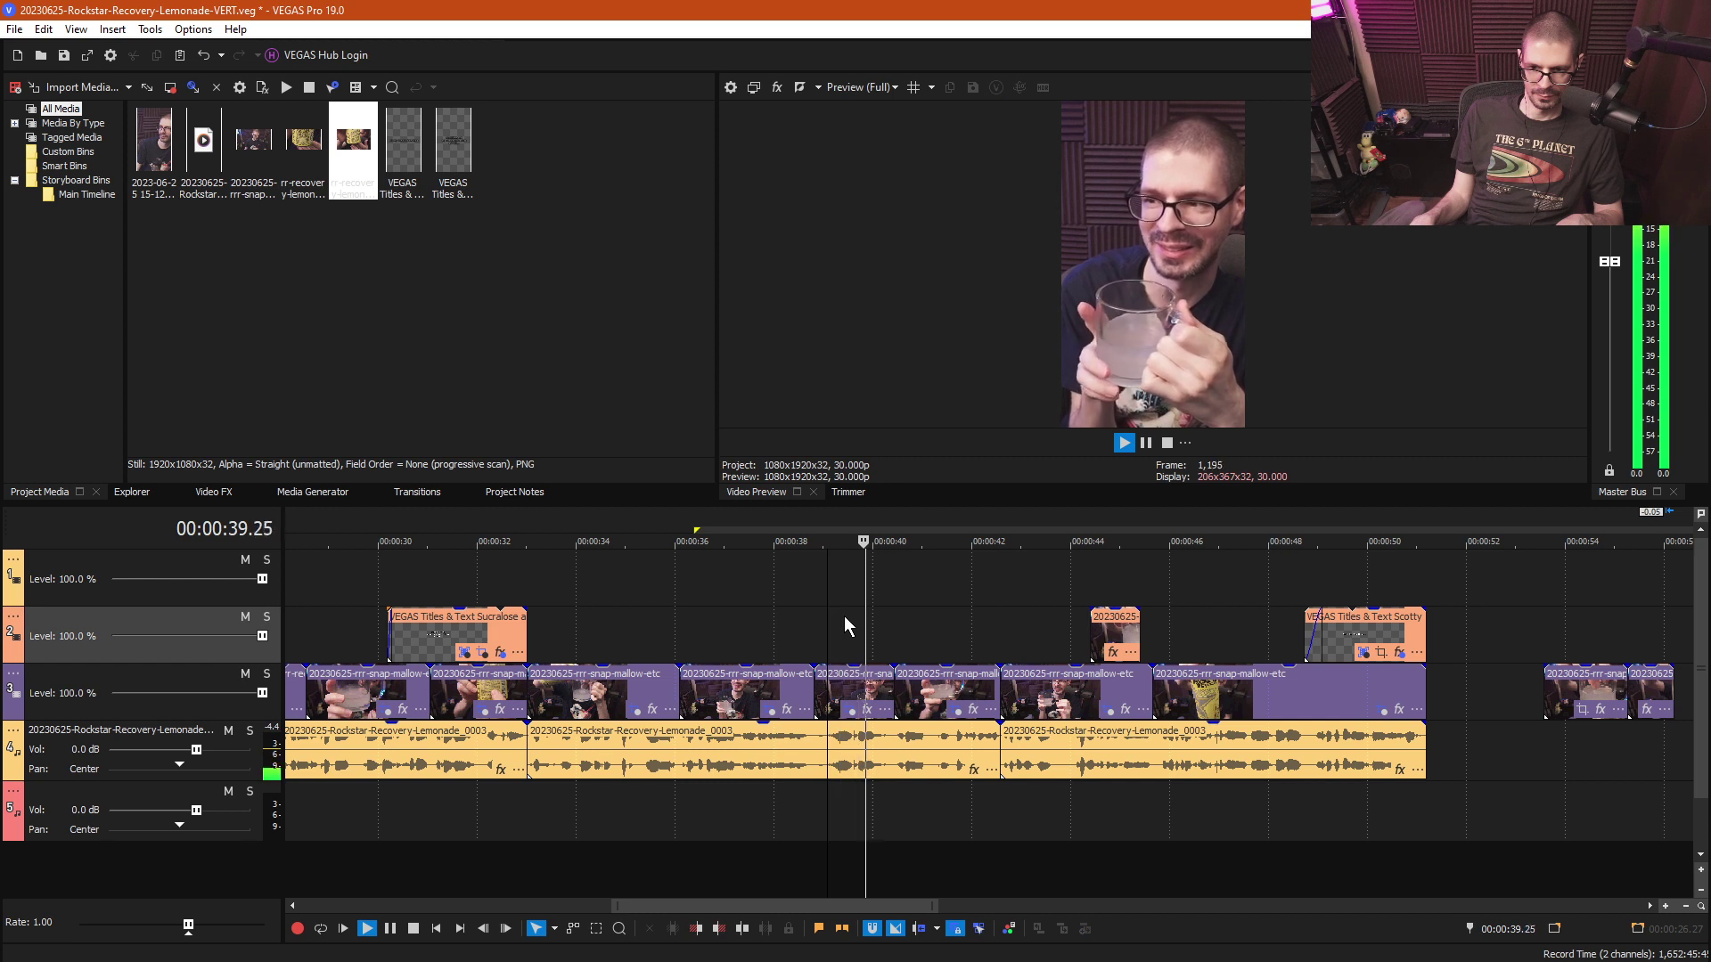
key(space)
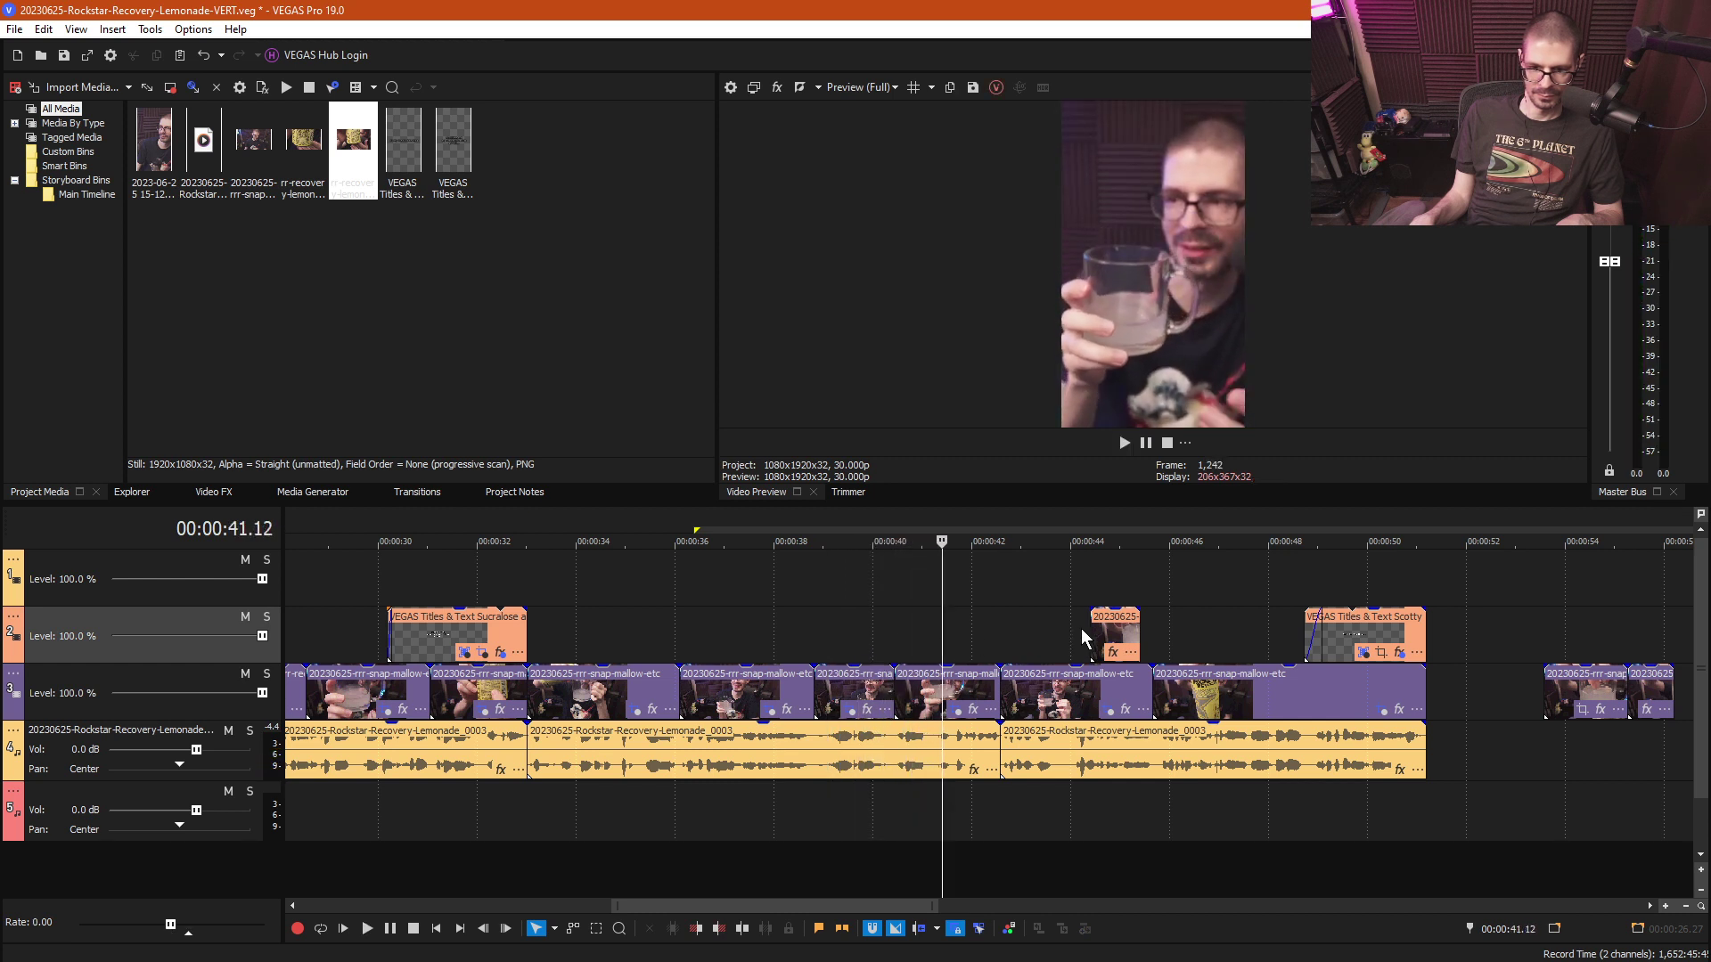
drag(1104, 640, 1000, 636)
click(922, 590)
scroll(923, 590, up, 4)
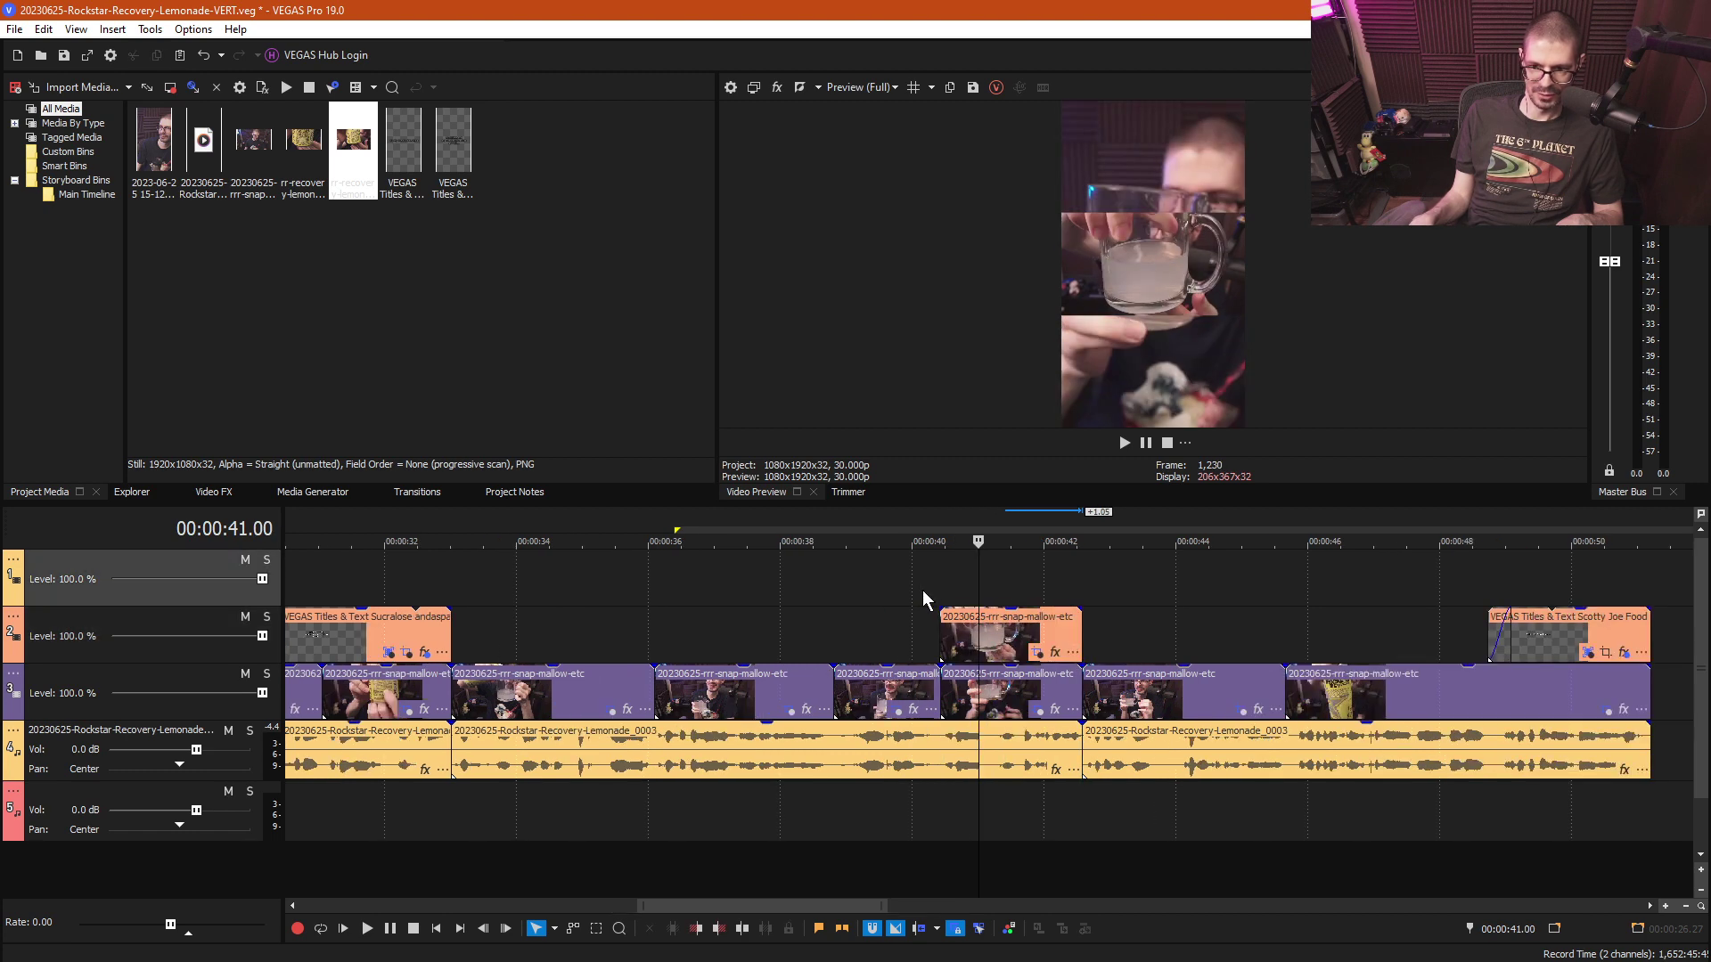
scroll(997, 649, down, 3)
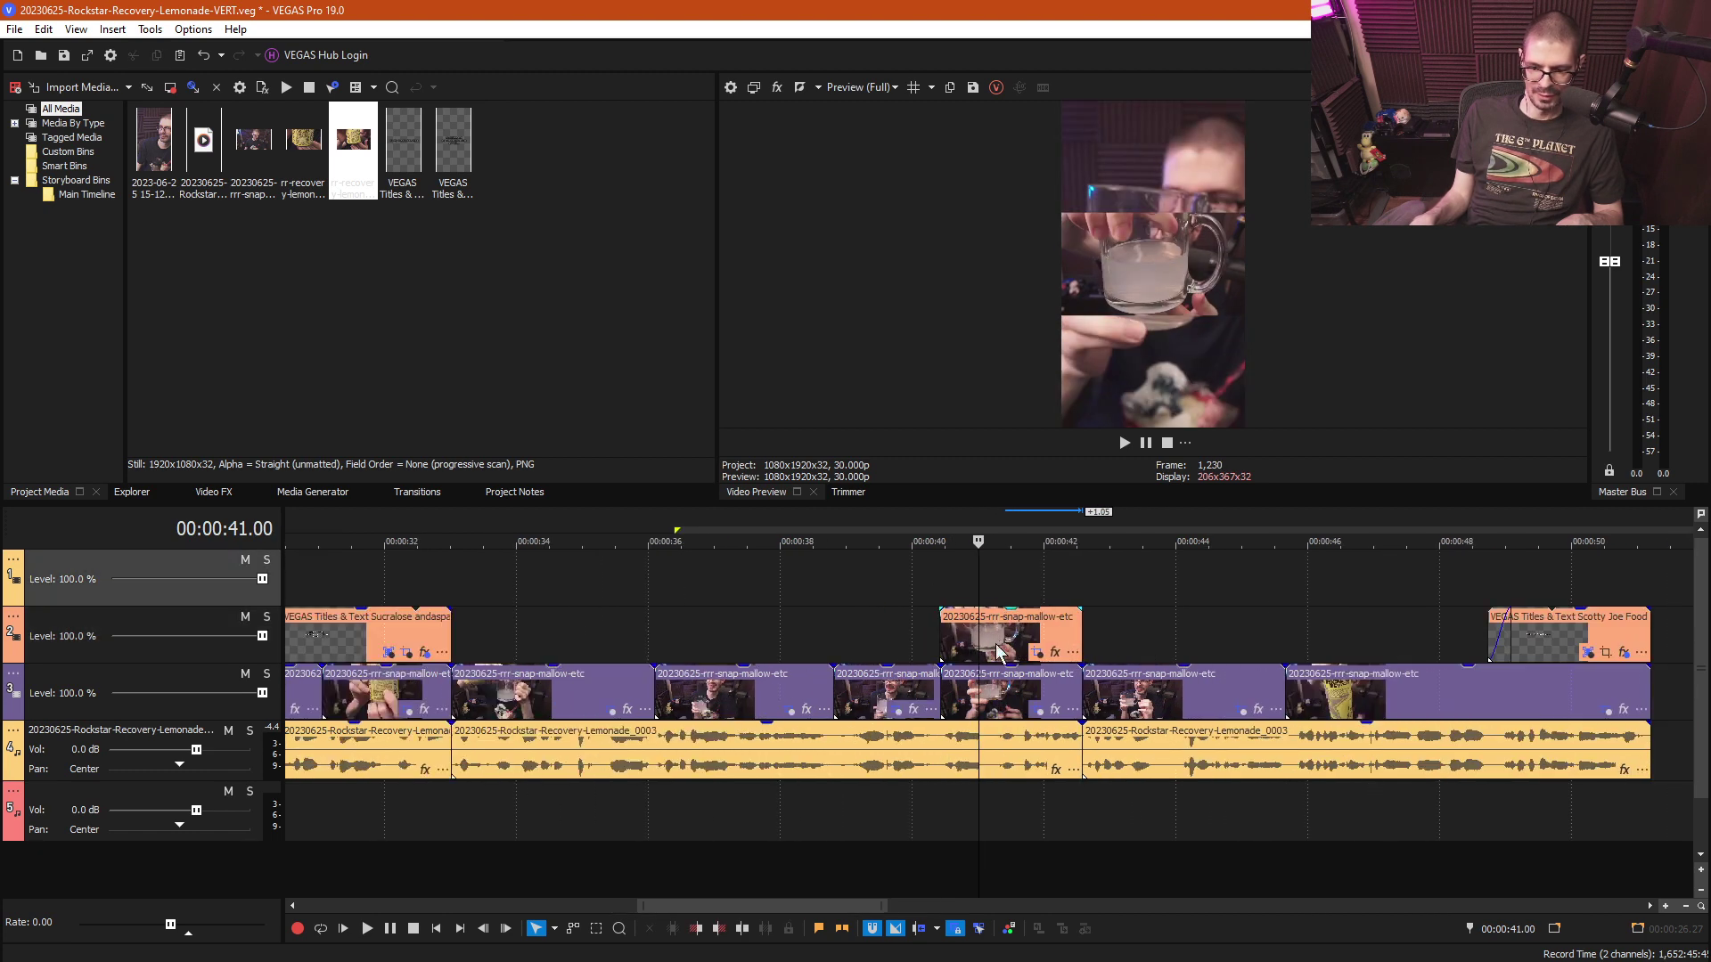
- Copy the mug clip below the spare close-up and paste its event attributes onto the close-up
right_click(1005, 693)
click(1022, 396)
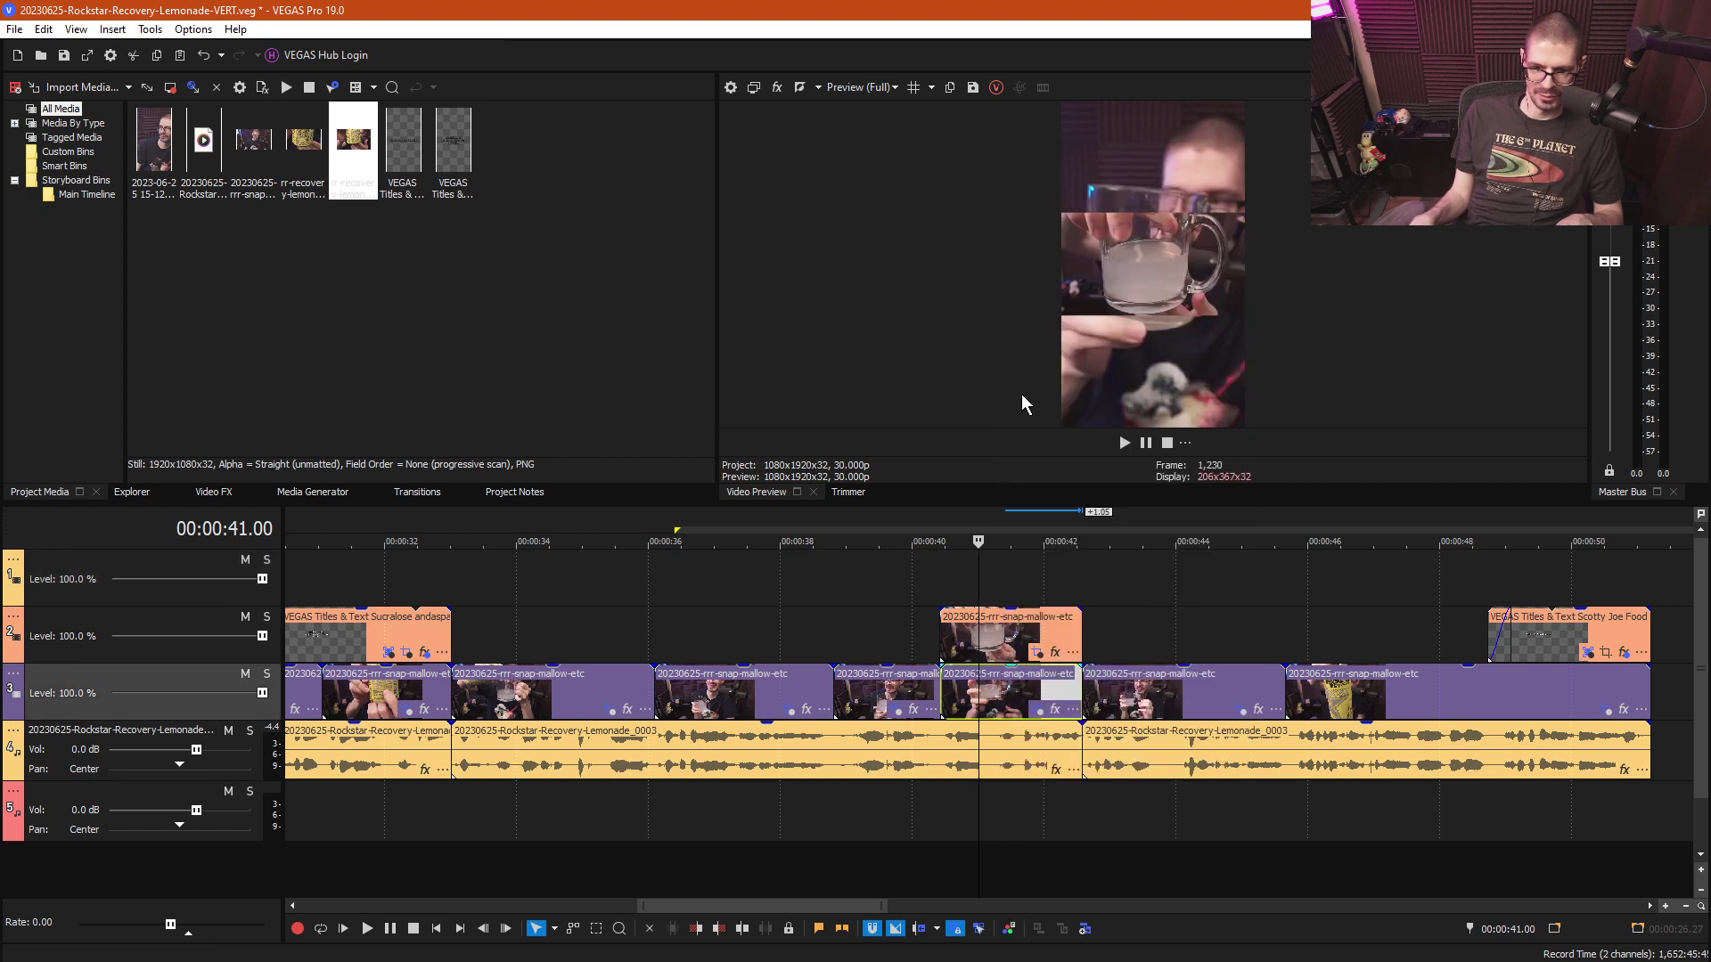
right_click(988, 635)
click(1016, 422)
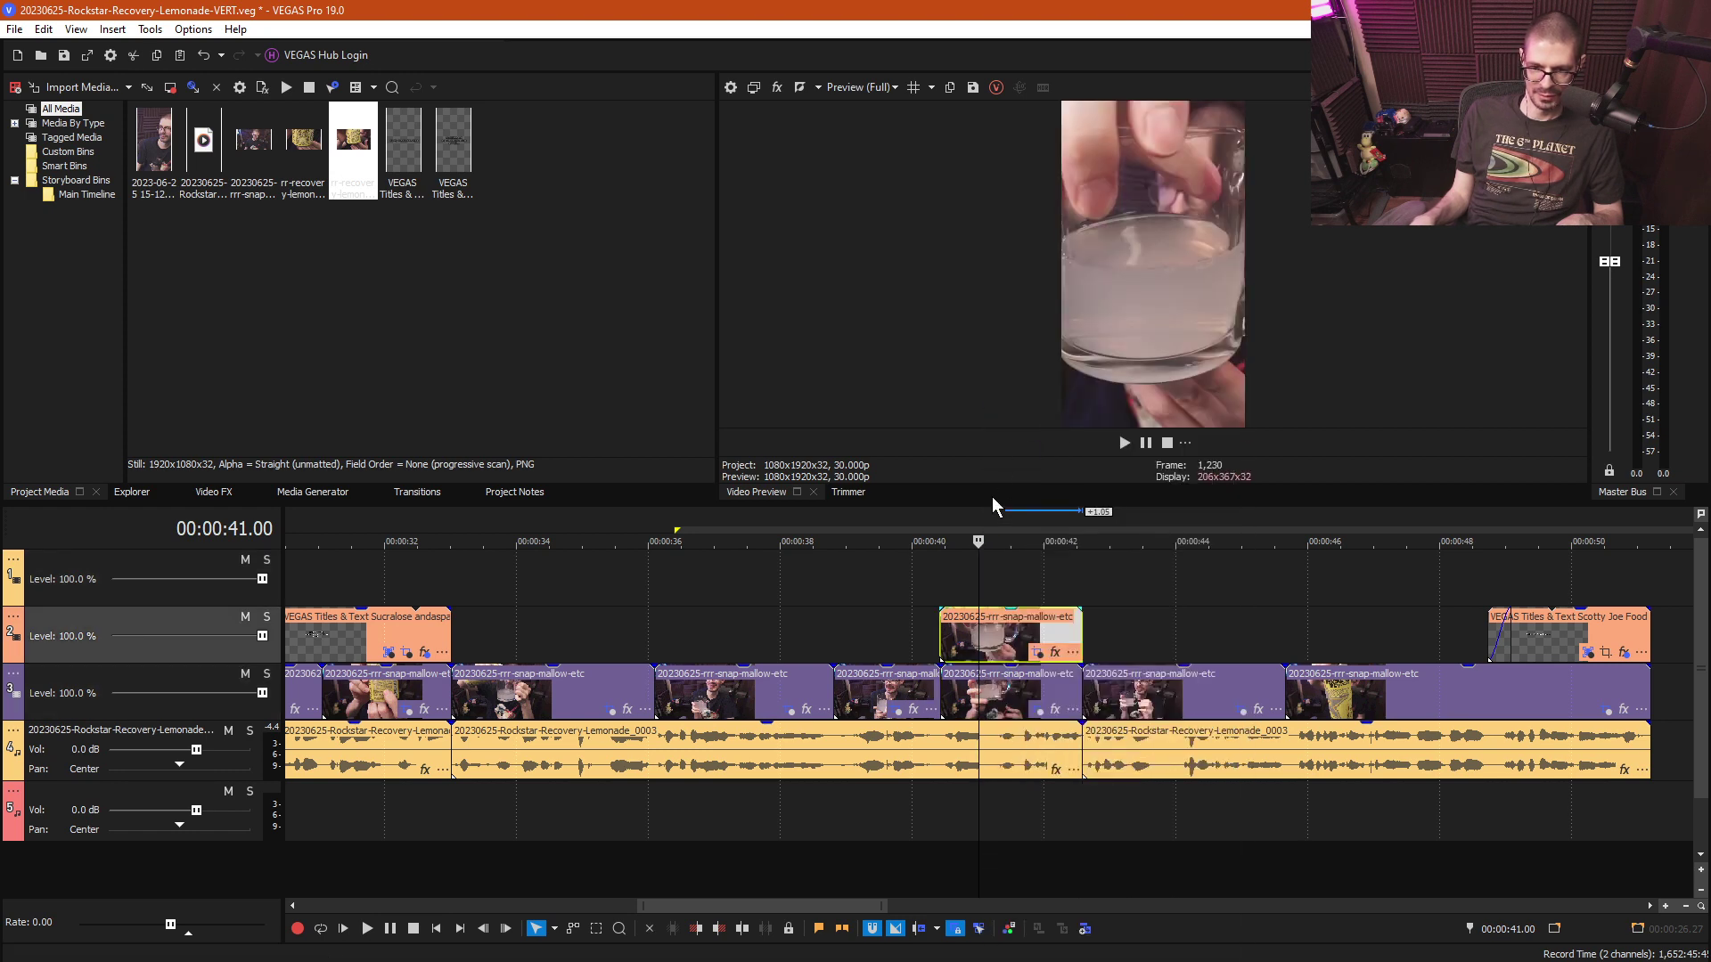
- Replace the mug clip near 00:00:40 on the third track with the spare close-up and play back the change
click(971, 686)
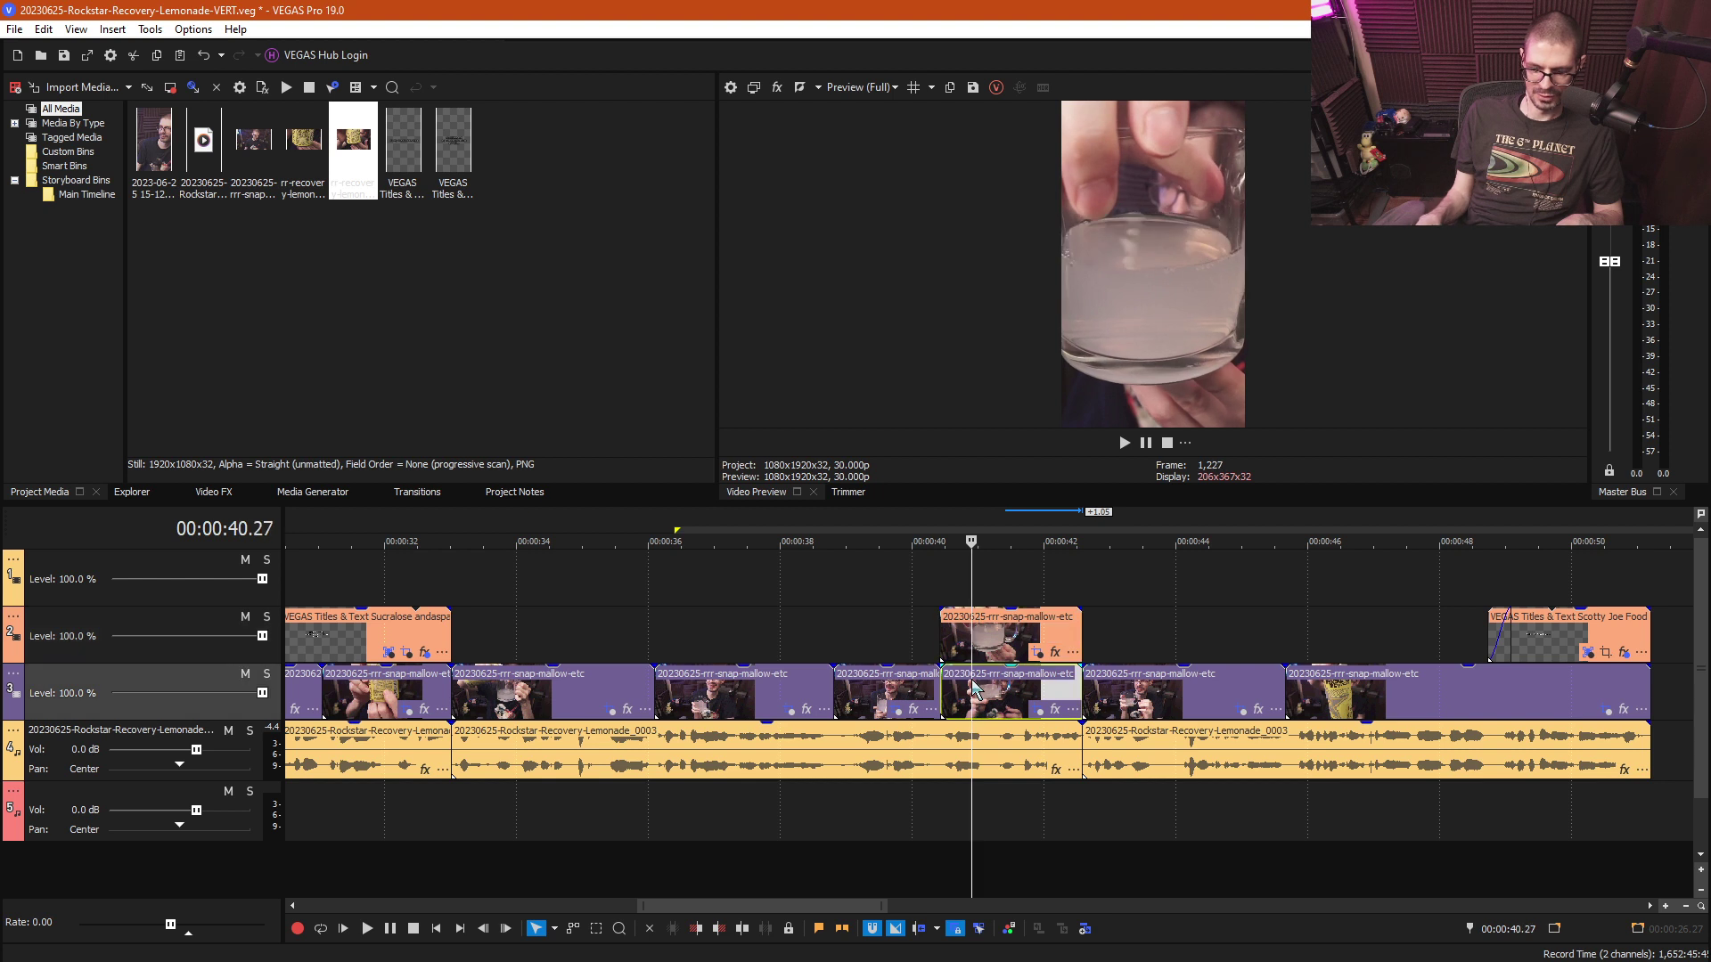
drag(992, 660, 991, 681)
click(907, 634)
key(space)
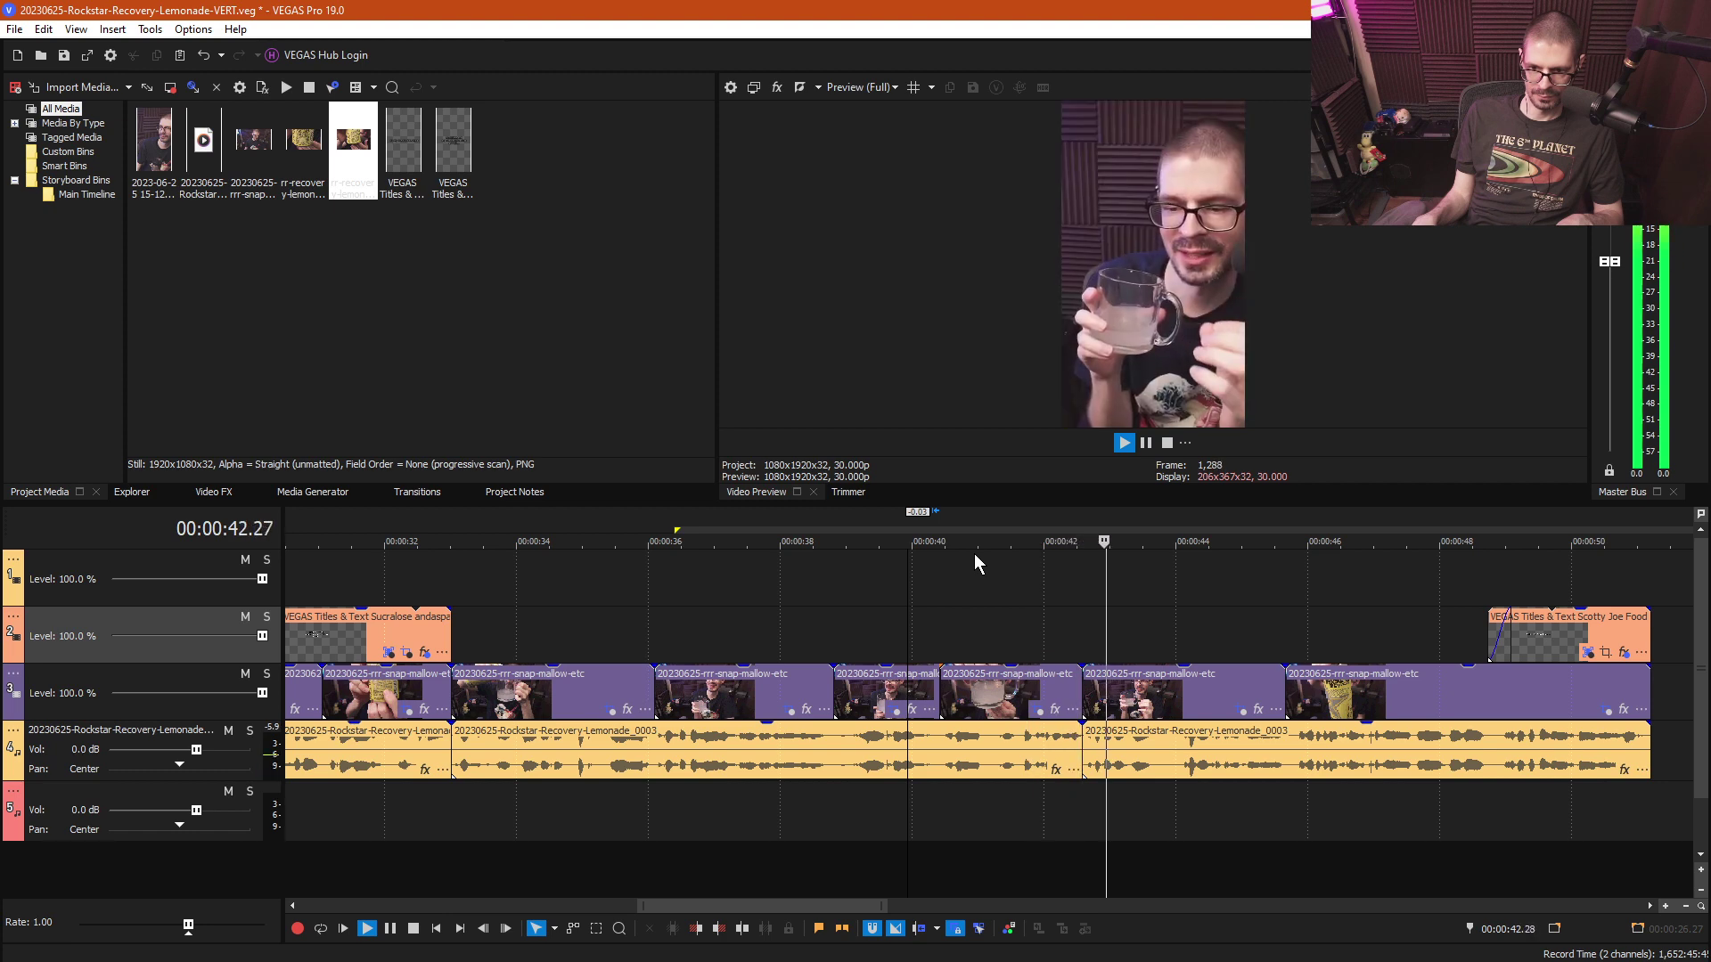
click(911, 611)
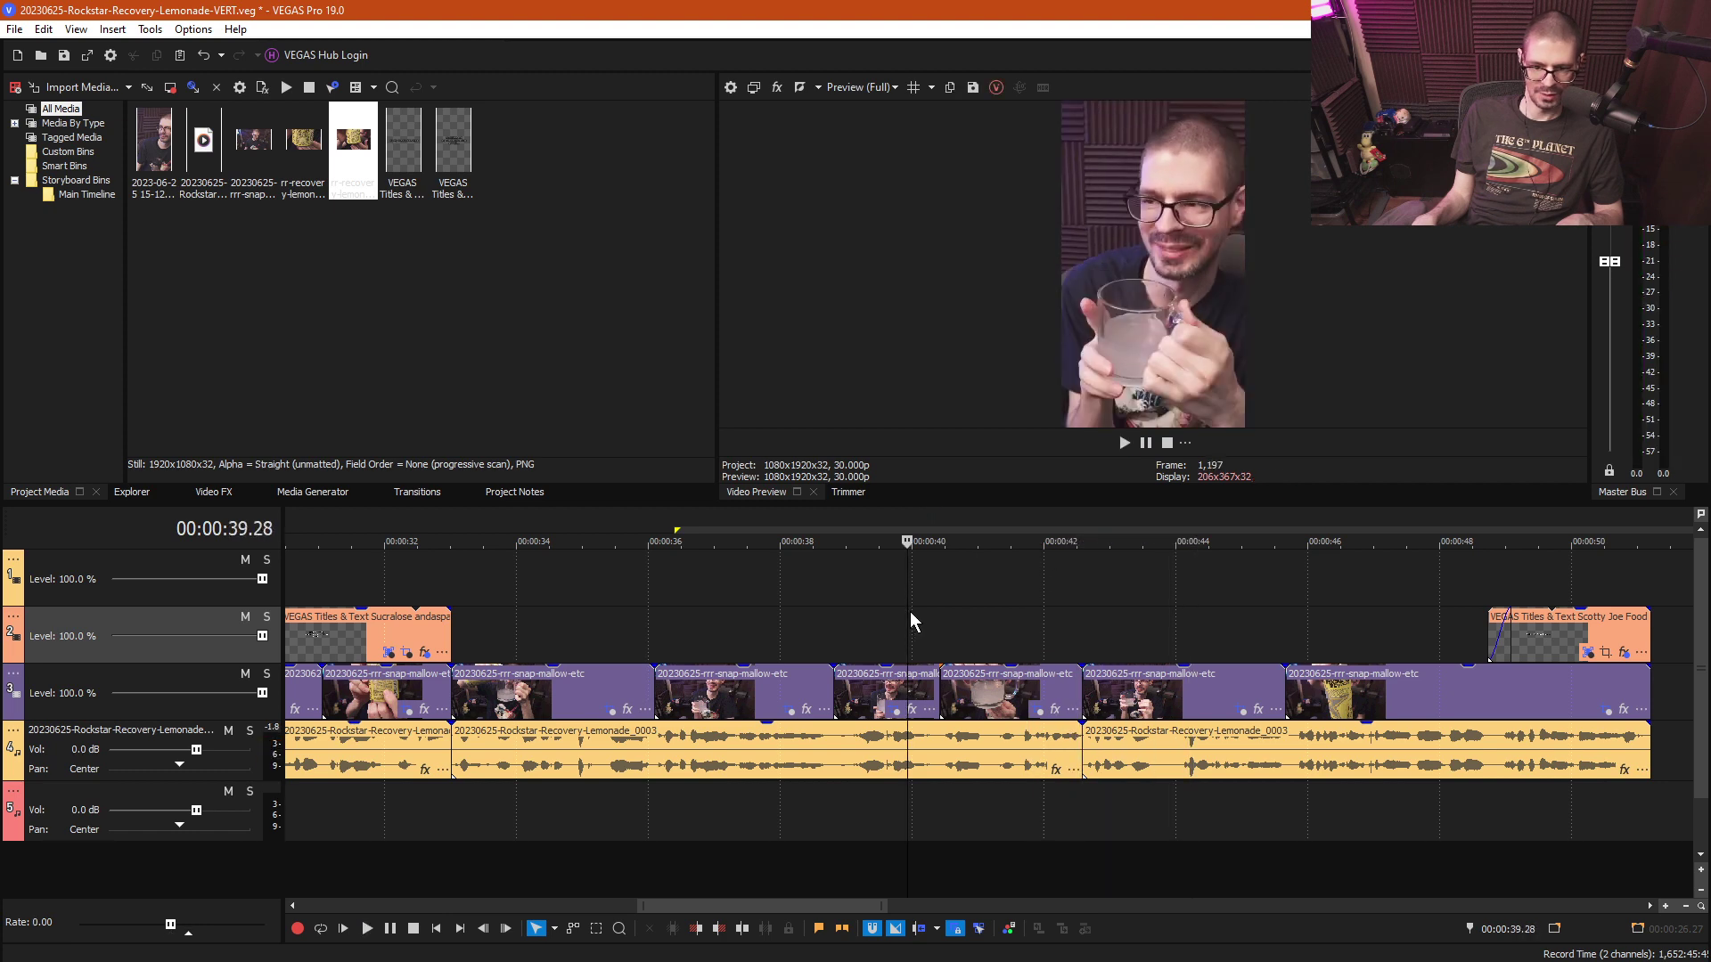
- Nudge the cut between the mug-holding clip and the close-up slightly later, near 00:00:40.13
scroll(943, 630, up, 4)
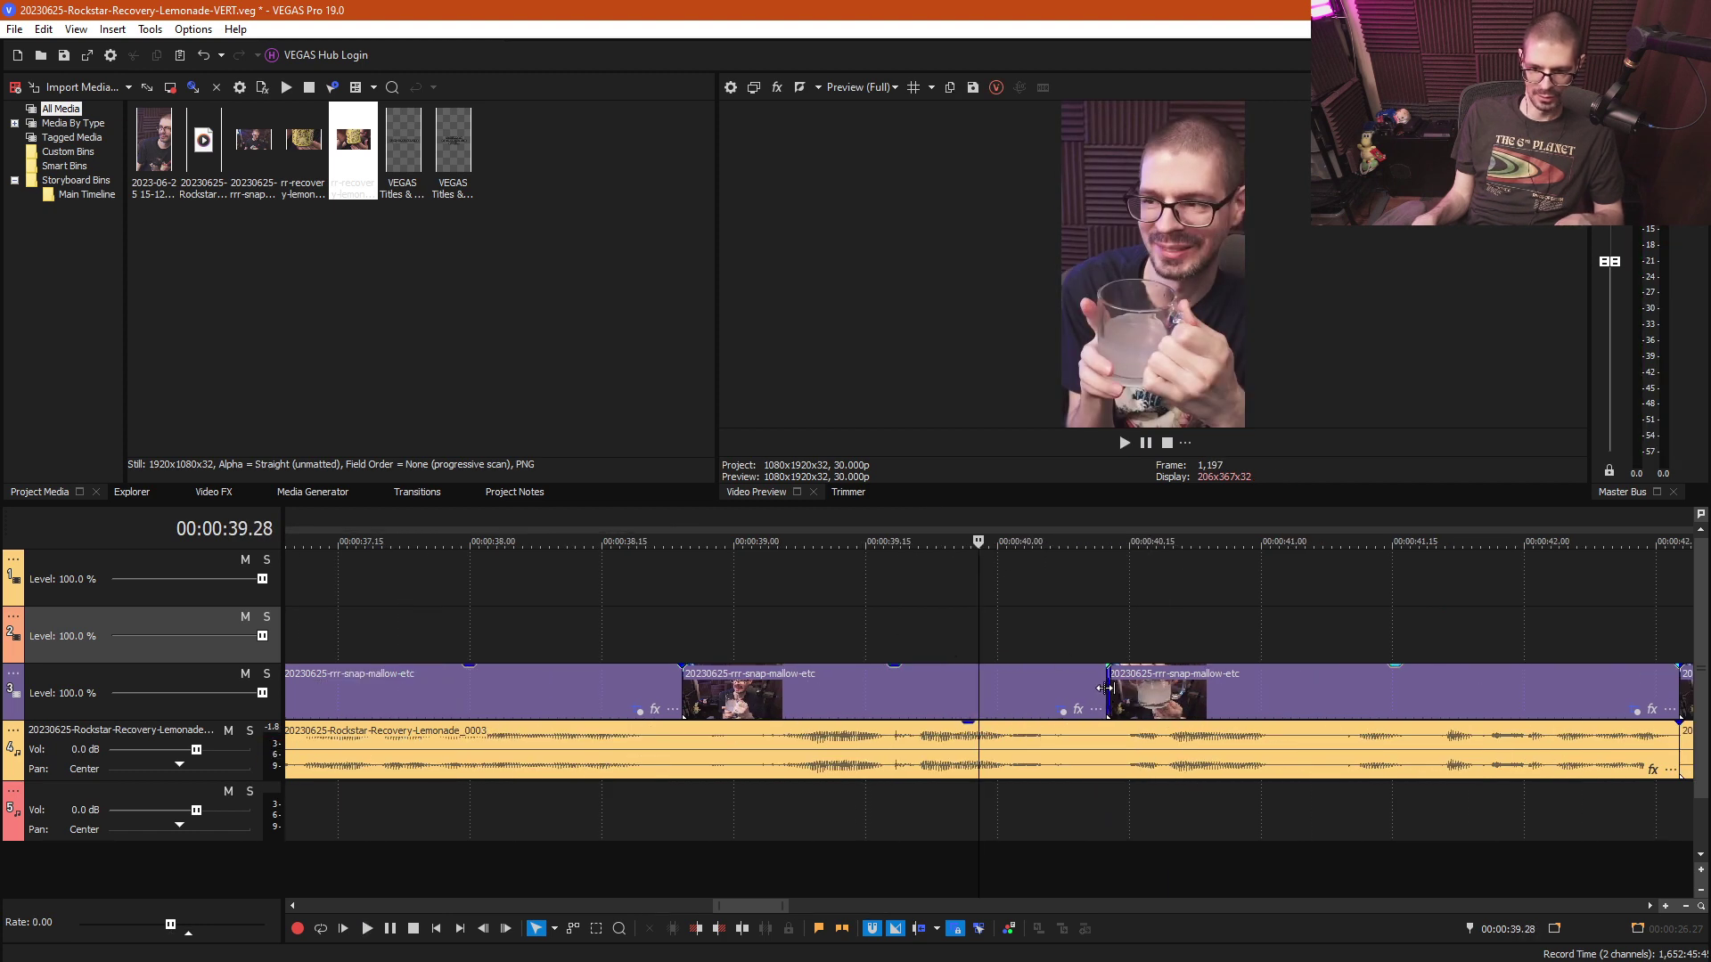
drag(1106, 688, 1108, 689)
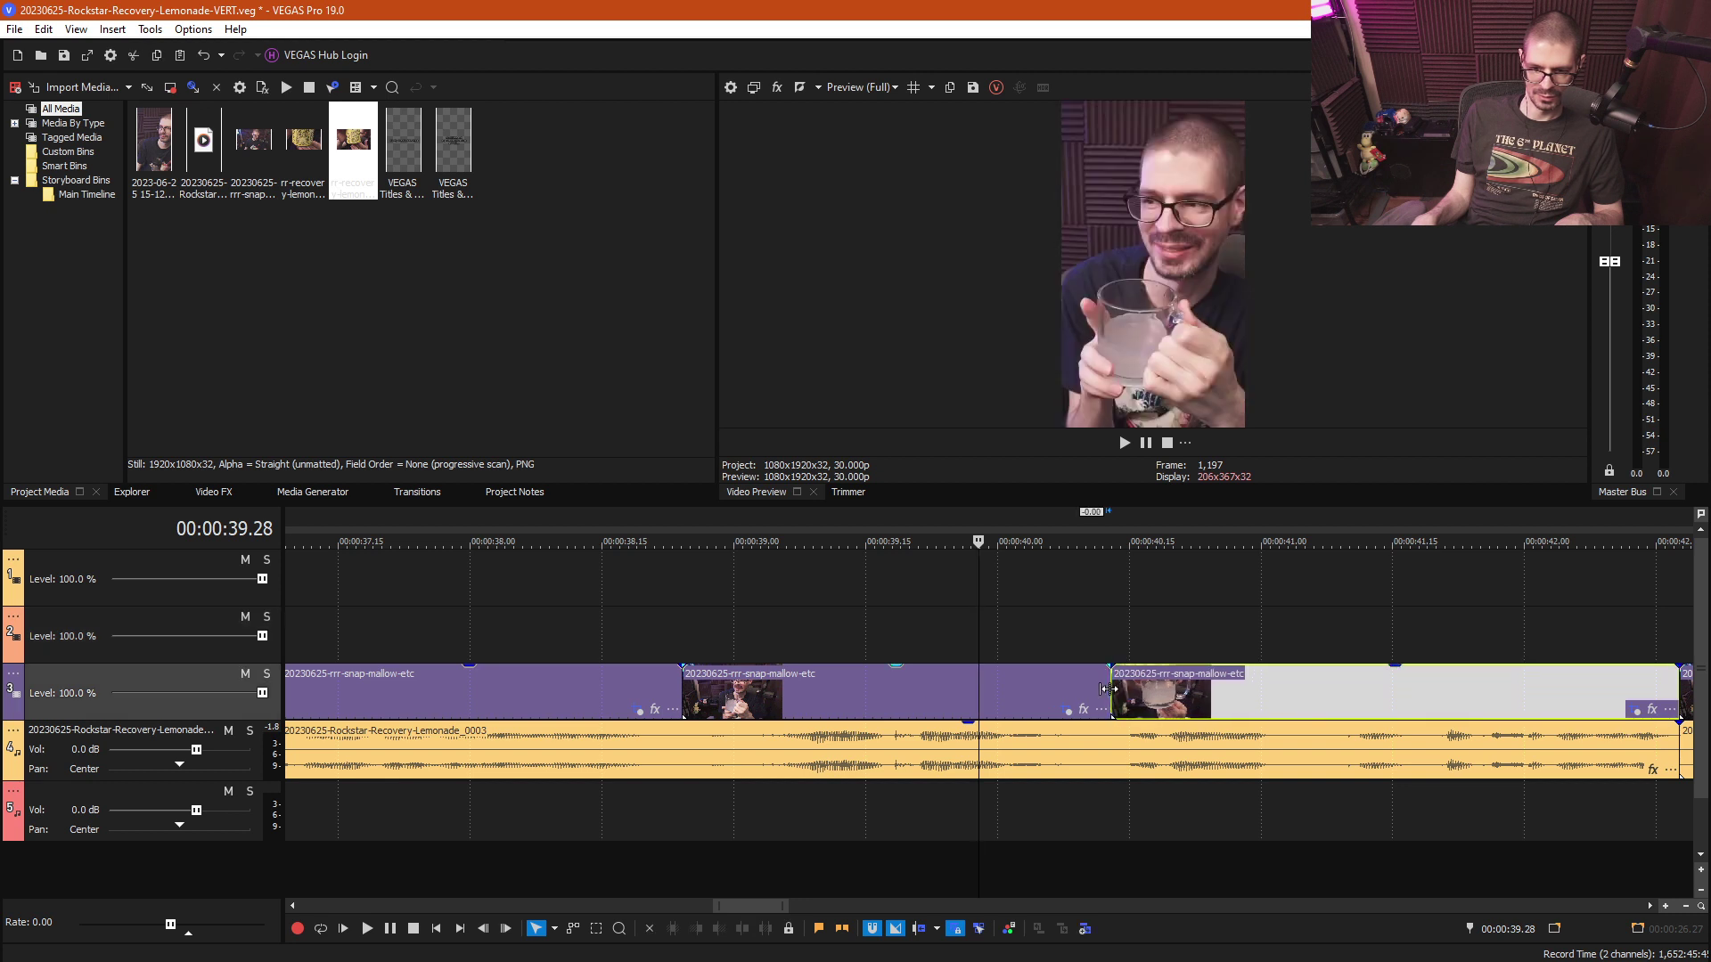
click(1075, 634)
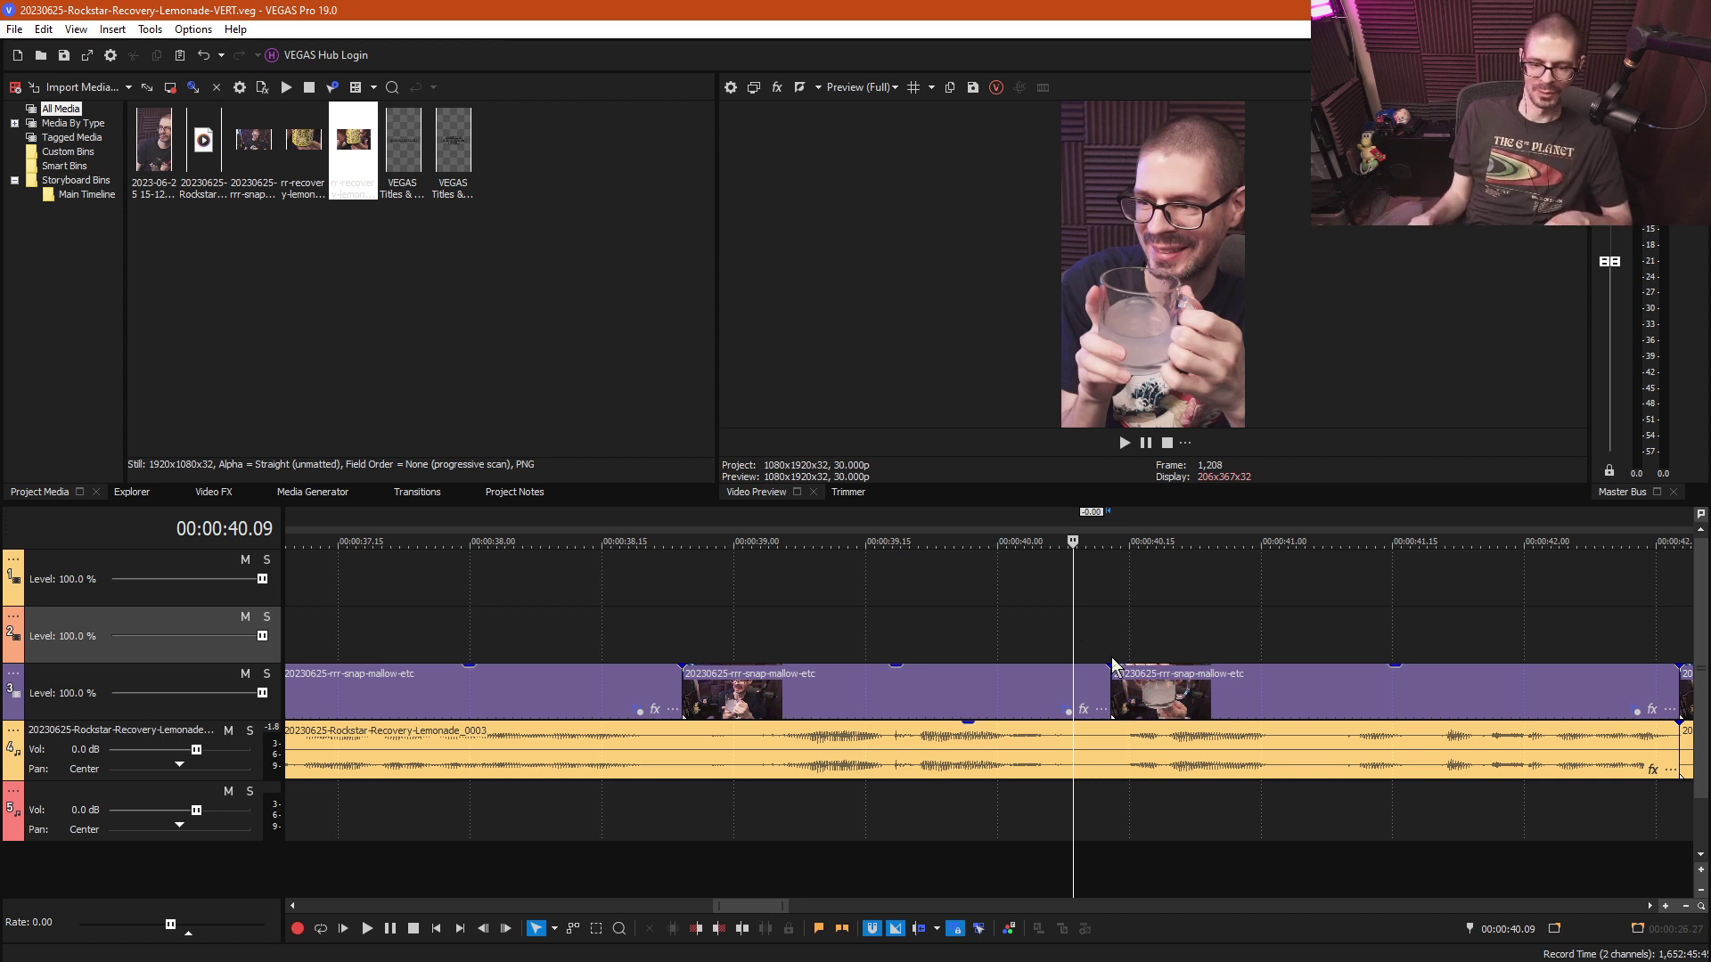
- Try a 7-frame crossfade from the mug-holding clip into the close-up, play it back and trim the overlap away
scroll(1109, 678, down, 3)
drag(1005, 699, 1018, 689)
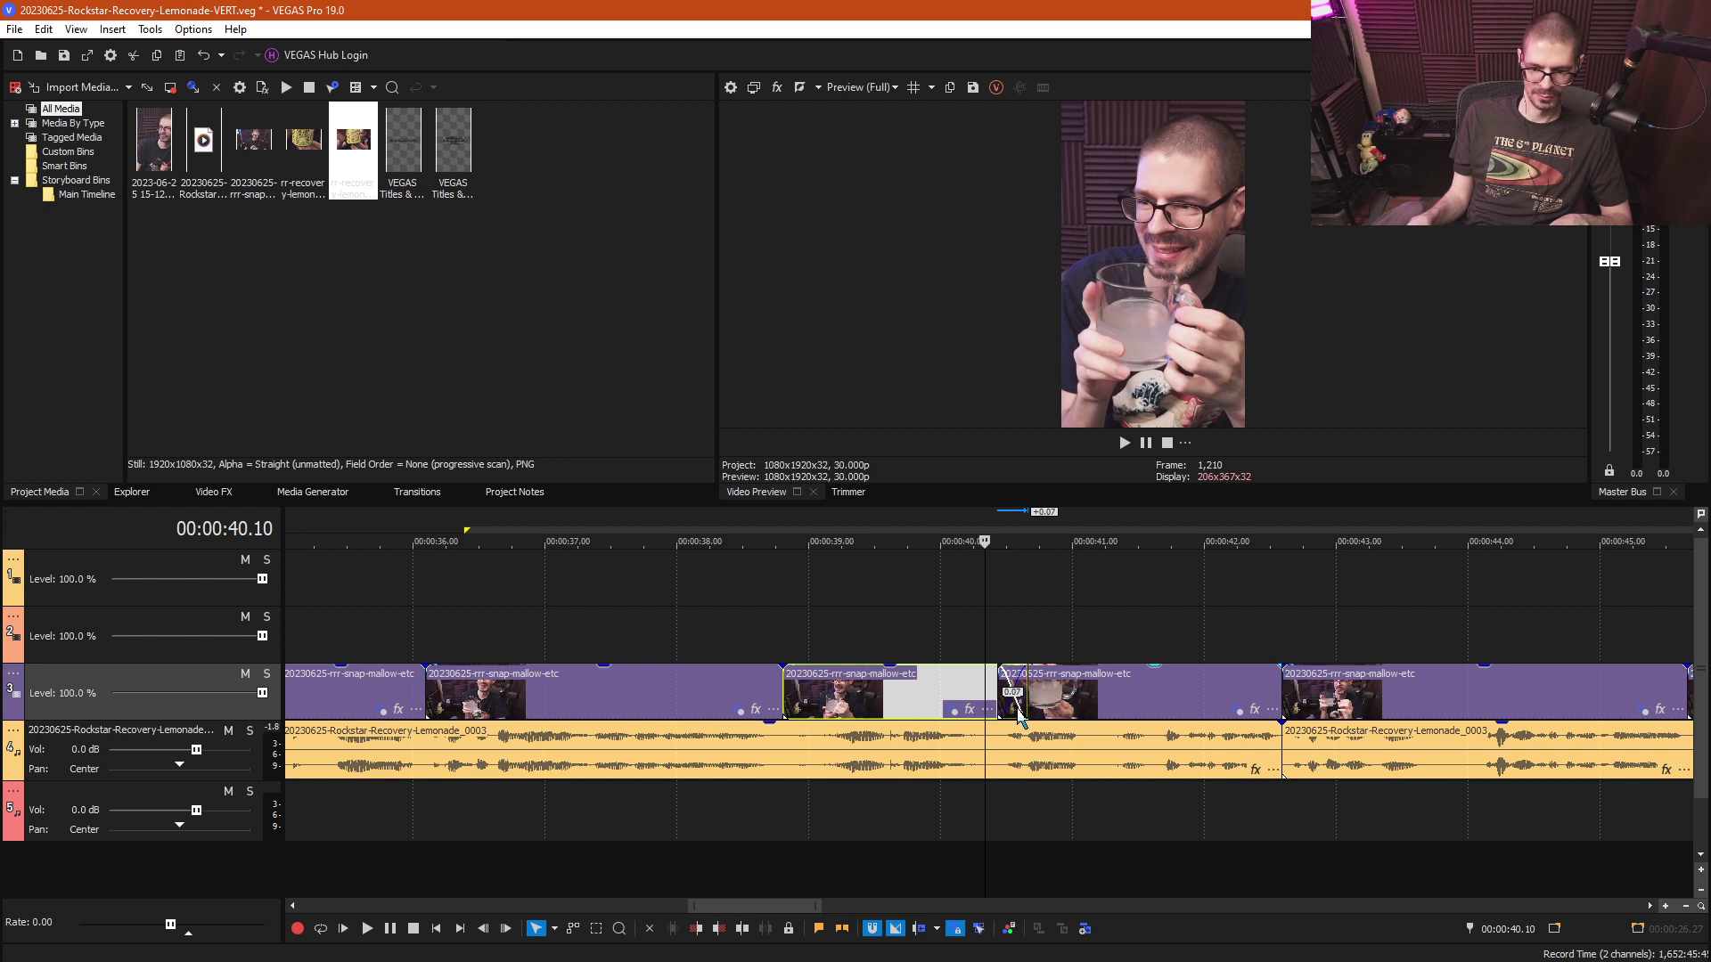
click(959, 632)
key(space)
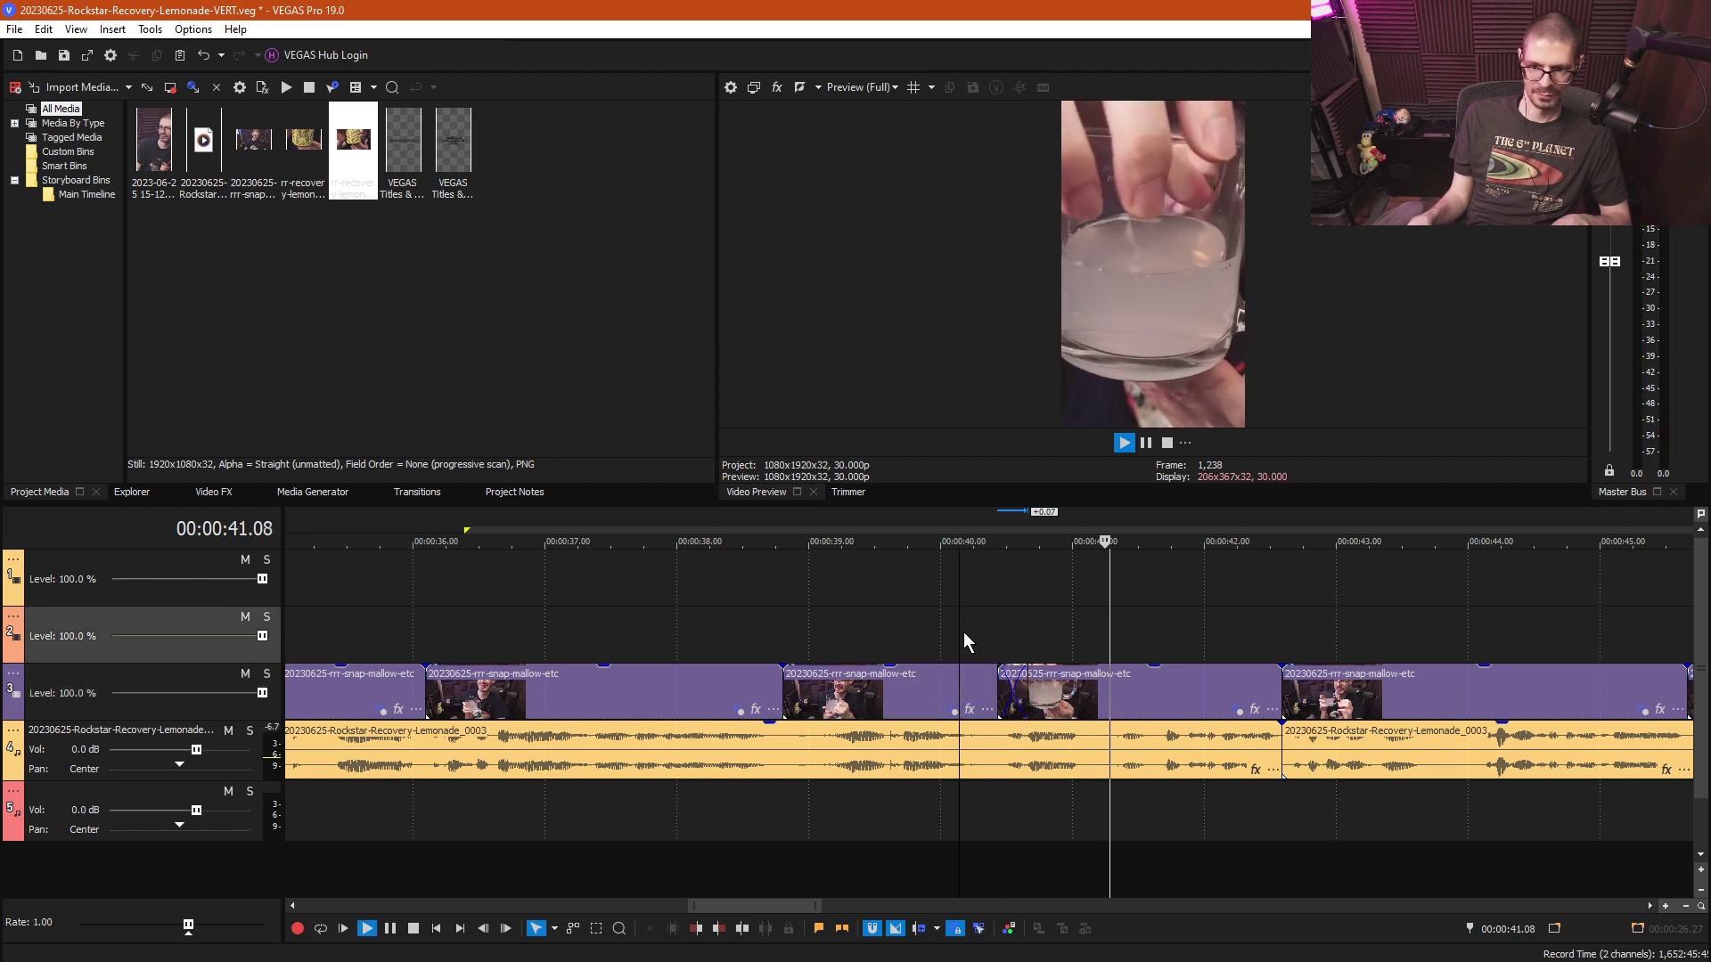
key(space)
key(space)
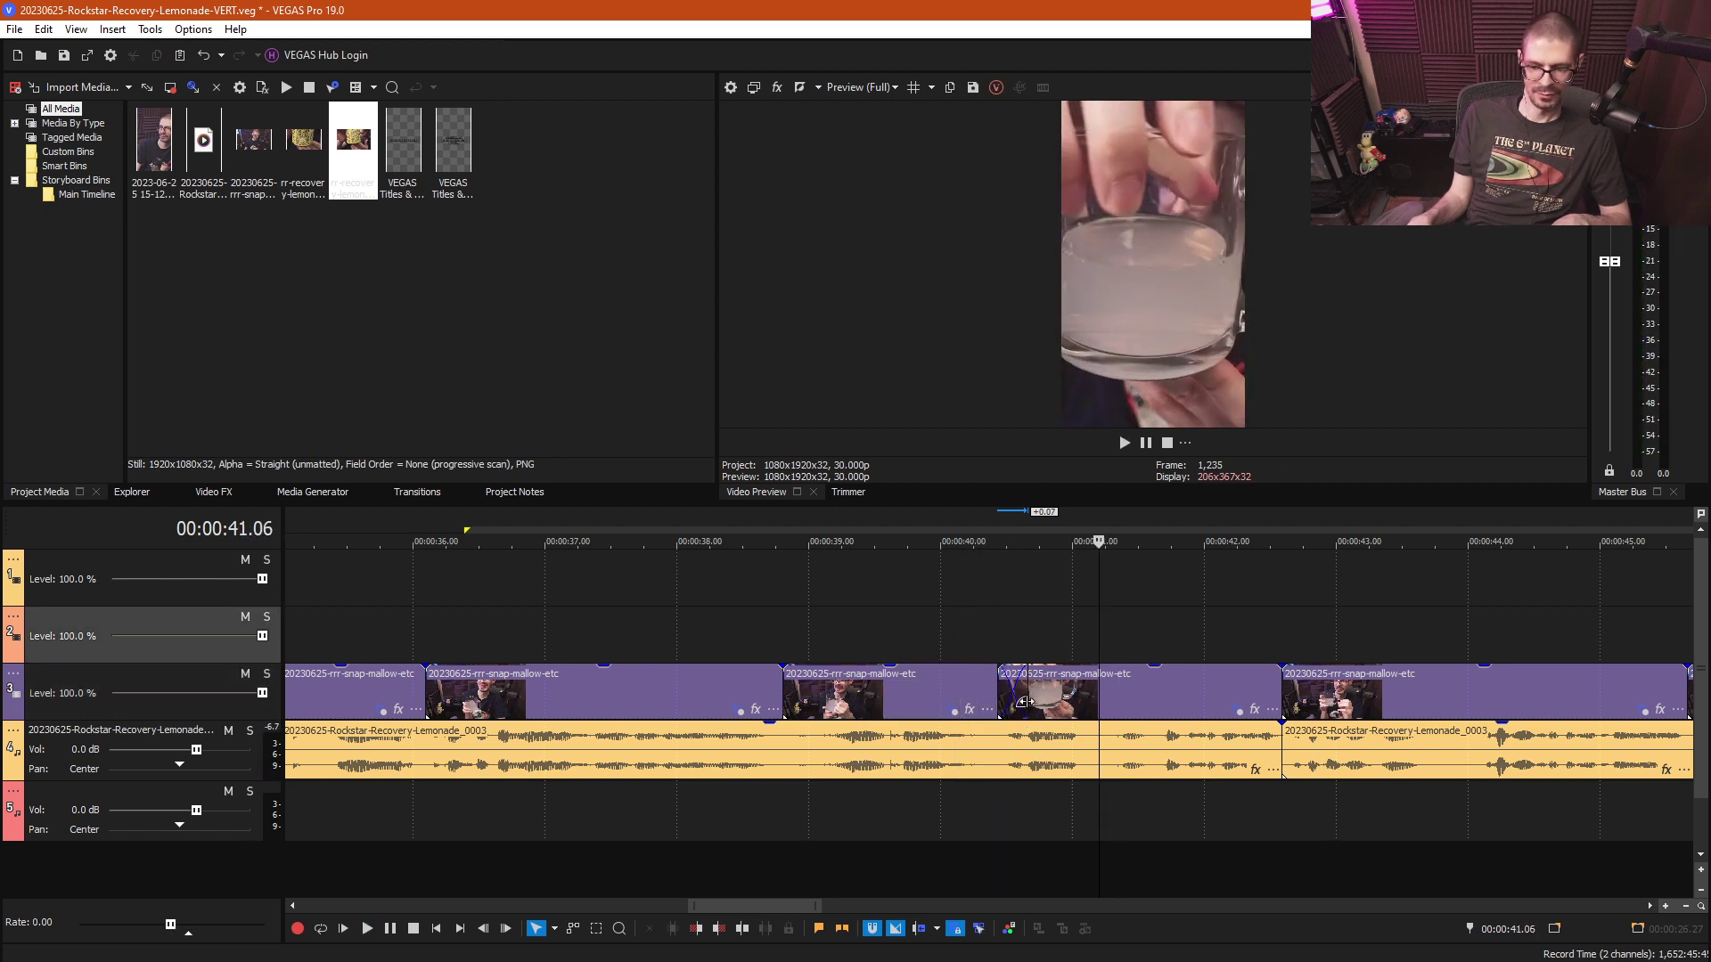
key(Return)
click(1000, 697)
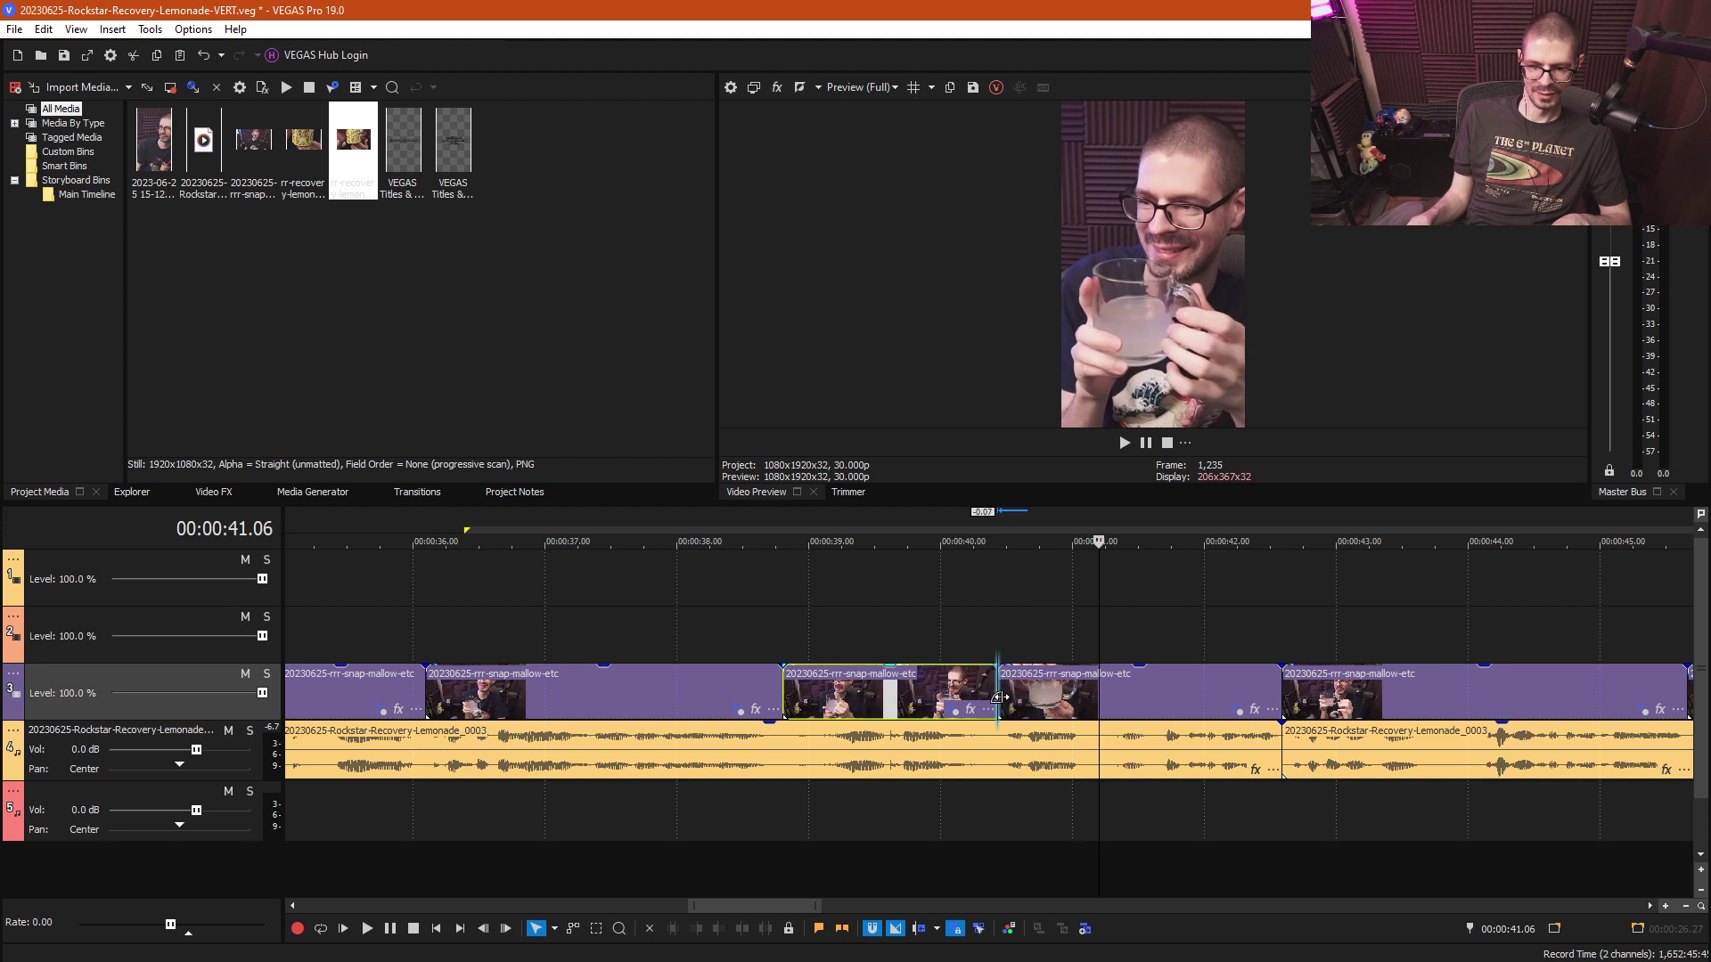
- Review the edit by playing from about 00:00:40 through the final can close-up near 00:00:48
click(971, 638)
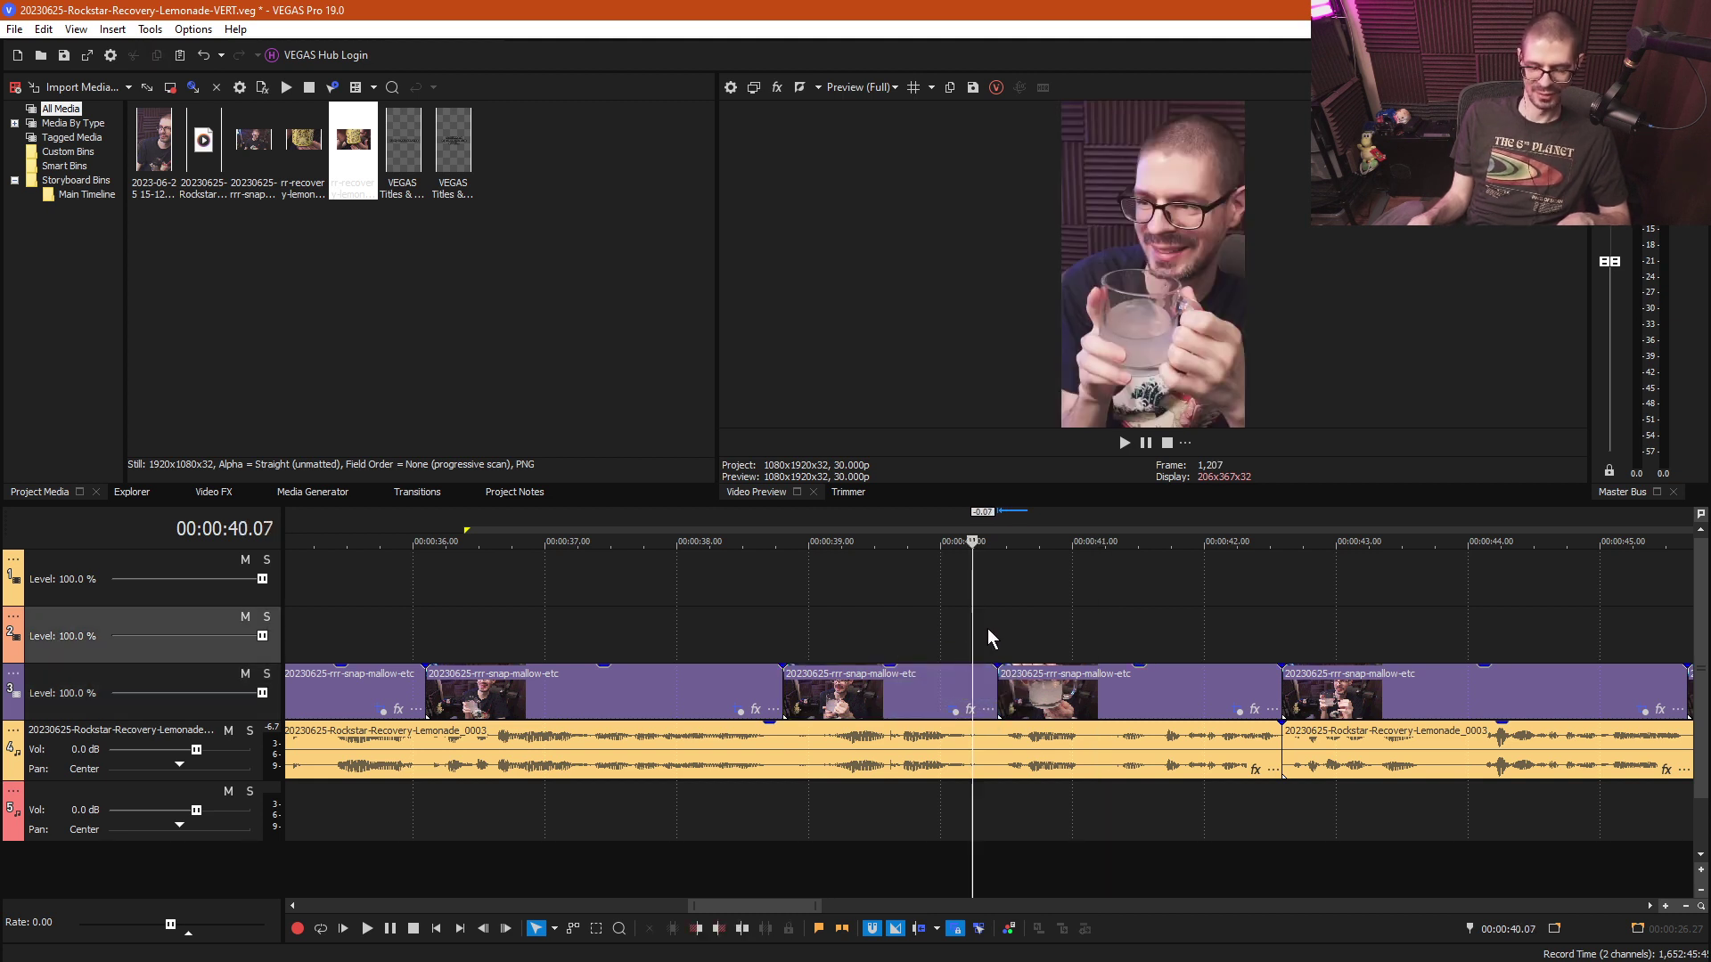
click(931, 624)
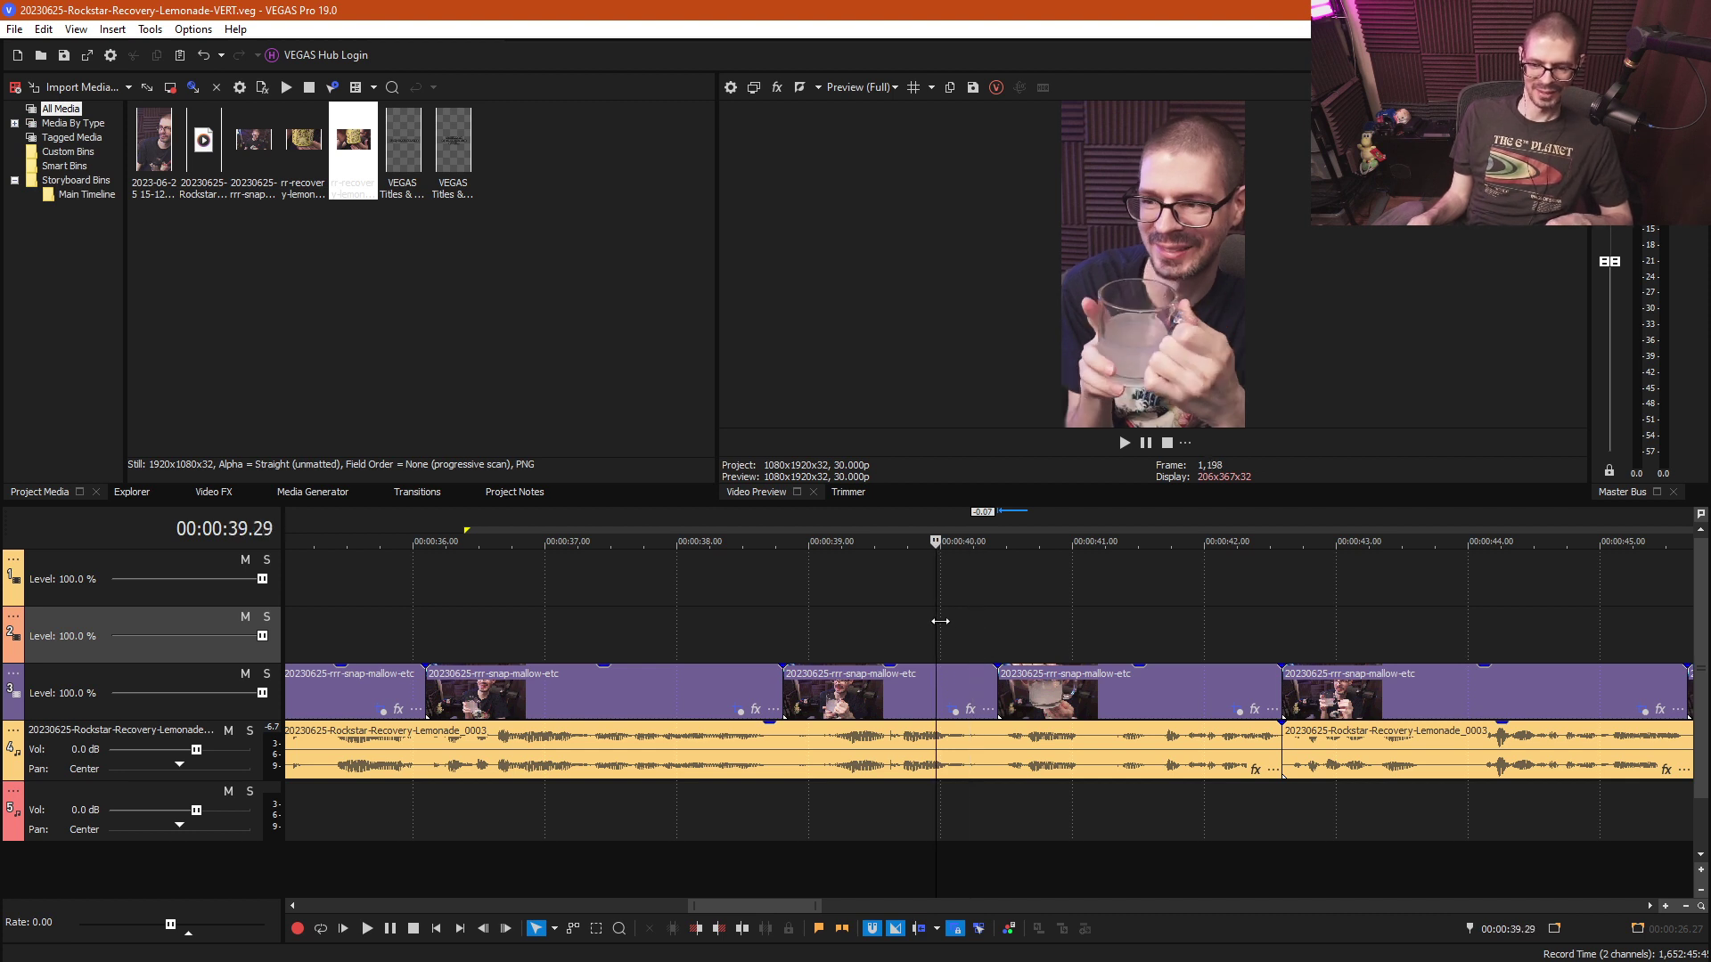
click(978, 624)
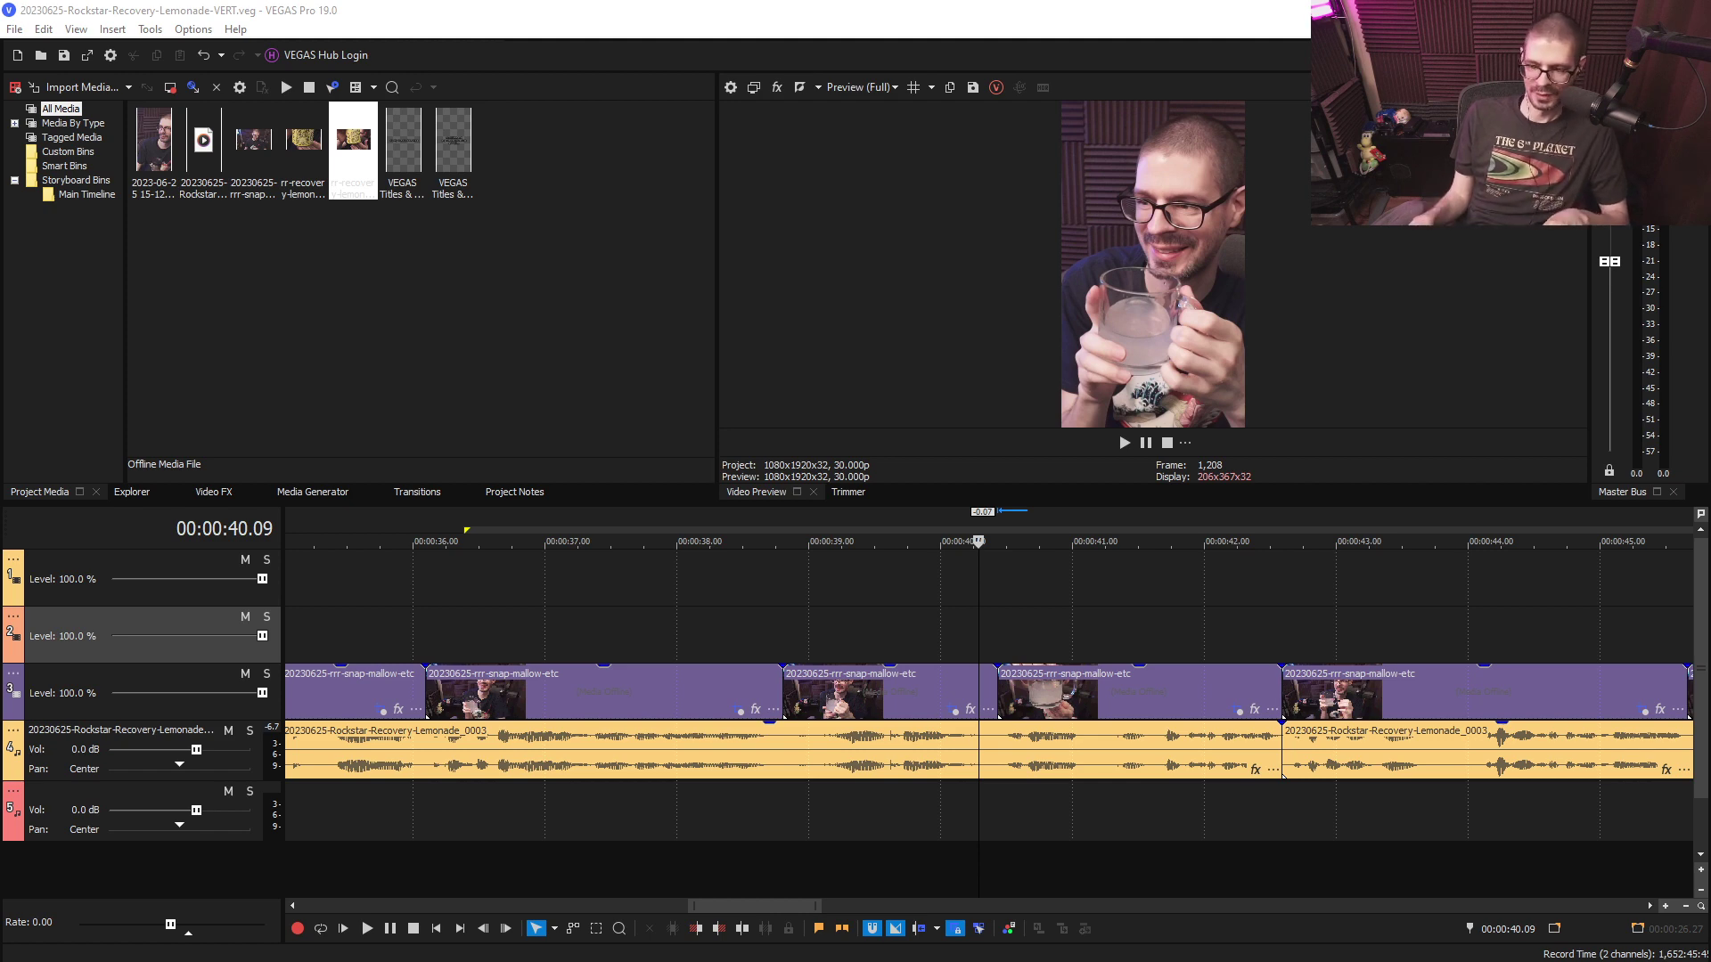
key(space)
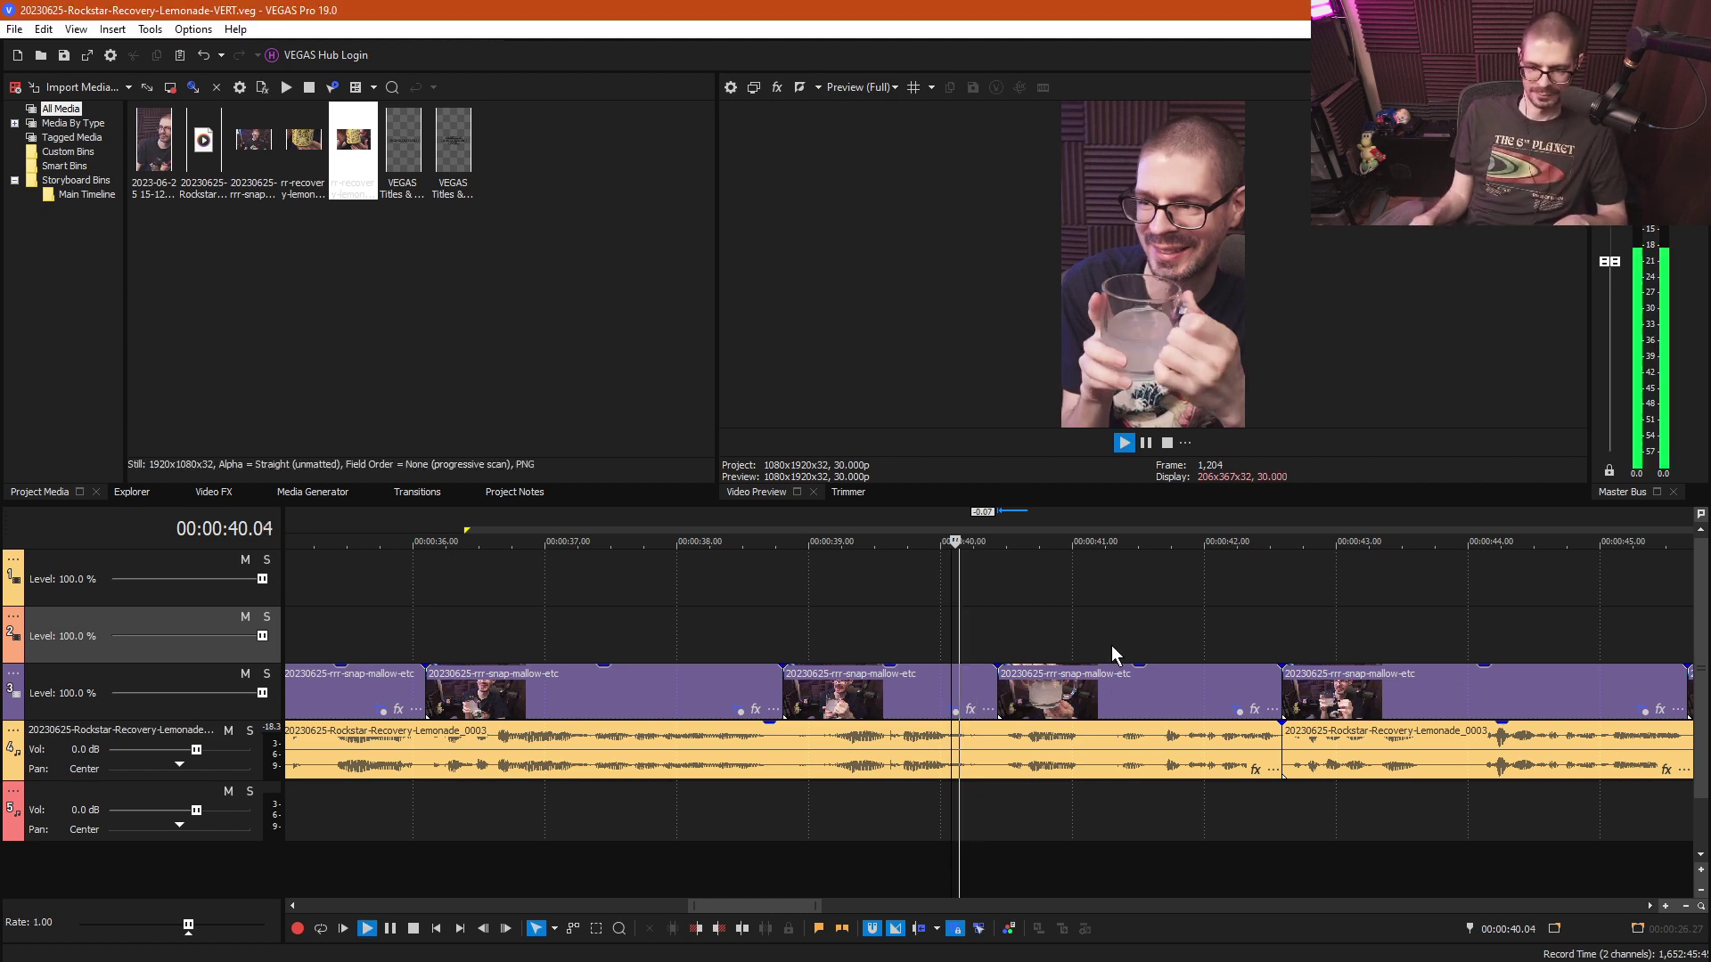
scroll(1110, 643, down, 5)
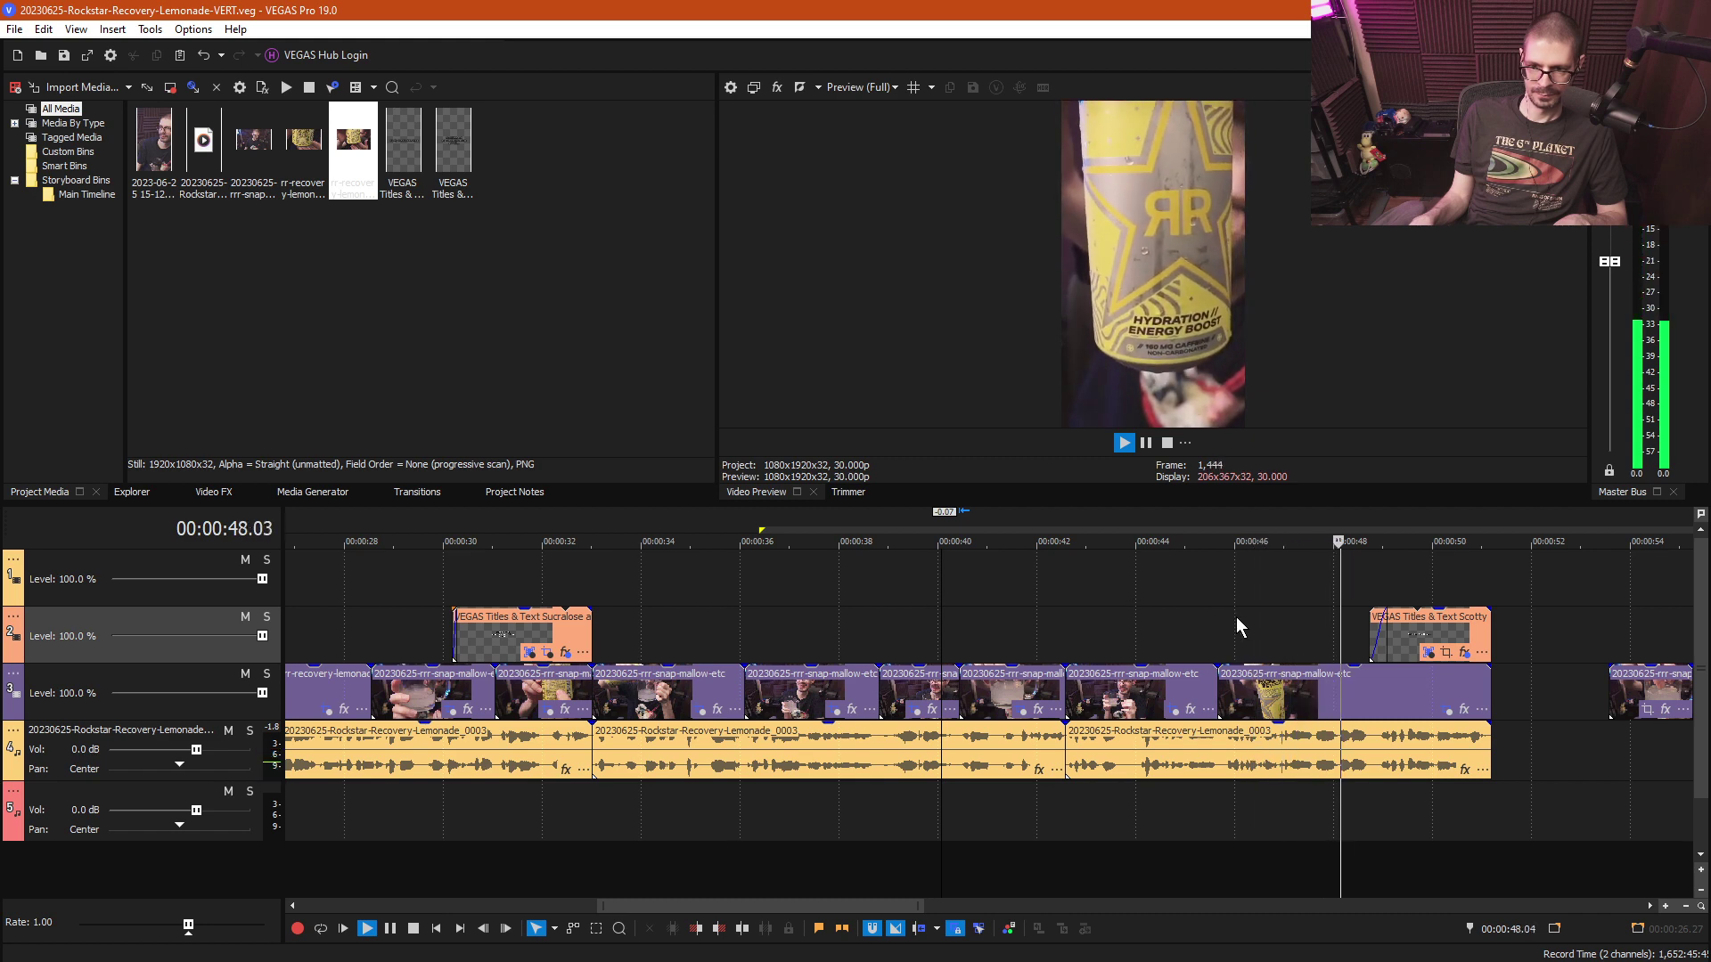
key(space)
- Shift the final can clip's pan/crop frame to an X Center of 976.8 and play back the reframed clip
click(1462, 710)
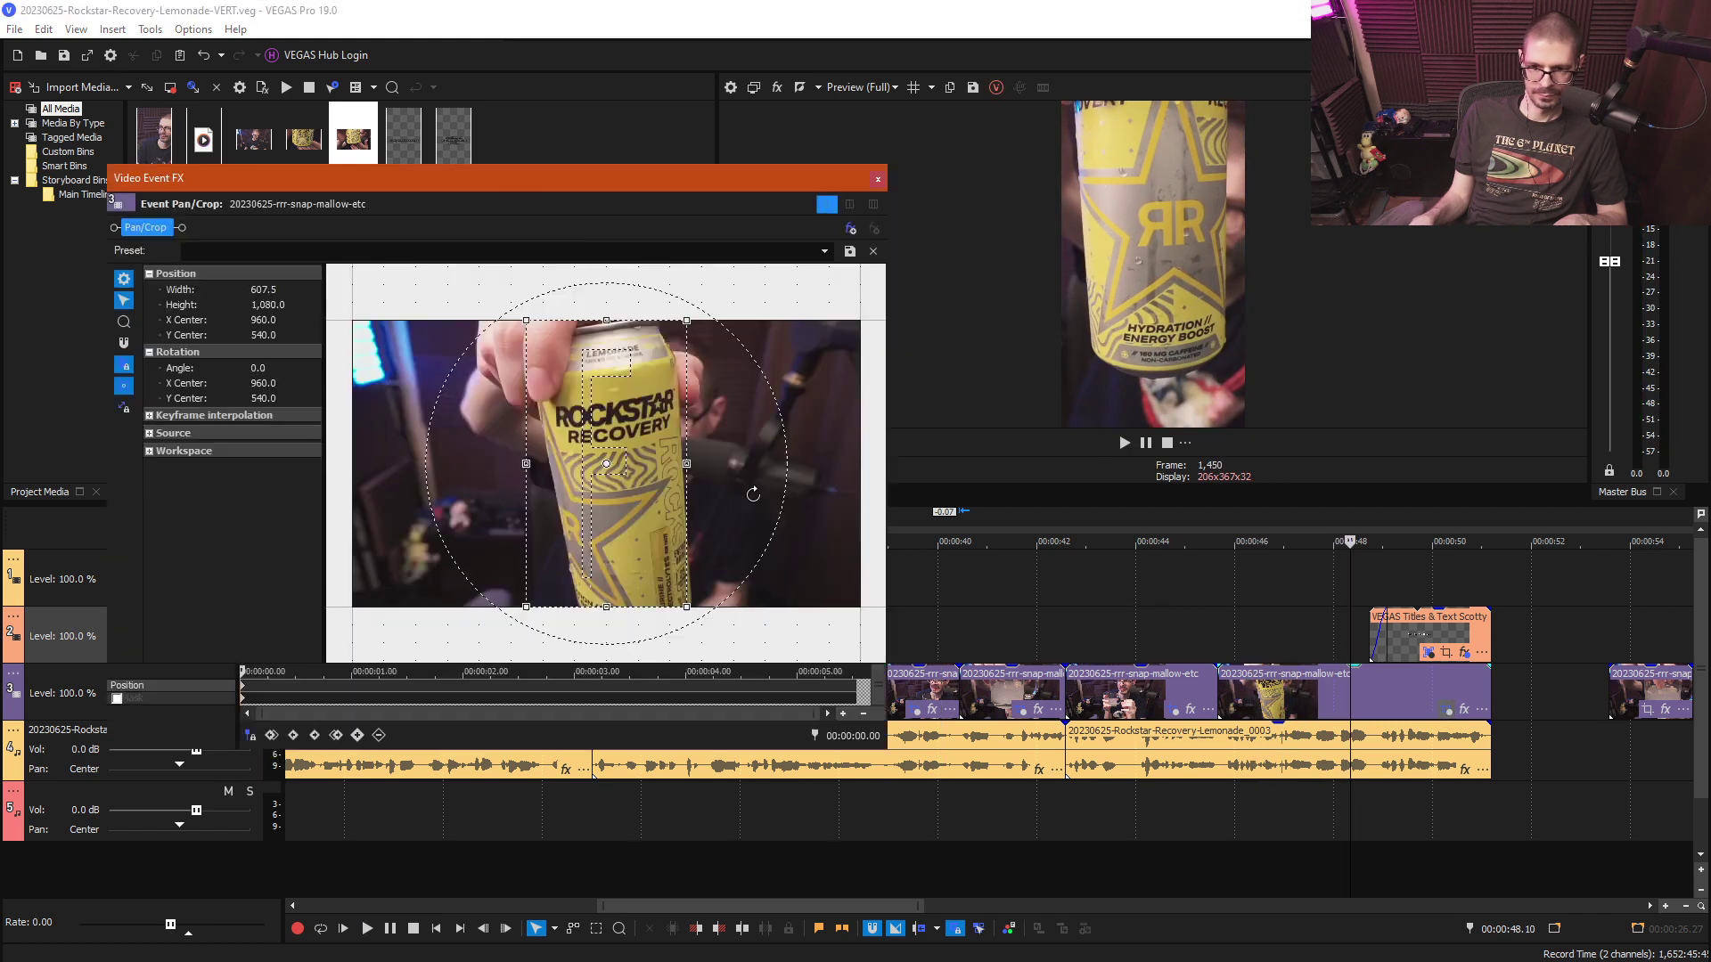
drag(651, 513, 650, 514)
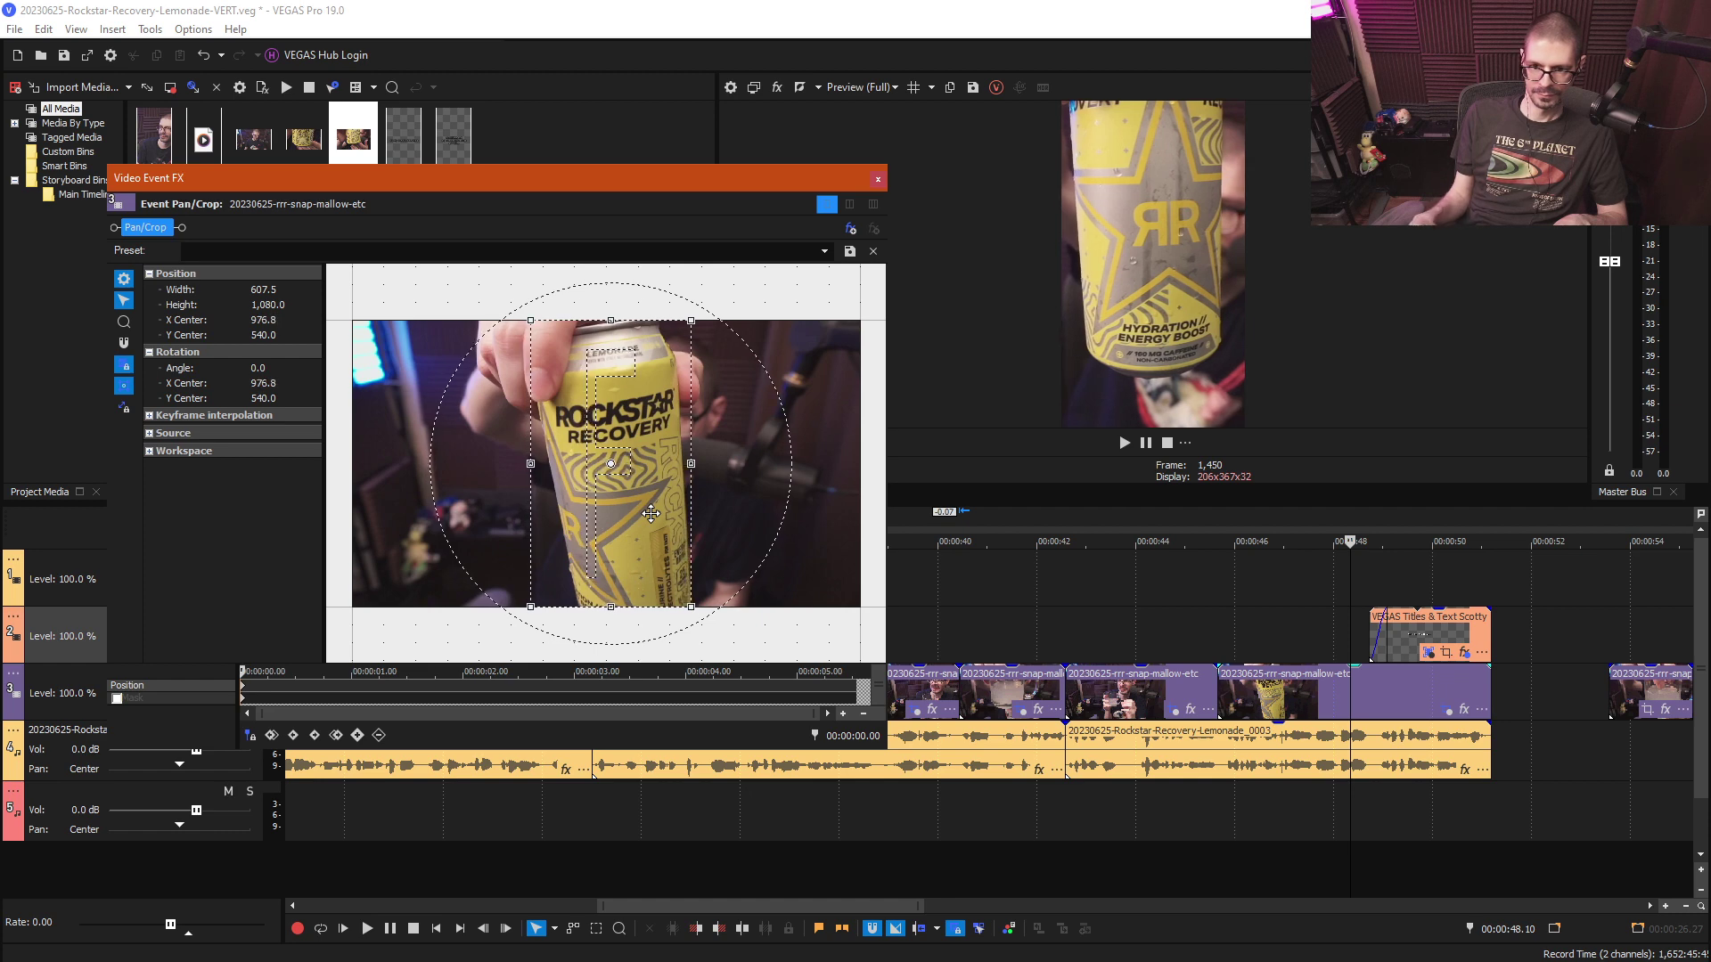
click(877, 179)
click(1317, 639)
key(space)
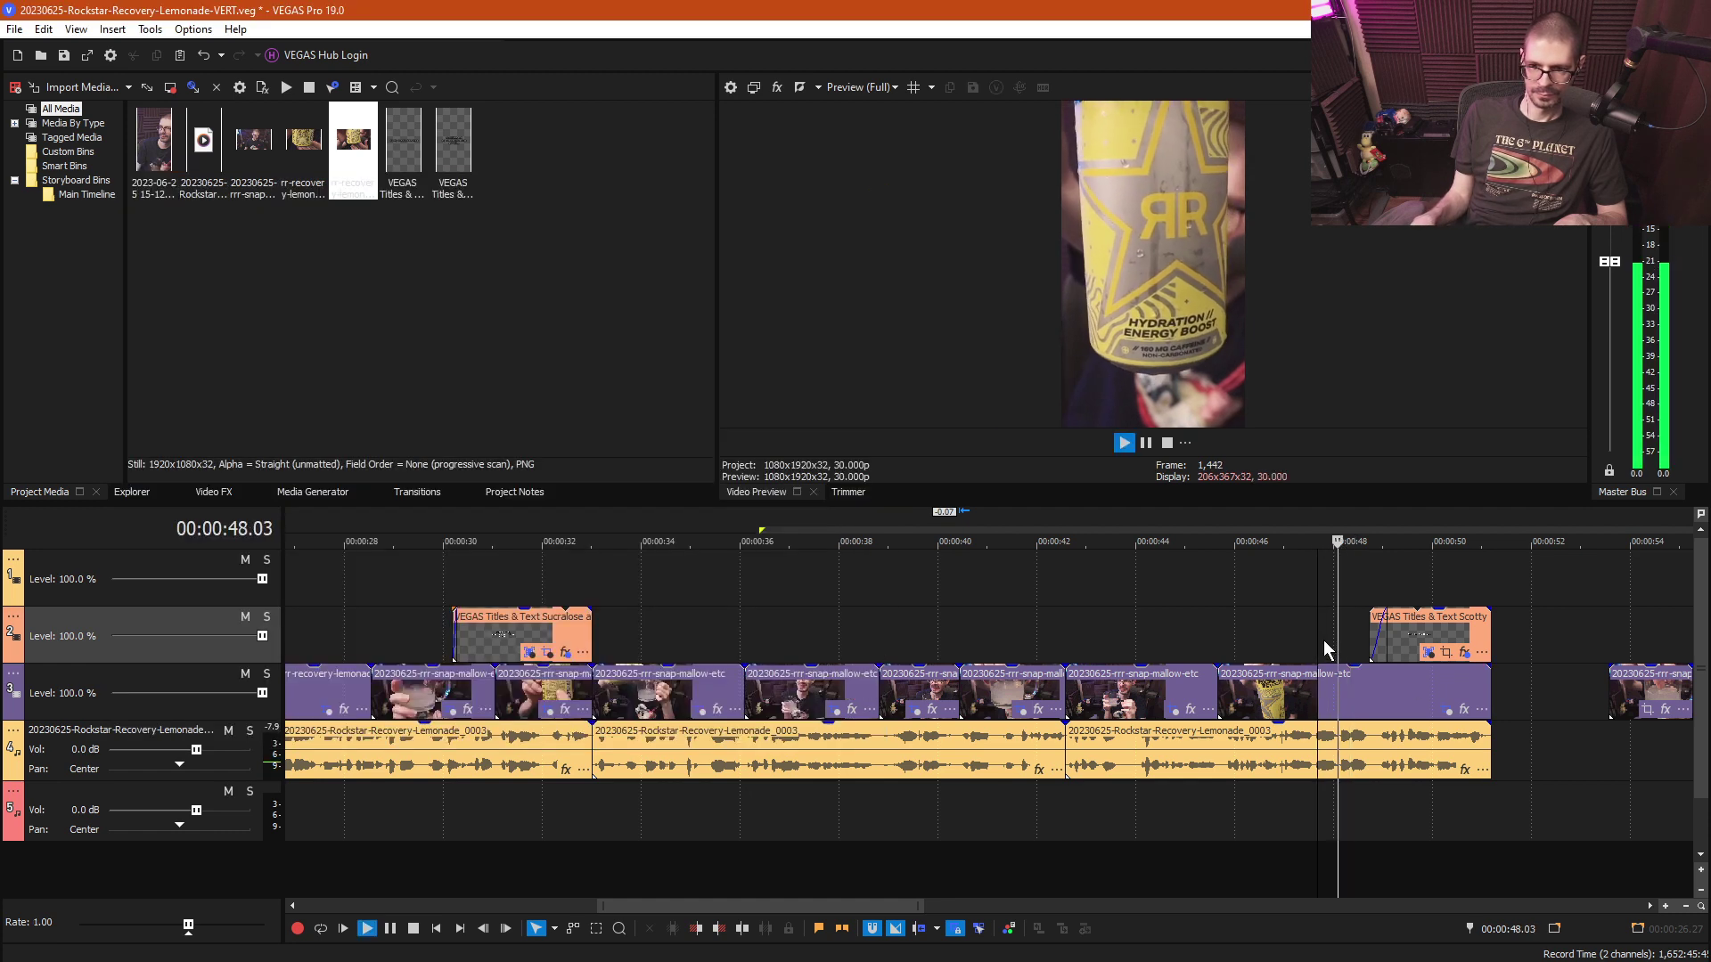
key(space)
- Match the closing title's pan/crop frame to the portrait output at 607.5 by 1,080 and play back the ending
click(1446, 654)
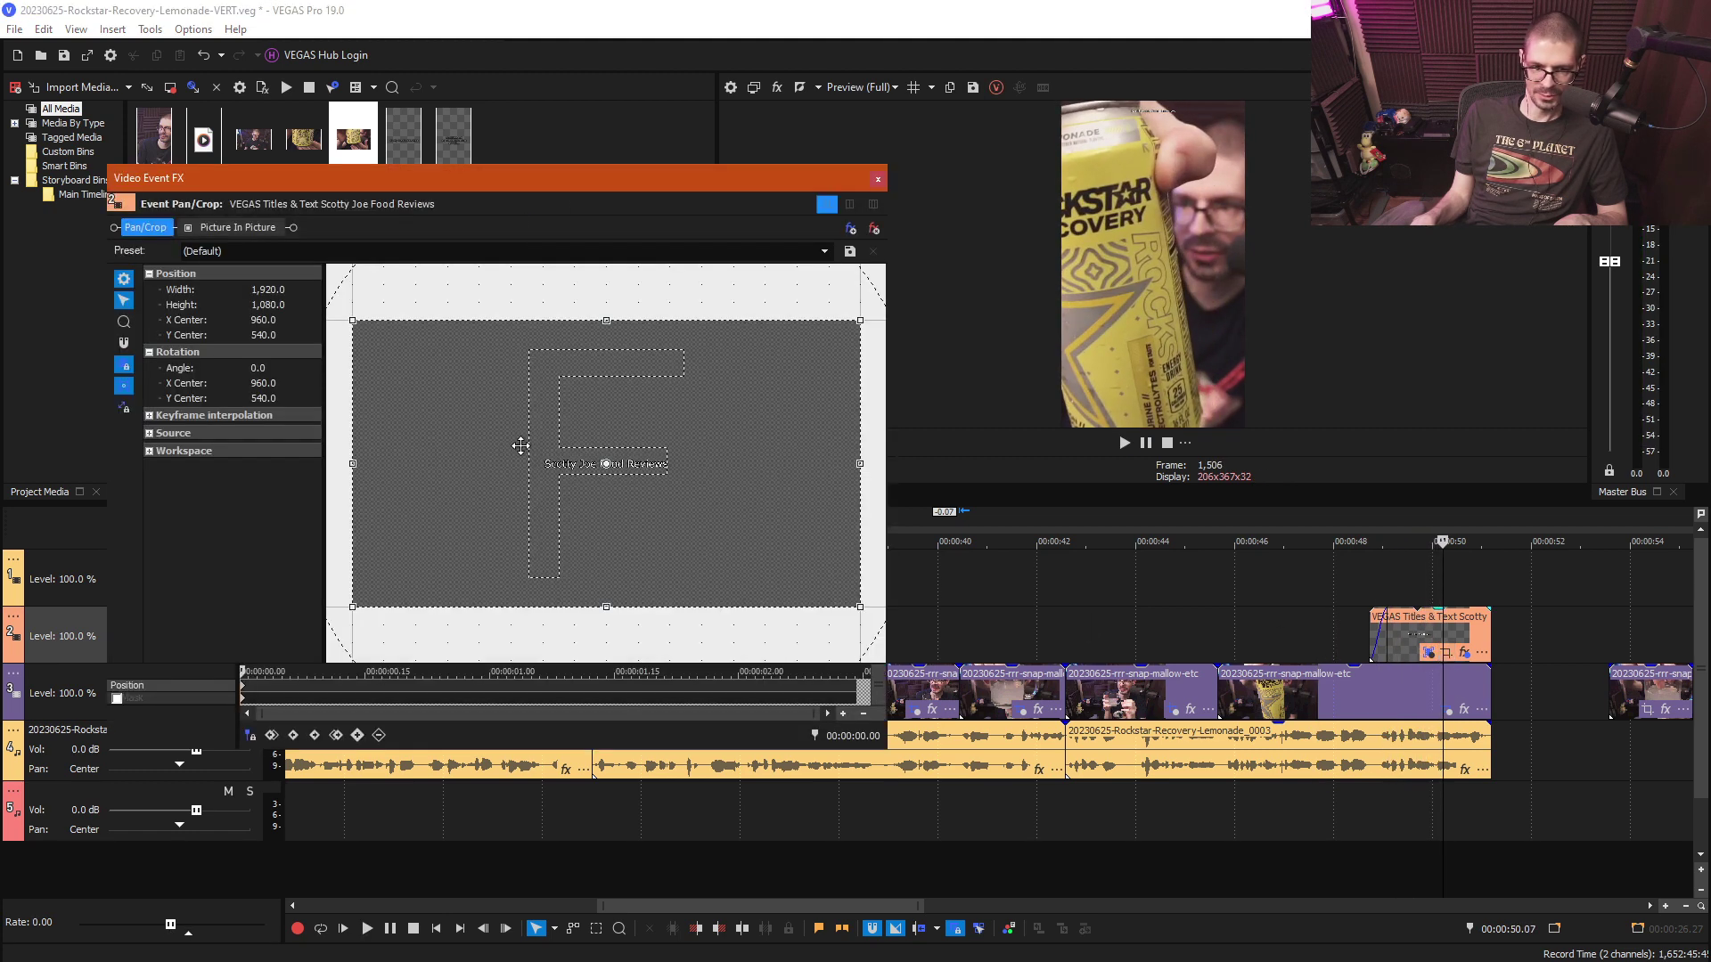
right_click(524, 449)
click(536, 539)
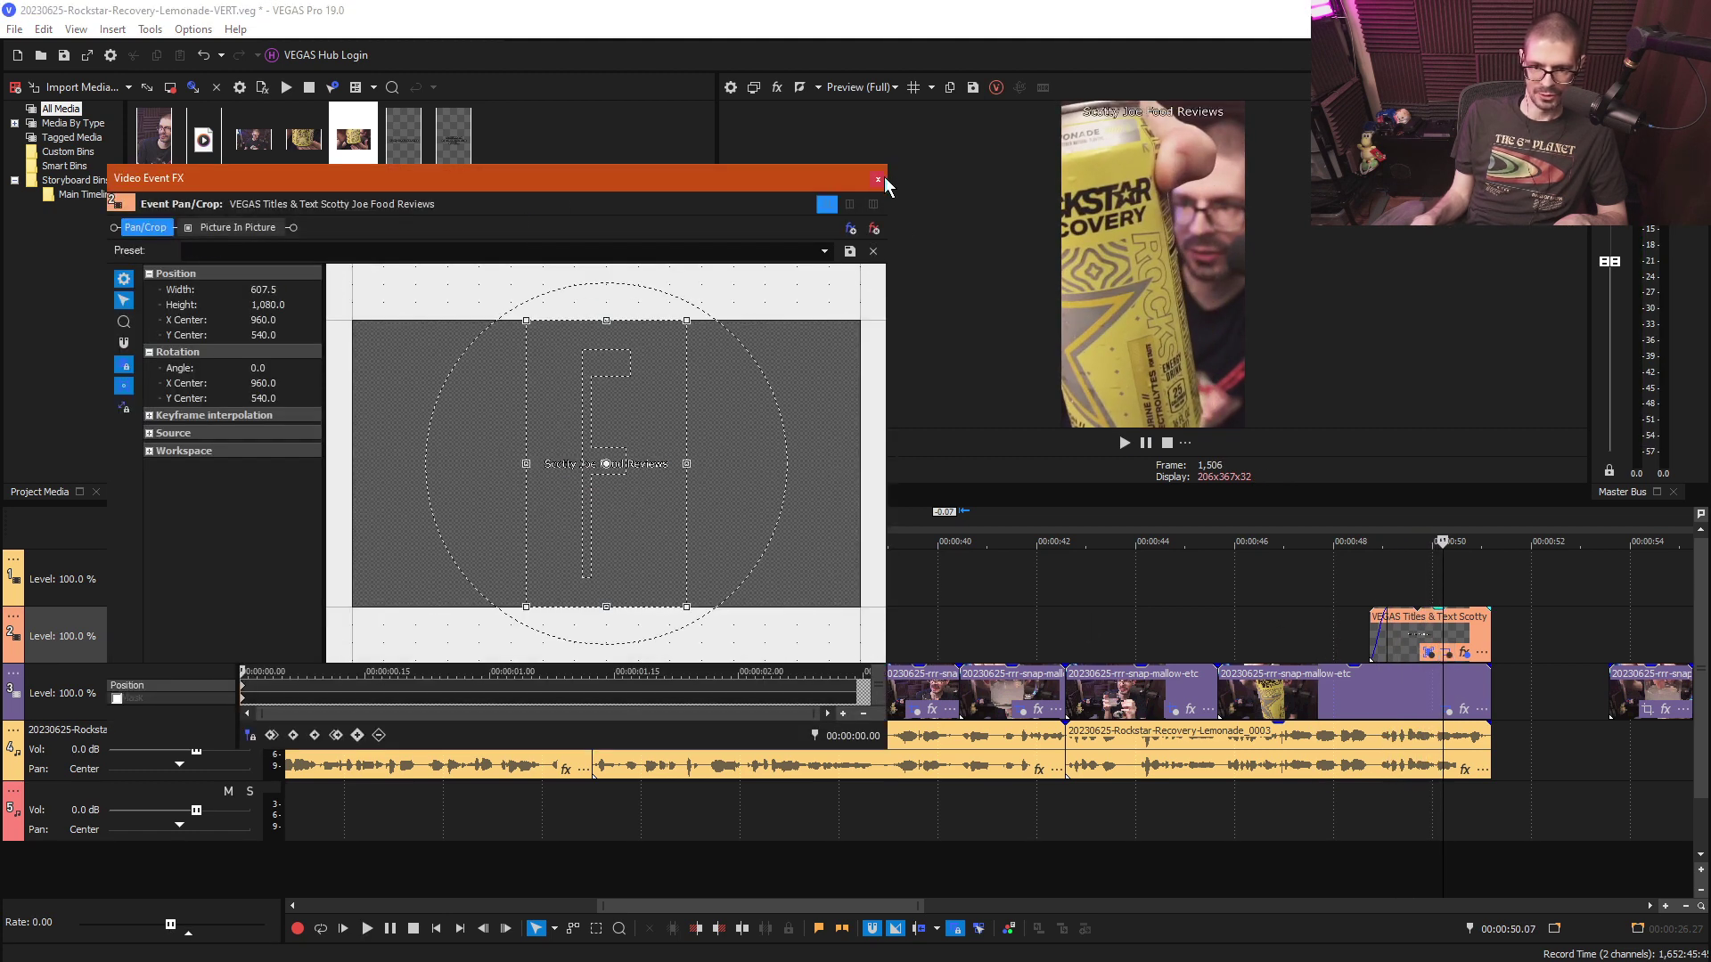
click(878, 180)
click(1302, 636)
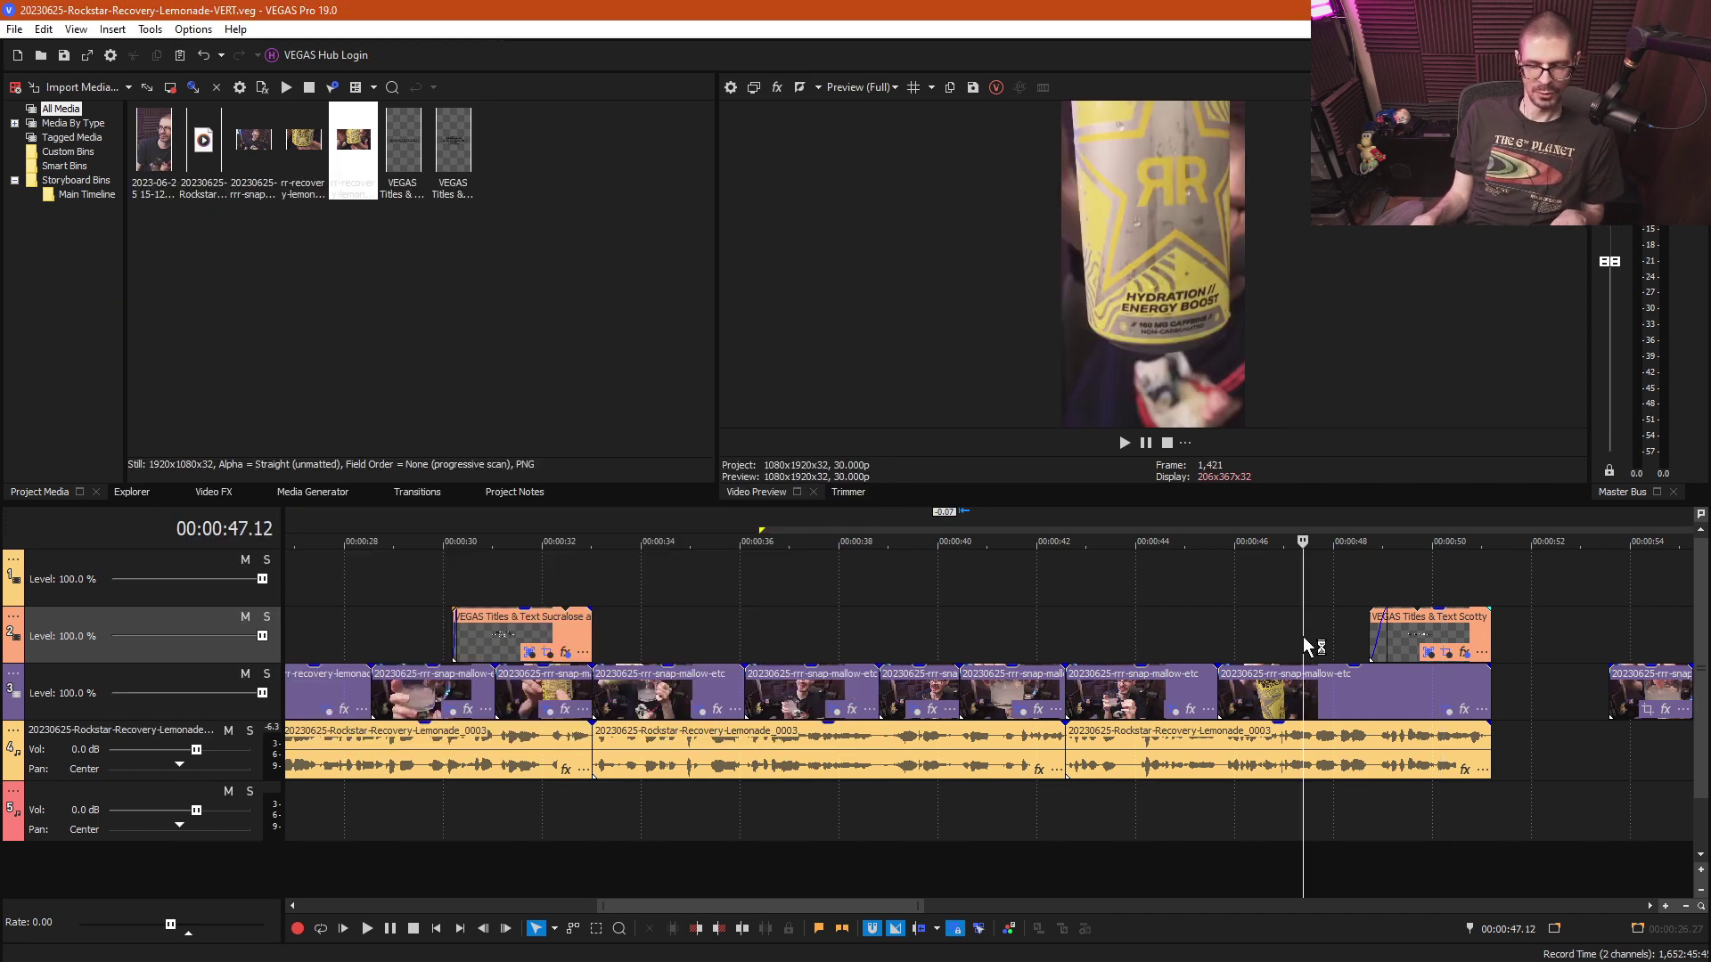
key(space)
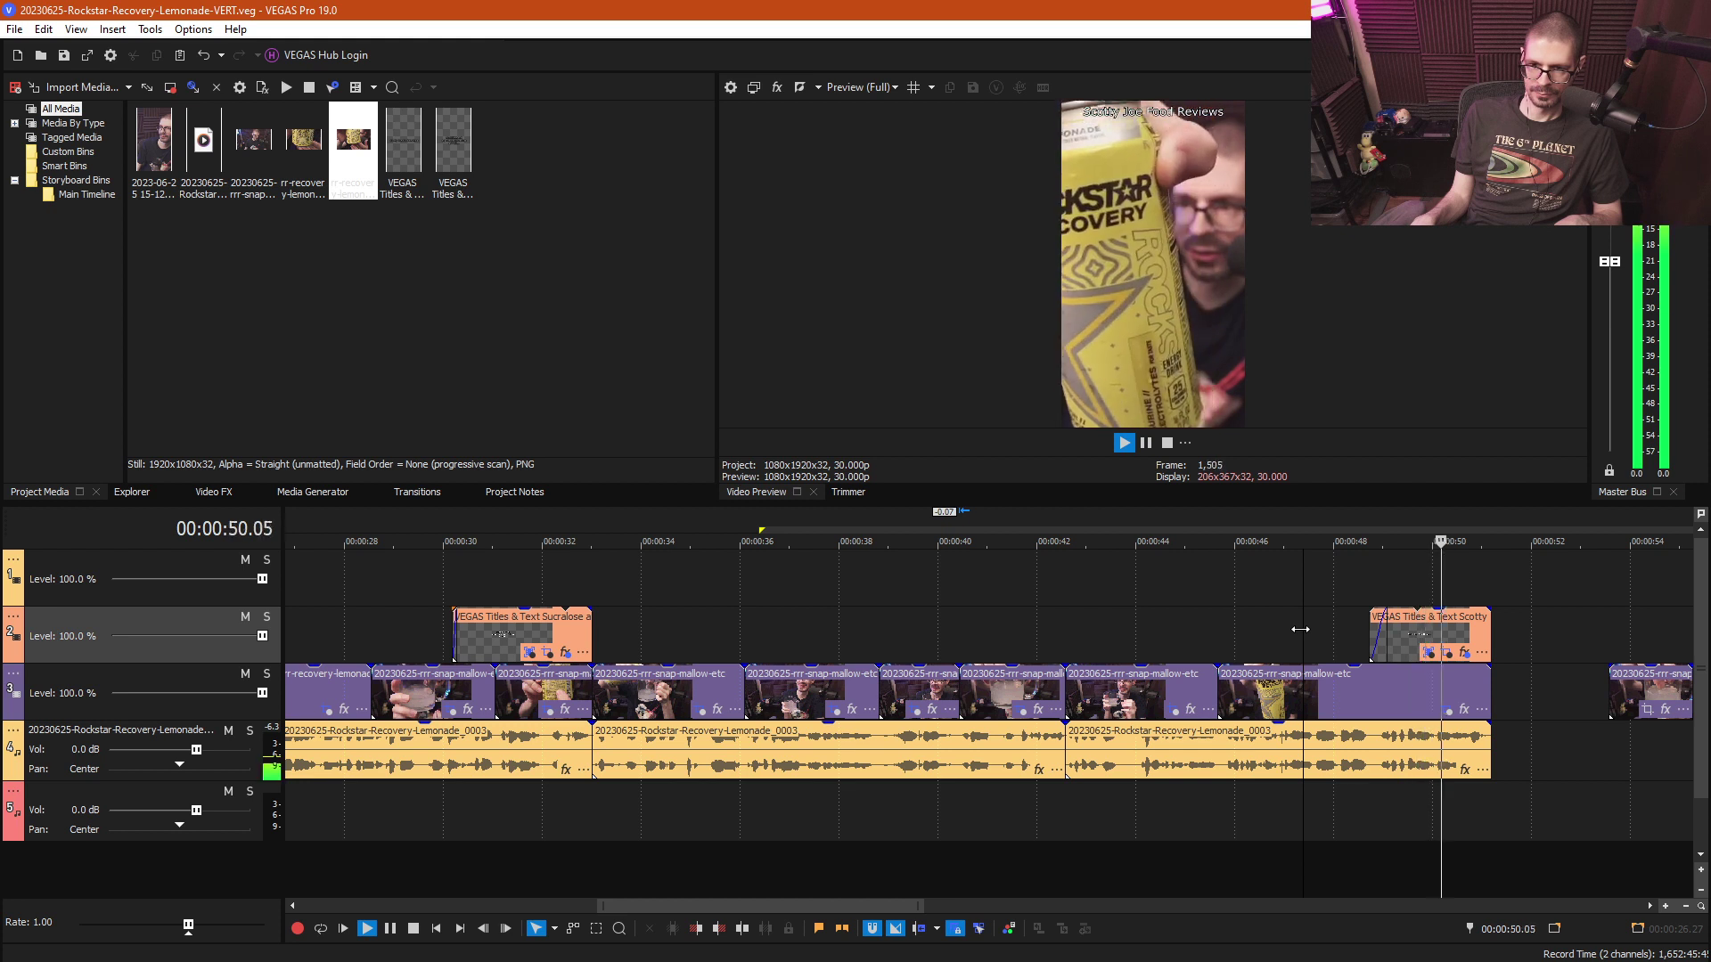
key(Return)
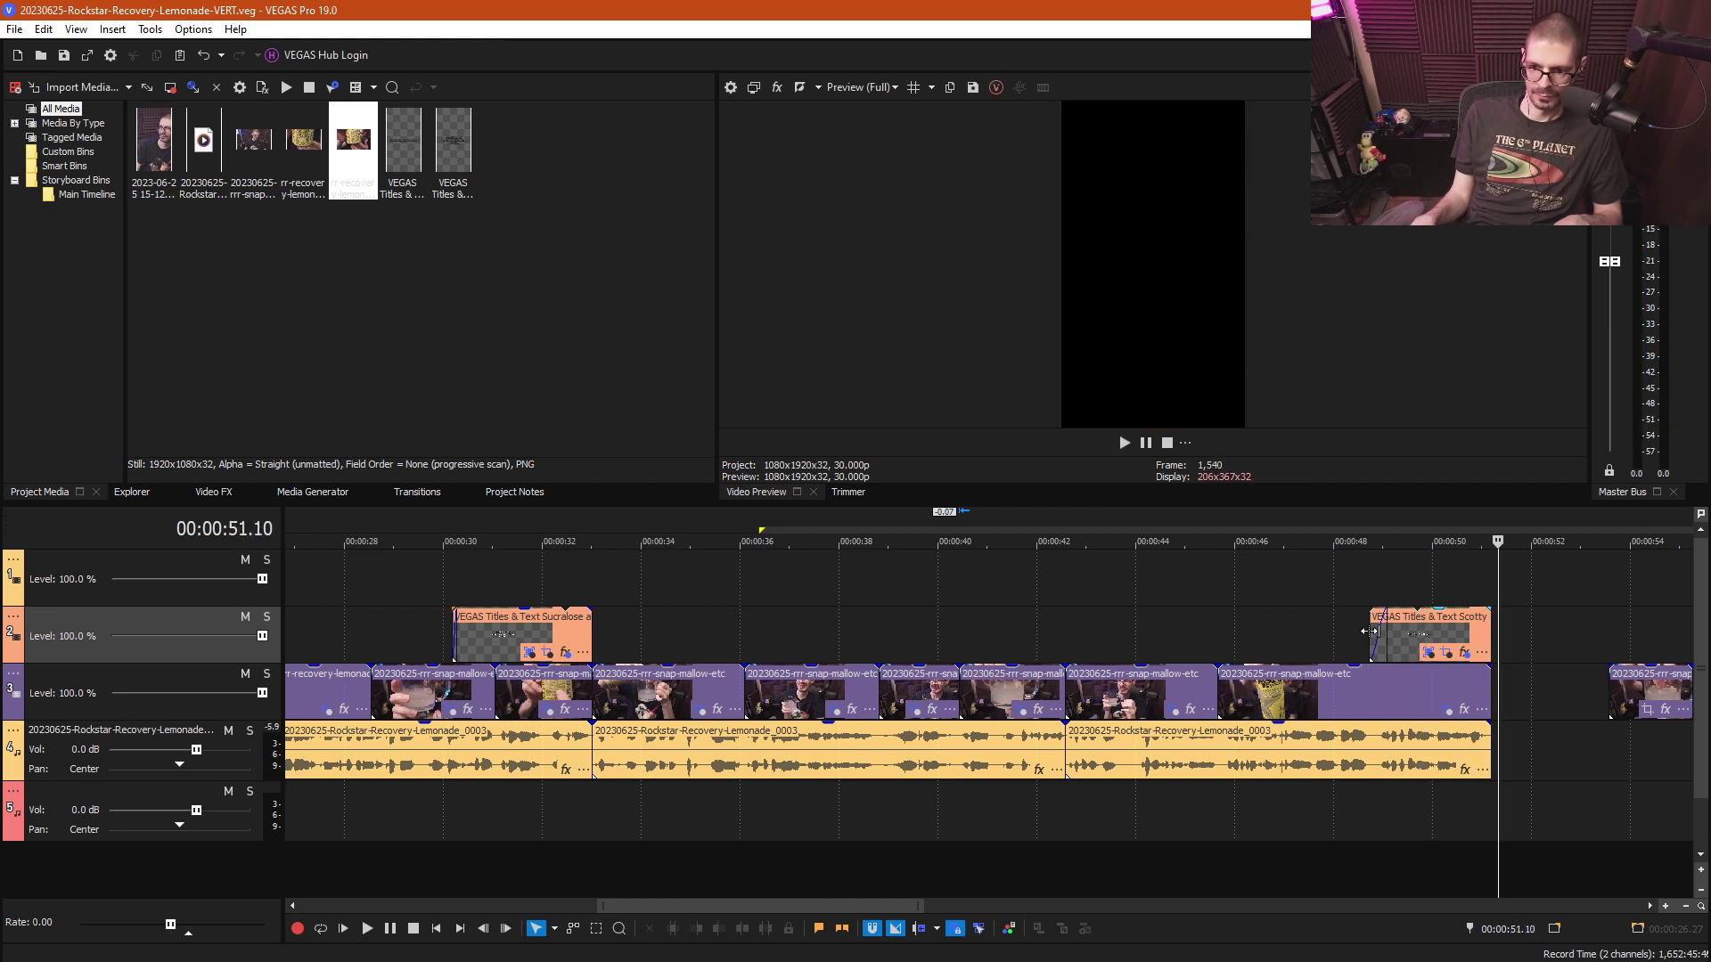
- Extend the closing title's start earlier to just before 00:00:47, save the project and play through to the end
drag(1370, 632, 1280, 634)
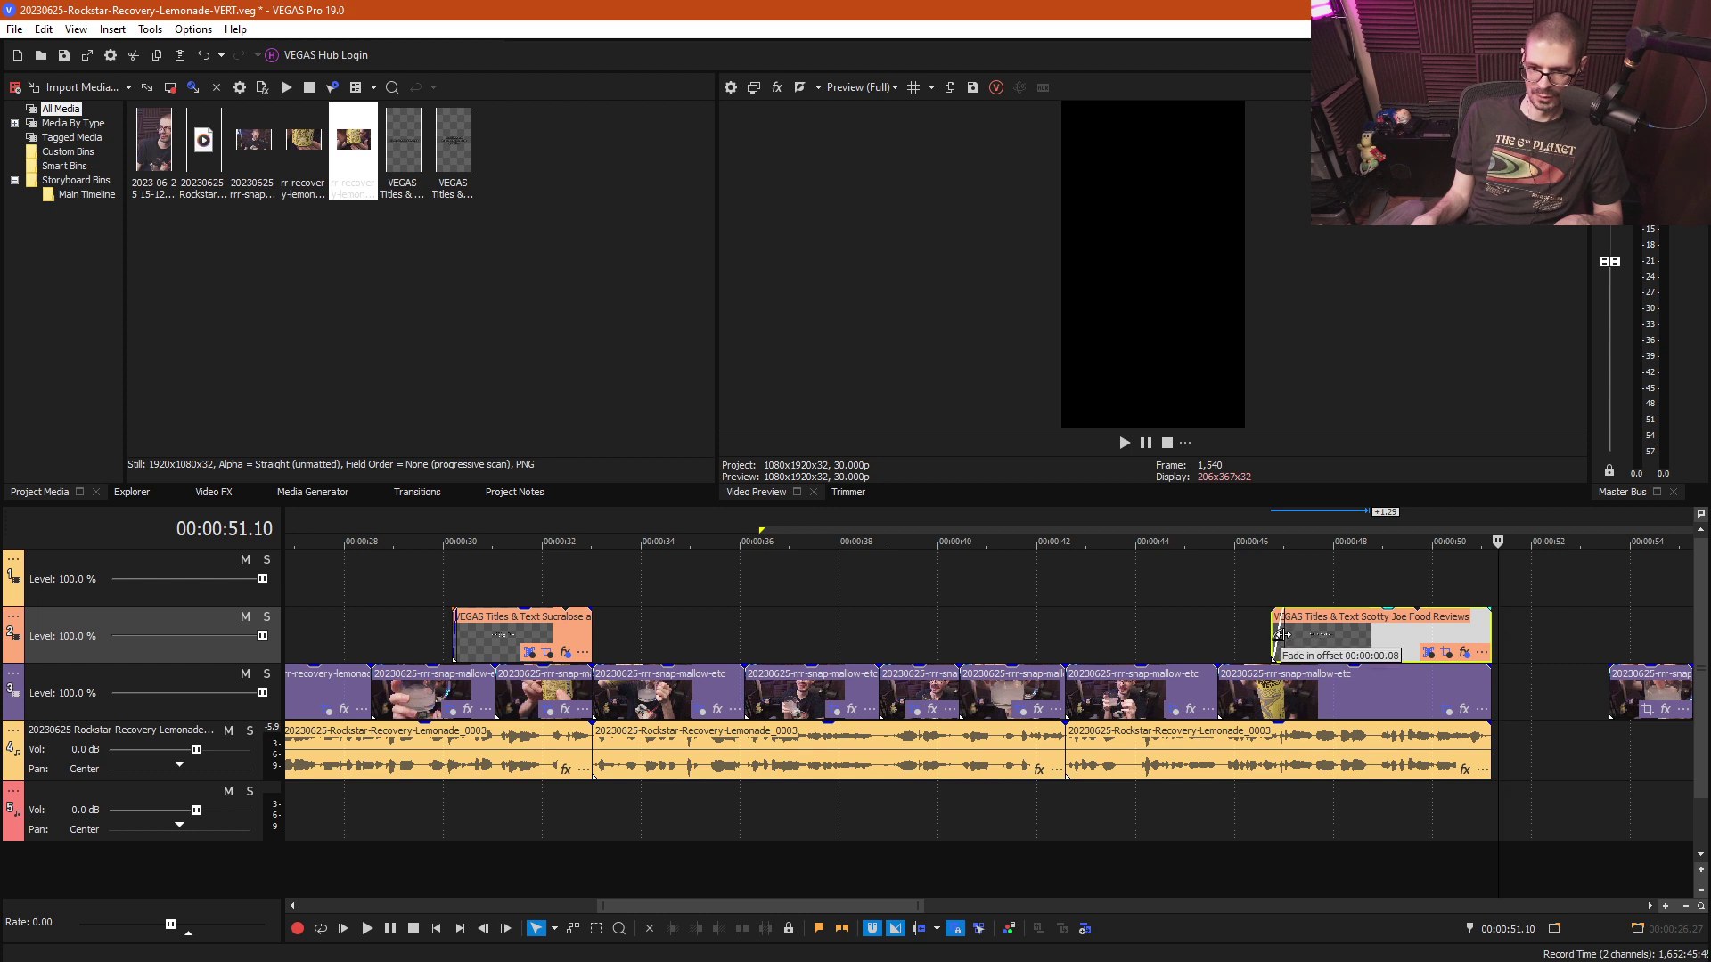
click(1245, 628)
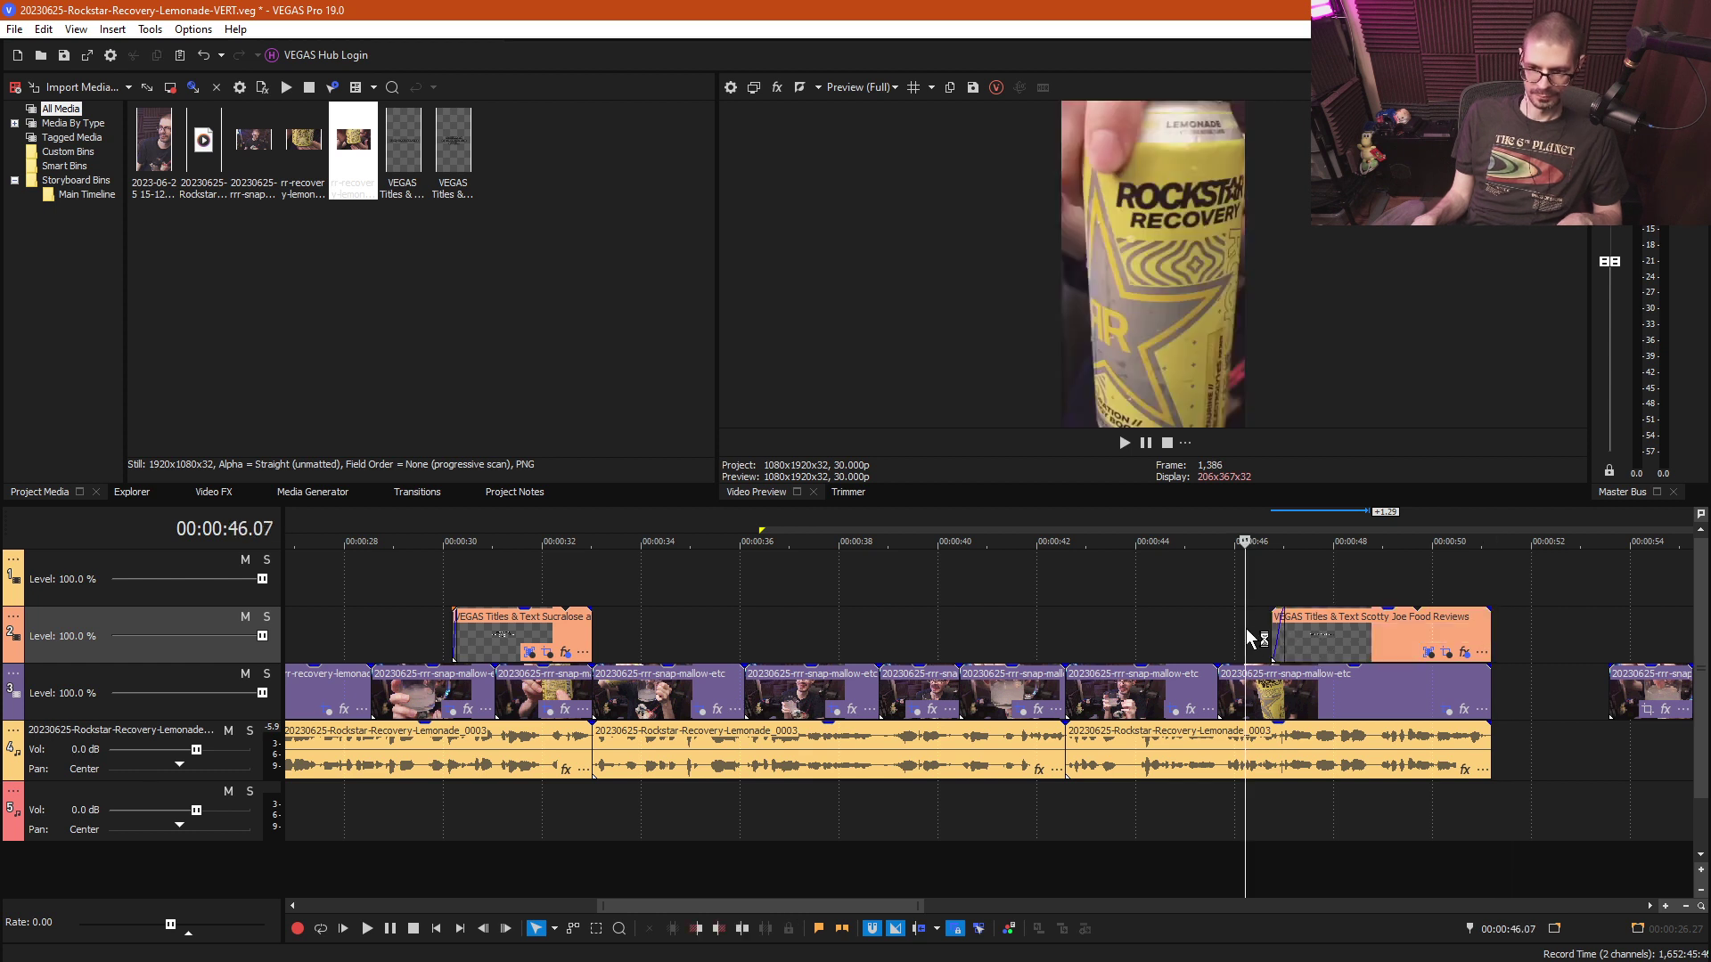
key(ctrl+s)
key(space)
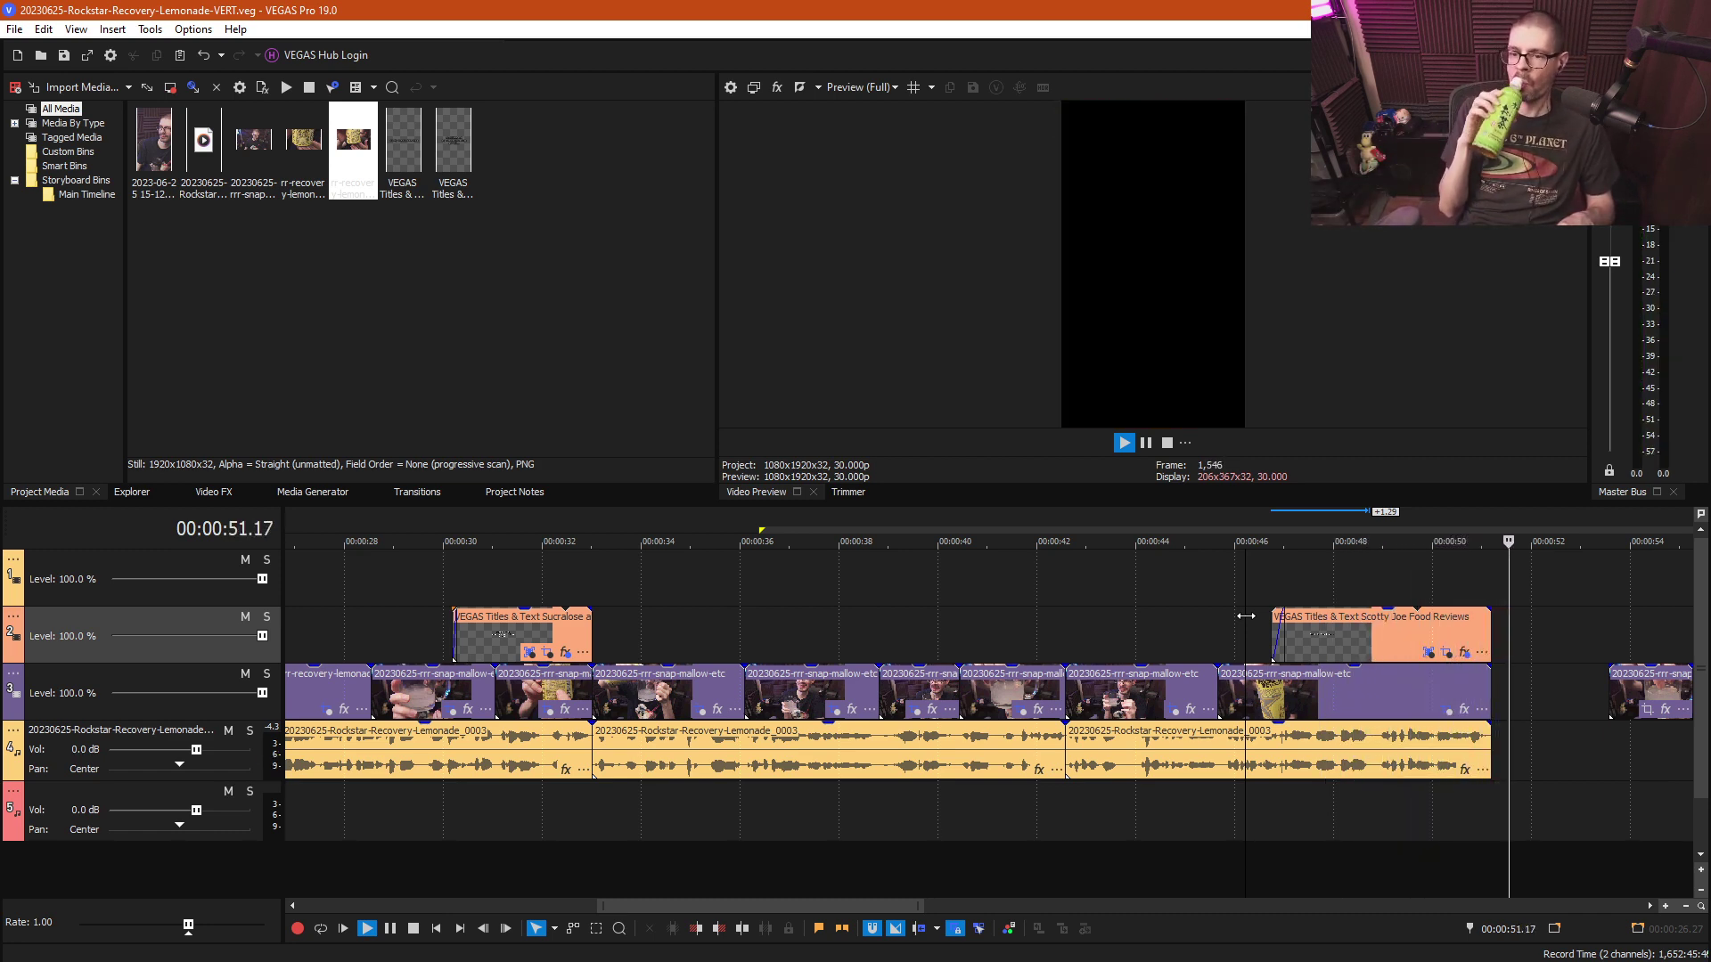
key(Return)
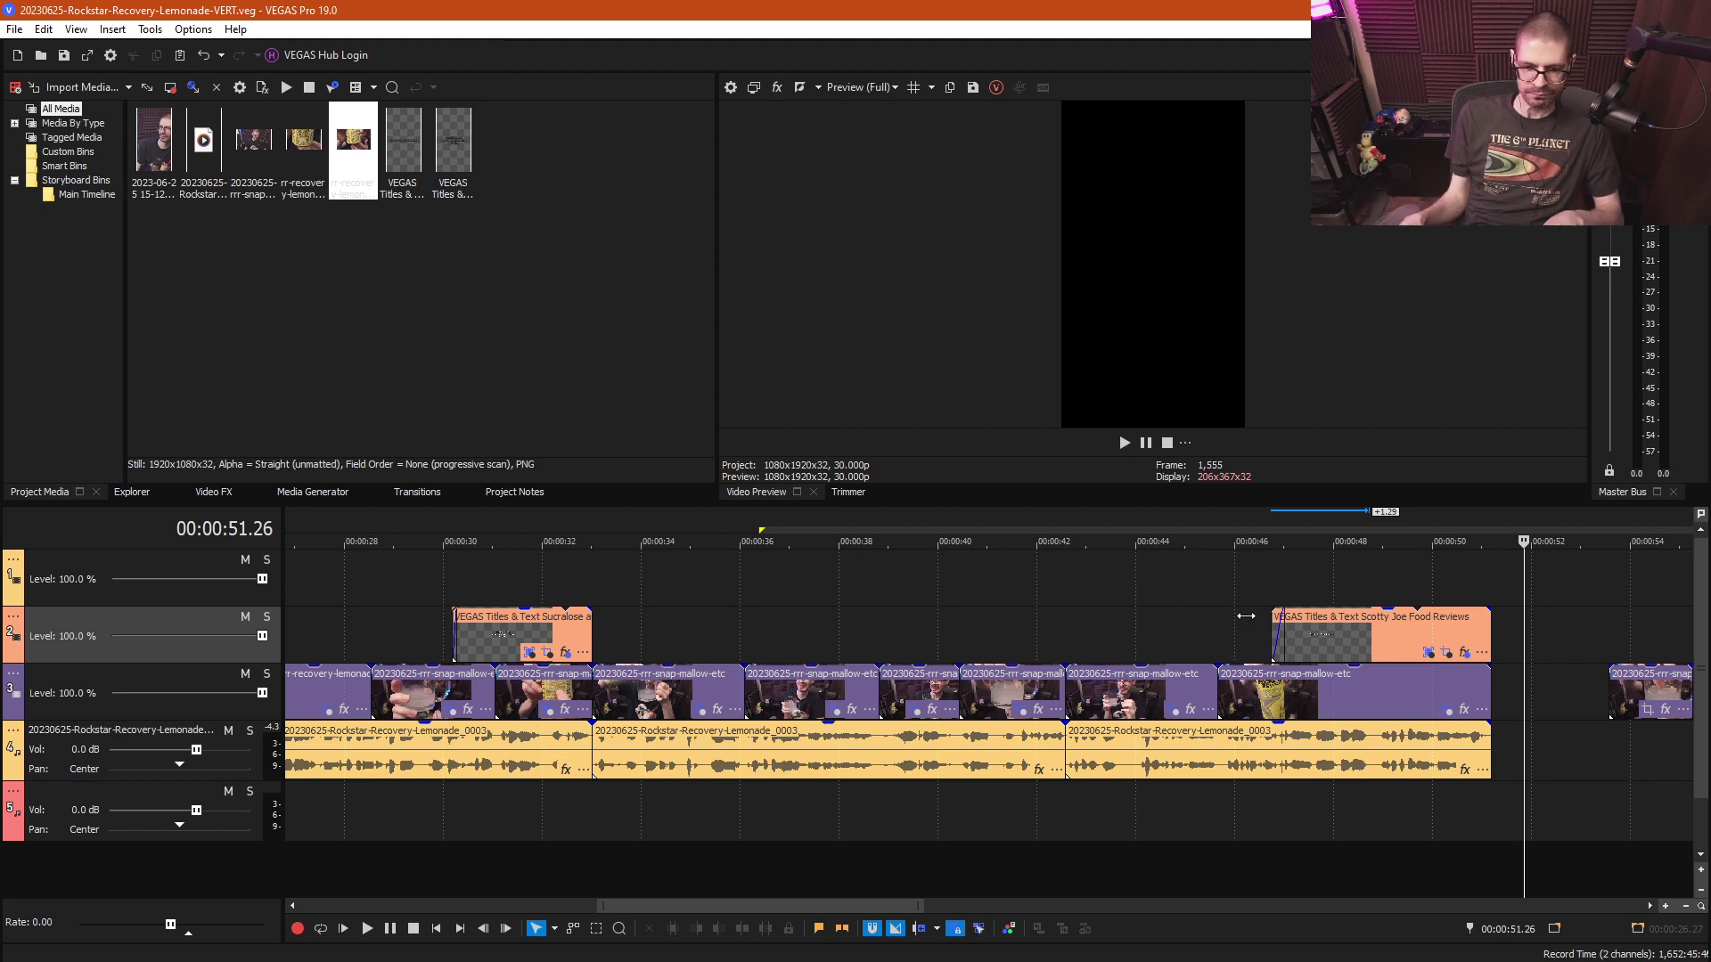
- Select all the leftover clips after the end of the video on the third track and delete them
scroll(980, 642, down, 5)
key(d)
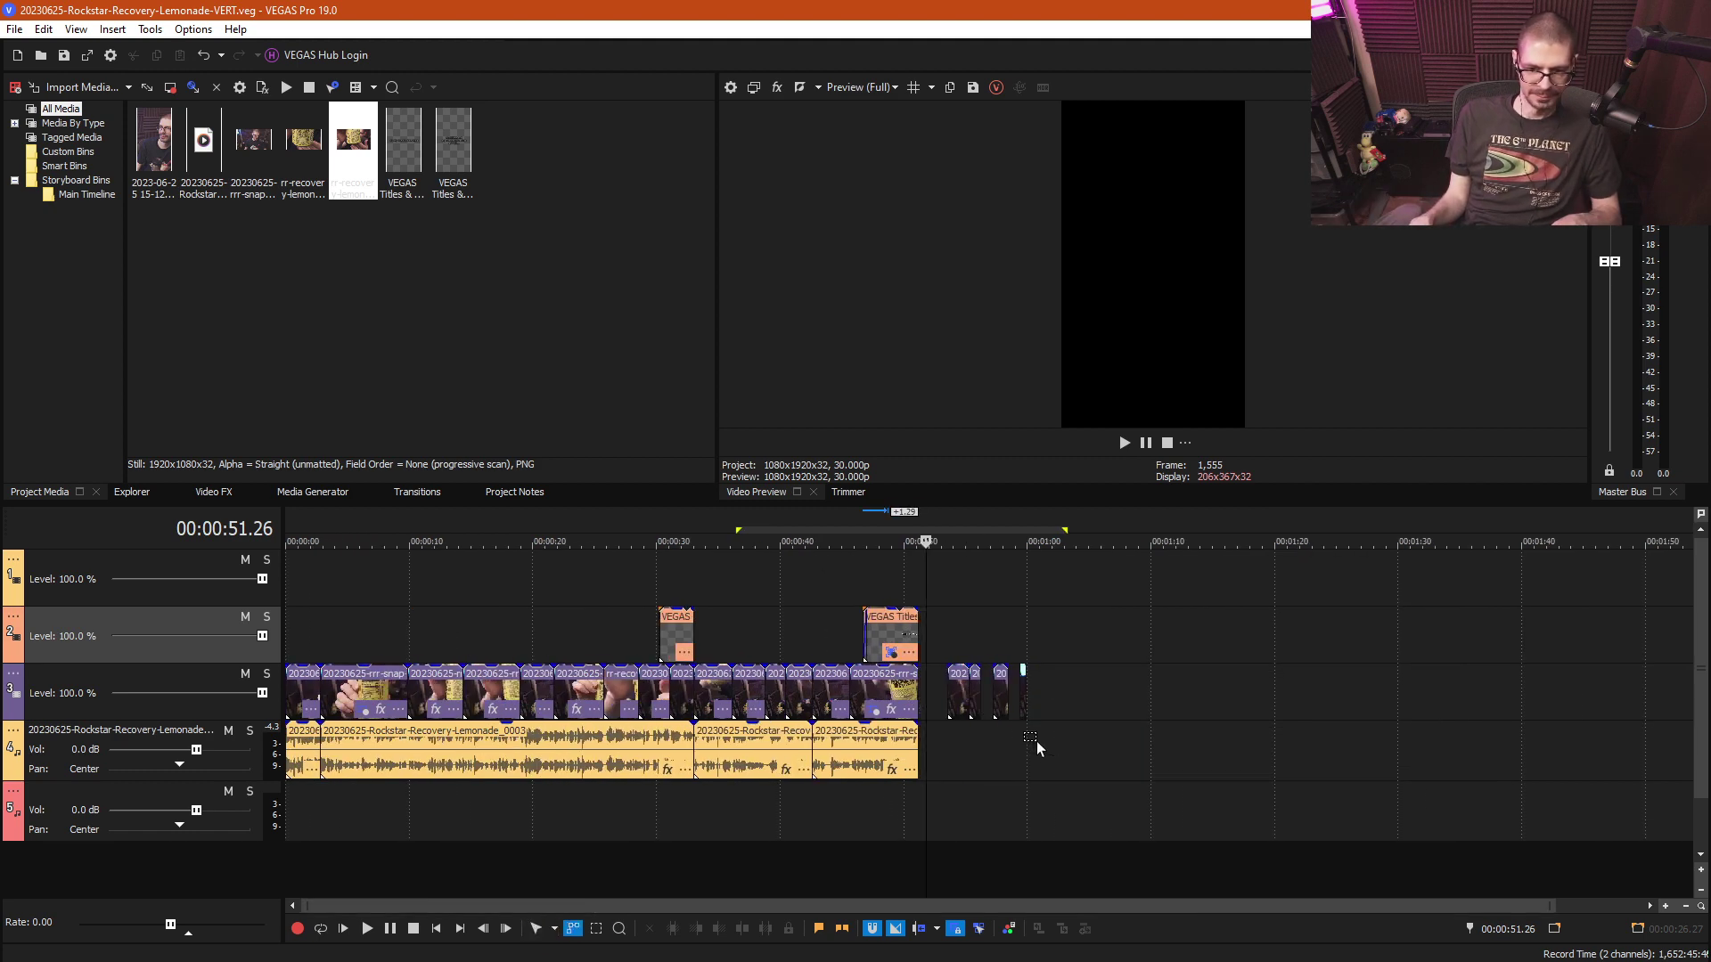
key(d)
drag(1035, 742, 945, 578)
key(Delete)
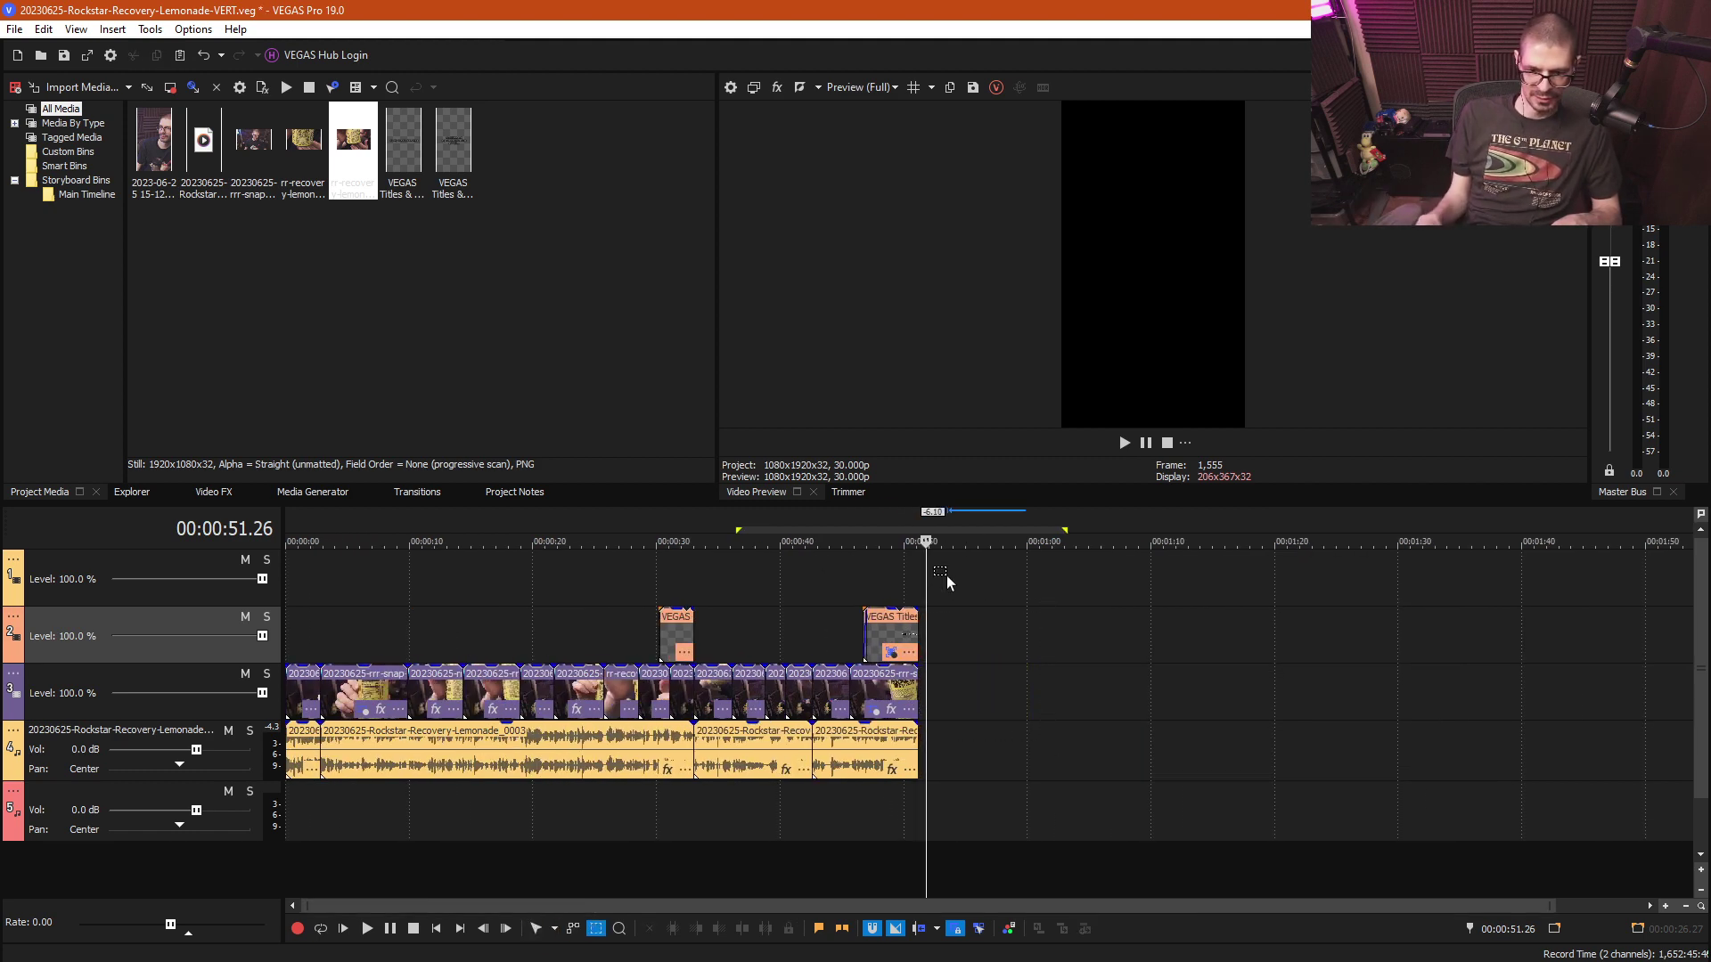
- Return to the normal edit tool, save the project and look over the finished timeline from the beginning
click(1021, 611)
key(ctrl+d)
key(ctrl+z)
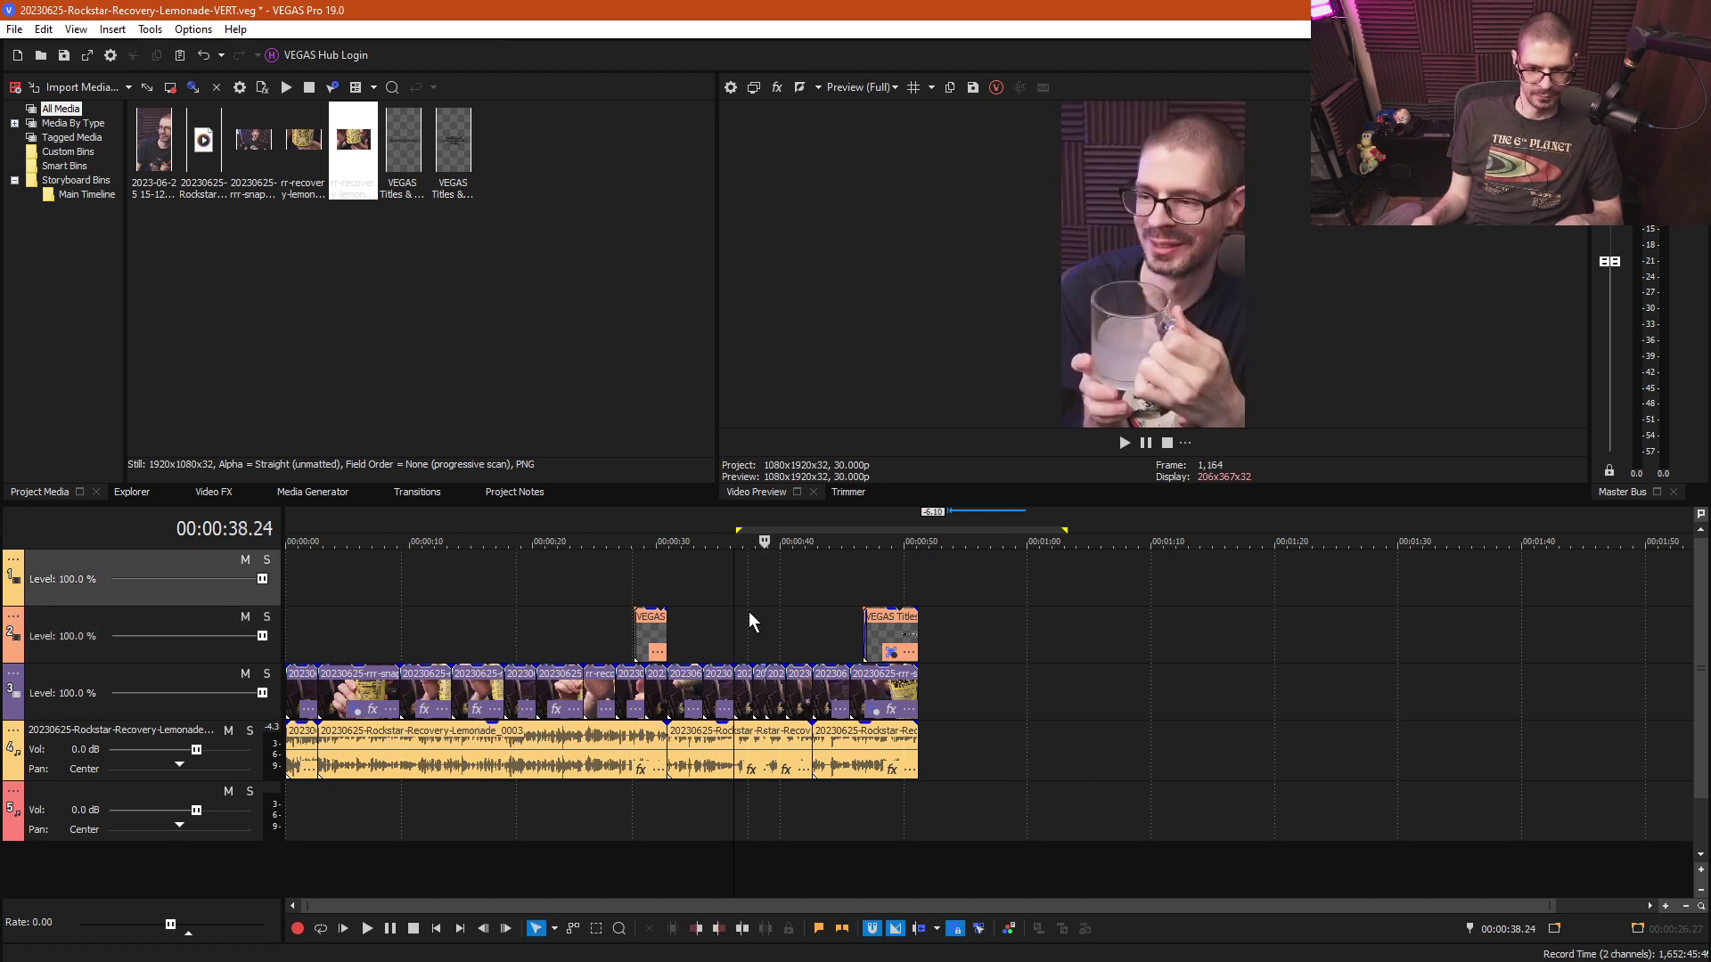
key(ctrl+y)
click(301, 637)
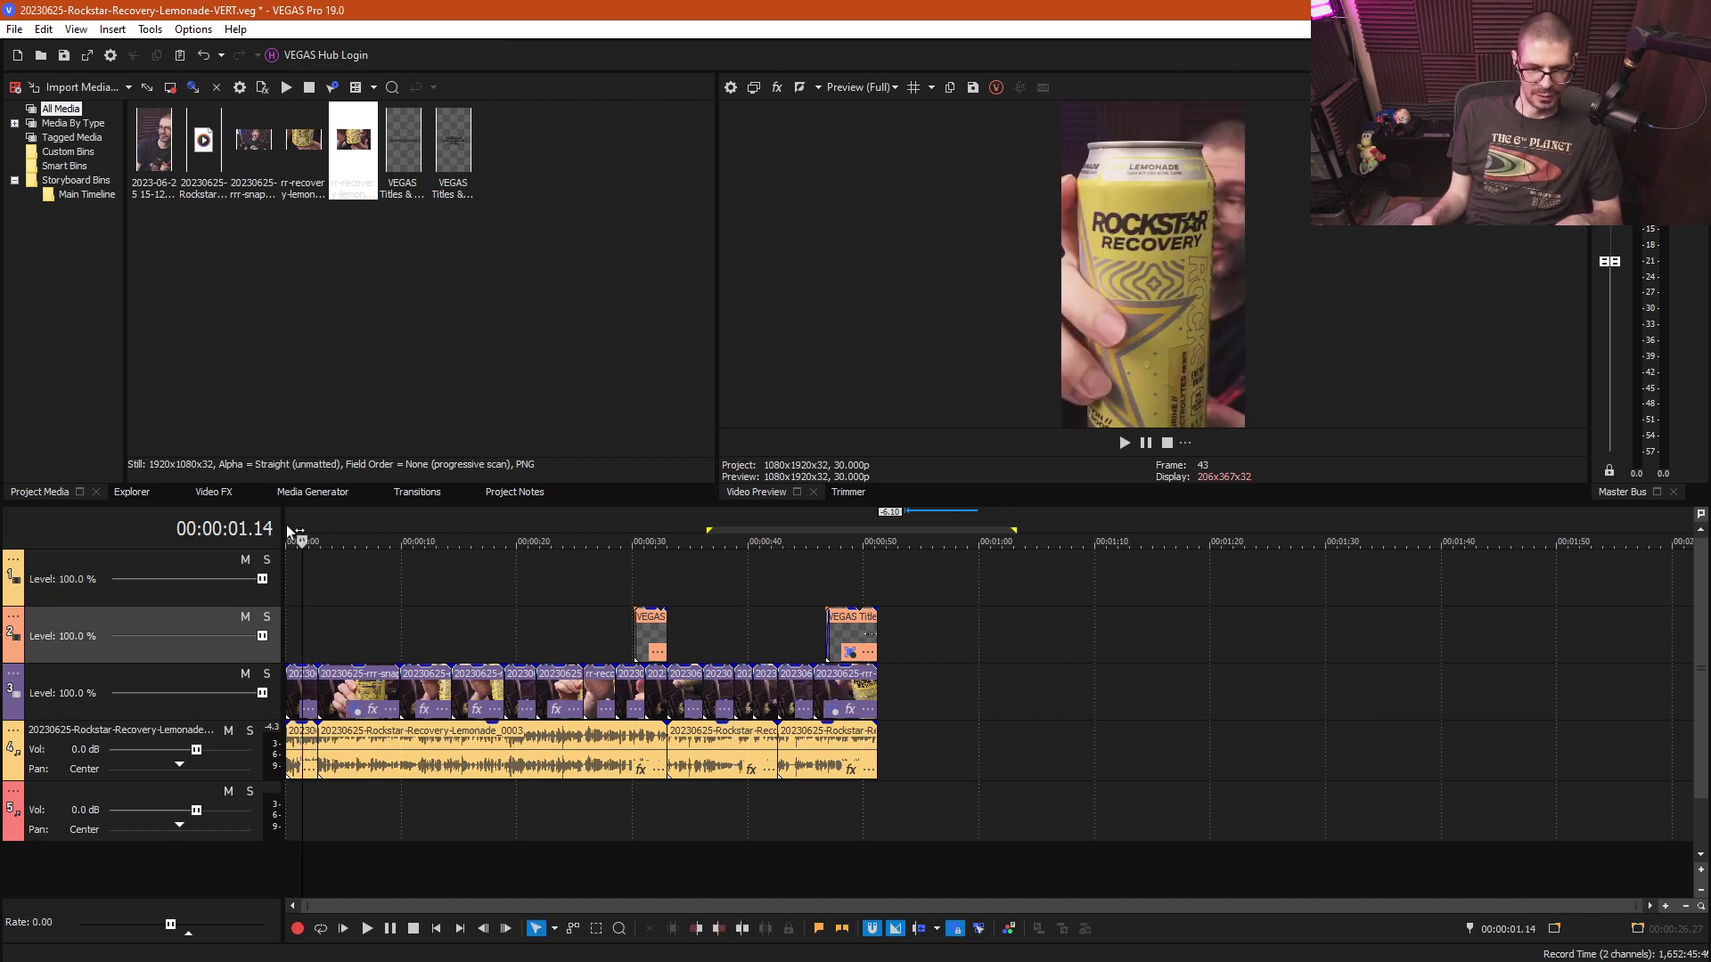
click(286, 525)
click(530, 617)
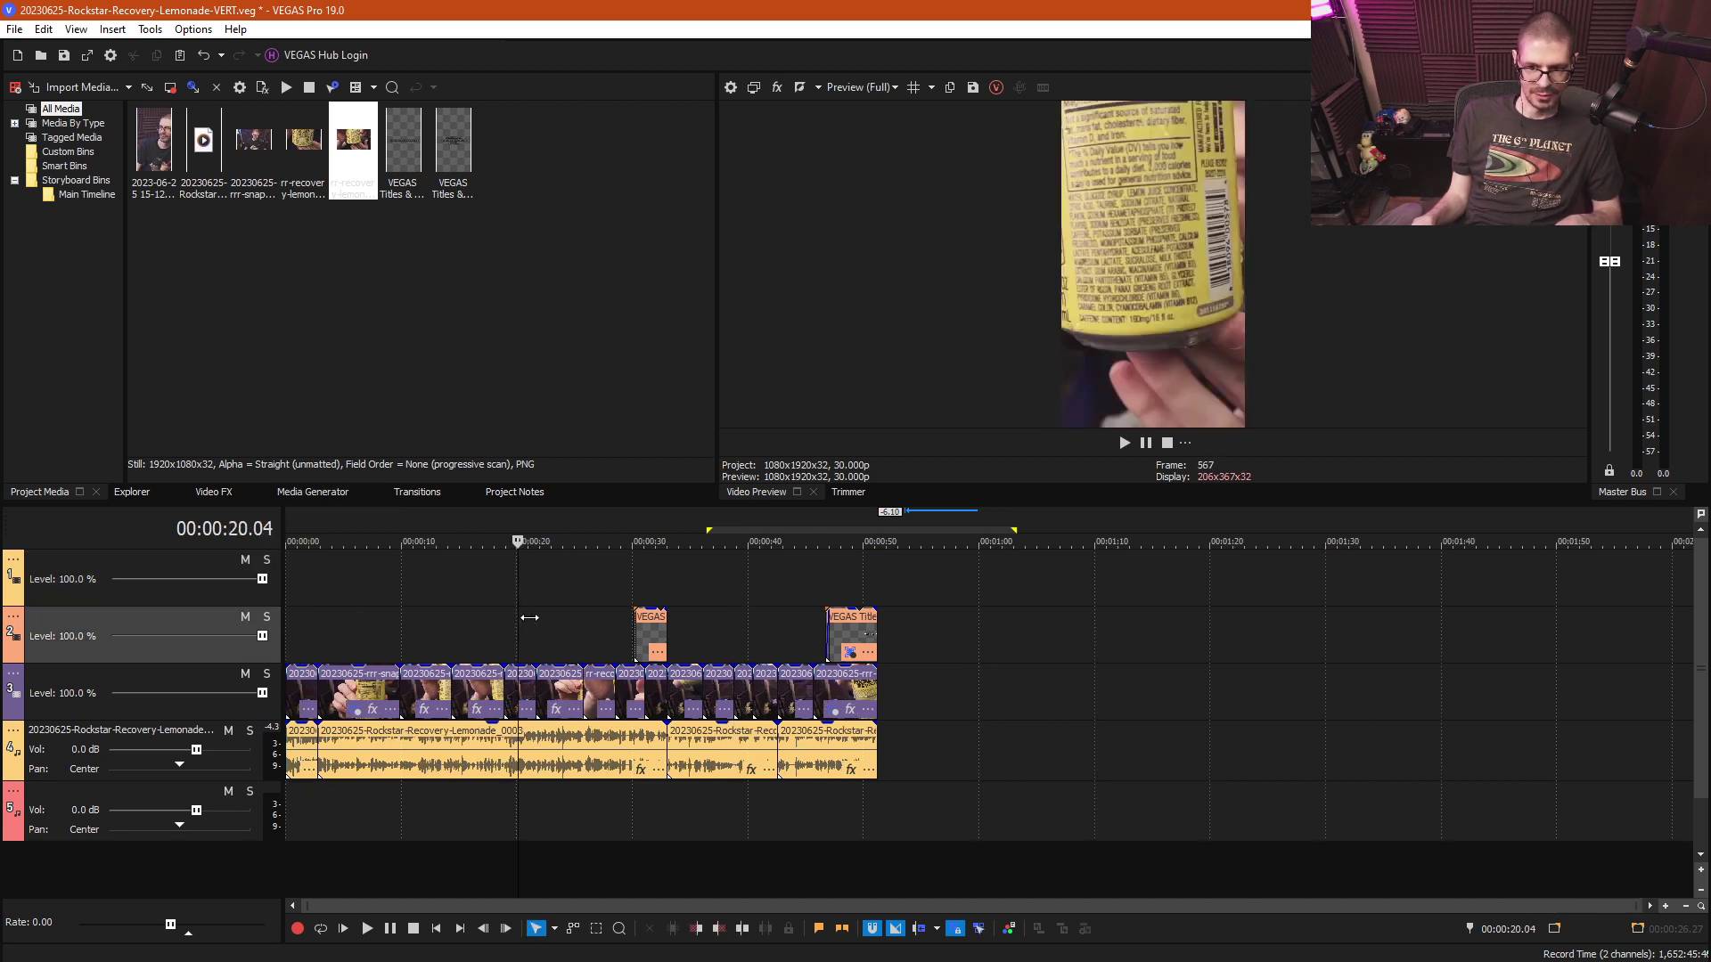
drag(529, 618, 316, 616)
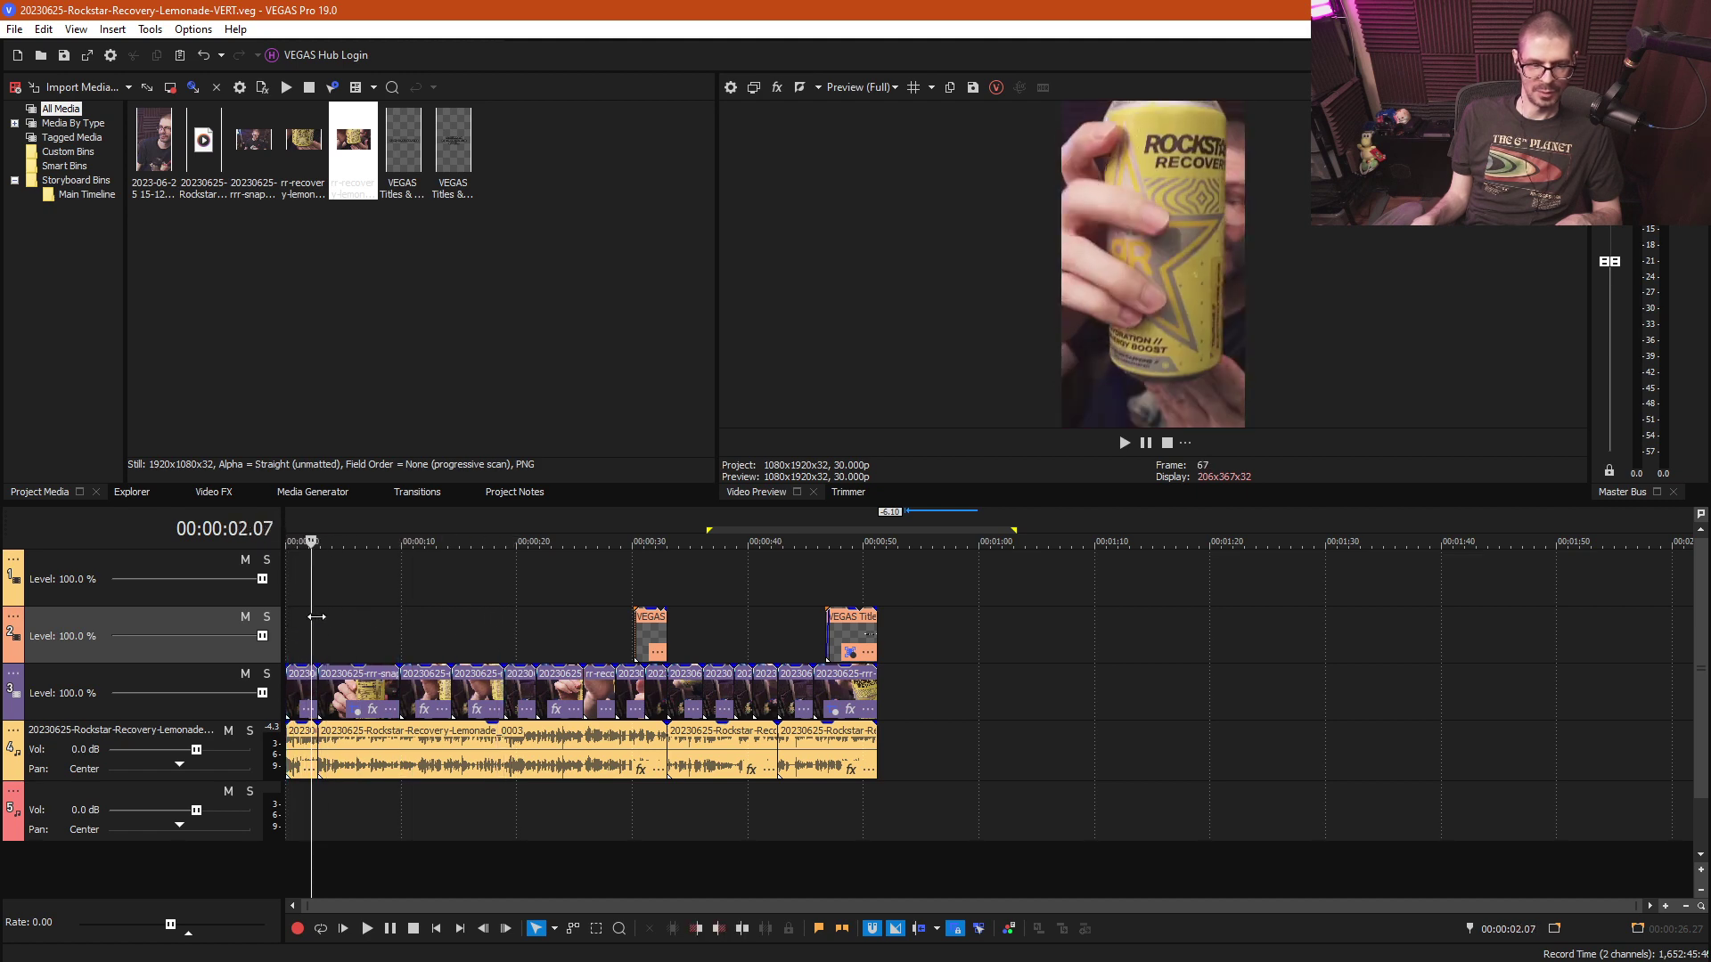
click(381, 265)
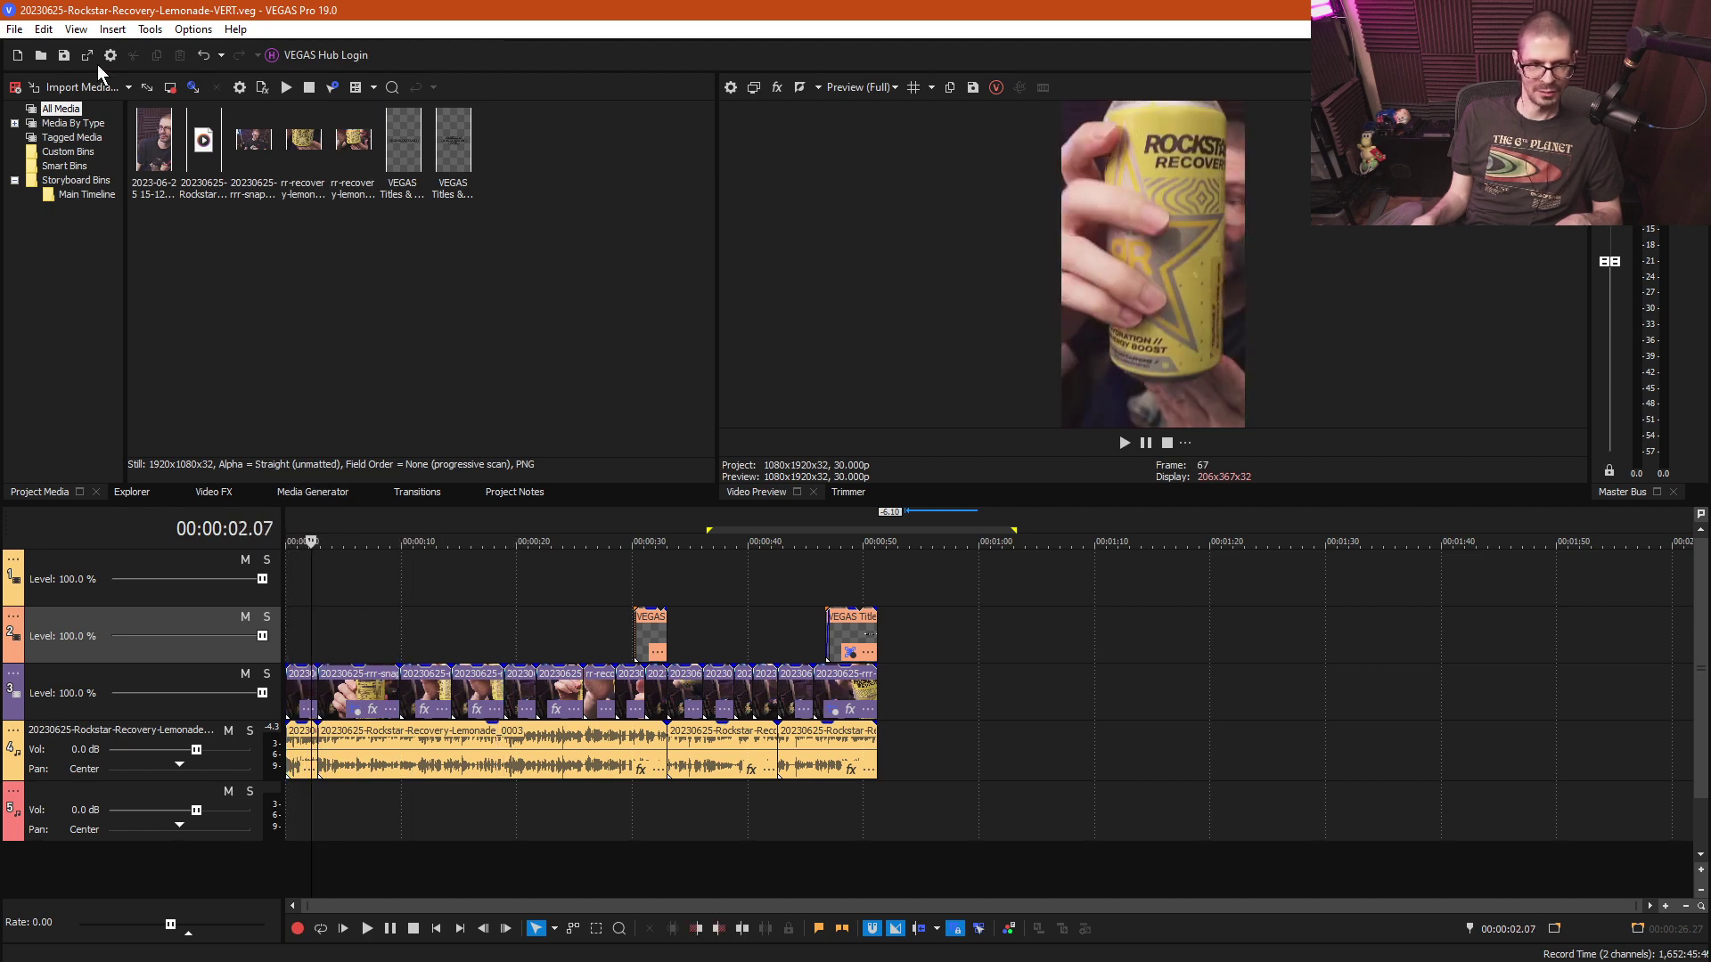
- Open the render settings for the vertical video and select the SW Vertical LLHQ 1080p 29.97 fps (NVENC) template
click(16, 29)
click(43, 29)
click(15, 30)
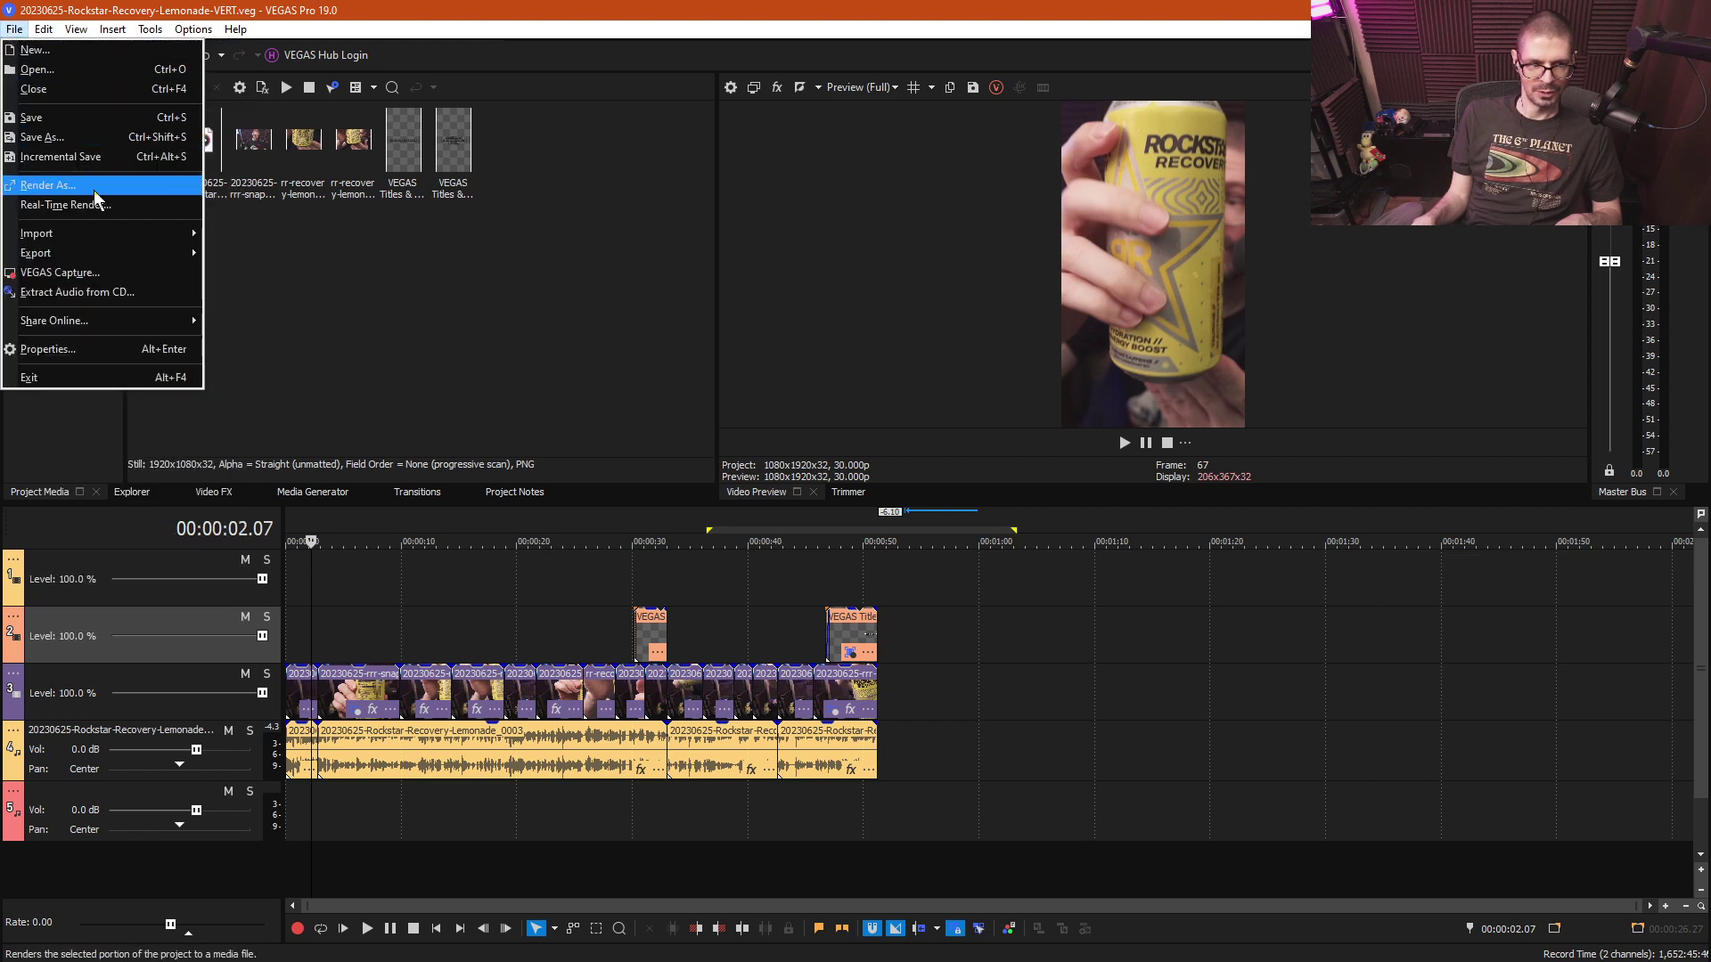
click(105, 182)
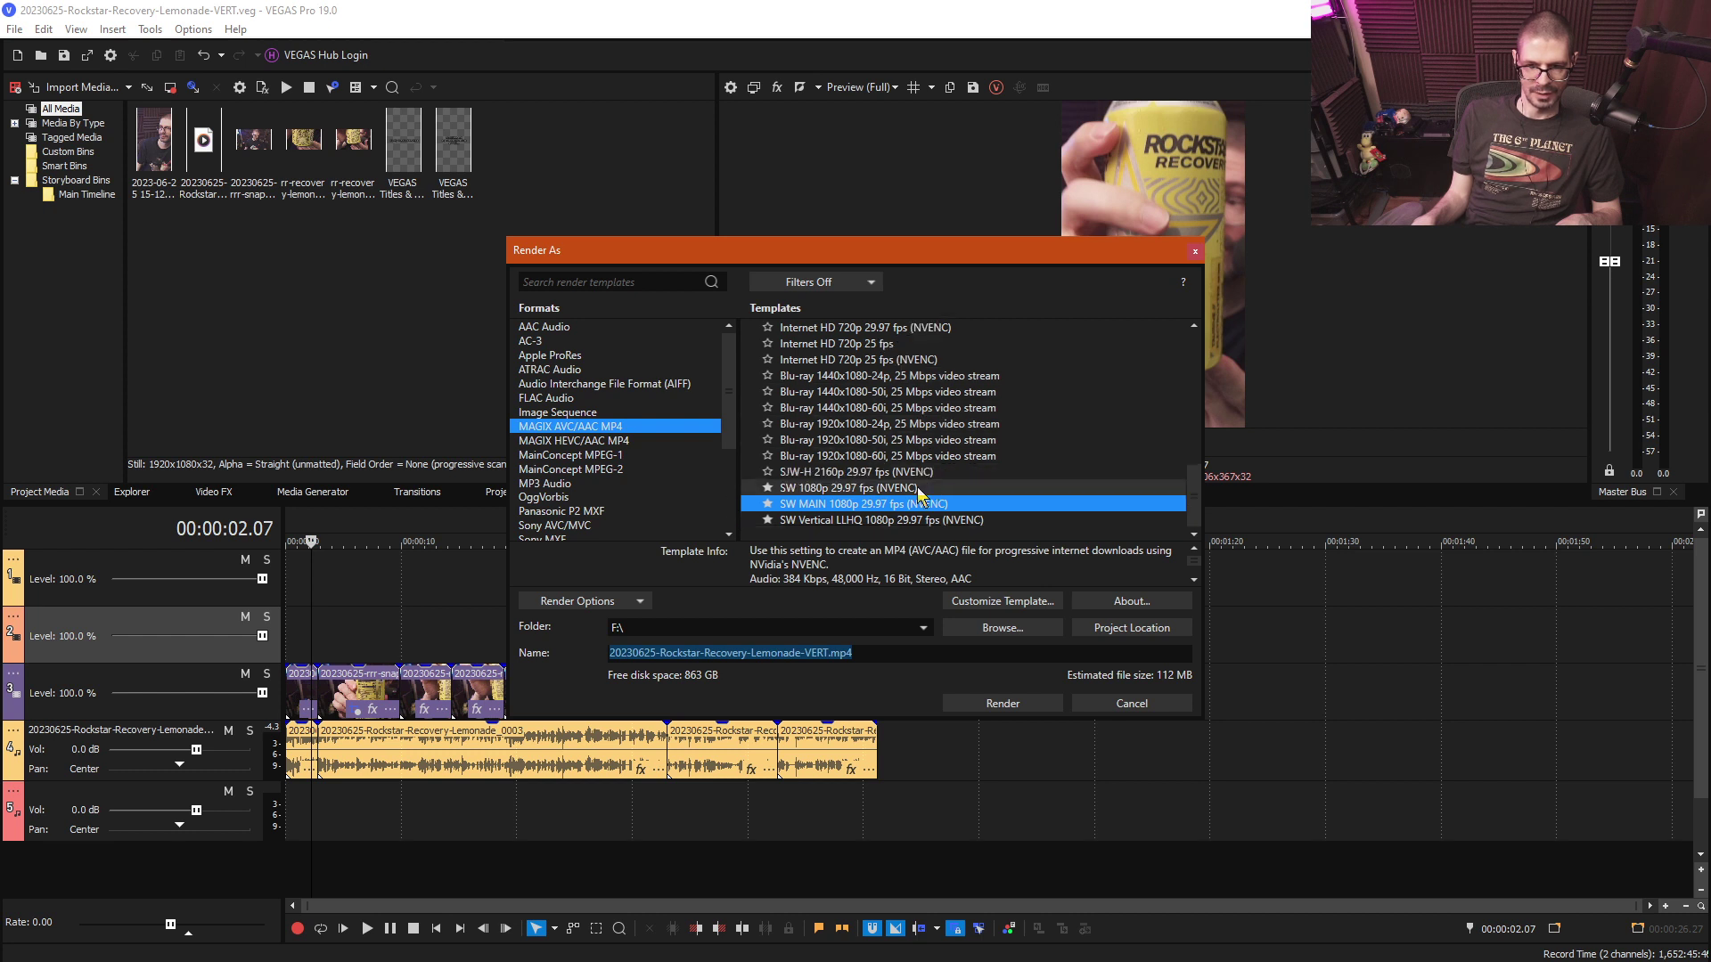
click(857, 520)
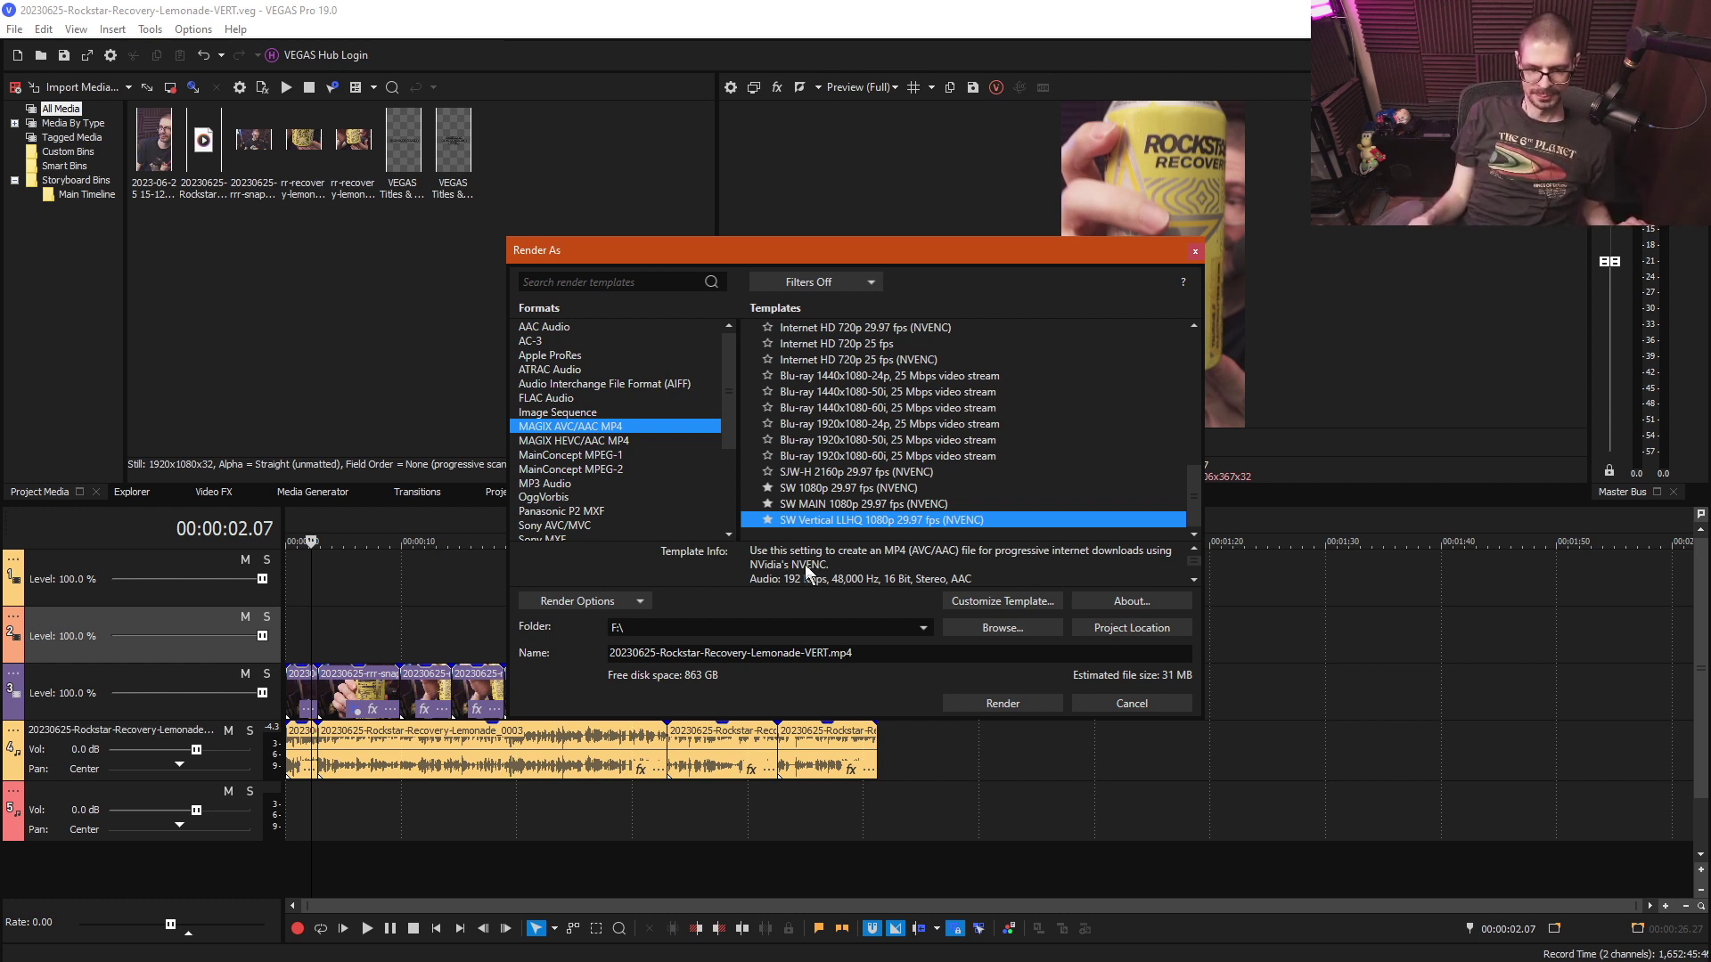
scroll(658, 451, down, 5)
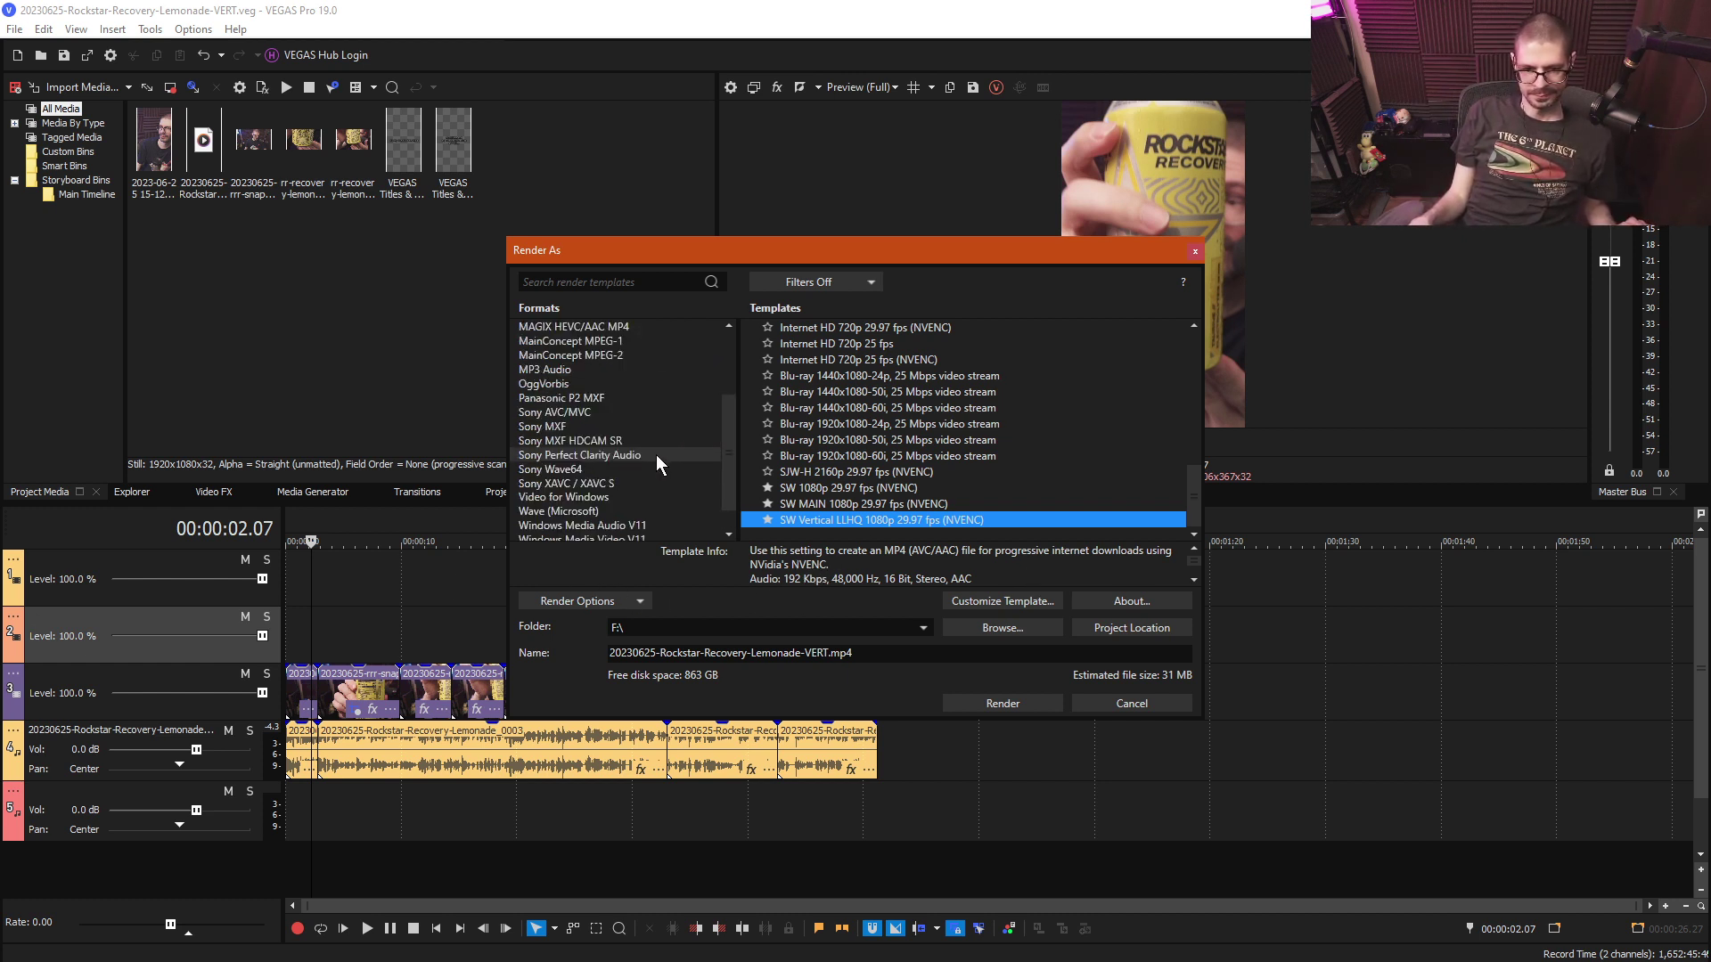
scroll(656, 455, up, 5)
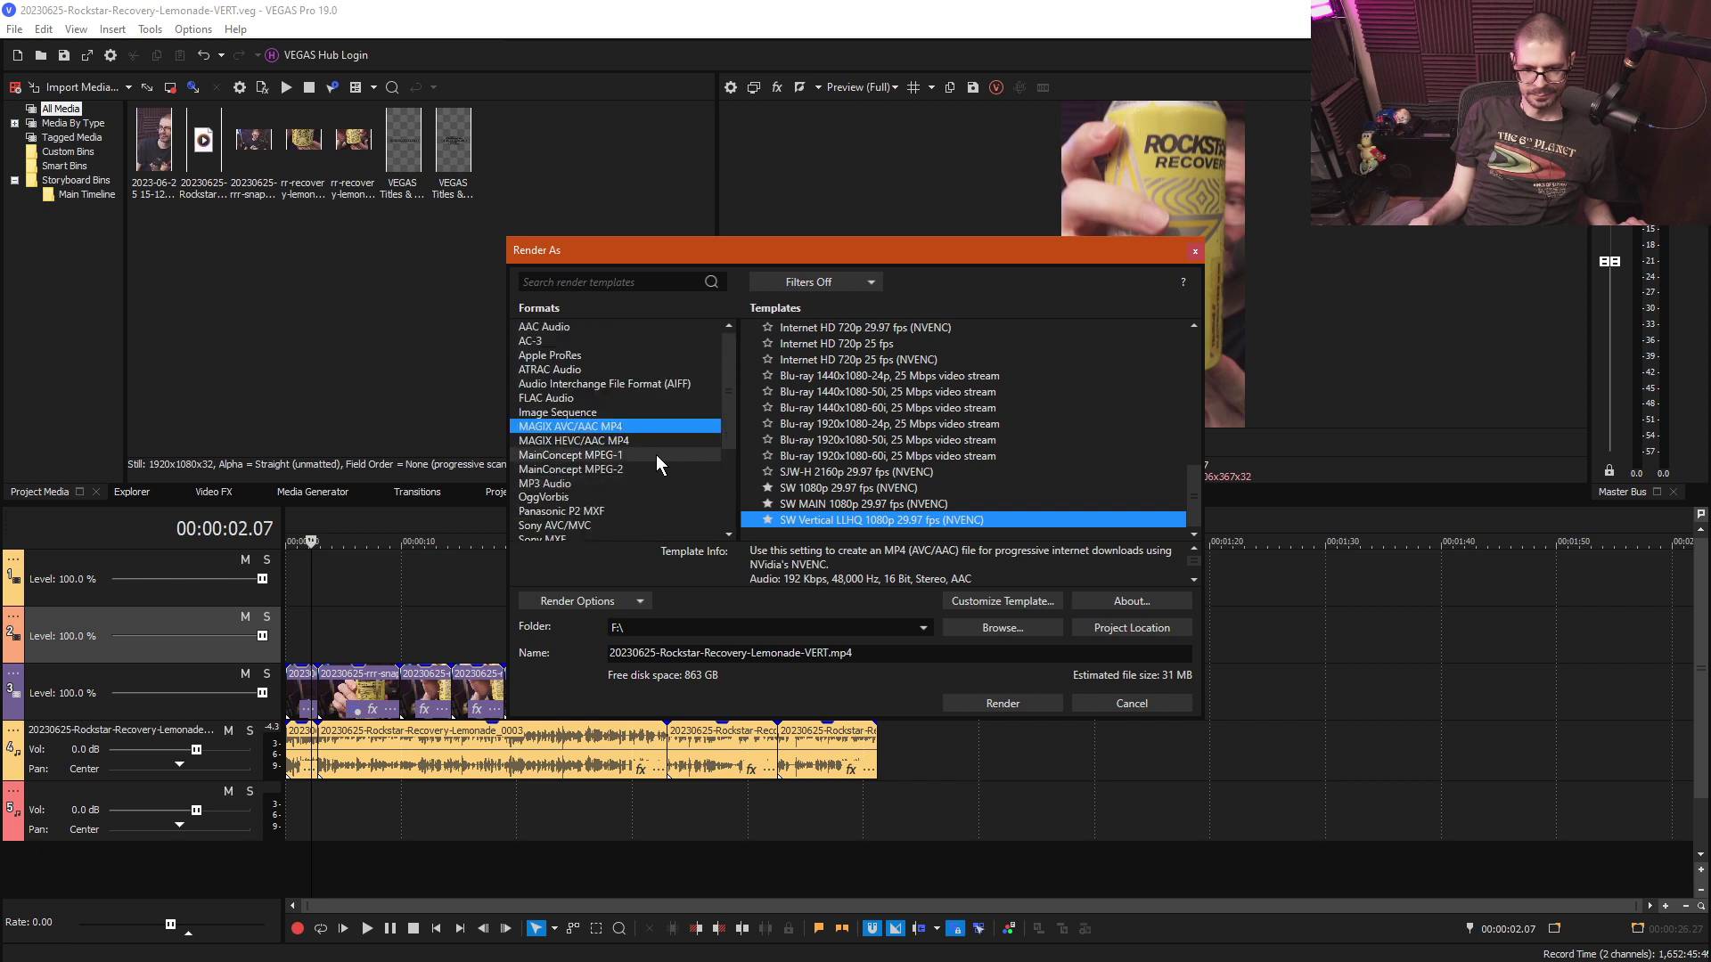
- Reselect MAGIX AVC/AAC MP4 with the SW Vertical LLHQ template and render 20230625-Rockstar-Recovery-Lemonade-VERT.mp4 to F:\
click(562, 442)
click(602, 428)
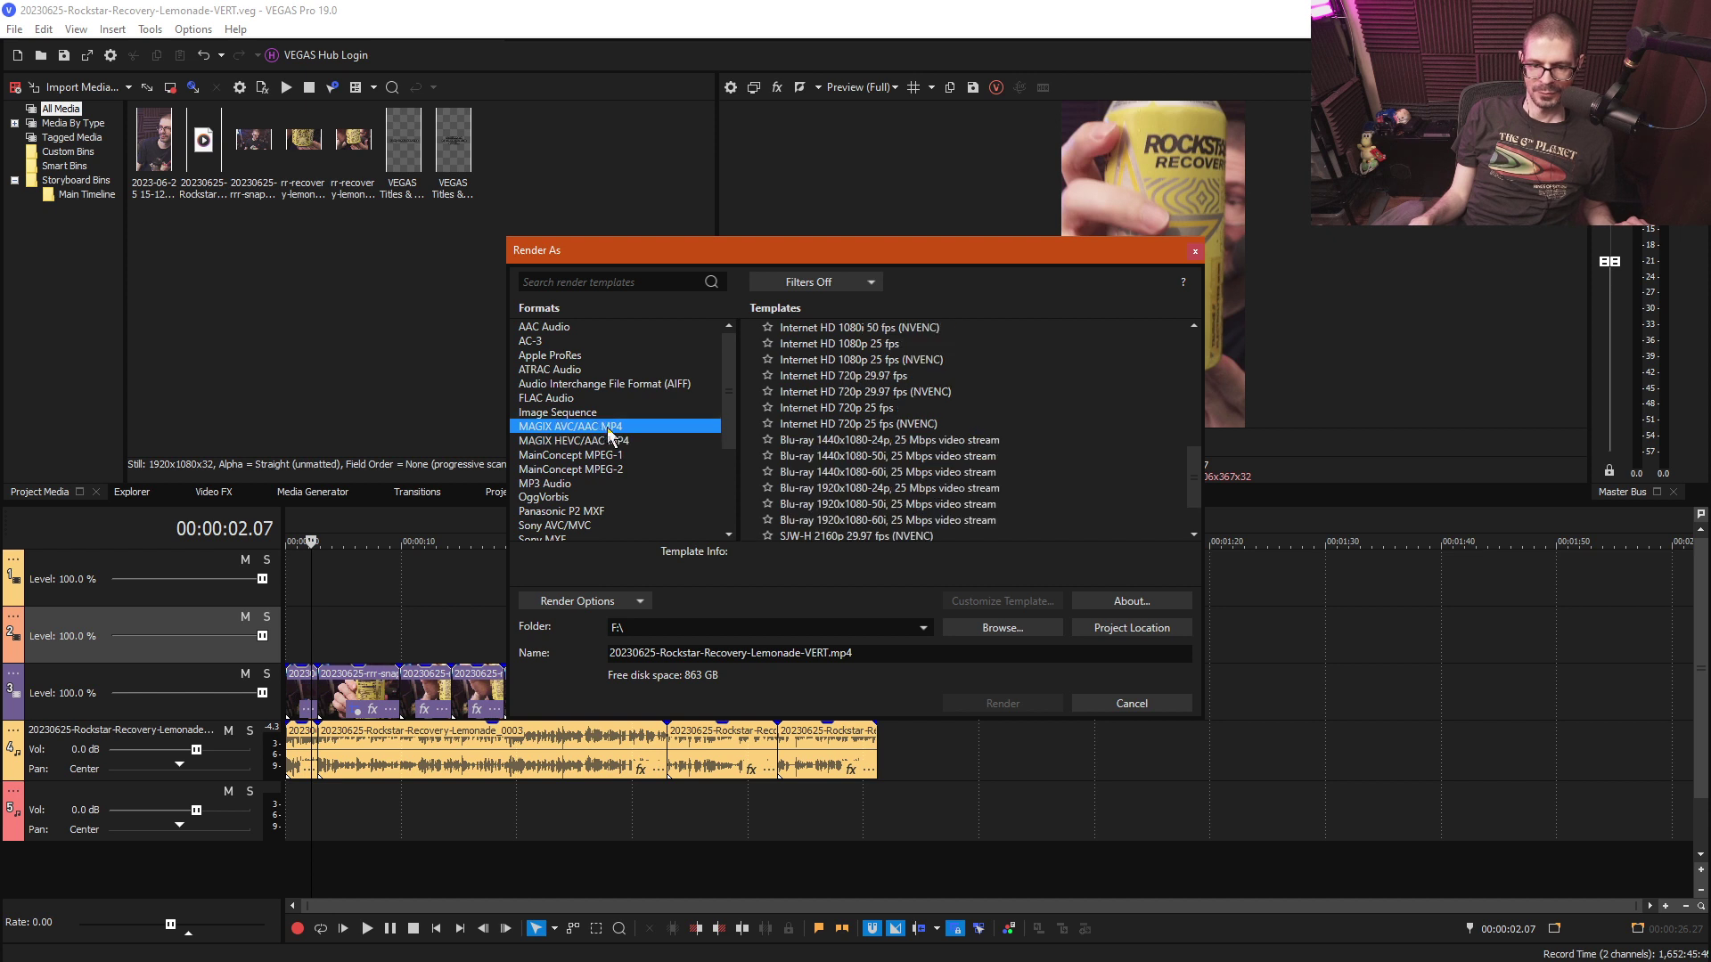
scroll(820, 499, down, 2)
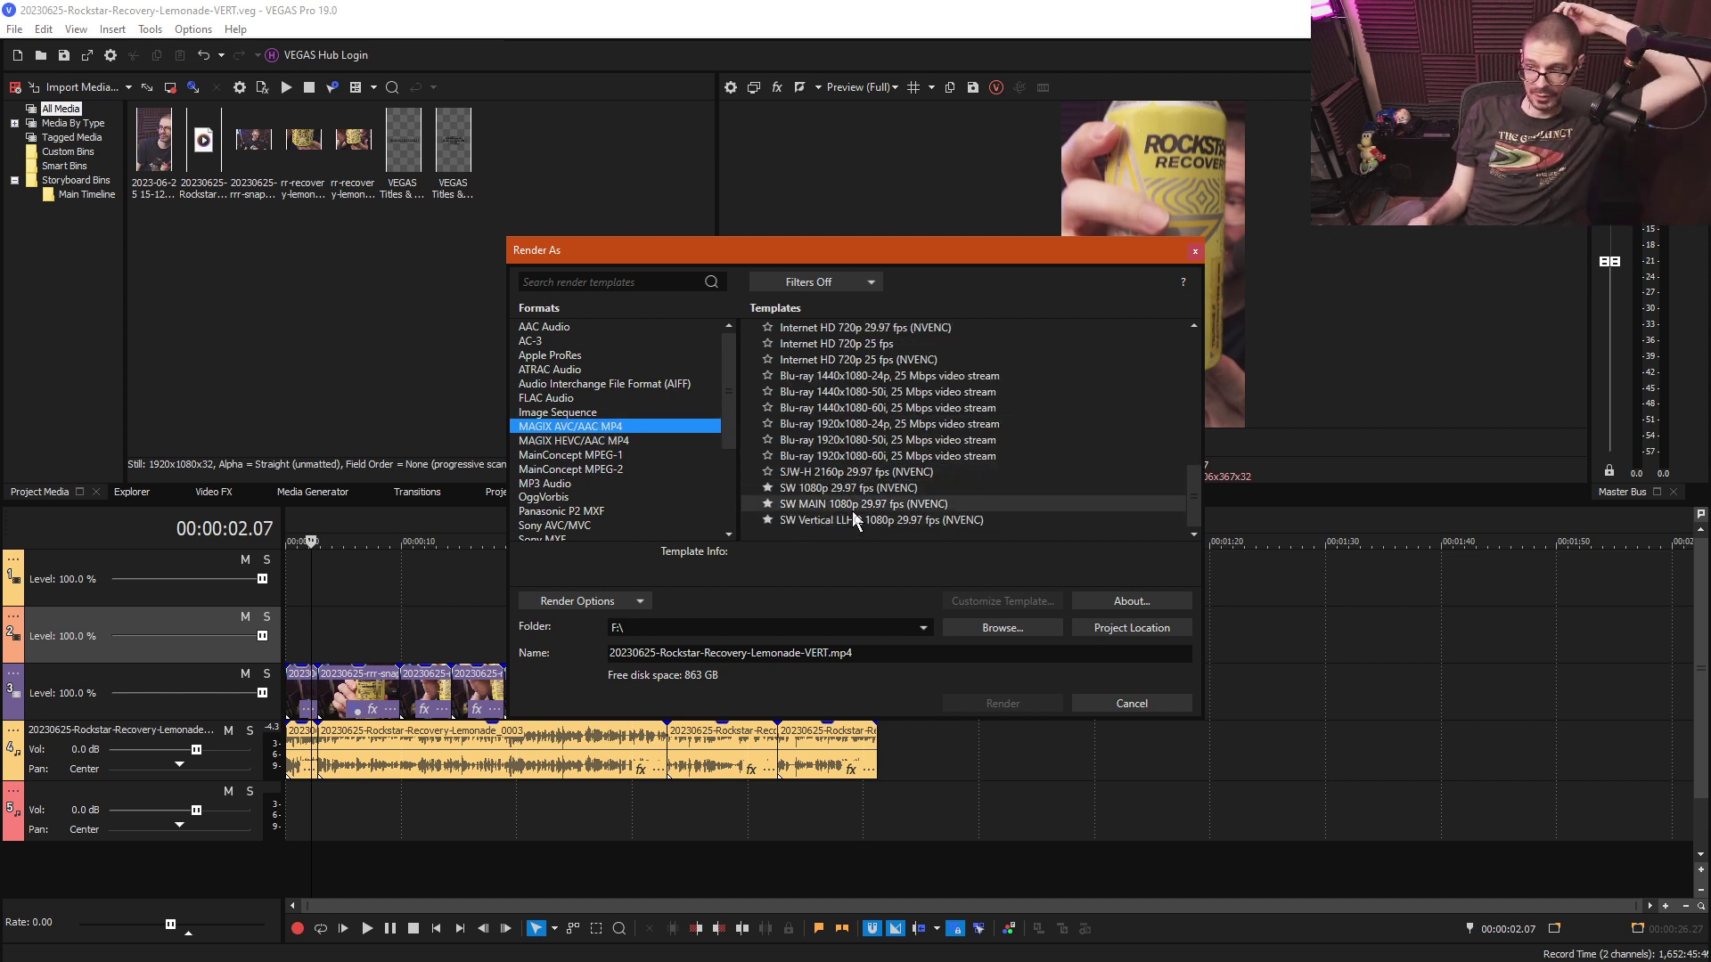
click(851, 520)
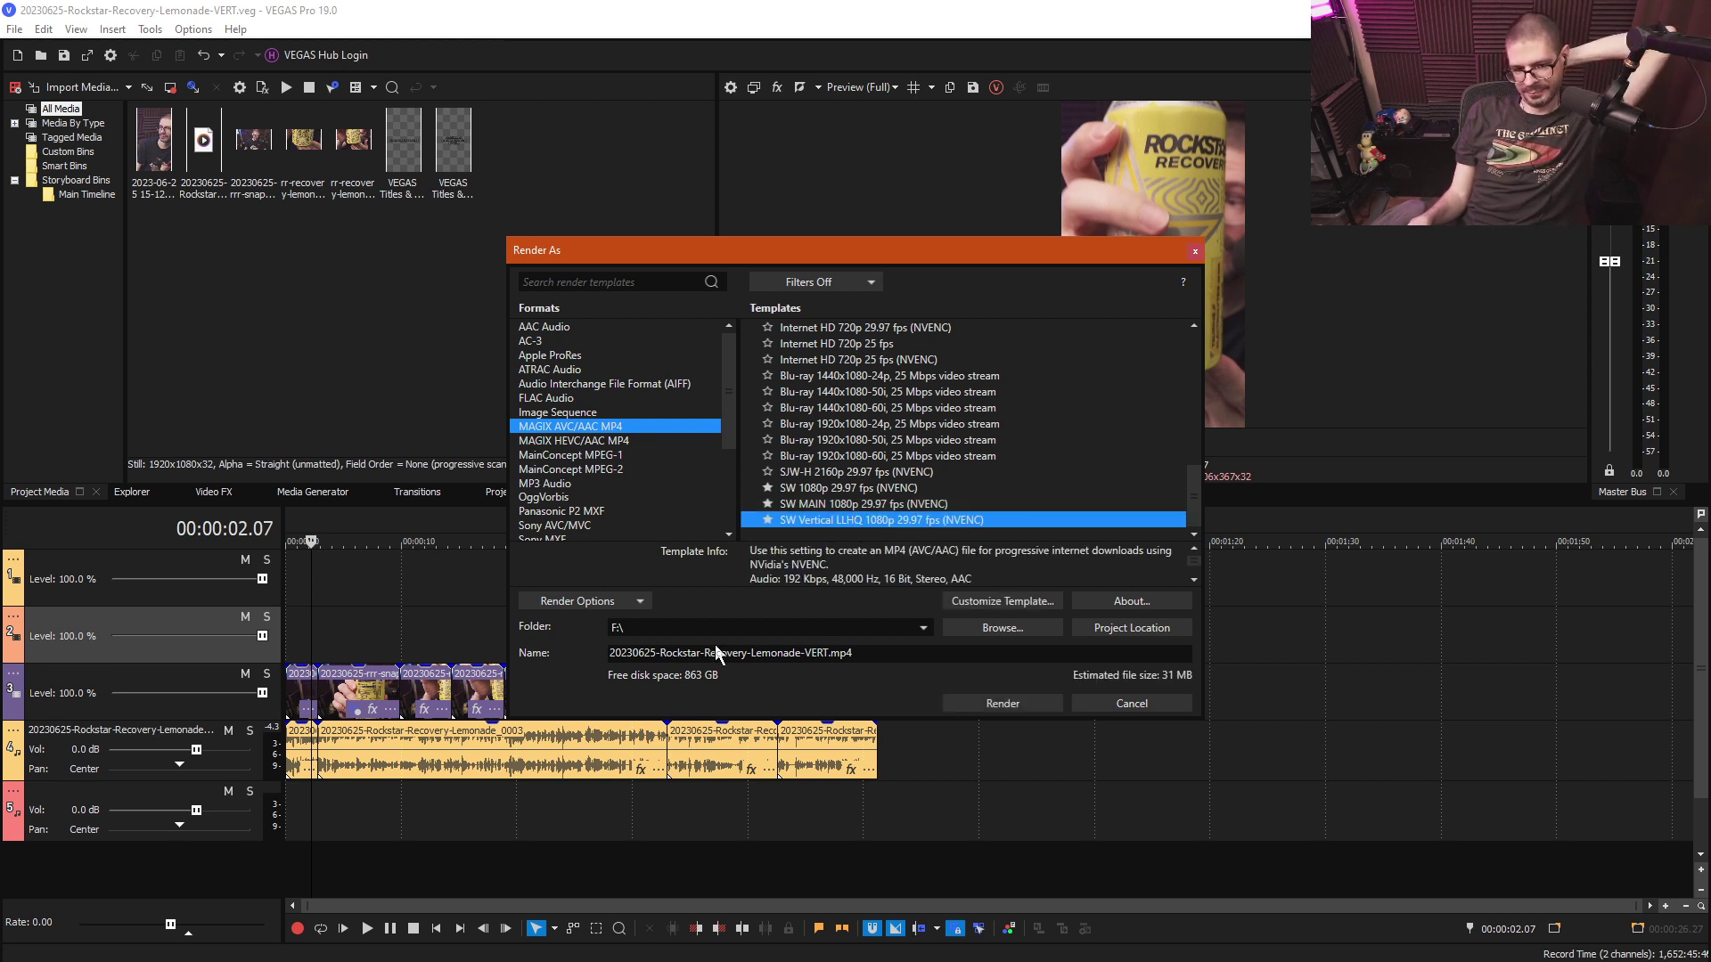
click(1024, 709)
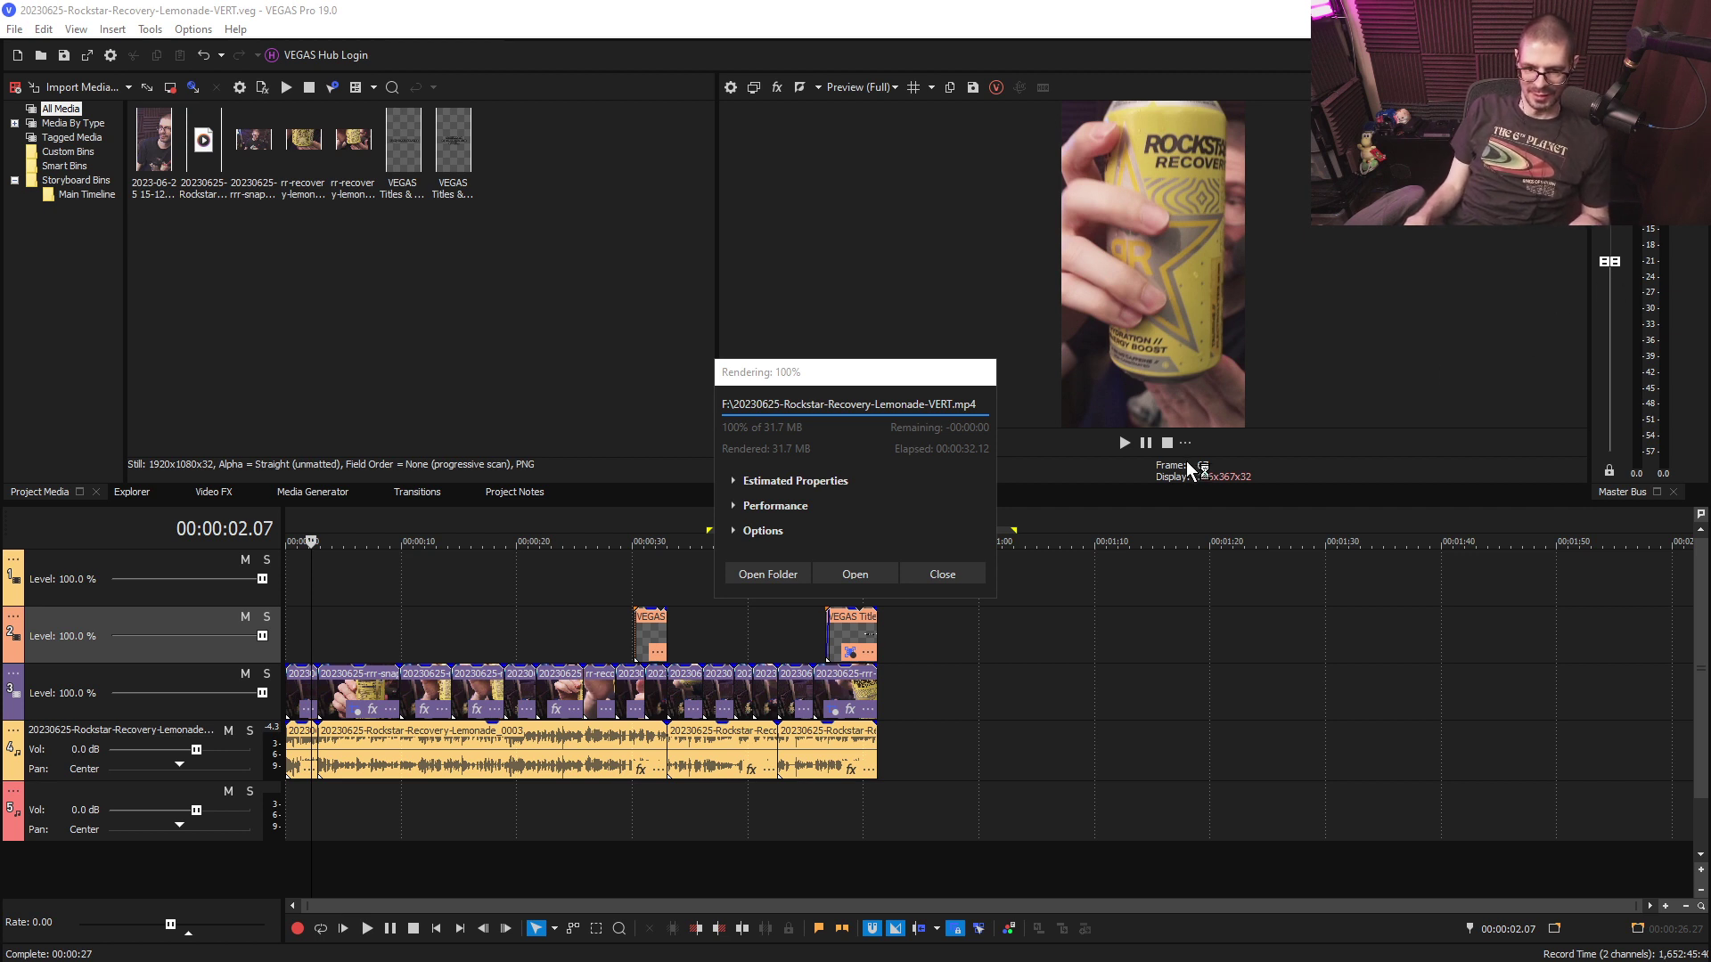
click(943, 575)
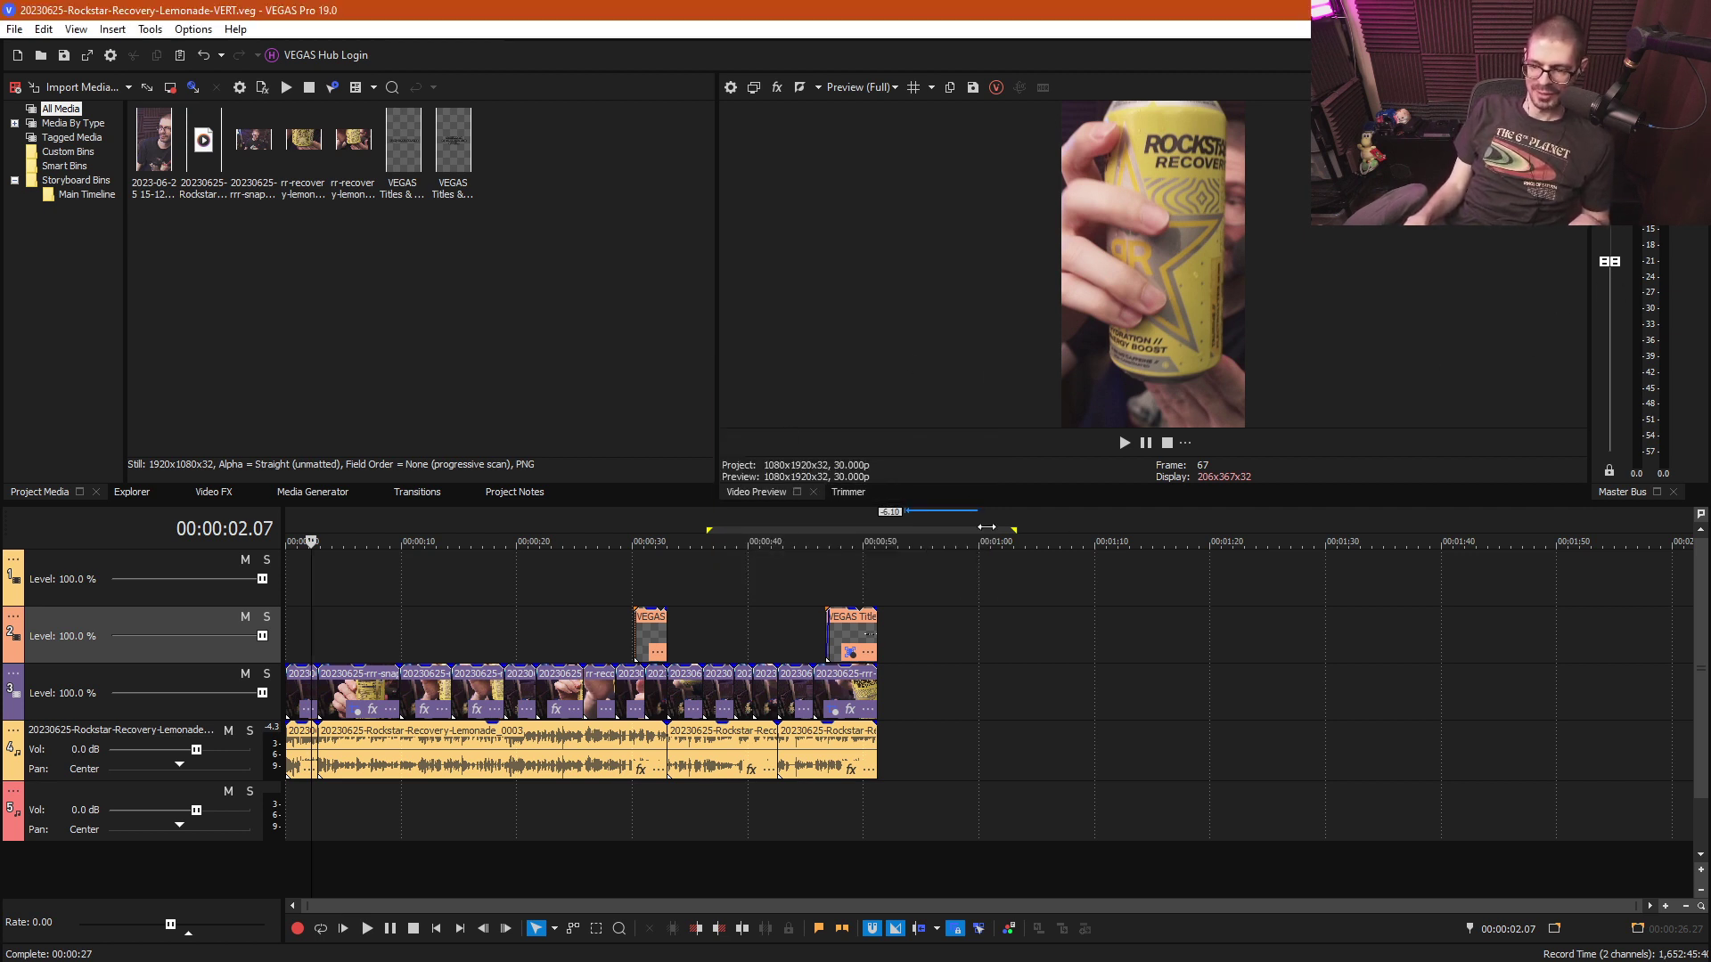
- Open the rendered vertical video in the media player, play its first seconds, pause it and close the player
click(758, 578)
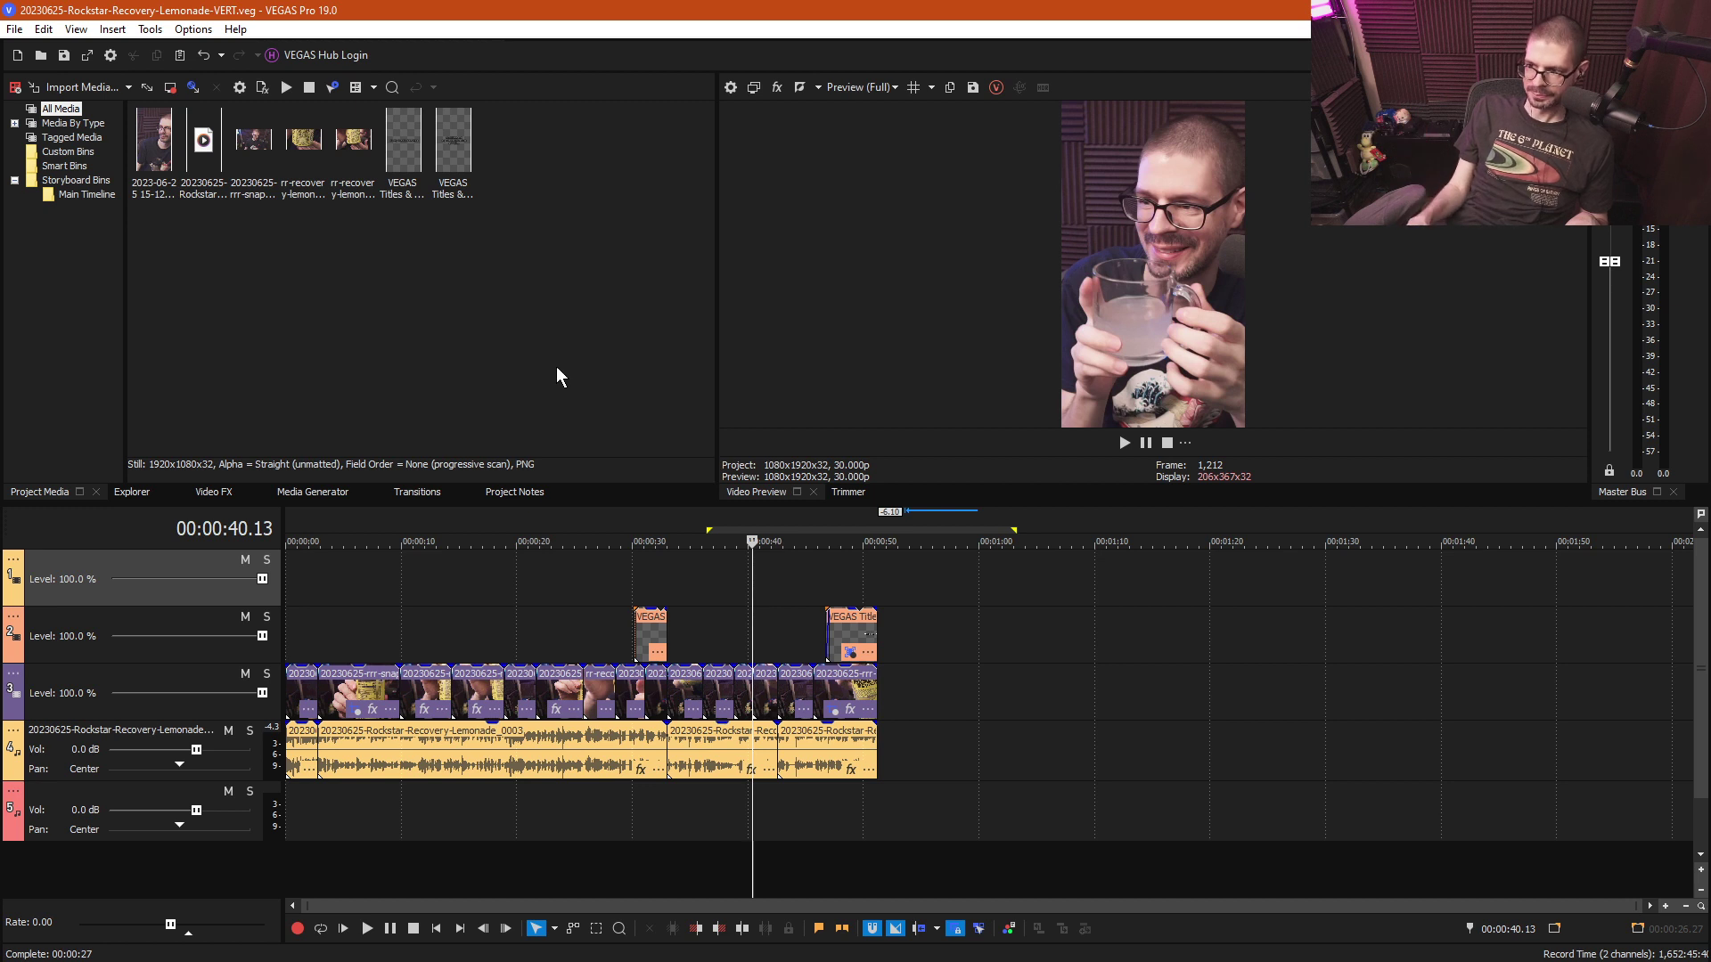
click(983, 661)
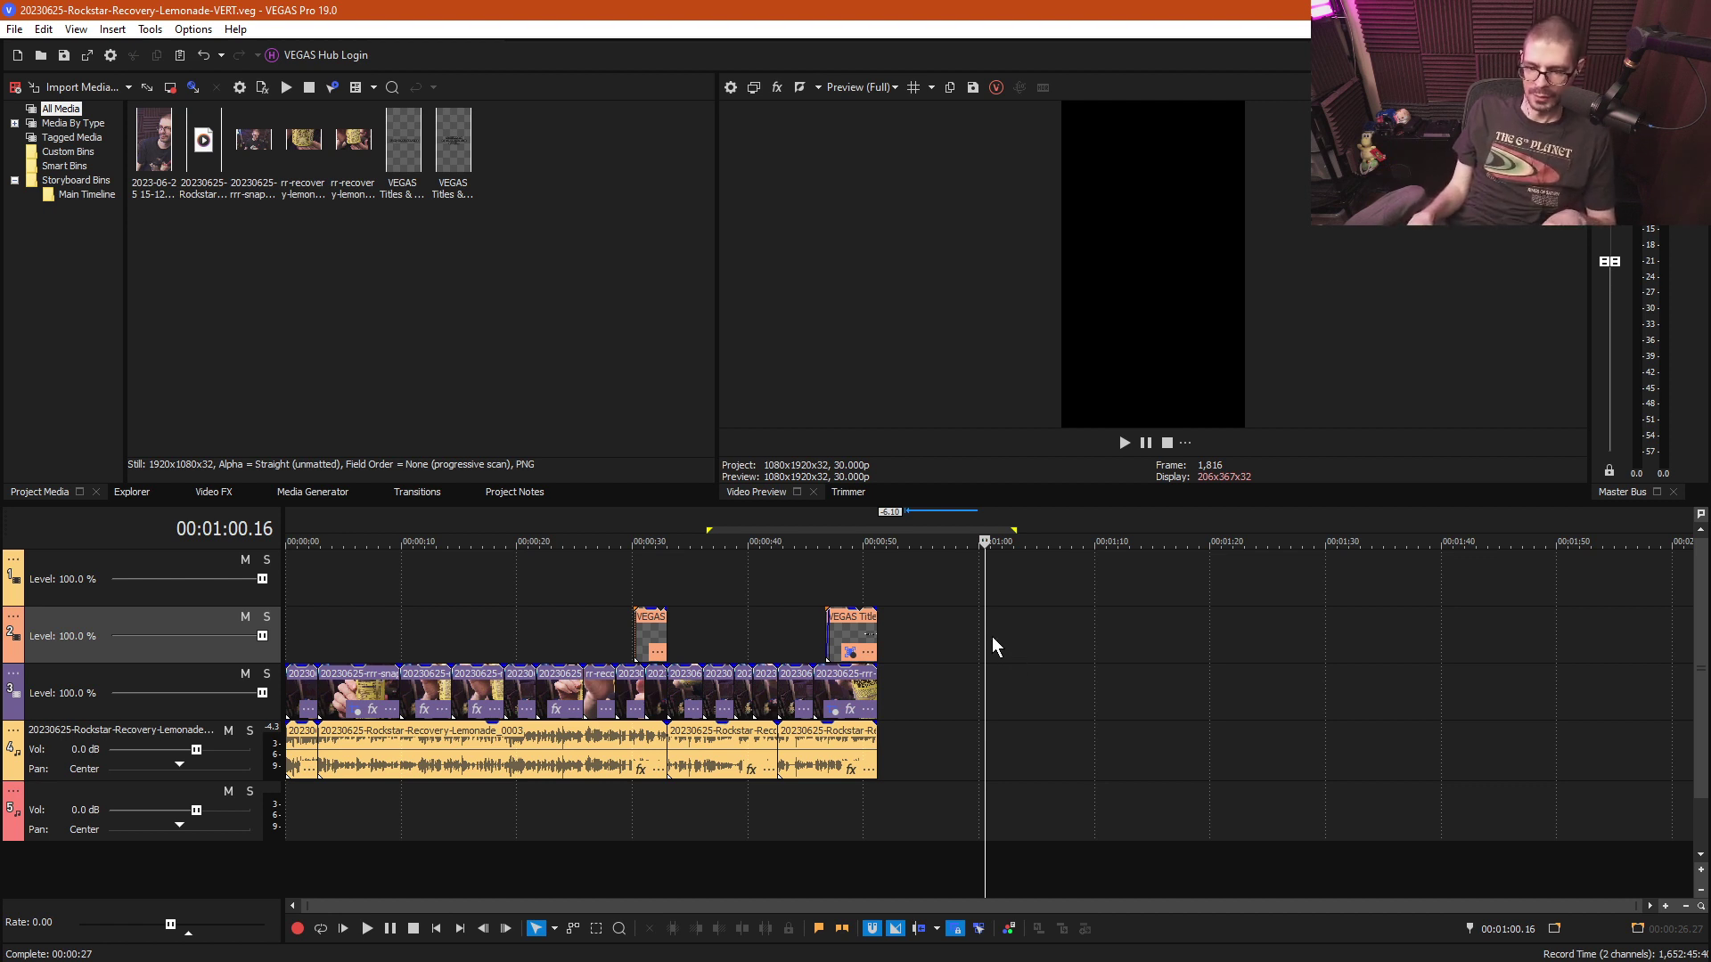
click(969, 647)
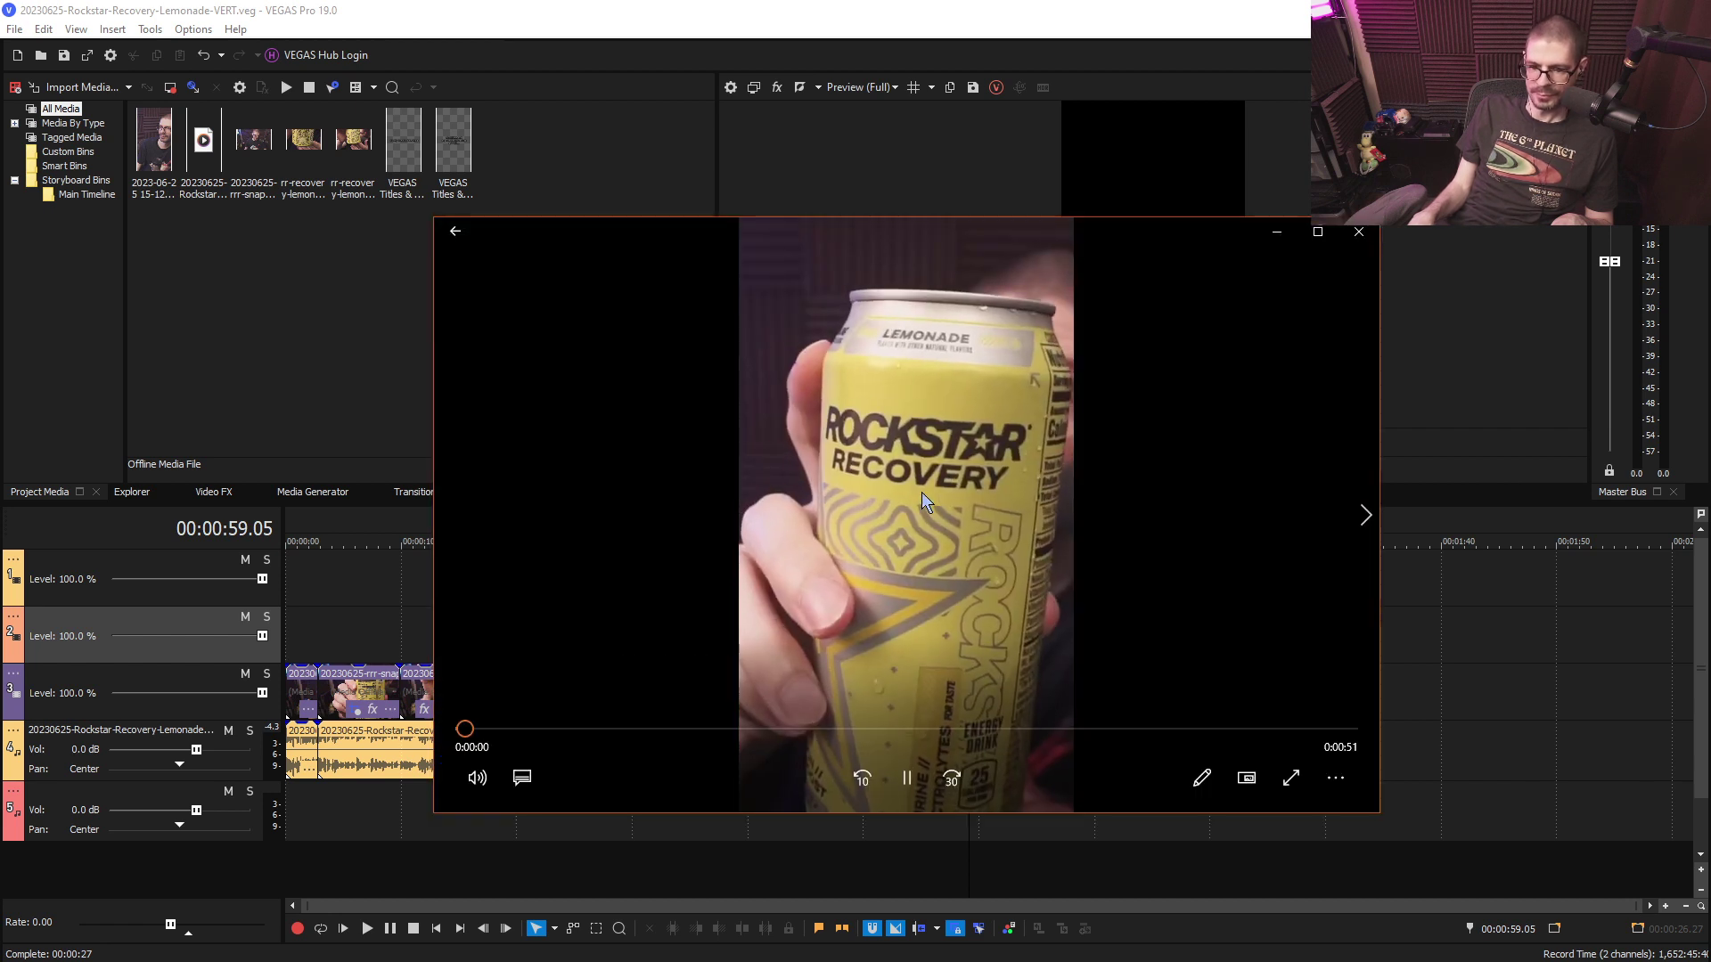
click(907, 777)
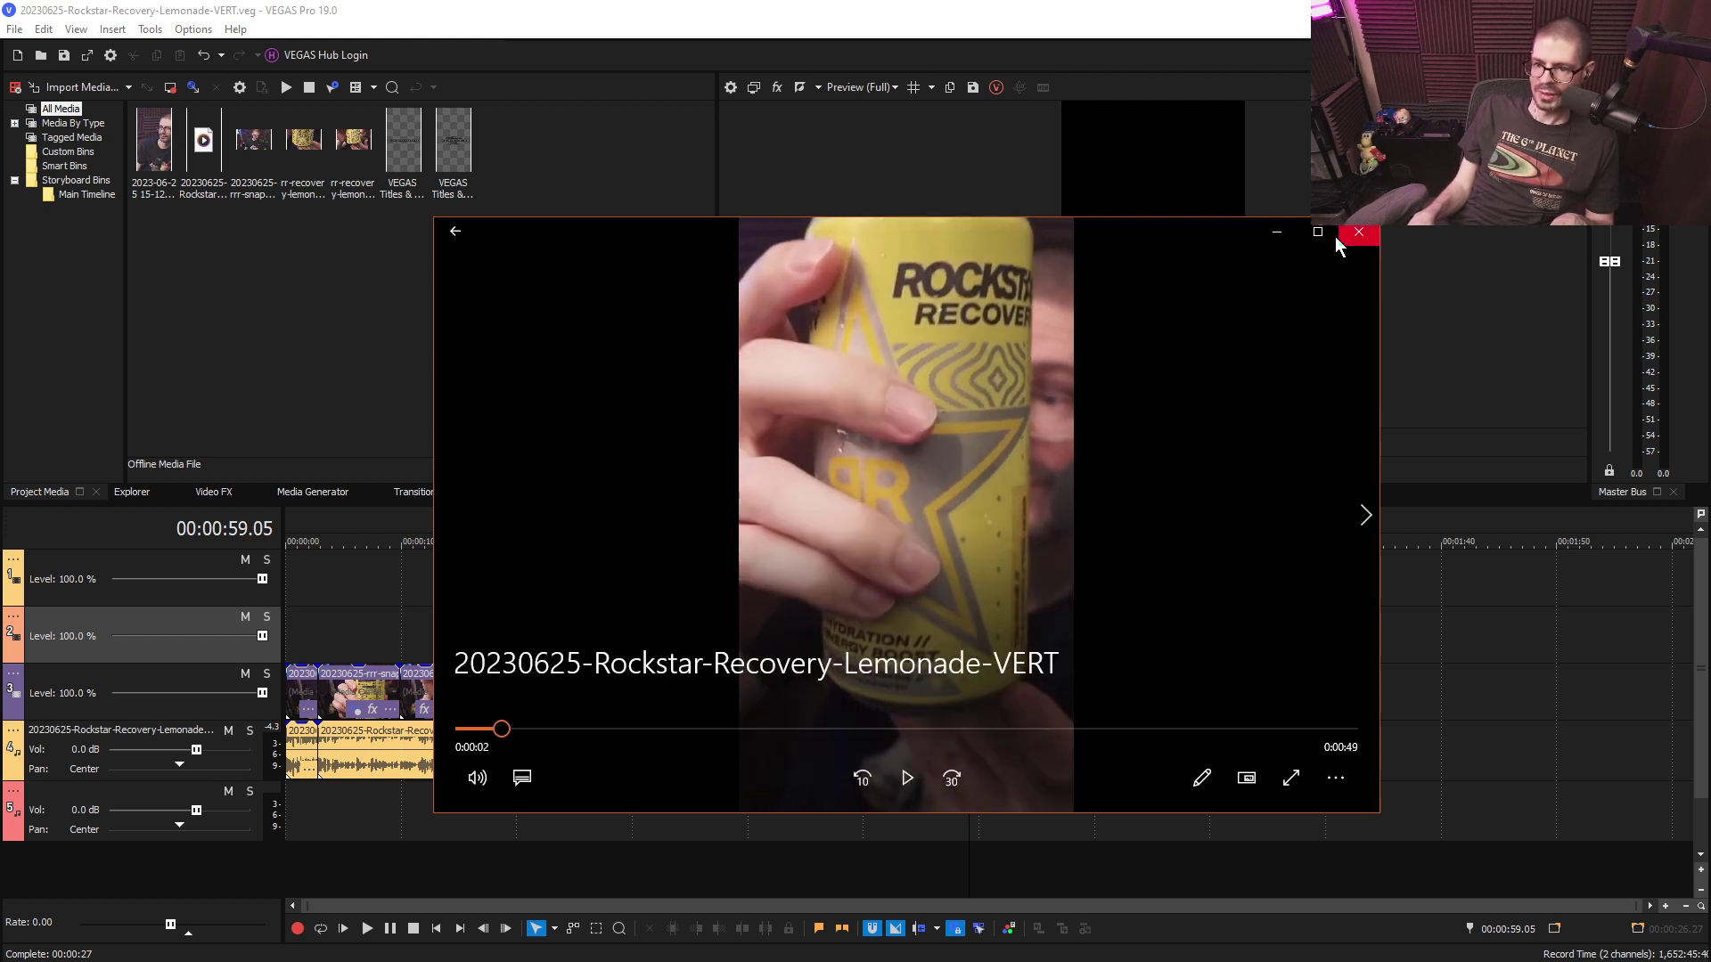
click(1358, 234)
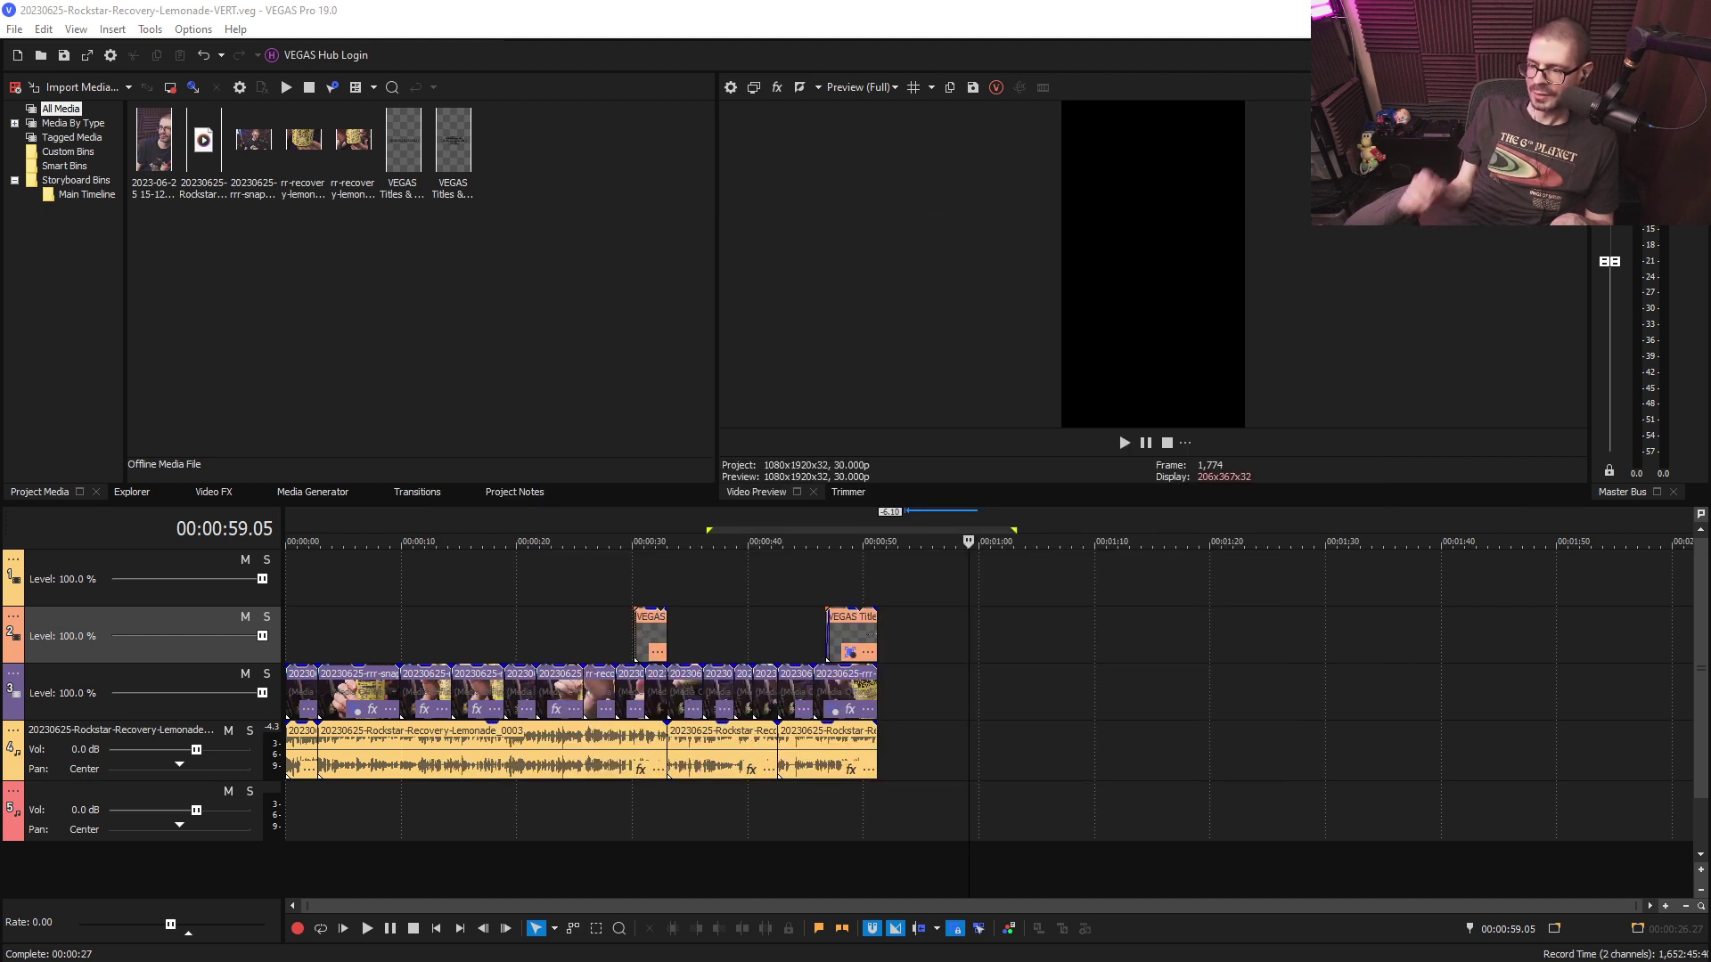
- Close the project, import the rendered VERT video into an empty project and place it at the timeline start with matching project settings
click(390, 588)
click(15, 30)
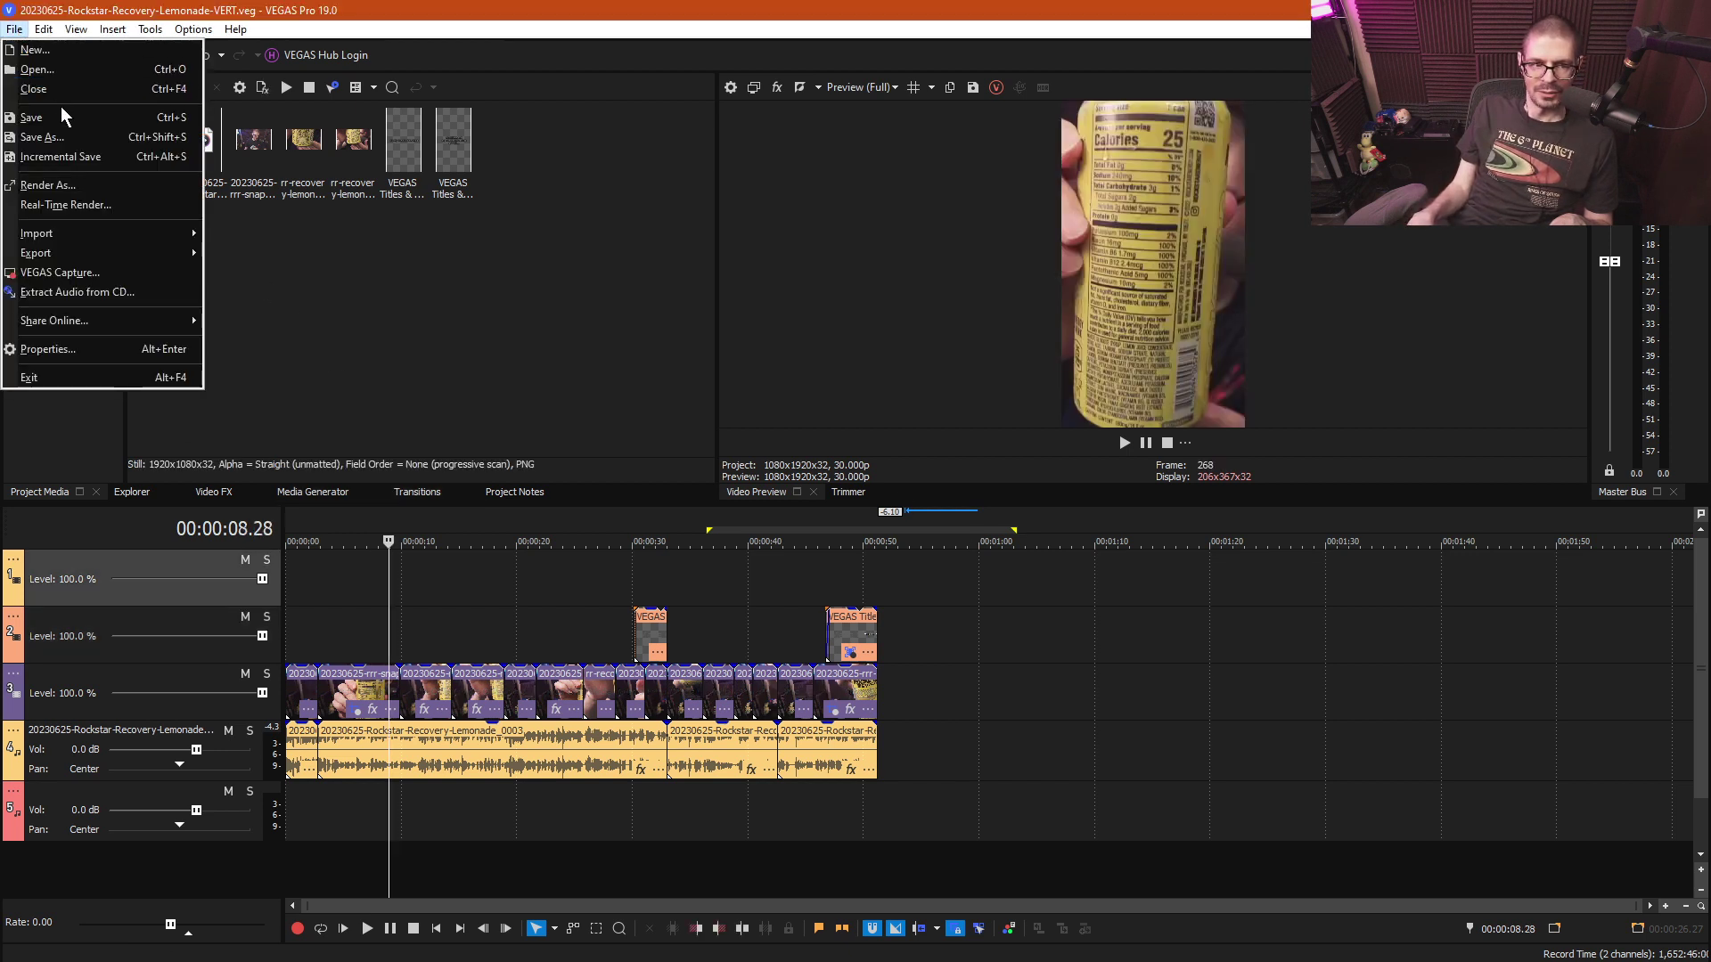
click(40, 93)
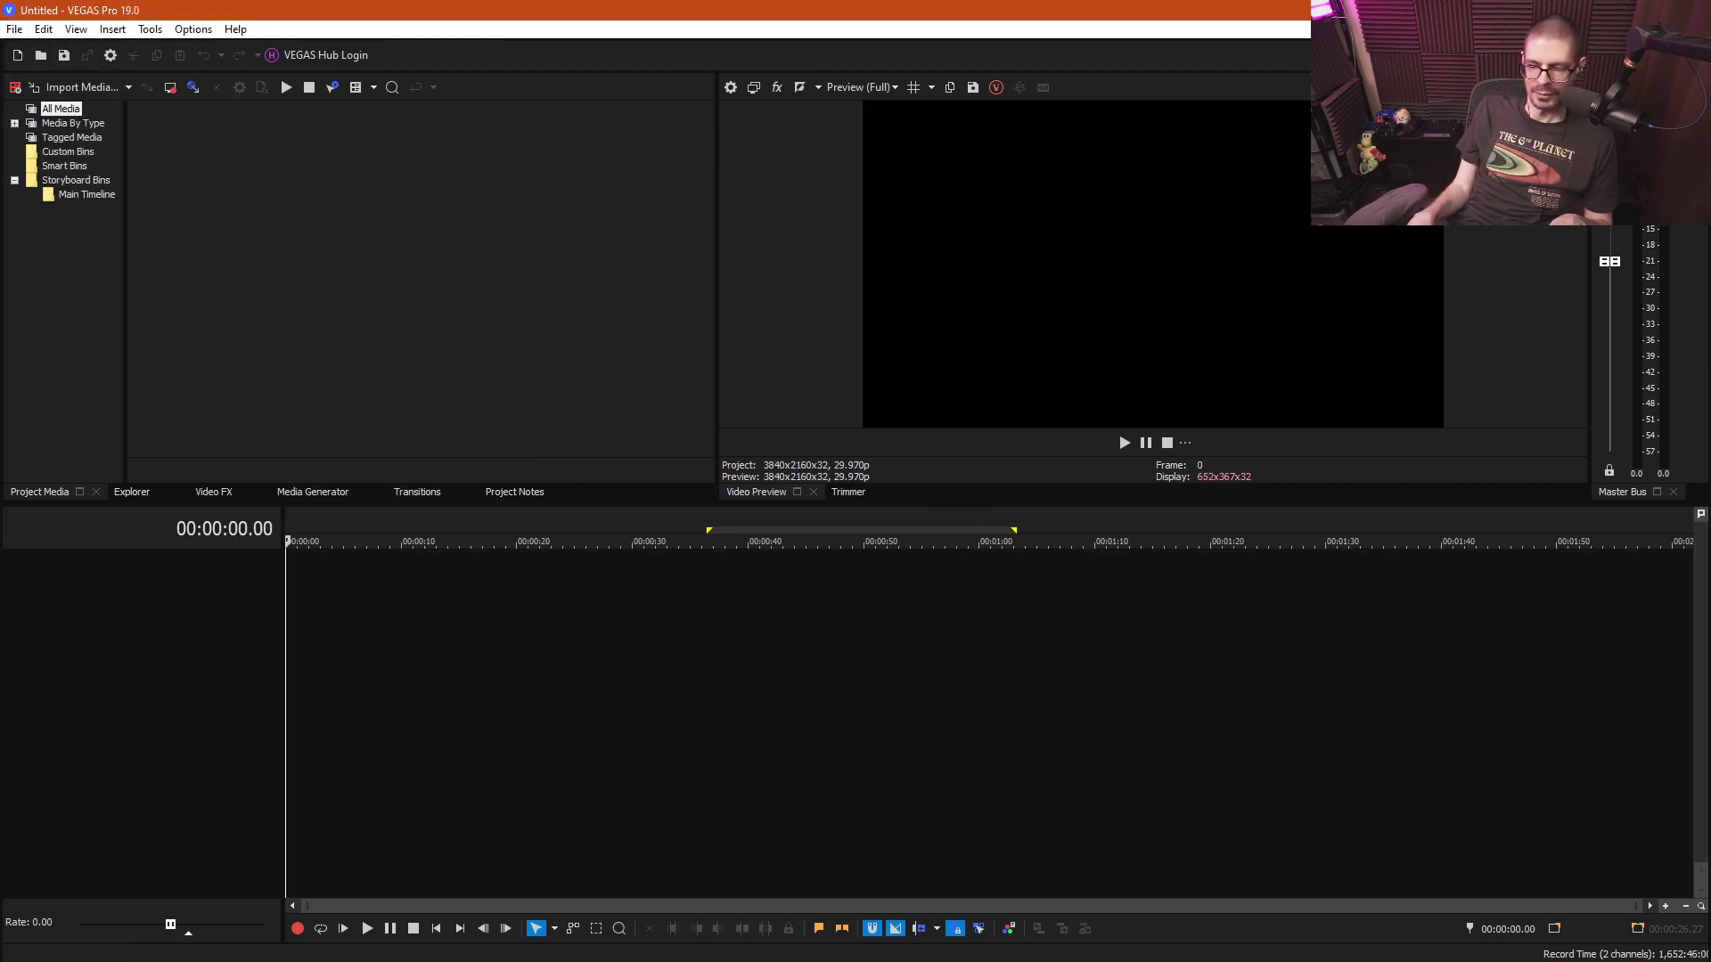
drag(1151, 508, 241, 272)
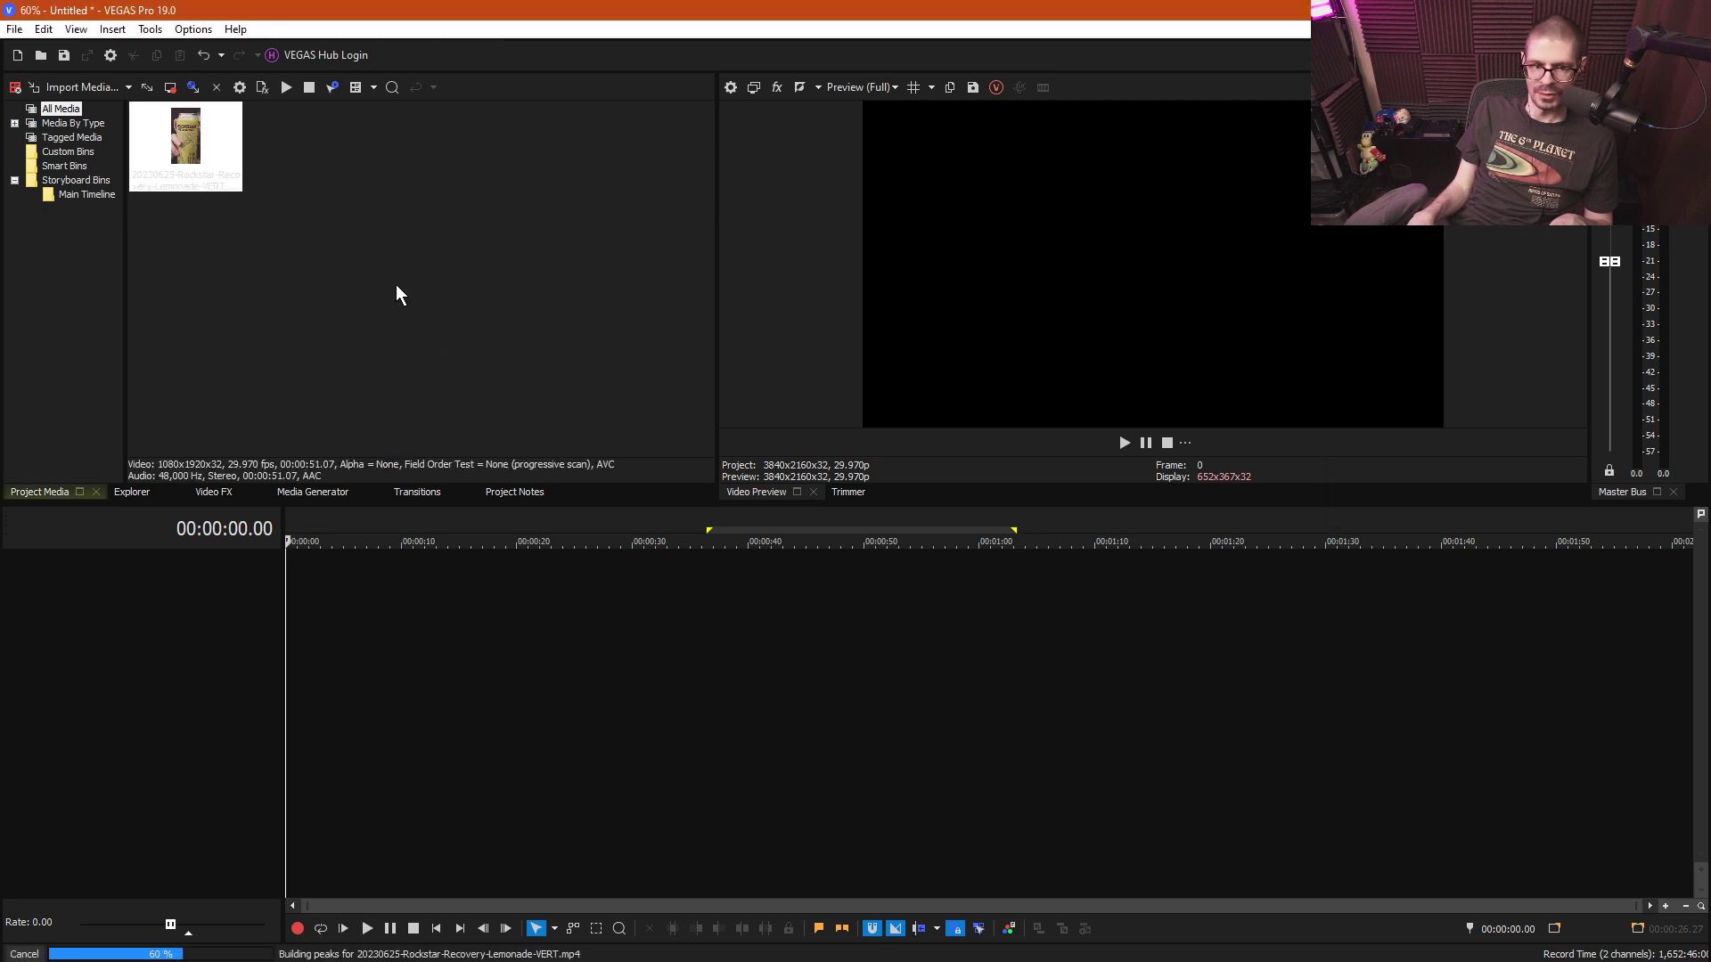
drag(185, 142, 199, 721)
click(952, 383)
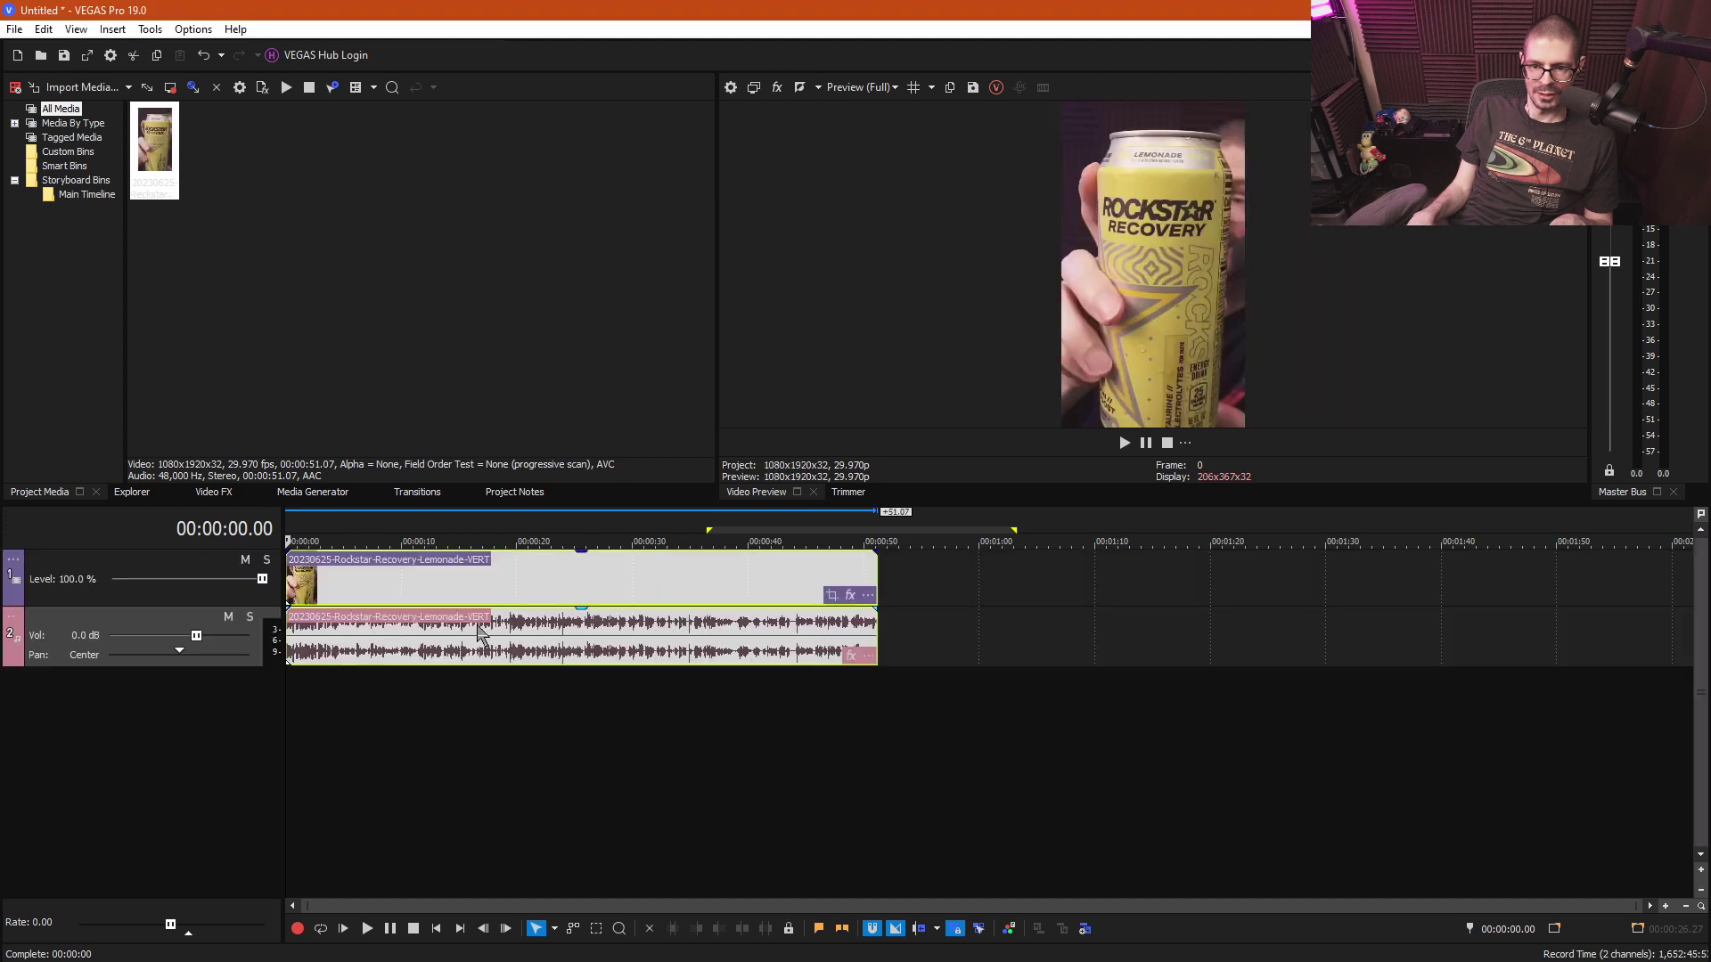
- Play the rendered video from start to end and replay its last moments to check the ending
click(437, 599)
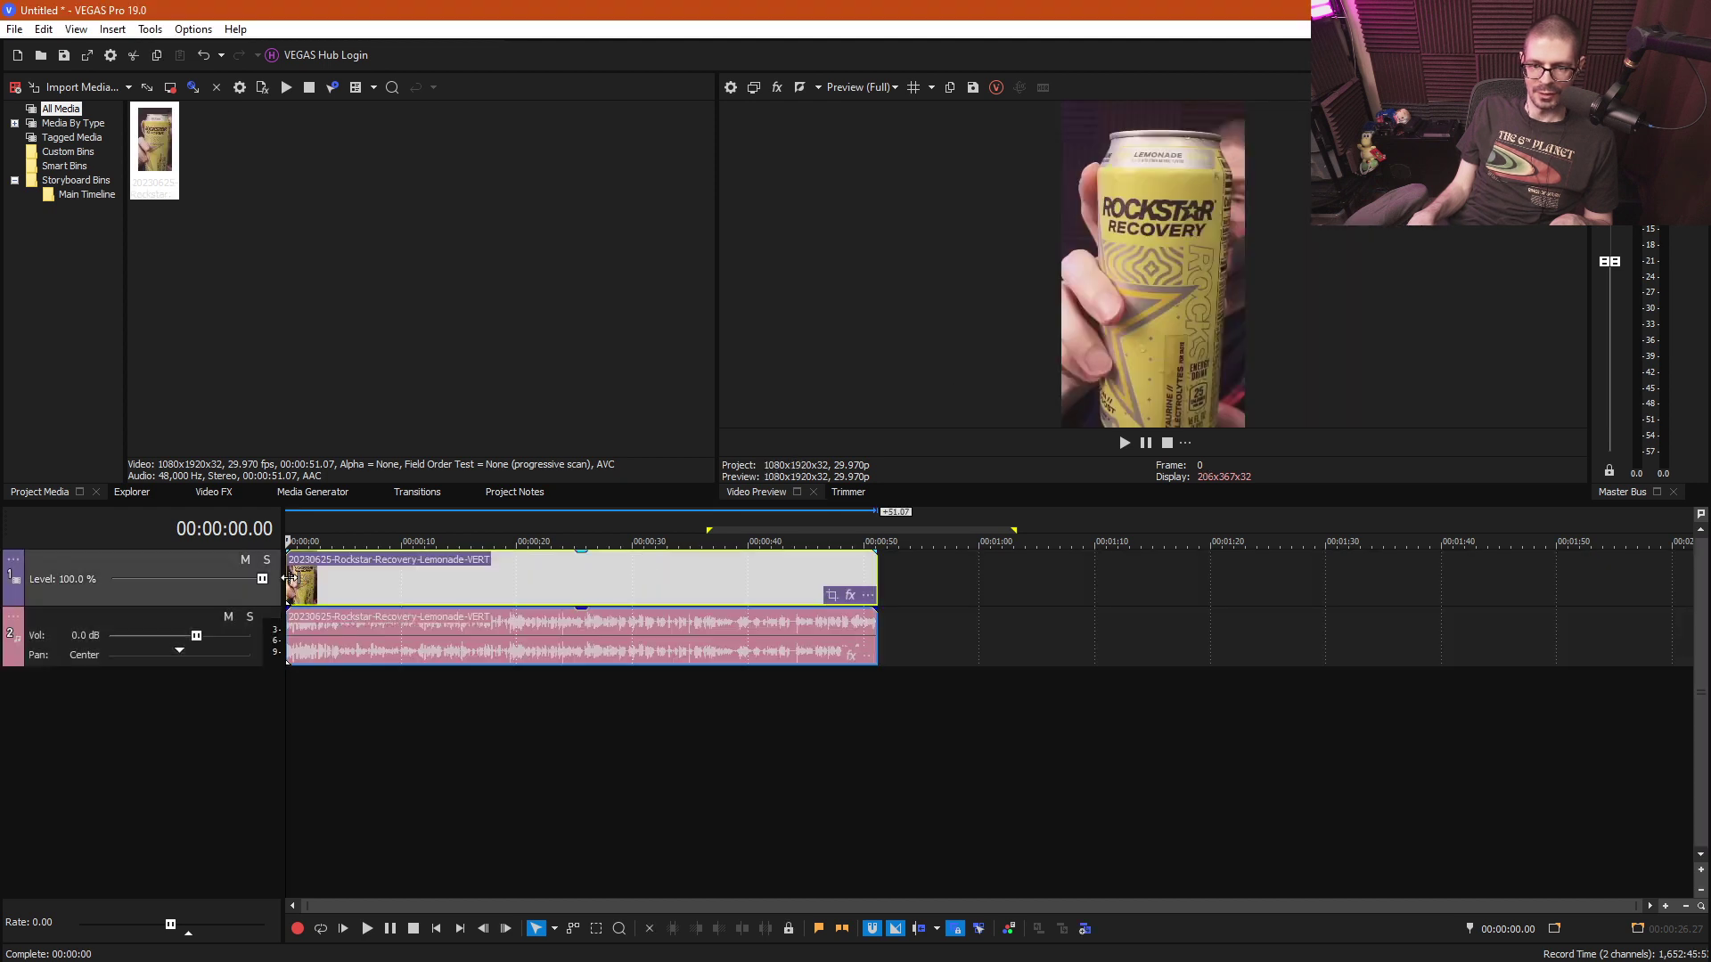
key(space)
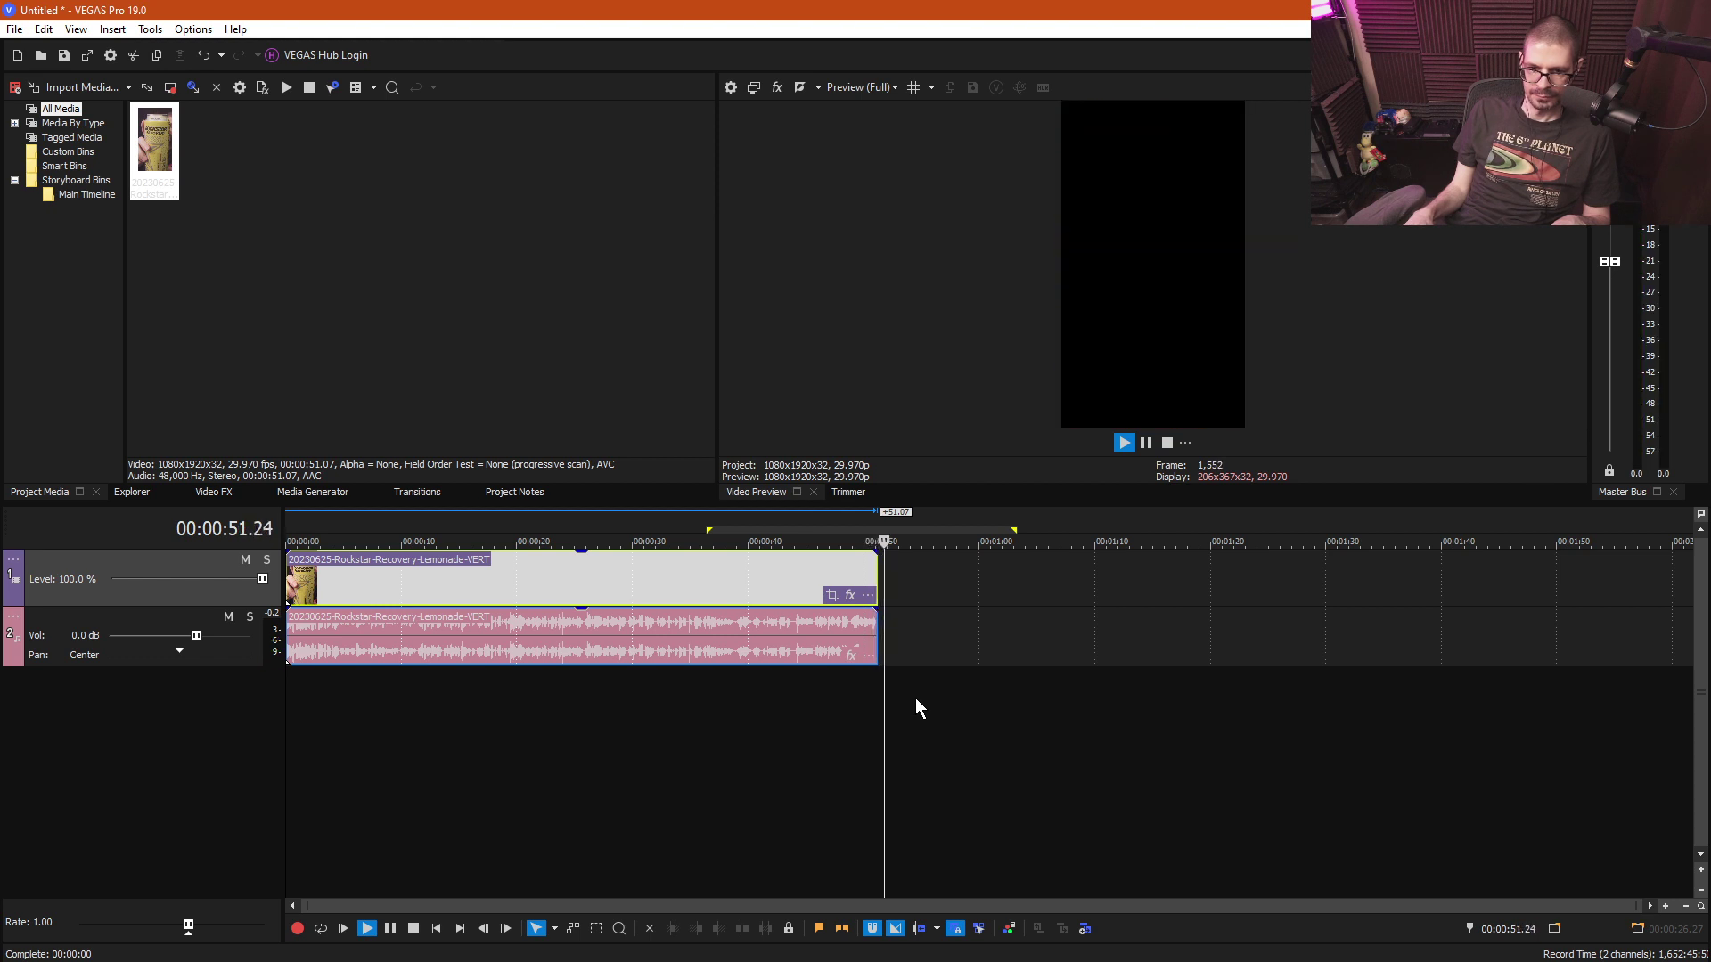
key(space)
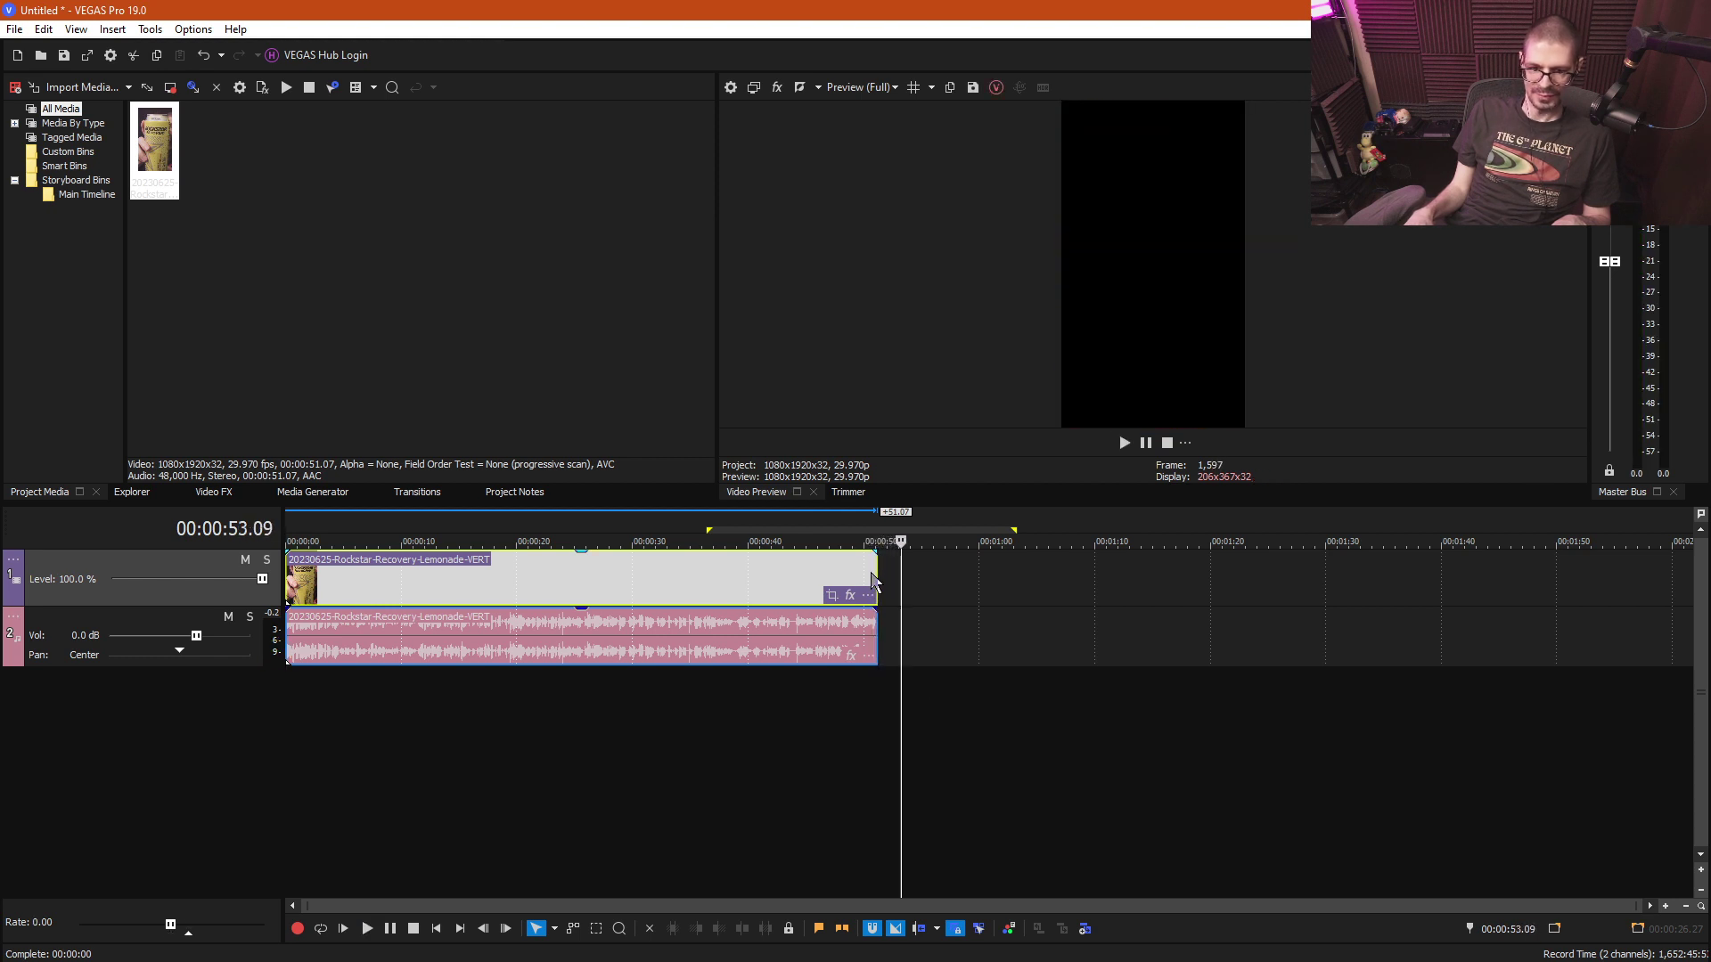
click(871, 623)
scroll(992, 581, up, 5)
key(space)
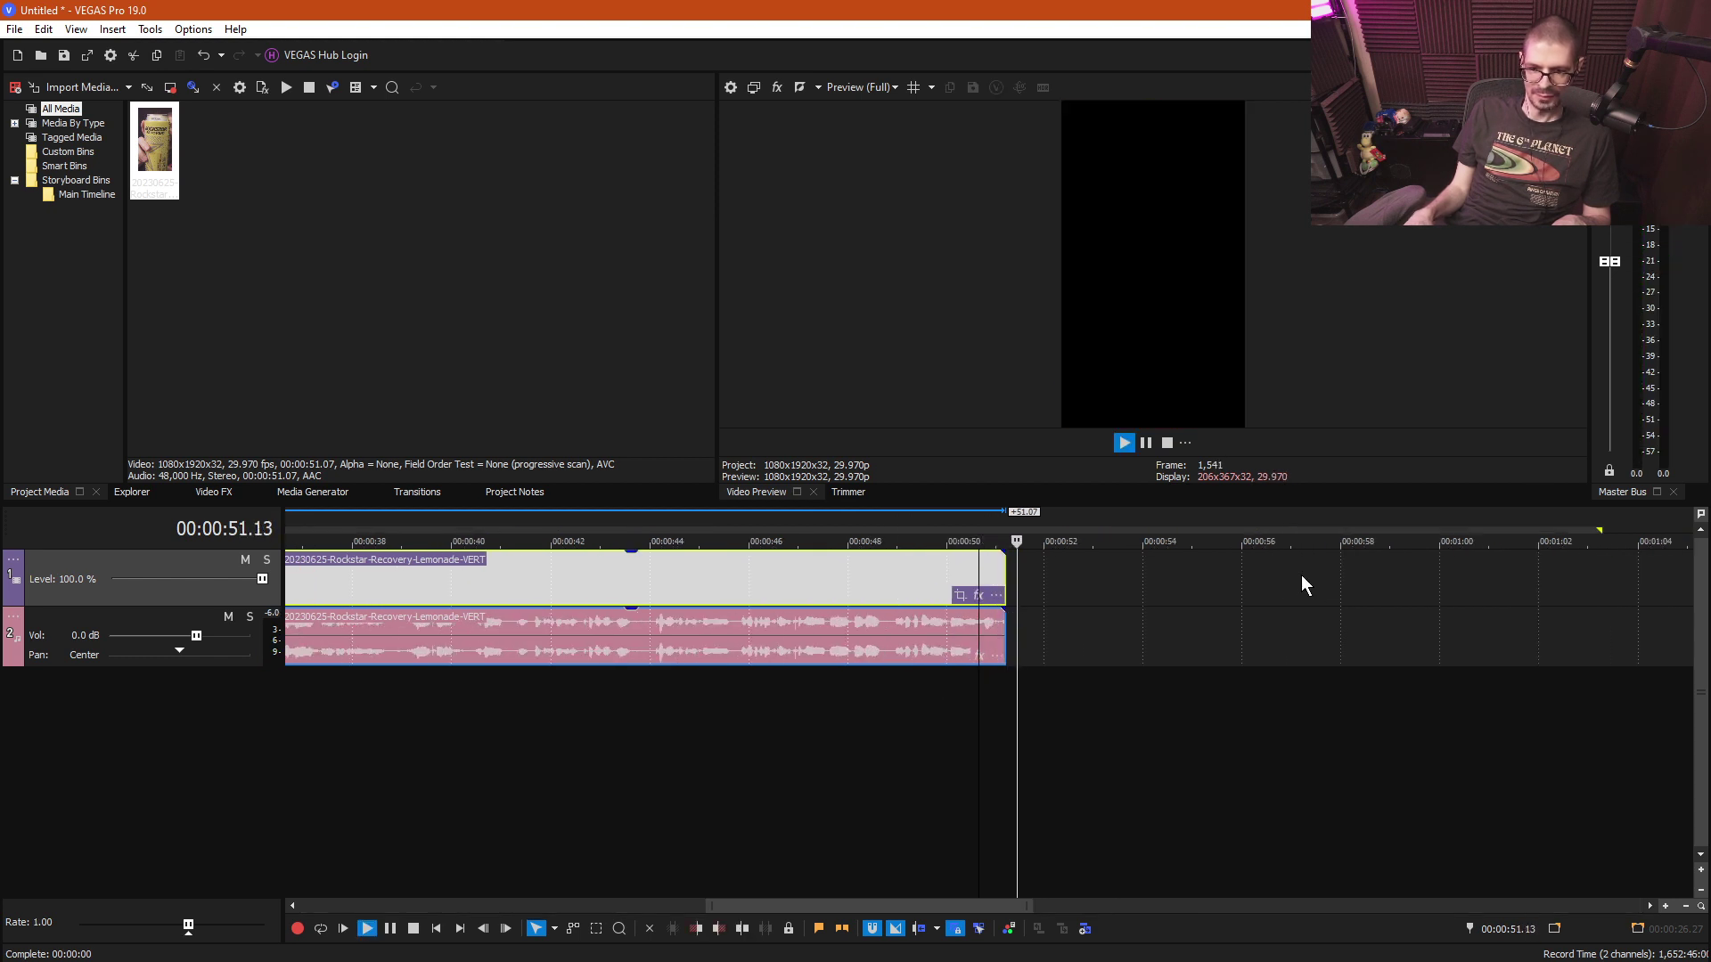
click(821, 641)
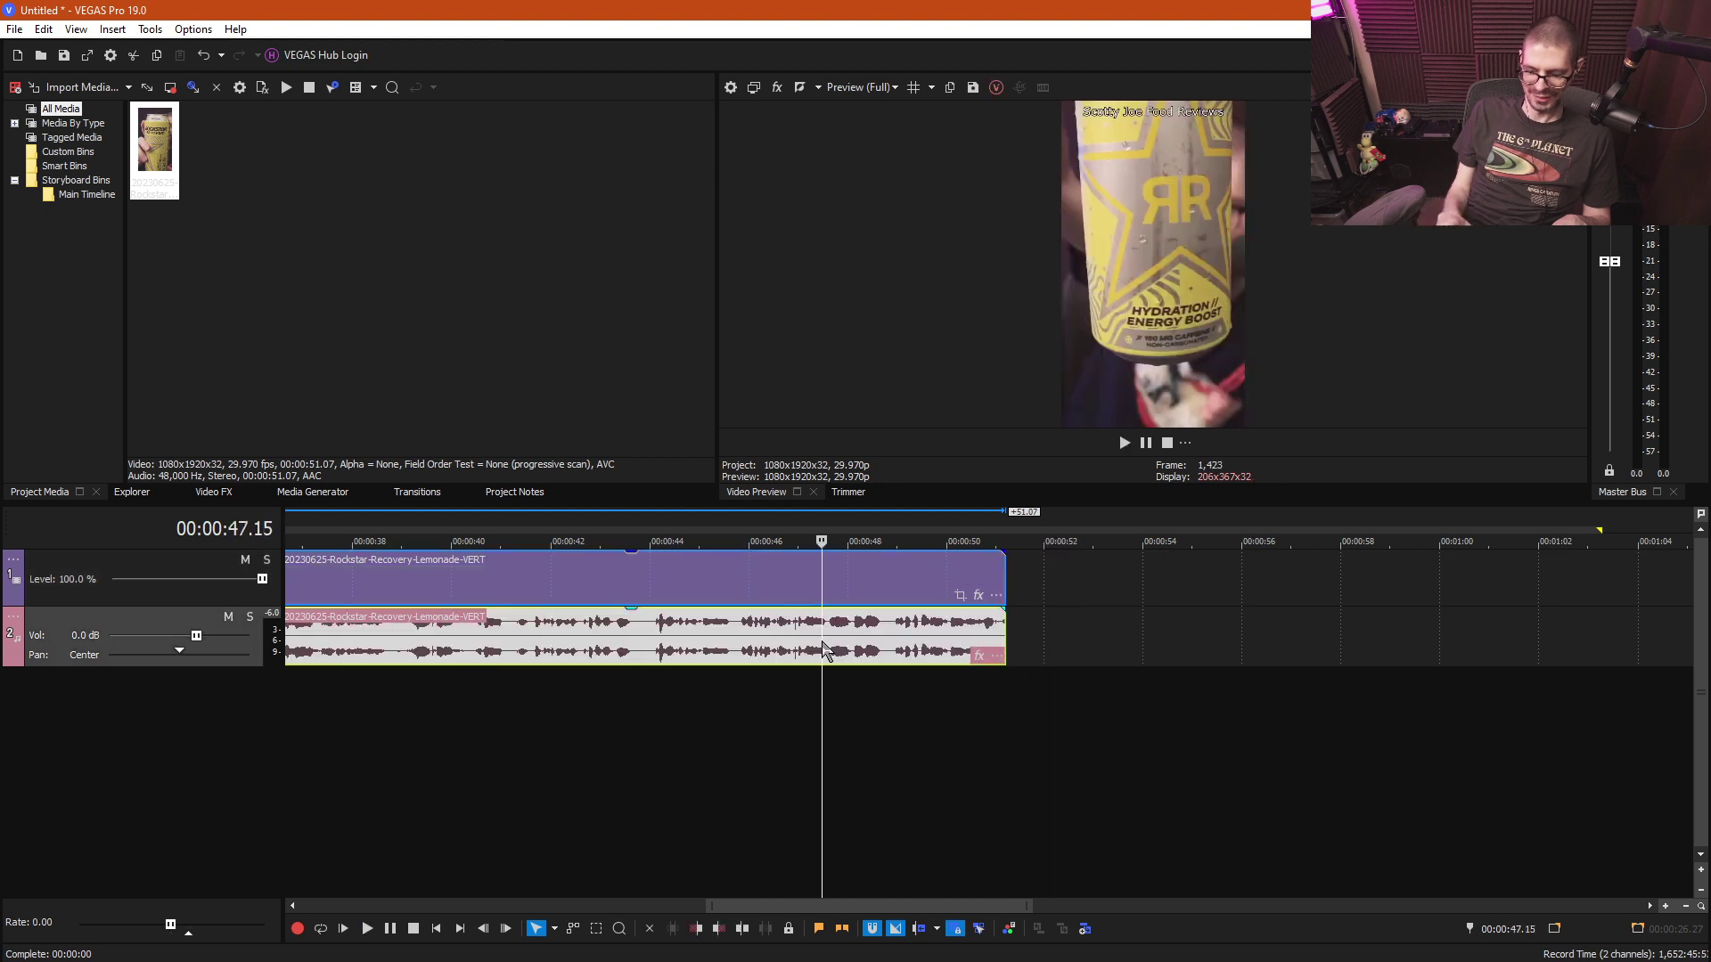
- Remove the rendered clip from the timeline and close the untitled project
key(ctrl+z)
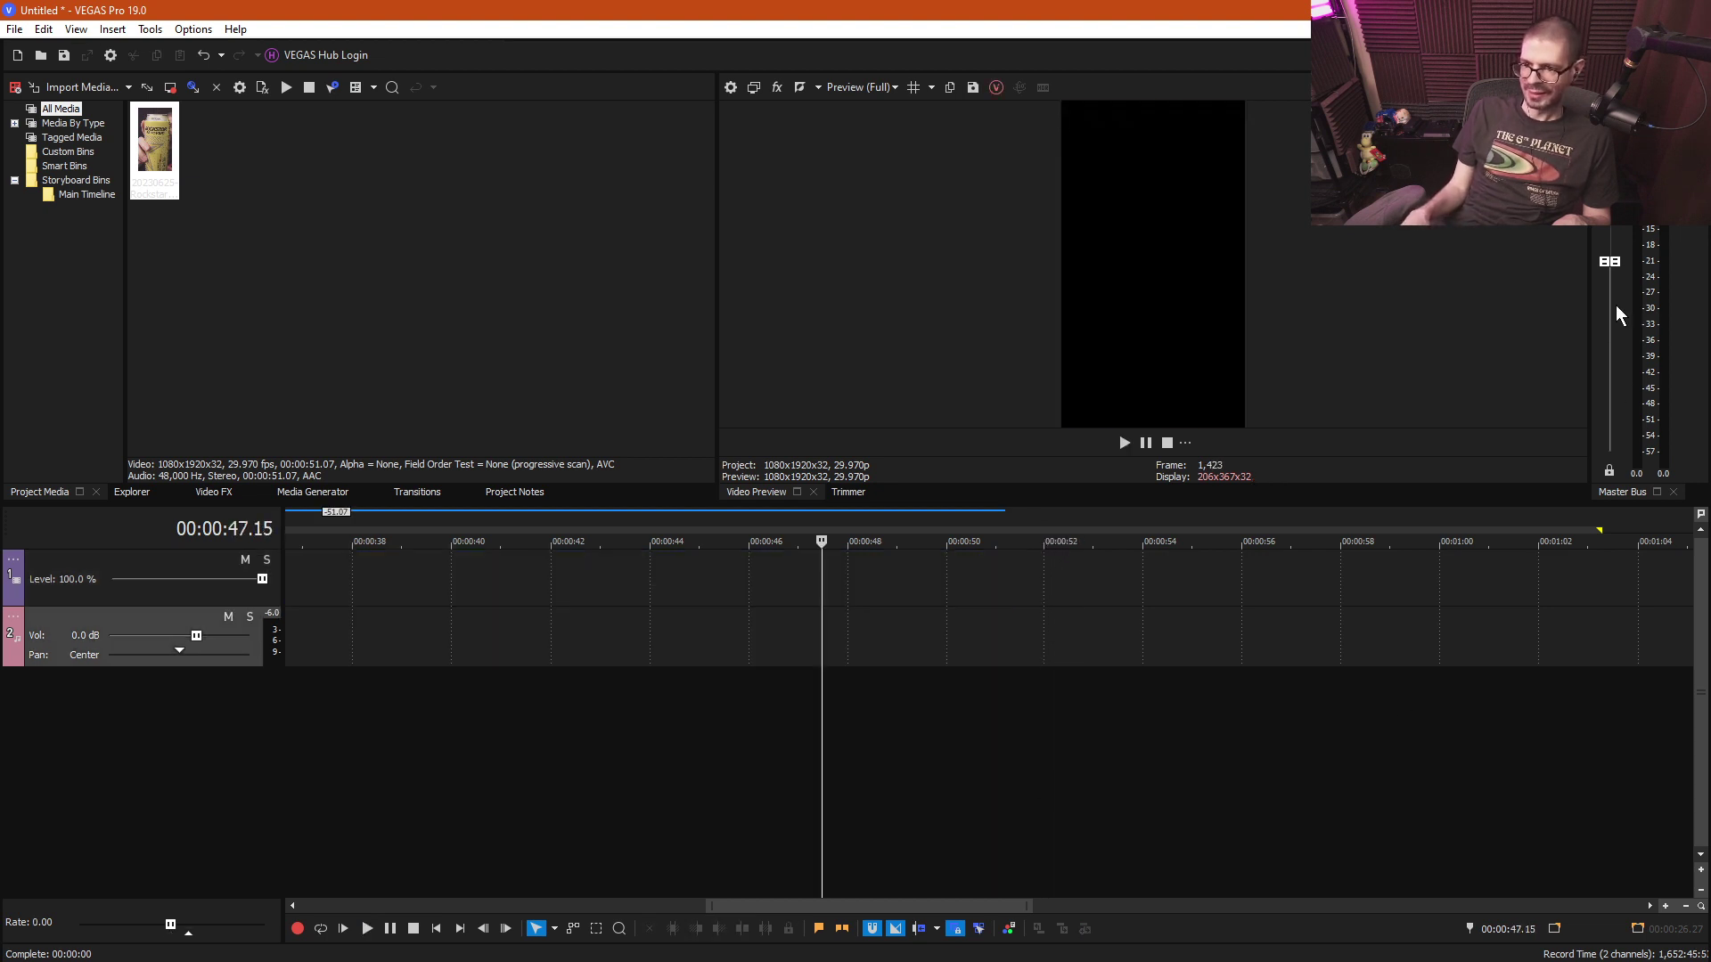
key(alt+F4)
click(880, 395)
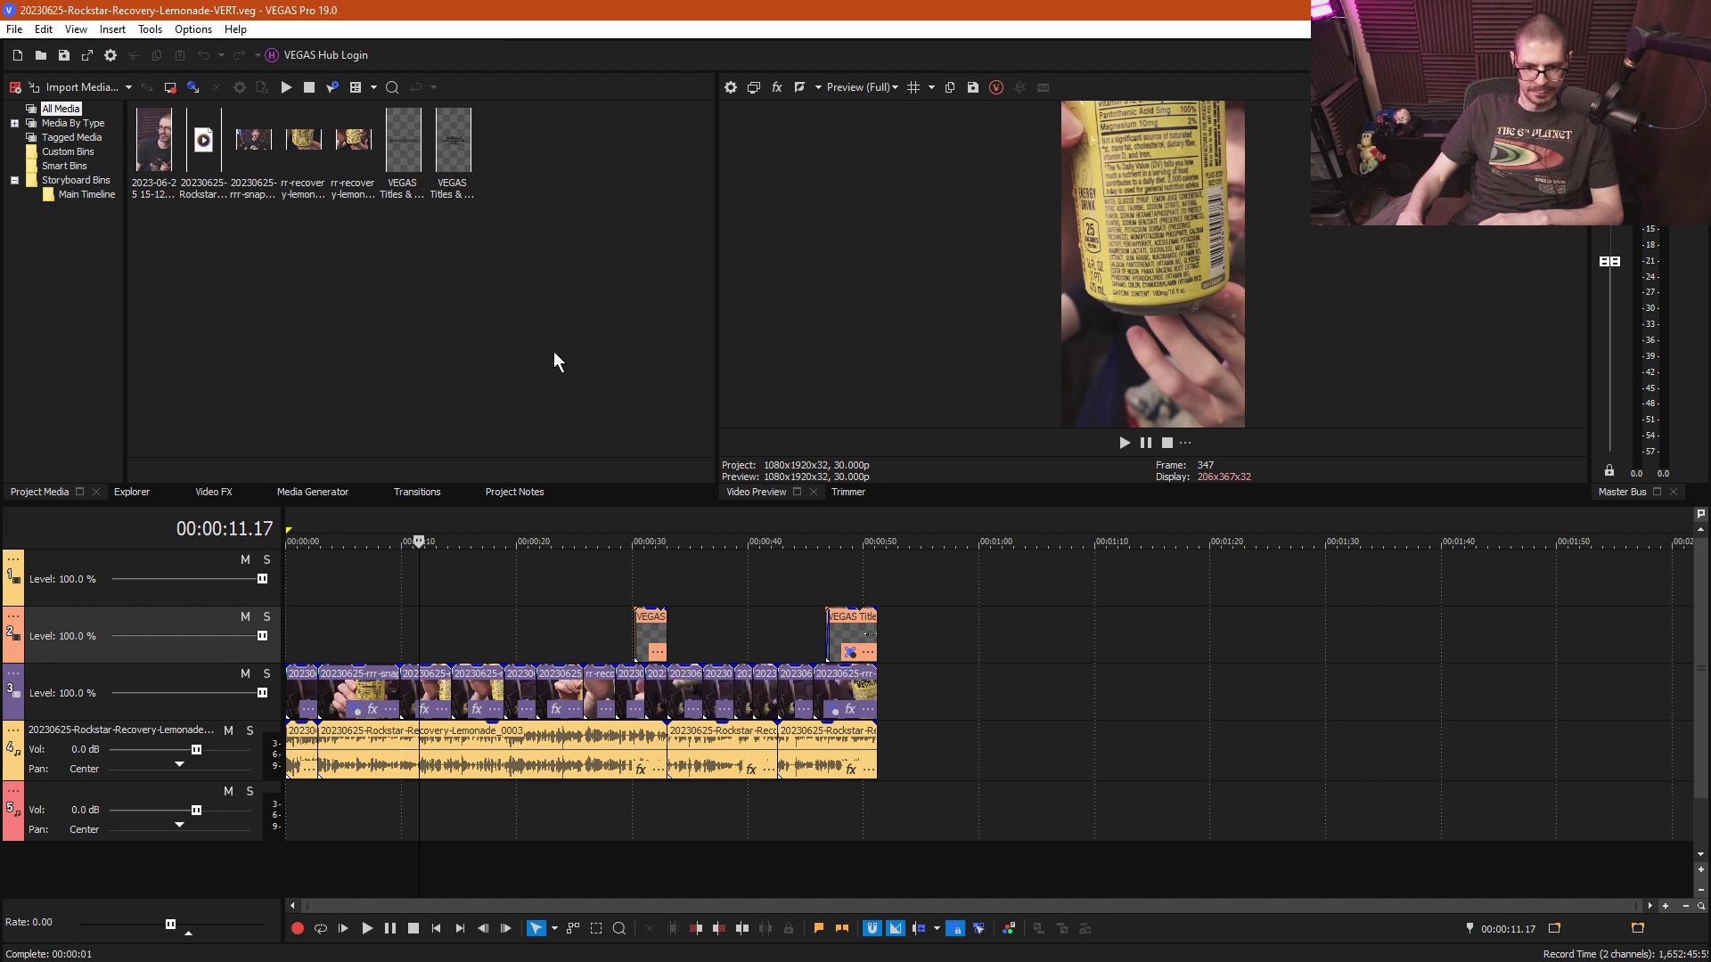
- Play the last second of the edited timeline to check where the video and audio end
click(348, 638)
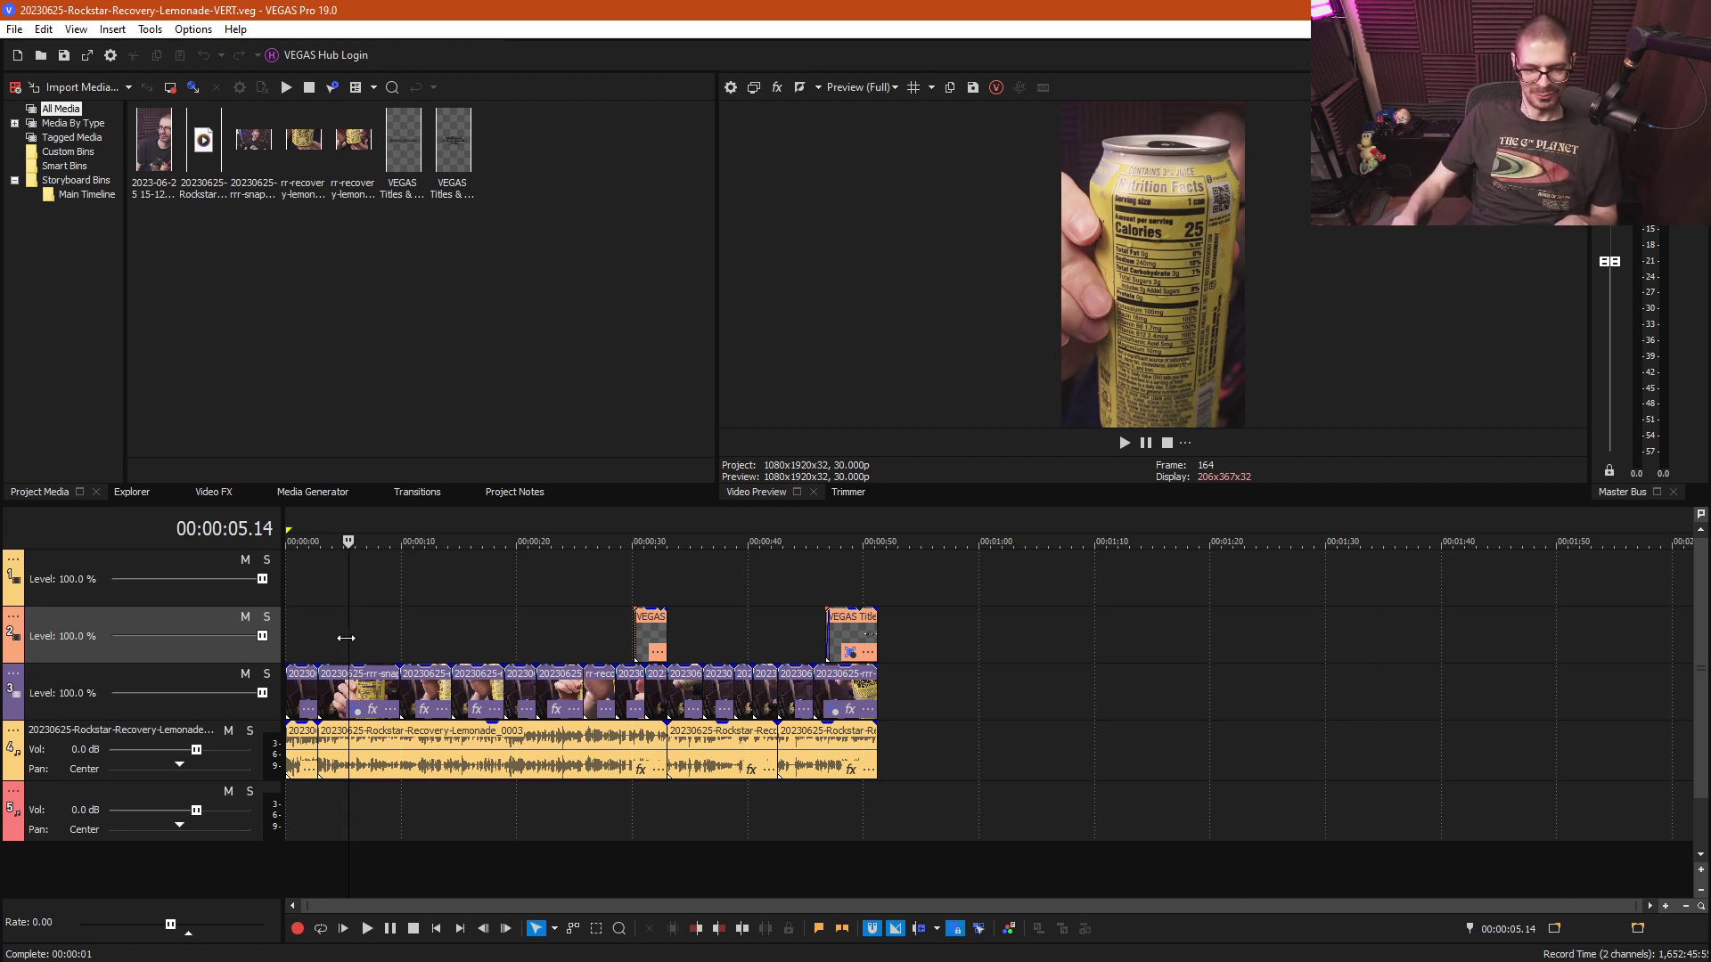
key(Home)
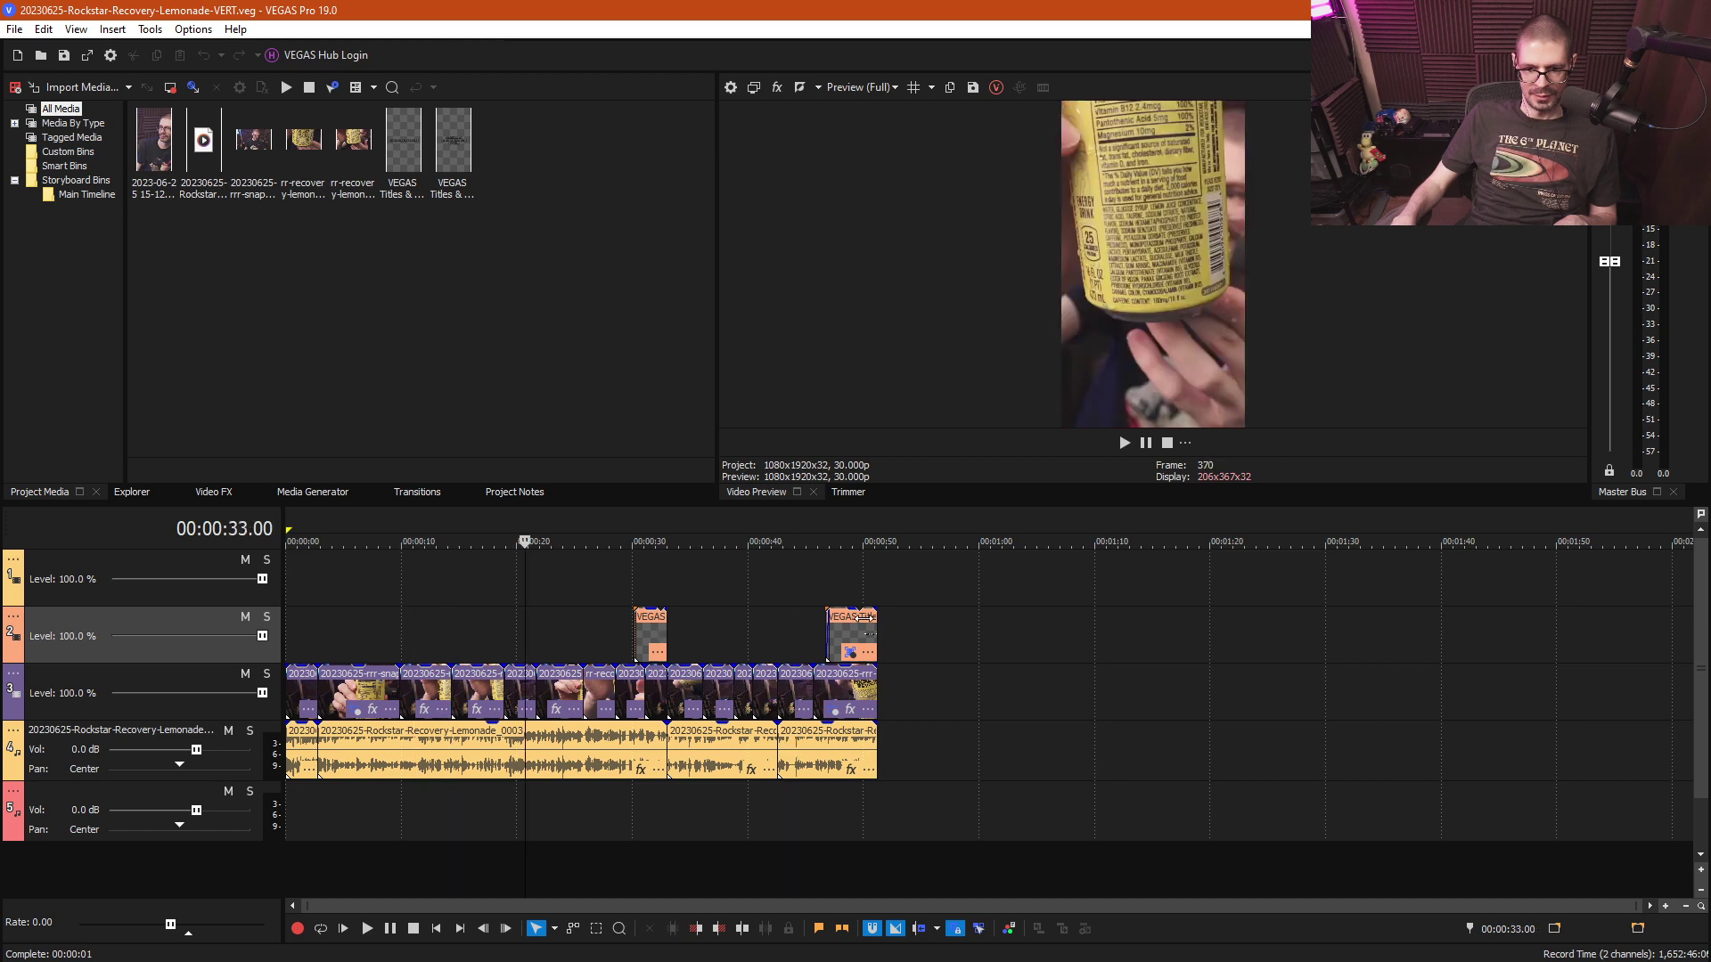
click(911, 620)
scroll(901, 716, up, 4)
click(832, 830)
scroll(832, 831, up, 3)
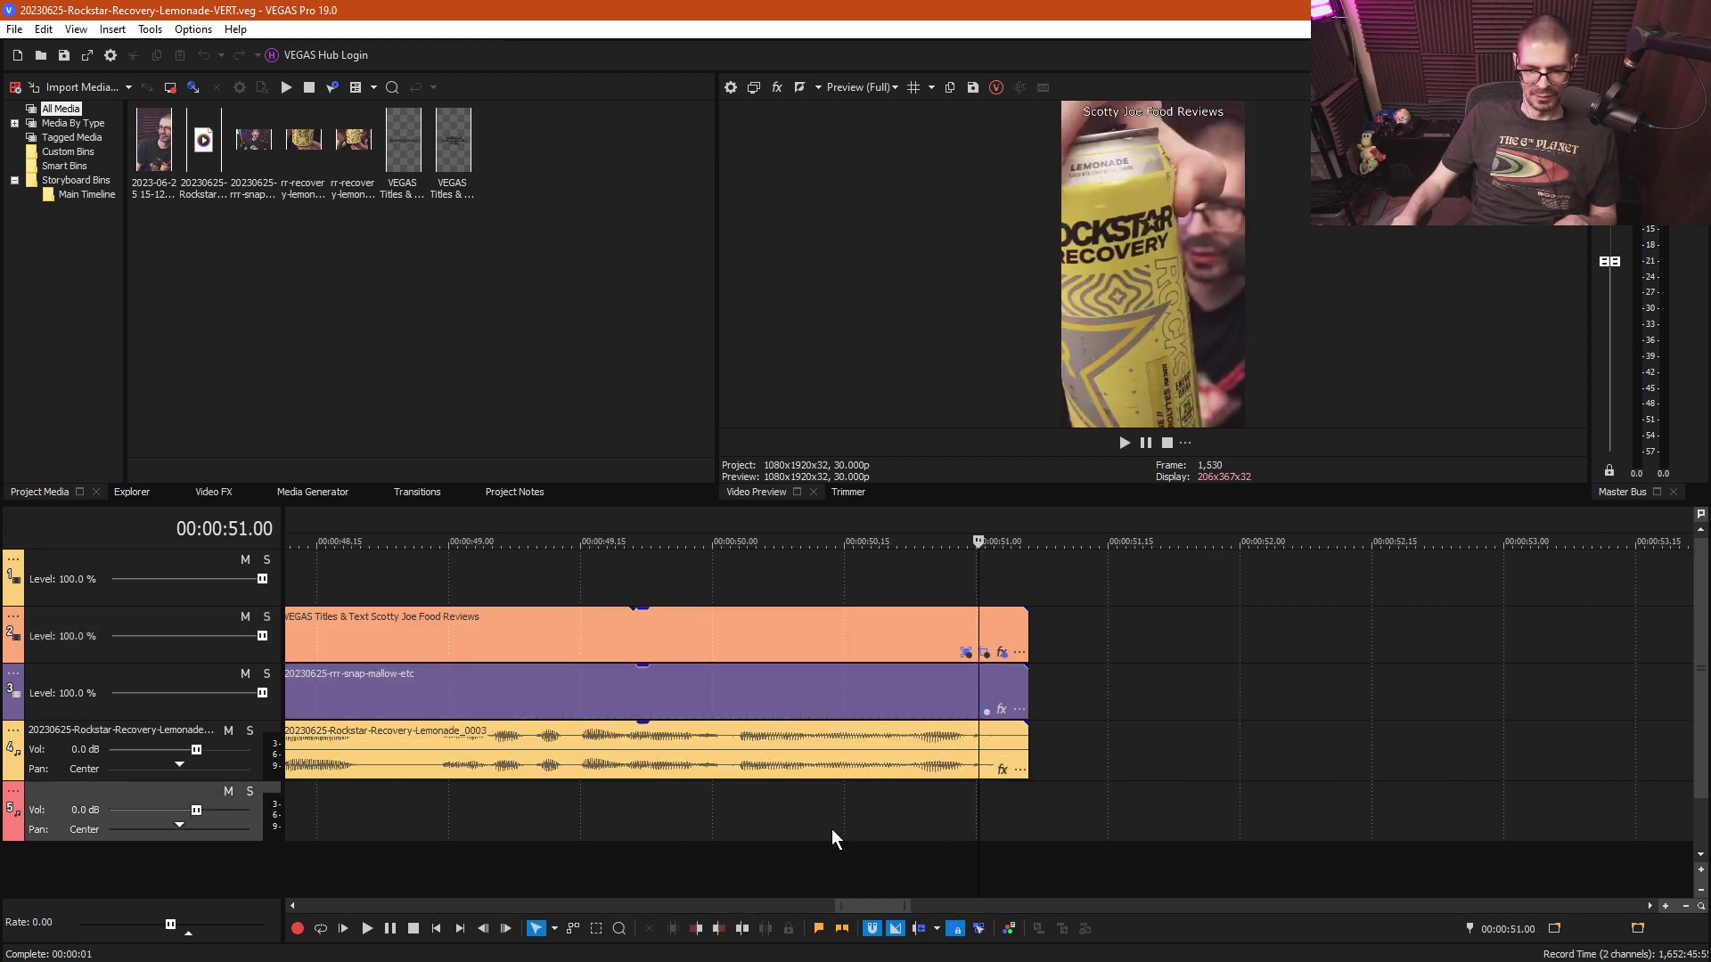
click(975, 755)
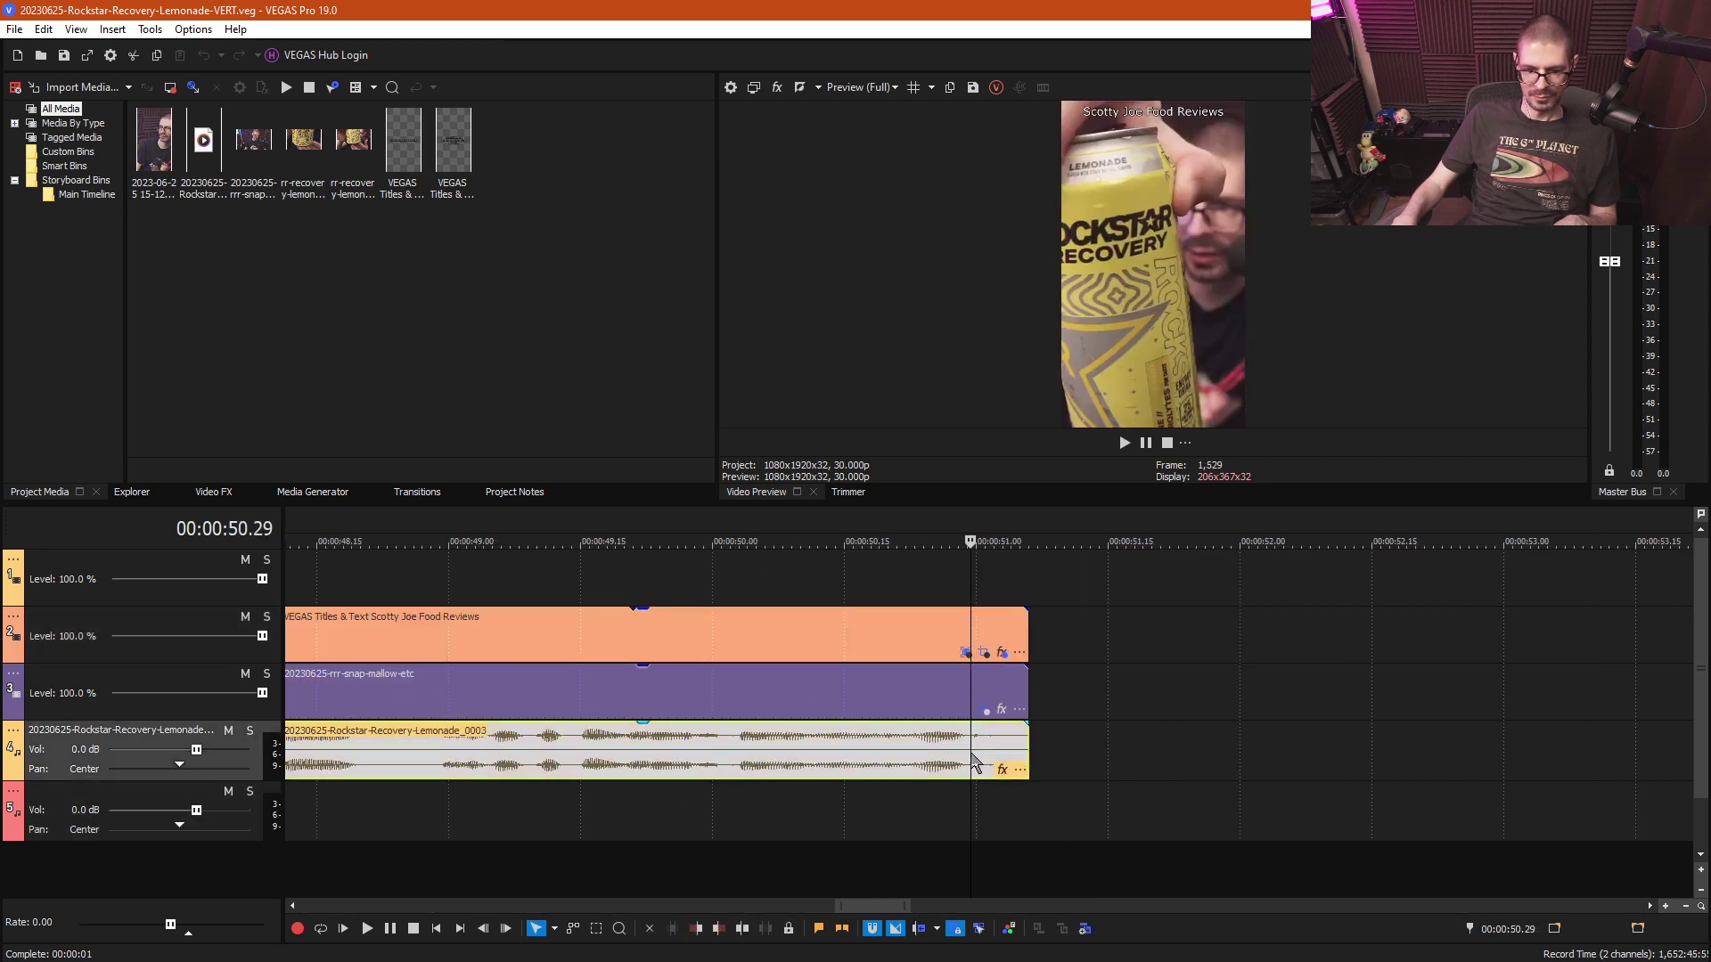
key(space)
click(677, 750)
key(space)
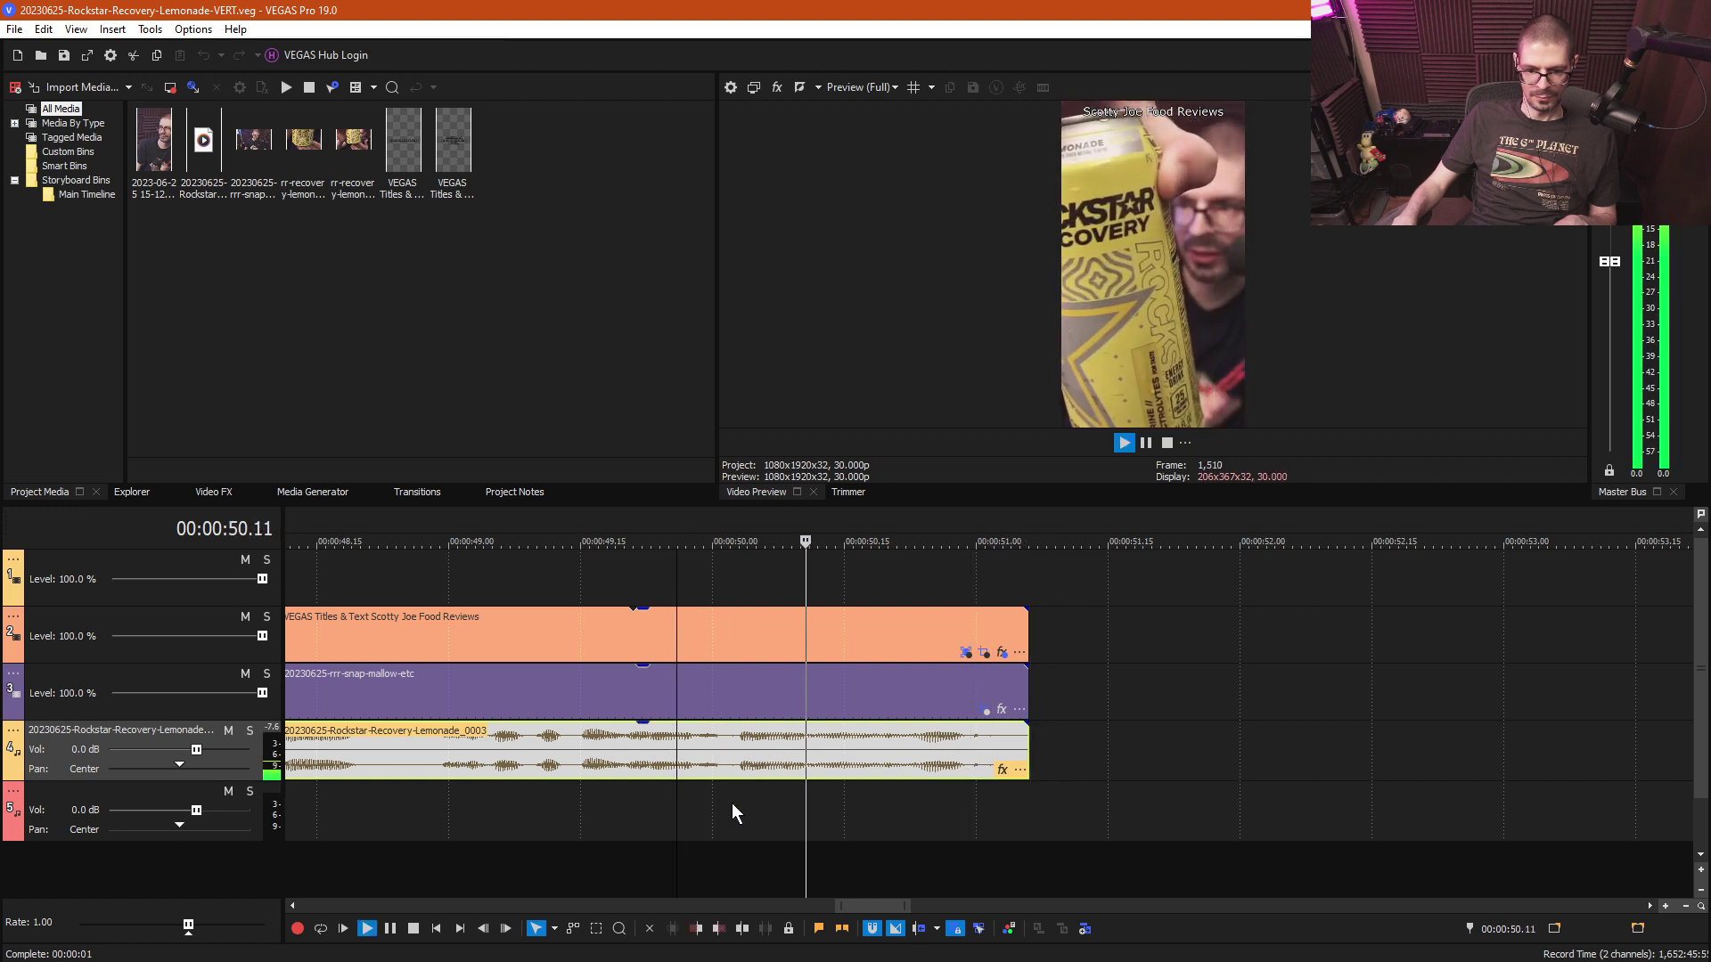
key(Return)
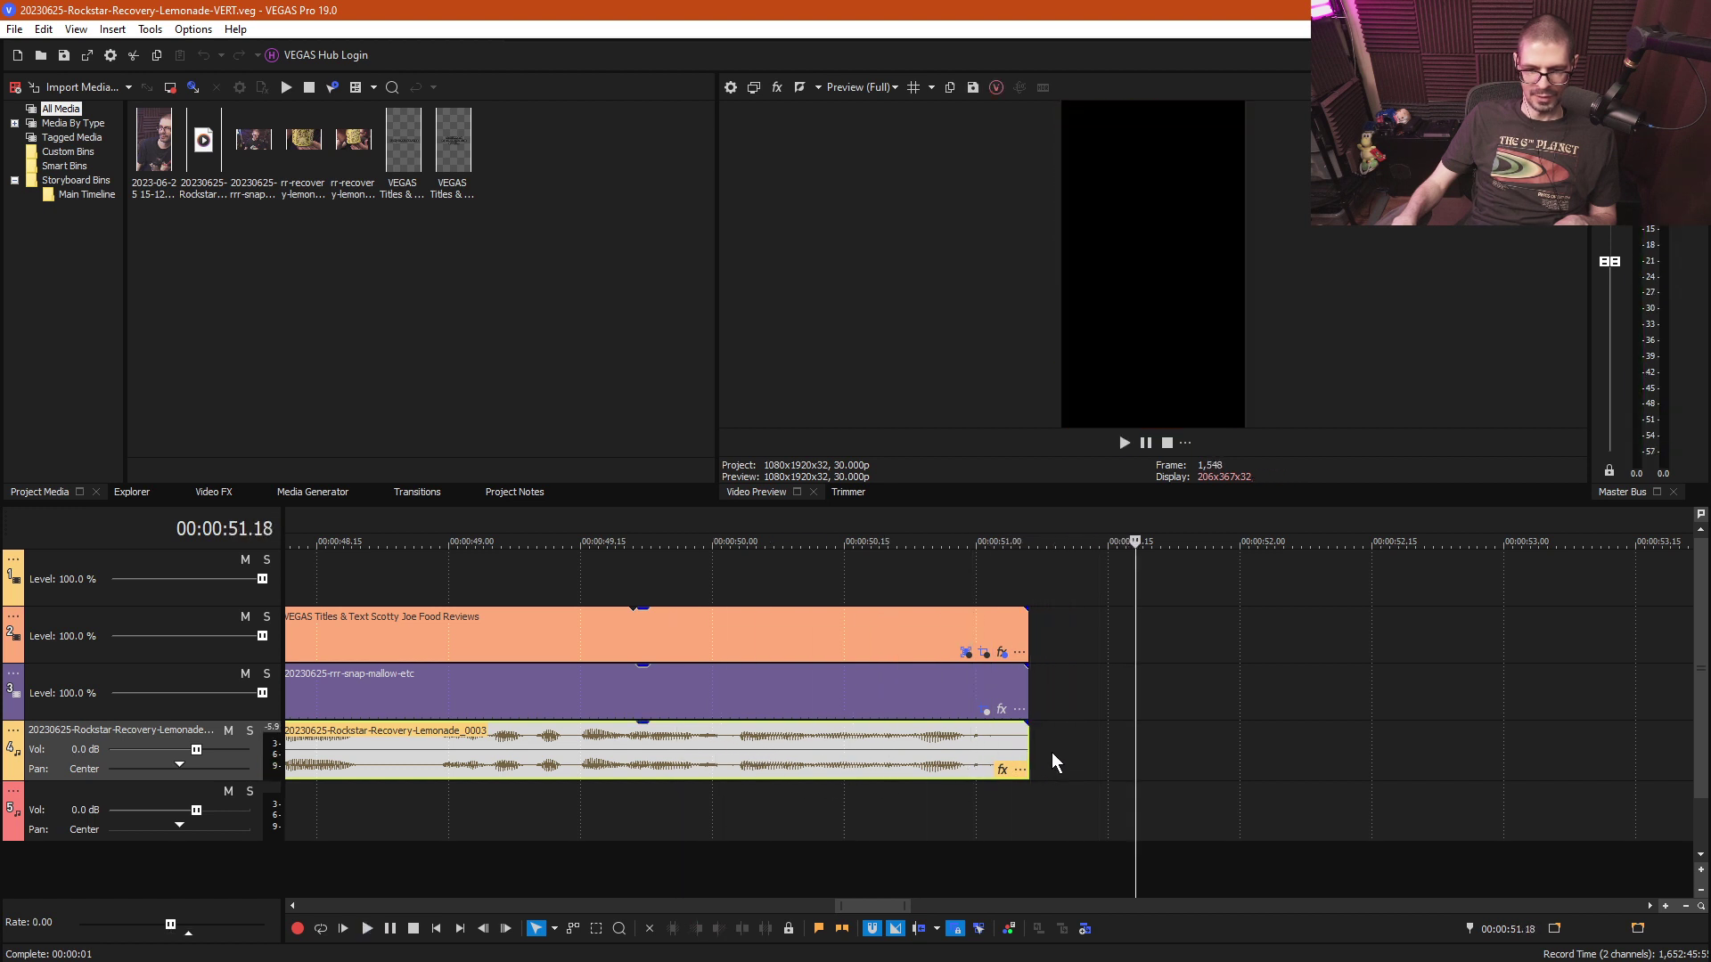
- Split the title, video and audio at 00:00:51.04 and remove the leftover pieces after the cut
click(1056, 710)
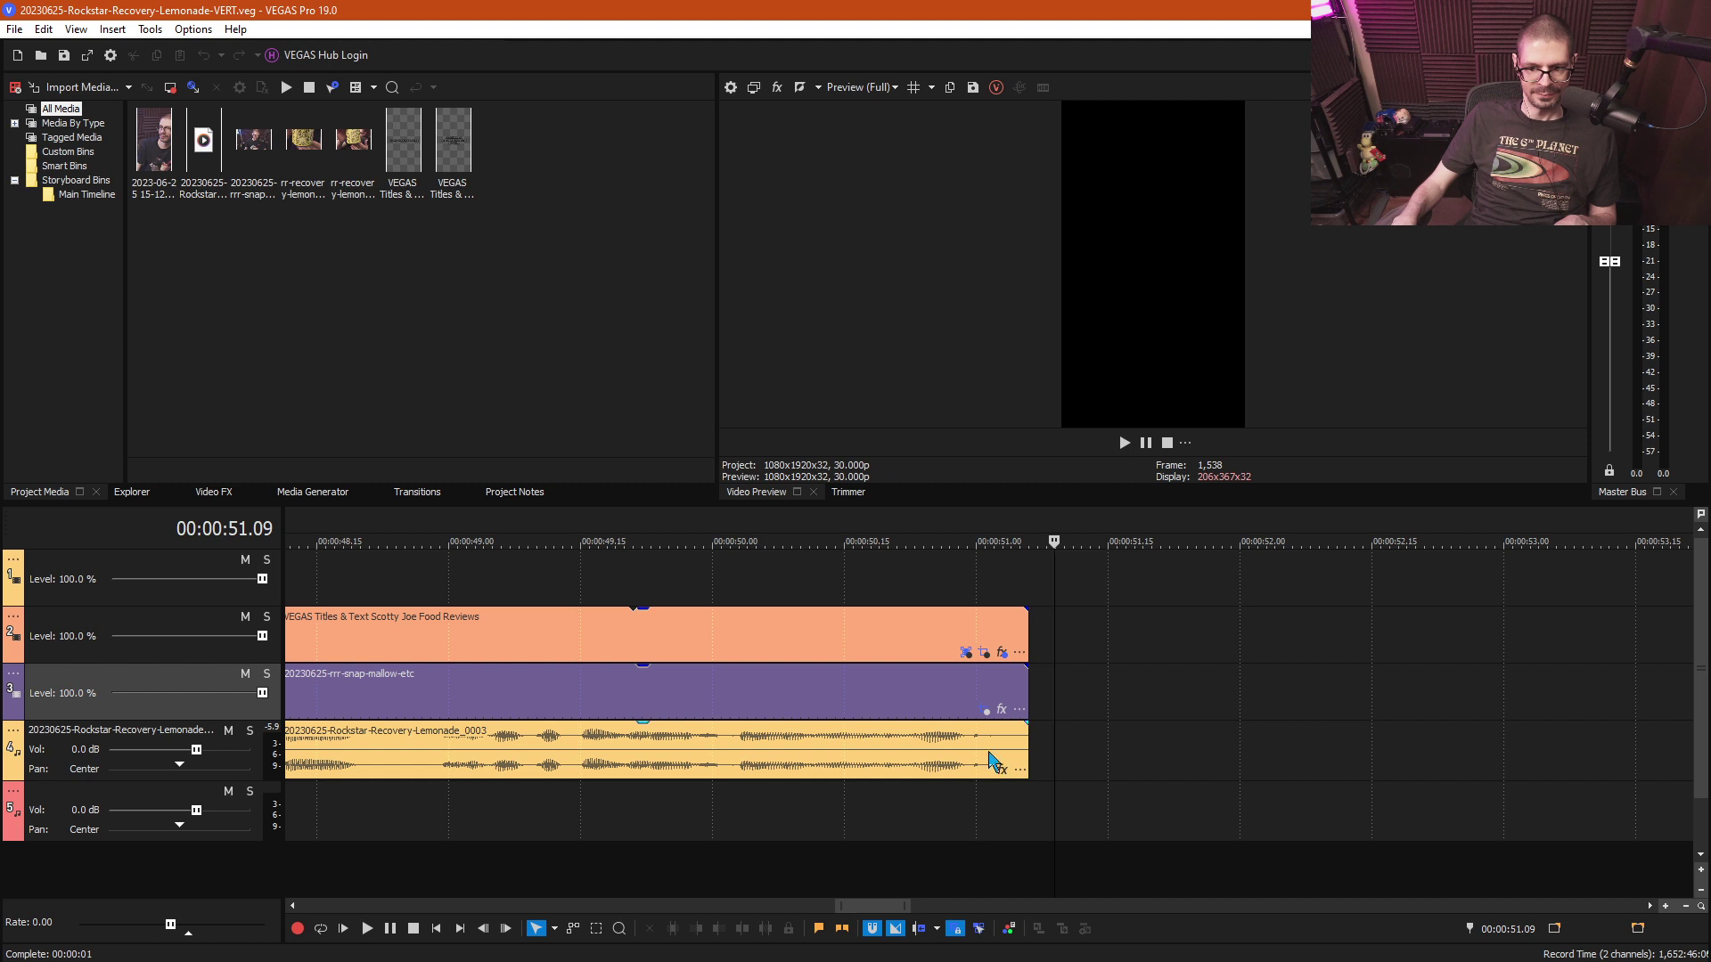
click(949, 762)
click(1007, 764)
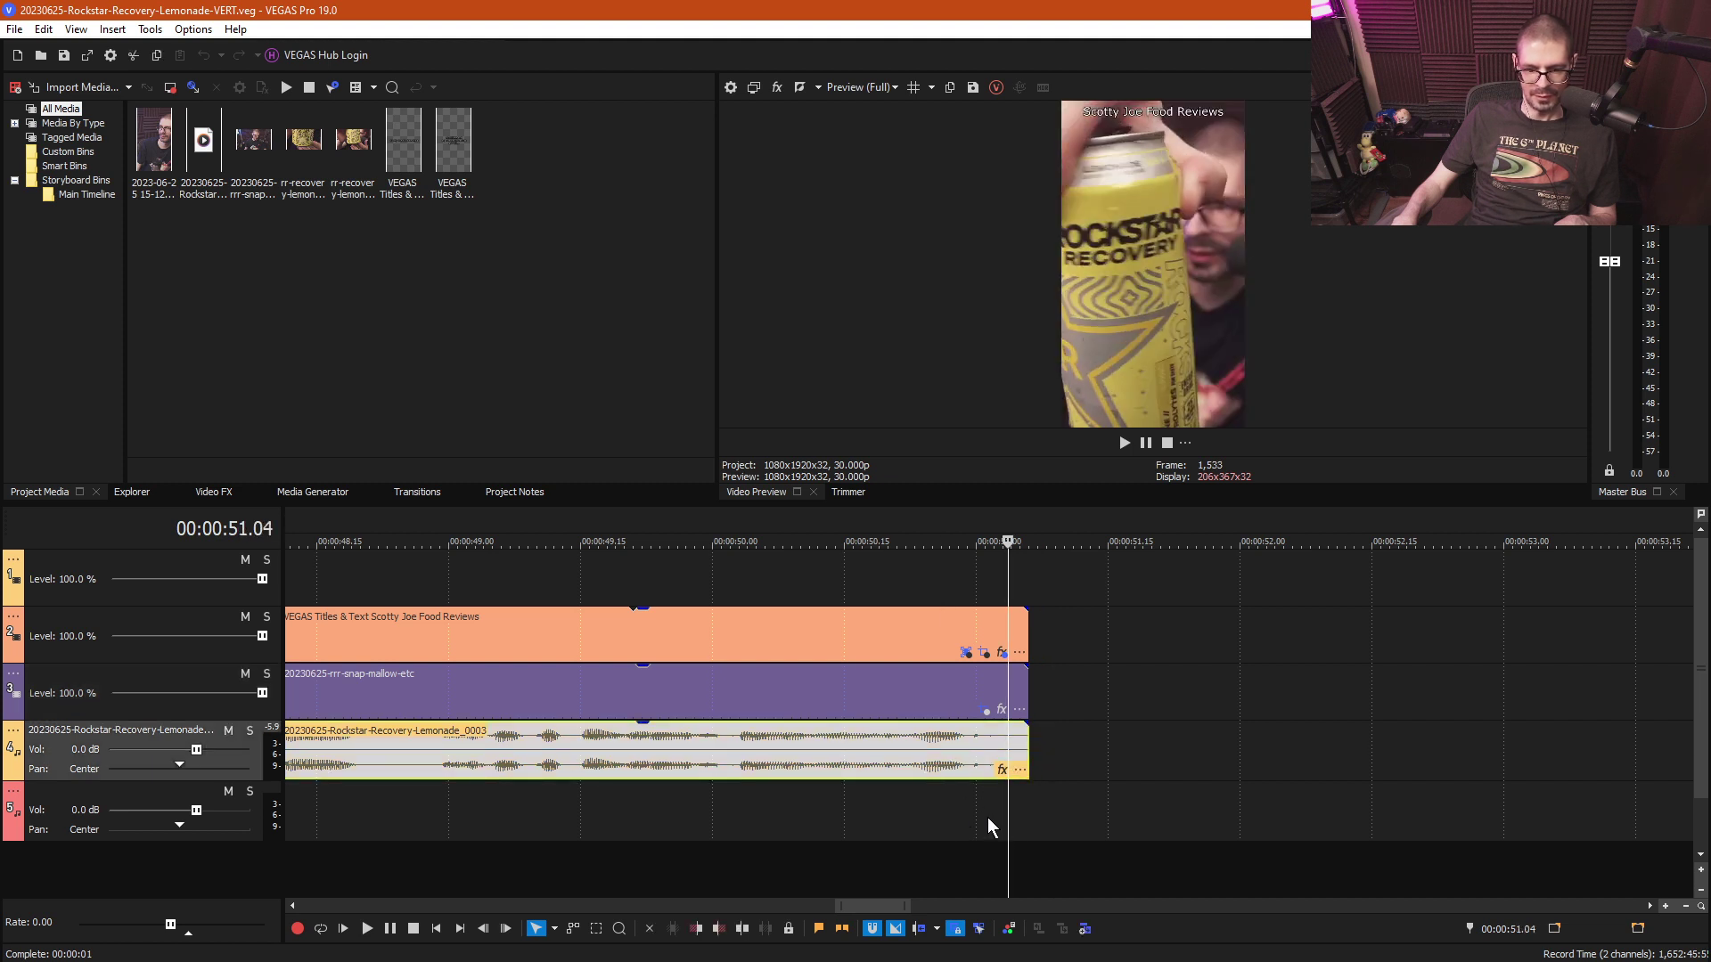
click(1010, 814)
key(s)
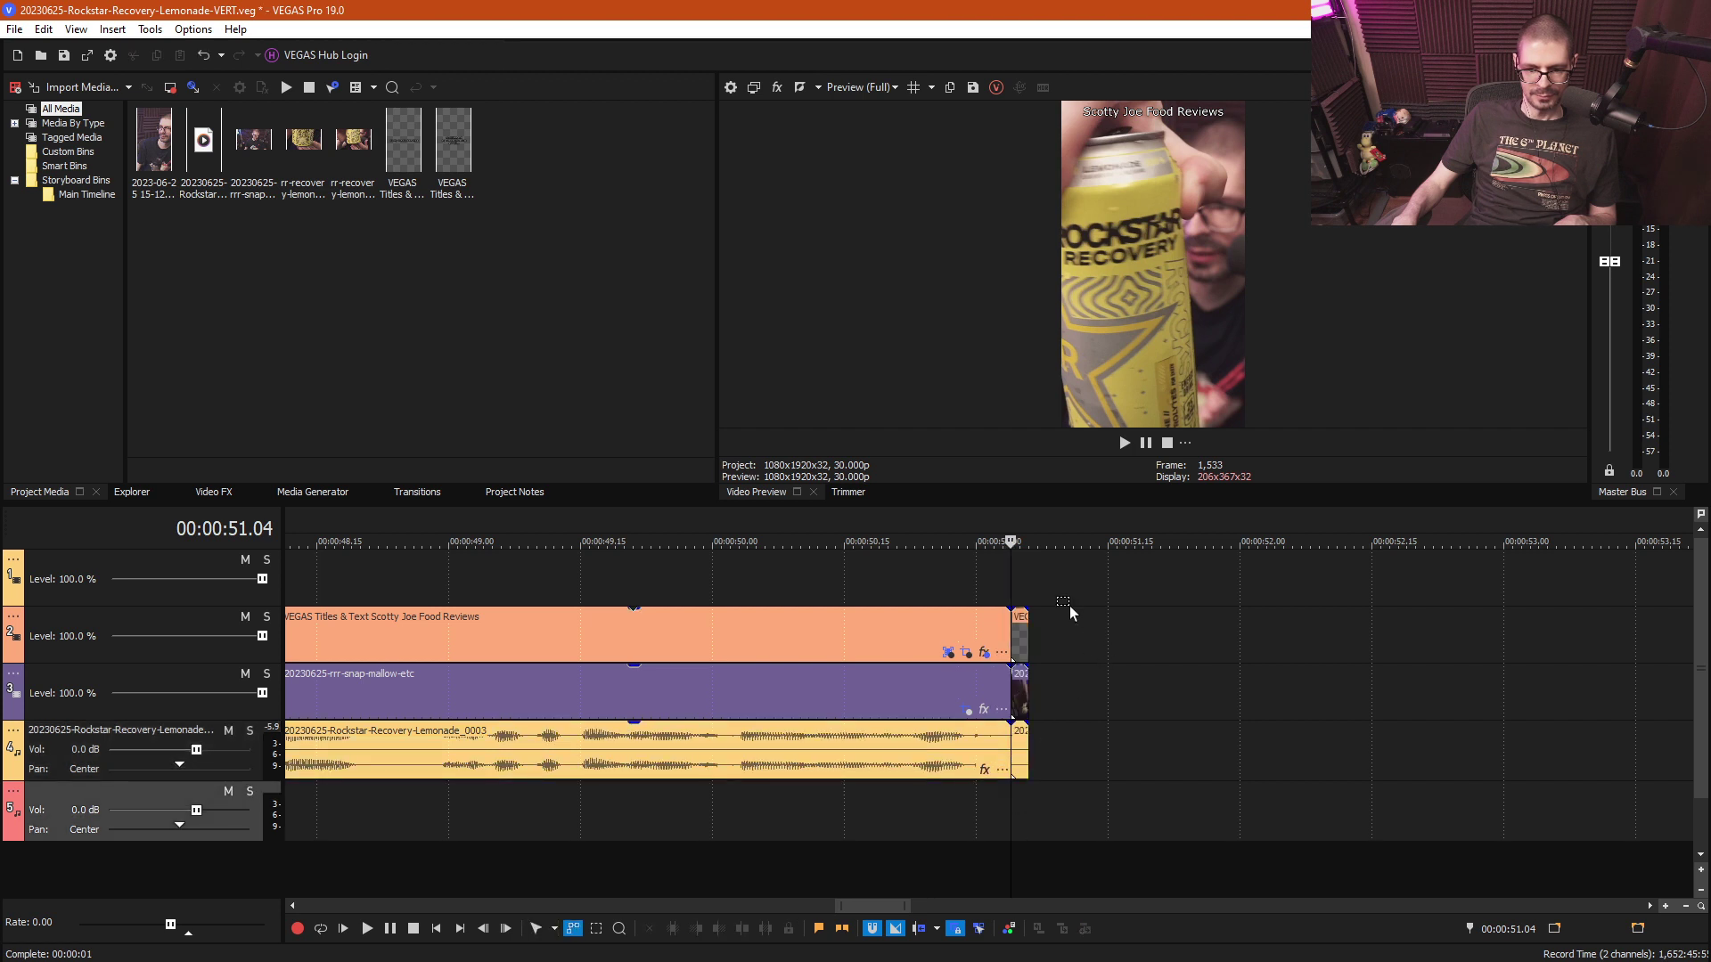
drag(1024, 748, 1018, 760)
drag(1016, 756, 1013, 755)
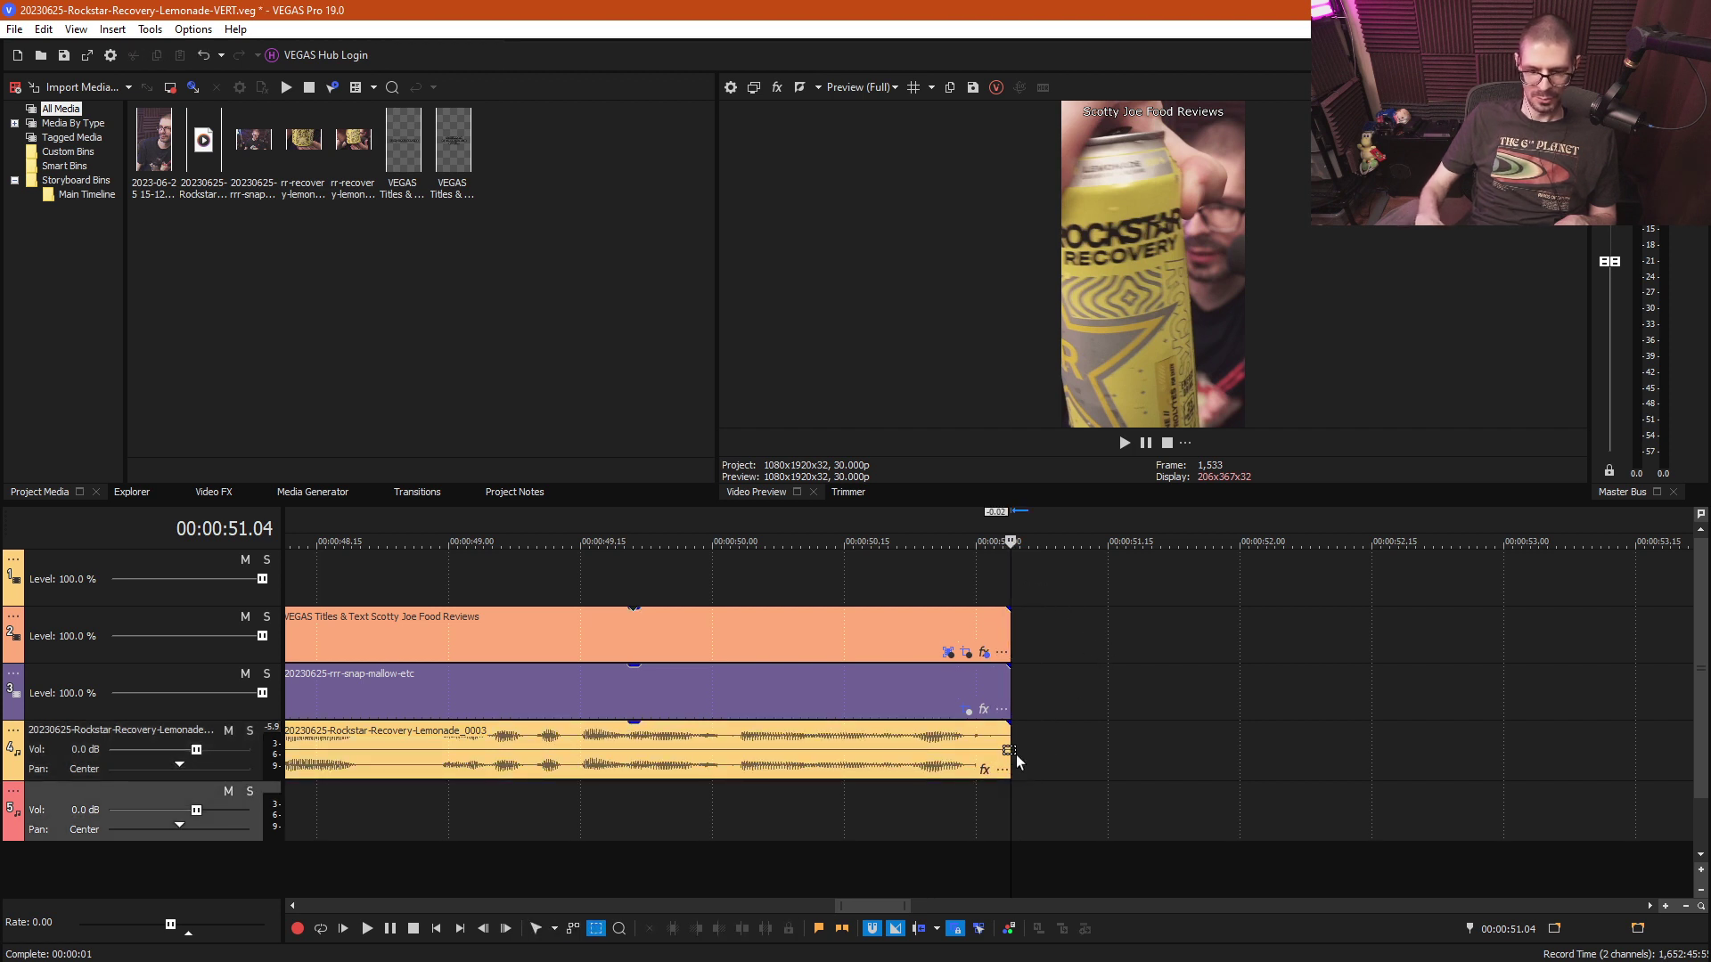
- Play the shortened ending on the timeline to check the trim
click(816, 799)
key(space)
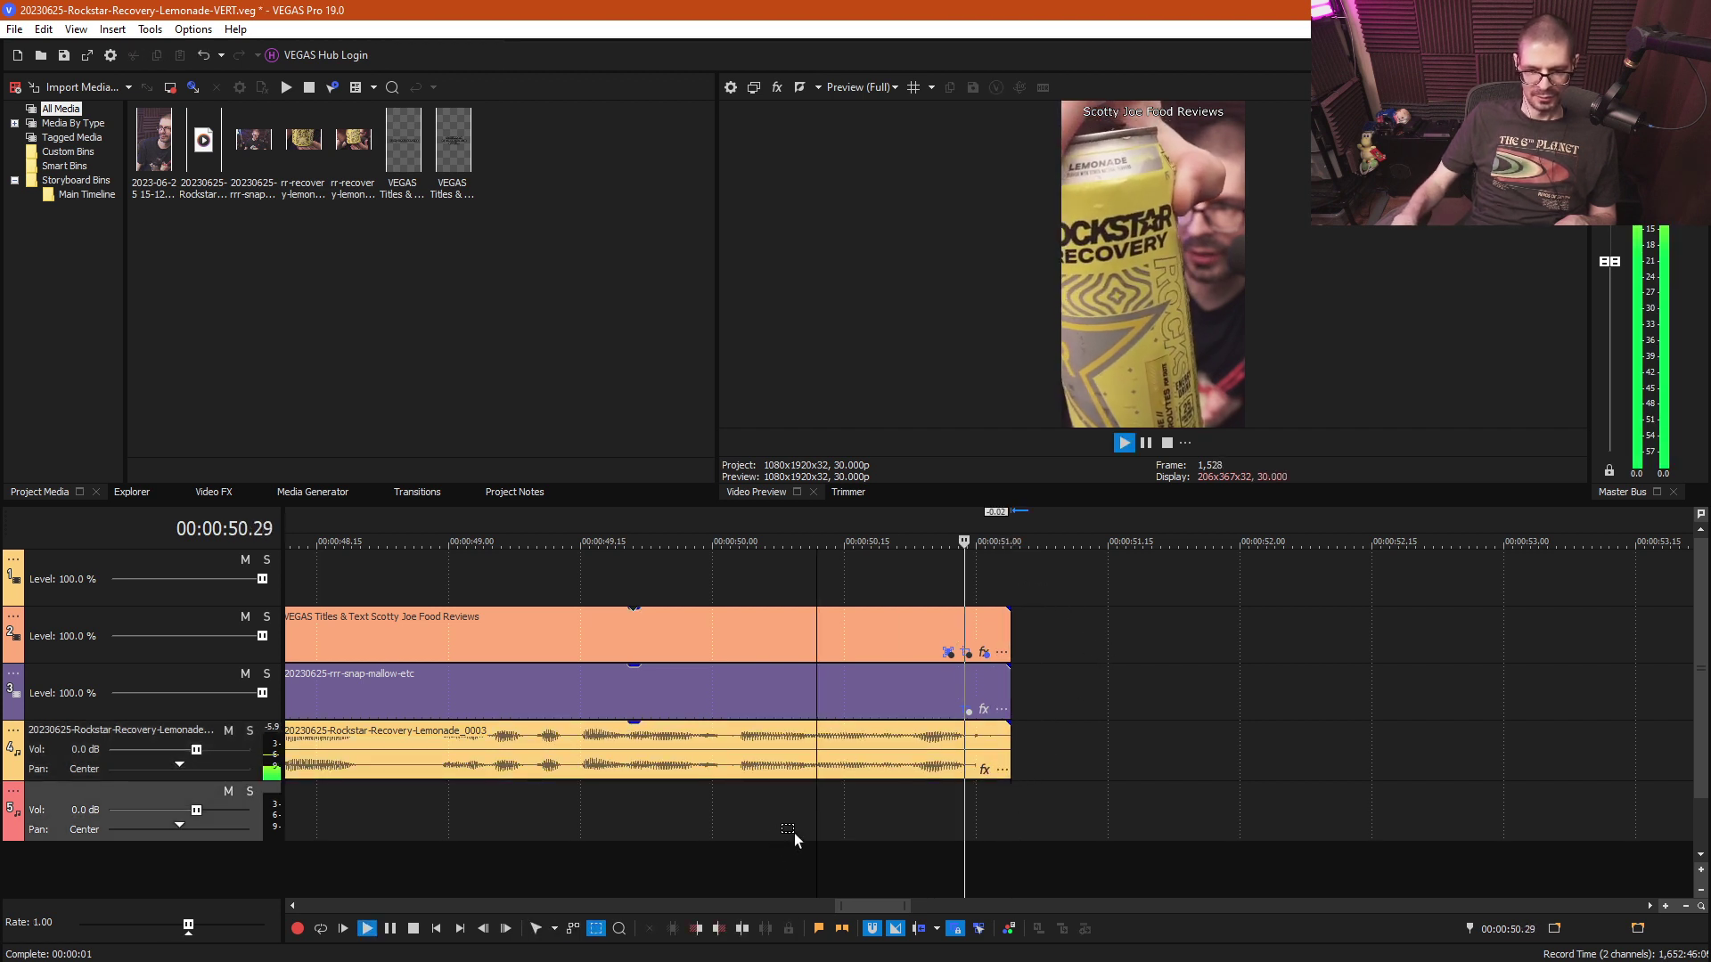
key(space)
scroll(794, 832, down, 5)
scroll(794, 832, up, 3)
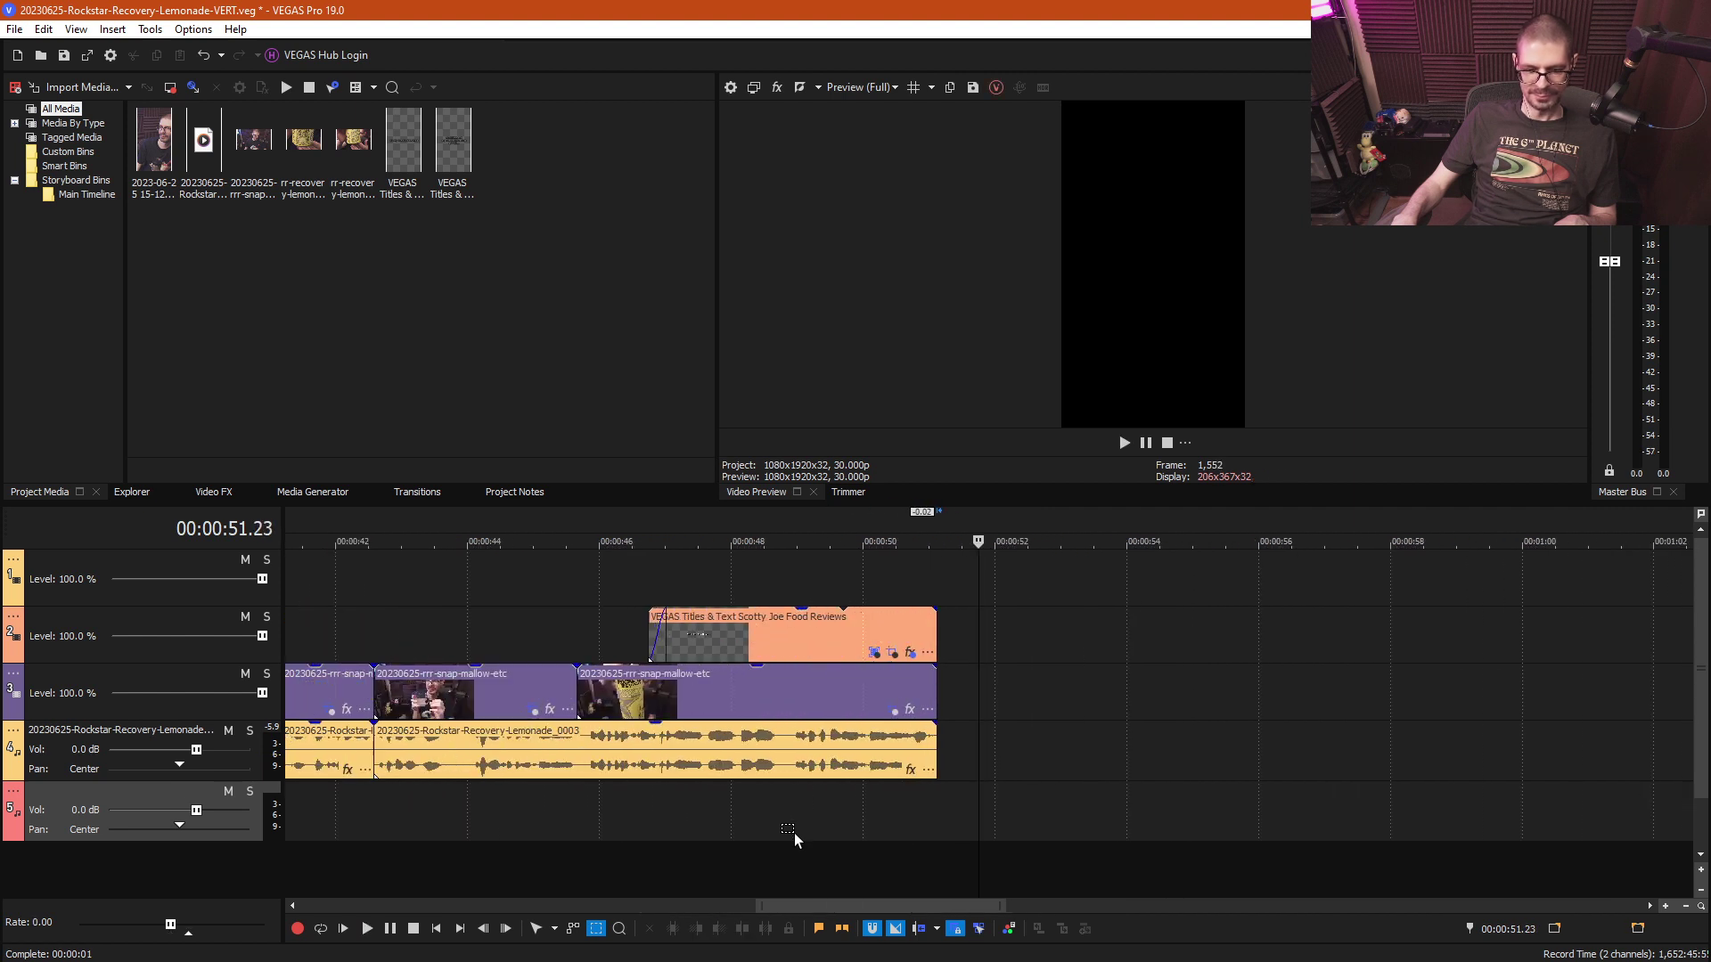
- Save the project and render it with the SW Vertical LLHQ 1080p 29.97 fps (NVENC) template, overwriting 20230625-Rockstar-Recovery-Lemonade-VERT.mp4, and dismiss the finished render dialog
key(ctrl+d)
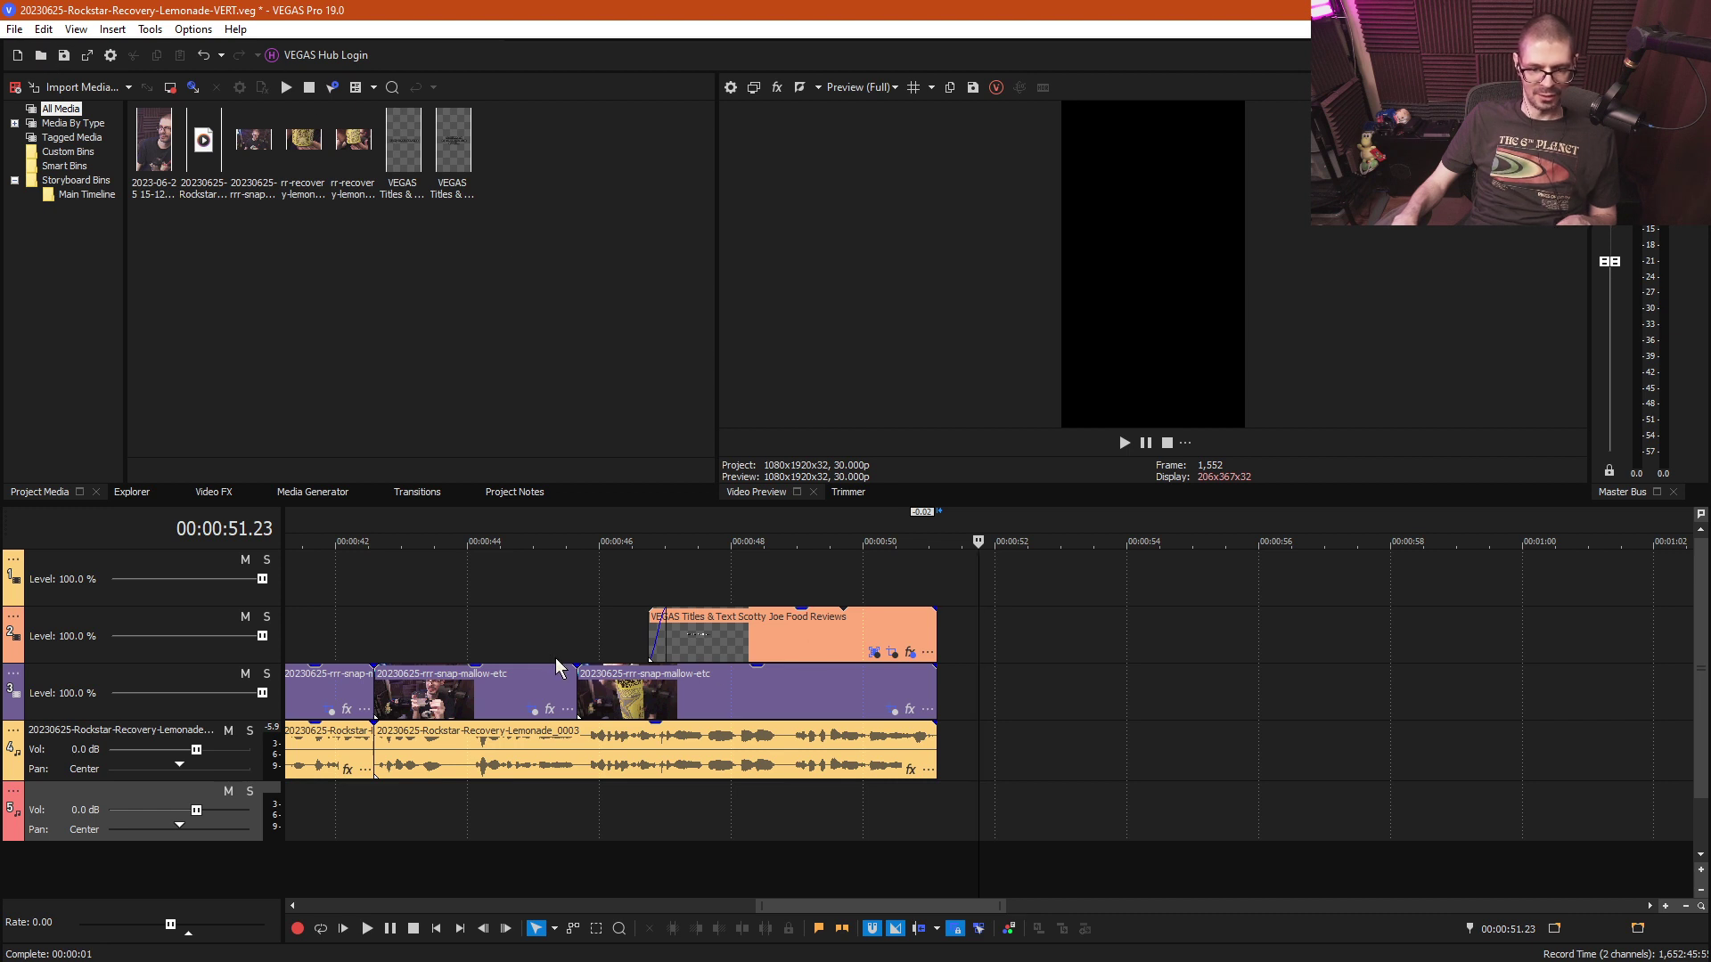
click(563, 630)
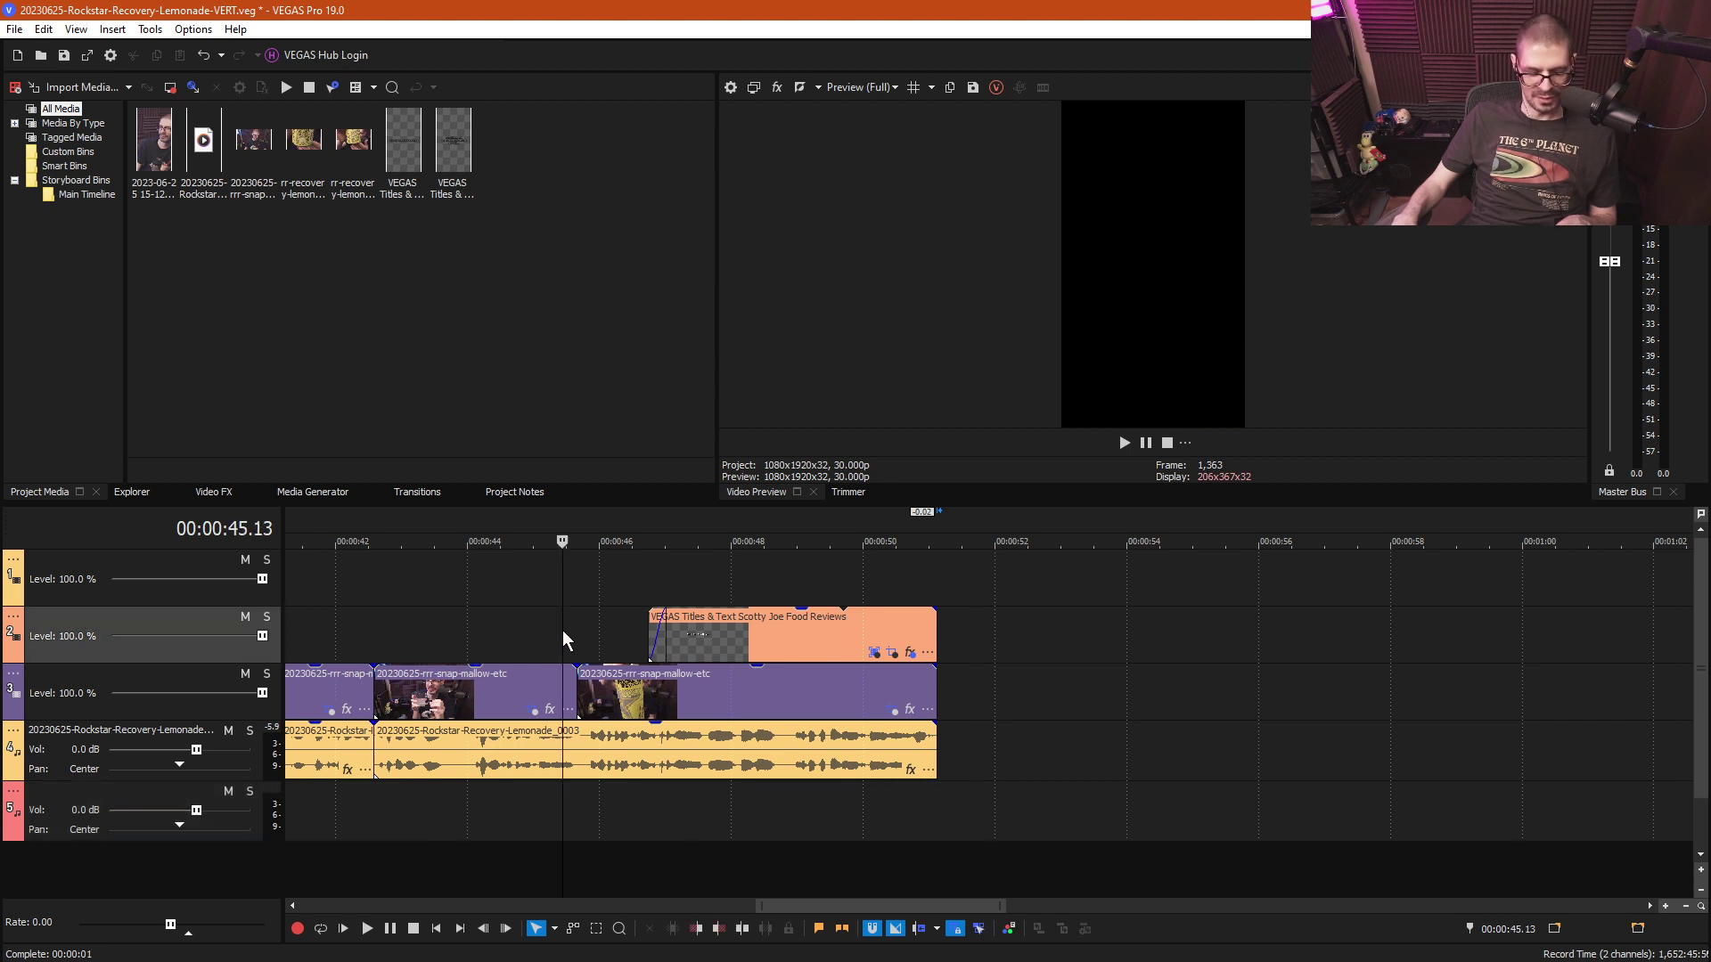
click(14, 28)
click(98, 185)
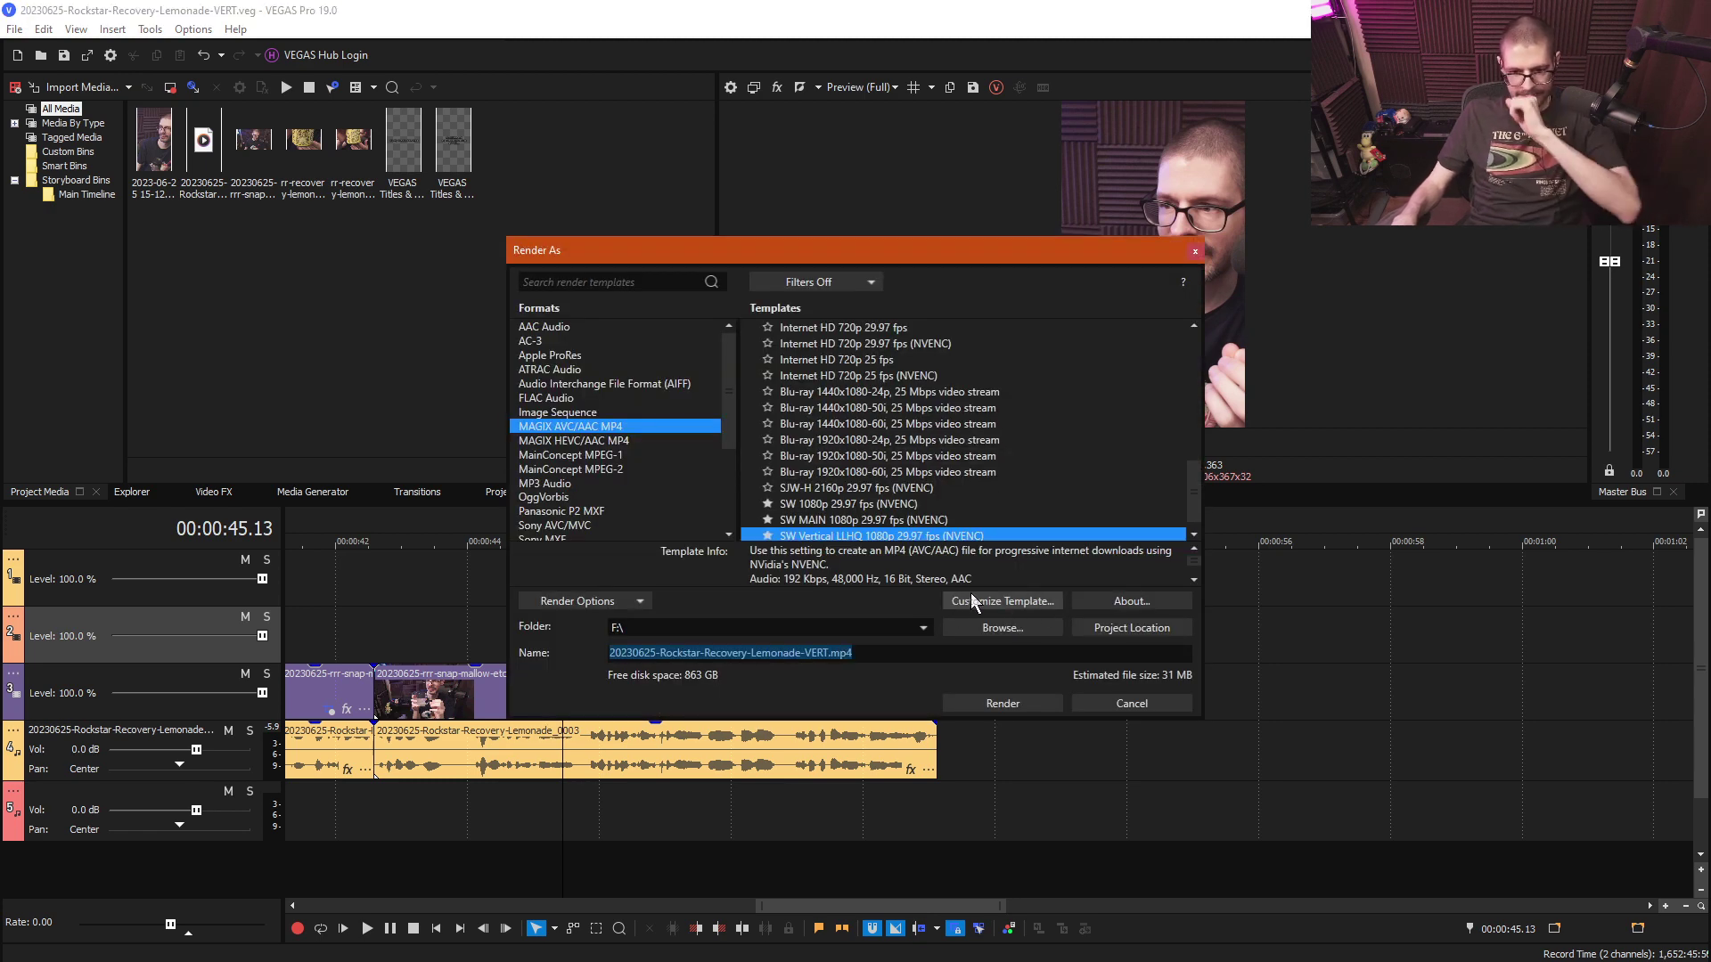
click(1024, 702)
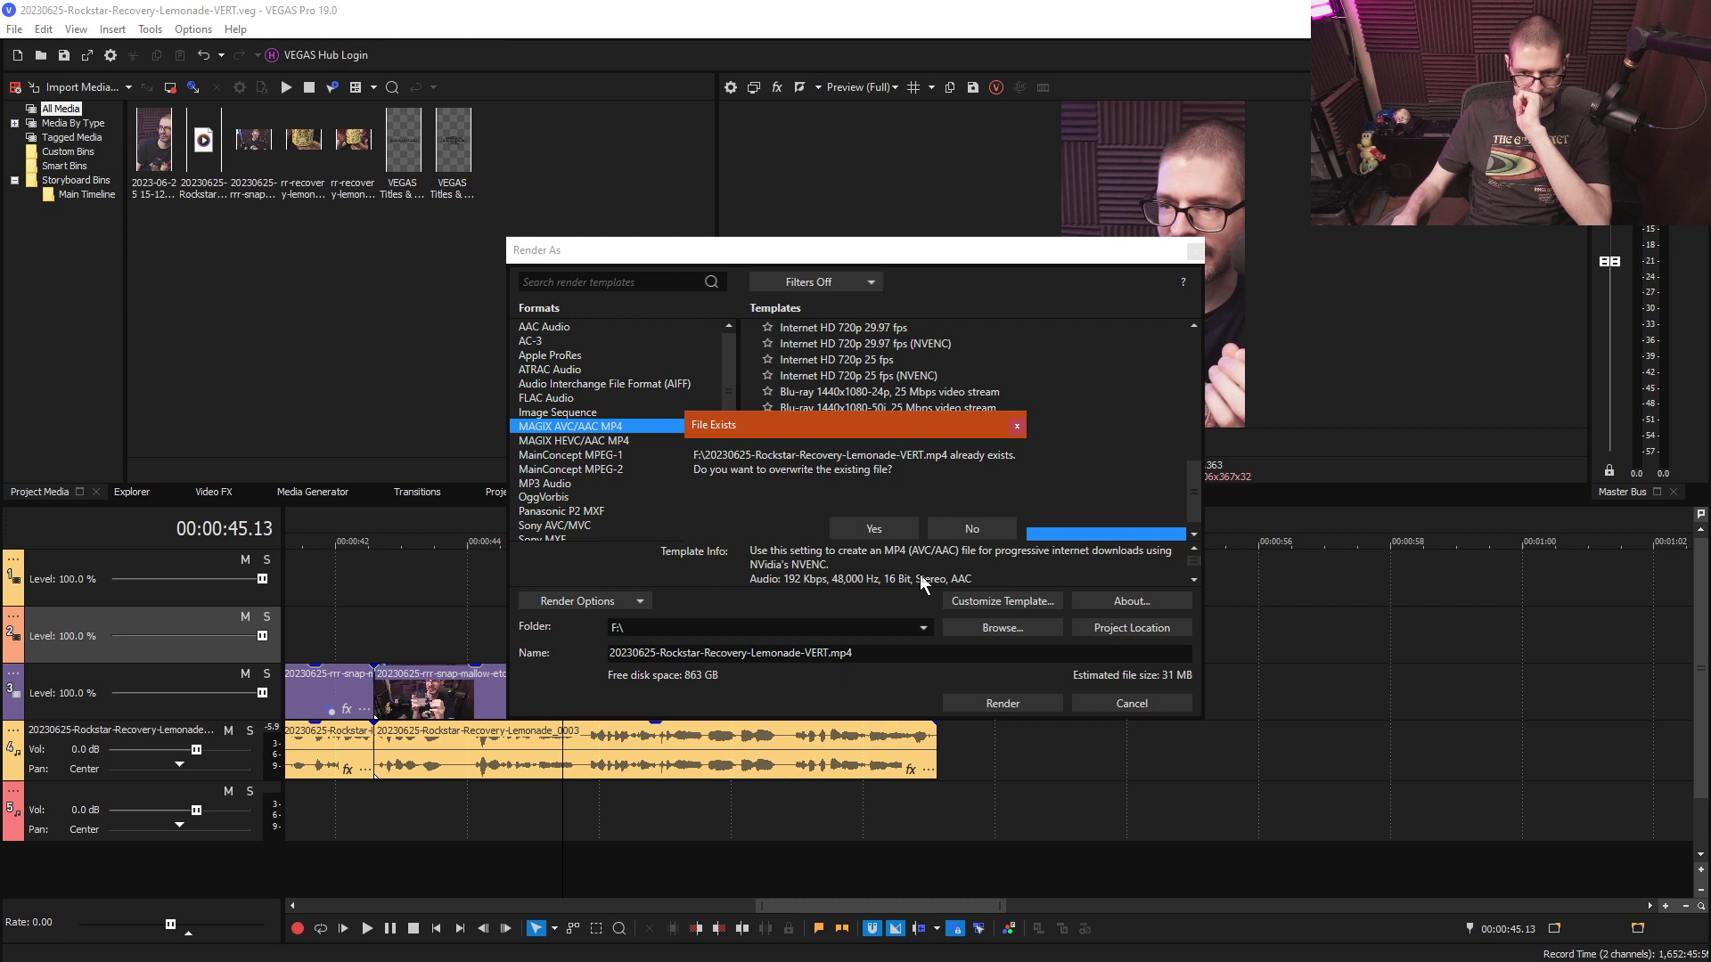
click(861, 529)
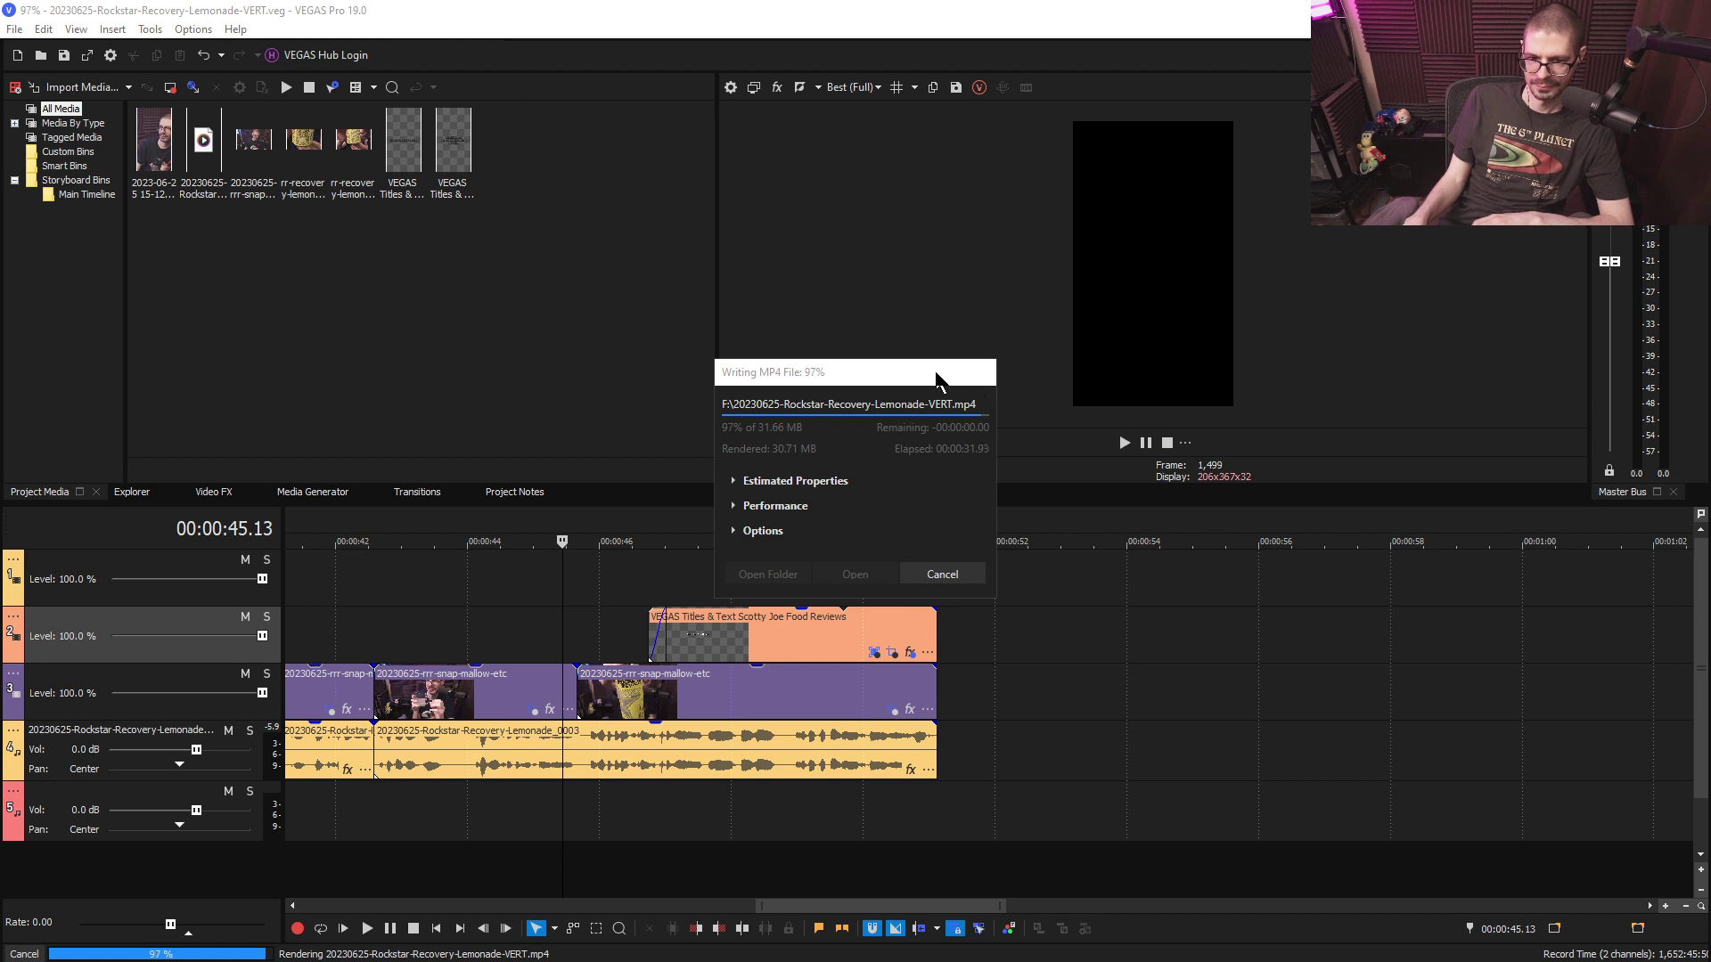
click(904, 375)
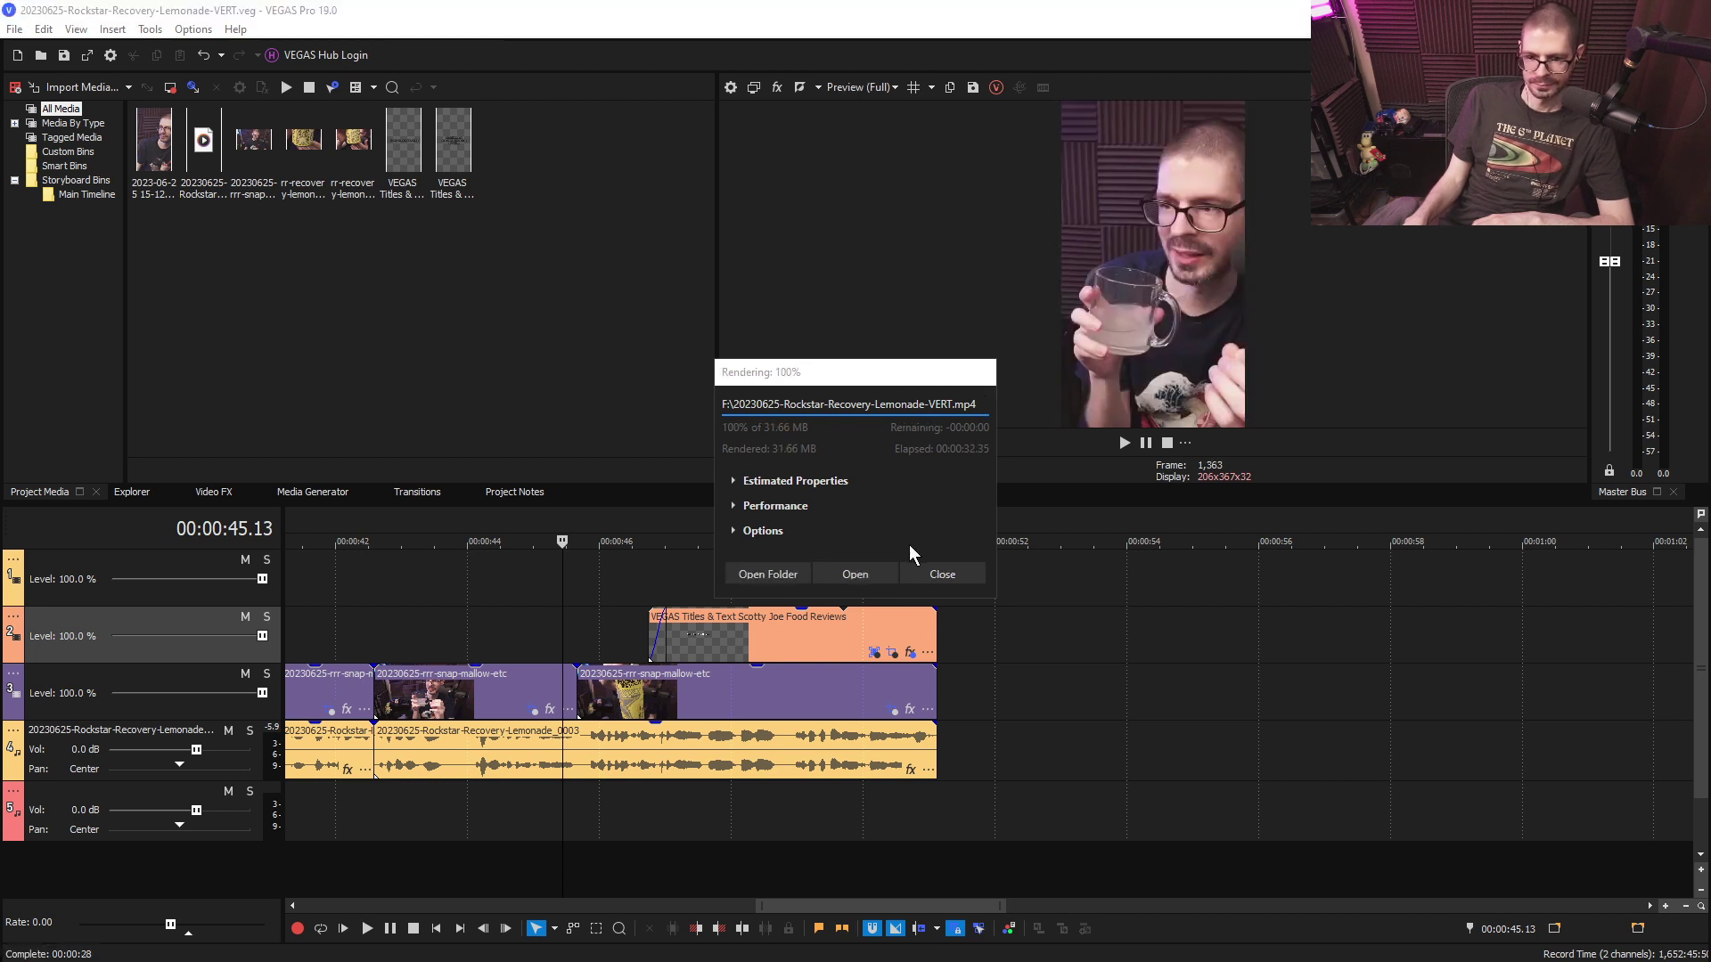
click(938, 575)
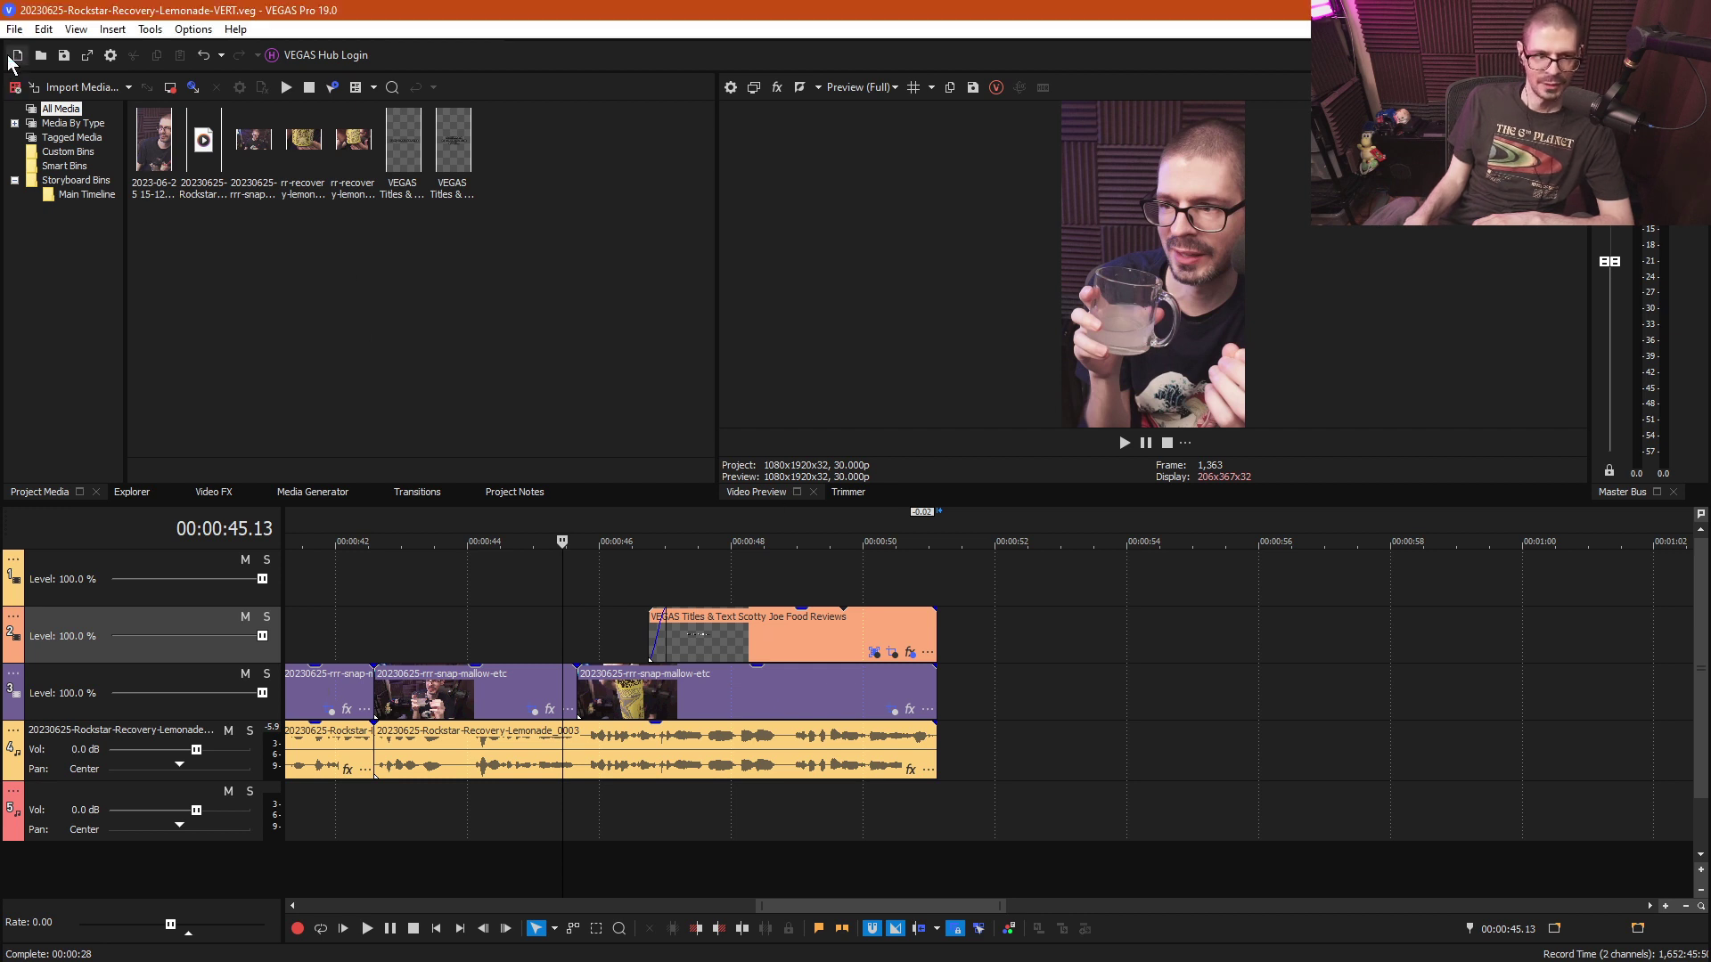
- Close the project, import the newly rendered VERT video into an empty project and place it at the timeline start, matching the project video settings
click(14, 30)
click(36, 89)
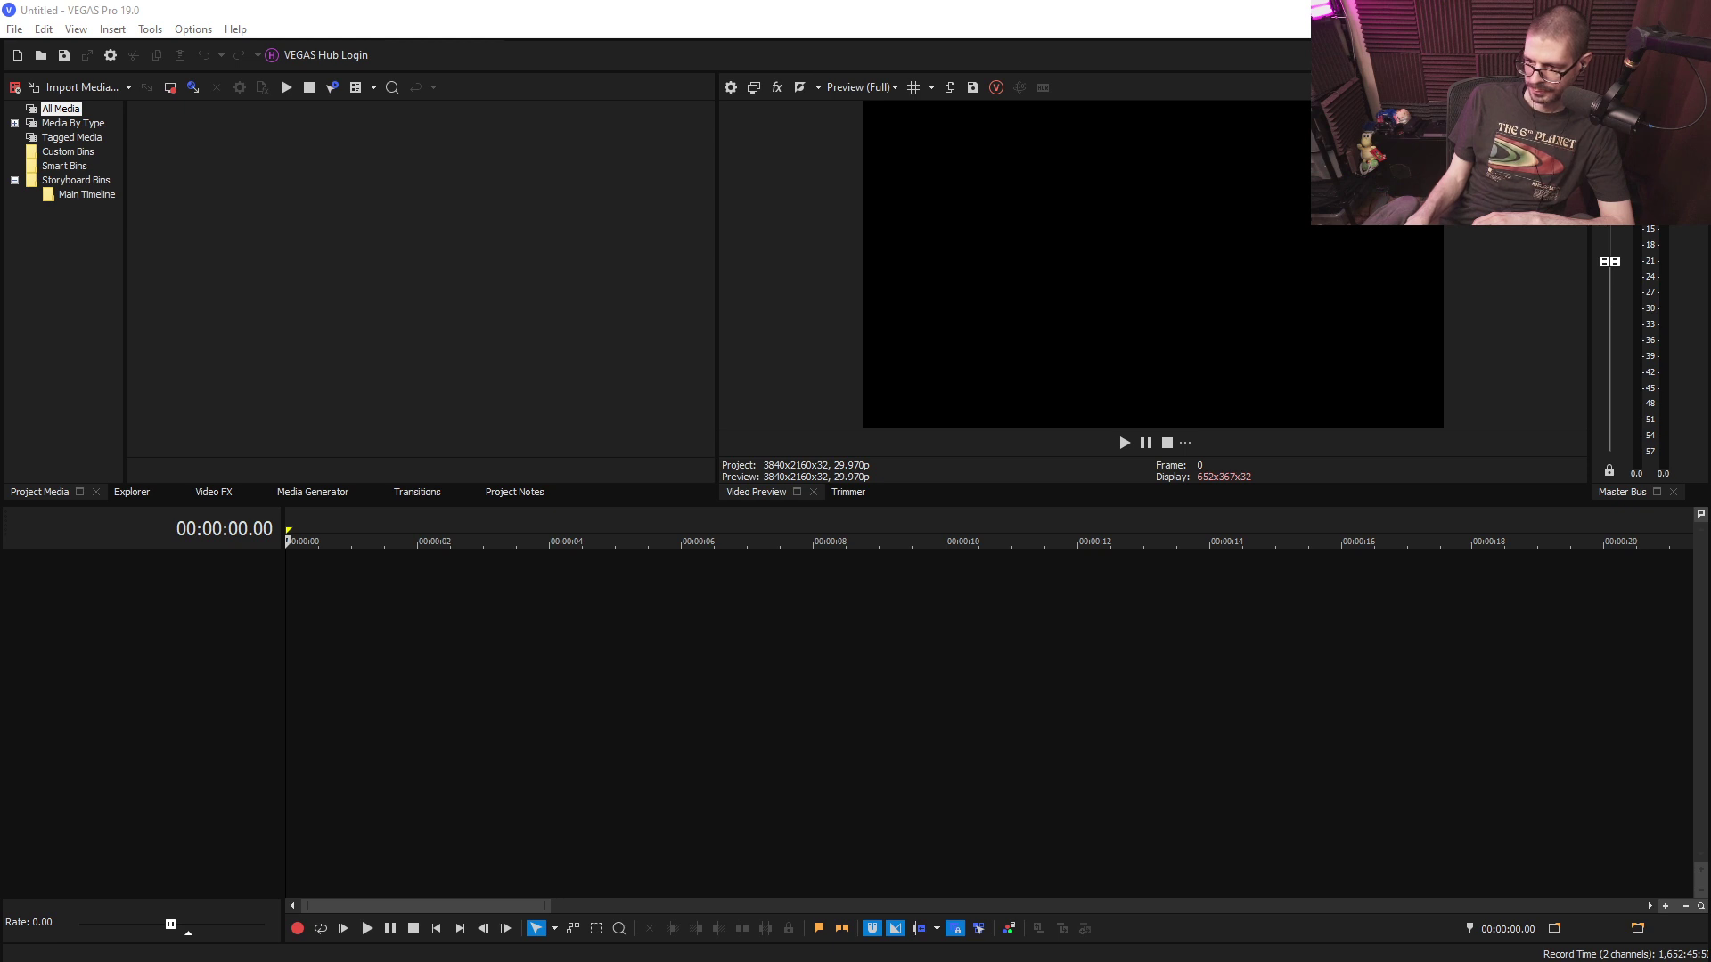
drag(446, 306, 435, 297)
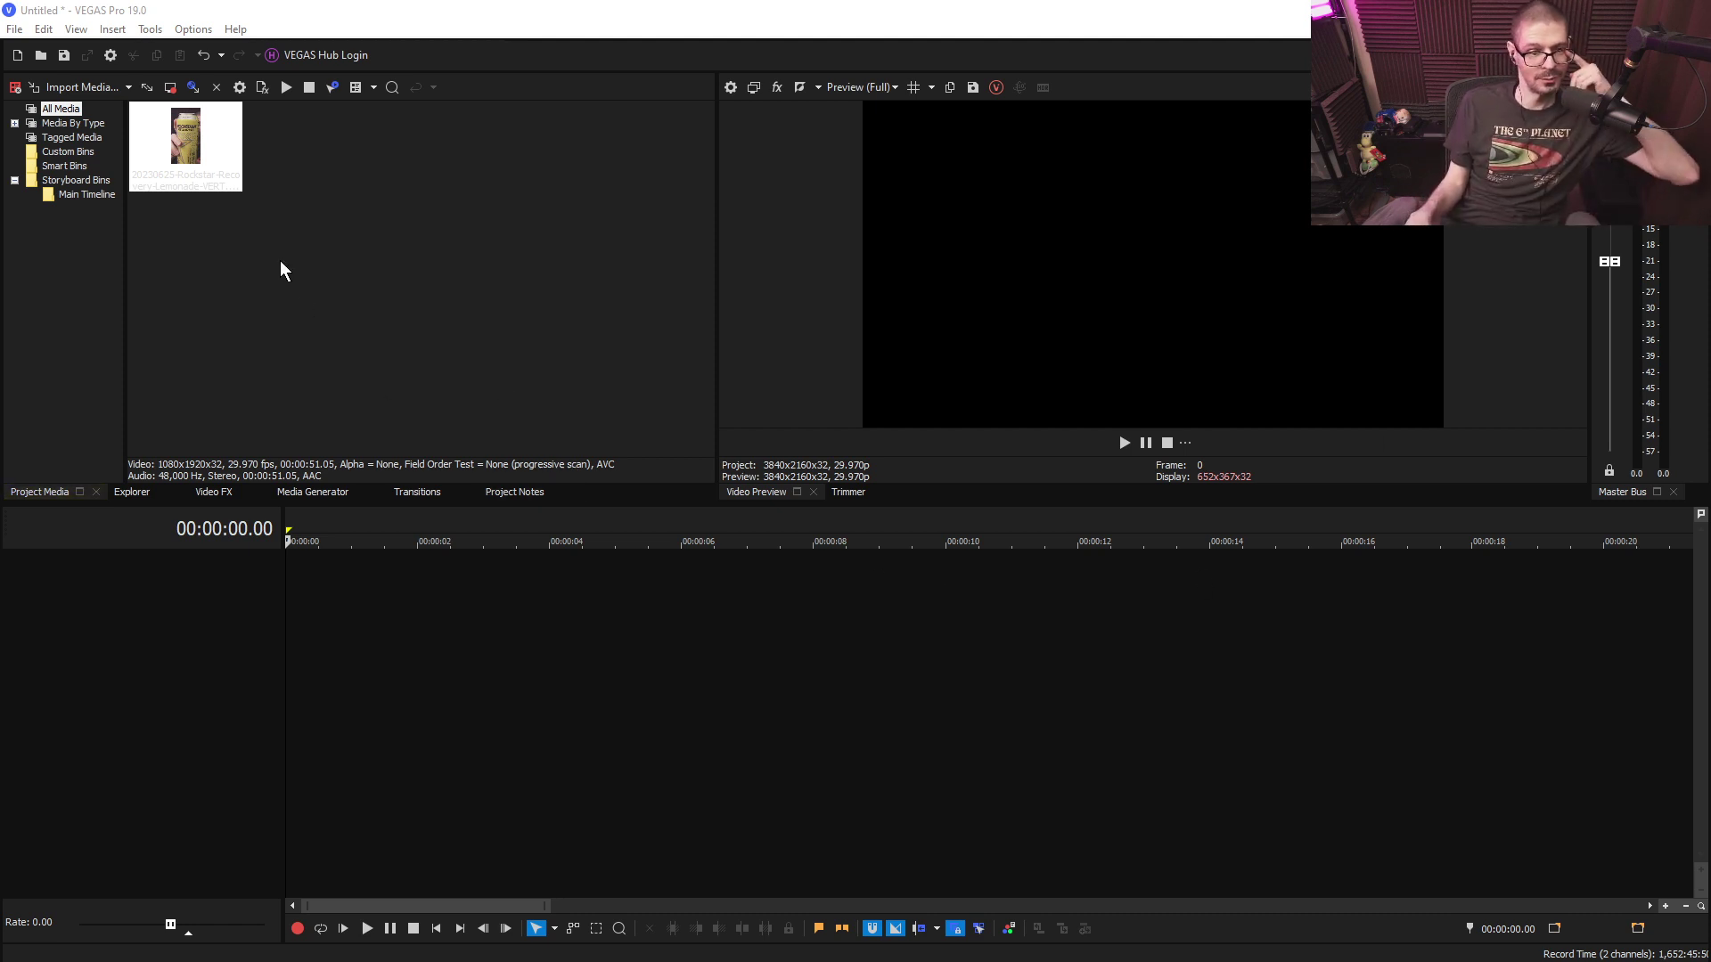
drag(210, 178, 122, 775)
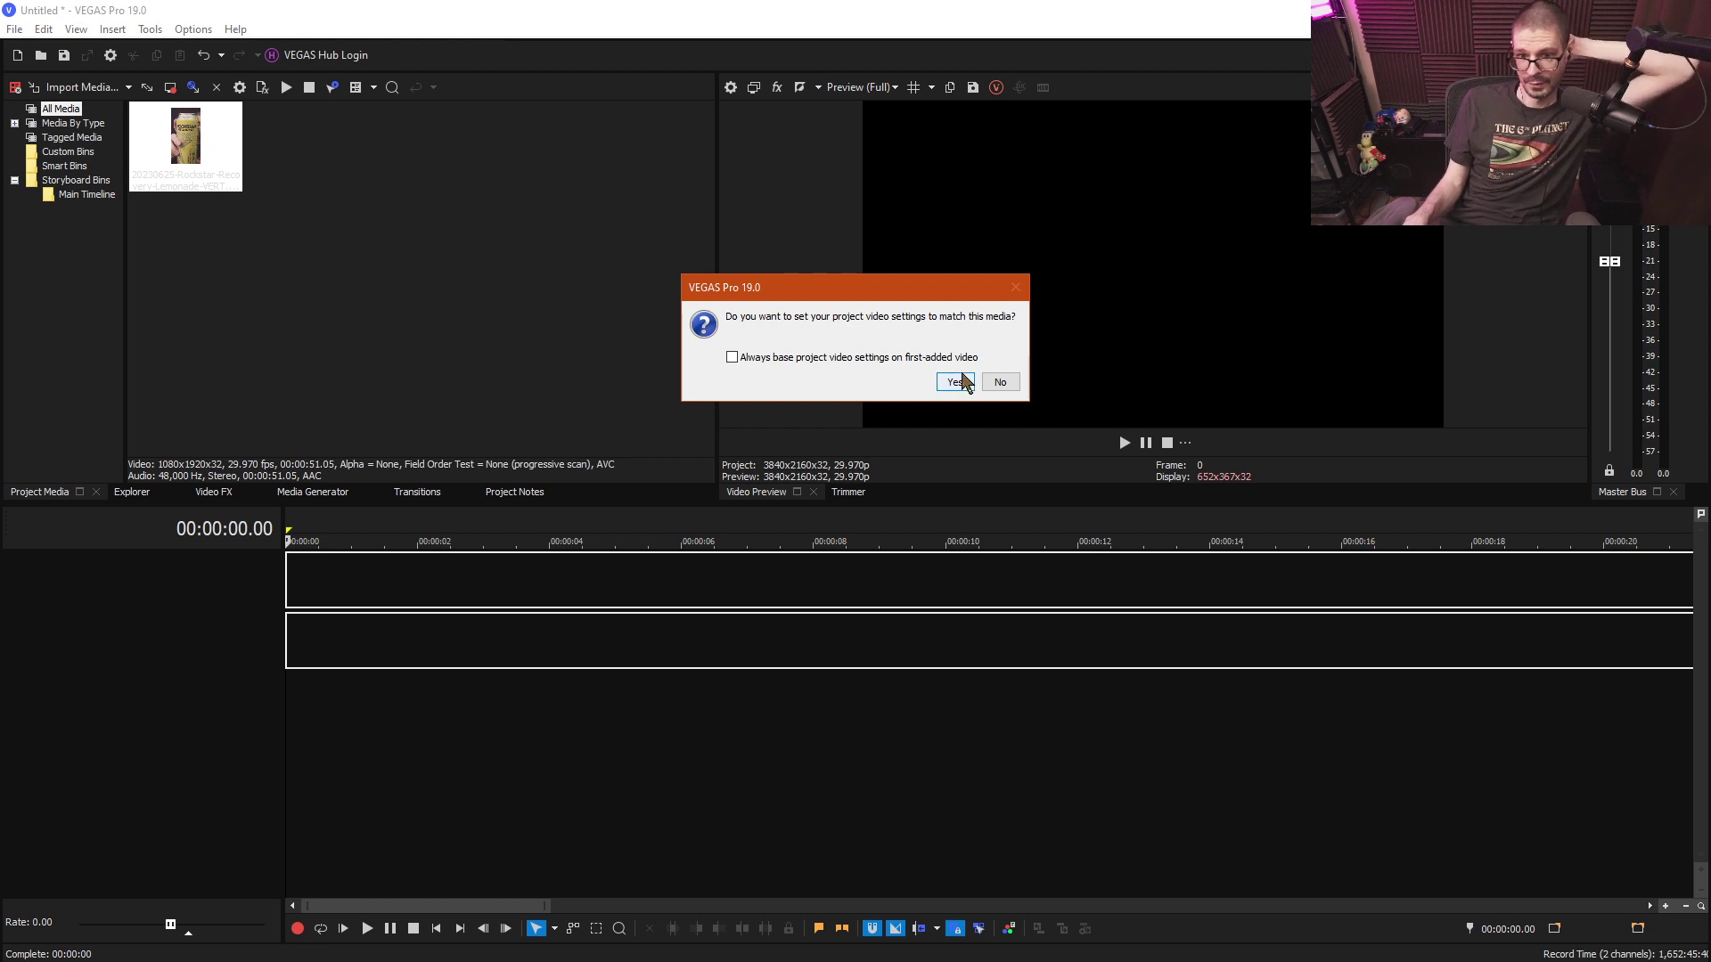
click(954, 383)
scroll(1210, 619, down, 3)
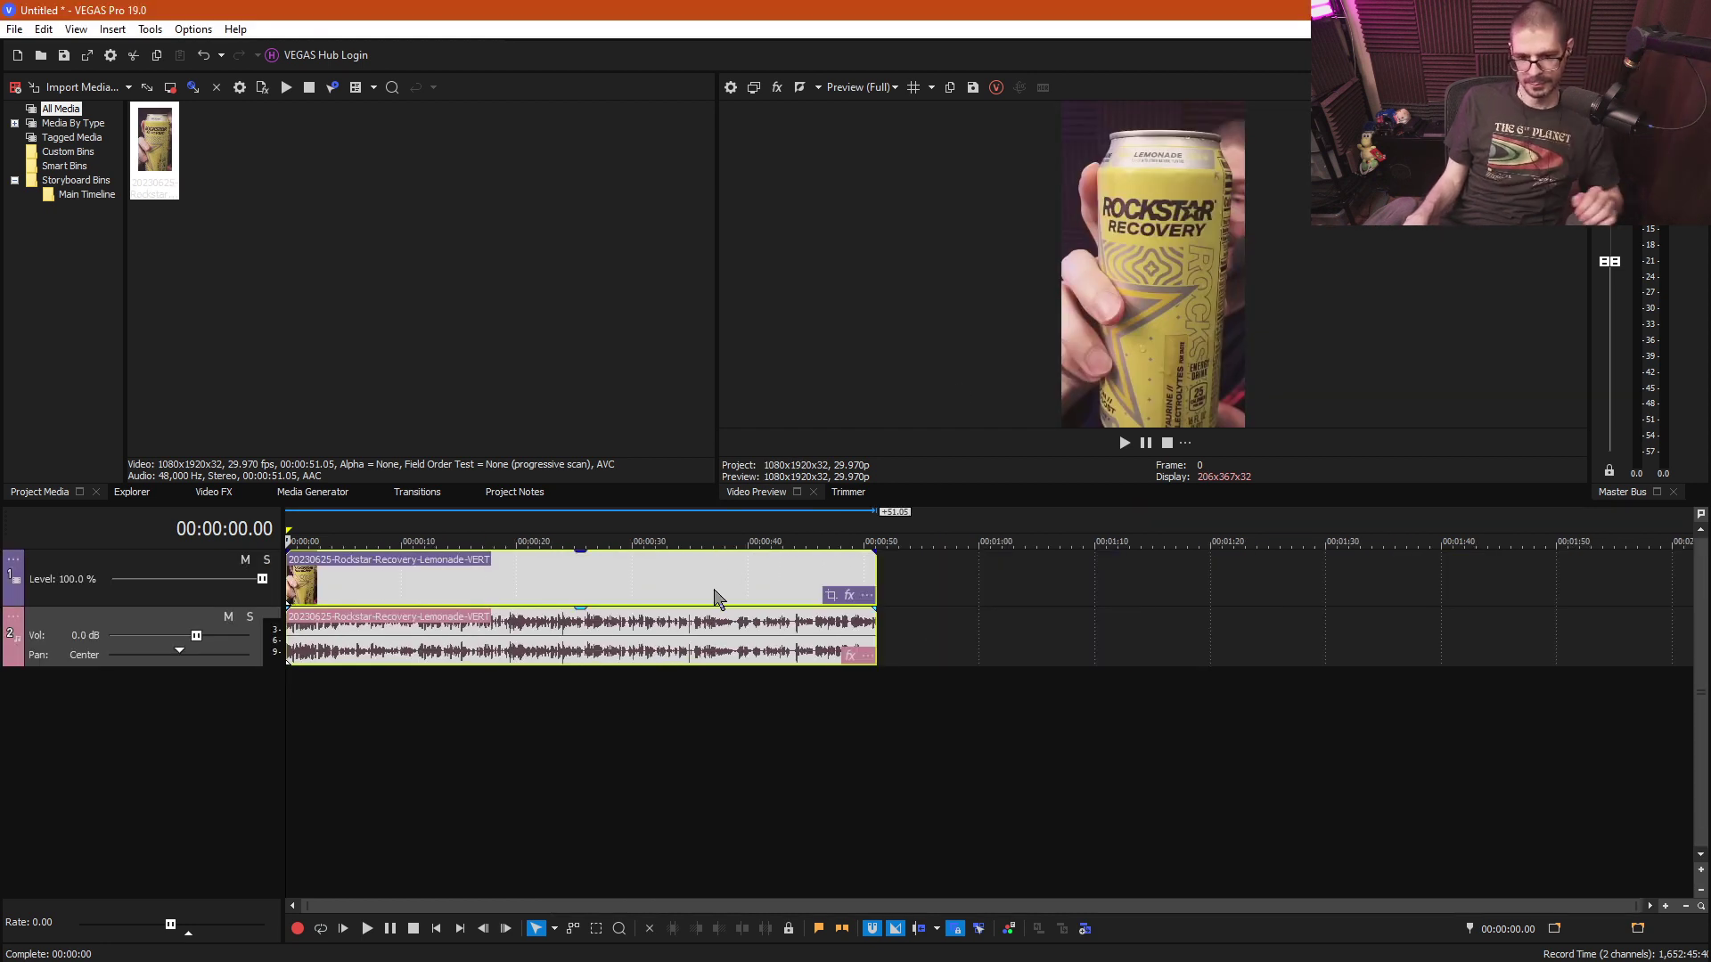
- Play the newly rendered clip from about 44 seconds through to its end
click(811, 624)
key(space)
scroll(1016, 624, up, 3)
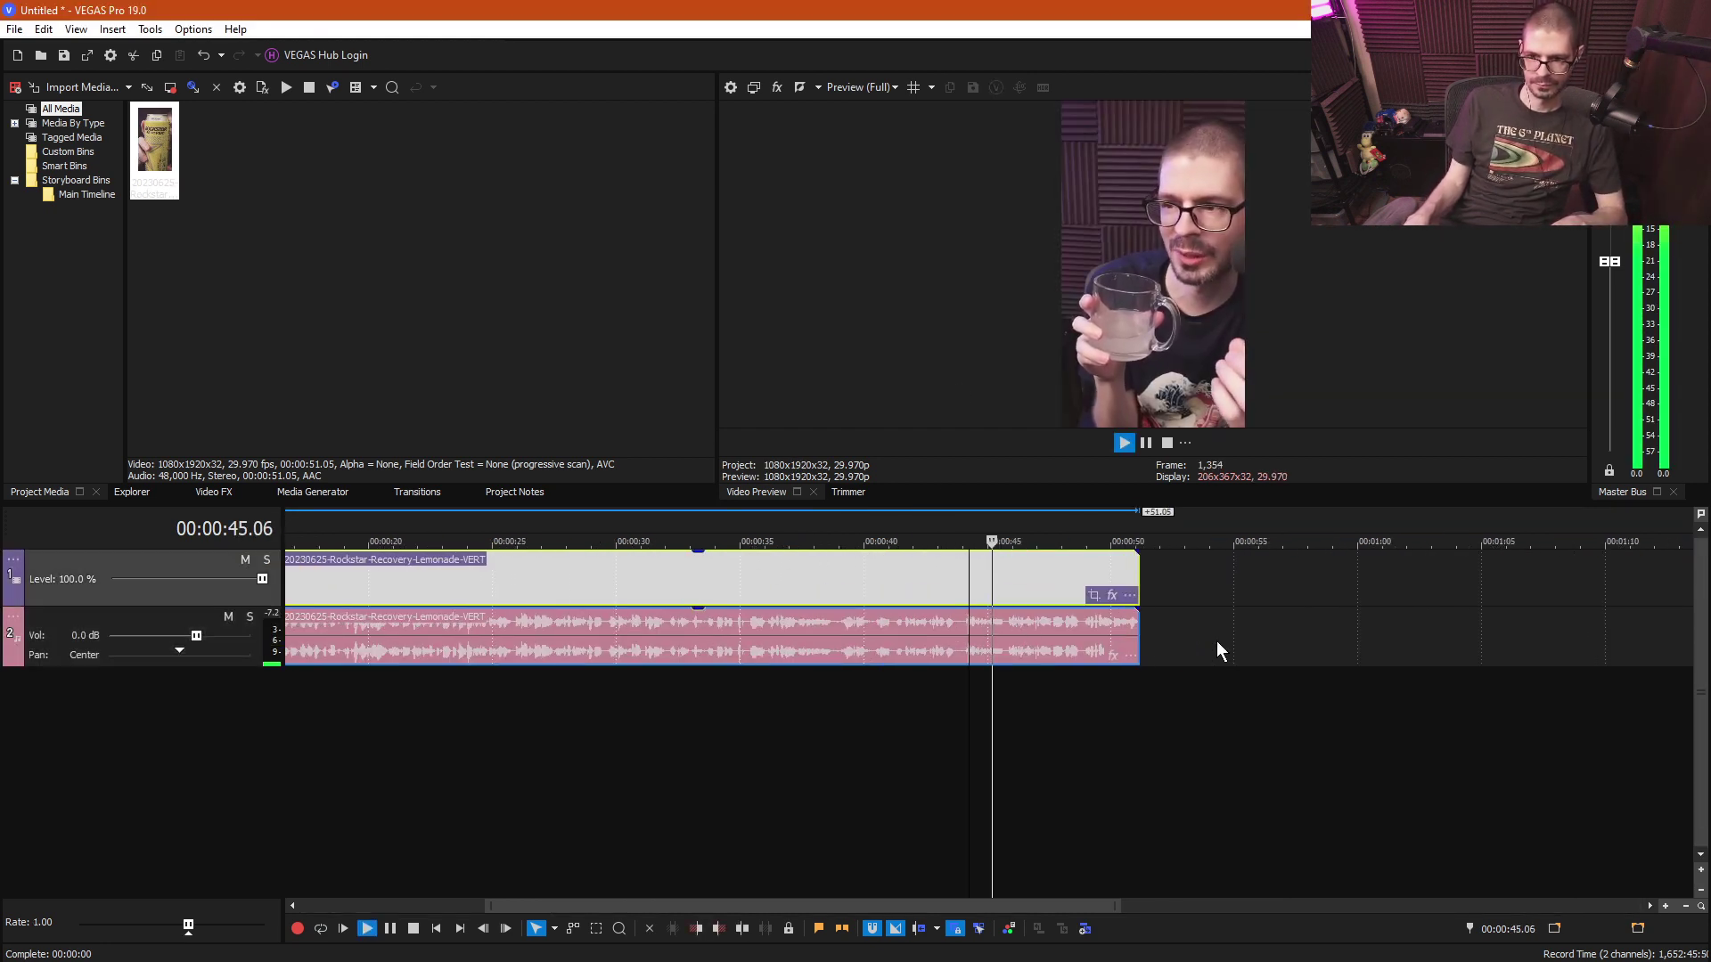
scroll(1243, 644, up, 2)
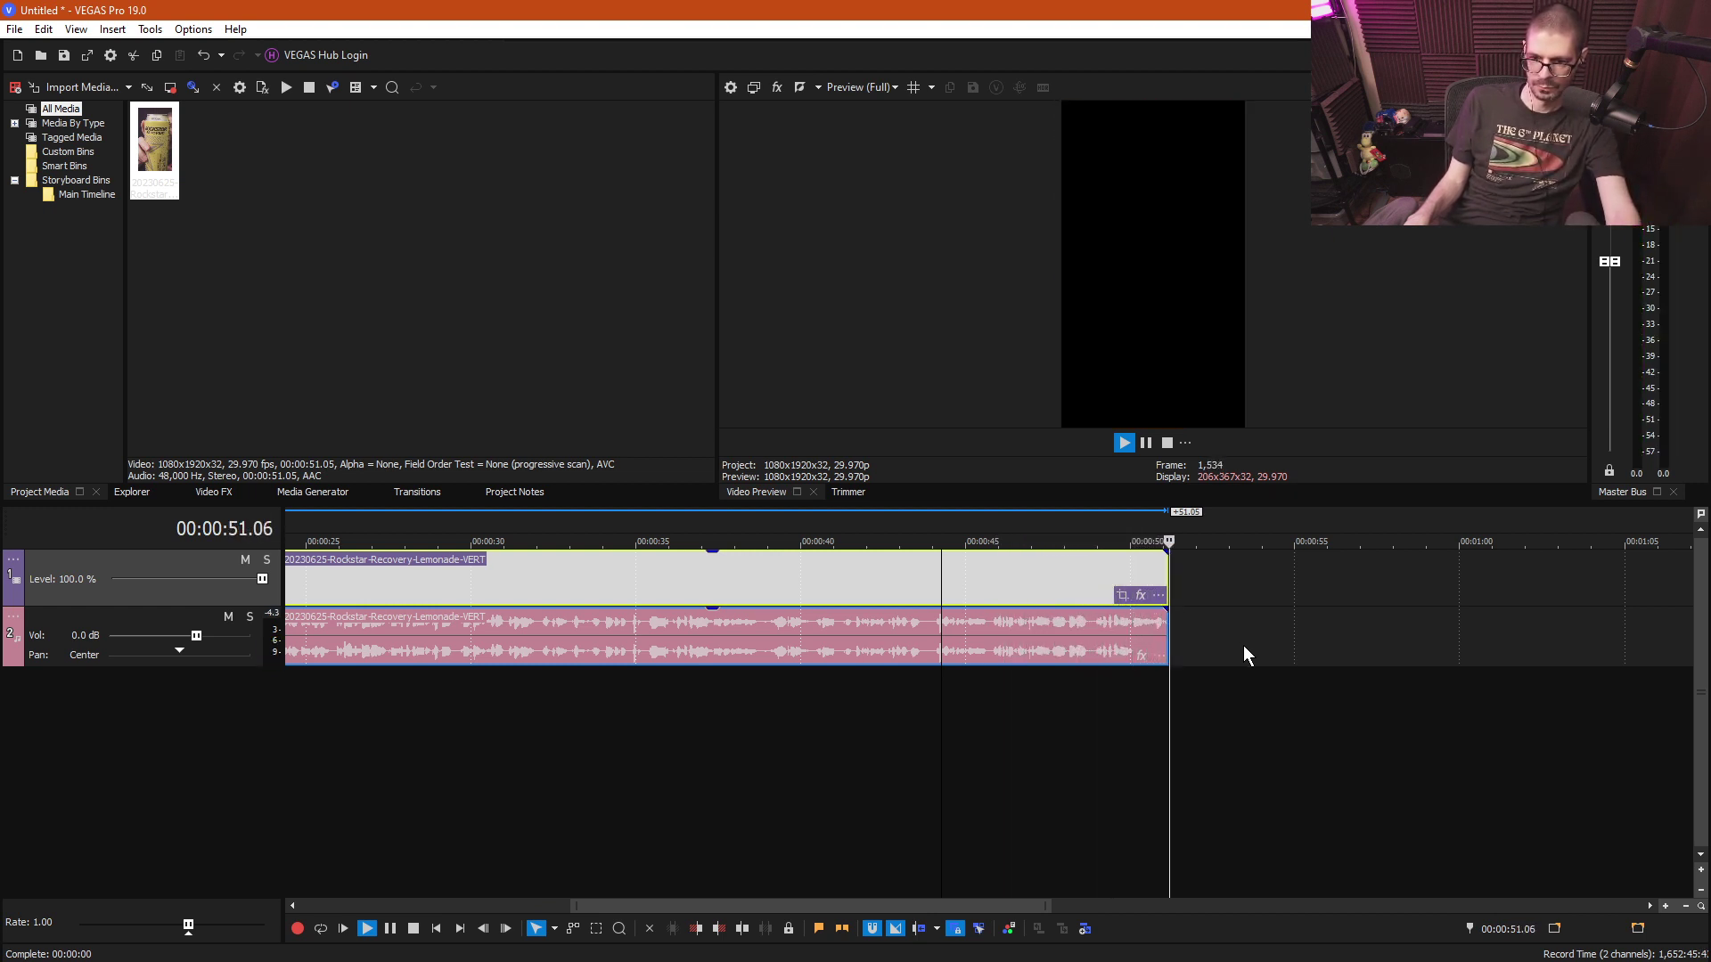
- Replay the final moments of the rendered clip around 51 seconds, checking the audio waveform at the cut
click(1189, 628)
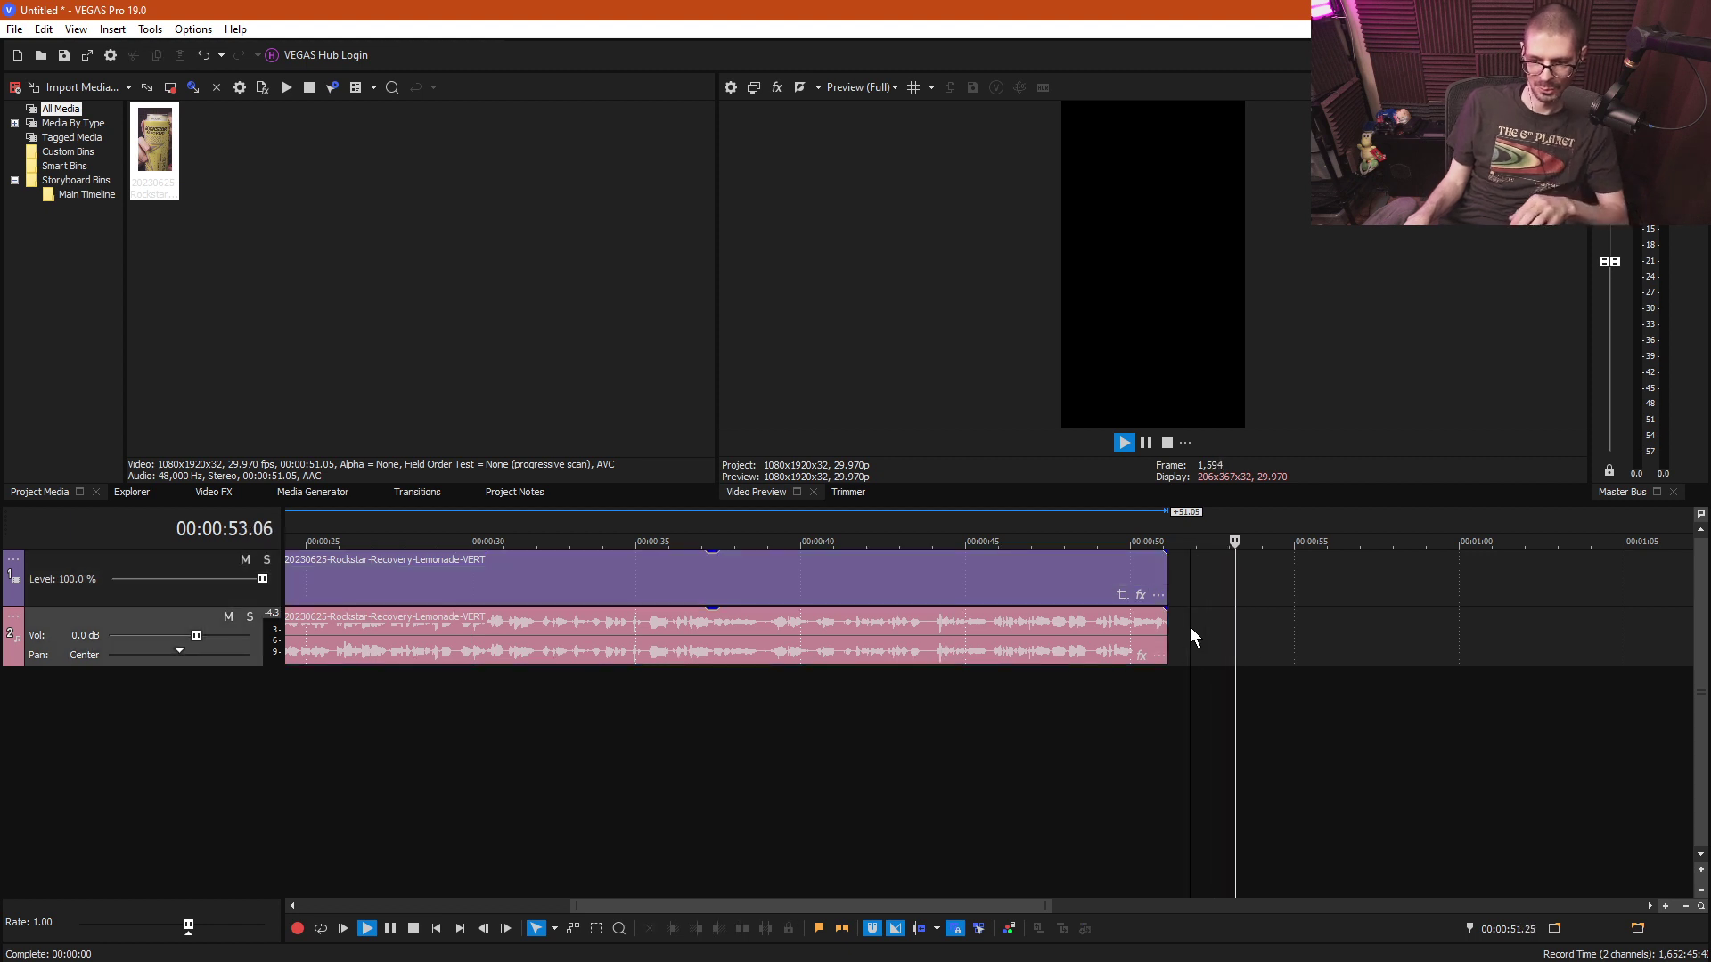
scroll(1183, 626, up, 5)
click(629, 628)
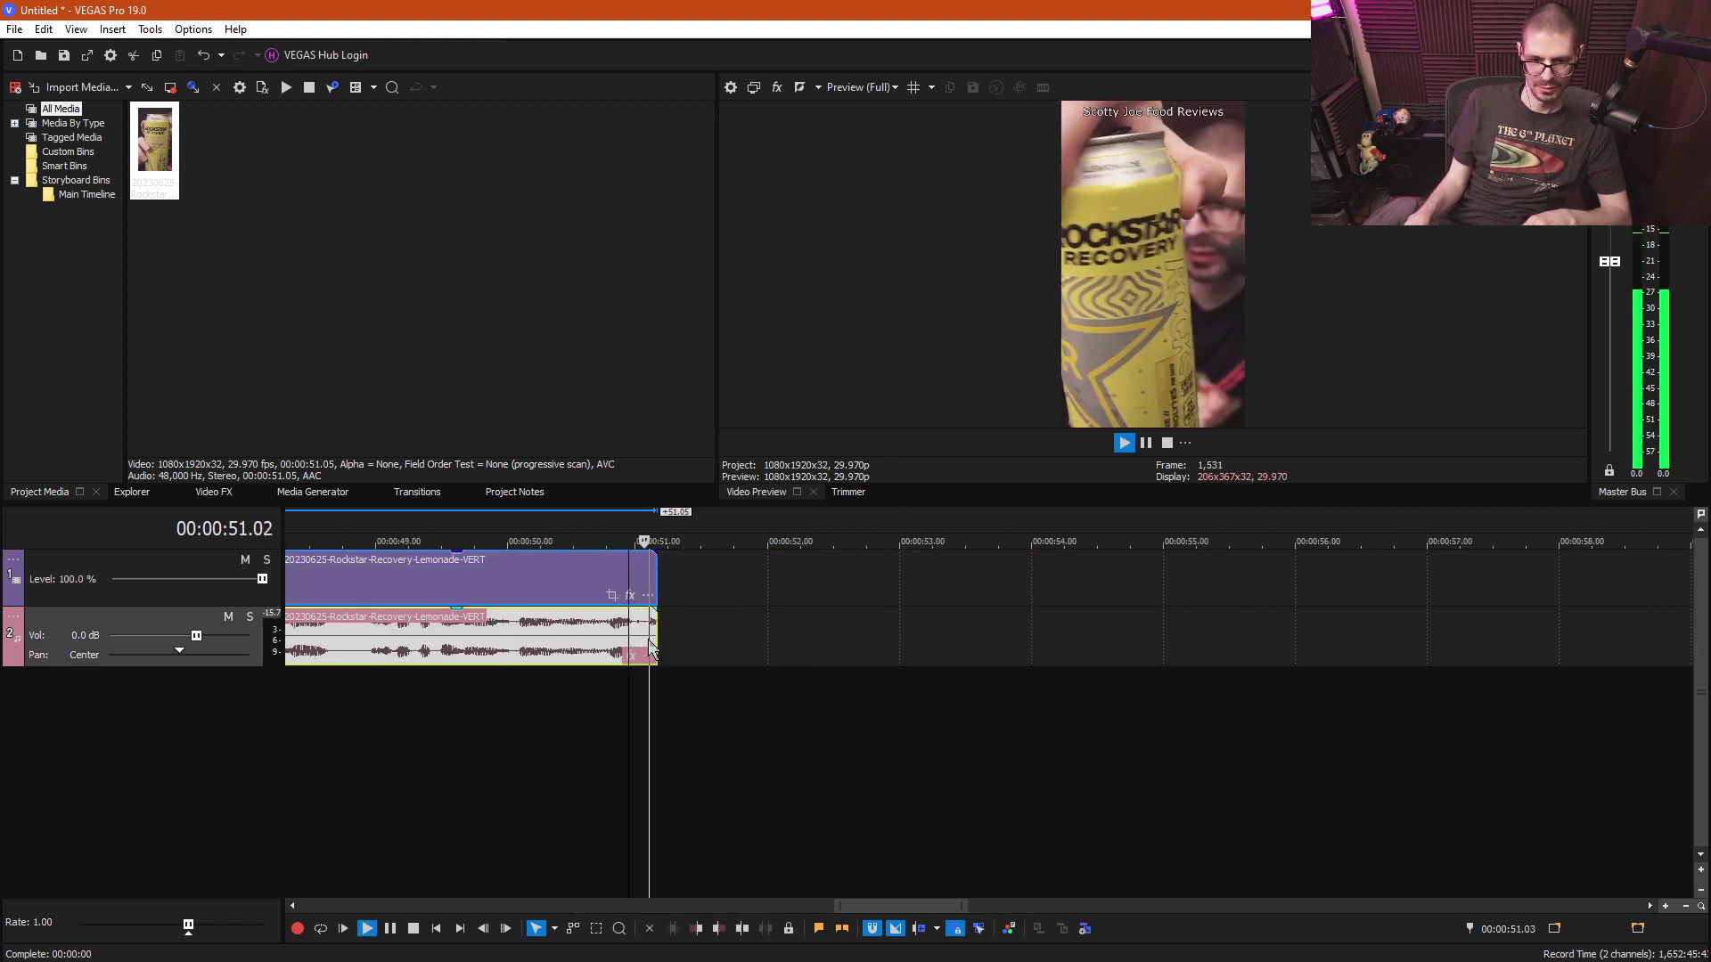
click(648, 633)
click(648, 626)
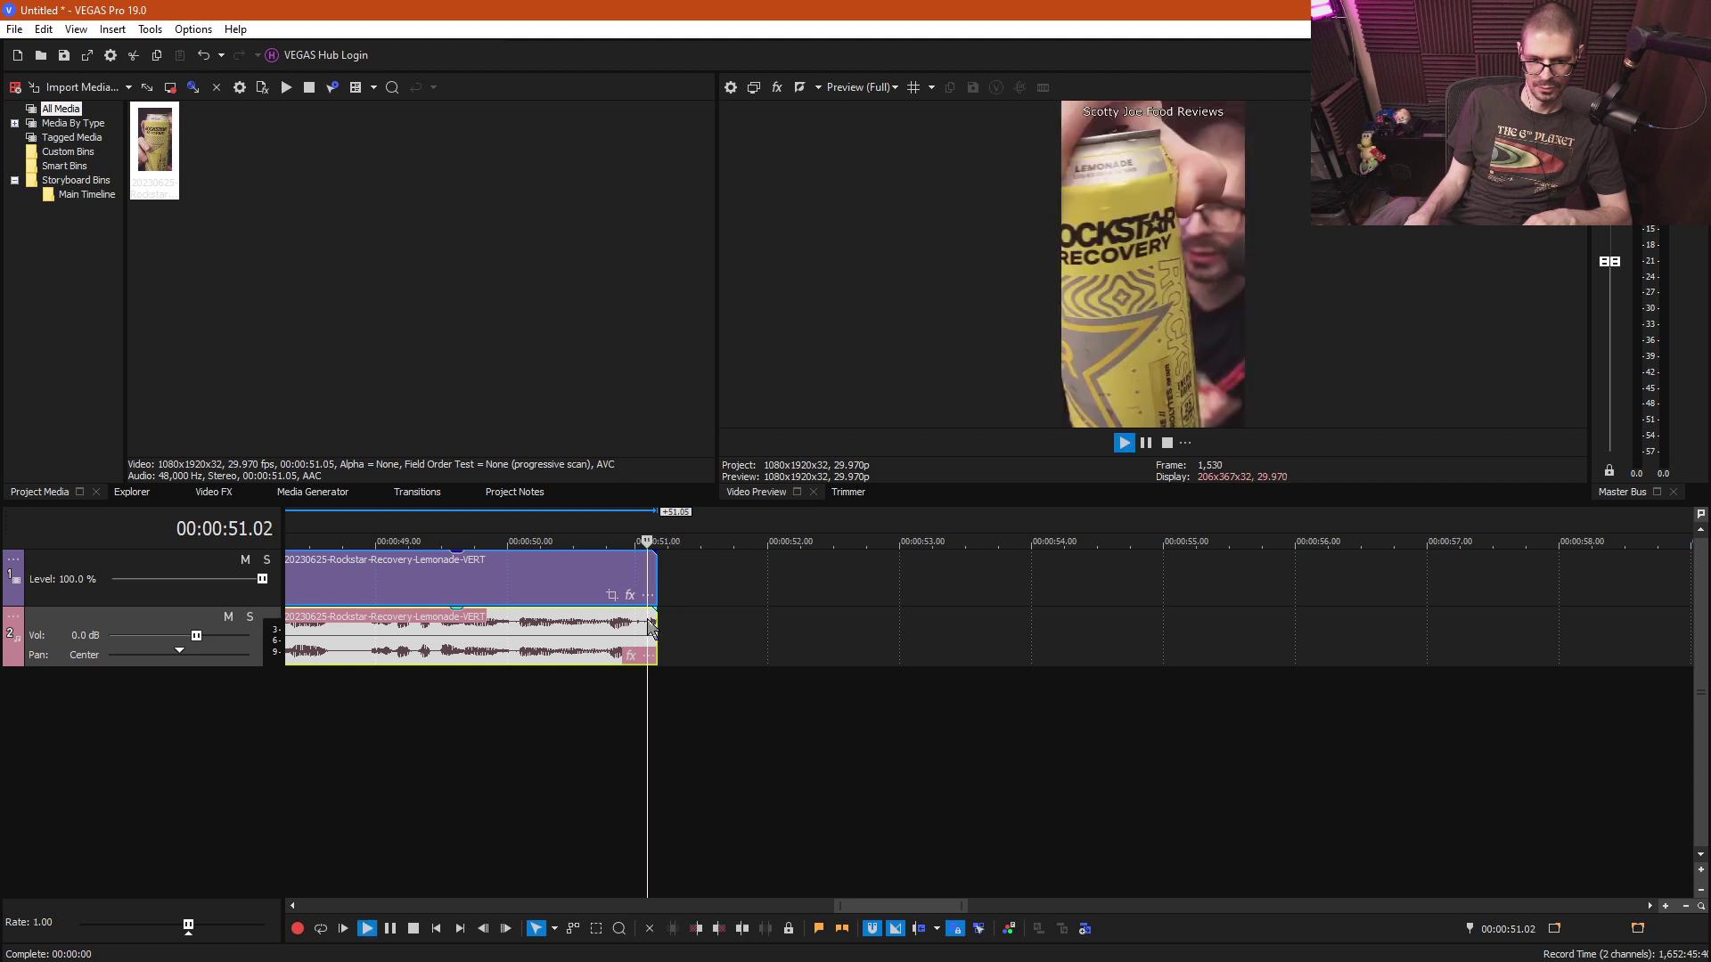
click(606, 628)
click(646, 644)
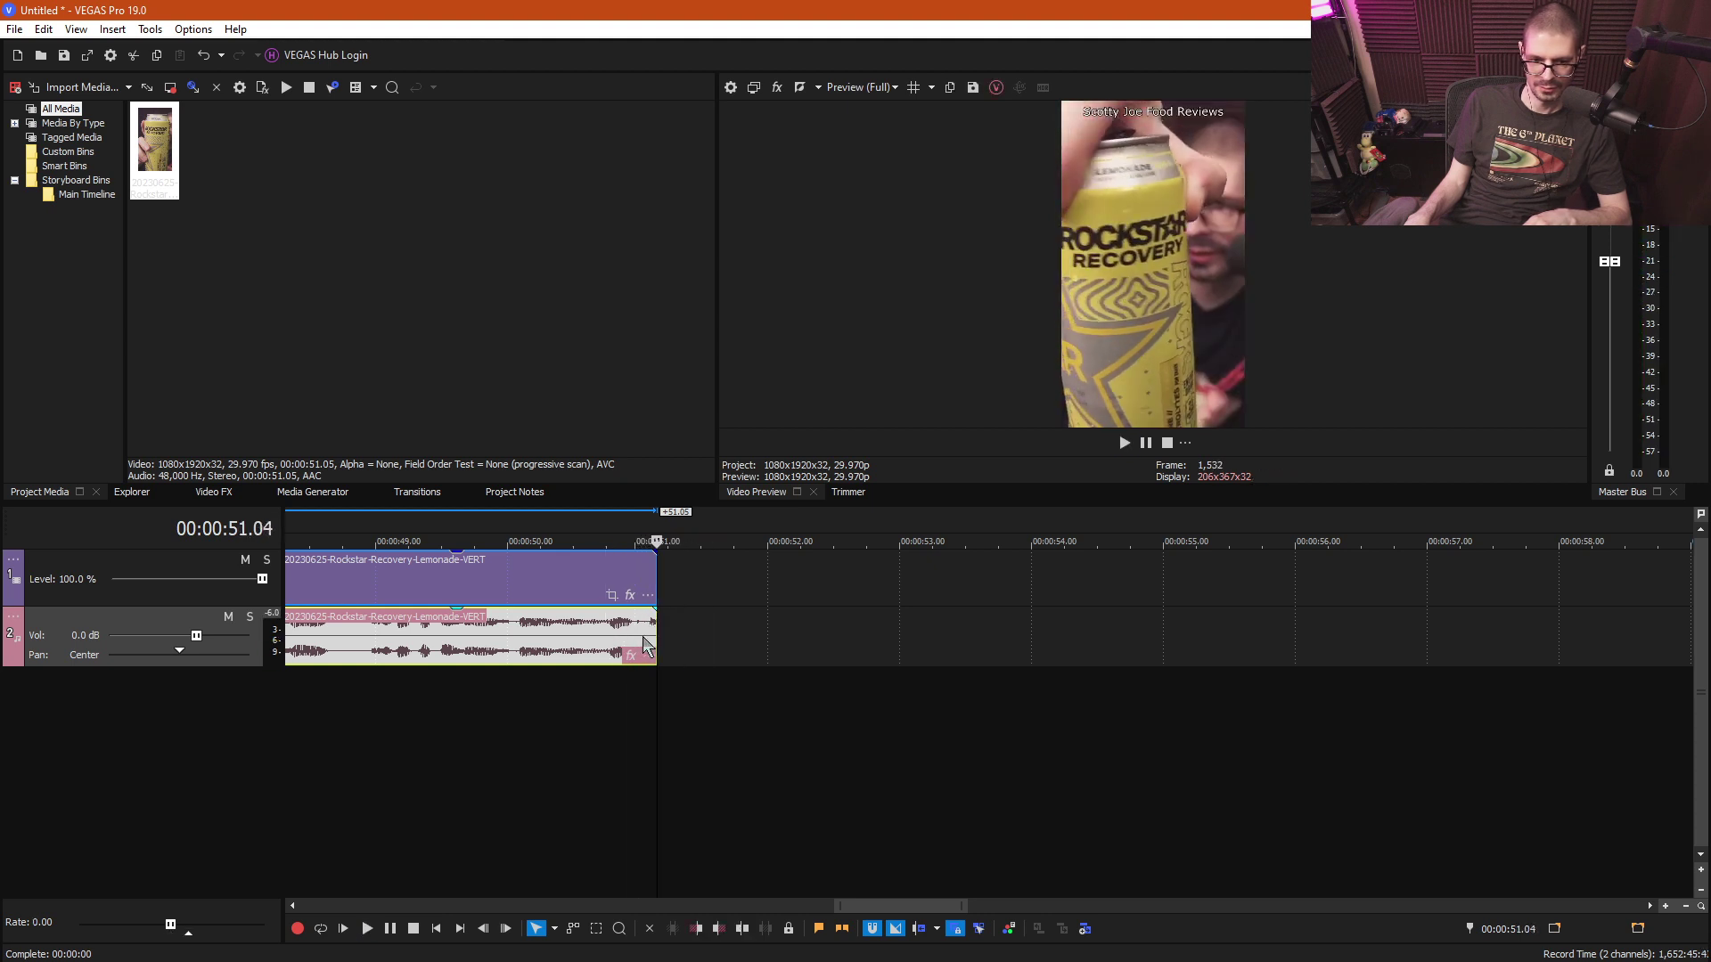
click(646, 637)
scroll(926, 634, up, 6)
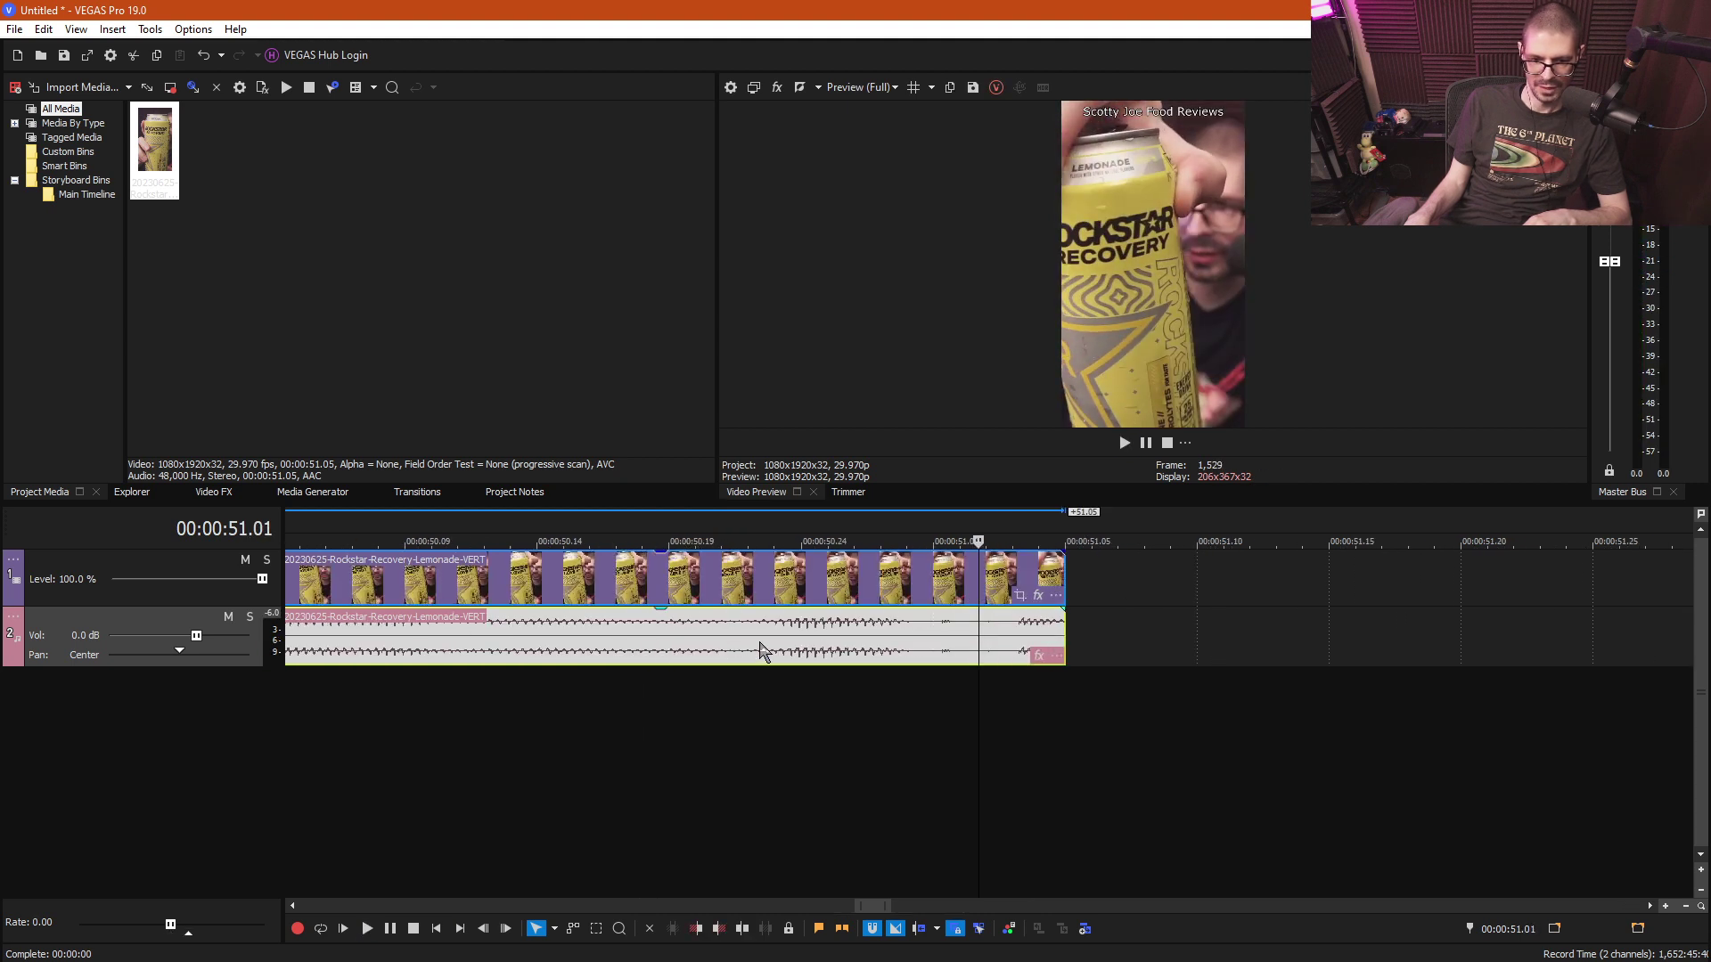
click(899, 637)
key(space)
key(space)
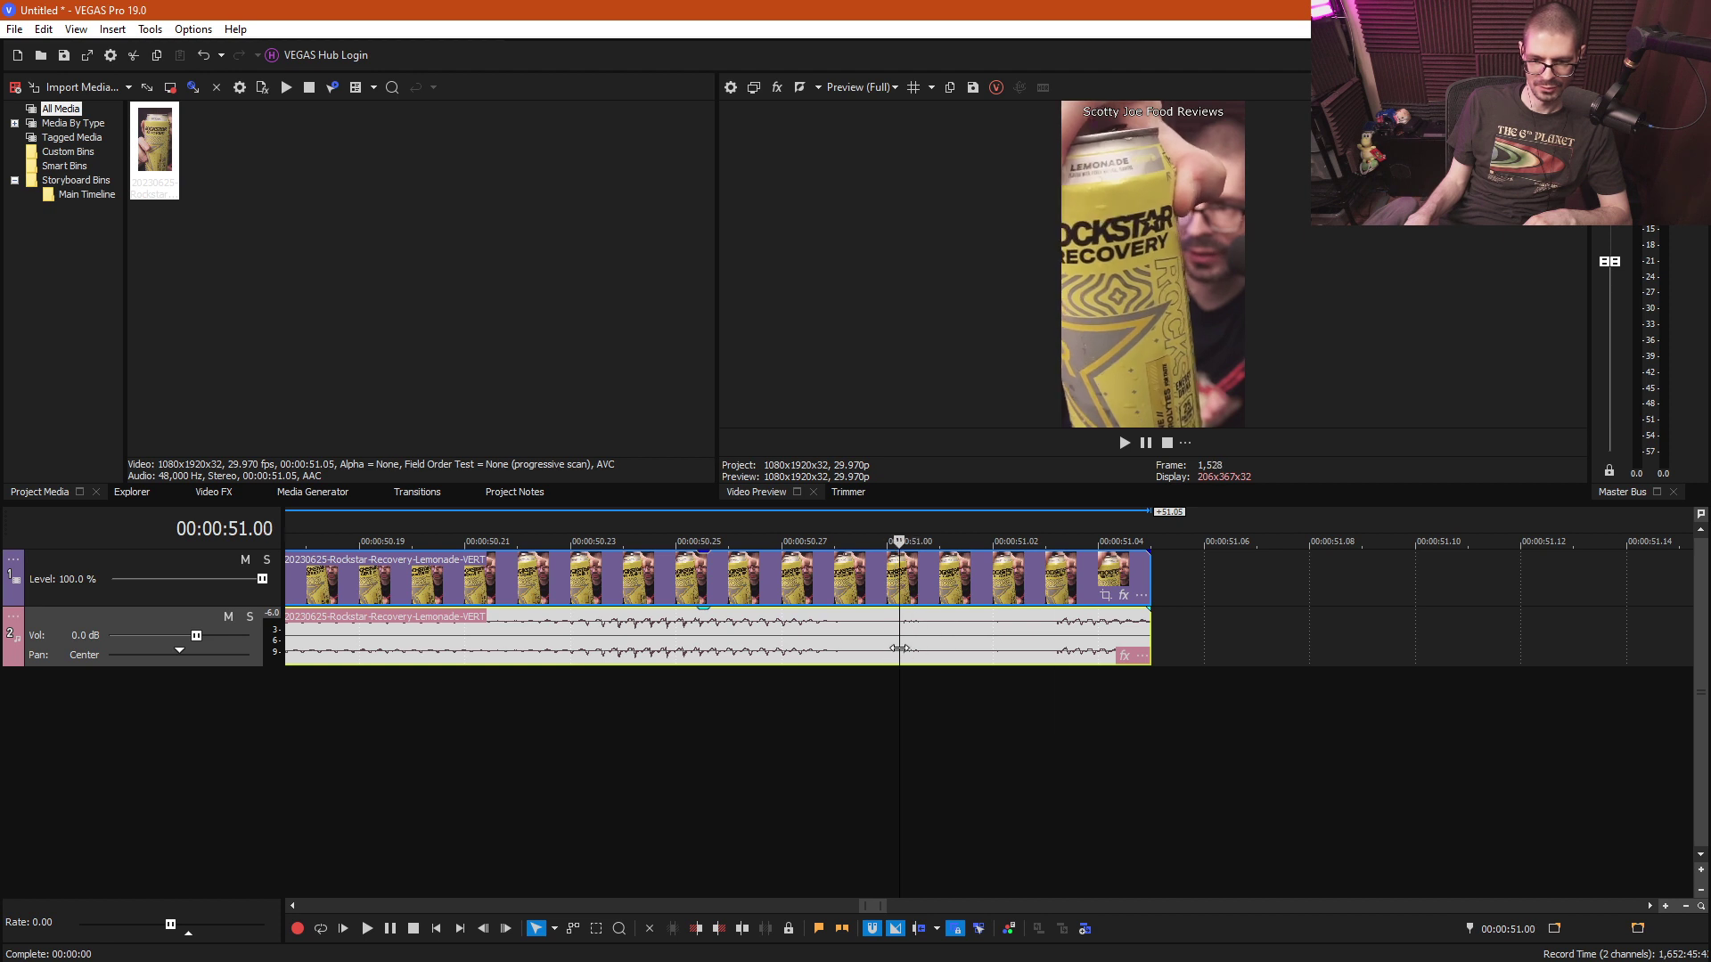
key(space)
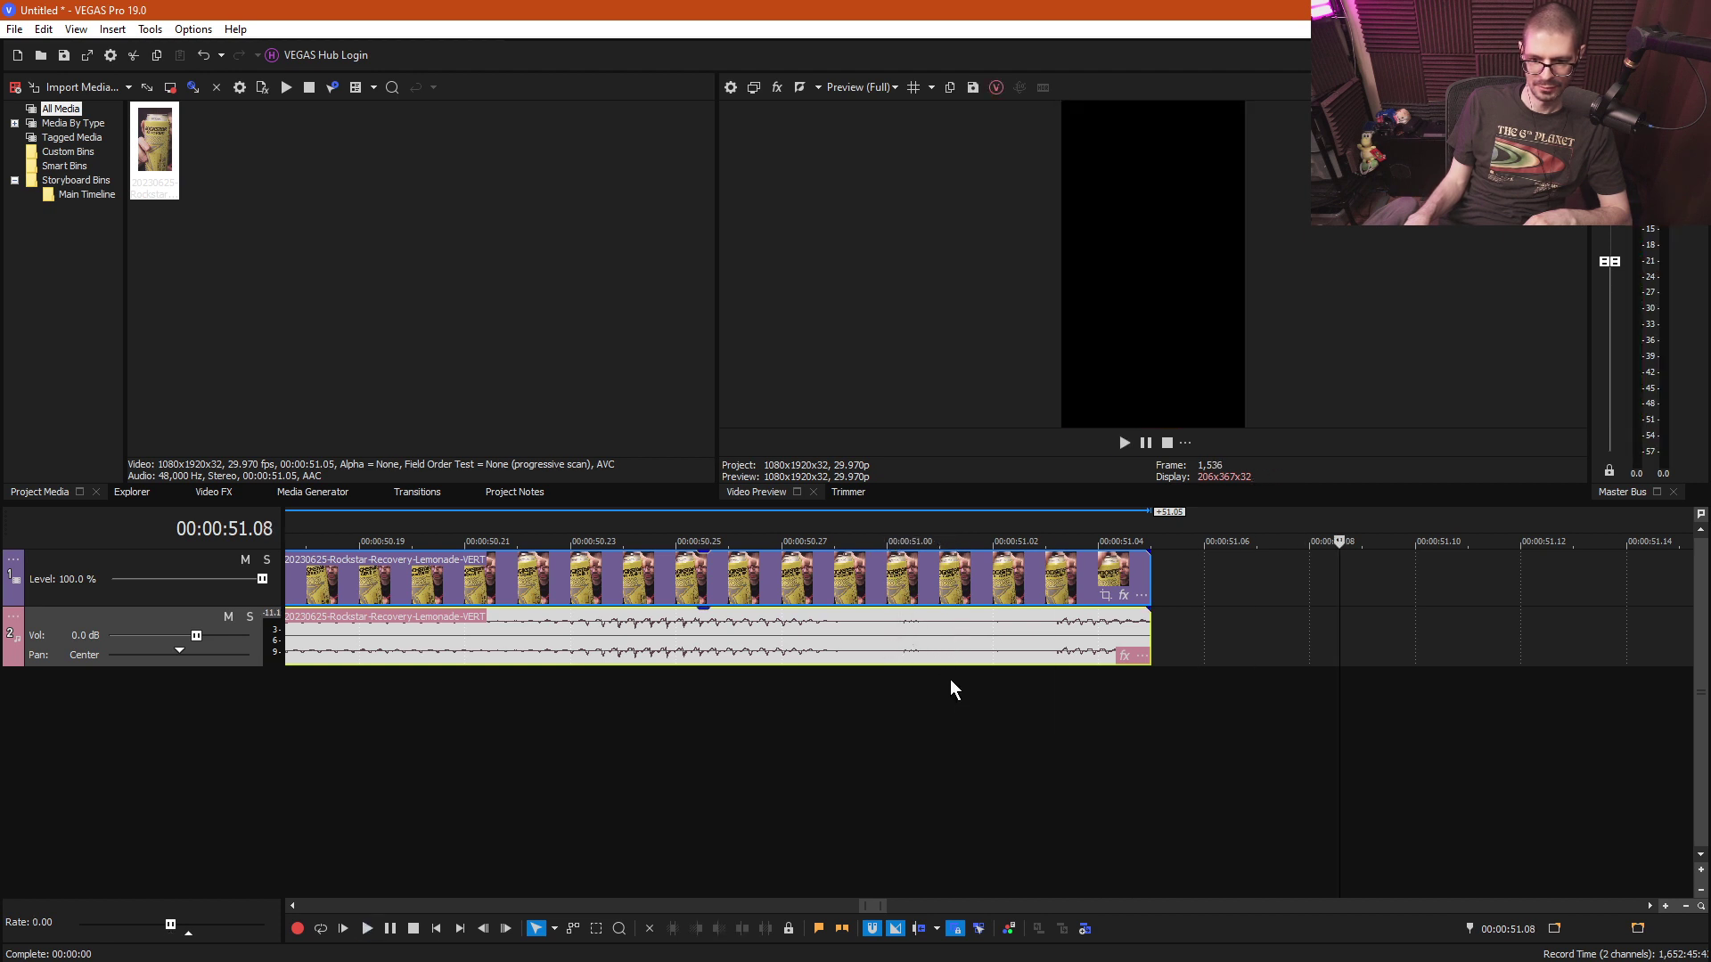
- Delete the rendered clip from the timeline and close VEGAS Pro without saving the untitled project
scroll(951, 688, down, 5)
click(745, 637)
key(Delete)
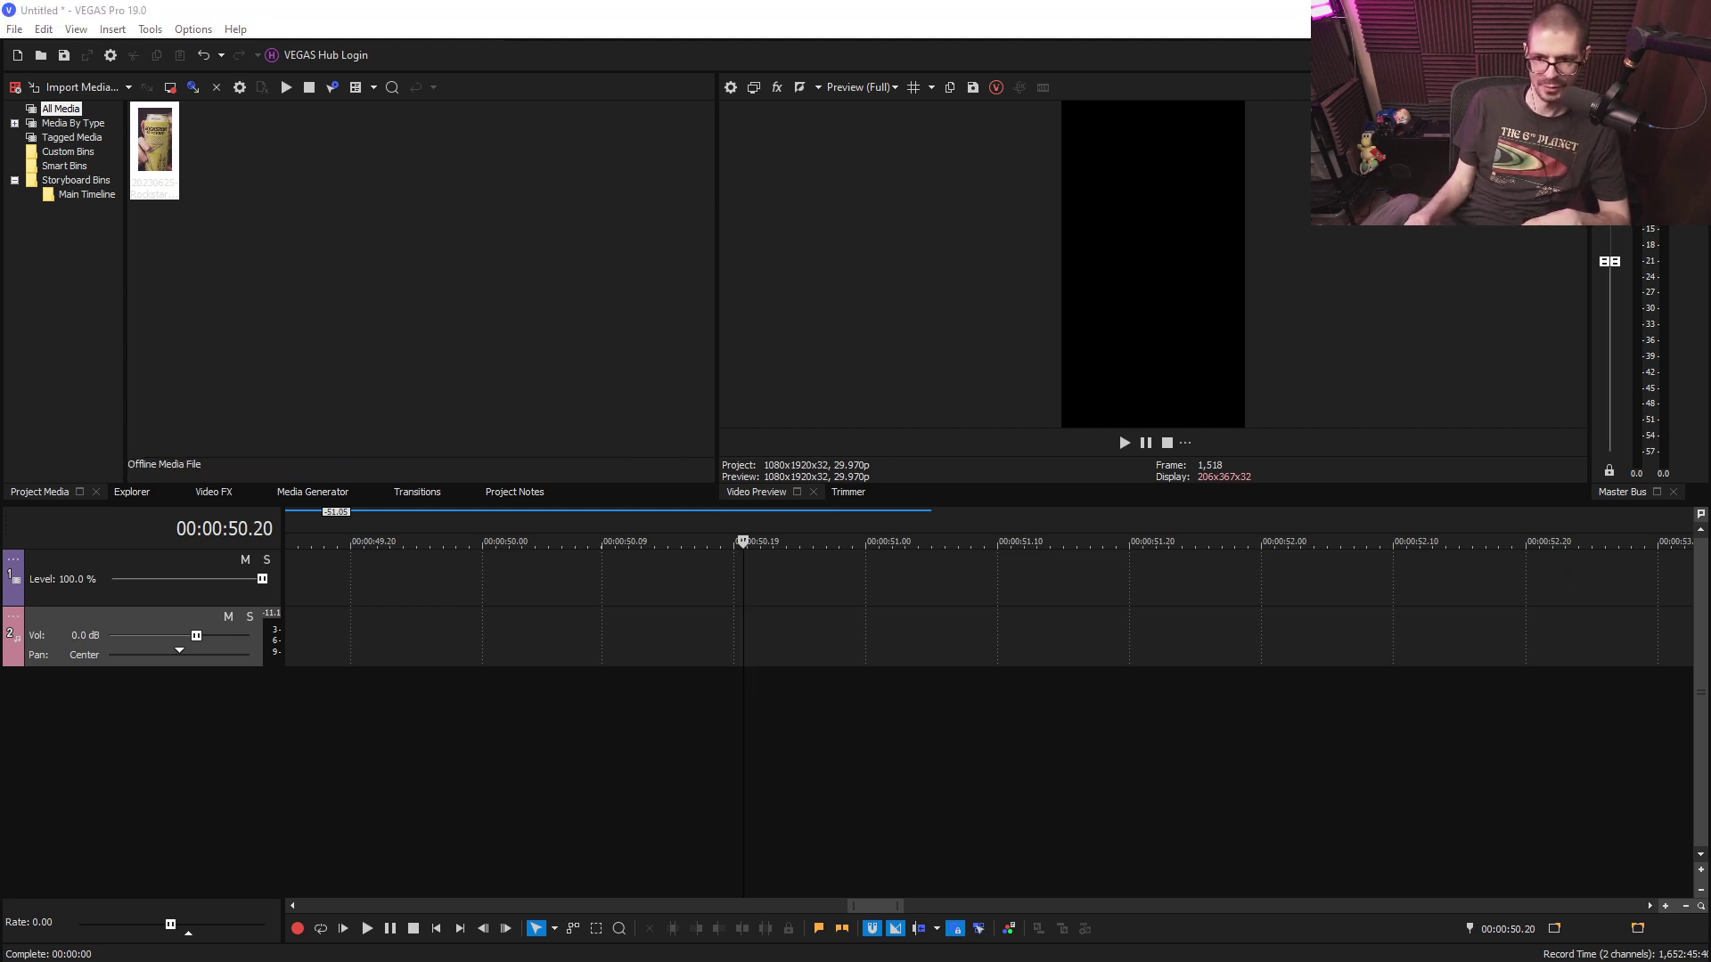
click(1690, 10)
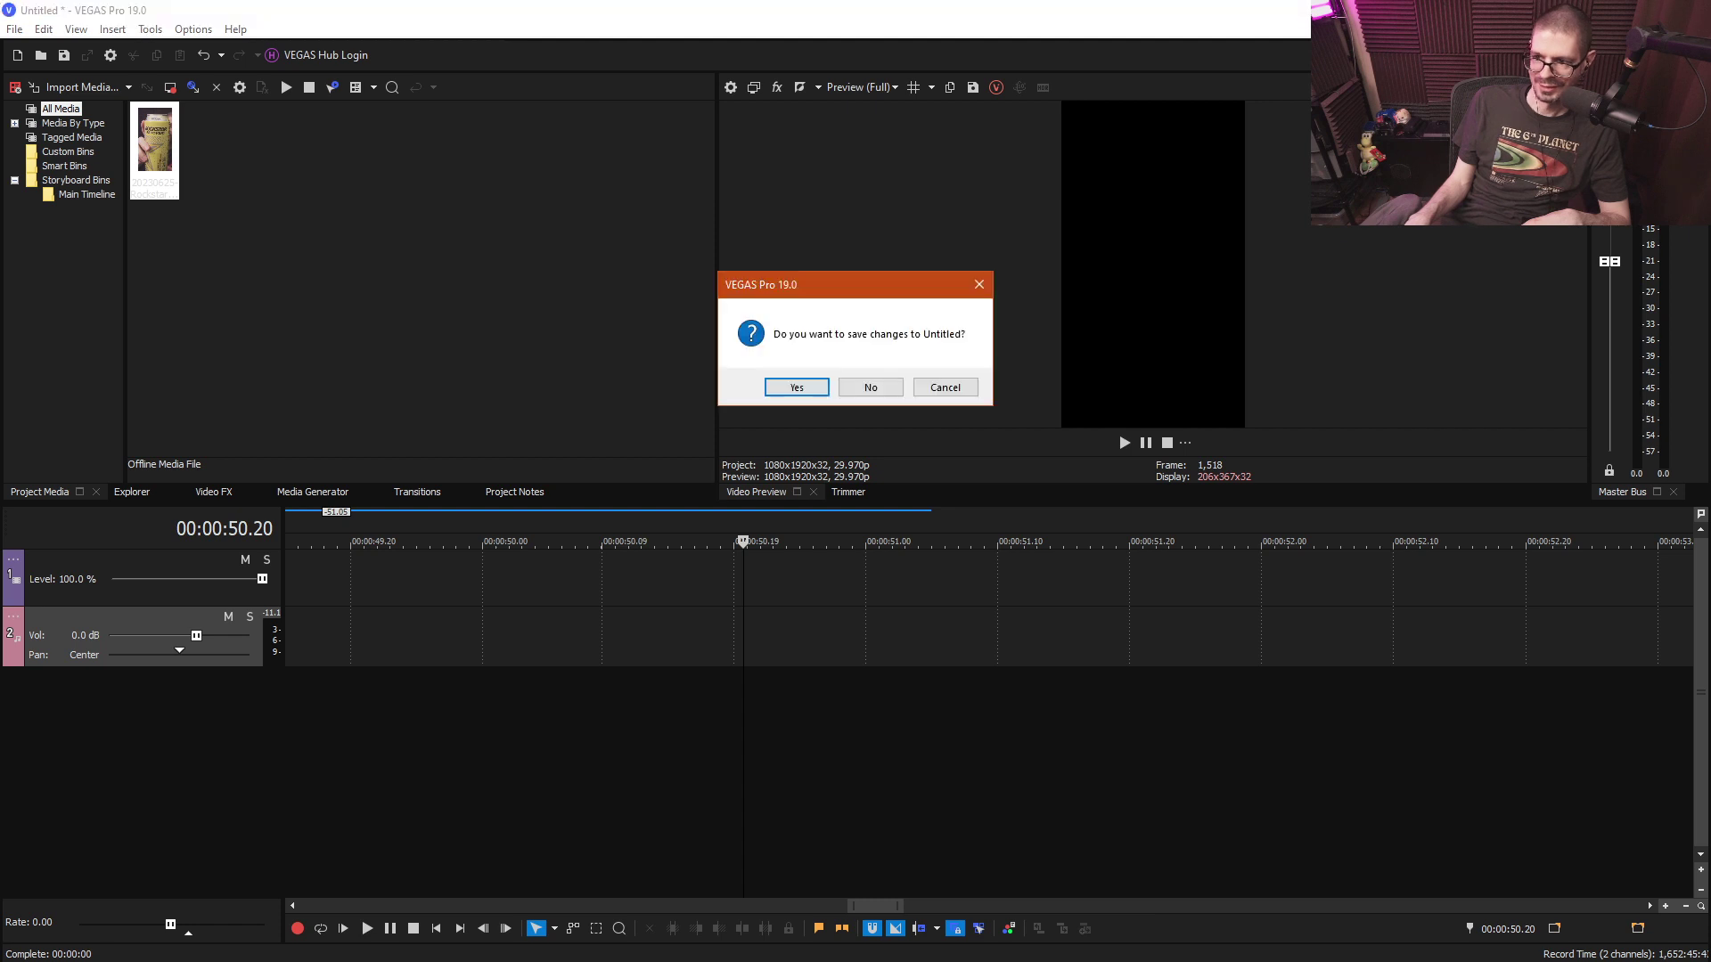
click(869, 389)
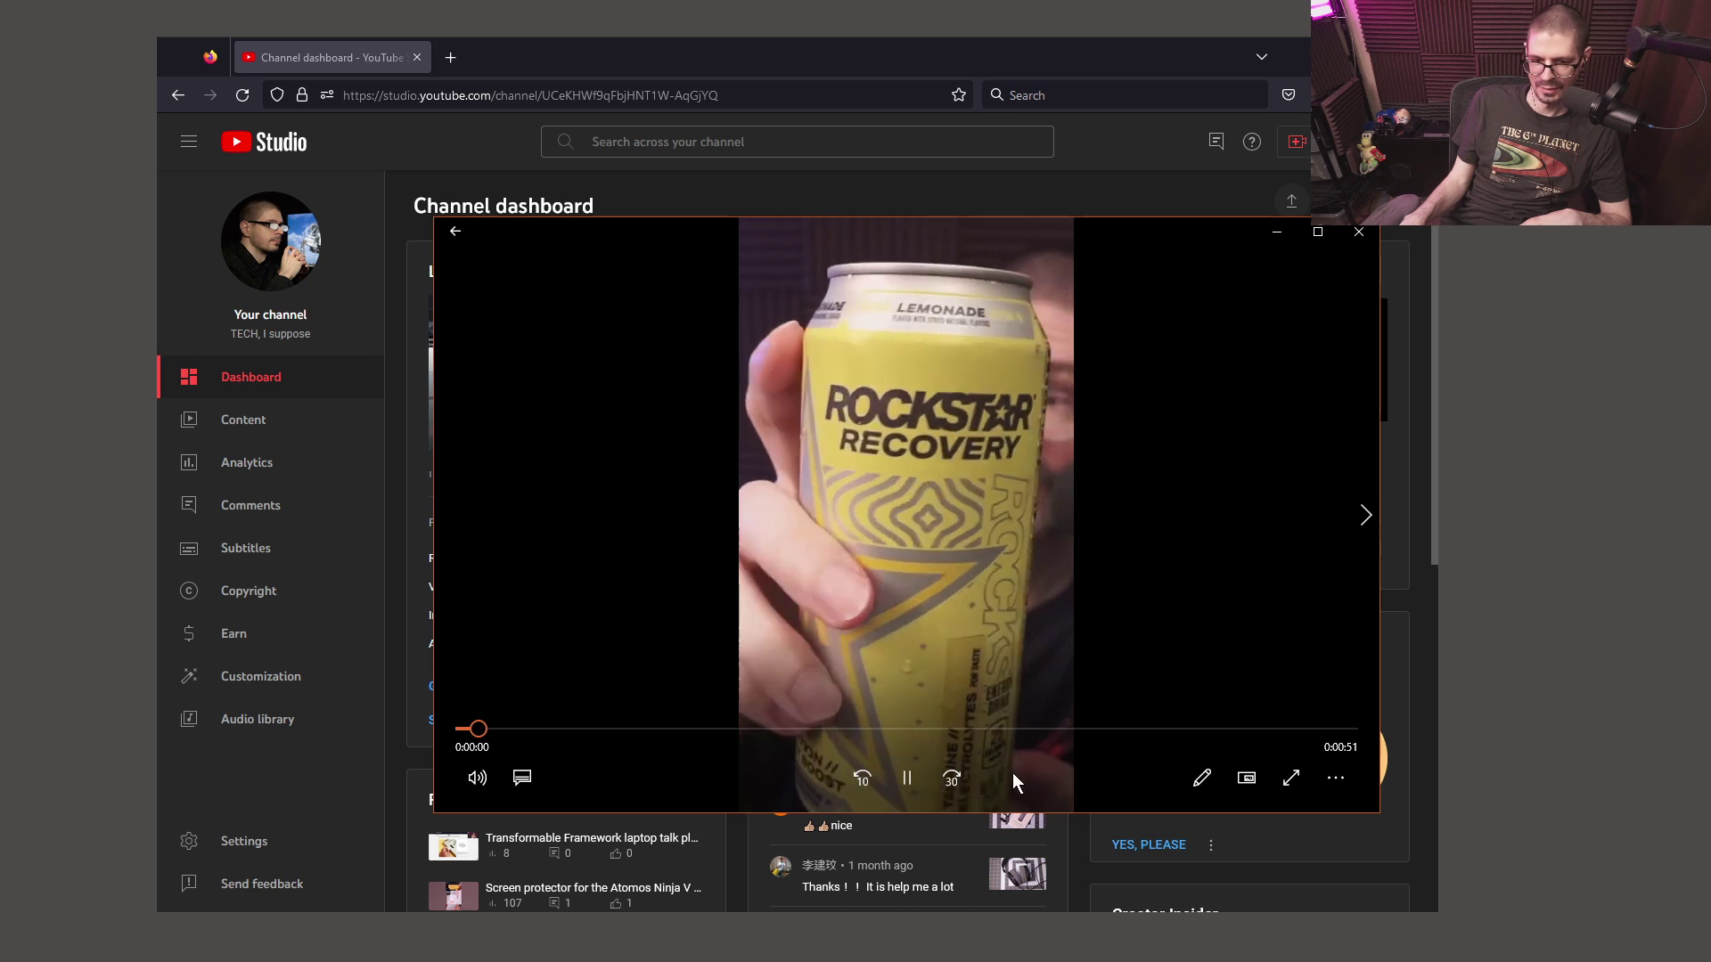
- Pause the 20230625-Rockstar-Recovery-Lemonade-VERT video near its start, look through the playback options, and close the player
click(907, 778)
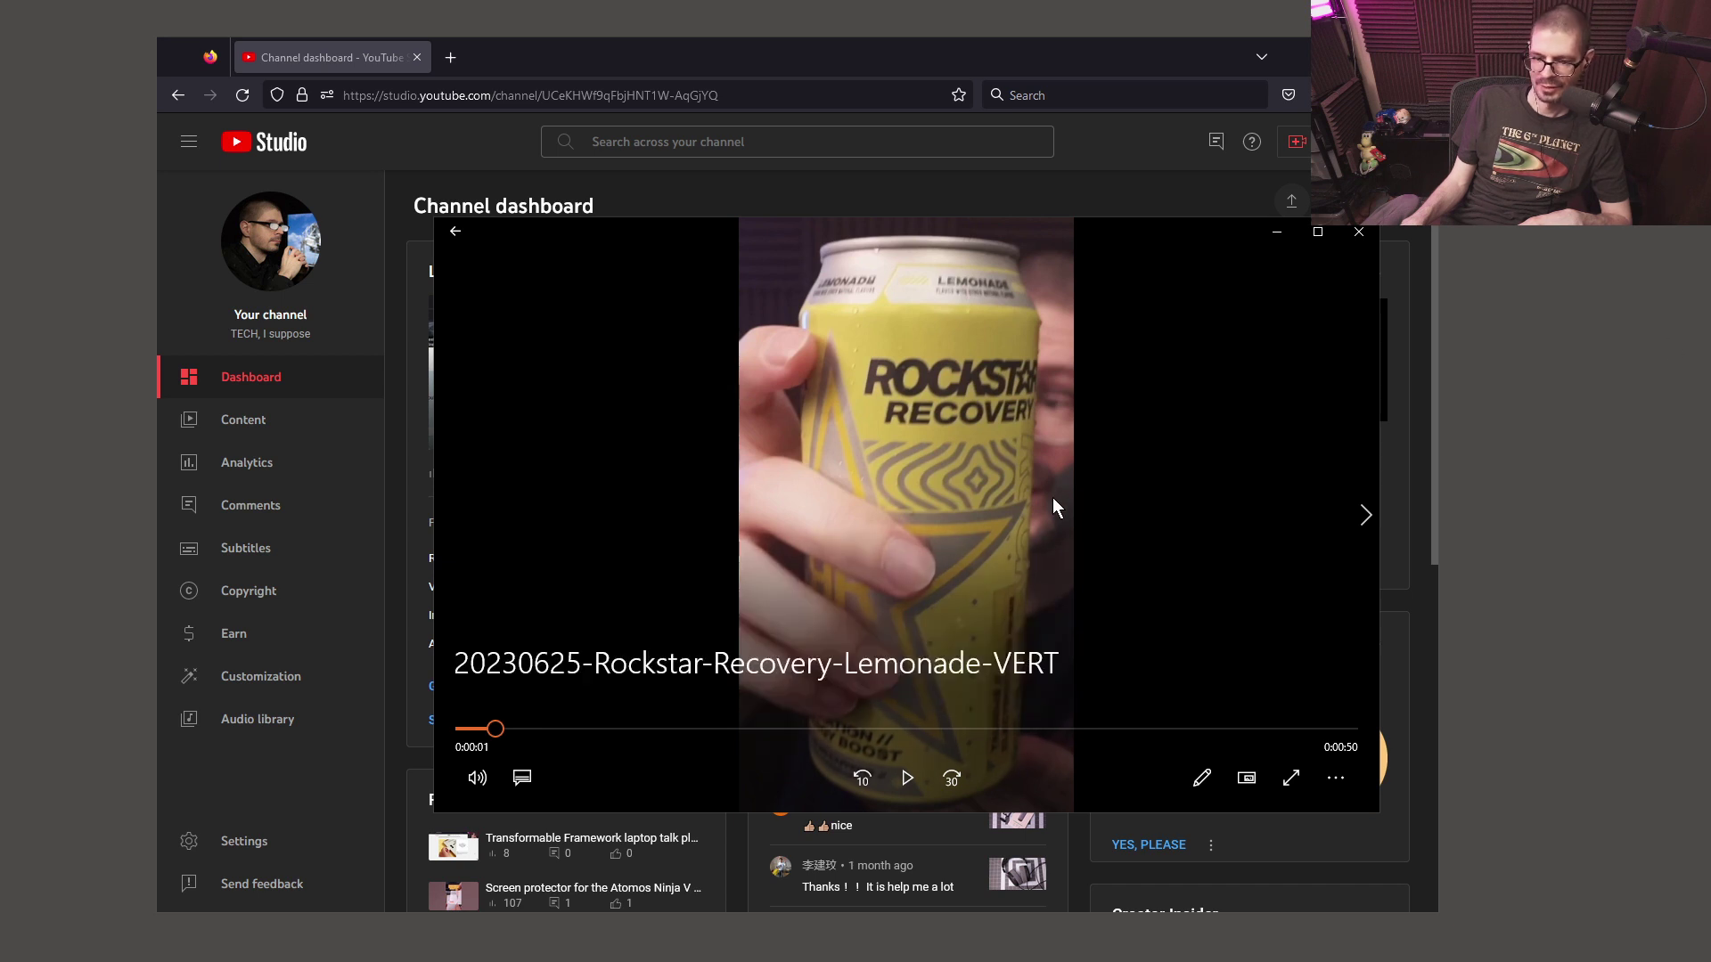
drag(659, 227, 574, 201)
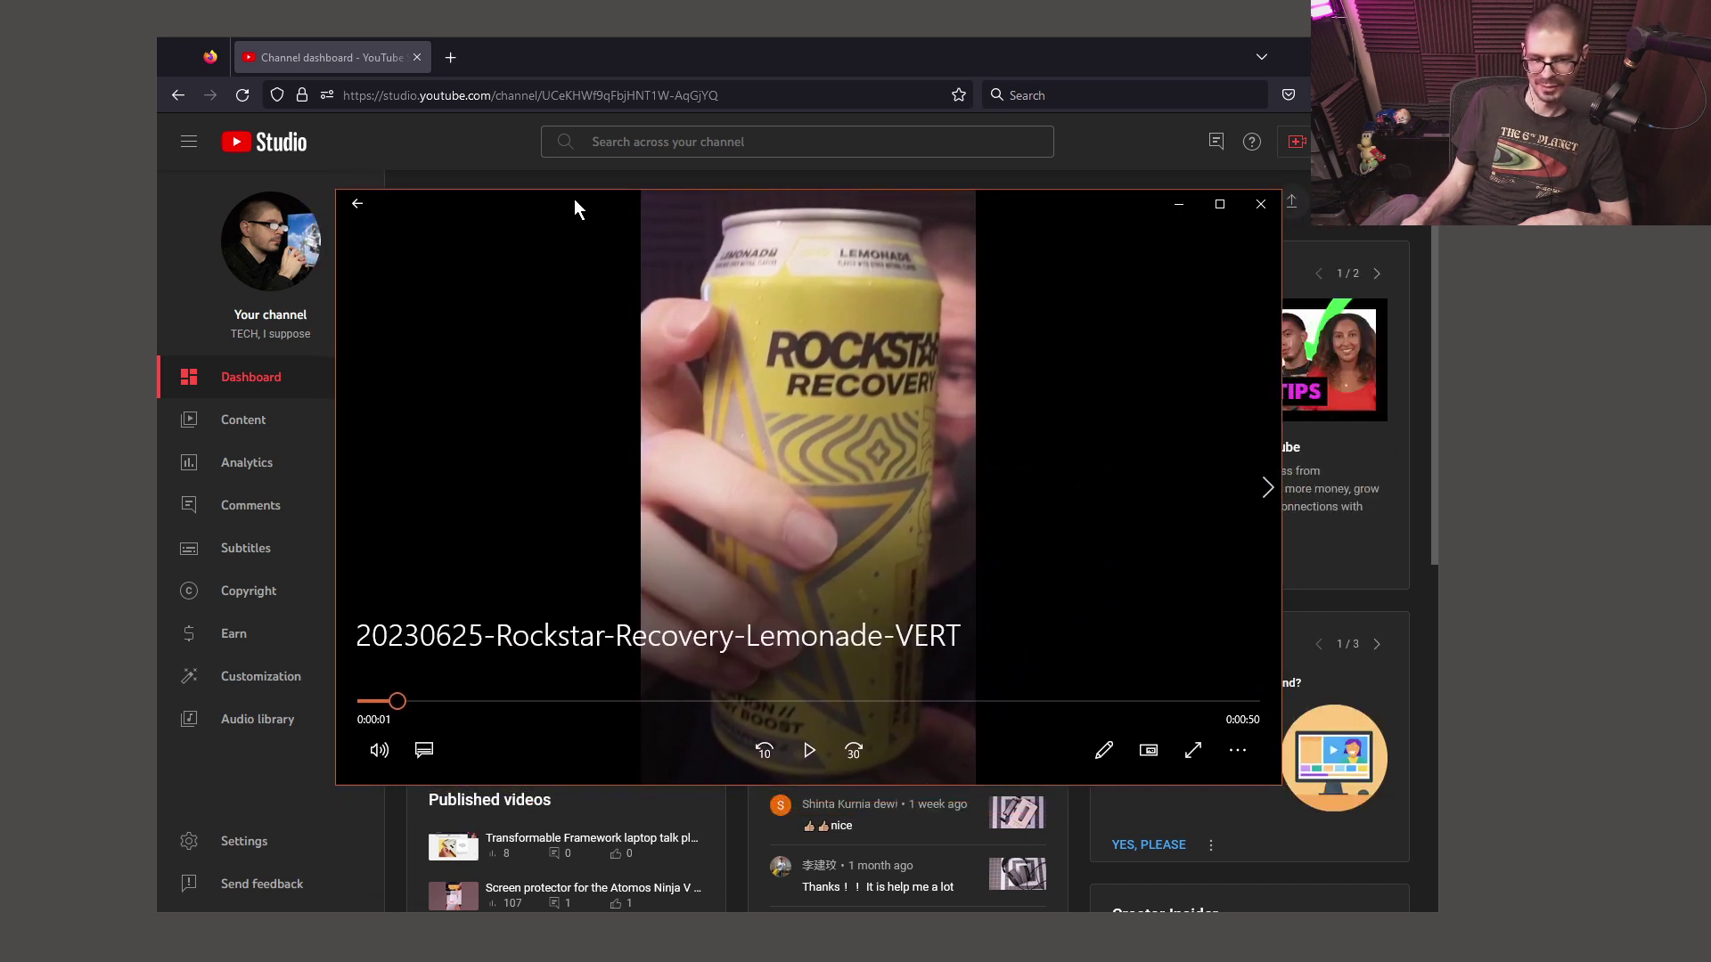
click(1233, 750)
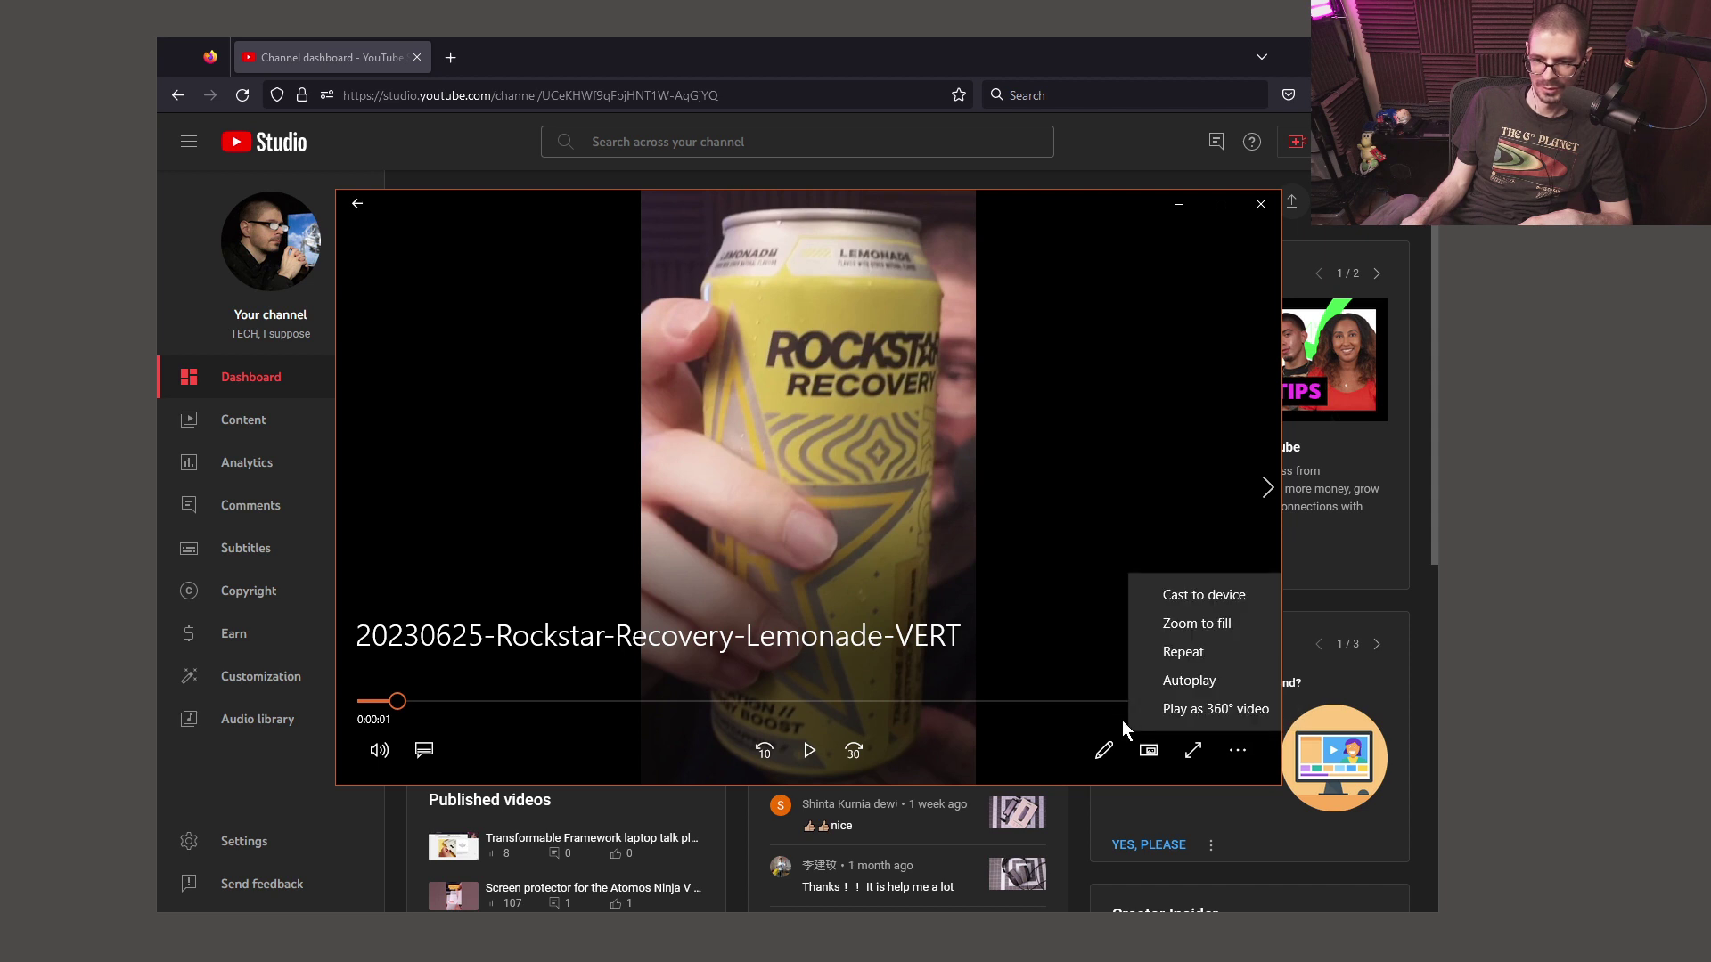
click(962, 525)
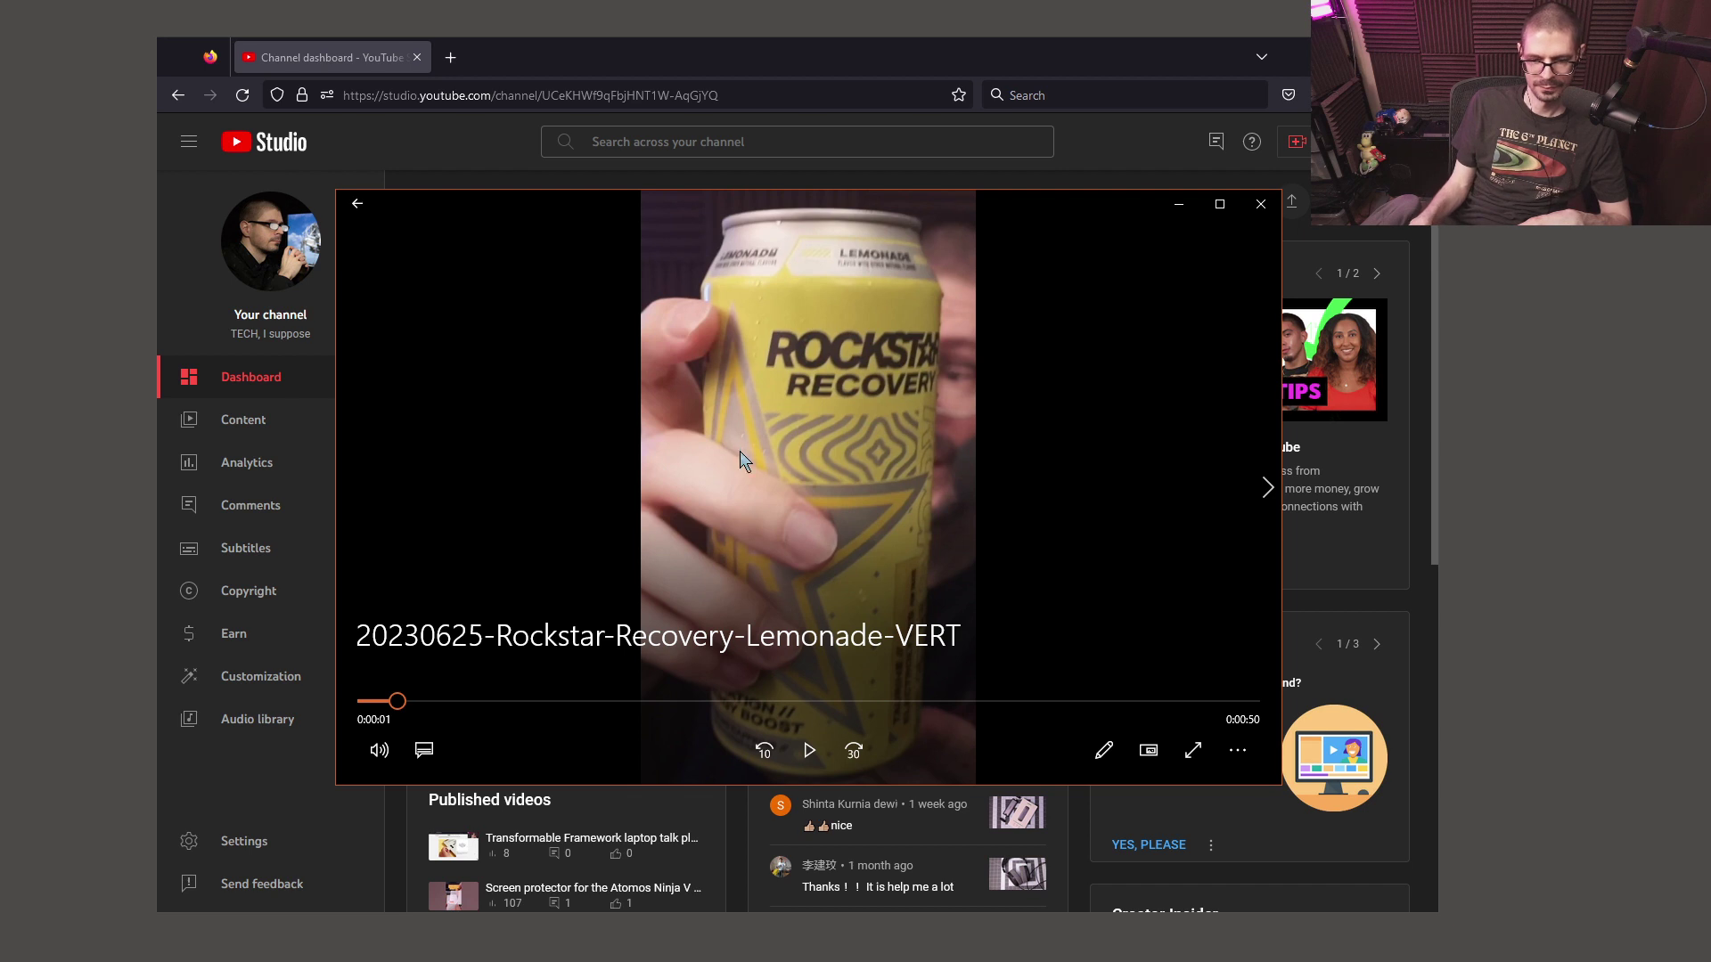
click(1259, 210)
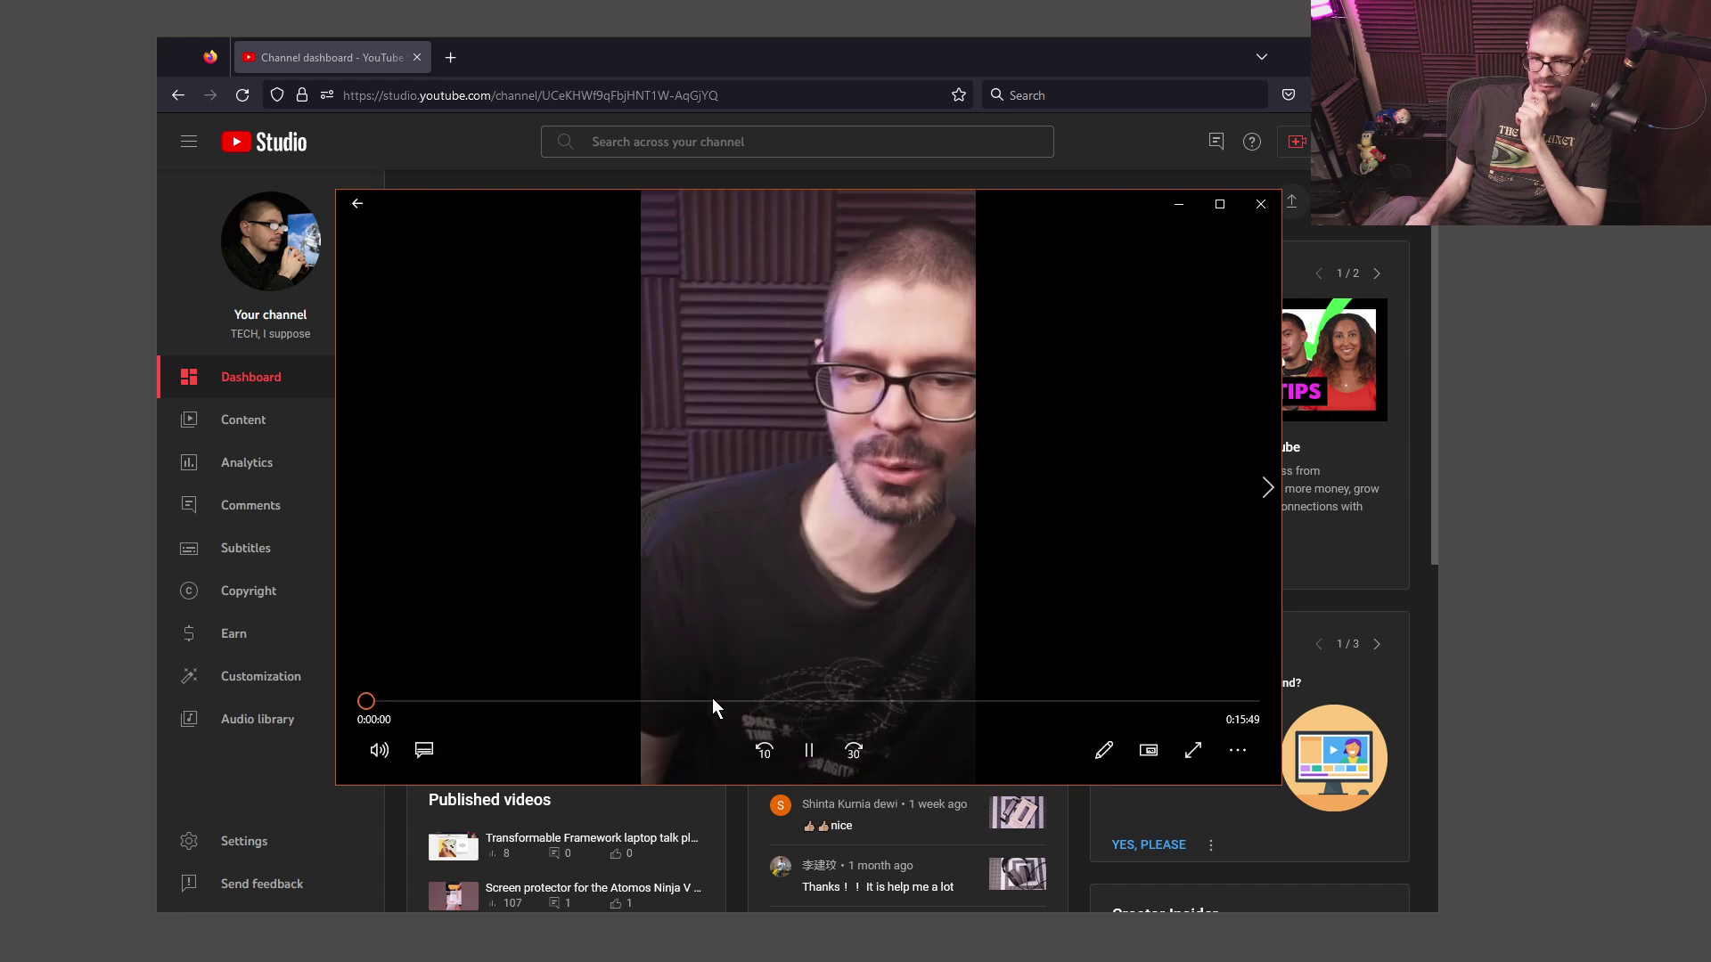
click(708, 701)
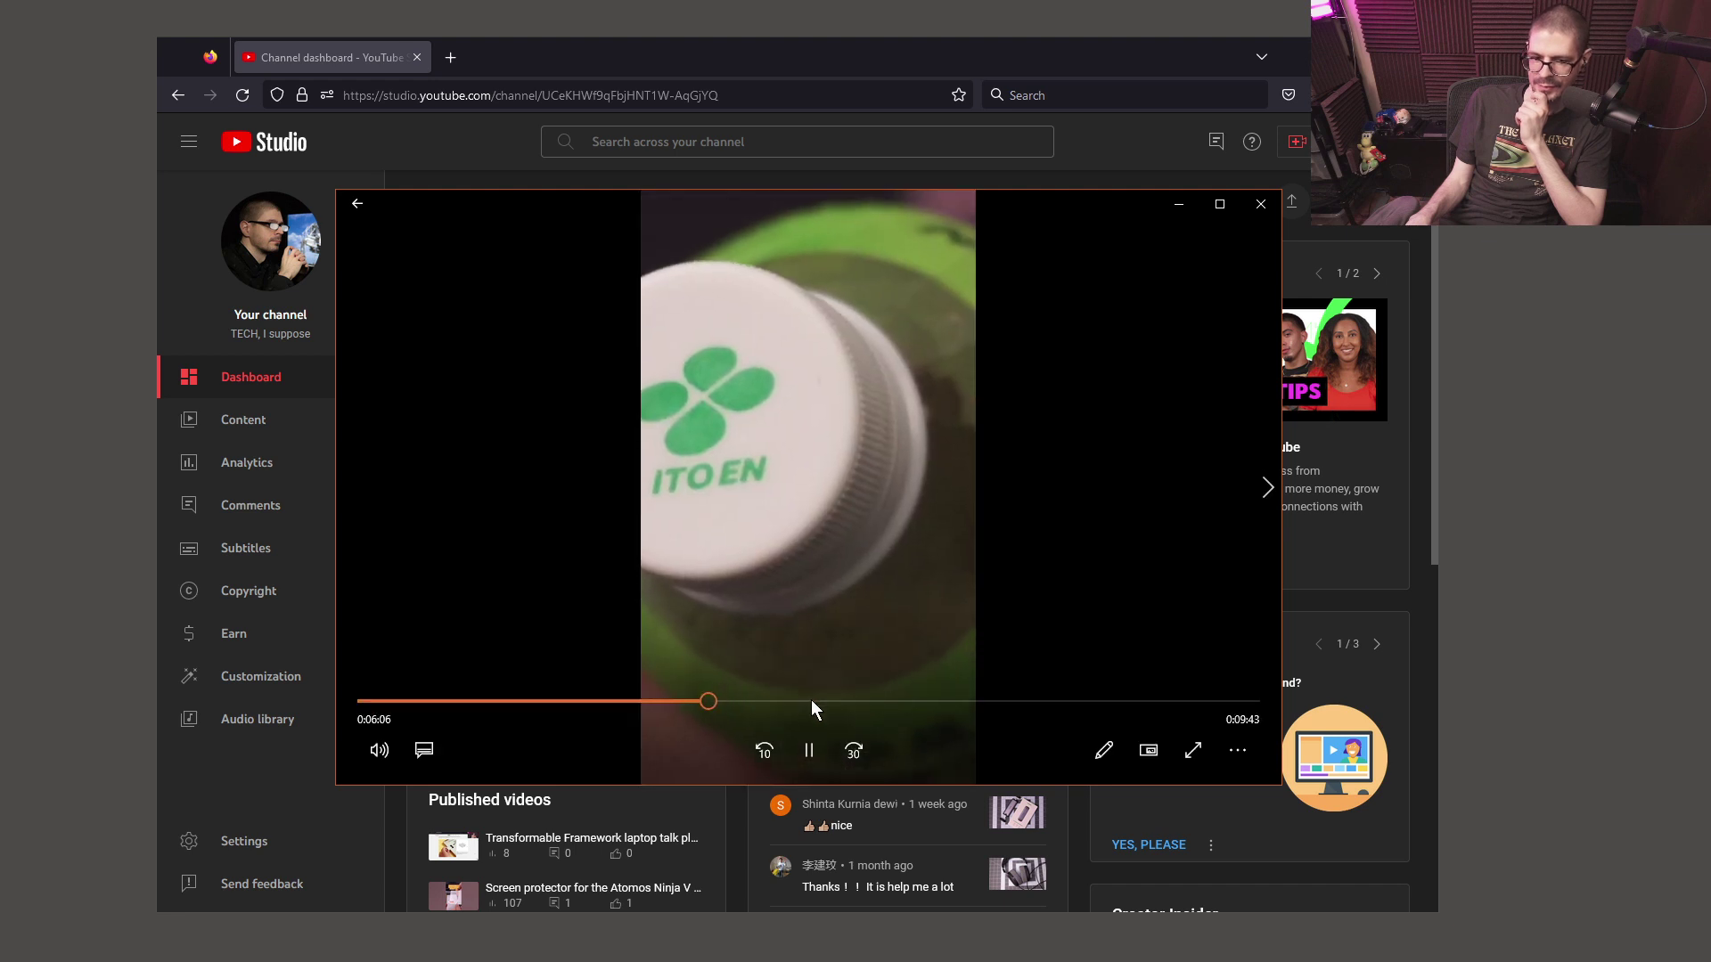
click(829, 702)
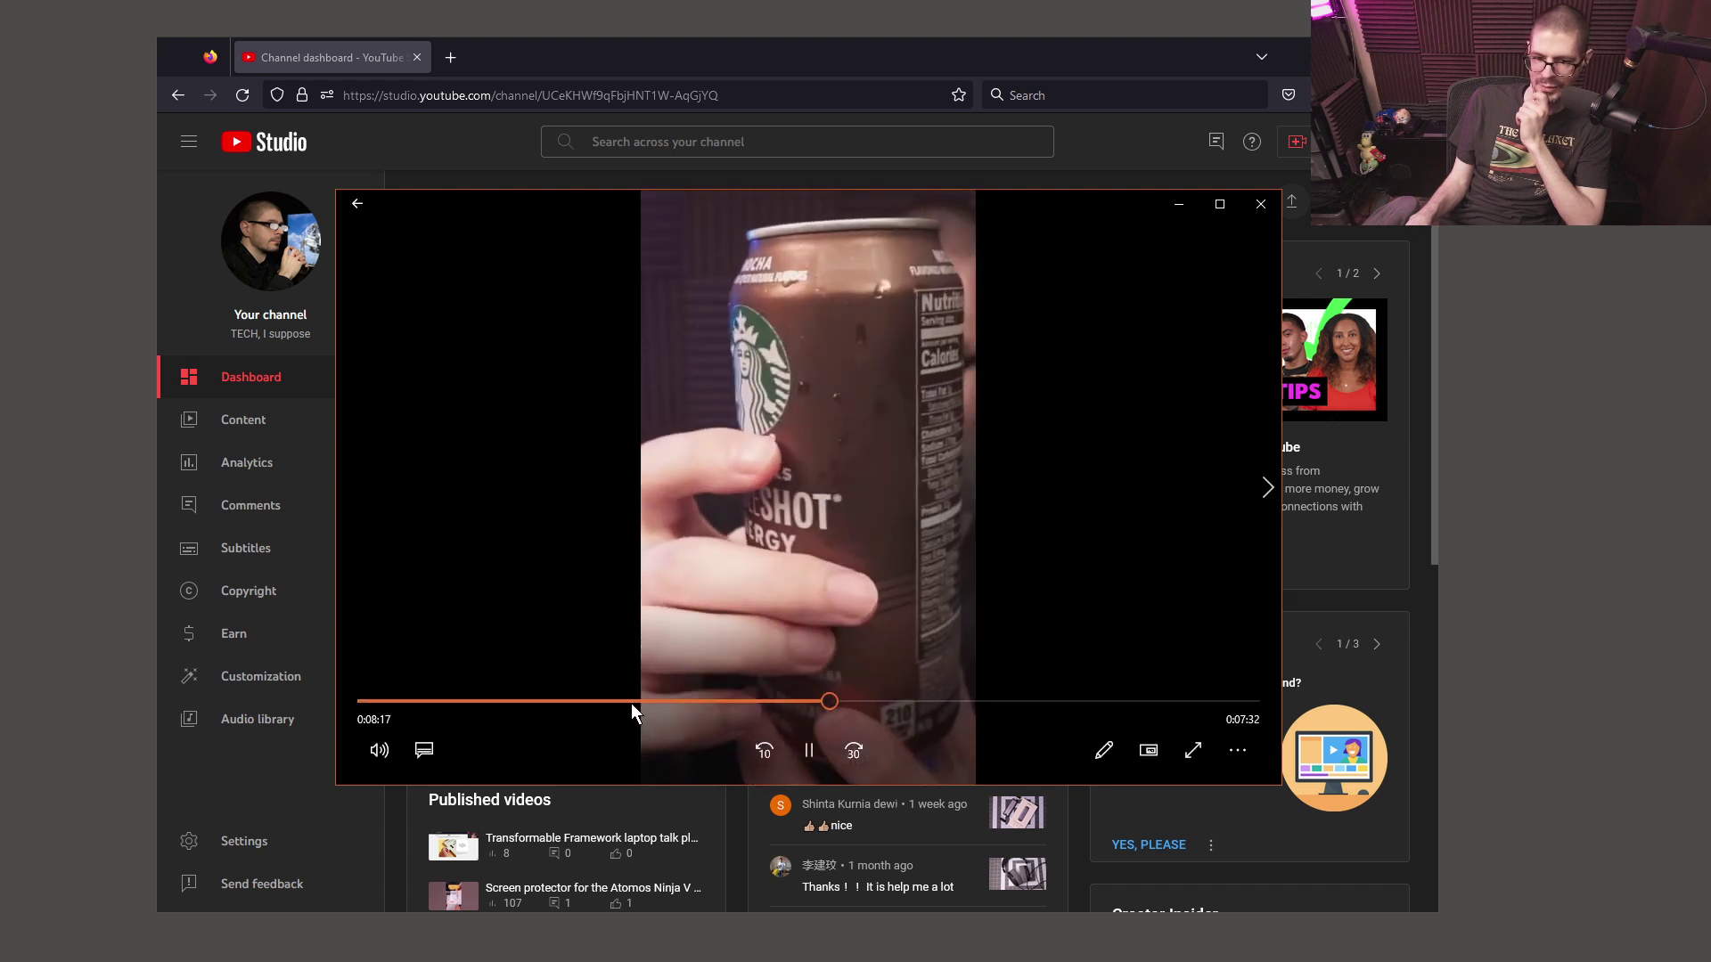
click(688, 701)
click(700, 702)
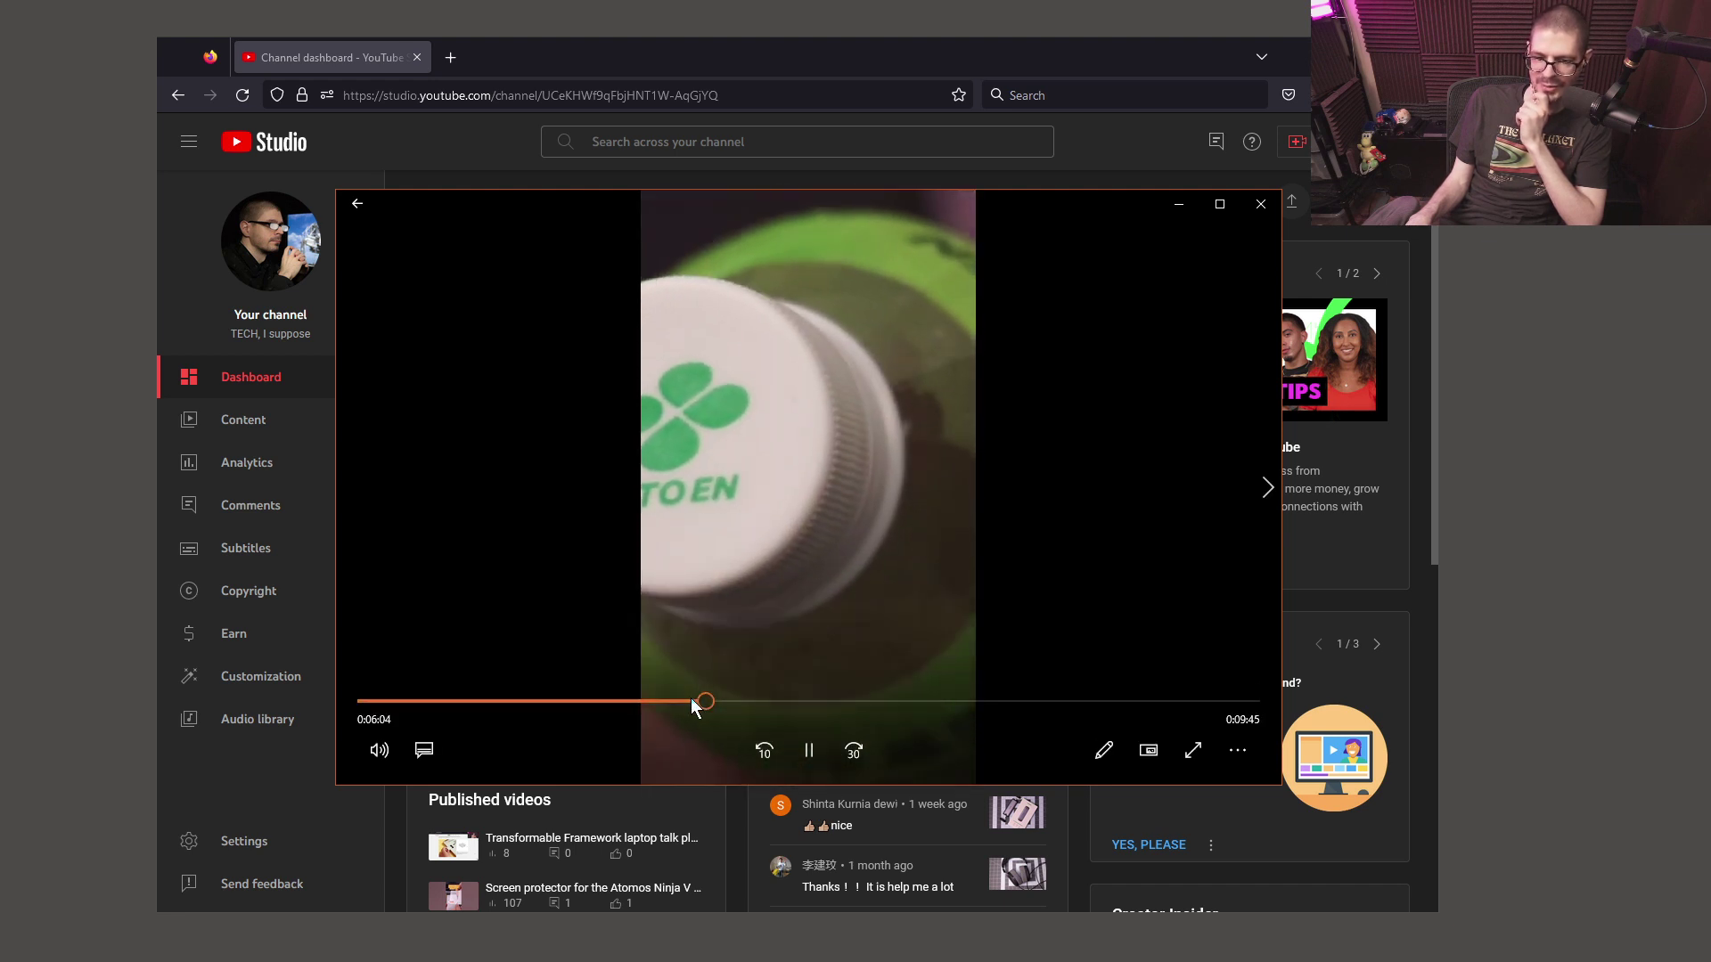
click(652, 702)
click(807, 753)
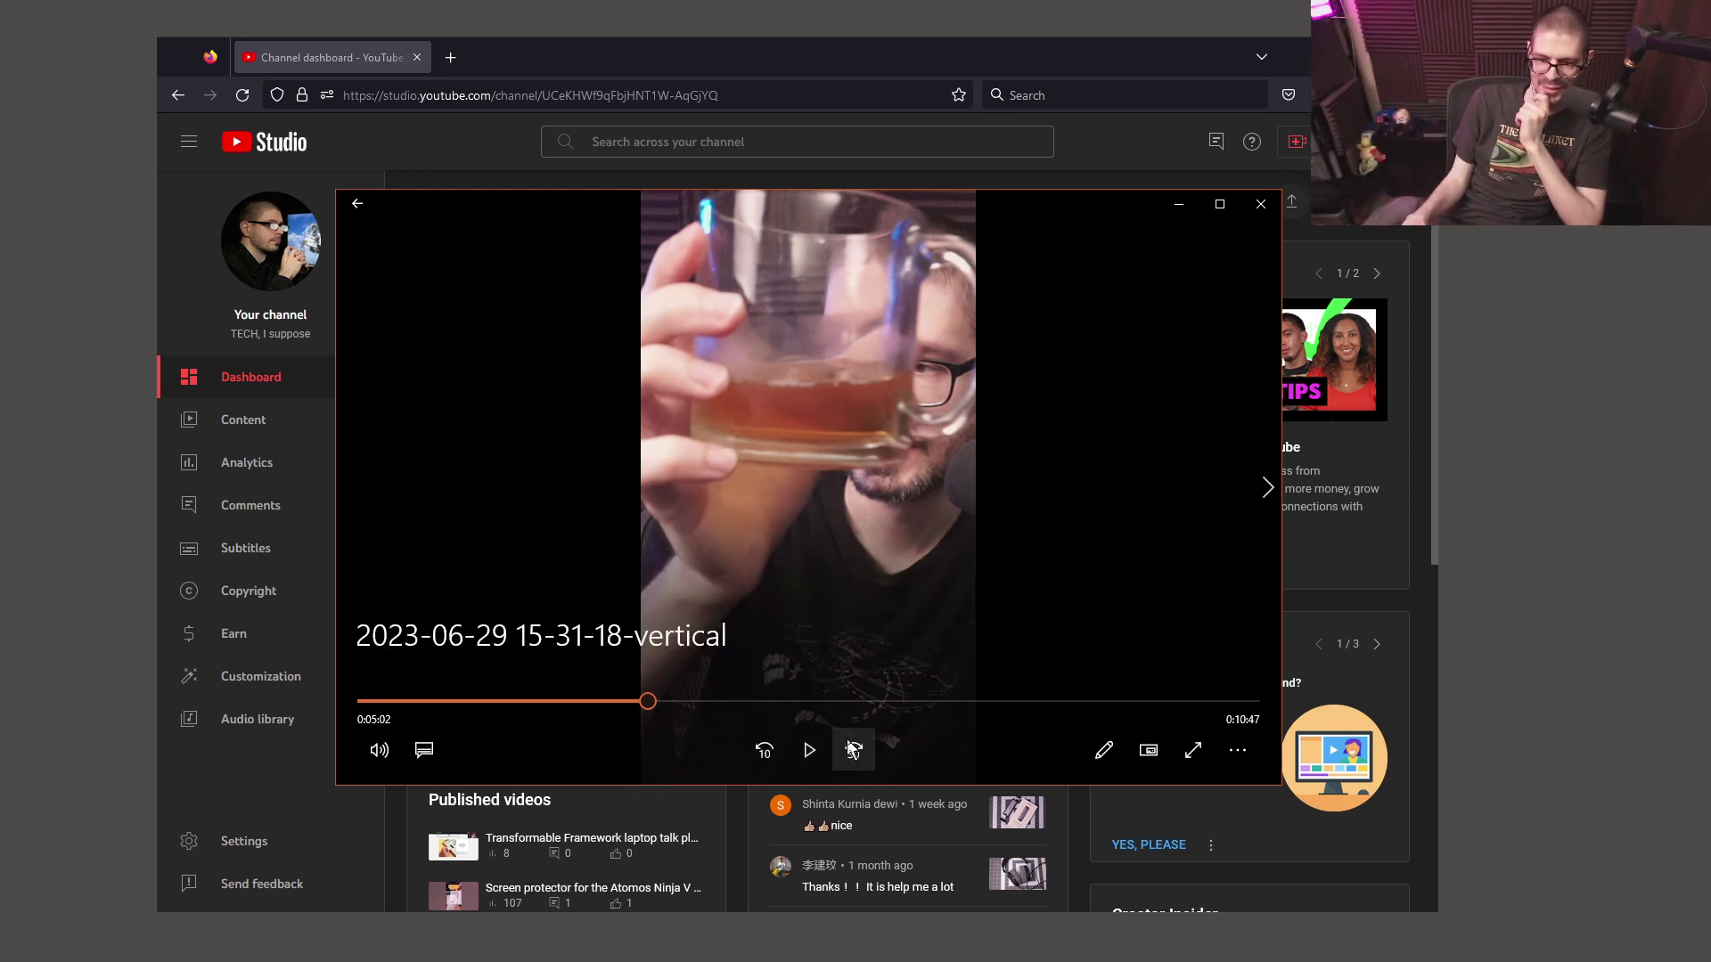
click(628, 702)
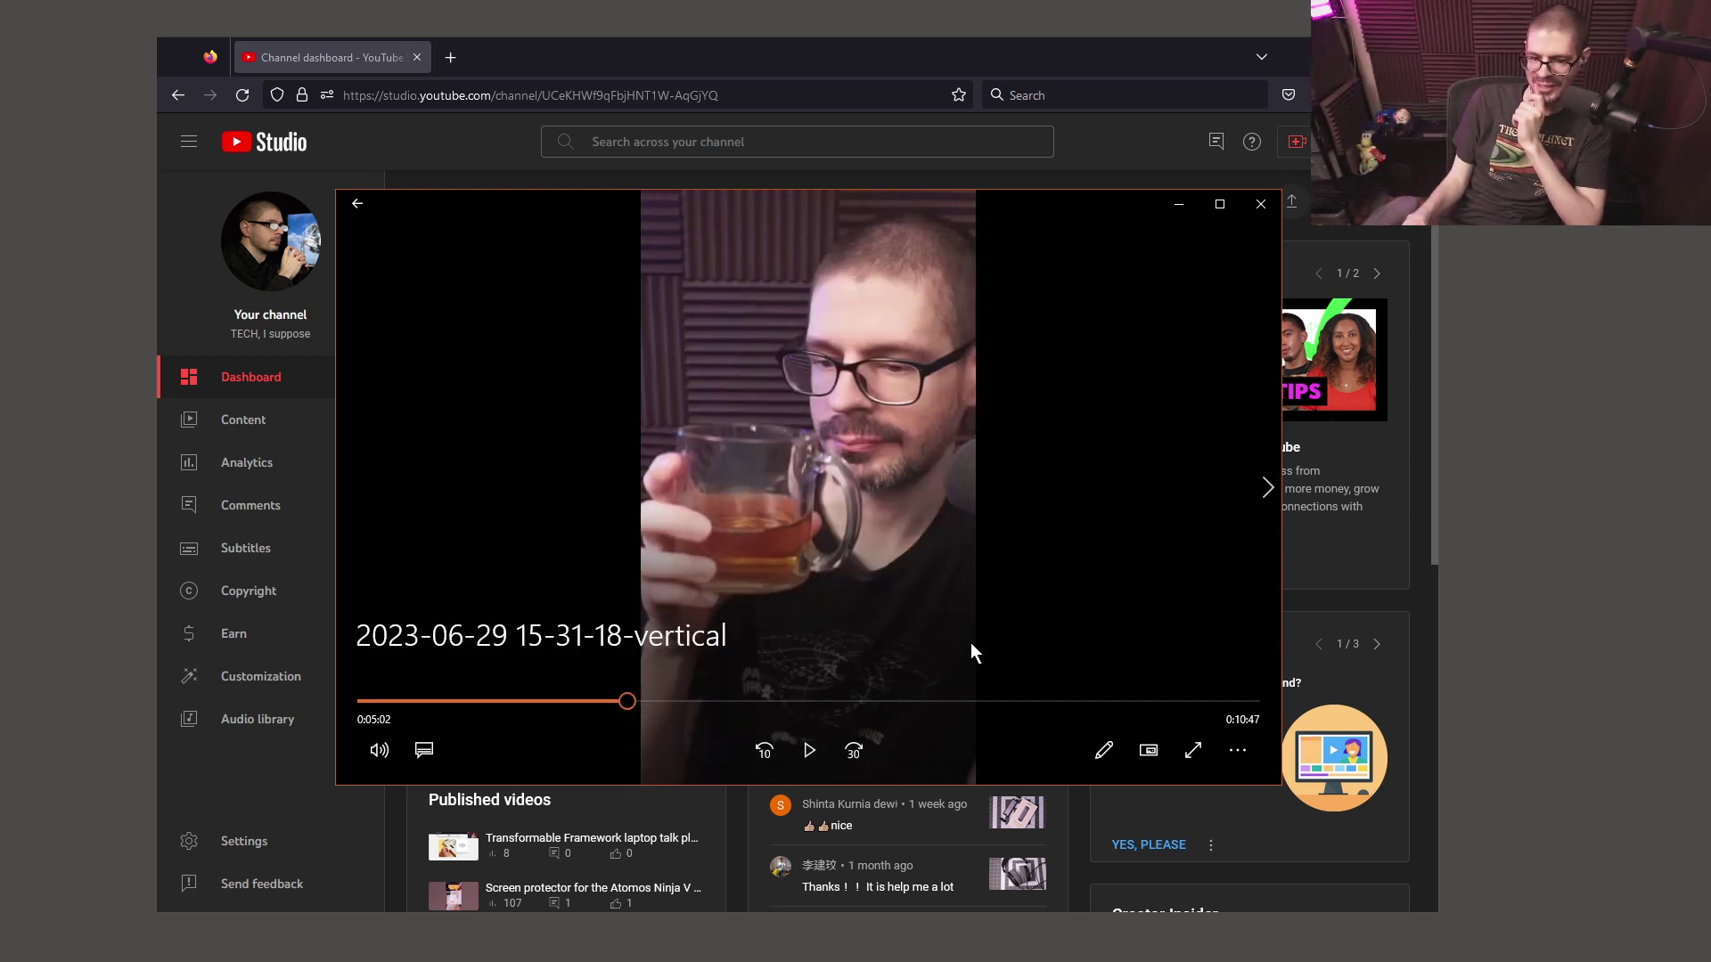
click(1259, 204)
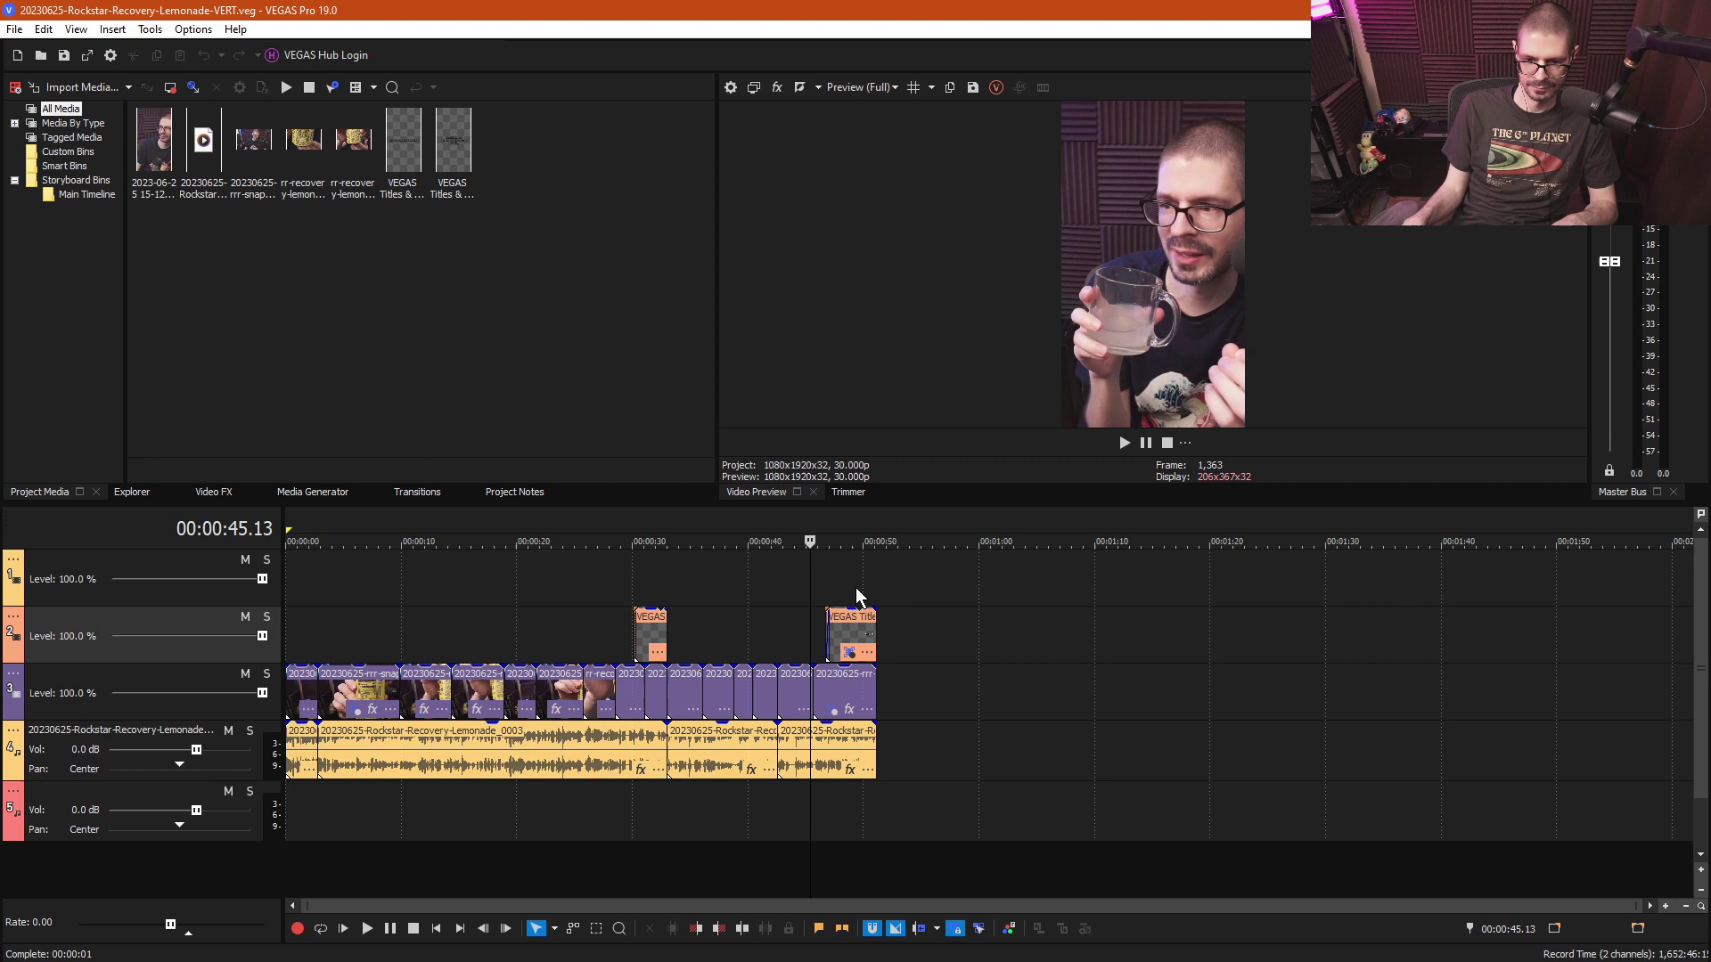
- Extend the last audio event in the VEGAS Pro project to about 00:00:53, trim its end slightly, and play the added part
click(855, 585)
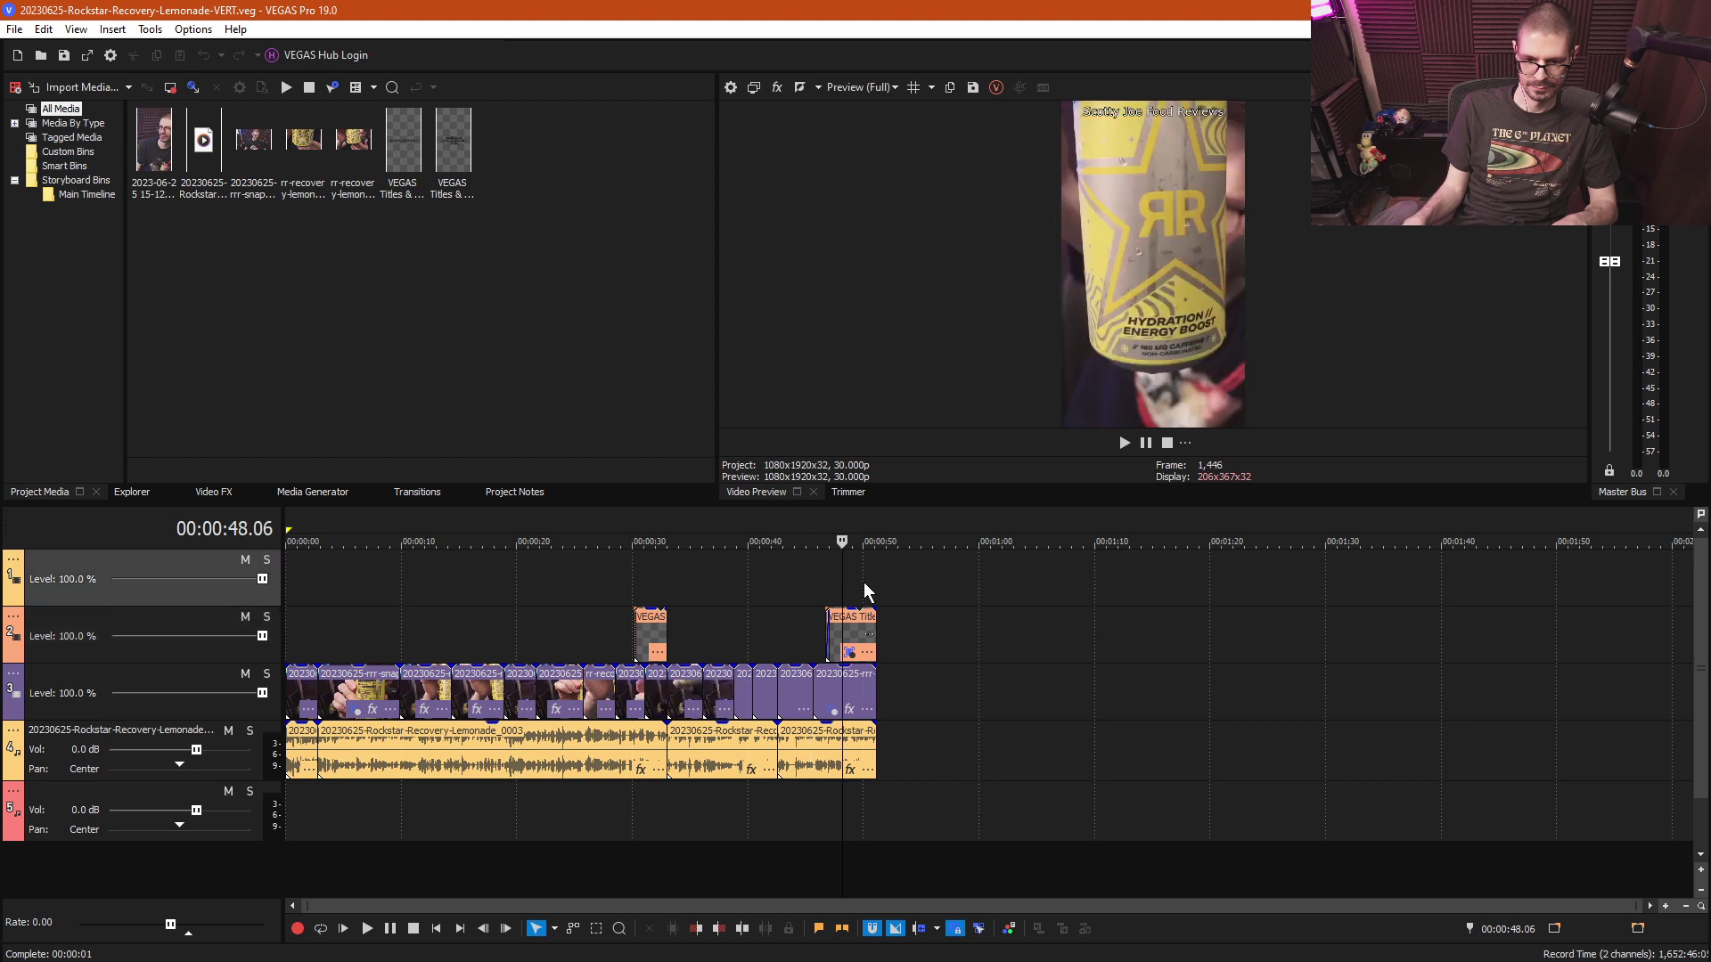
scroll(864, 581, up, 5)
drag(1120, 753, 1225, 751)
scroll(1291, 713, up, 5)
scroll(1455, 661, down, 2)
click(1456, 661)
scroll(1495, 682, up, 2)
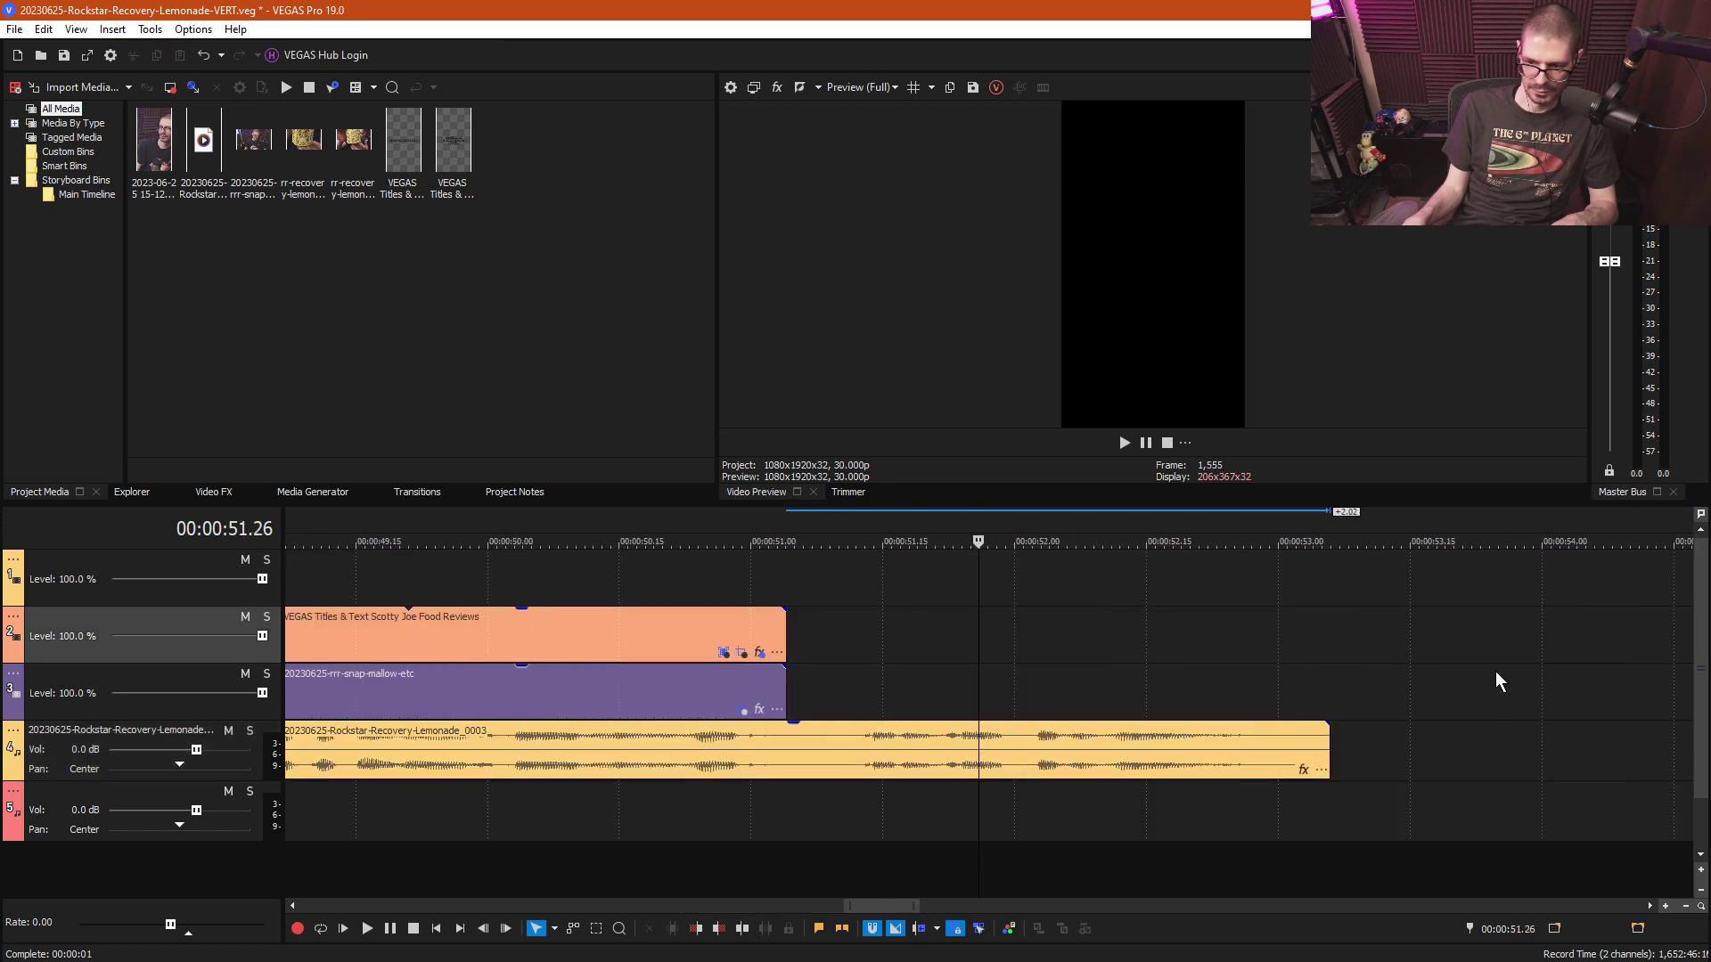
drag(1327, 750, 1302, 750)
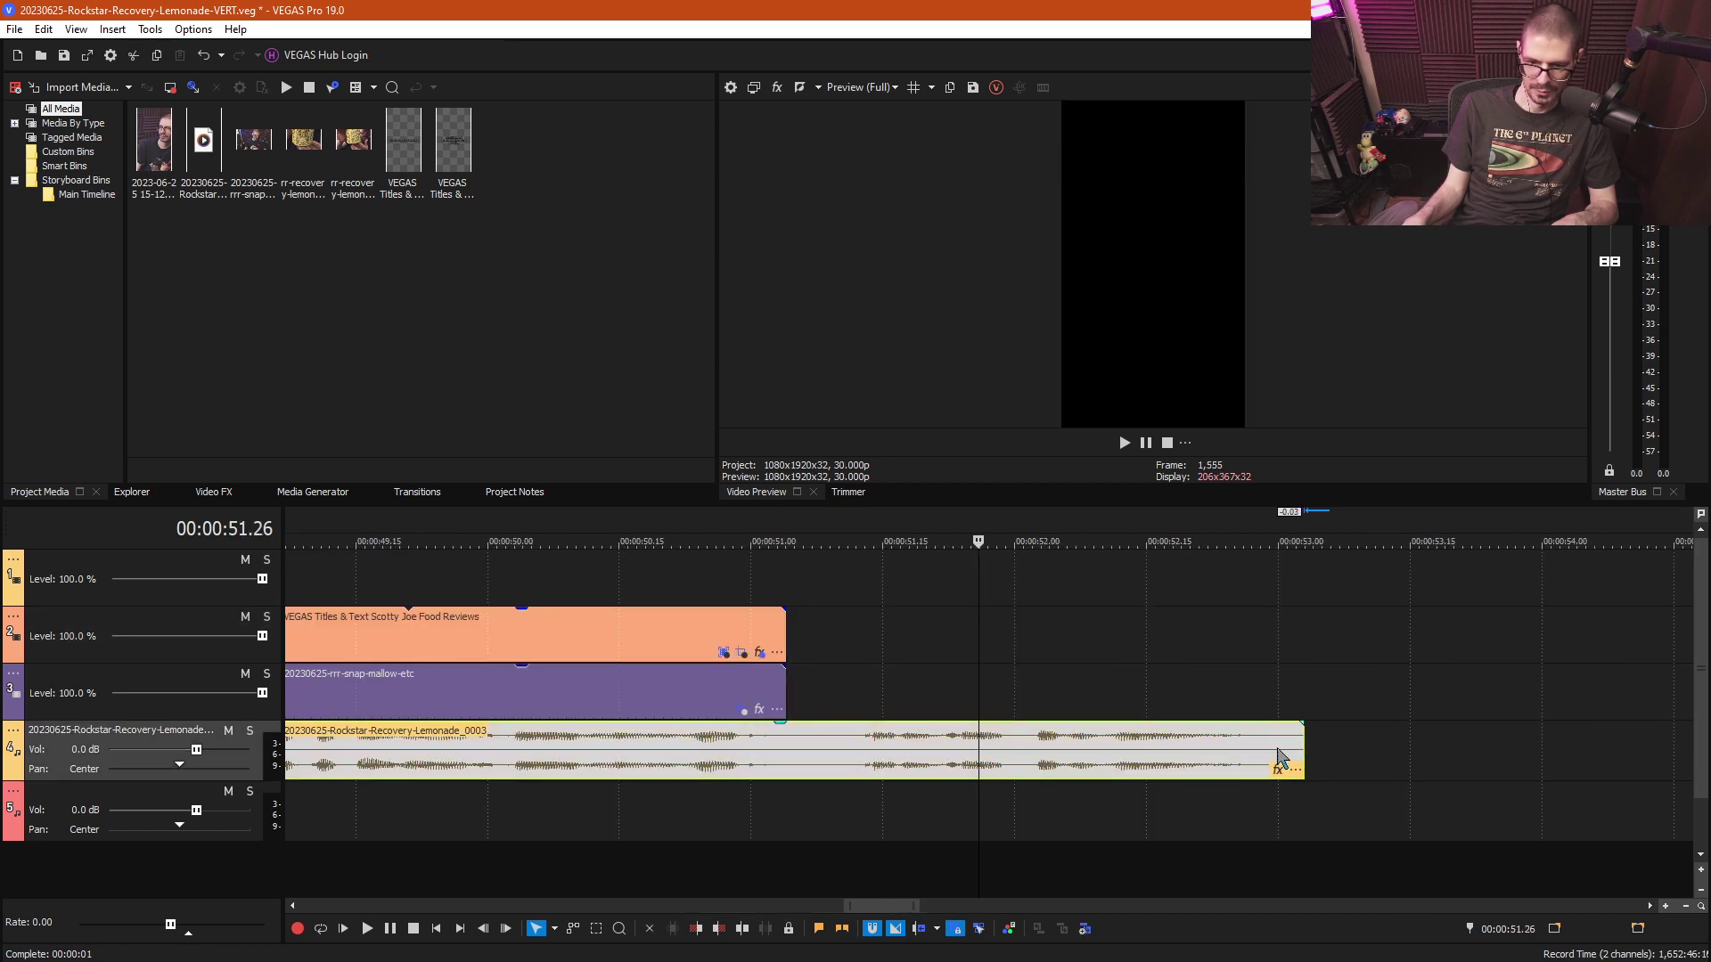
scroll(898, 649, down, 3)
click(929, 674)
key(space)
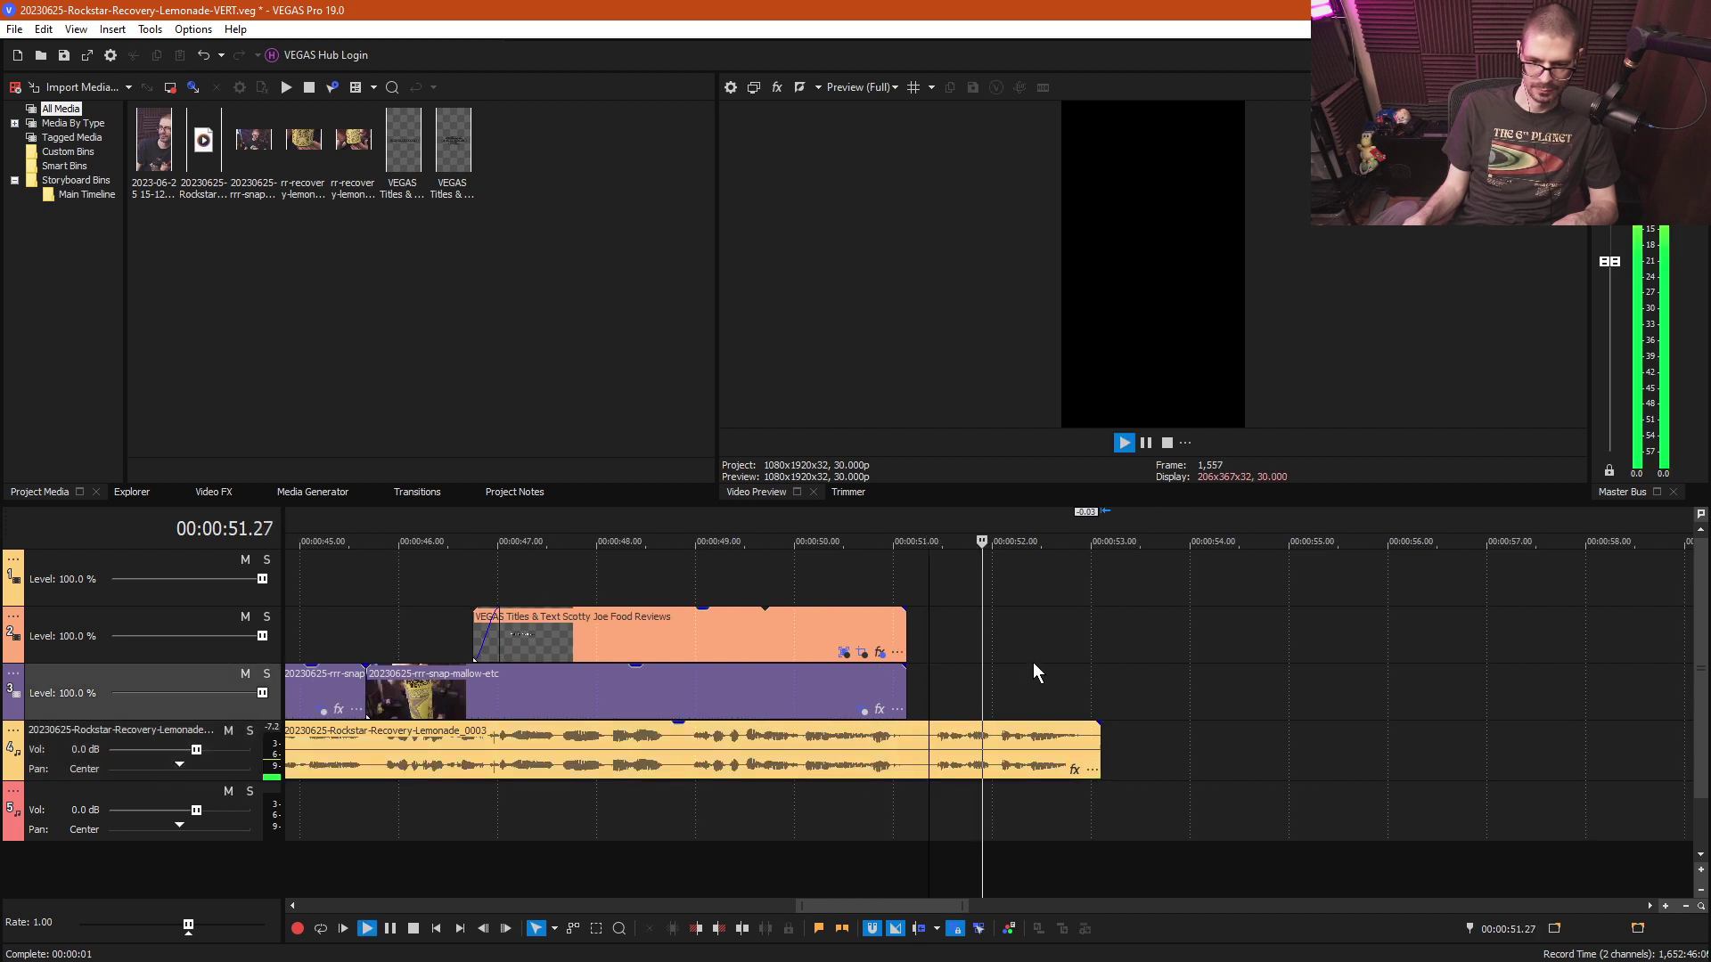
- Try to split out the quiet audio between 00:00:51.04 and 00:00:51.11 and close the gap
click(914, 772)
scroll(1024, 772, up, 3)
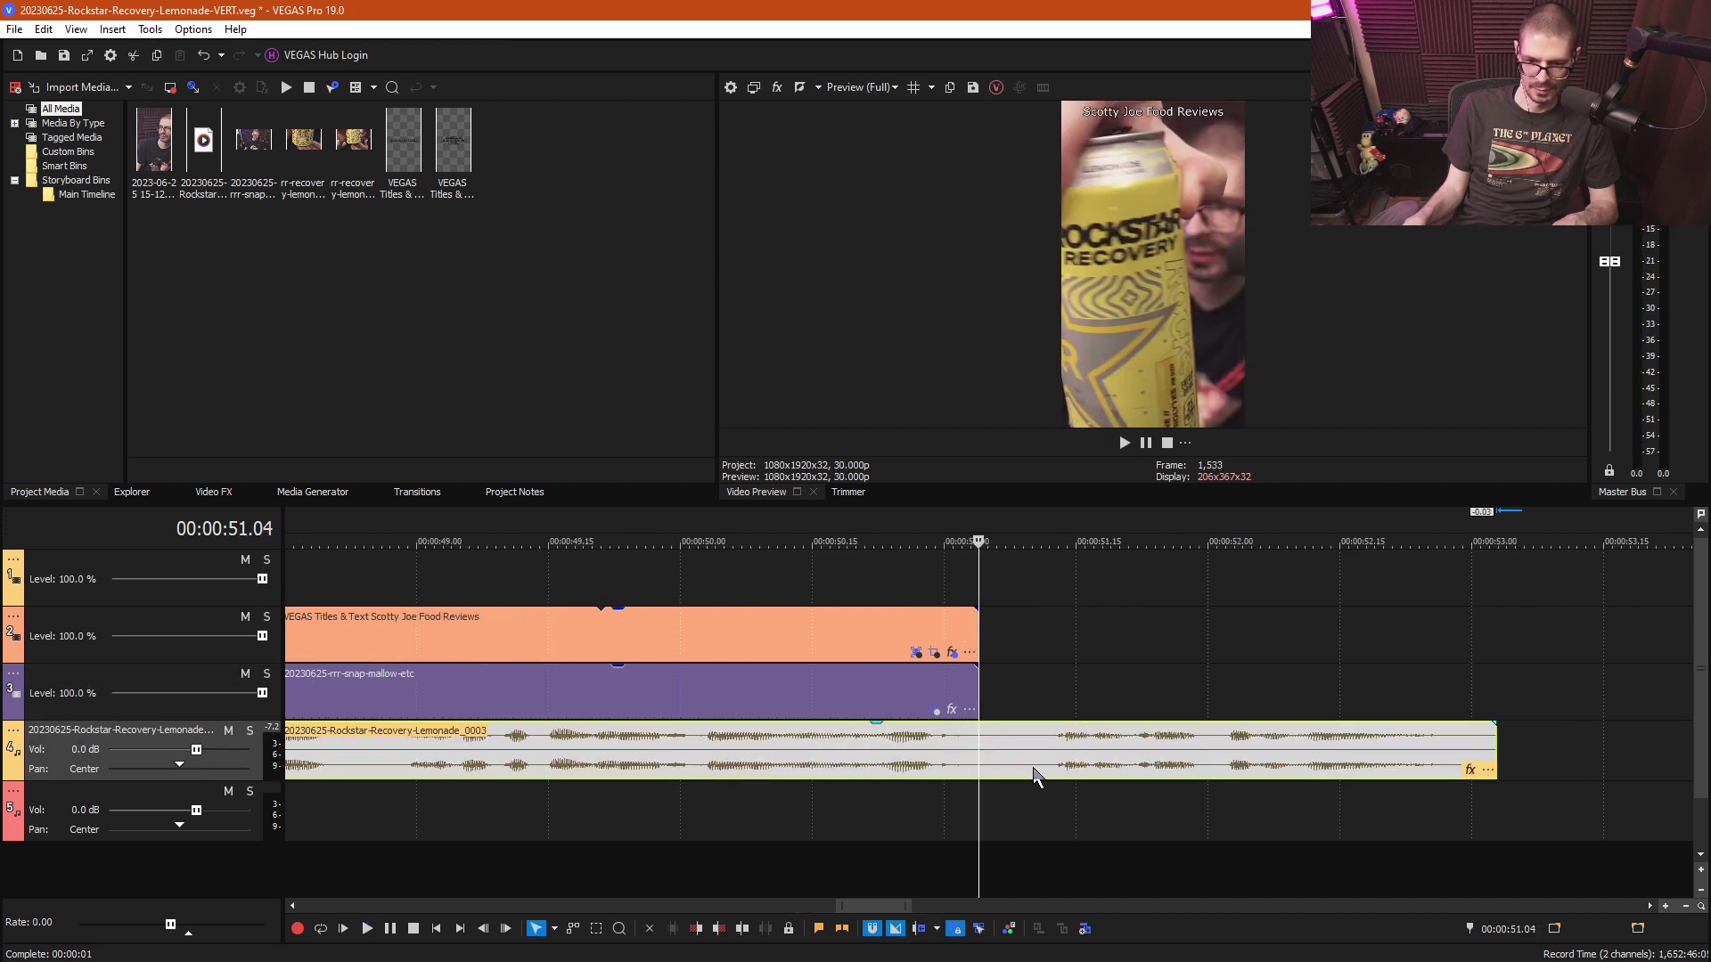
key(s)
click(1044, 768)
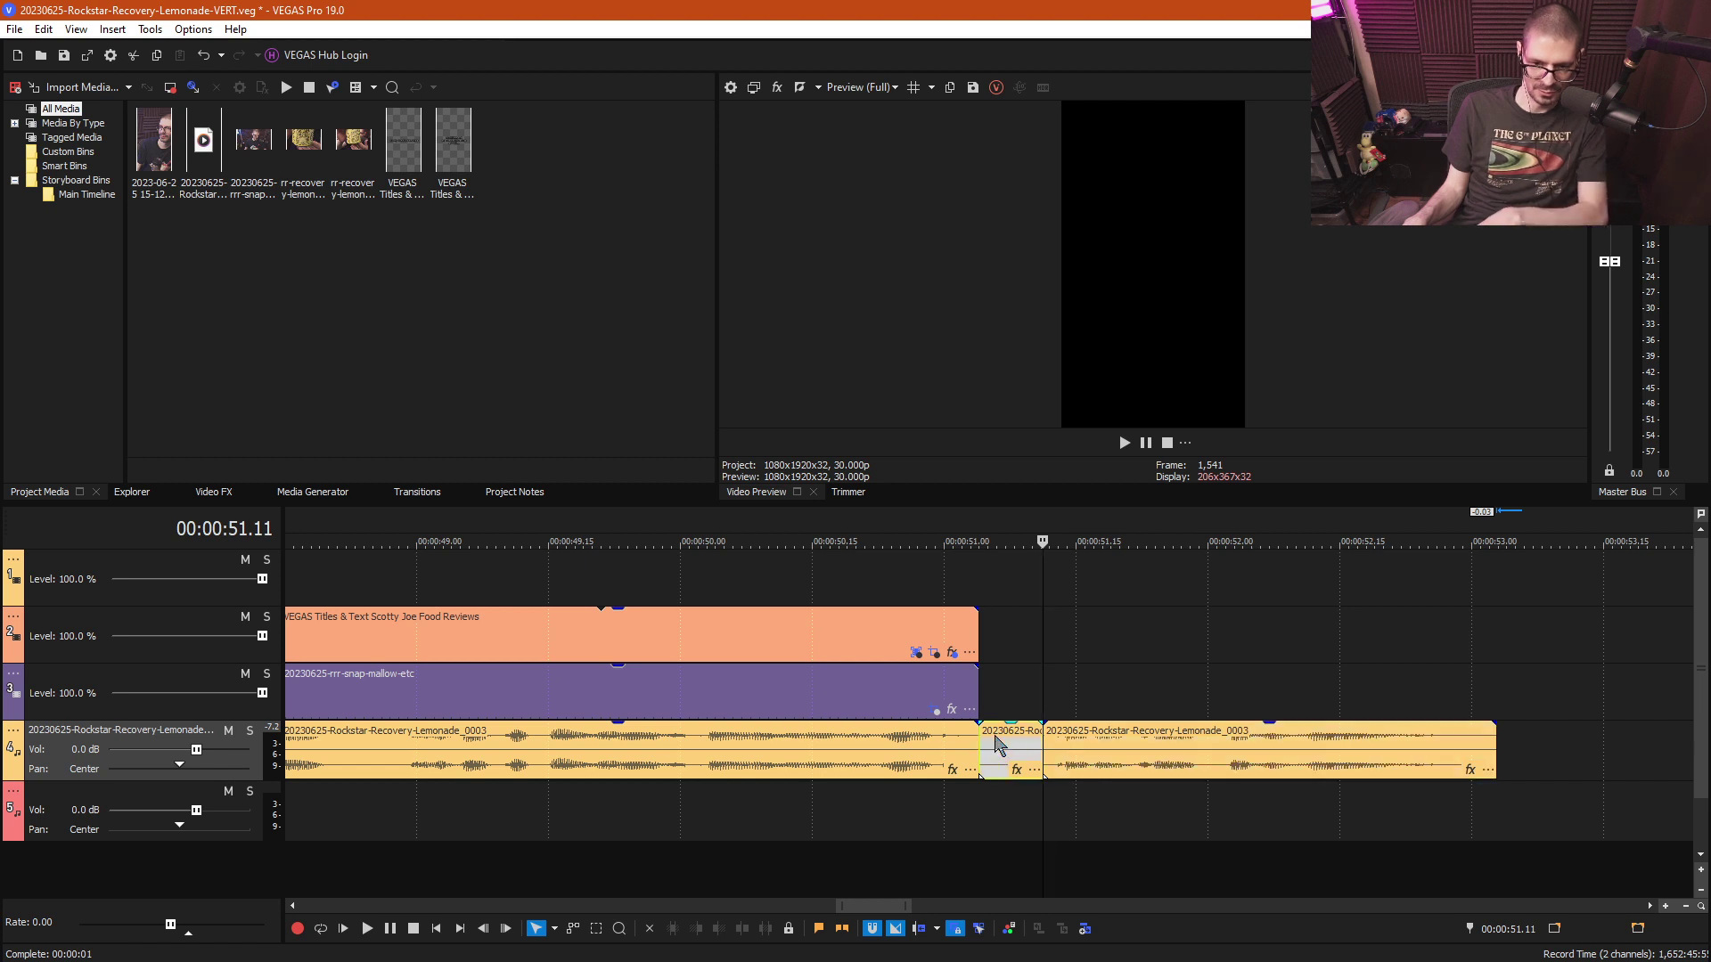
mouse_move(1000, 748)
mouse_down()
mouse_move(1066, 752)
mouse_move(1001, 746)
mouse_up()
click(903, 687)
scroll(904, 688, down, 3)
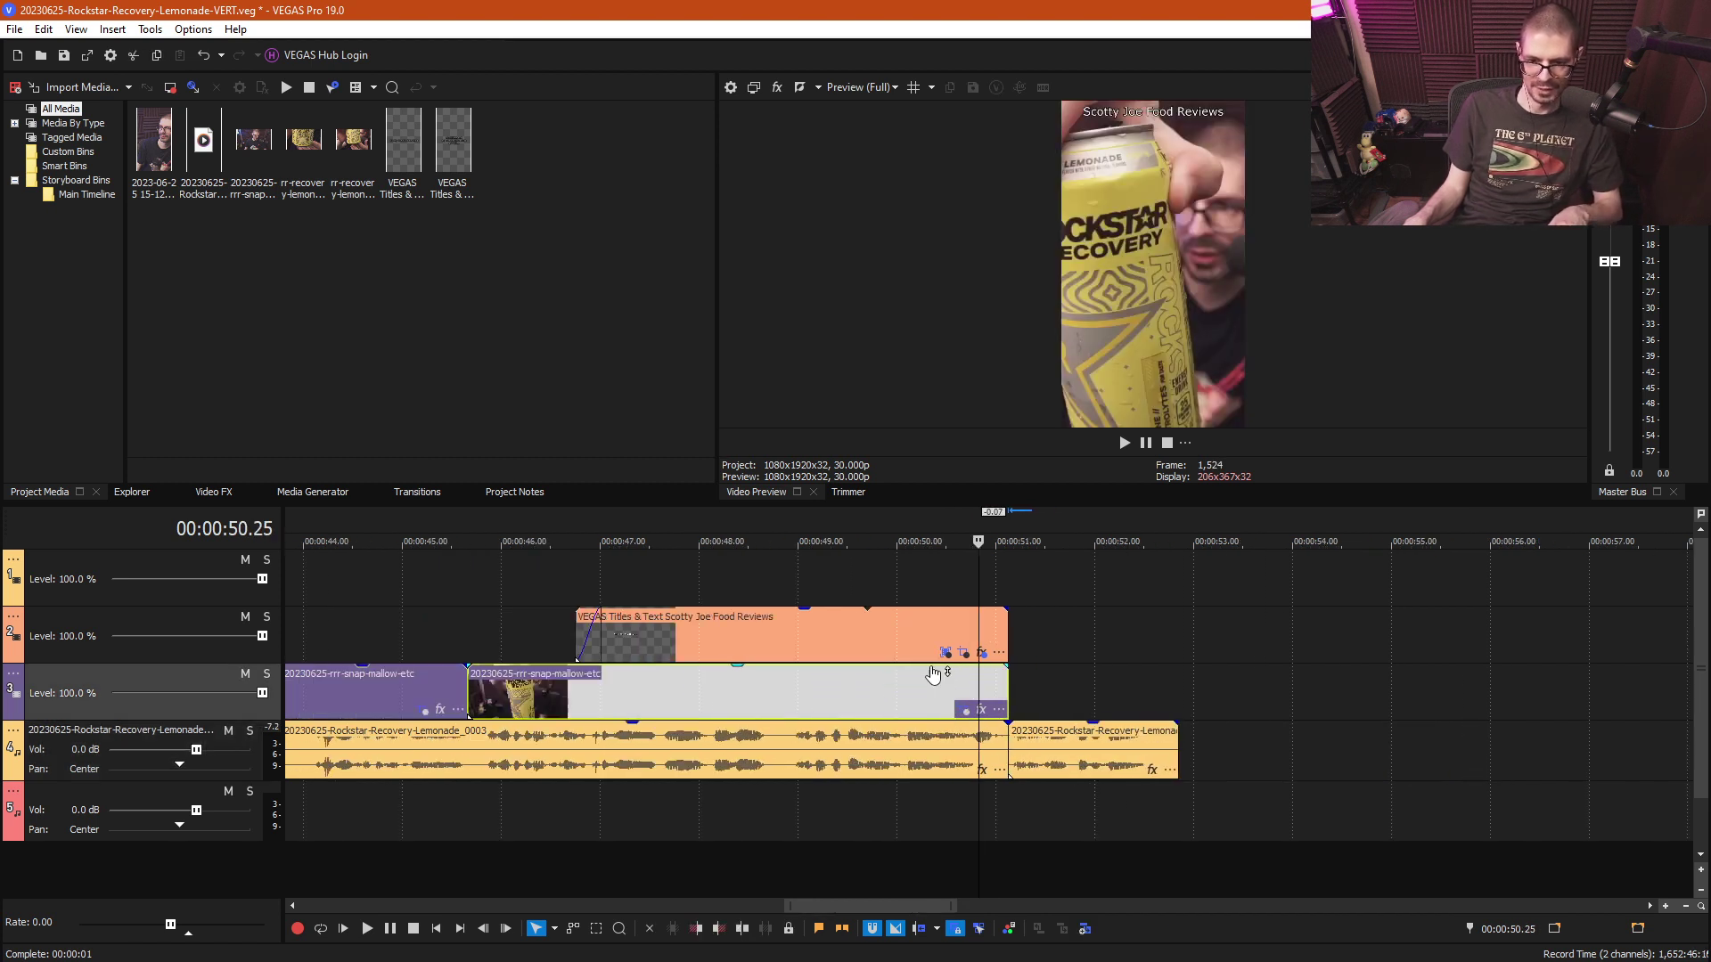
key(ctrl+z)
key(ctrl+z)
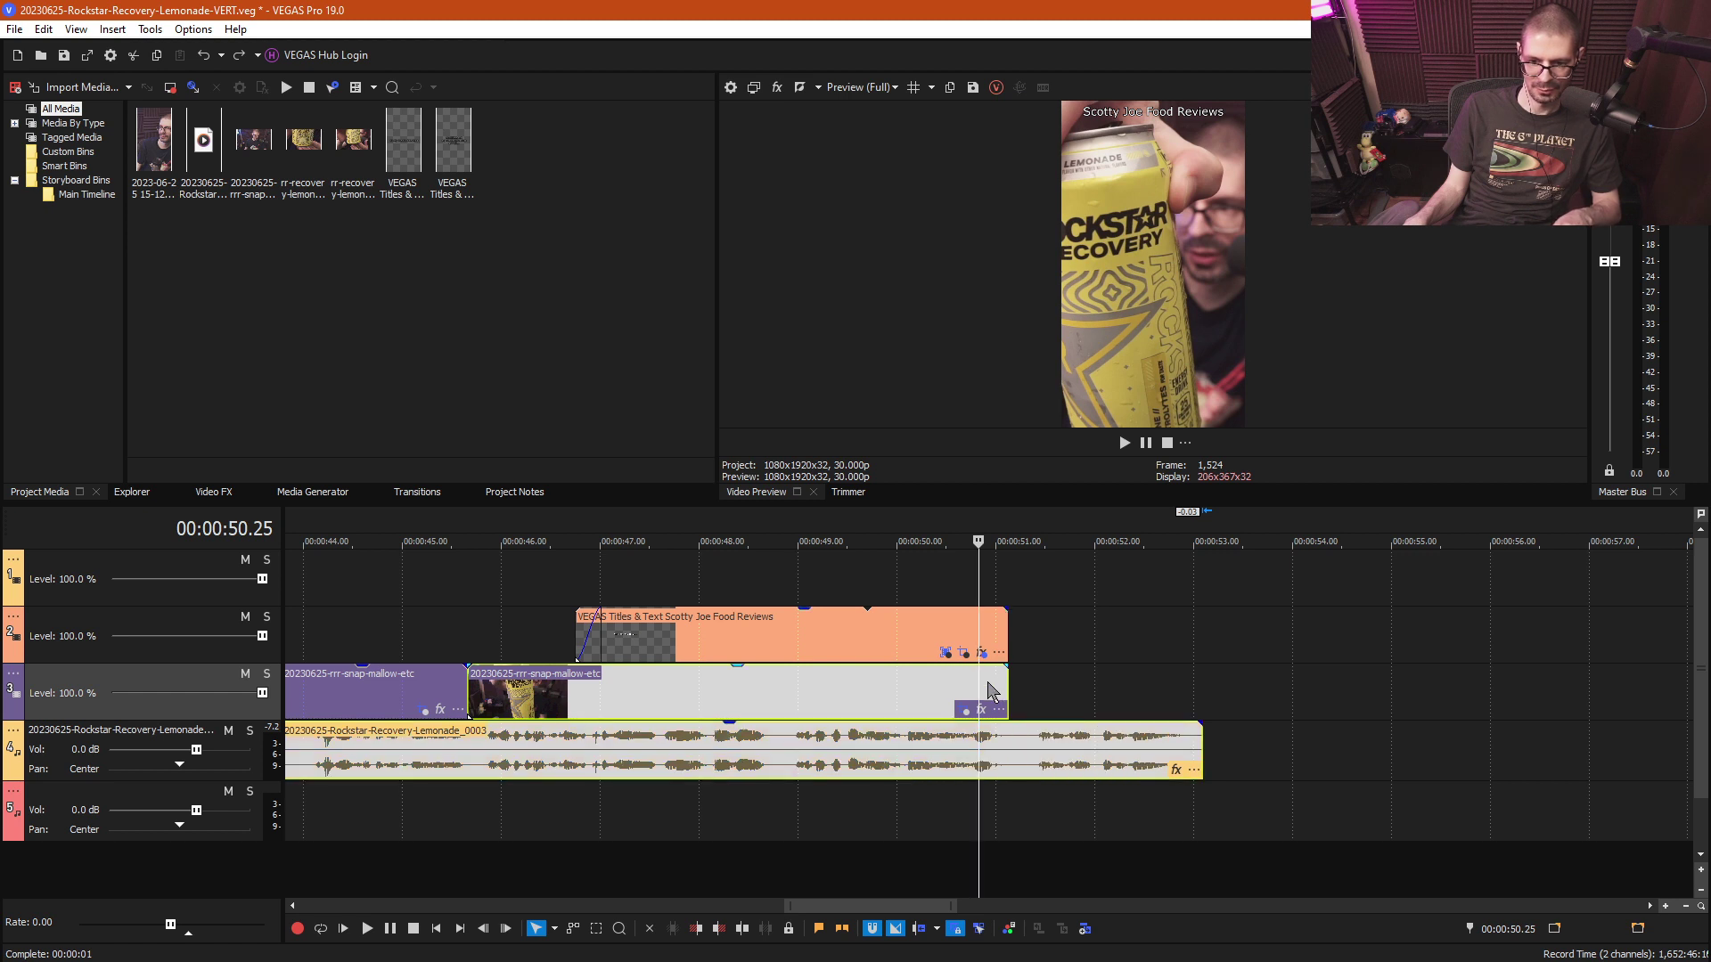
- Extend the last video event to match the end of the audio, and play the ending from about 00:00:49
click(987, 690)
drag(1008, 688, 1207, 689)
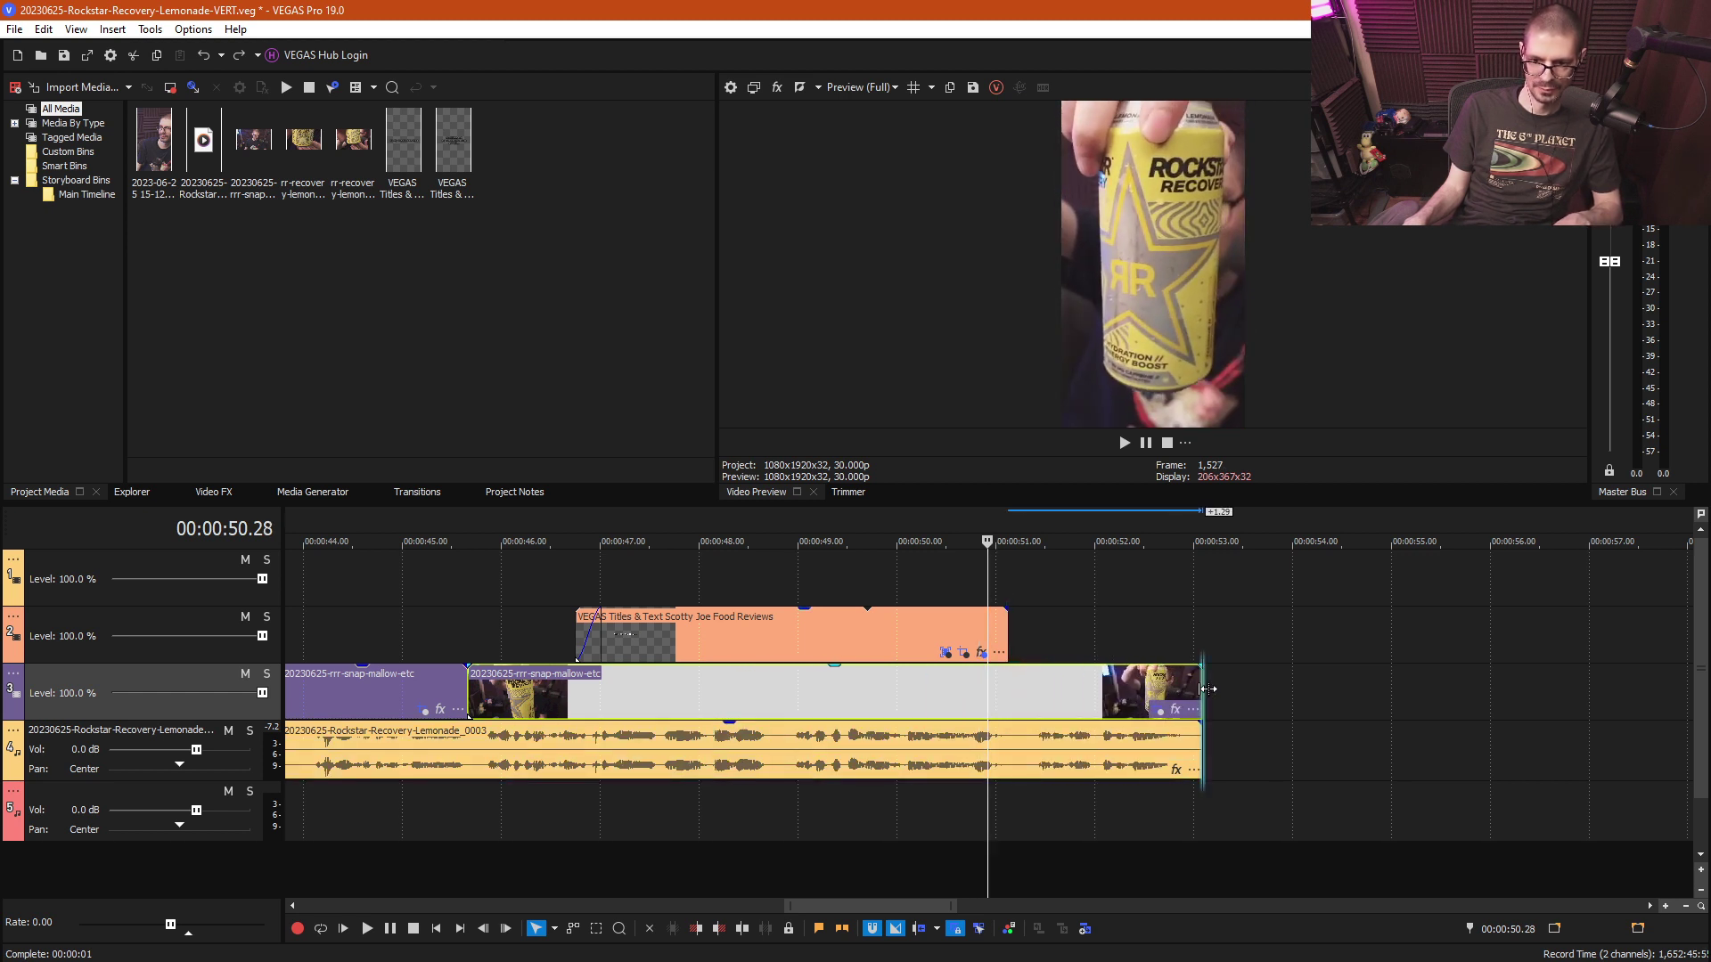
click(1001, 747)
scroll(1029, 773, up, 2)
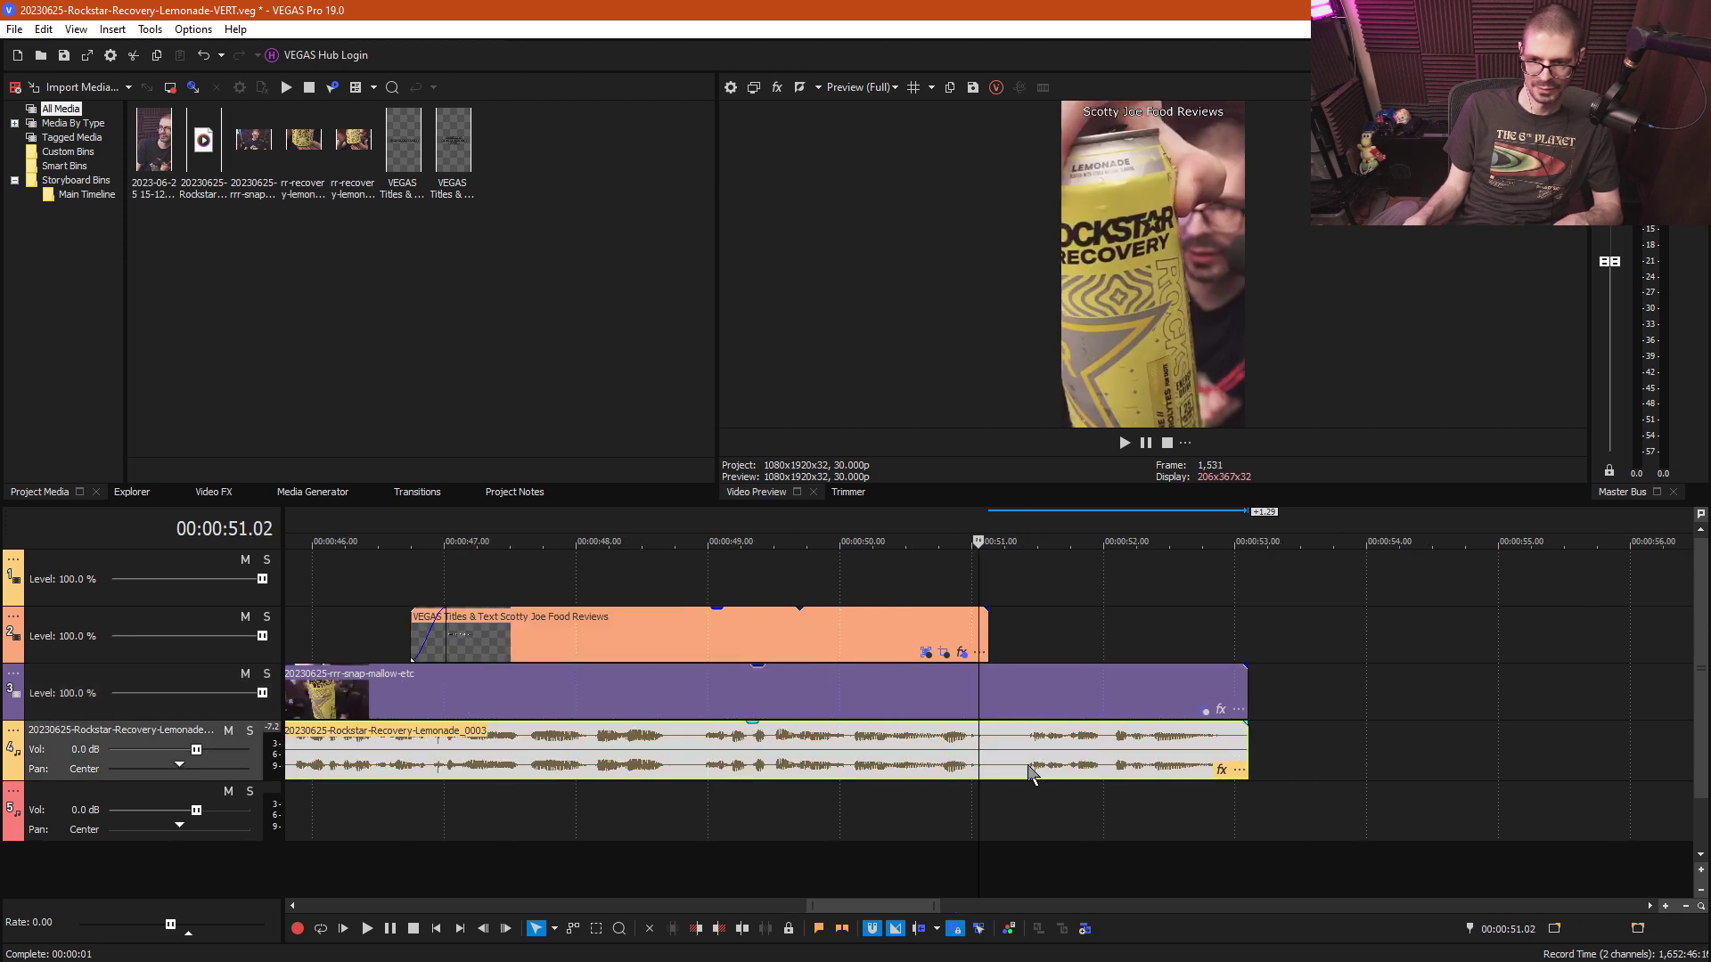
click(762, 687)
key(space)
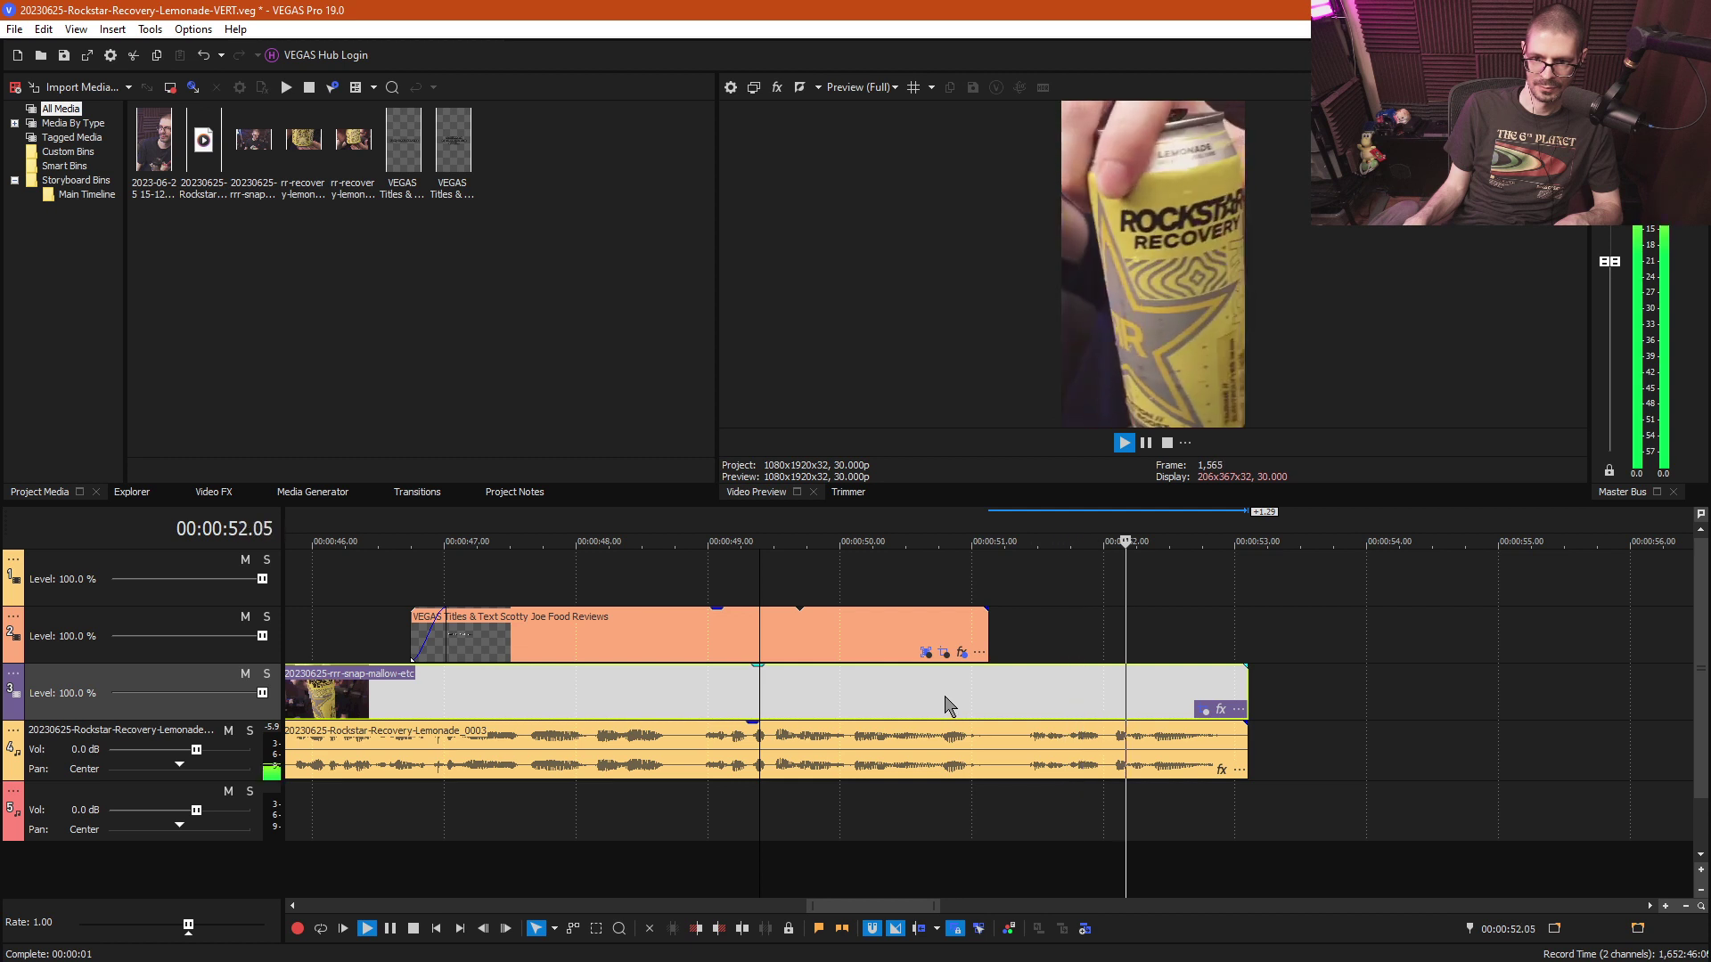
key(space)
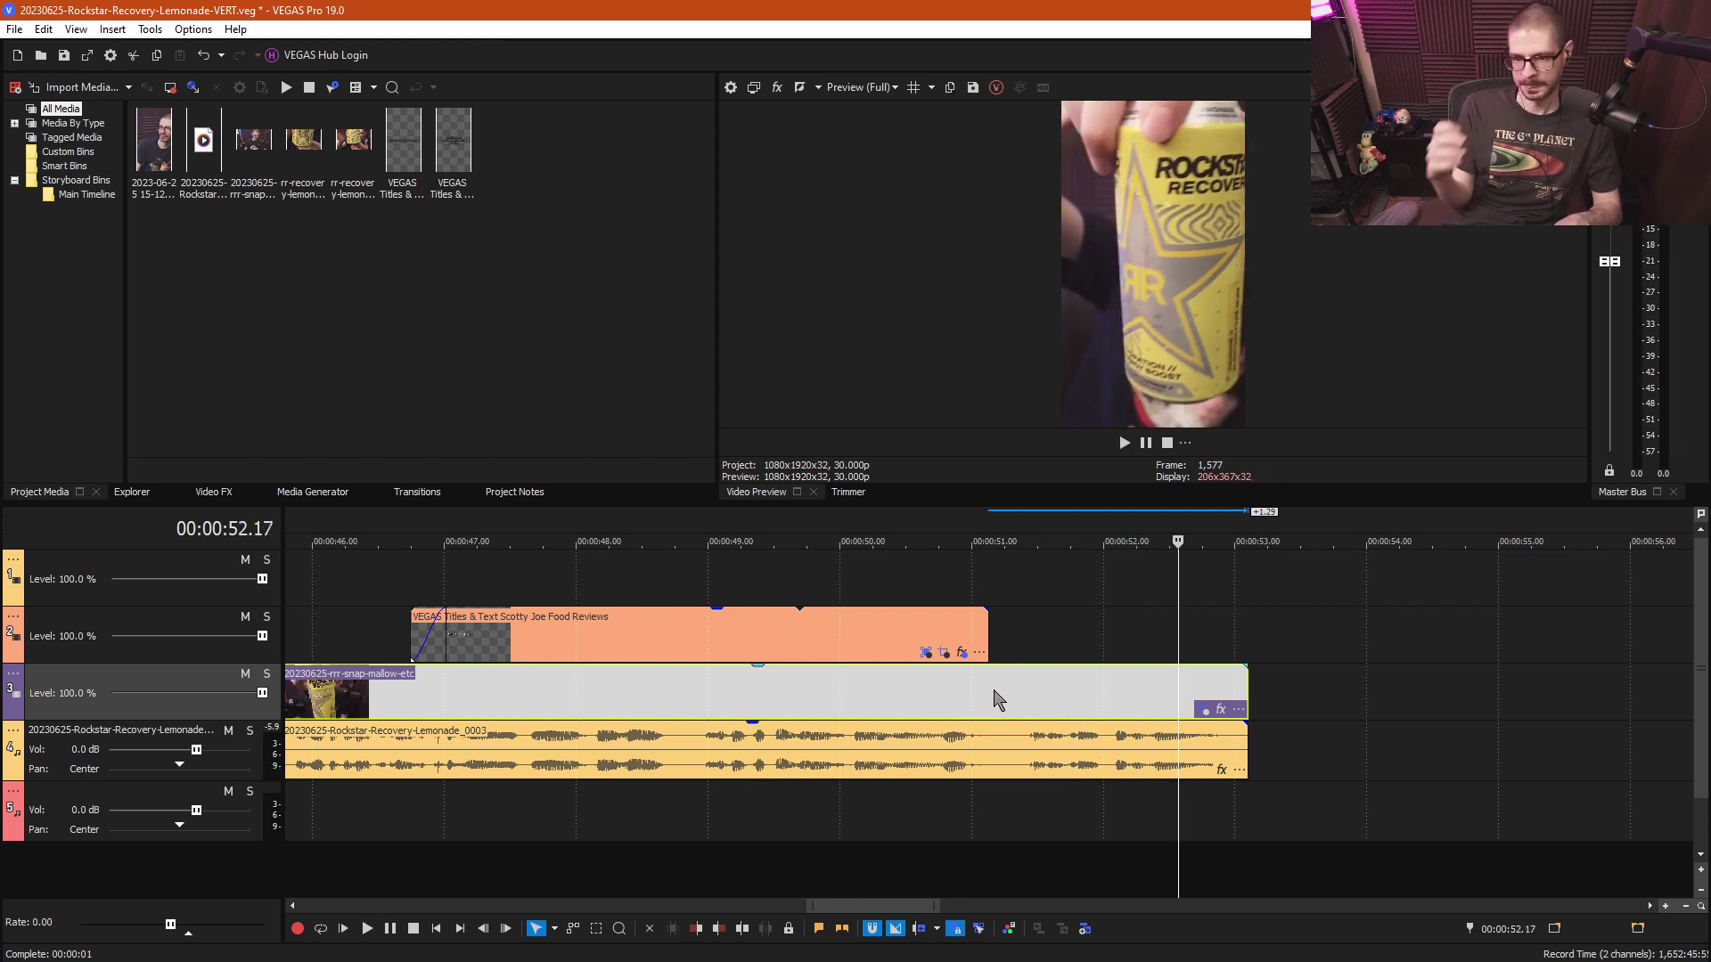
- Split the last audio event at 00:00:51.05 and 00:00:51.11 to isolate the quiet stretch
click(984, 747)
scroll(958, 764, up, 4)
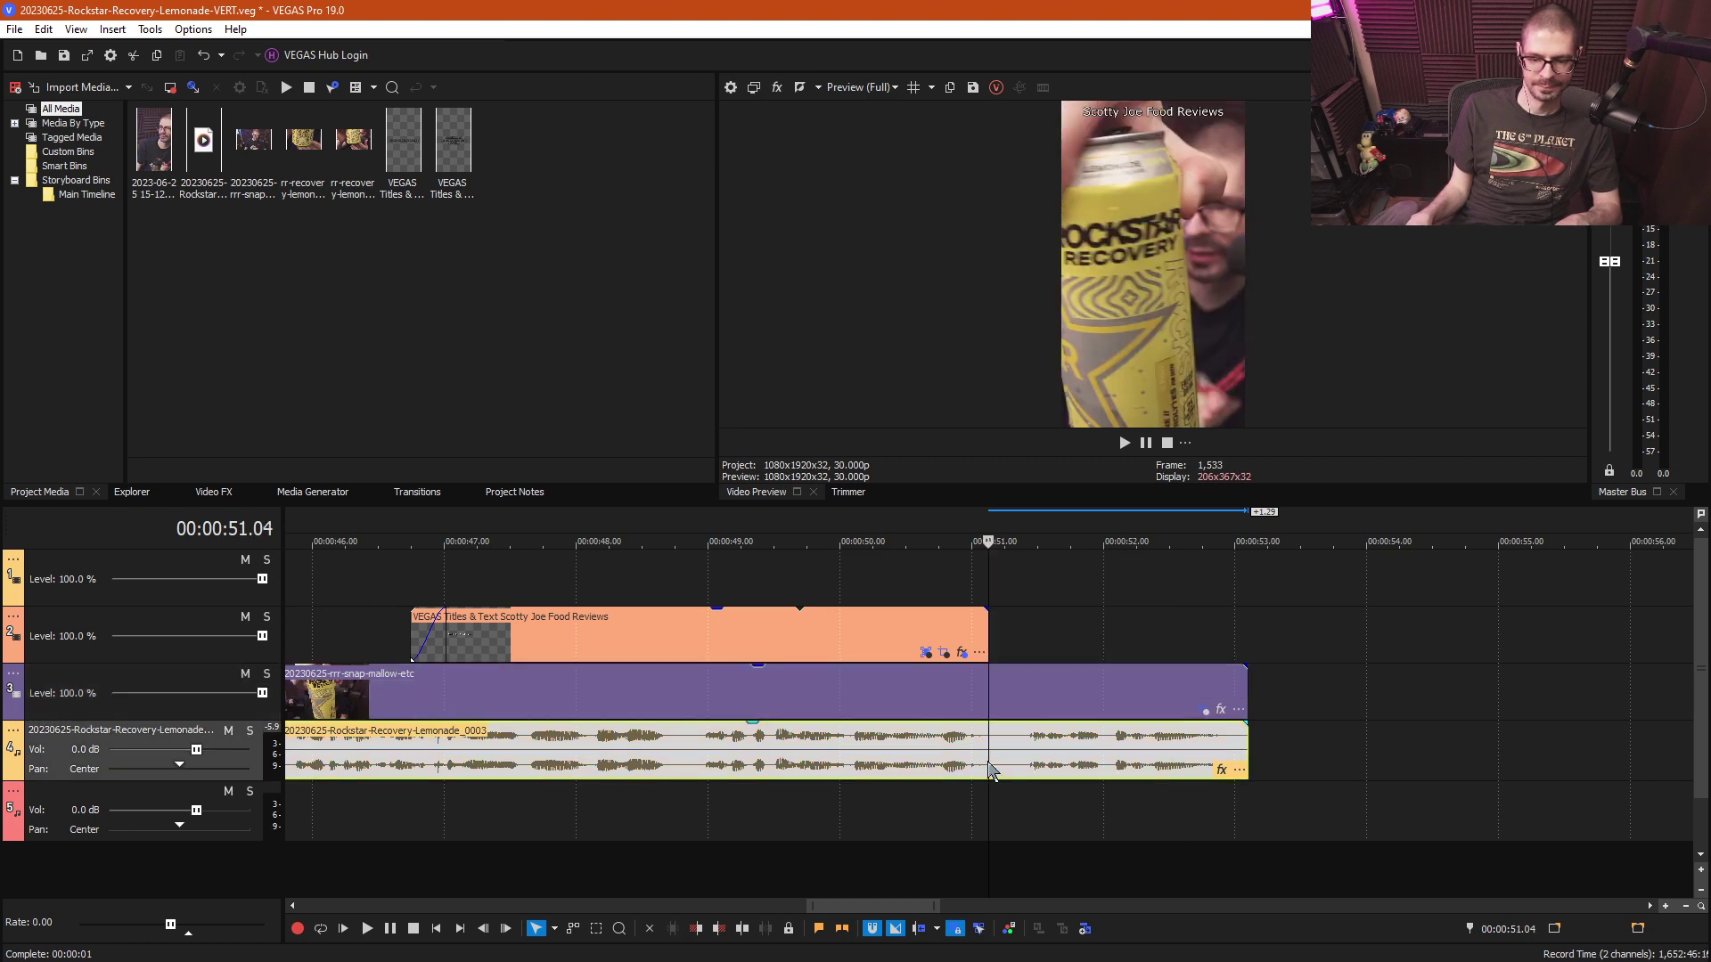
scroll(909, 757, down, 5)
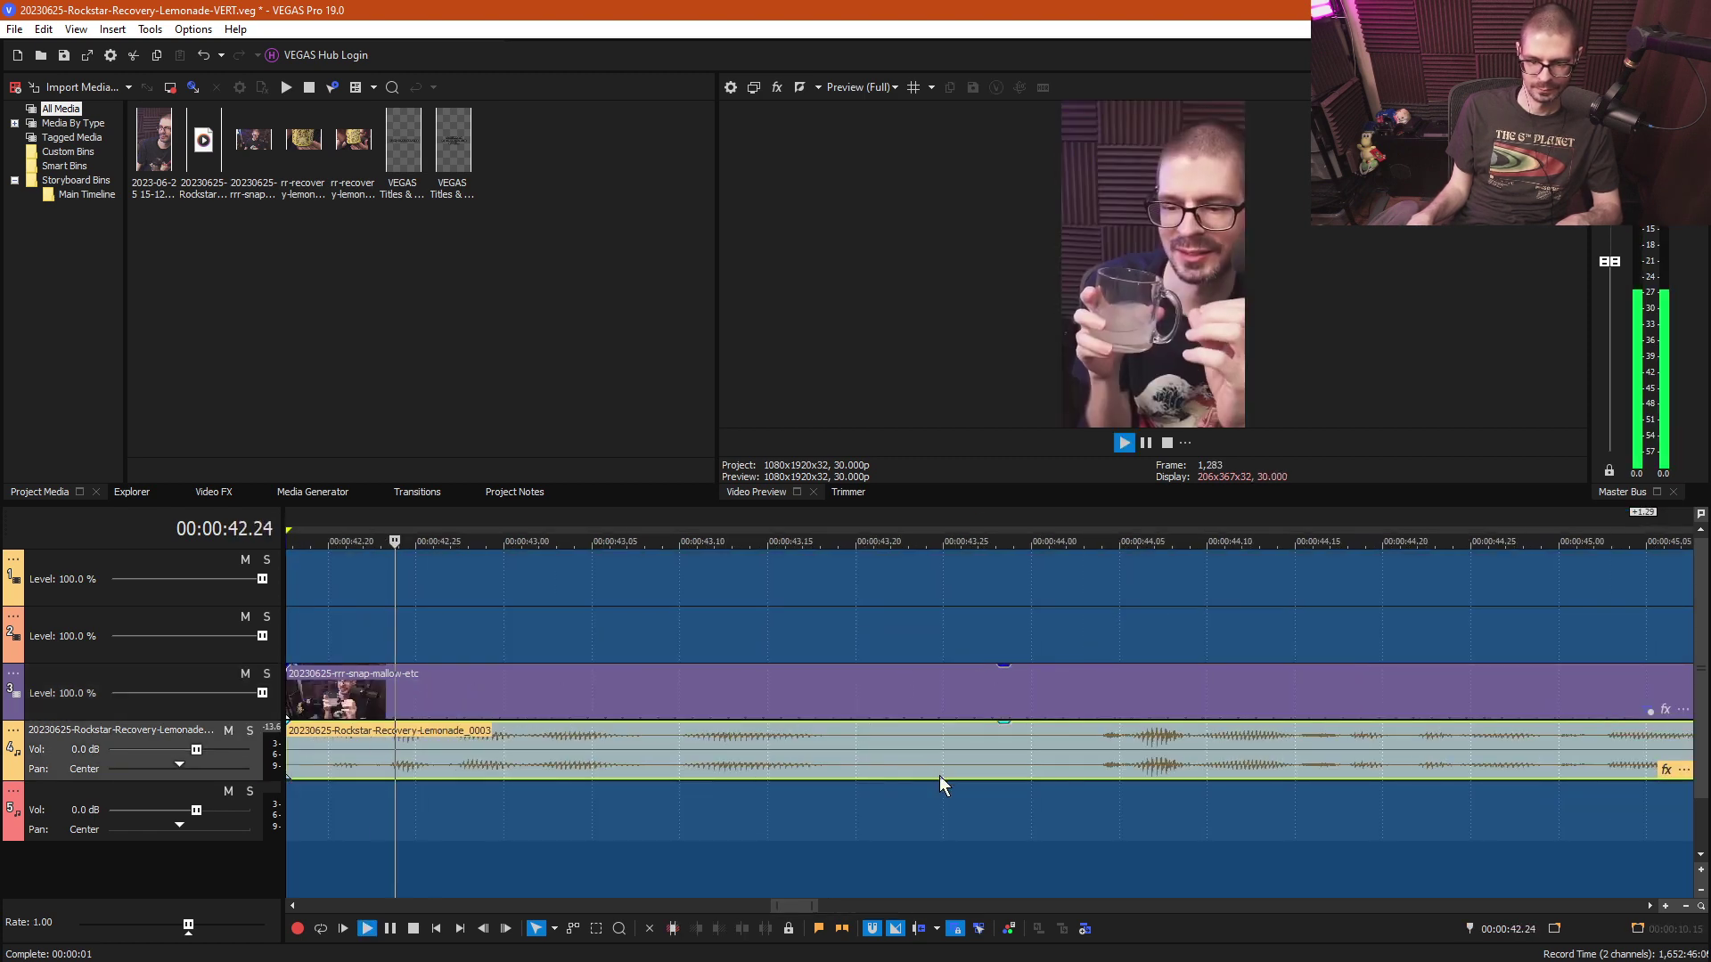
scroll(1130, 630, down, 3)
click(1107, 617)
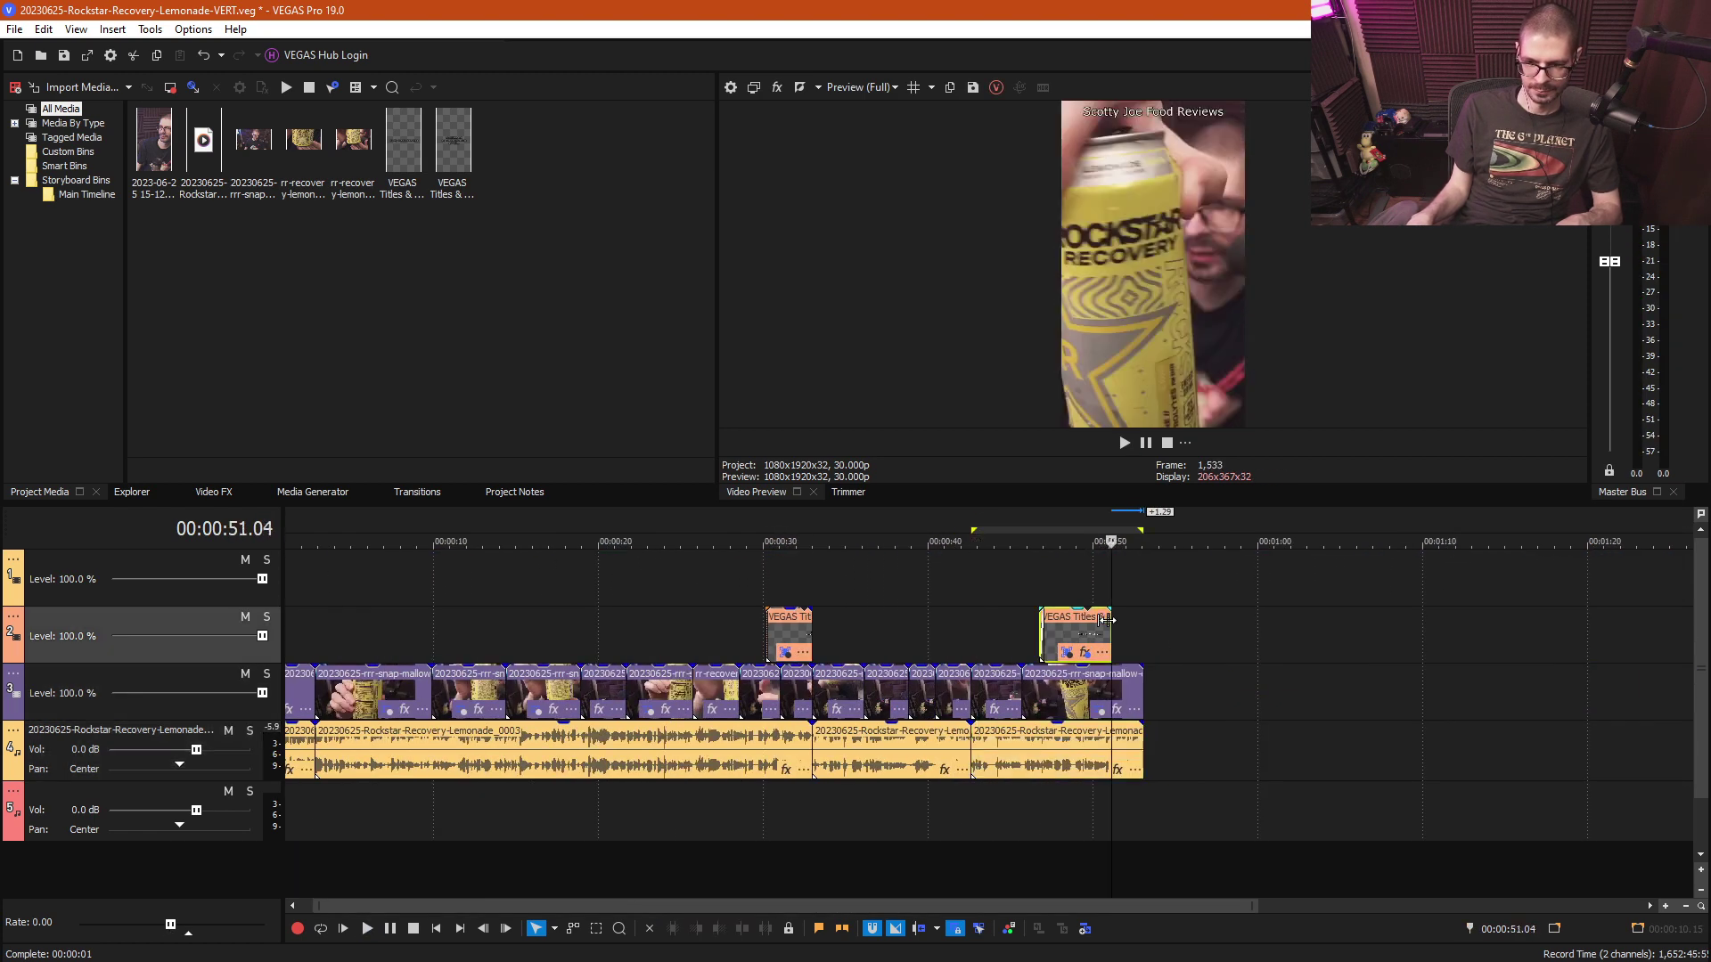
scroll(1114, 633, up, 5)
scroll(931, 751, down, 2)
click(931, 751)
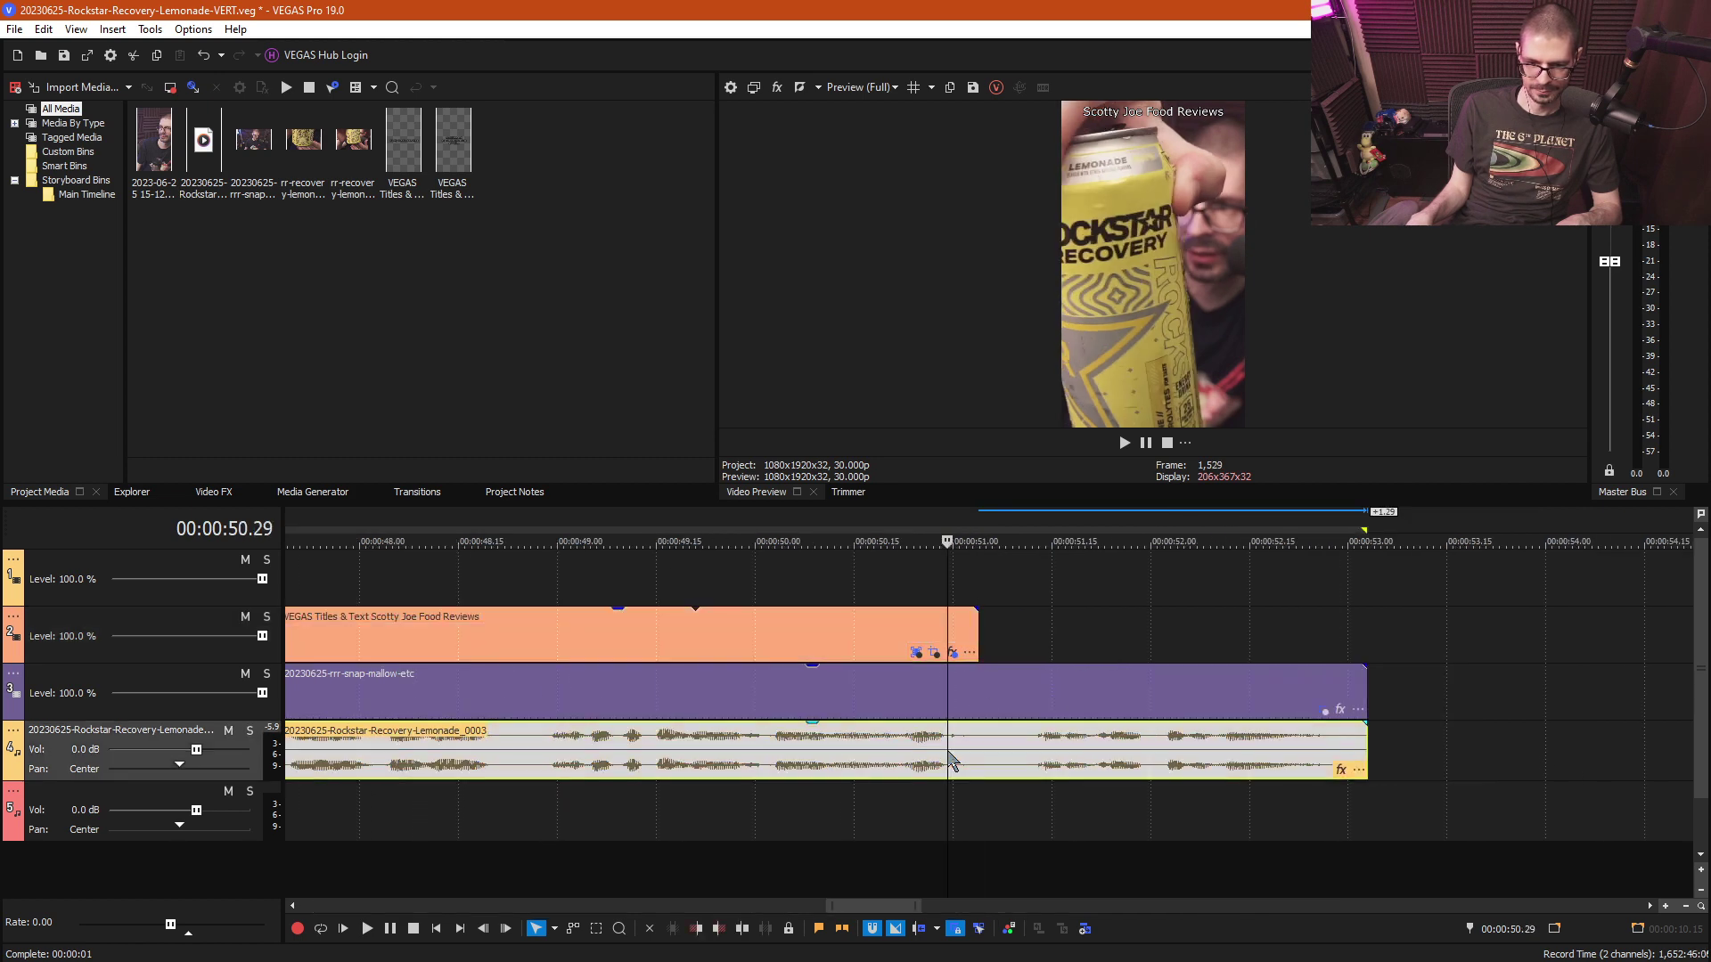
key(space)
click(984, 763)
key(s)
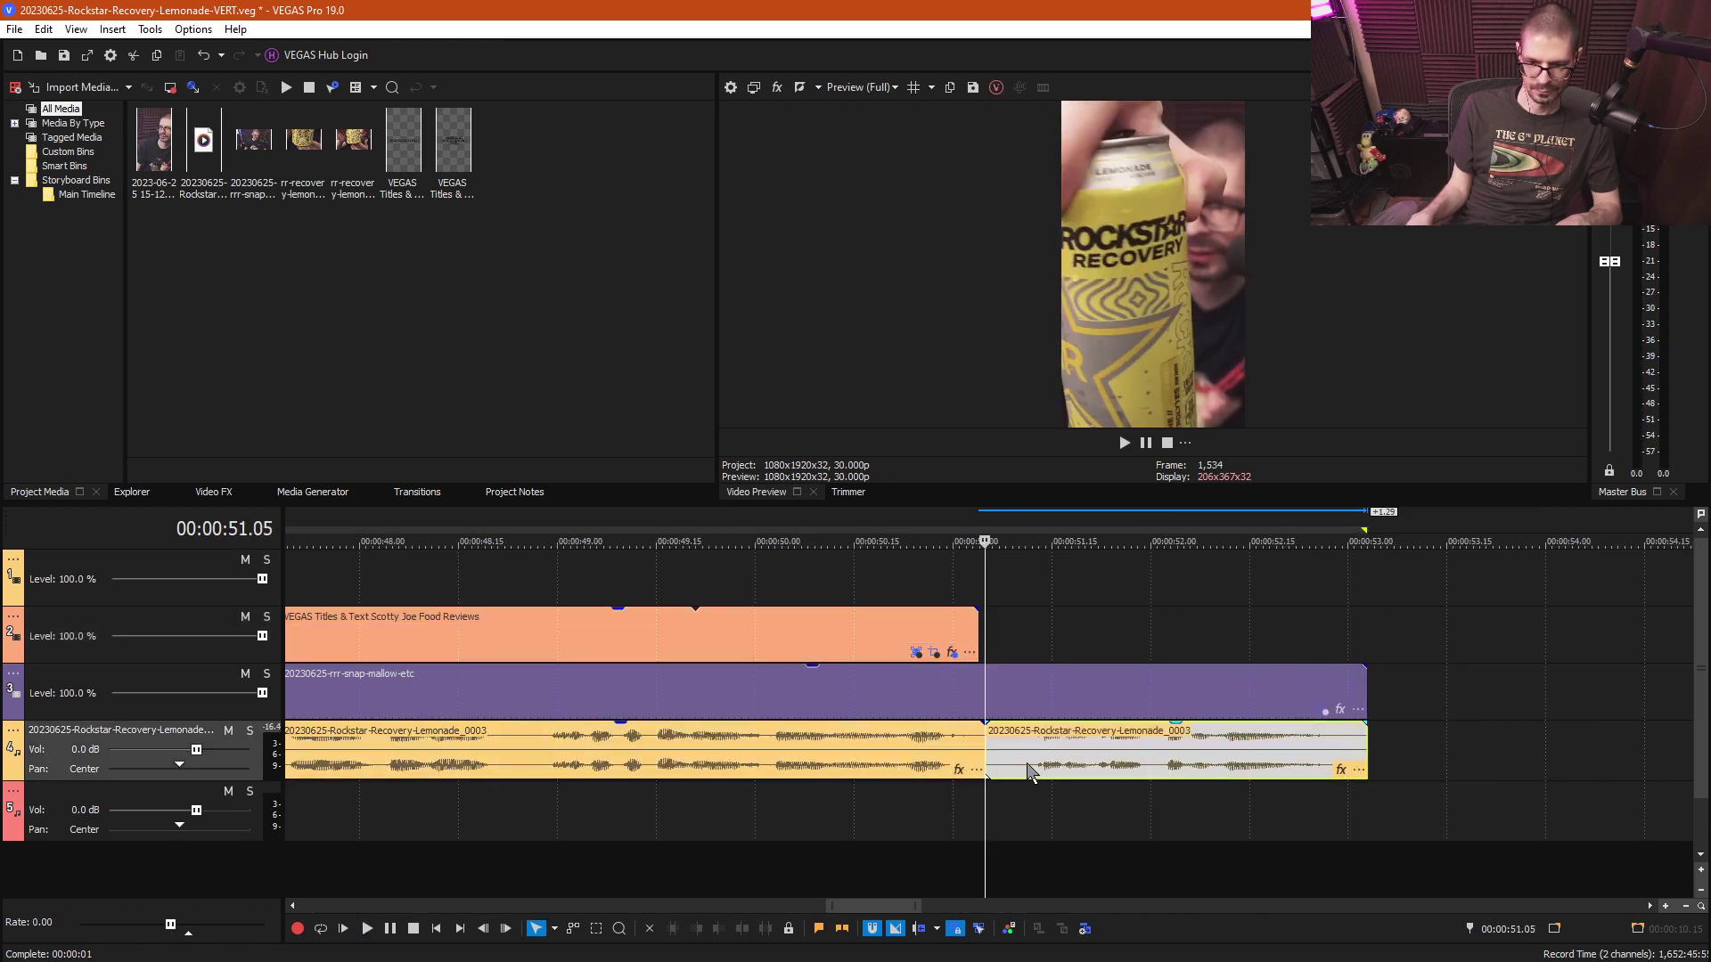
click(1021, 770)
key(s)
- Split the last video event at 00:00:51.05 and delete the part after the cut
click(1024, 686)
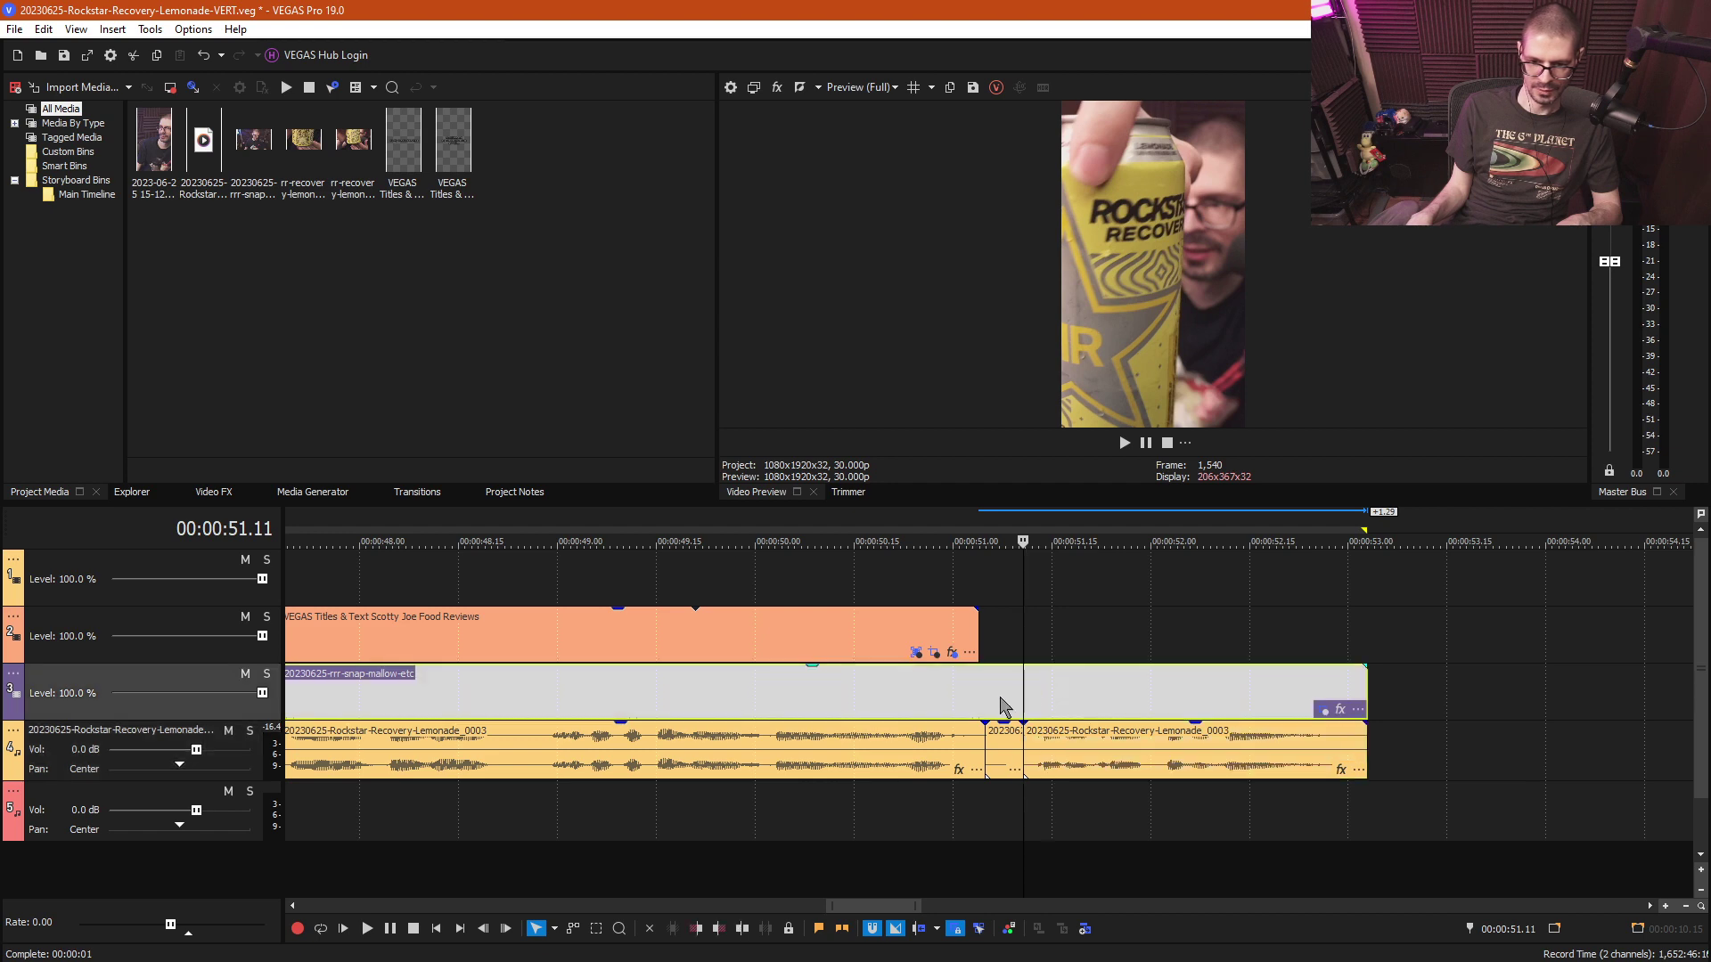
click(986, 700)
key(s)
click(1033, 694)
key(Delete)
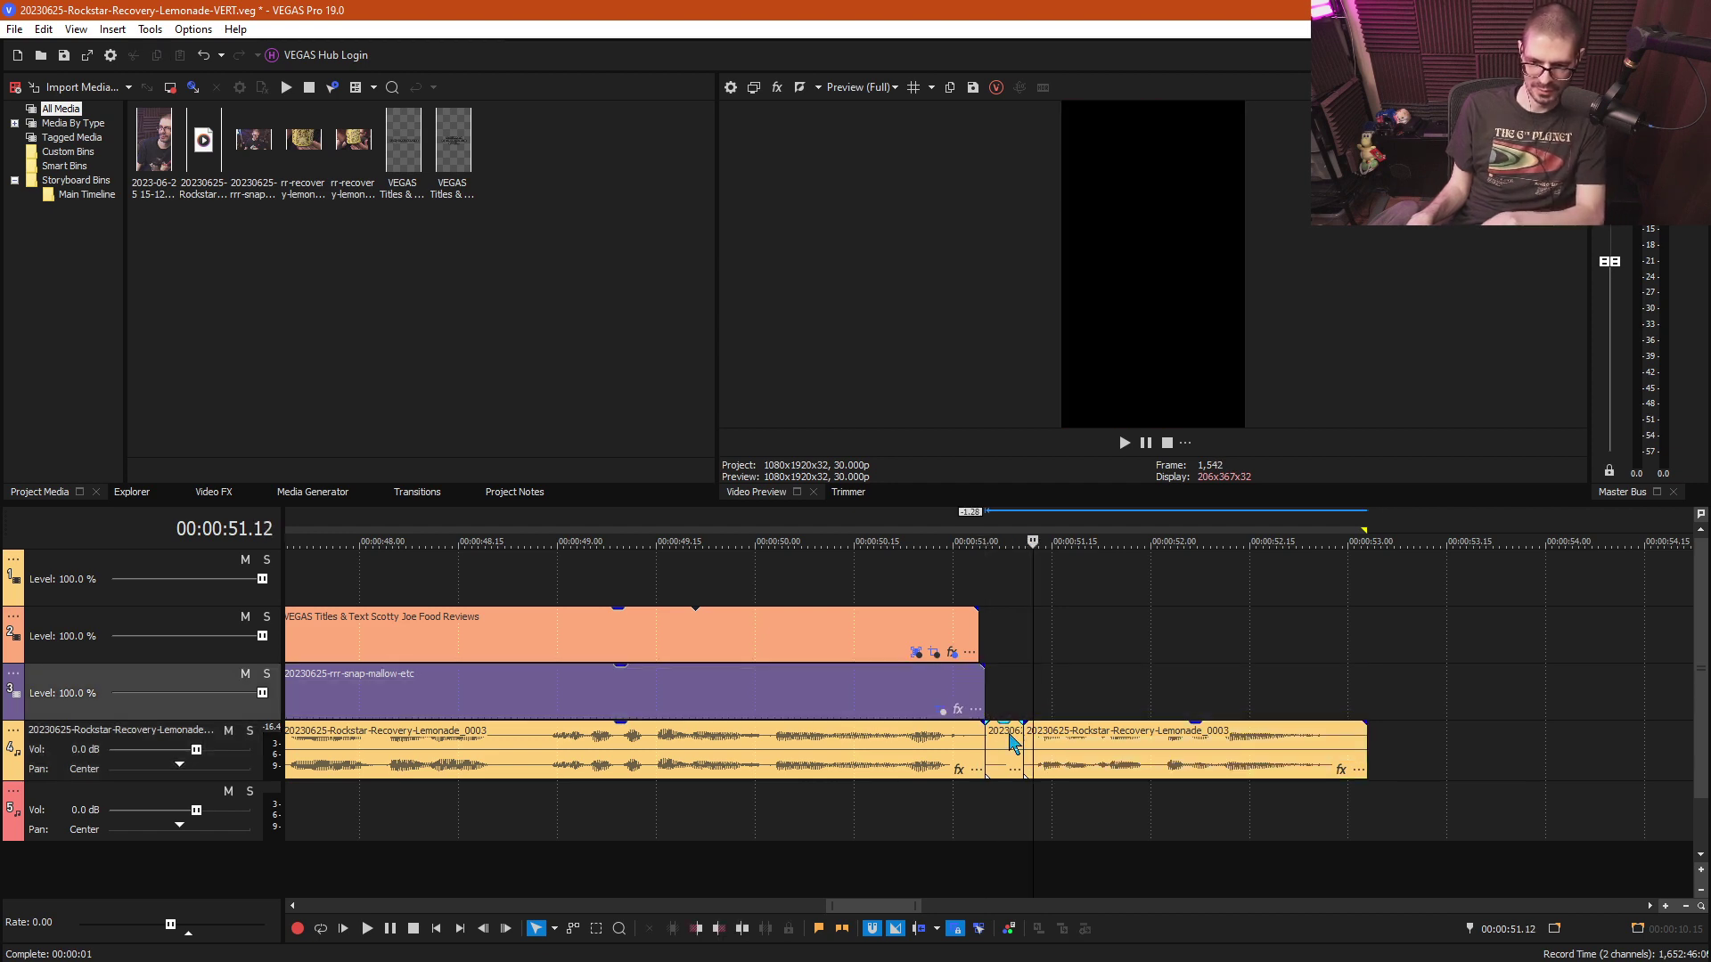
- Delete the isolated quiet audio piece and slide the remaining audio back against the cut at the video's end
click(1005, 764)
key(Delete)
drag(1082, 768, 1044, 771)
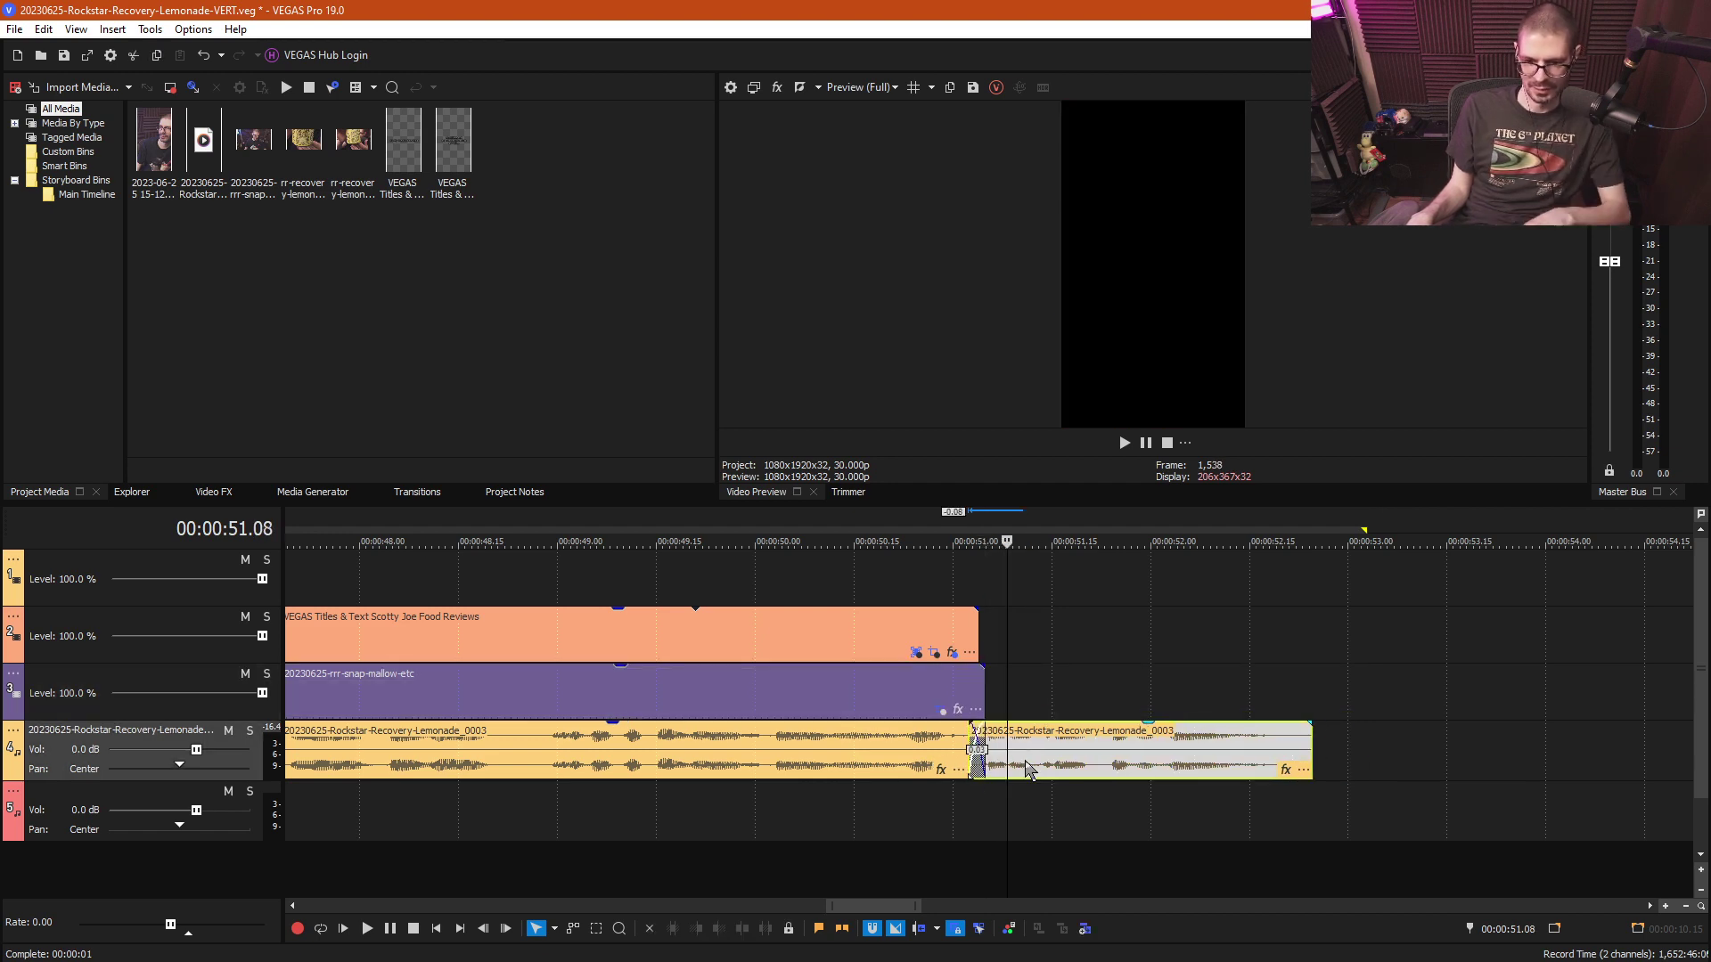
- Move the closing title event so it ends together with the last audio piece
click(874, 654)
scroll(874, 653, down, 3)
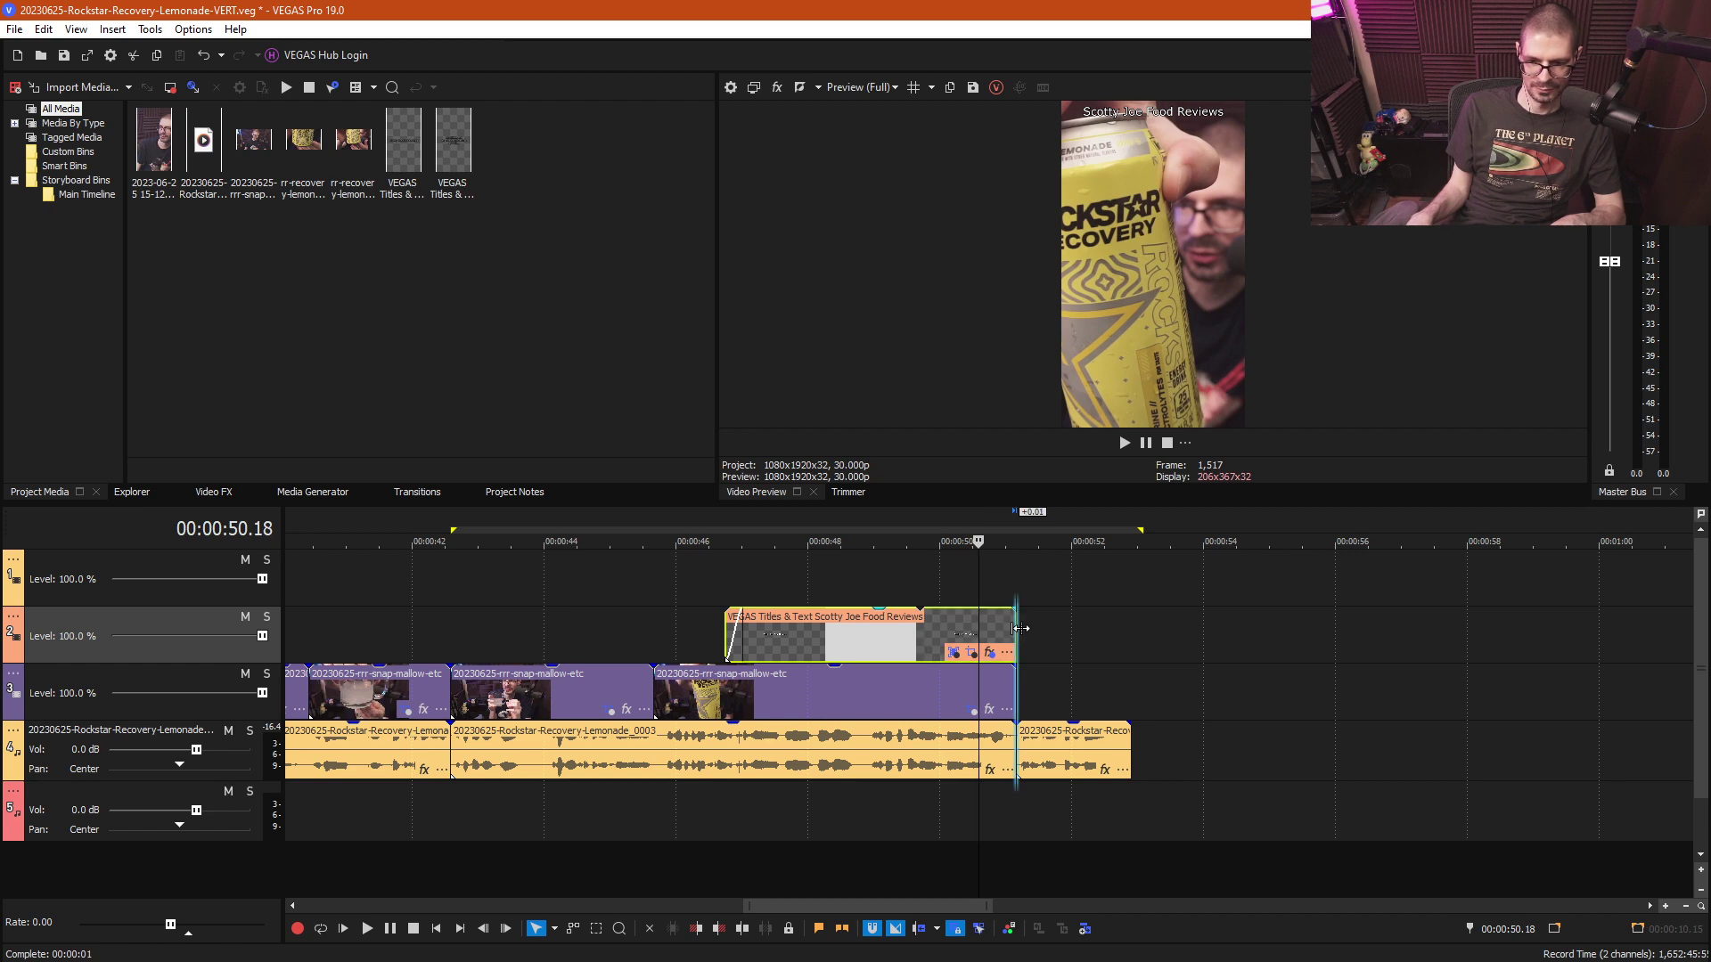
drag(894, 634, 1007, 635)
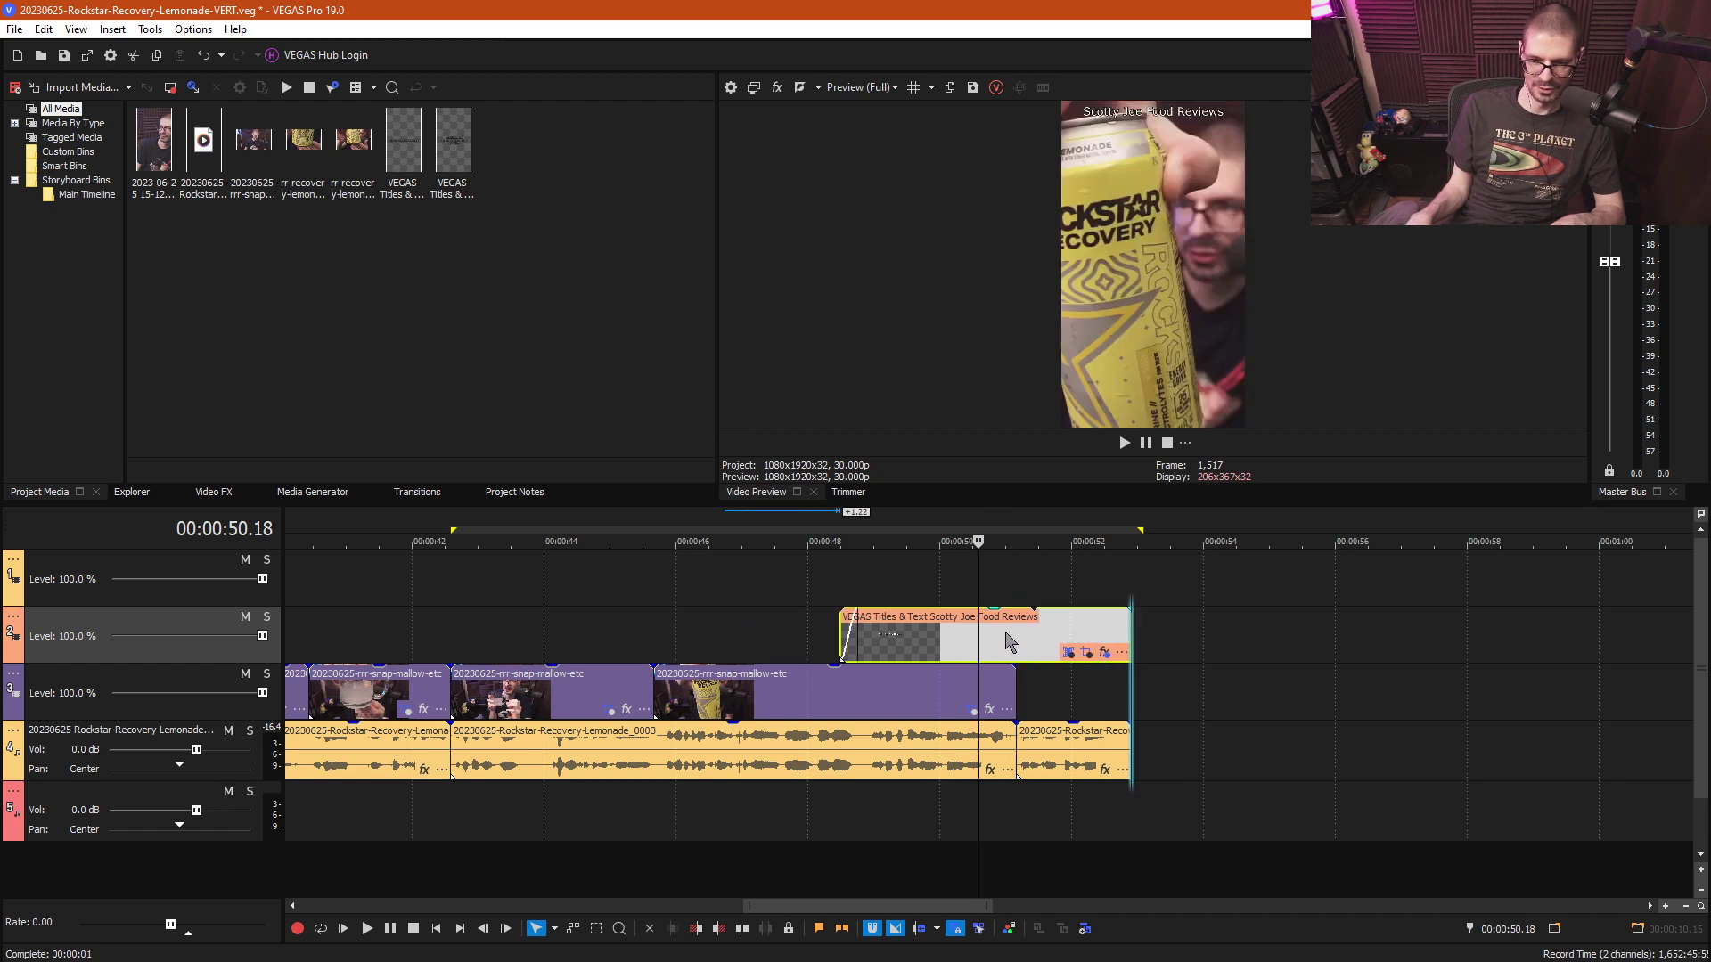
- Examine the footage between about 00:00:41 and 00:00:46 for a shot to cover the missing video at the end
click(716, 616)
scroll(692, 624, down, 3)
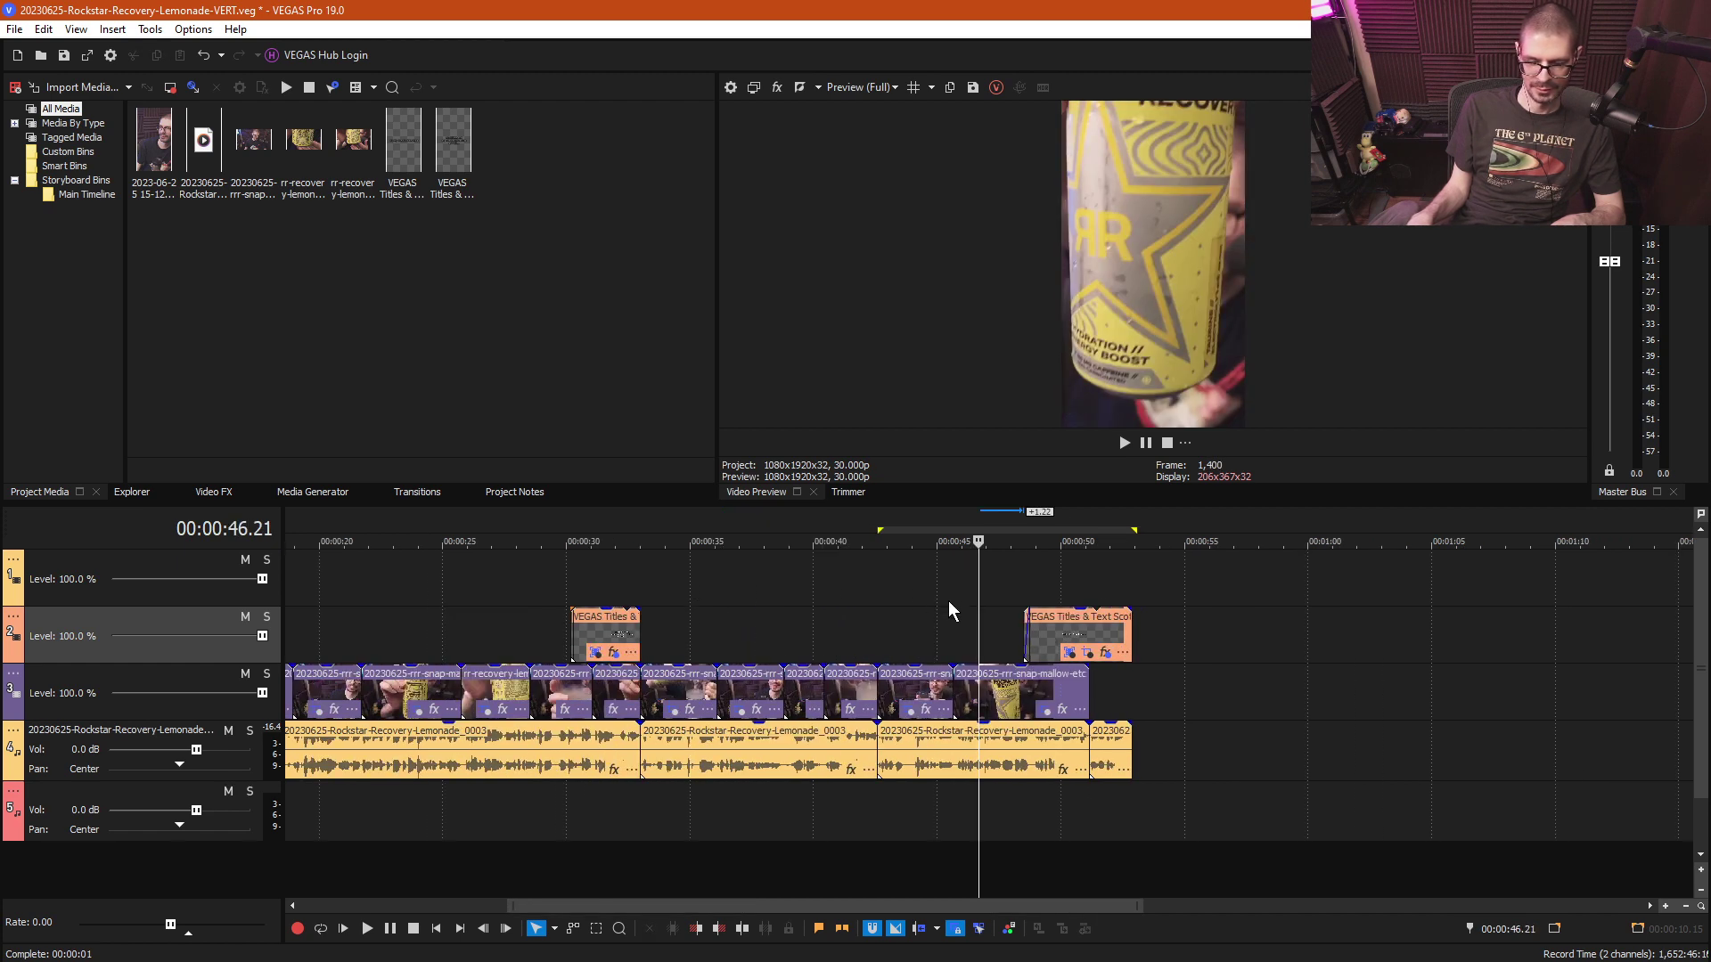
click(806, 634)
click(899, 634)
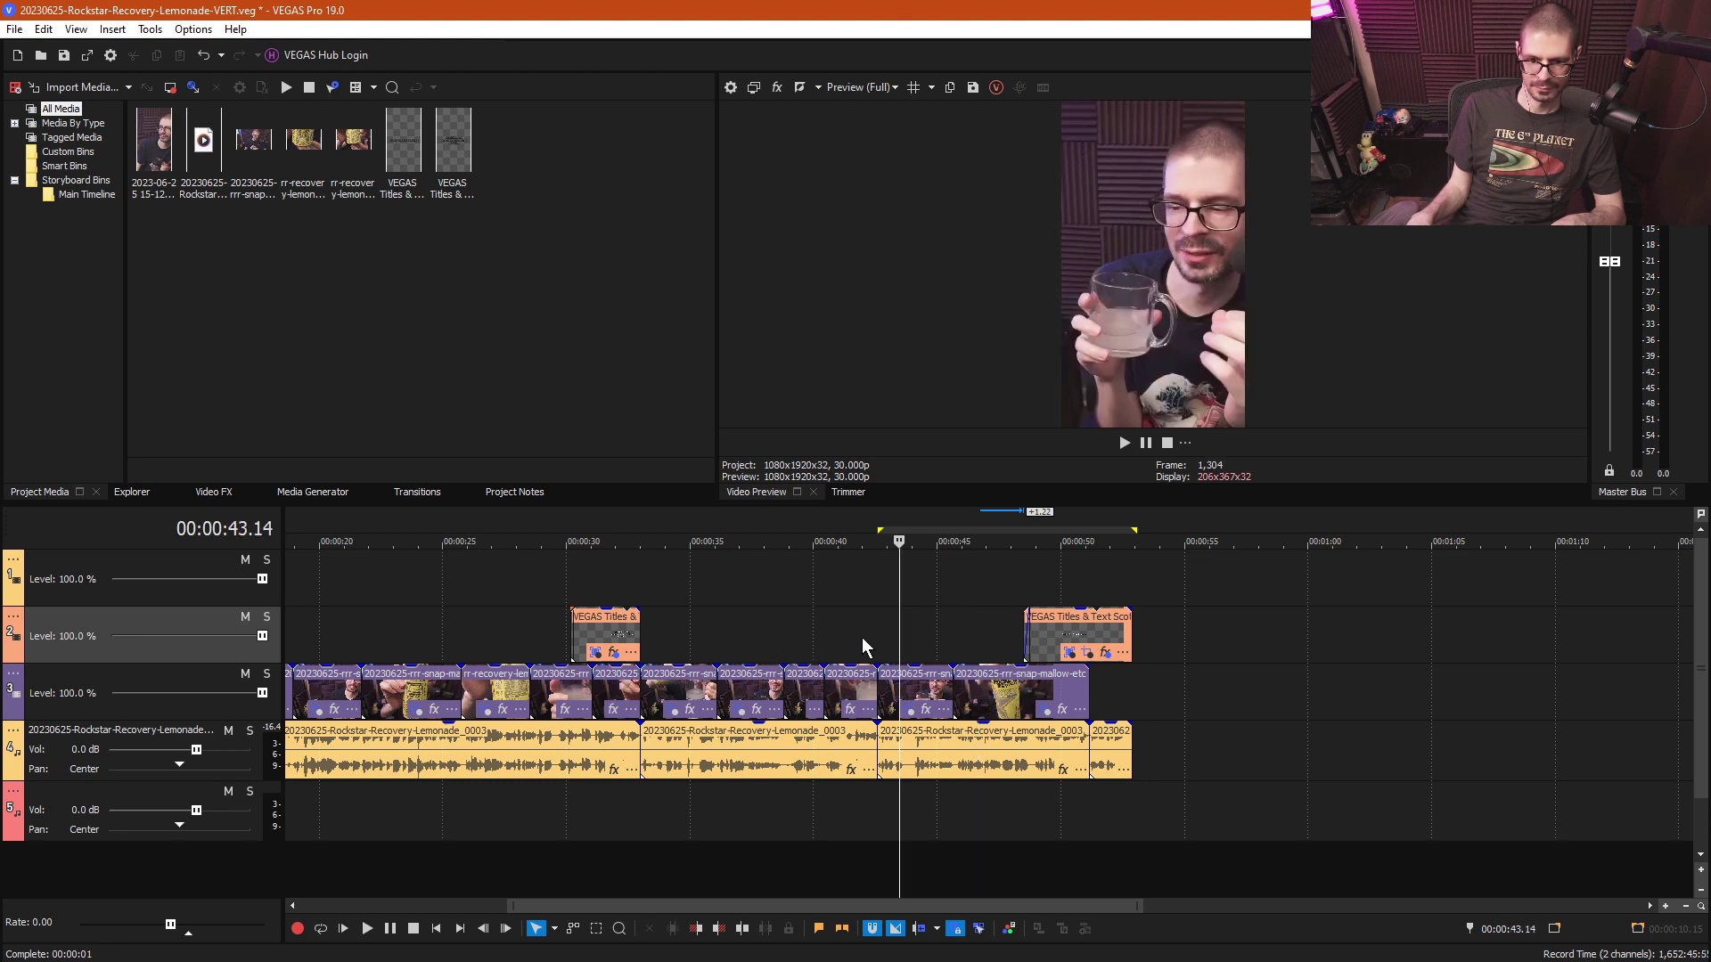
click(856, 637)
scroll(879, 634, up, 3)
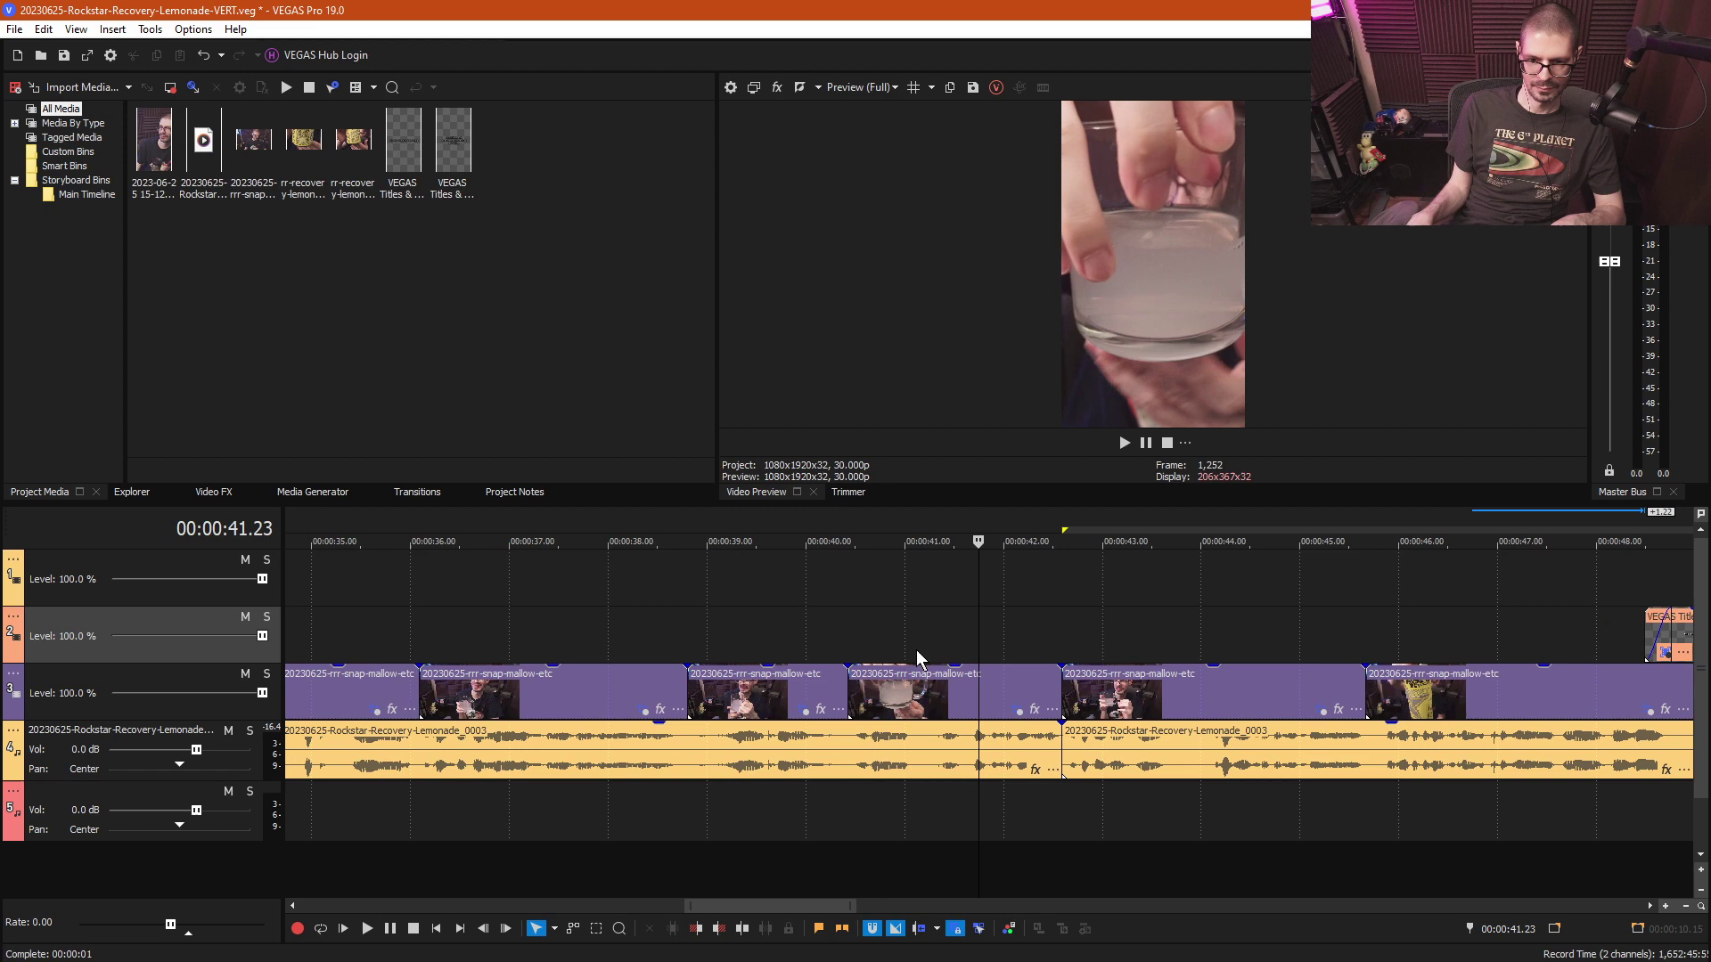
click(905, 700)
scroll(1121, 700, down, 2)
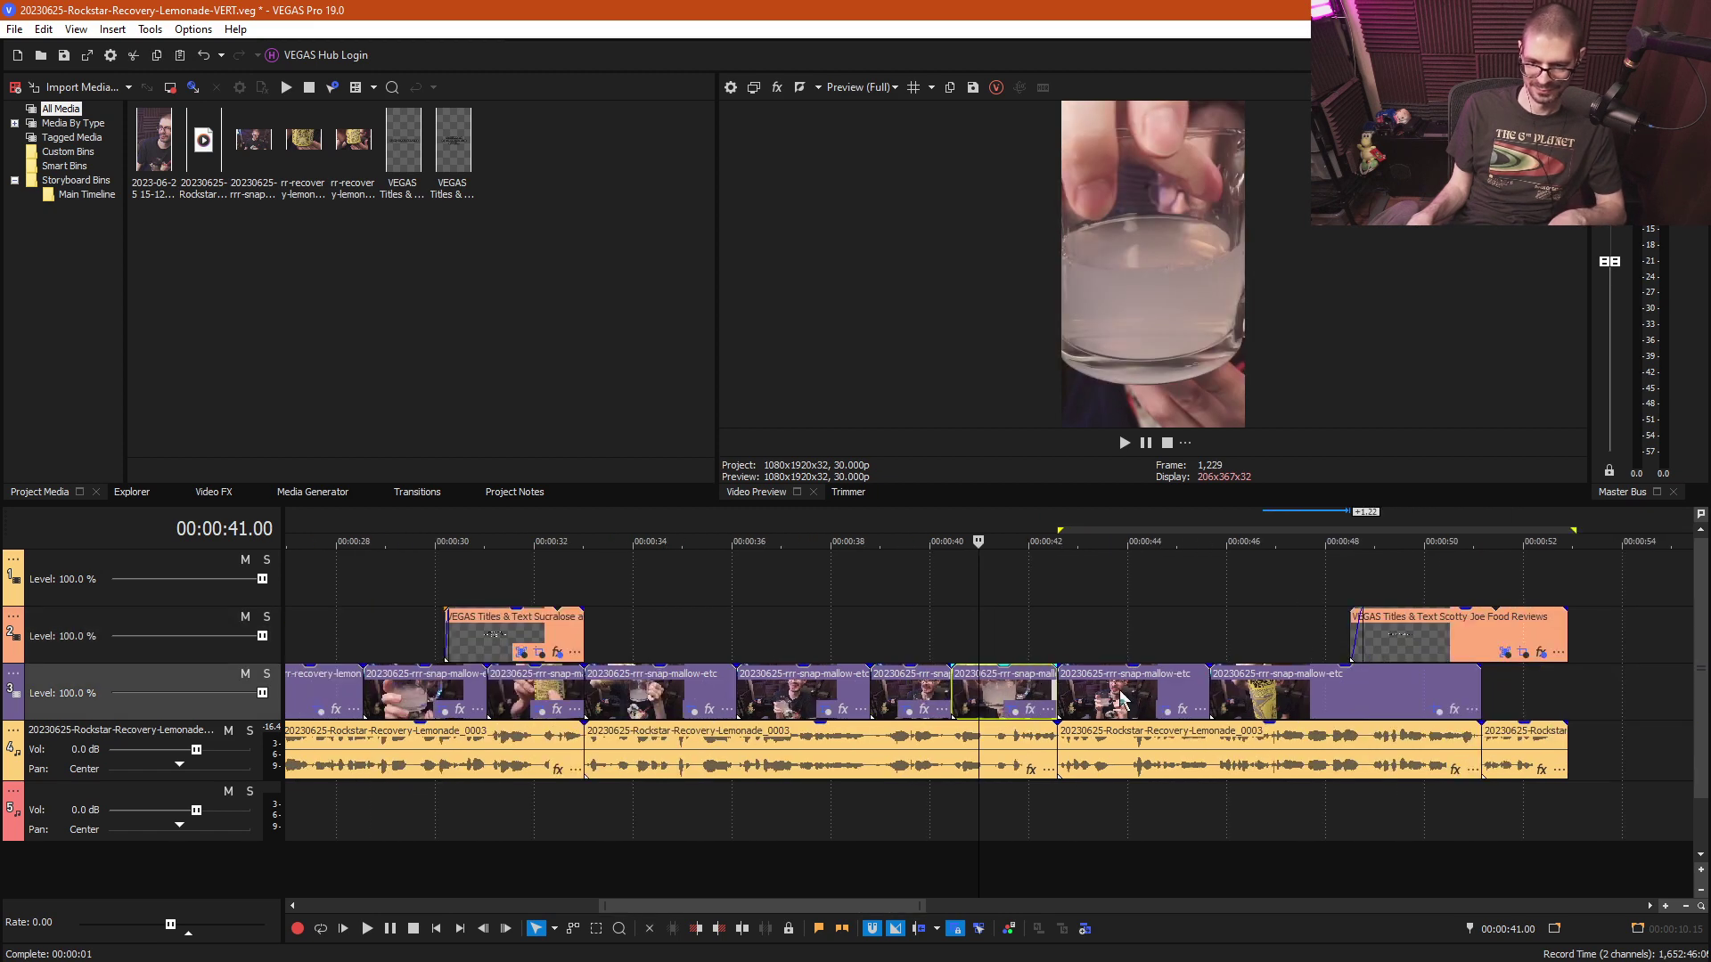
scroll(563, 629, down, 2)
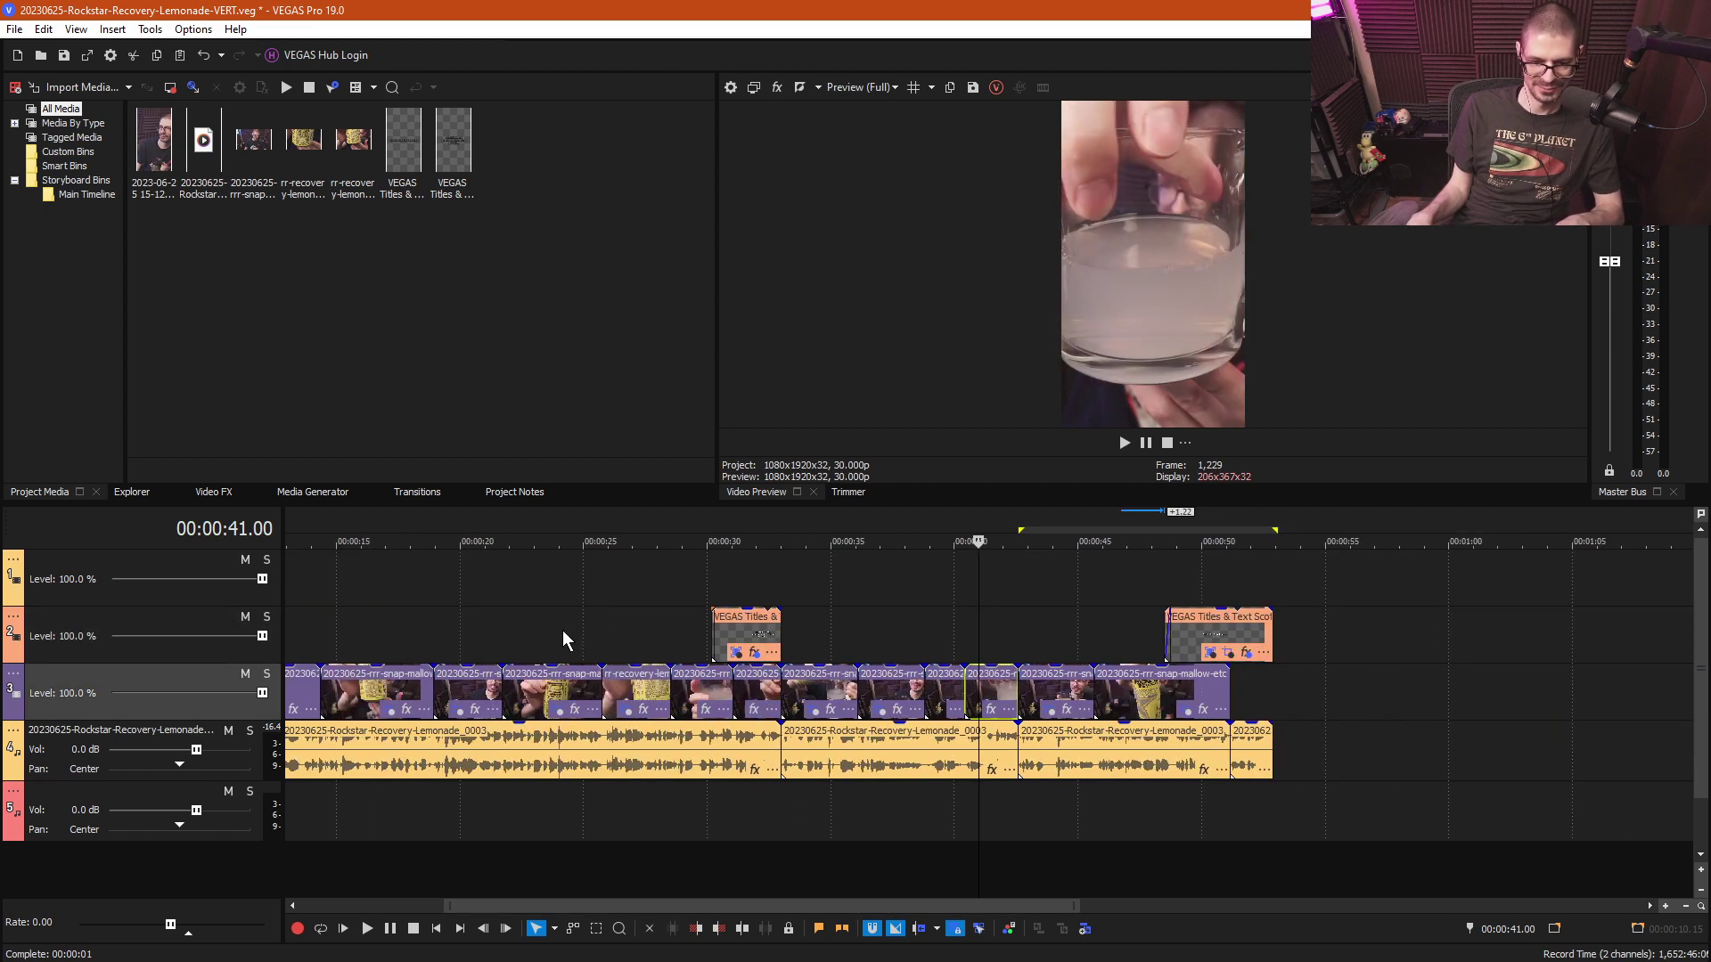
- Scrub through the opening can shots from the start to about 00:00:15 for a reusable closing shot
click(339, 631)
scroll(356, 638, down, 2)
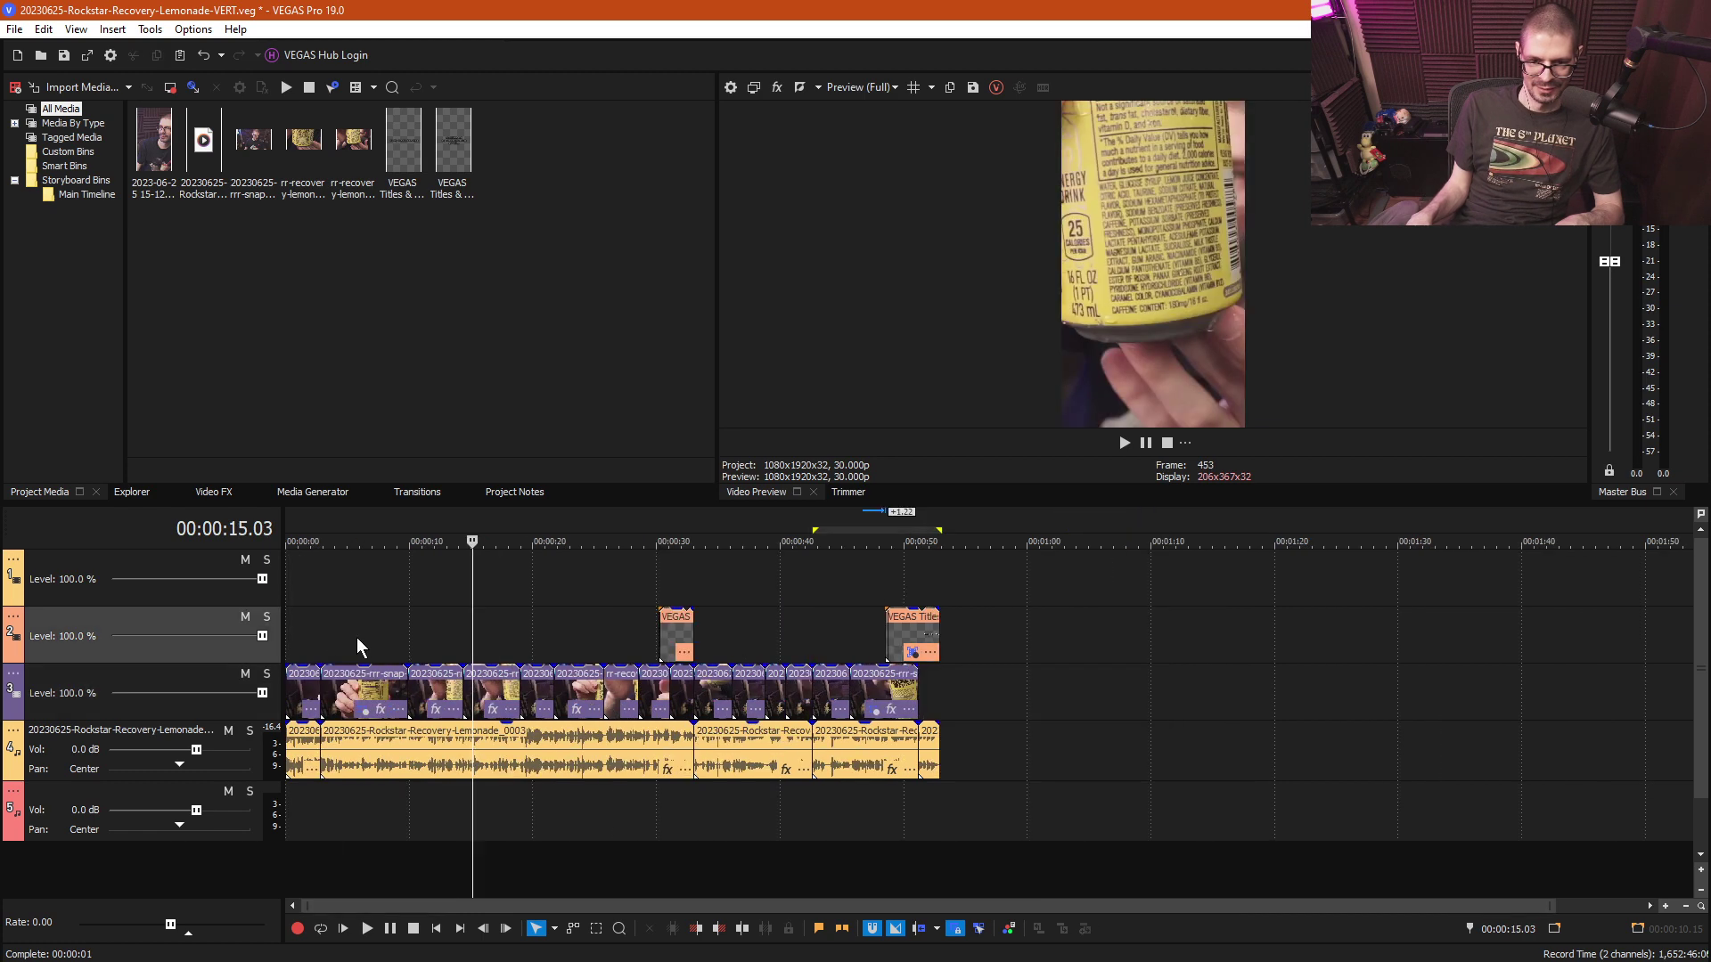
click(299, 641)
scroll(356, 646, up, 4)
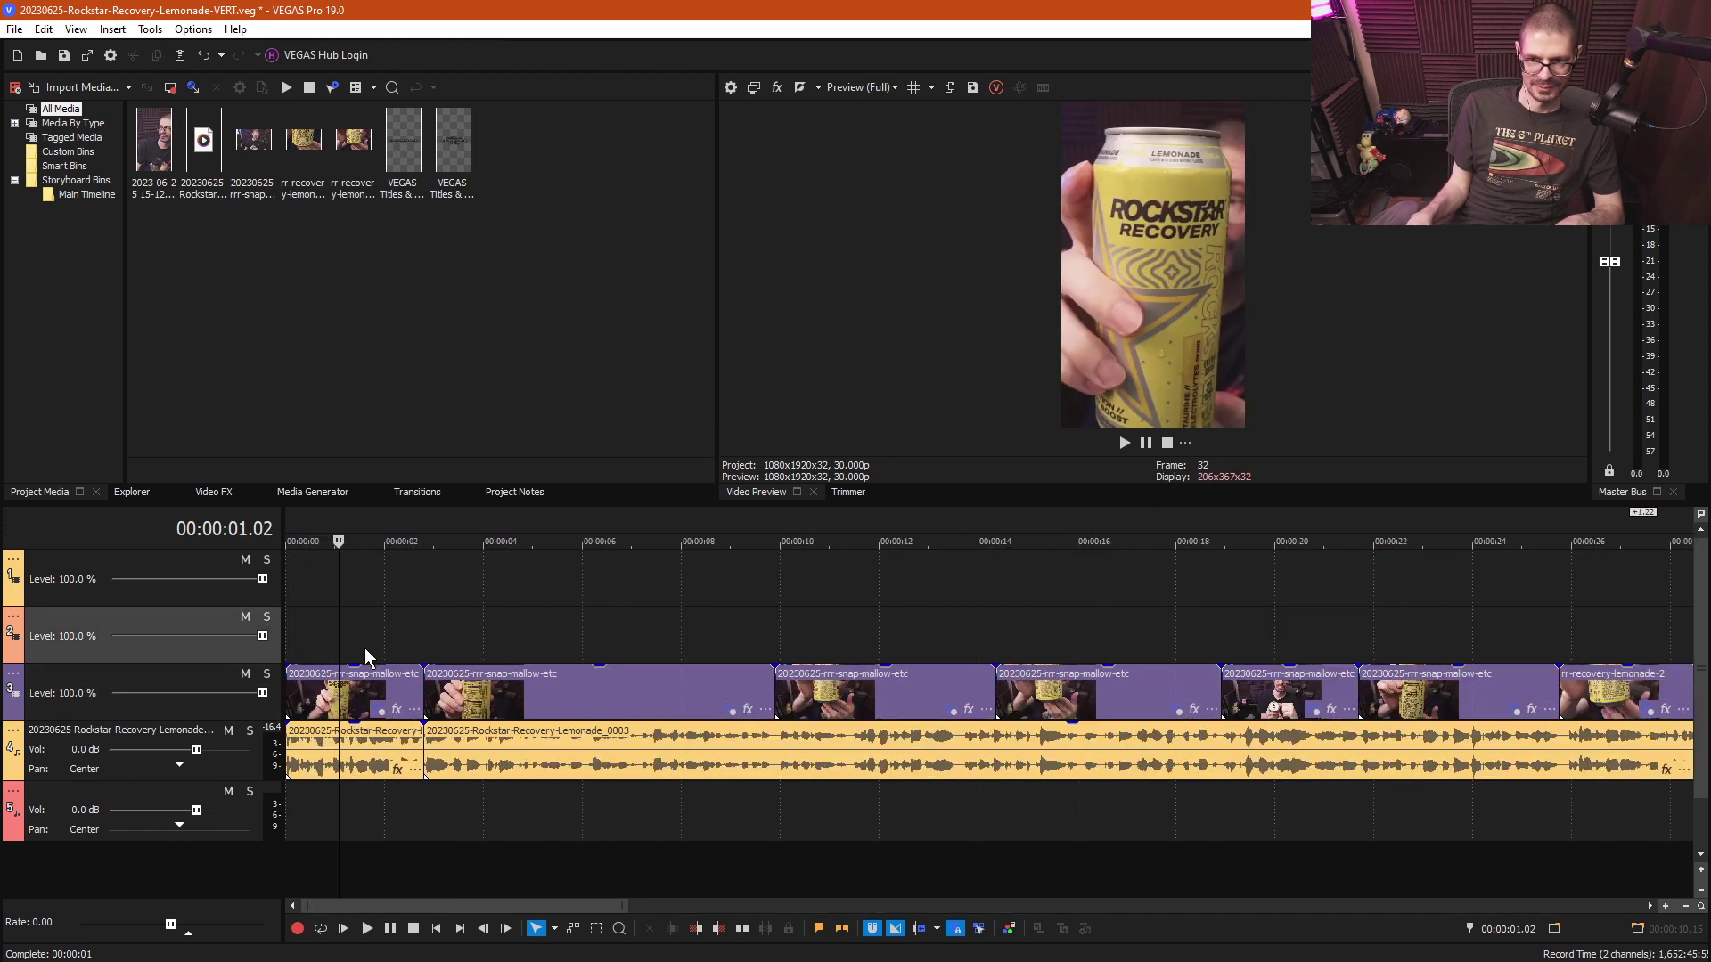
click(473, 638)
click(485, 638)
click(516, 638)
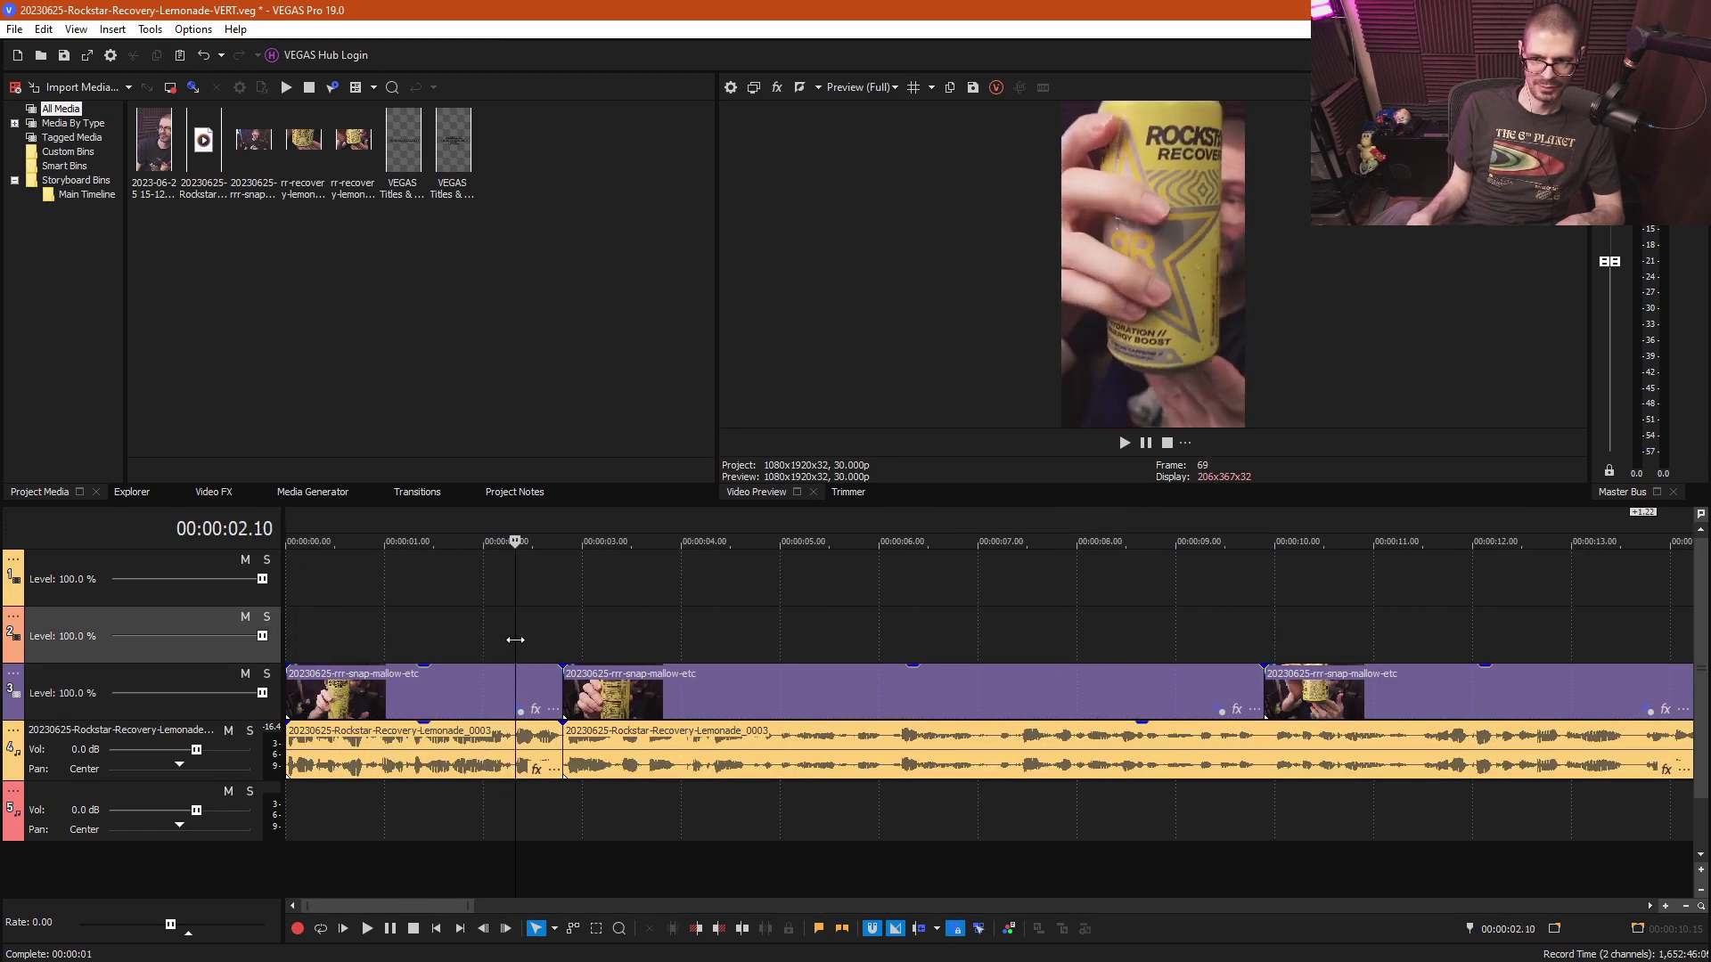
click(414, 638)
click(381, 634)
click(675, 624)
click(814, 623)
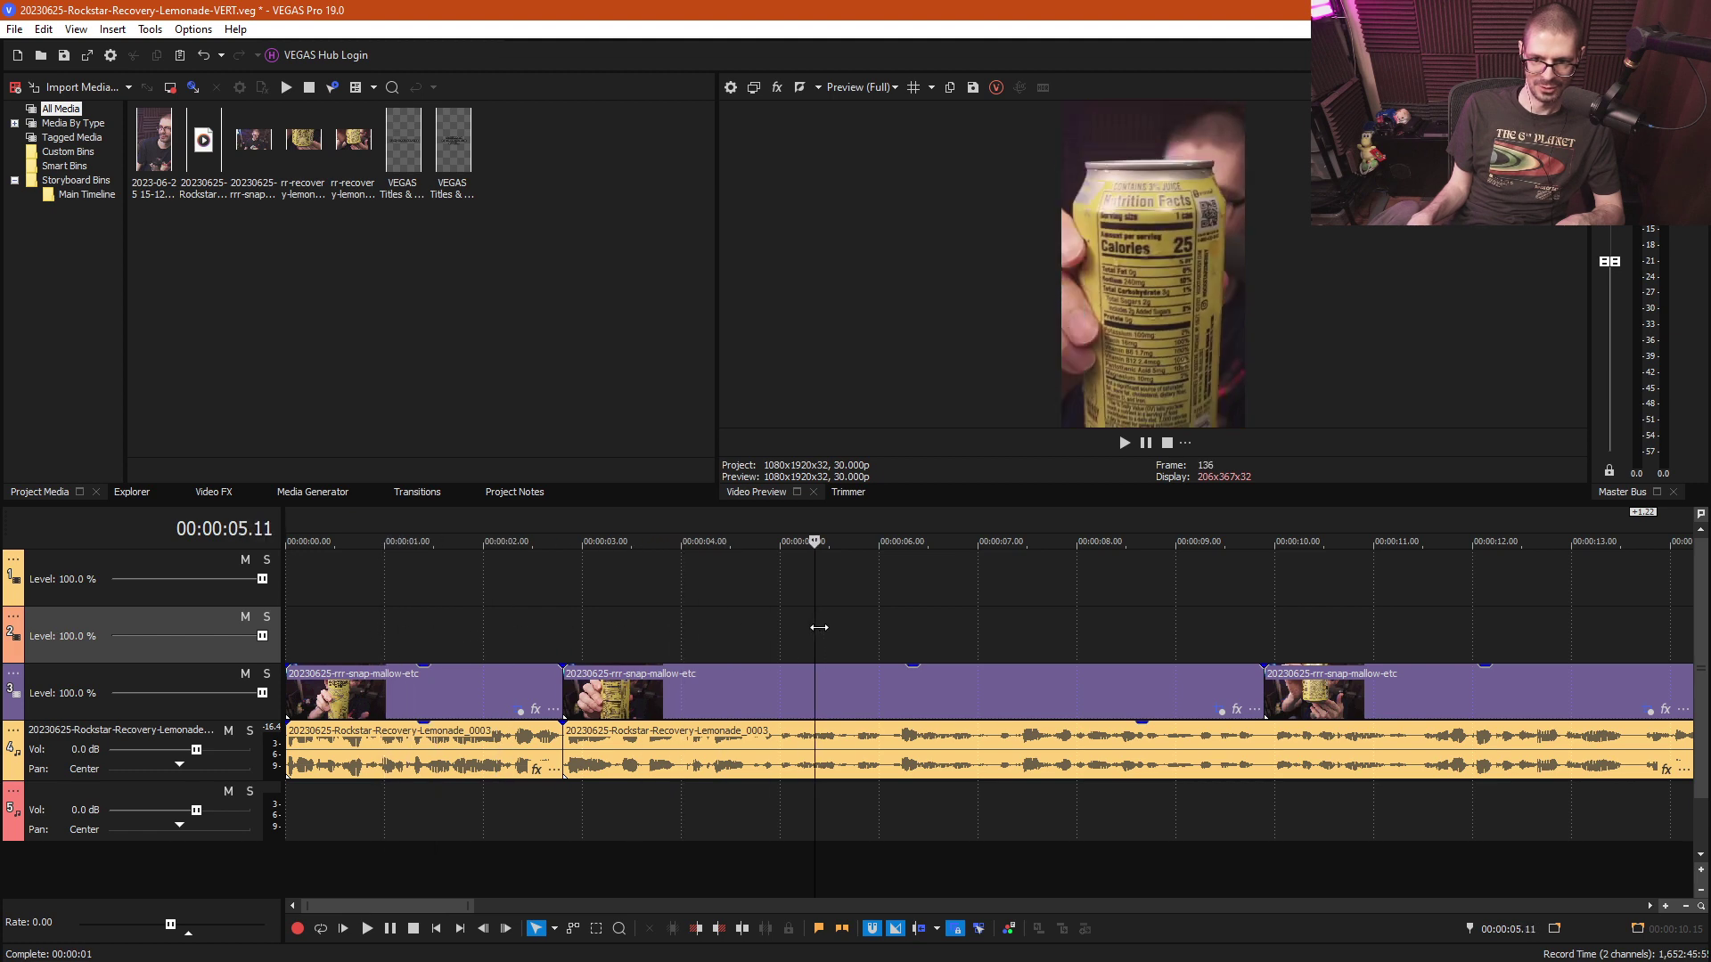
click(956, 624)
click(1281, 624)
click(1508, 624)
click(1539, 624)
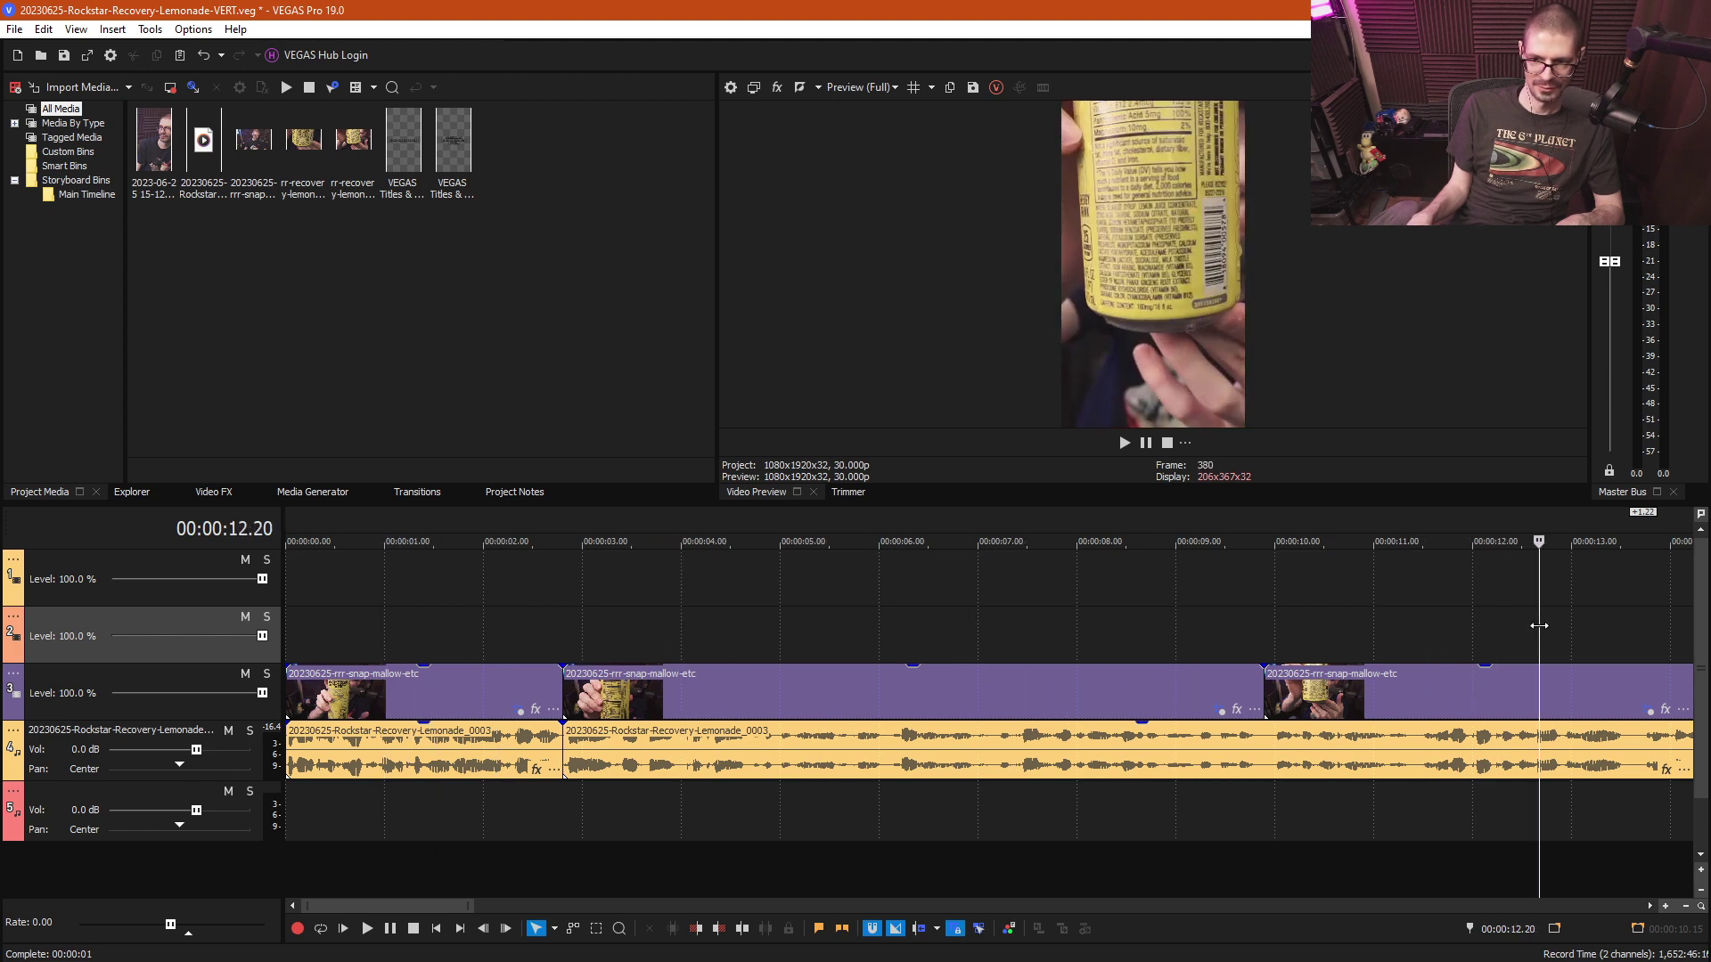
- Scrub through the middle clips from about 00:00:16 to 00:00:35 to find a shot for the ending
scroll(1215, 633, down, 4)
click(686, 635)
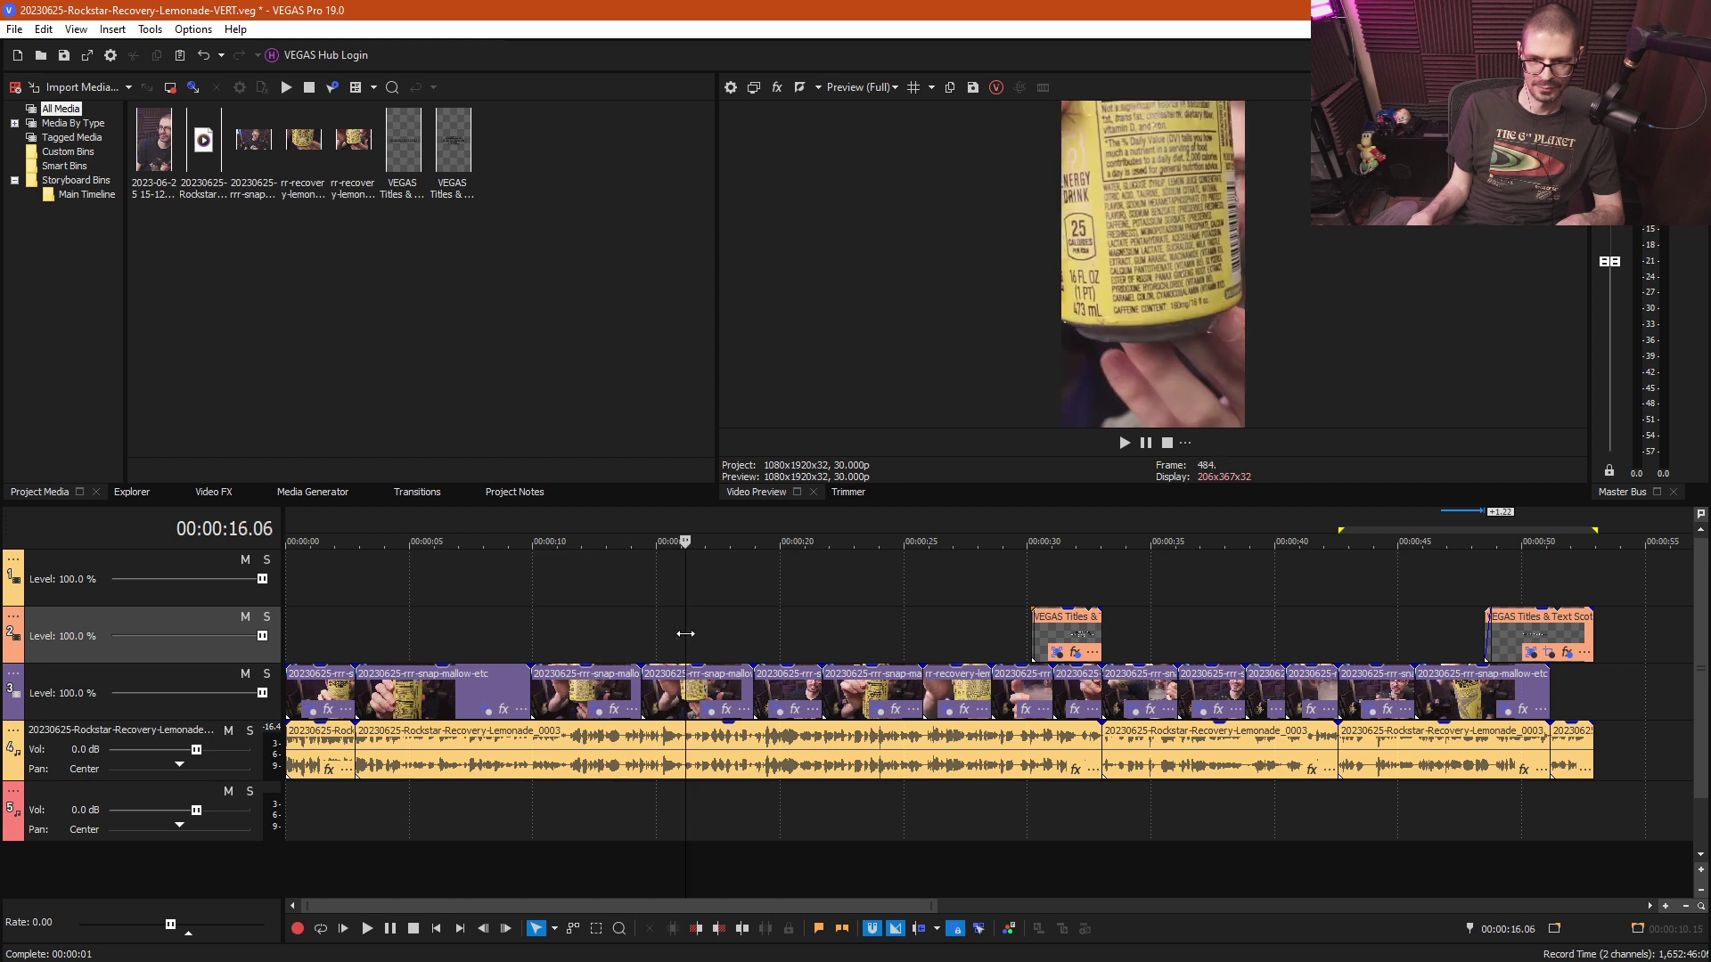
click(706, 632)
click(821, 628)
click(899, 627)
click(935, 626)
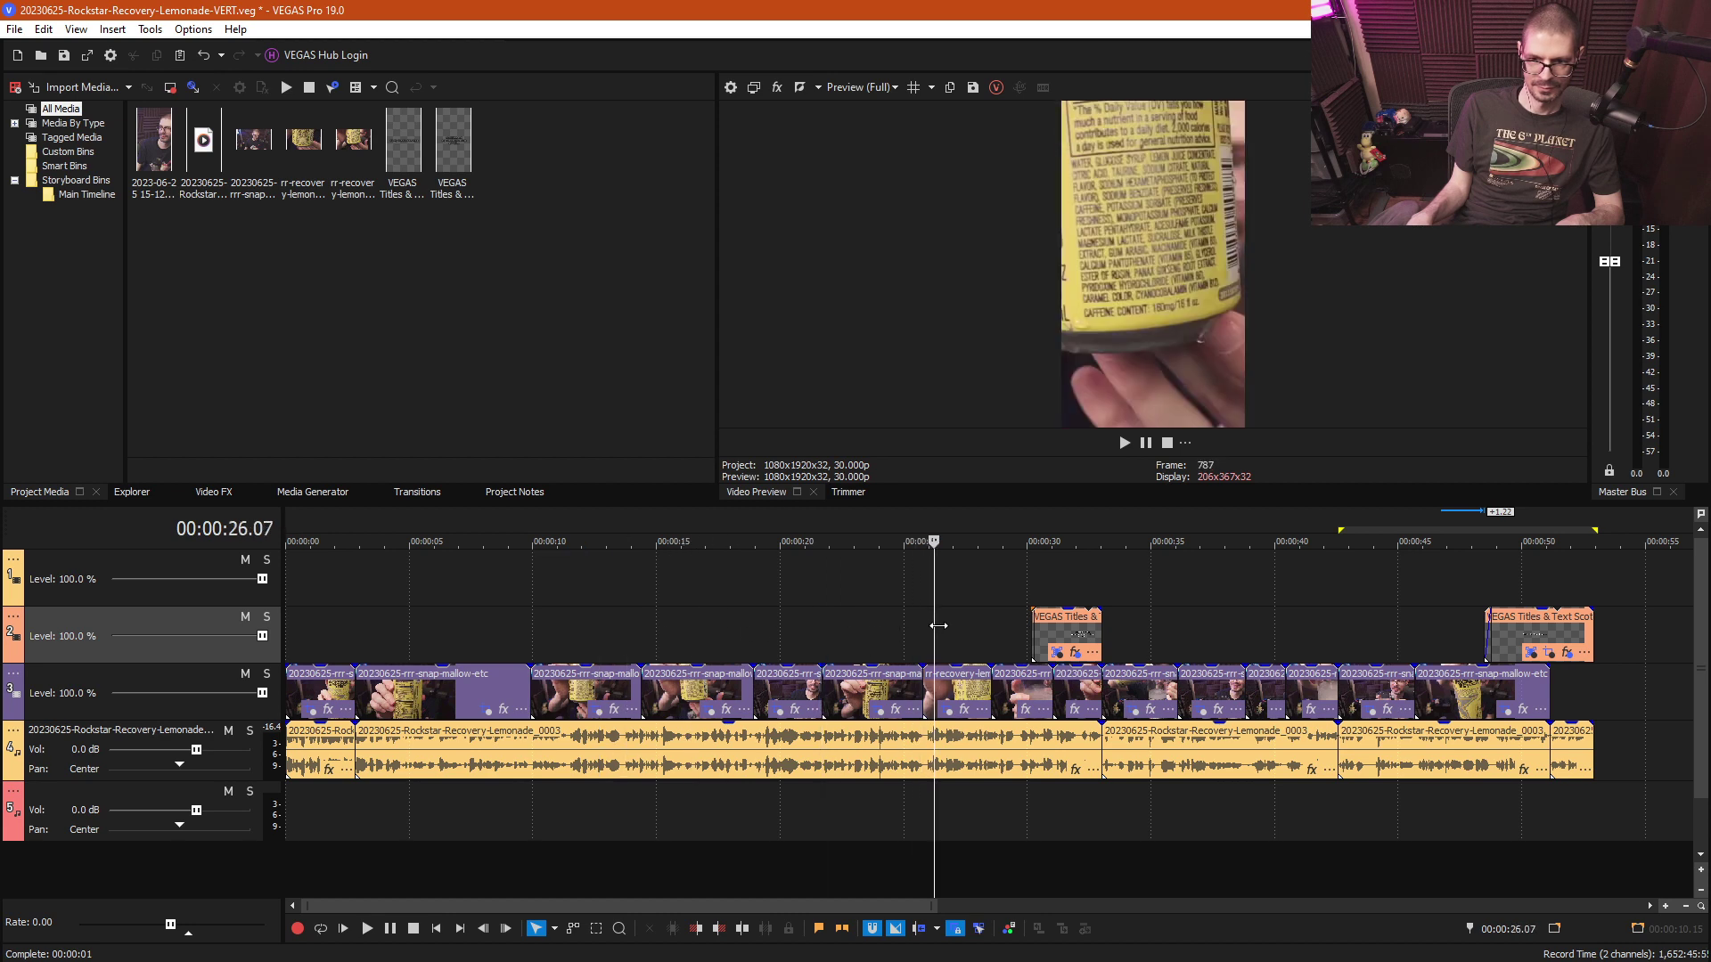
click(992, 623)
click(1054, 621)
click(1077, 617)
click(1111, 613)
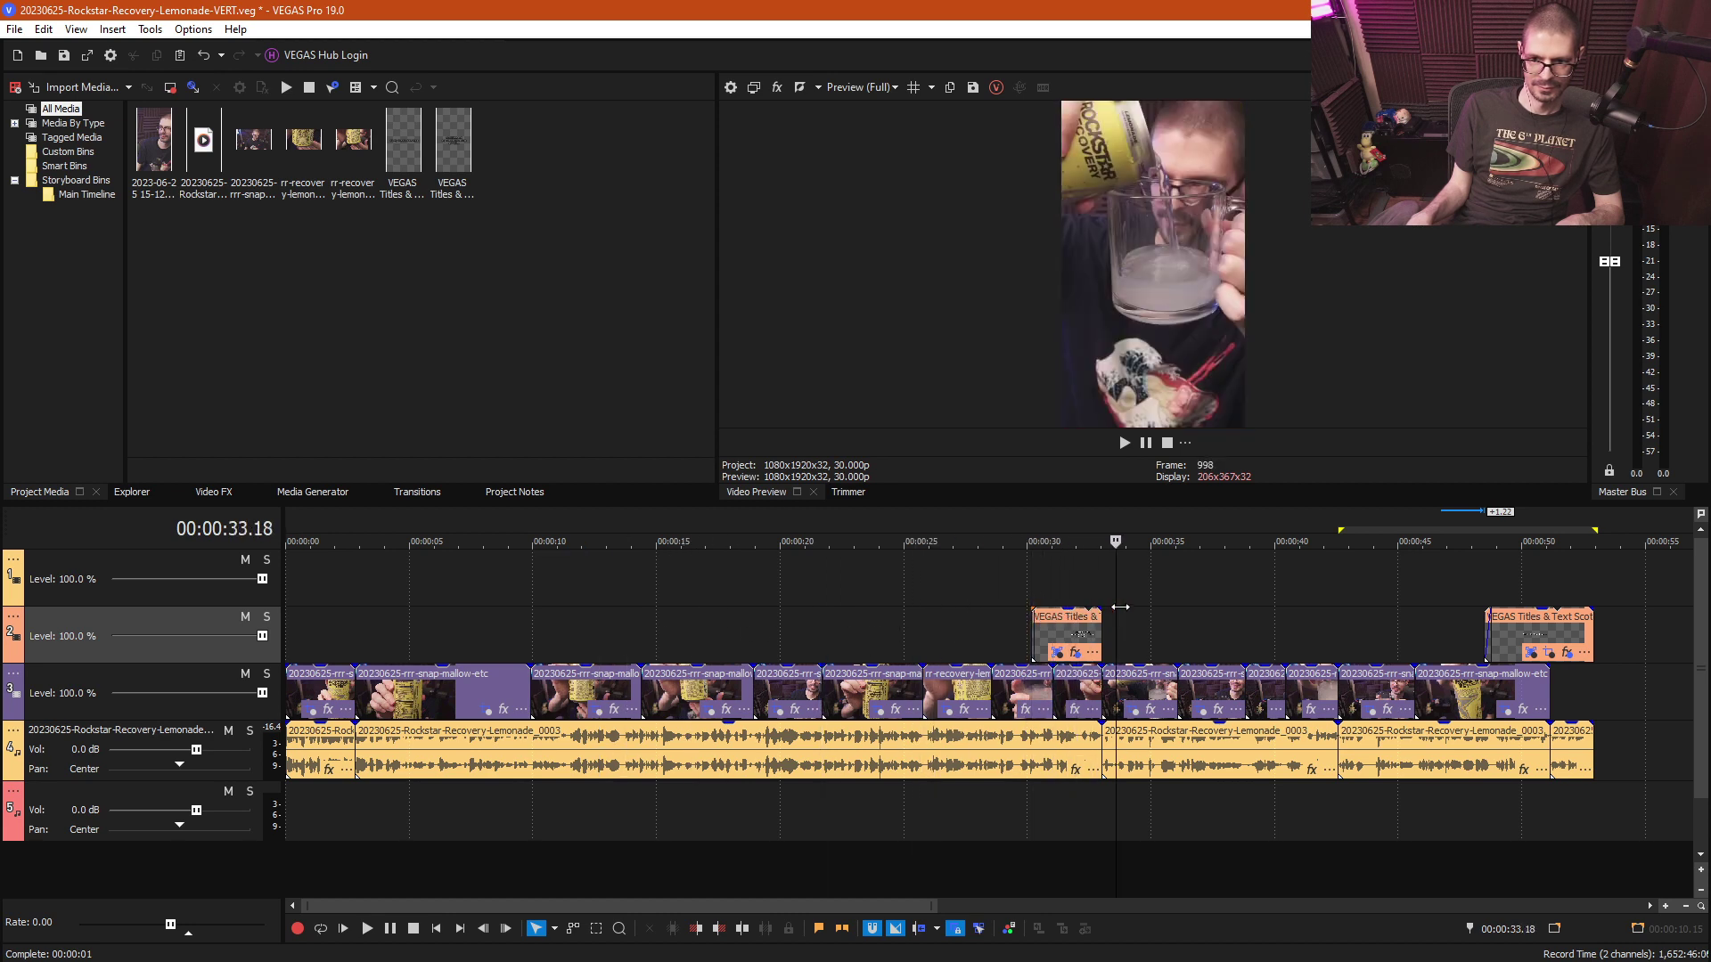
click(1179, 610)
click(1165, 607)
click(1149, 607)
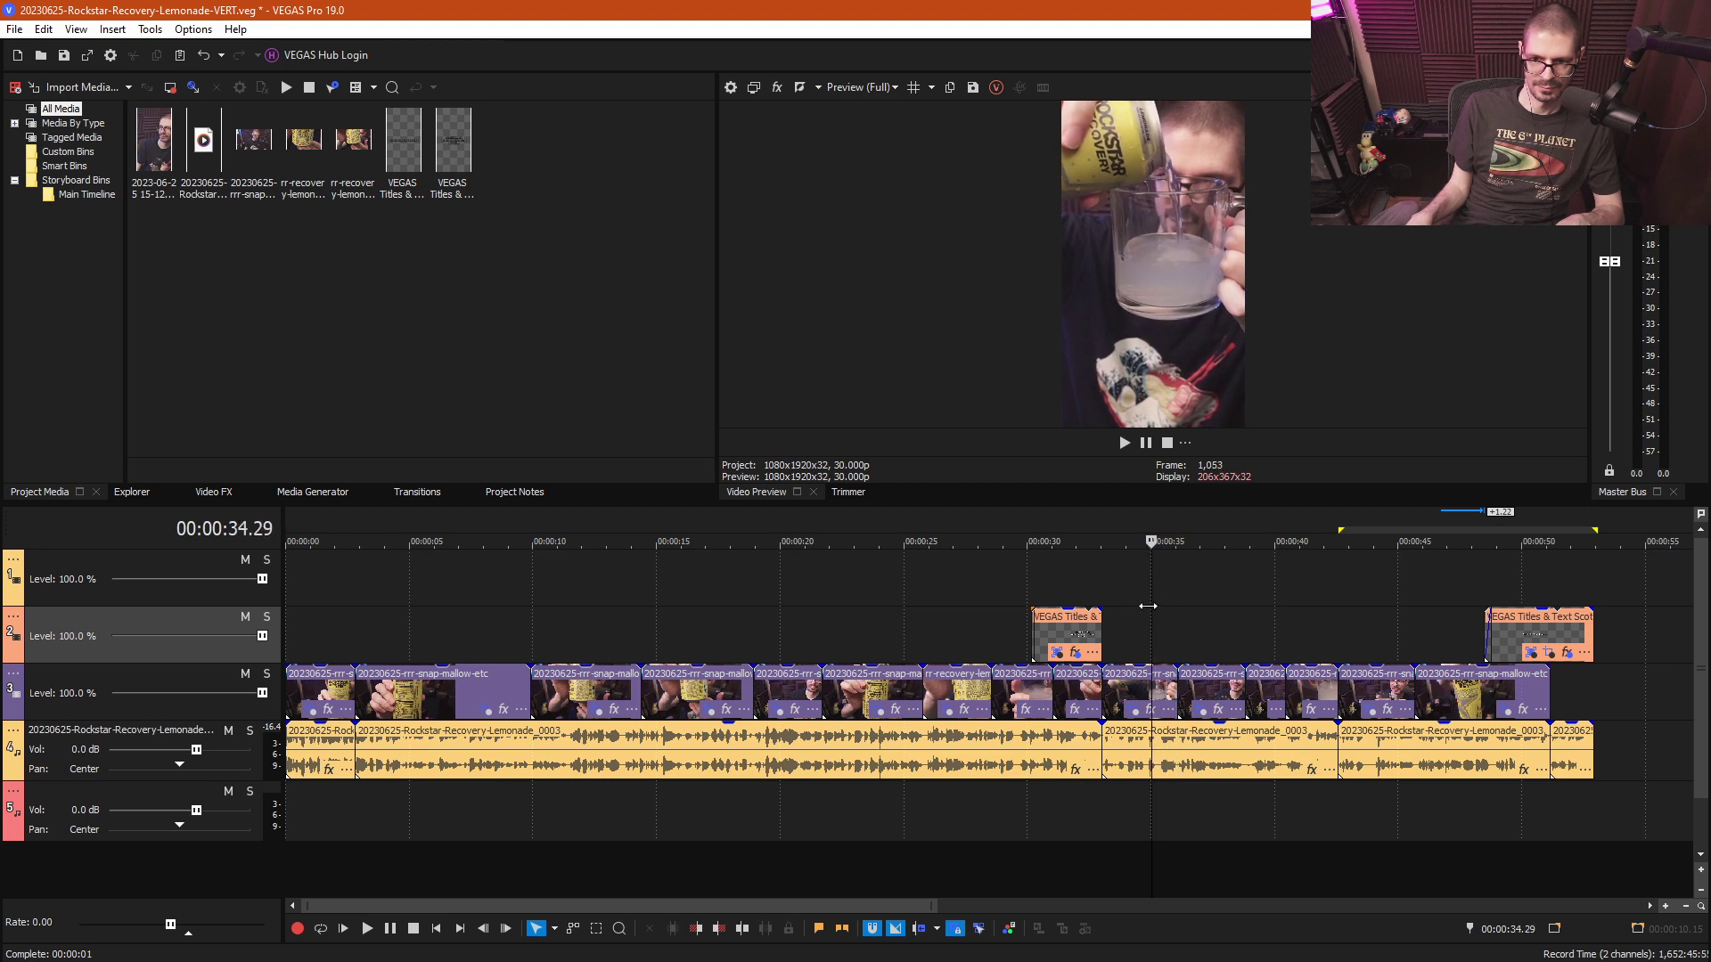
click(1137, 607)
click(1154, 608)
- Copy the pouring clip near 00:00:34 against the end of the last video event and trim it to the closing audio's end
scroll(1155, 607, up, 5)
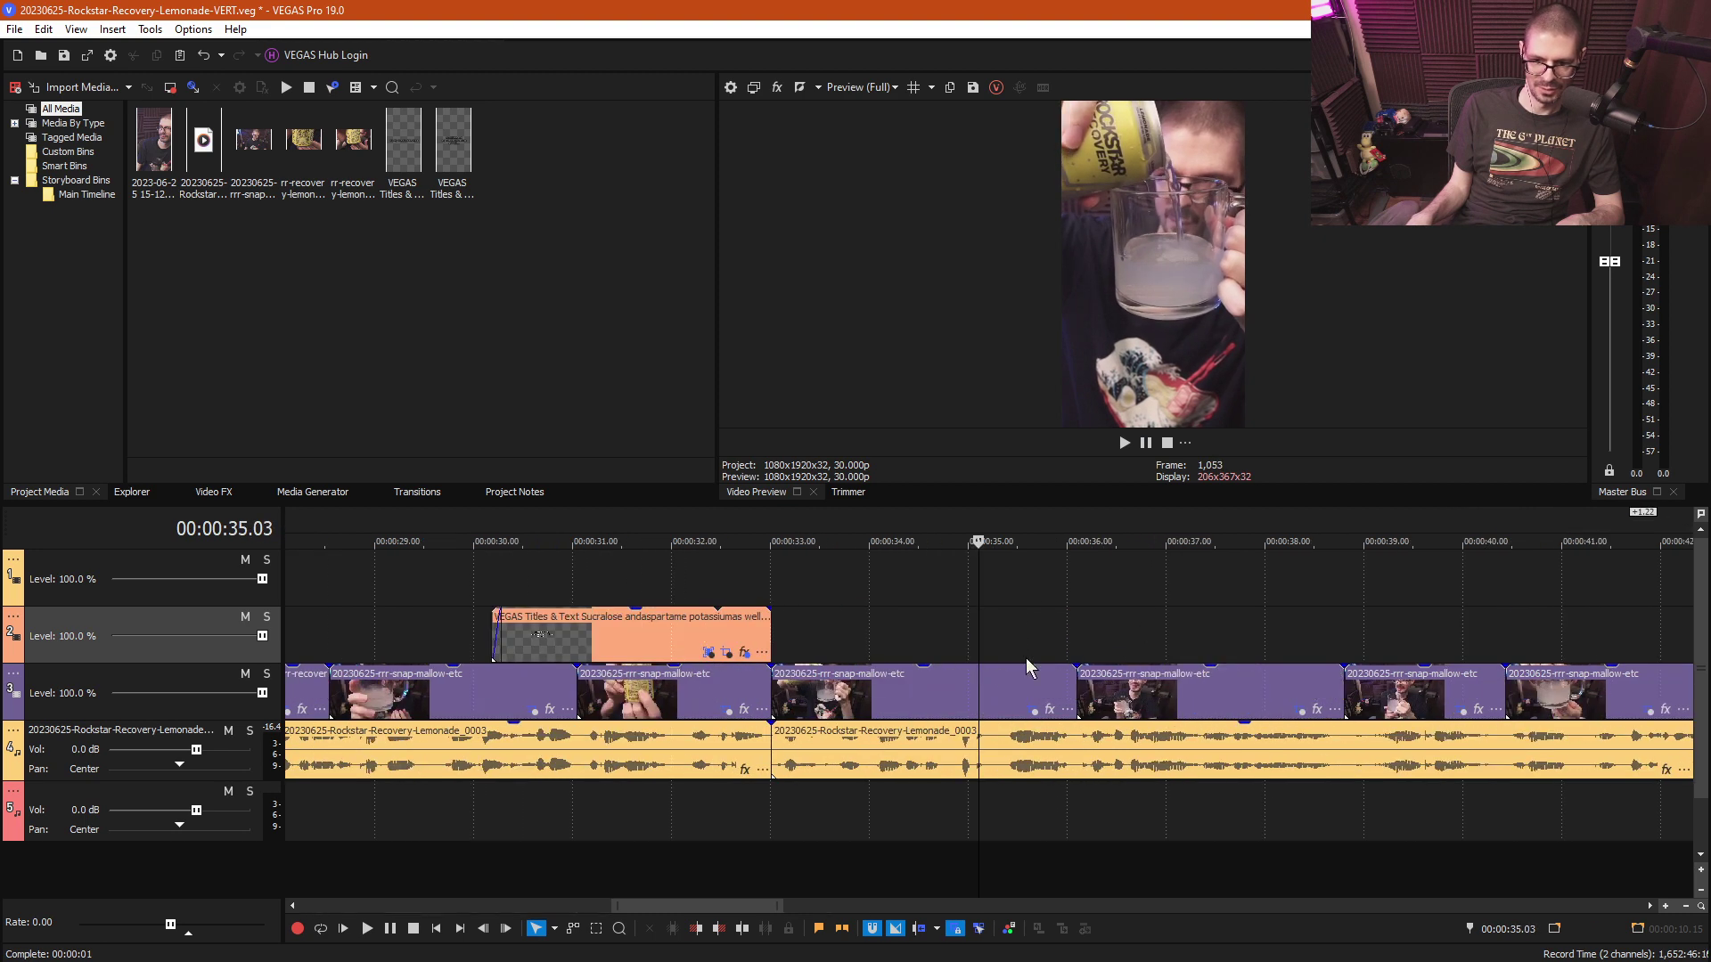
click(883, 686)
scroll(969, 693, down, 4)
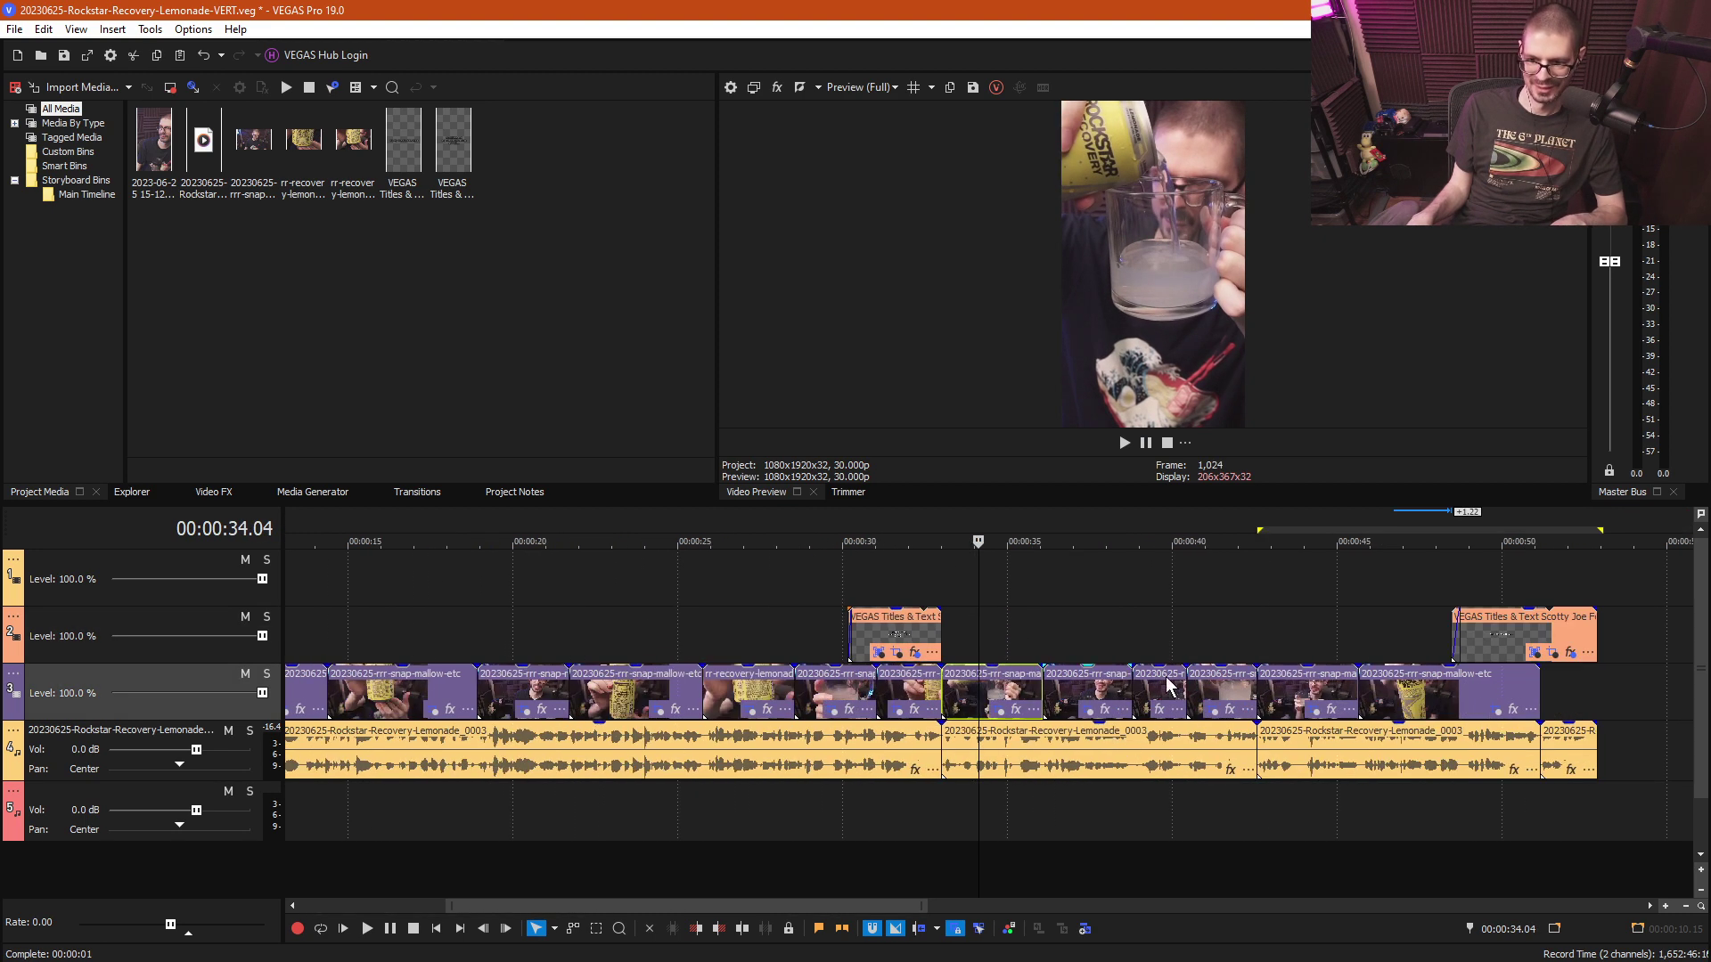
click(1590, 677)
scroll(1590, 676, up, 4)
click(900, 696)
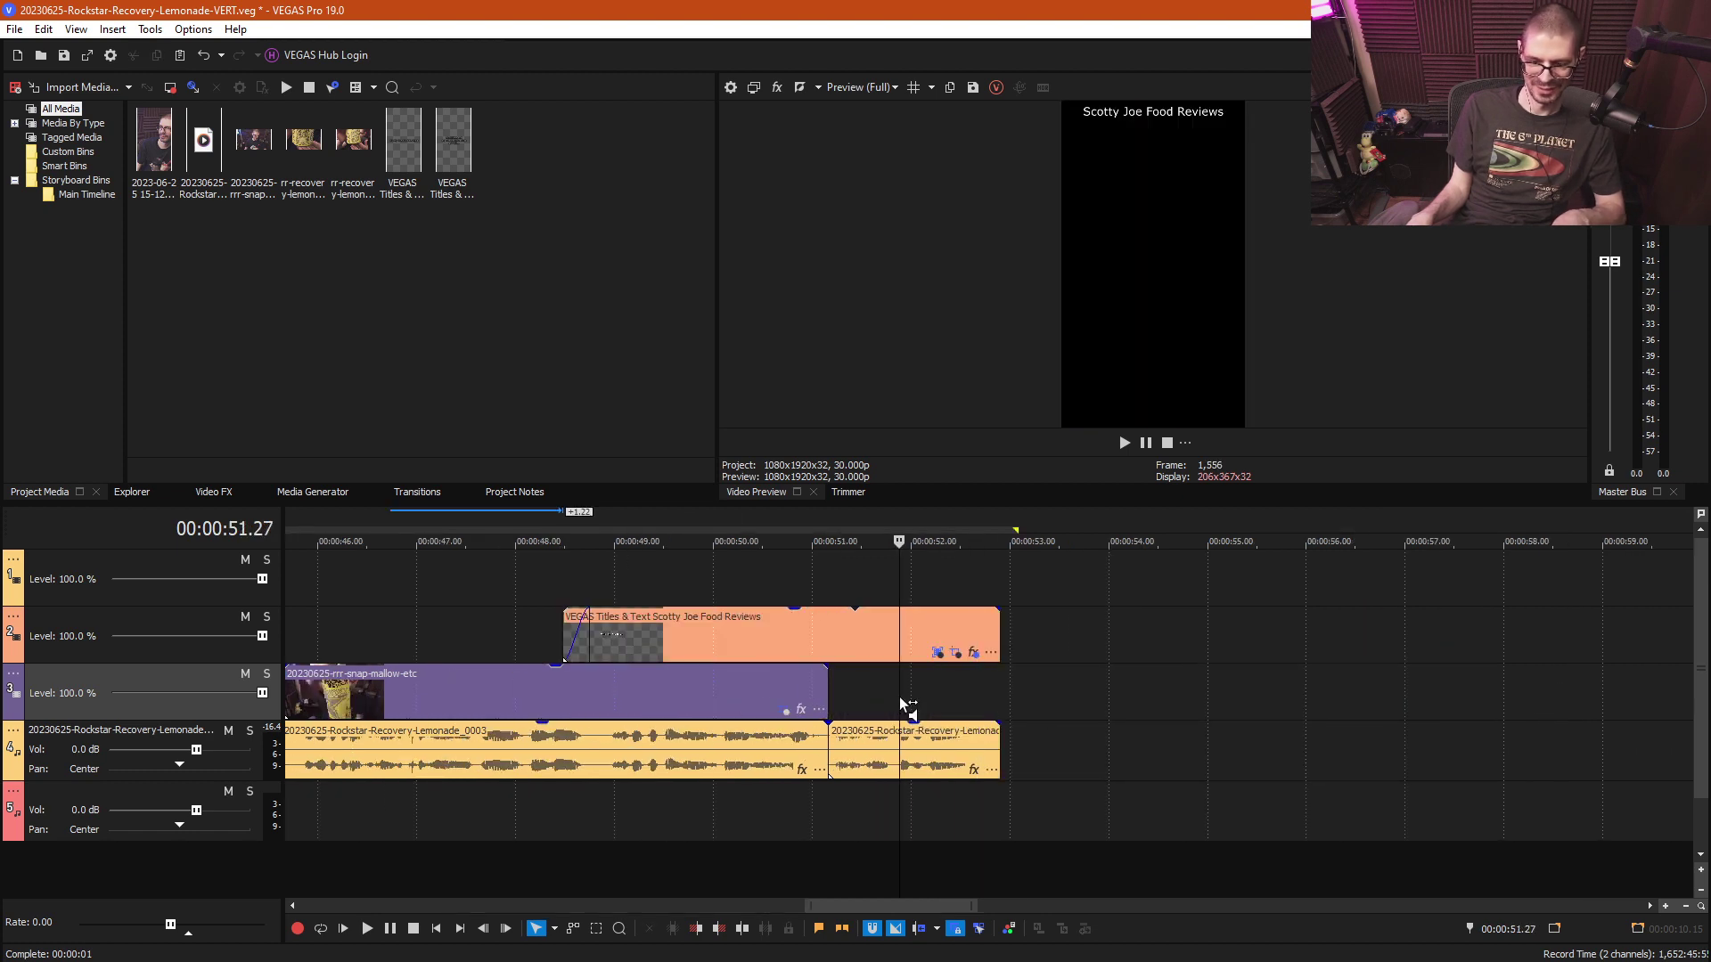
key(ctrl+v)
drag(935, 696, 869, 704)
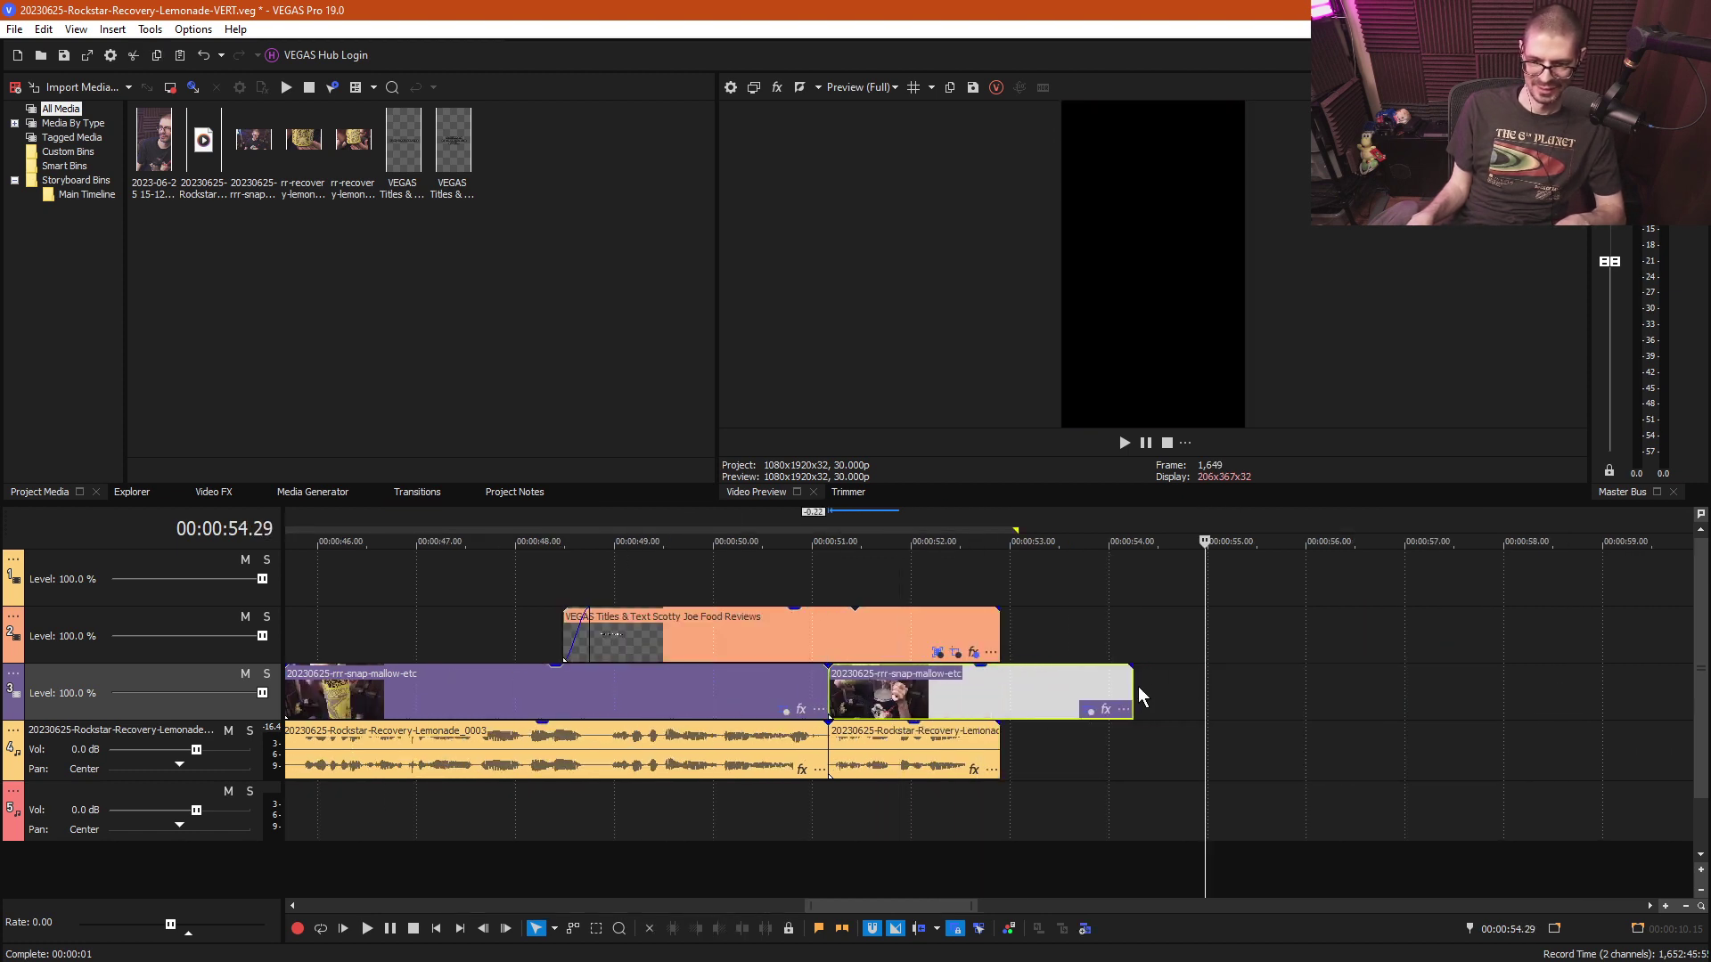
drag(1137, 686, 1000, 690)
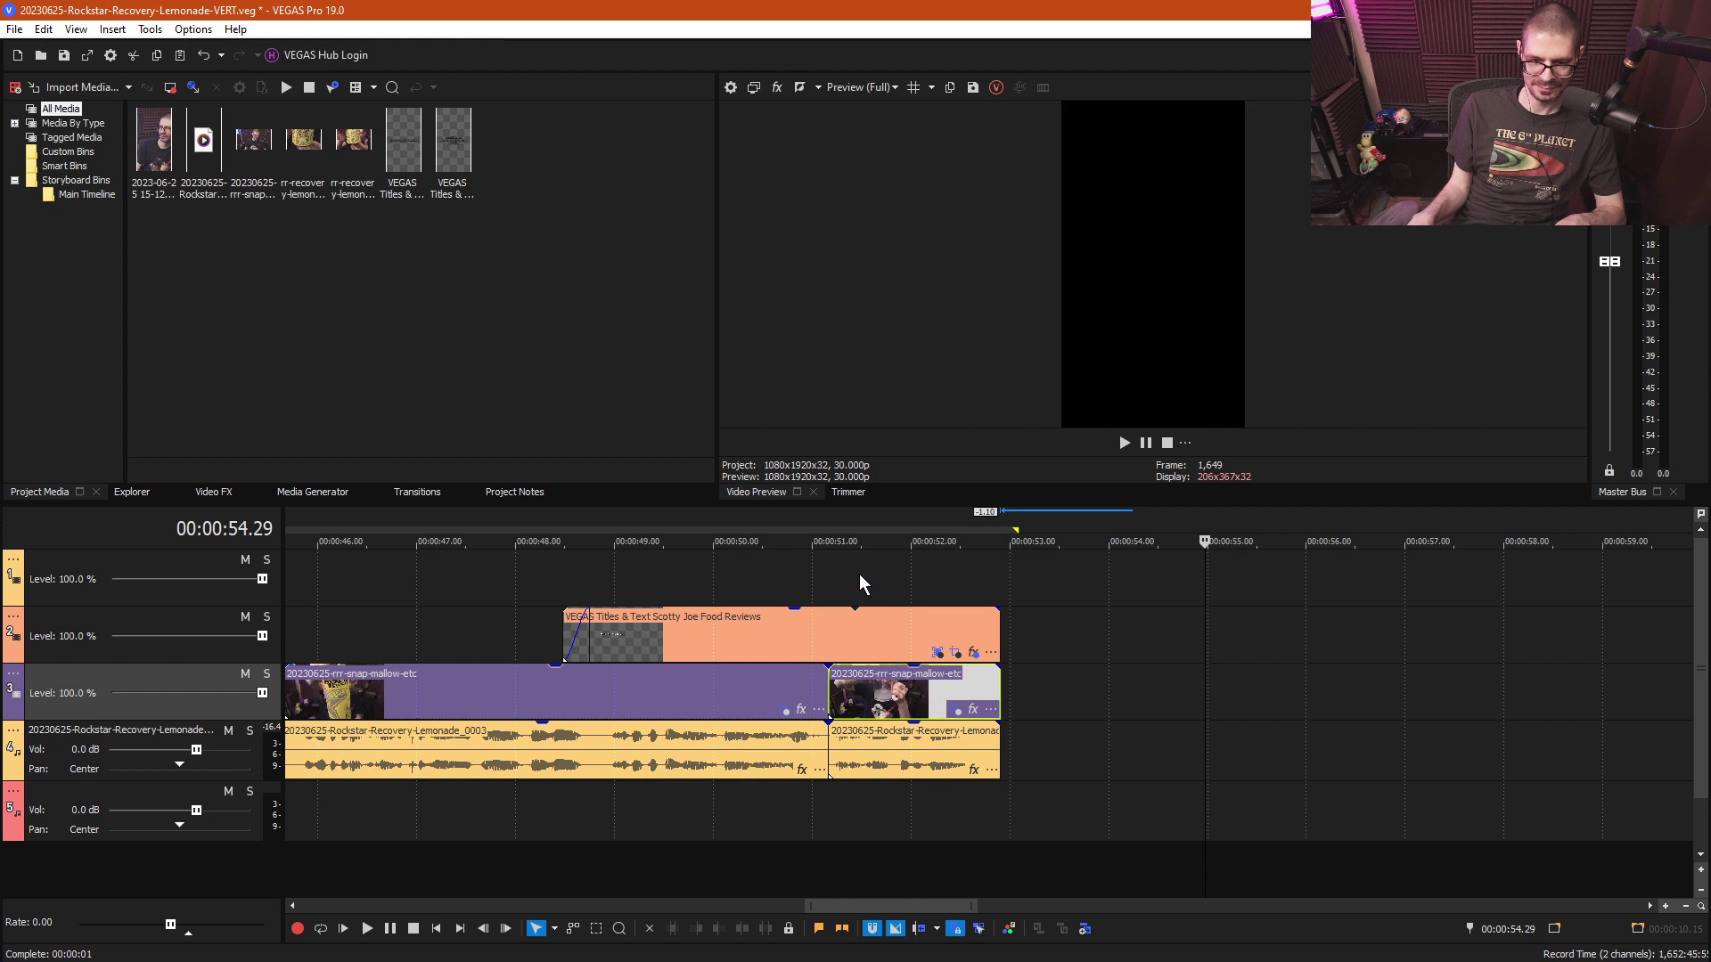
- Trim the start of the closing title event slightly and play back the ending from 00:00:48.08
click(859, 583)
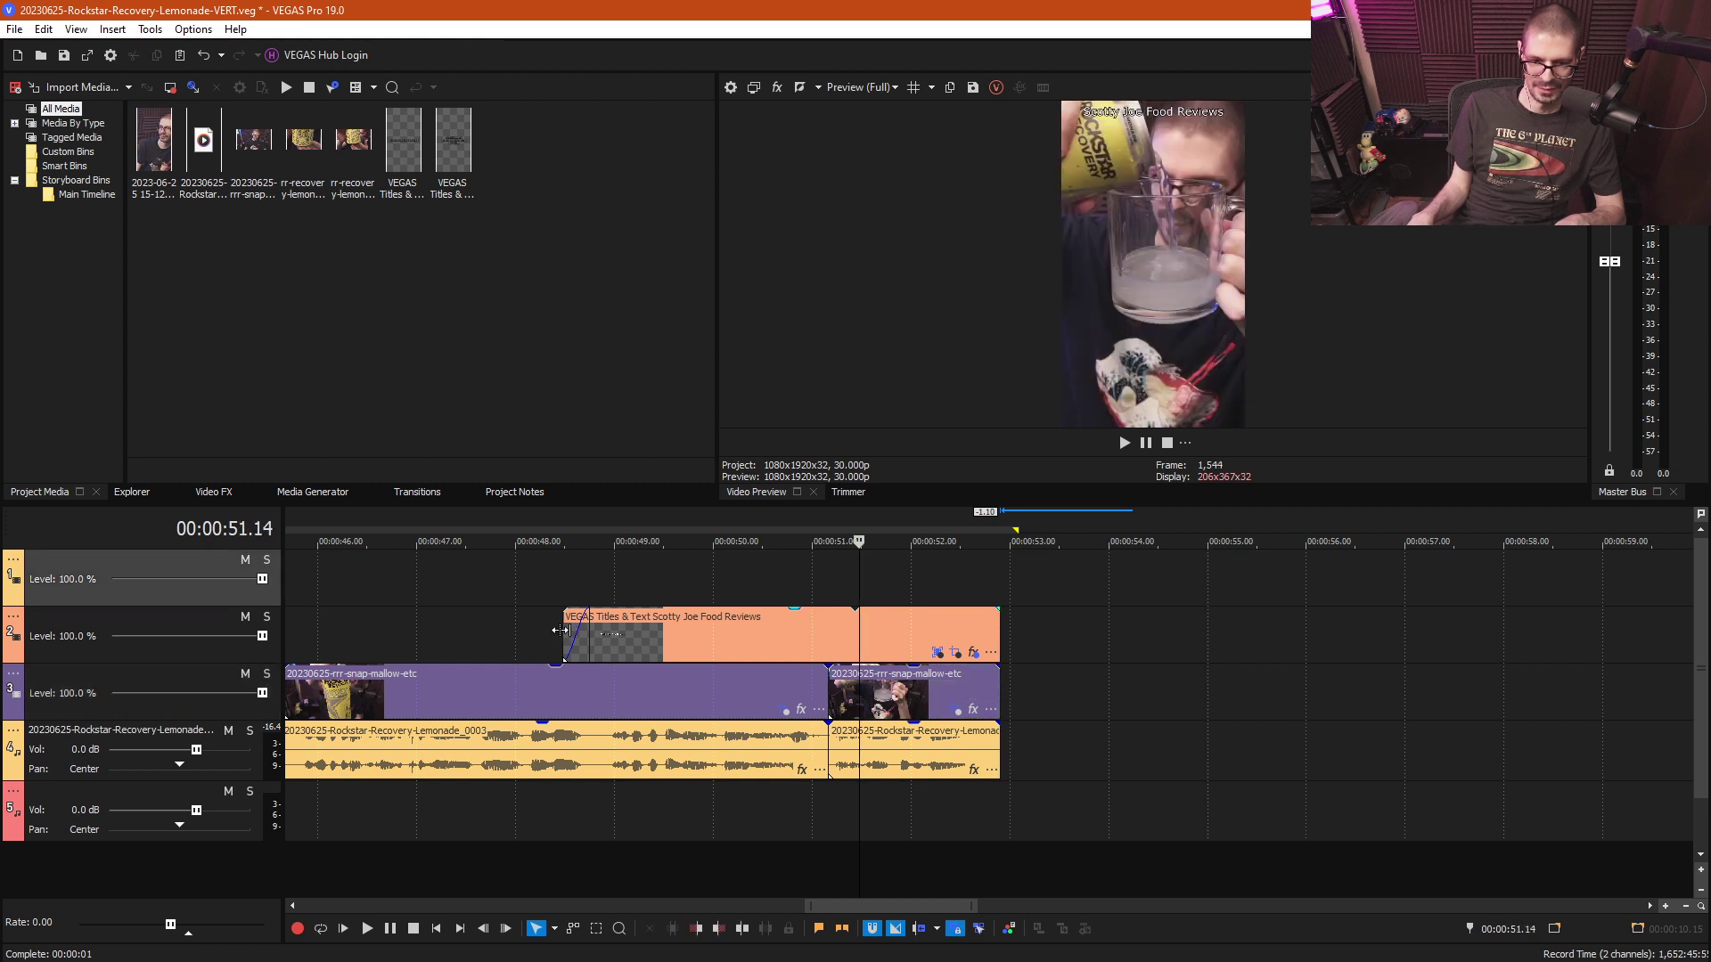
drag(561, 630, 579, 630)
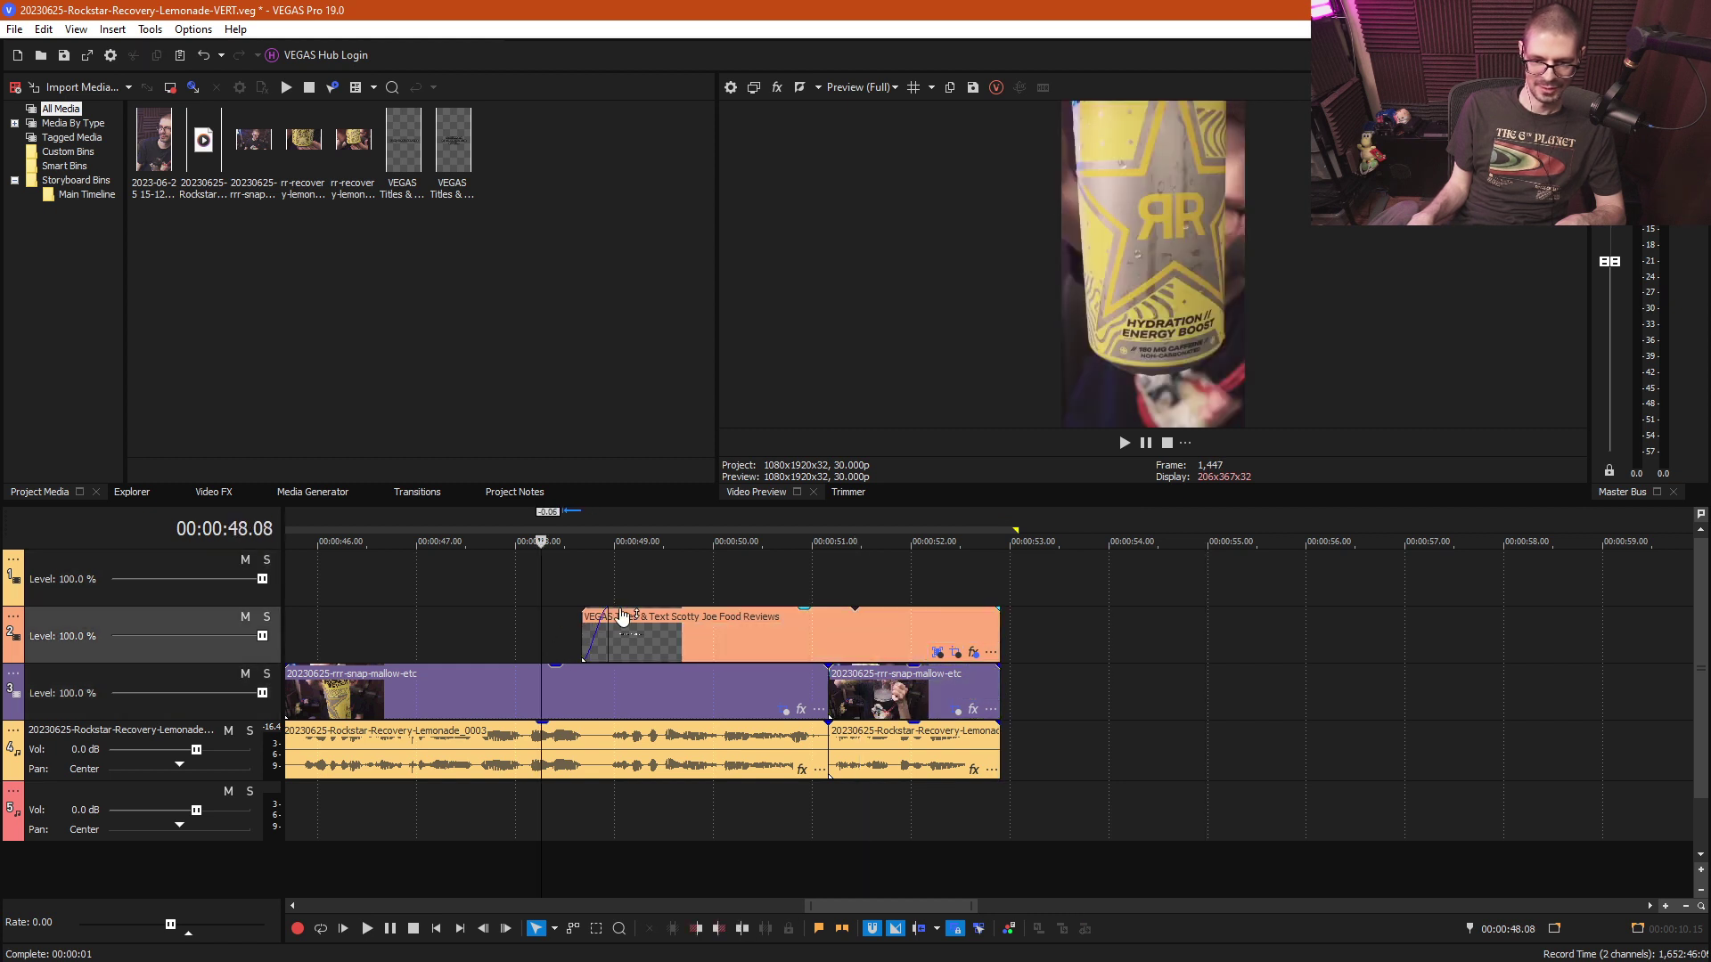
key(space)
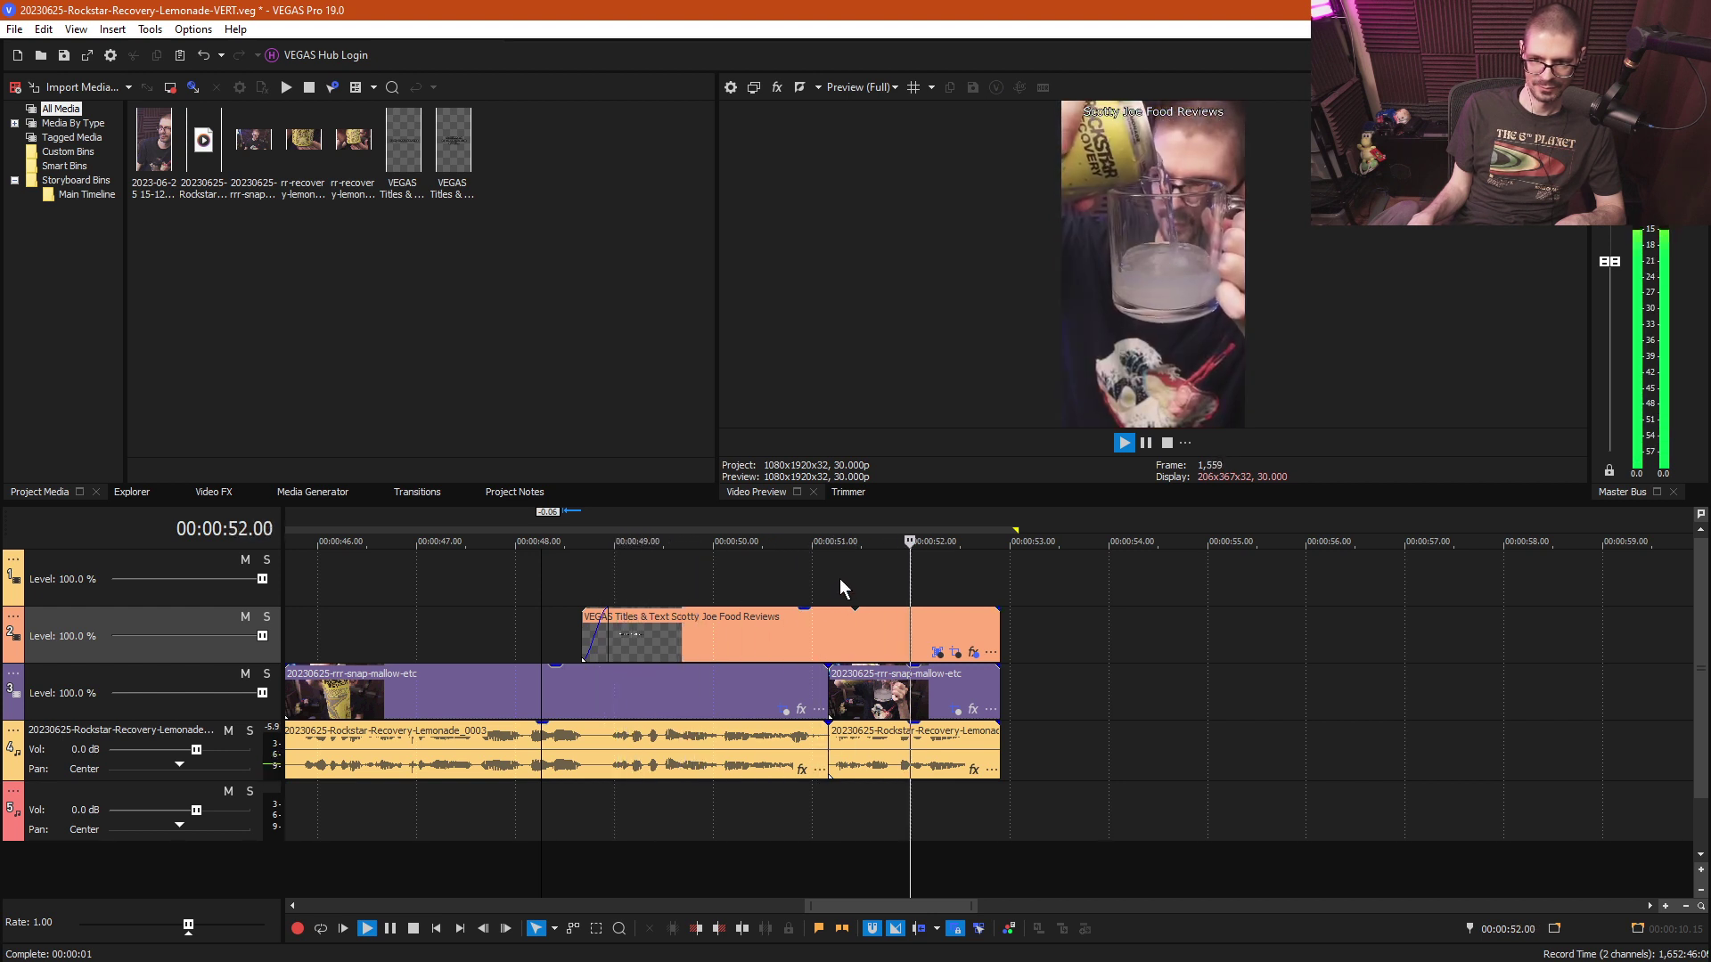
key(space)
- Delete the pouring clip from the end of the video track
click(902, 704)
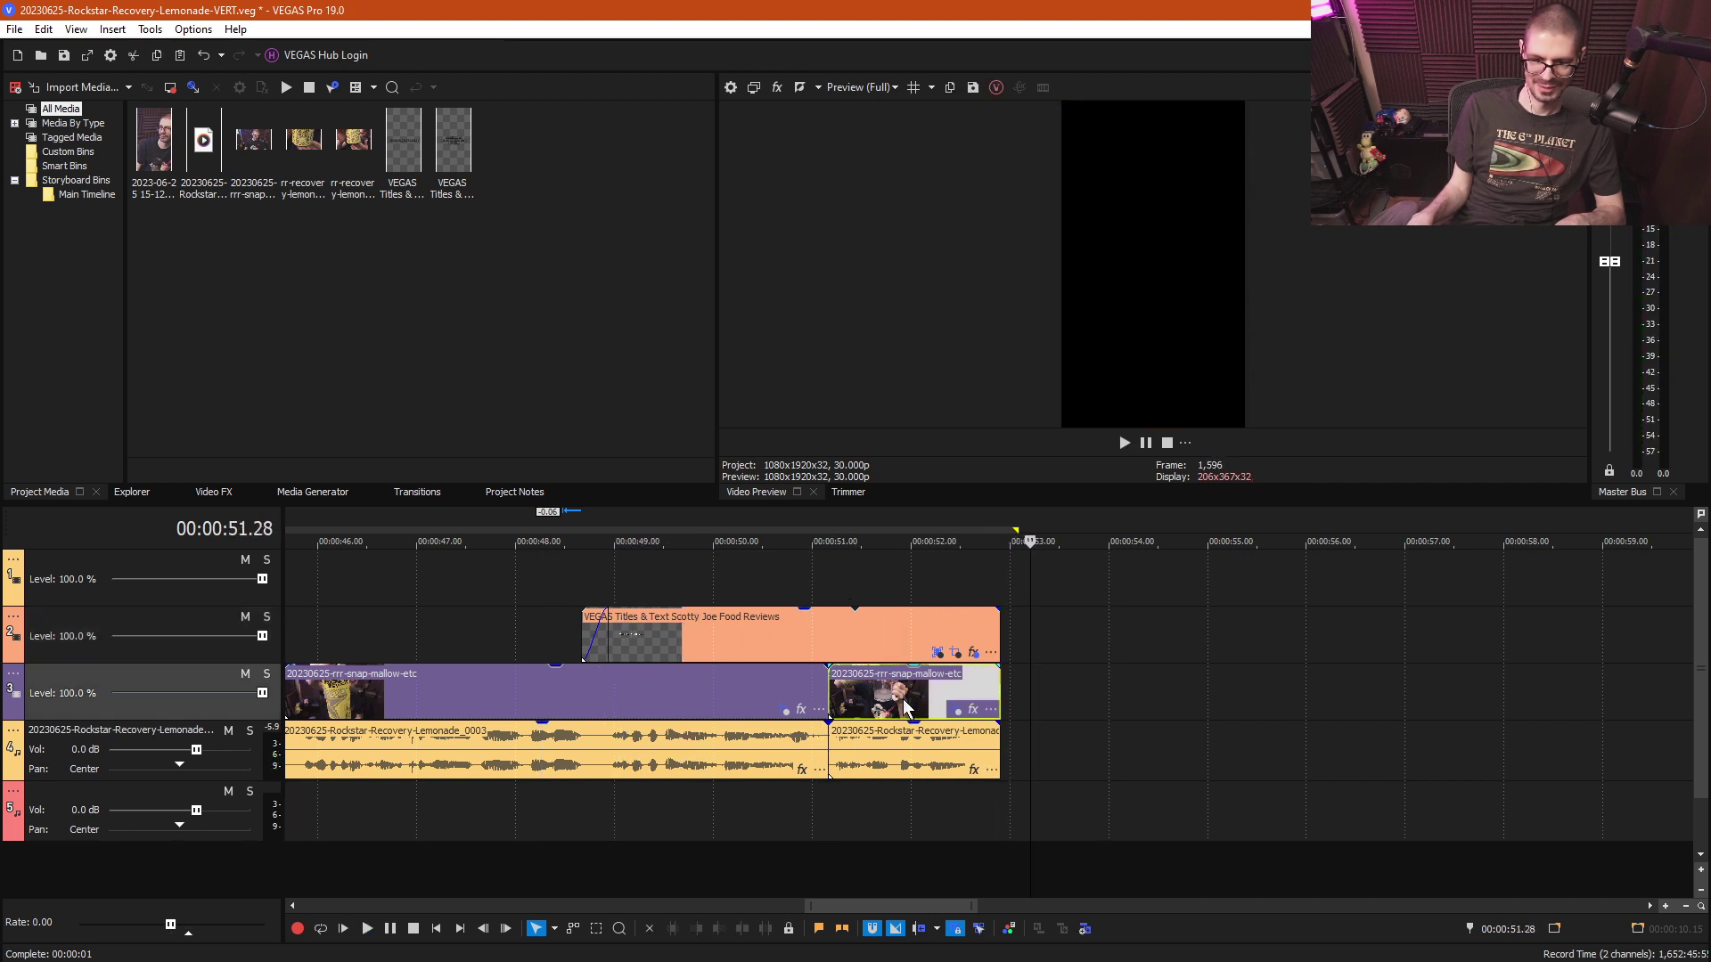
key(Delete)
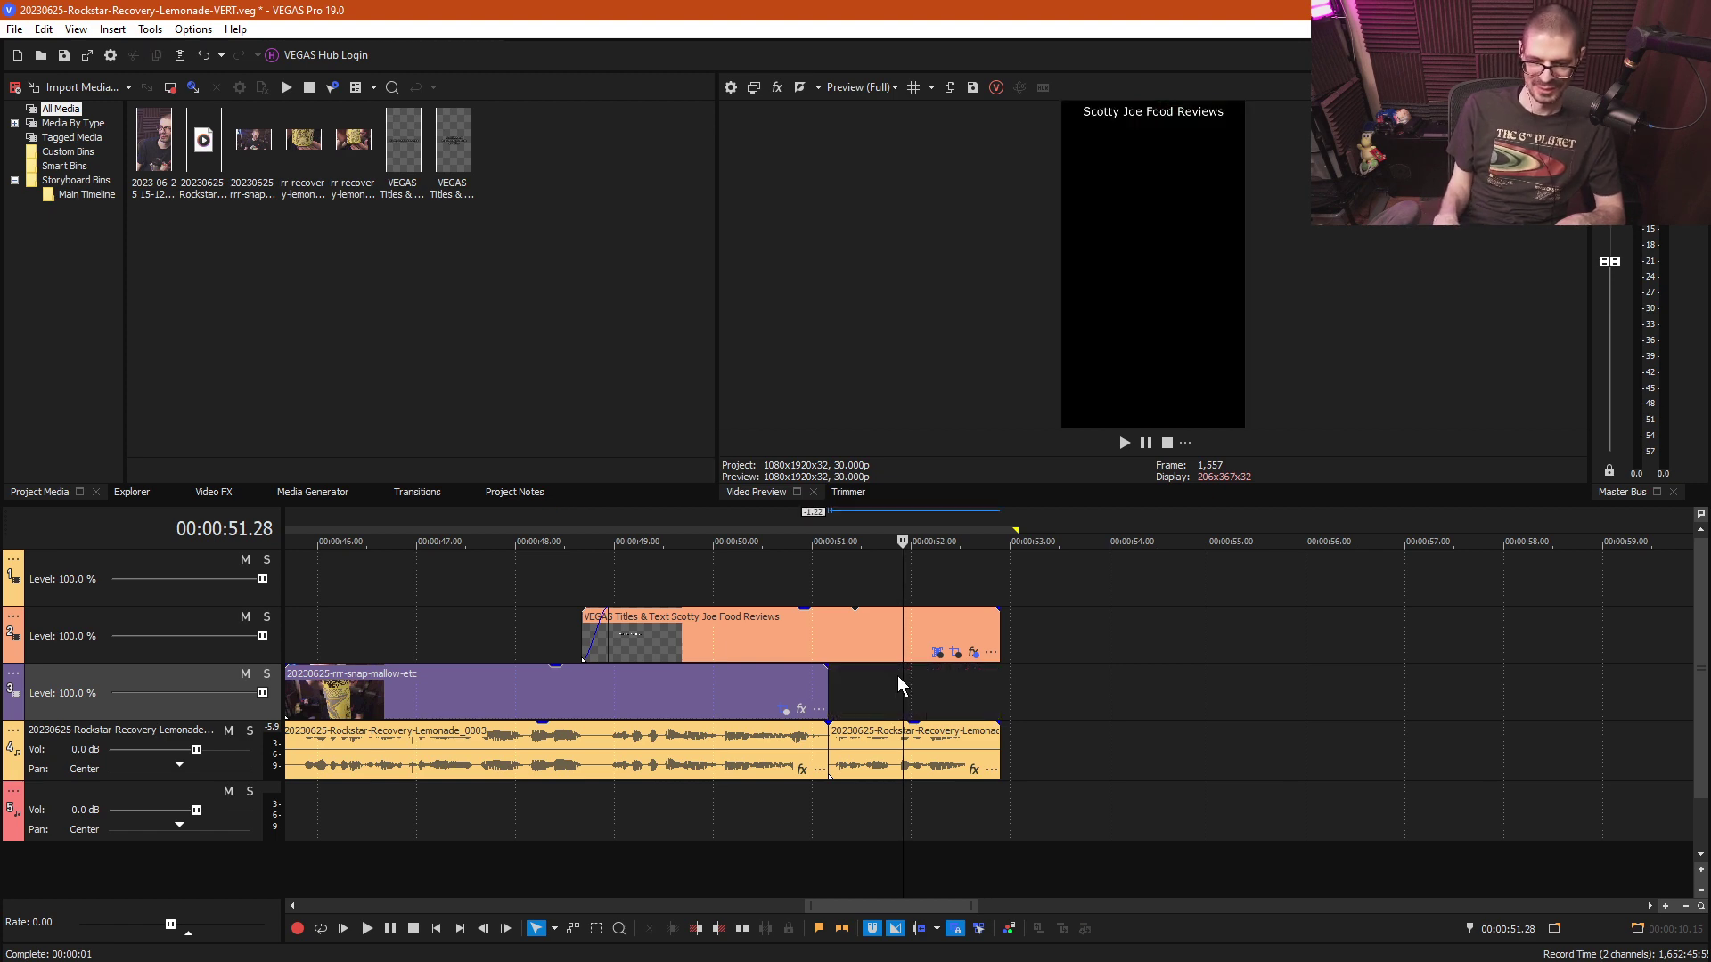
- Copy the glass close-up clip at about 00:00:41 and paste it after the last video event
scroll(571, 660, down, 6)
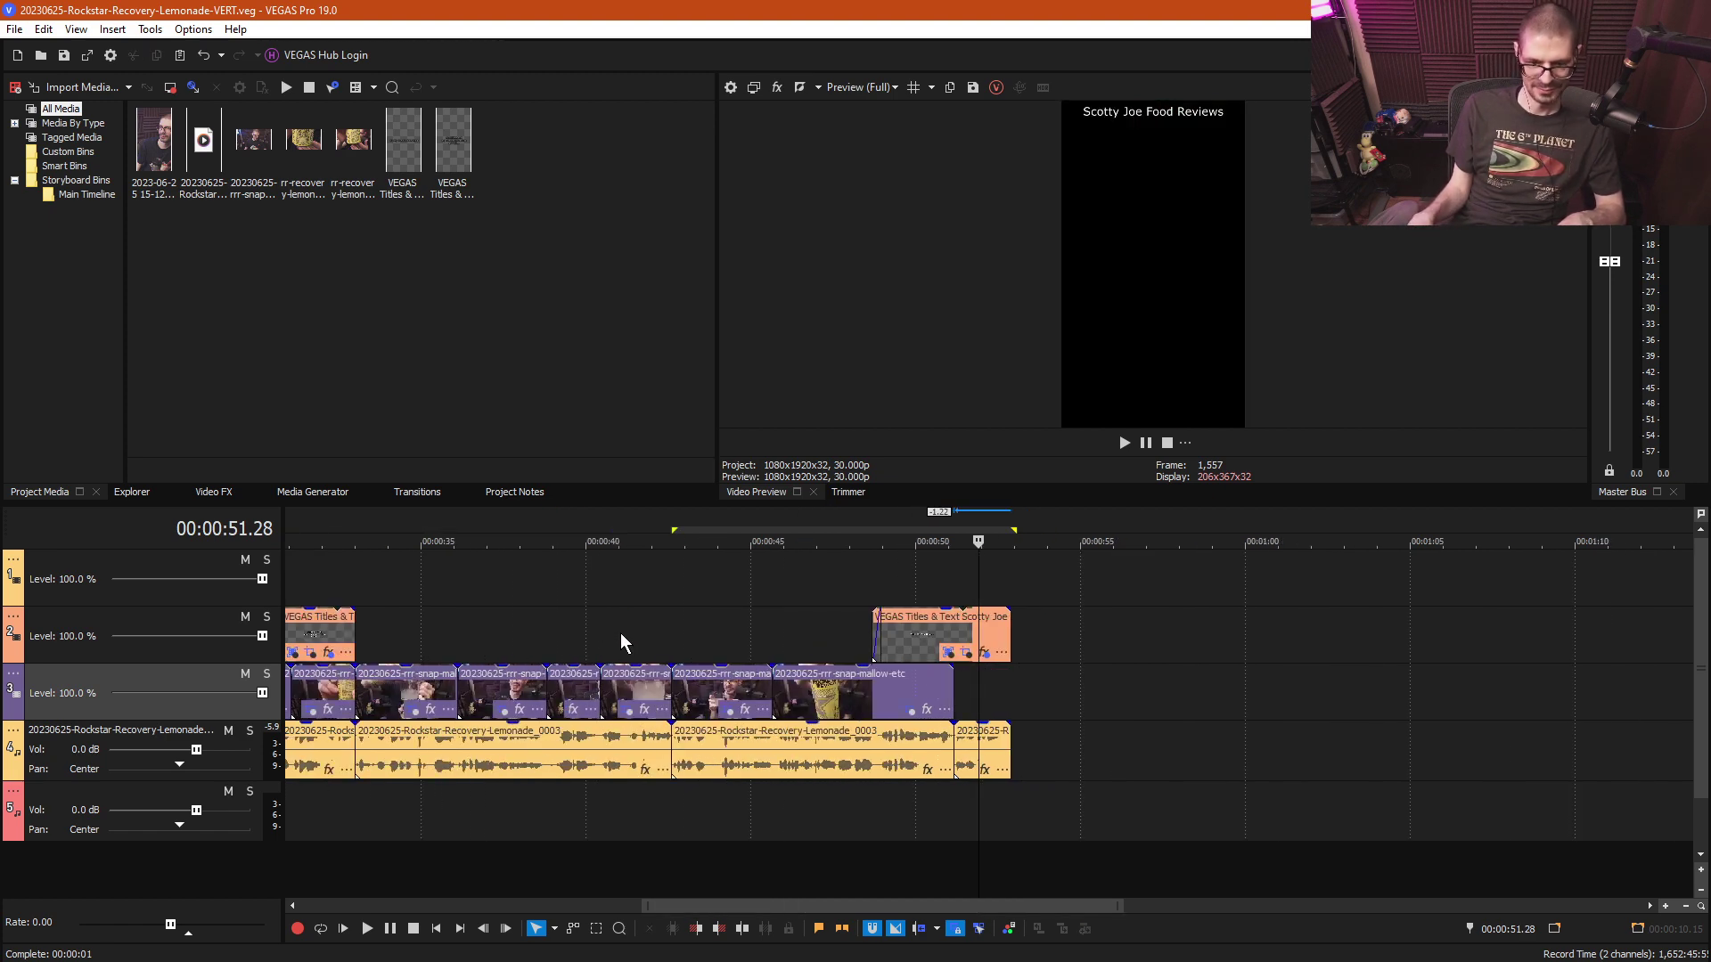
click(699, 619)
click(642, 625)
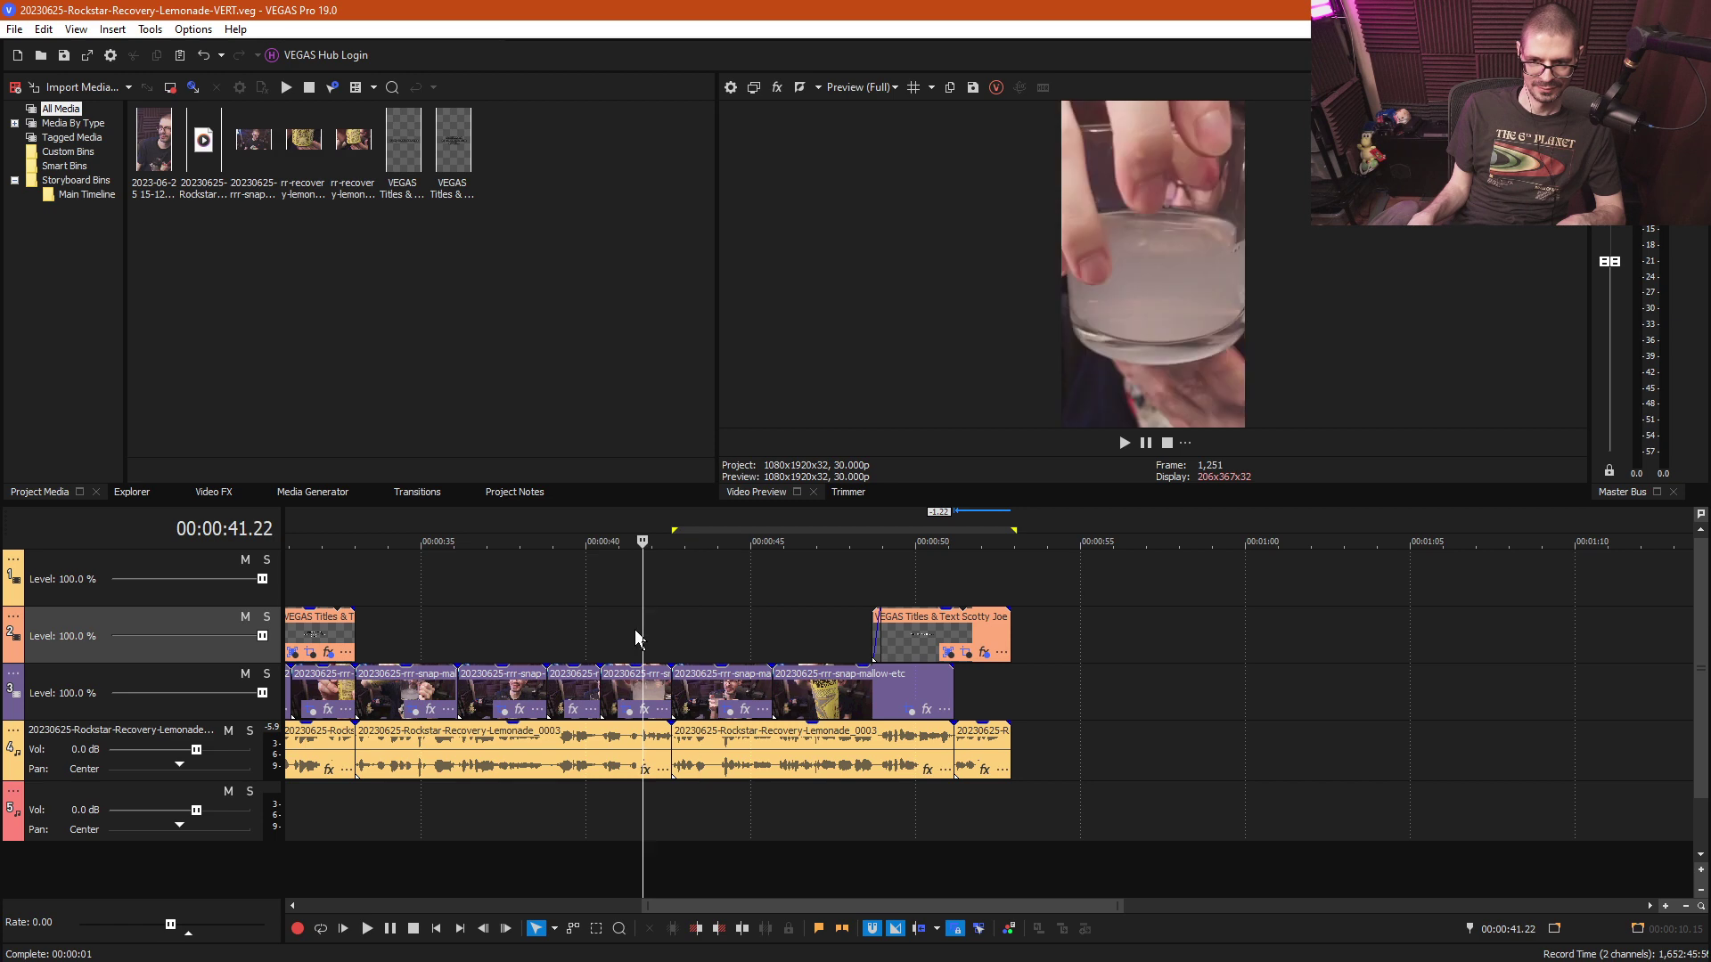
scroll(634, 629, up, 3)
click(935, 693)
scroll(1114, 682, down, 4)
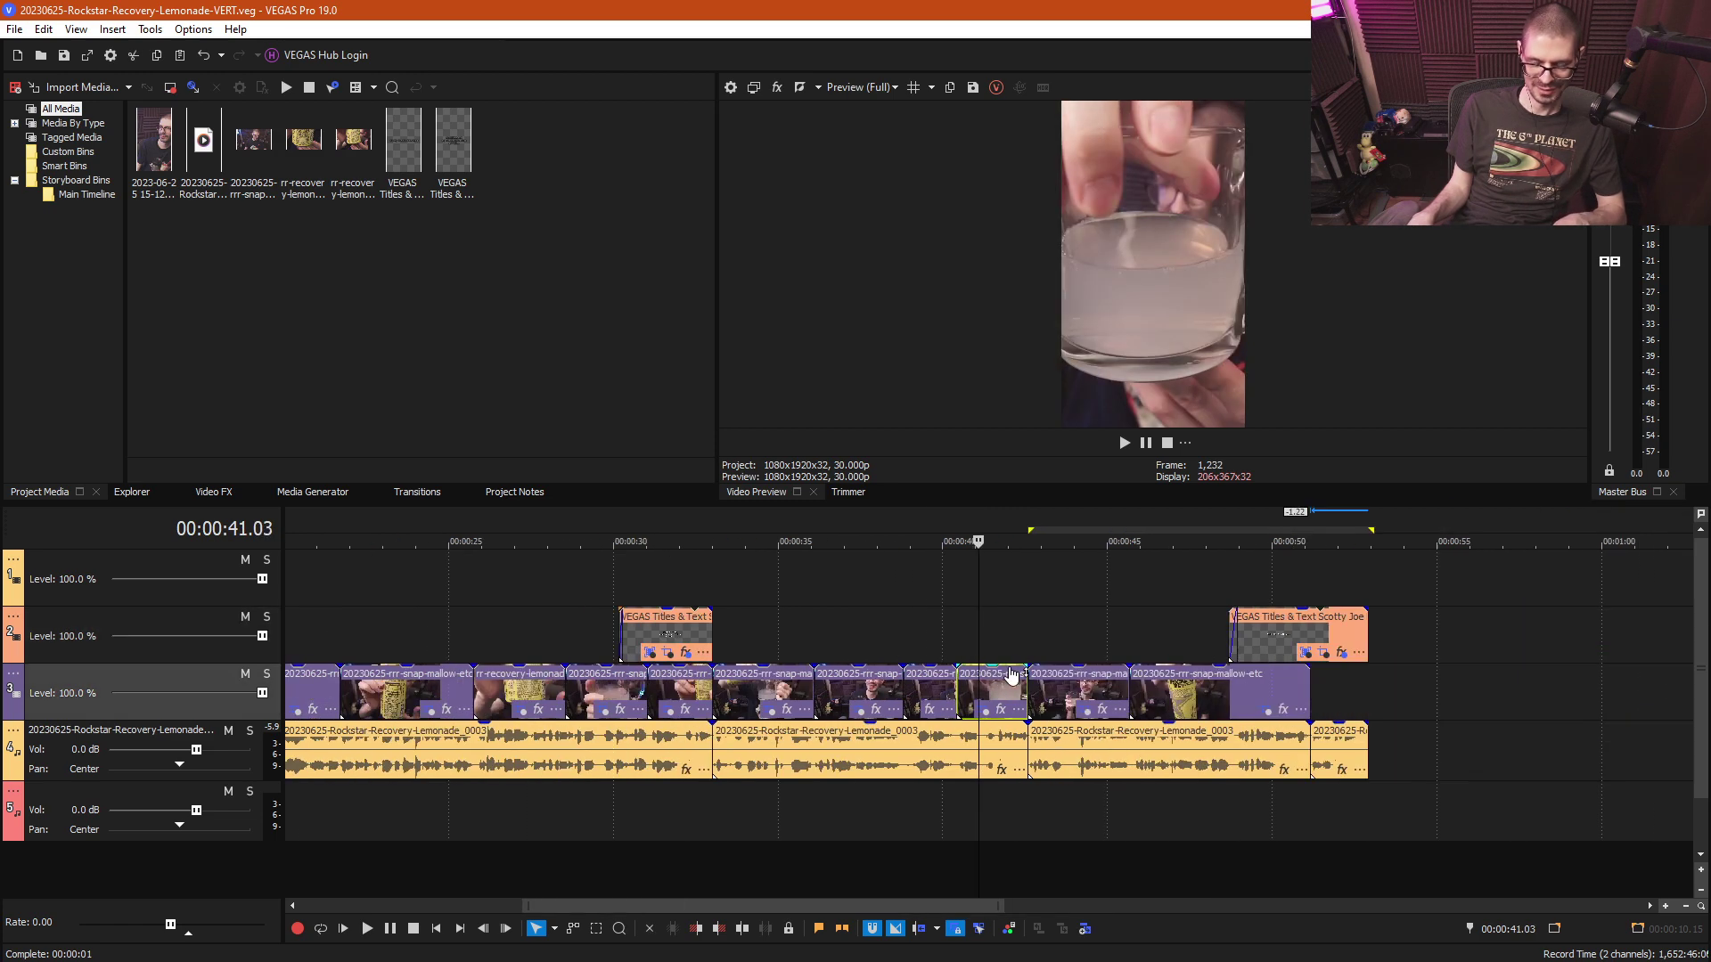
click(1242, 679)
key(ctrl+v)
scroll(1233, 691, up, 5)
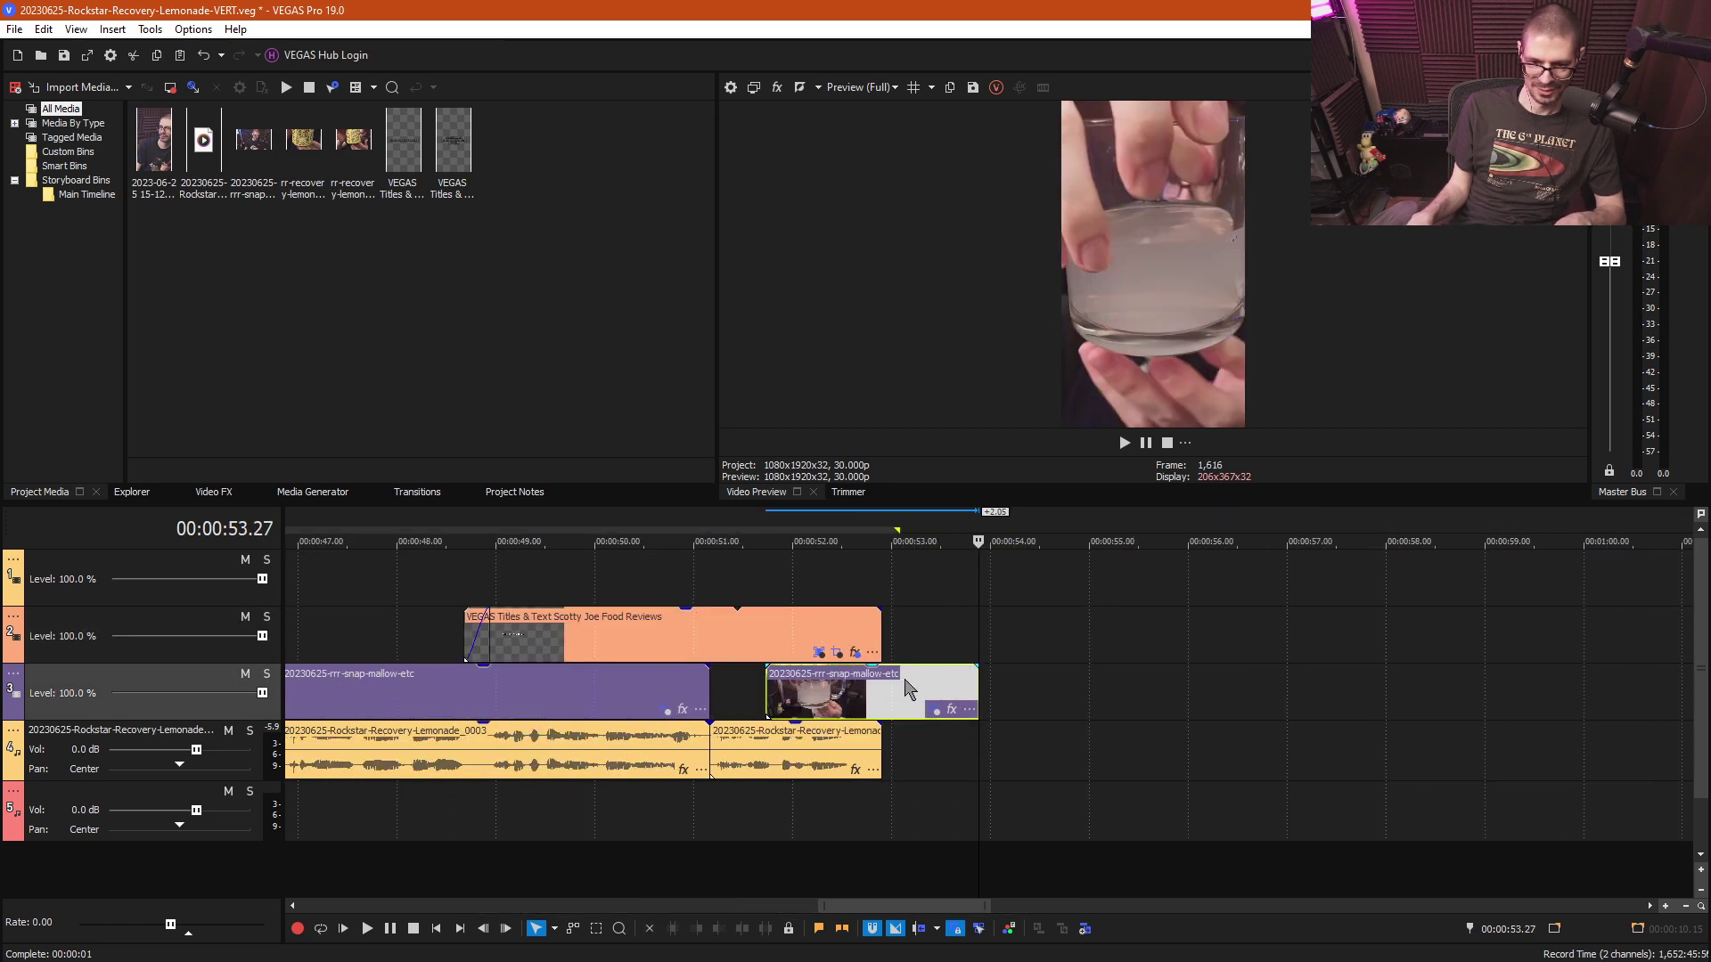
- Fit the pasted glass clip directly against the last video event and trim it to end with the closing audio
drag(978, 684, 882, 690)
key(s)
key(Delete)
click(820, 695)
click(794, 688)
- Play back the ending across the new glass clip and save the project
click(663, 574)
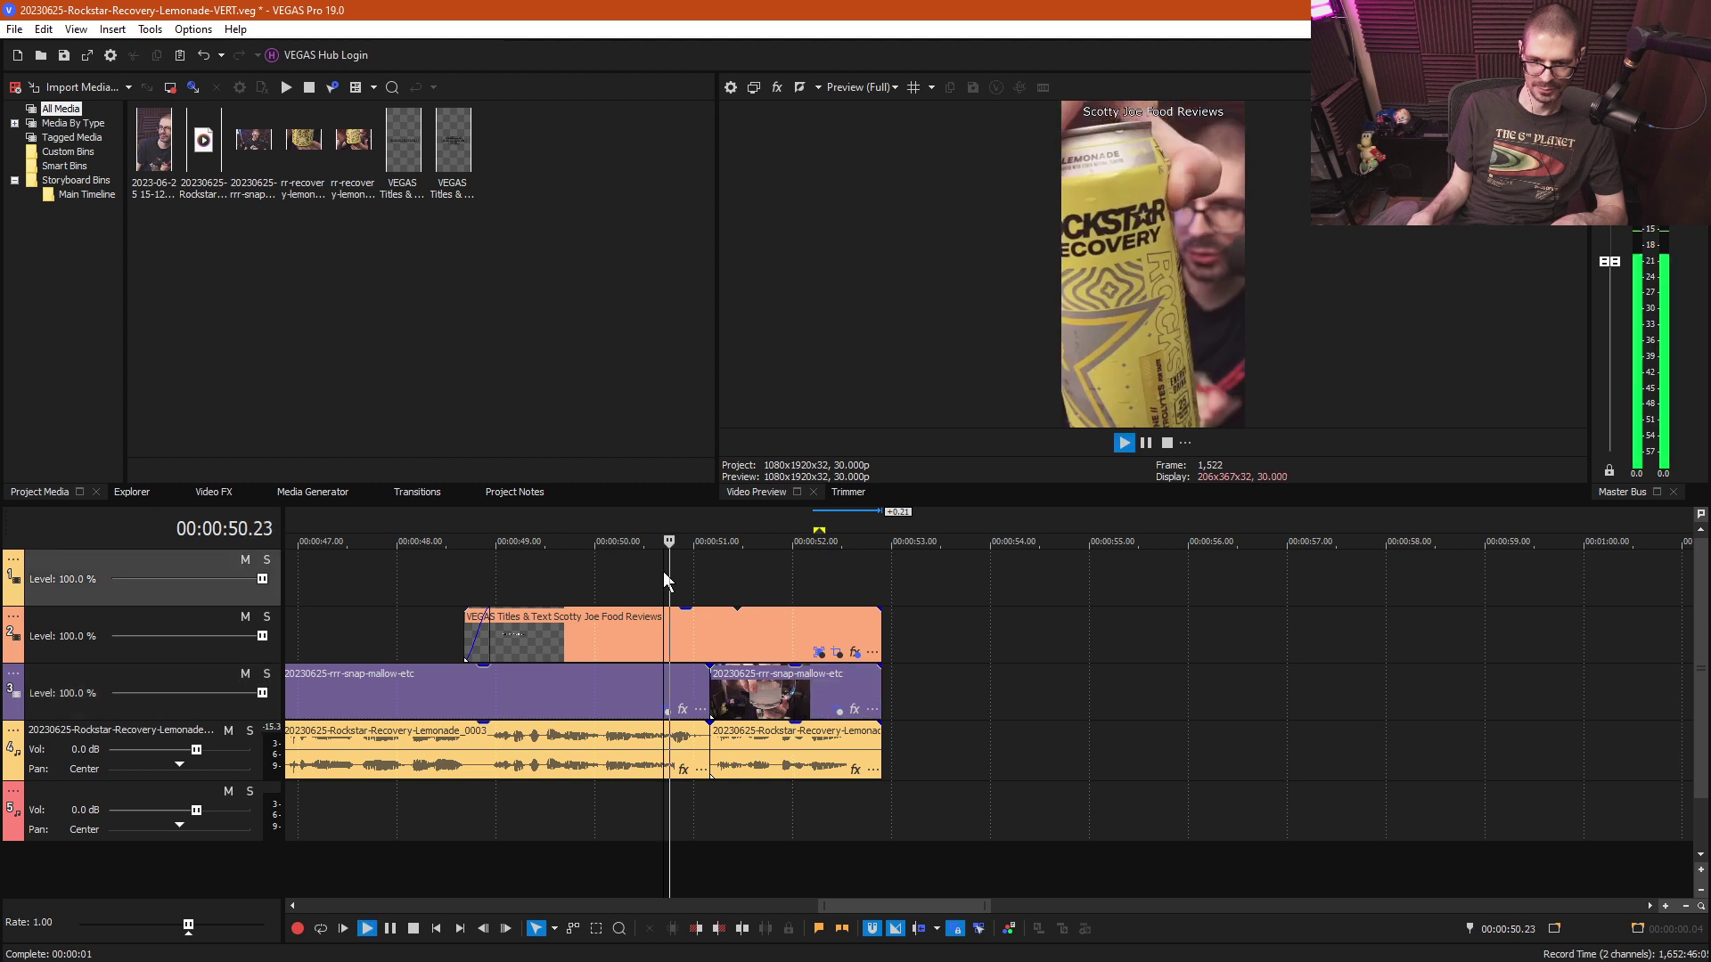
key(space)
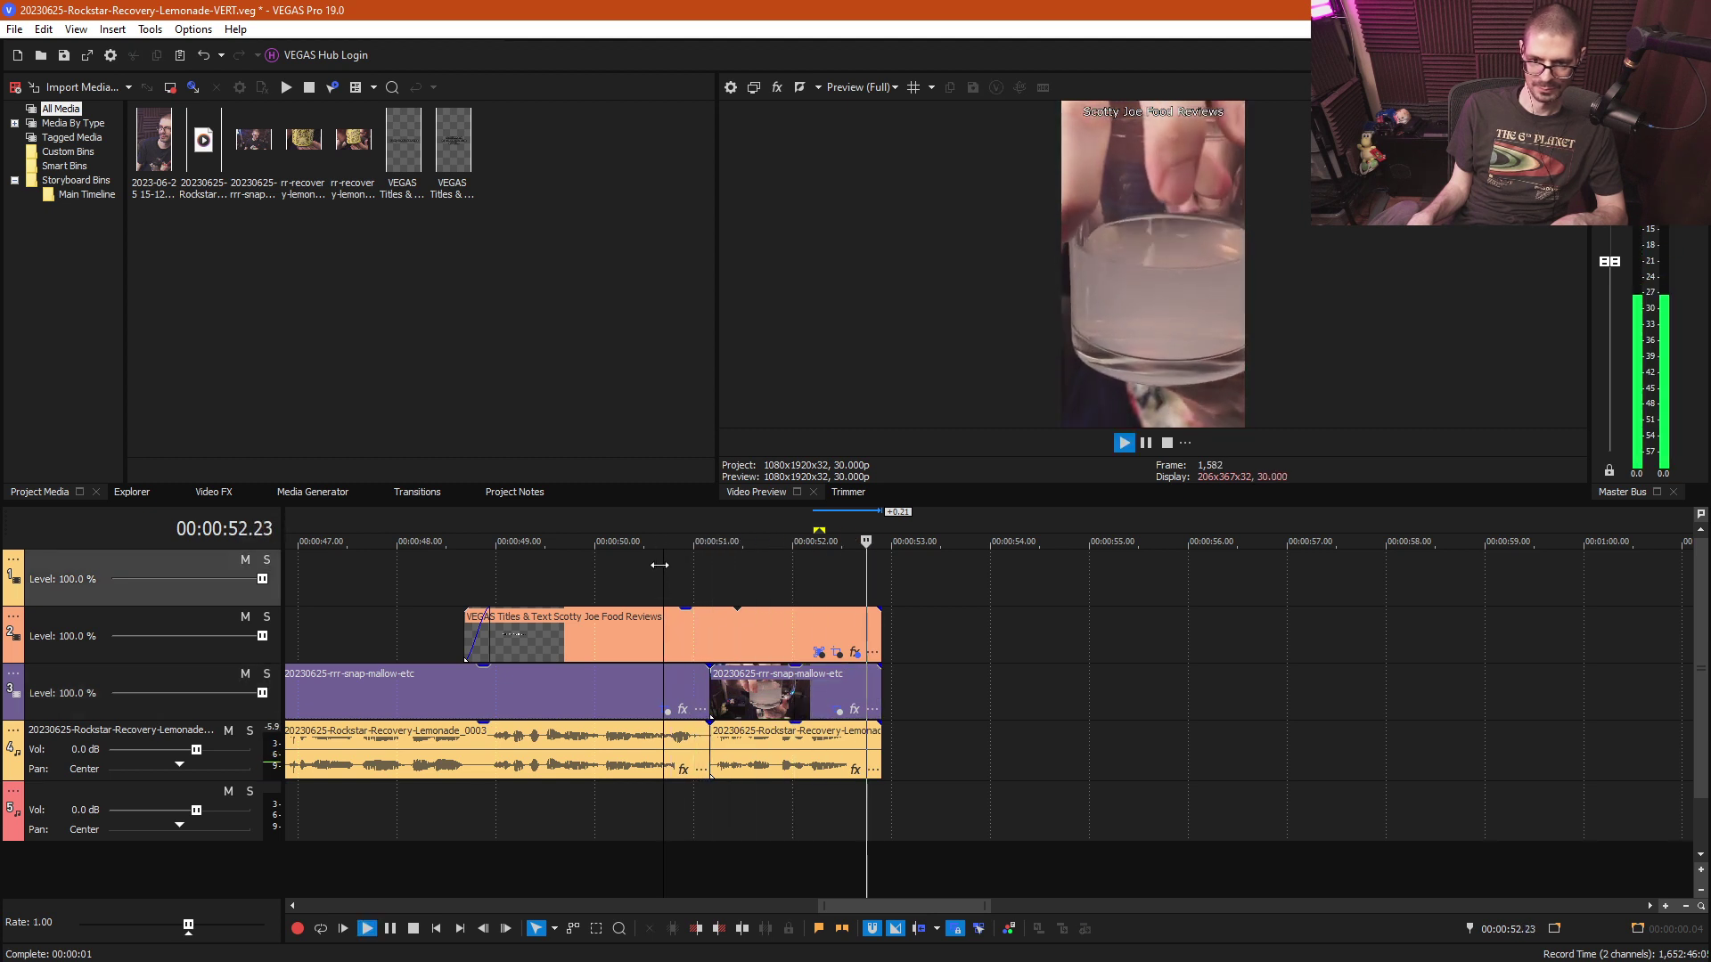
click(626, 579)
key(space)
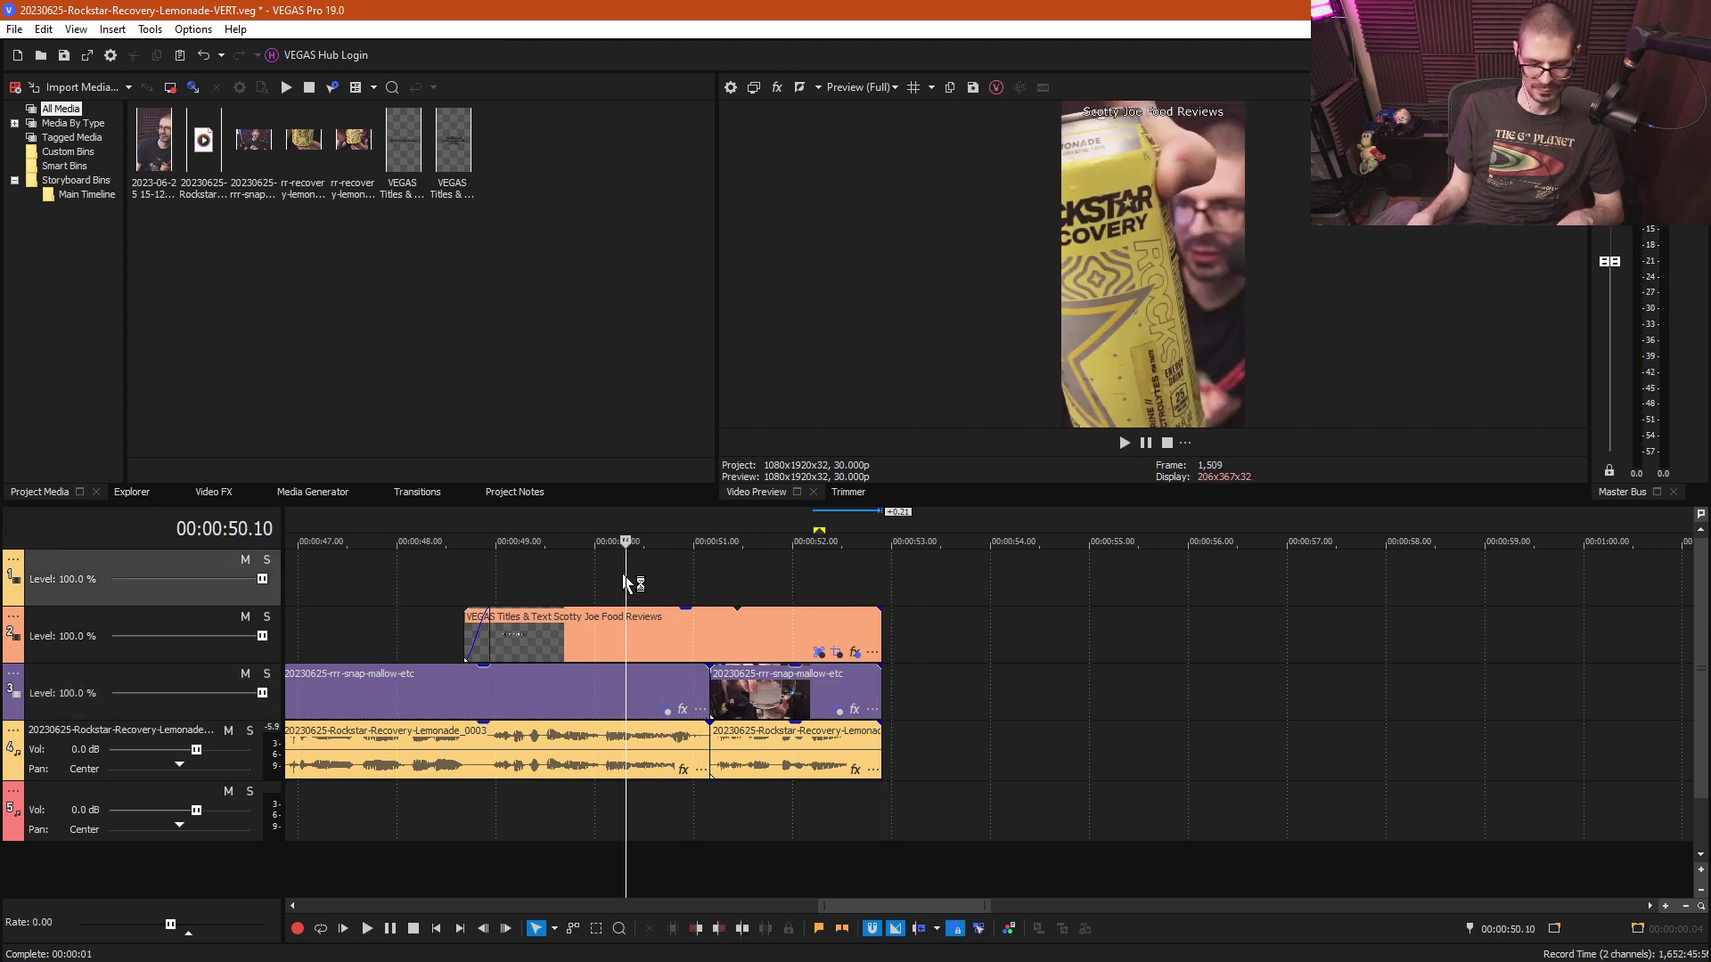
click(64, 56)
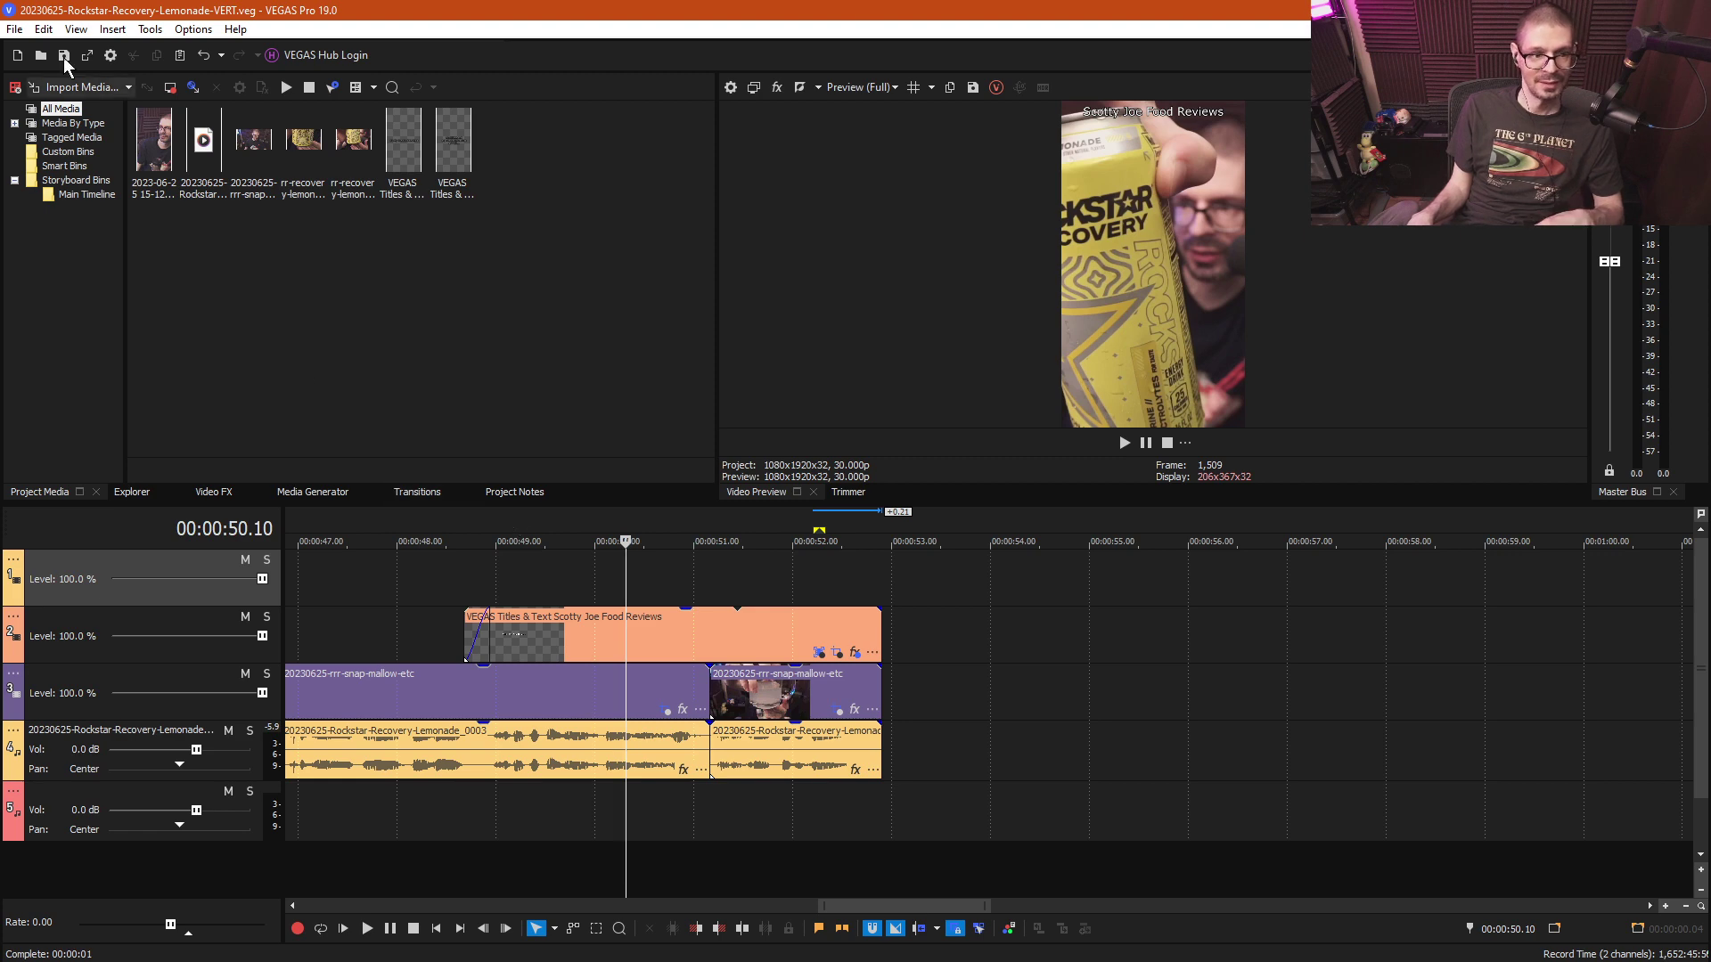
- Render the project to F:\ as 20230625-Rockstar-Recovery-Lemonade-VERT.mp4 using the MAGIX AVC/AAC MP4 template SW Vertical LLHQ 1080p 29.97 fps (NVENC)
click(14, 28)
click(110, 185)
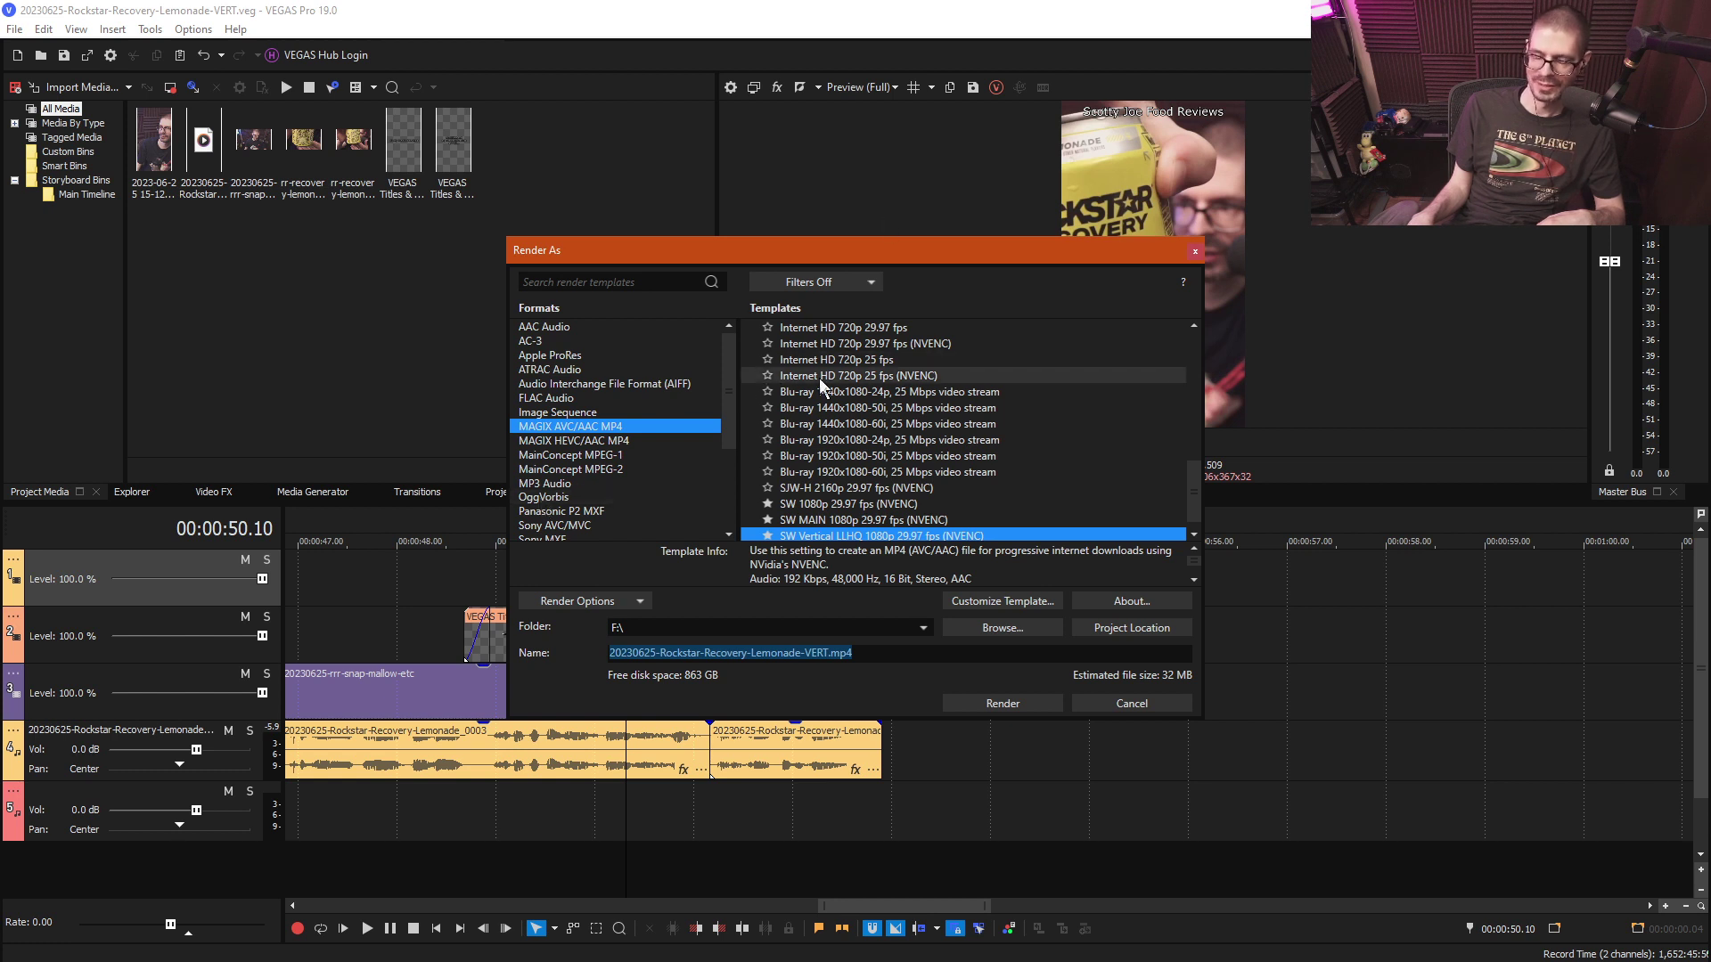
scroll(929, 517, down, 1)
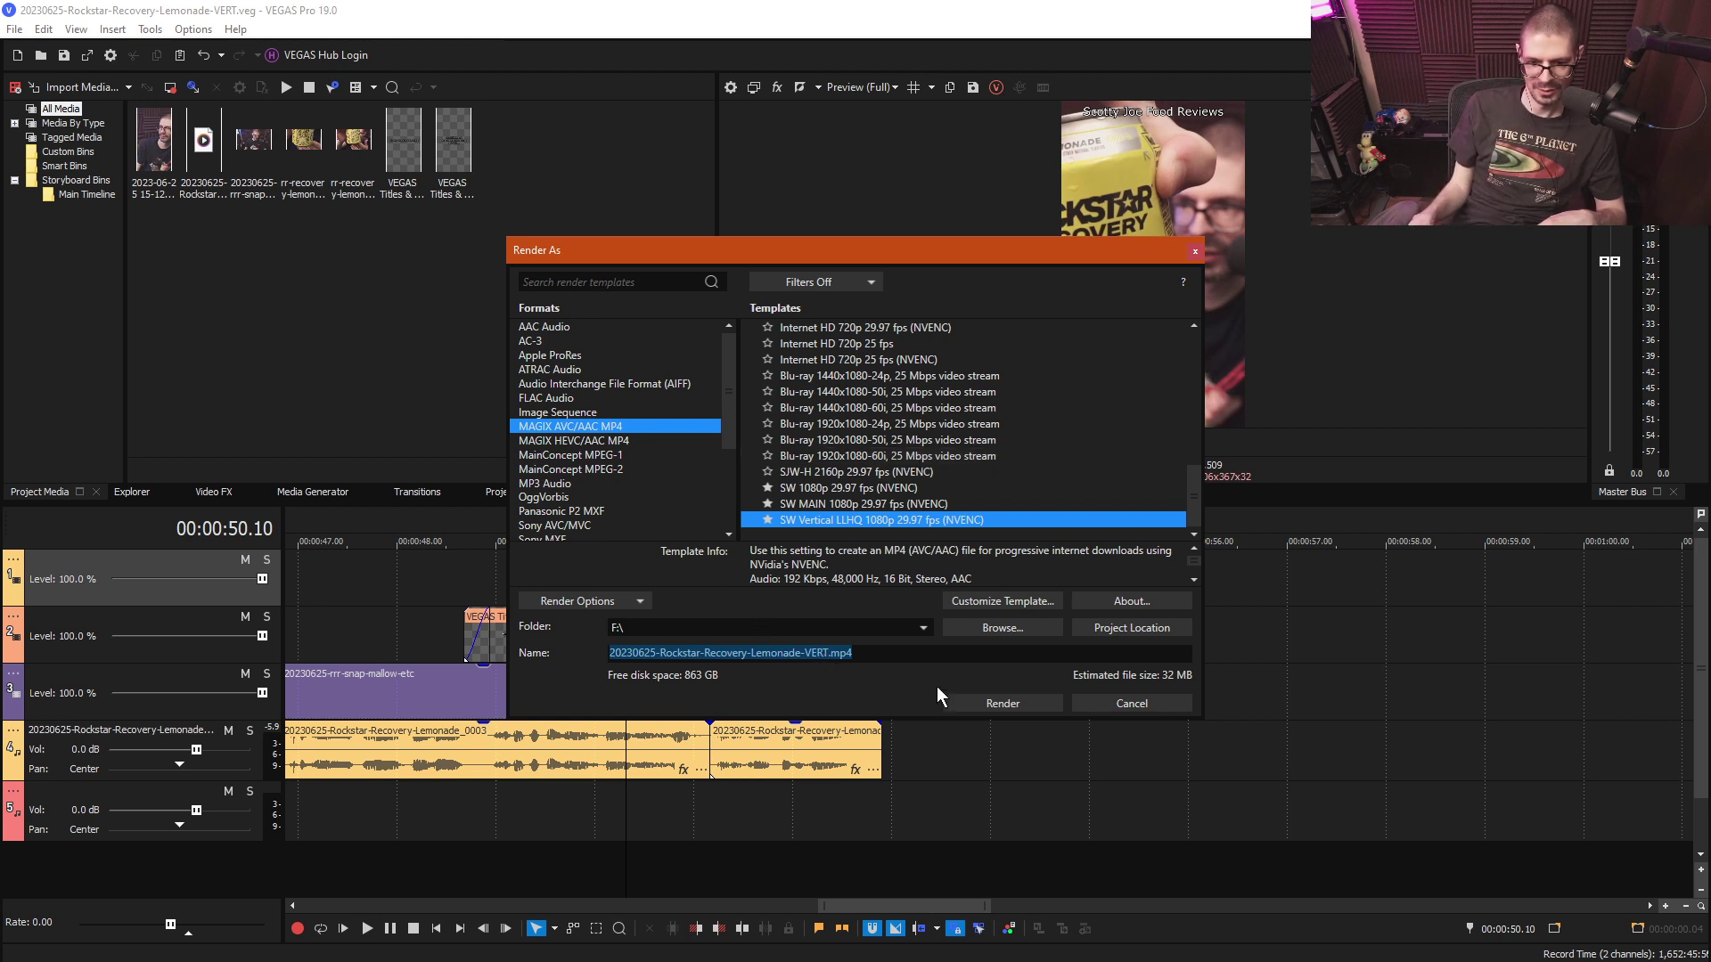
click(1030, 704)
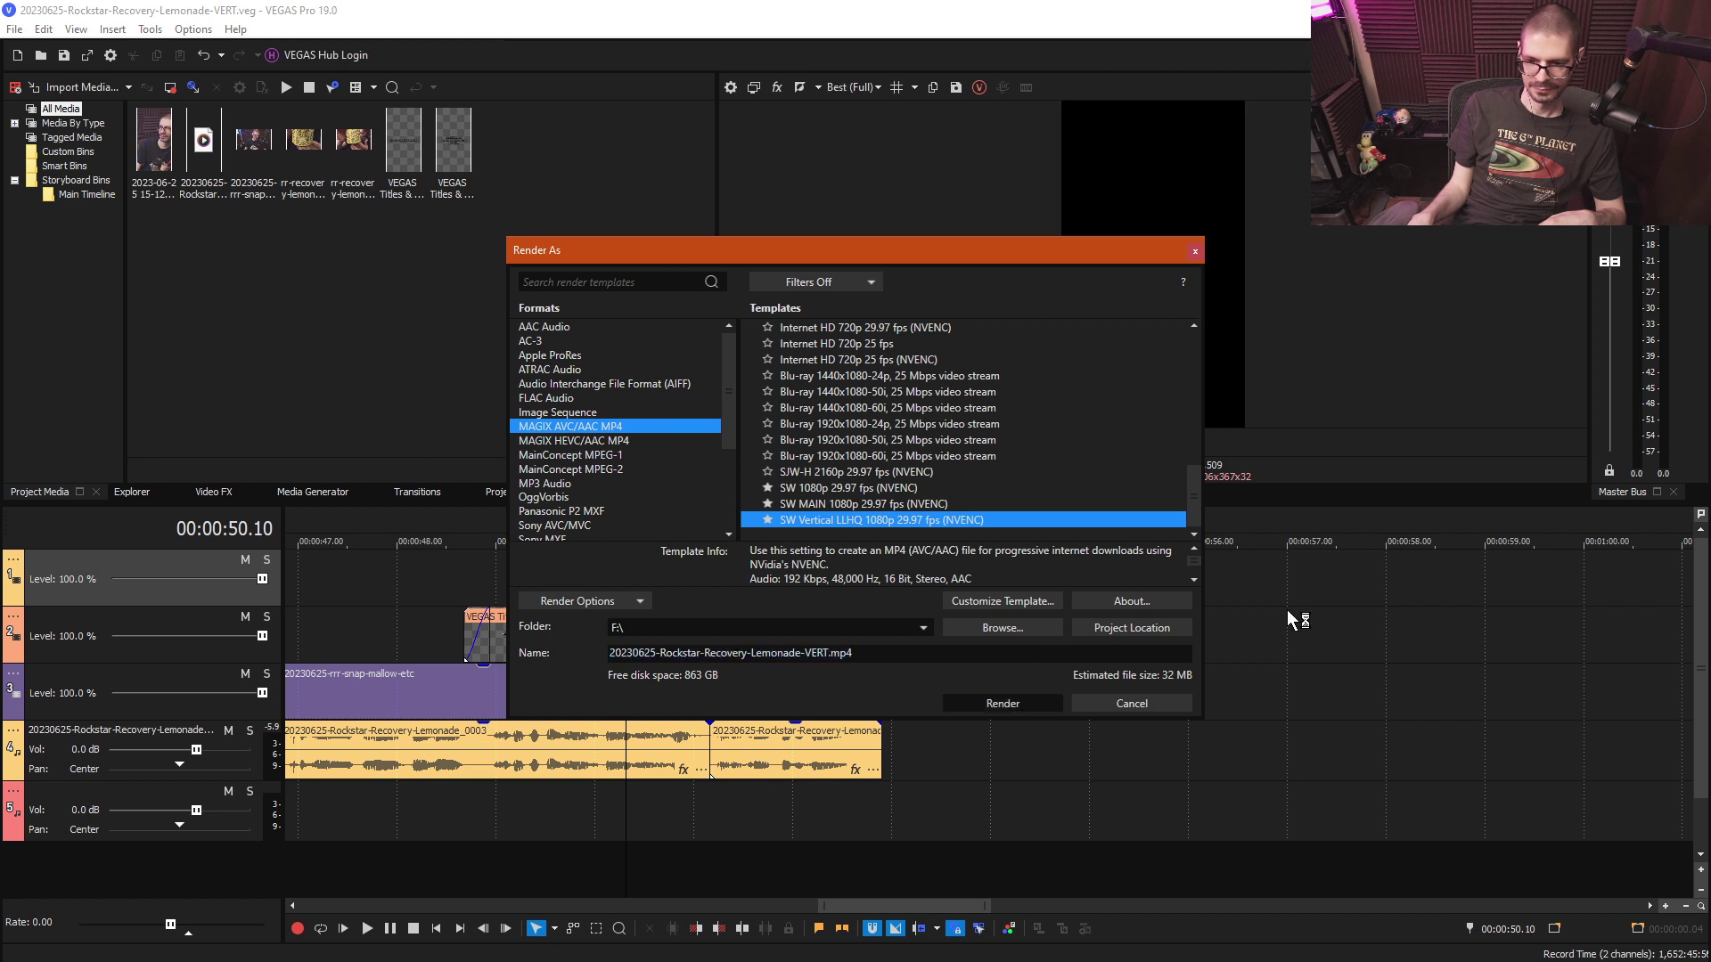
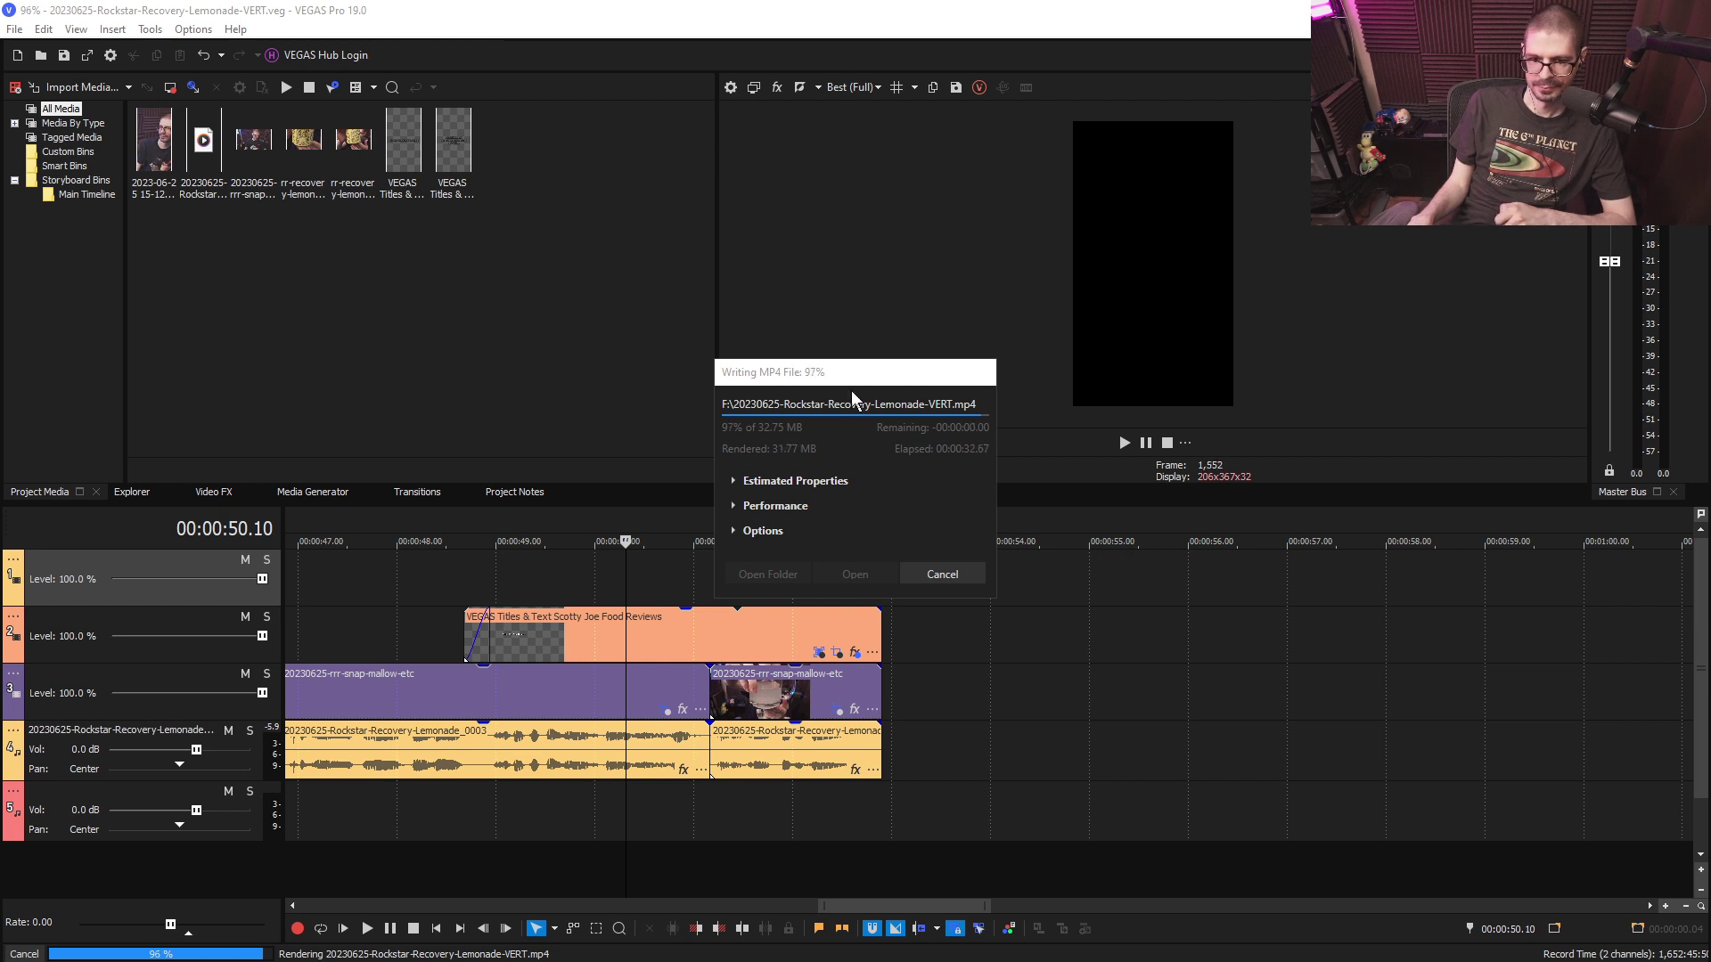
- Dismiss the finished render dialog and close the vertical lemonade review project
click(923, 571)
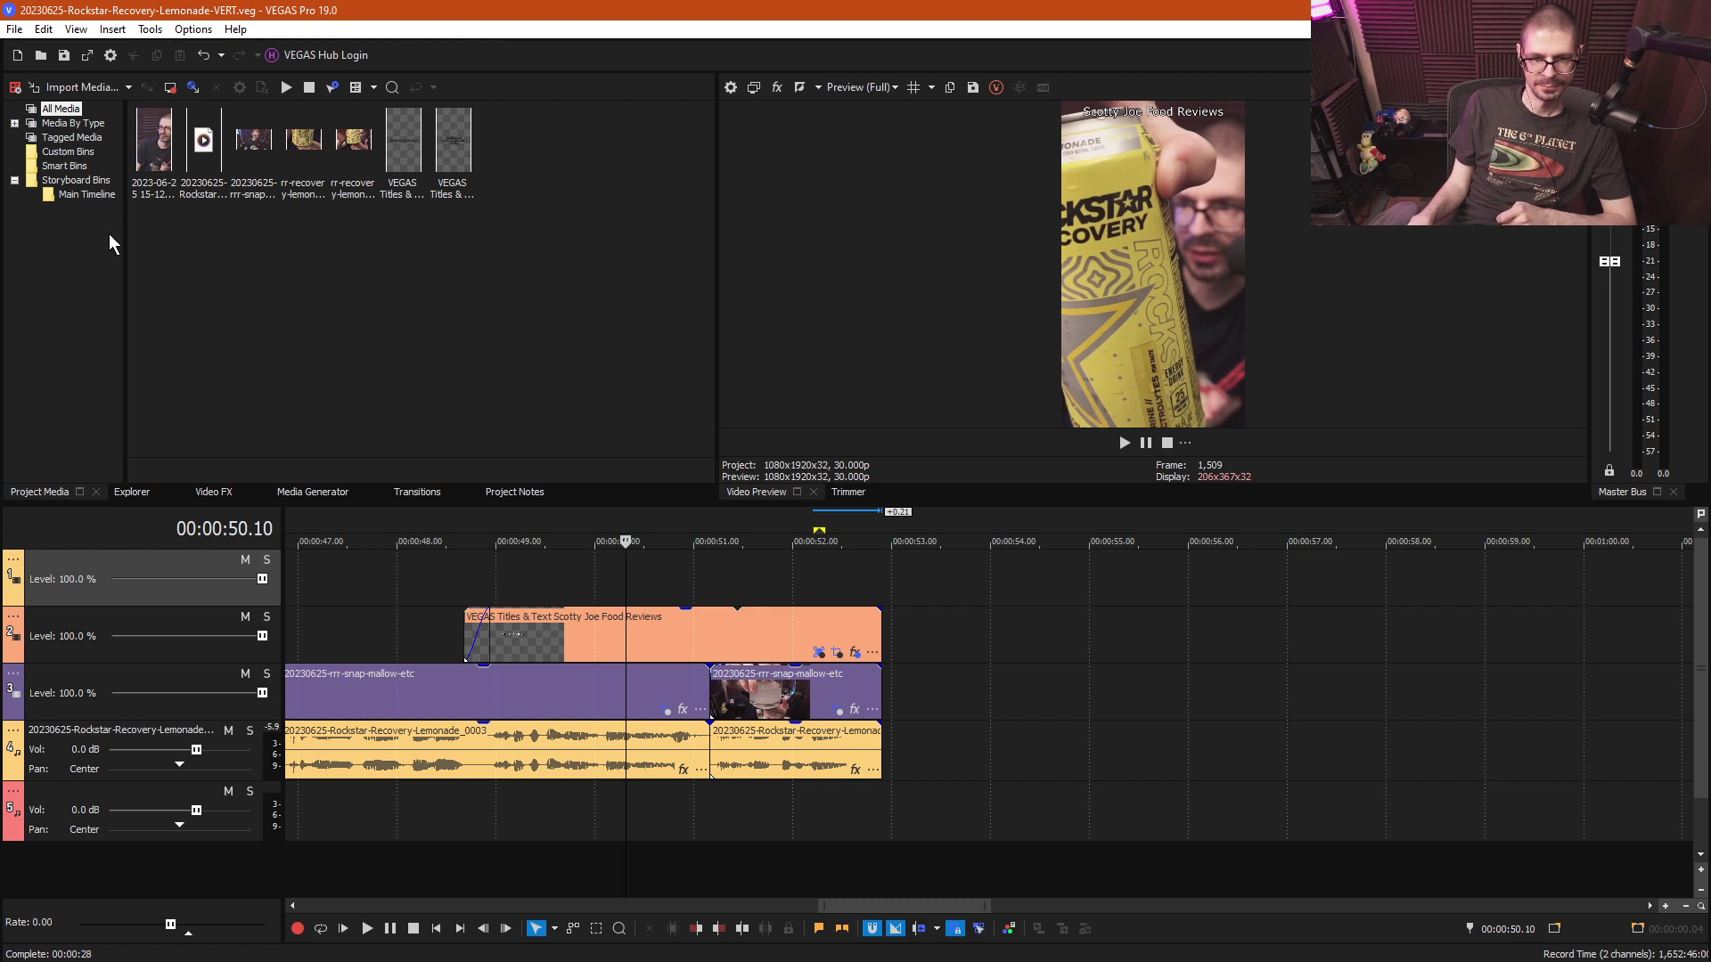
click(14, 29)
click(36, 89)
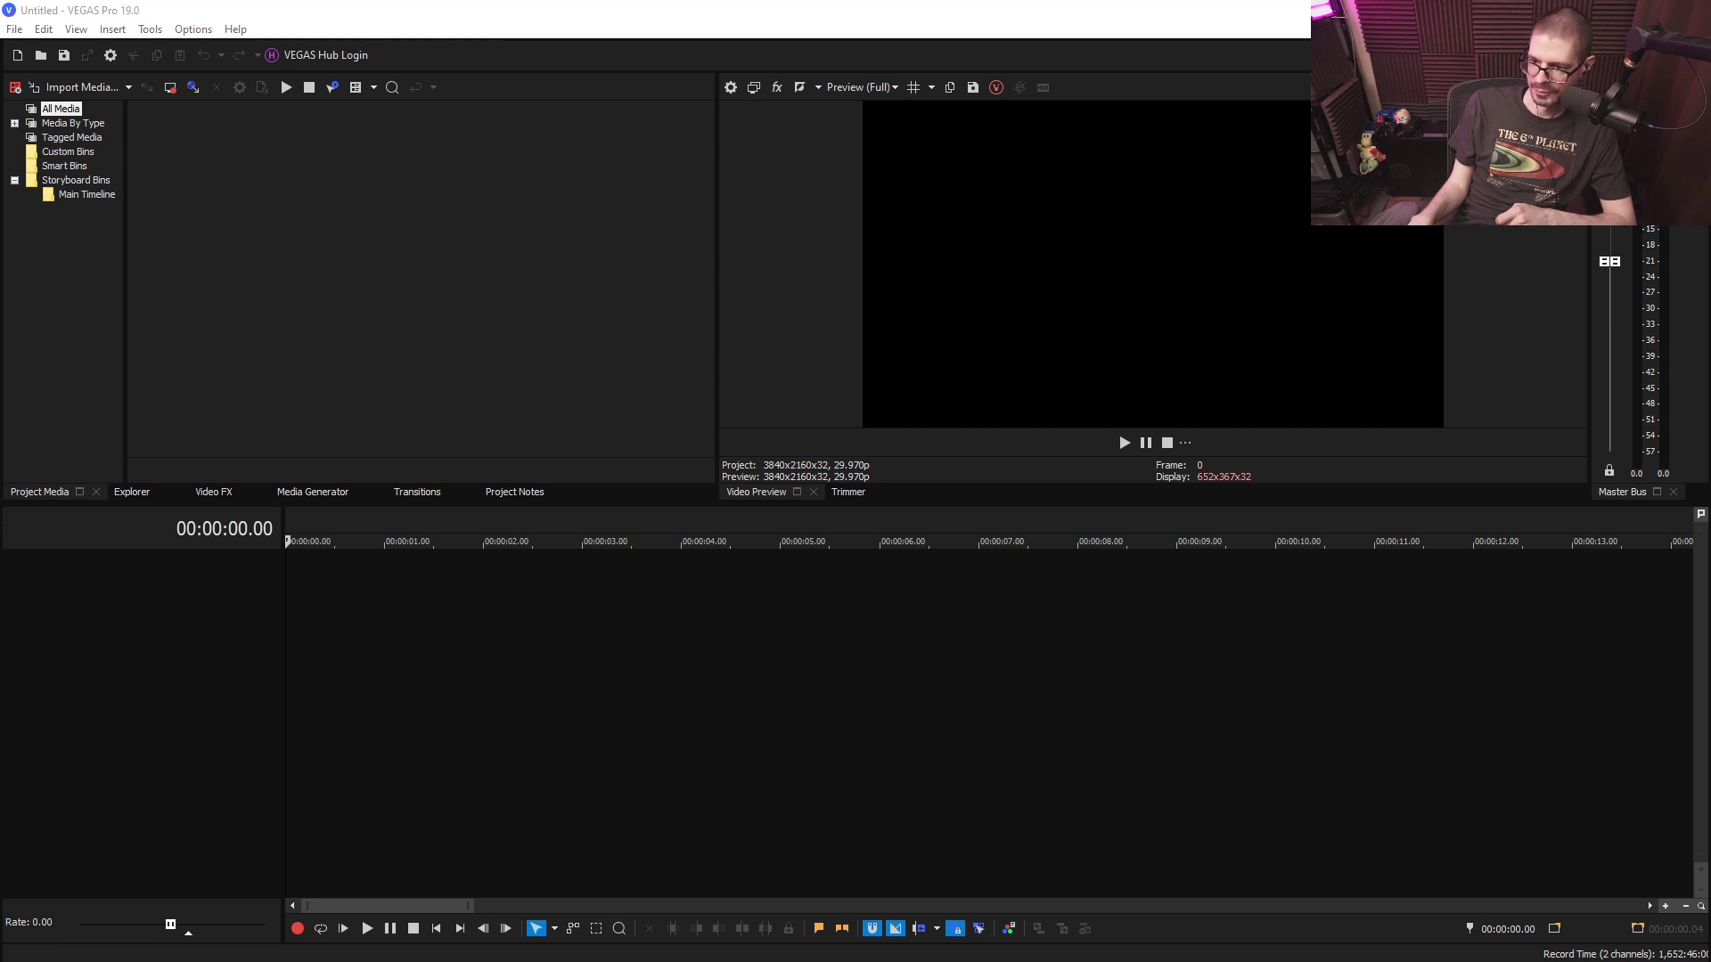
- Import the rendered 20230625-Rockstar-Recovery-Lemonade-VERT.mp4 into an empty project and place it at the timeline's start, matching the project video settings to it
drag(1179, 379, 600, 271)
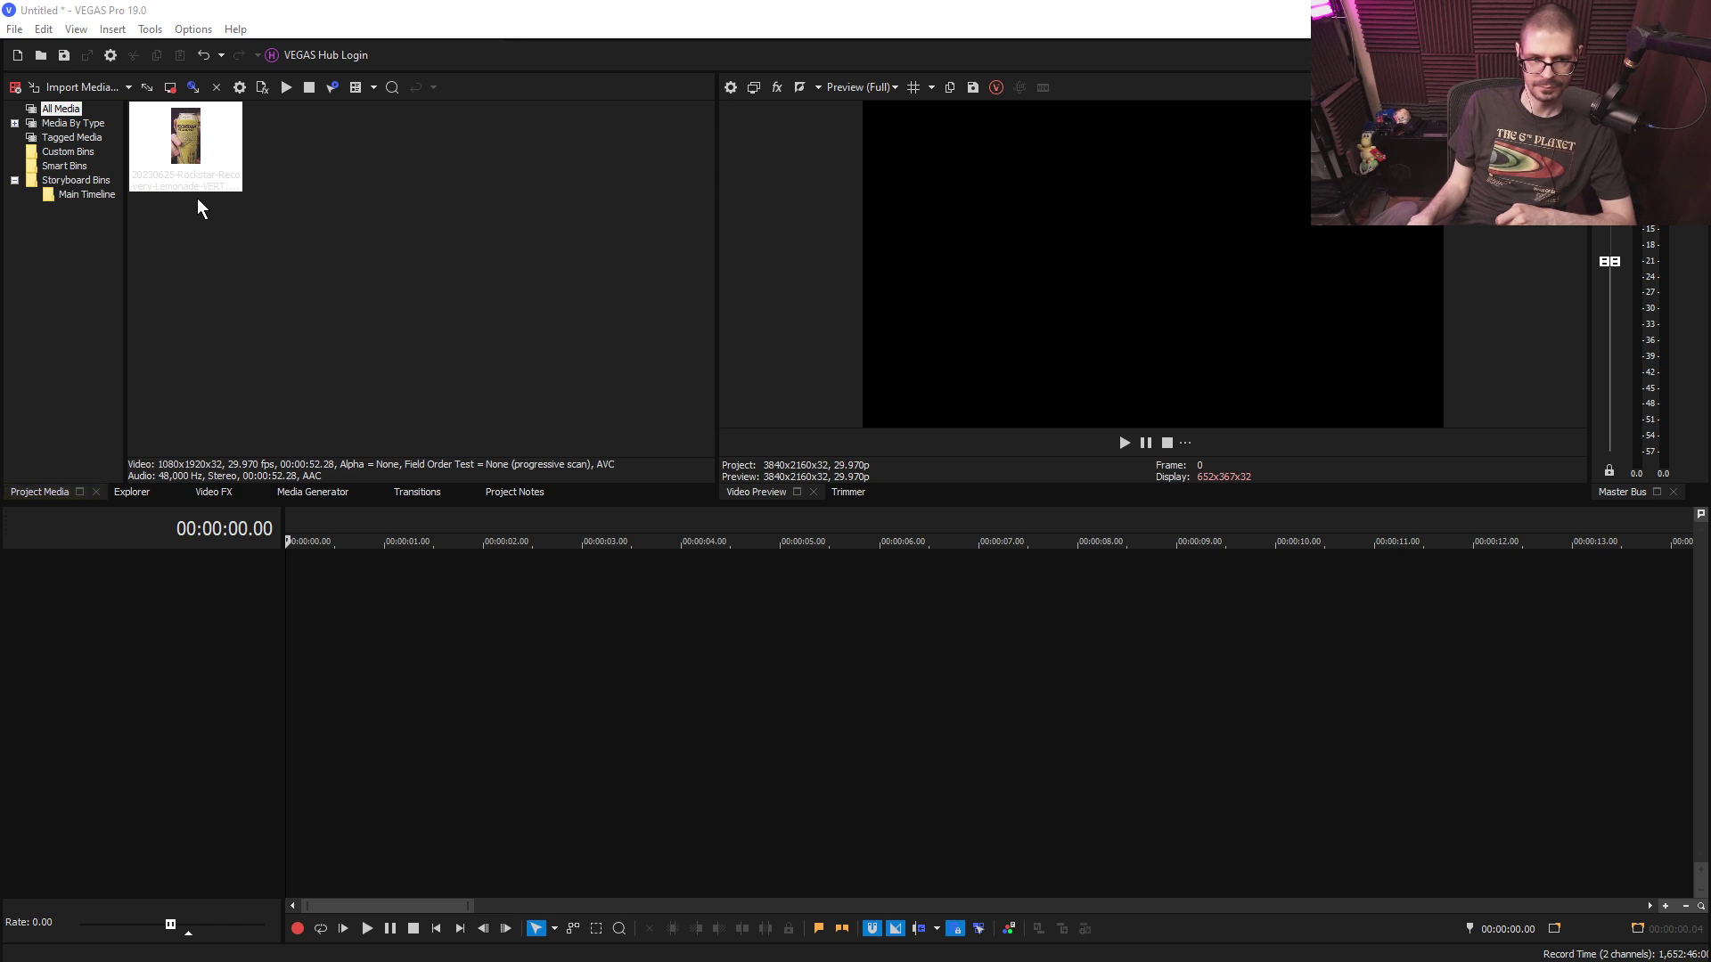
drag(199, 205, 477, 580)
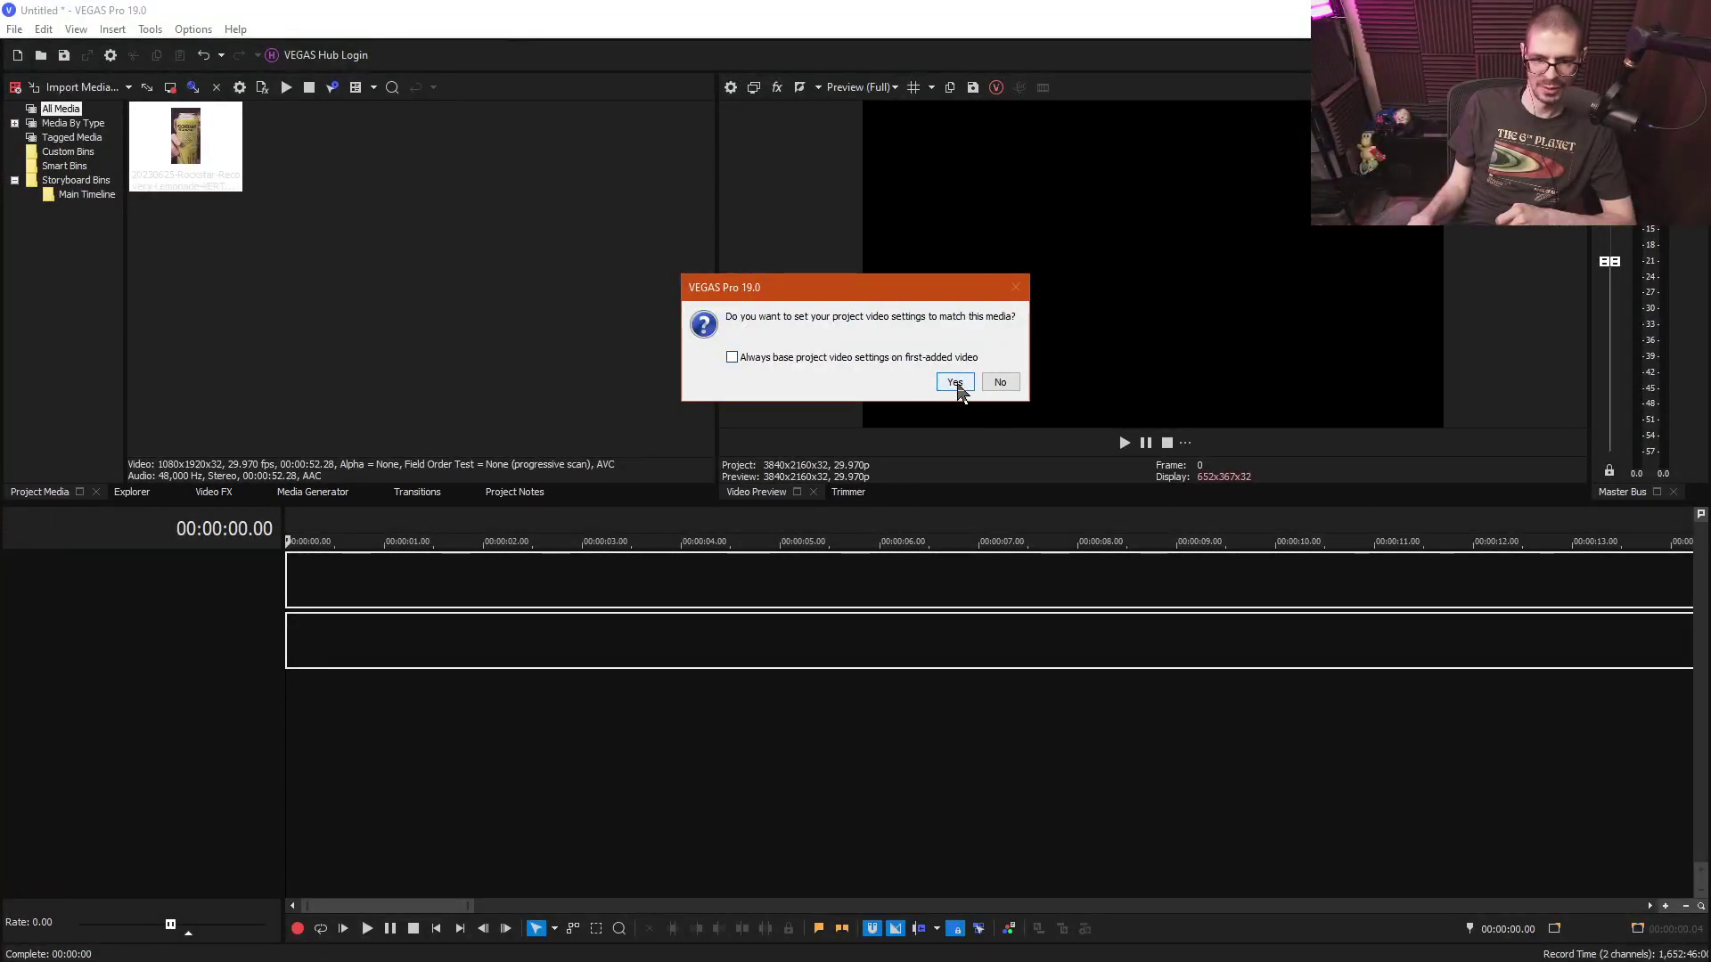
click(955, 382)
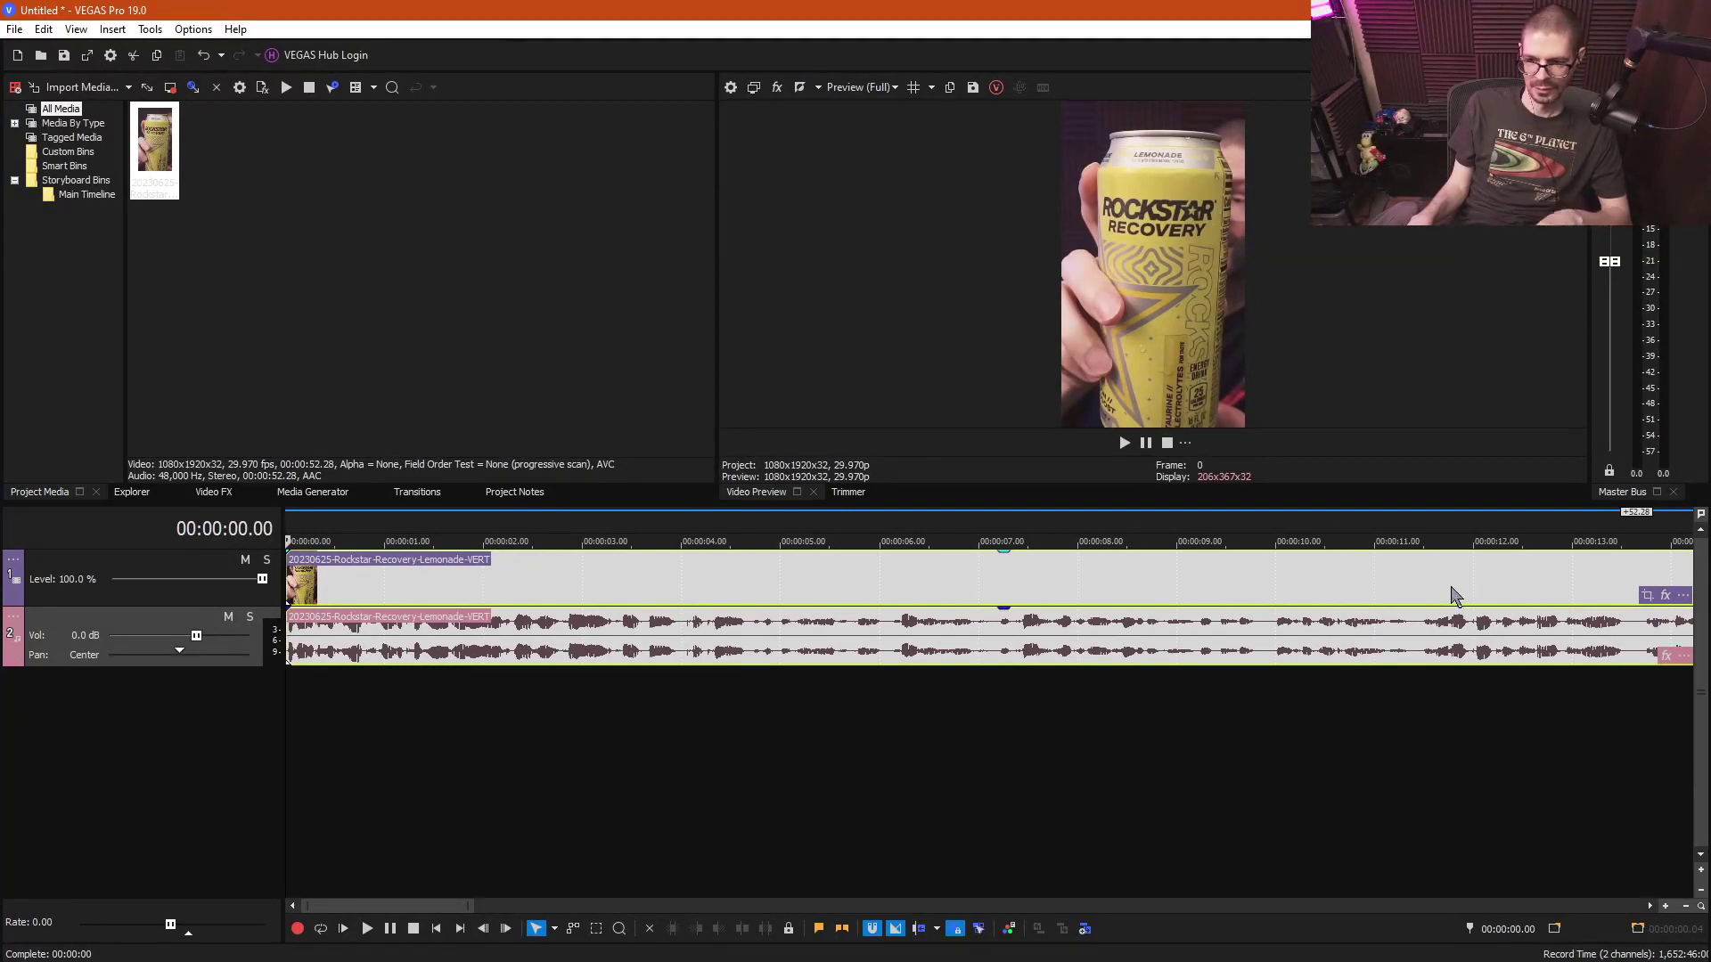
- Play back the final seconds of the rendered video
click(1497, 588)
scroll(1461, 600, down, 5)
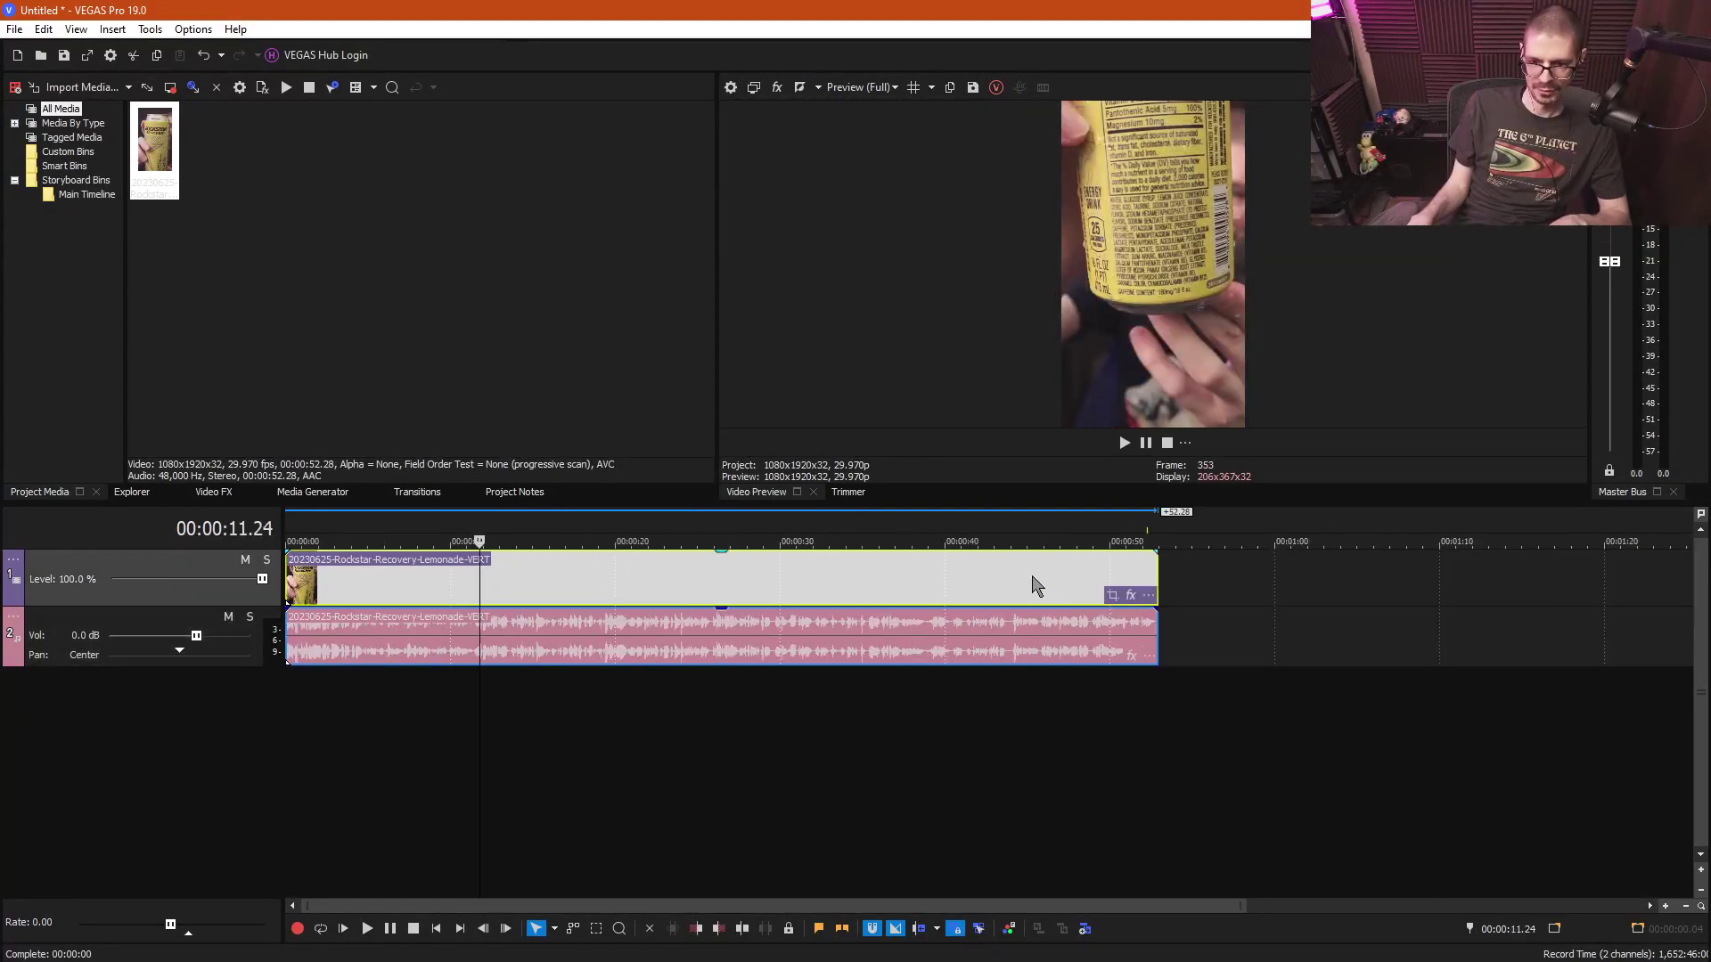
click(1031, 583)
key(space)
scroll(1473, 615, up, 4)
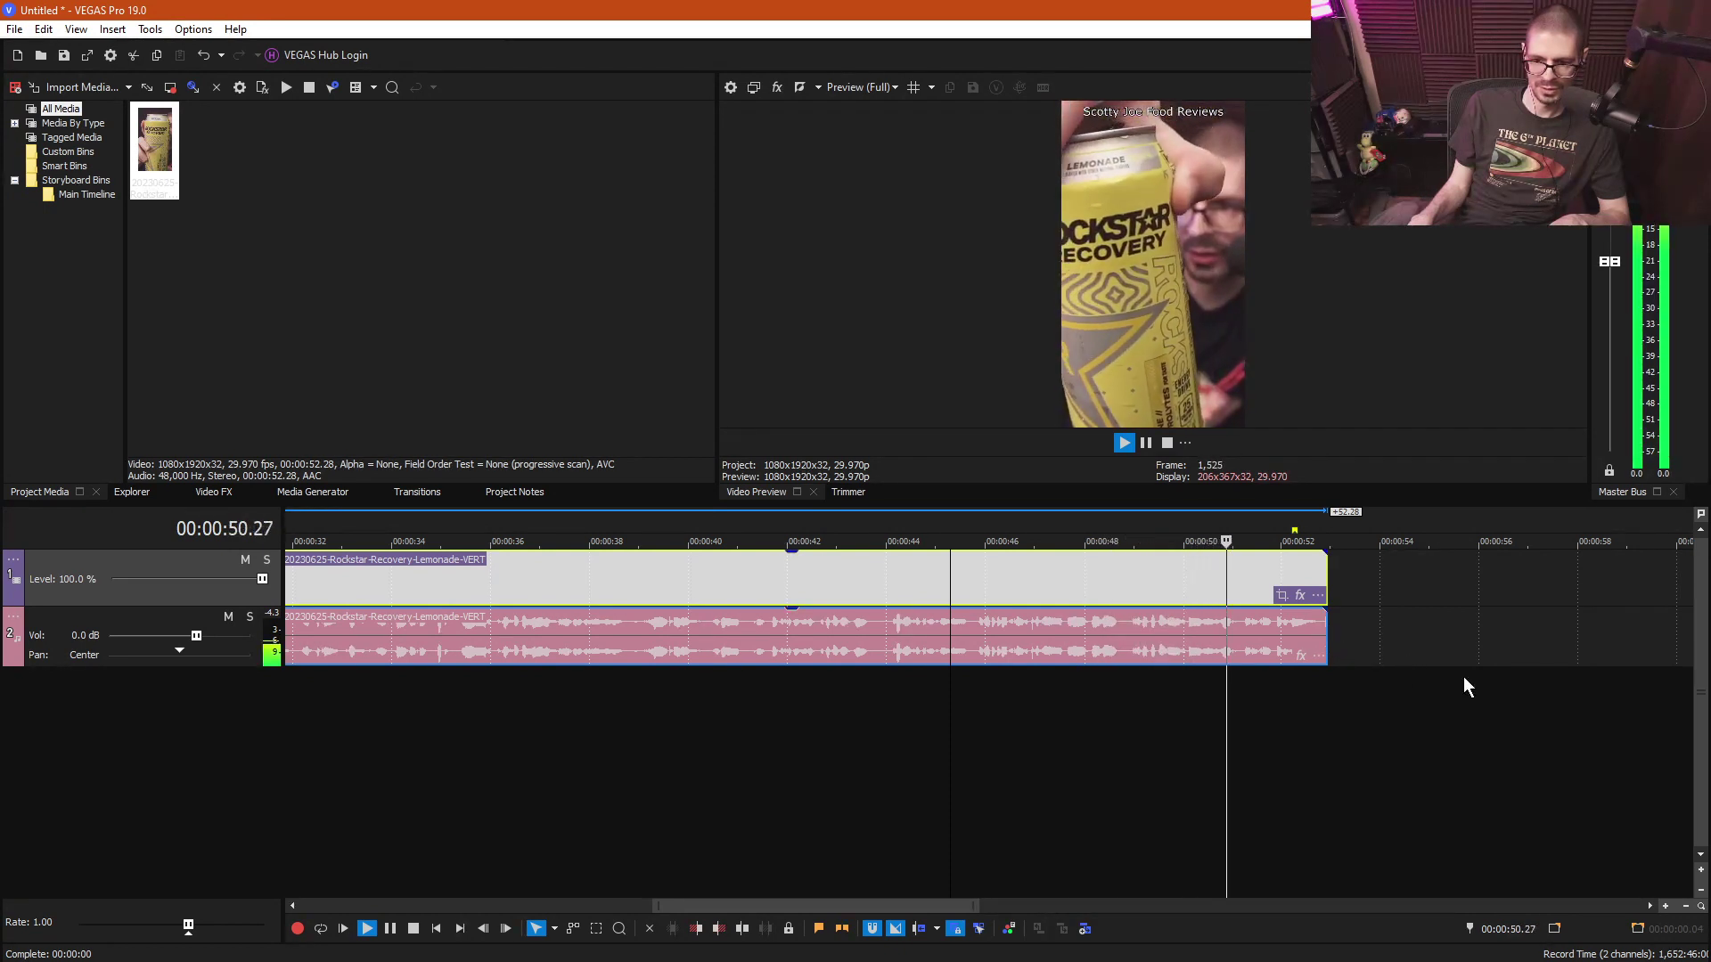
scroll(1452, 676, up, 3)
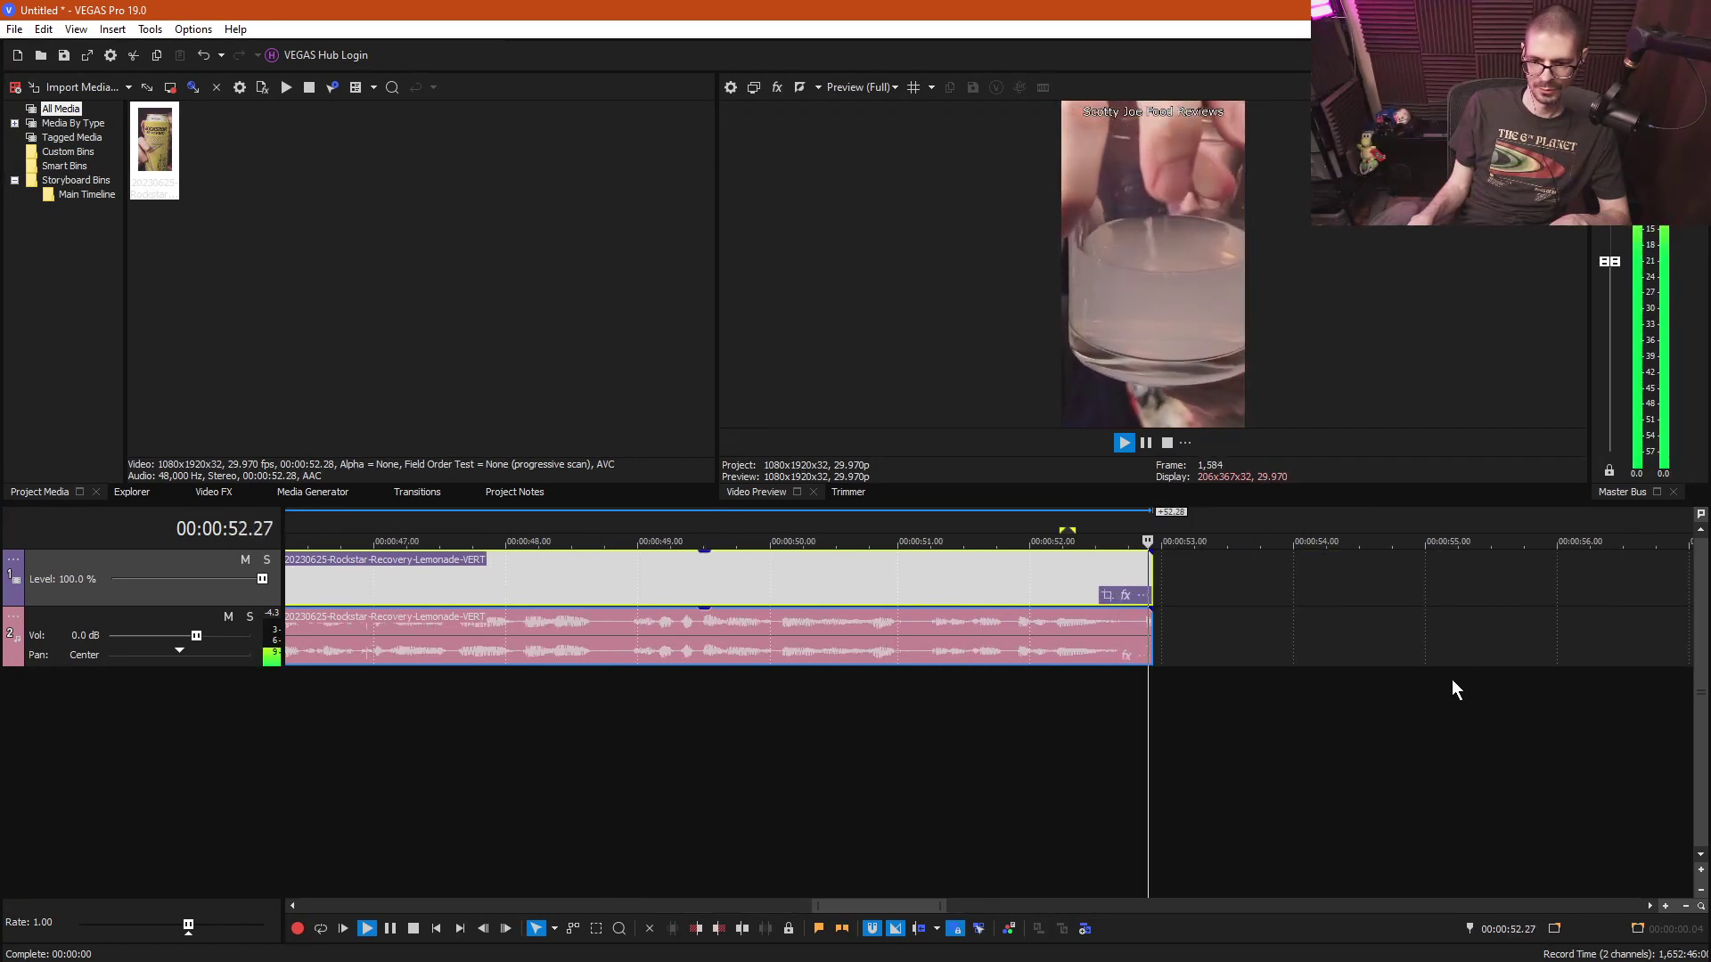
- Replay the last fraction of a second of the rendered clip and check the sound at its very end
click(1143, 641)
scroll(1146, 652, up, 2)
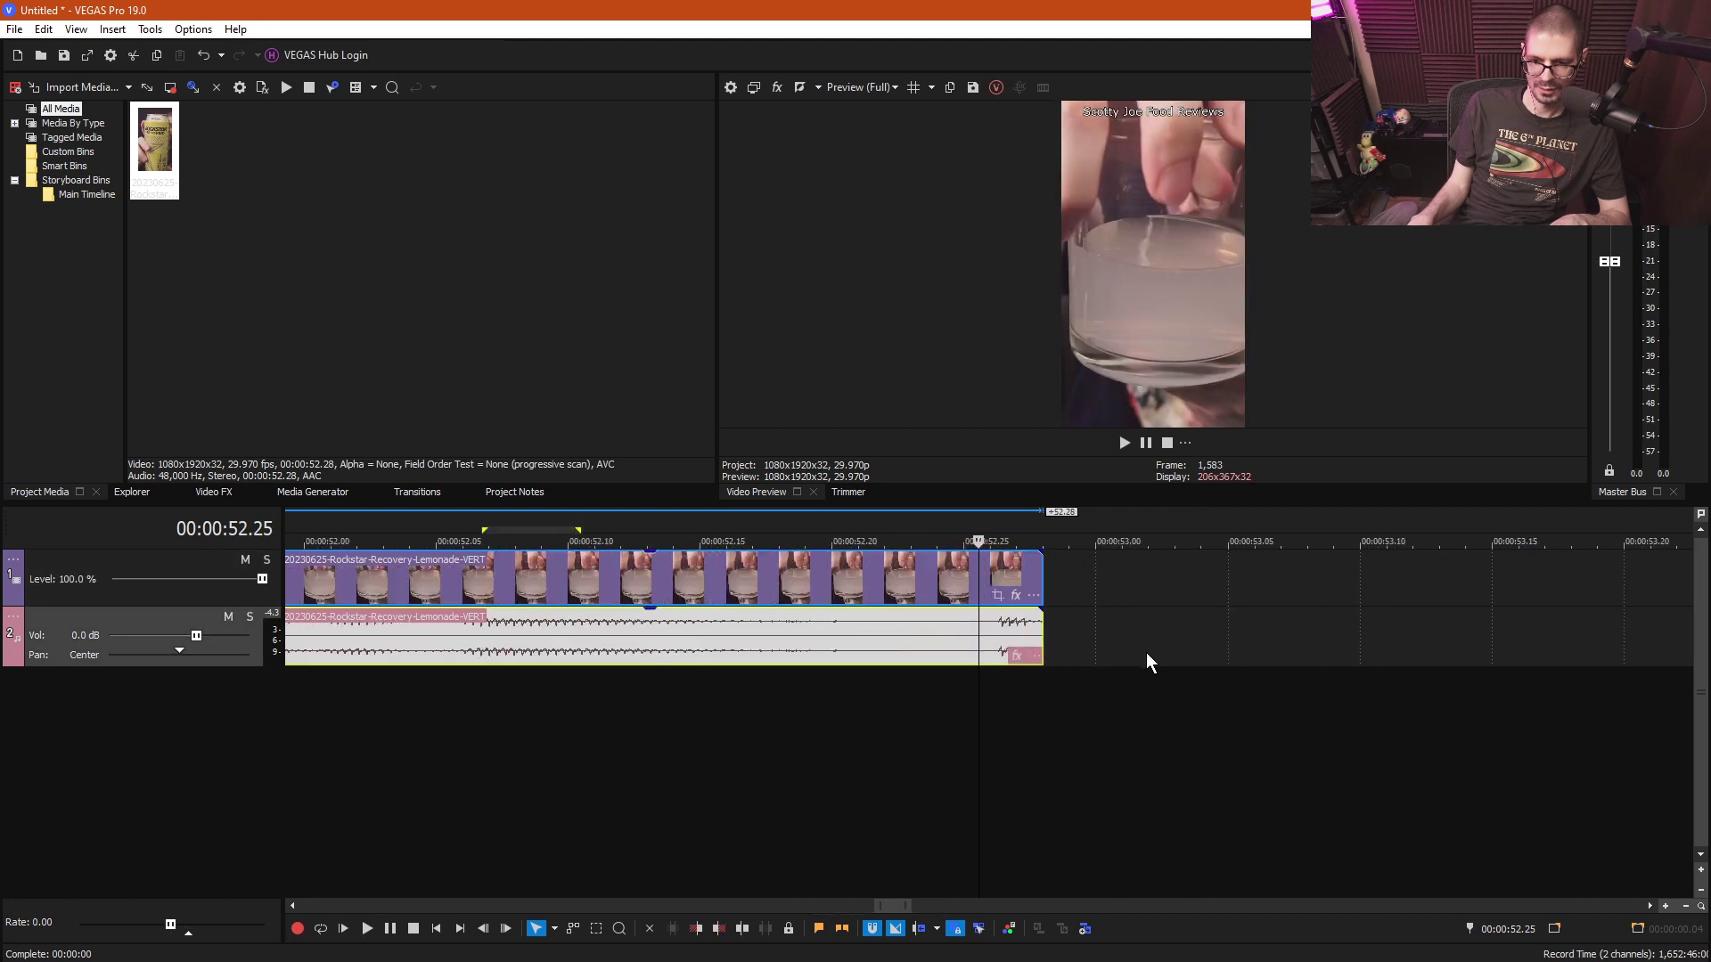
key(space)
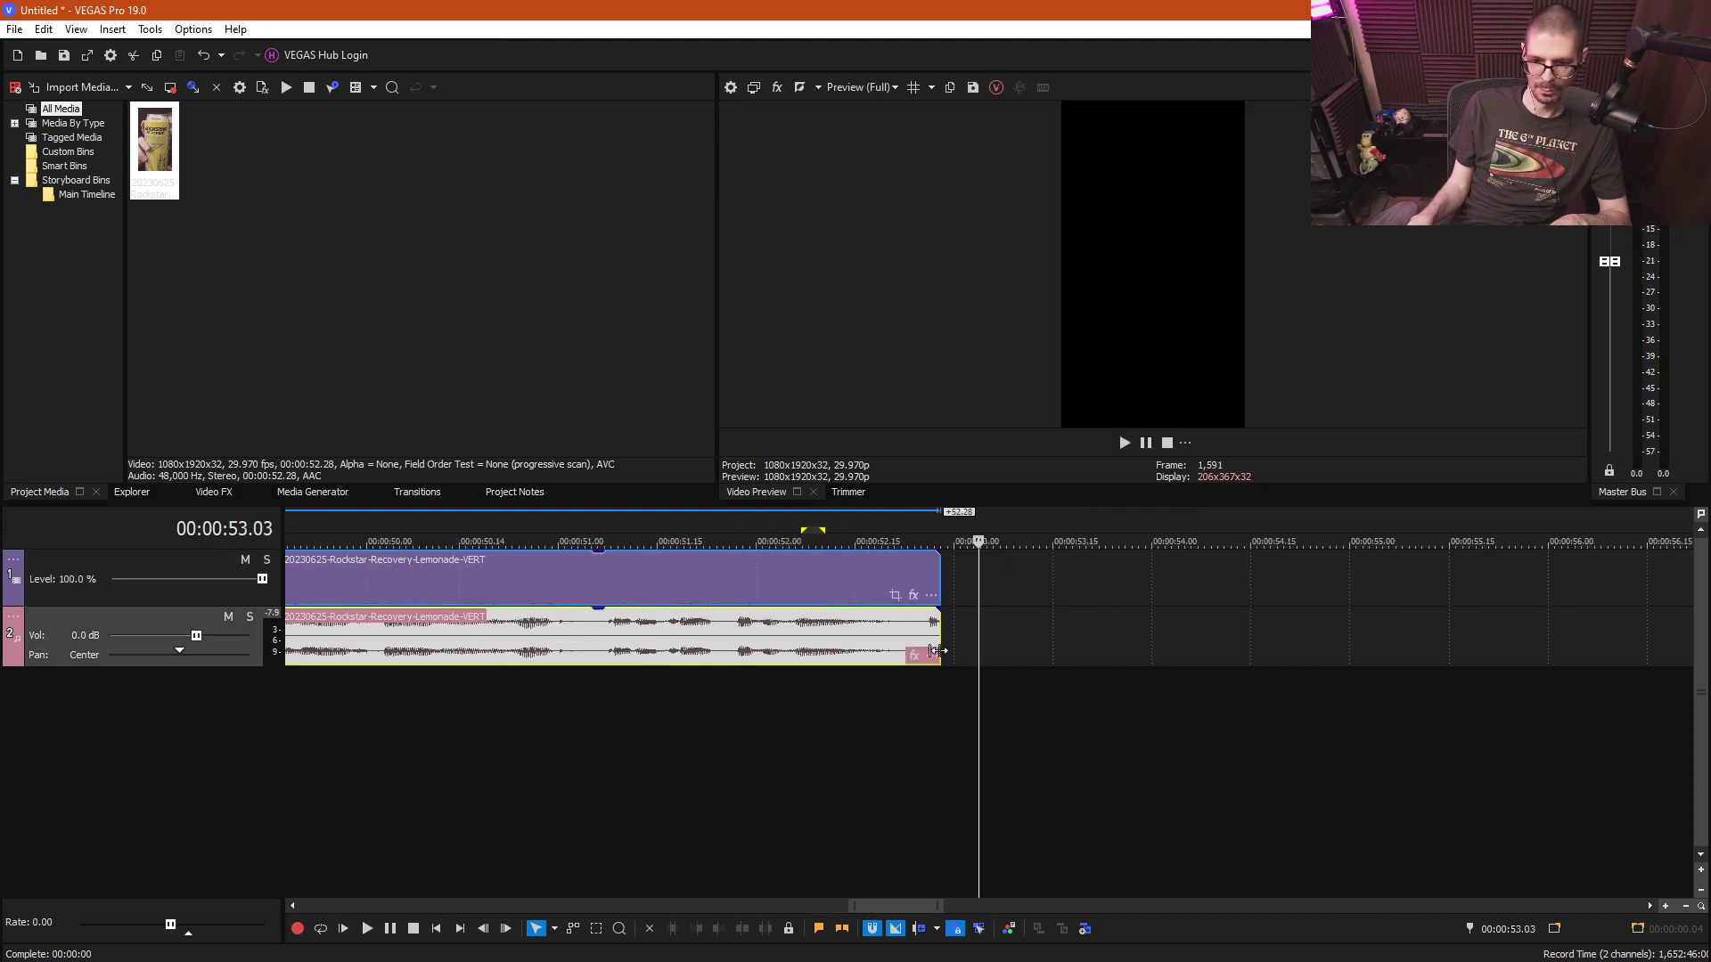
click(864, 646)
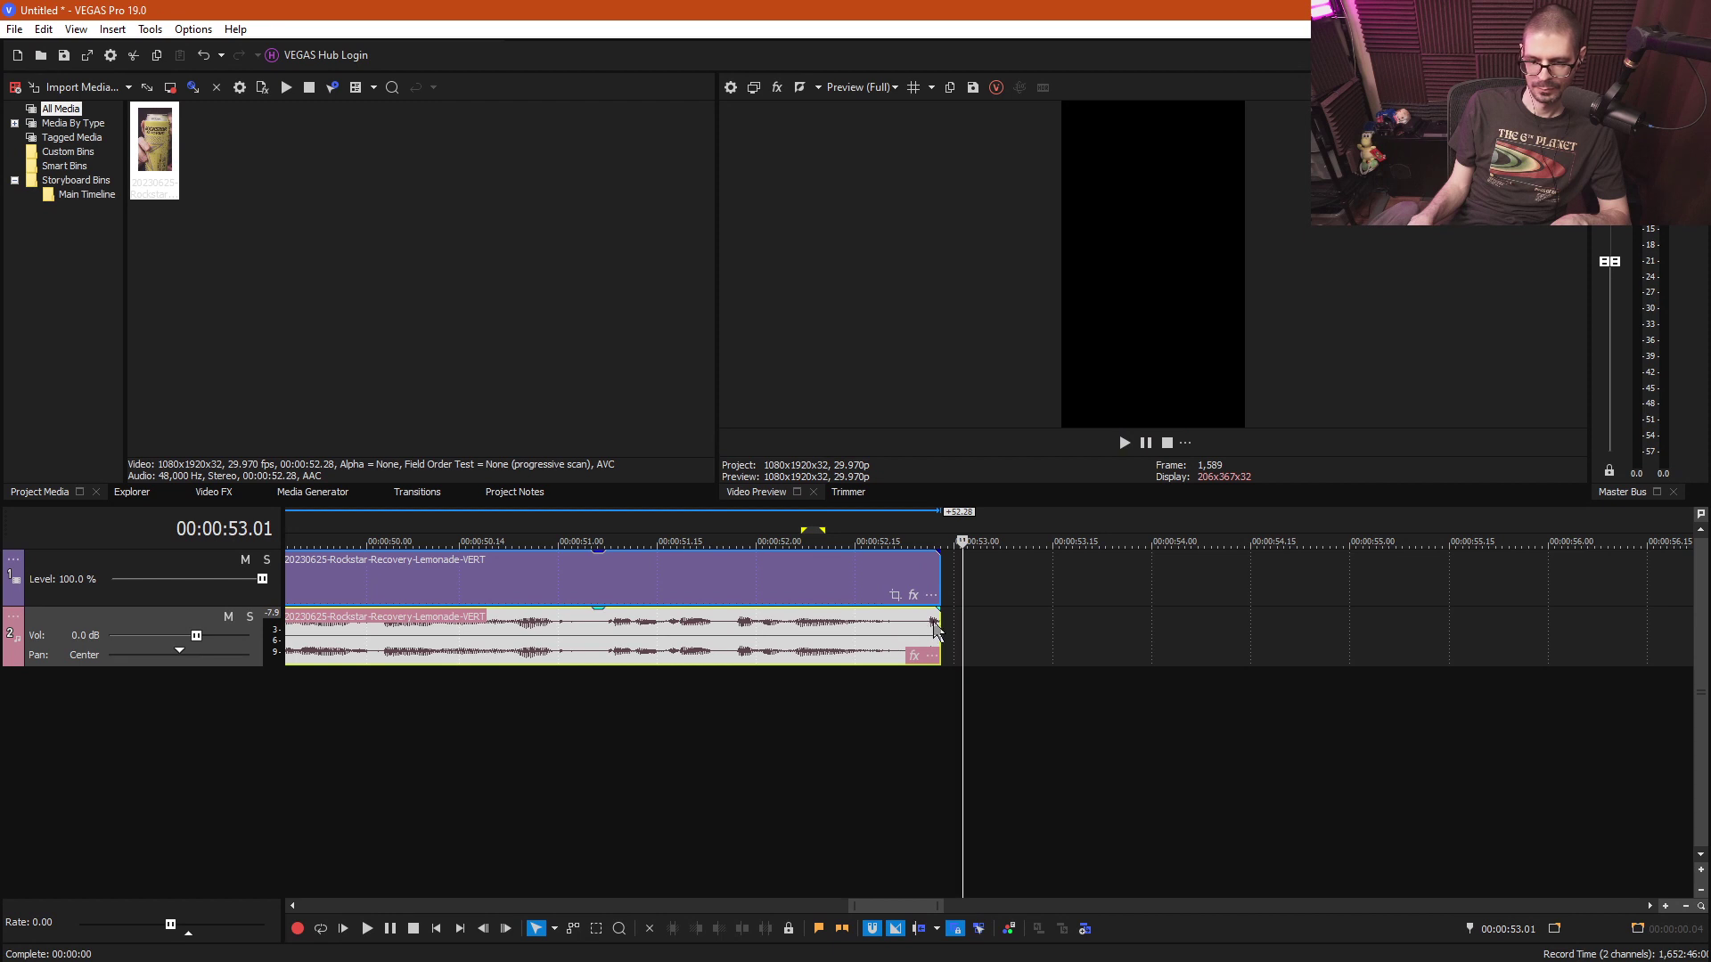
click(910, 631)
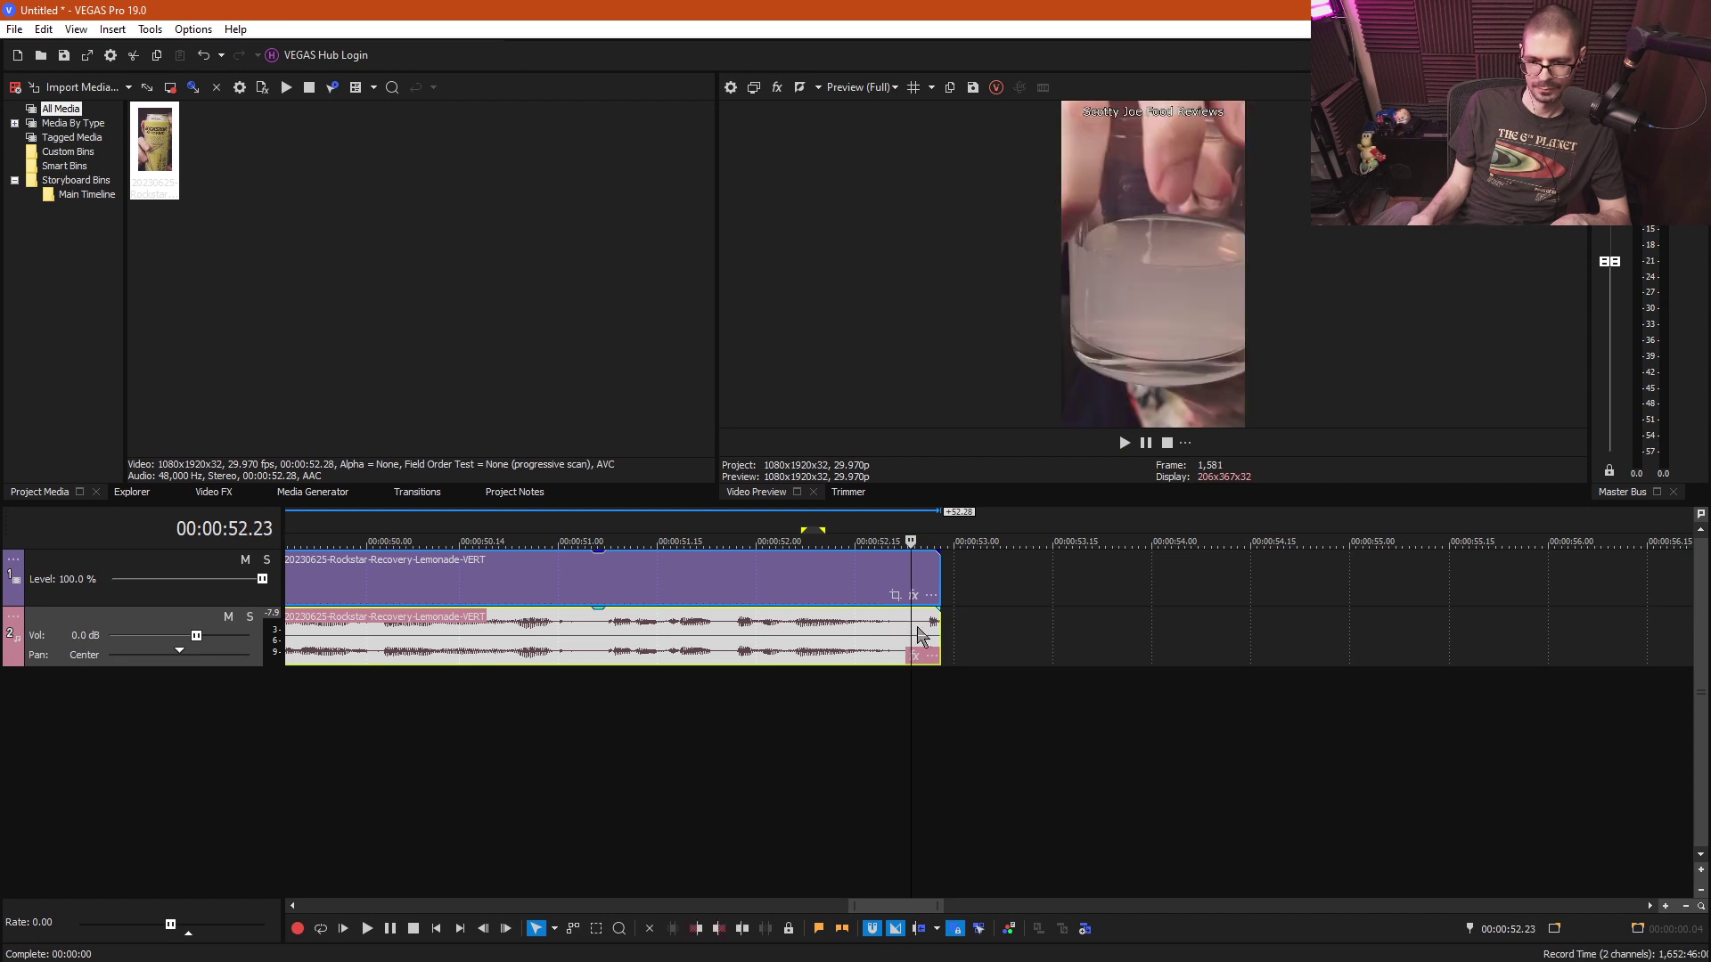
key(space)
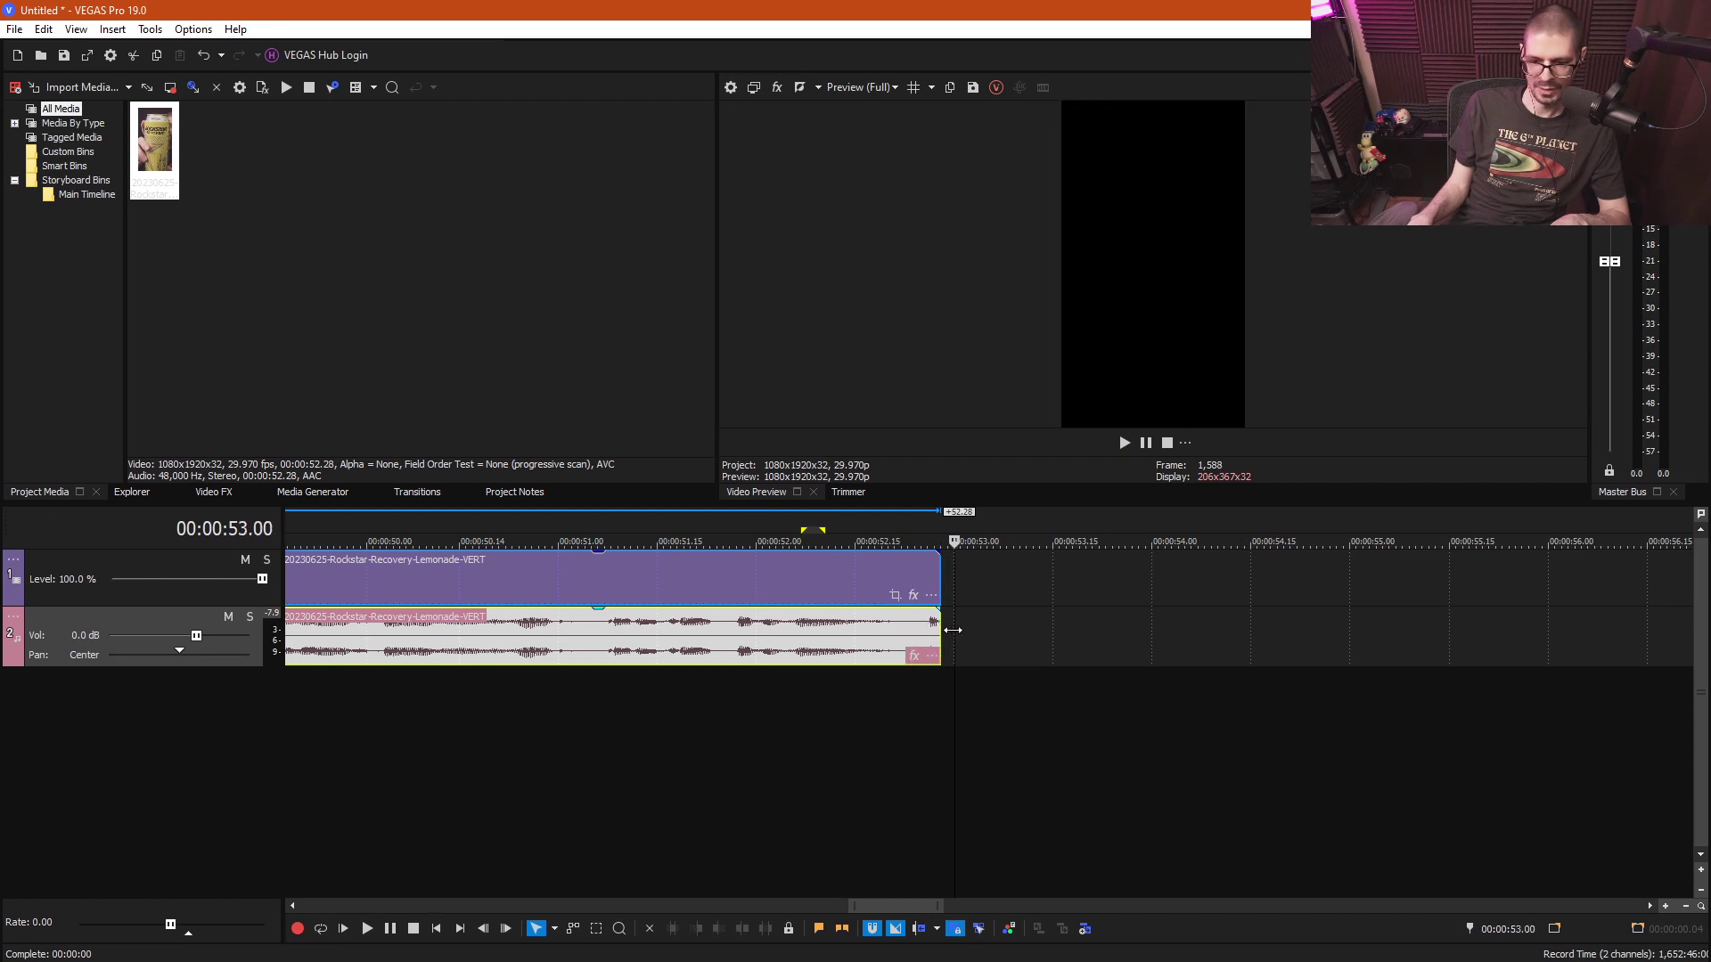
key(space)
key(space)
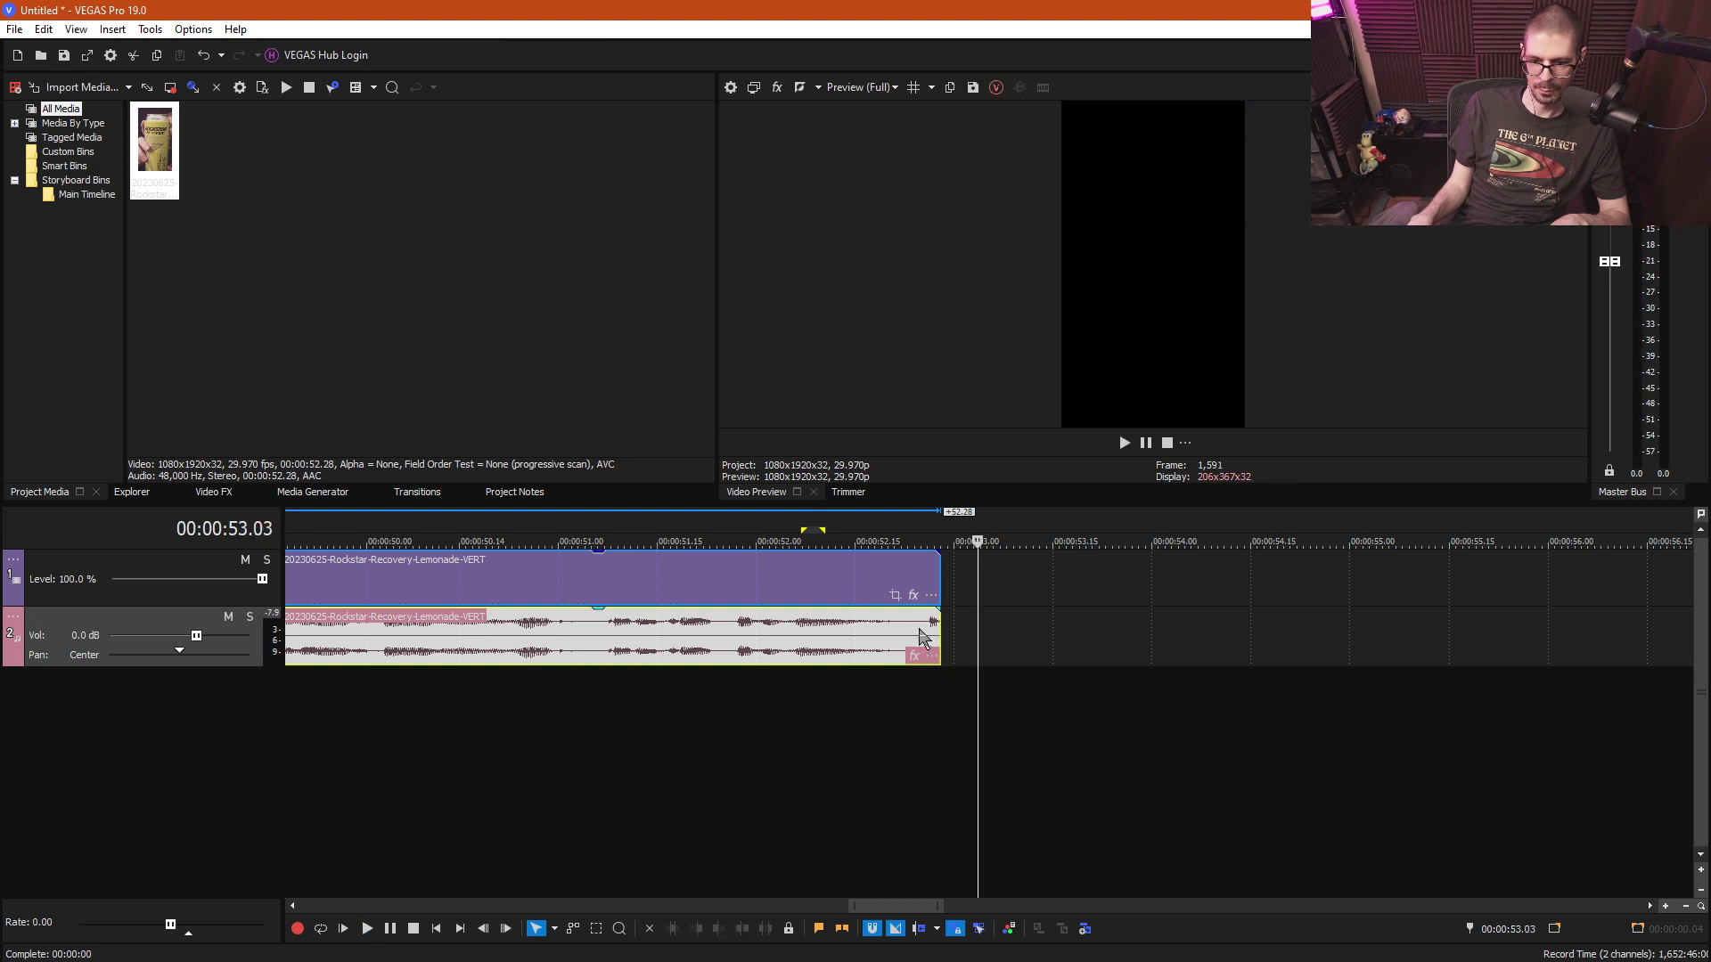
click(918, 629)
- Delete the rendered clip from the timeline and close the untitled project
click(769, 609)
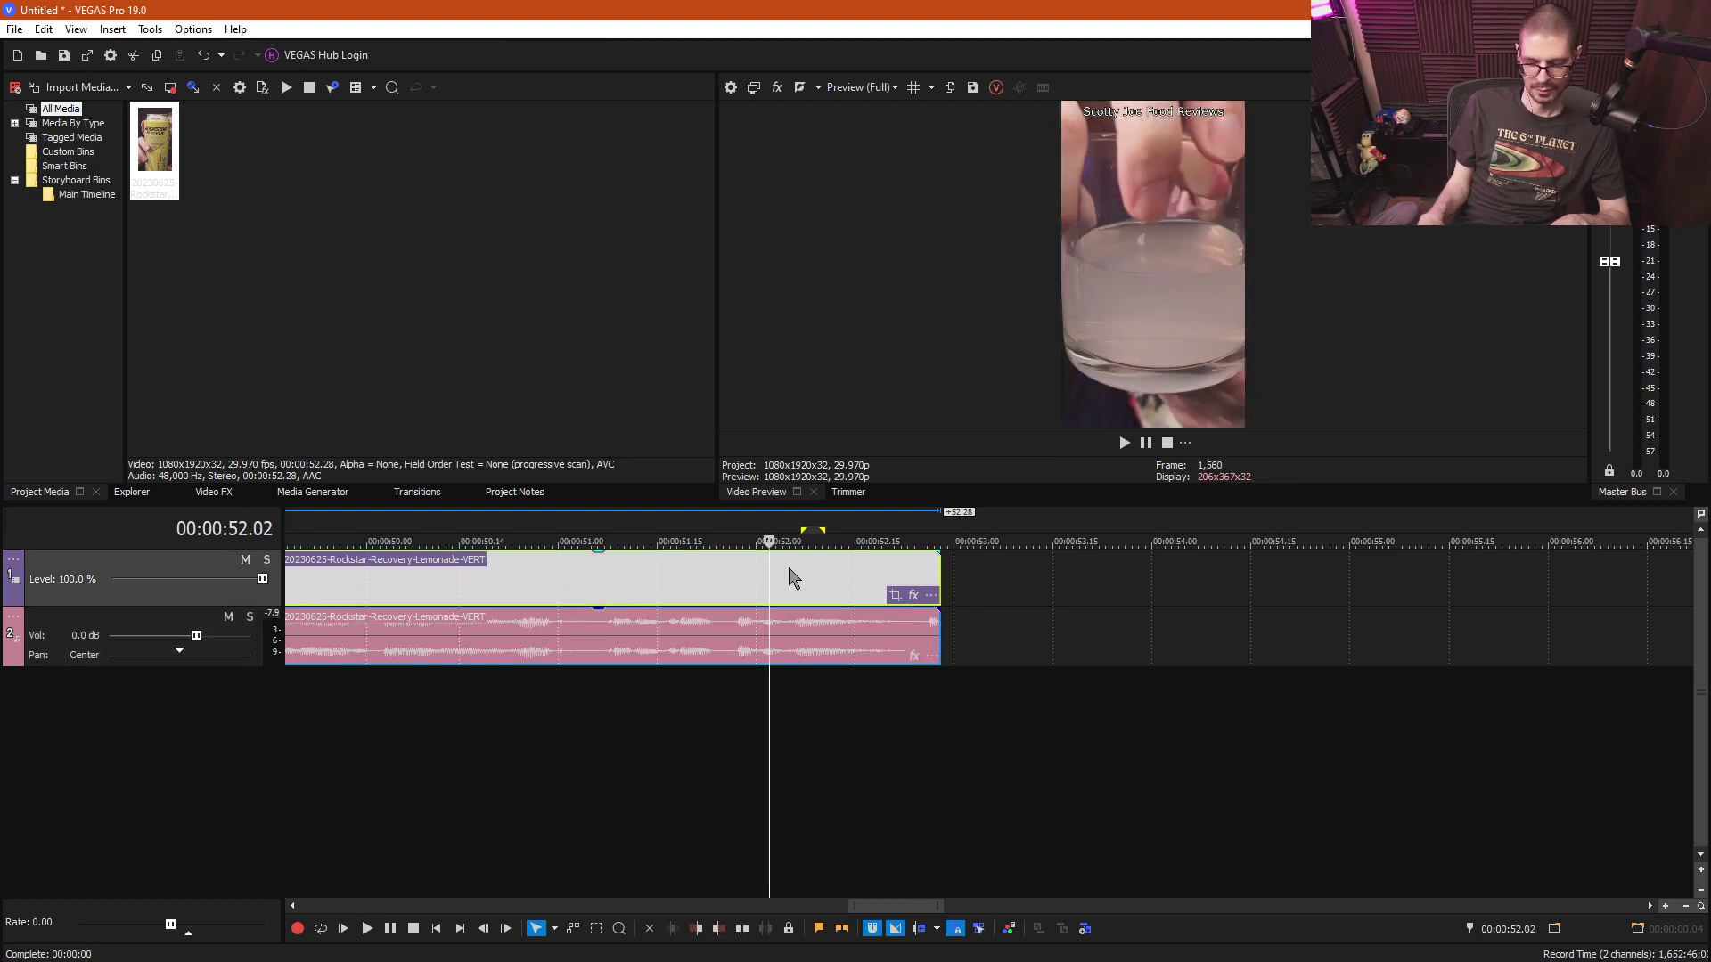
key(Delete)
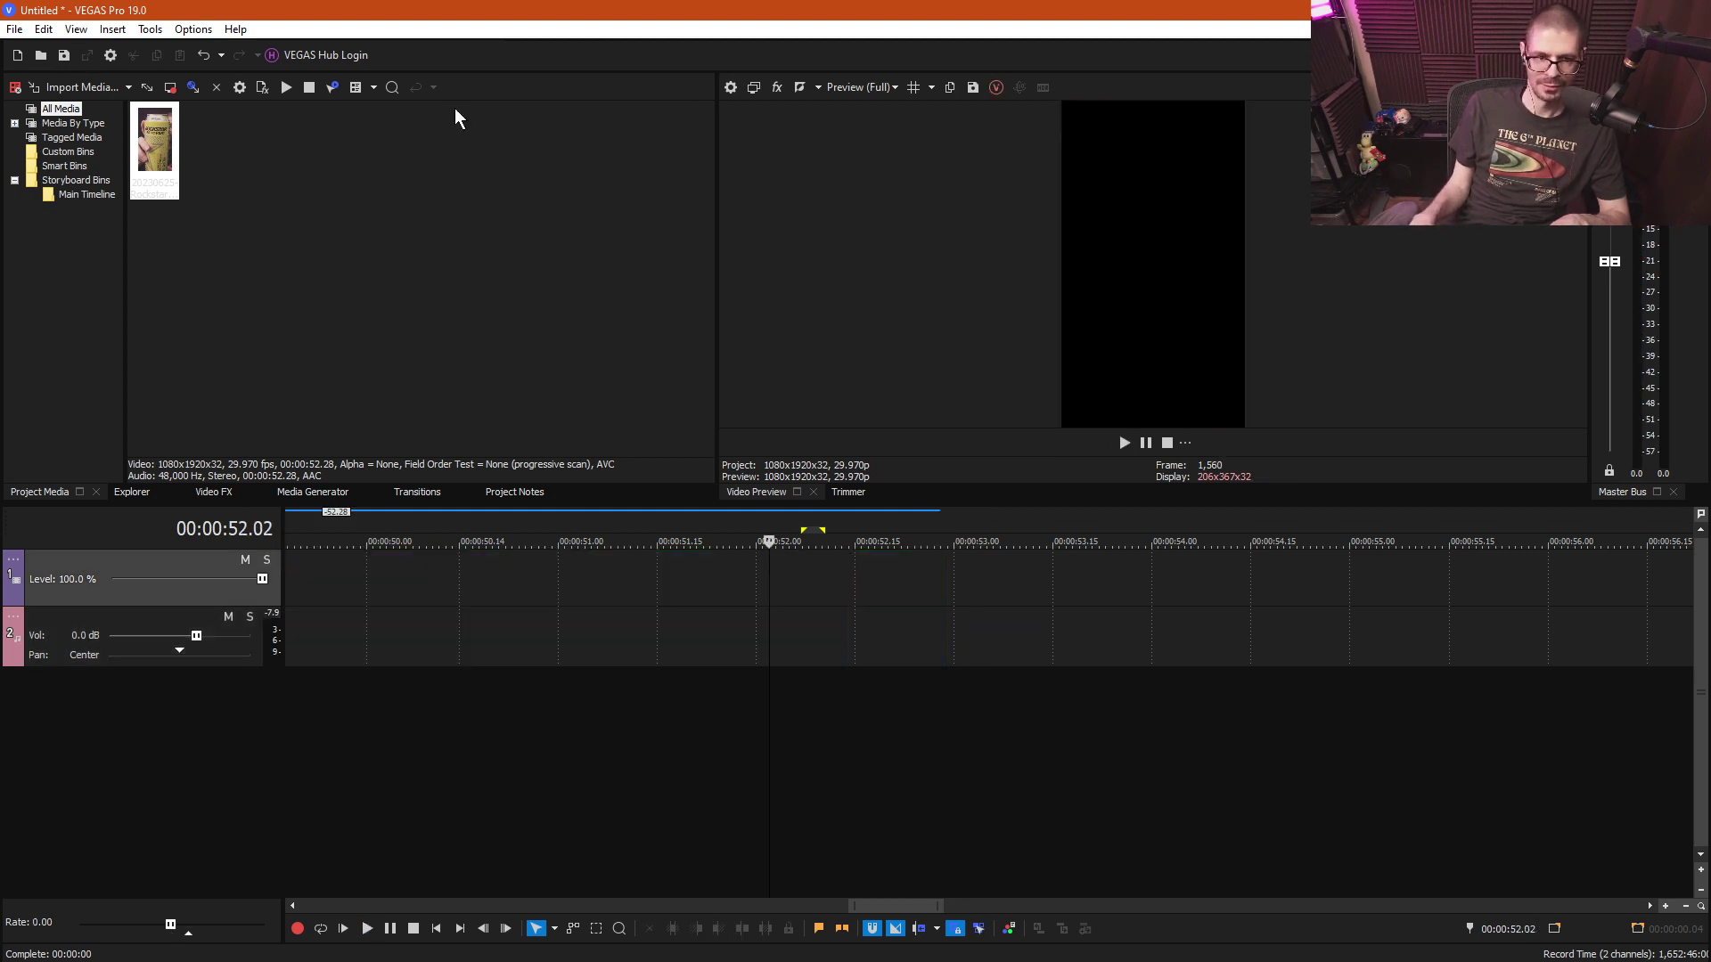
click(13, 30)
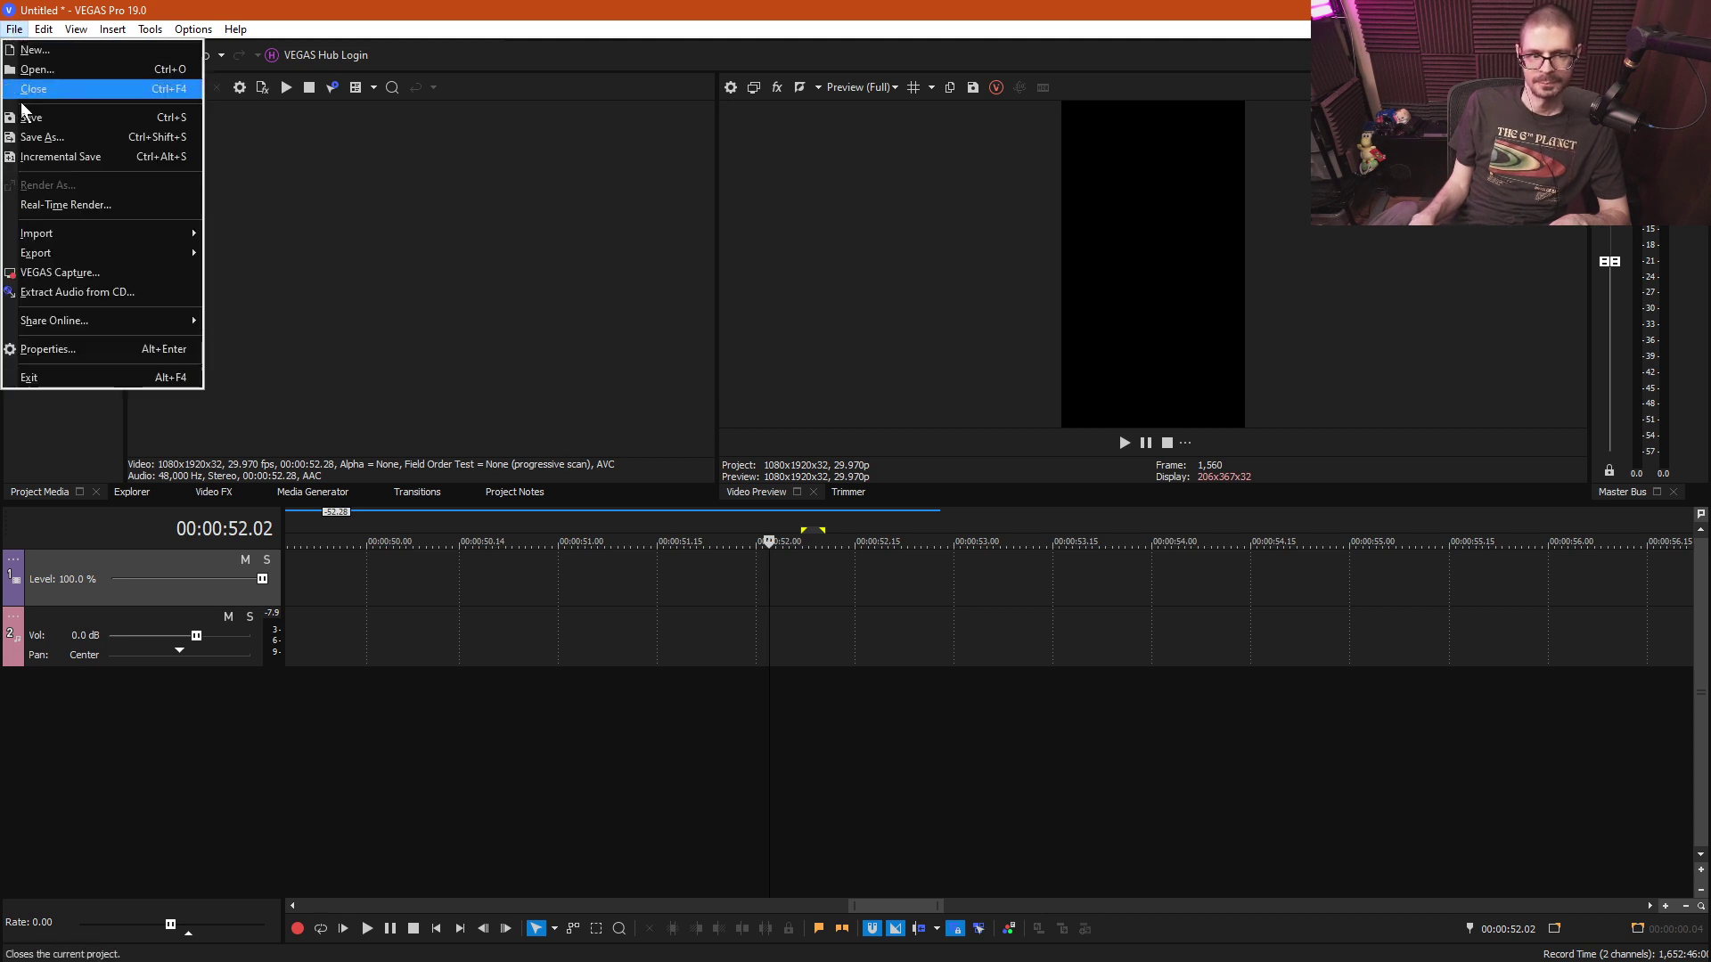
click(35, 89)
click(869, 379)
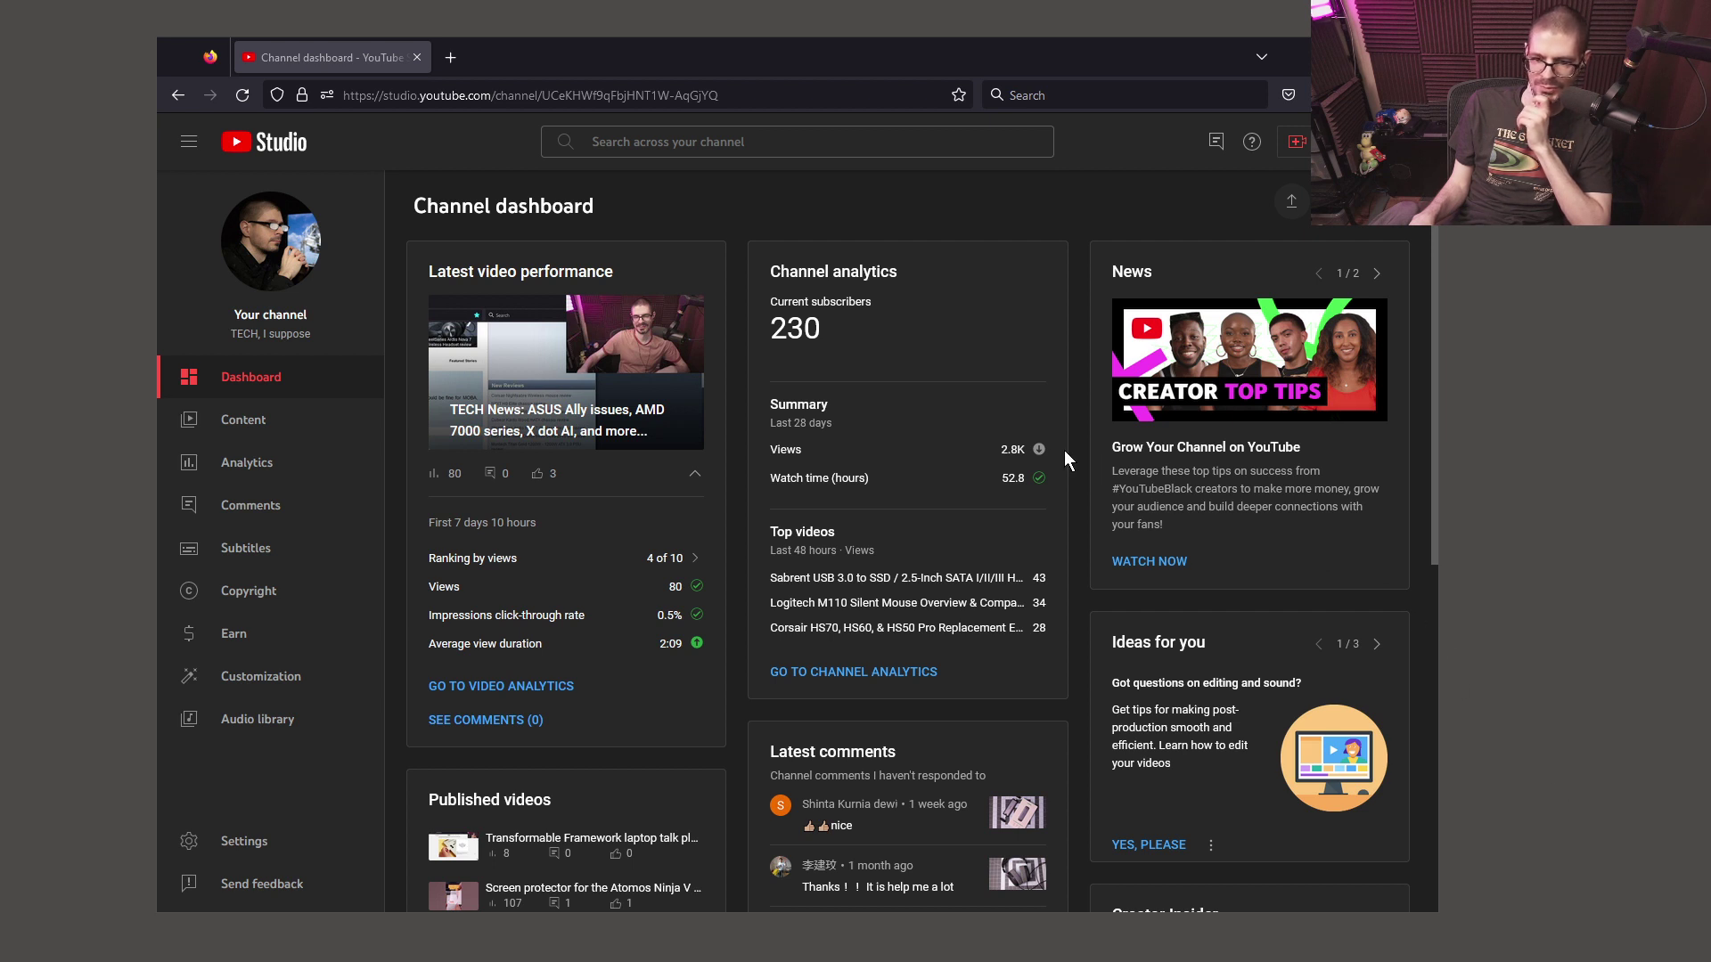
- Switch to YouTube Studio in the browser, open the channel's Analytics page and maximize the window
click(1065, 450)
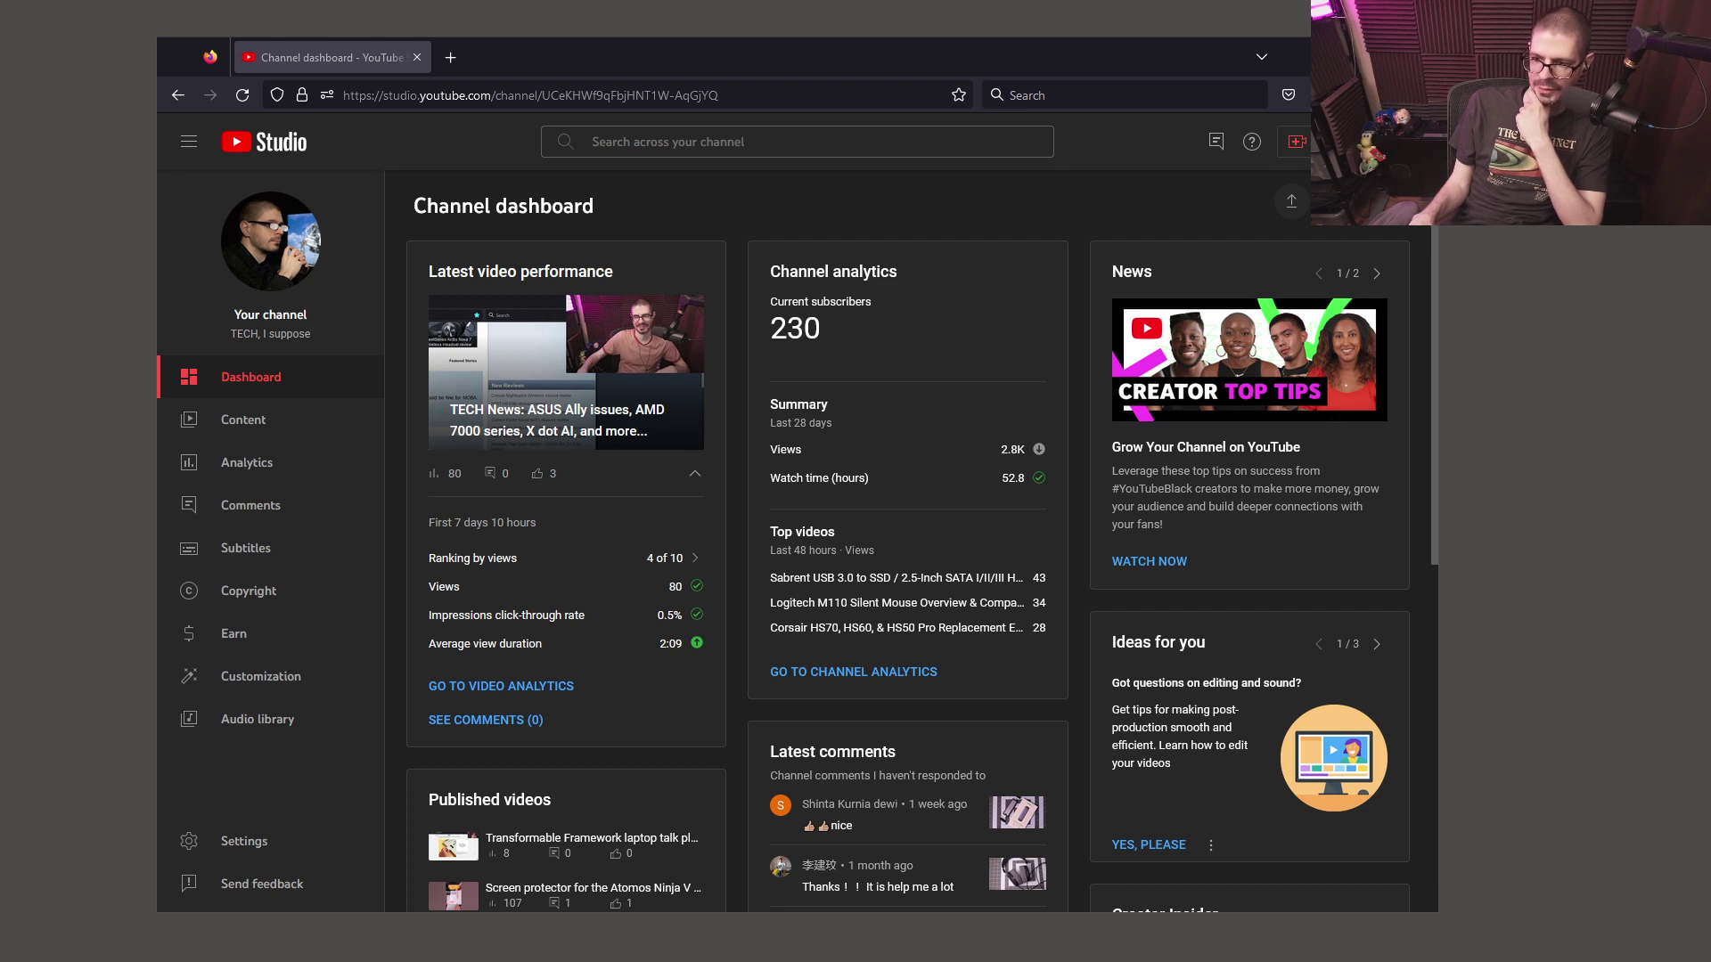
click(999, 240)
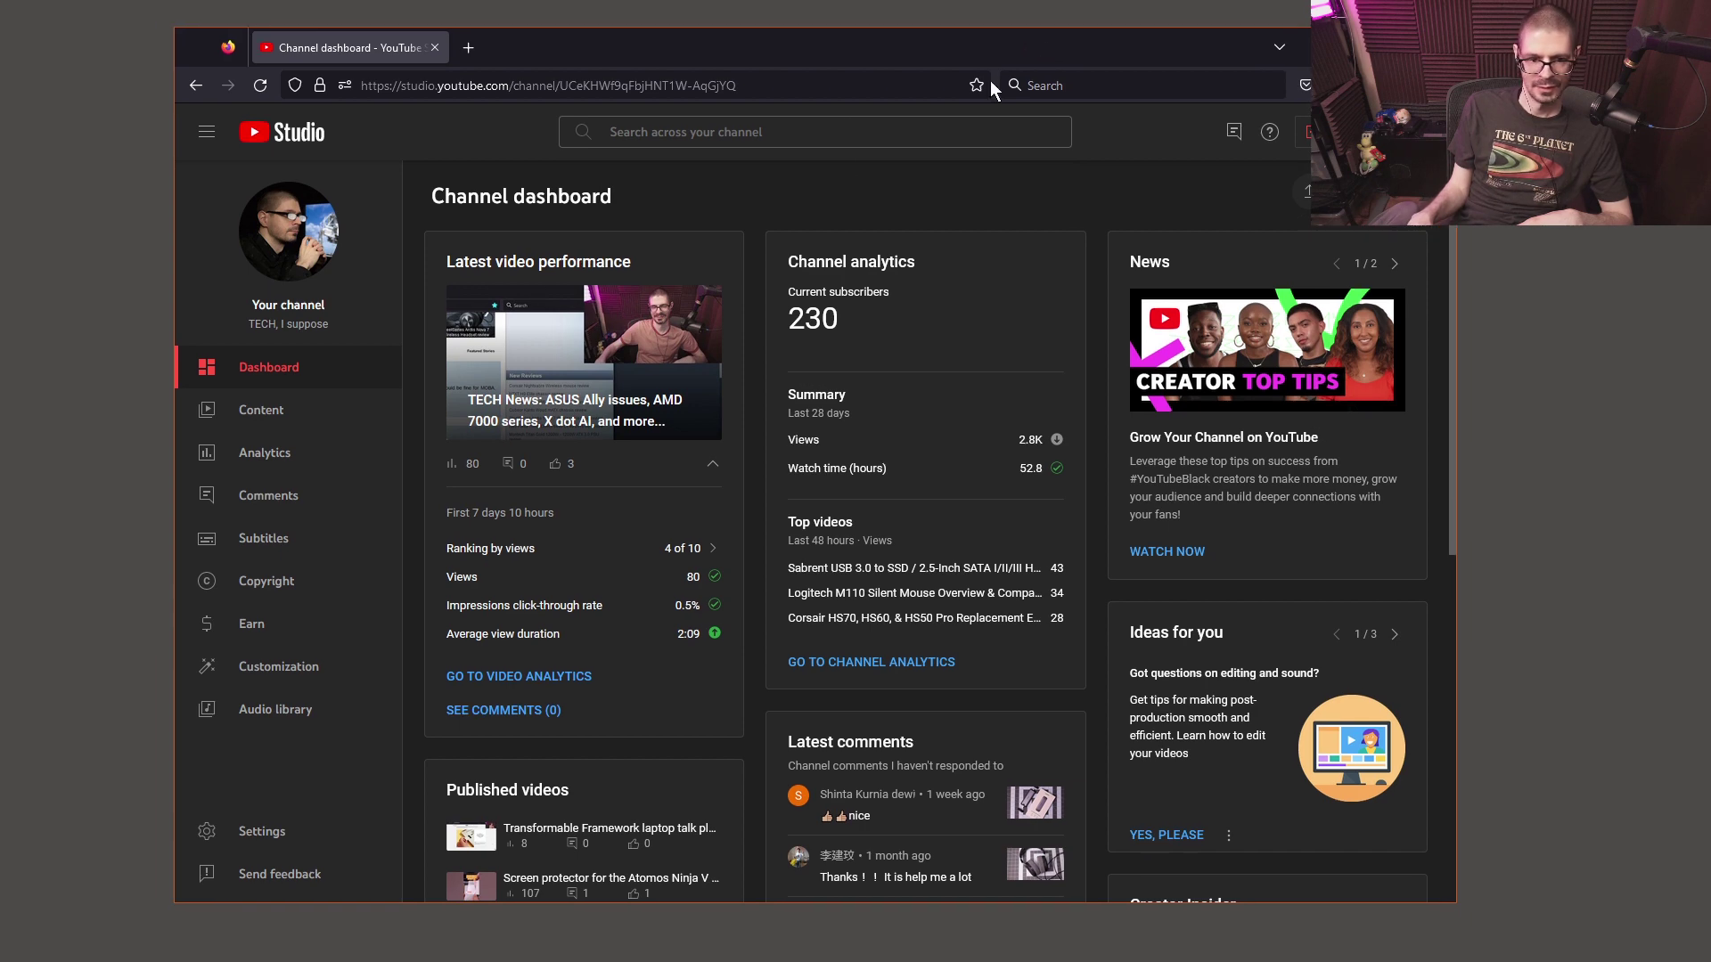
click(245, 463)
drag(745, 71, 763, 4)
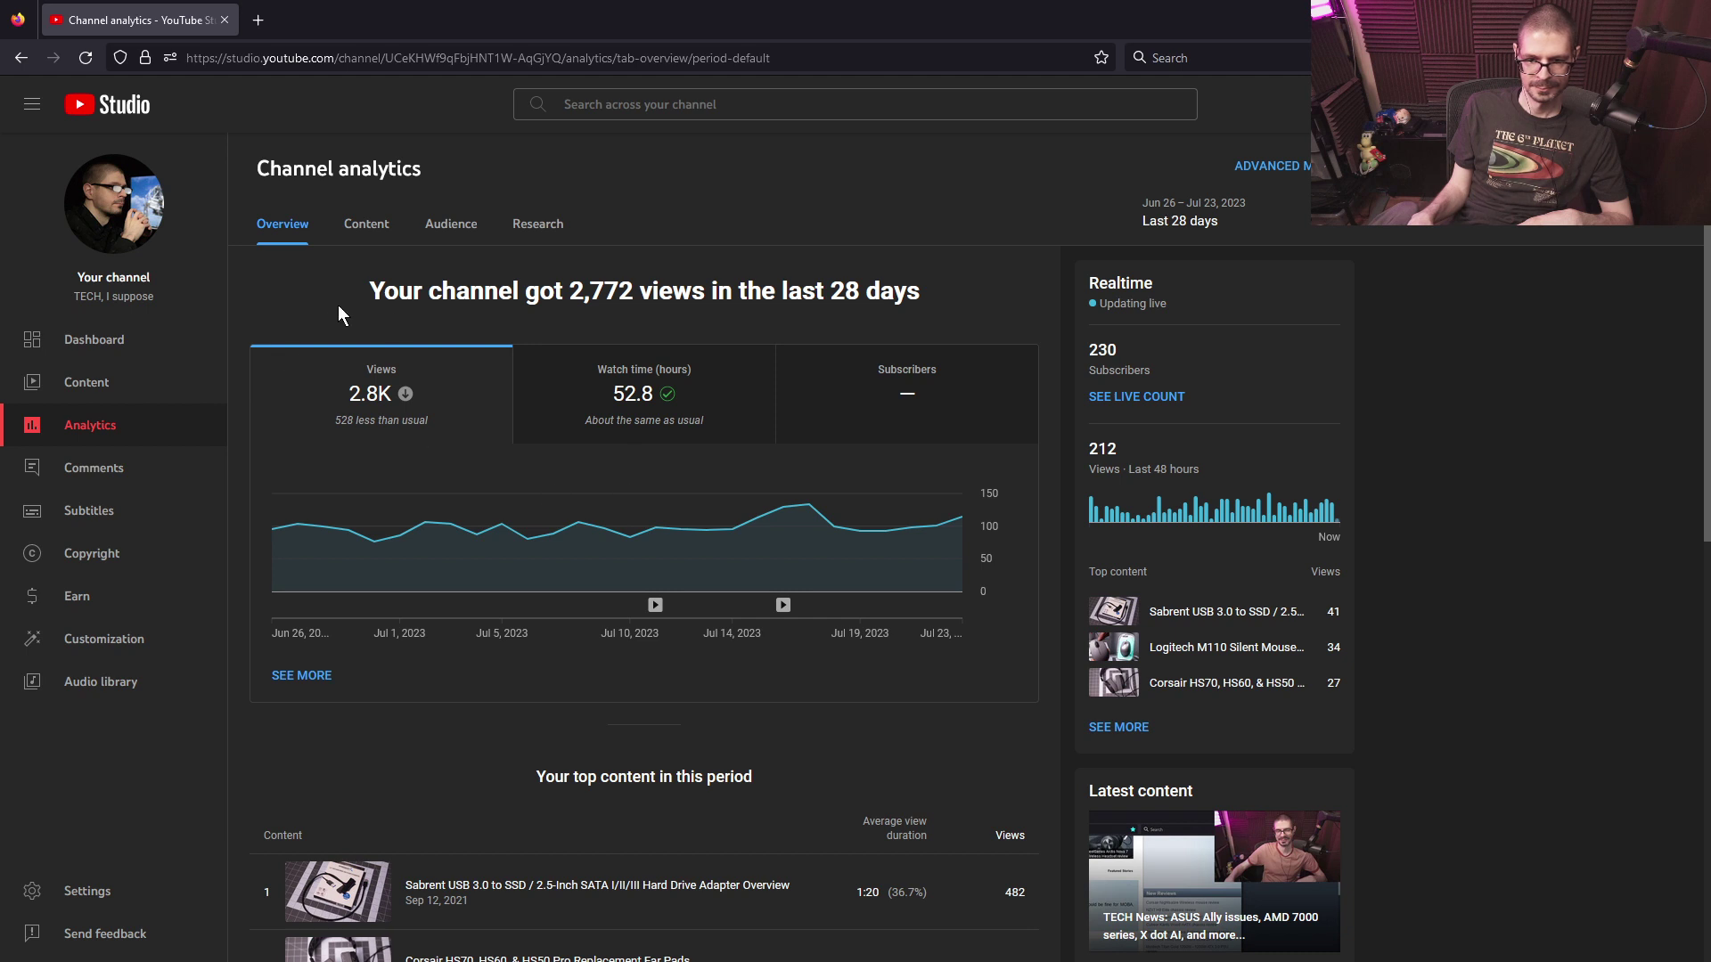
- Examine the channel's views for the last 28 days, the top content in this period and the latest content performance
scroll(1438, 387, down, 1)
scroll(1436, 381, down, 5)
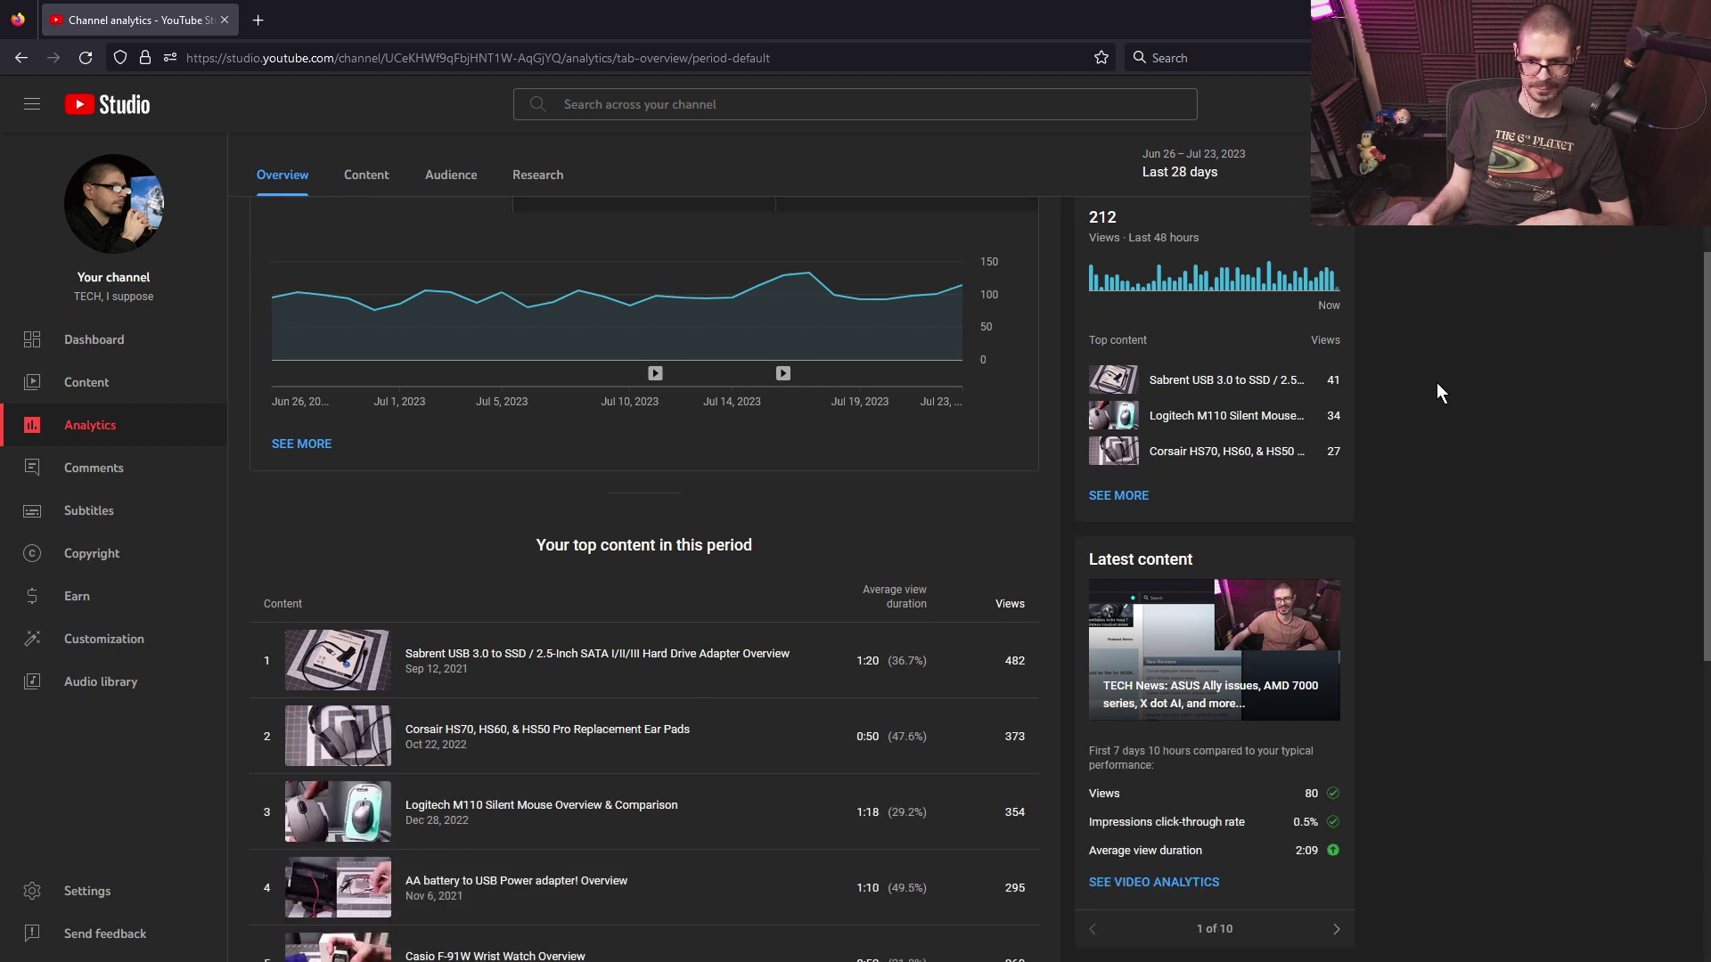
scroll(1436, 382, up, 2)
scroll(1436, 382, up, 2)
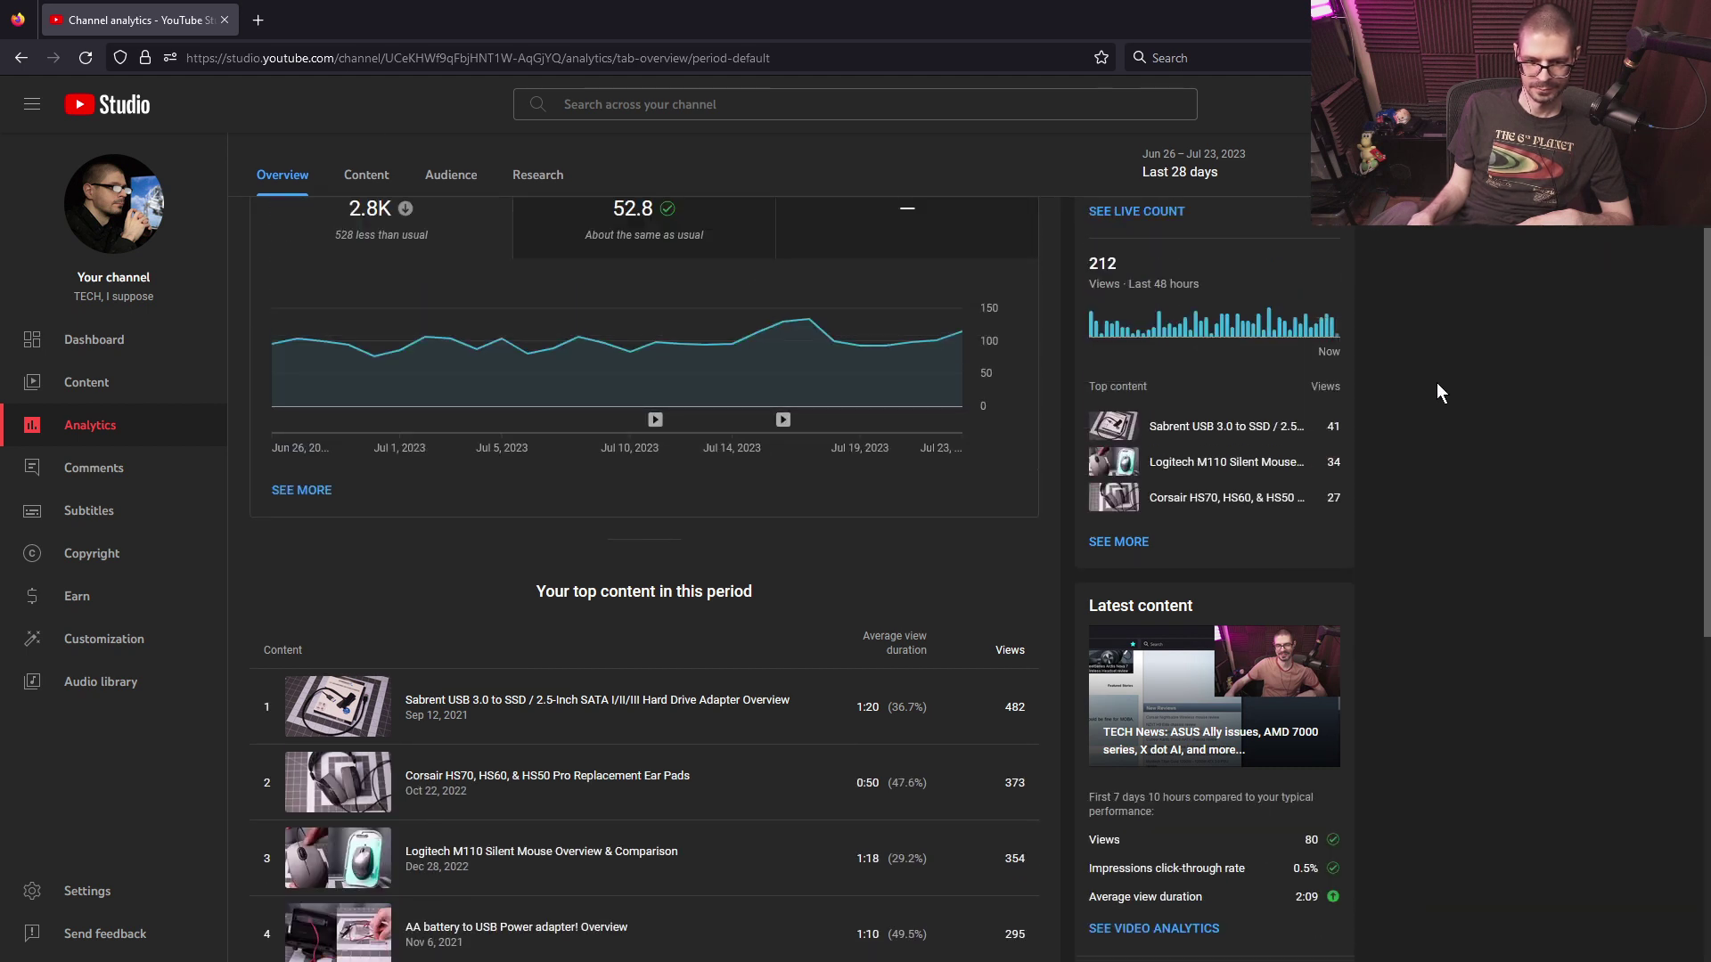
scroll(1424, 392, down, 4)
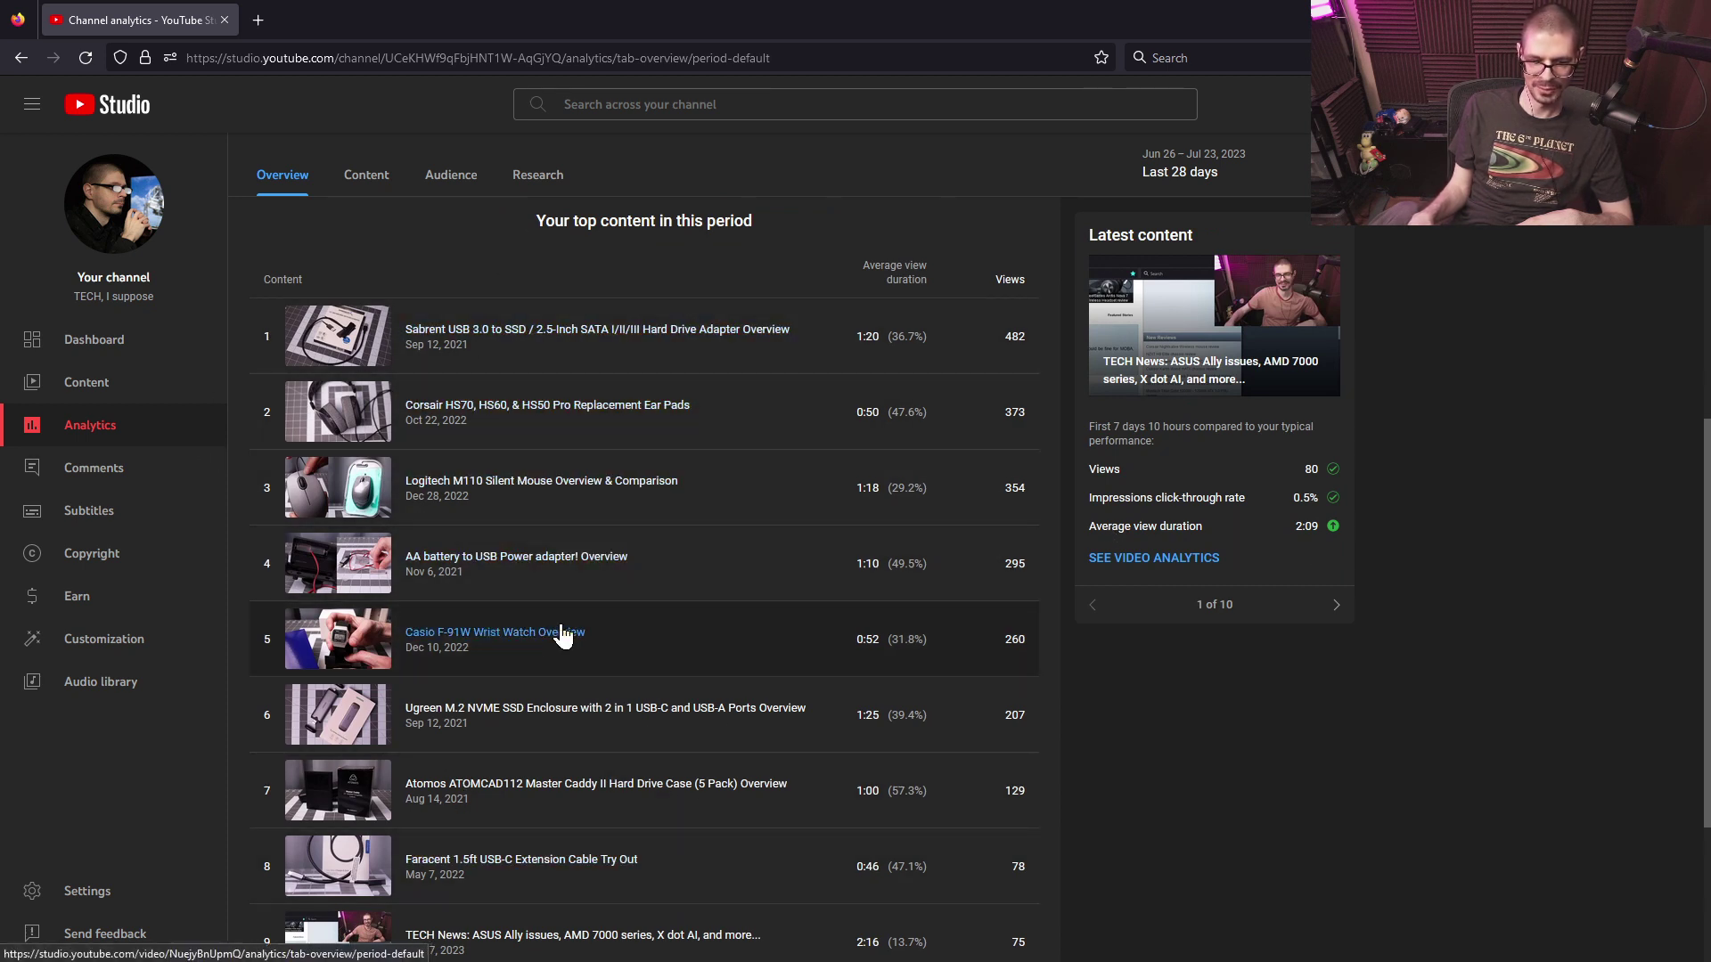
scroll(561, 633, up, 3)
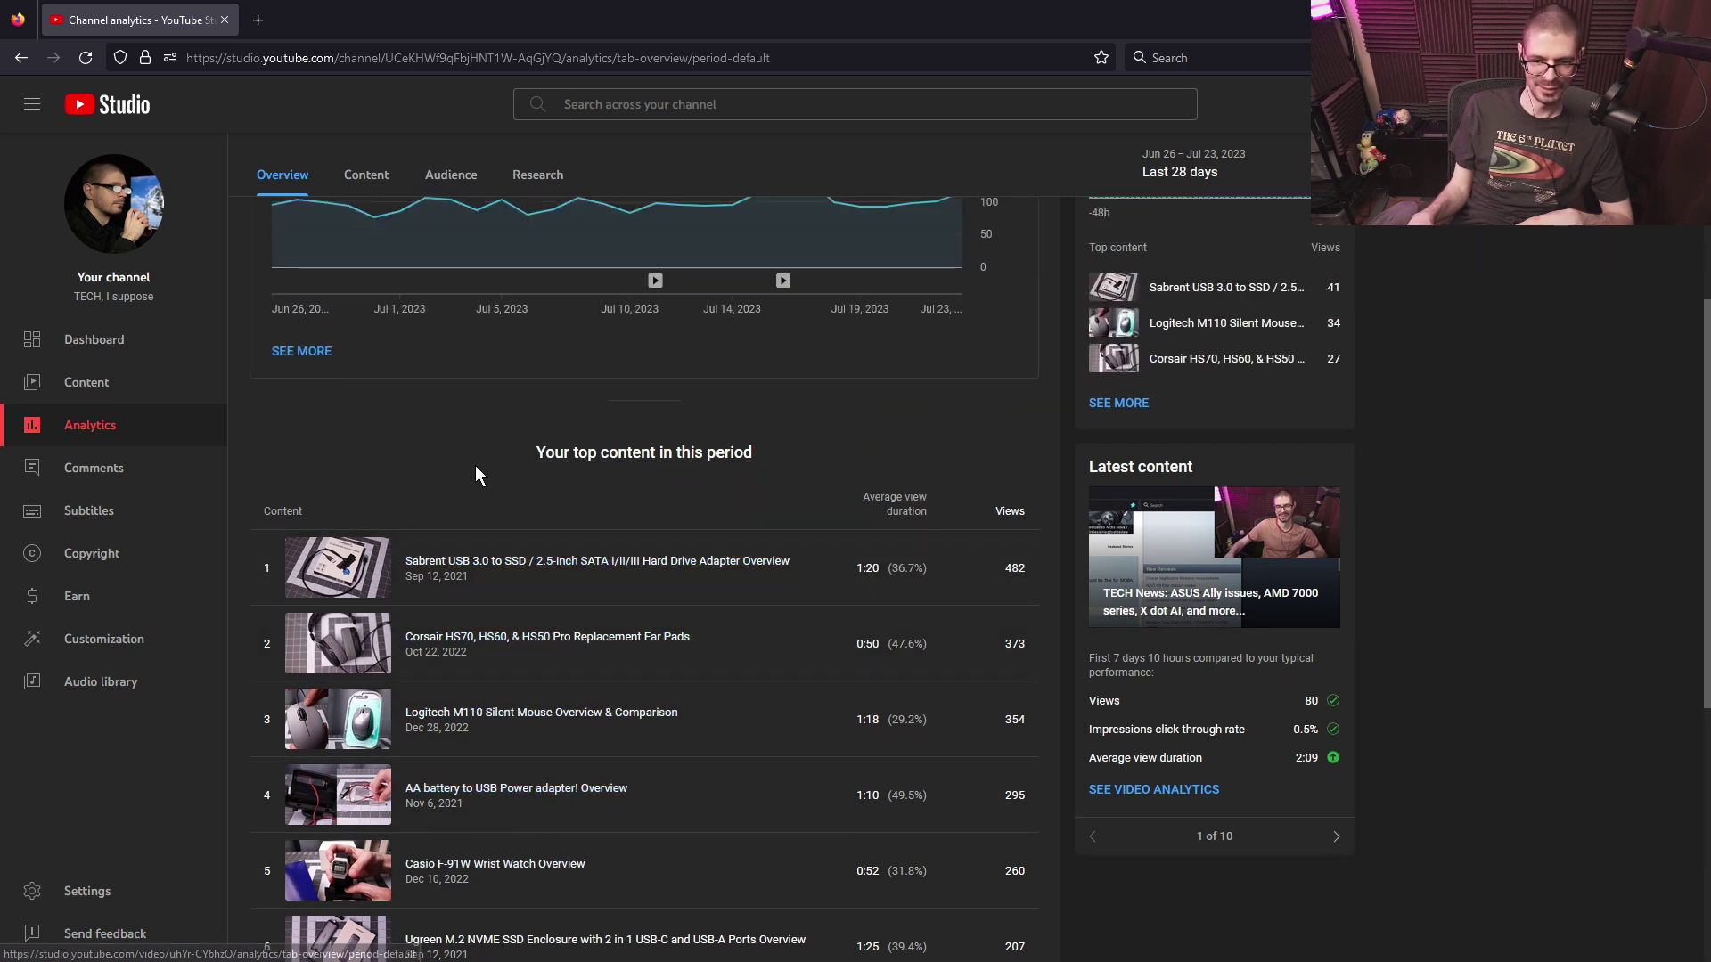
scroll(484, 505, up, 2)
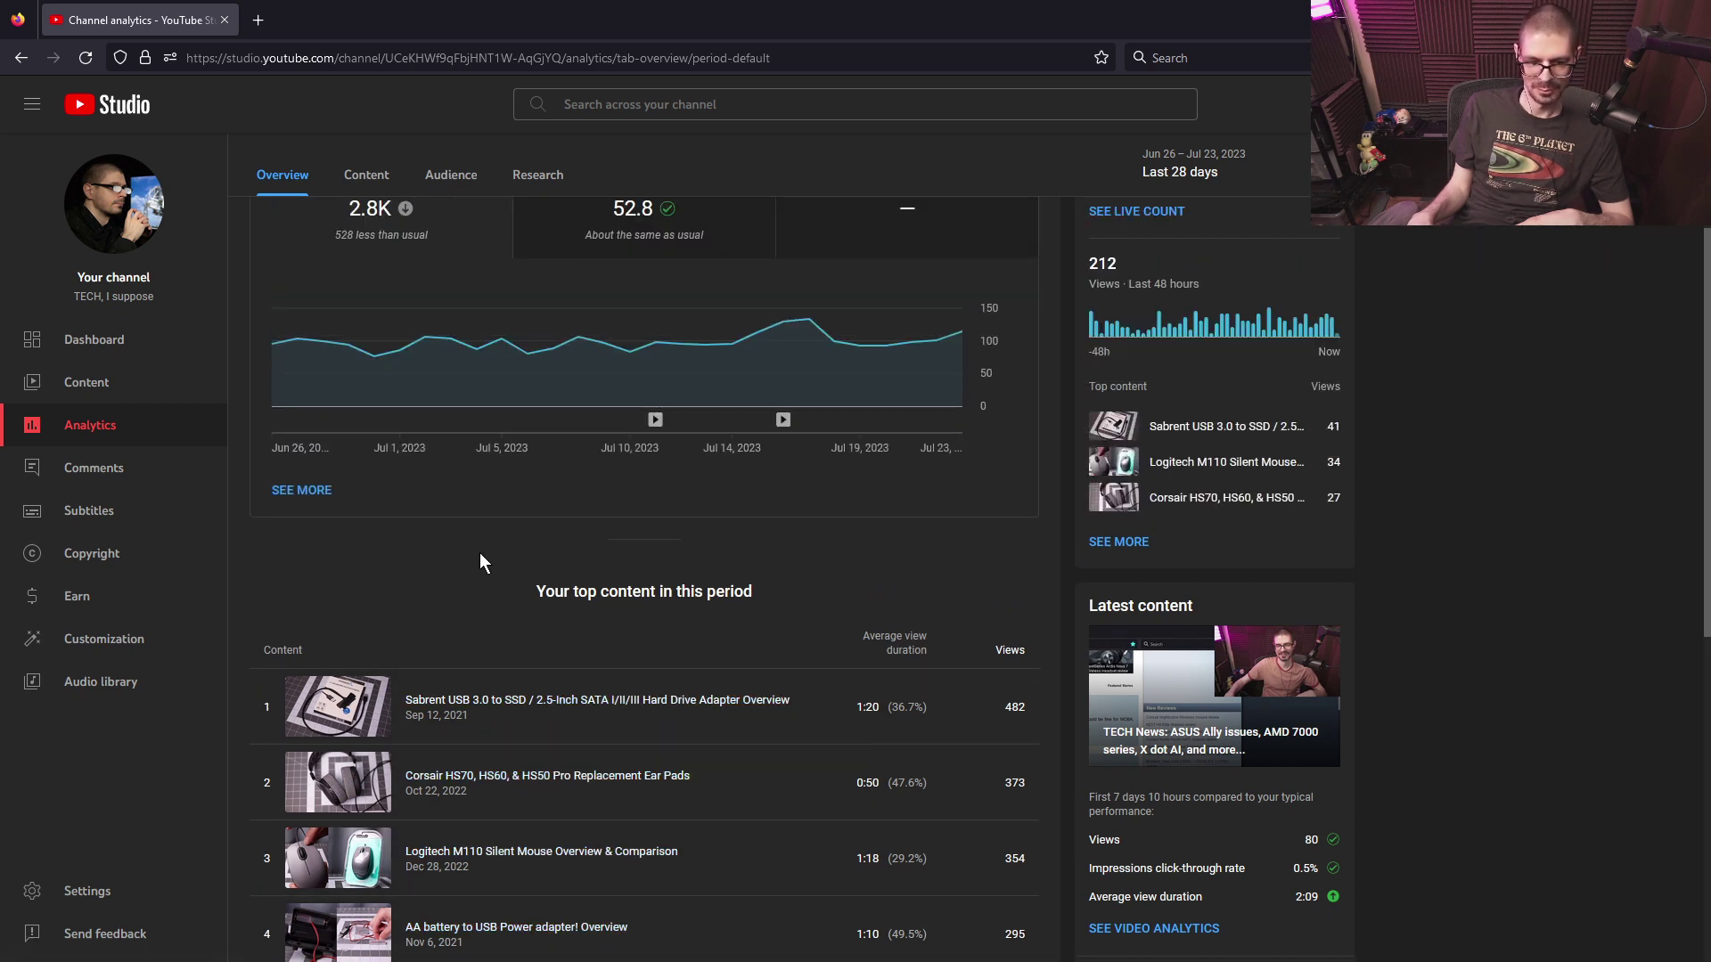
scroll(477, 553, down, 3)
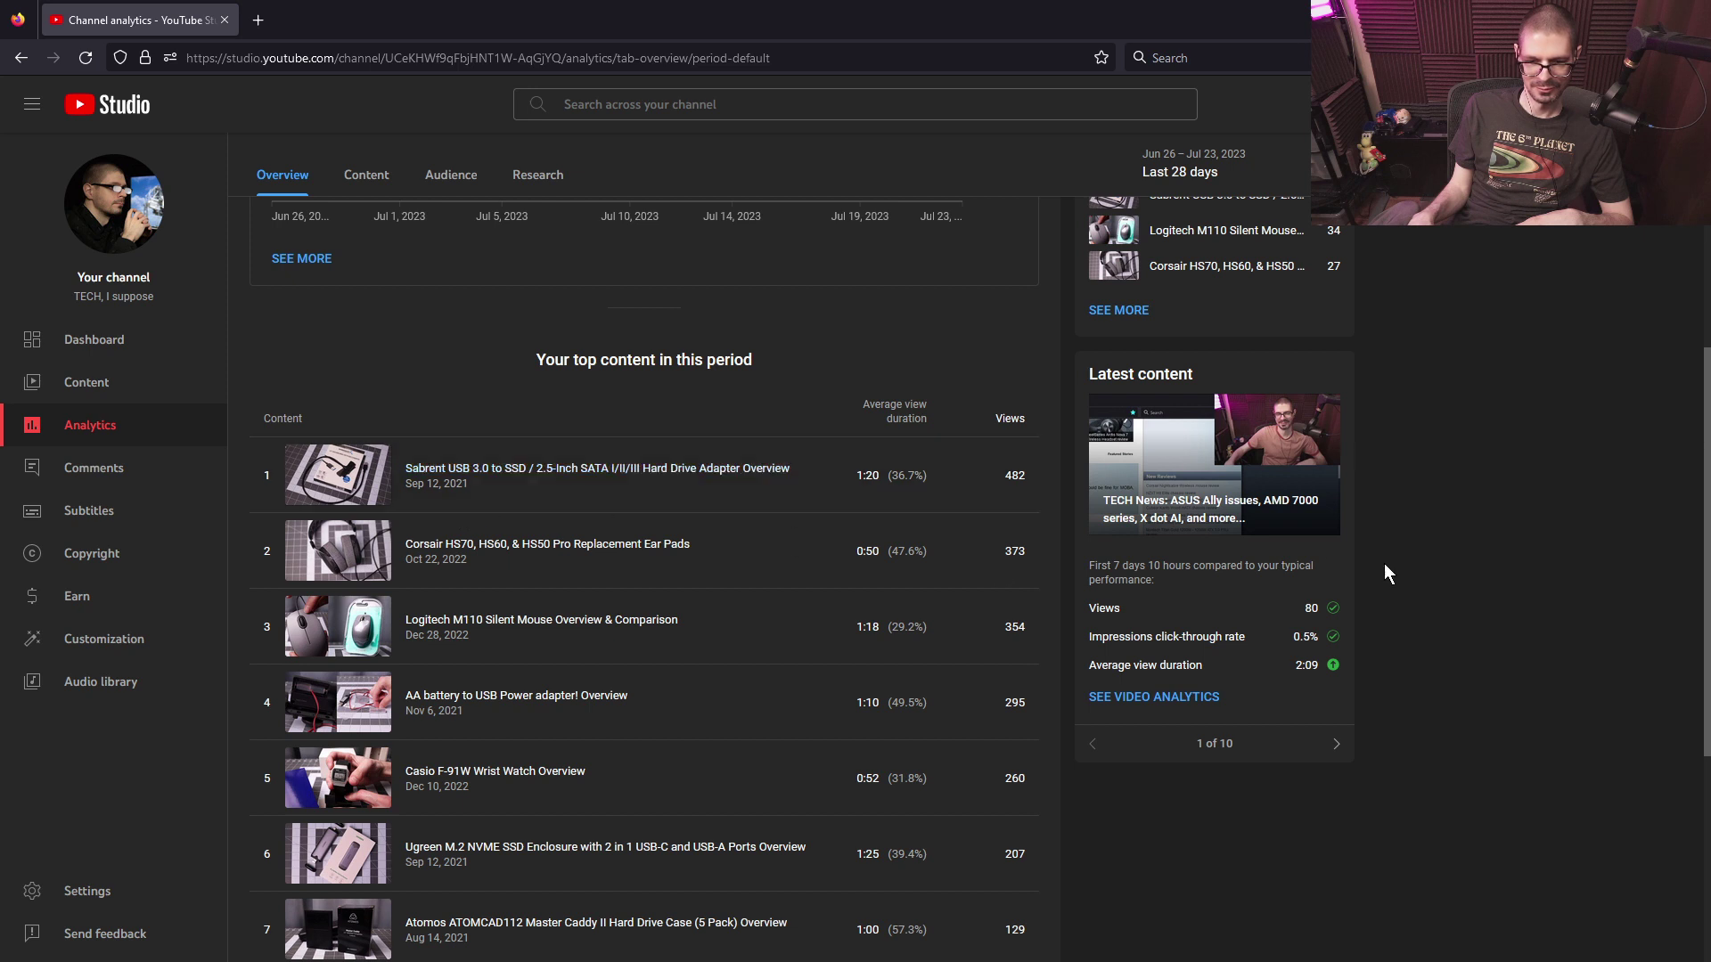
scroll(1454, 530, up, 3)
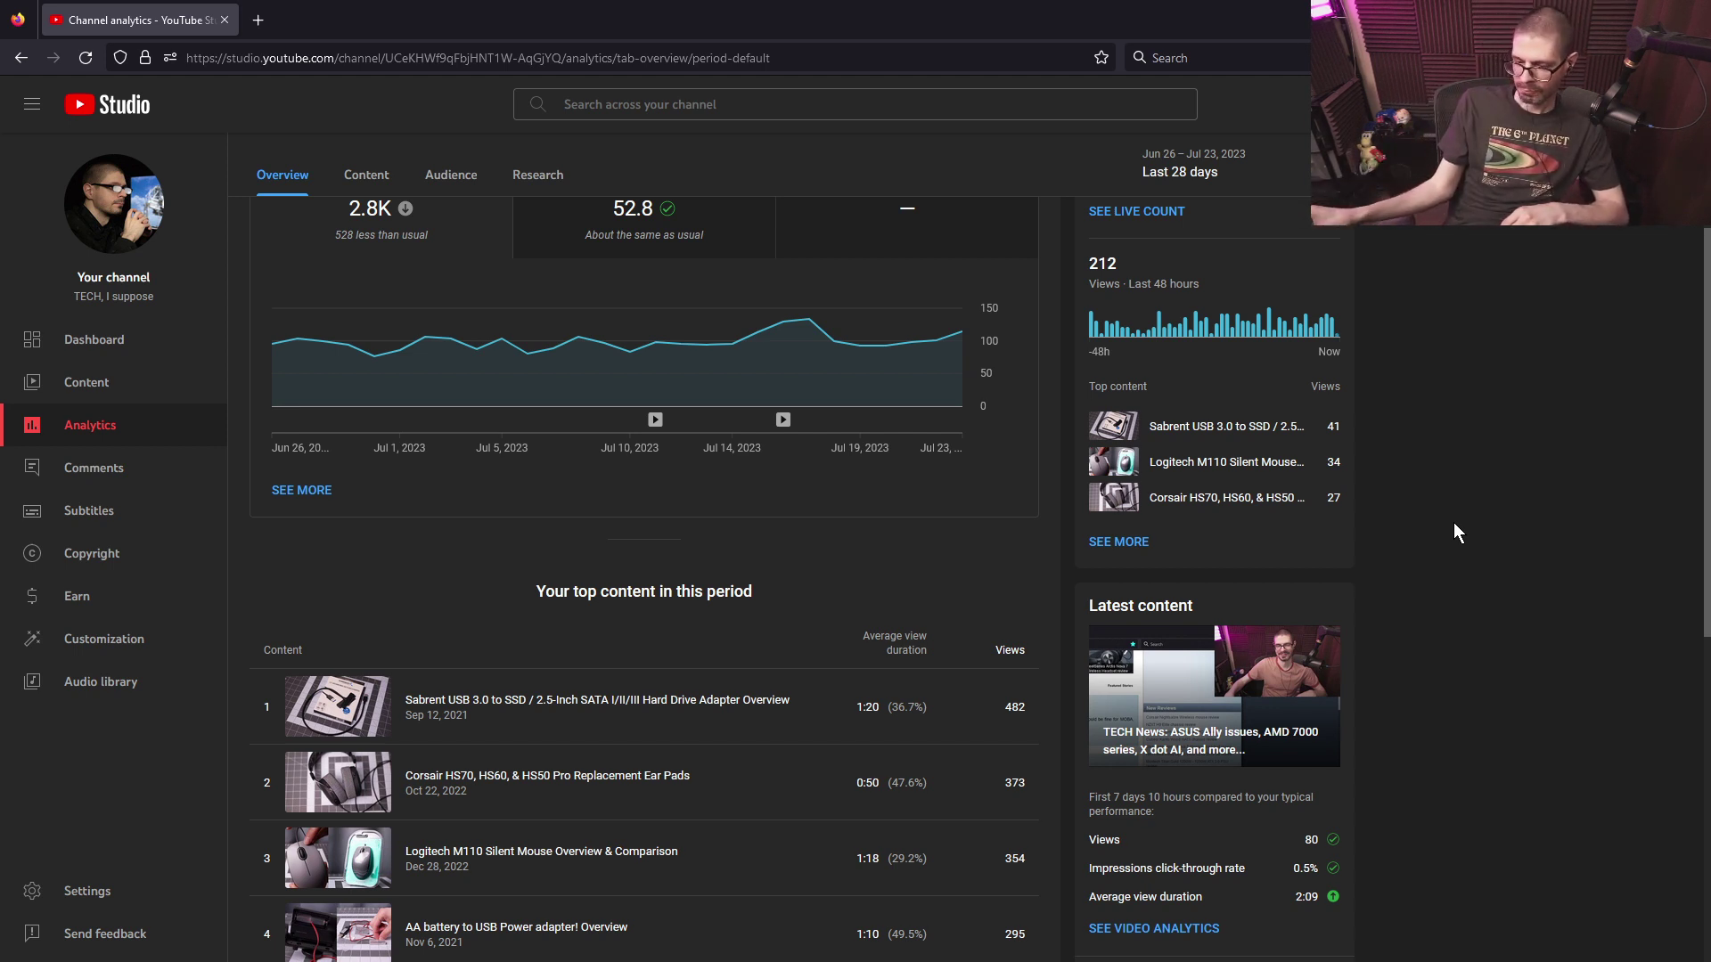
scroll(437, 623, up, 3)
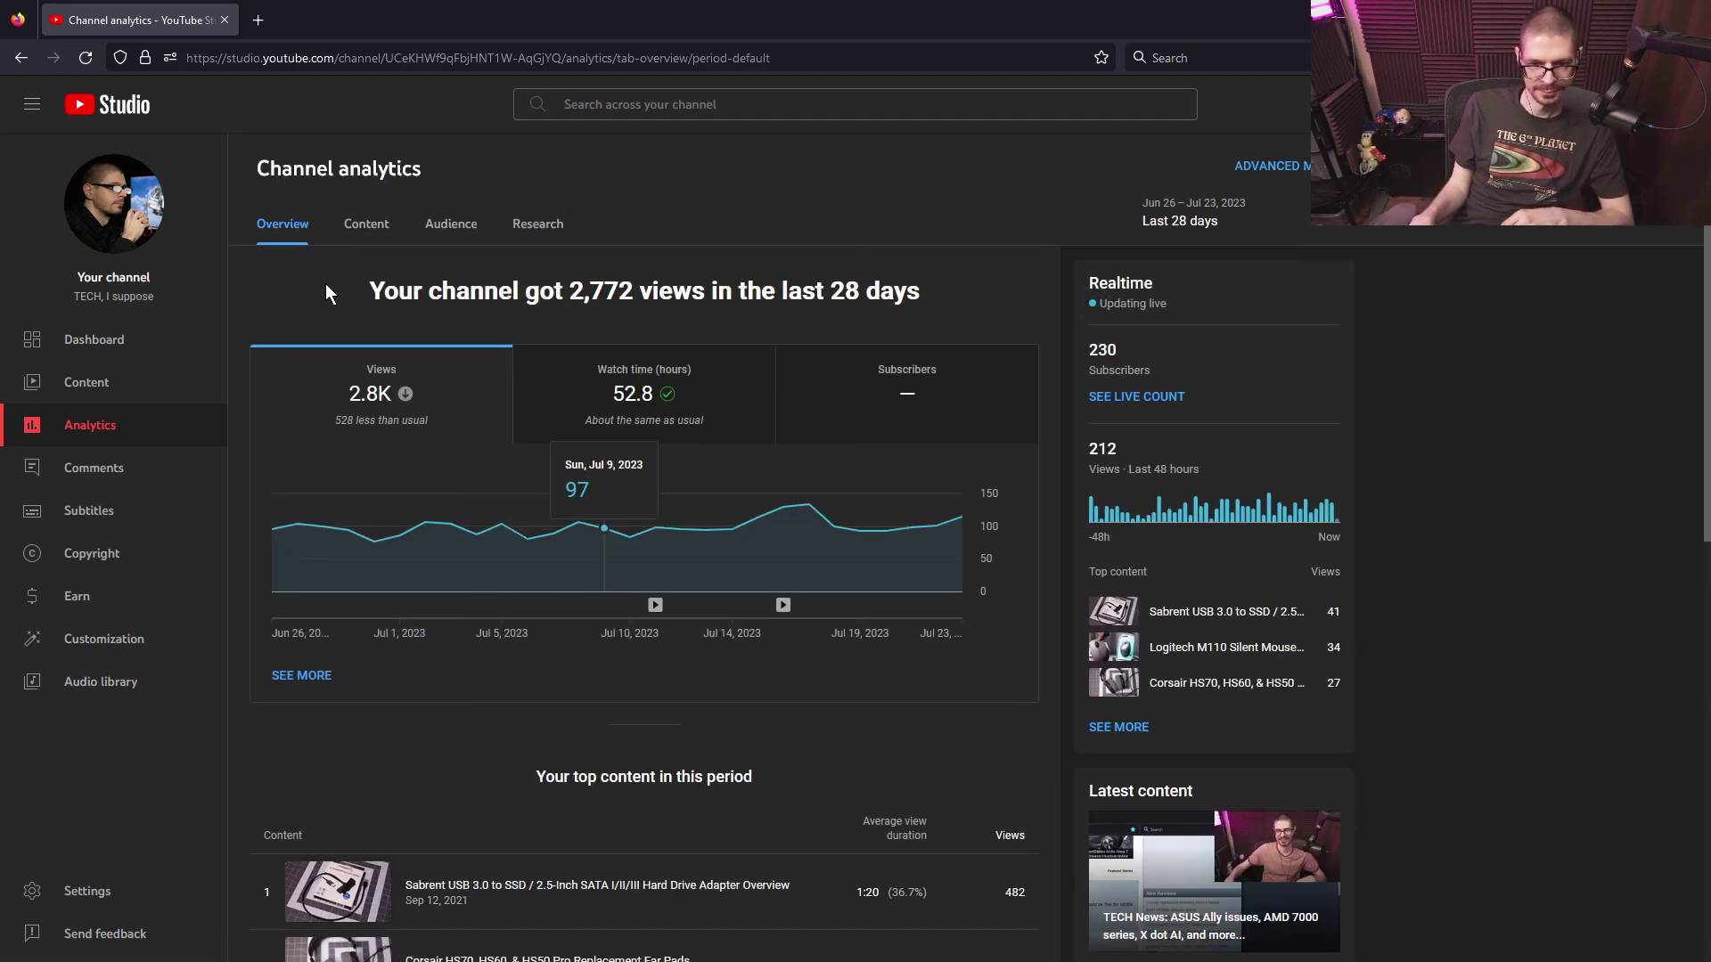
drag(497, 280, 950, 283)
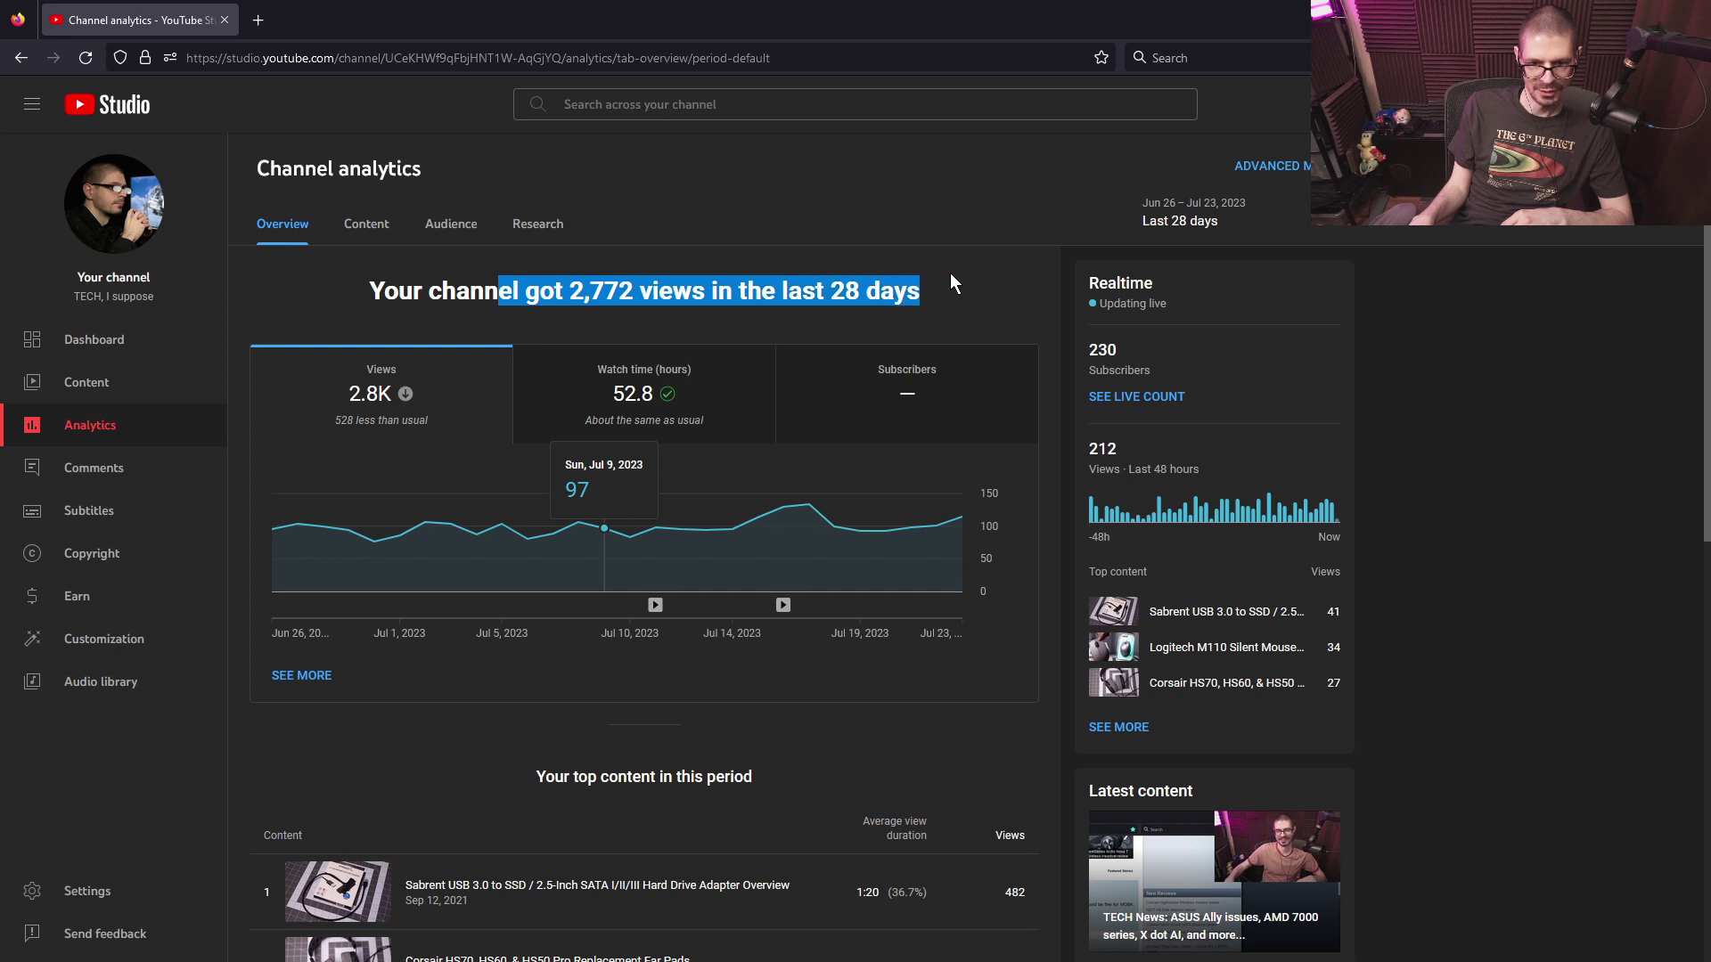
click(857, 275)
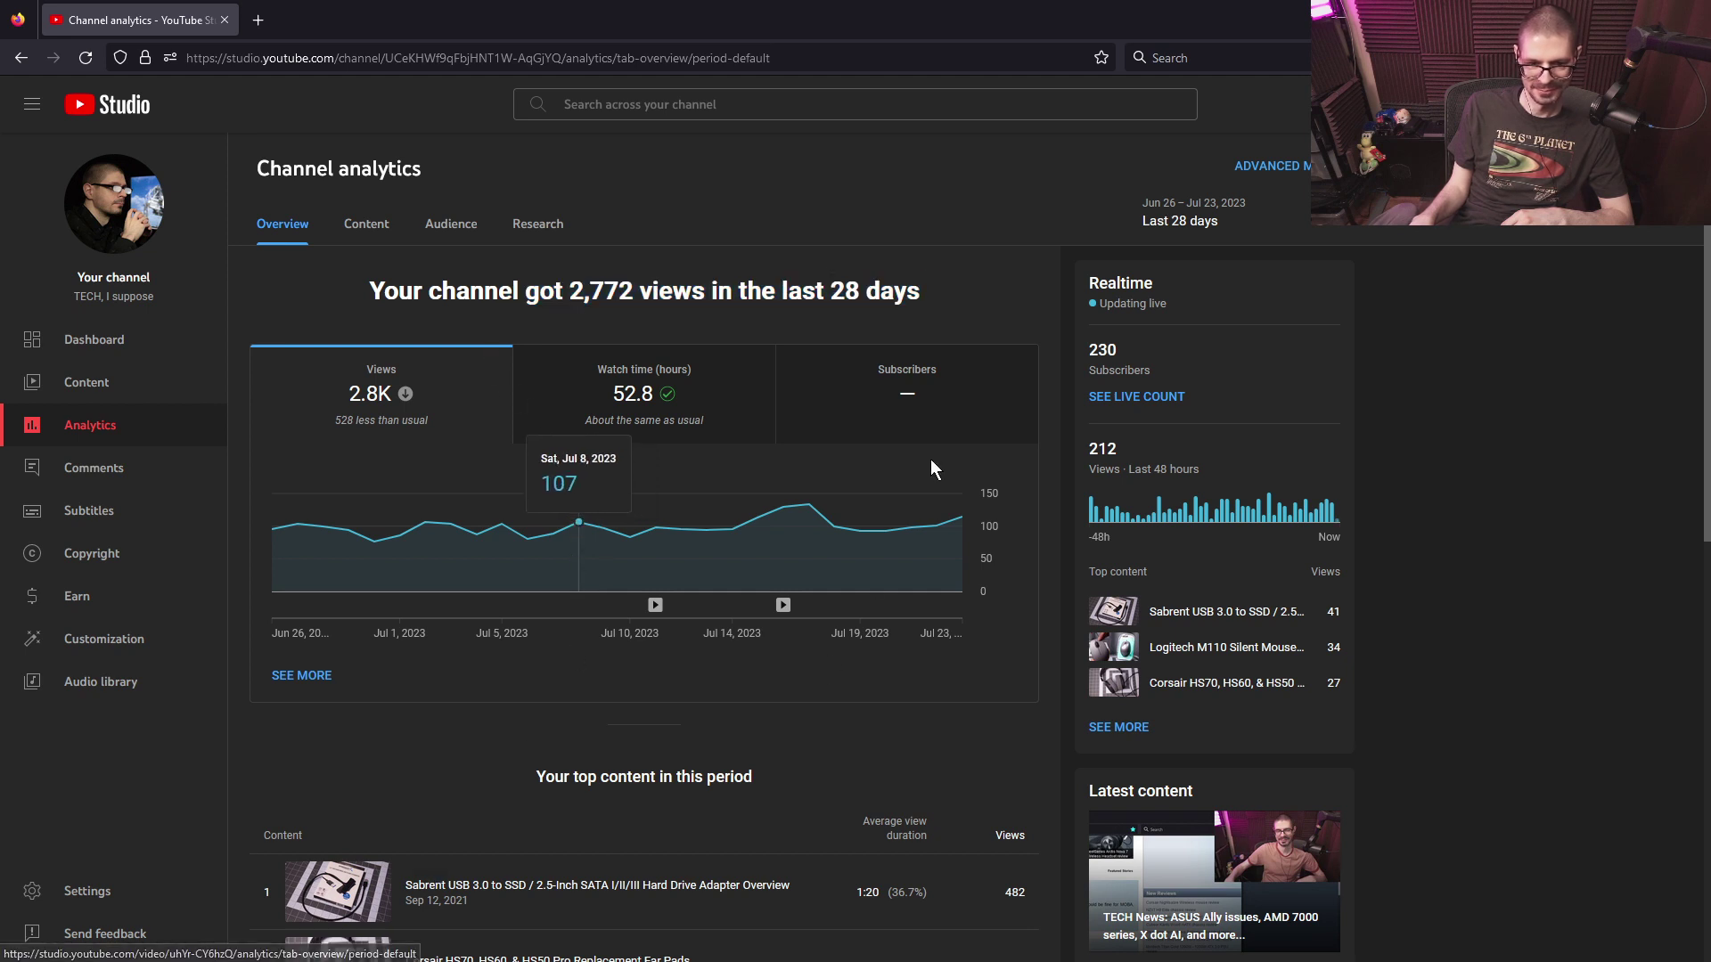
- Review the channel's views graph for the last 90 days and change the analytics period to the last 365 days
click(1255, 233)
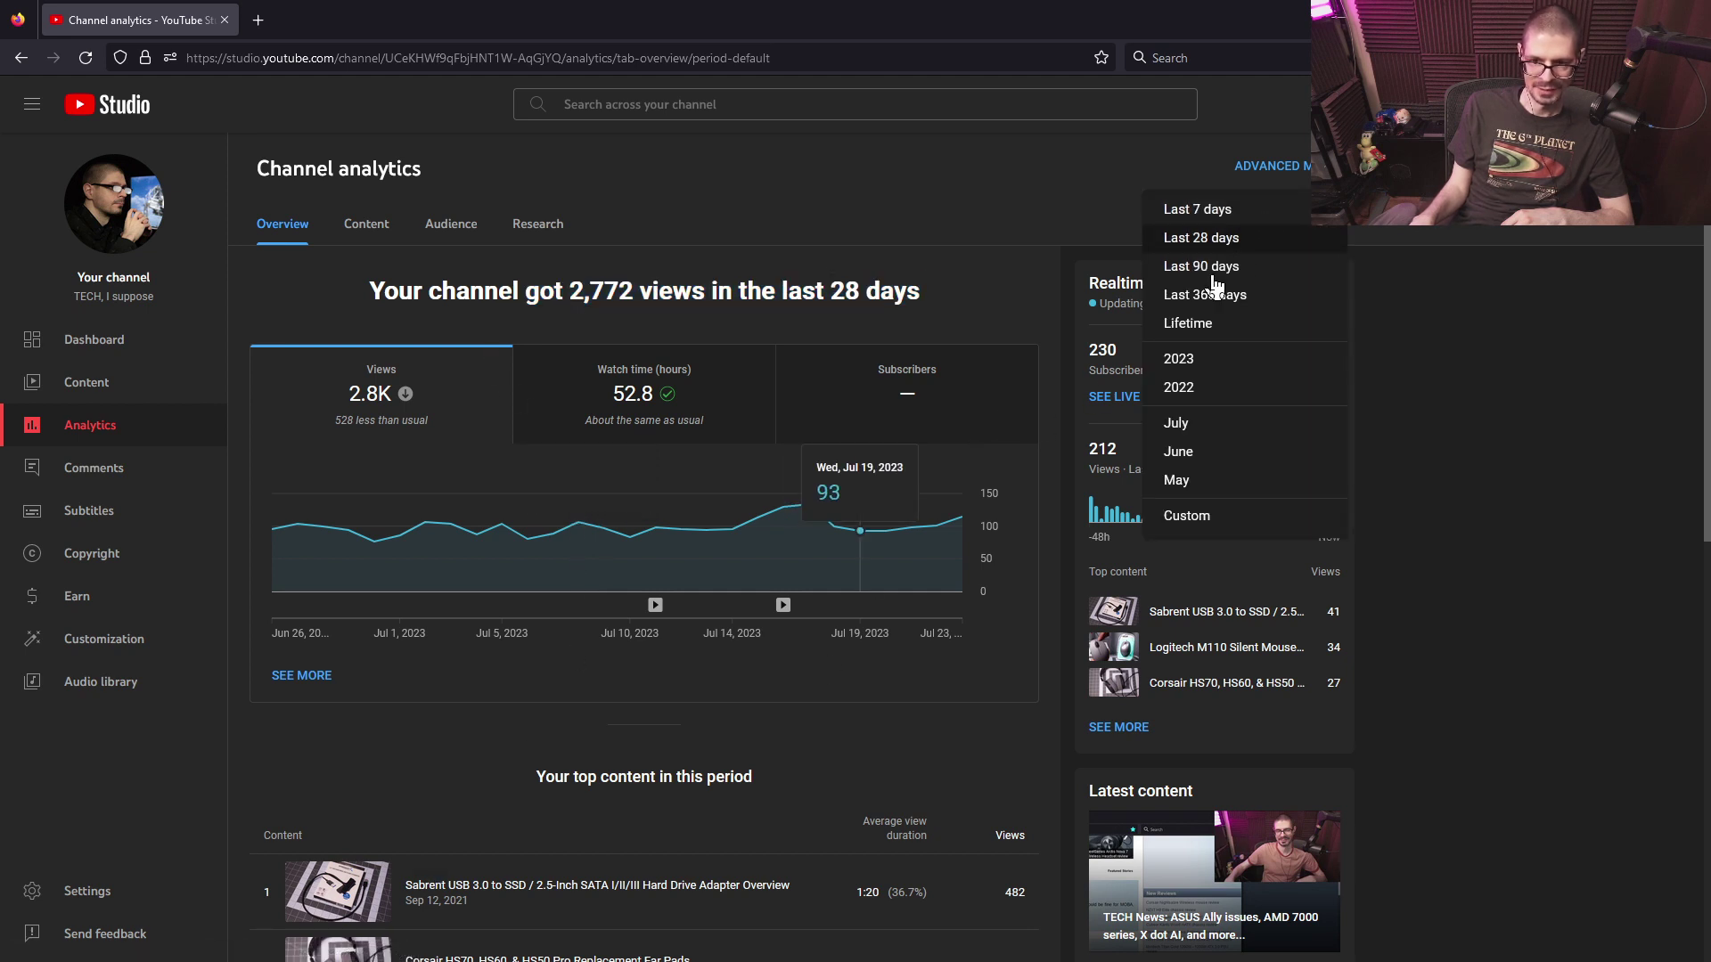
click(1185, 265)
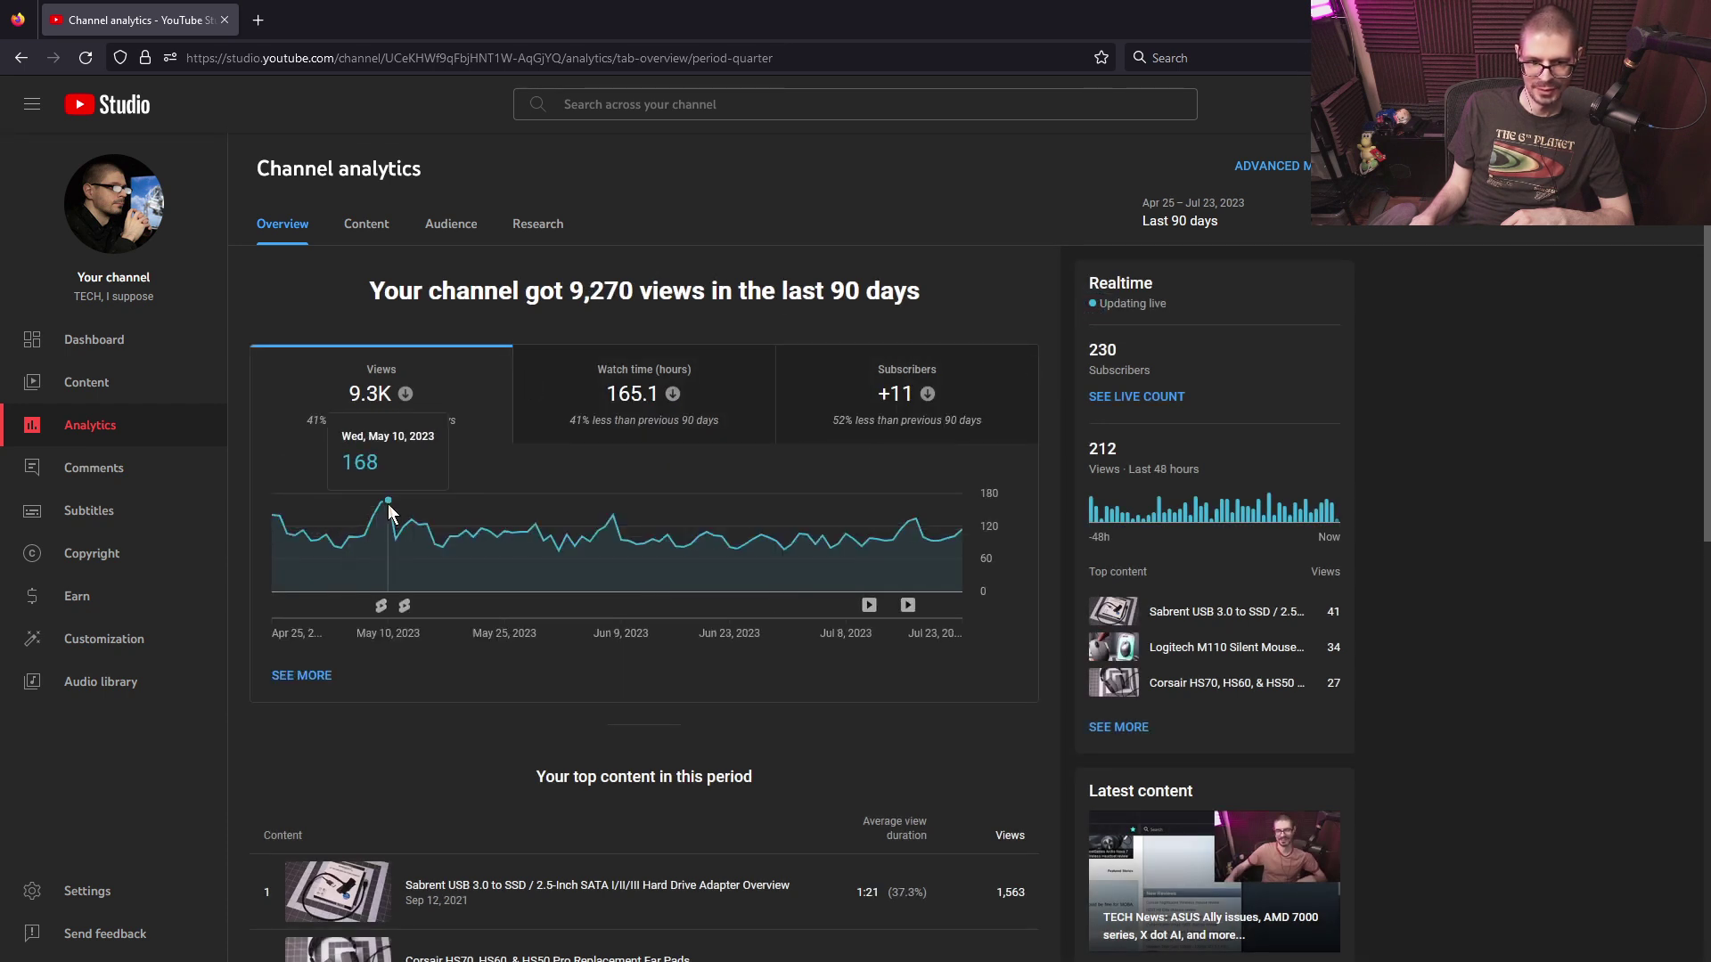
click(1314, 246)
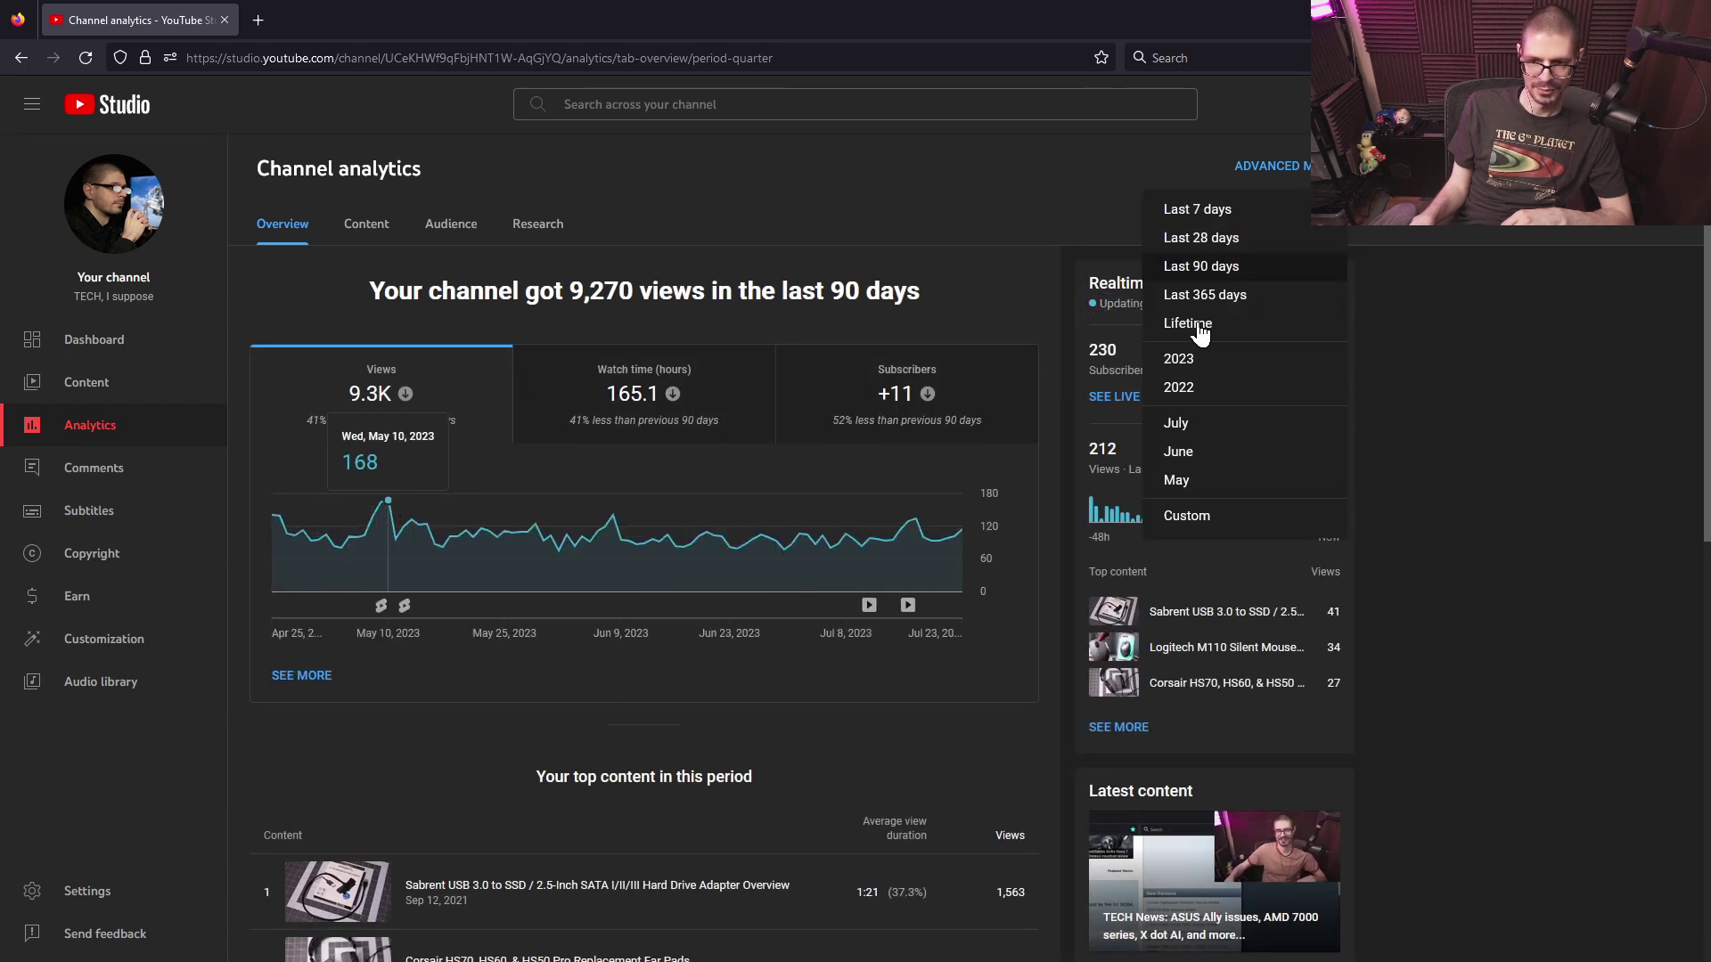
click(1208, 290)
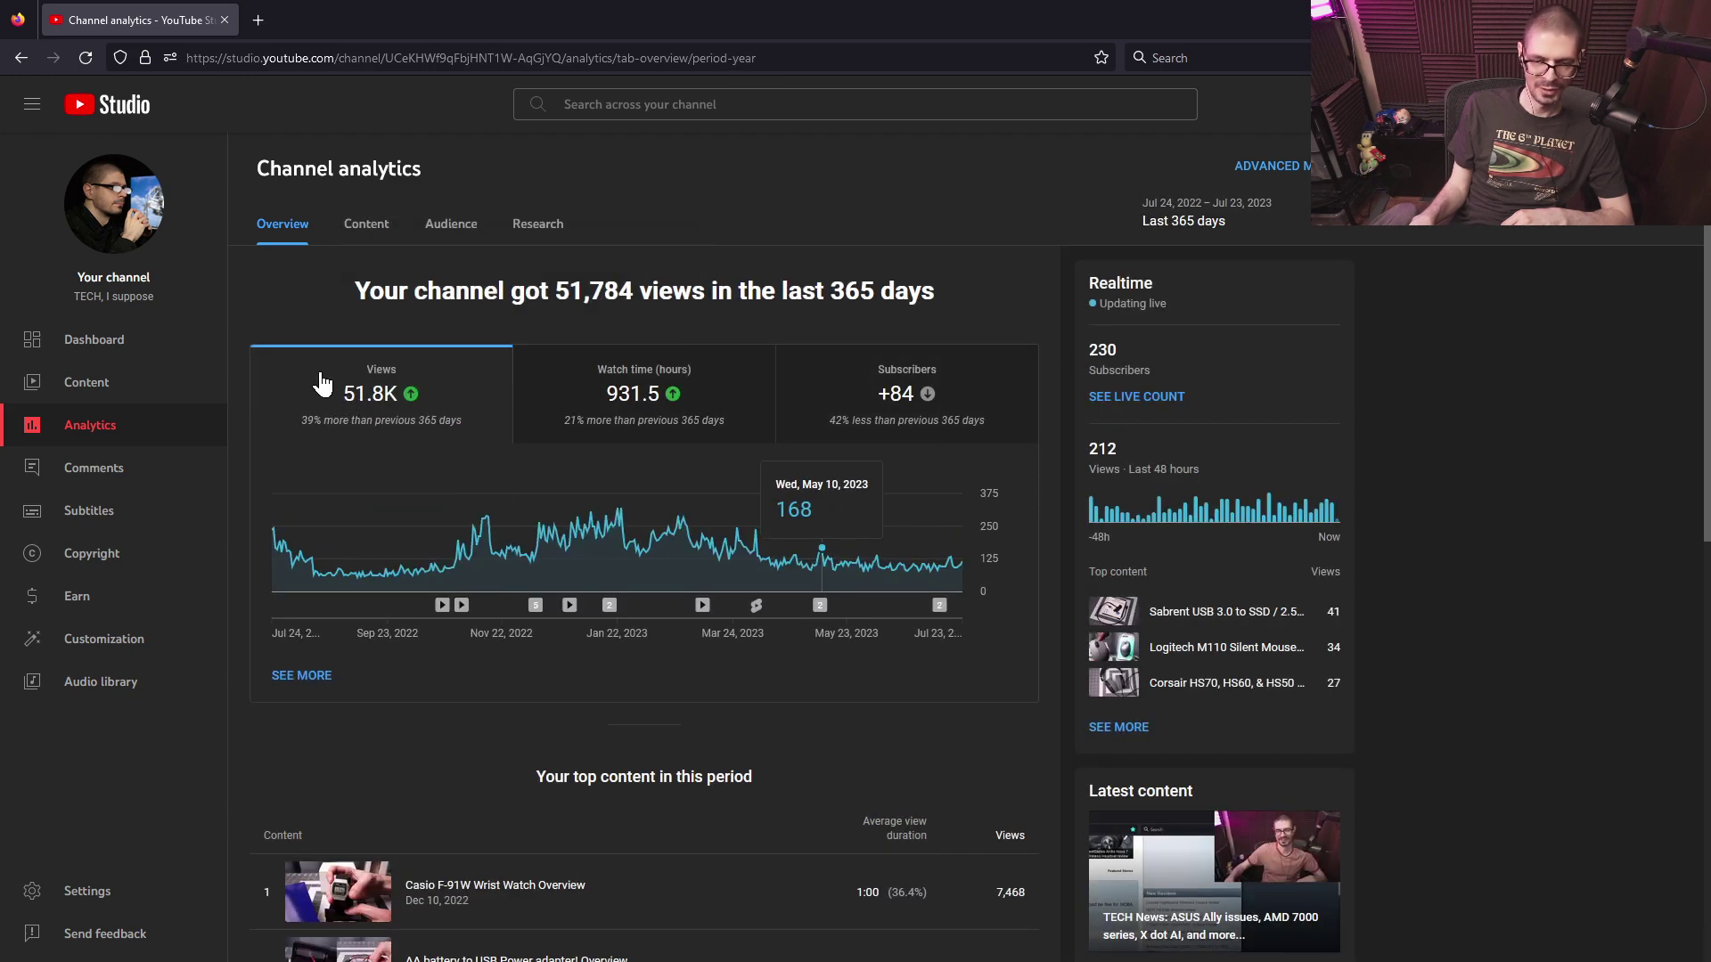
- Examine the channel's views, watch time and top content over the last 365 days
mouse_move(405, 411)
mouse_move(635, 412)
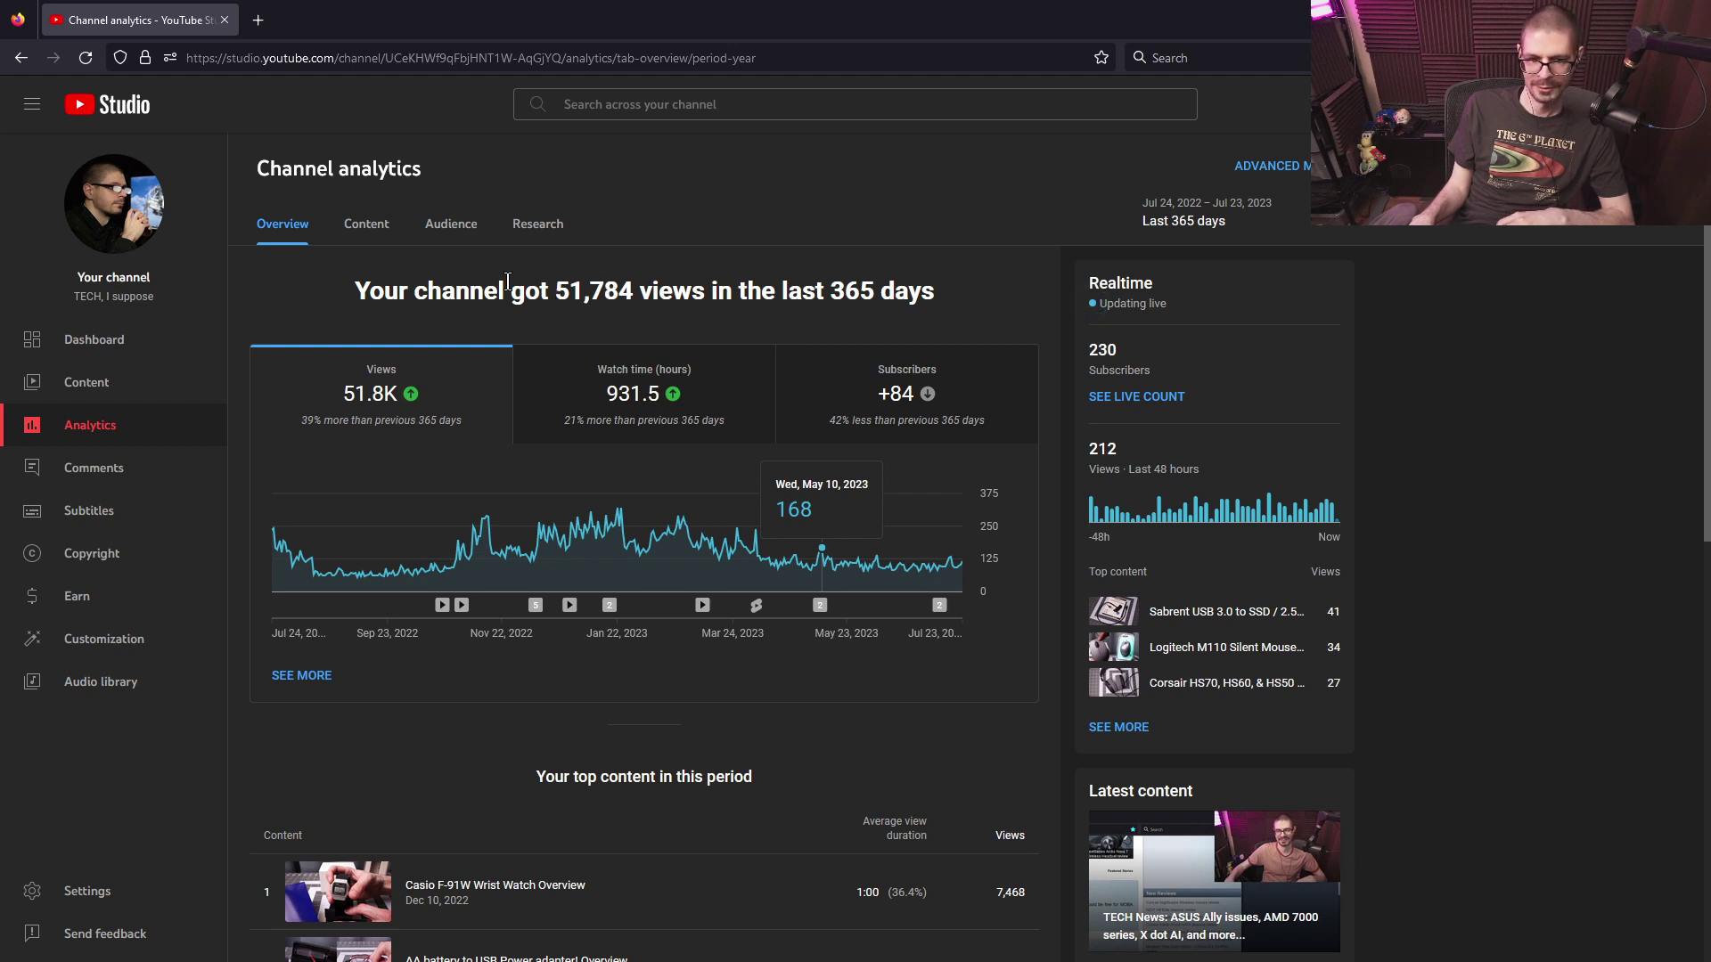
drag(373, 285, 980, 294)
click(375, 287)
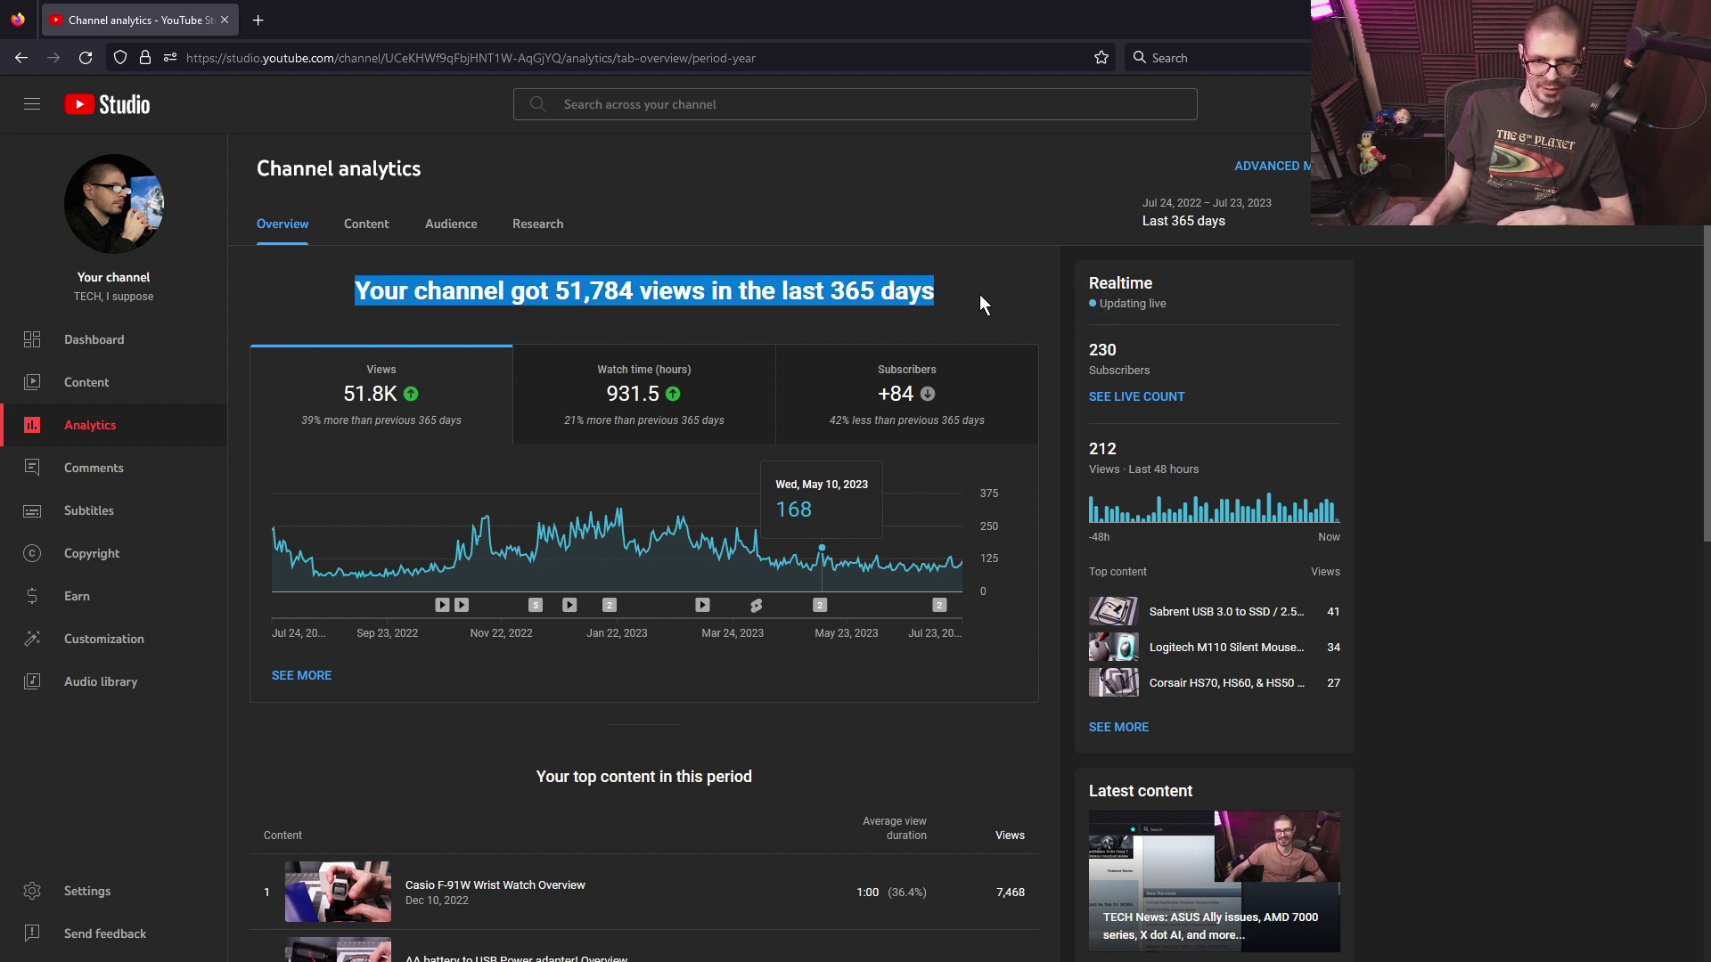
click(1504, 321)
scroll(1453, 448, down, 8)
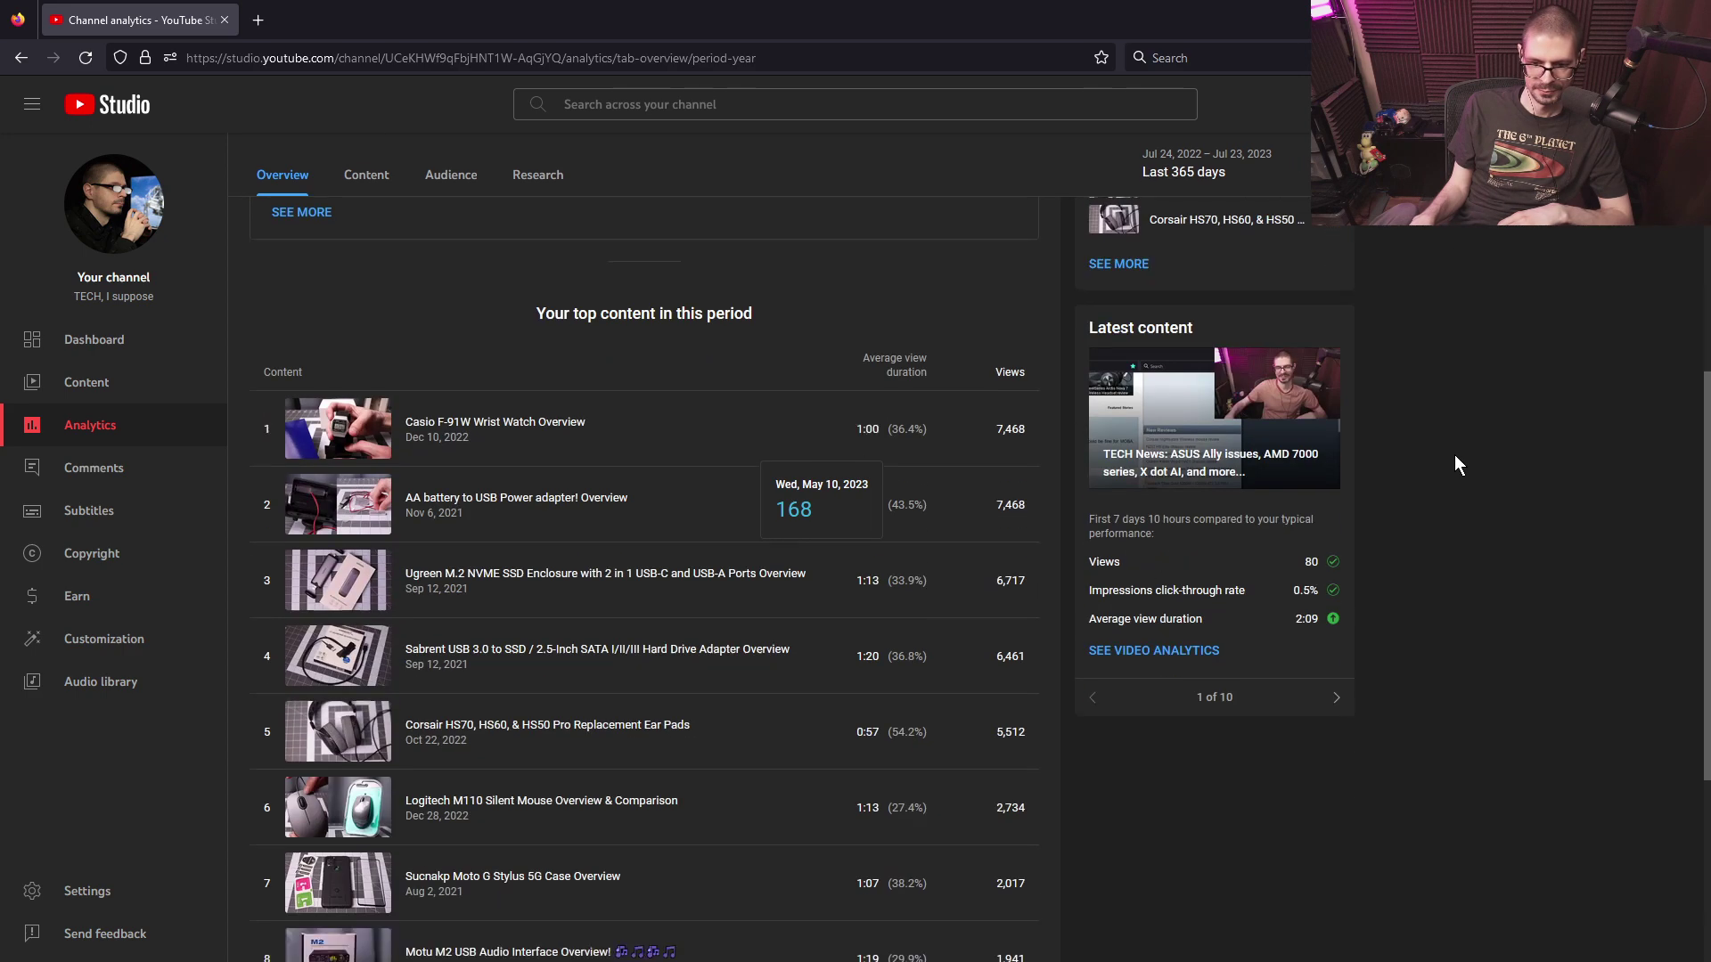
scroll(1455, 455, up, 10)
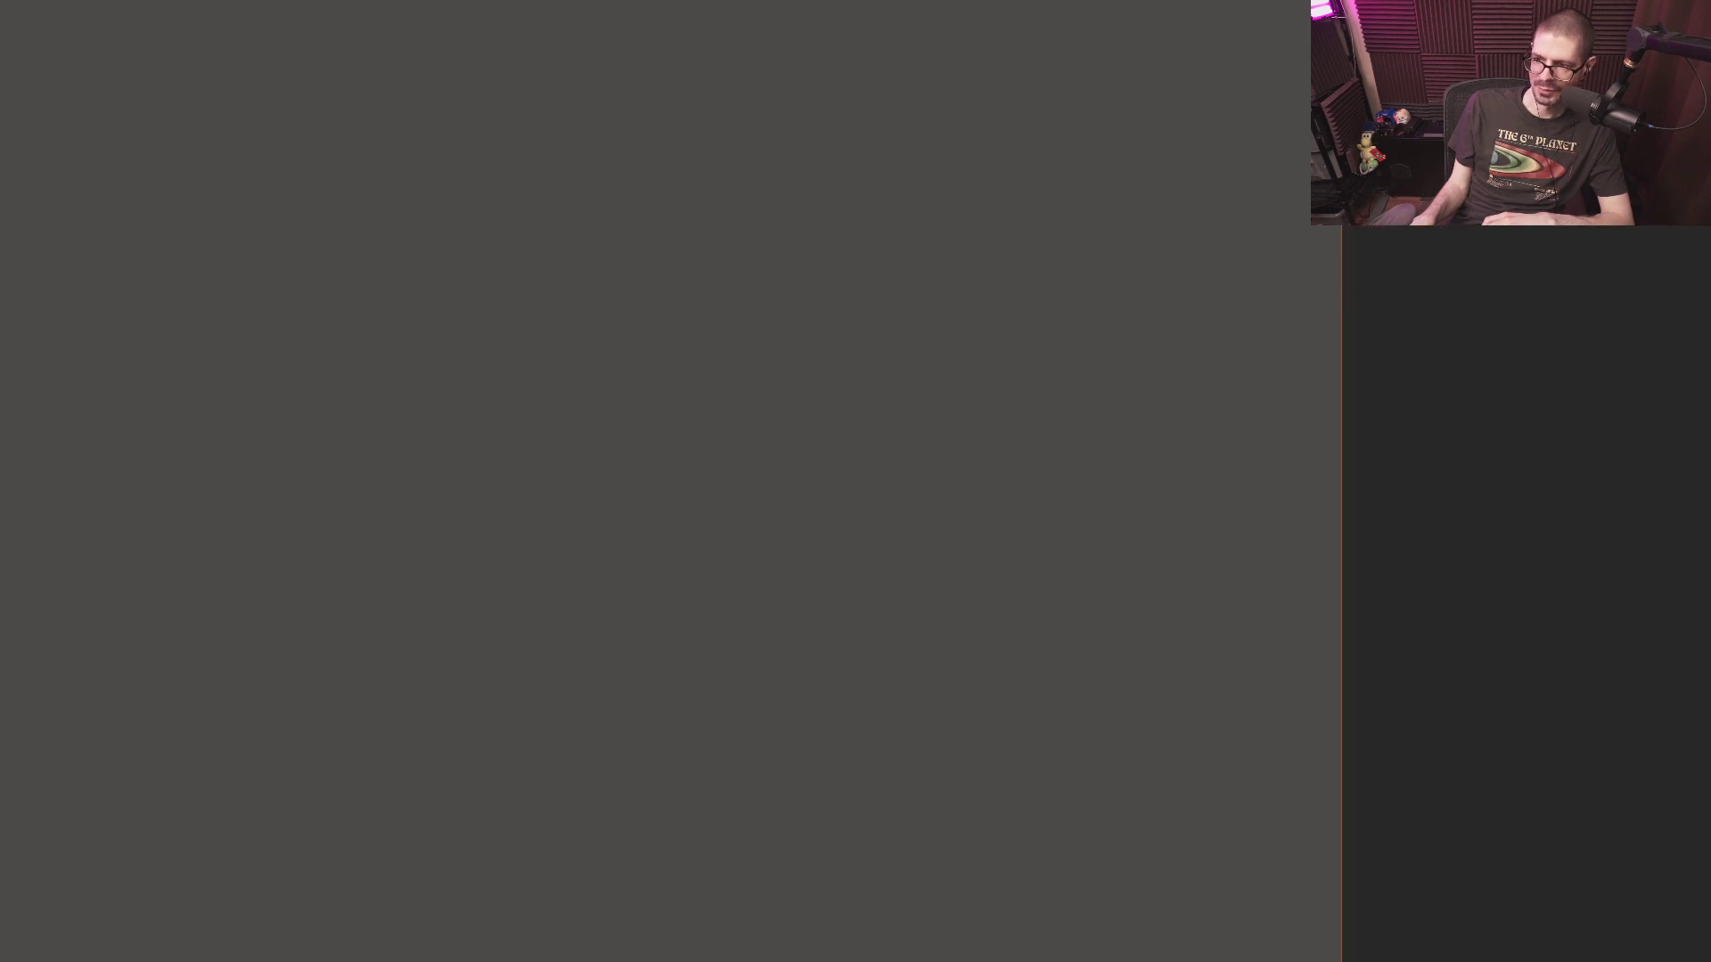
- Bring up the second channel's YouTube Studio dashboard window and close the extra browser tab showing its Settings dialog
drag(1706, 93, 1044, 40)
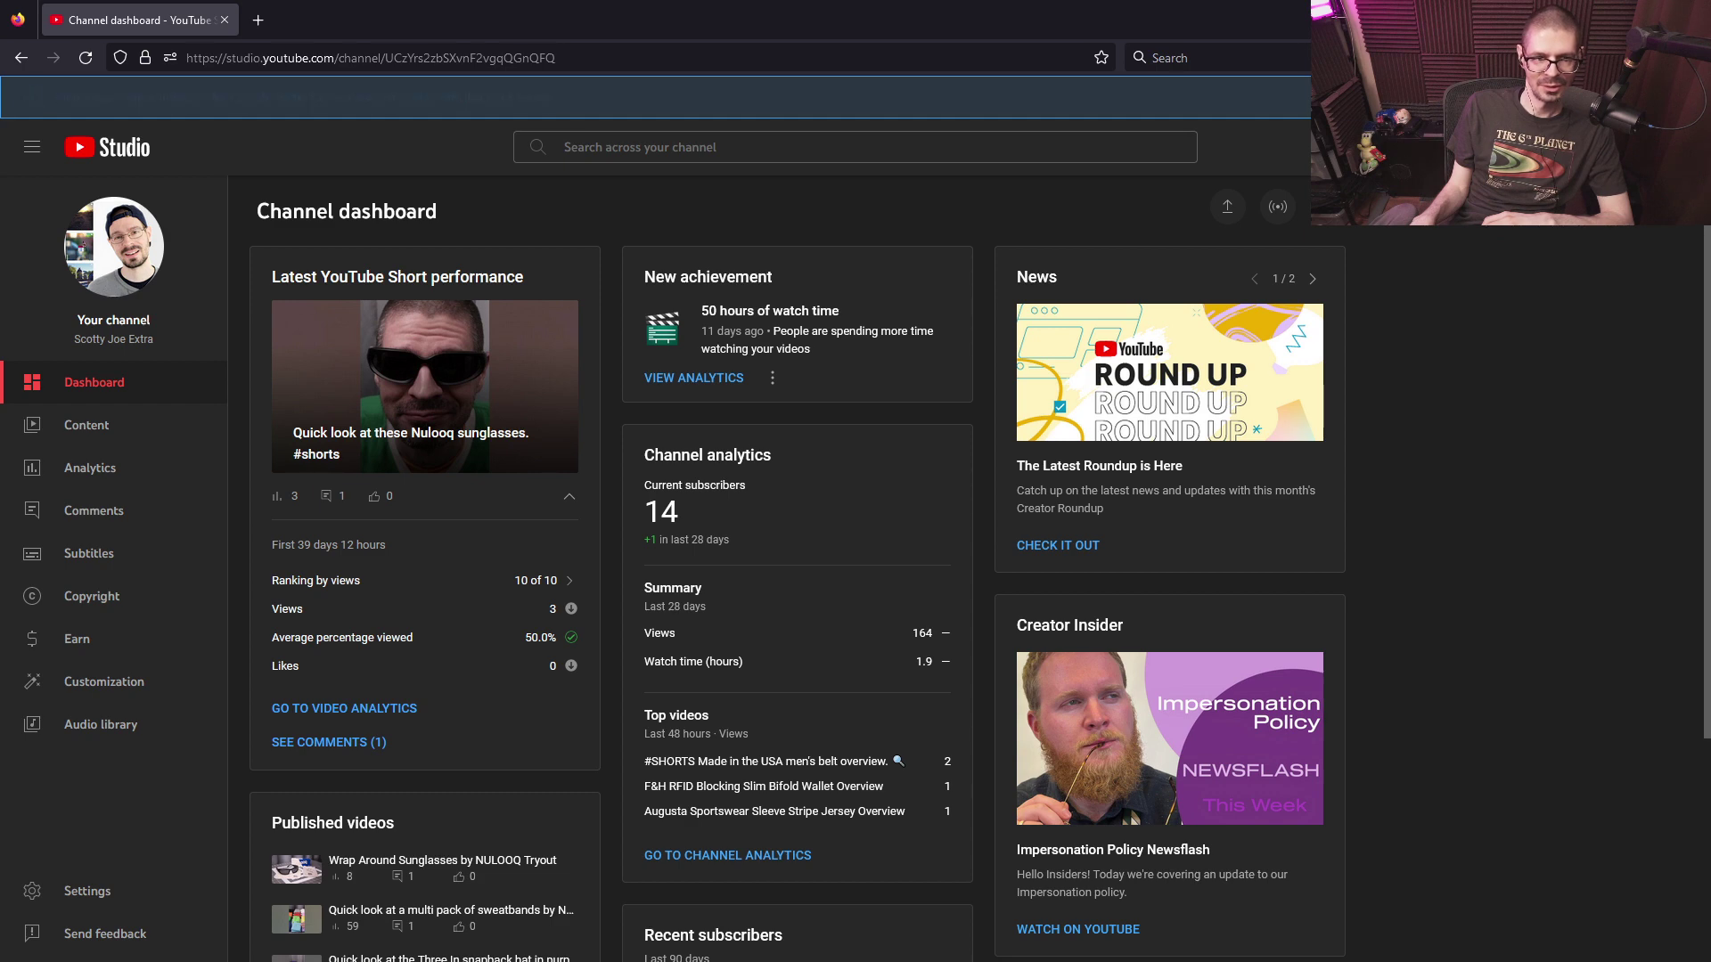
click(850, 97)
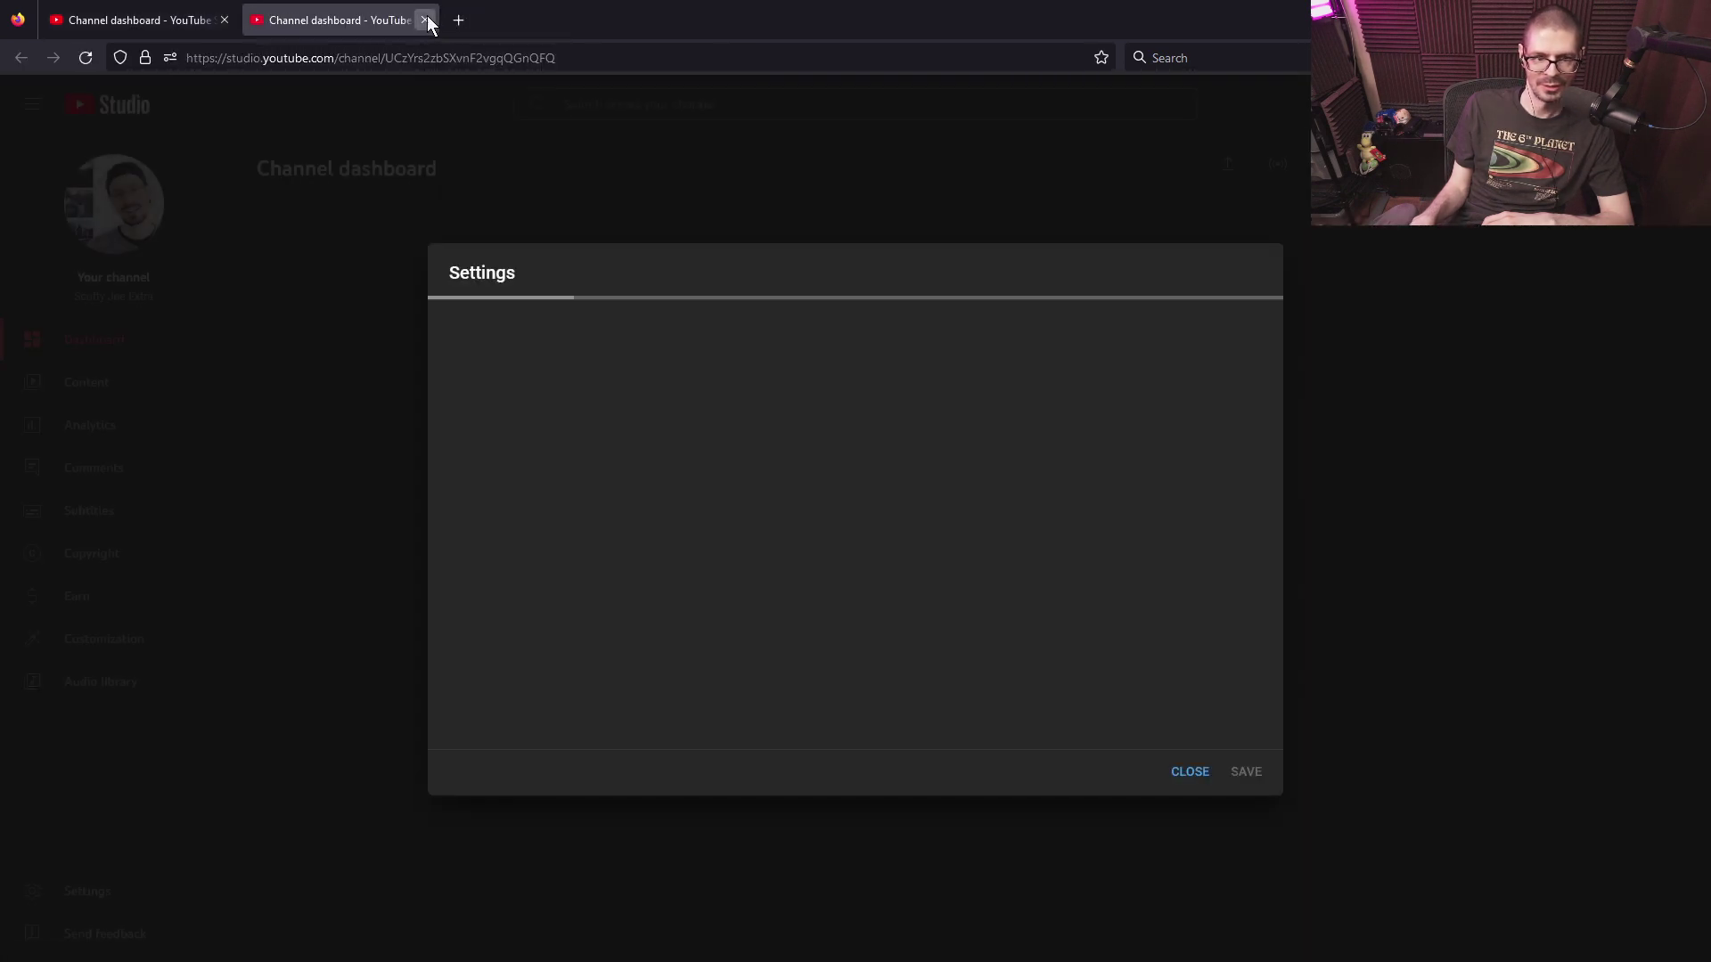
click(426, 20)
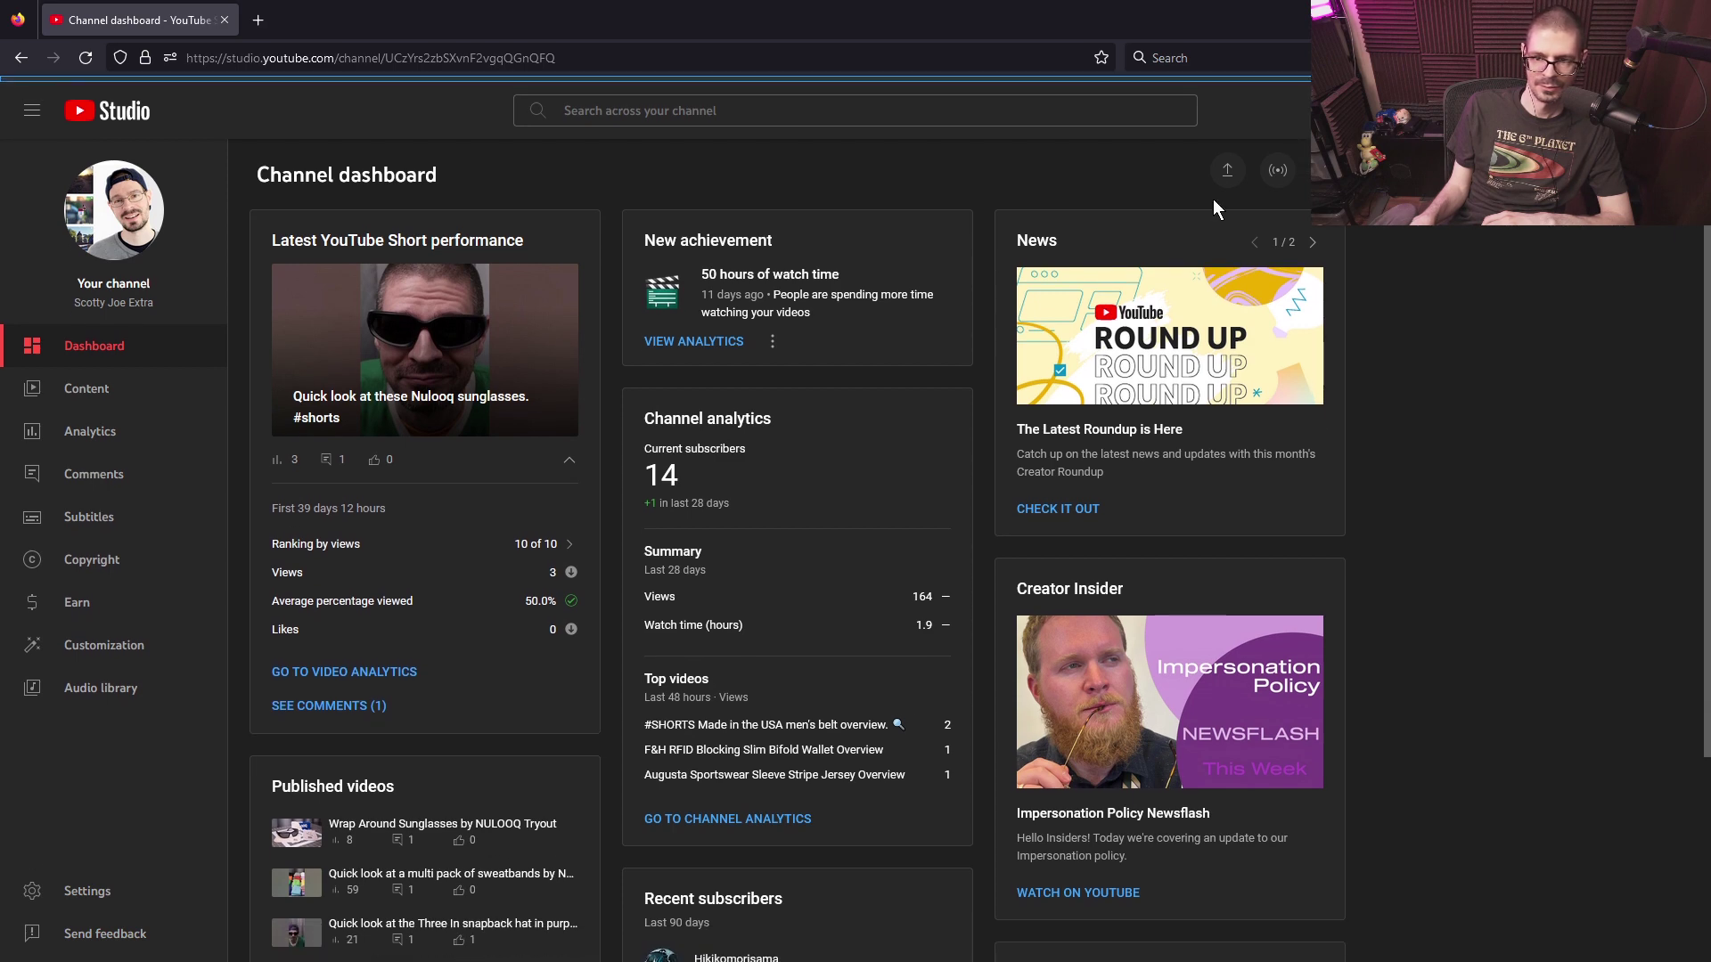
- Open the second channel's content list and look through its videos and Shorts with their publishing dates and view counts
click(78, 392)
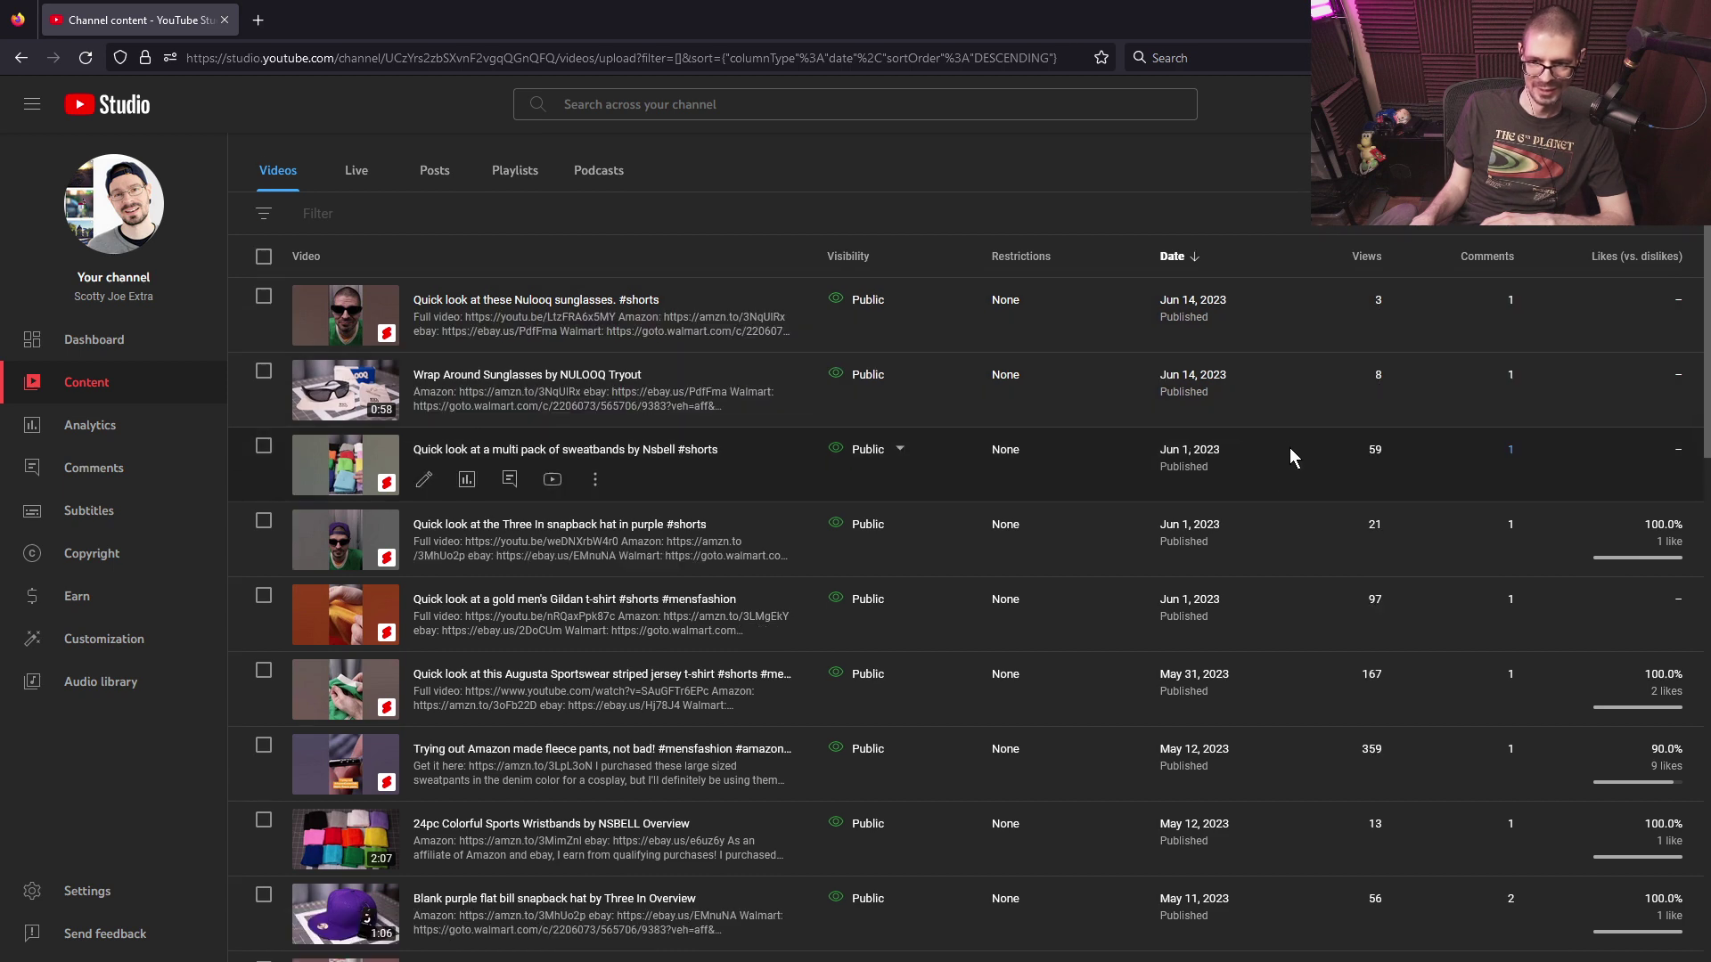
scroll(392, 534, down, 5)
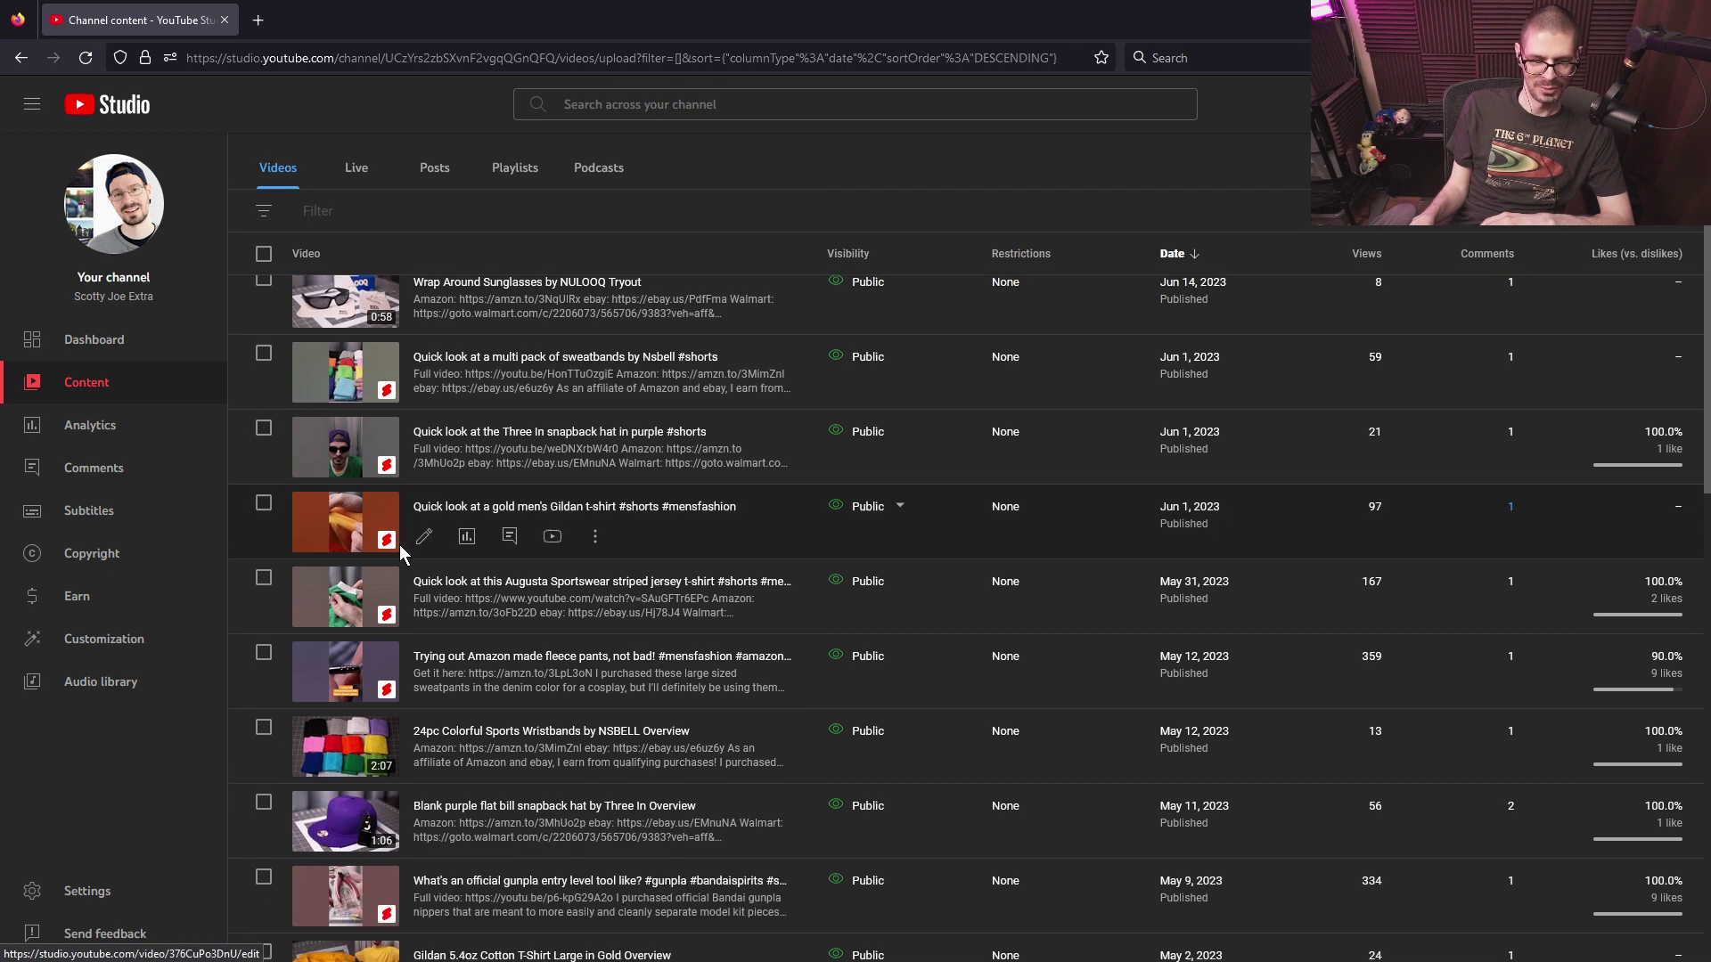
scroll(368, 577, down, 1)
scroll(374, 597, up, 6)
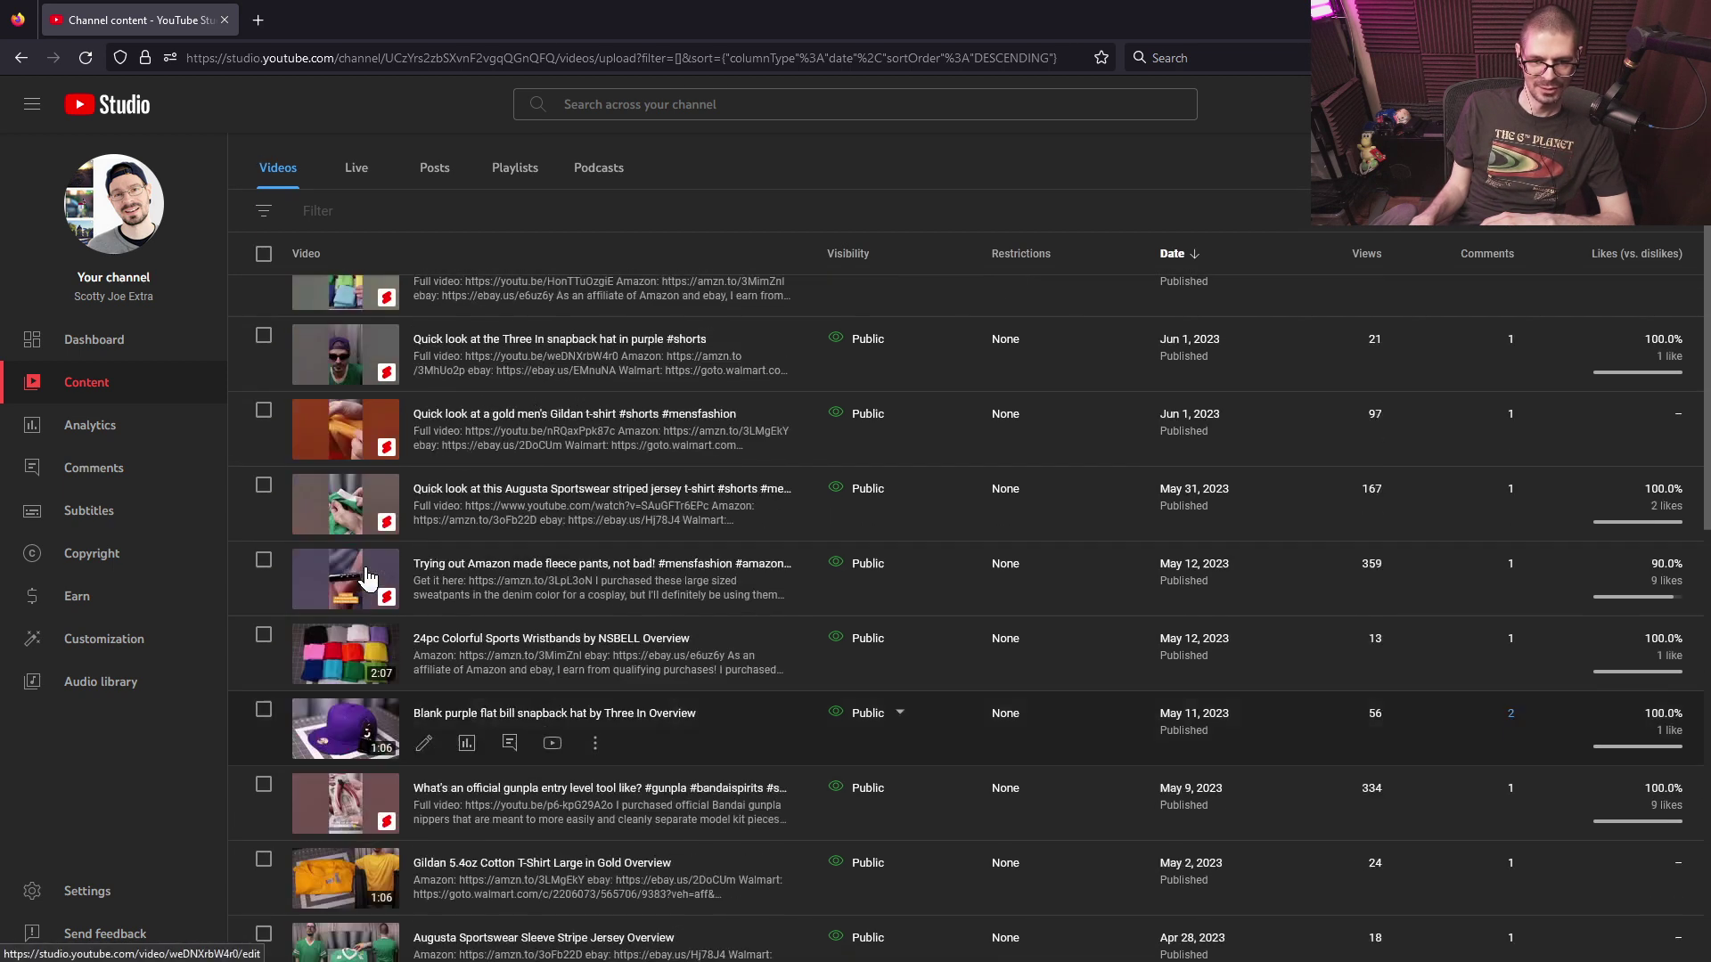
scroll(381, 618, down, 2)
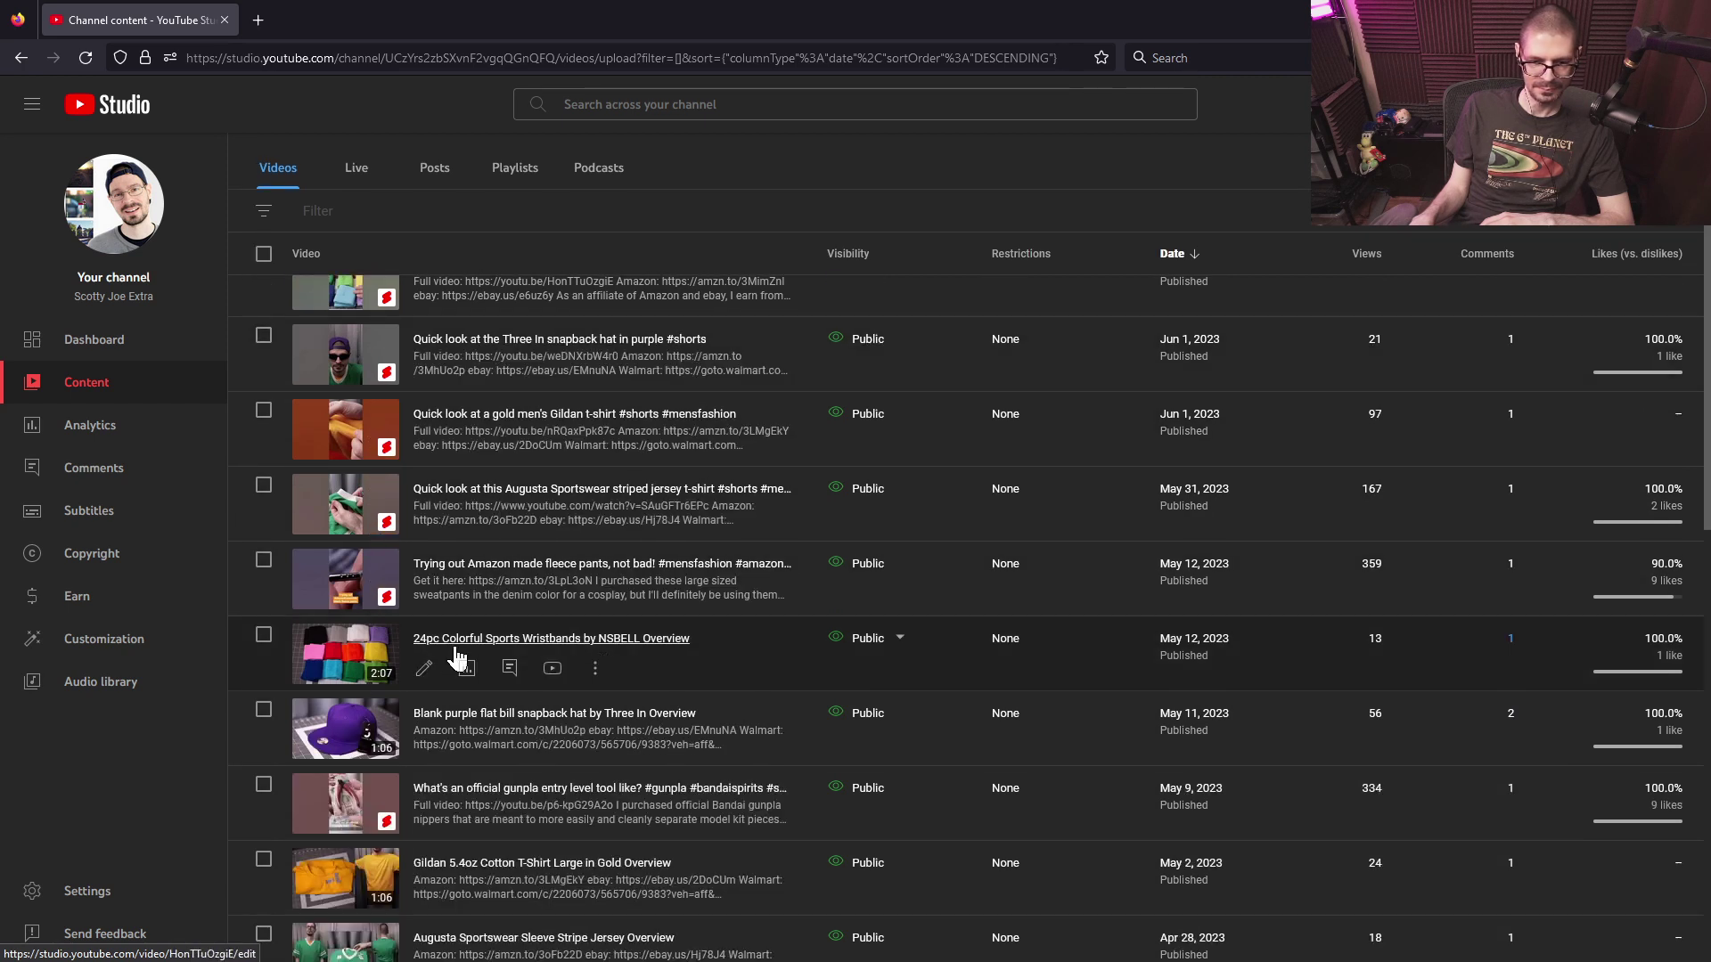
scroll(380, 570, down, 1)
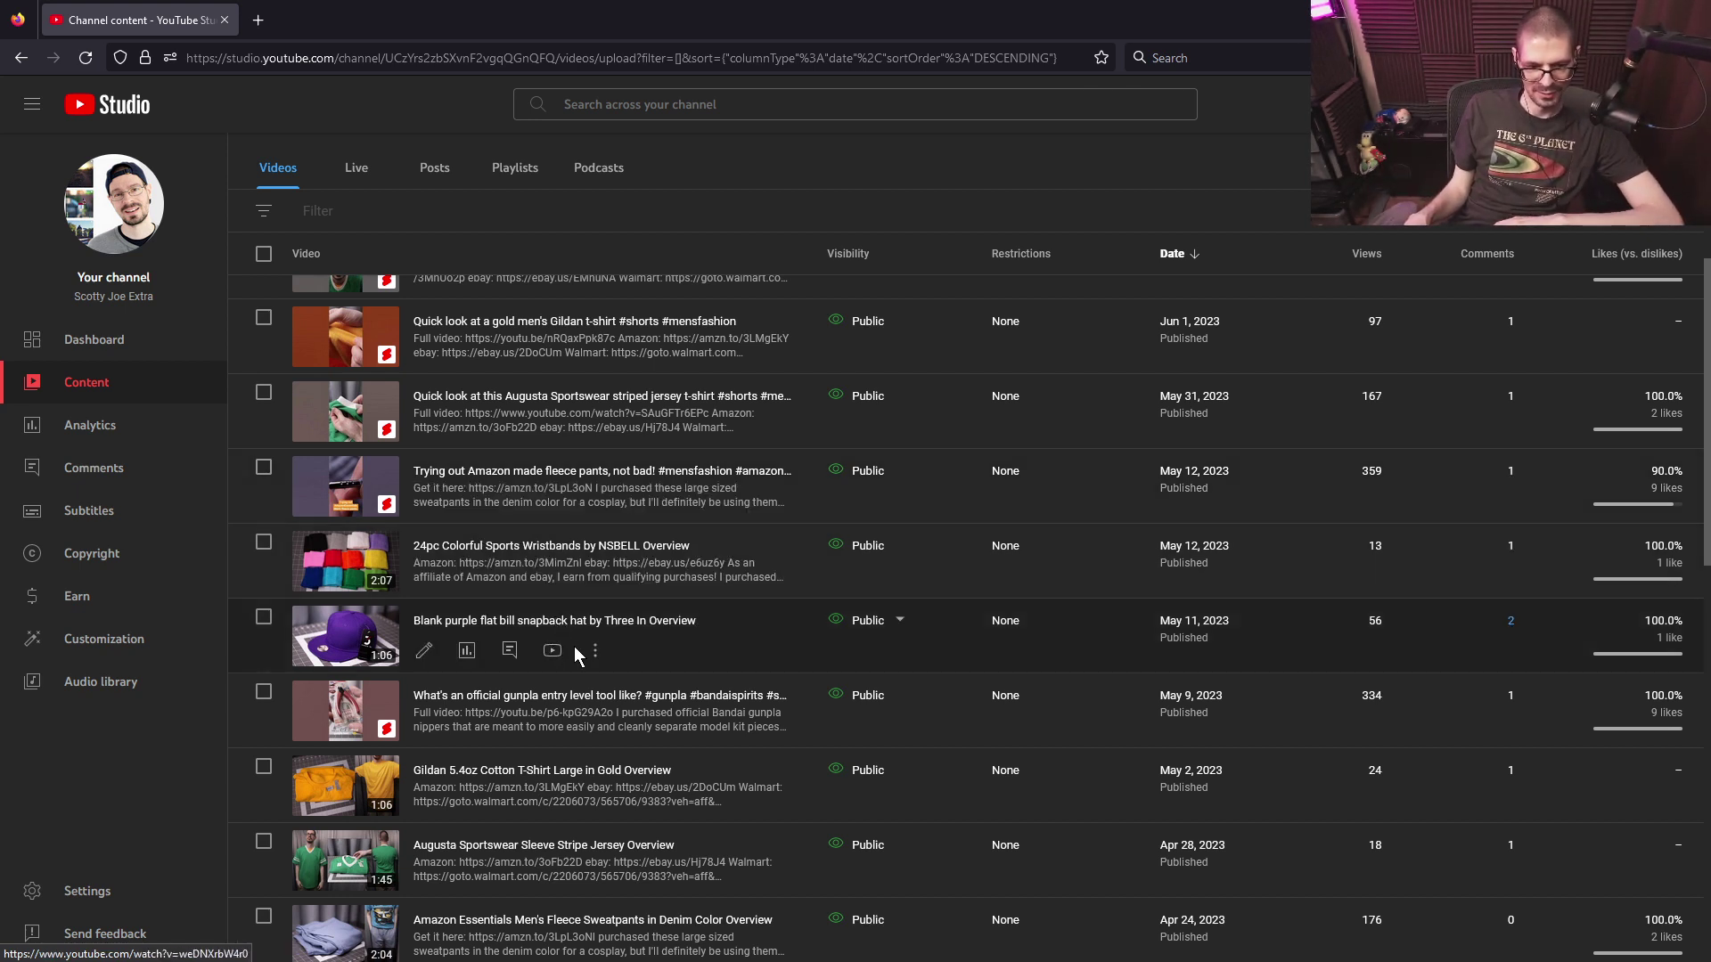
scroll(569, 750, down, 1)
scroll(569, 751, down, 2)
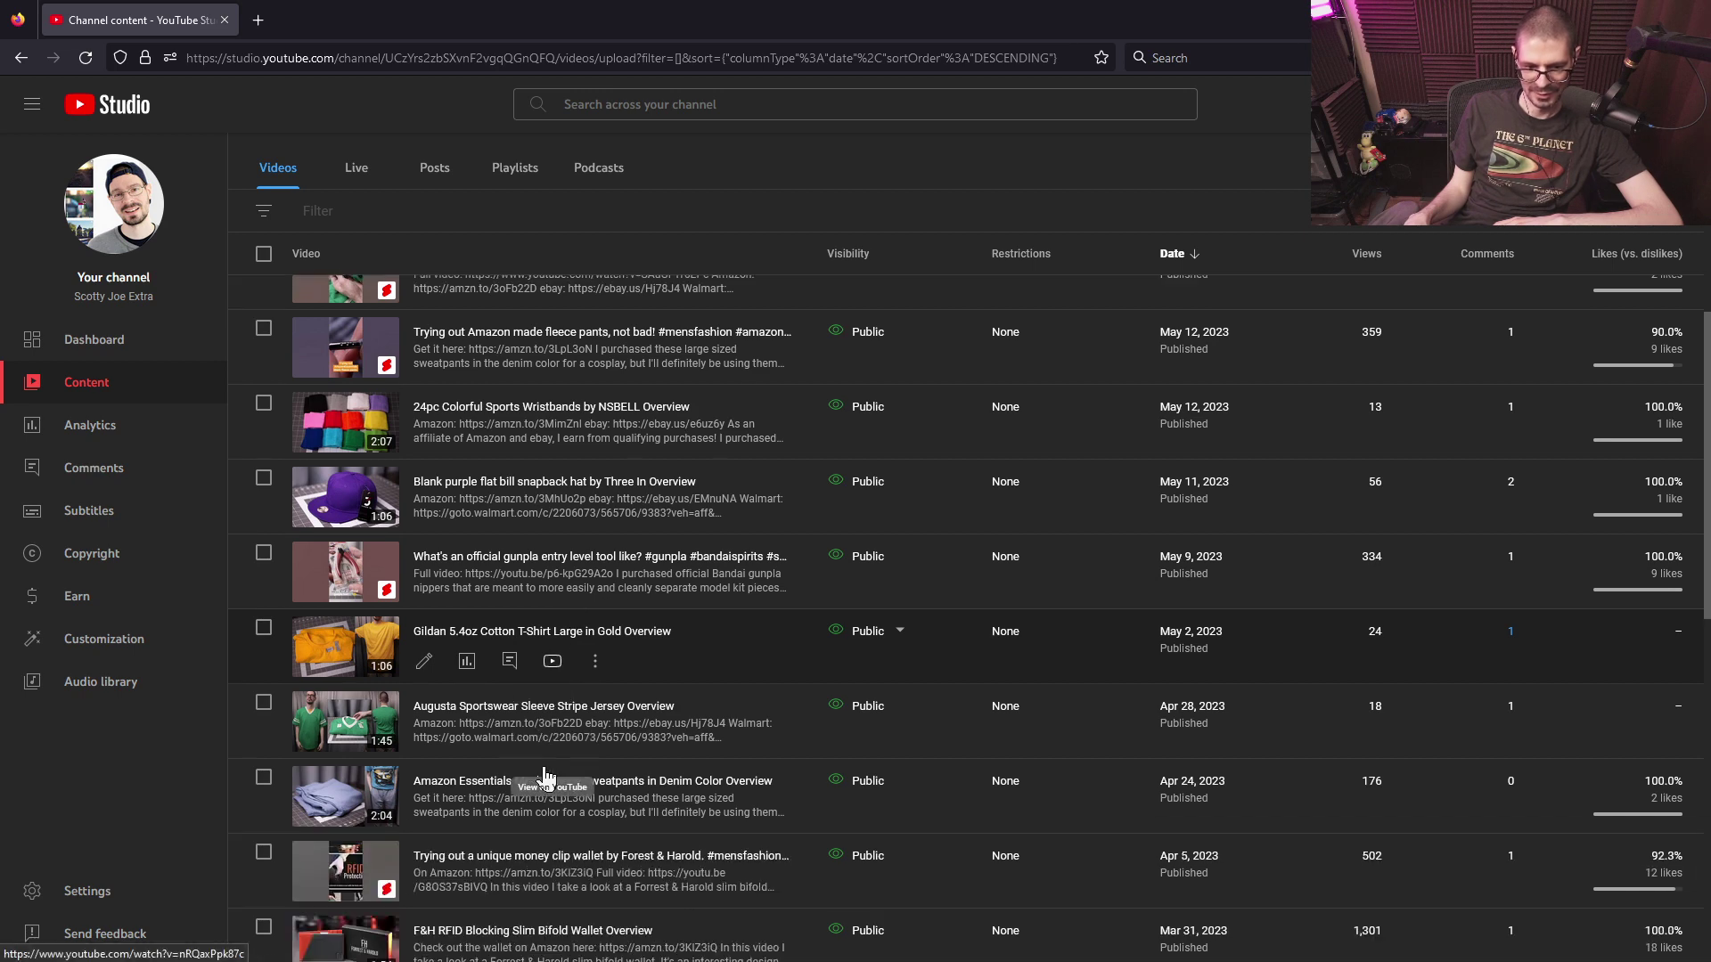
scroll(588, 717, up, 1)
scroll(593, 710, up, 5)
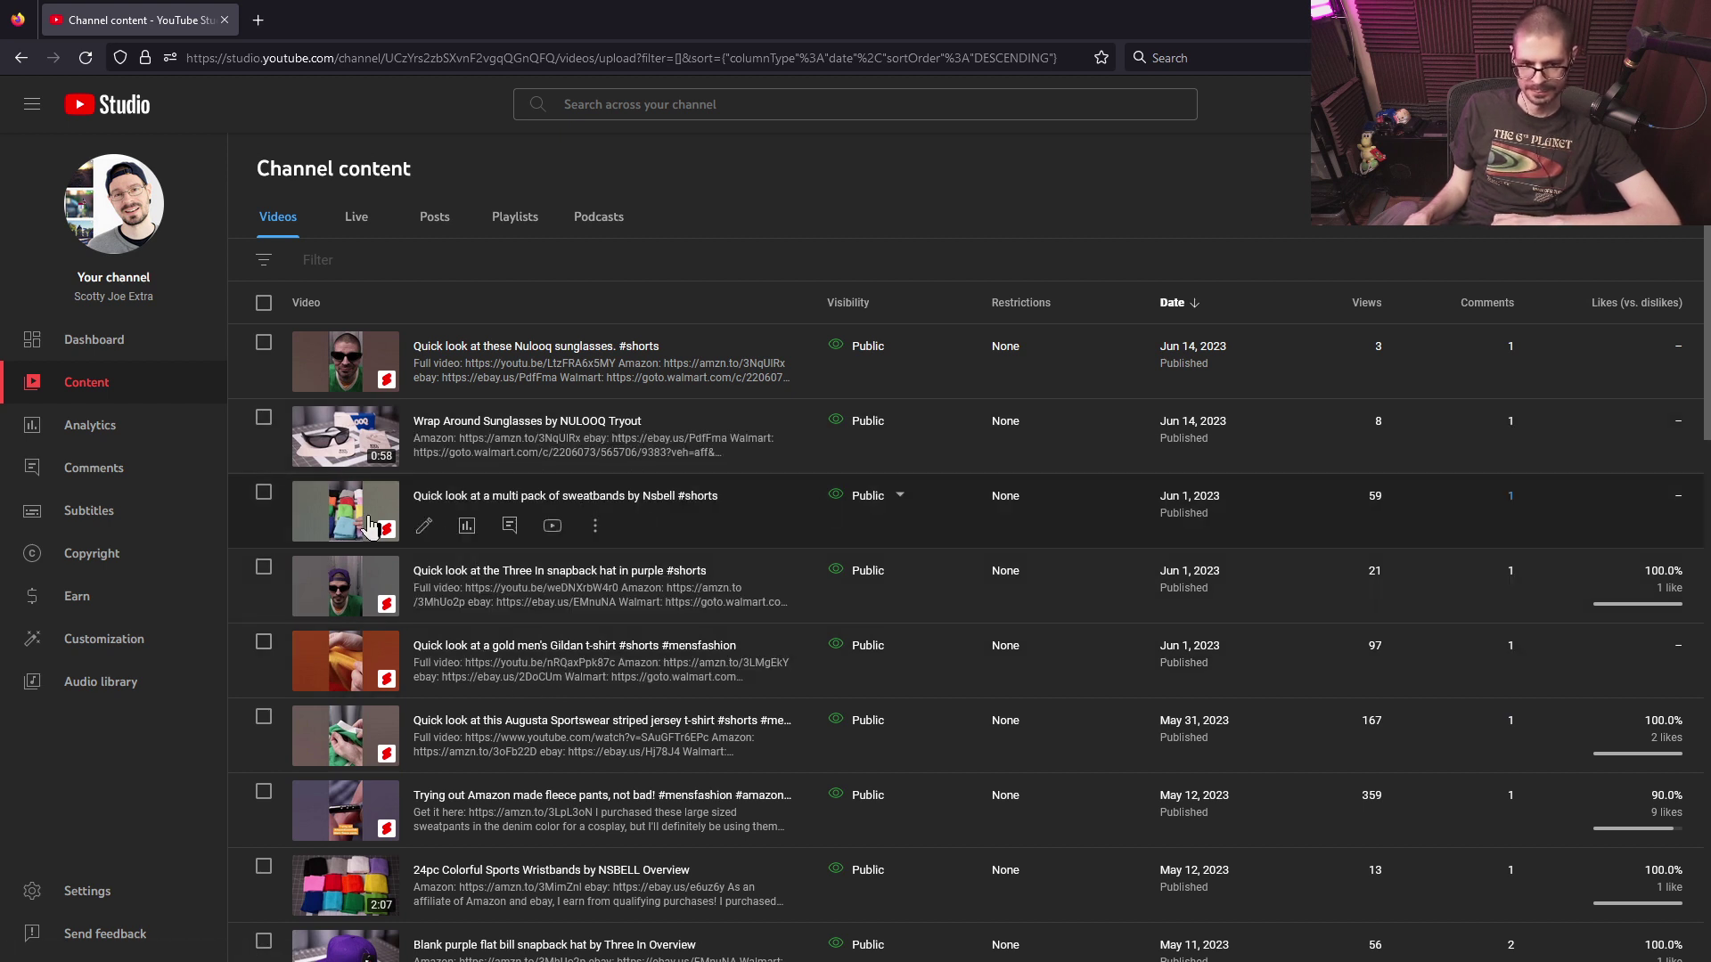
scroll(334, 704, down, 2)
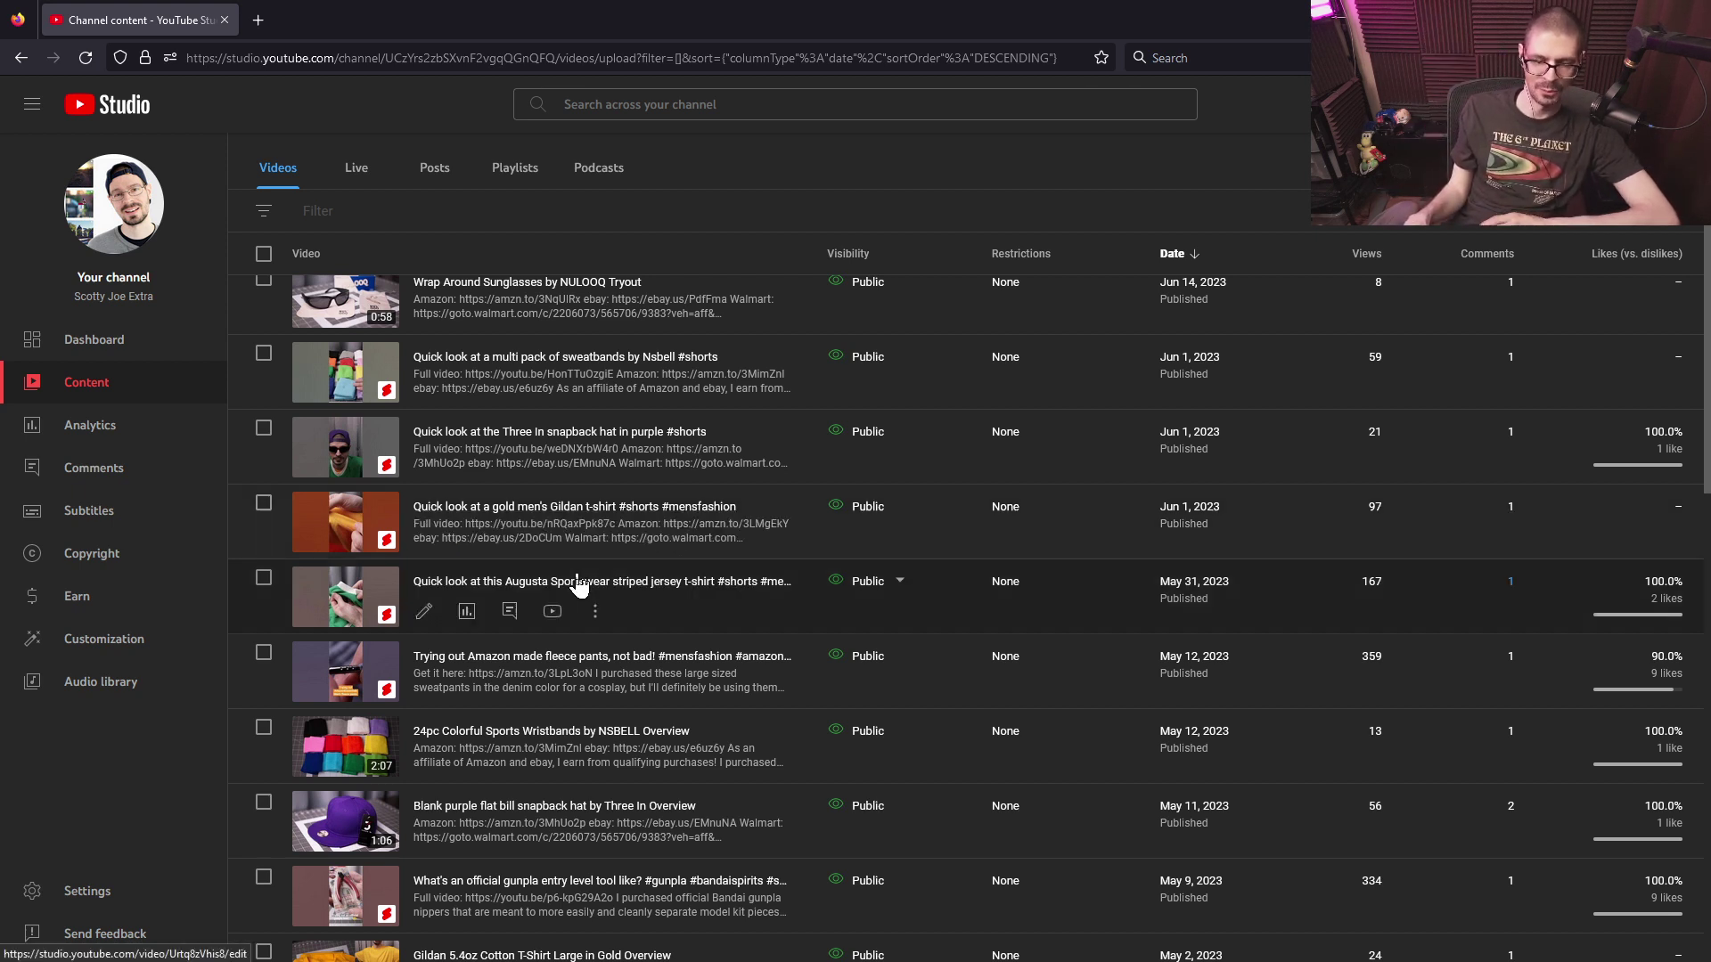
scroll(398, 675, down, 2)
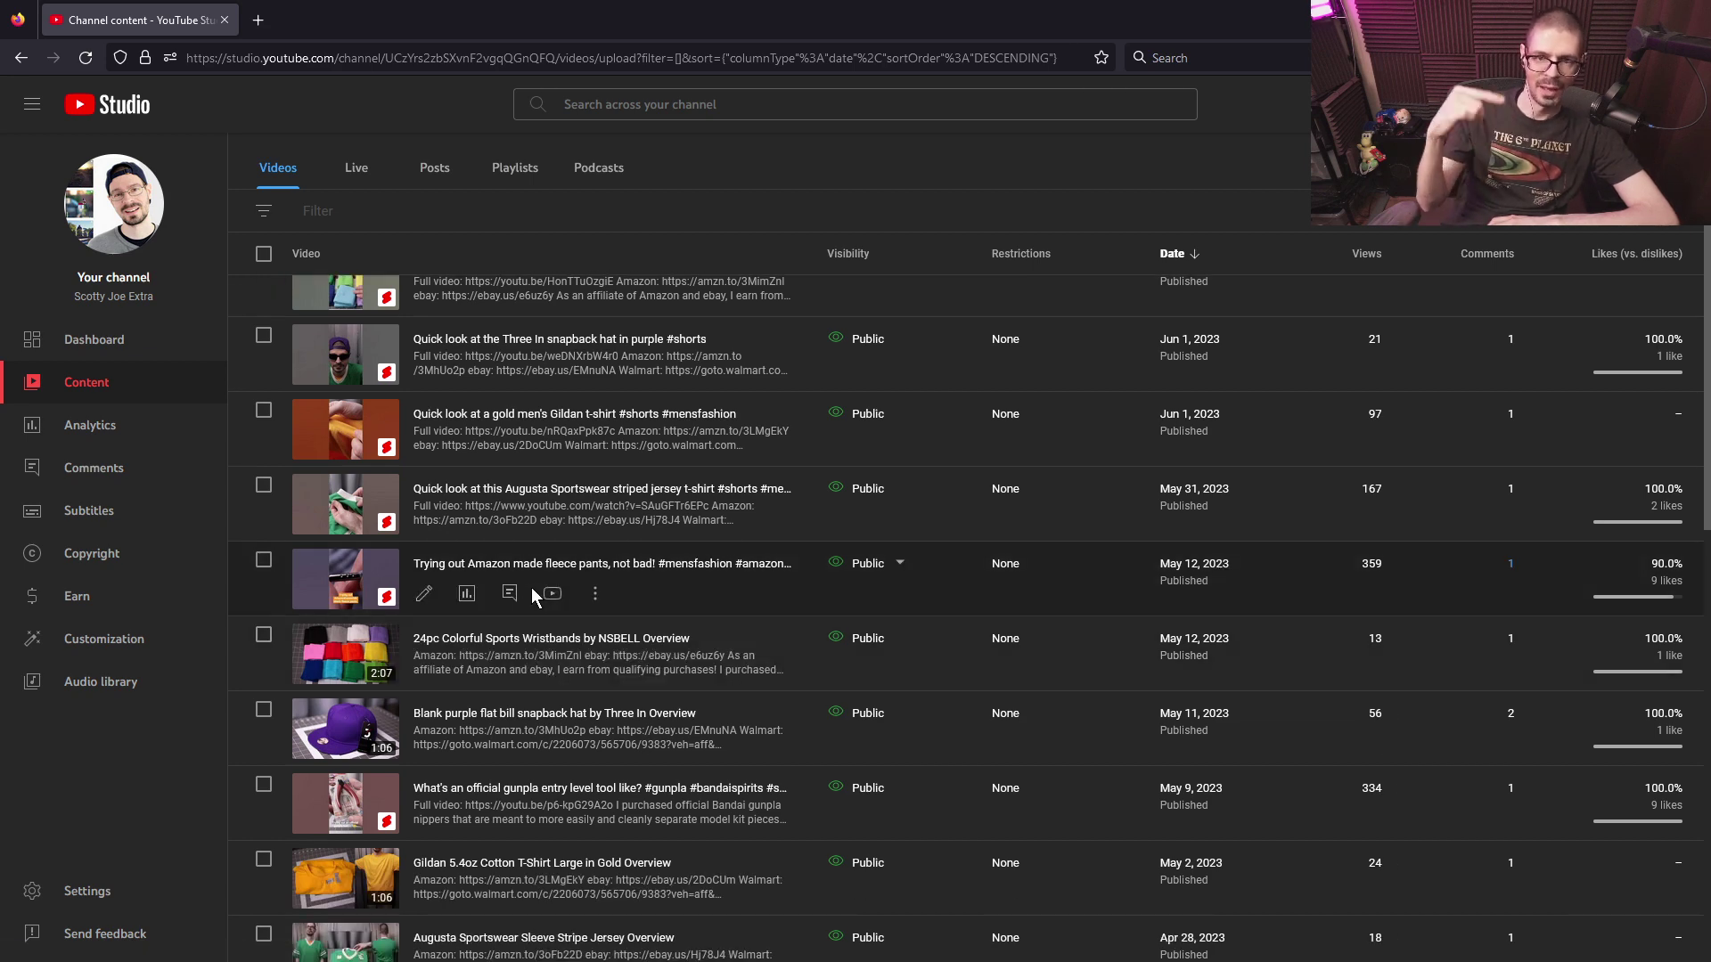
scroll(357, 581, up, 5)
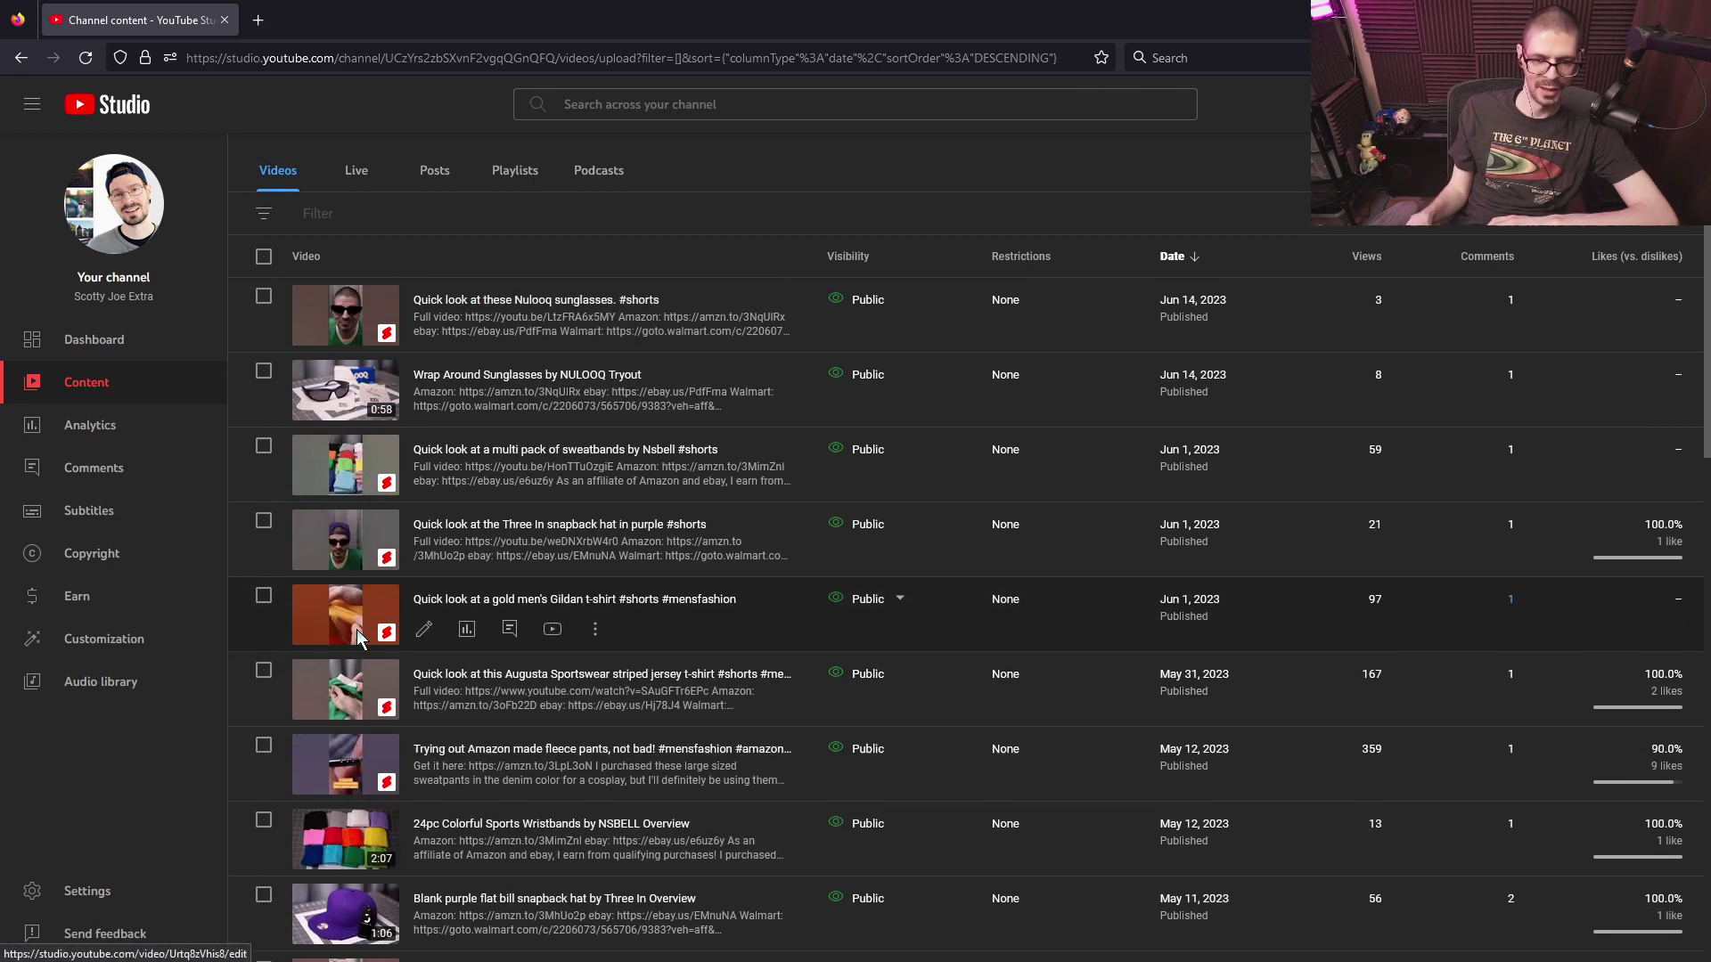
scroll(349, 659, down, 4)
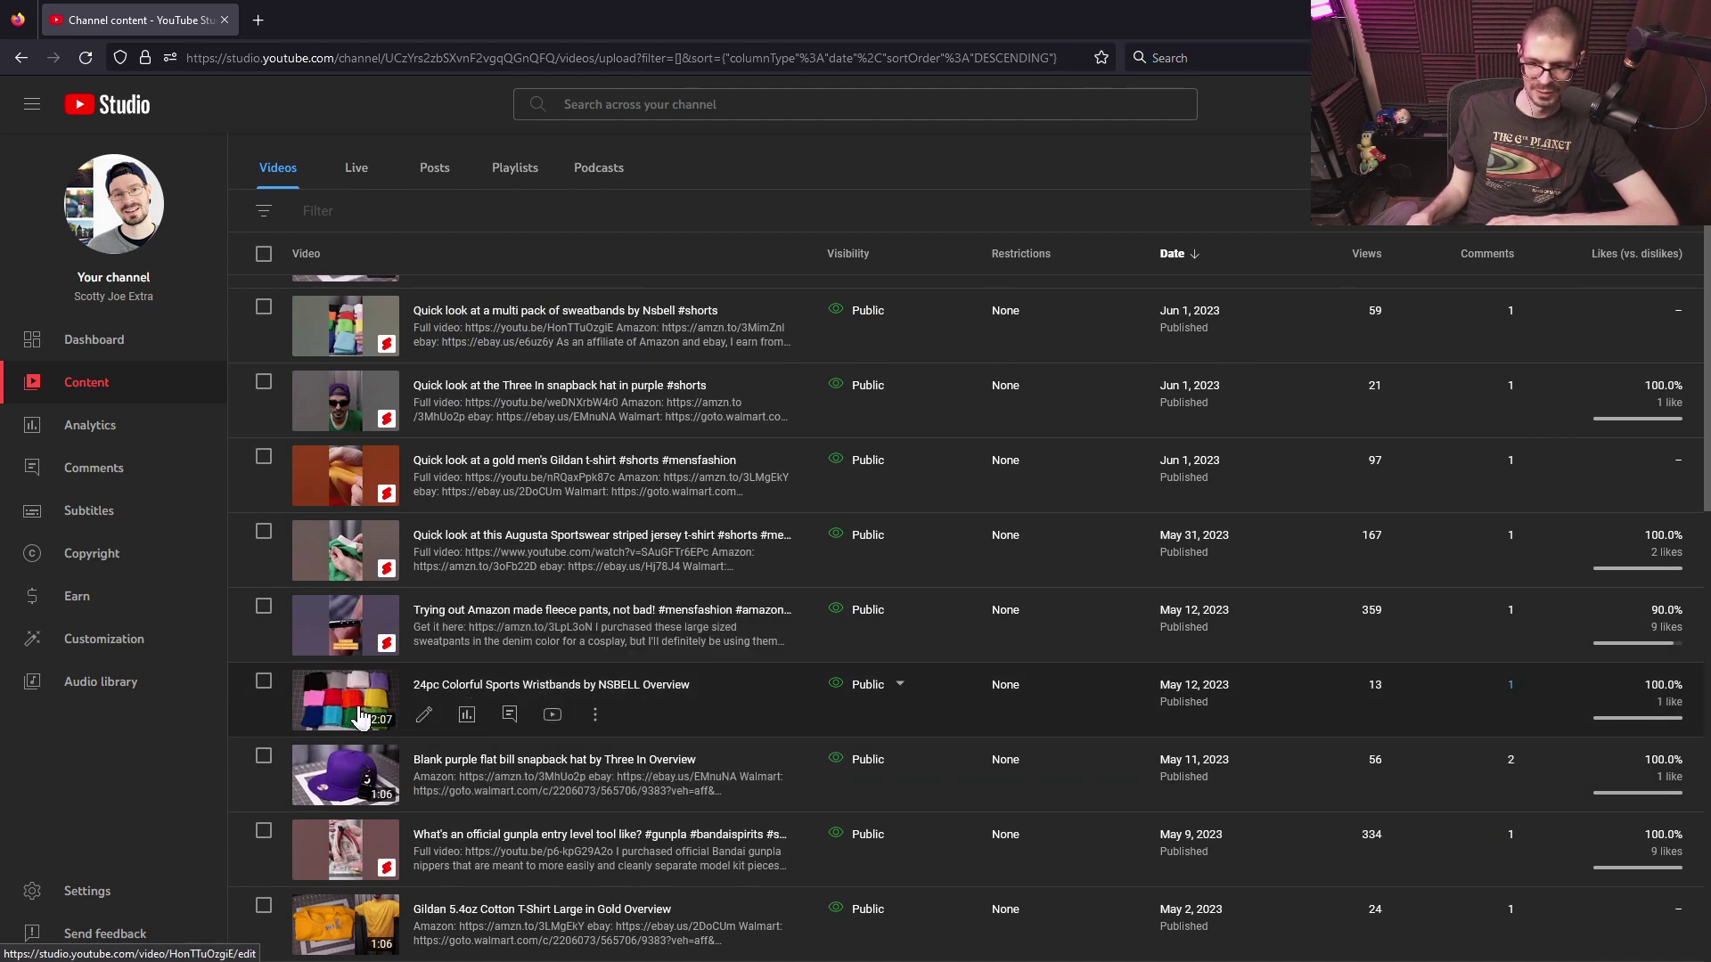
scroll(369, 686, up, 3)
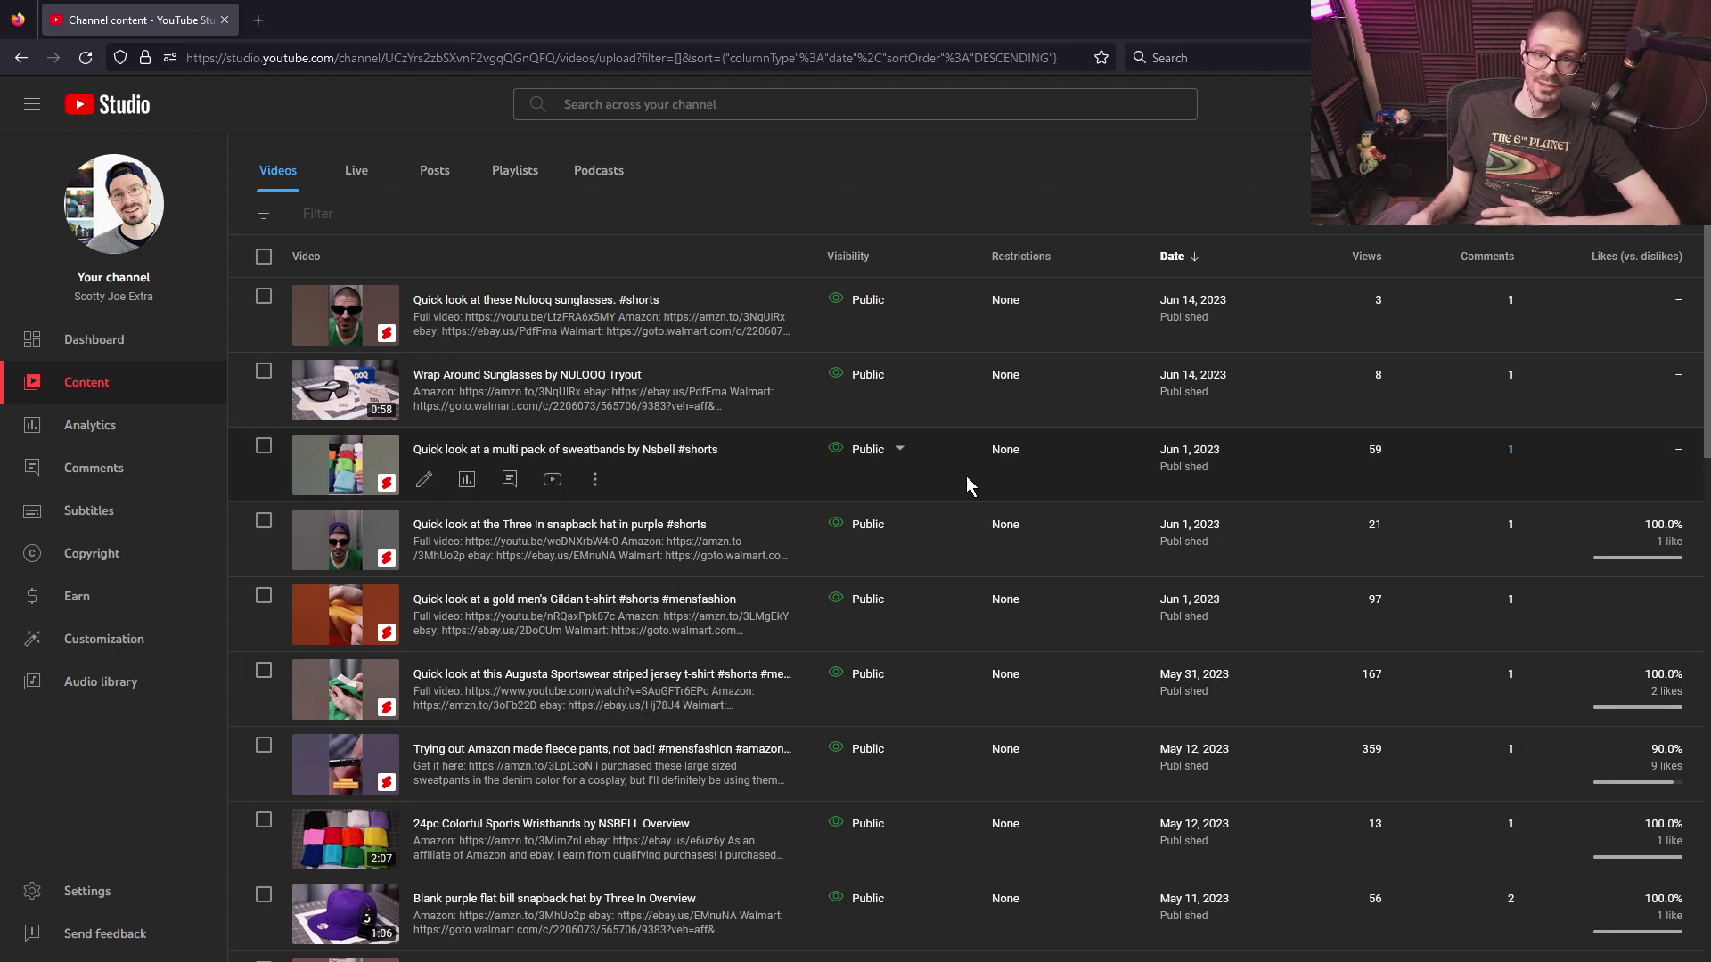
scroll(720, 597, up, 1)
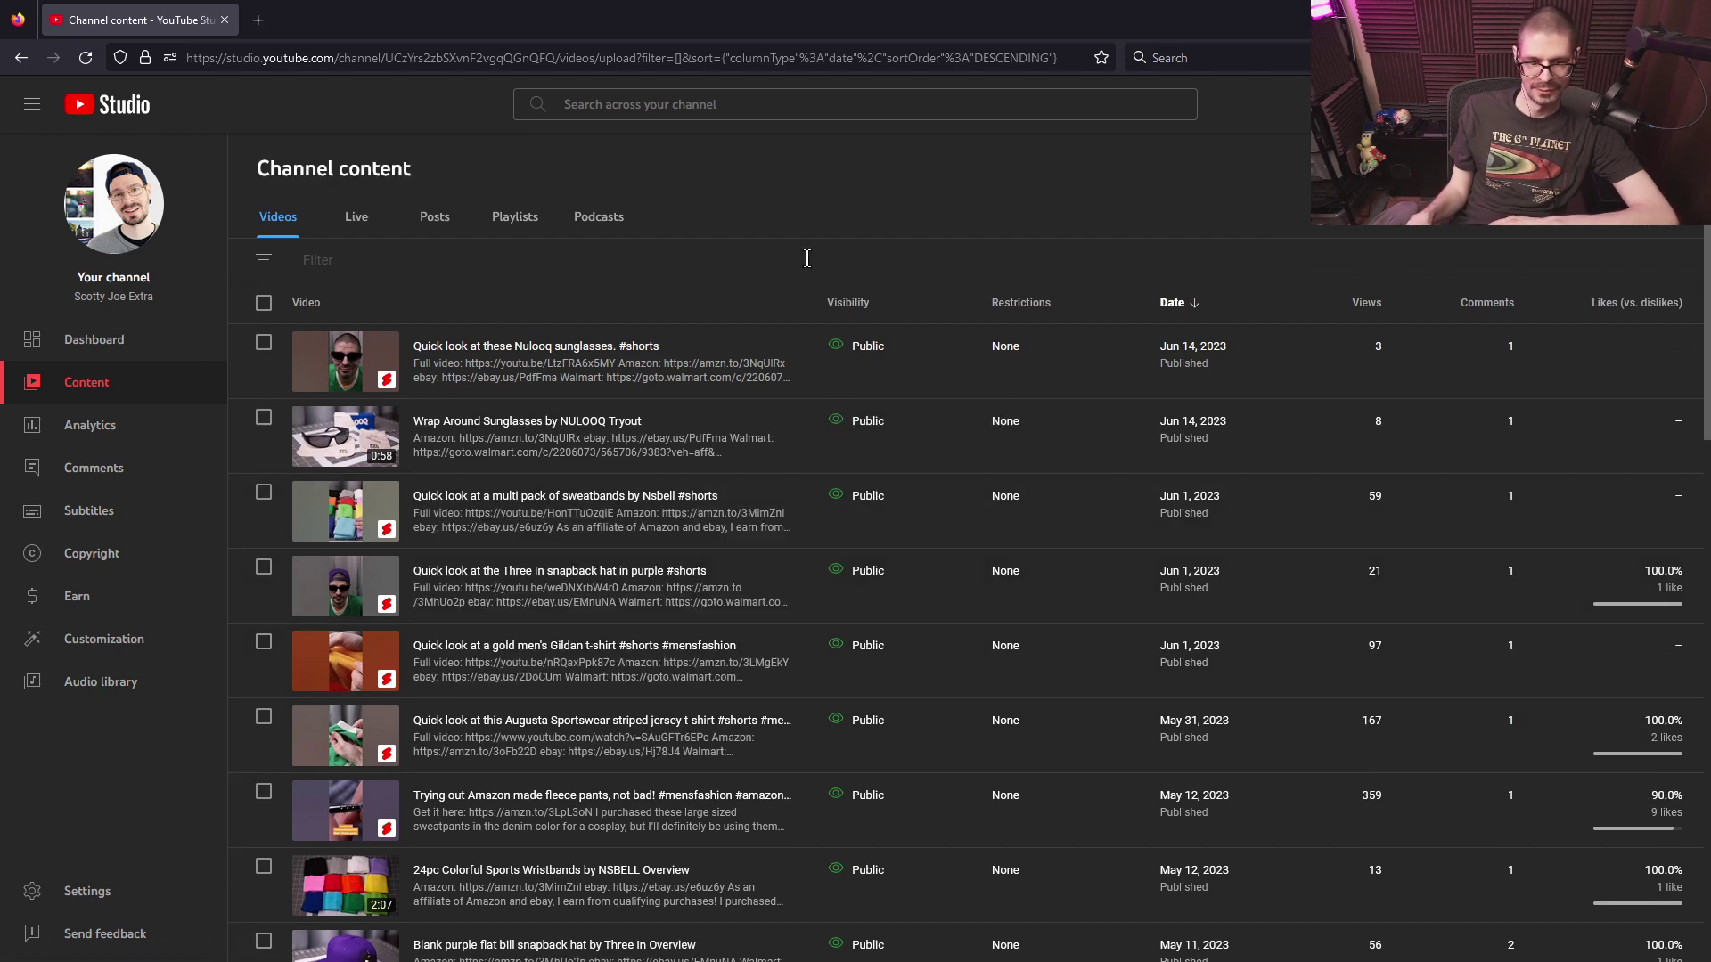
scroll(711, 613, down, 4)
scroll(711, 613, up, 4)
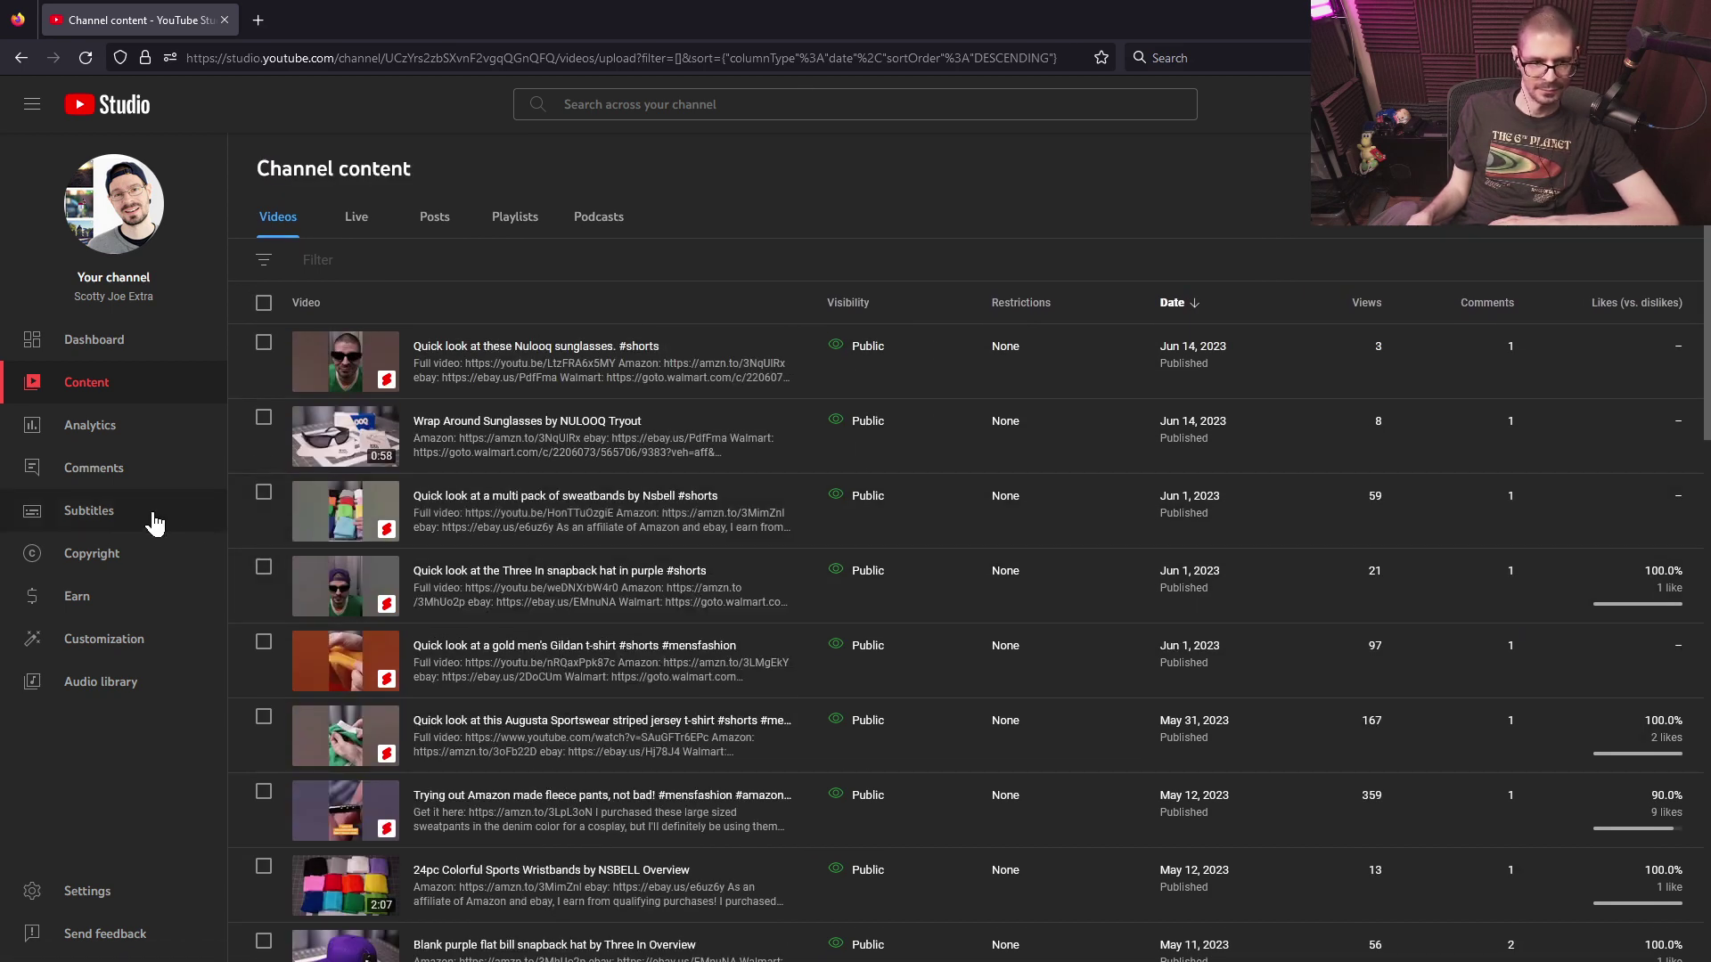
- Open the second channel's Analytics overview and examine its views for the last 28 days against the previous period
click(95, 427)
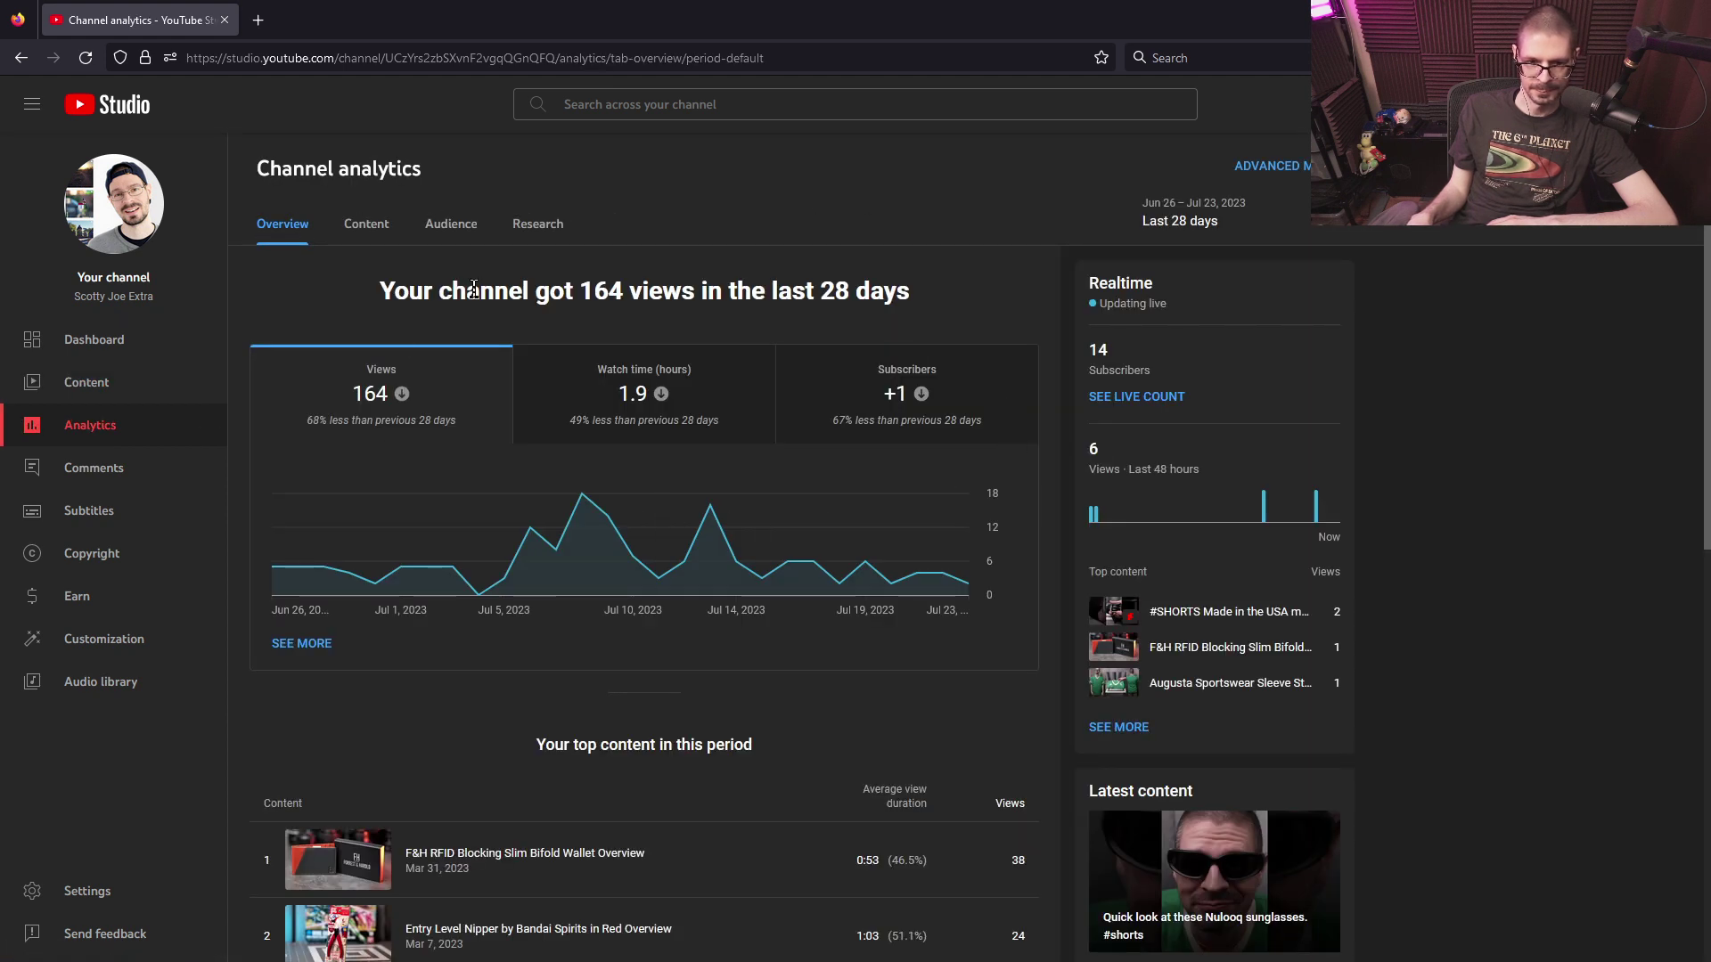
drag(523, 297, 746, 290)
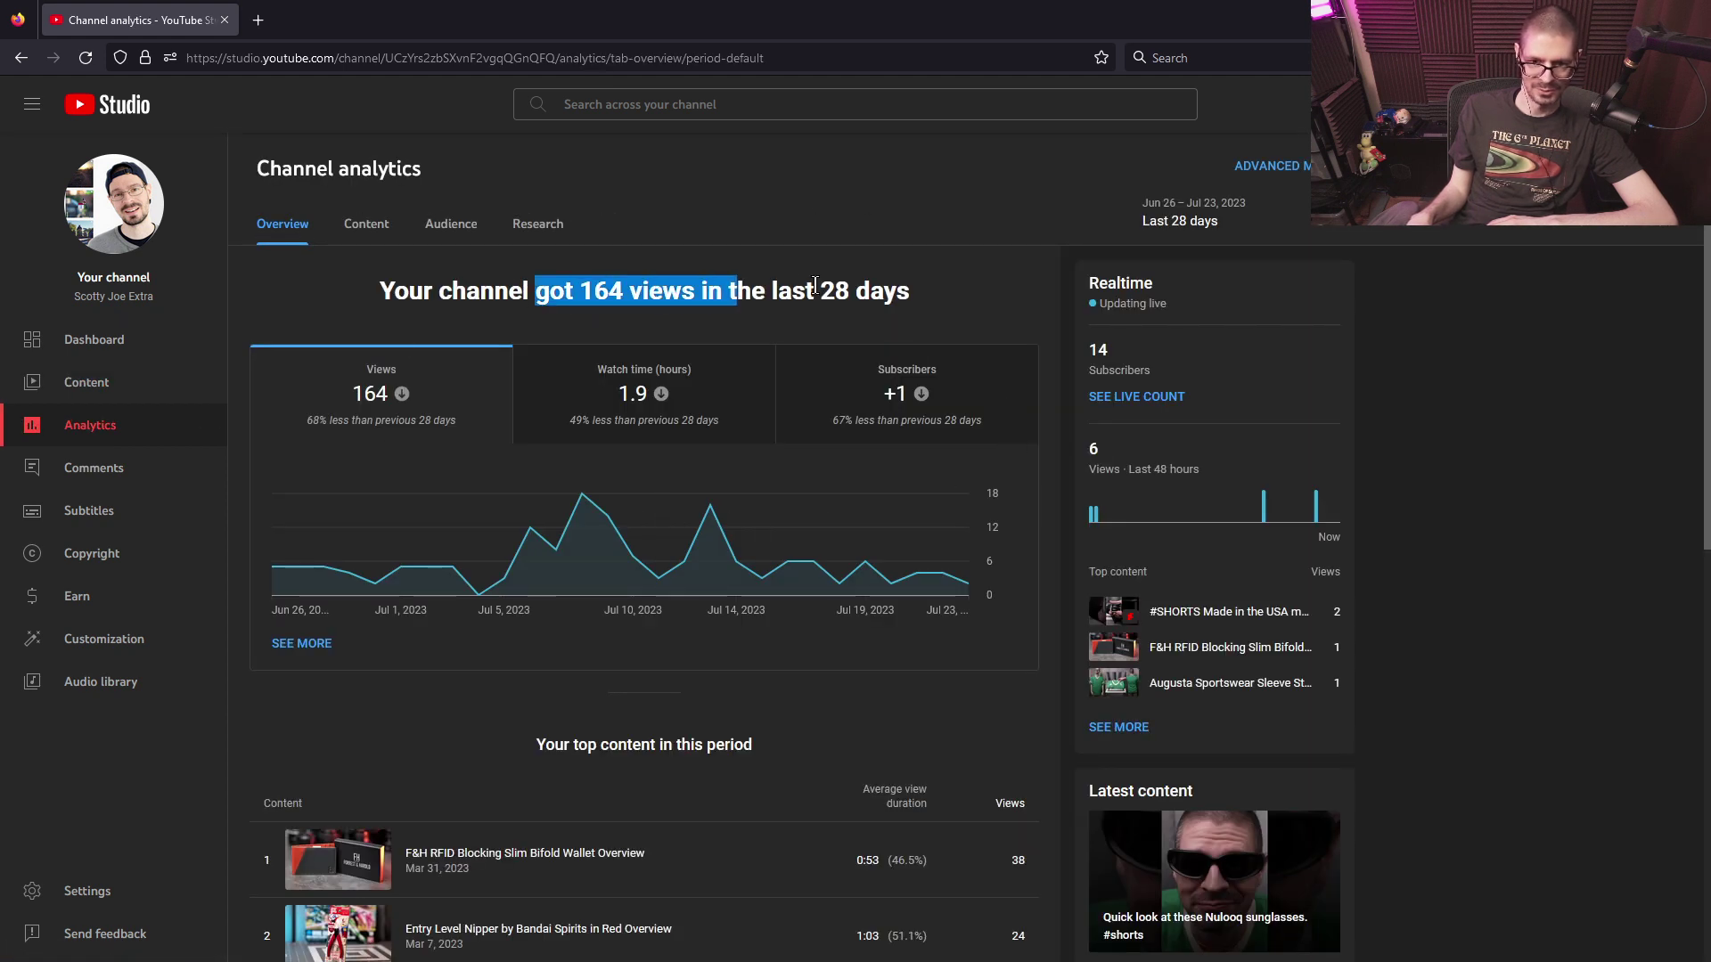
click(888, 287)
drag(911, 294, 661, 318)
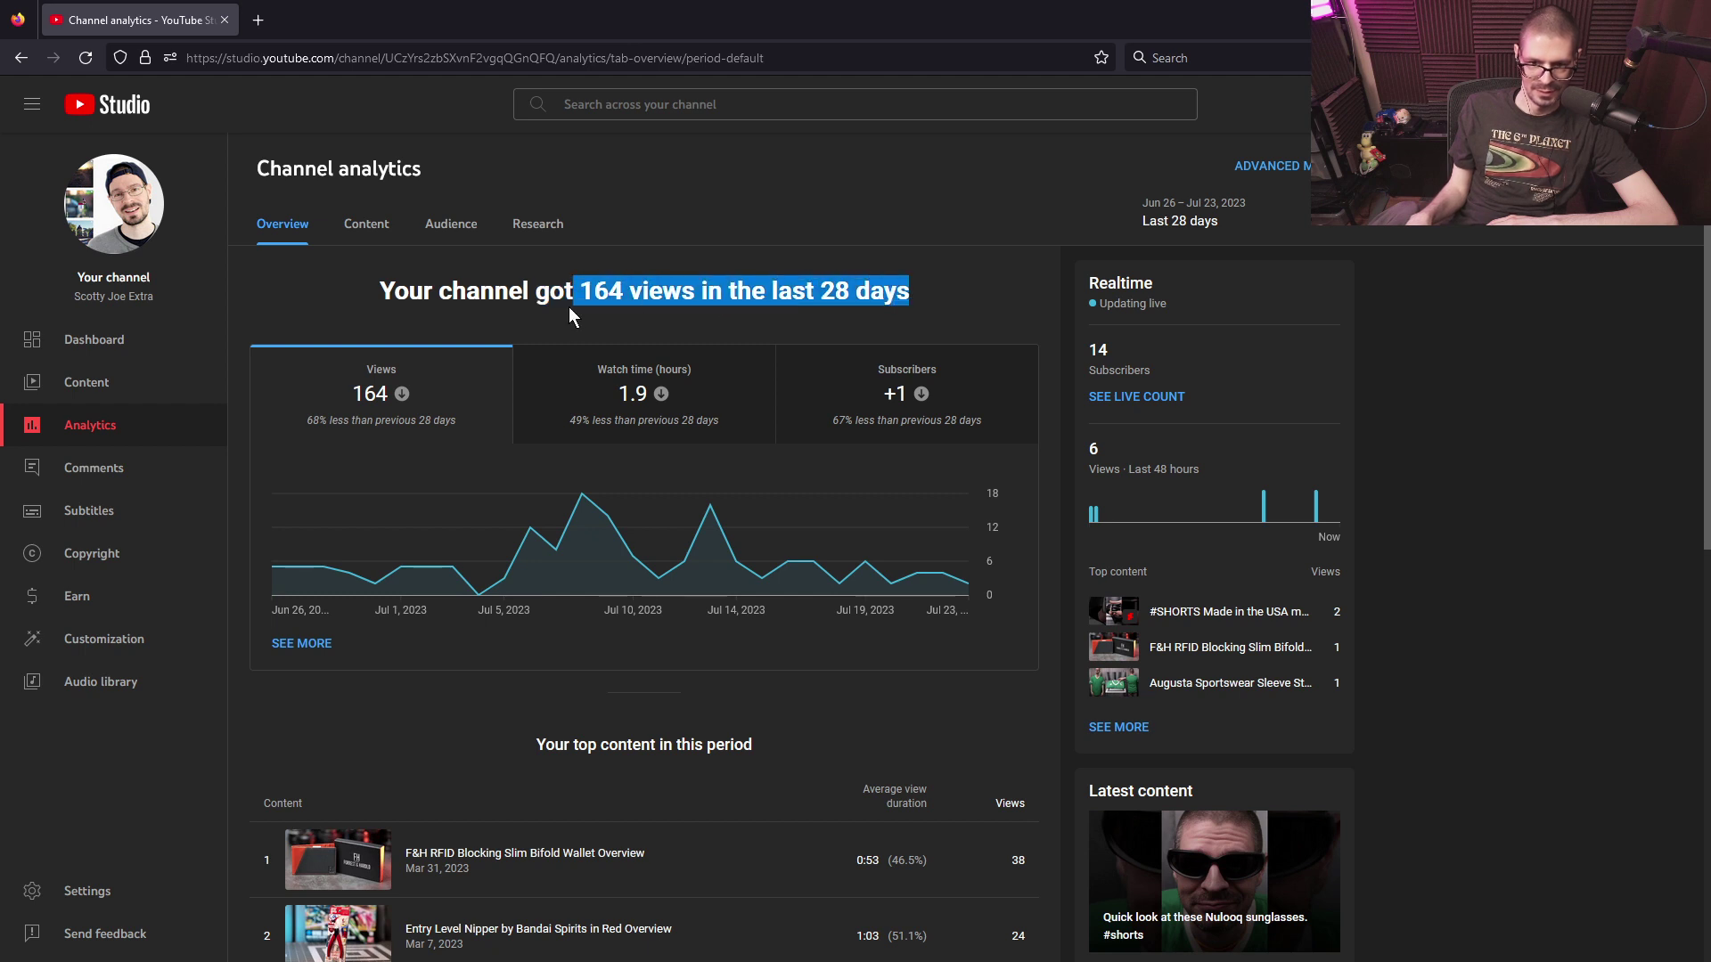
click(392, 305)
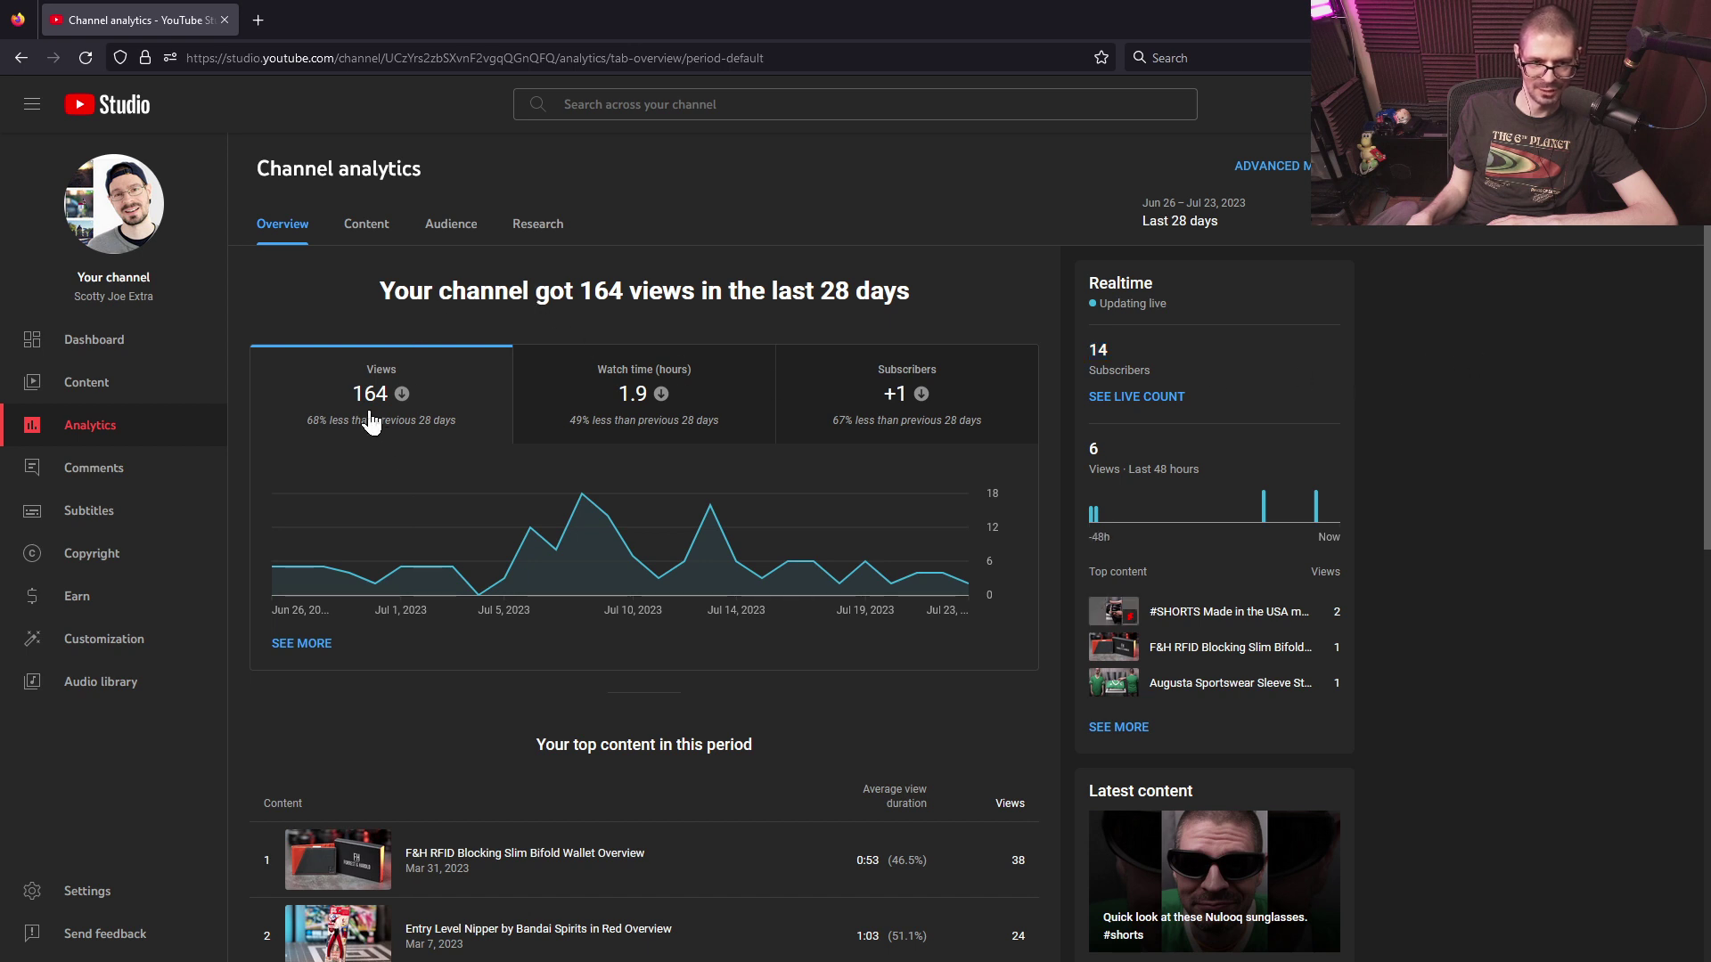
mouse_move(359, 410)
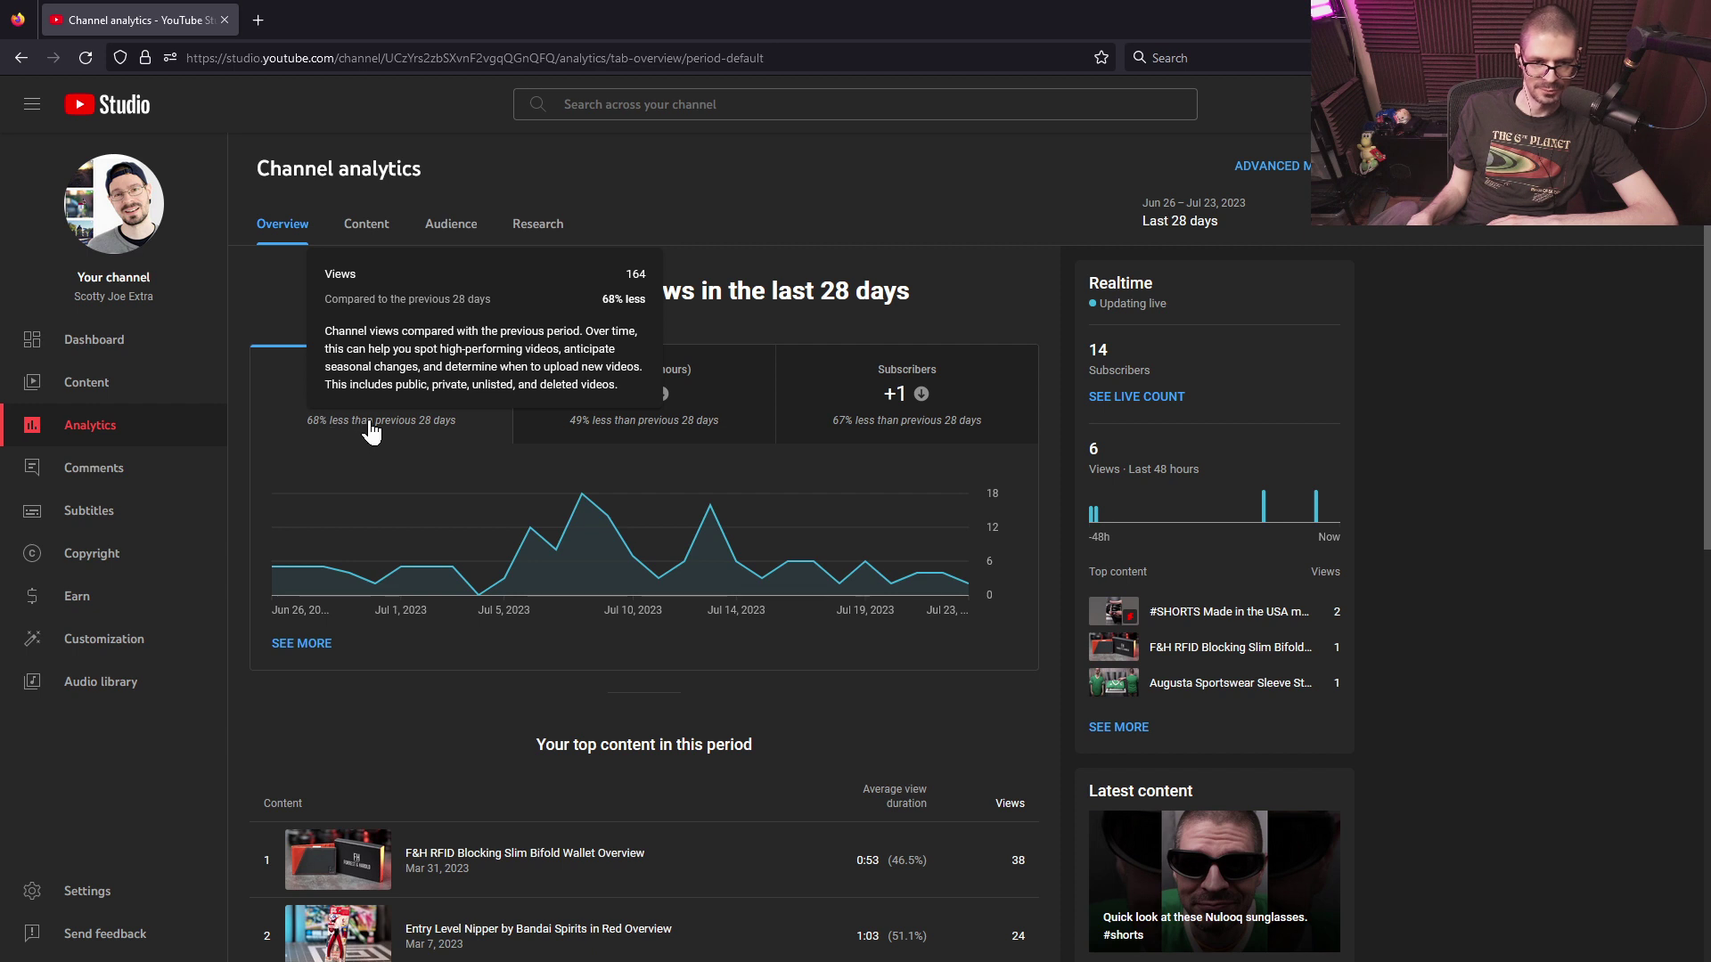
- Set the second channel's analytics period to the last 365 days and examine its views, watch time and top content
click(1274, 227)
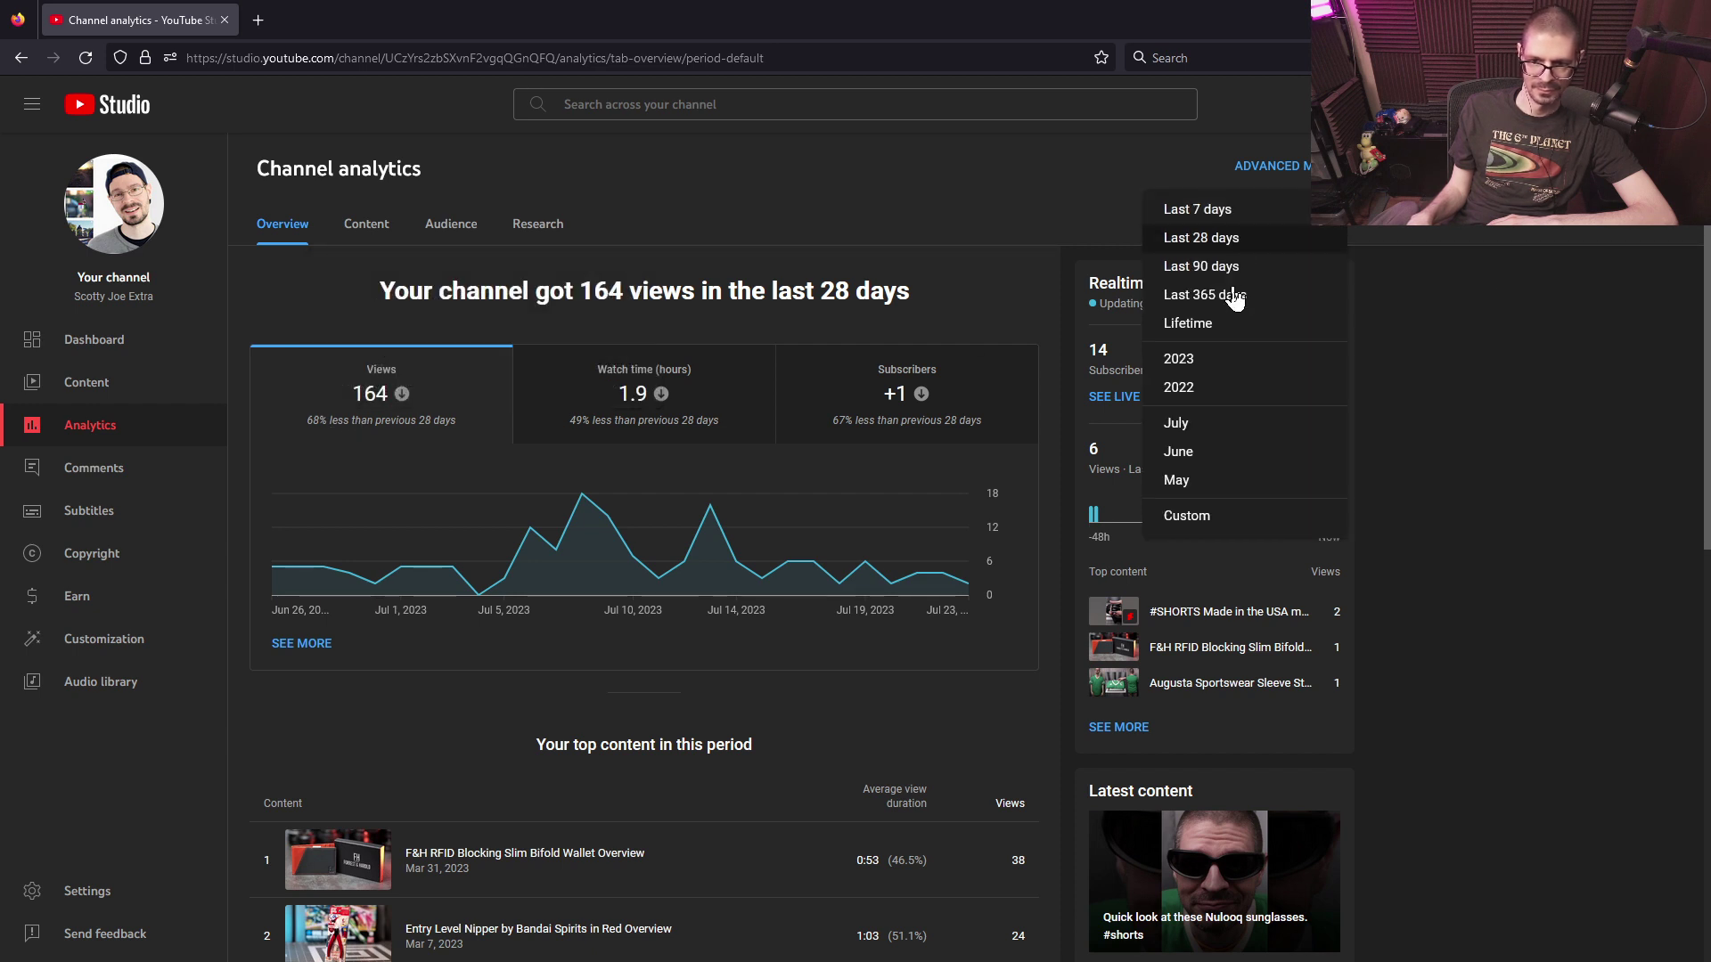
click(1234, 297)
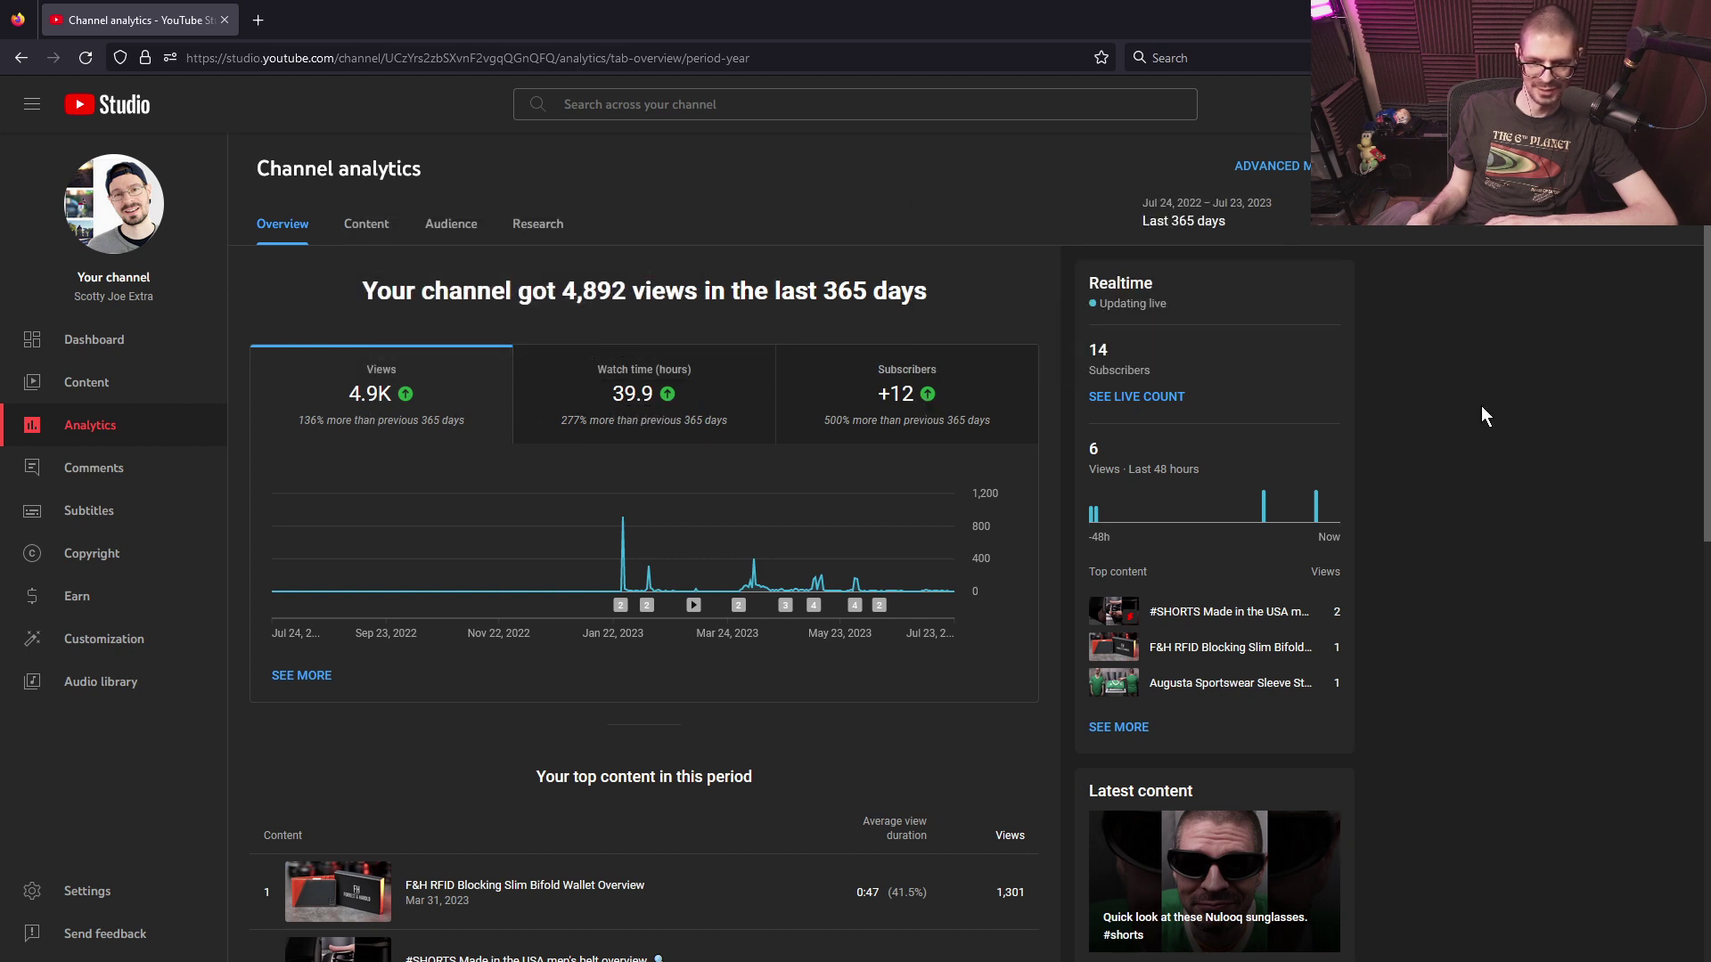
mouse_move(382, 394)
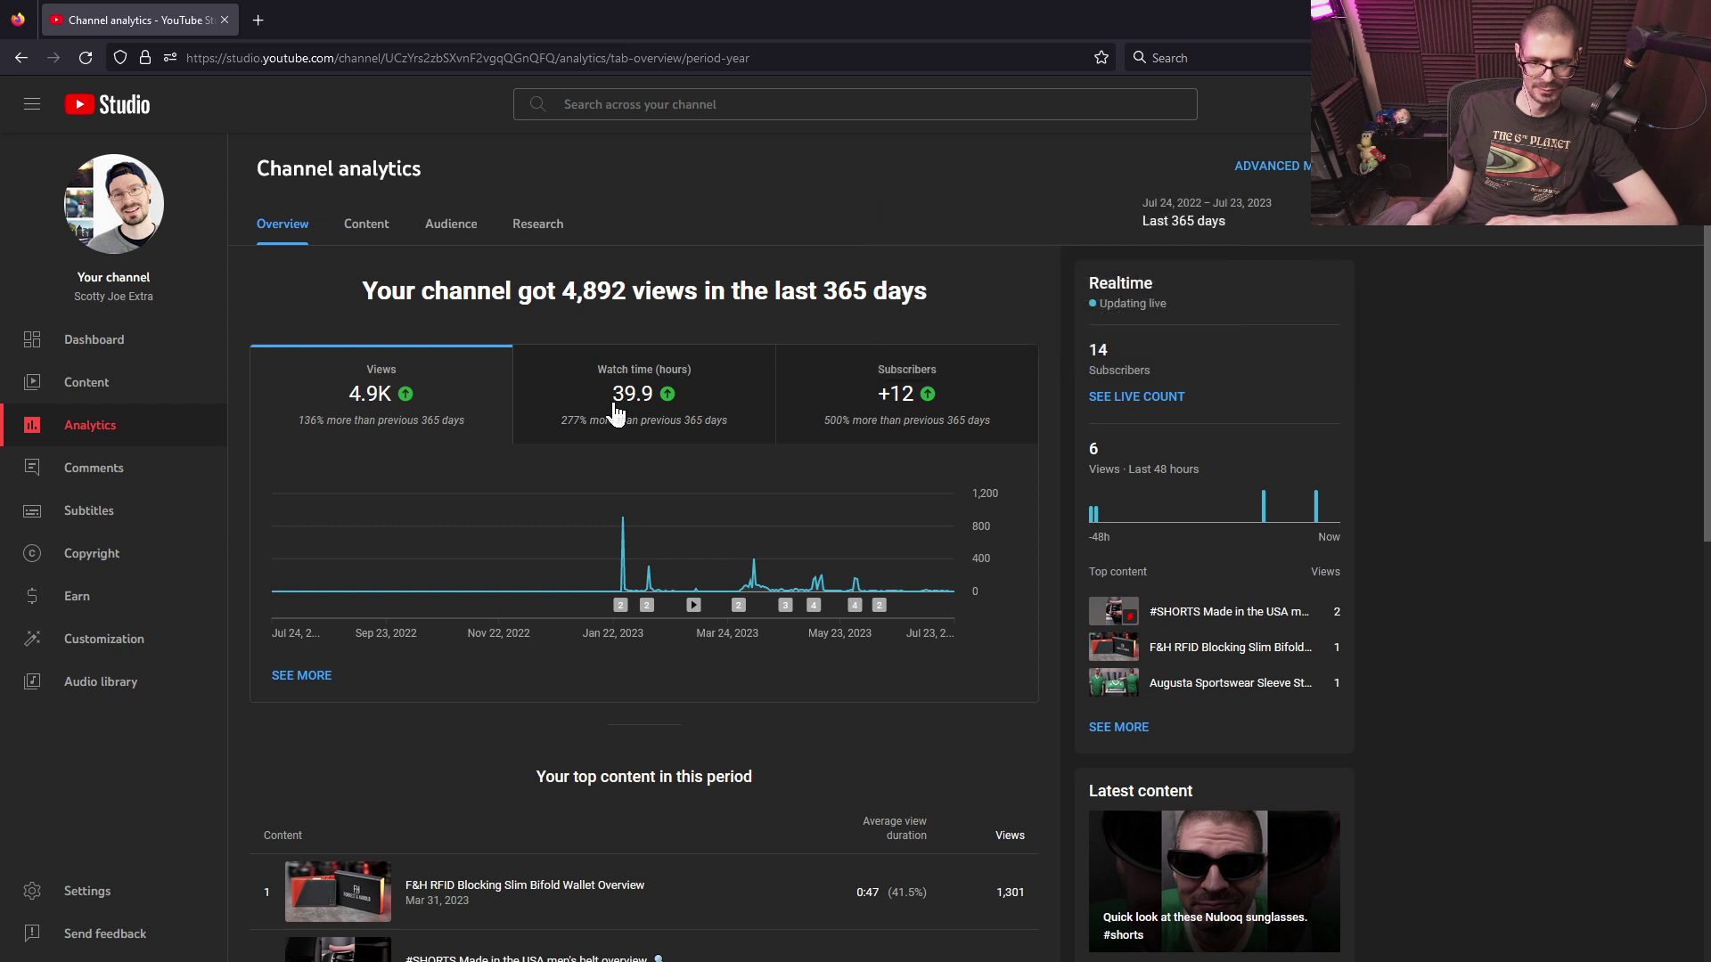
mouse_move(629, 406)
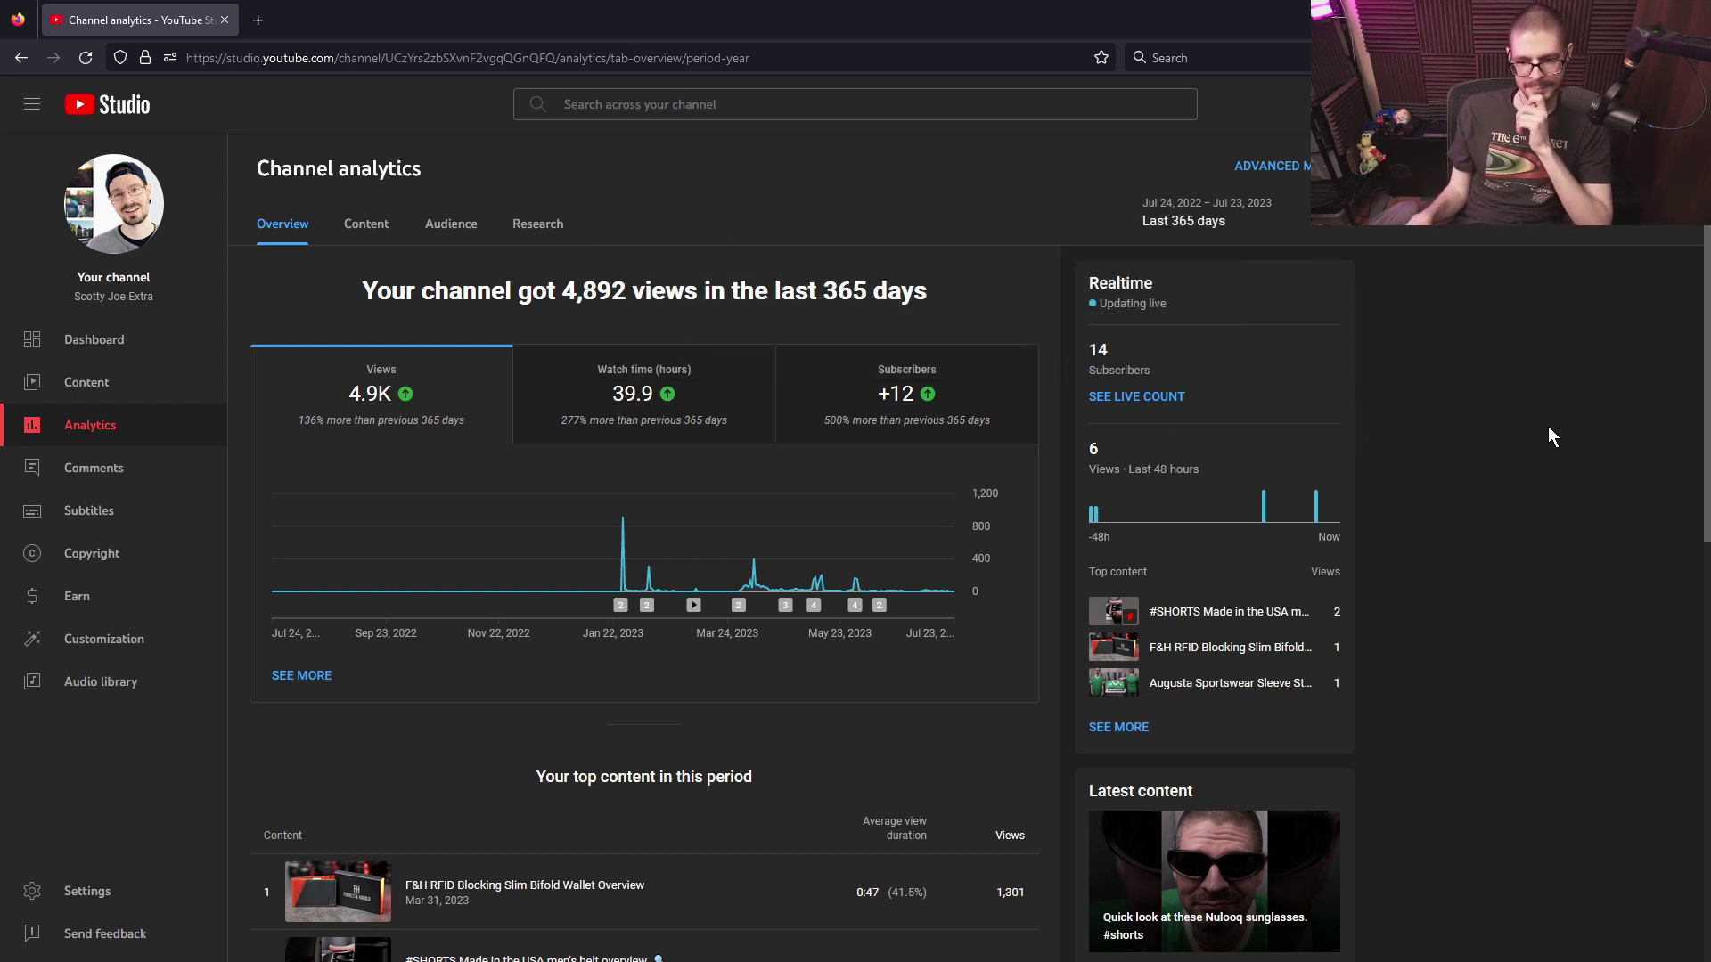
scroll(1462, 533, down, 4)
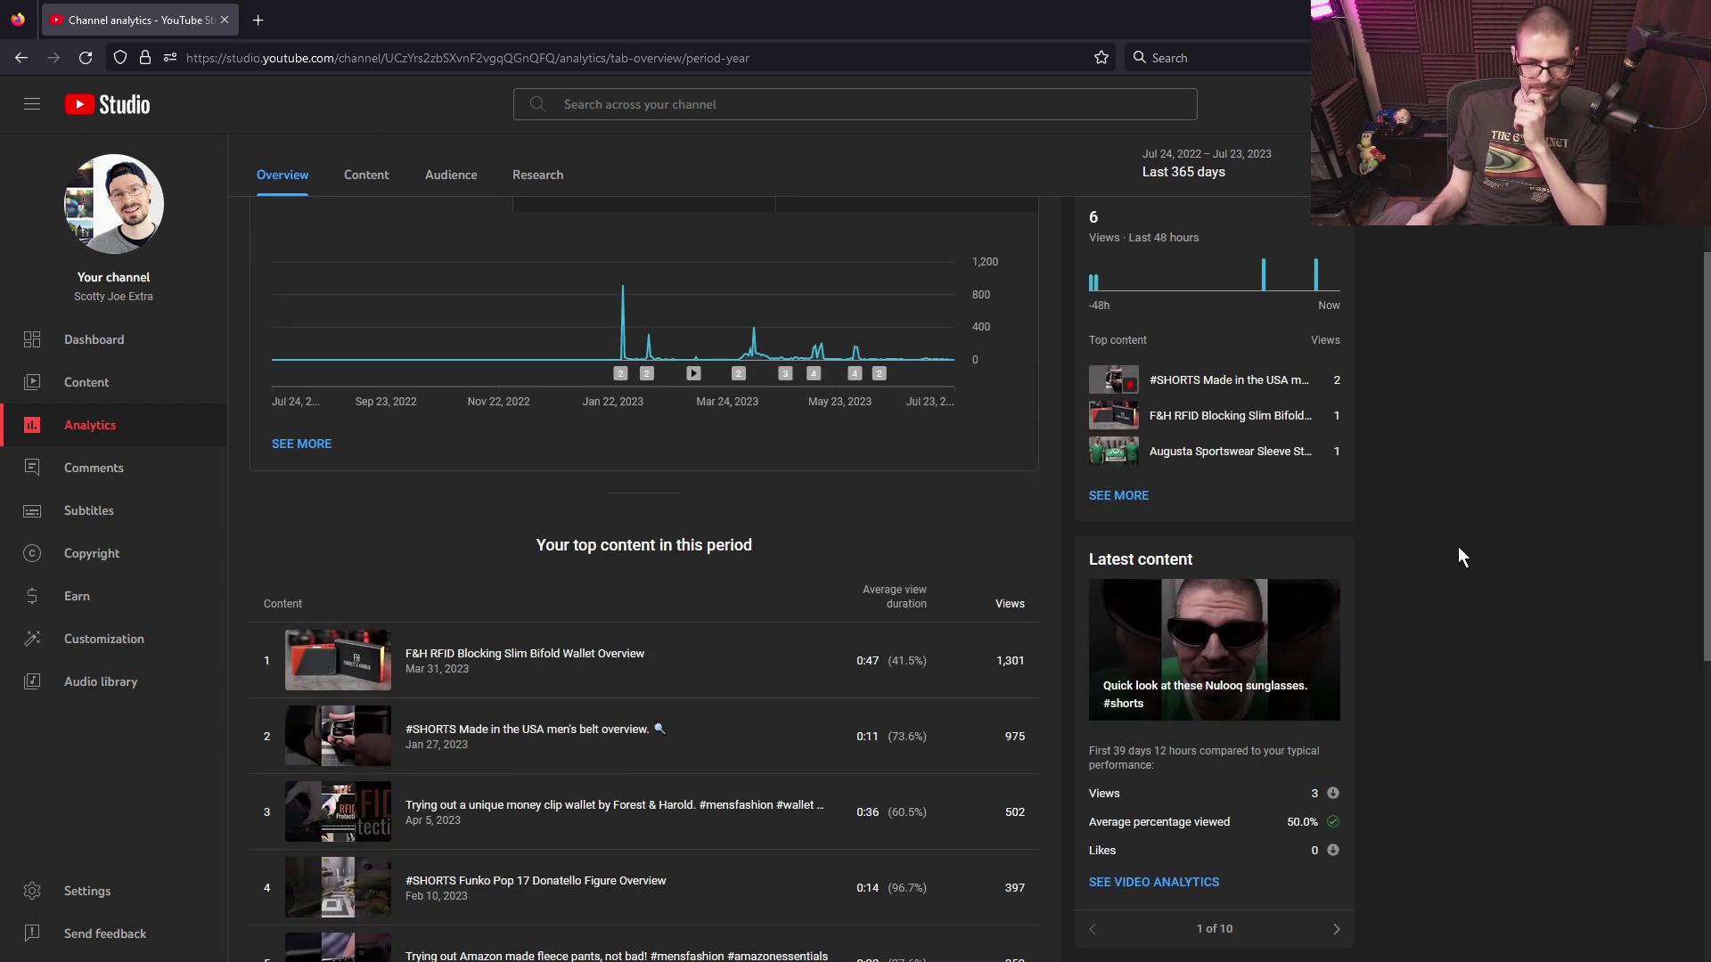
- Examine the ten top videos and Shorts of the second channel's last 365 days with their average view durations and views
scroll(1458, 547, down, 3)
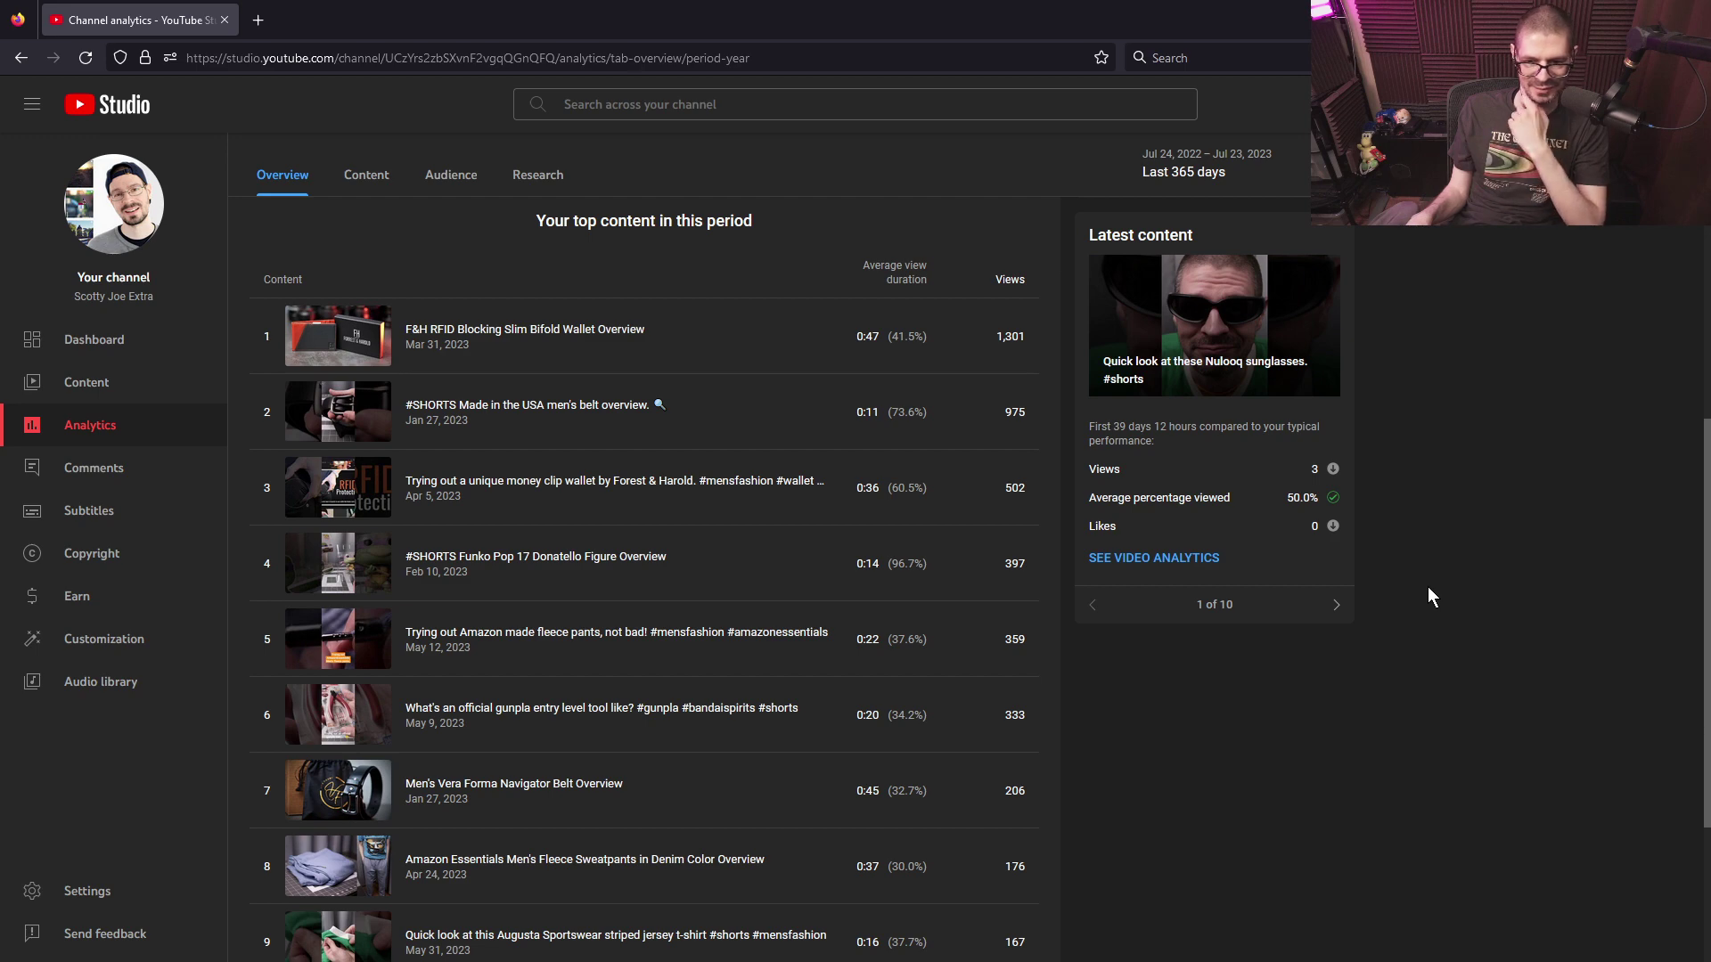
scroll(1524, 509, down, 3)
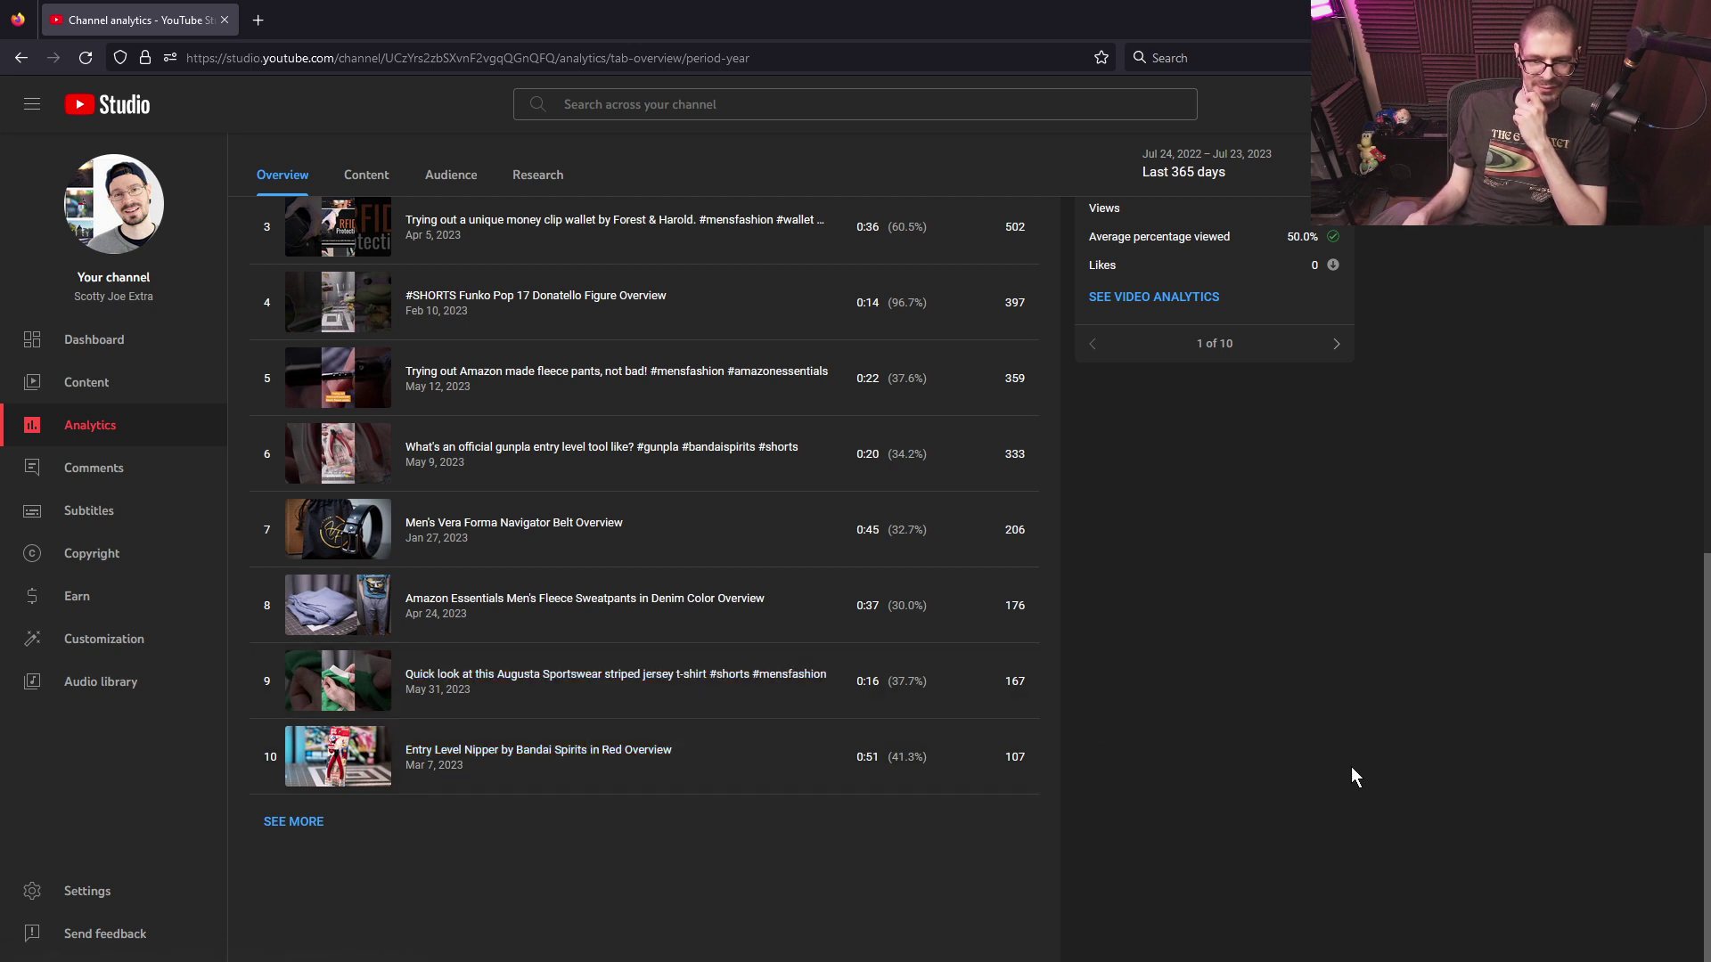
scroll(1443, 784, up, 1)
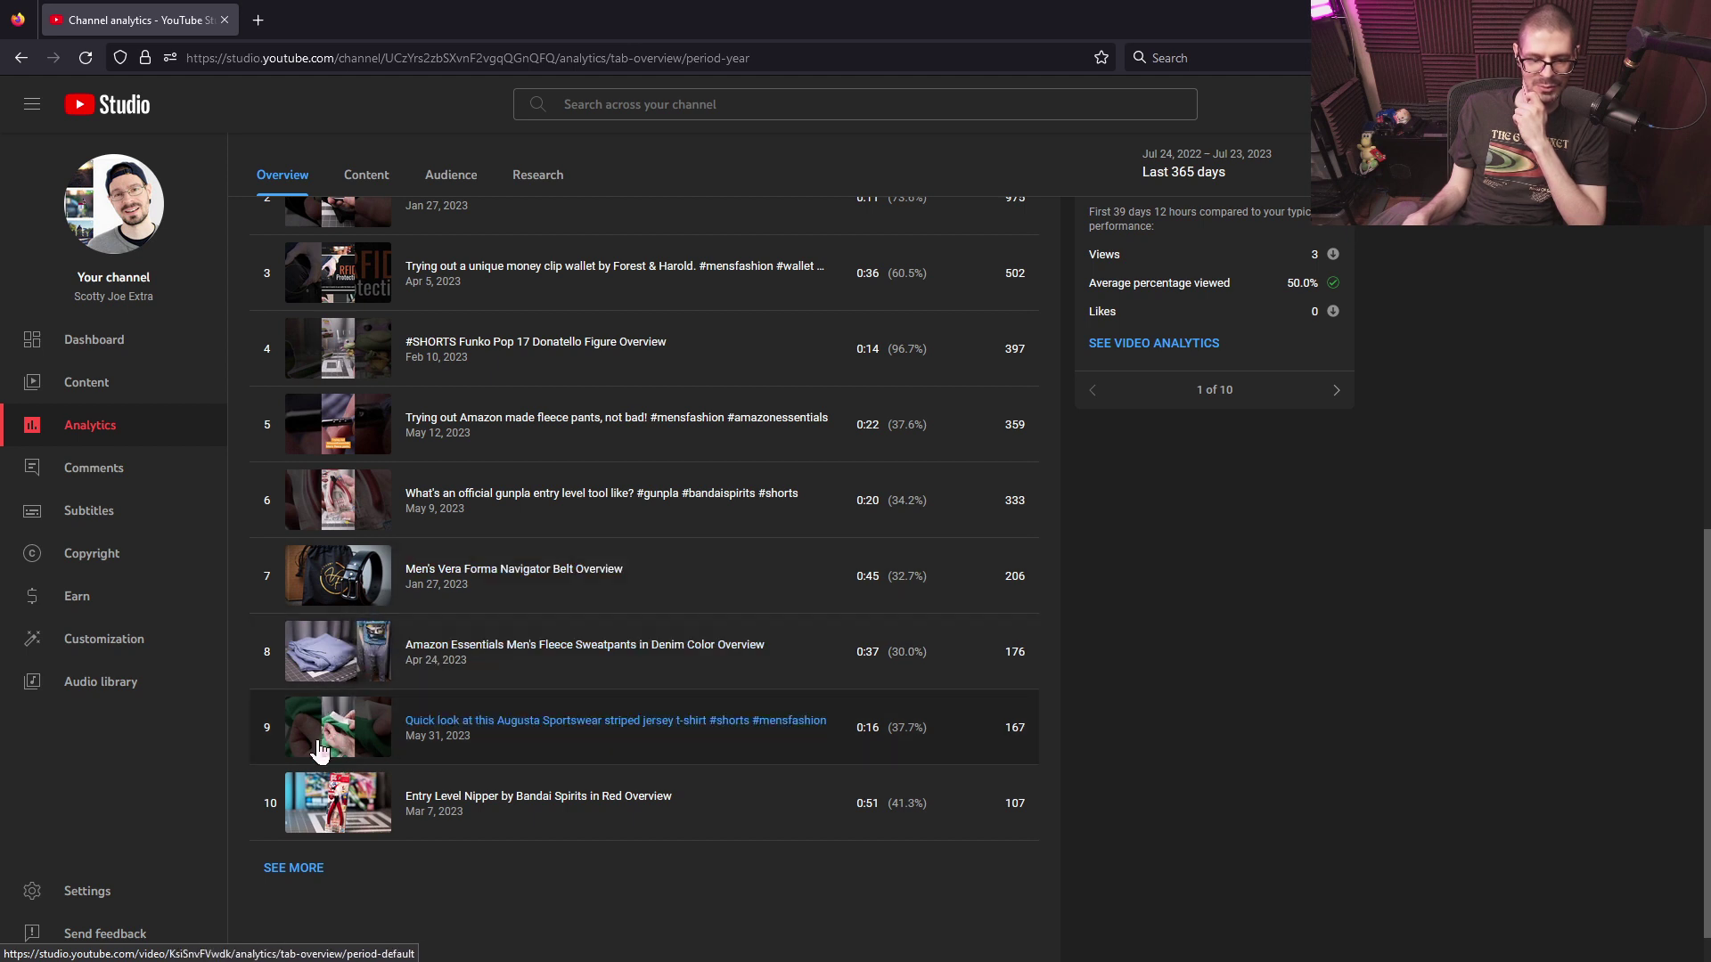
scroll(392, 713, up, 1)
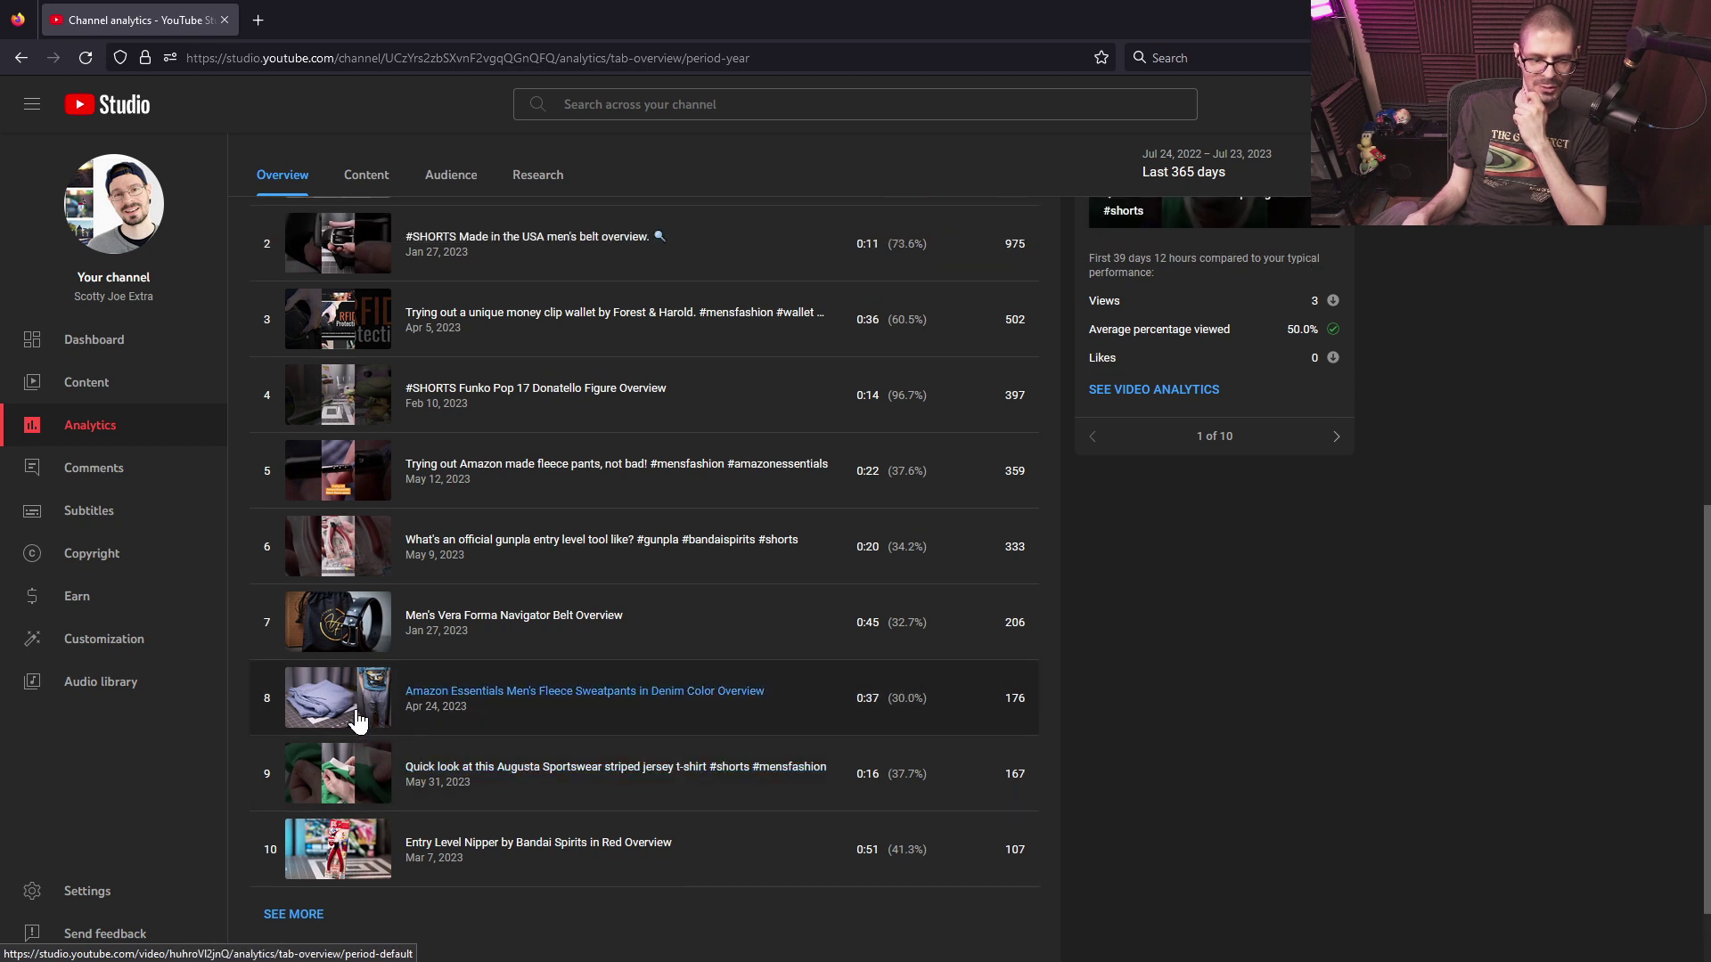
scroll(375, 748, up, 1)
scroll(375, 753, up, 4)
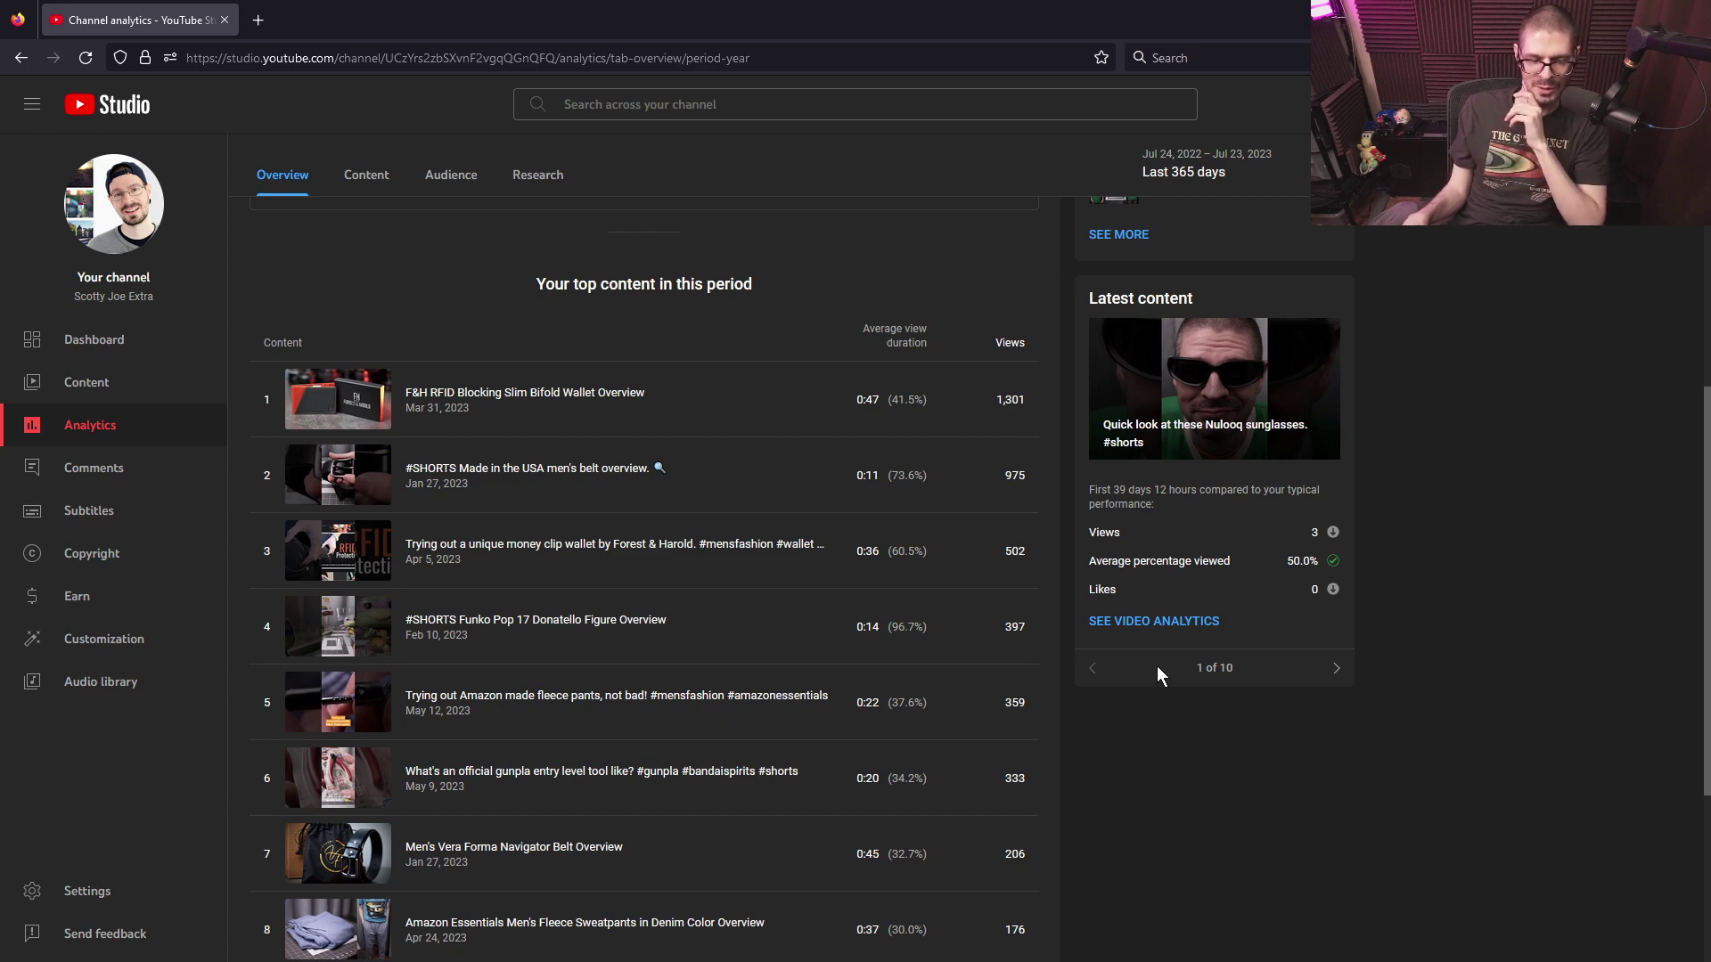
scroll(452, 811, down, 2)
scroll(453, 811, down, 2)
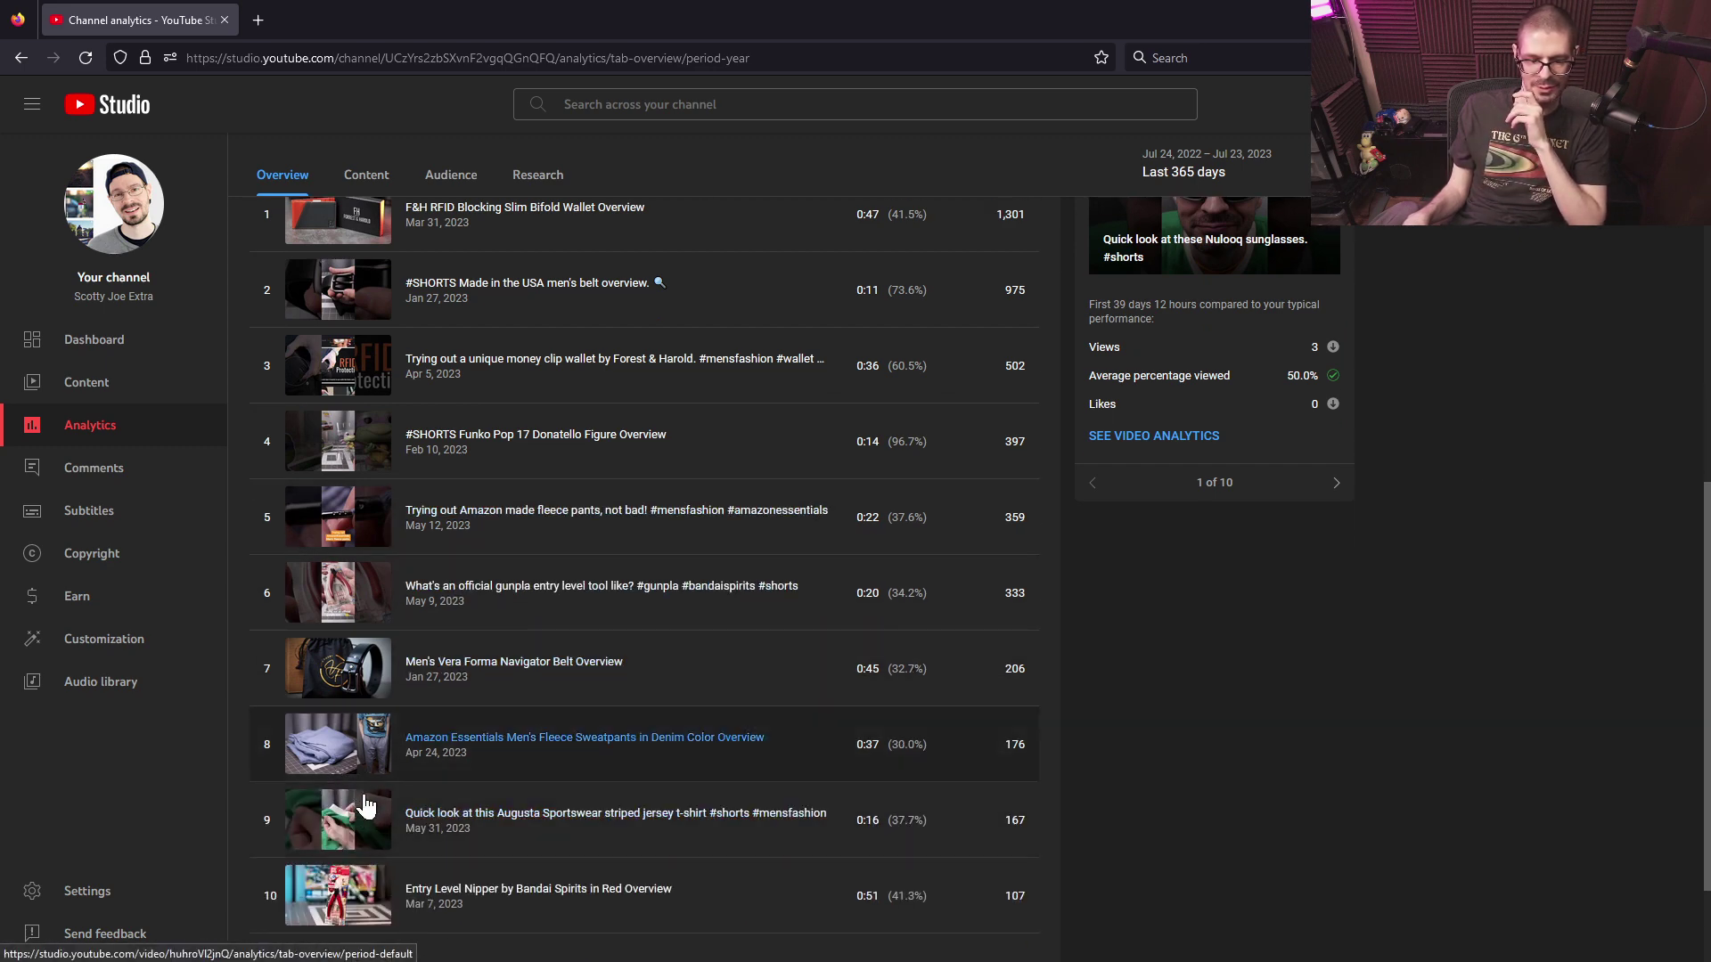
scroll(1310, 580, up, 5)
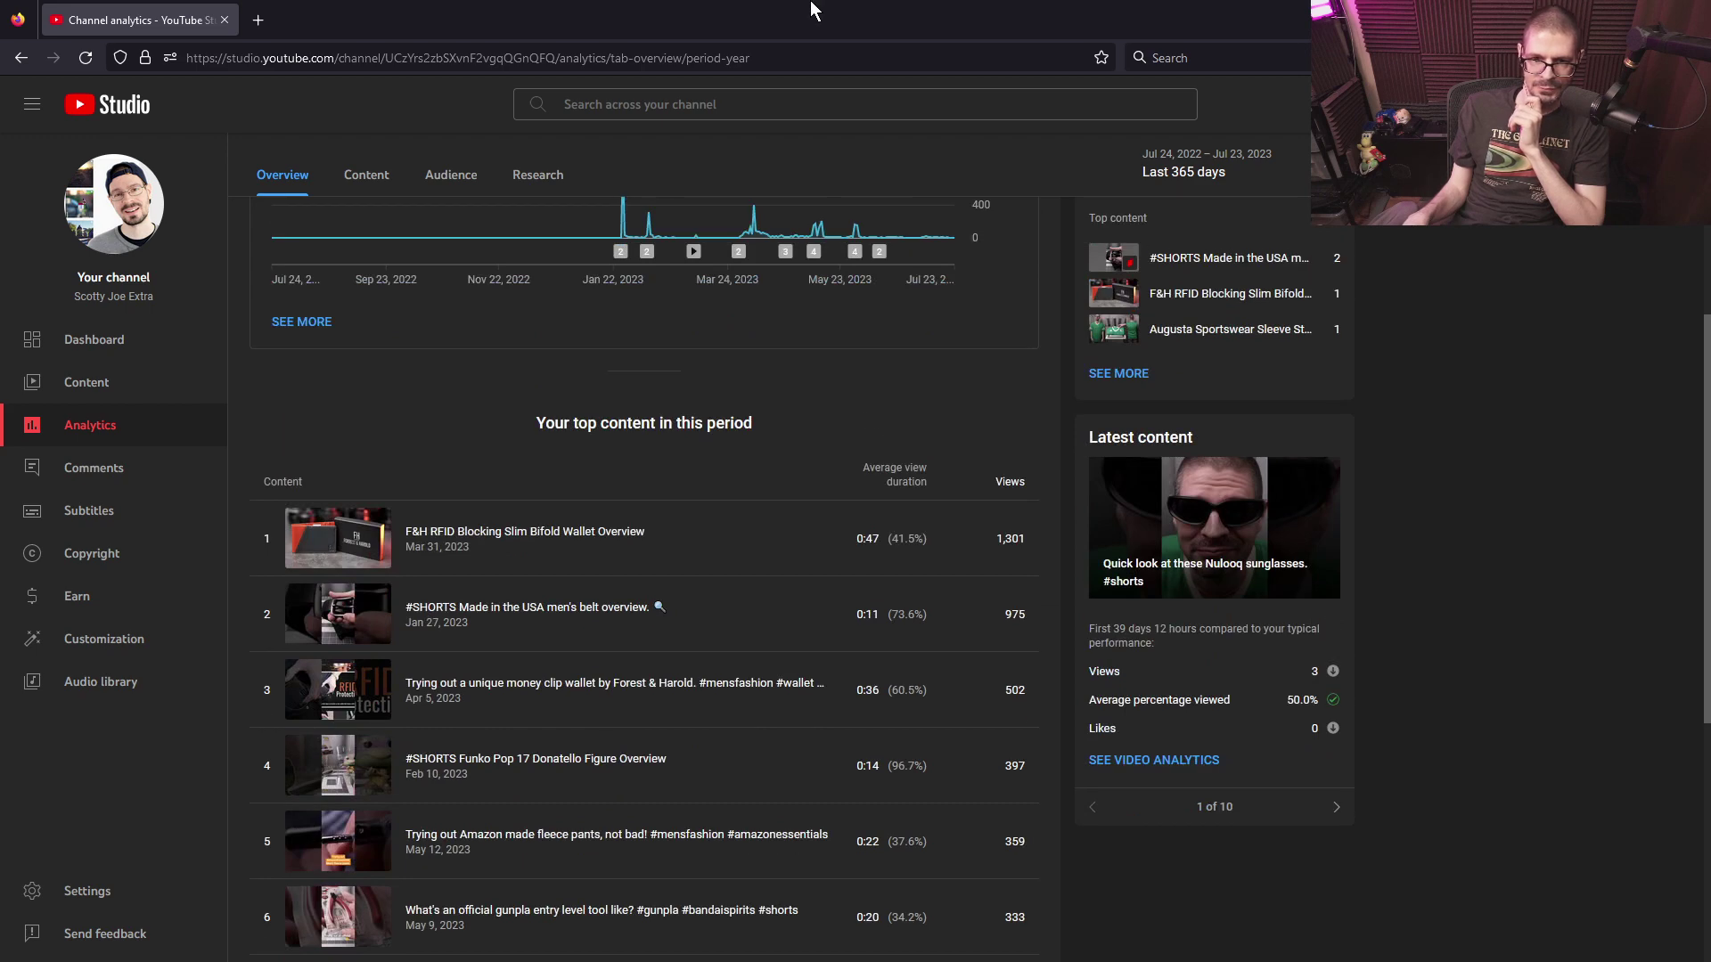
- Move the second channel's analytics window aside and bring up the Cosplay Banzai channel dashboard
drag(810, 16, 1670, 101)
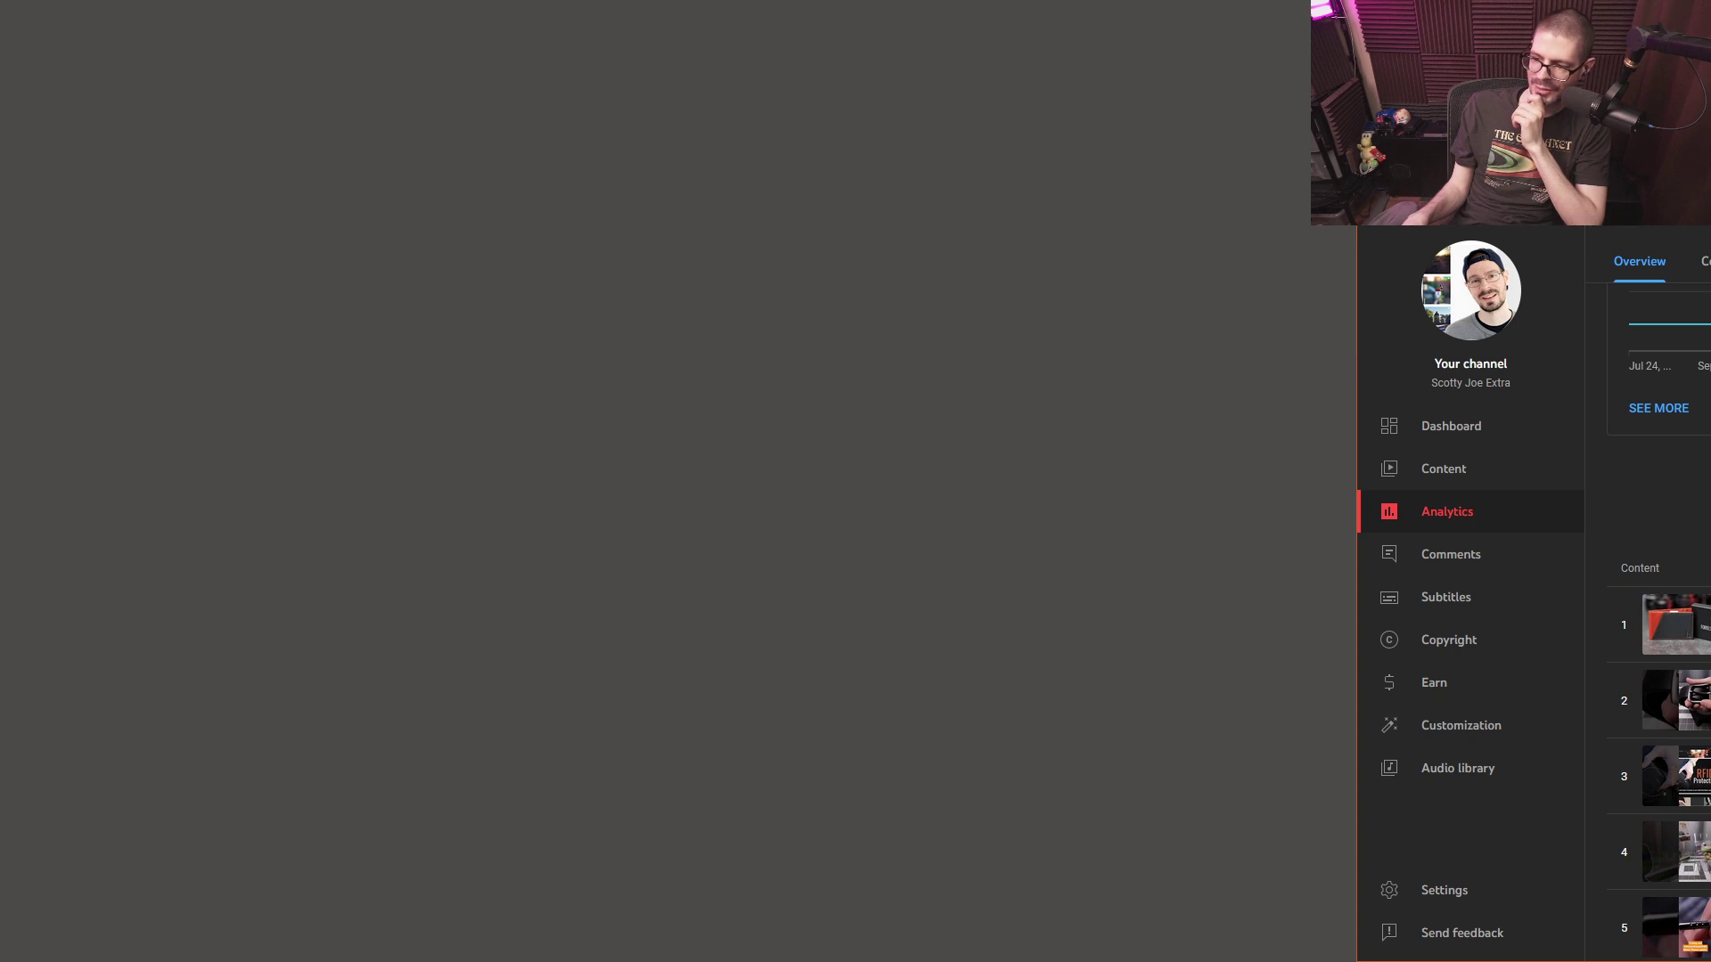
key(F5)
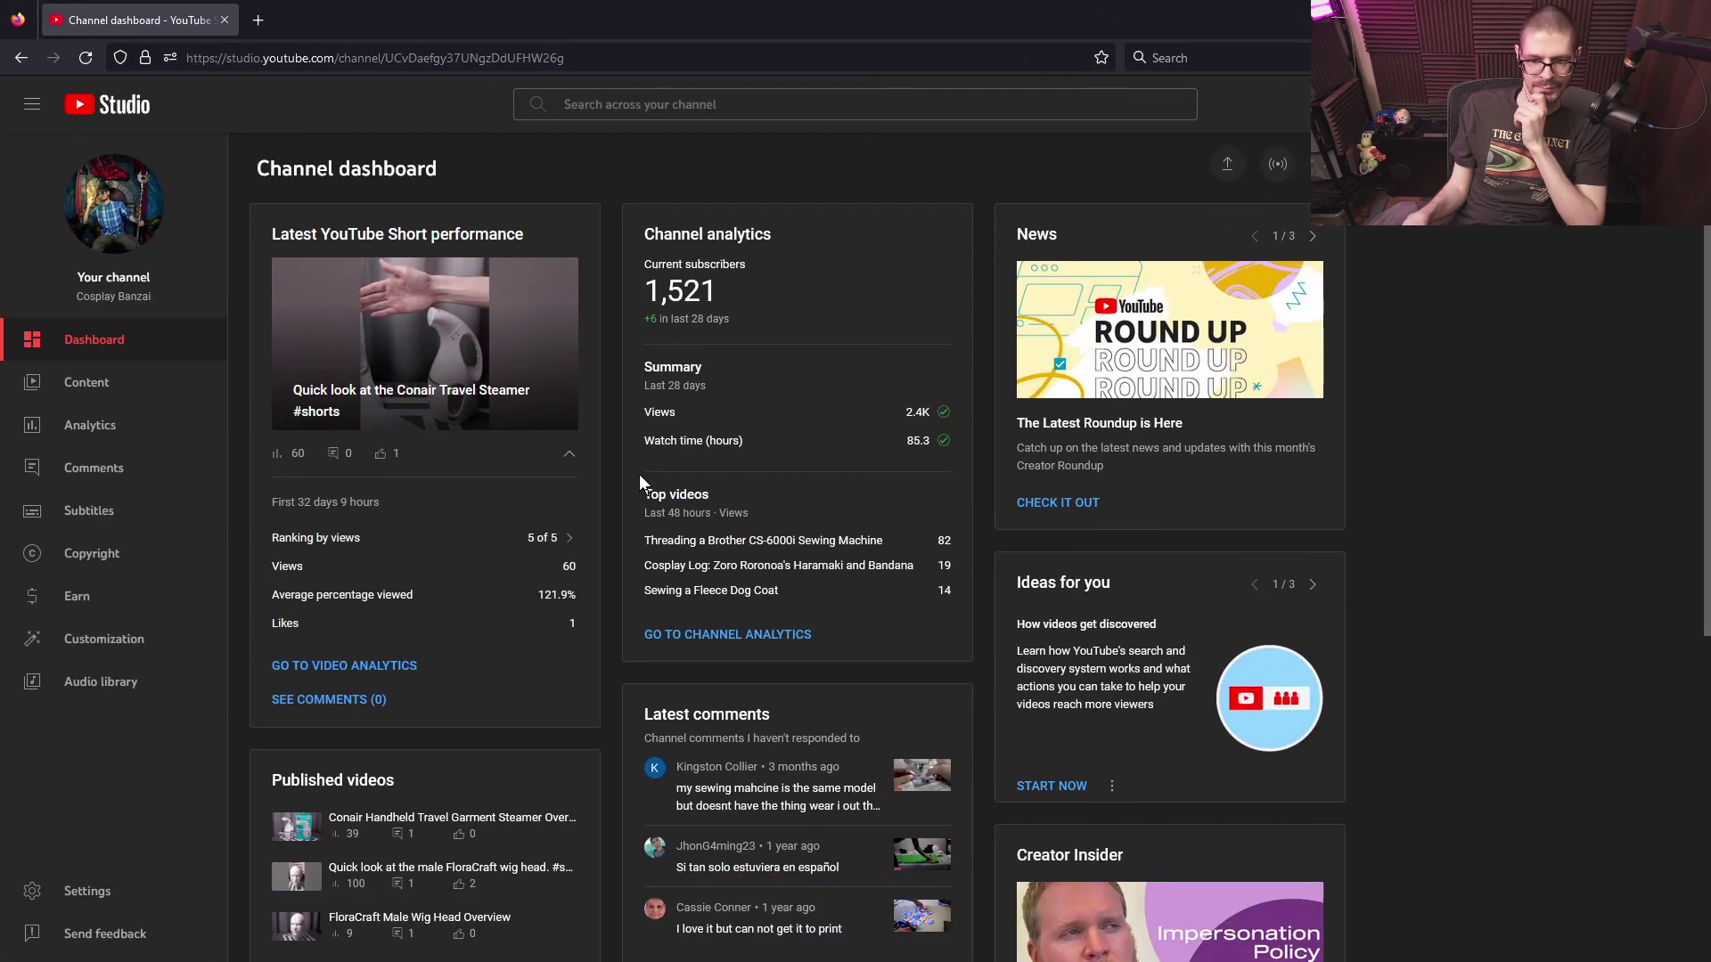
scroll(608, 474, down, 1)
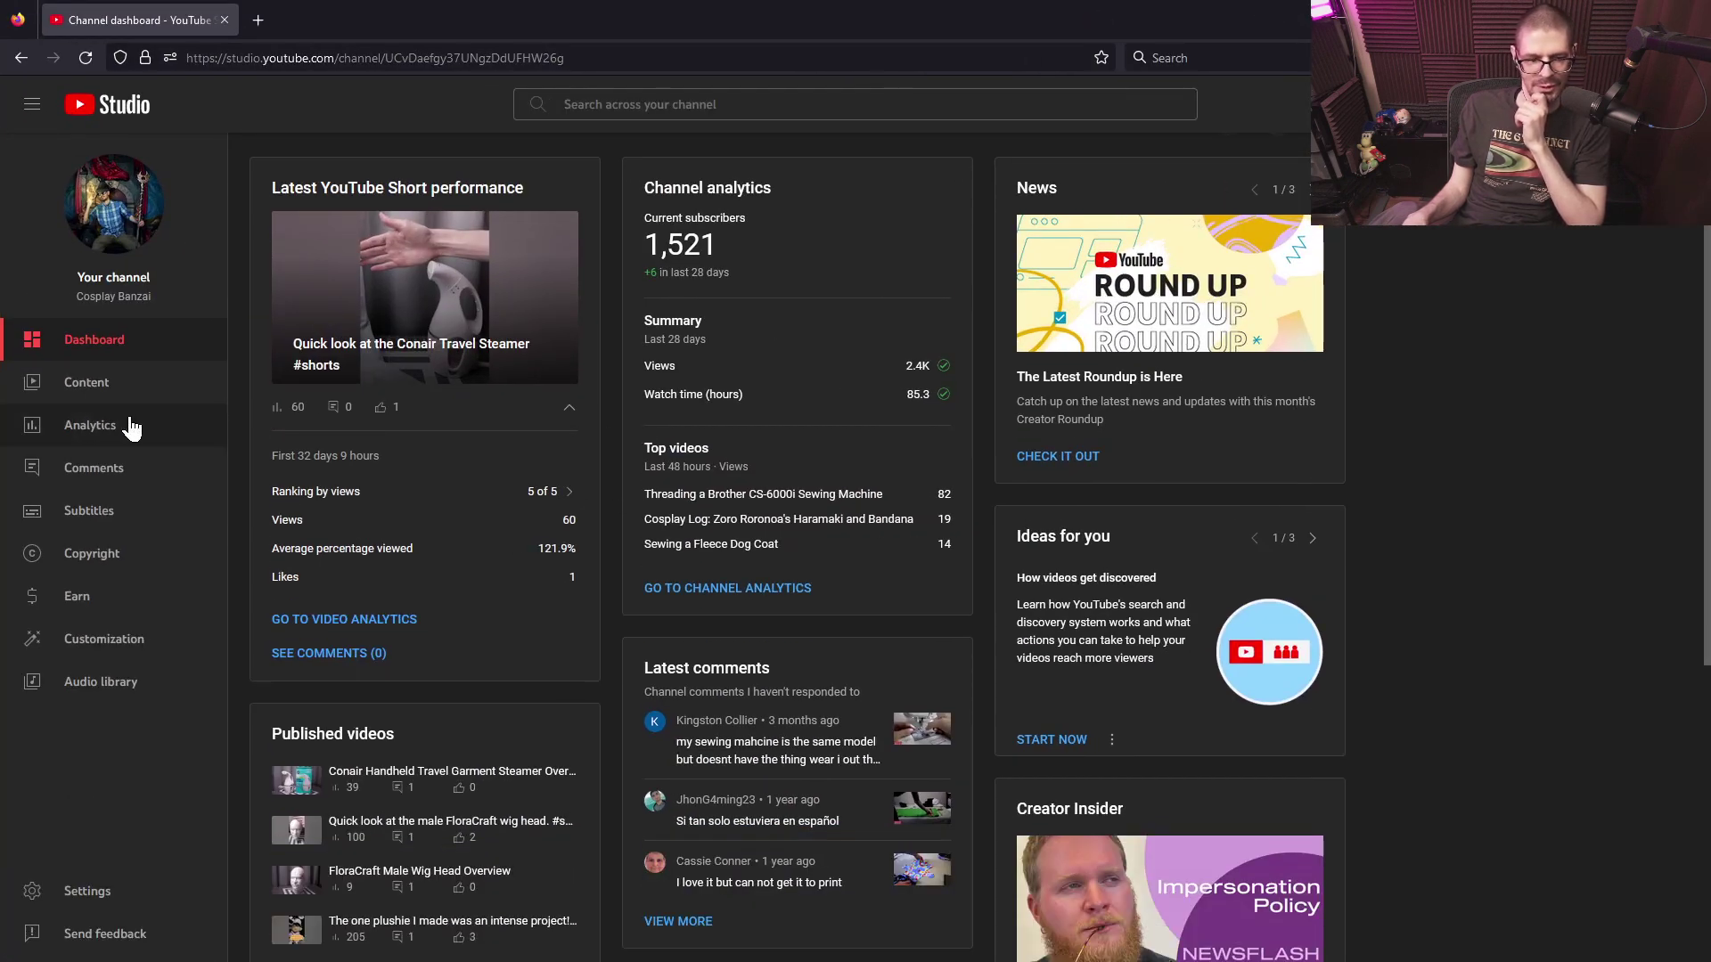
- Open Cosplay Banzai's content list and look through its recent uploads with their views and like-to-dislike counts
click(82, 392)
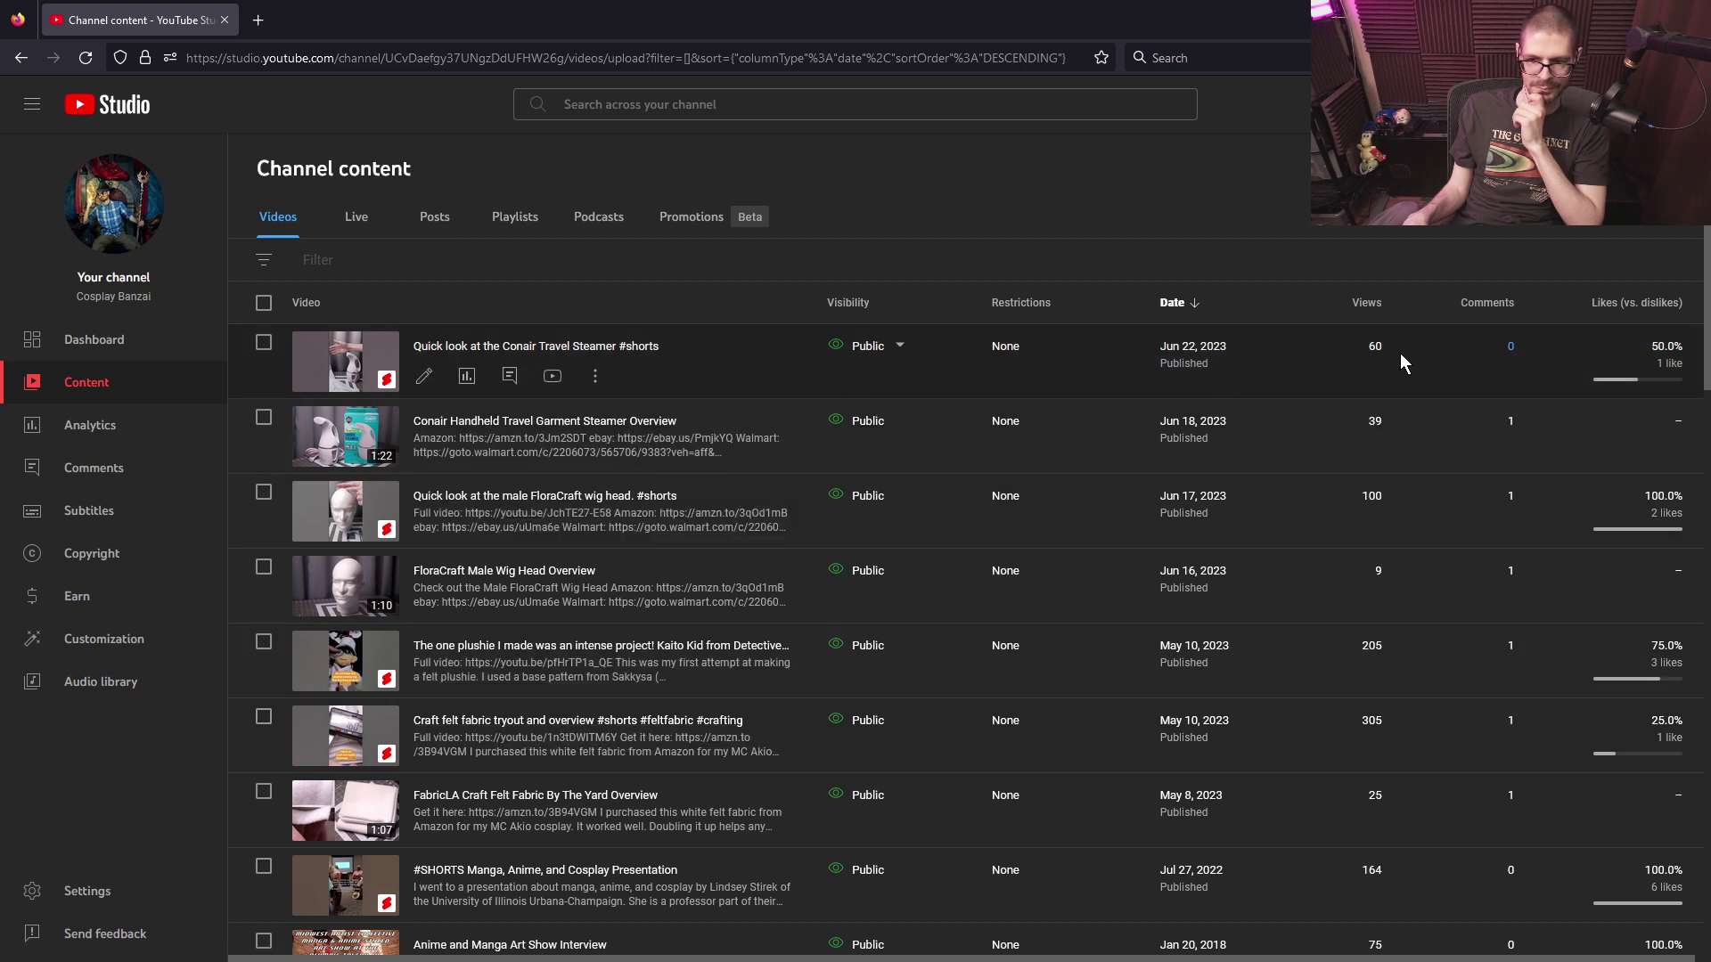
mouse_move(1626, 387)
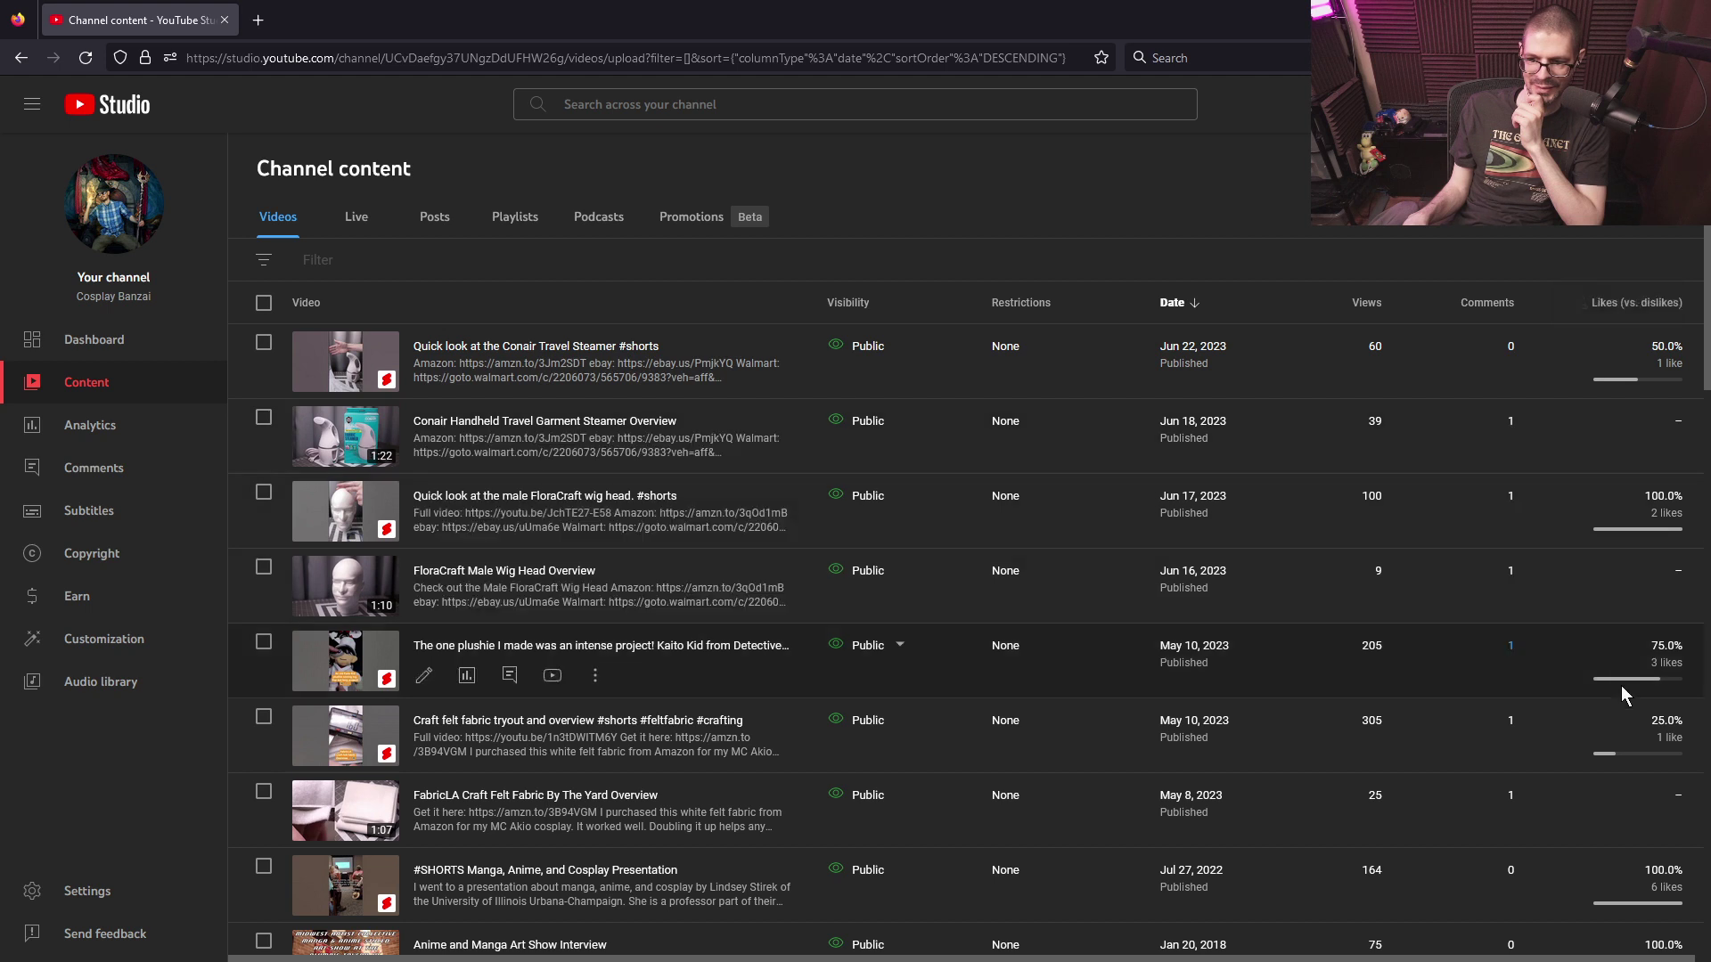
mouse_move(1611, 751)
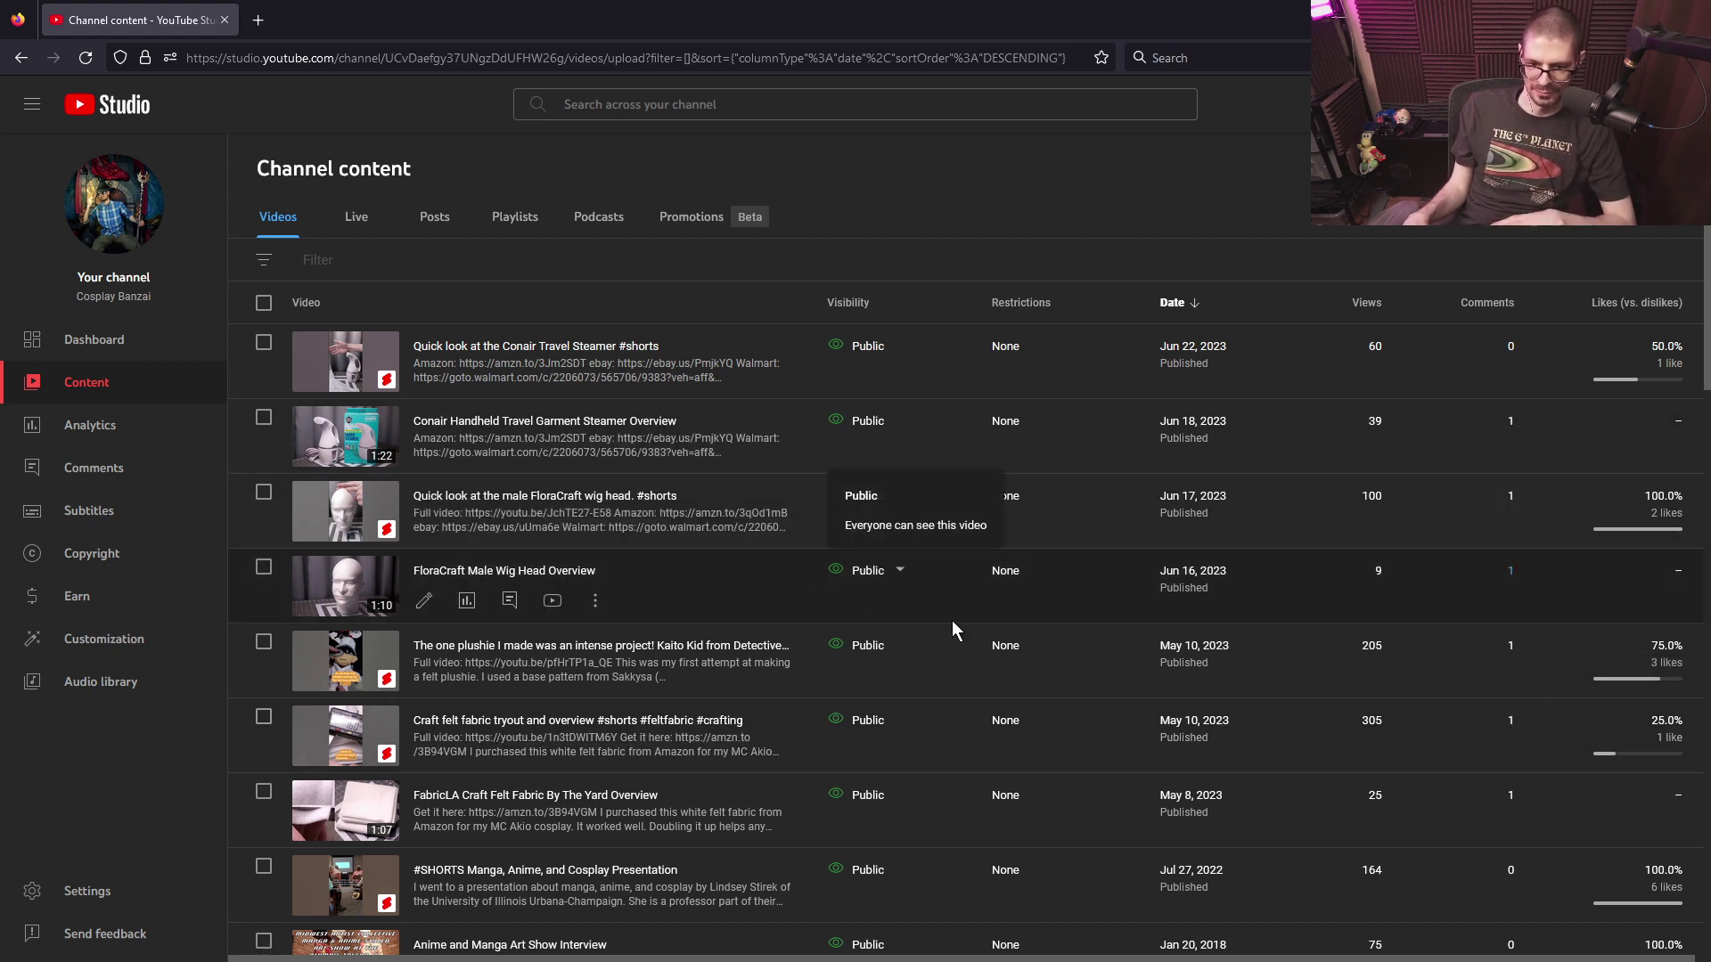
scroll(952, 620, down, 2)
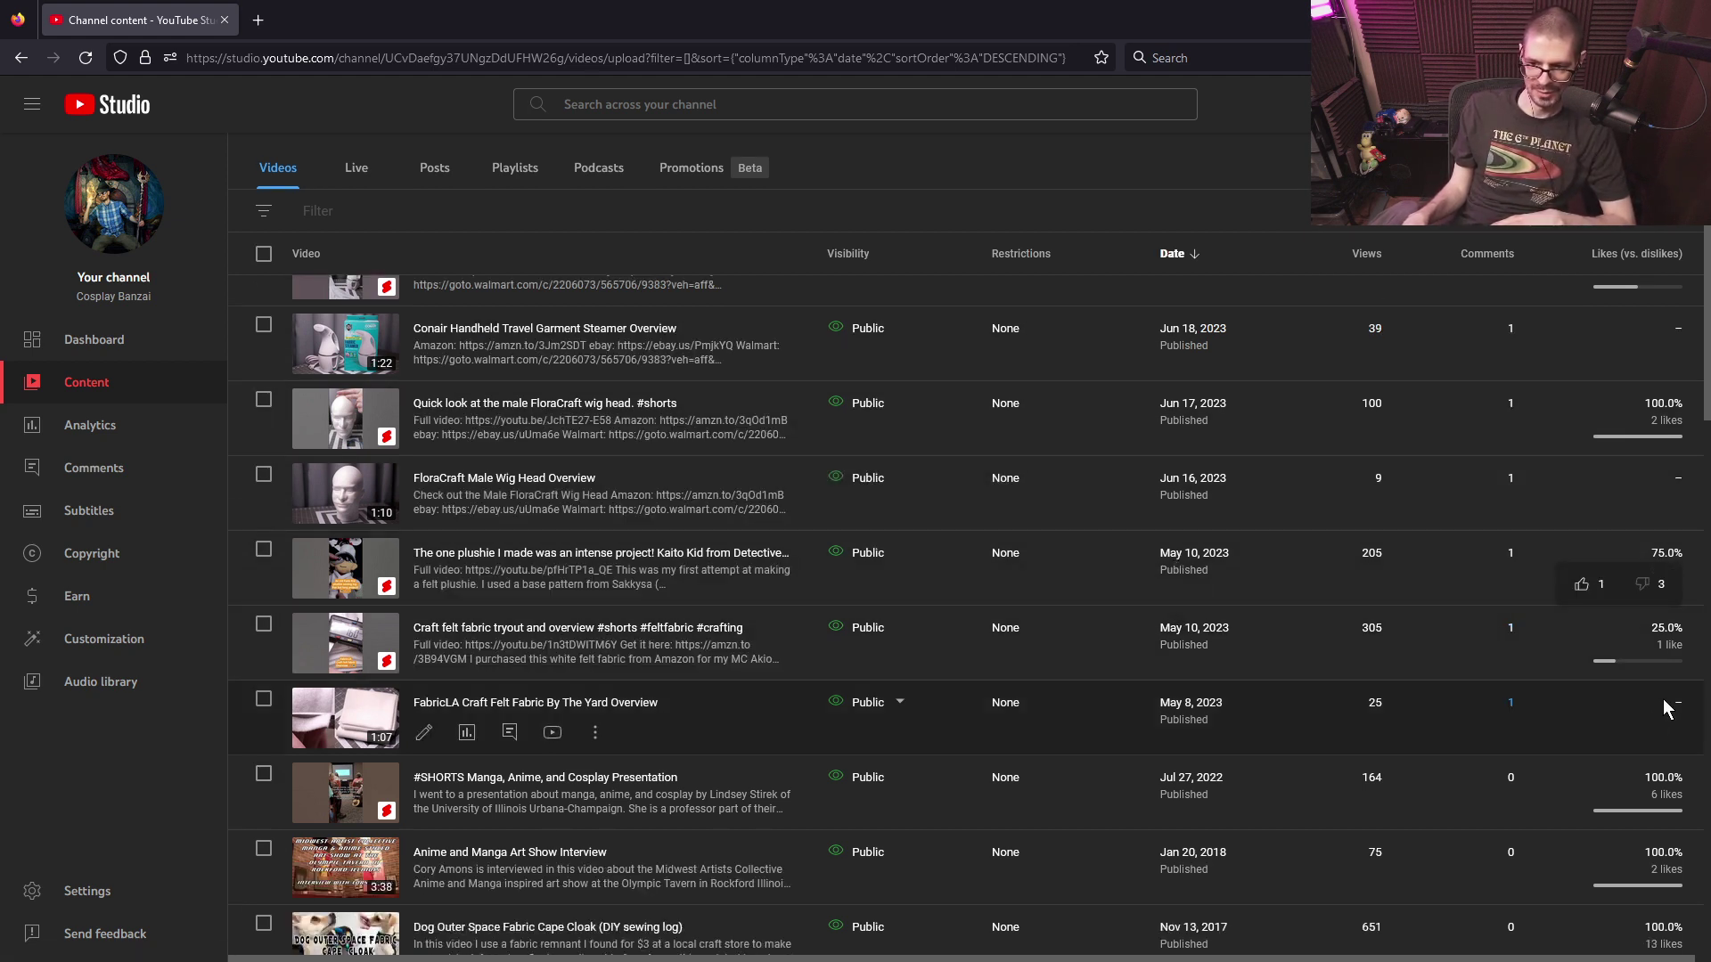
mouse_move(1671, 588)
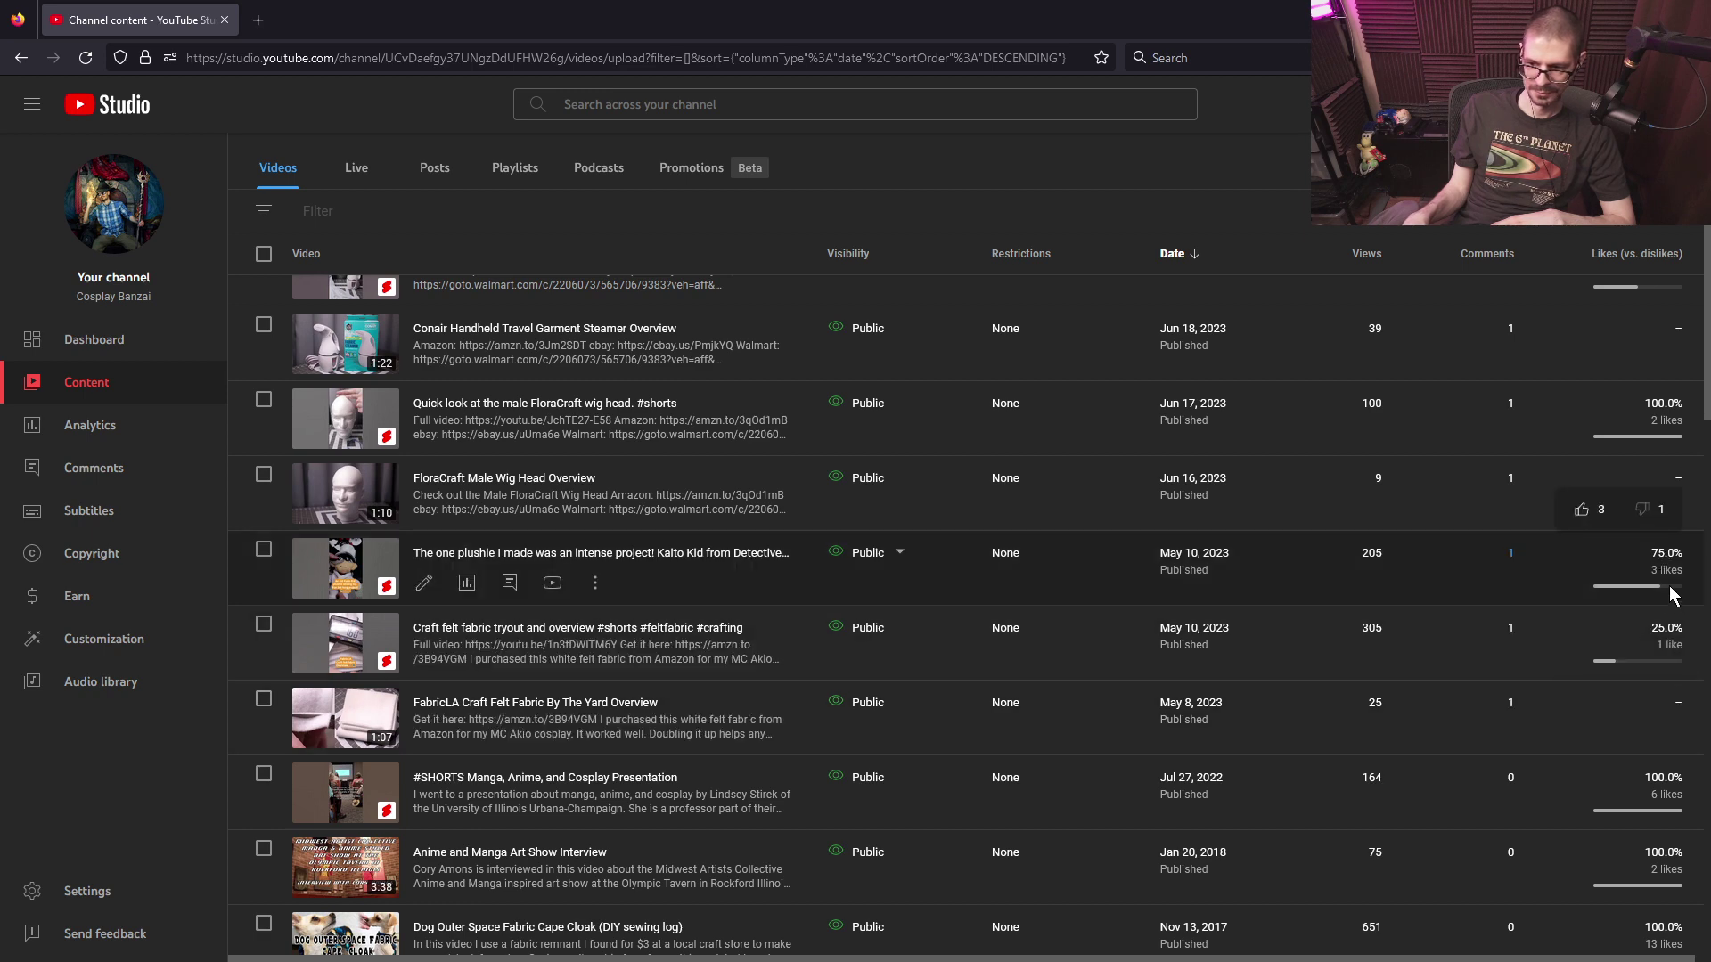
- Open the details of the "Craft felt fabric tryout and overview" Short and watch it from its video link, pausing at intervals
click(448, 629)
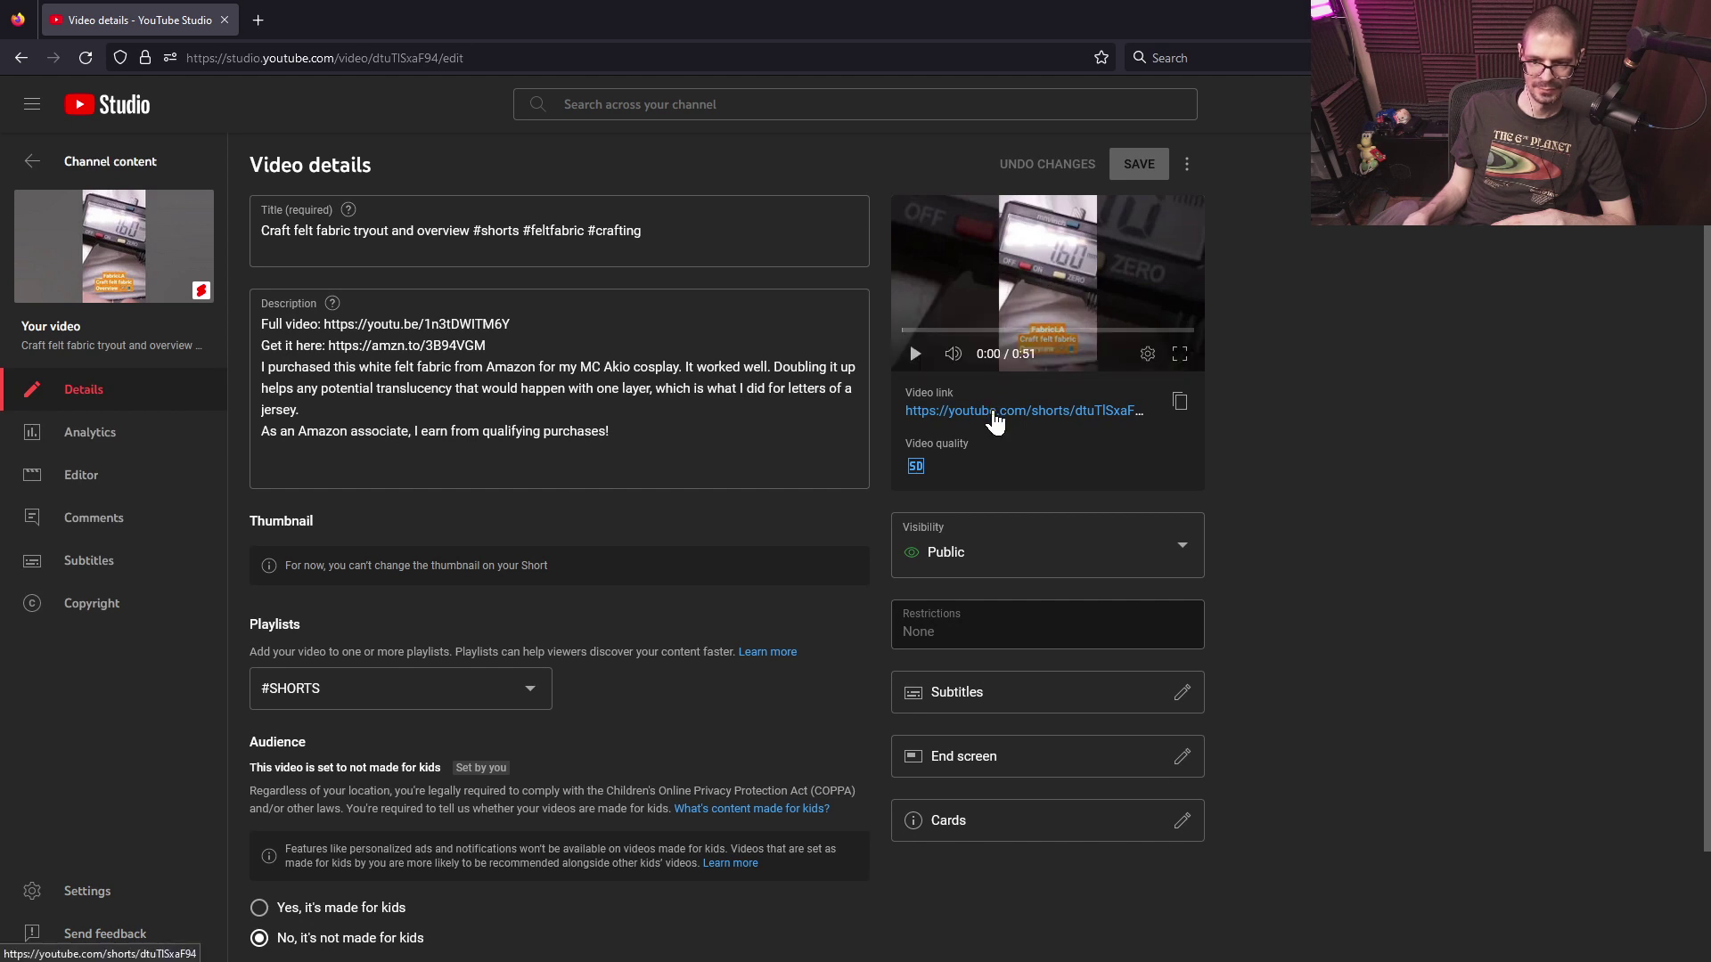
click(1072, 412)
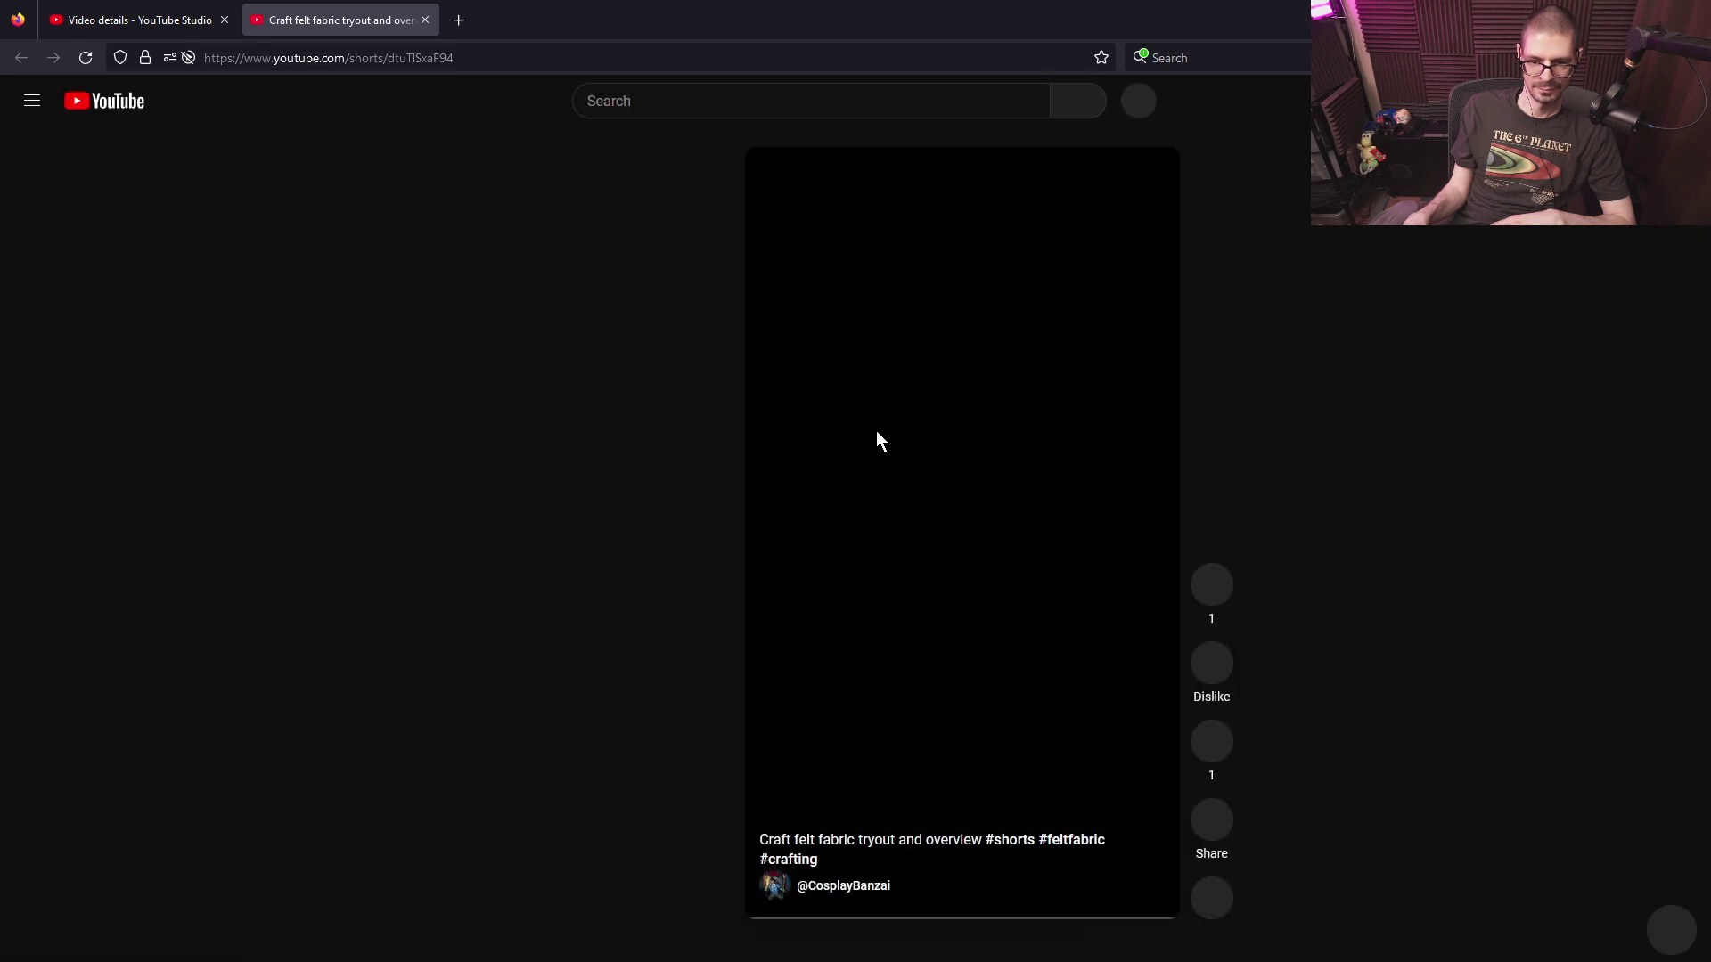
click(962, 535)
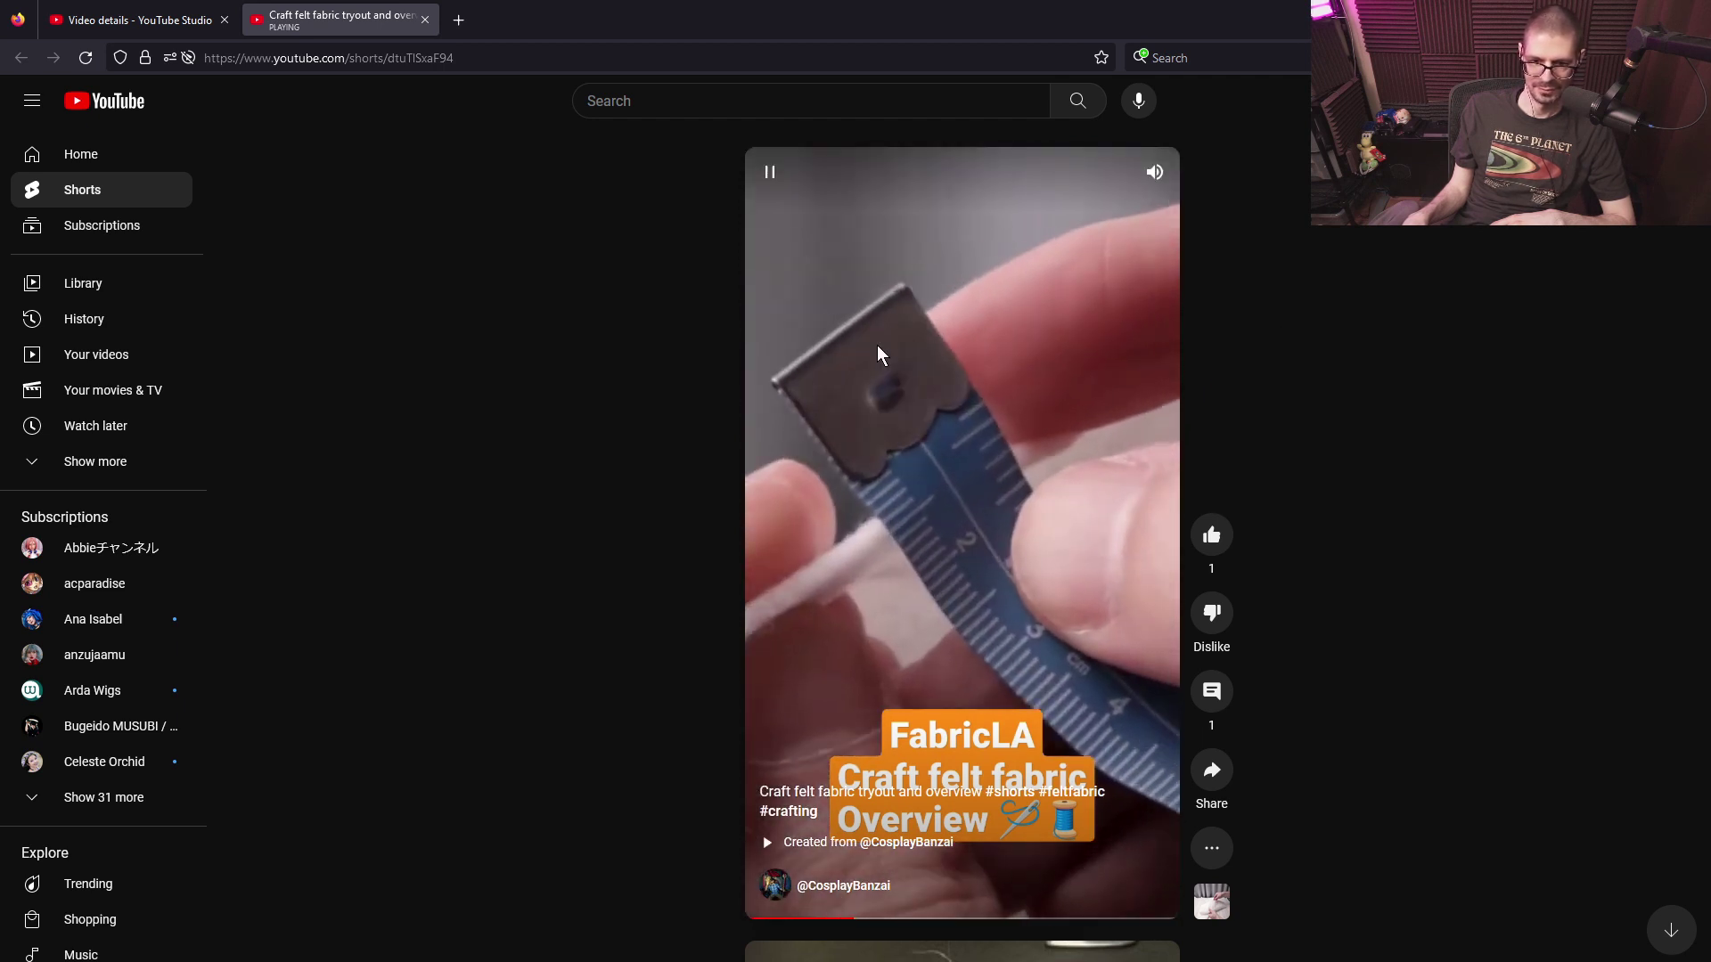
click(772, 172)
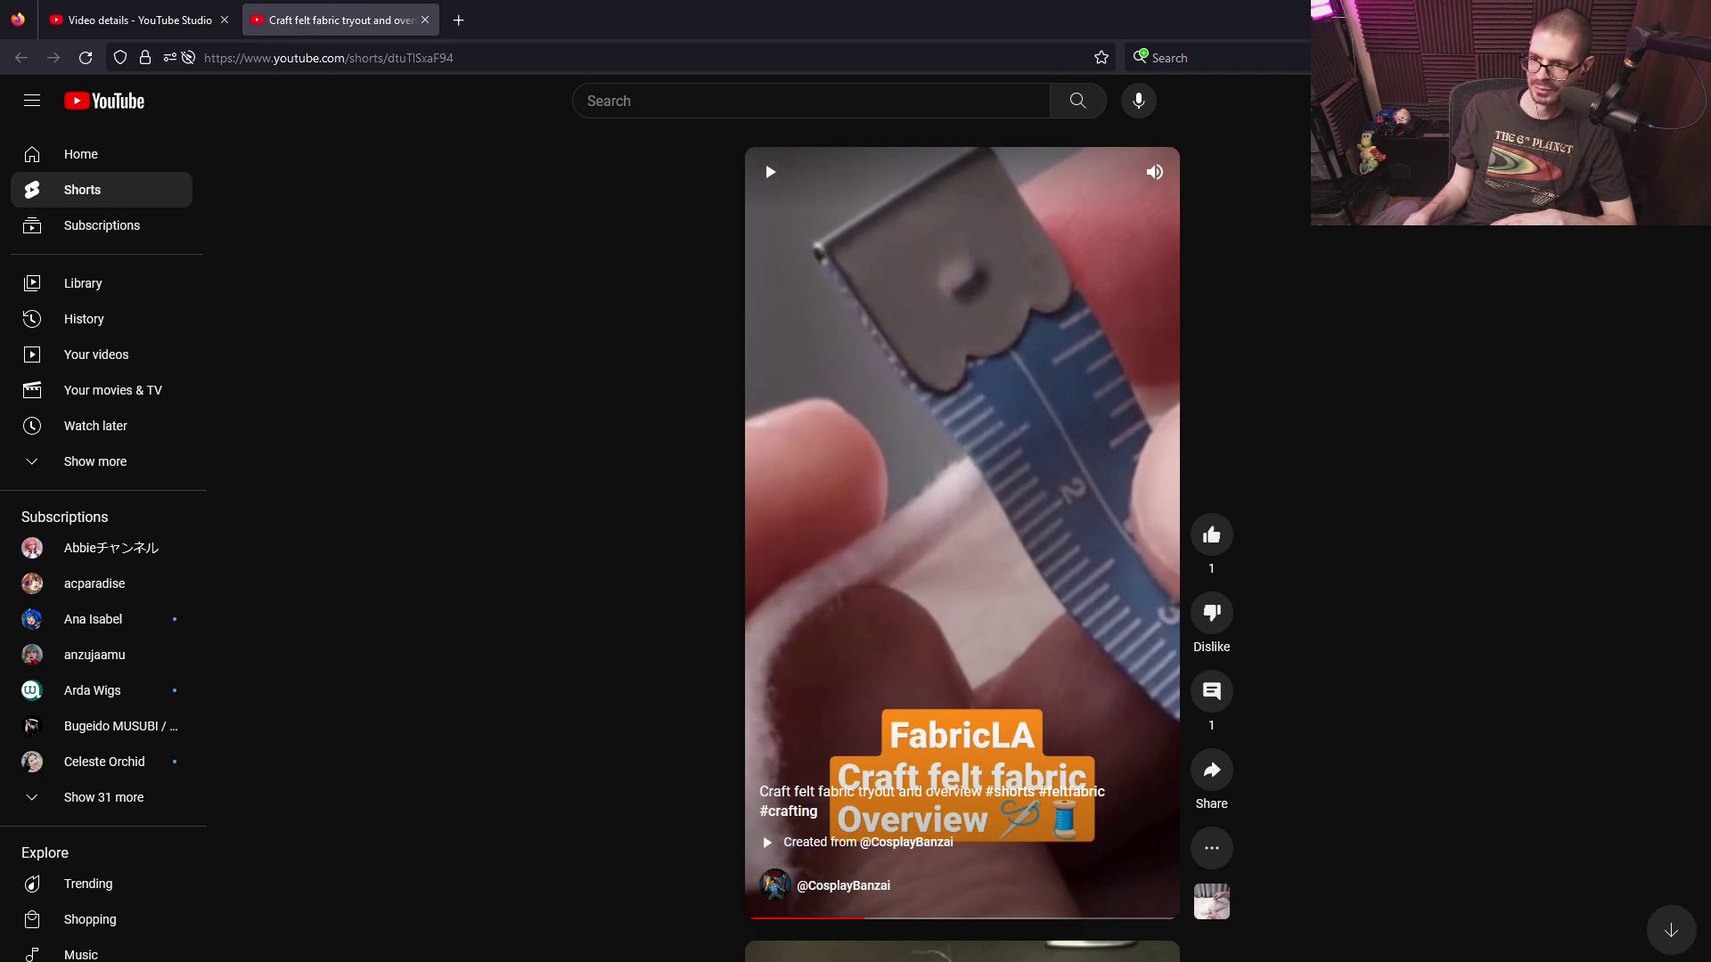
click(969, 332)
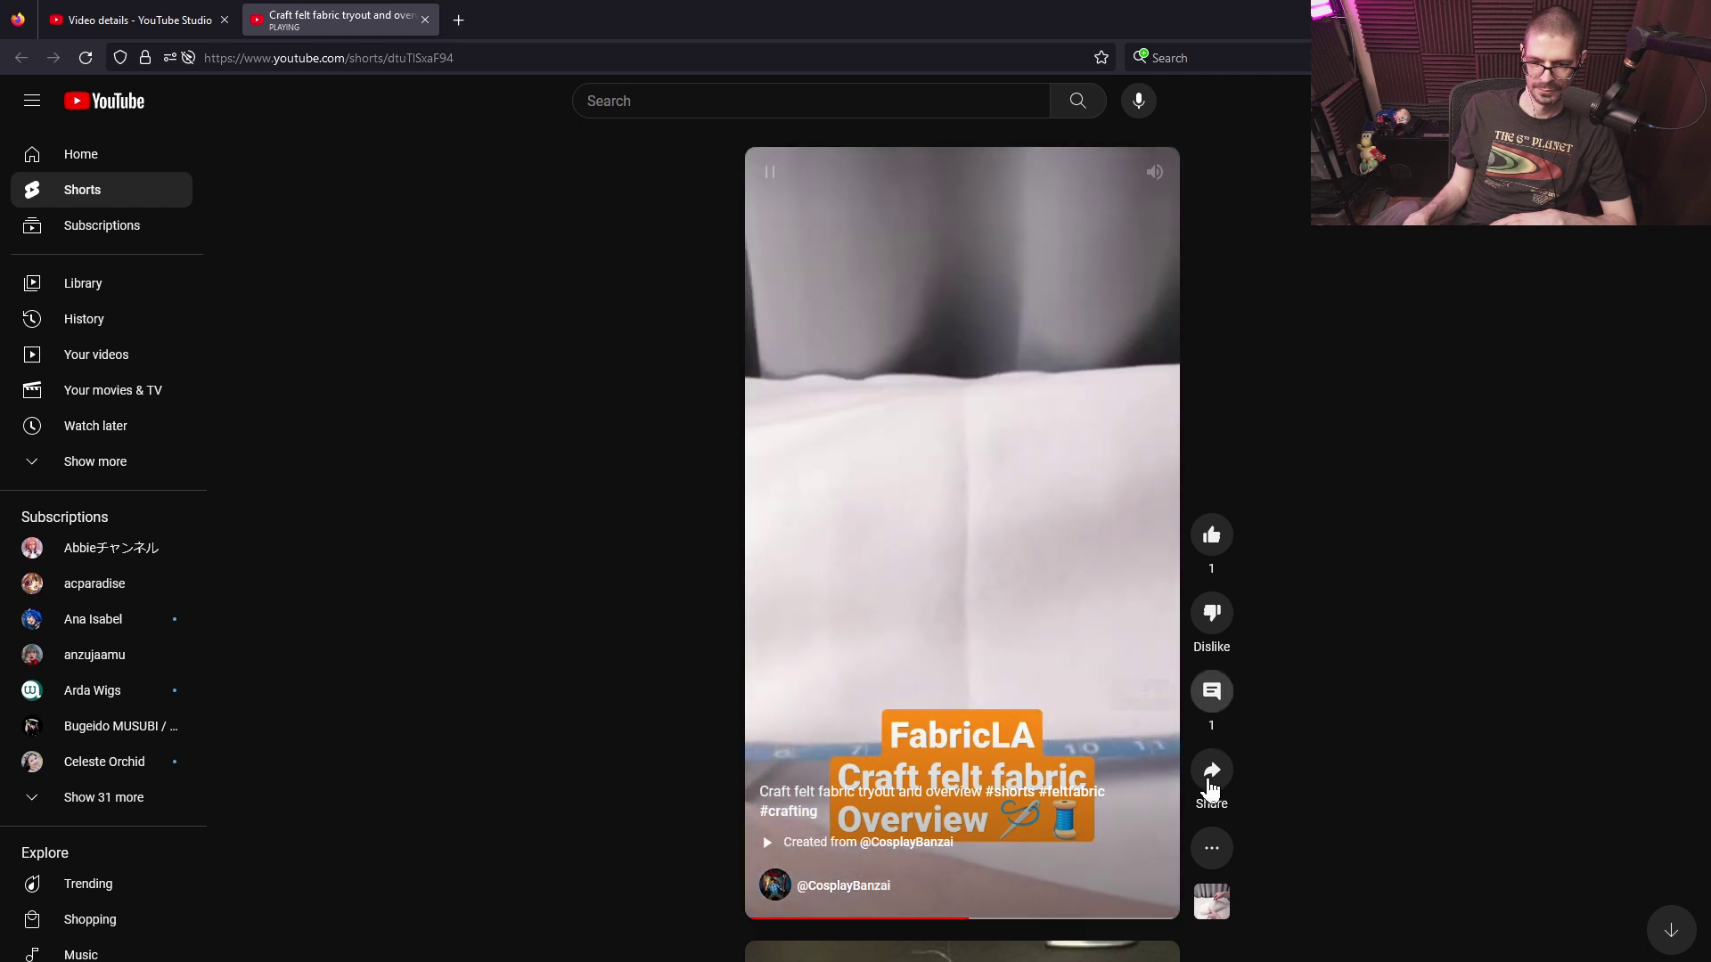
click(898, 524)
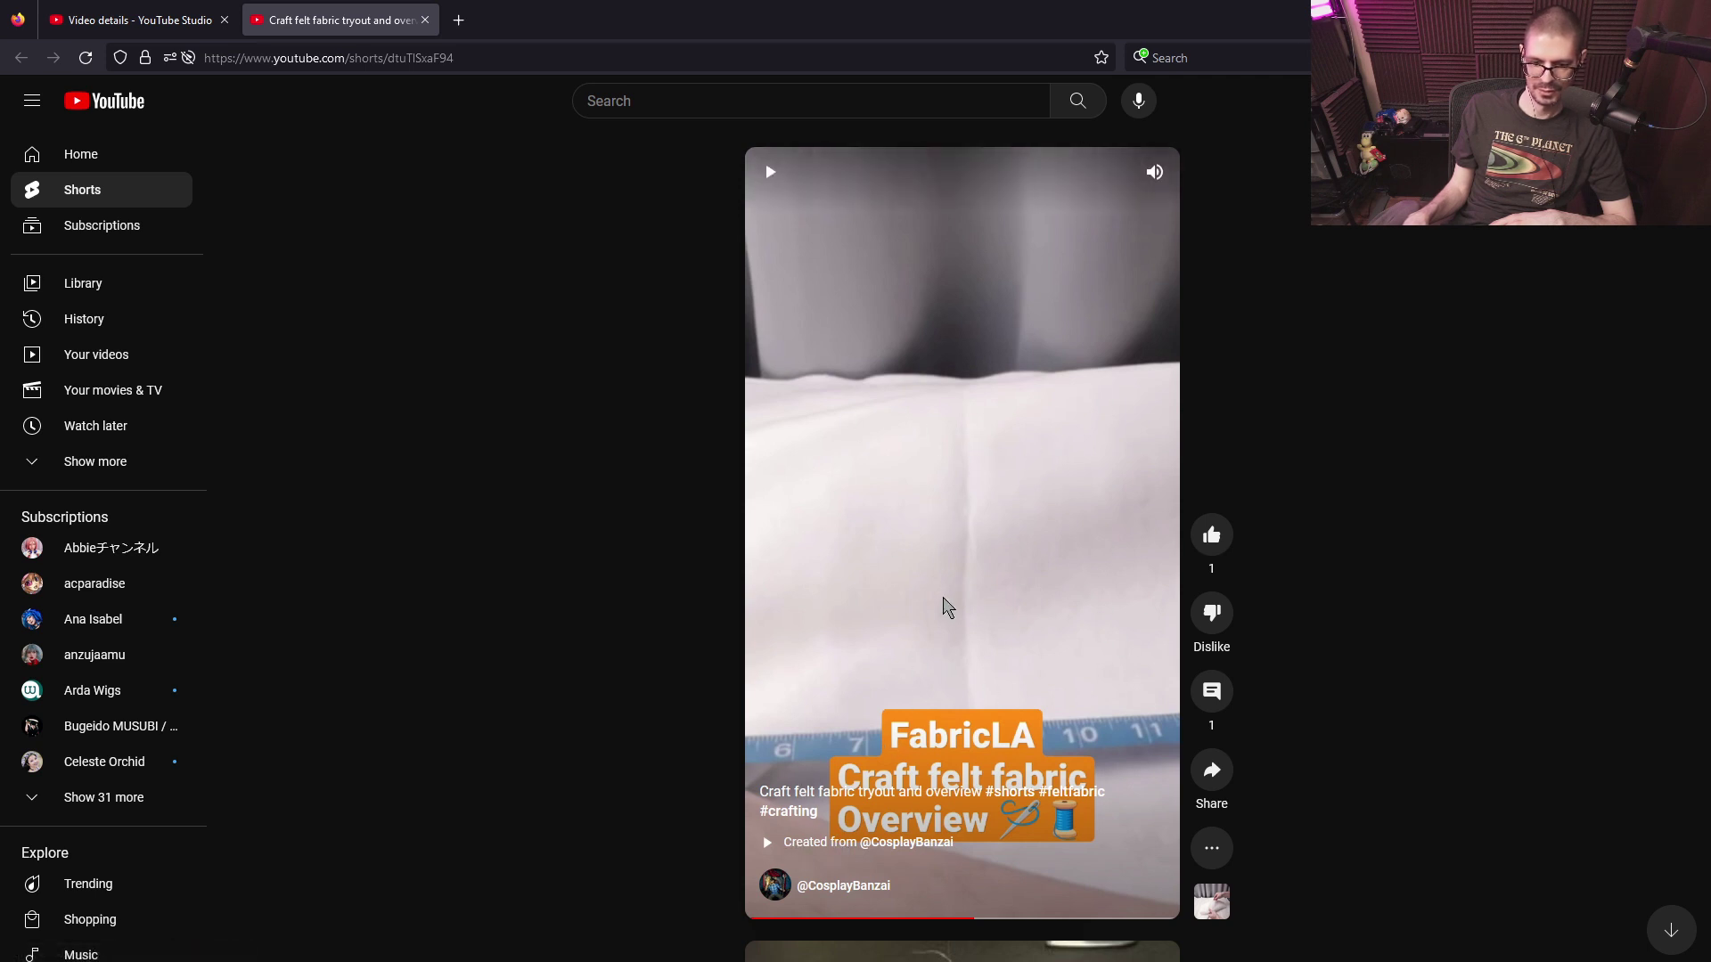
click(946, 606)
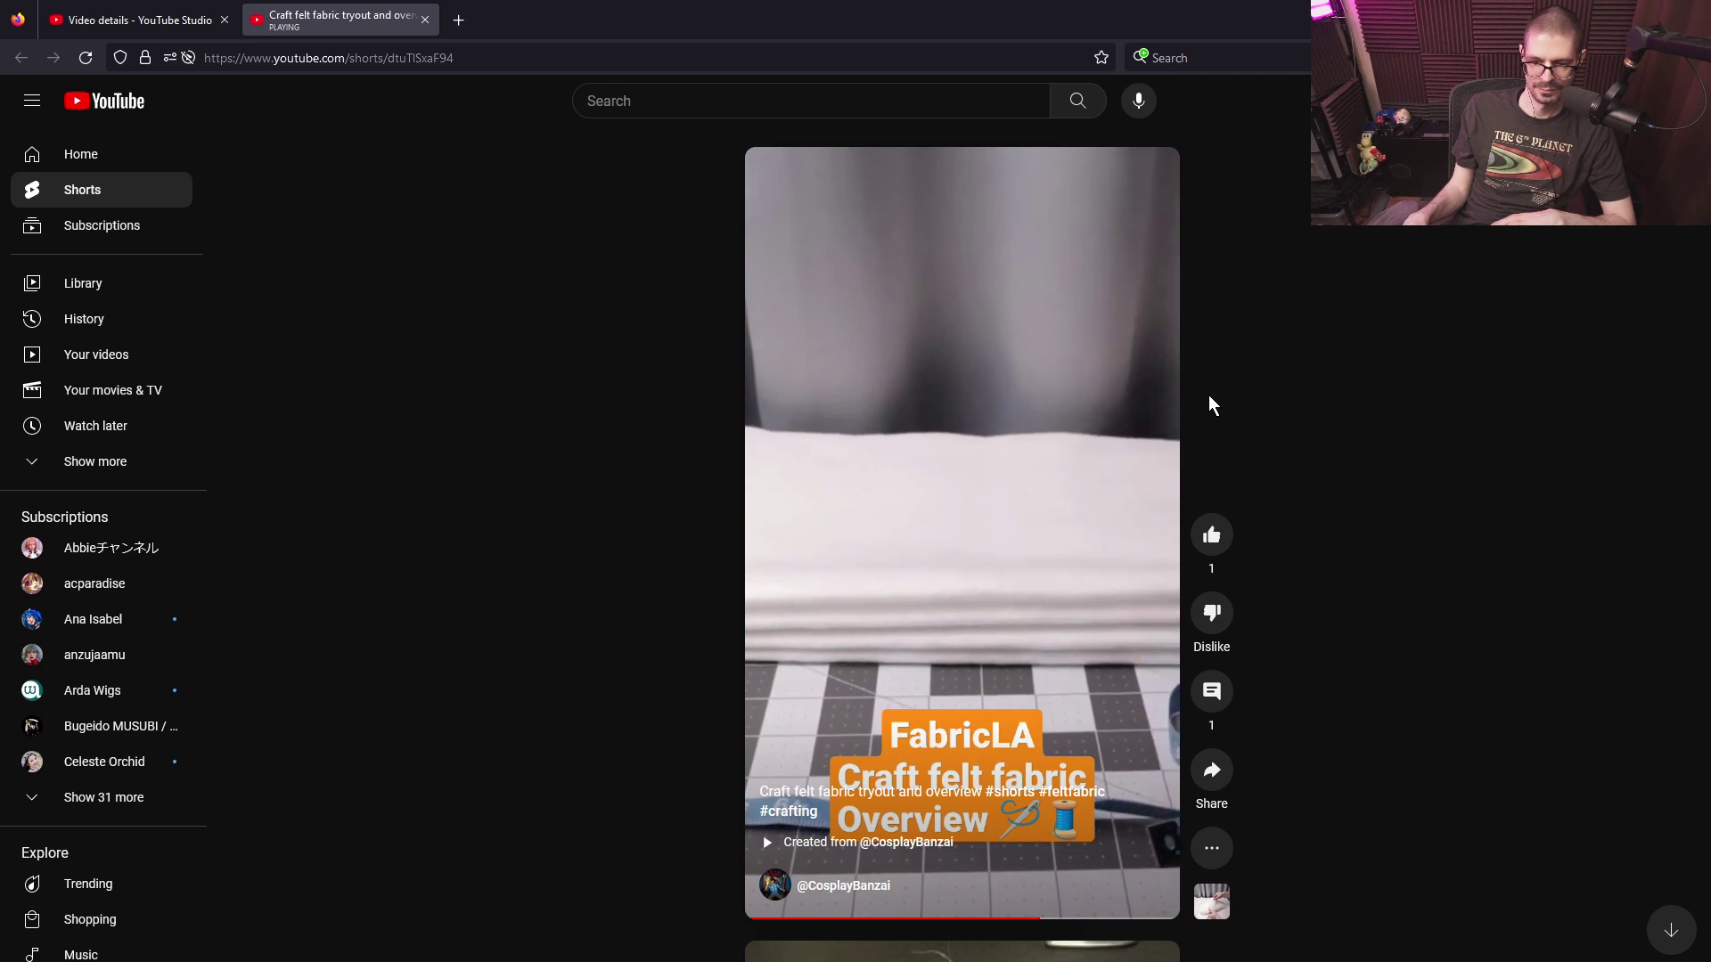
click(954, 412)
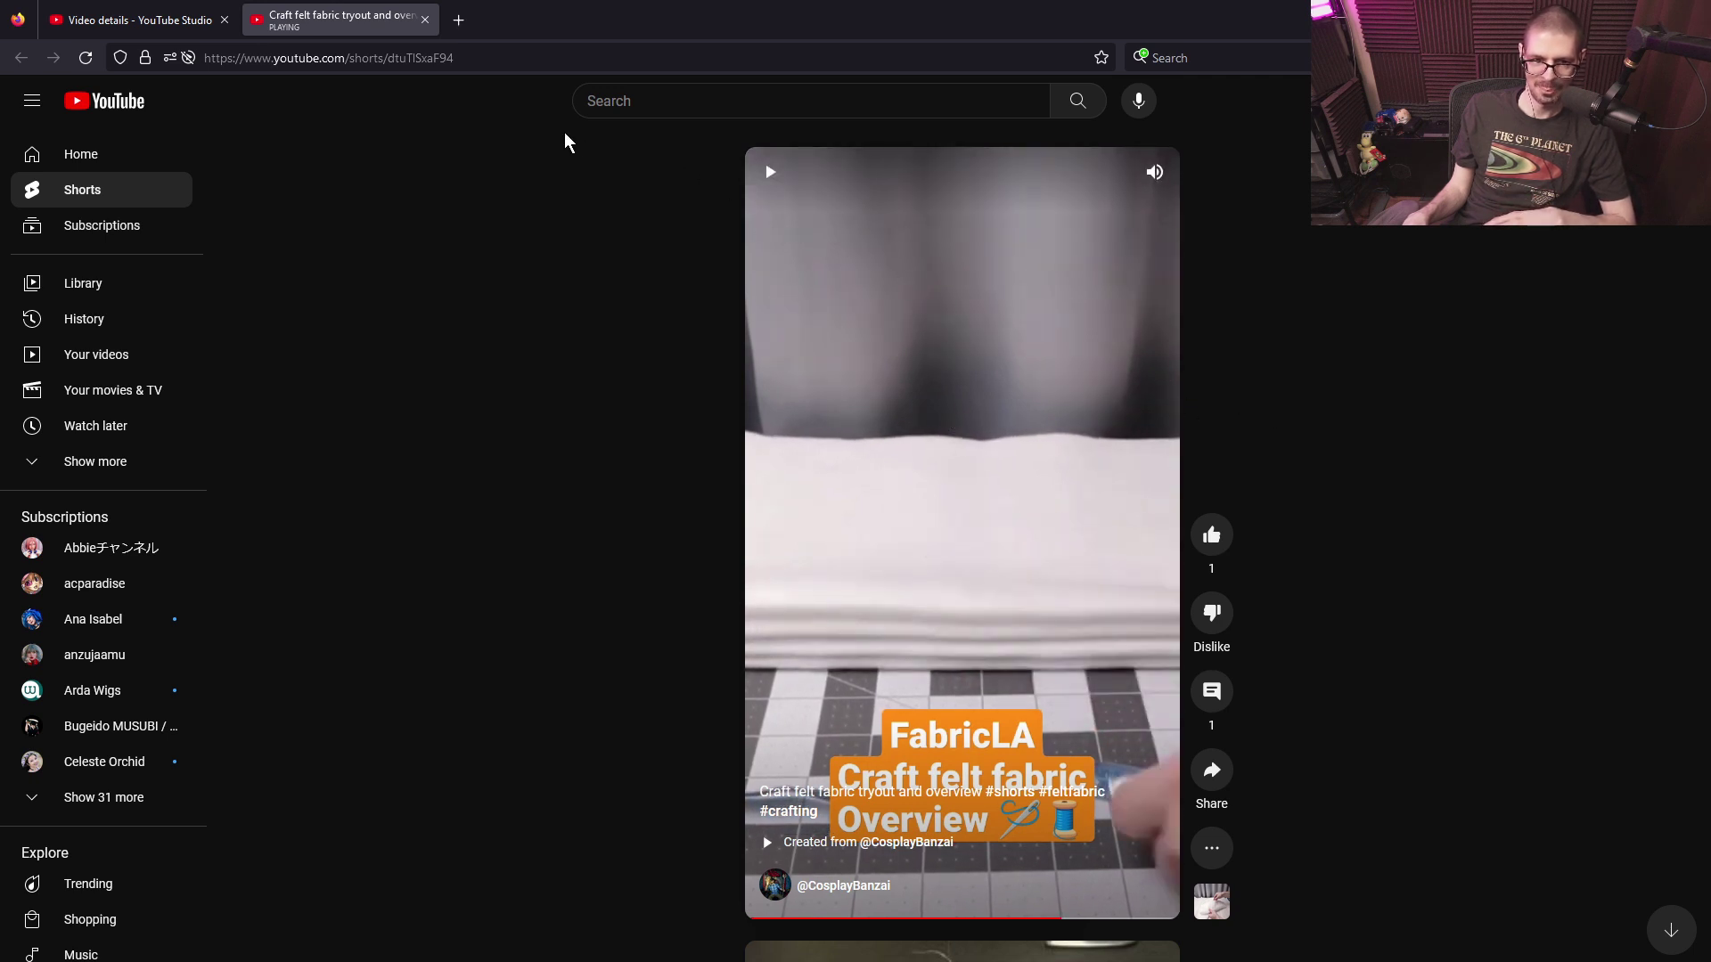
- Close the Short's playback tab, return to Cosplay Banzai's content list and look through the older uploads
click(425, 20)
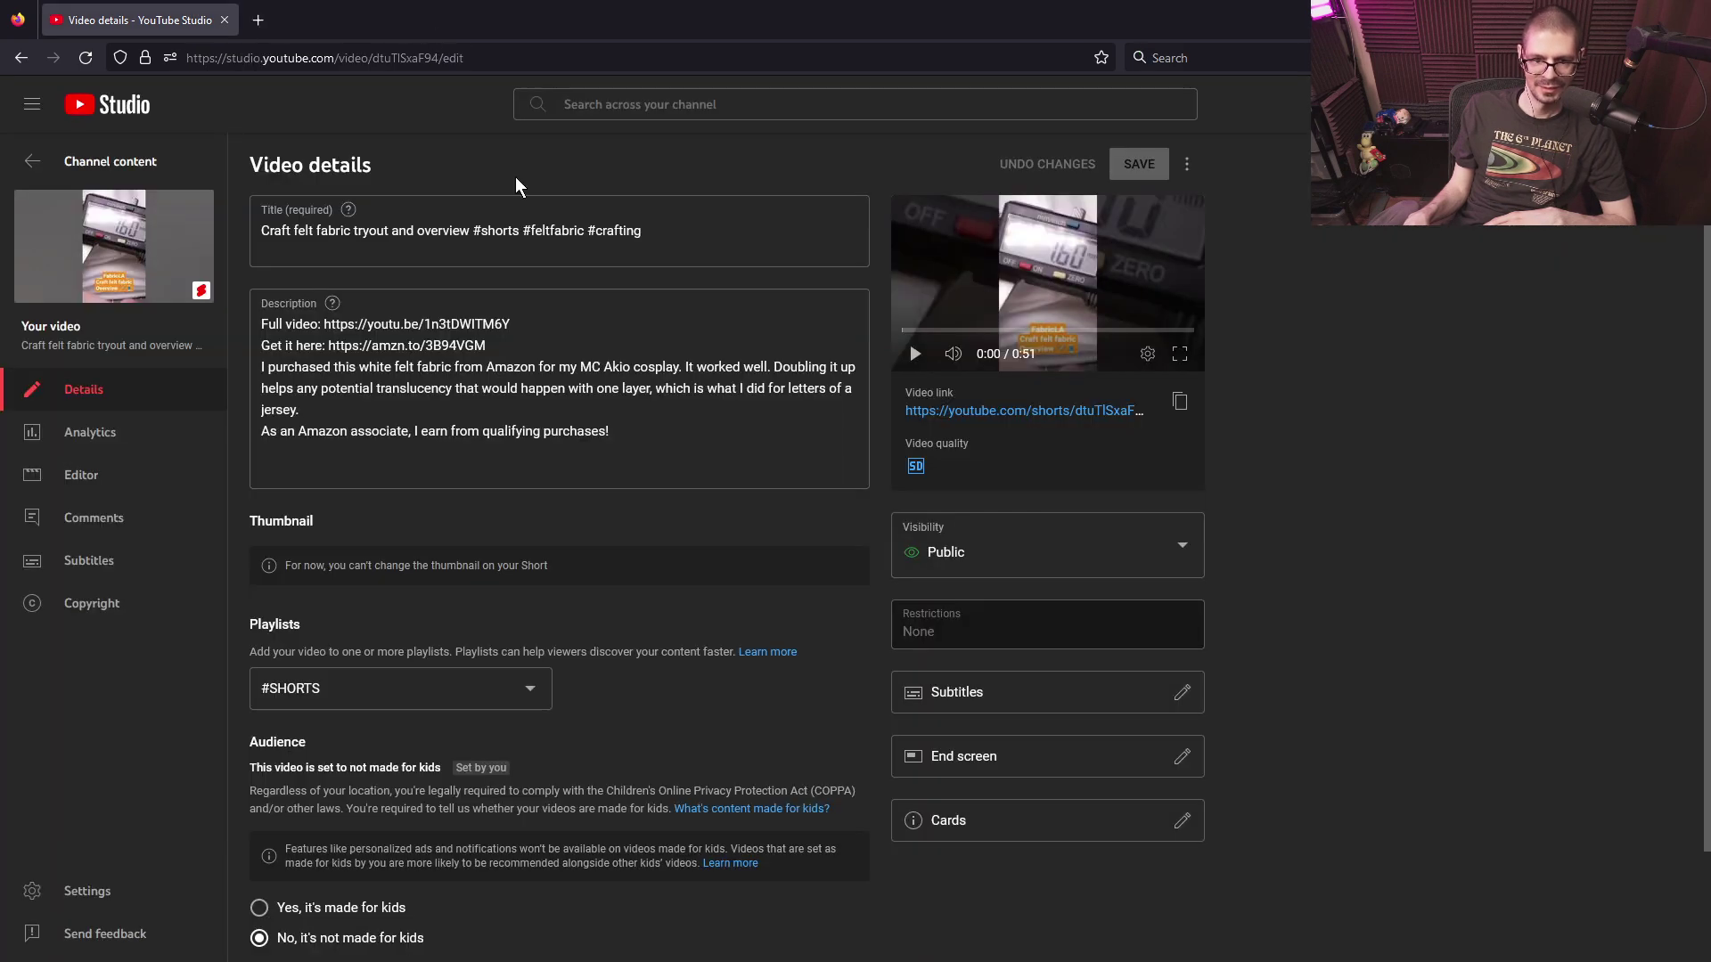
click(38, 162)
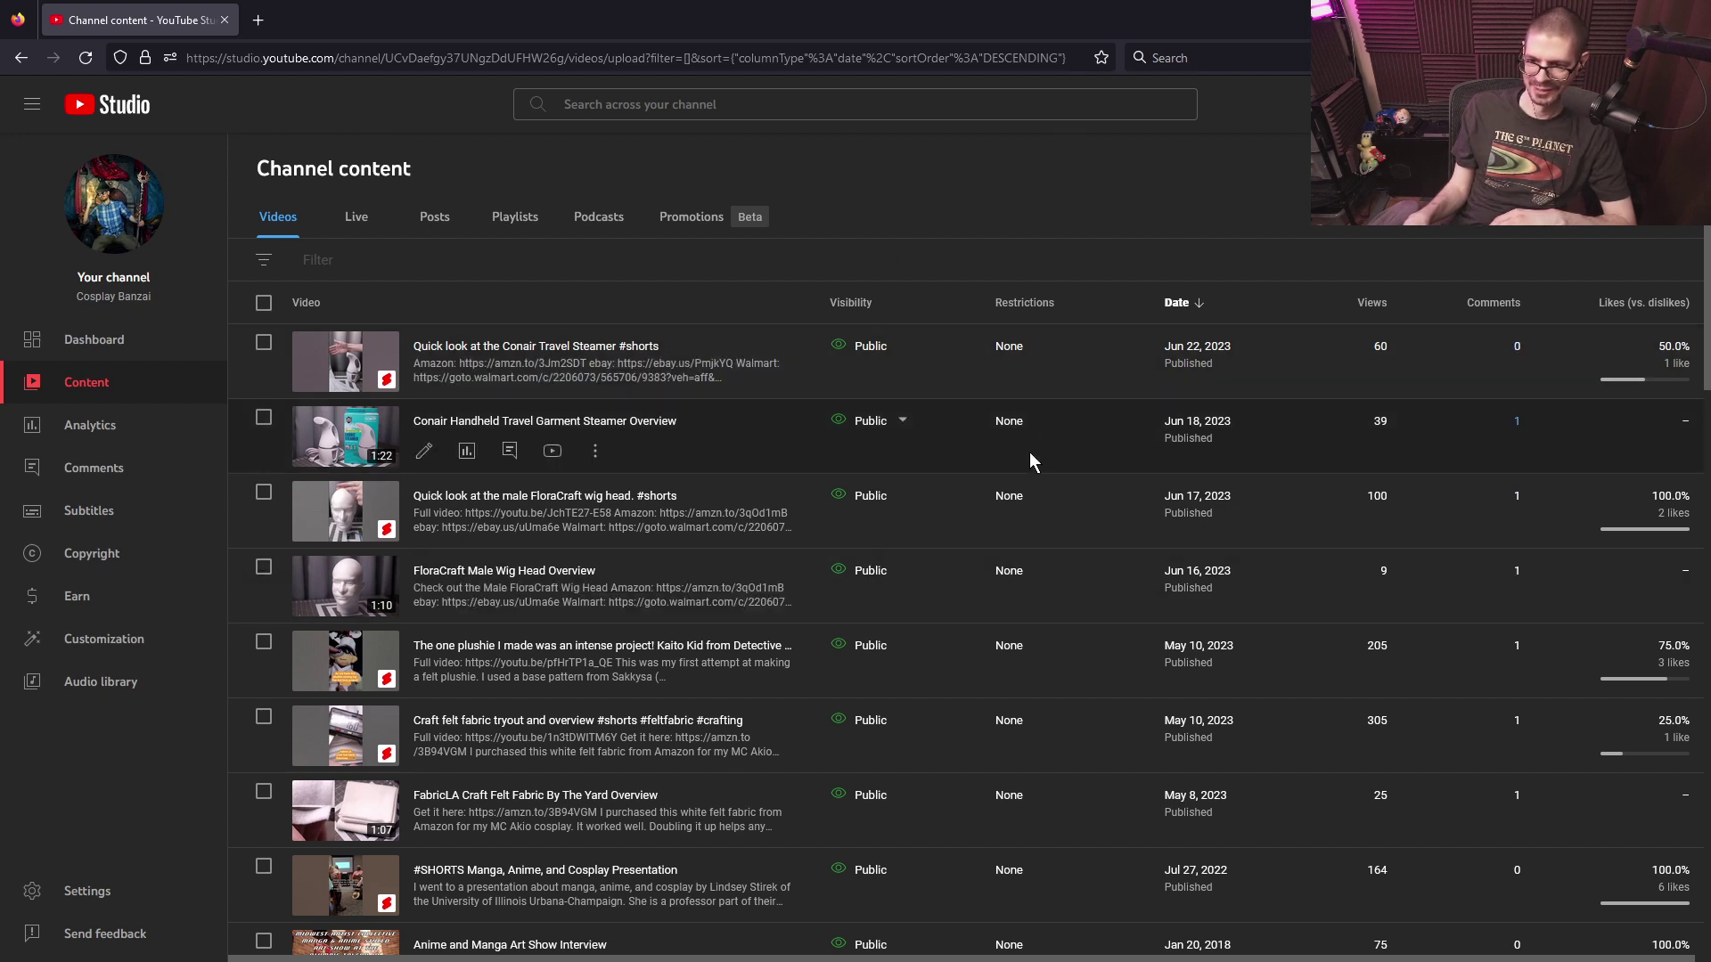
scroll(1029, 452, down, 2)
scroll(846, 595, down, 2)
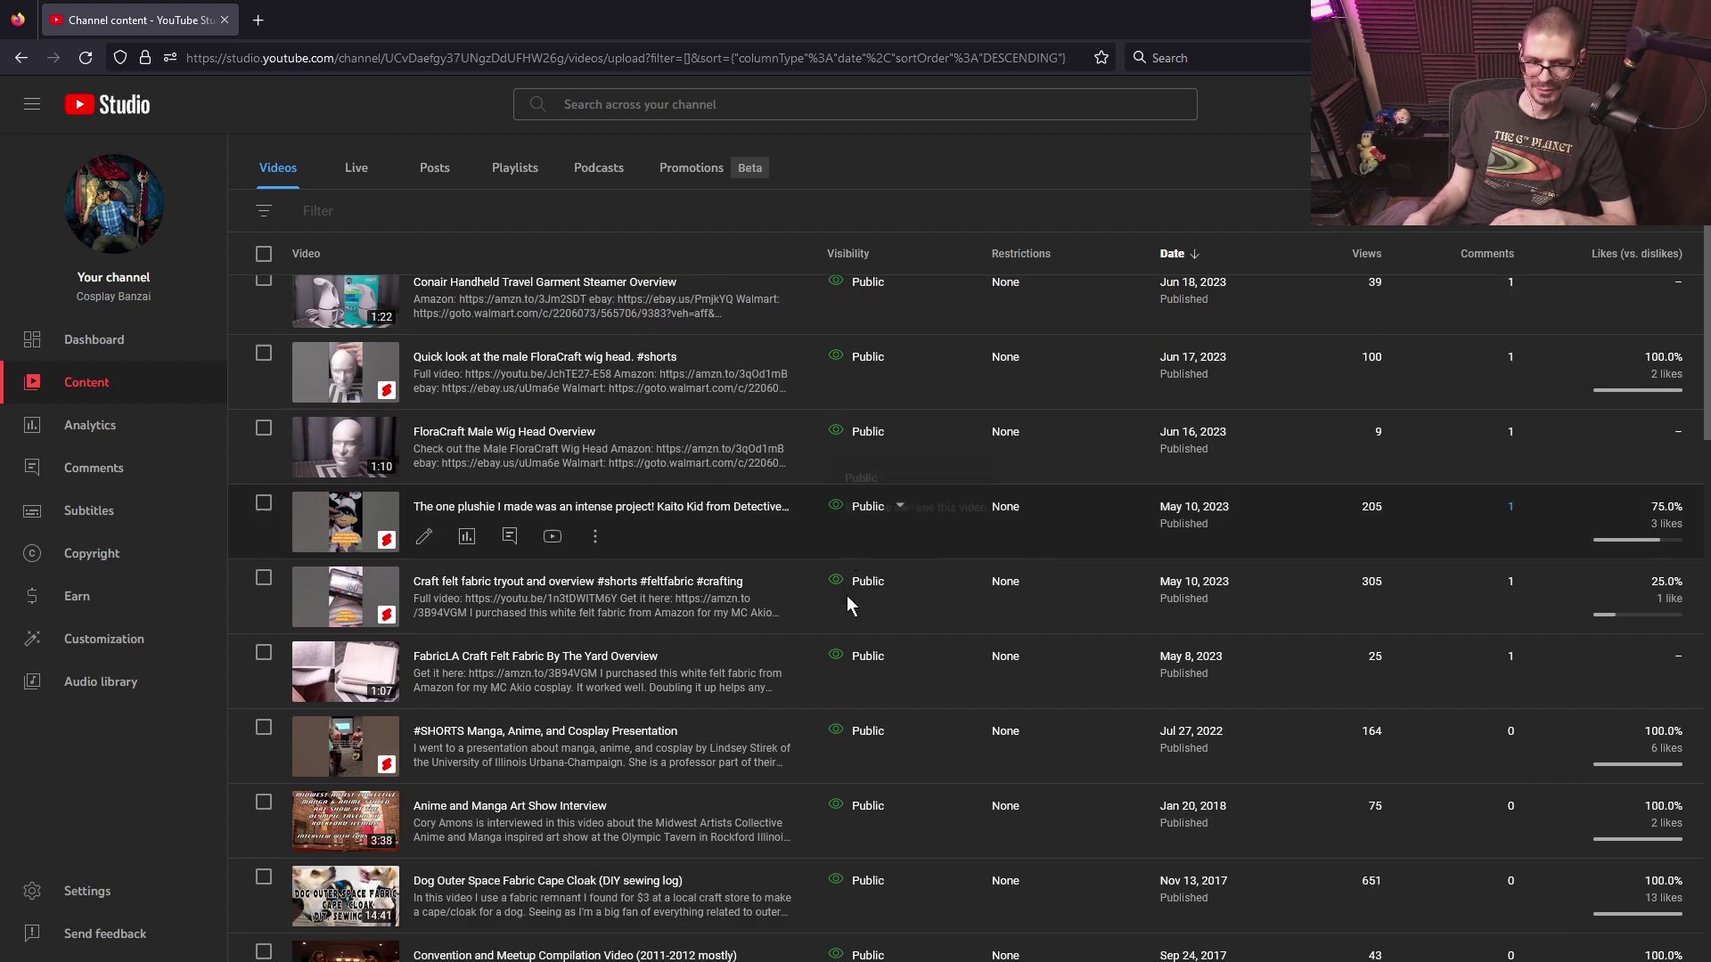
- Open Cosplay Banzai's Analytics overview and examine its views and watch time for the last 28 days
click(94, 426)
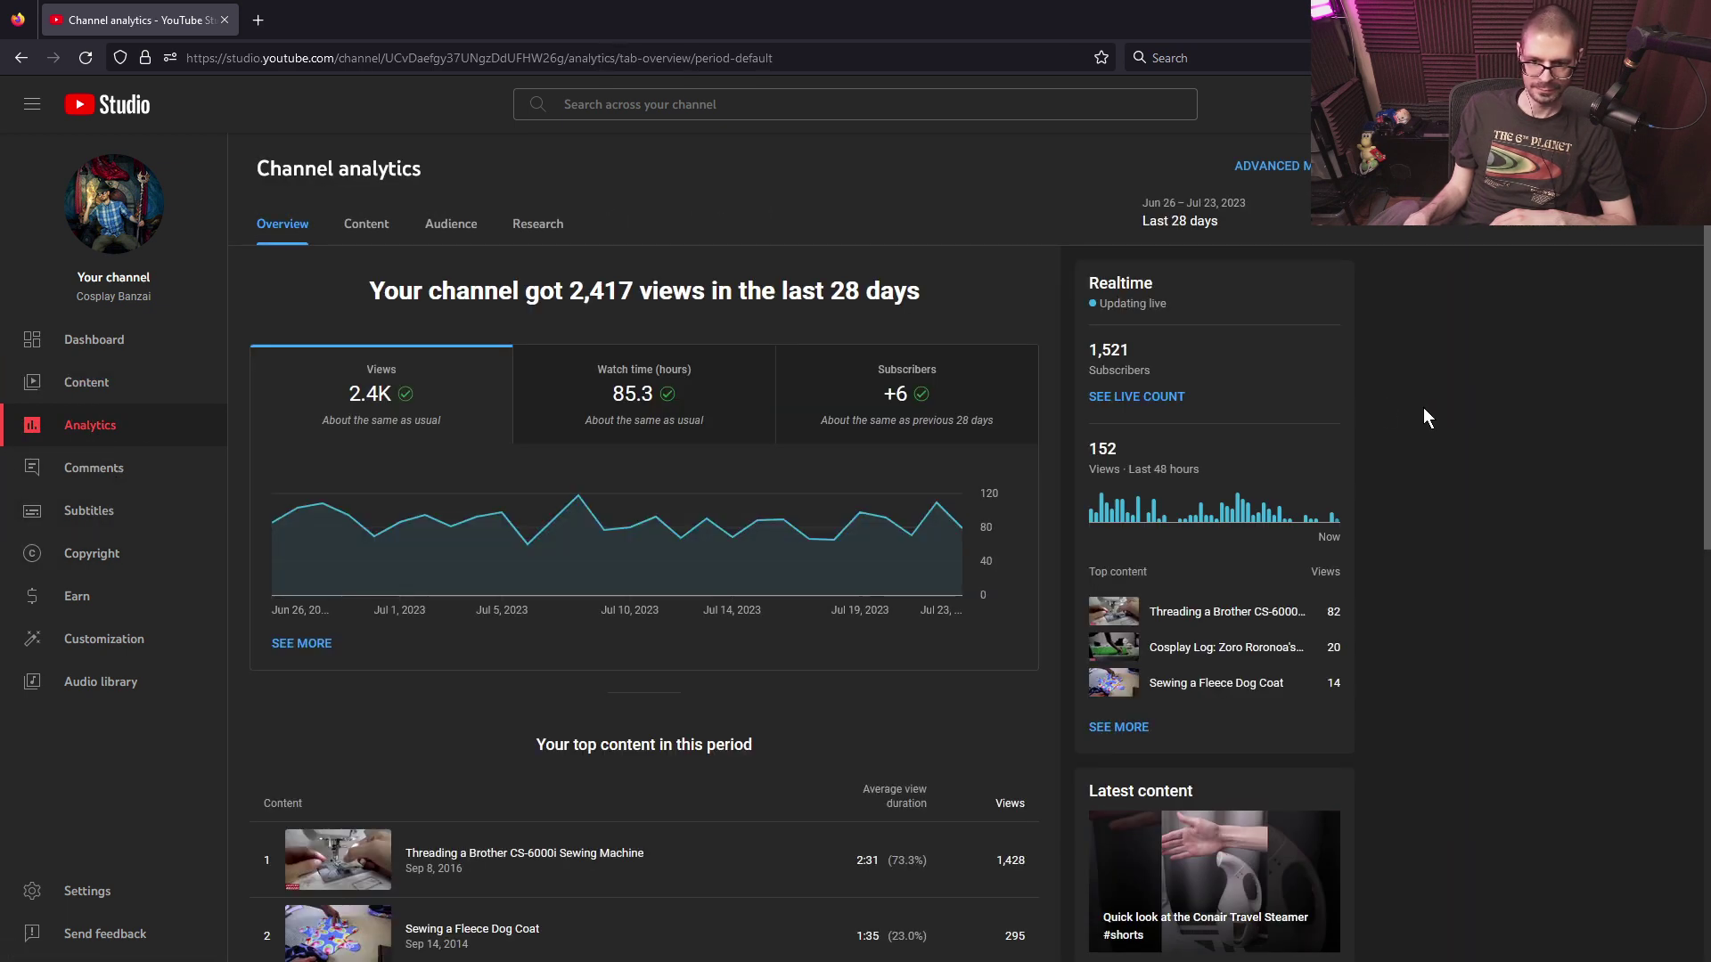
mouse_move(352, 410)
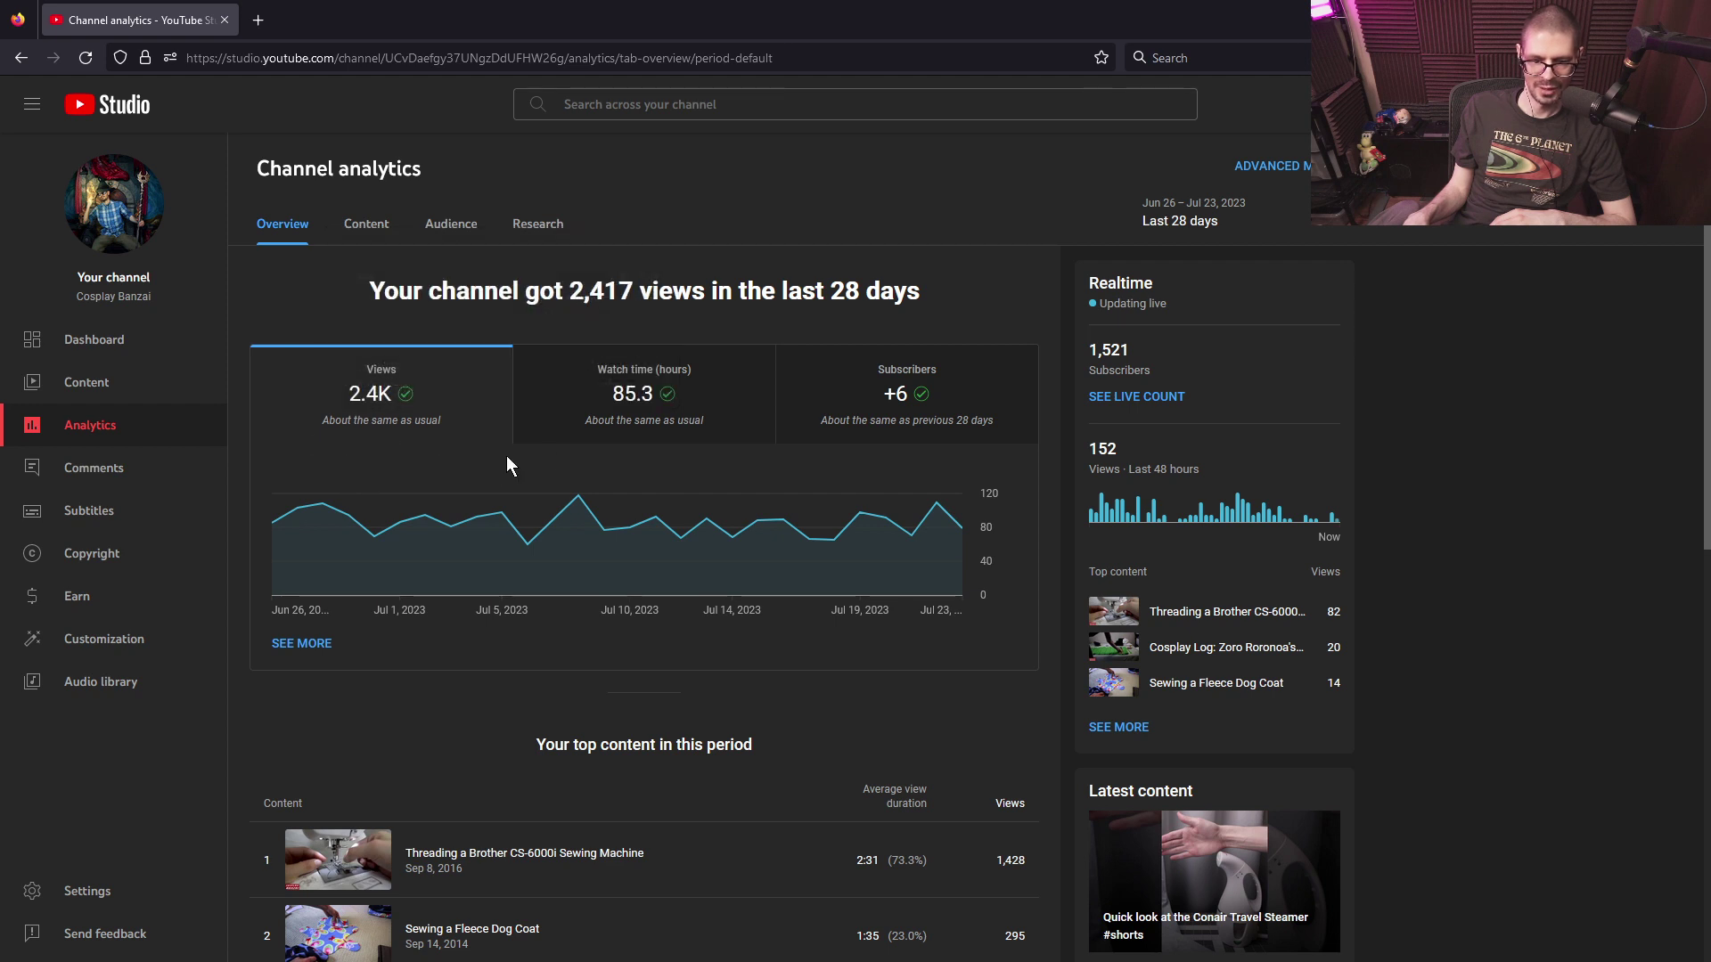
mouse_move(650, 416)
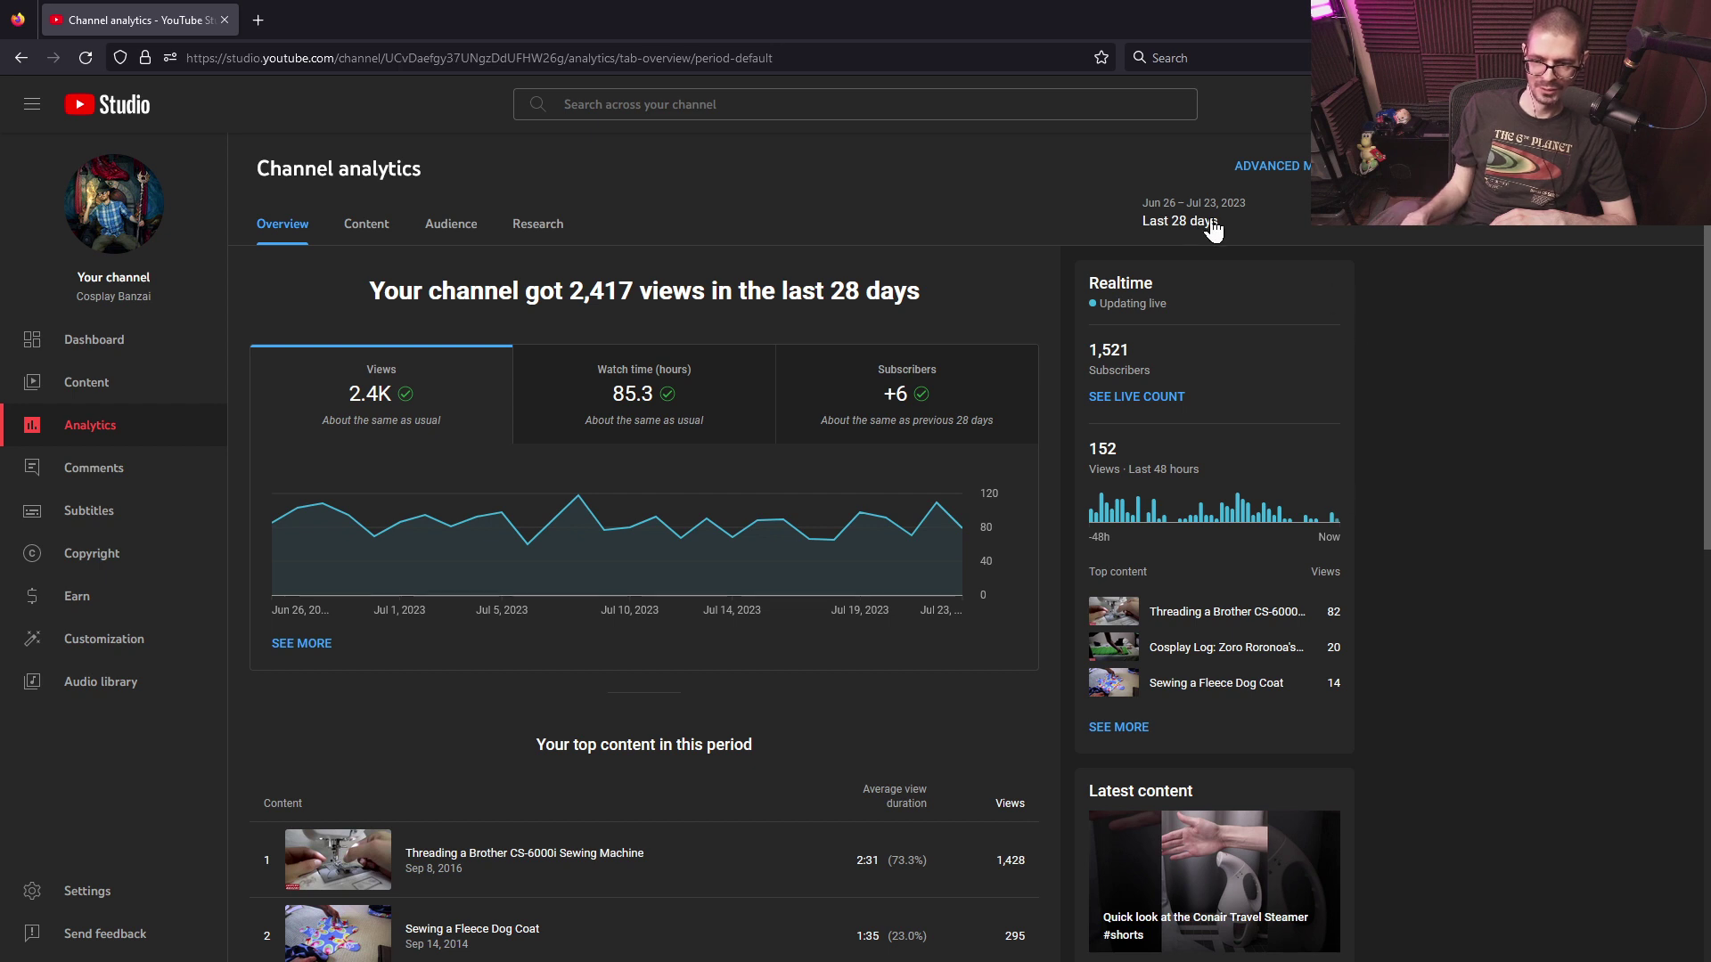
- Set Cosplay Banzai's analytics period to the last 365 days and compare its views, watch time and subscribers with the previous period
click(1242, 228)
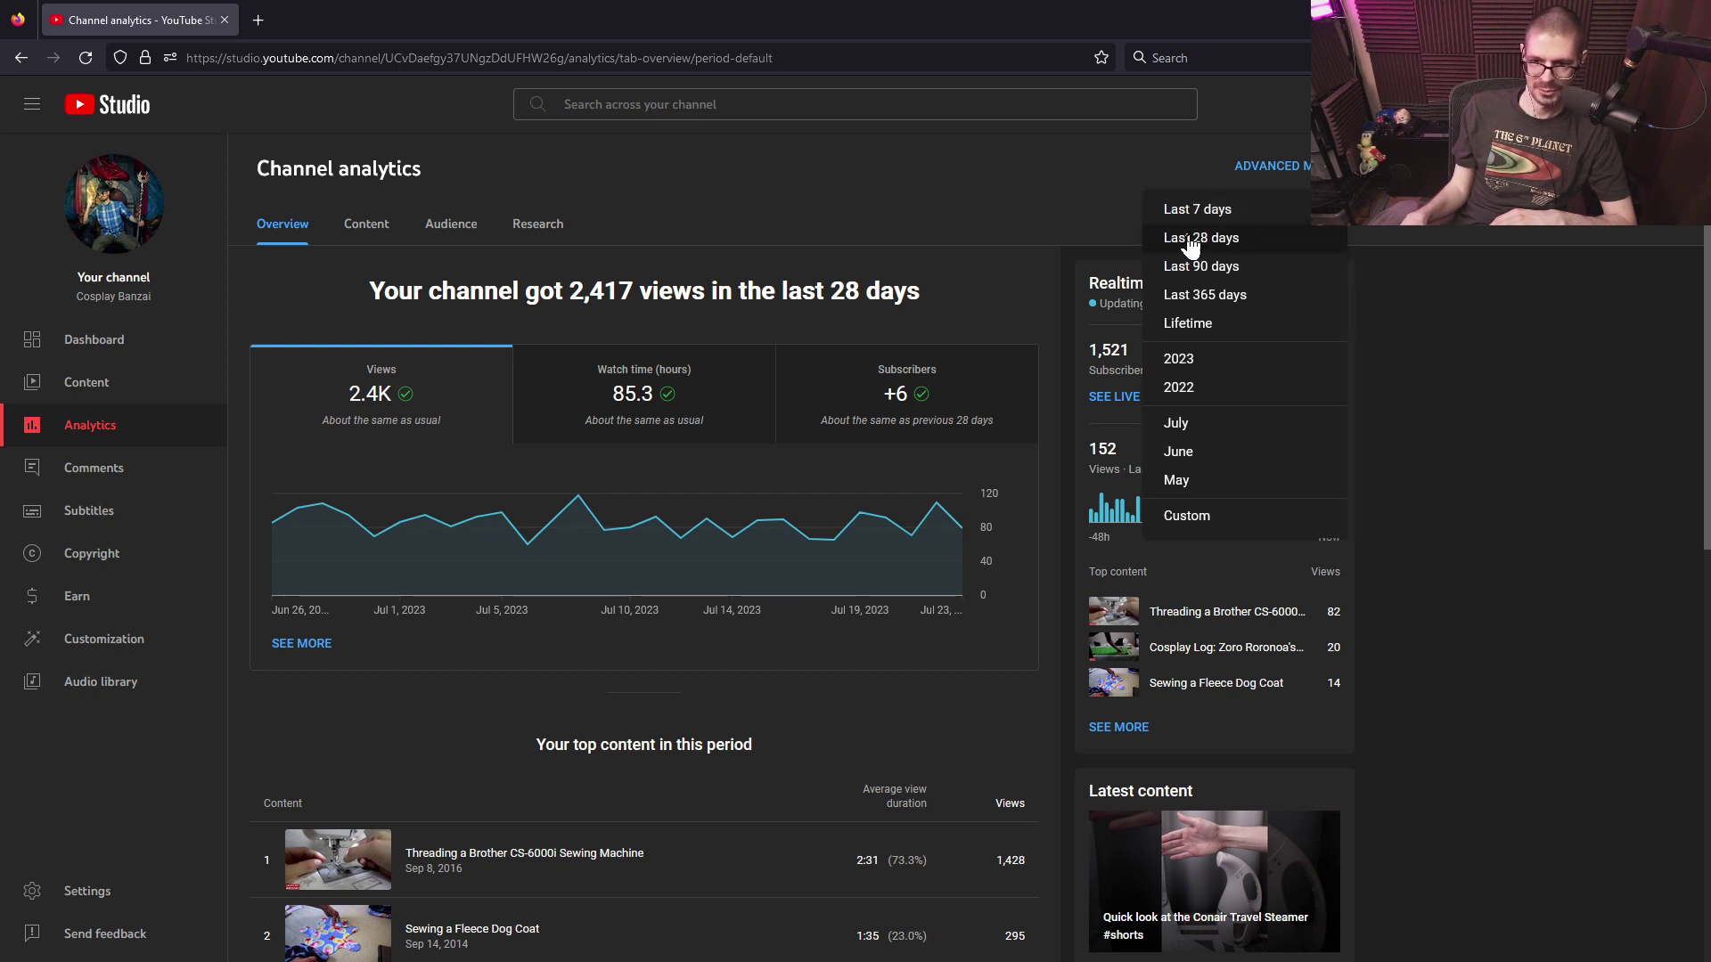
click(1225, 312)
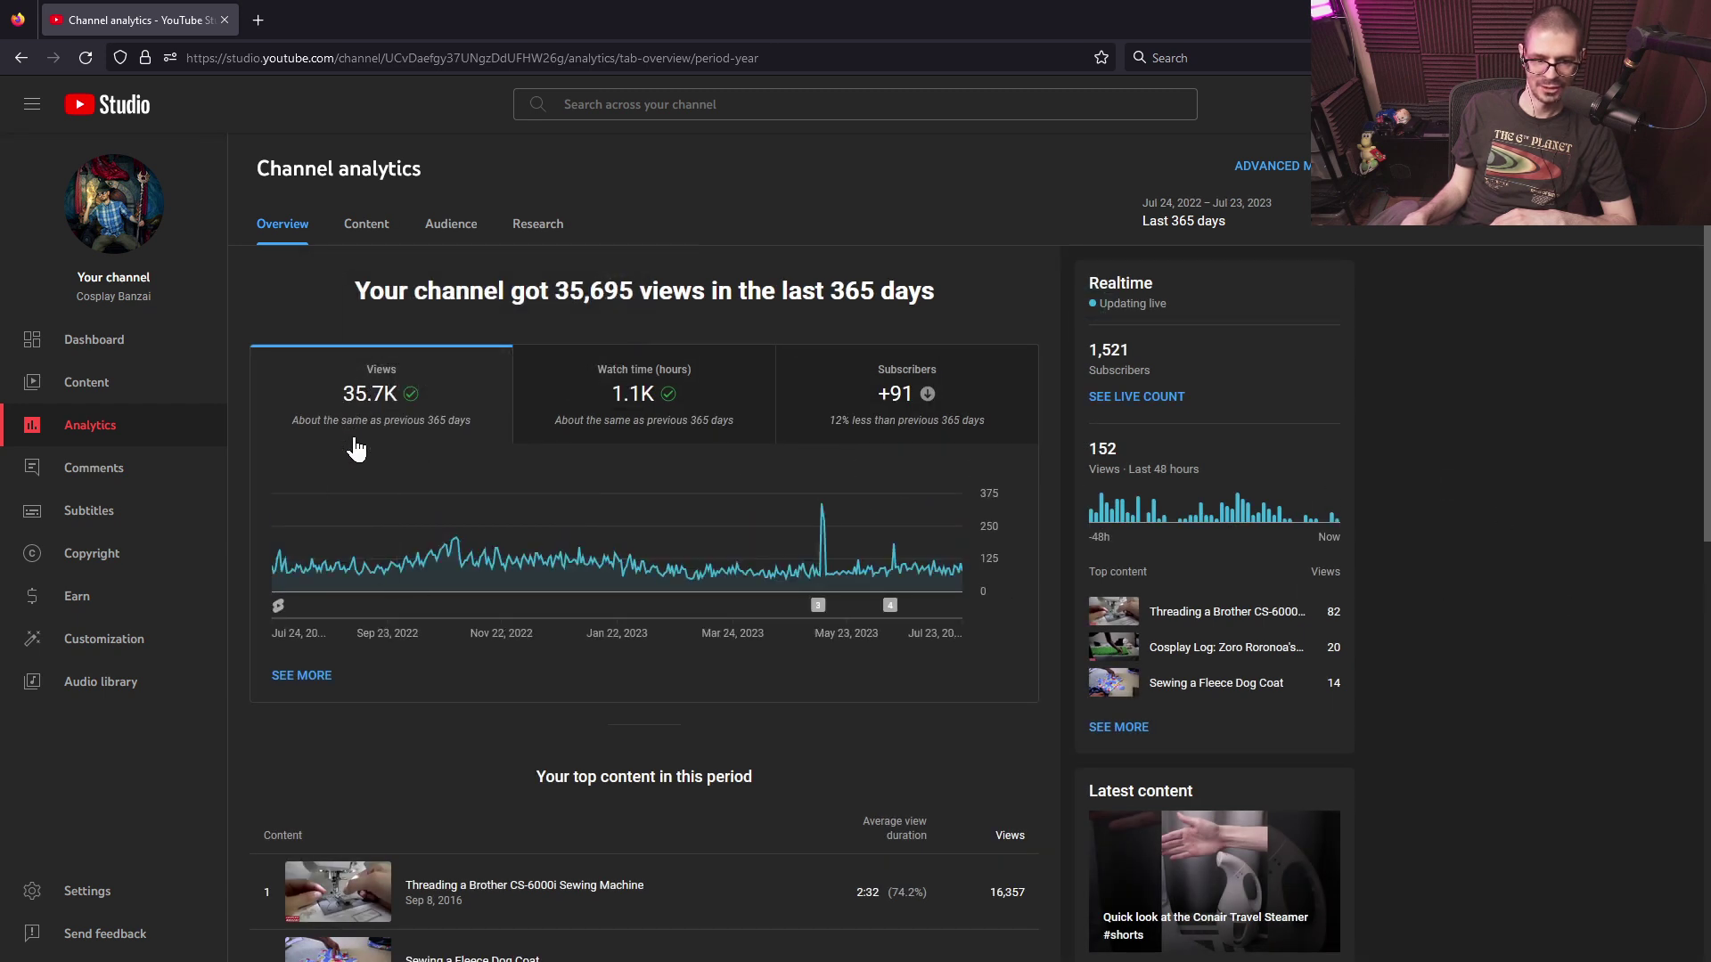
mouse_move(352, 417)
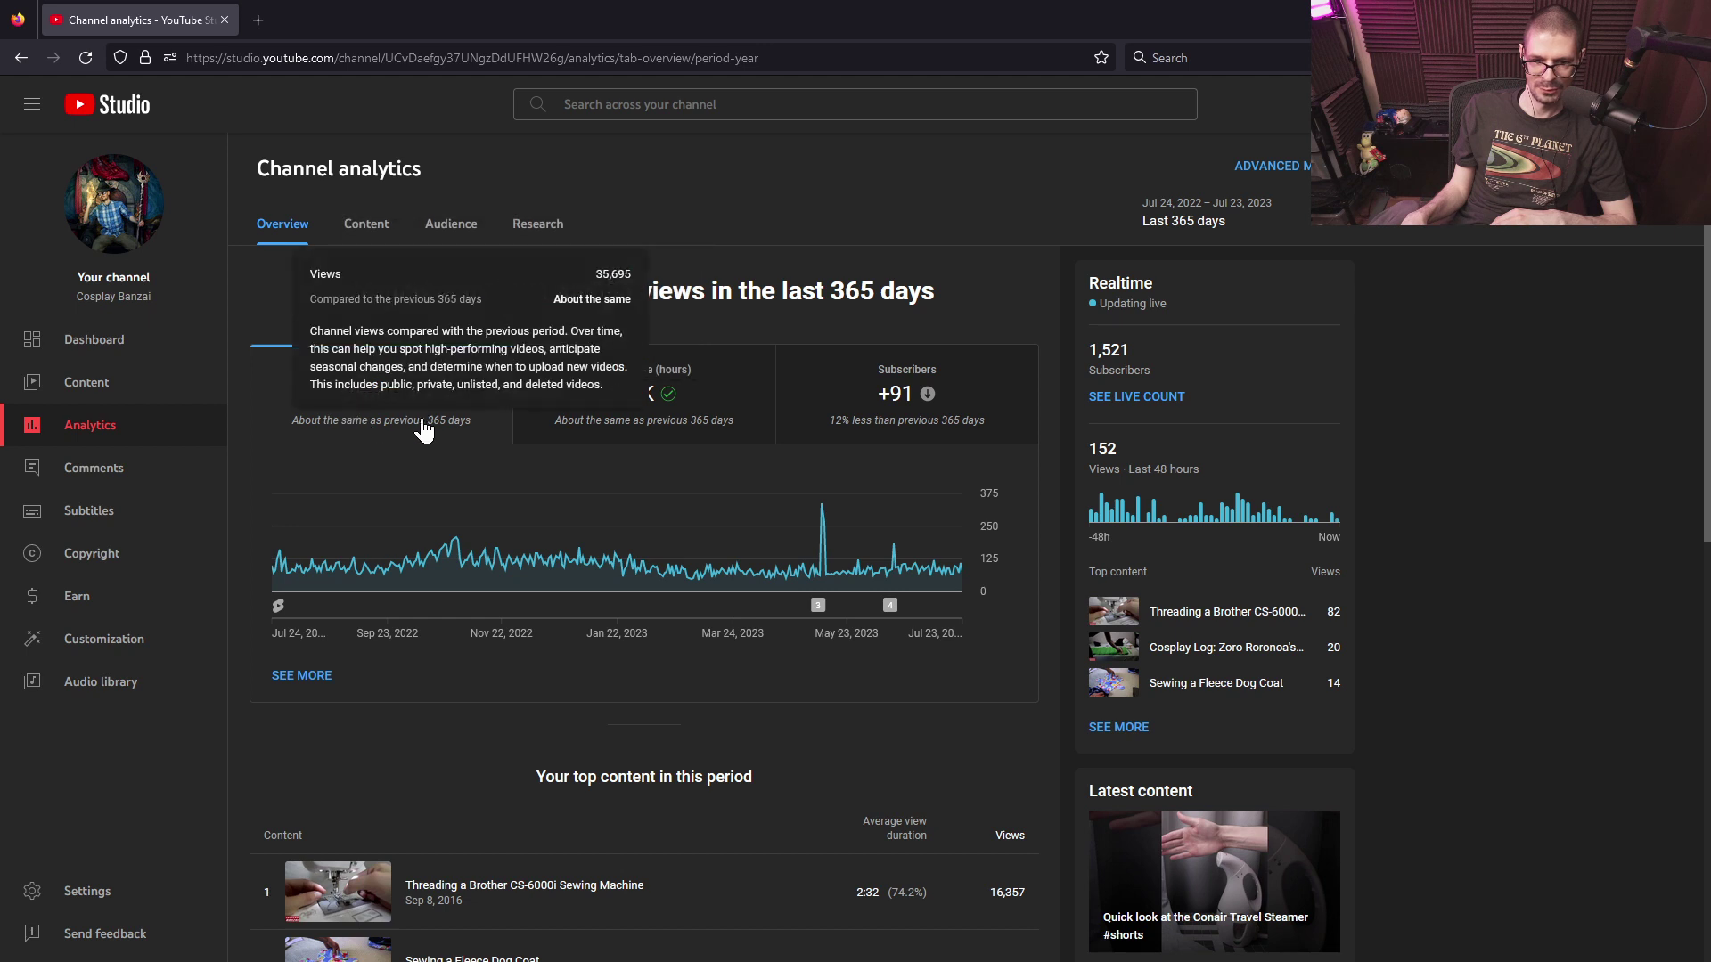
mouse_move(638, 408)
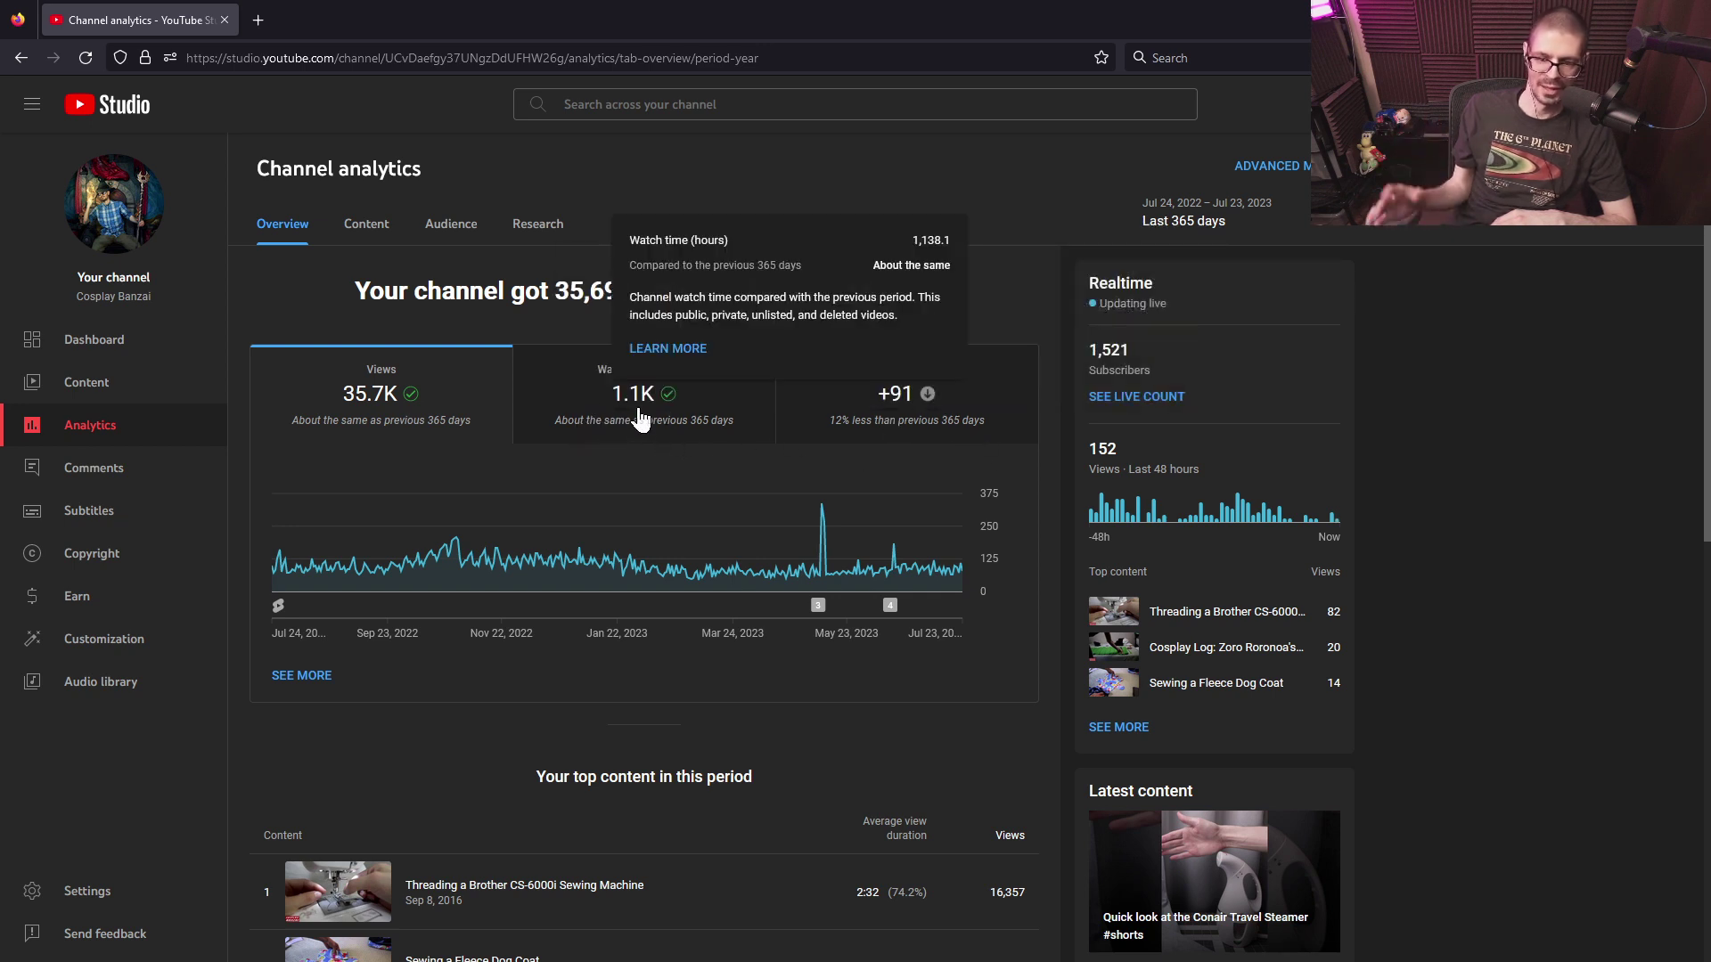
mouse_move(905, 399)
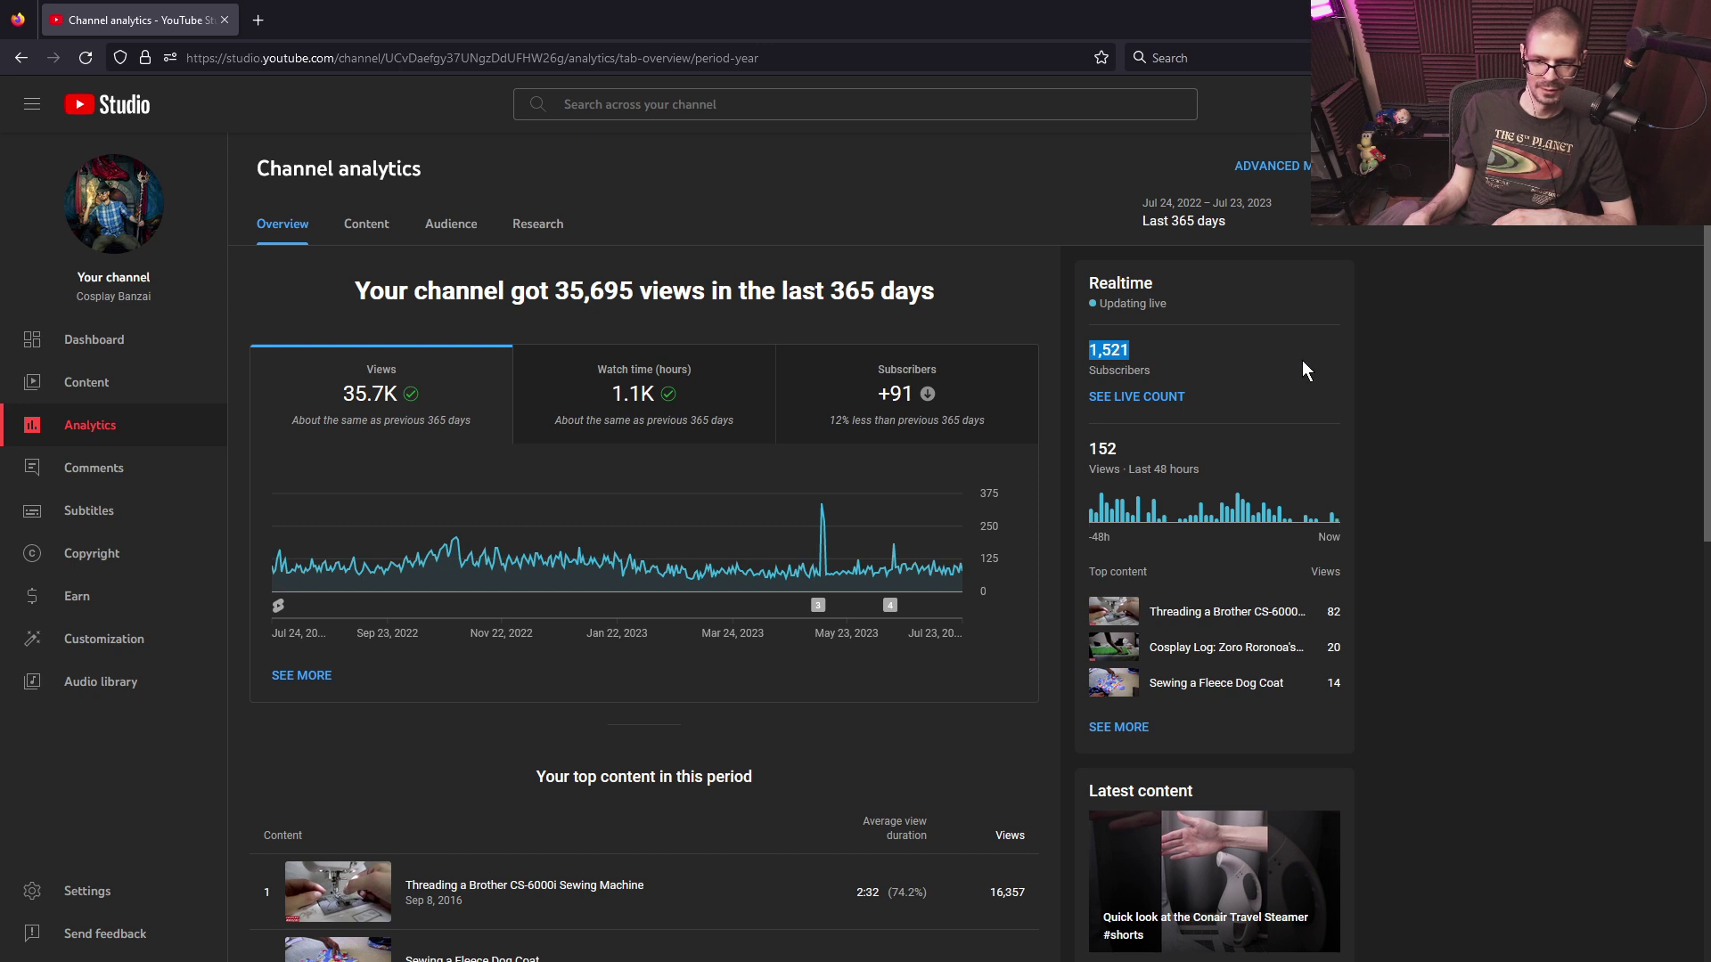
- Examine Cosplay Banzai's realtime views for the last 48 hours and the highest peak in its 365-day views graph
click(1372, 378)
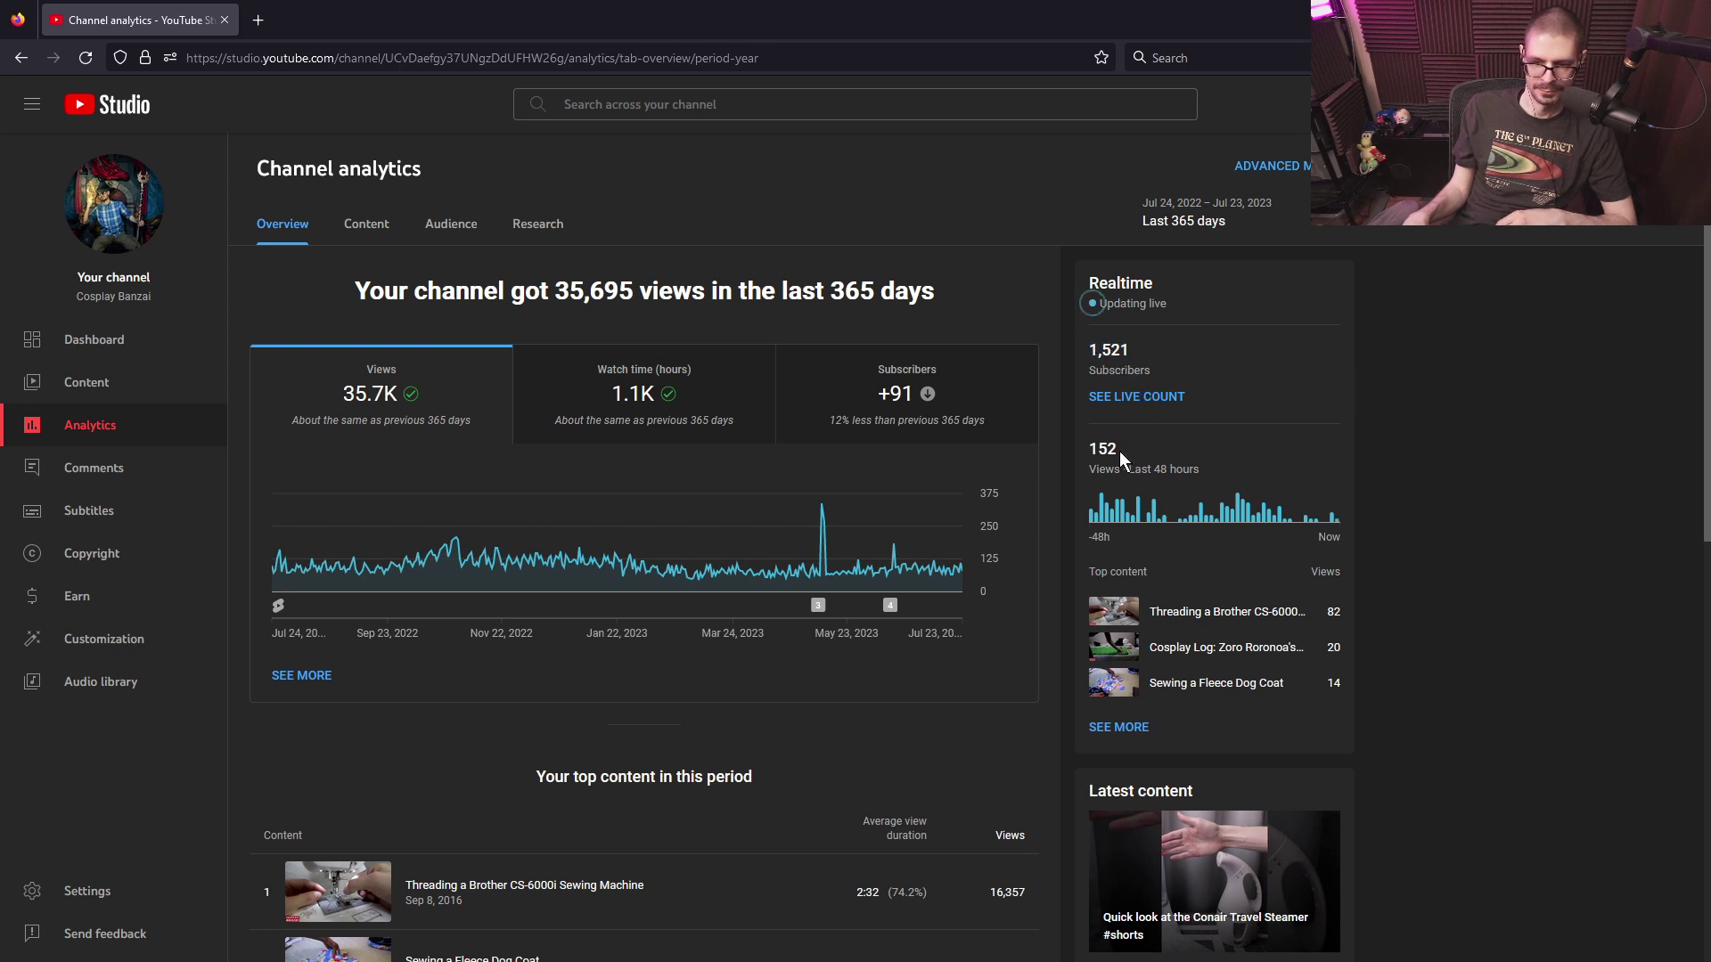
drag(1119, 451, 1093, 449)
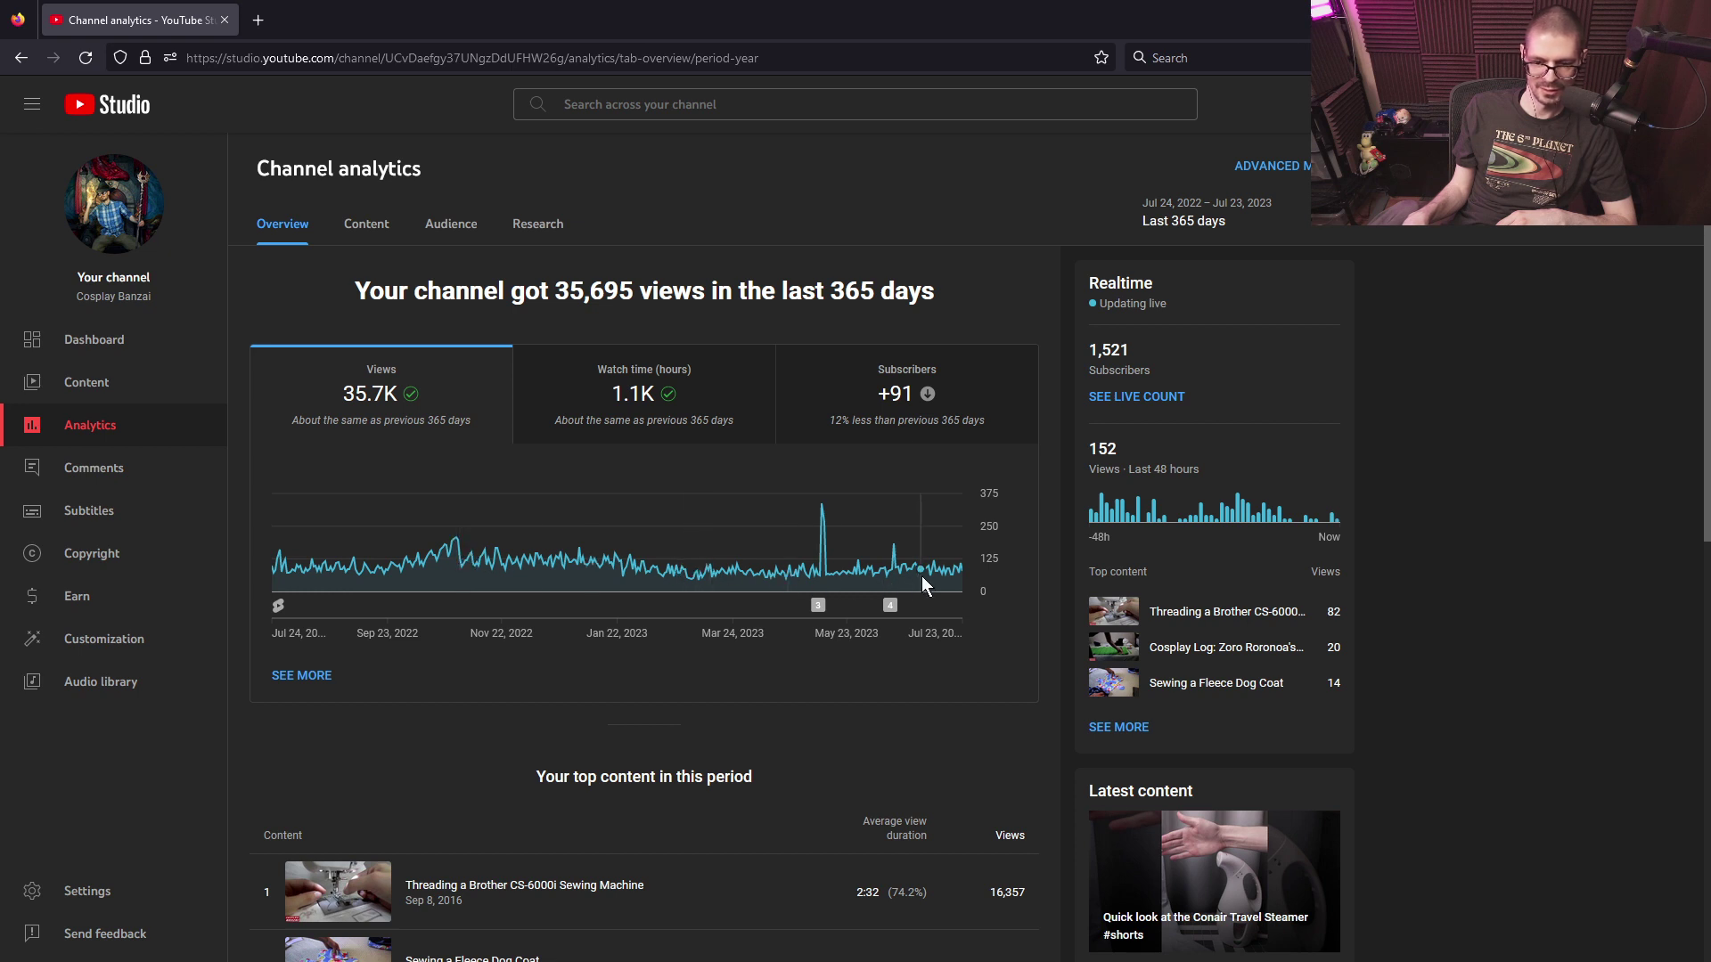
mouse_move(822, 505)
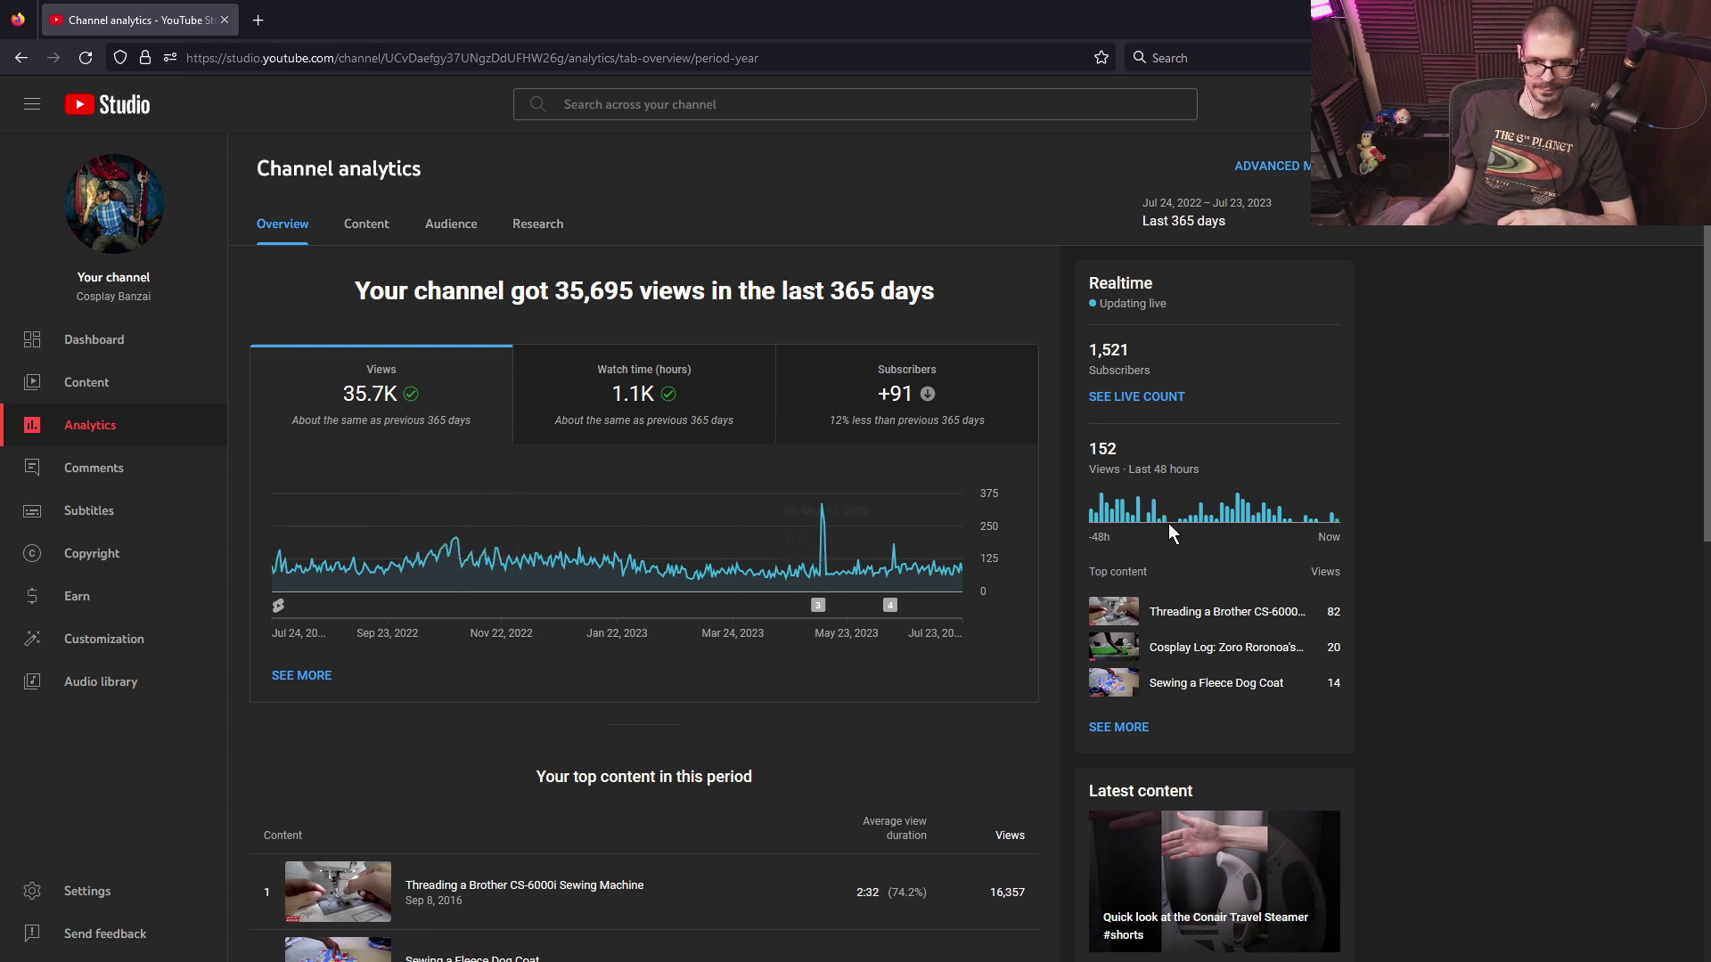
- Look through Cosplay Banzai's top content of the last 365 days with publishing dates, average view durations and views
scroll(1516, 469, down, 8)
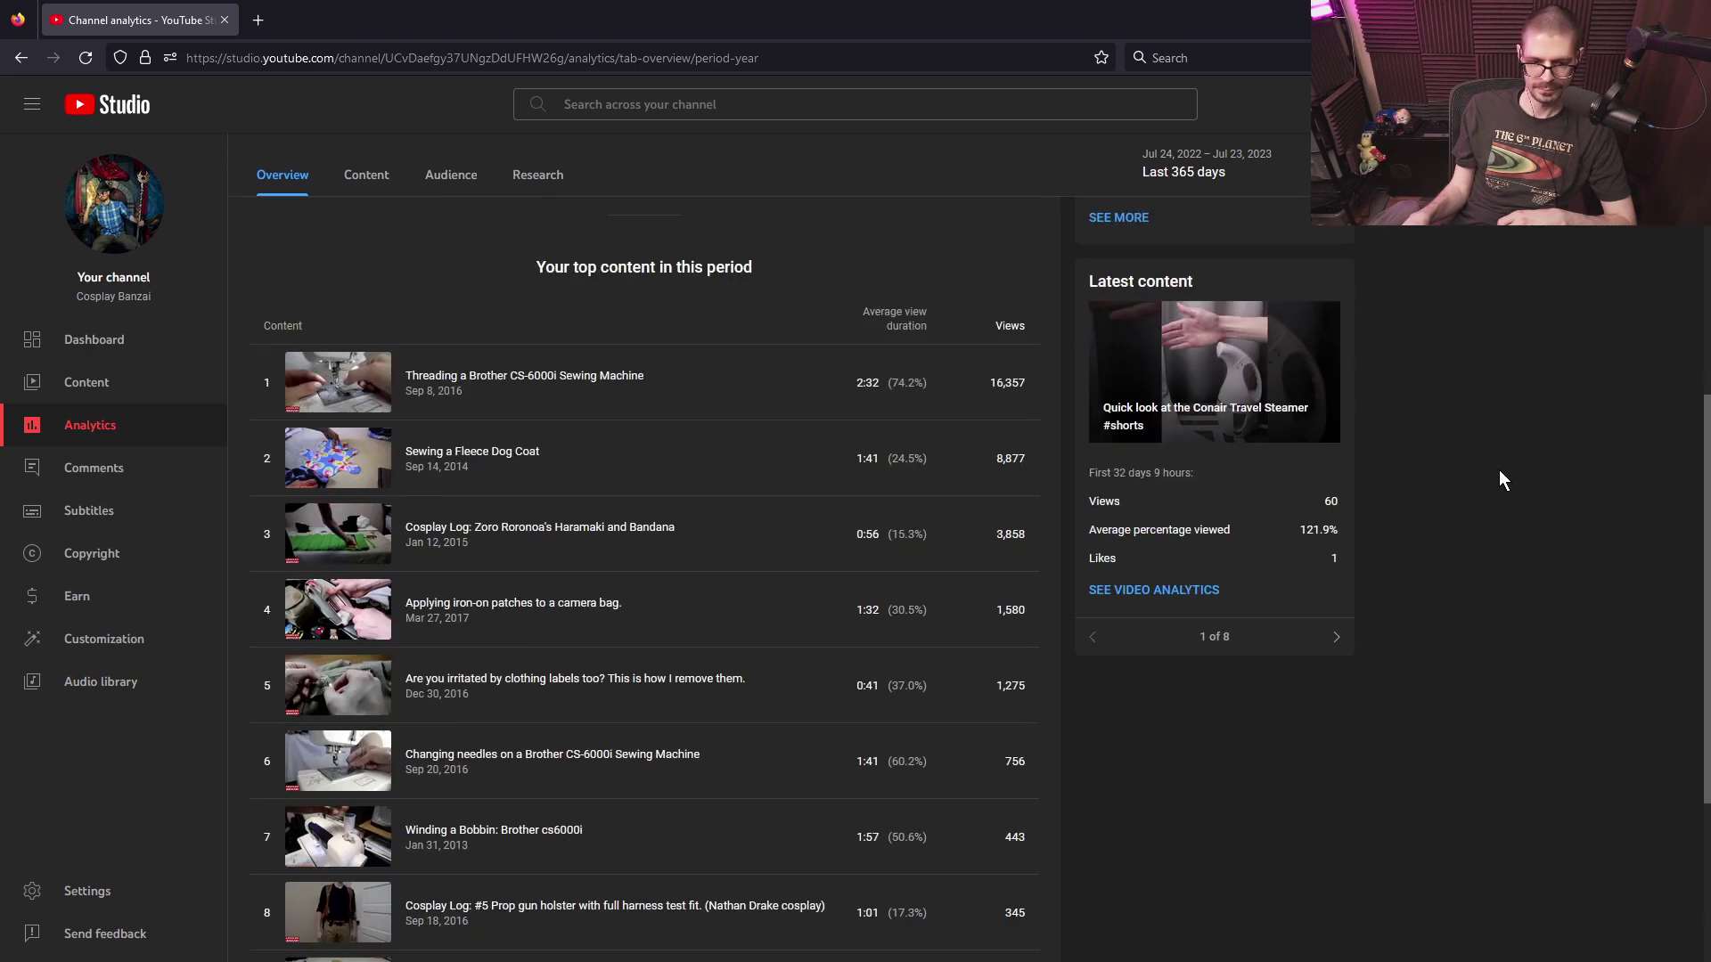
scroll(1500, 472, up, 3)
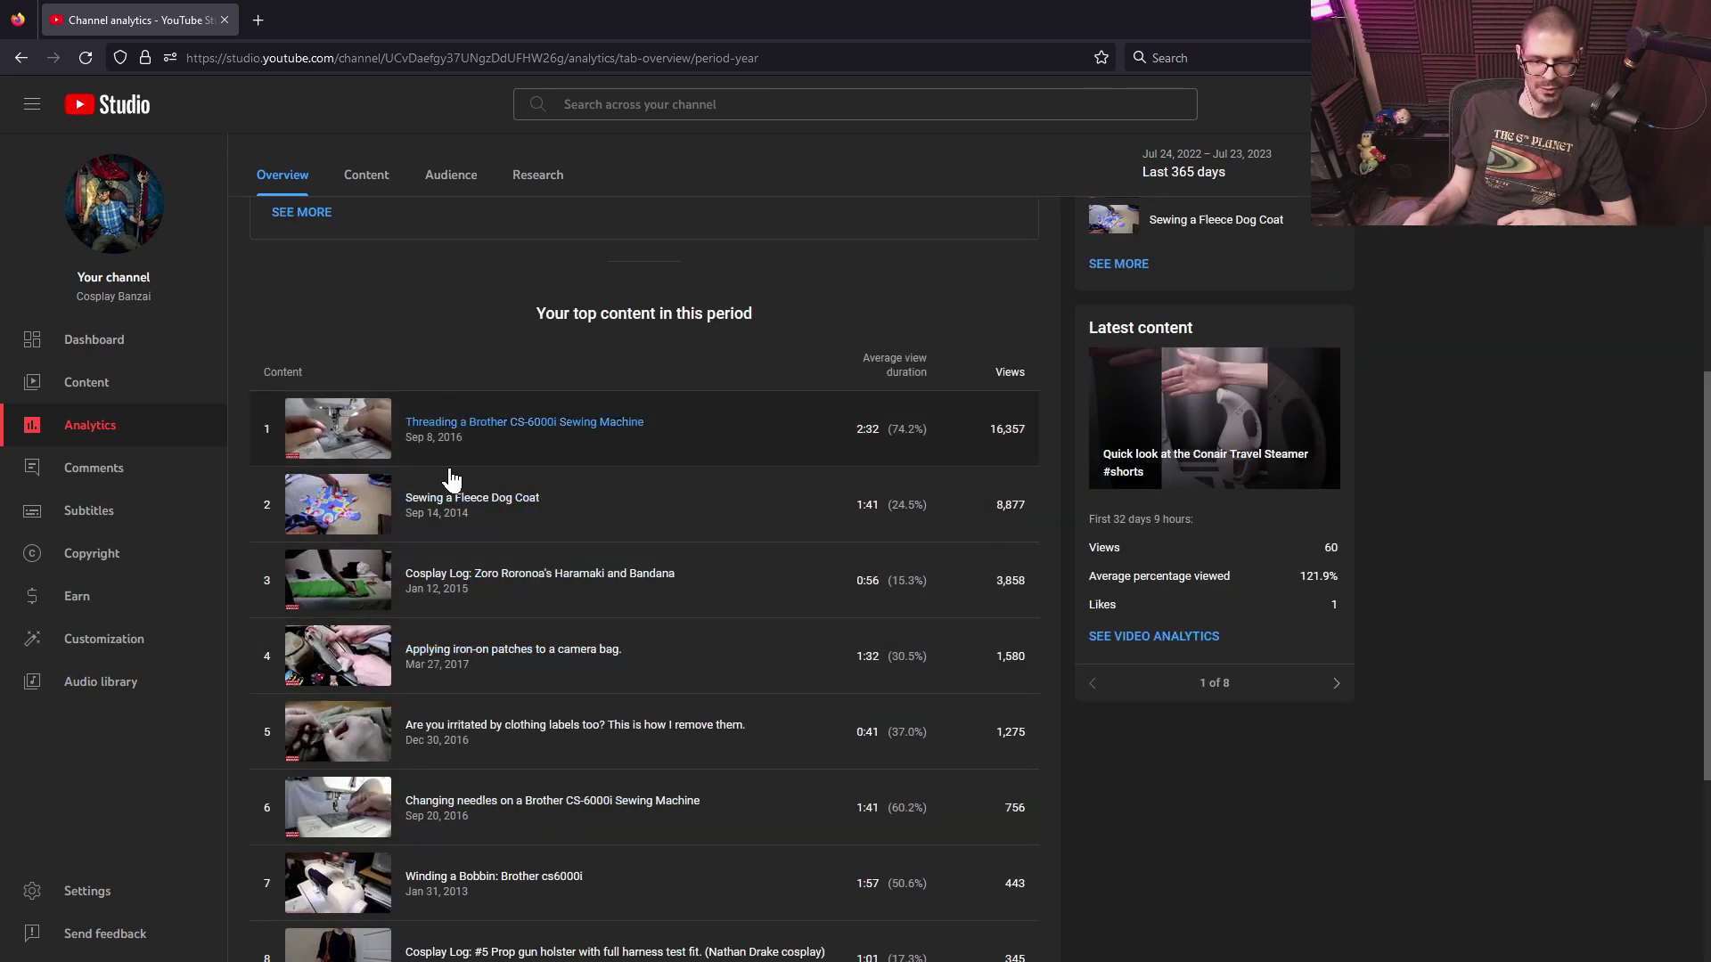
scroll(388, 606, up, 6)
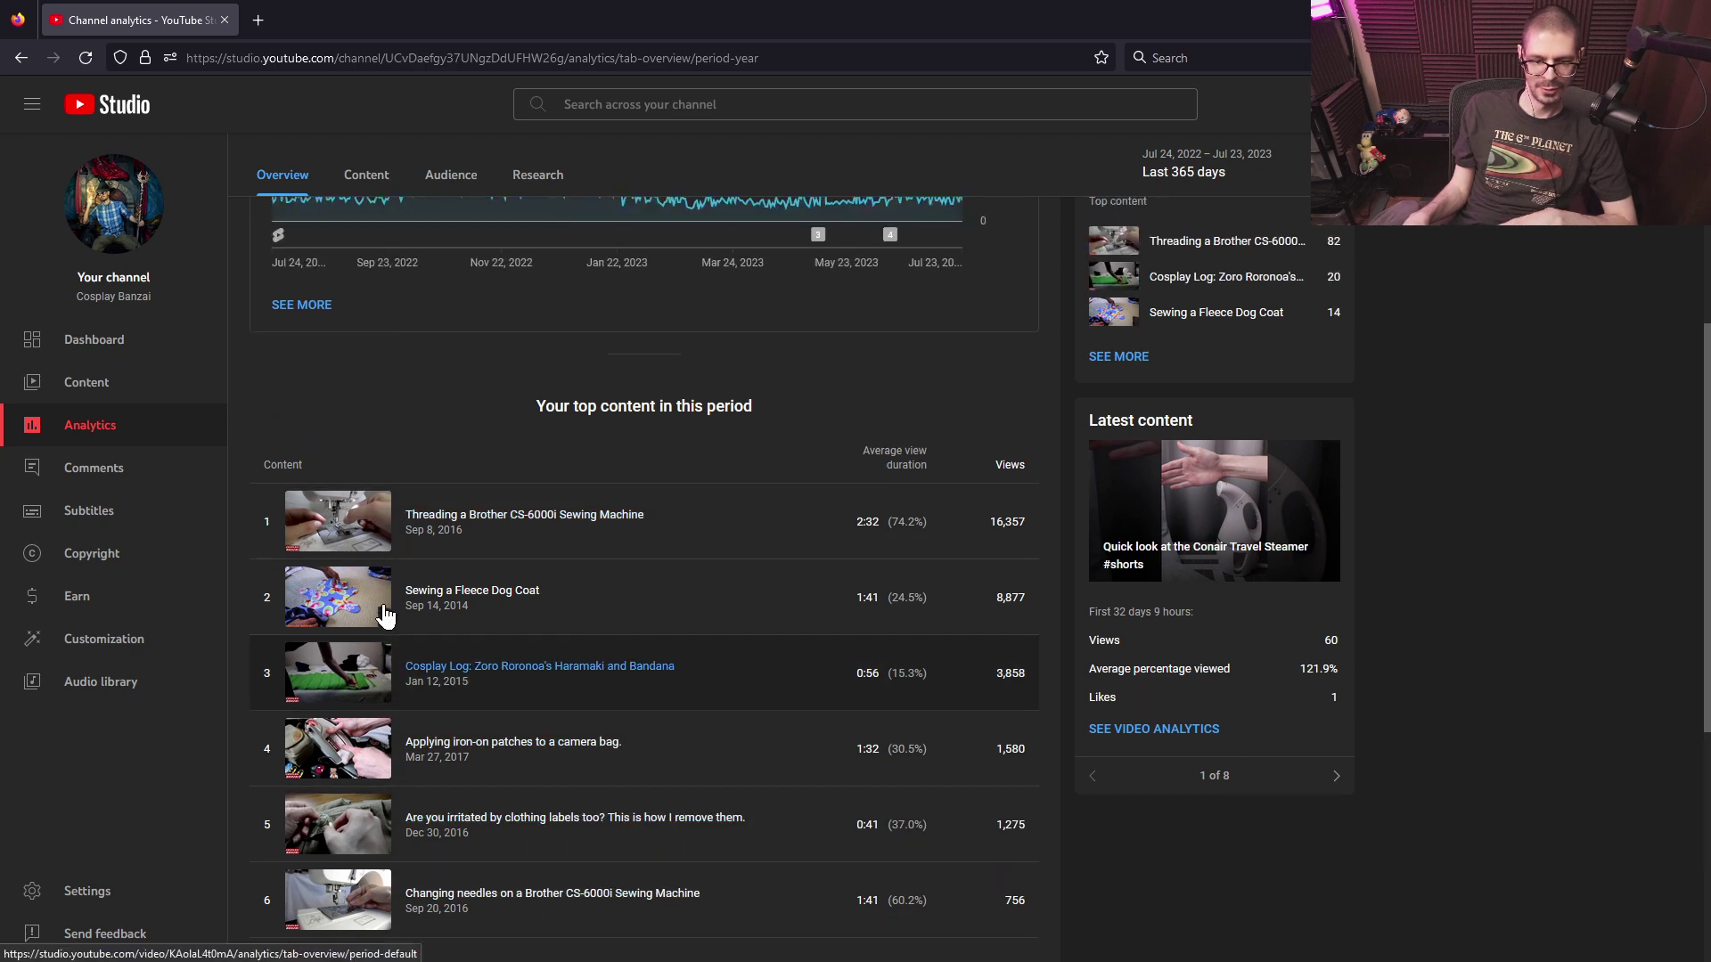